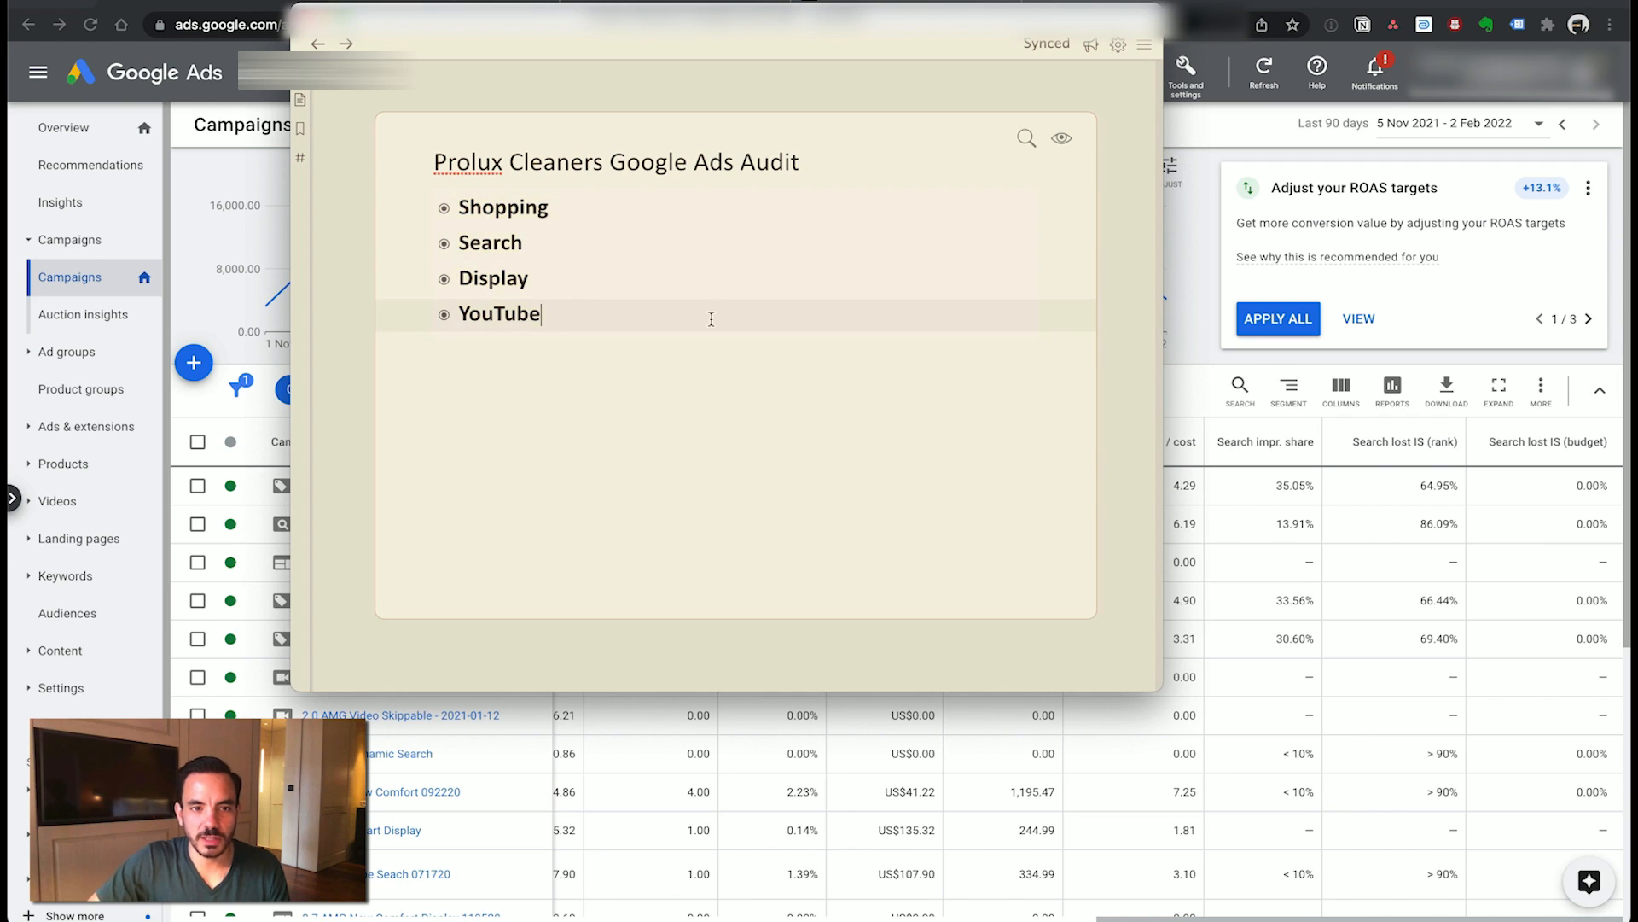
# - Open the Shopping item in the audit outline, and switch to Google Ads to list only the Shopping campaigns
pyautogui.click(754, 167)
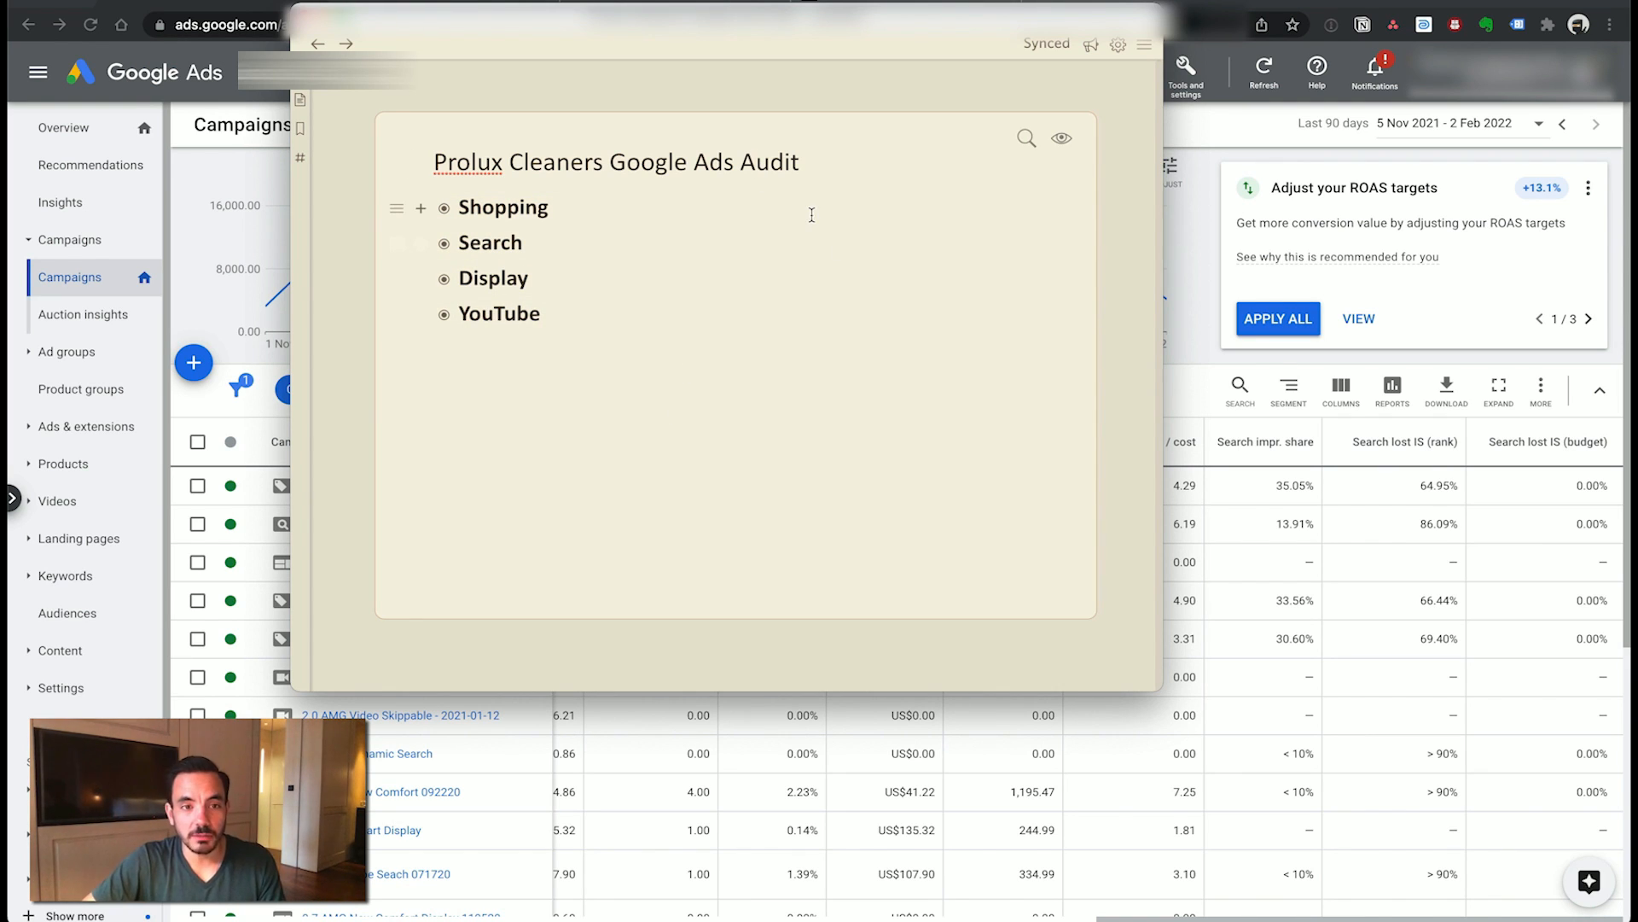
pyautogui.click(445, 208)
pyautogui.press('super+Tab')
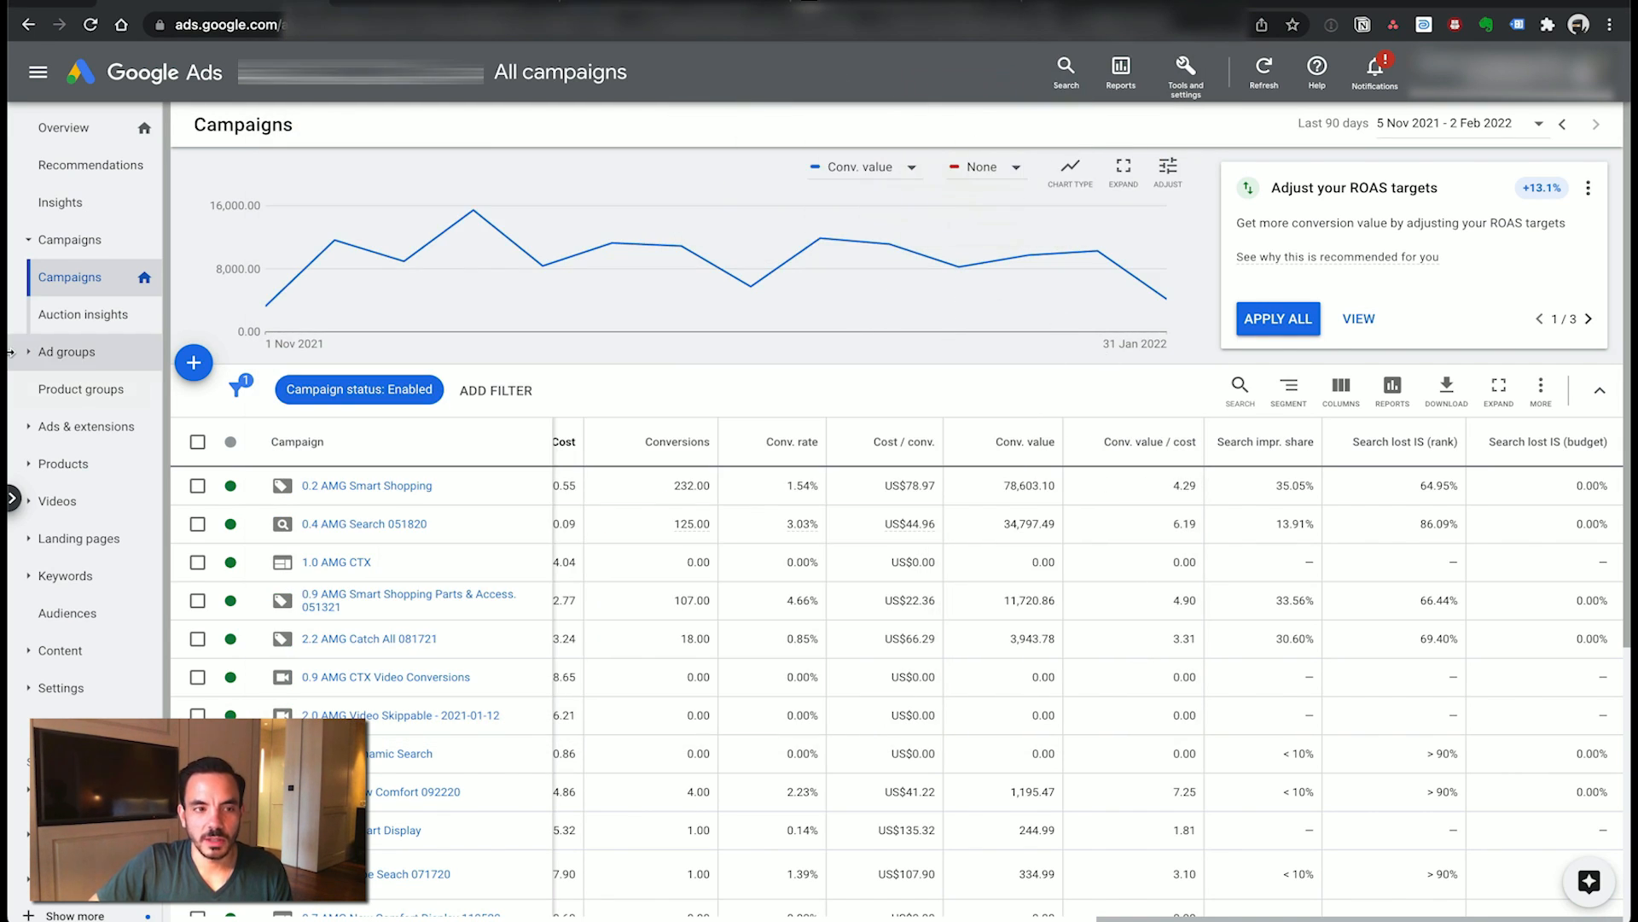
pyautogui.click(12, 497)
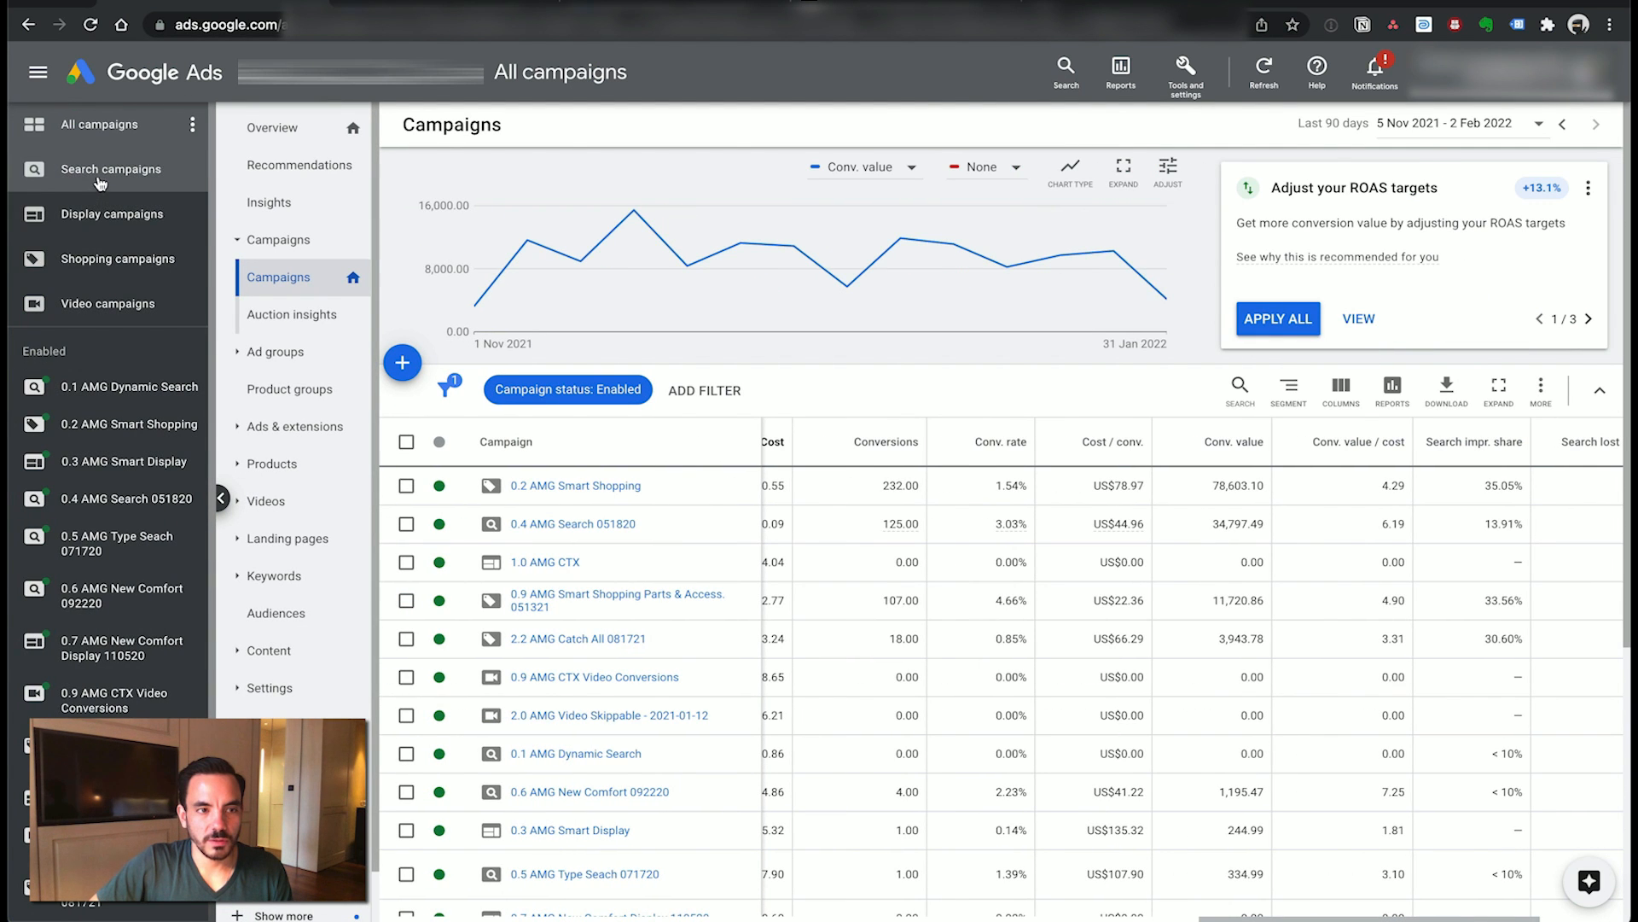
pyautogui.click(116, 258)
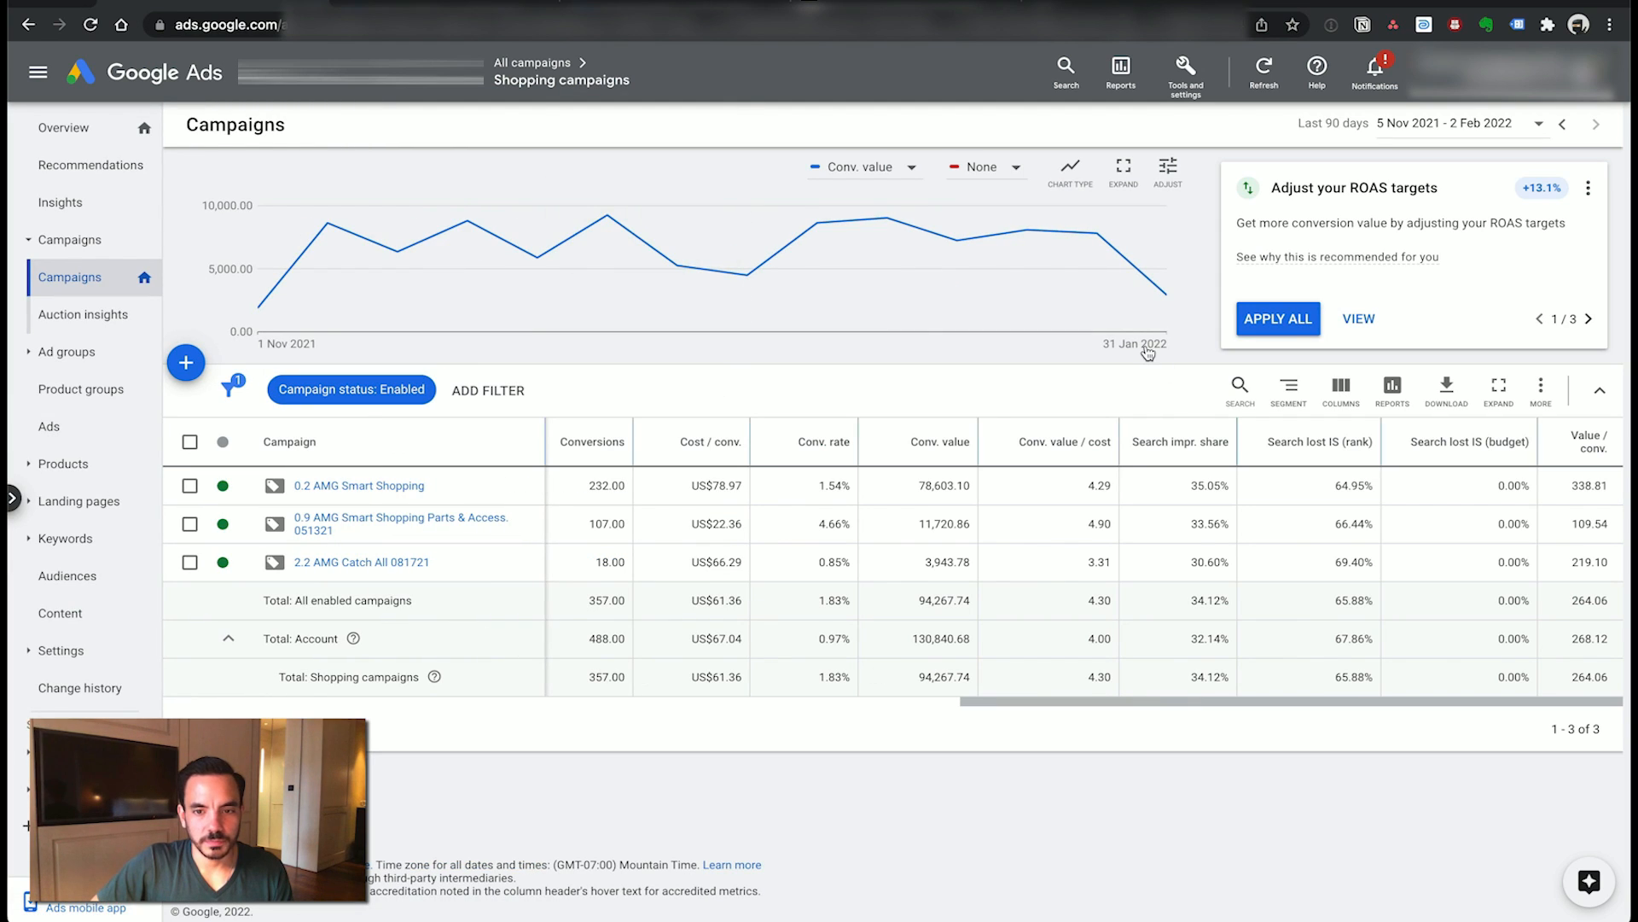
# - Check the Shopping topics in the audit notes, and return to Google Ads to examine the 0.2 AMG Smart Shopping campaign's search impression share
pyautogui.press('super+Tab')
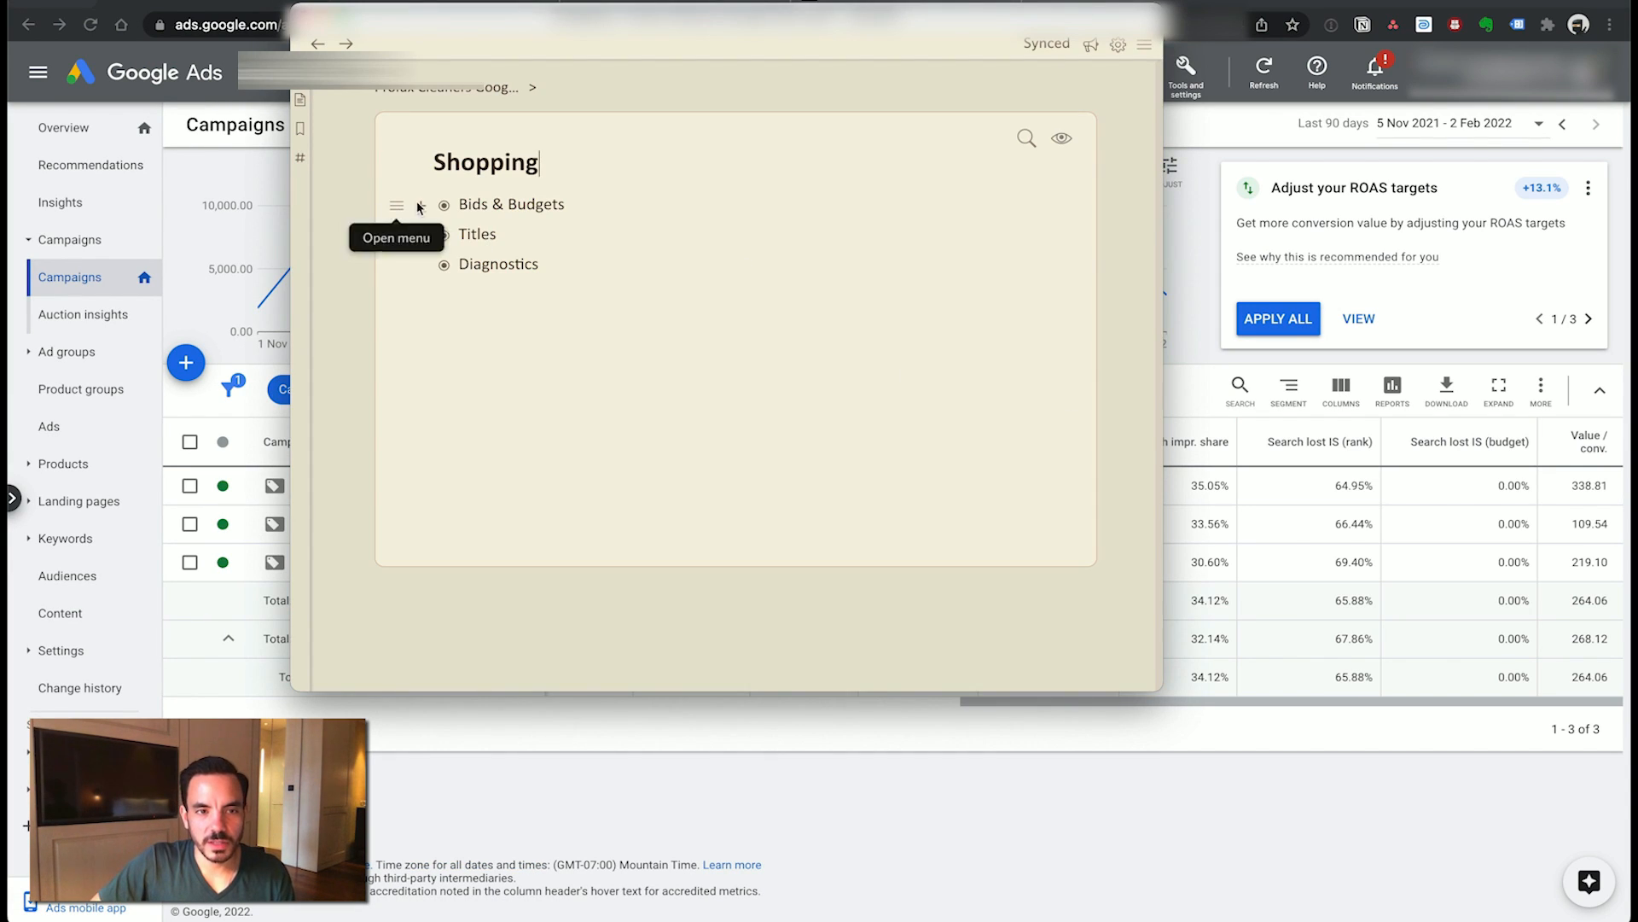
pyautogui.press('super+Tab')
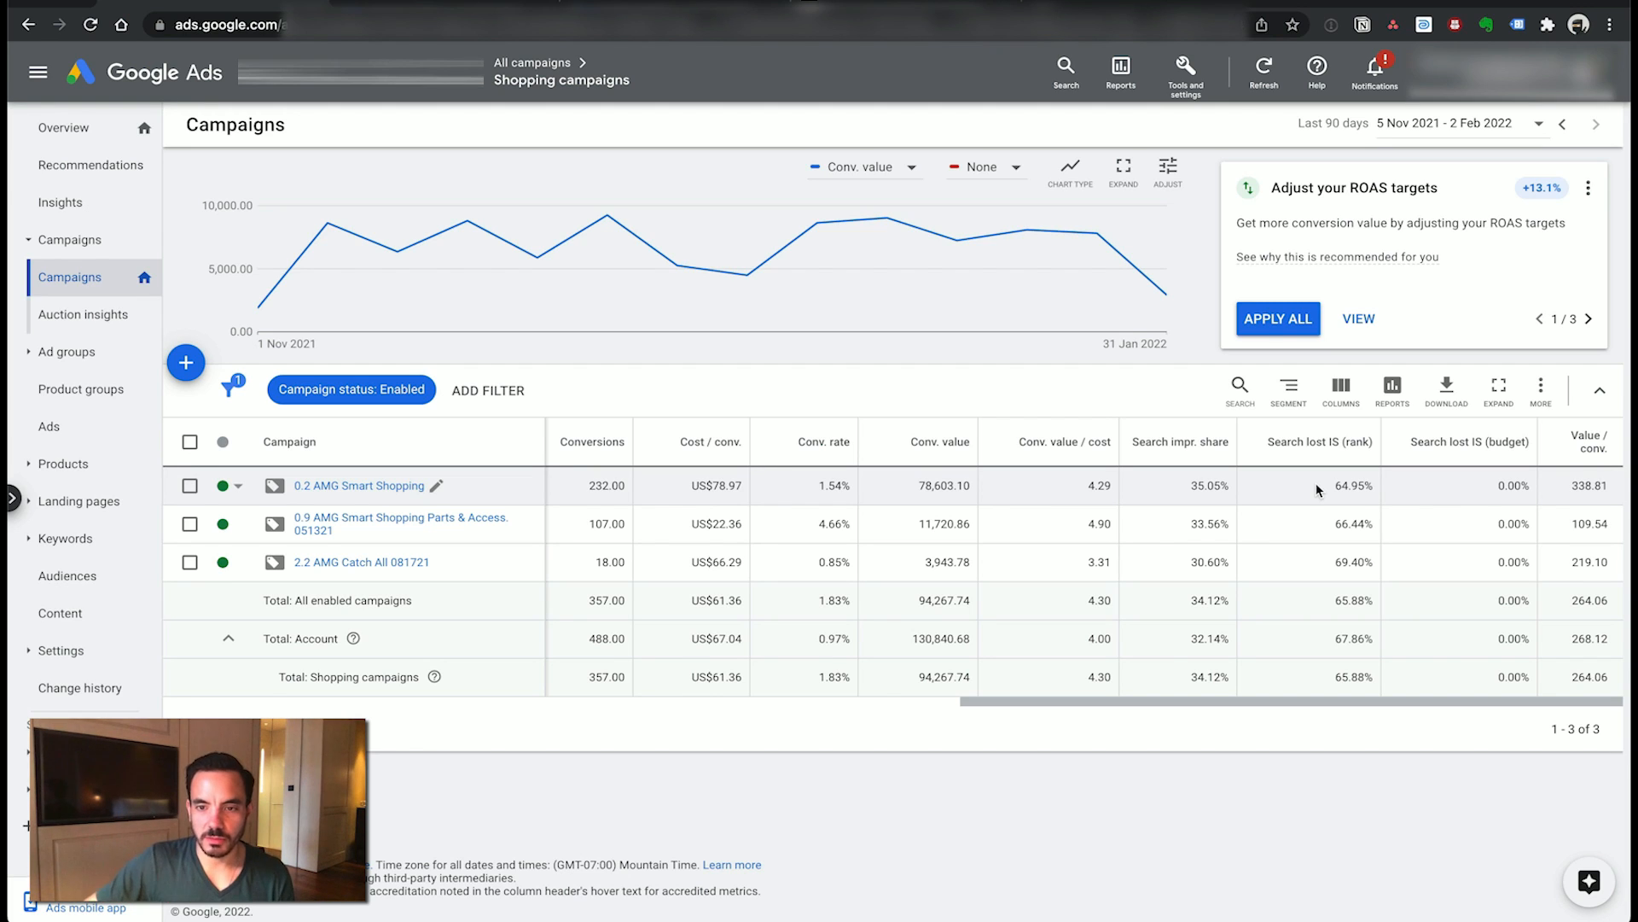
pyautogui.moveTo(1180, 485); pyautogui.dragTo(1248, 489)
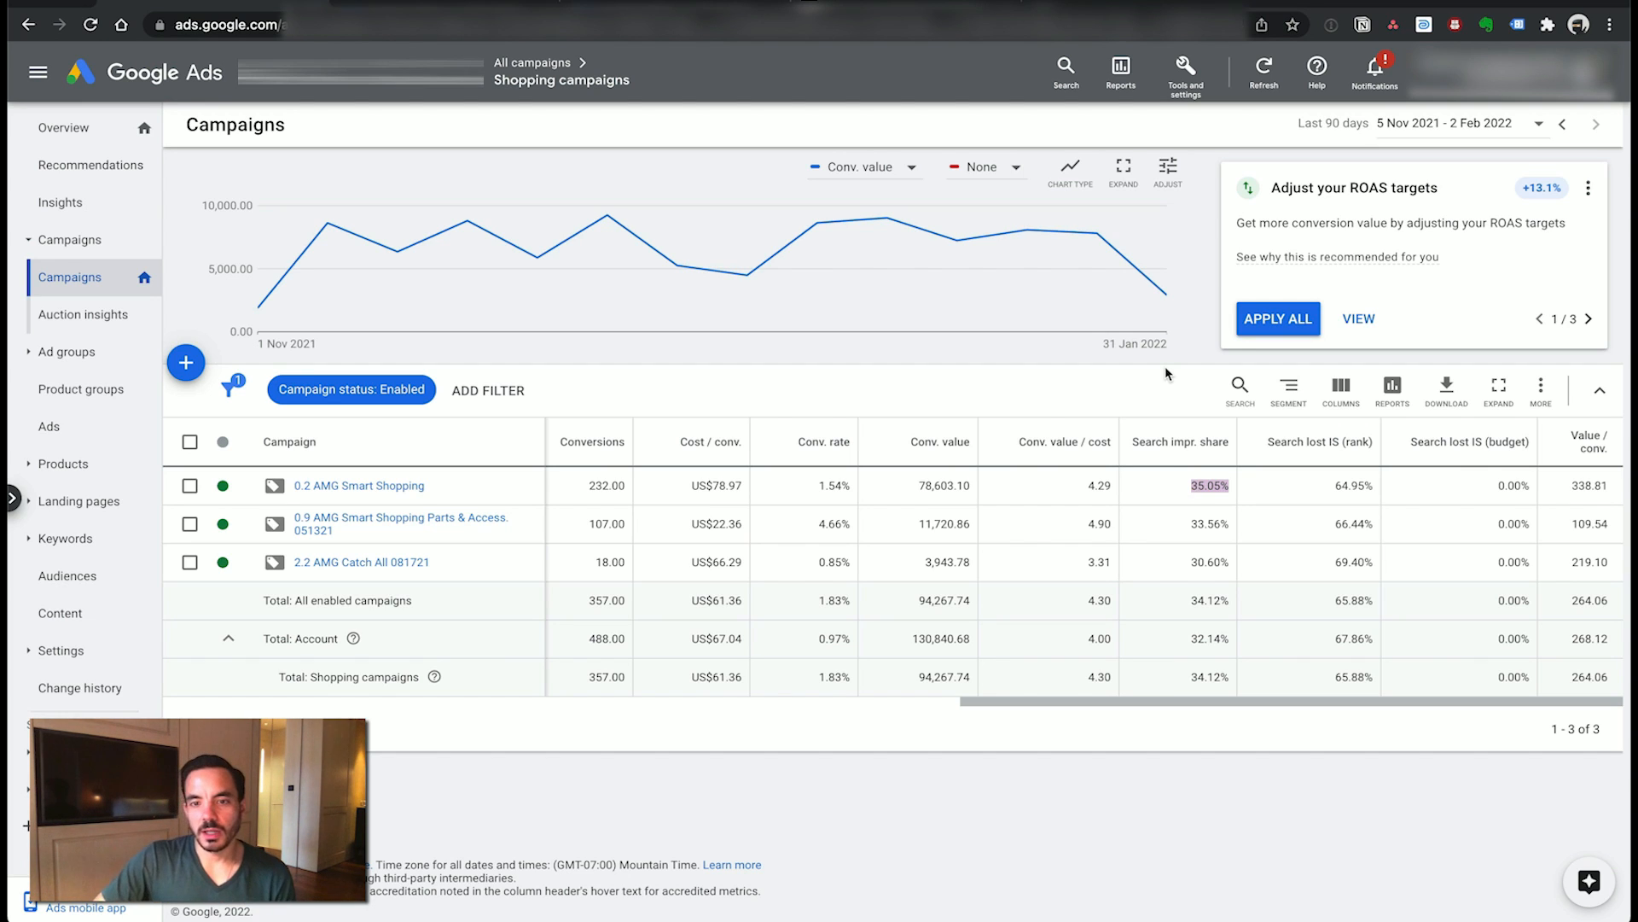
pyautogui.click(1192, 484)
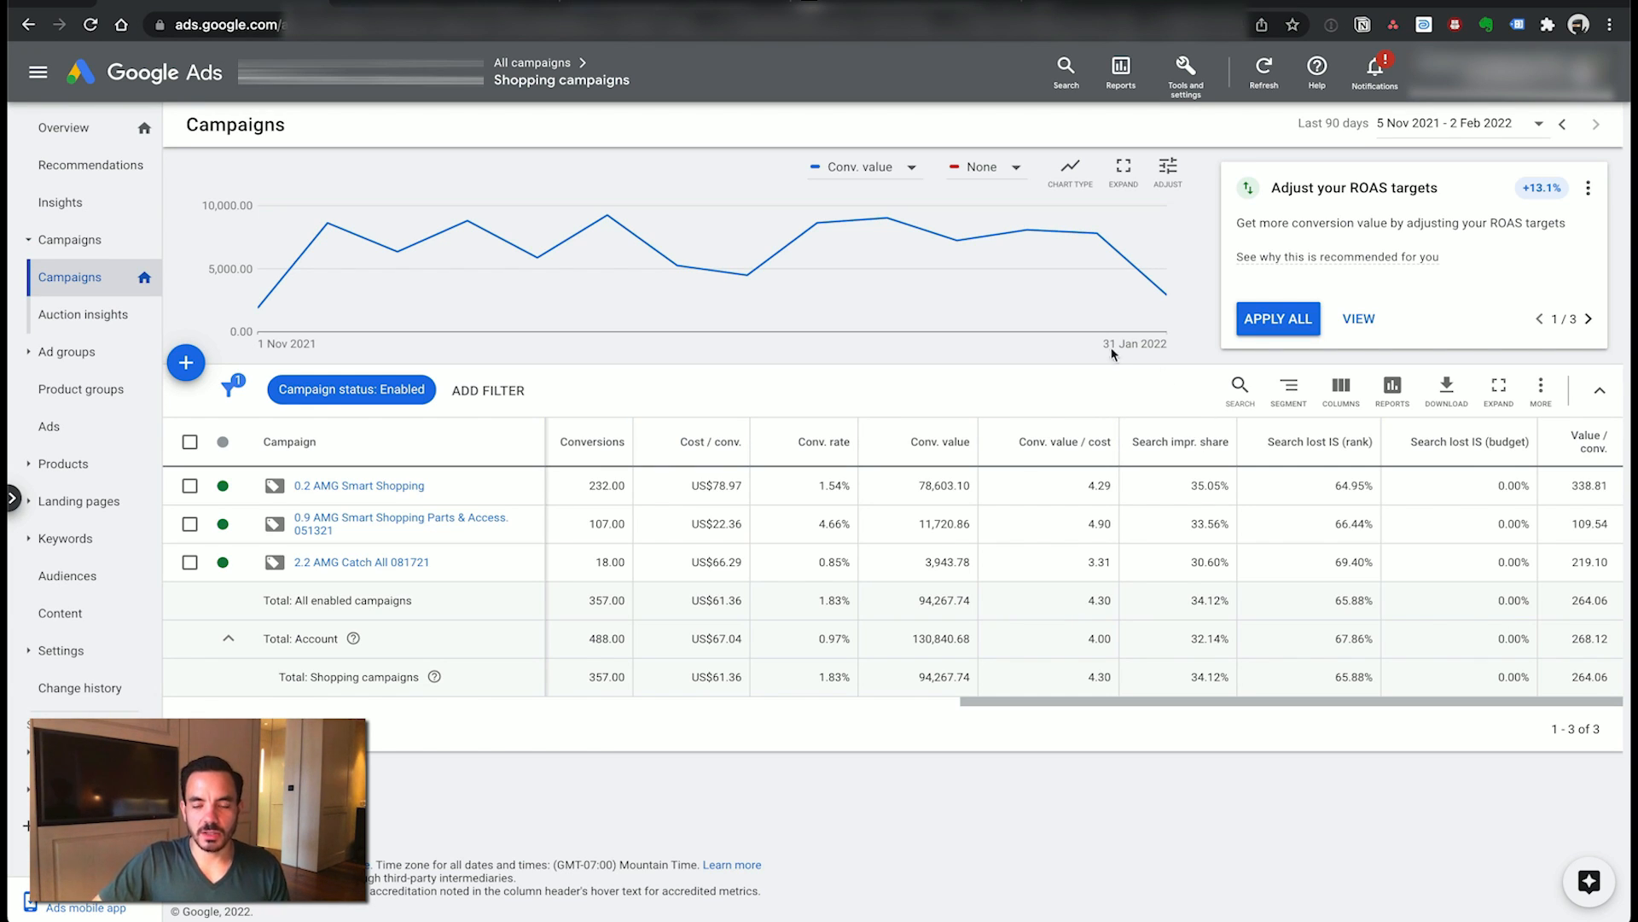
# - Switch to the audit notes and expand Bids & Budgets and its "Run through breakeven calcs" item
pyautogui.press('super+Tab')
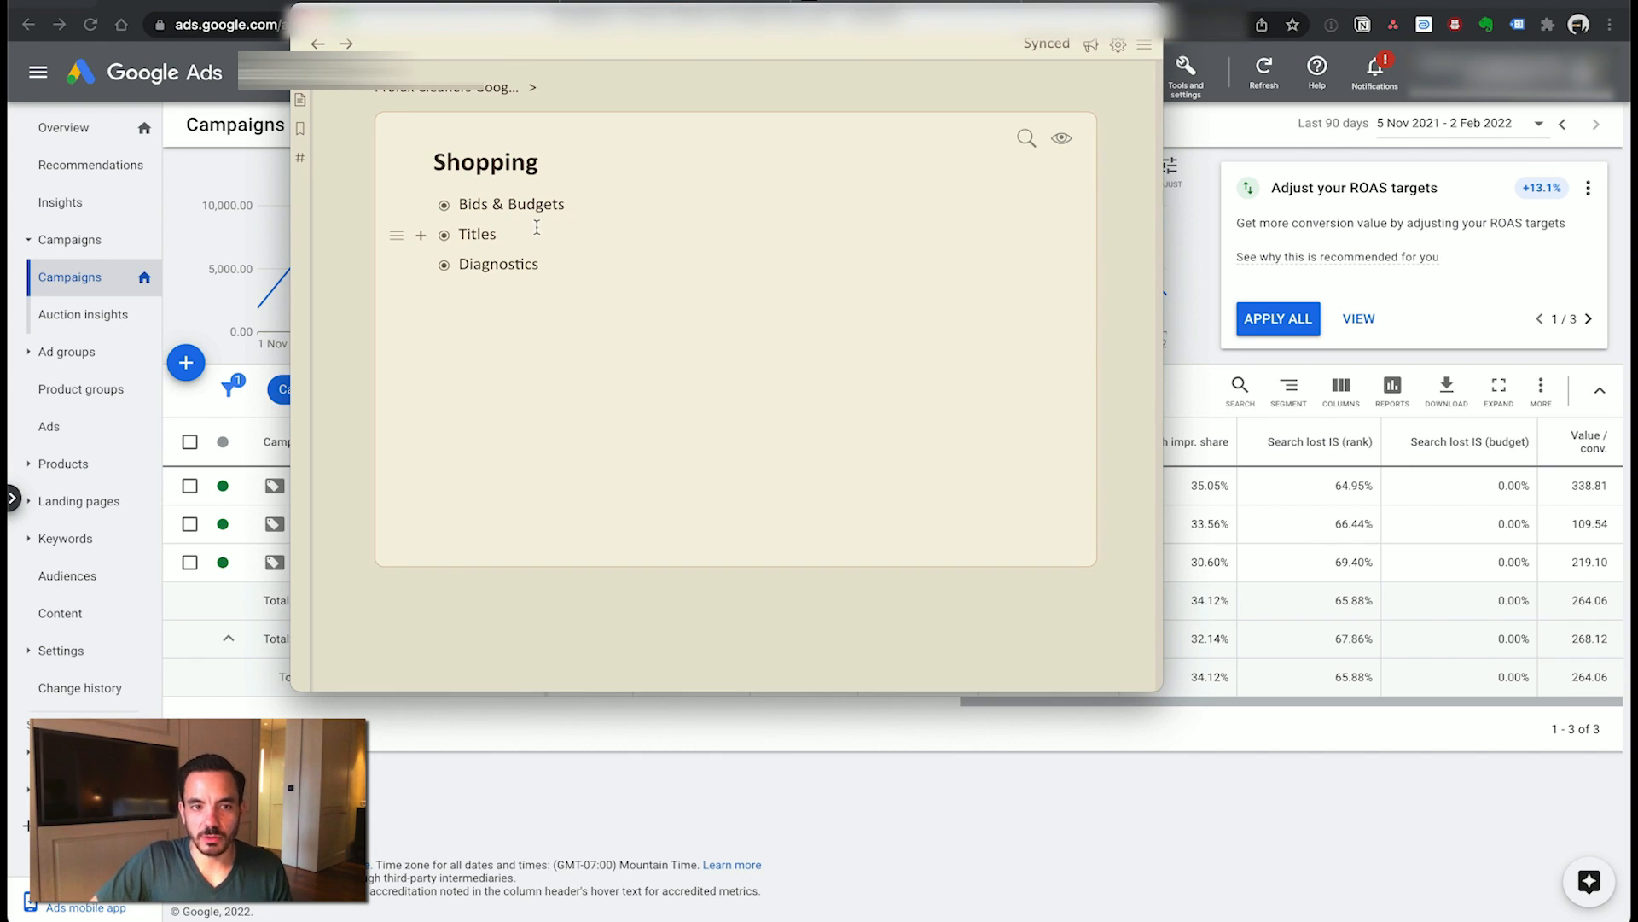
pyautogui.click(425, 216)
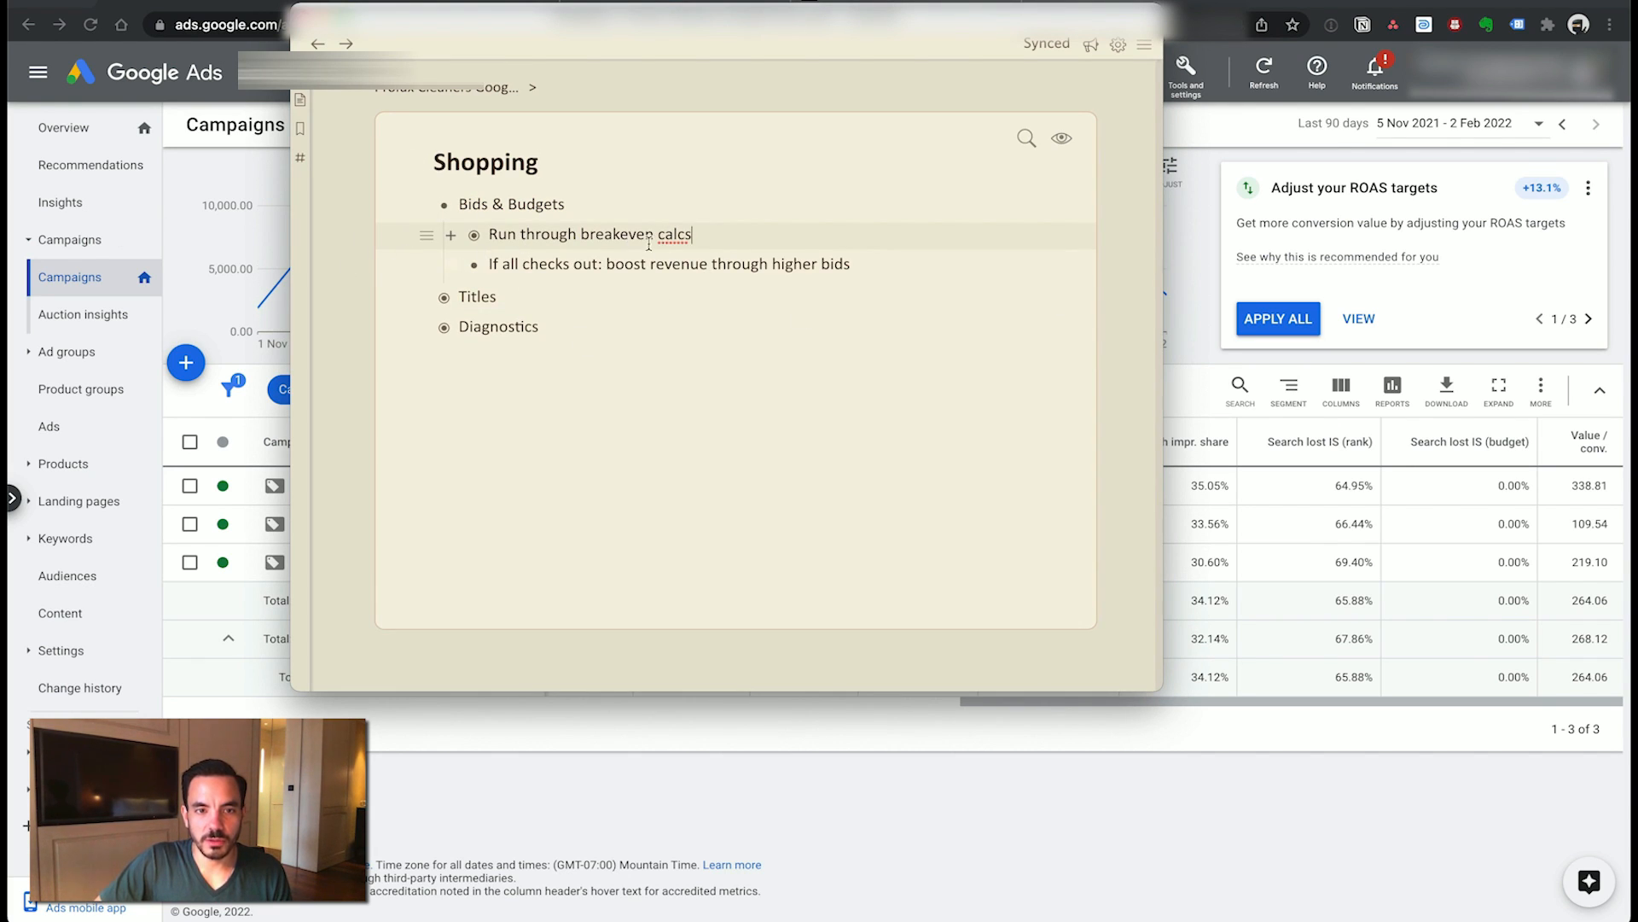
pyautogui.click(452, 235)
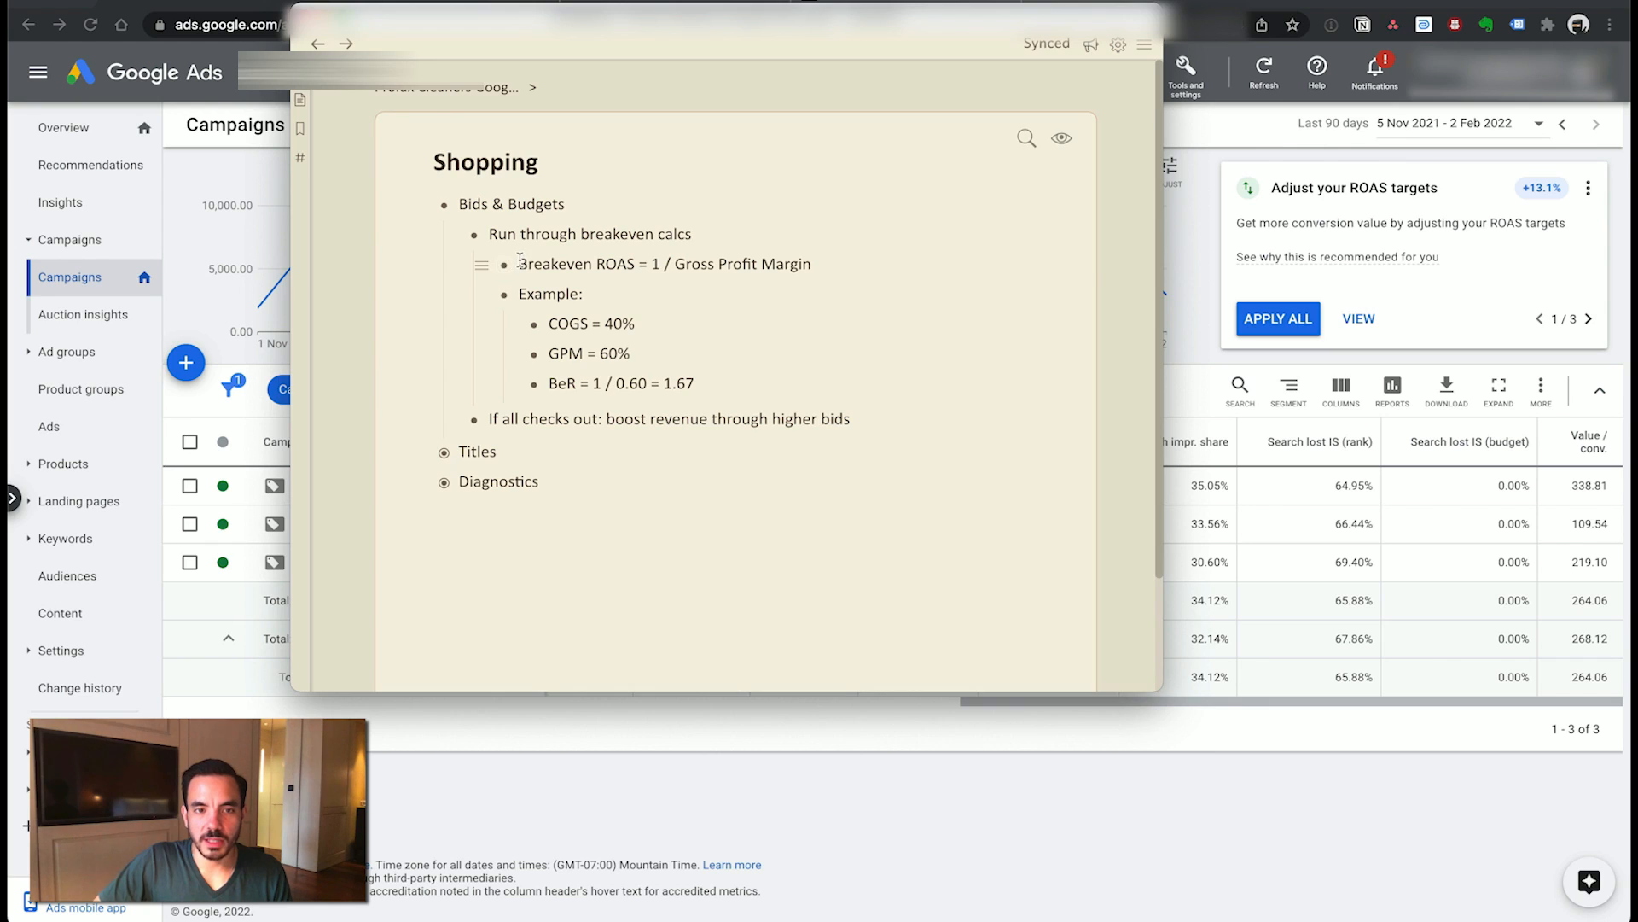
# - Review the breakeven ROAS formula and the example's COGS, GPM and BeR lines in the notes
pyautogui.moveTo(518, 263); pyautogui.dragTo(652, 261)
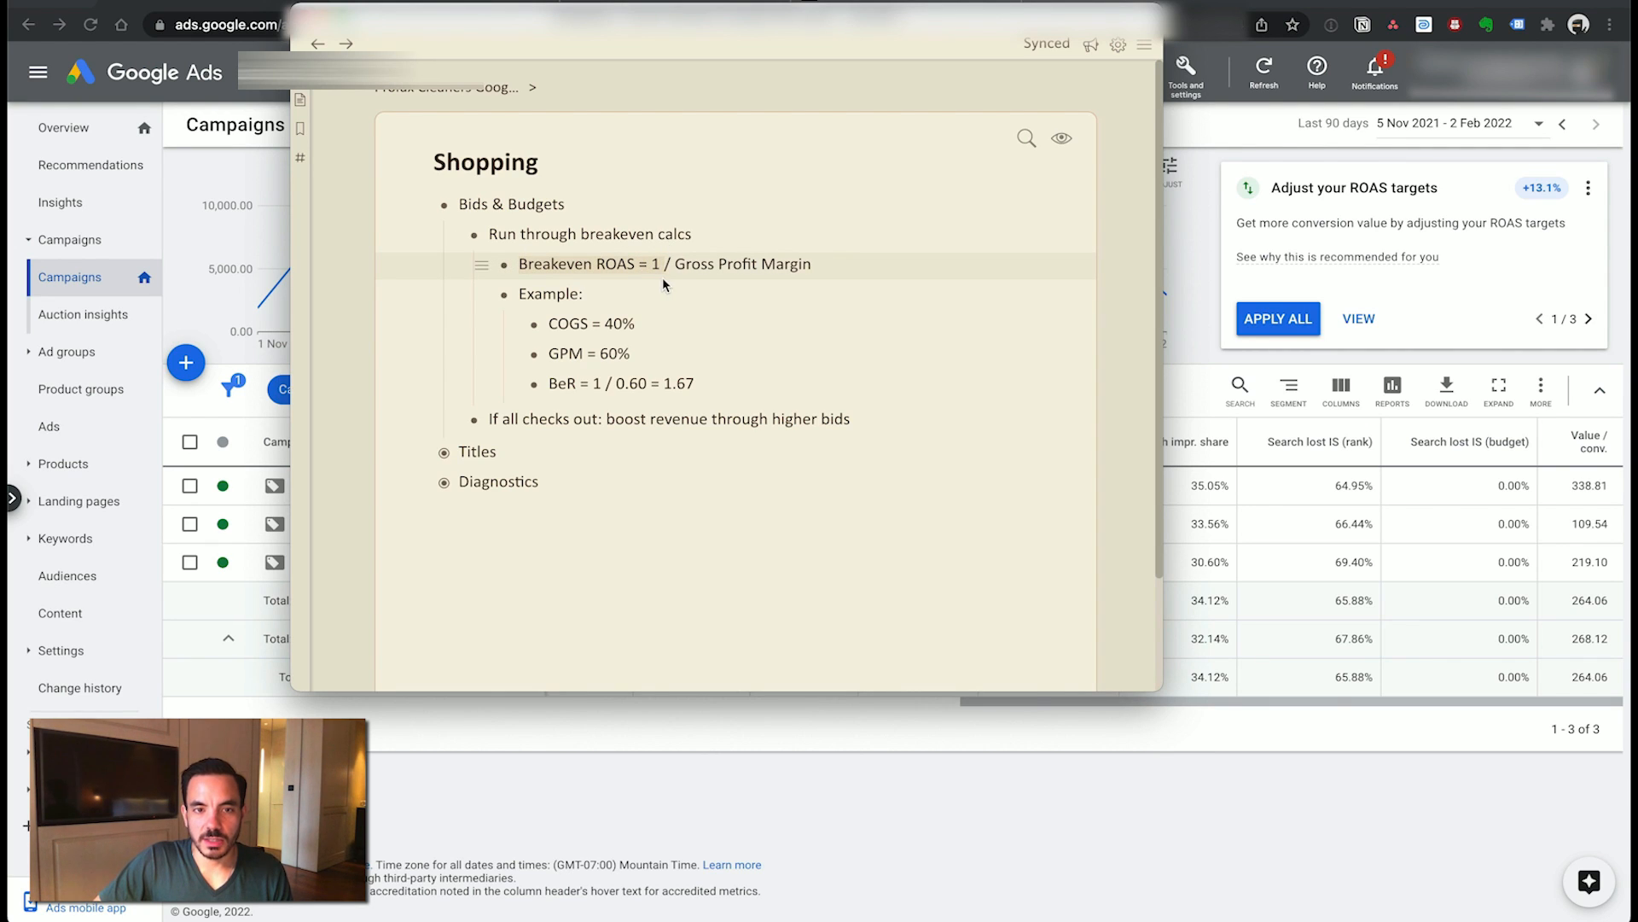
pyautogui.click(664, 266)
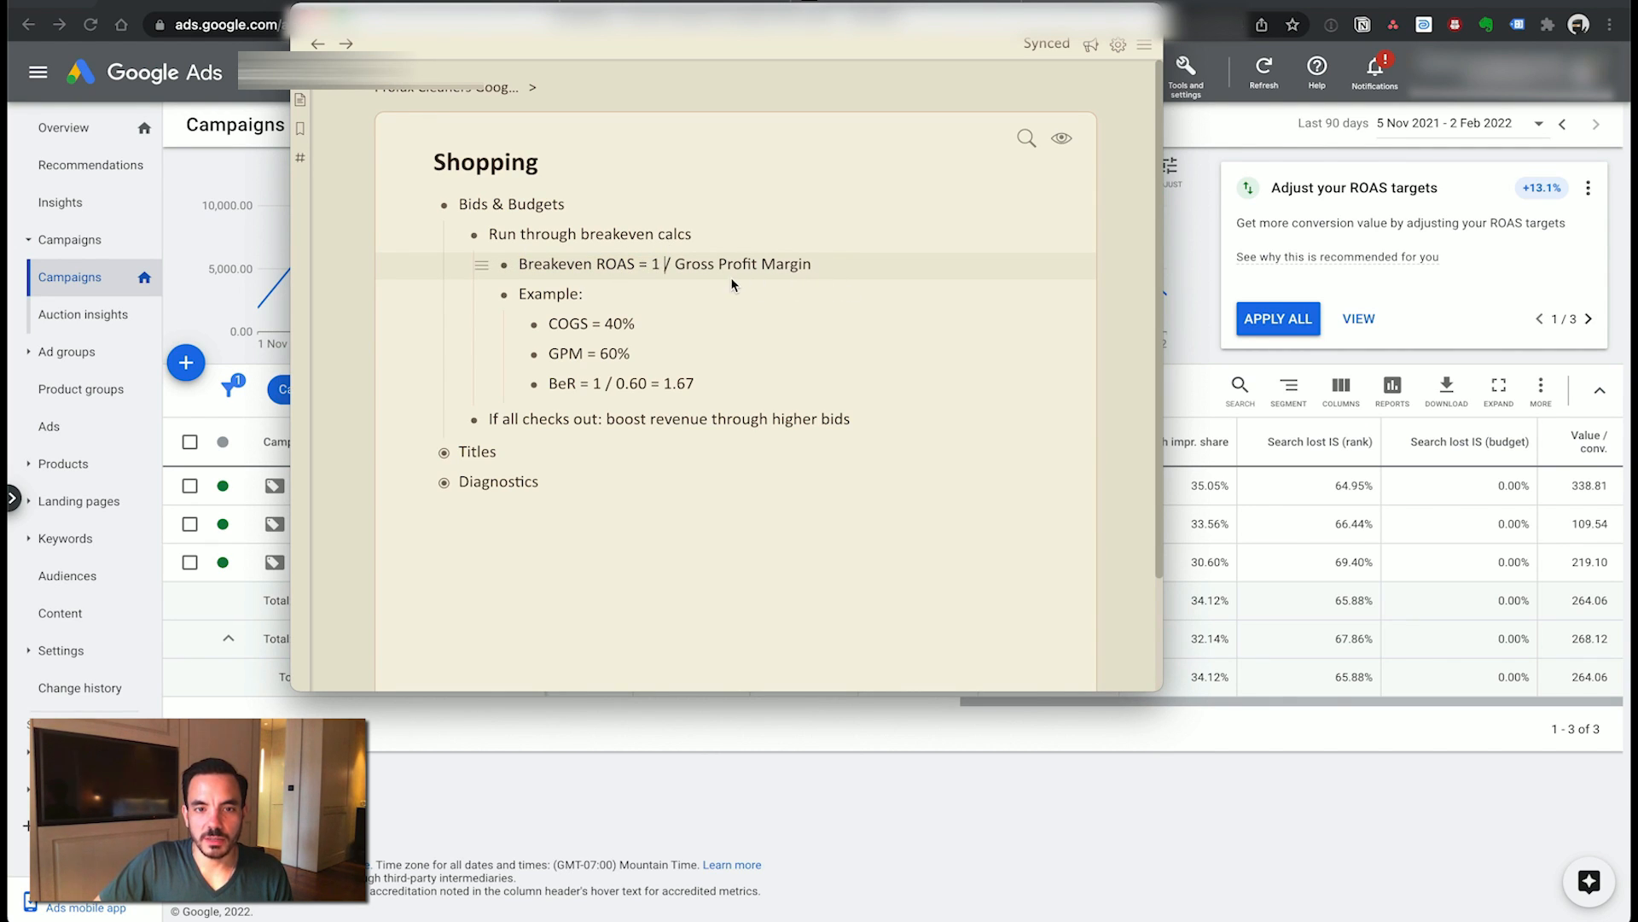
pyautogui.click(705, 324)
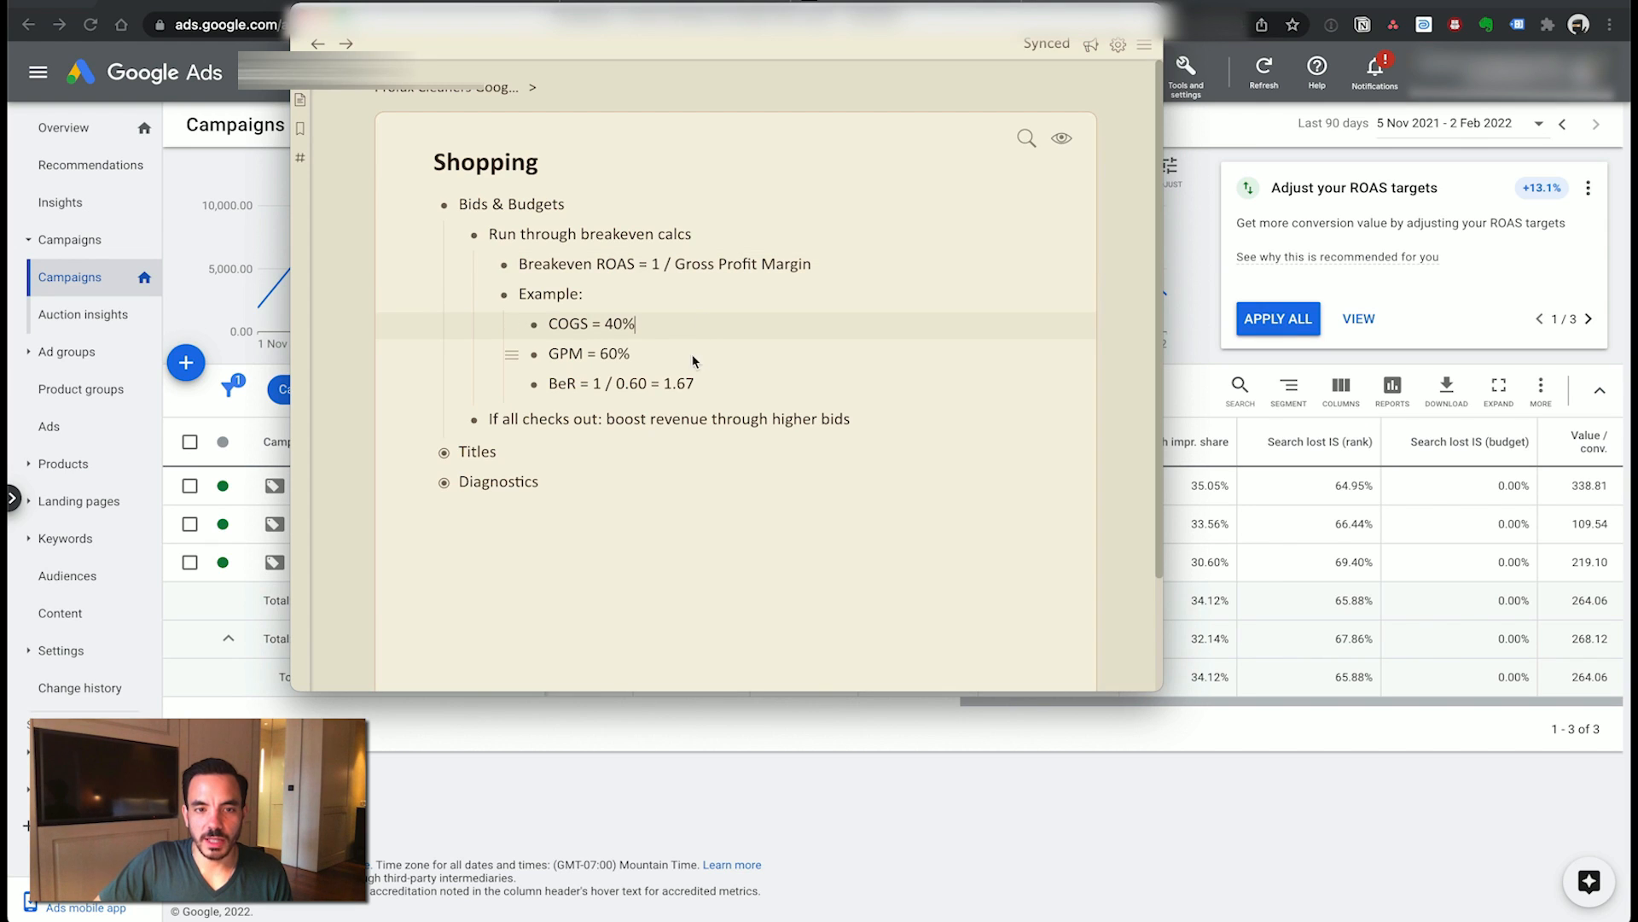
pyautogui.click(549, 354)
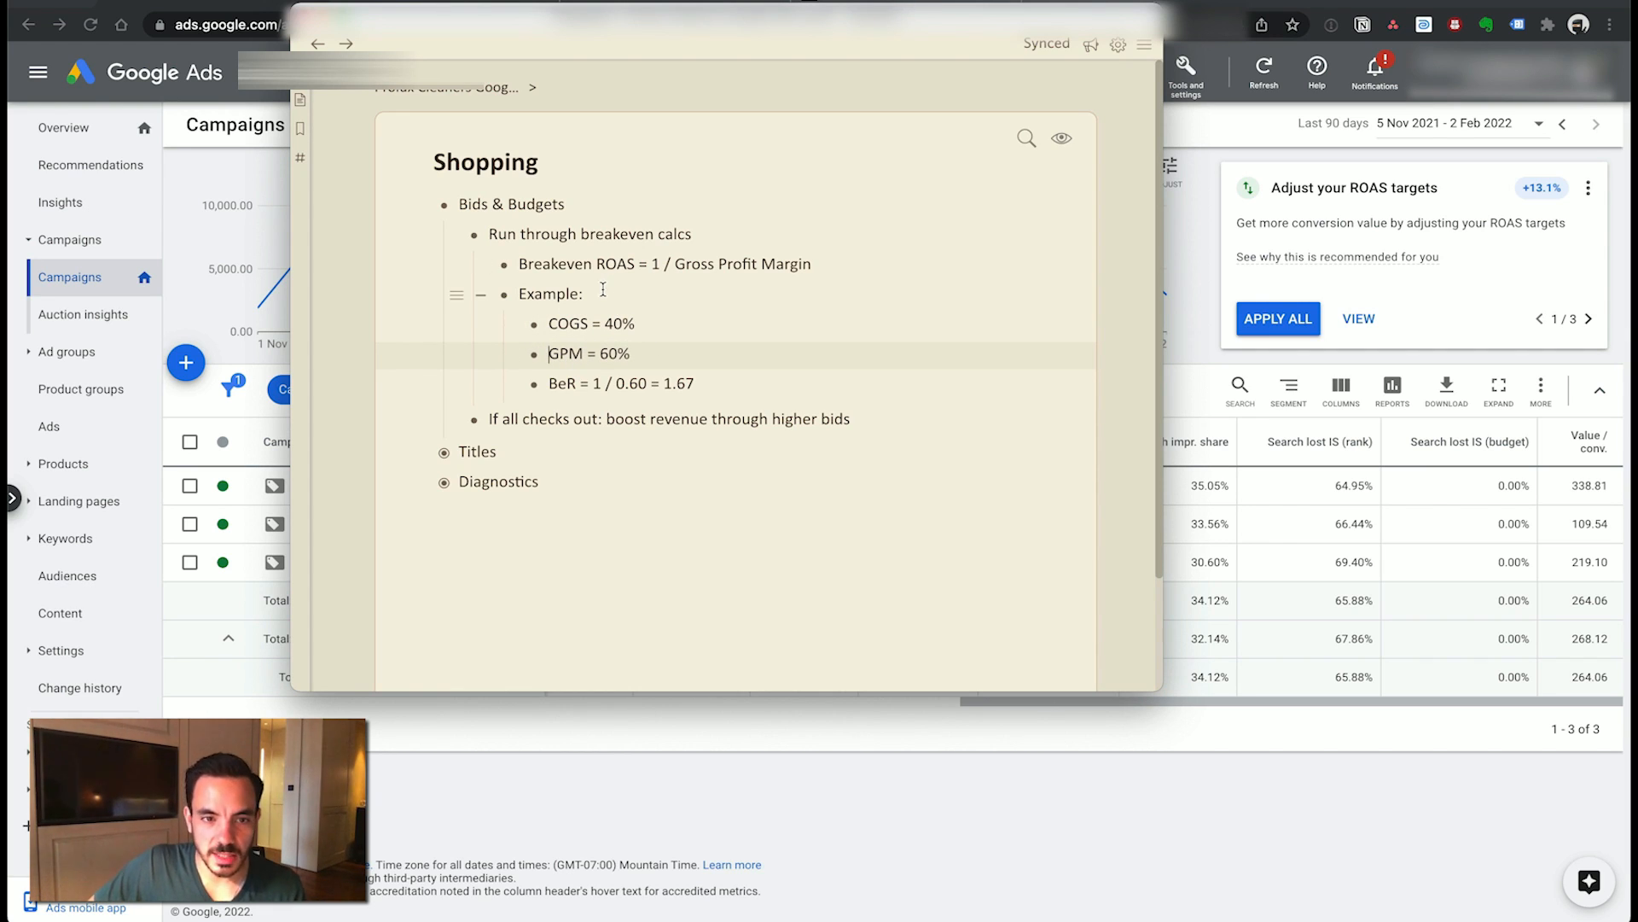
pyautogui.click(552, 384)
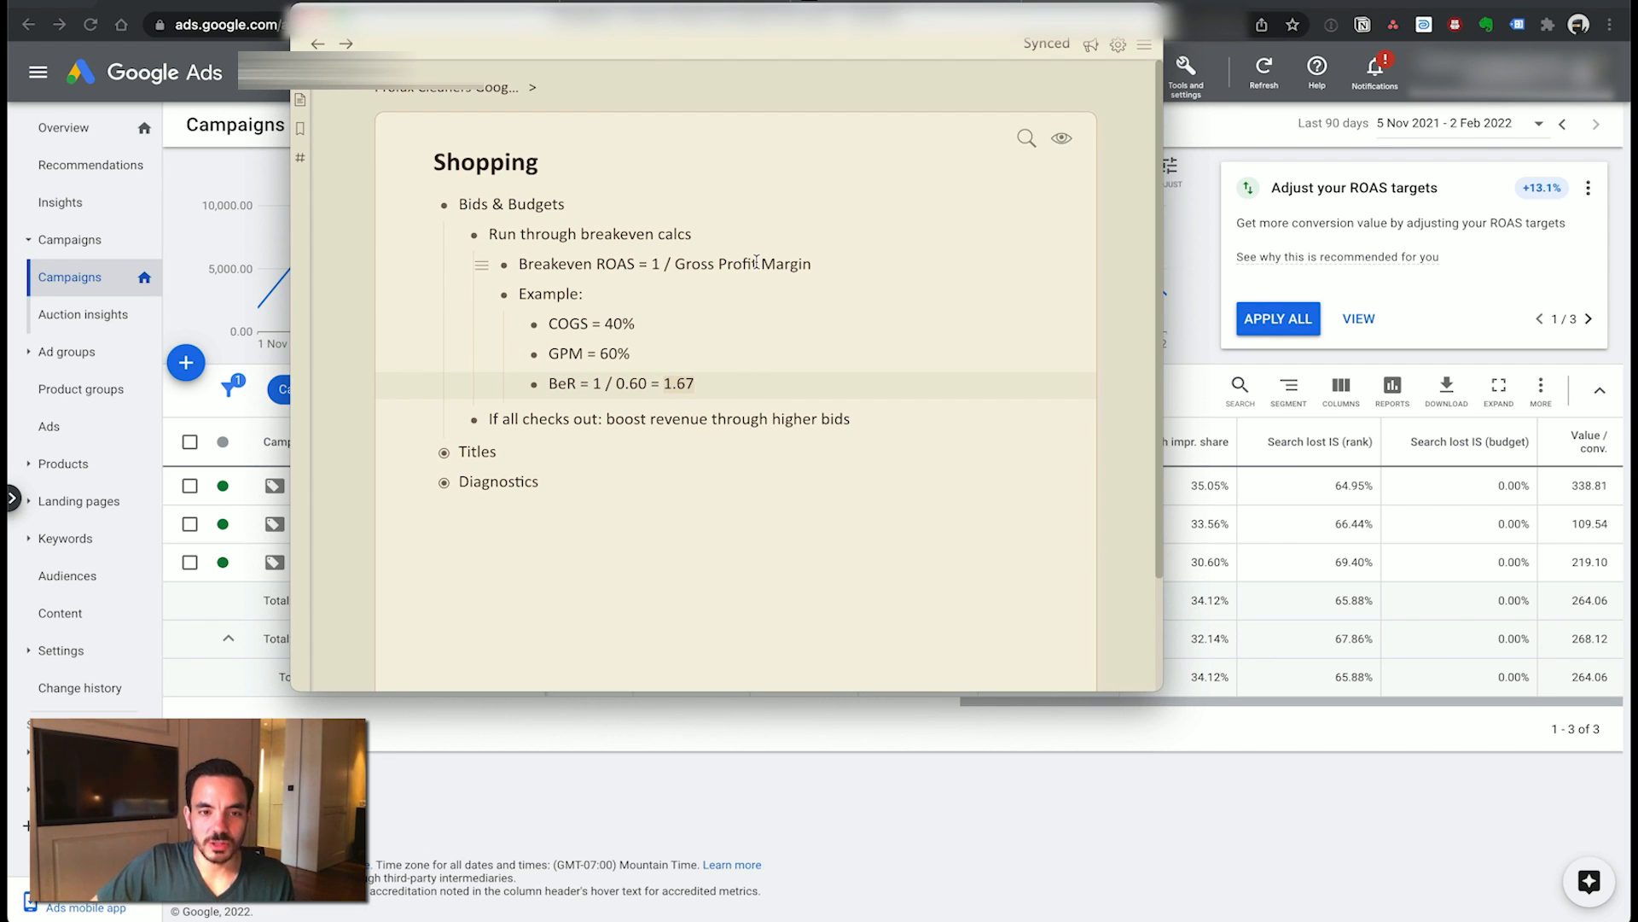
pyautogui.click(731, 386)
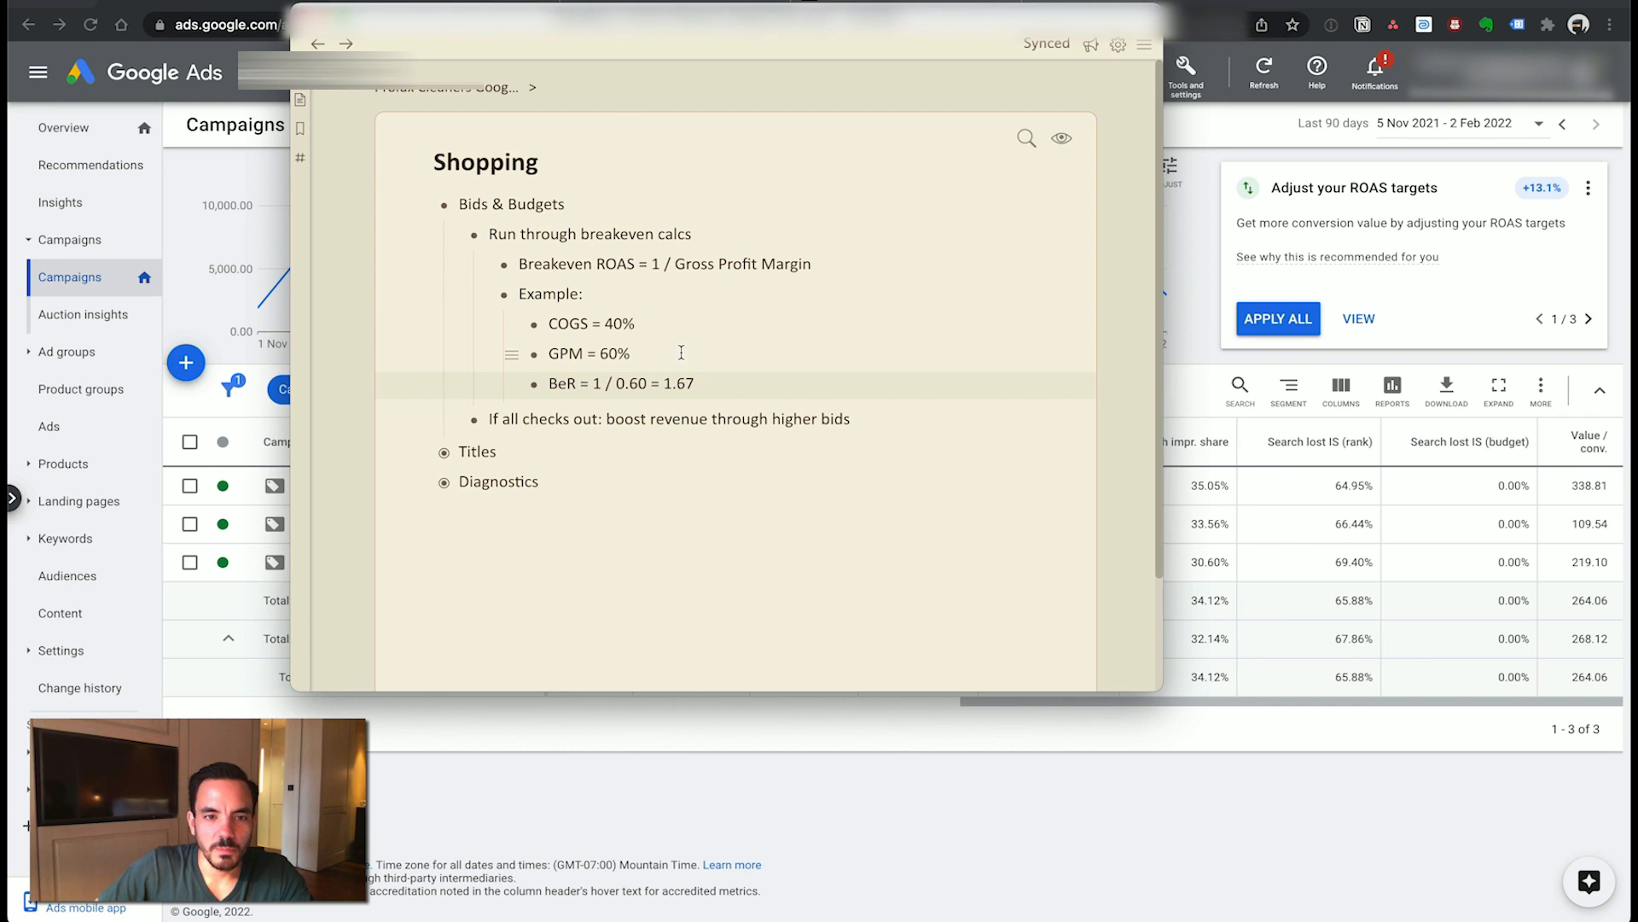
pyautogui.click(685, 318)
pyautogui.click(683, 354)
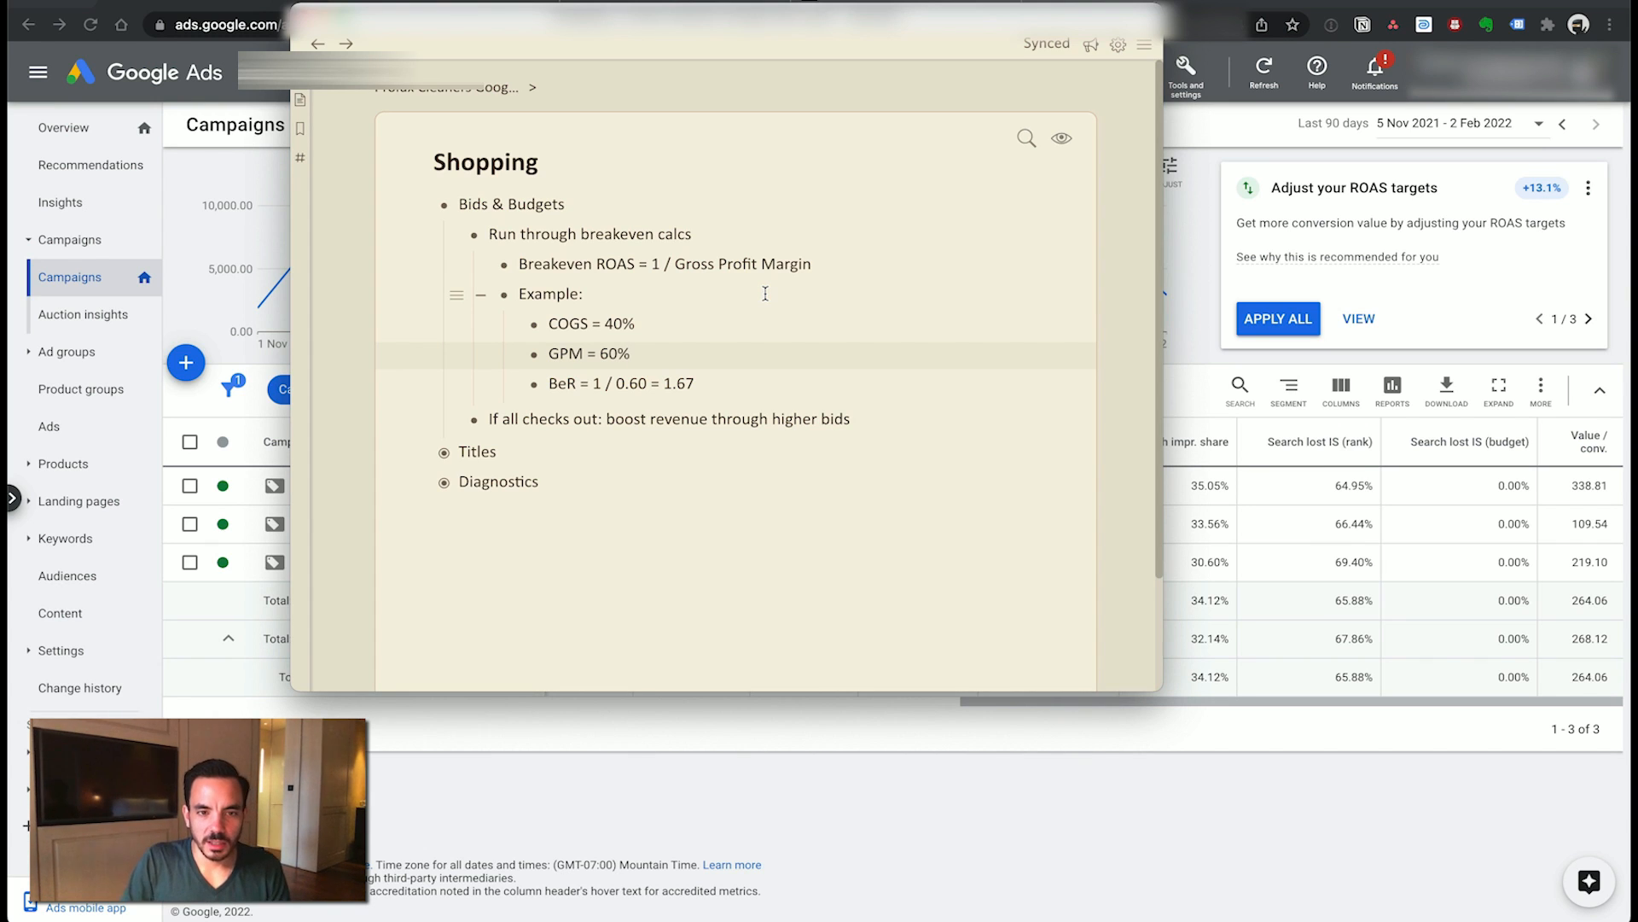
# - Open Calculator and compute the breakeven ROAS for a 40% gross profit margin as 1 / 0.4
pyautogui.press('super+space')
pyautogui.write('ca')
pyautogui.press('Return')
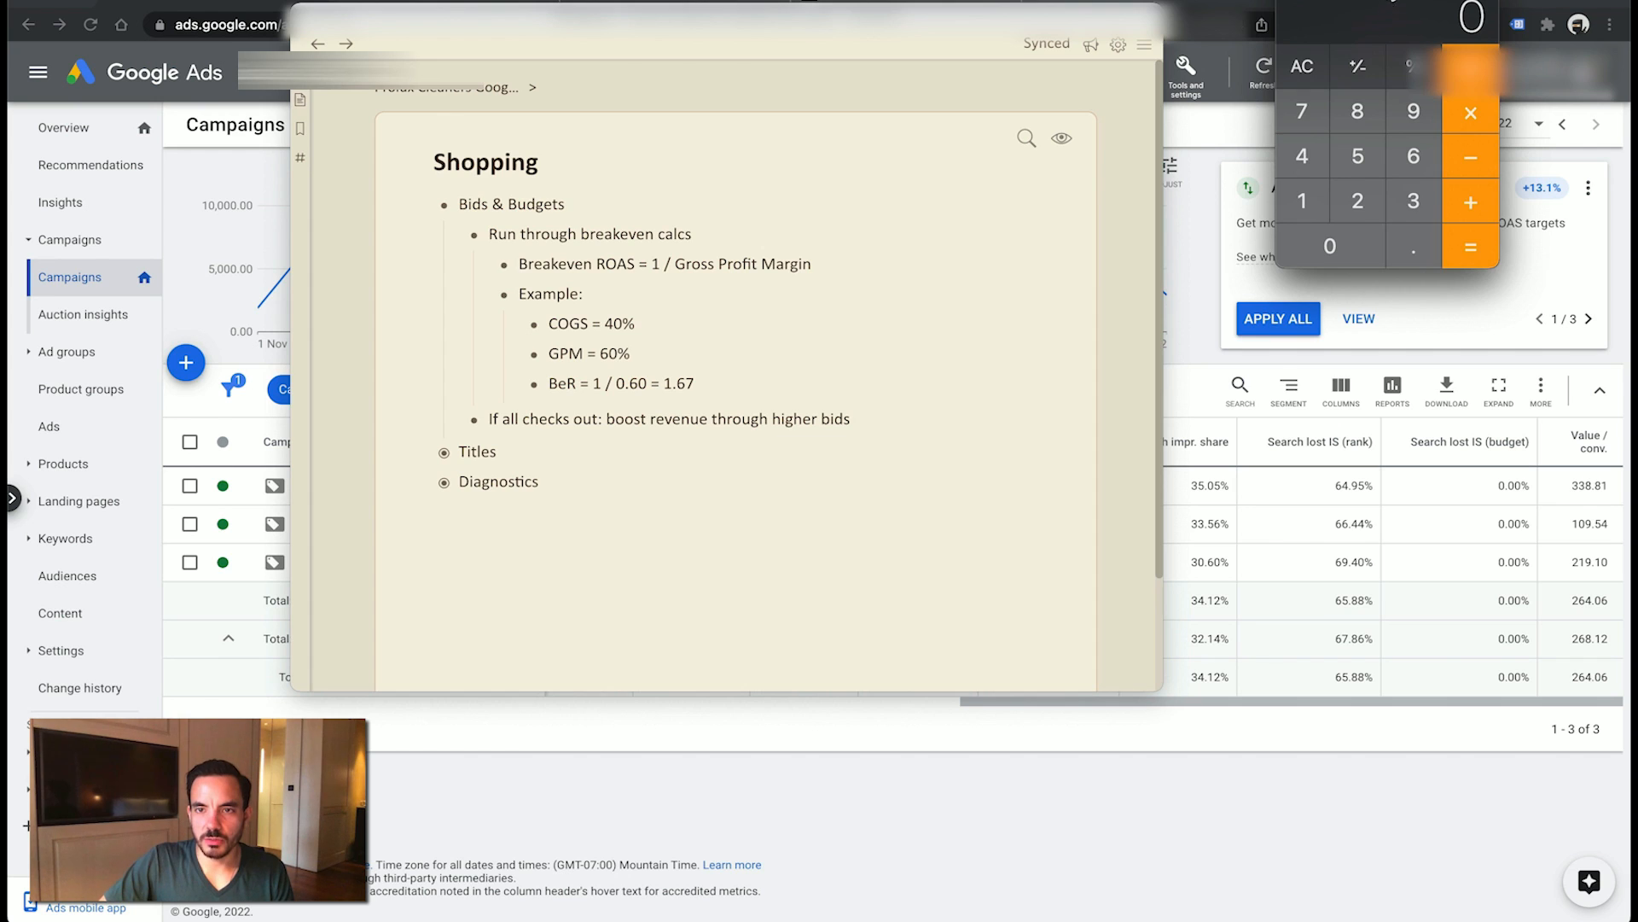
pyautogui.moveTo(1390, 9); pyautogui.dragTo(1336, 89)
pyautogui.write('1/0.4')
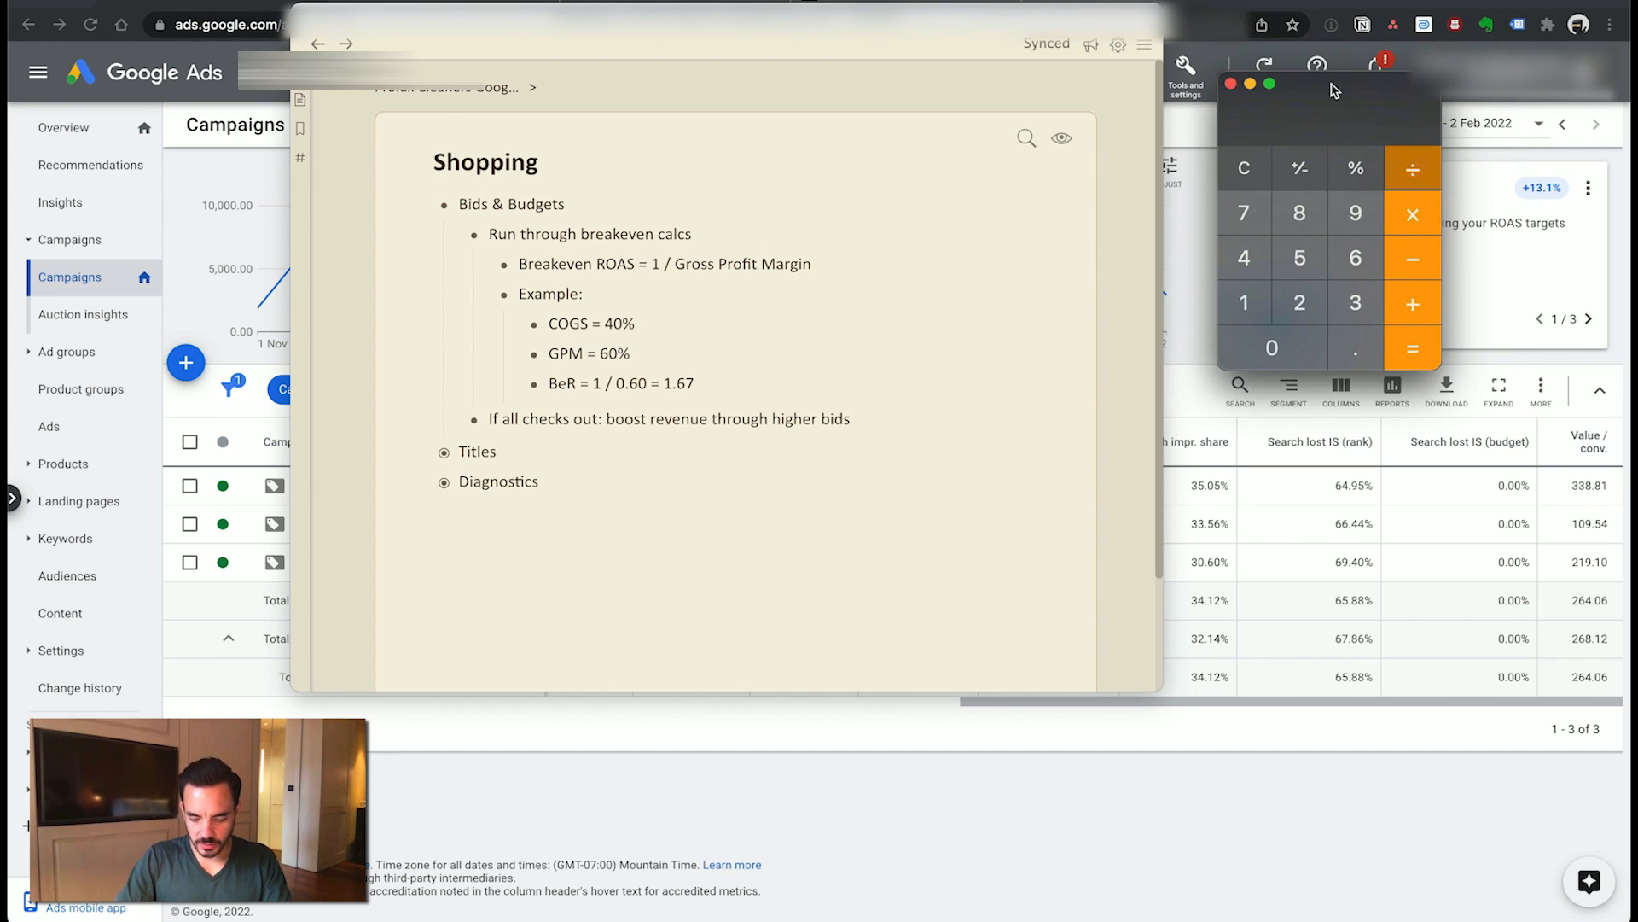
pyautogui.press('Return')
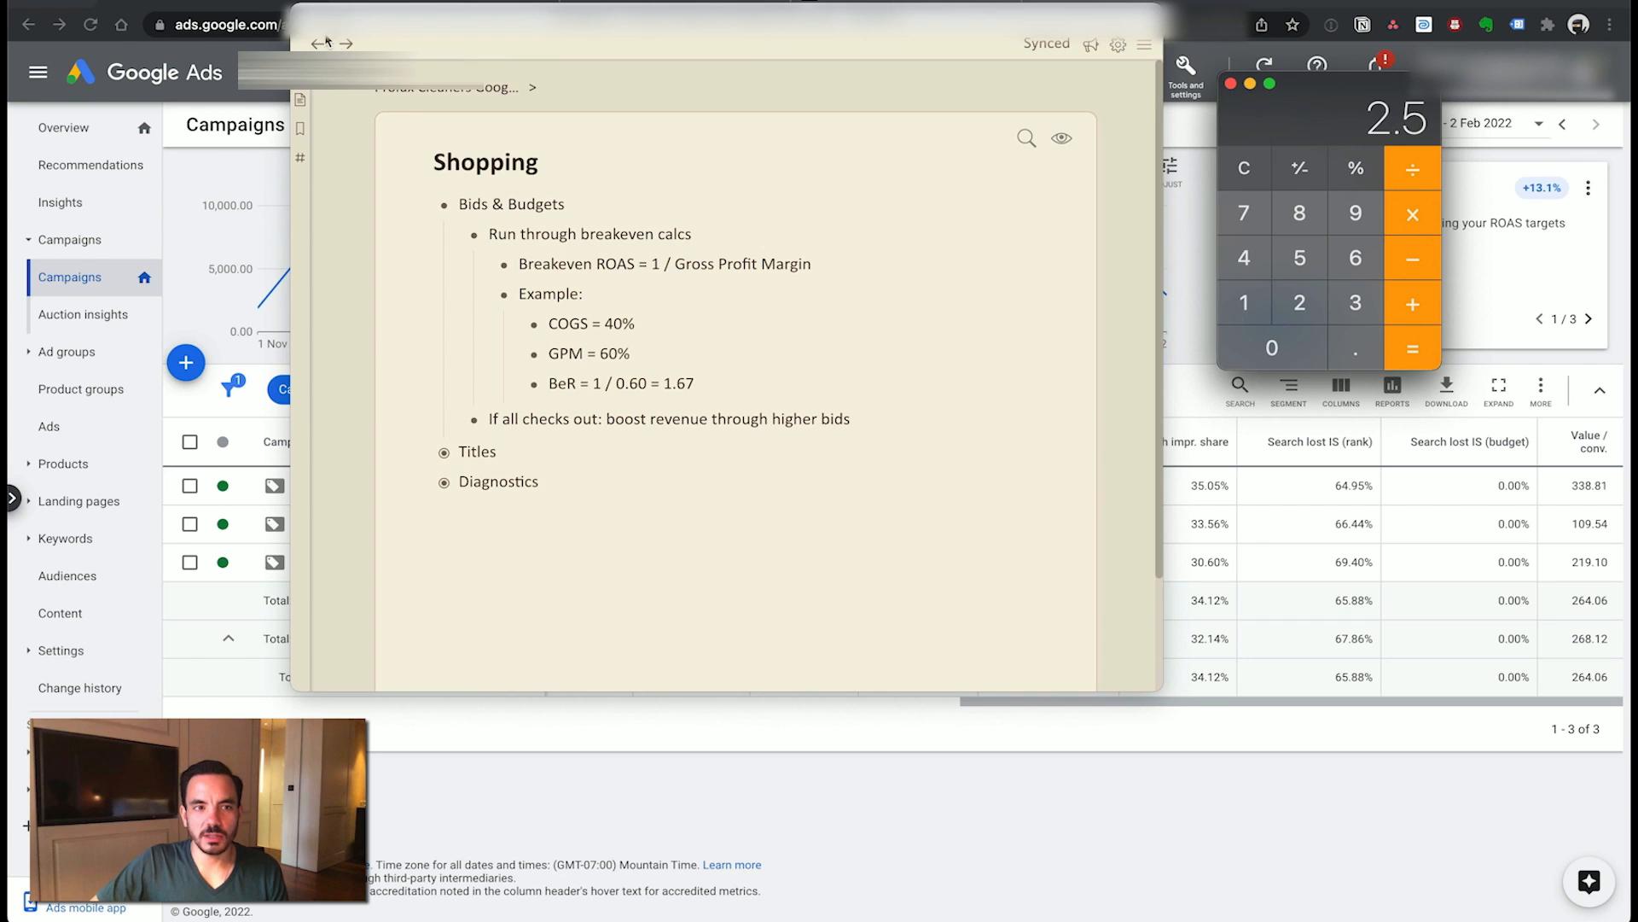
# - Switch to Google Ads and compare the 0.2 AMG Smart Shopping campaign's conversion value / cost with the calculated breakeven ROAS
pyautogui.click(242, 6)
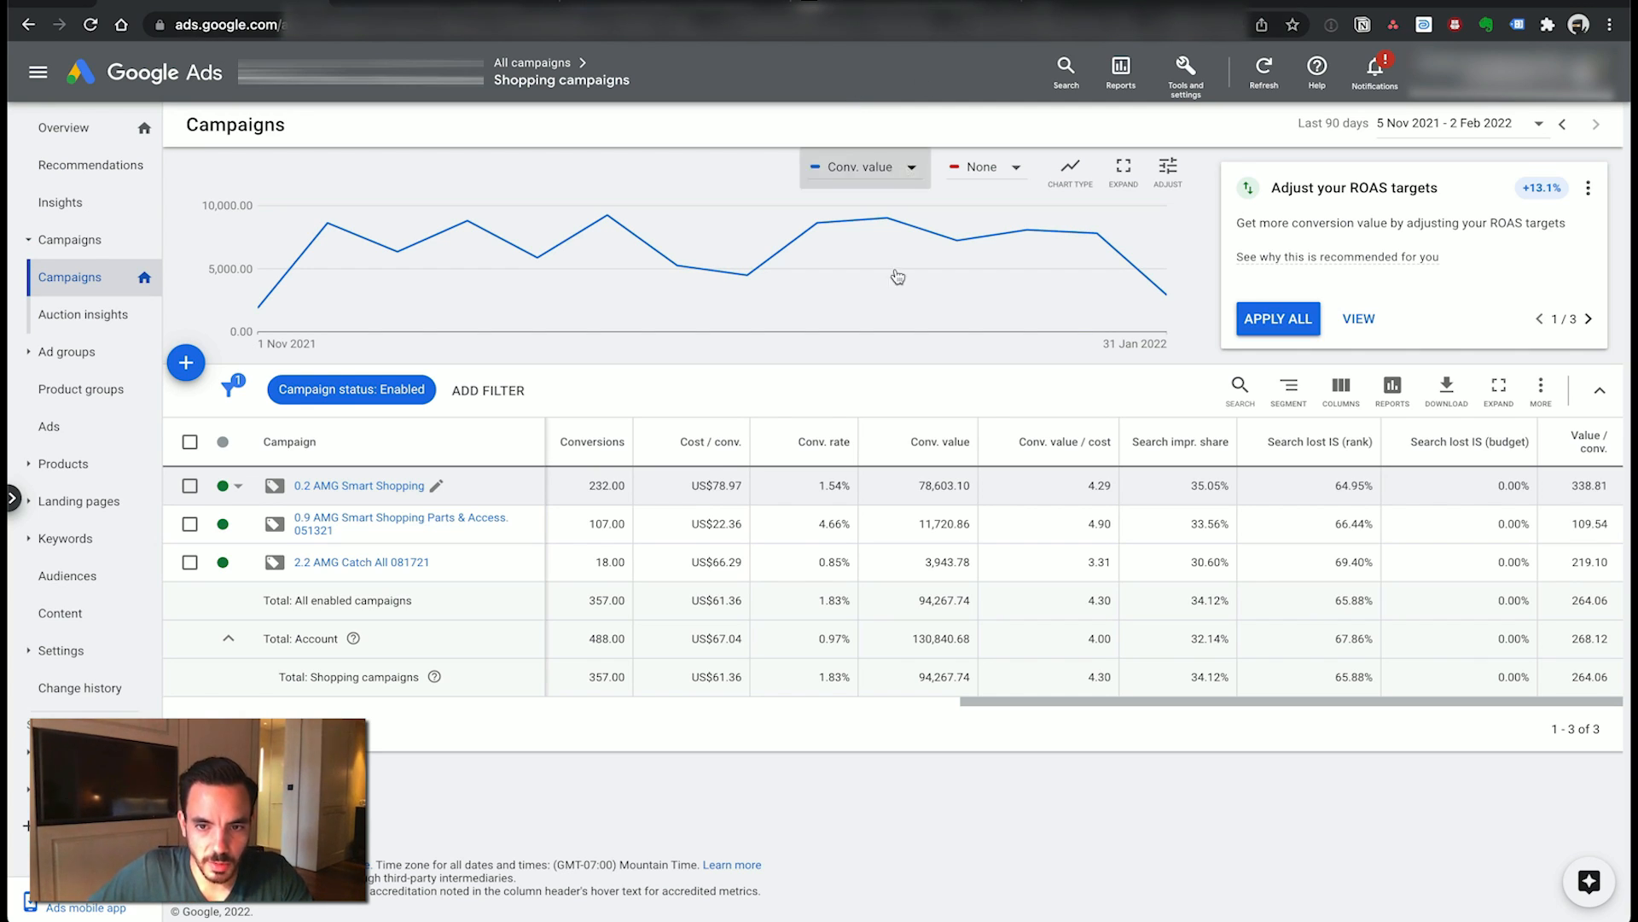
pyautogui.moveTo(918, 269)
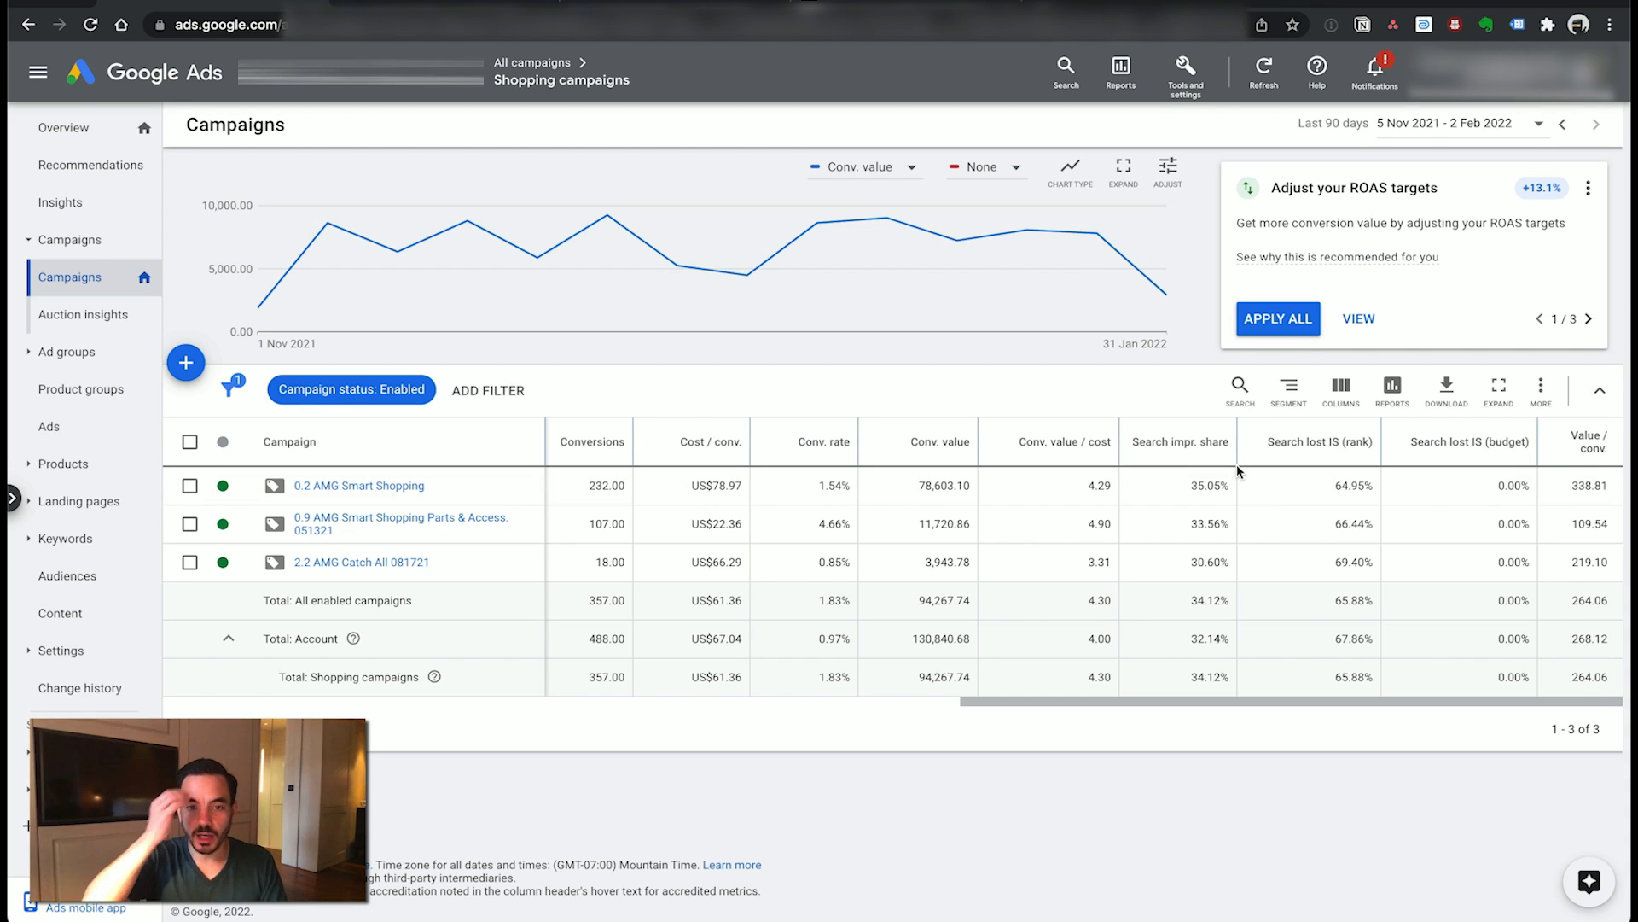
pyautogui.moveTo(1086, 329)
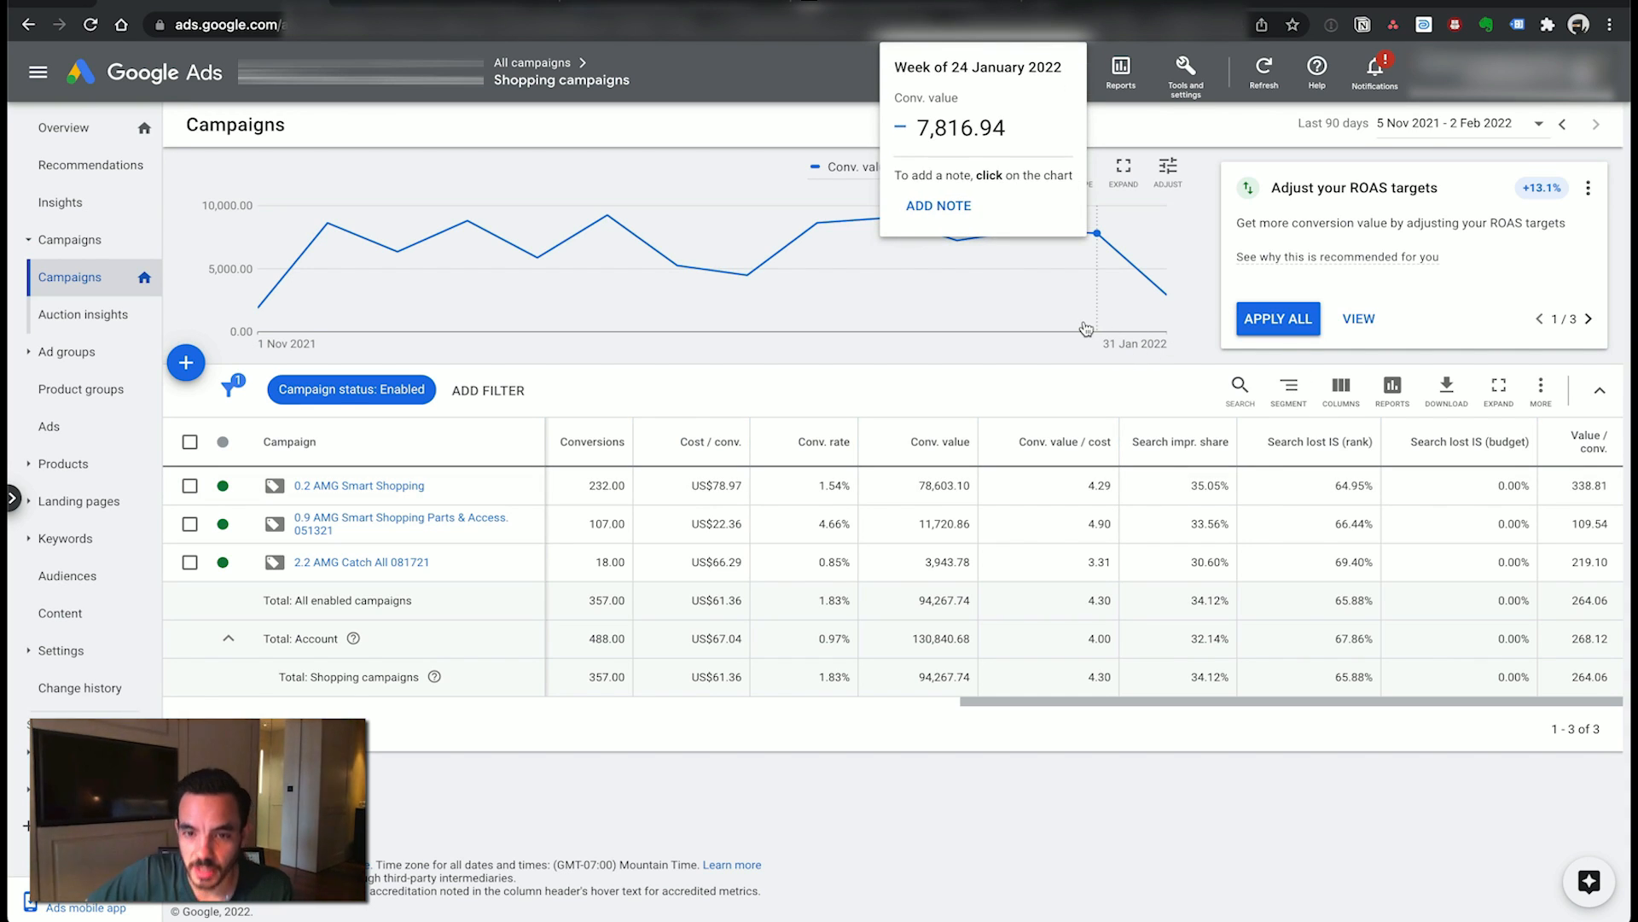
pyautogui.press('super+Tab')
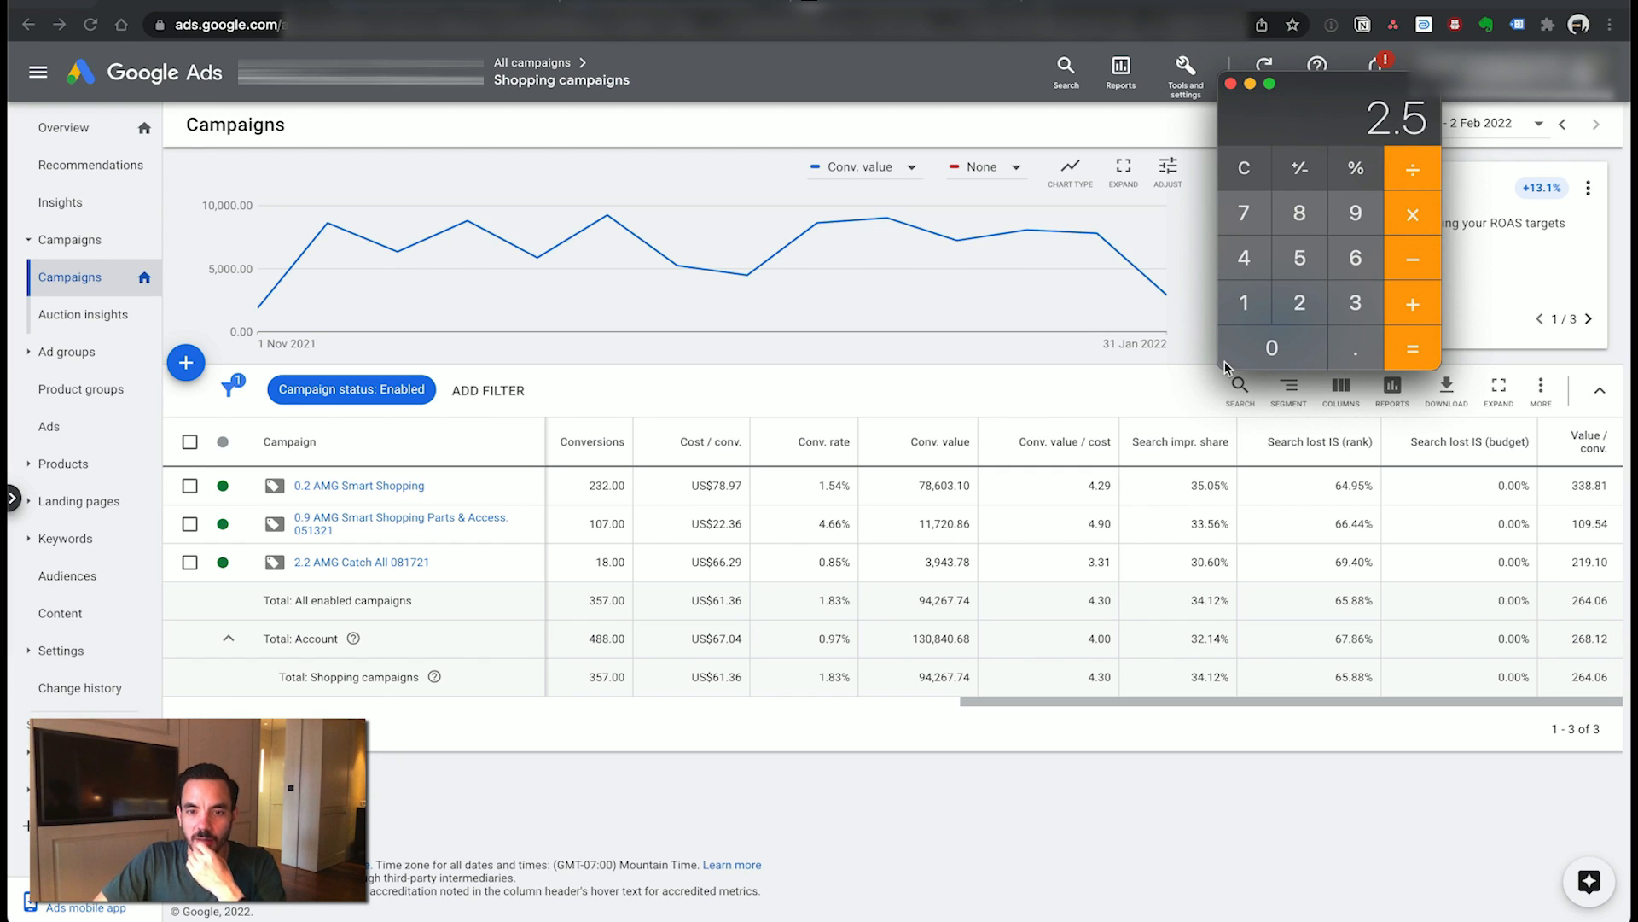
pyautogui.click(1104, 491)
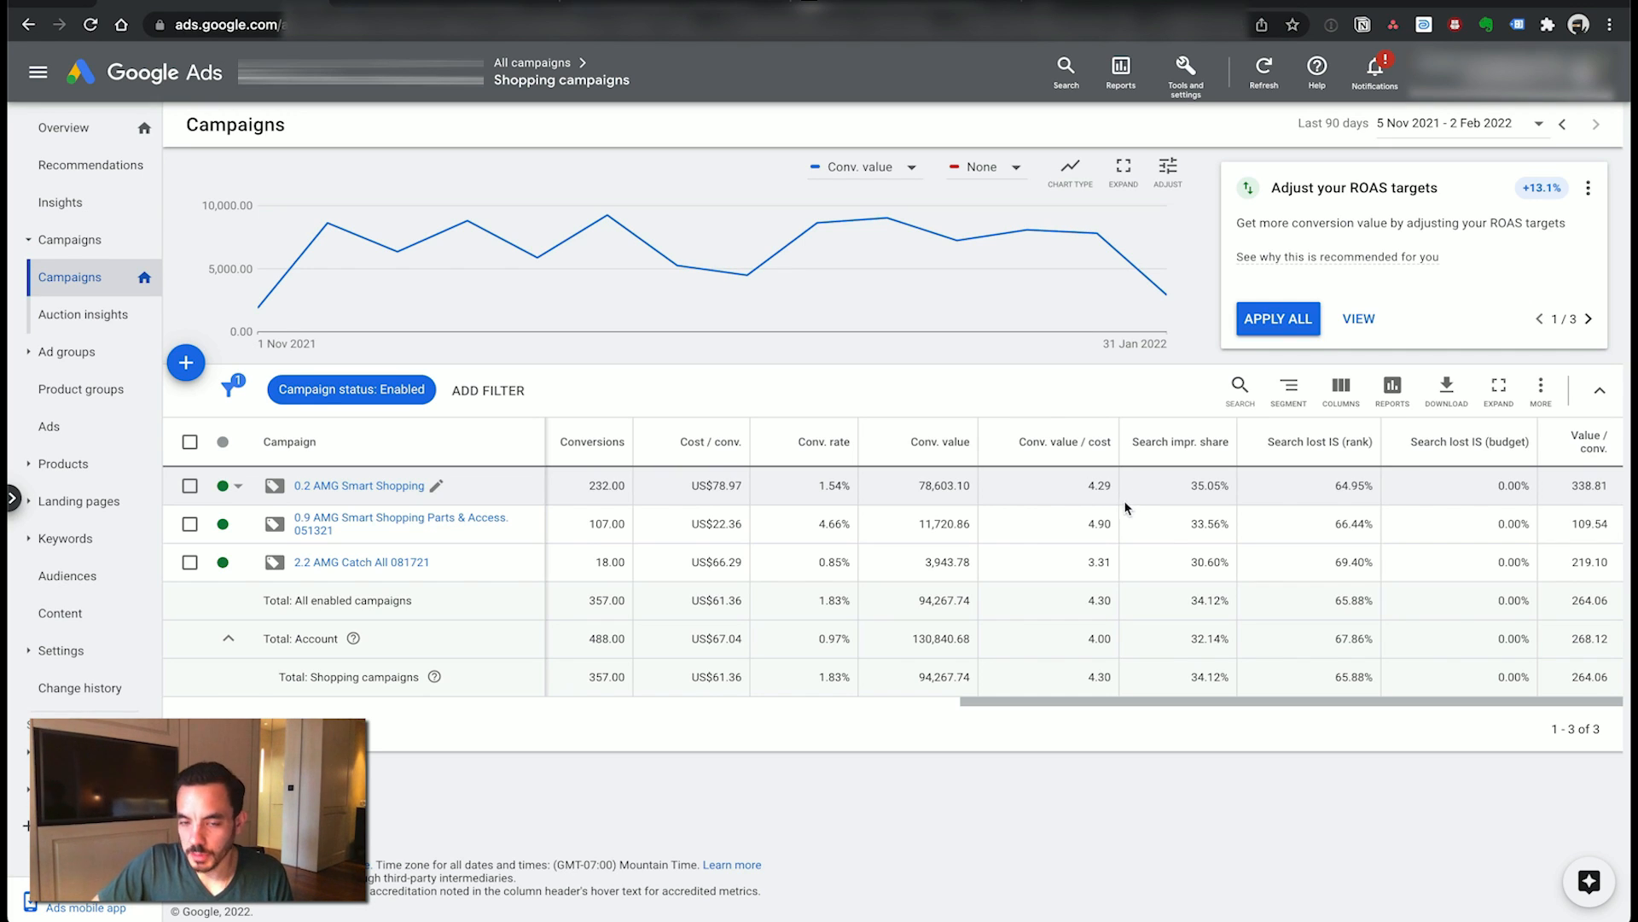
pyautogui.moveTo(1078, 483); pyautogui.dragTo(1113, 484)
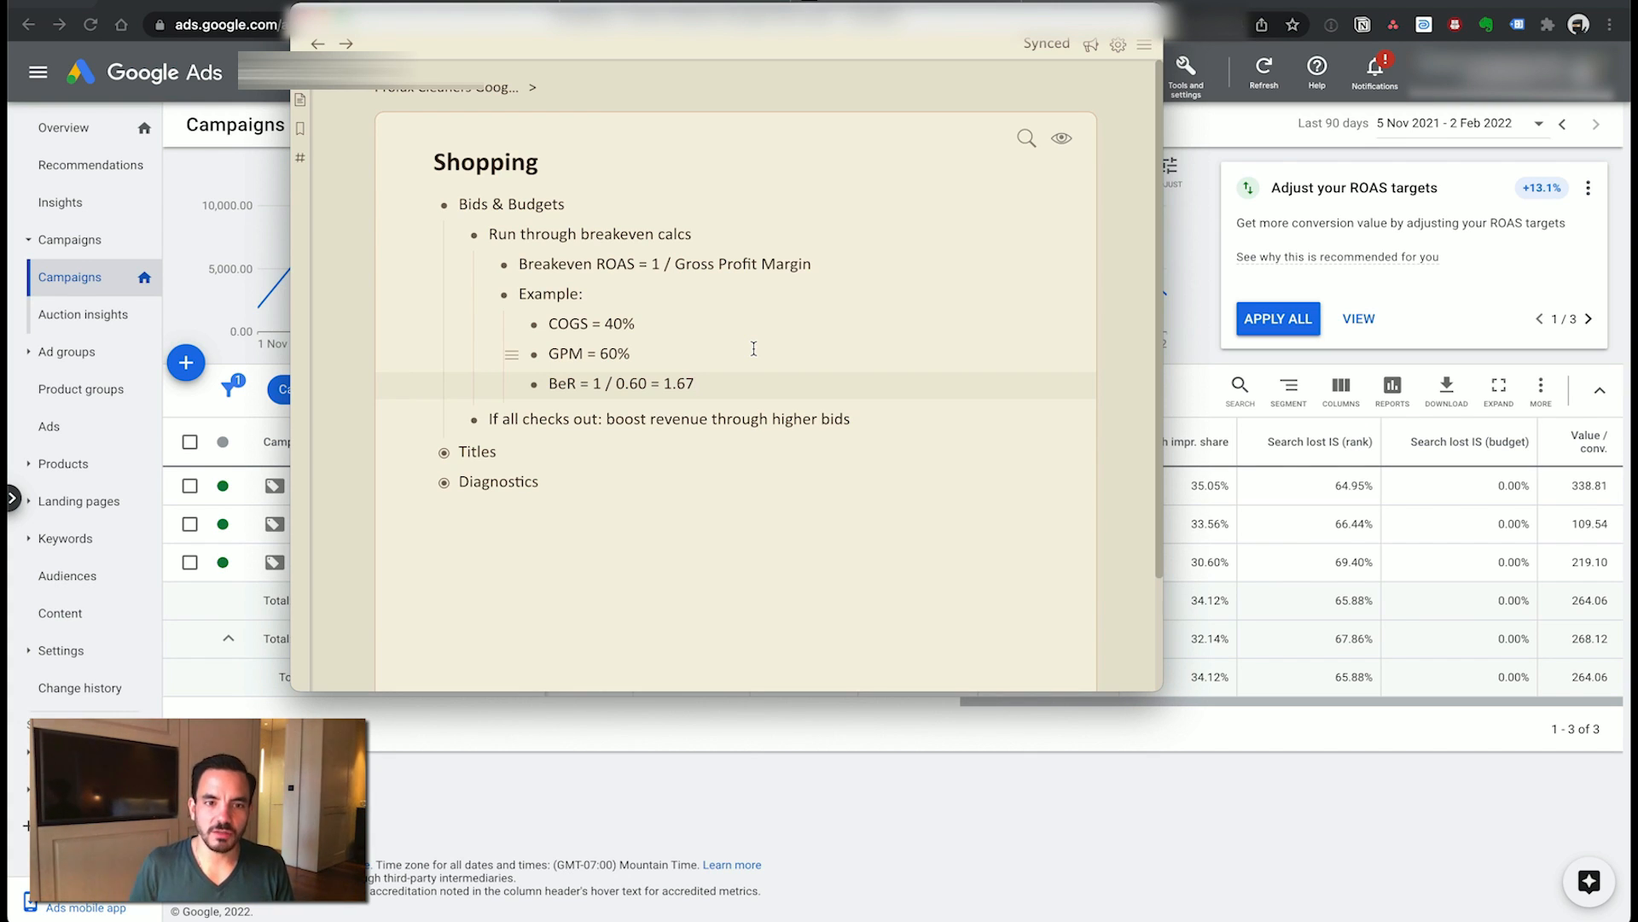
pyautogui.click(1266, 879)
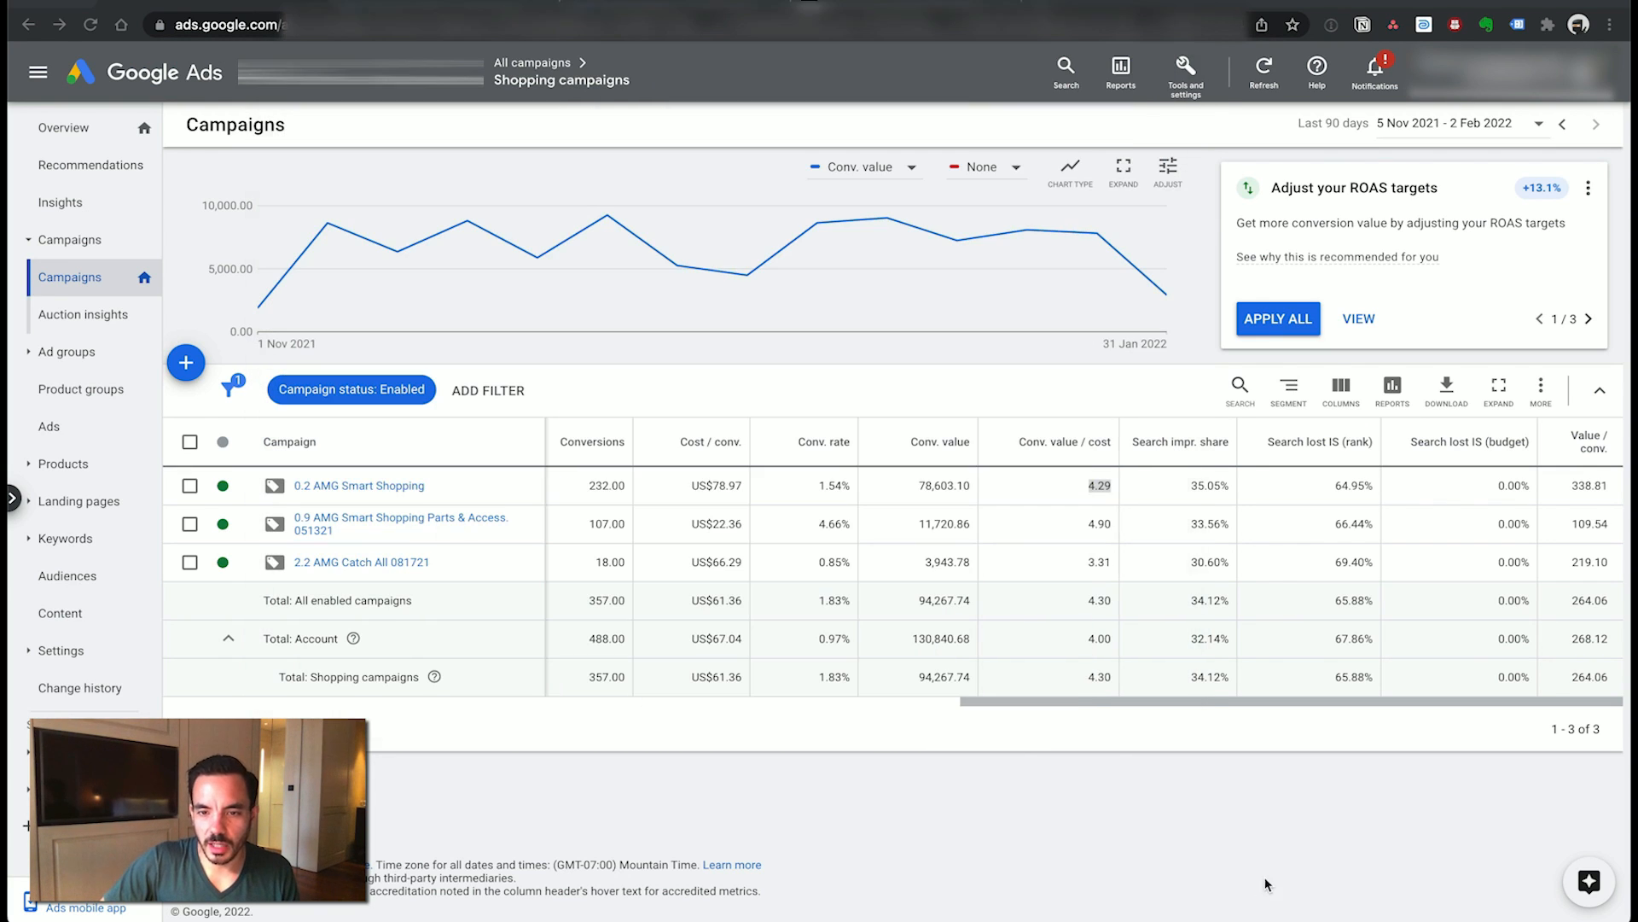
pyautogui.click(1120, 753)
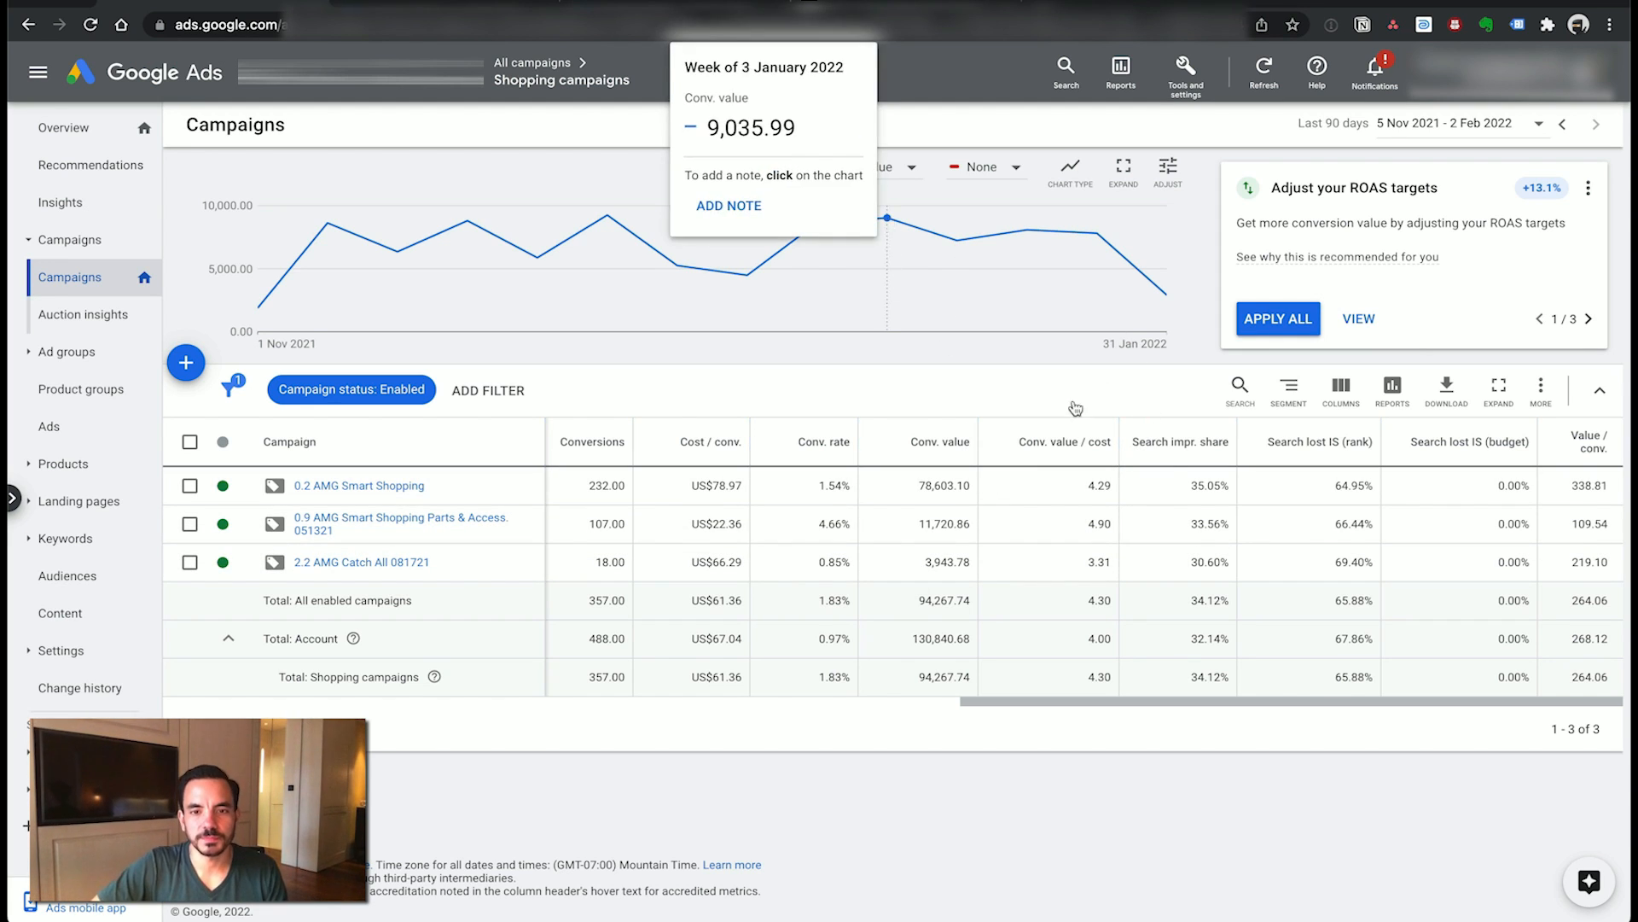
# - Switch to the audit notes, collapse the breakeven calcs and Bids & Budgets items, and expand Titles
pyautogui.press('super+Tab')
pyautogui.click(449, 236)
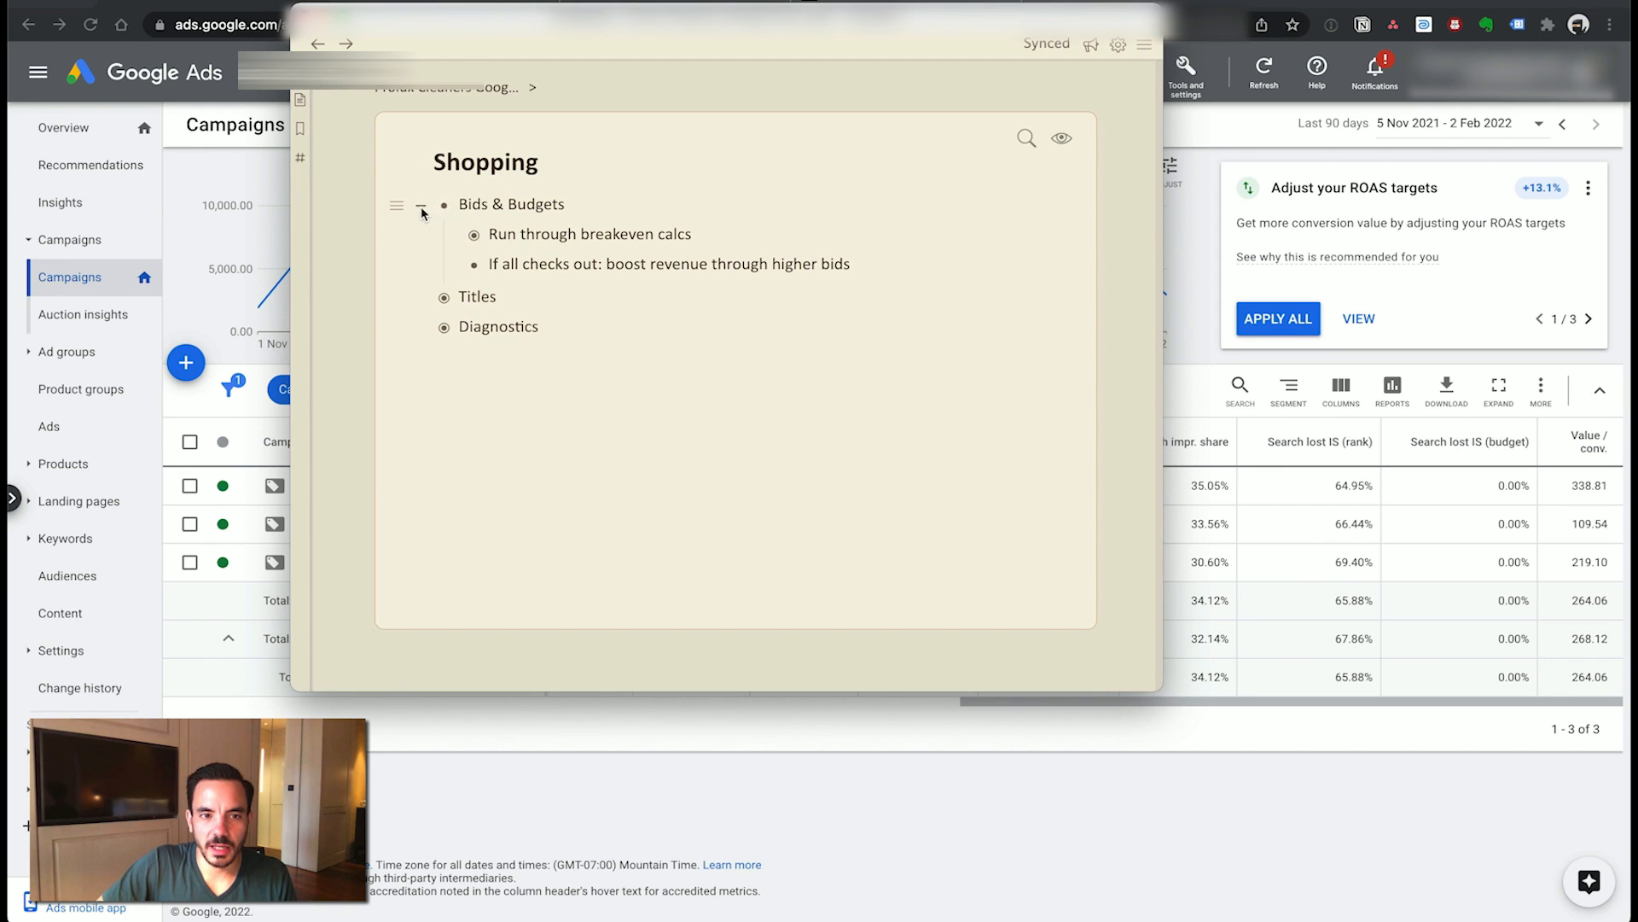
pyautogui.click(421, 207)
pyautogui.click(421, 238)
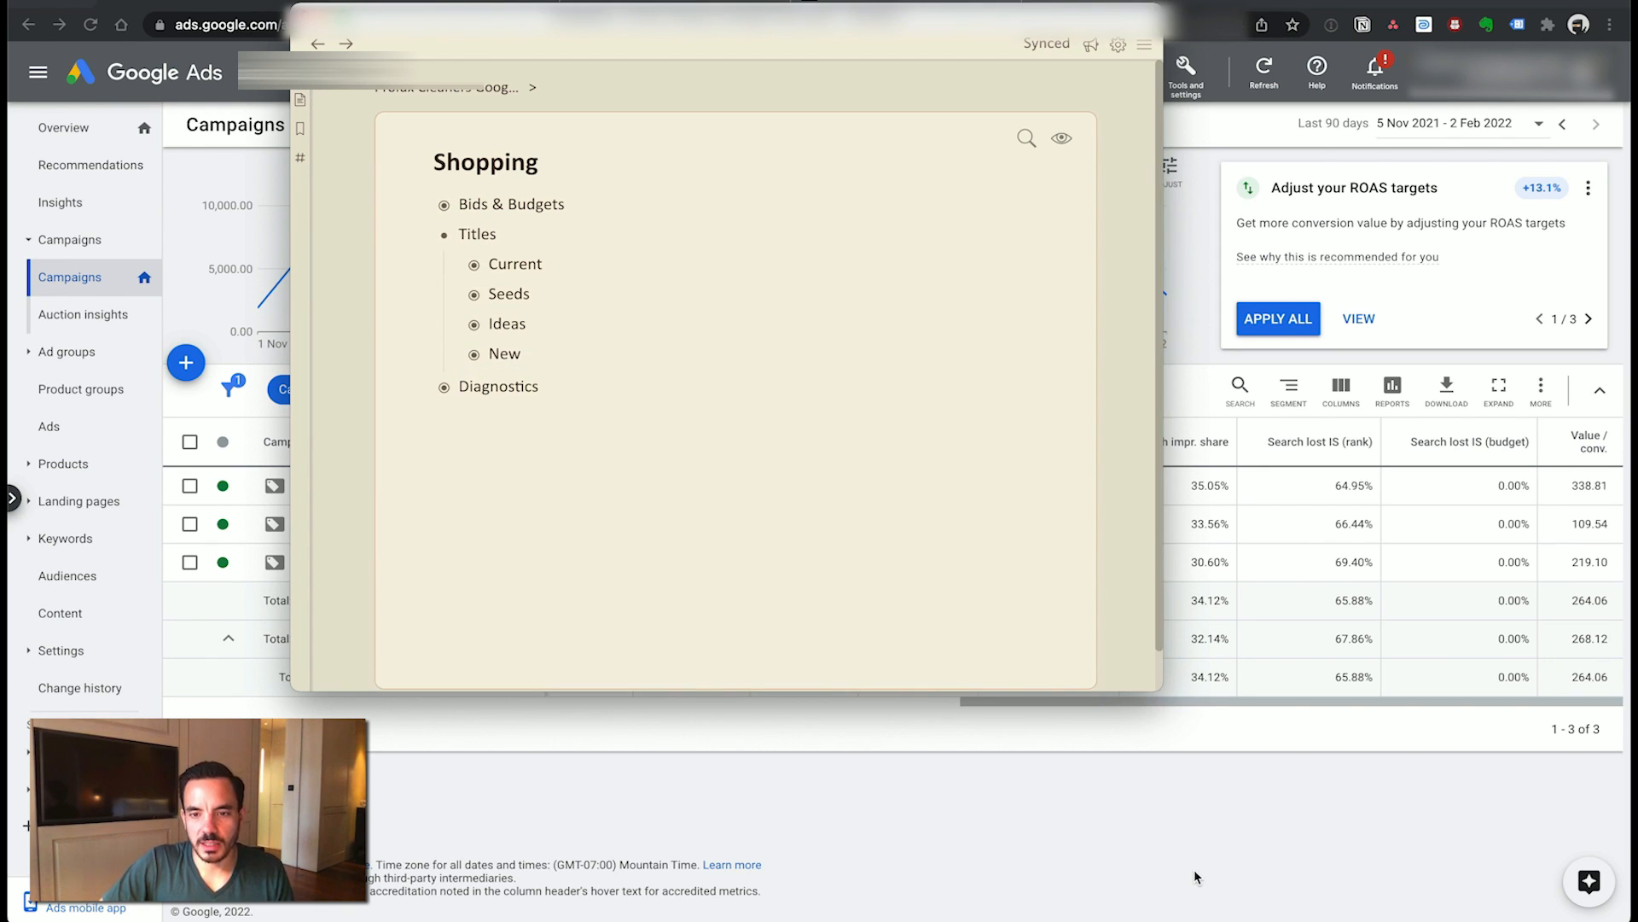
# - Glance at the Shopping campaigns in Google Ads, and return to the audit notes to collapse the Titles item
pyautogui.click(1196, 877)
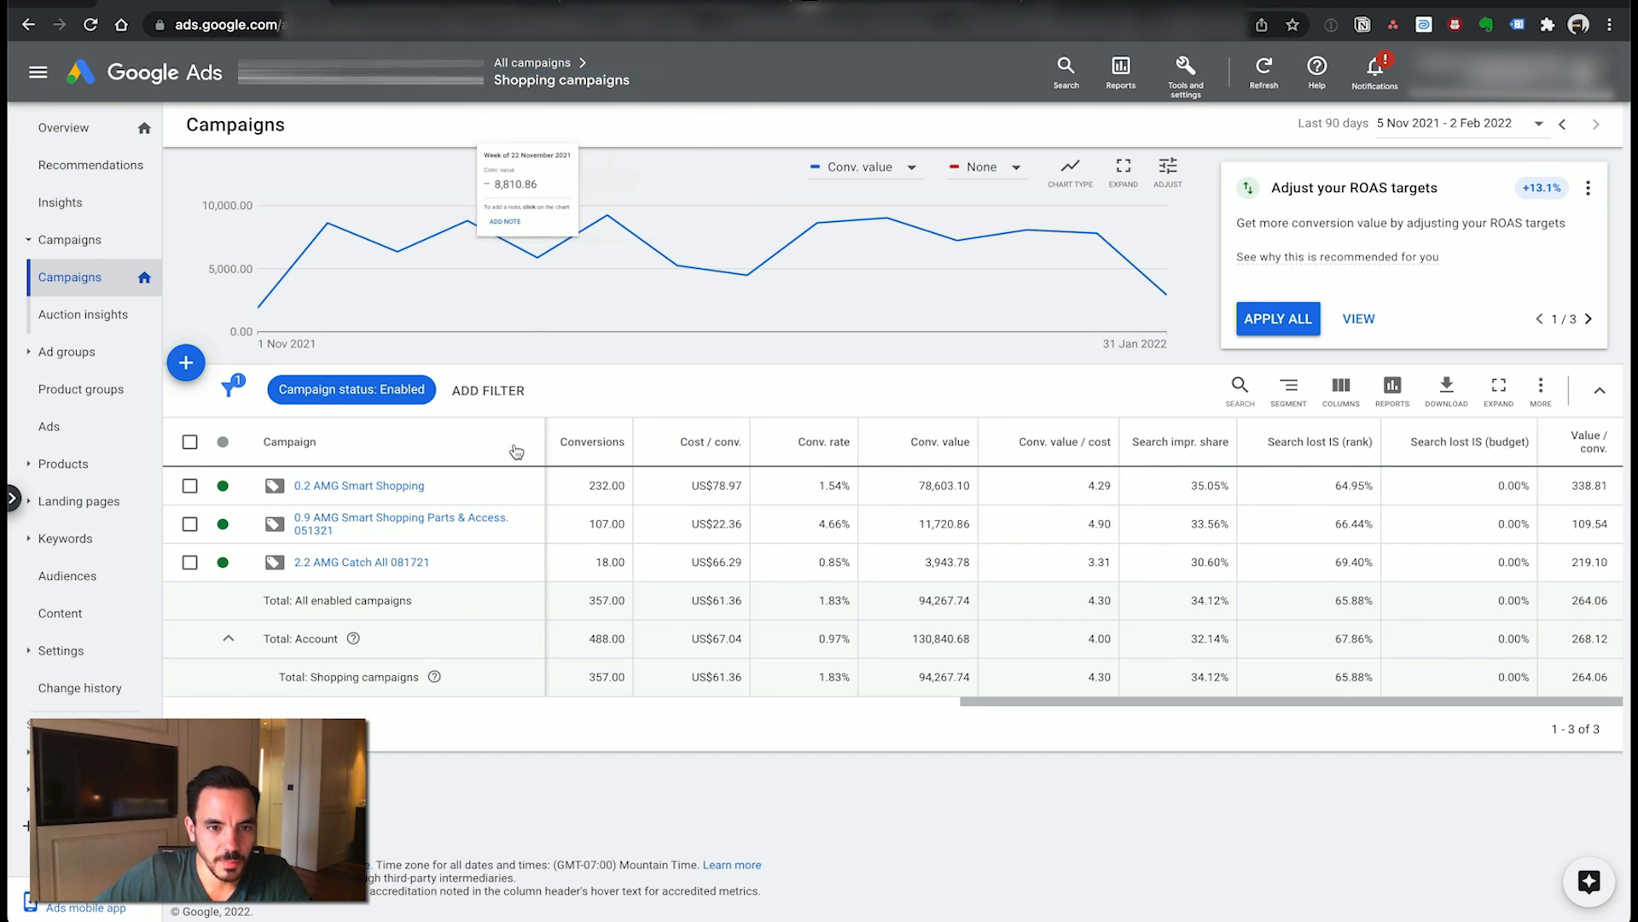
pyautogui.press('super+Tab')
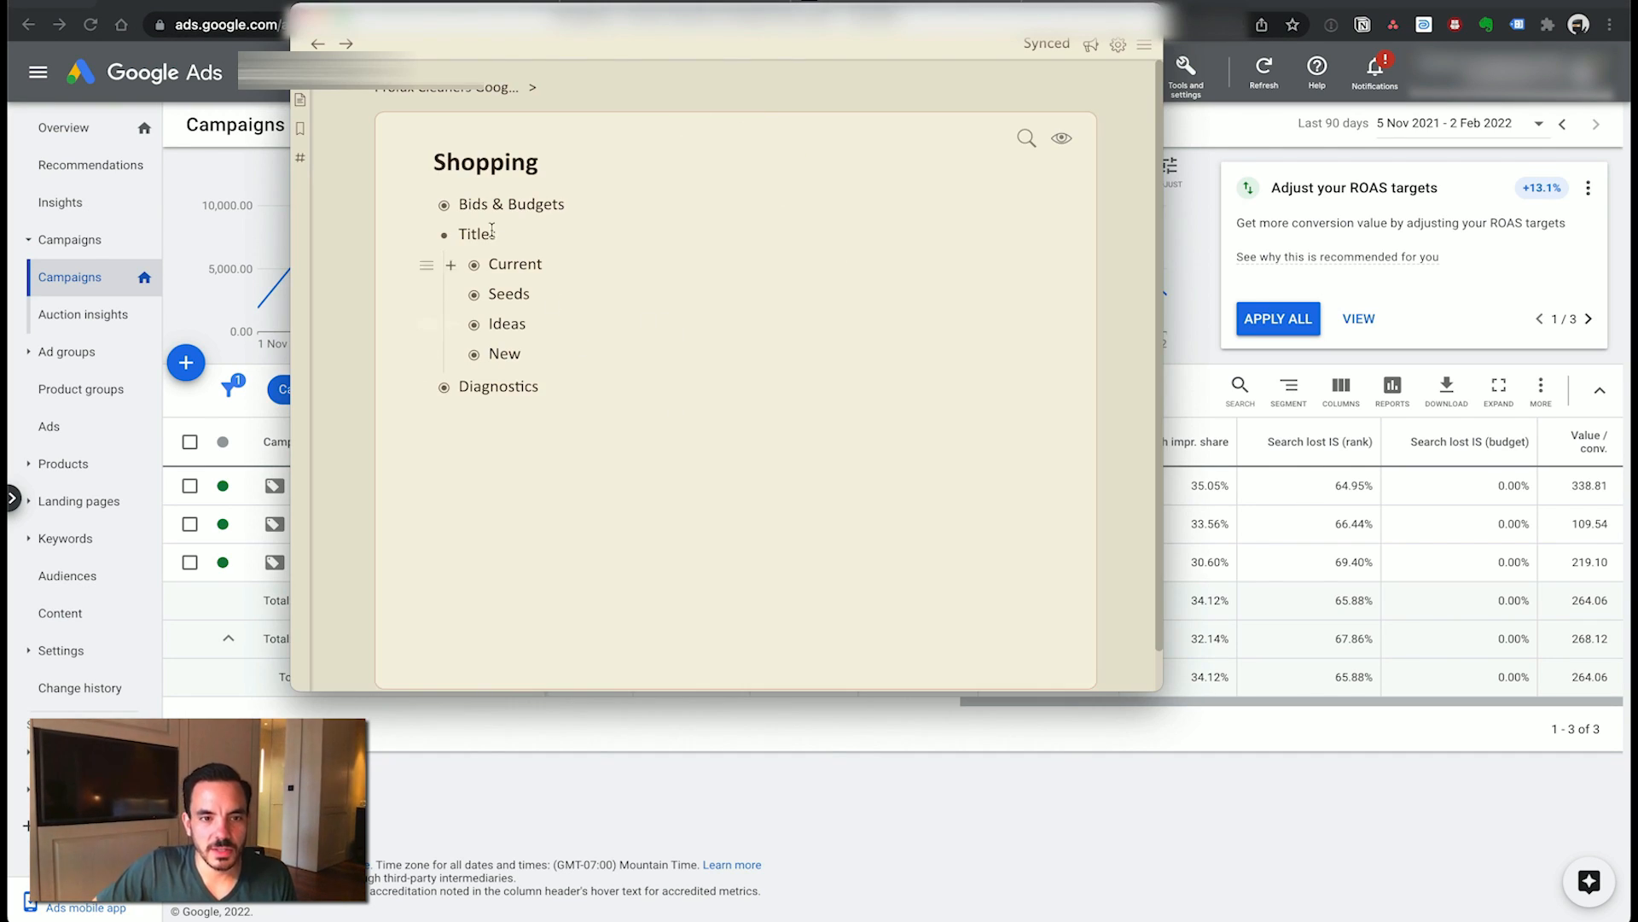
pyautogui.click(420, 235)
pyautogui.moveTo(495, 203); pyautogui.dragTo(541, 282)
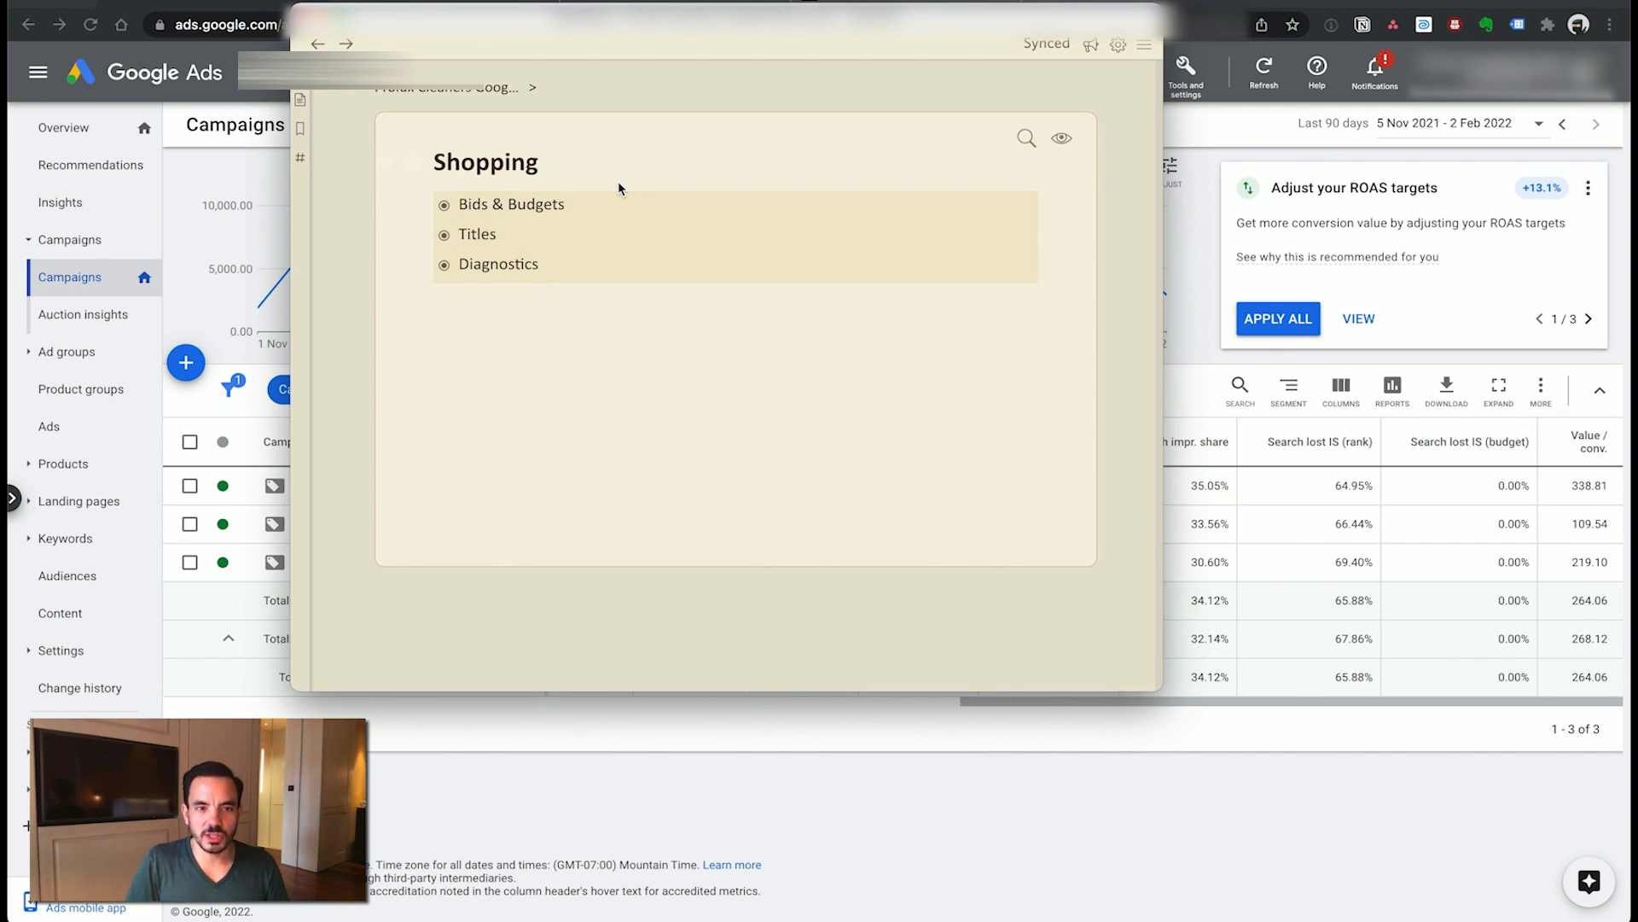
pyautogui.click(666, 239)
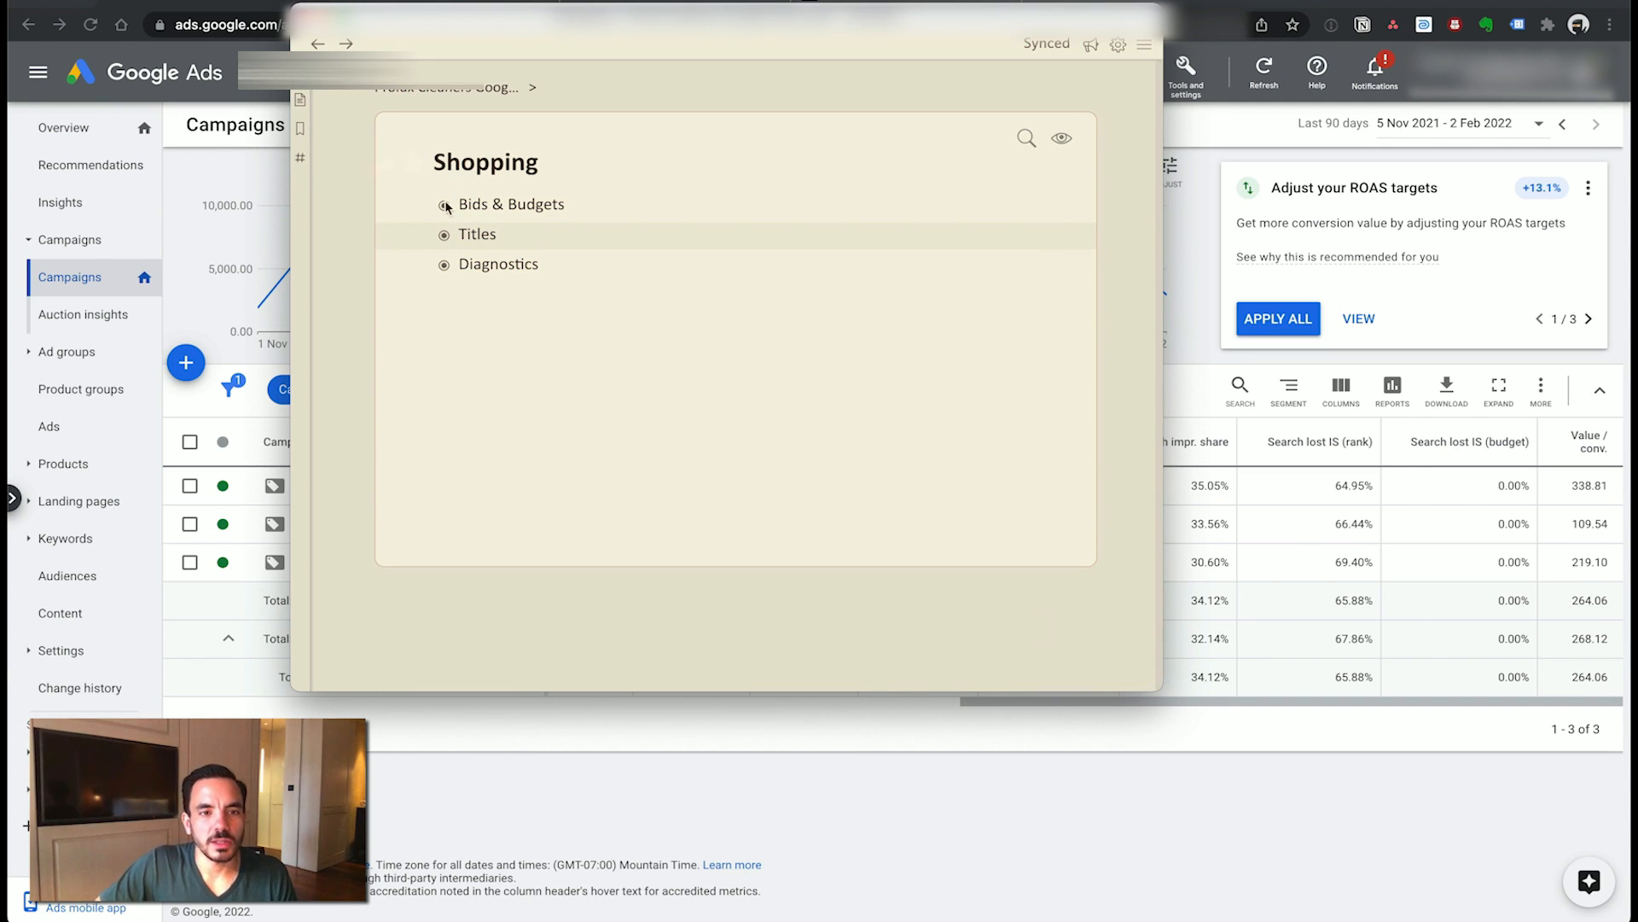
# - Switch to Google Ads and check the cost of the 0.2 AMG Smart Shopping campaign
pyautogui.moveTo(420, 236)
pyautogui.click(1155, 832)
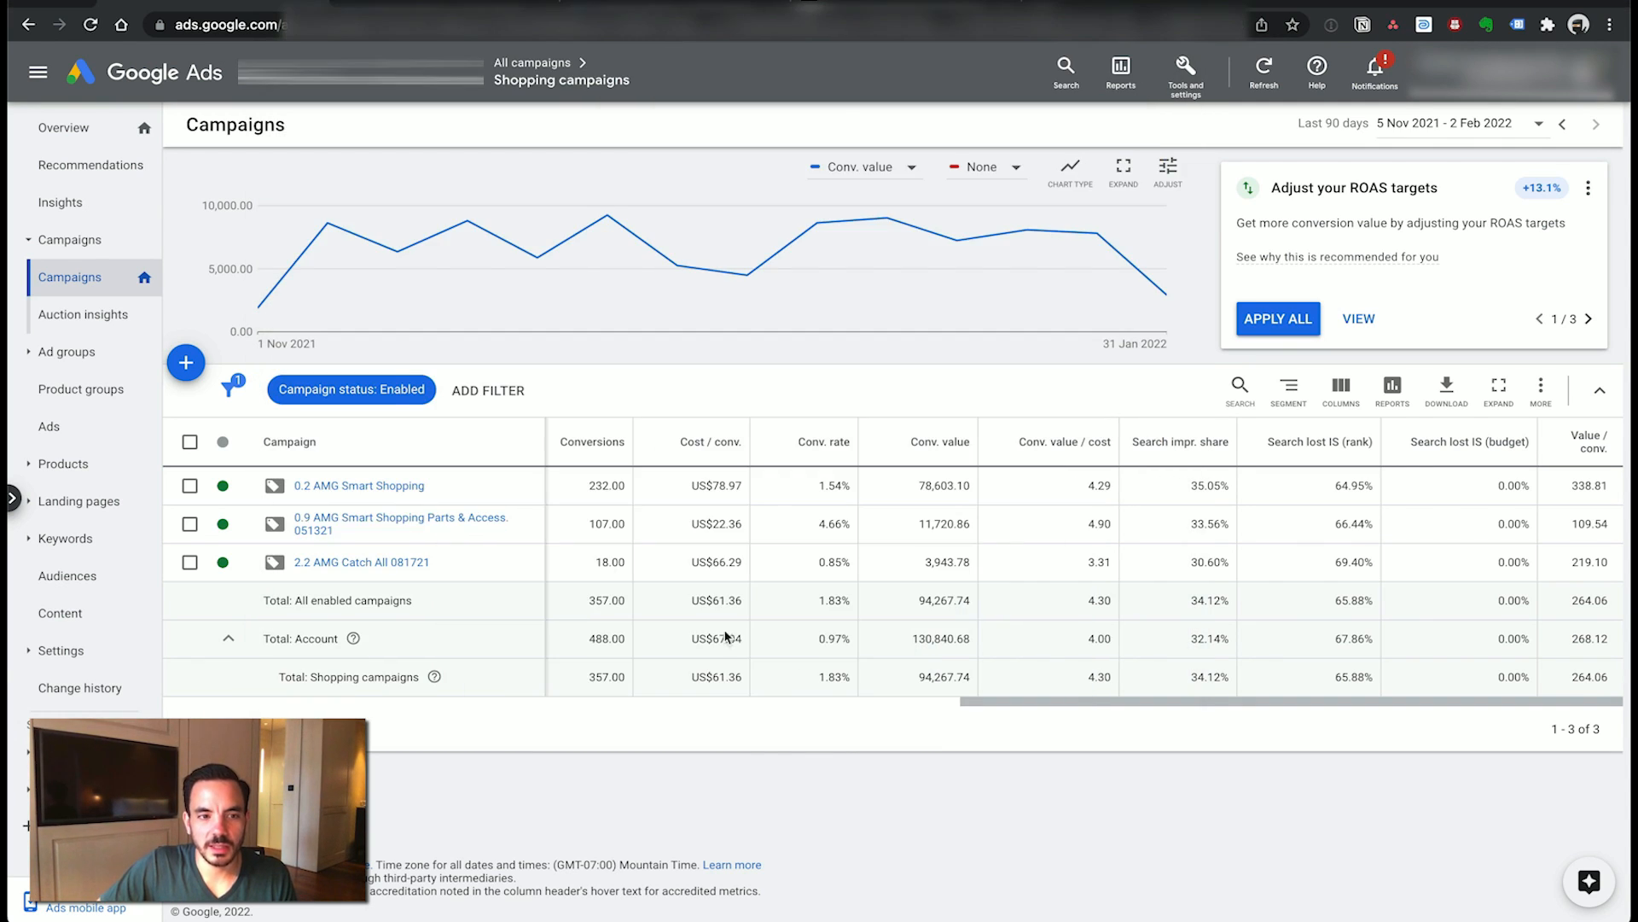
pyautogui.hscroll(-5, 939, 522)
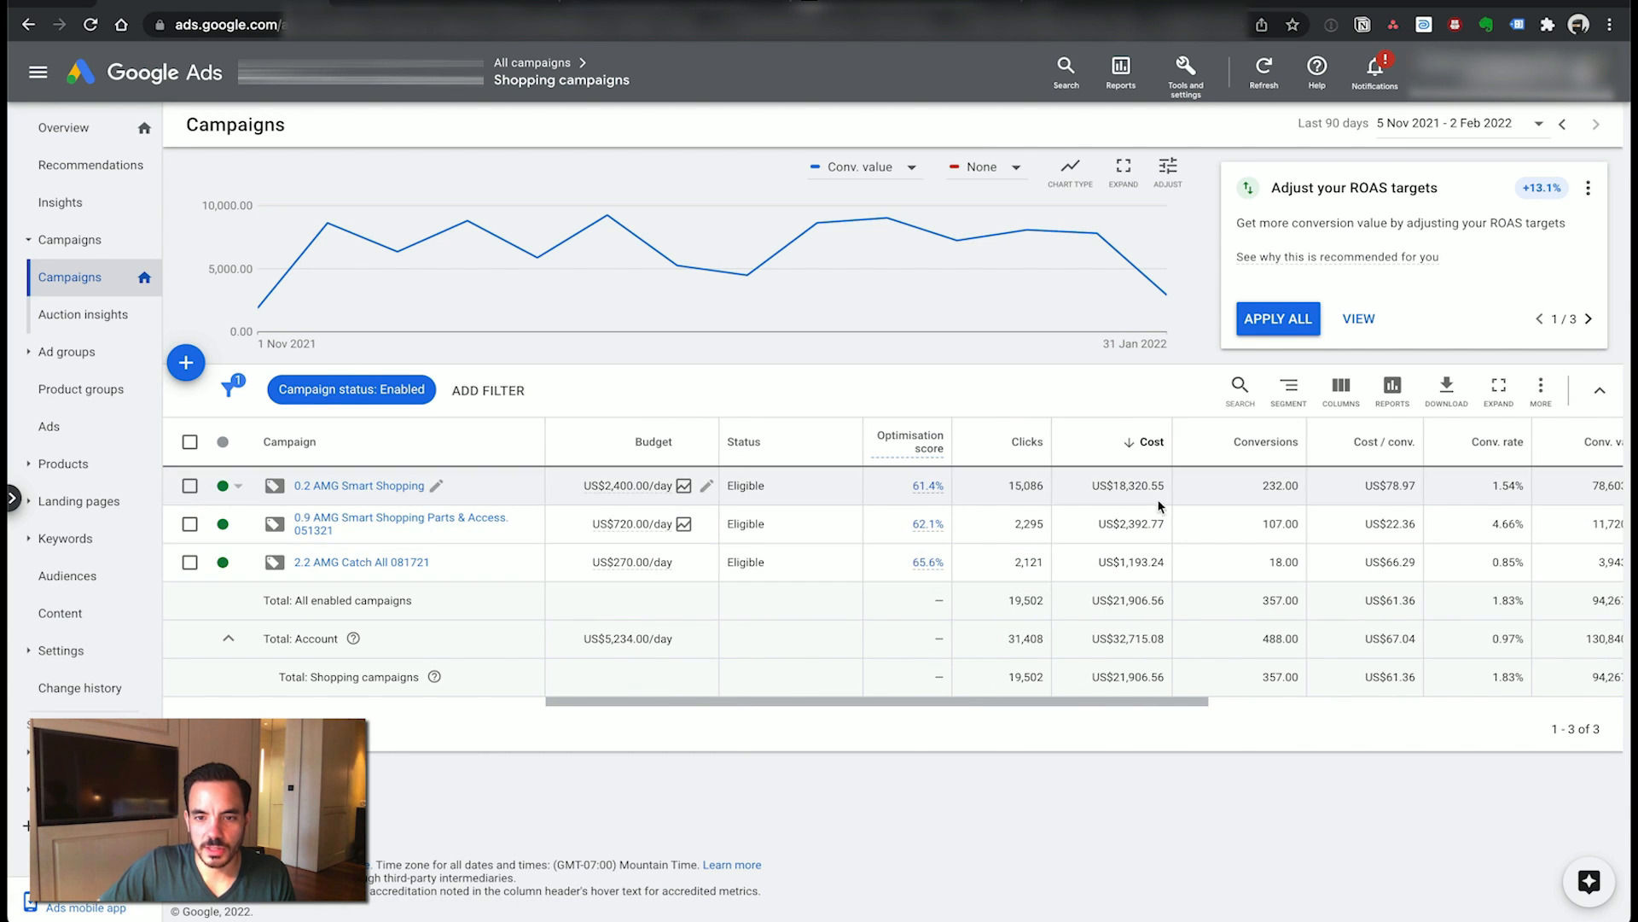
pyautogui.tripleClick(1108, 487)
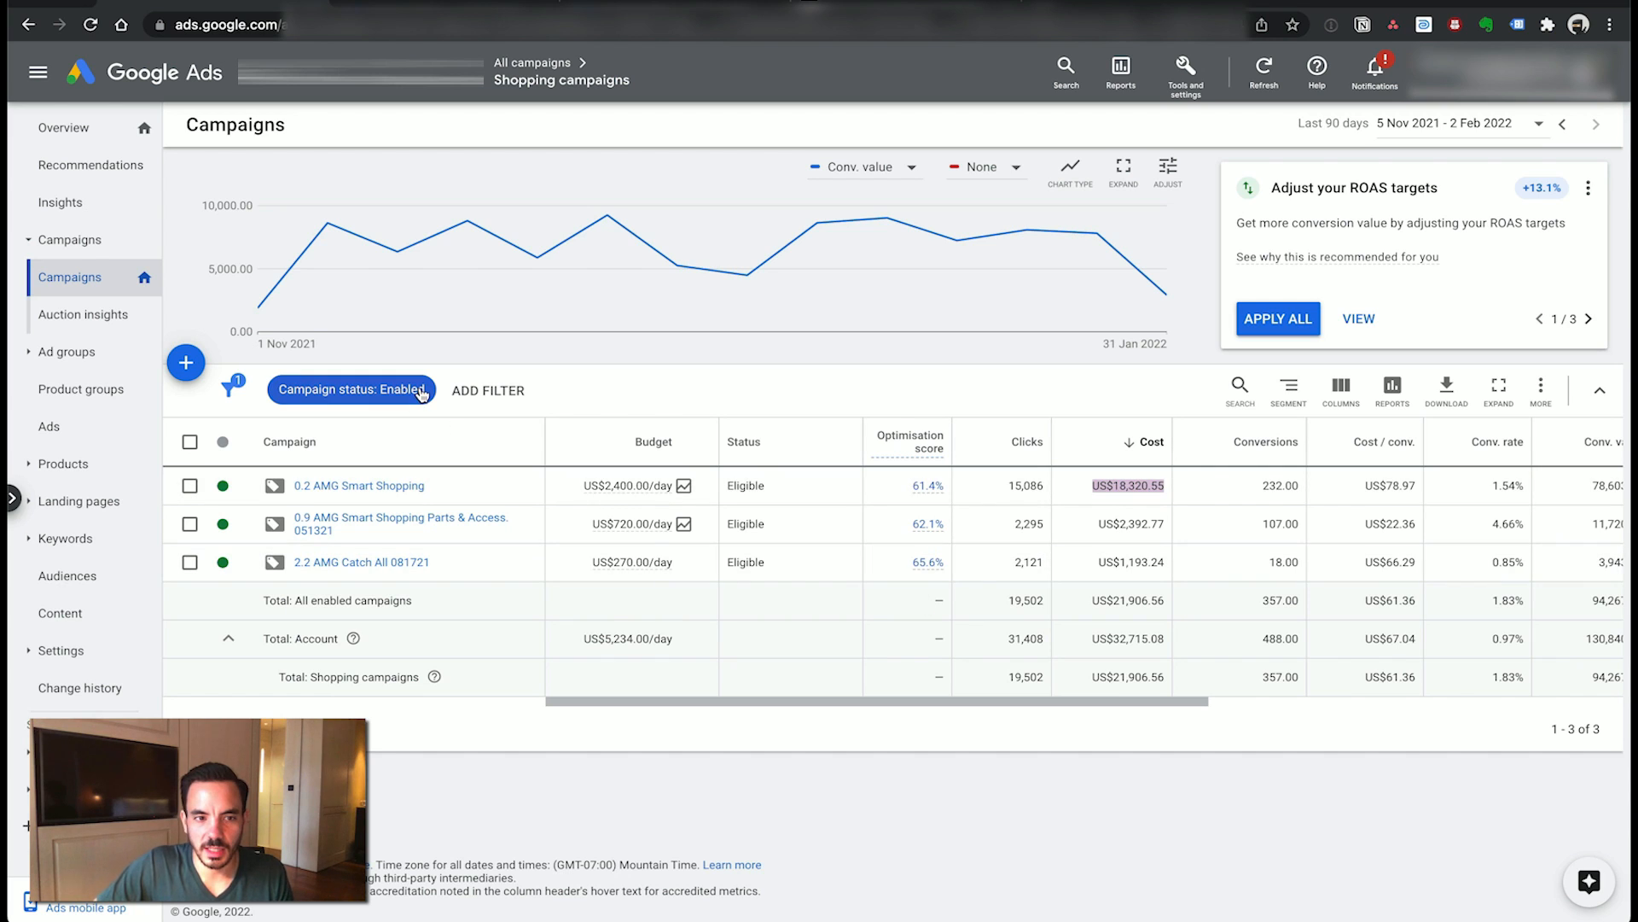
# - Open the products of the 0.2 AMG Smart Shopping campaign's All Products ad group and highlight the Prolux 6000 Commercial Upright Vacuum title
pyautogui.click(401, 486)
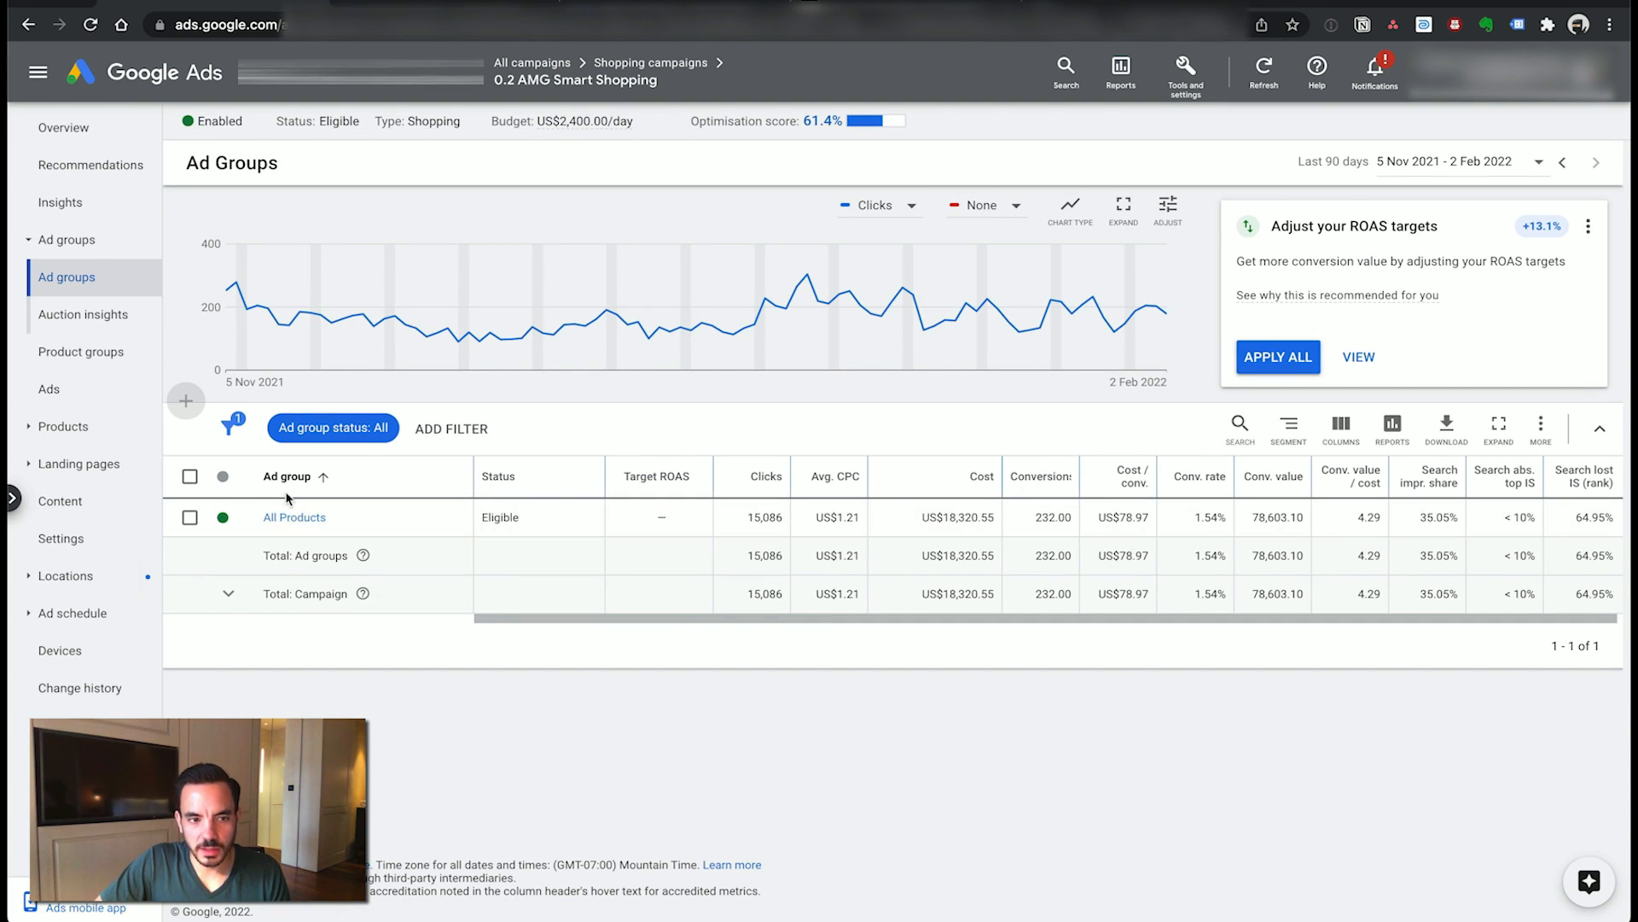
pyautogui.click(310, 518)
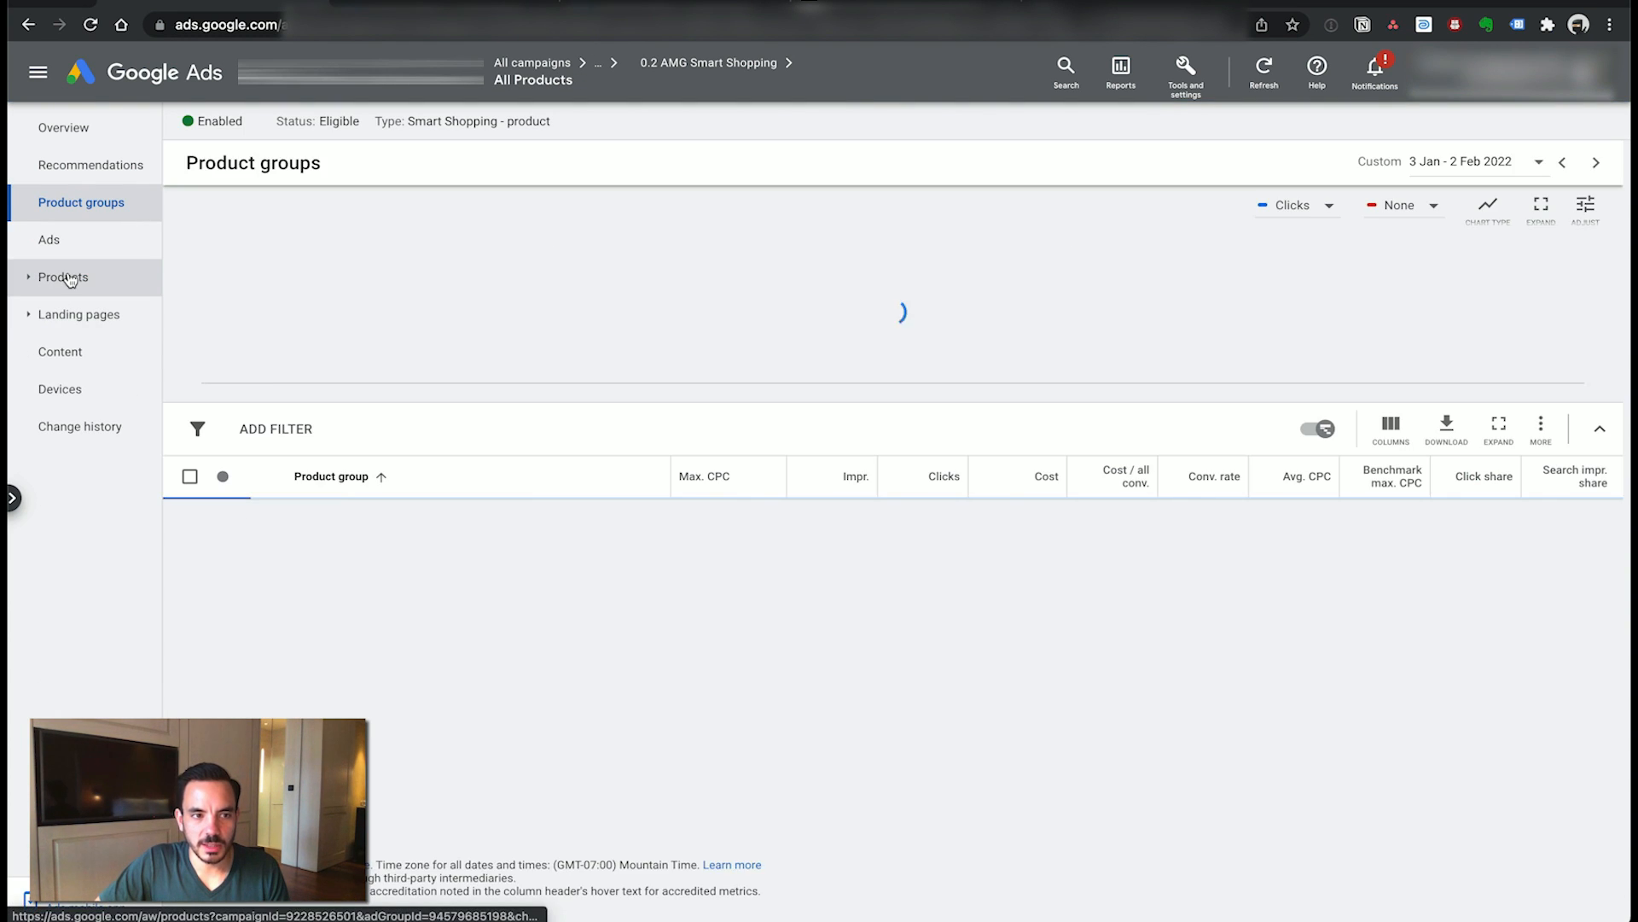
pyautogui.click(65, 277)
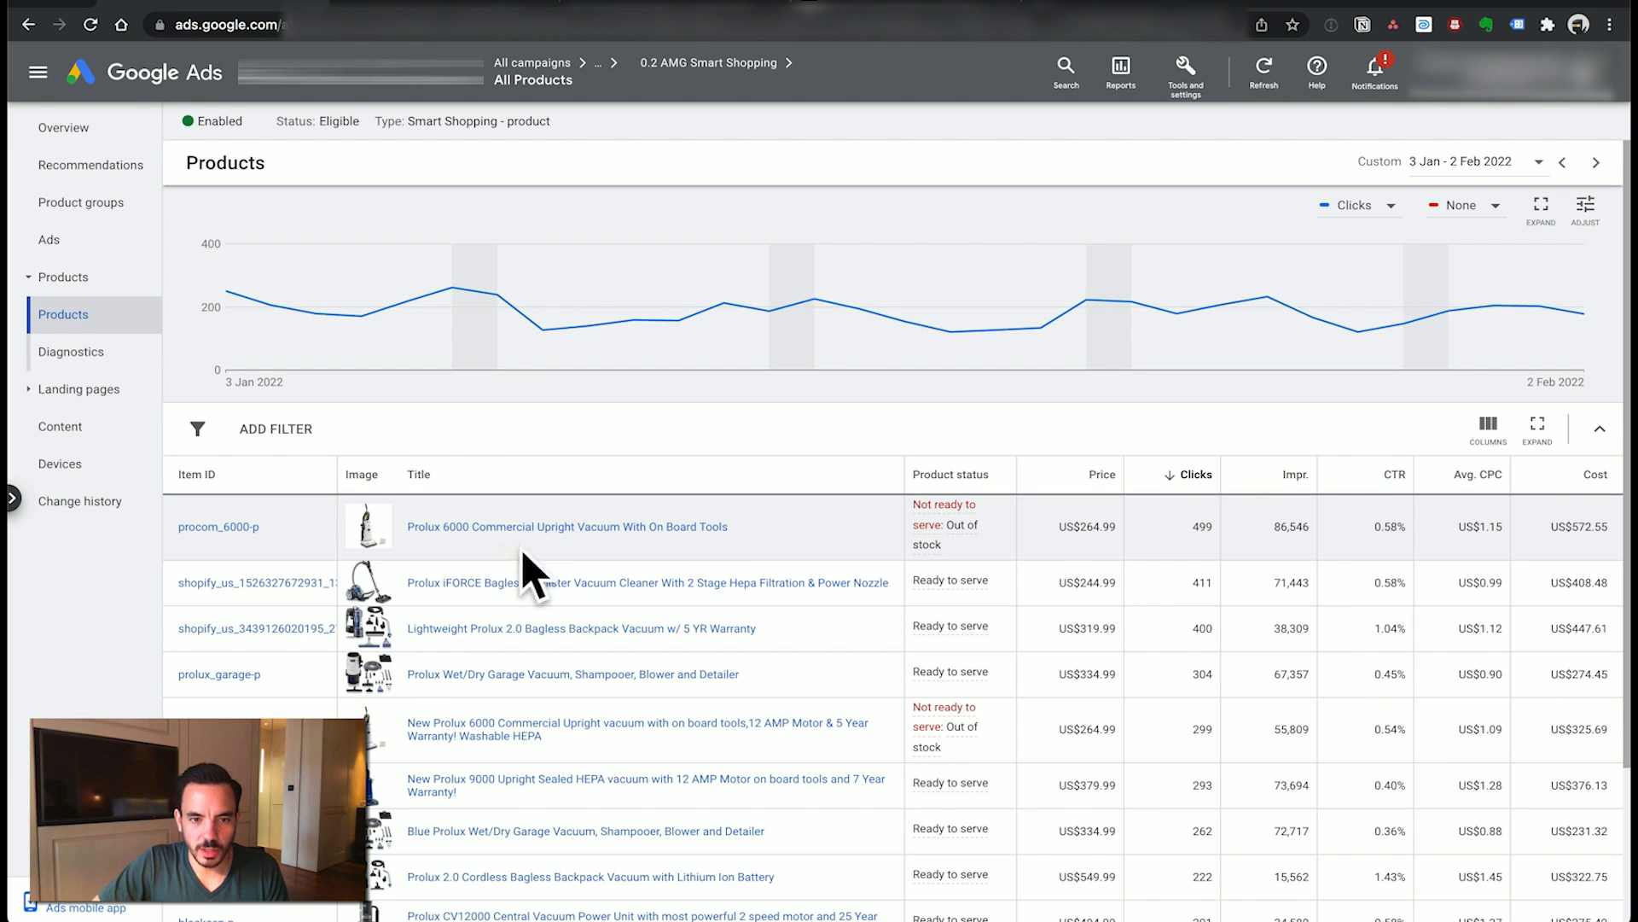
pyautogui.moveTo(914, 535)
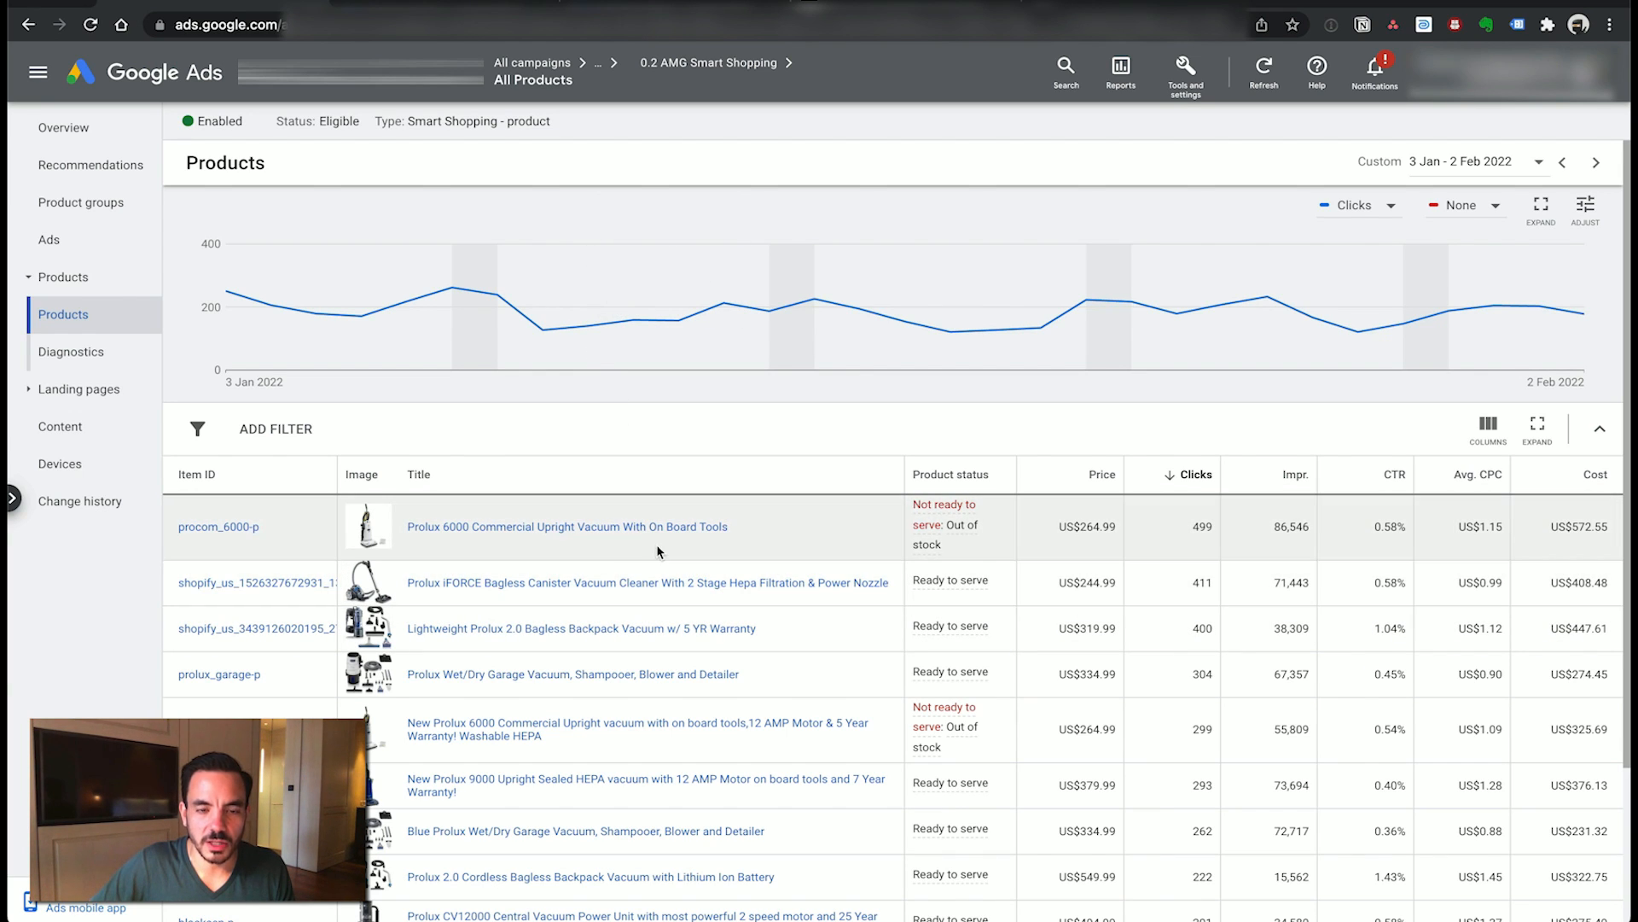
pyautogui.moveTo(406, 527); pyautogui.dragTo(742, 530)
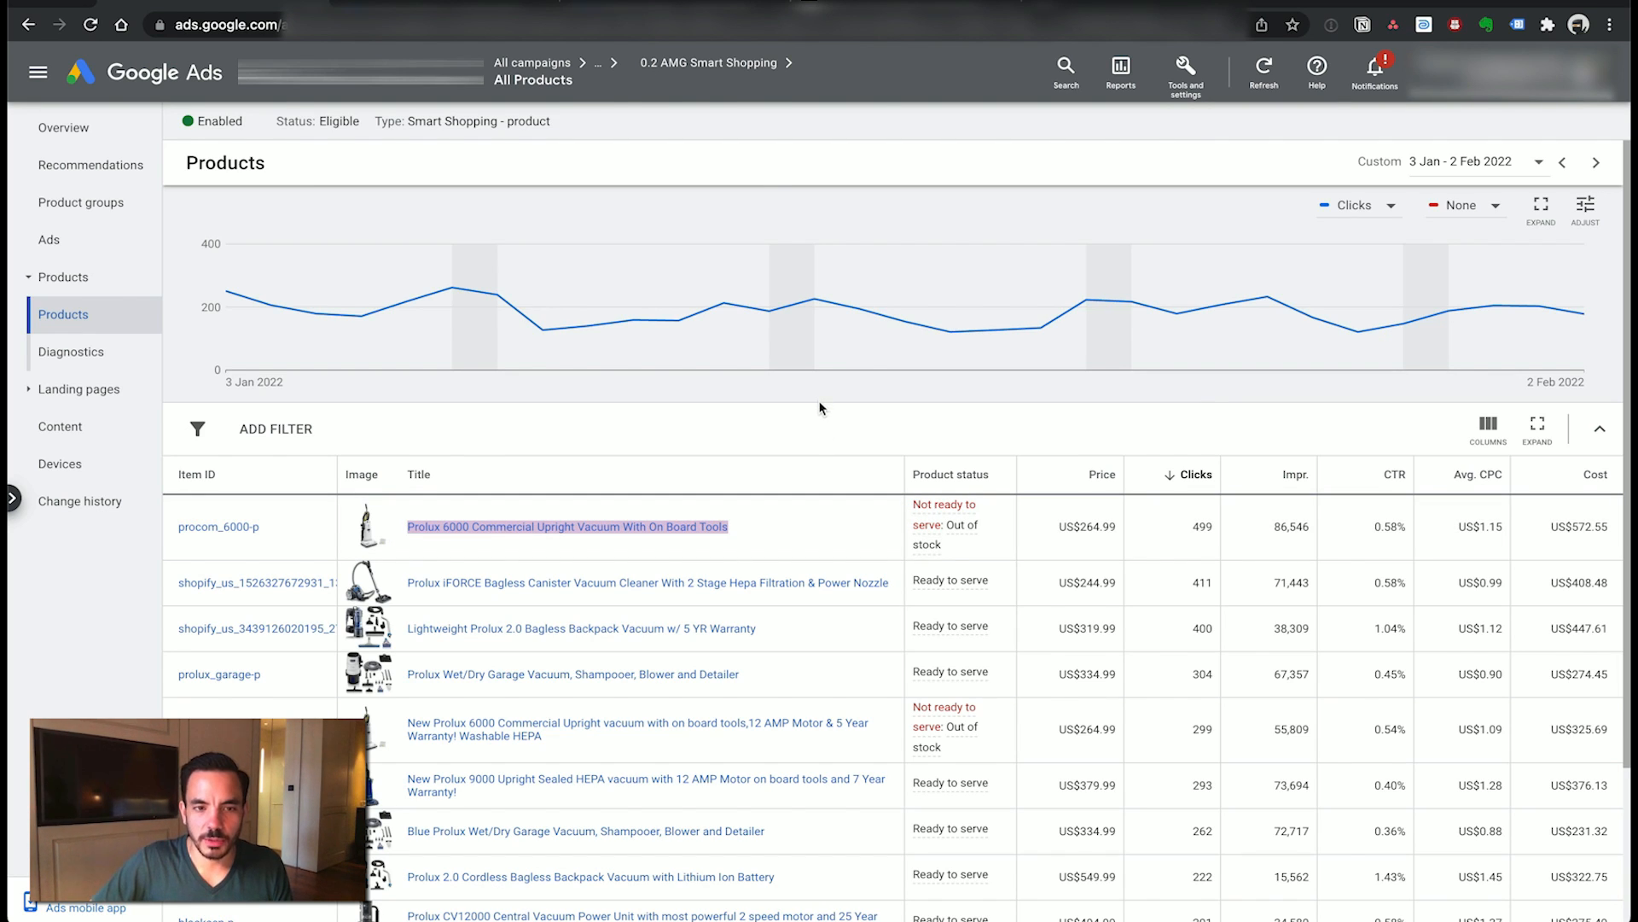
# - Switch to the audit notes, expand Titles and its Current item, and highlight "Commercial Upright Vacuum" in the current product title
pyautogui.press('super+Tab')
pyautogui.click(427, 238)
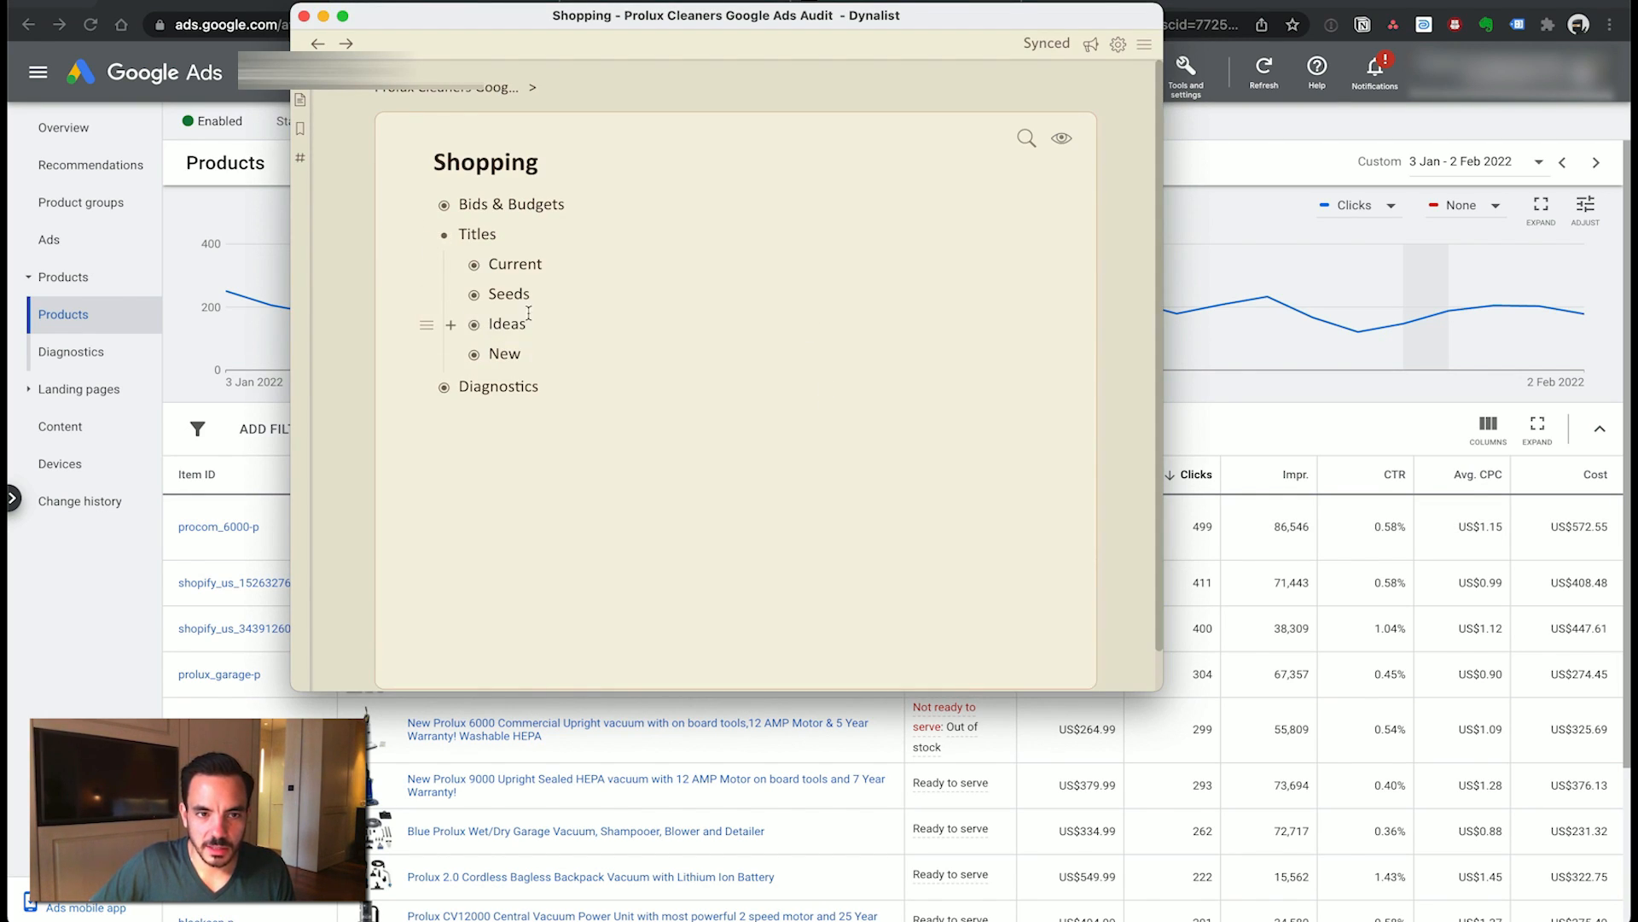
pyautogui.click(451, 265)
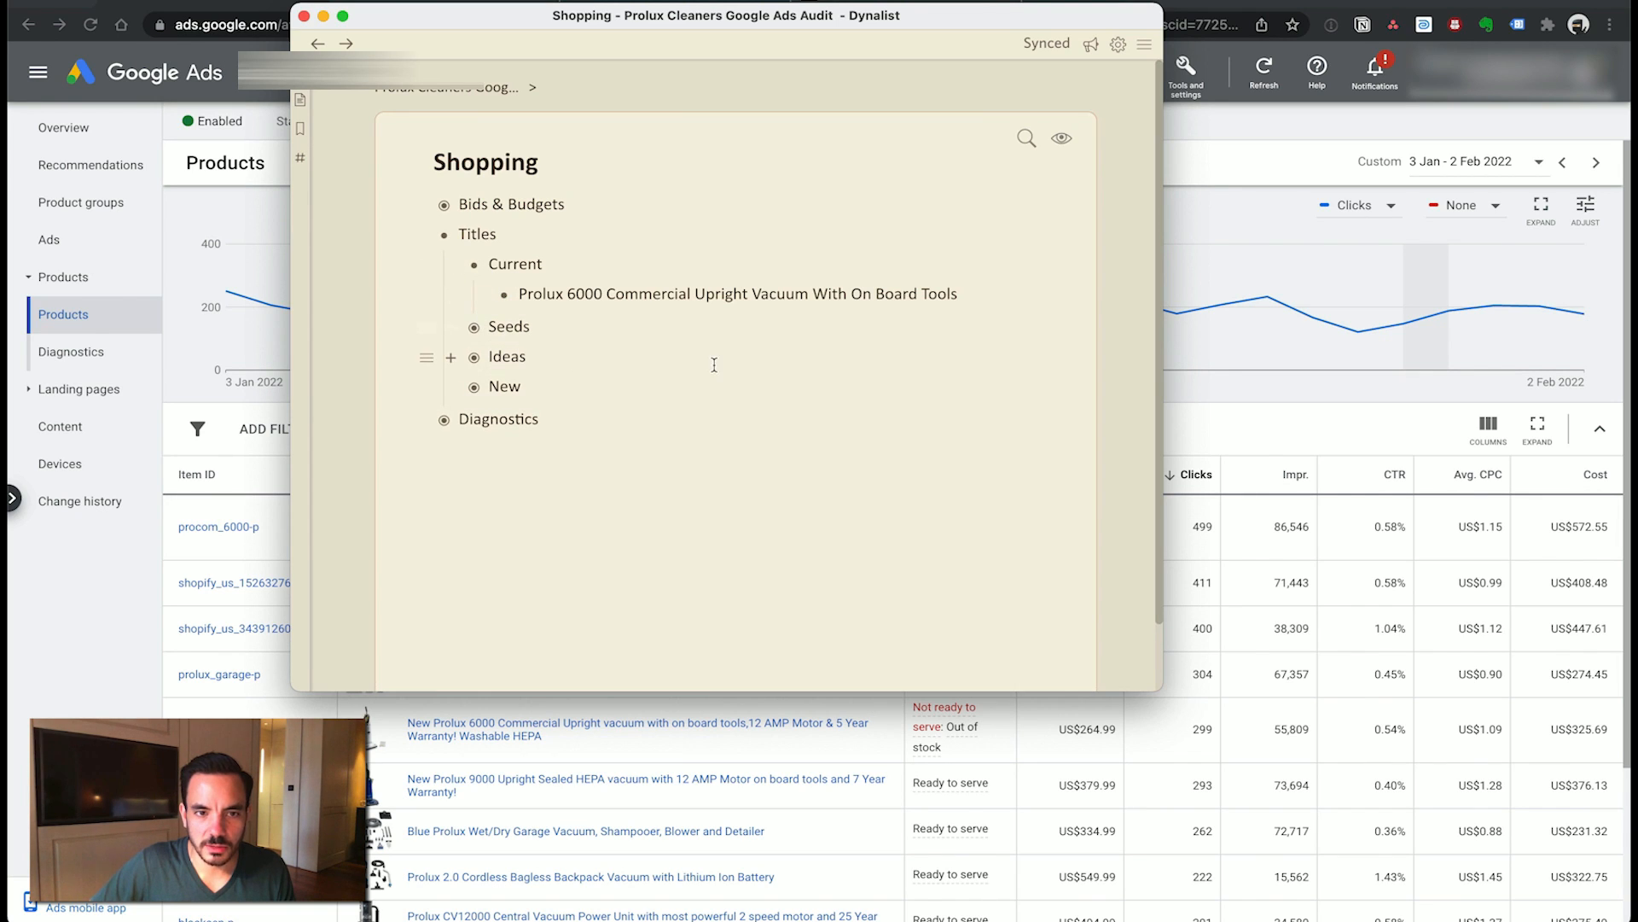
pyautogui.click(524, 293)
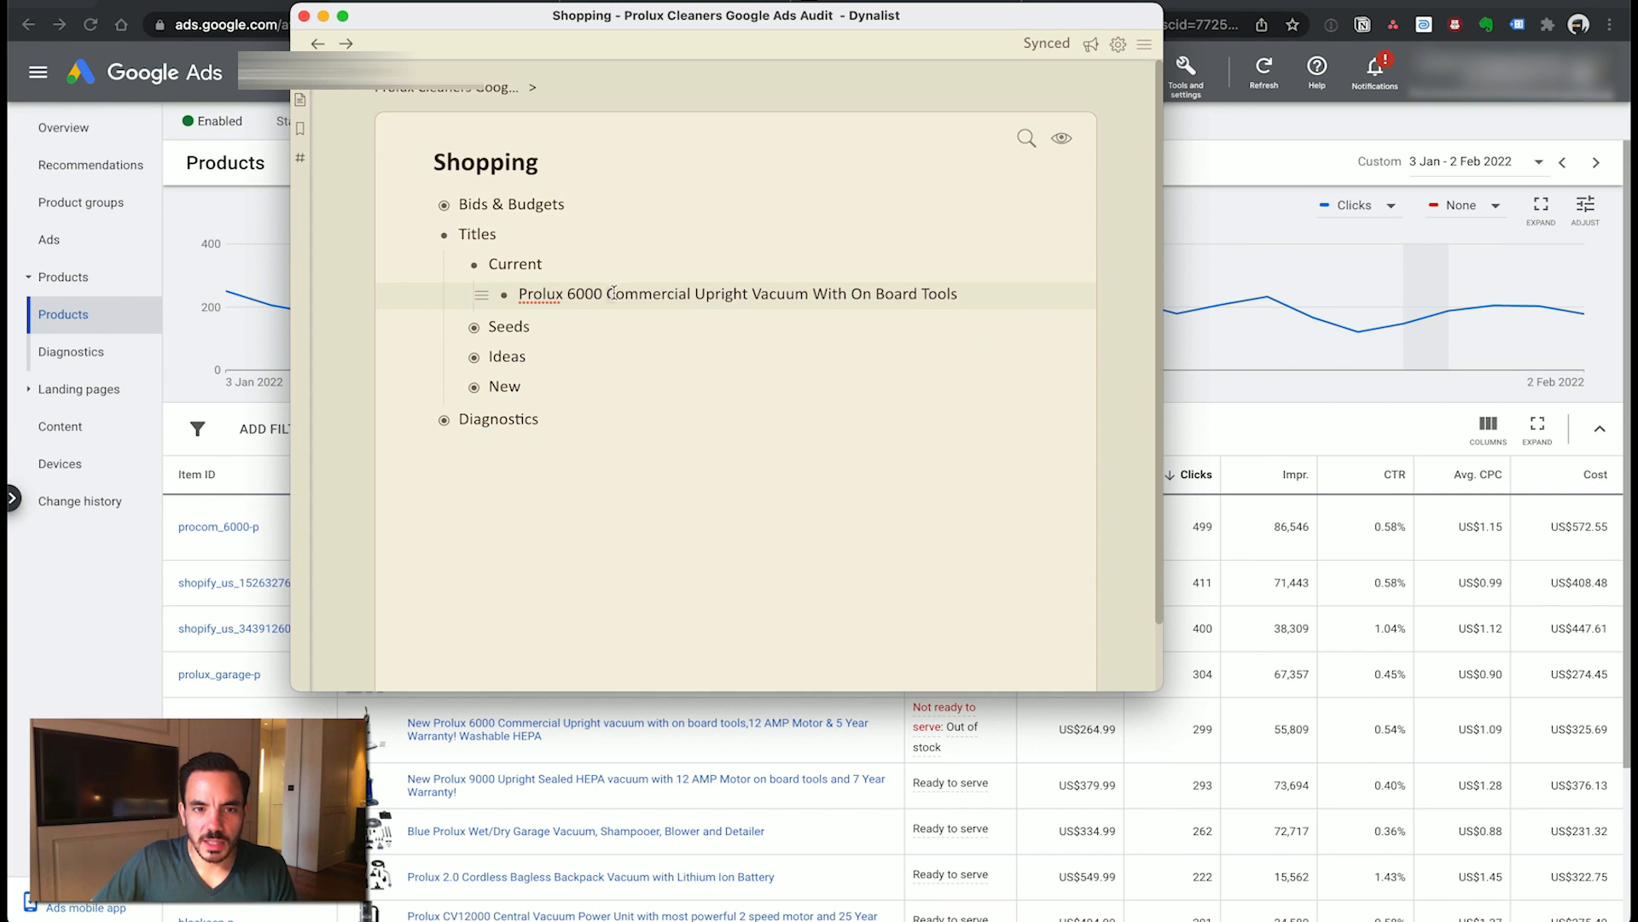
pyautogui.moveTo(608, 292); pyautogui.dragTo(813, 275)
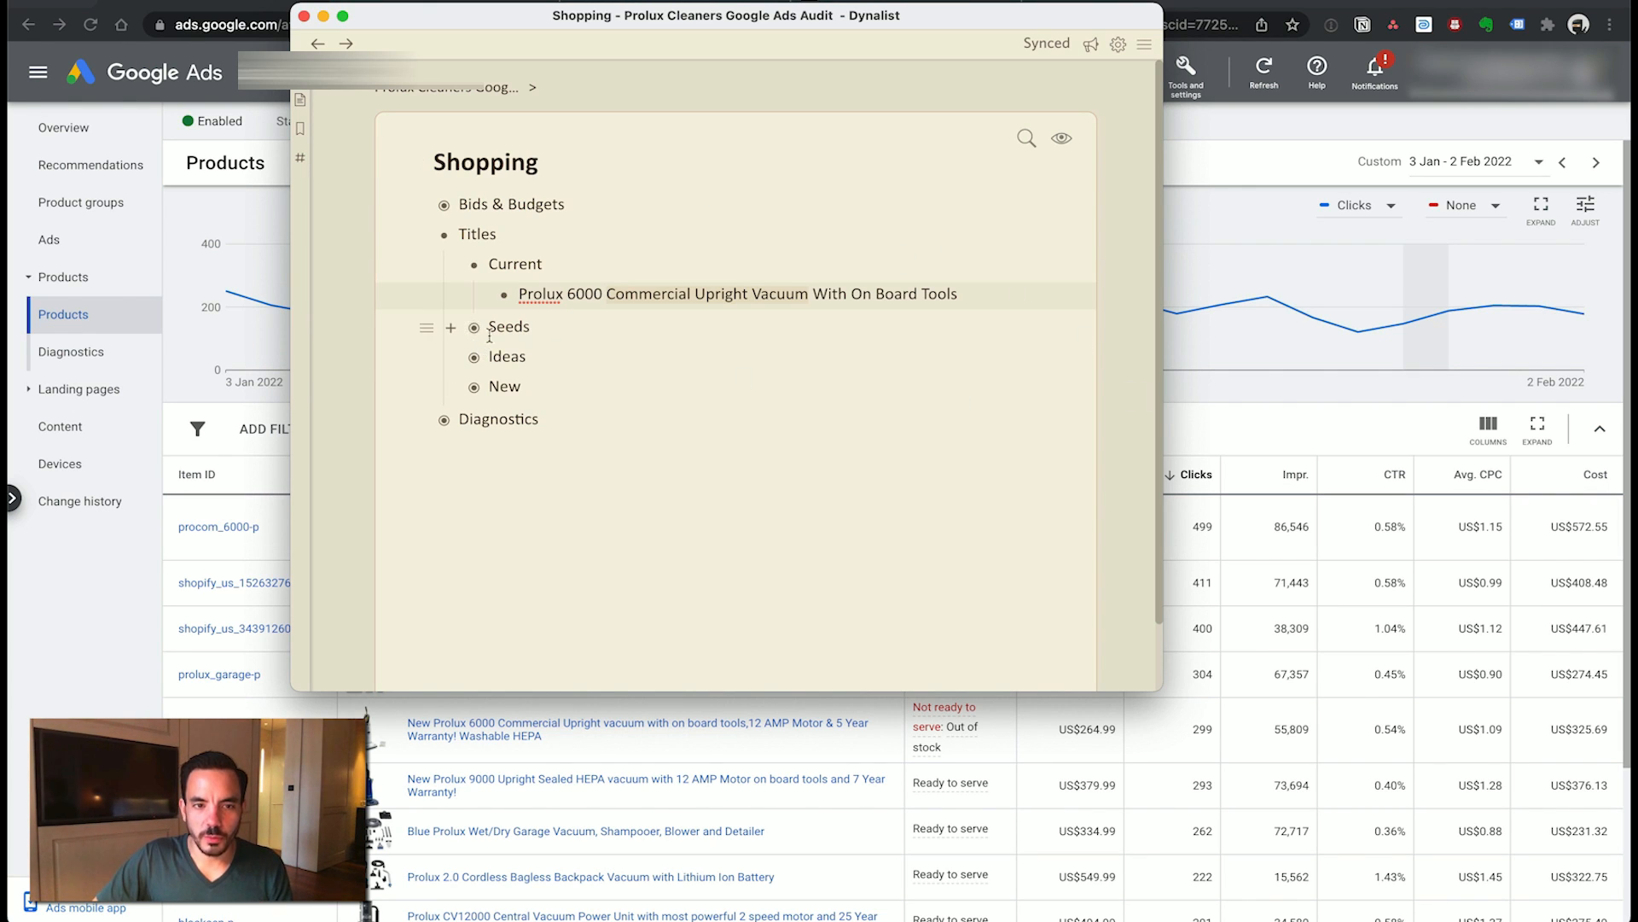
# - Return to Google Ads, bring up the existing Keyword Planner results, and open their seed keywords for editing
pyautogui.click(1421, 460)
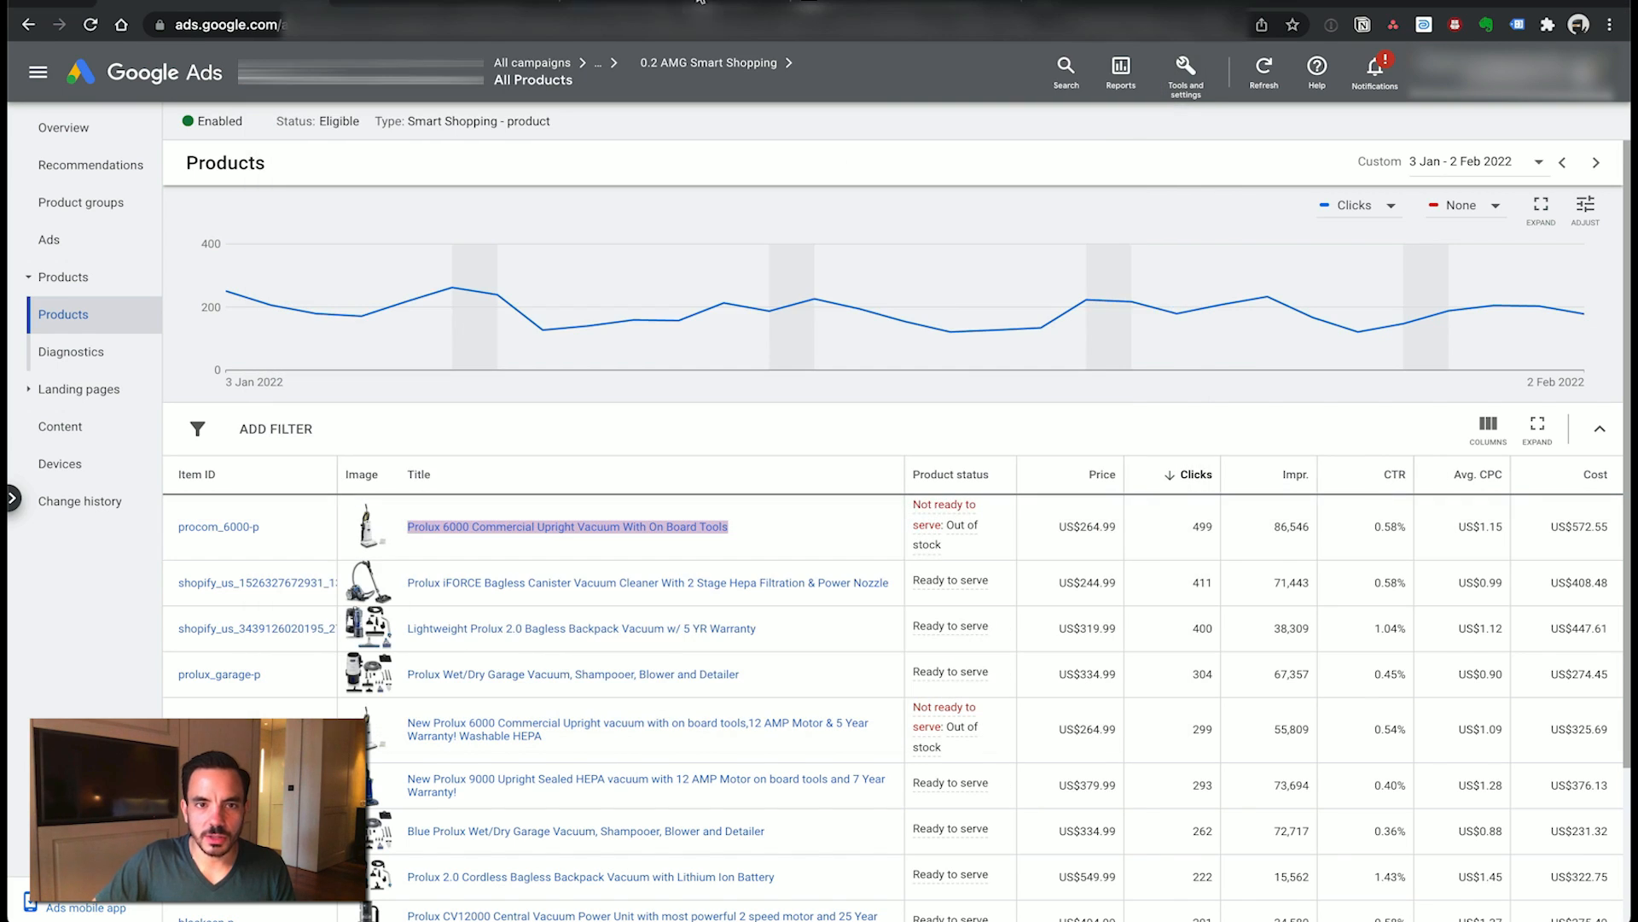
pyautogui.click(674, 10)
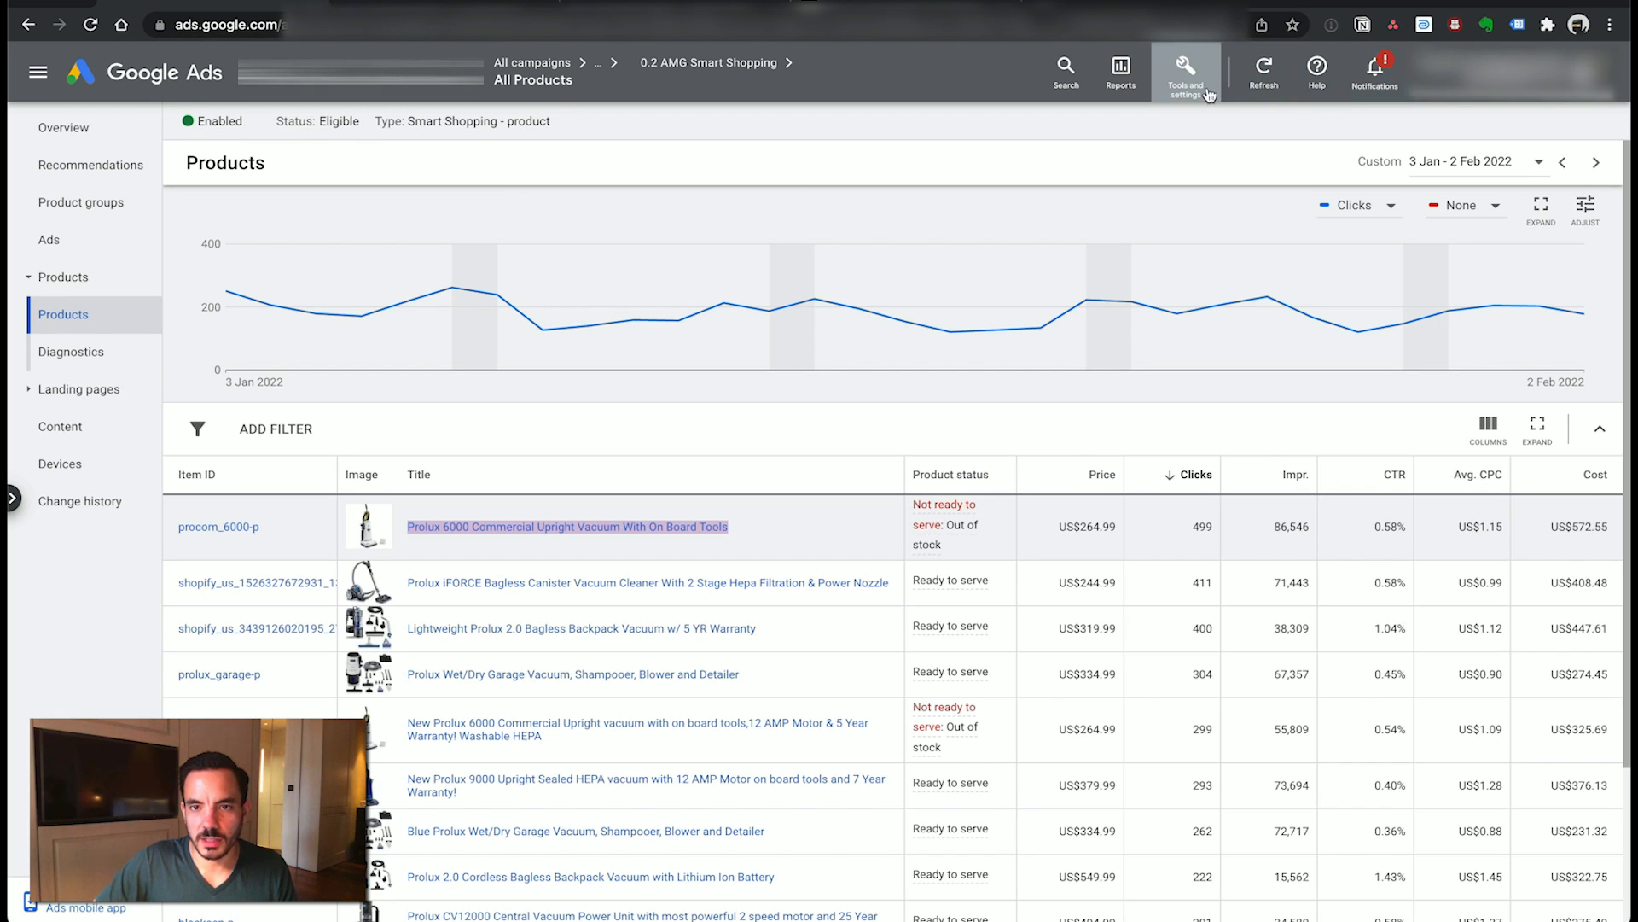
pyautogui.click(1186, 73)
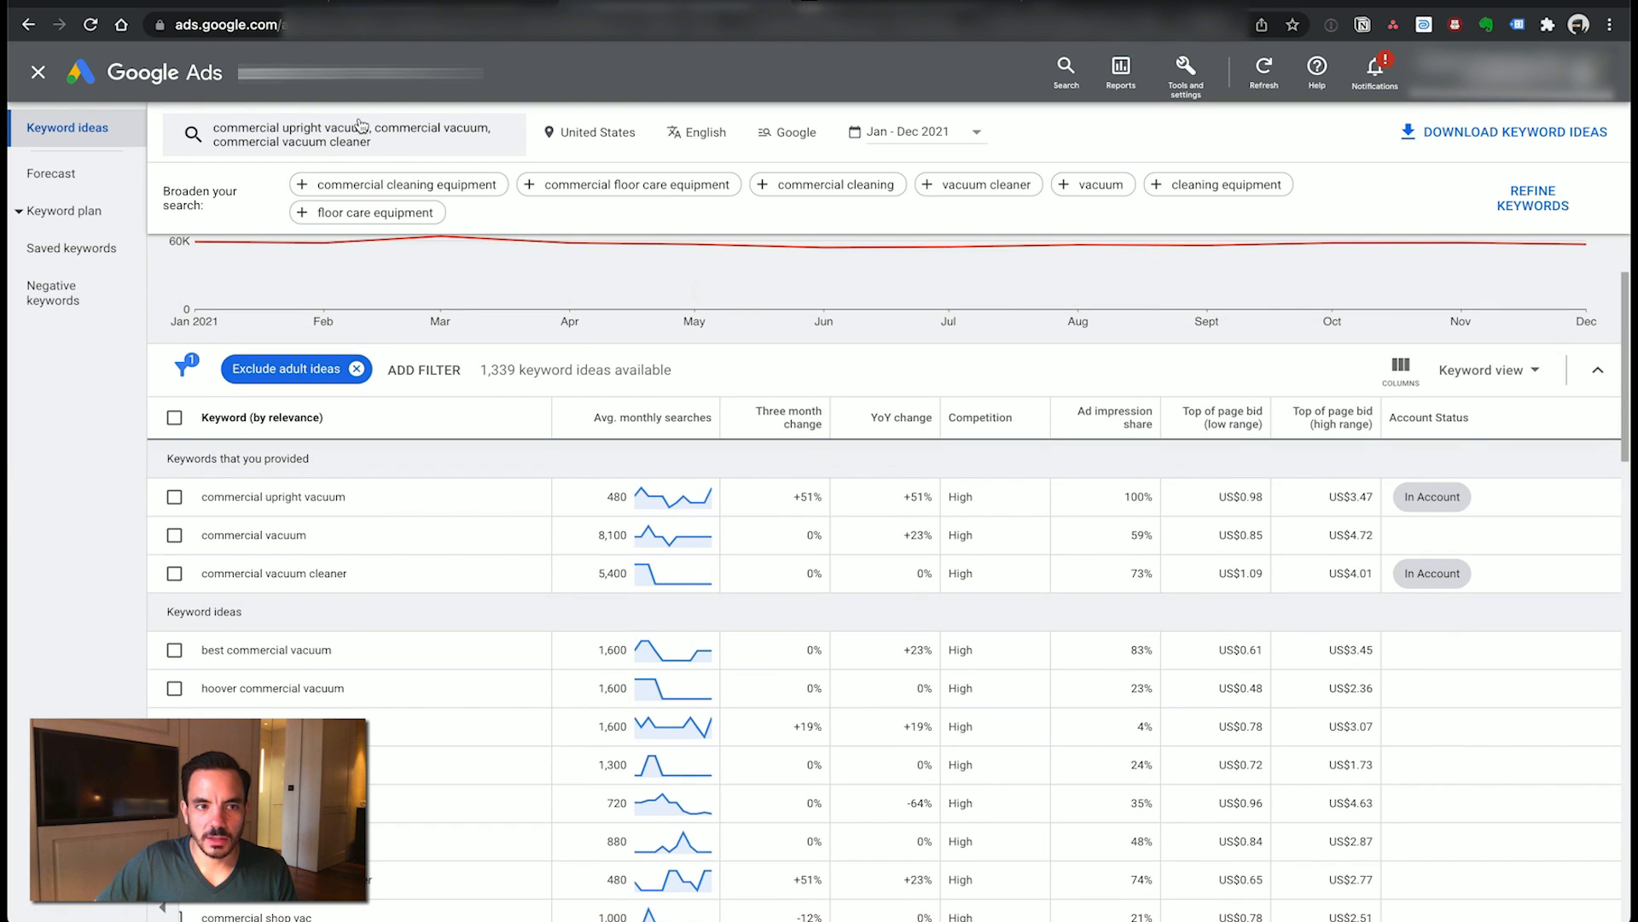
pyautogui.click(376, 143)
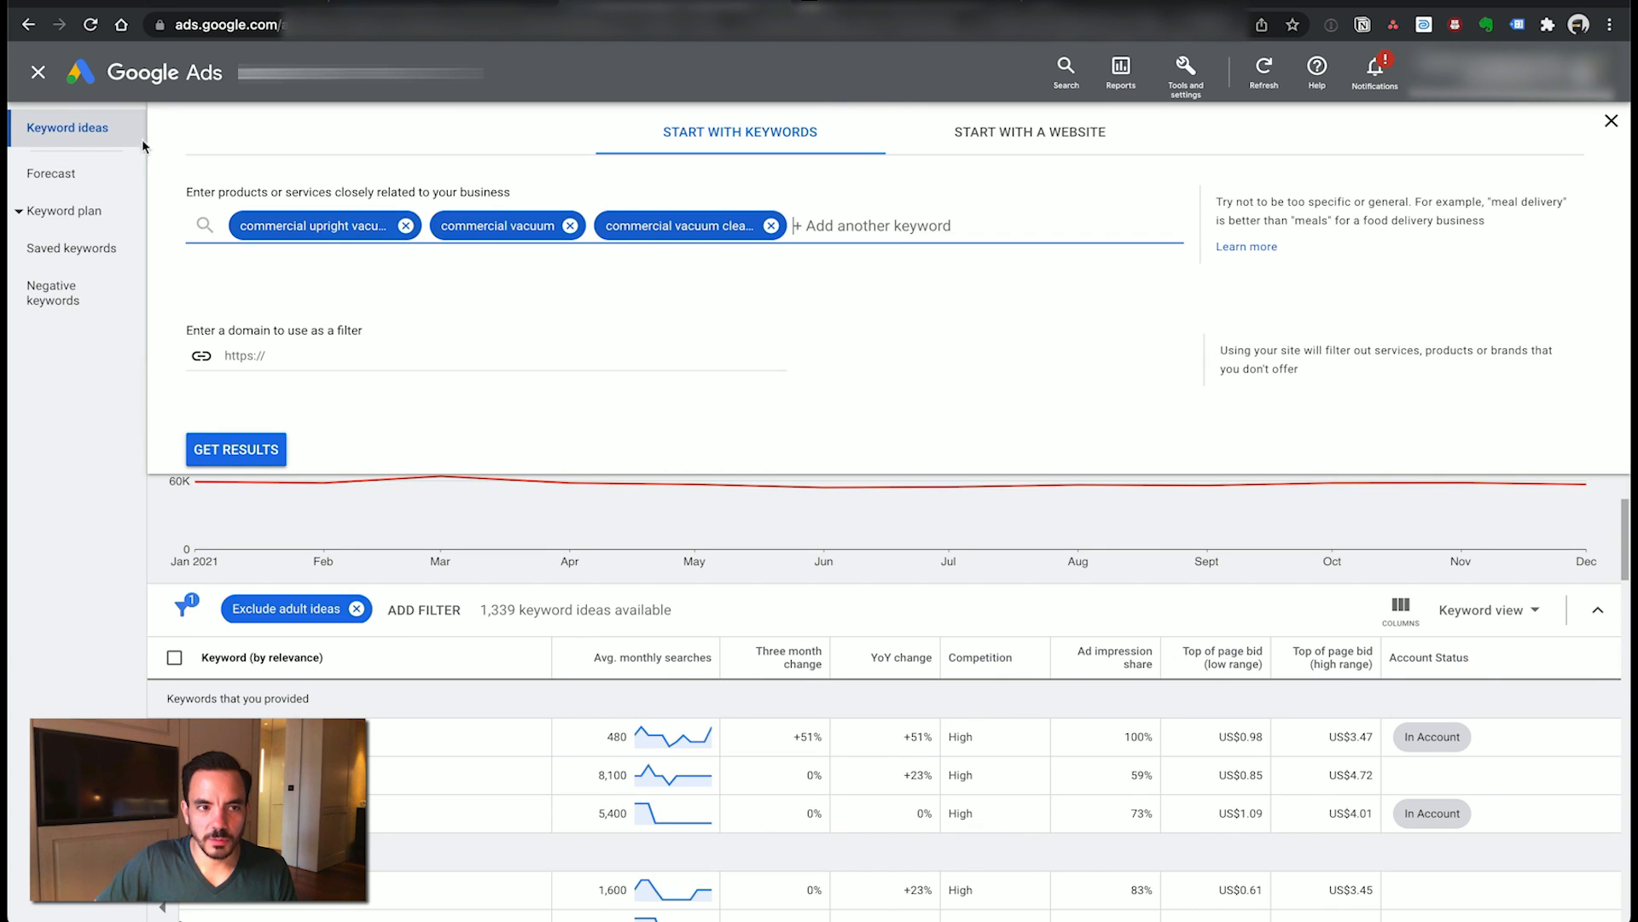
# - Duplicate the Products page in a new browser tab, open Keyword Planner in the copy, and dismiss its notice bar
pyautogui.click(275, 4)
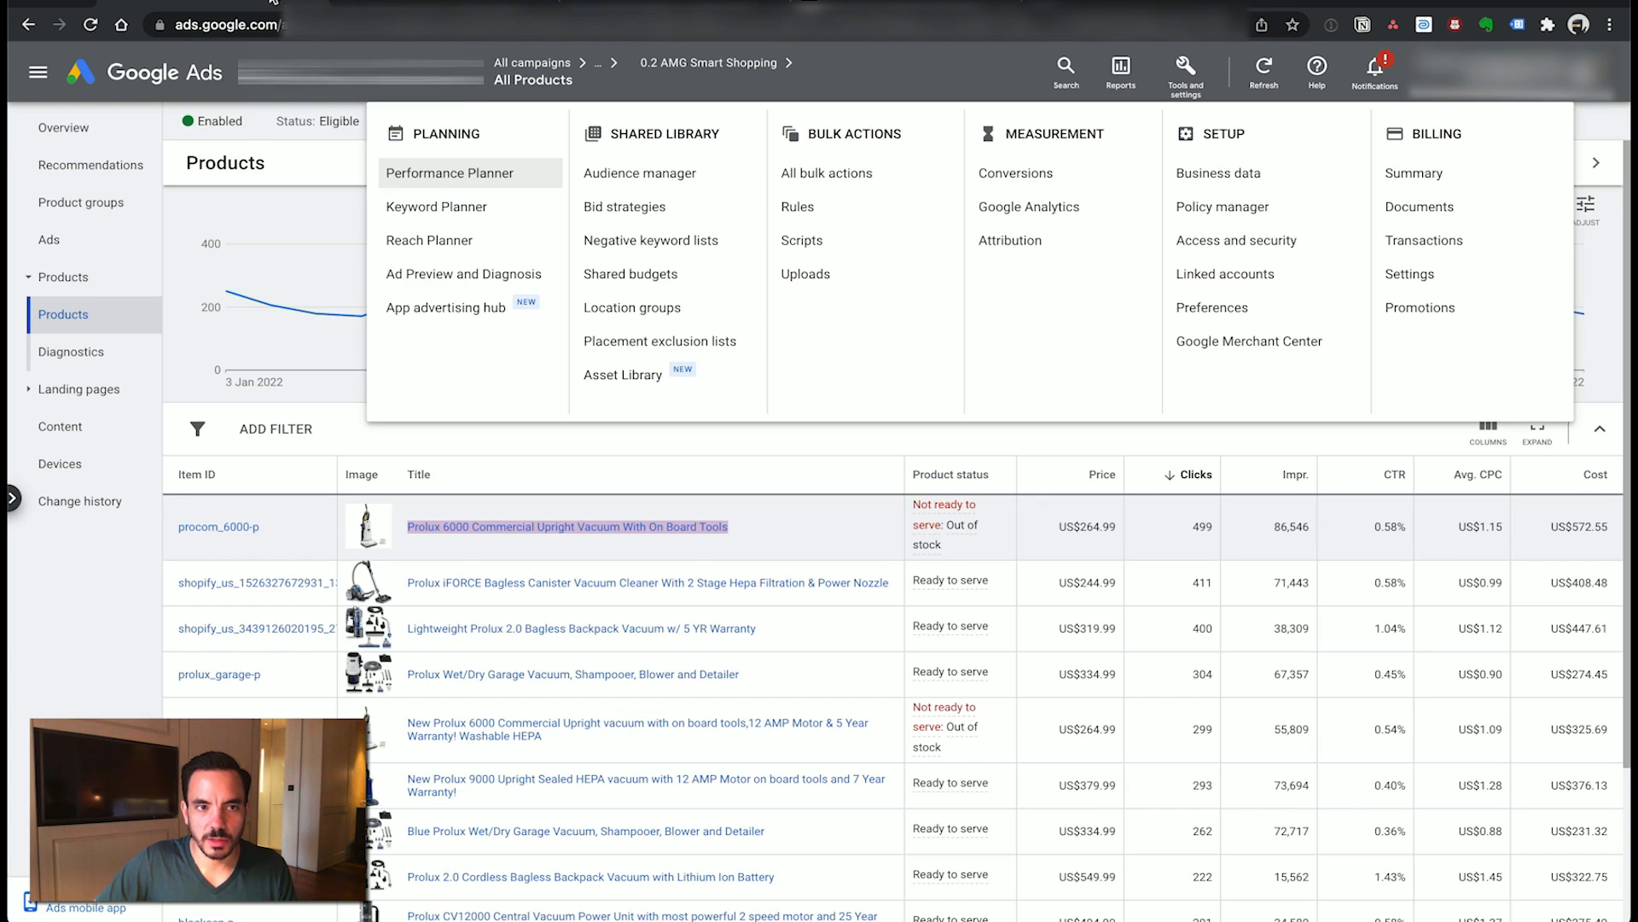
pyautogui.rightClick(278, 4)
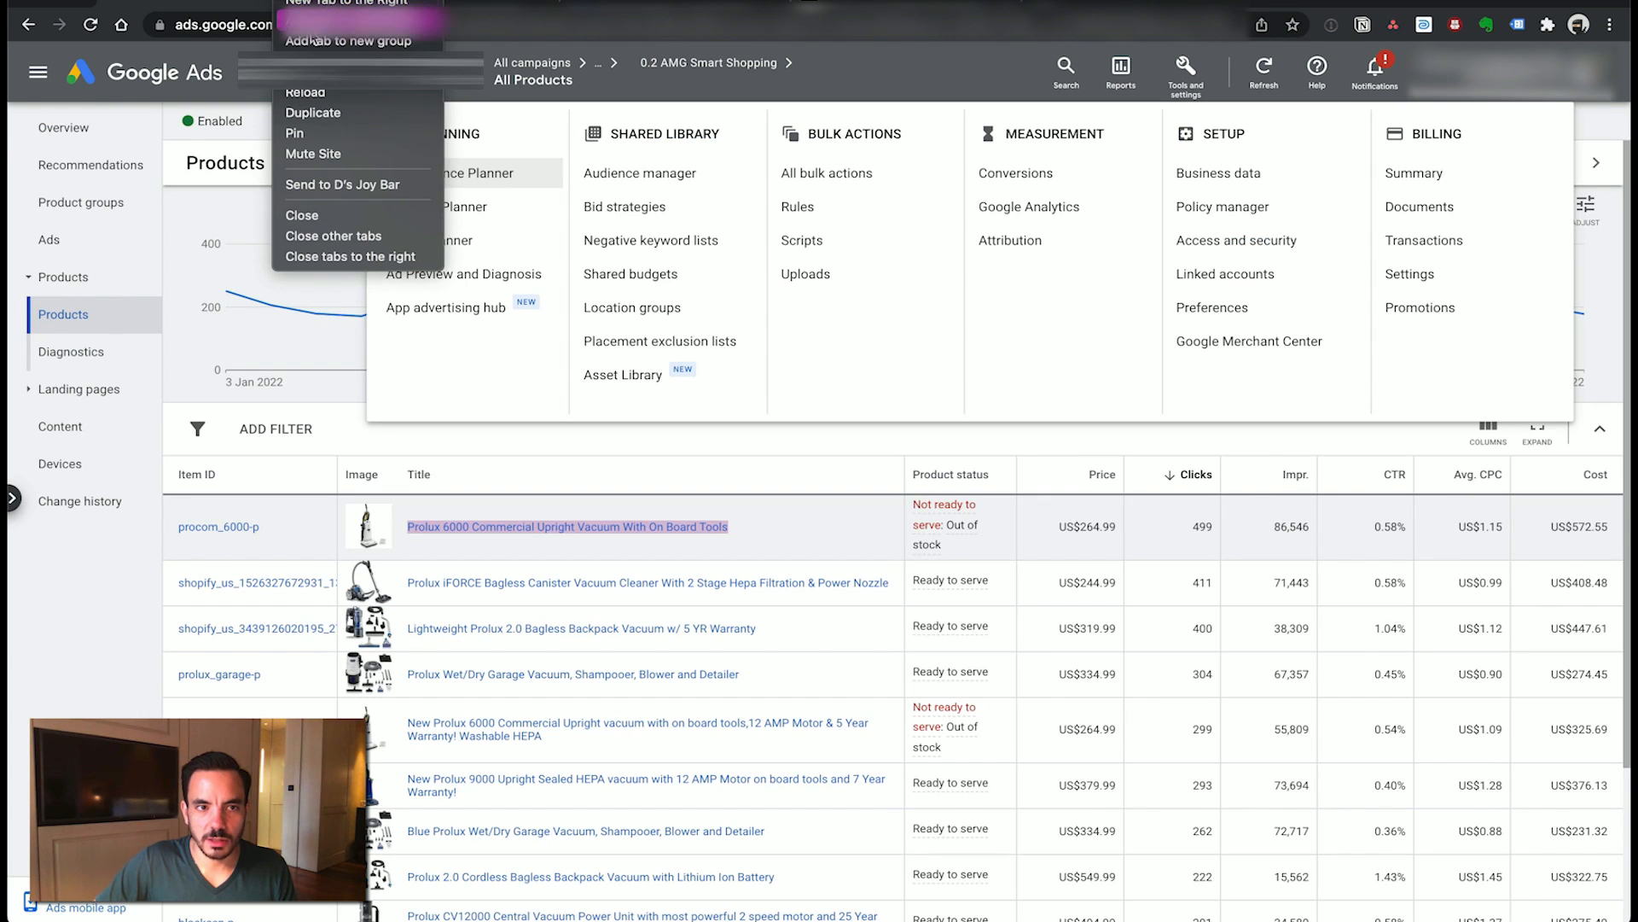
pyautogui.click(312, 113)
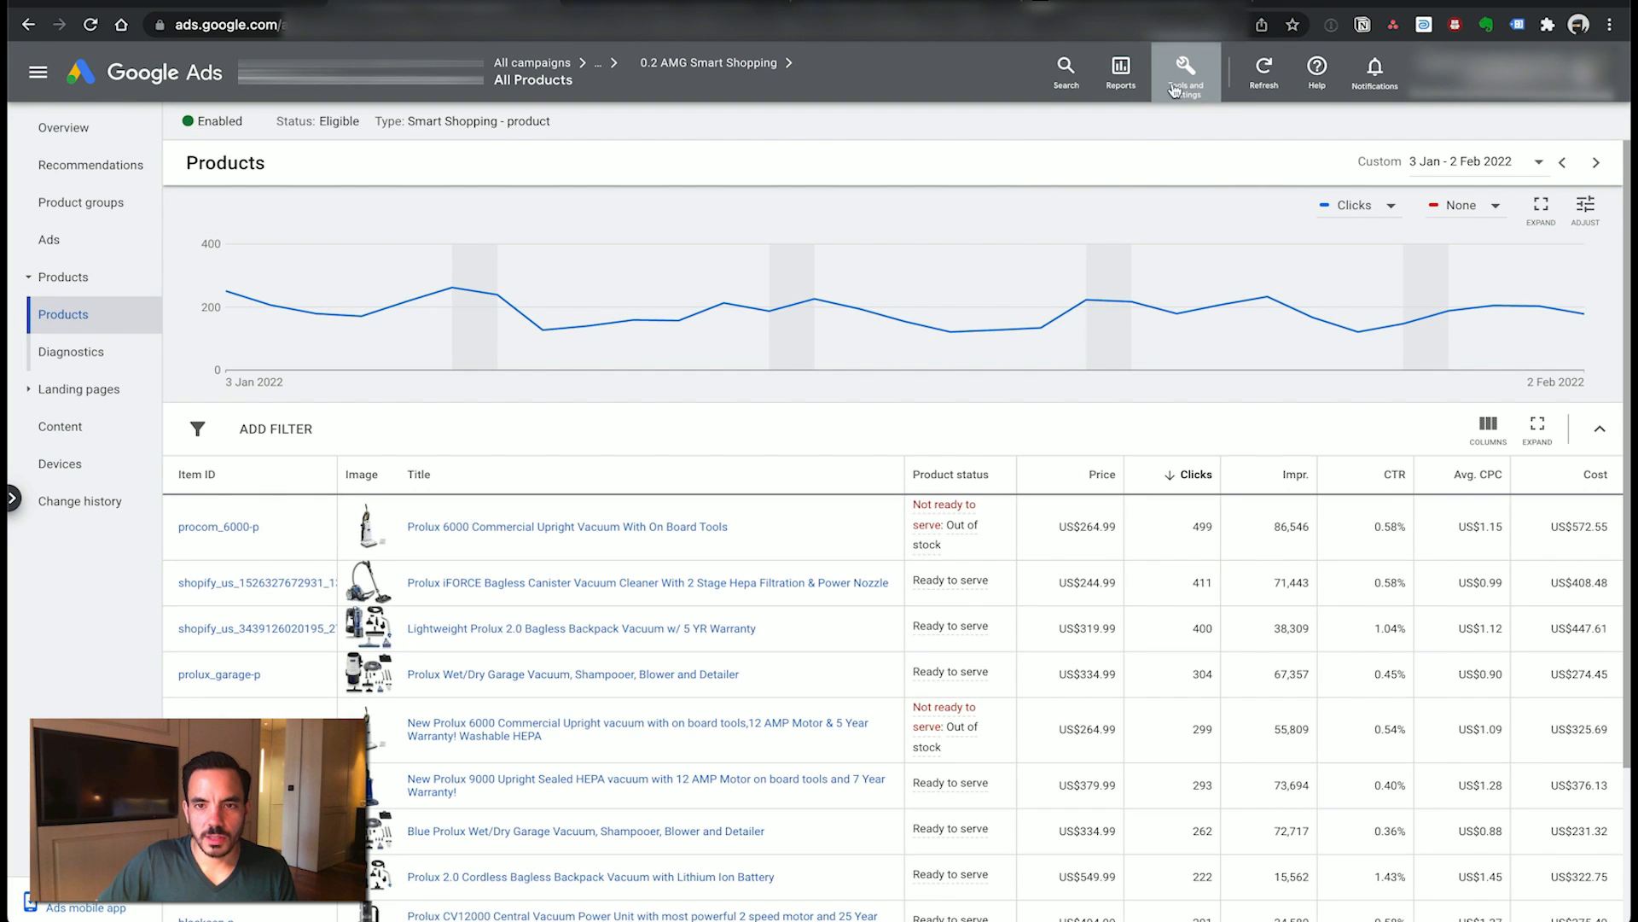
pyautogui.click(1183, 75)
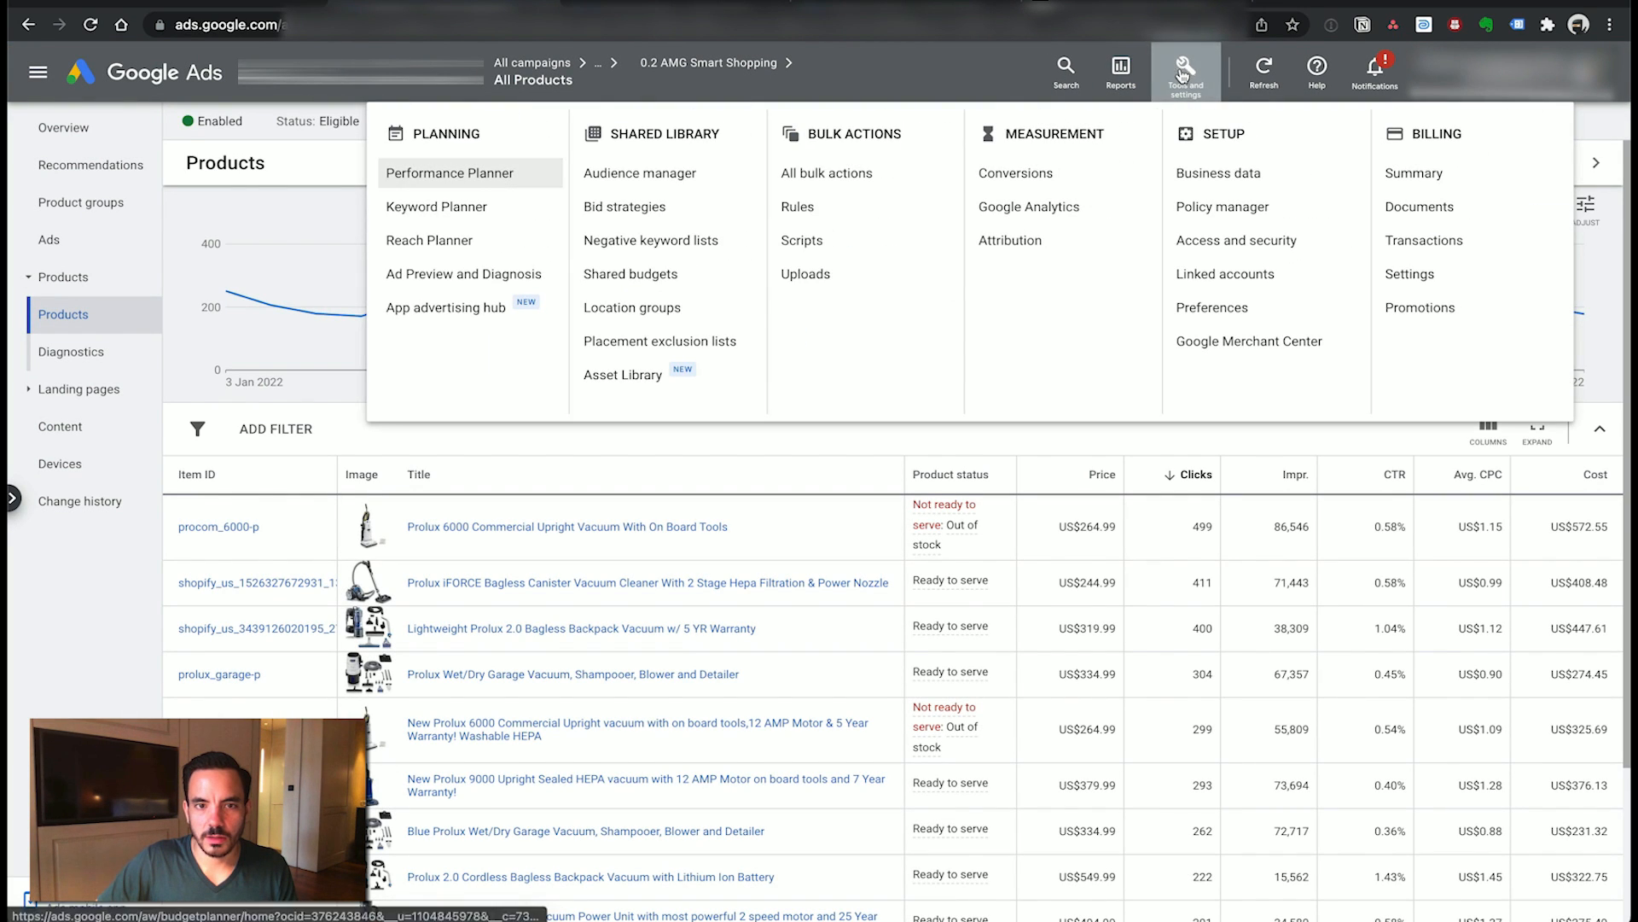
pyautogui.click(461, 206)
pyautogui.moveTo(528, 85)
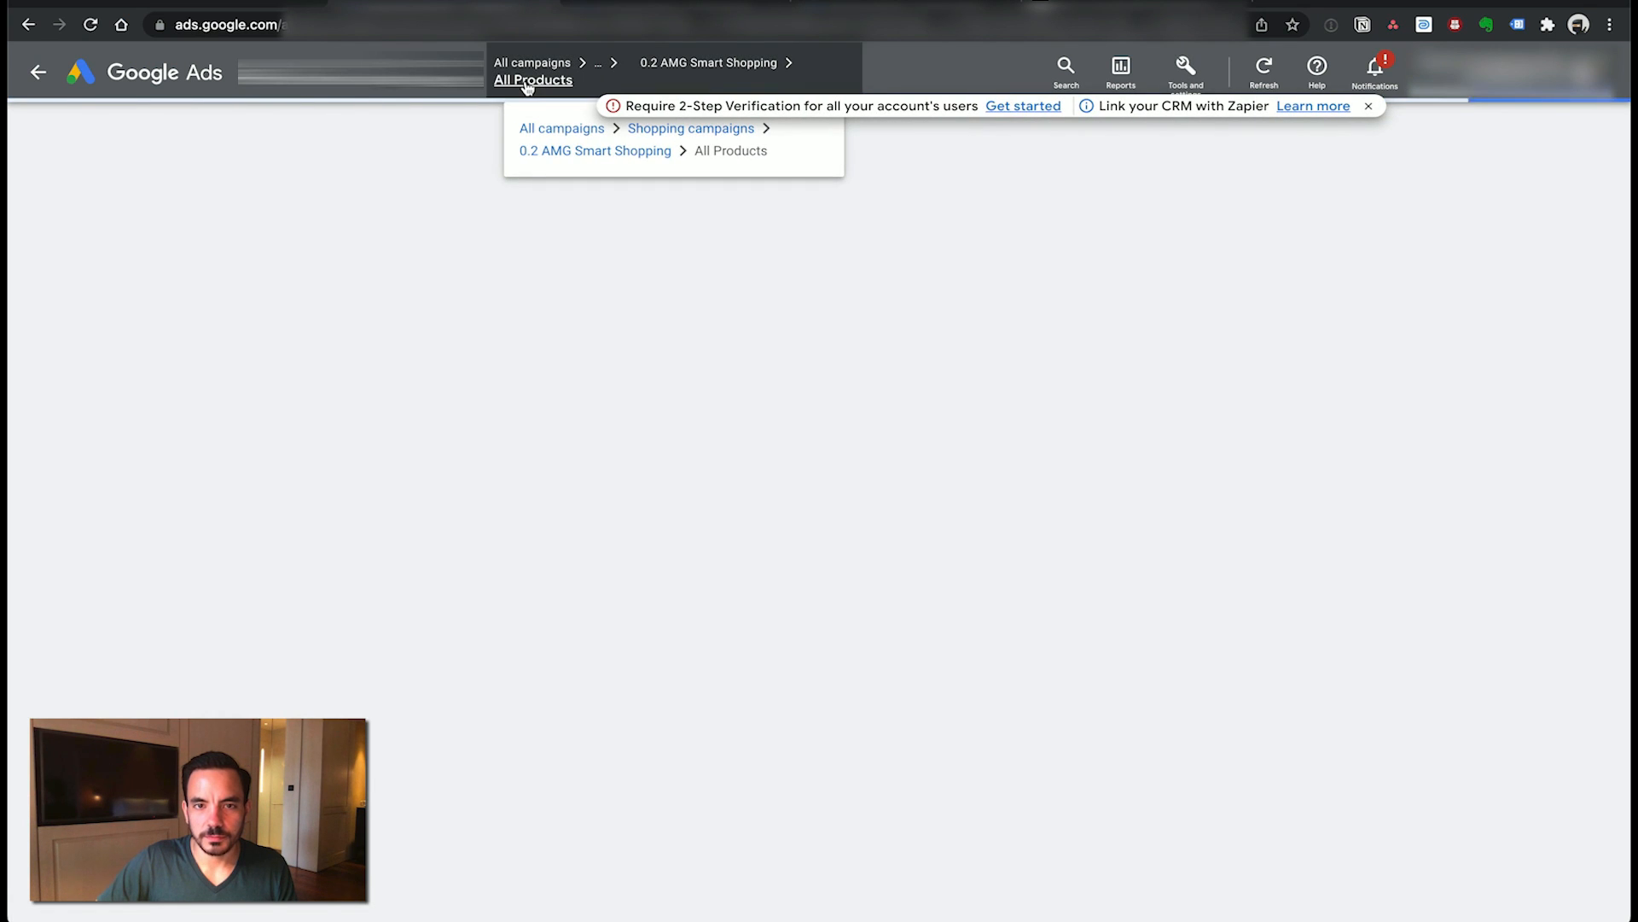
pyautogui.click(1370, 108)
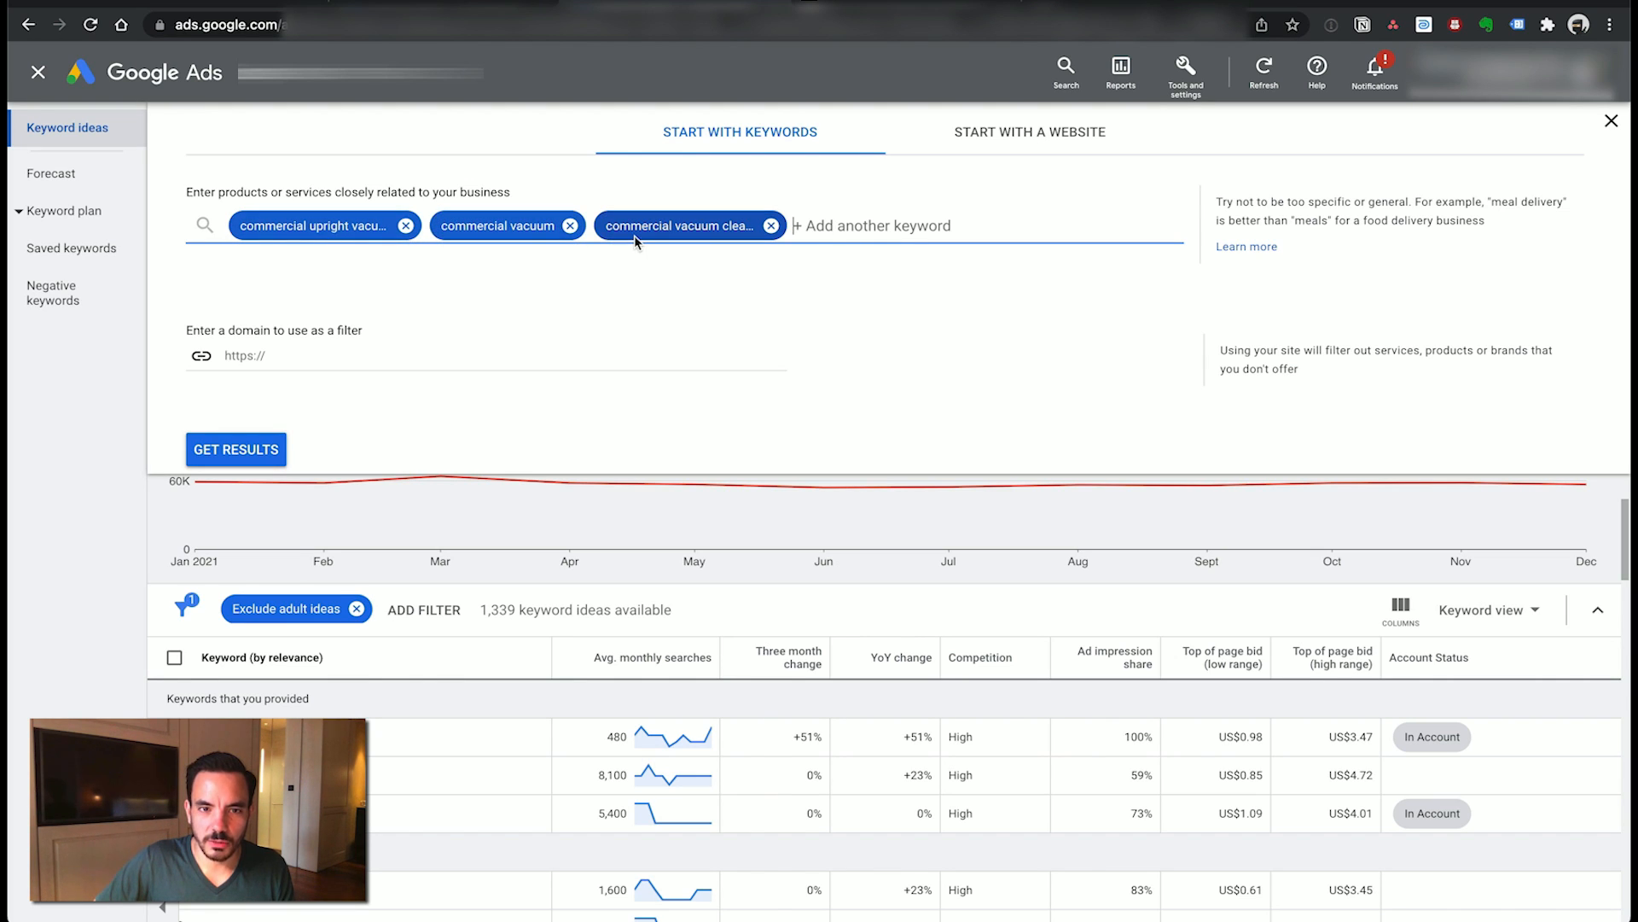
# - Get keyword ideas for commercial upright vacuum, commercial vacuum and commercial vacuum cleaner, and look through the results
pyautogui.click(251, 450)
pyautogui.scroll(-2, 685, 248)
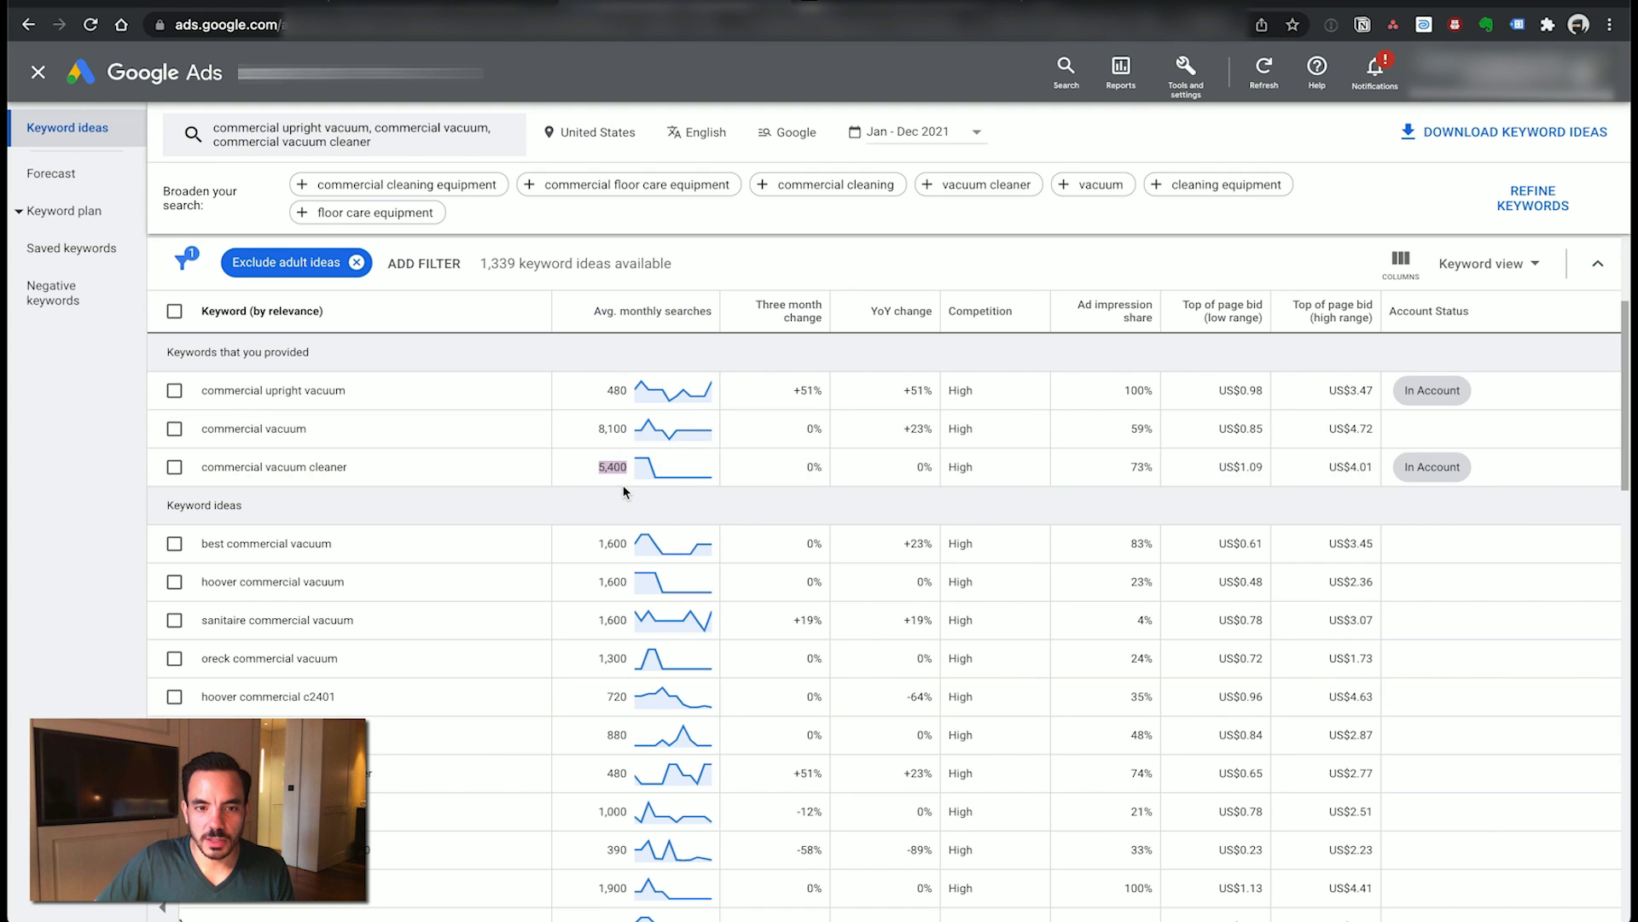
pyautogui.scroll(-1, 551, 458)
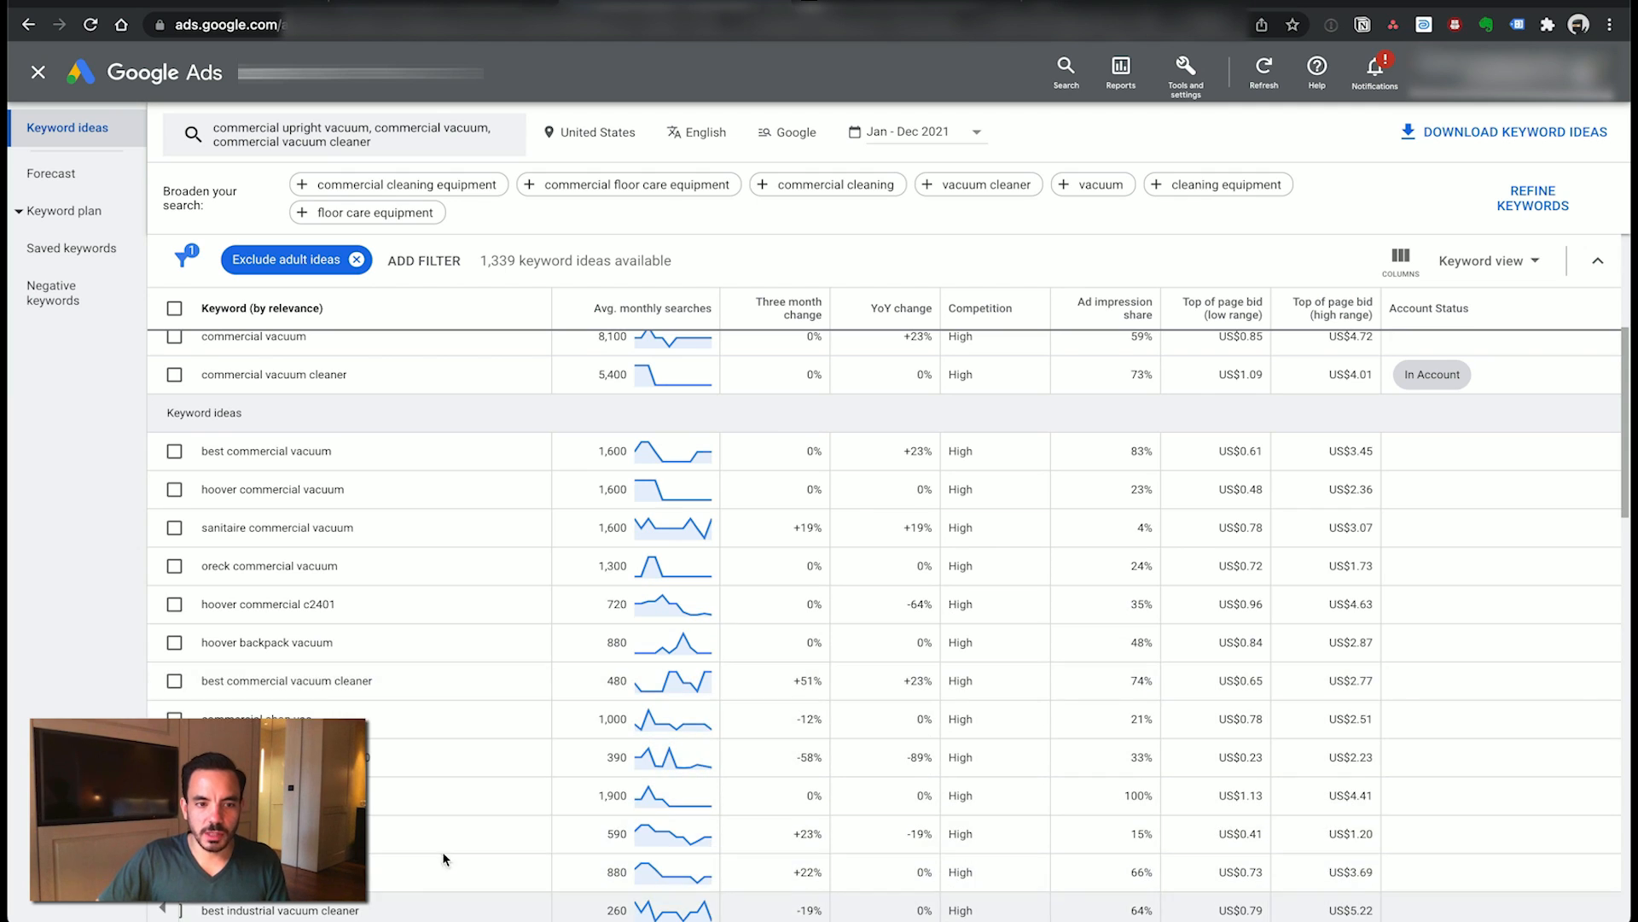
pyautogui.scroll(3, 571, 687)
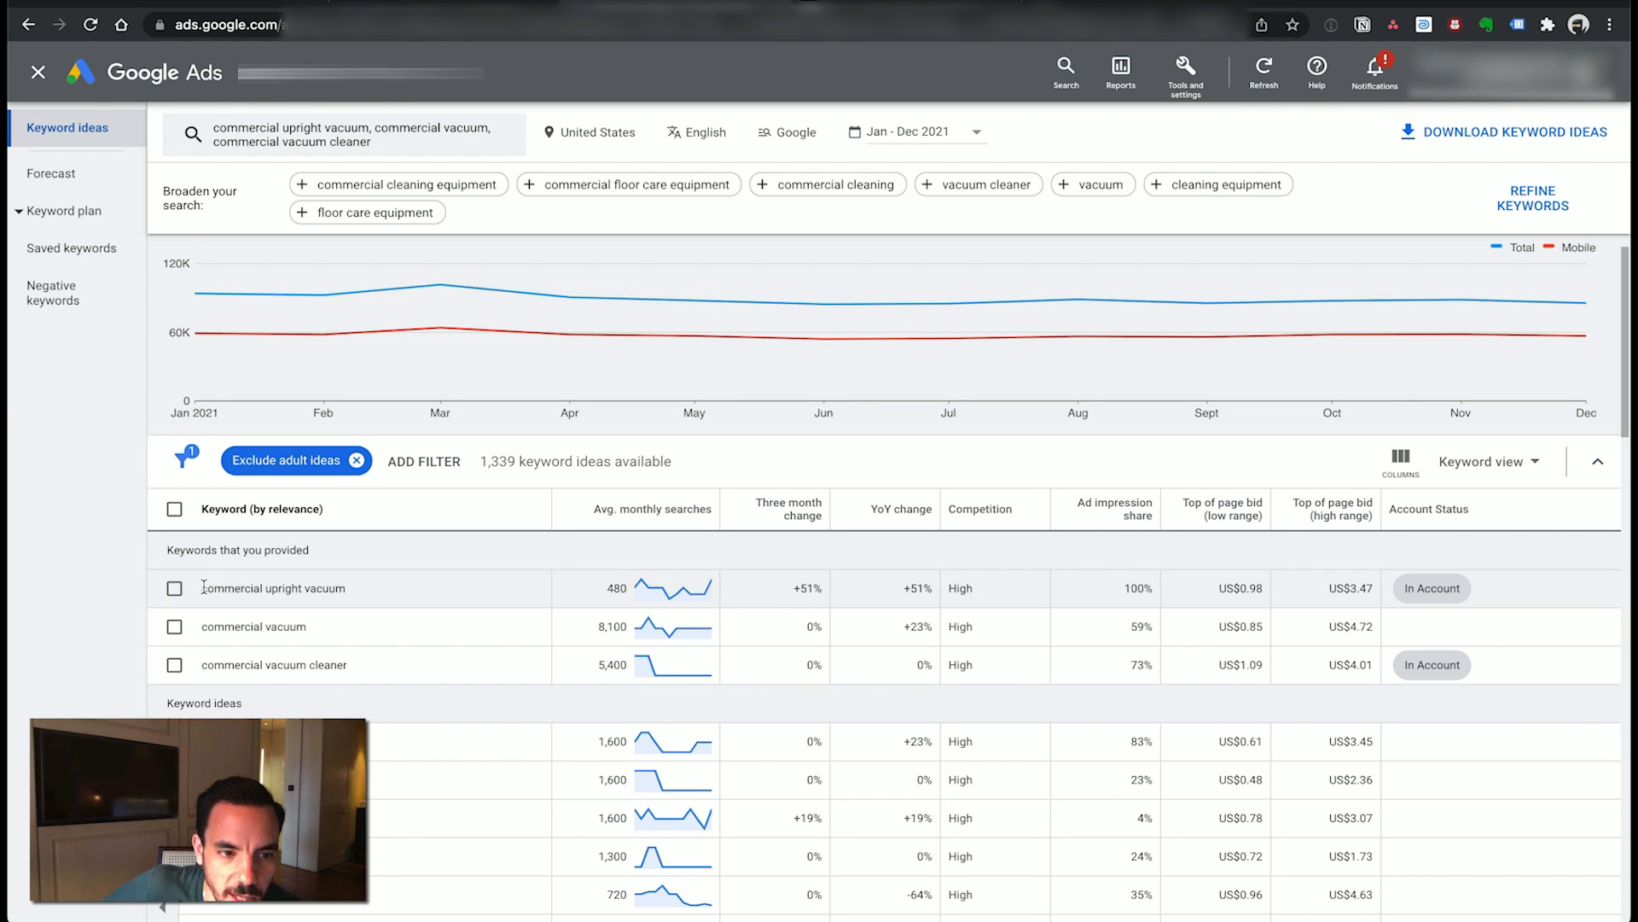
# - Compare the average monthly searches of commercial upright vacuum, commercial vacuum and commercial vacuum cleaner
pyautogui.moveTo(204, 588); pyautogui.dragTo(392, 592)
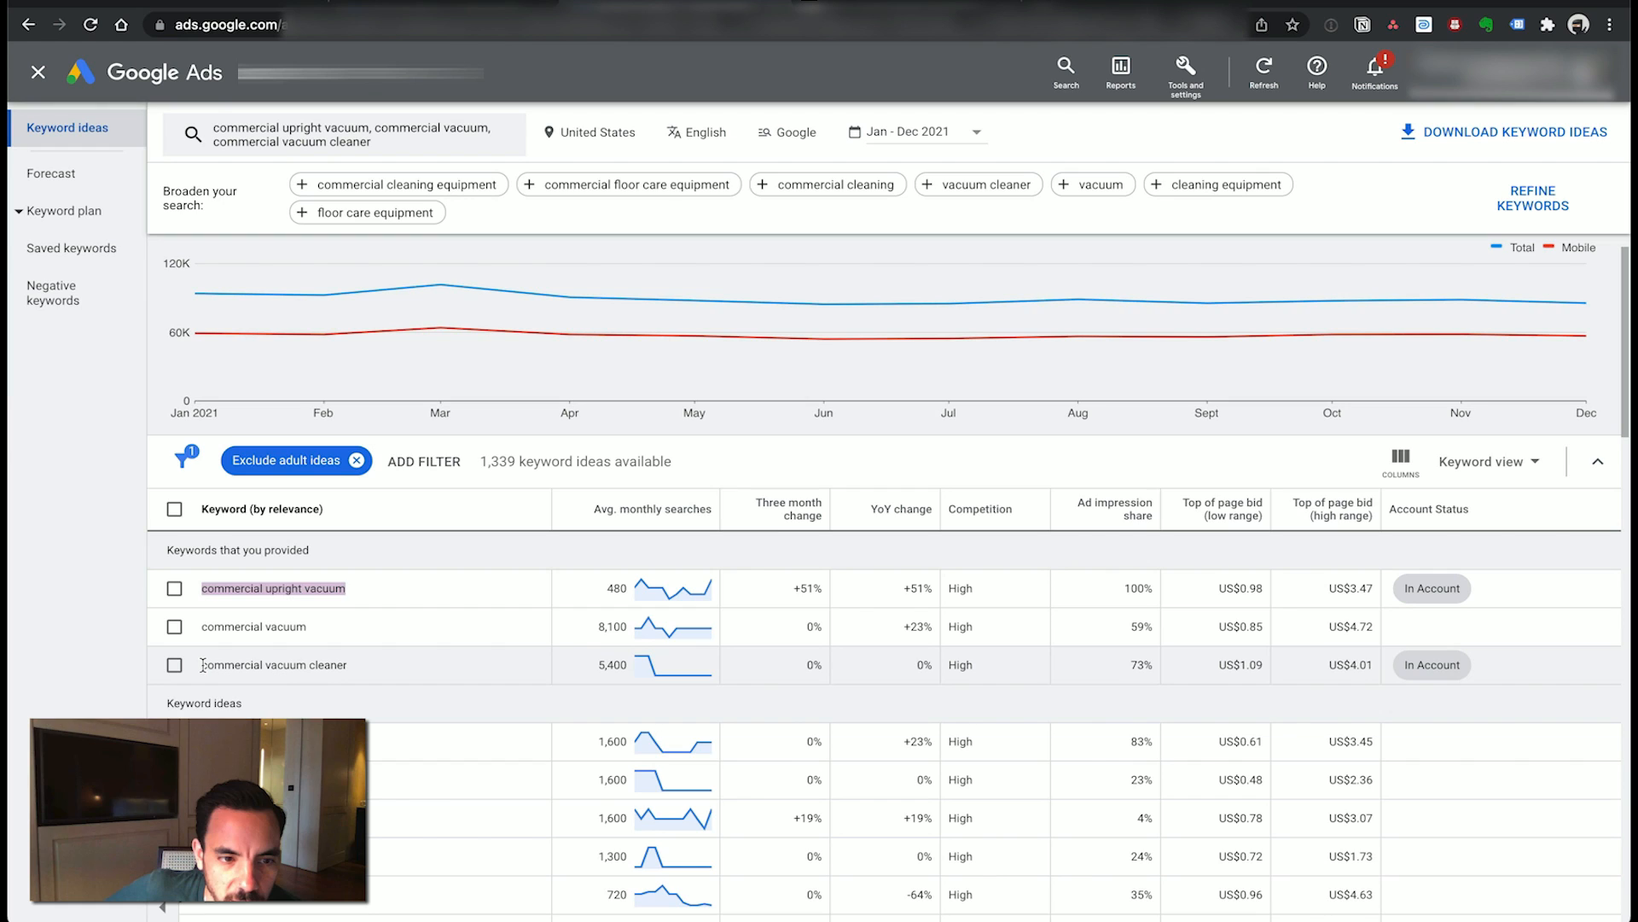
pyautogui.moveTo(203, 665); pyautogui.dragTo(419, 710)
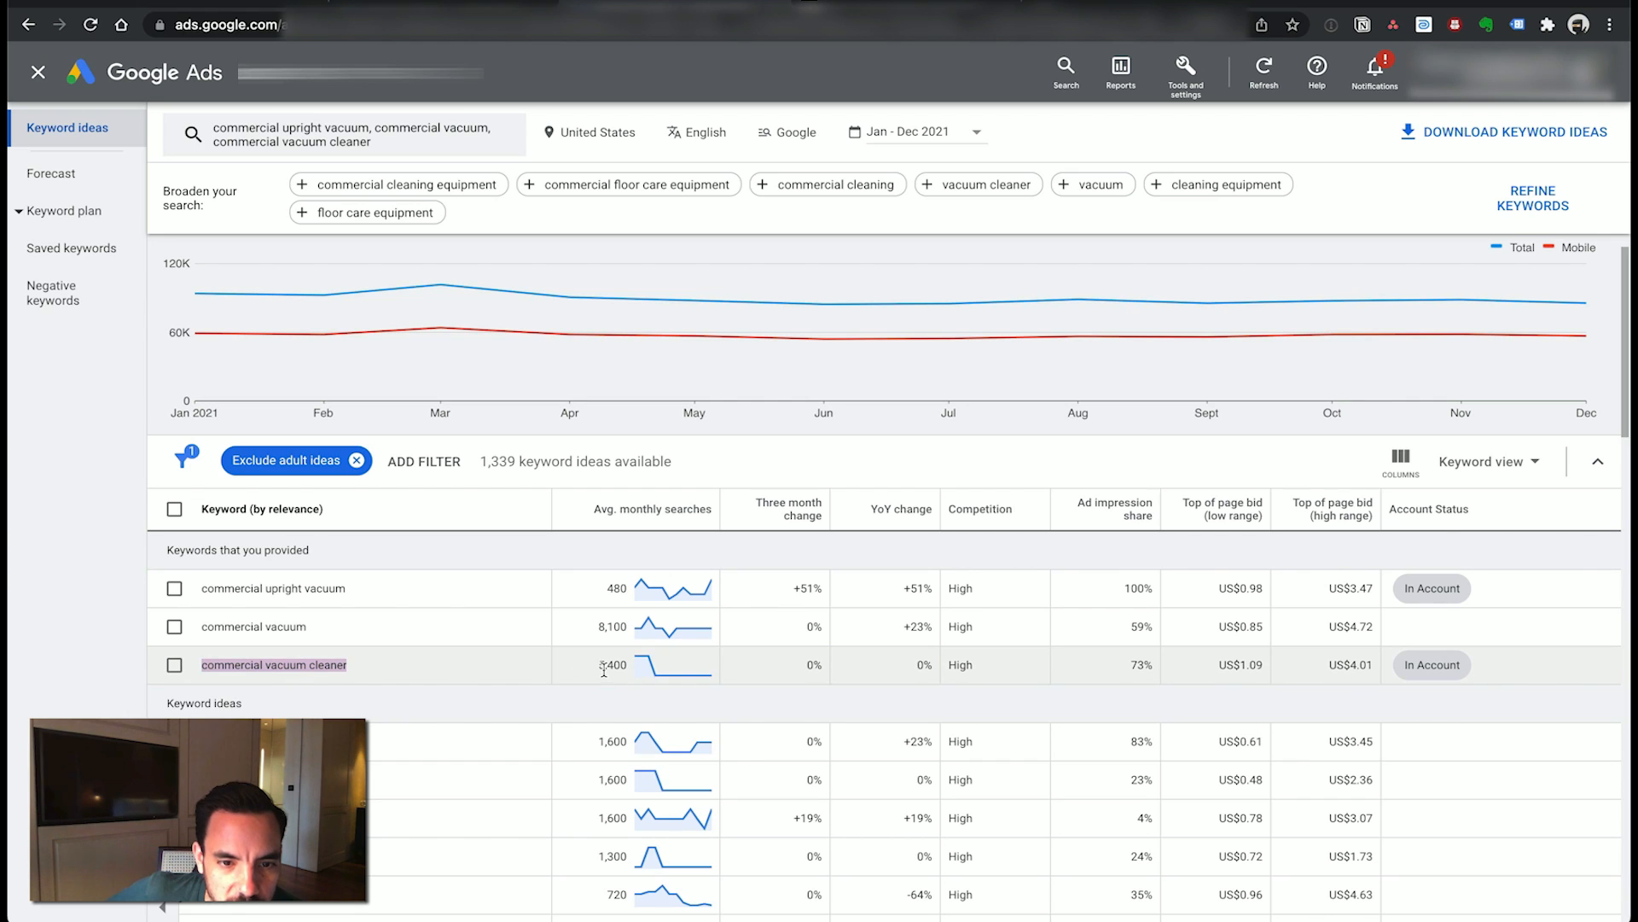
pyautogui.moveTo(599, 666); pyautogui.dragTo(628, 671)
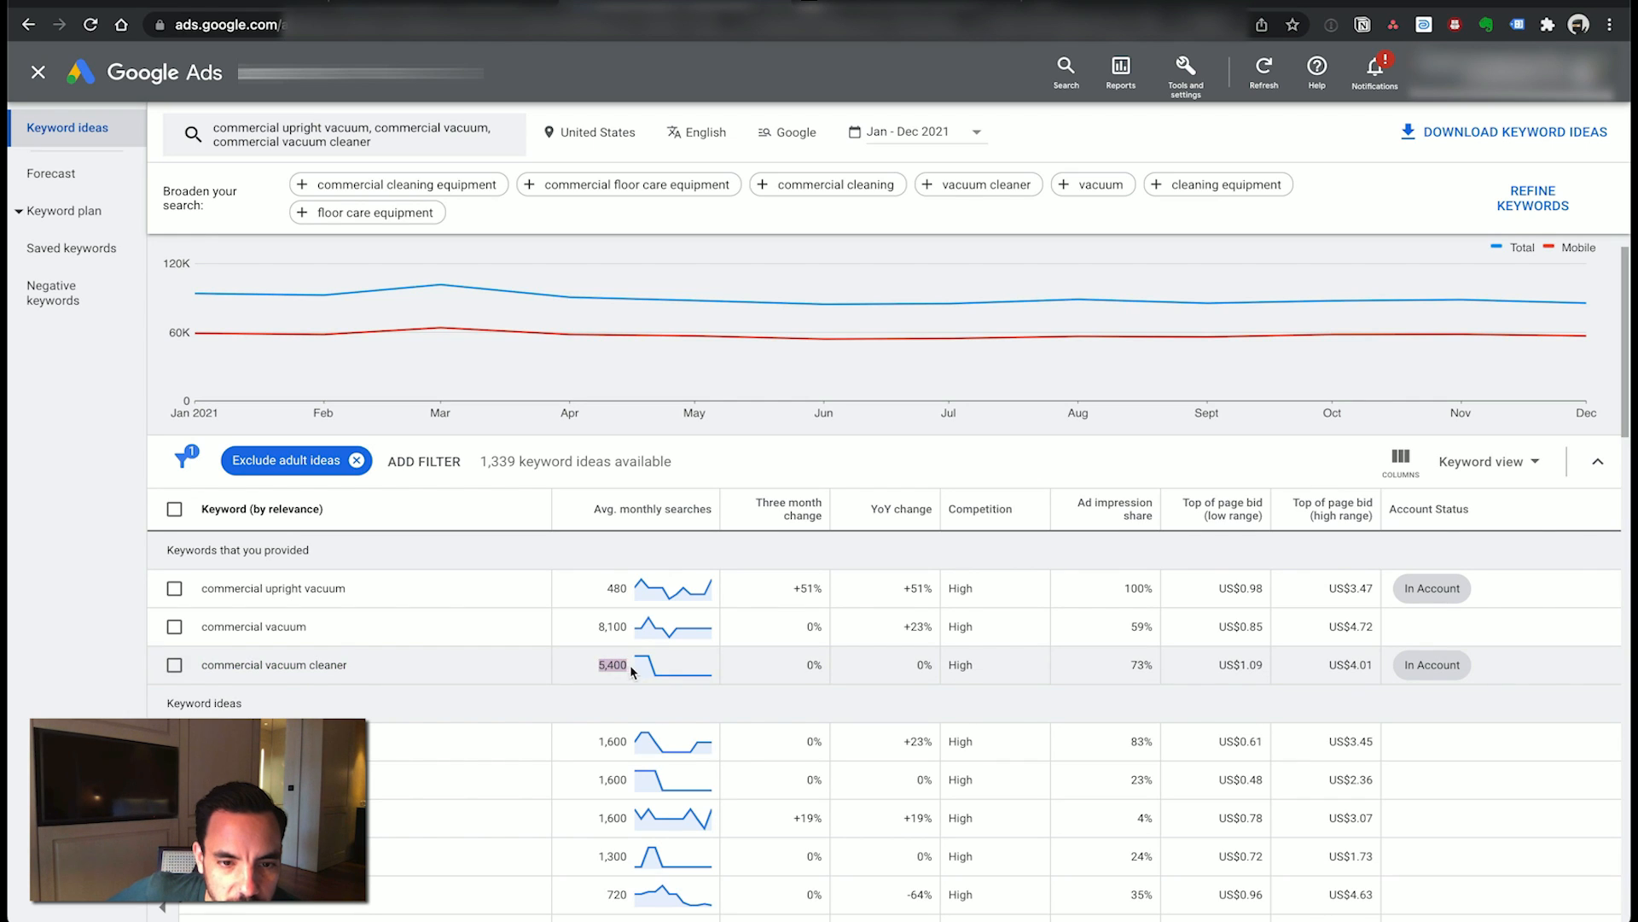
pyautogui.click(495, 652)
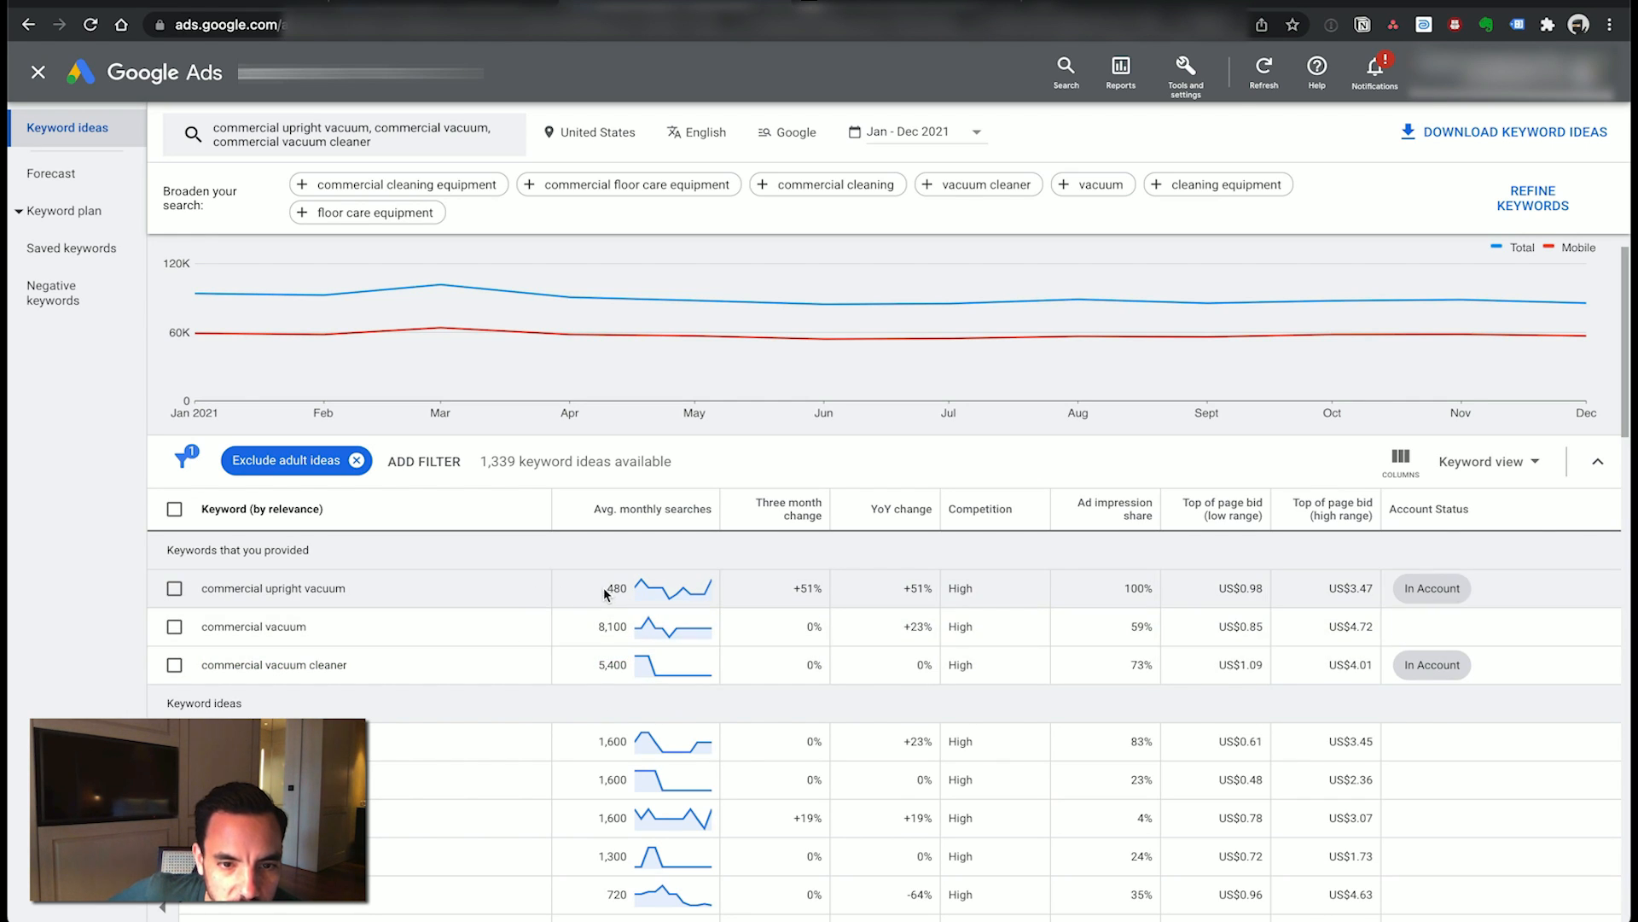
pyautogui.moveTo(602, 587); pyautogui.dragTo(629, 589)
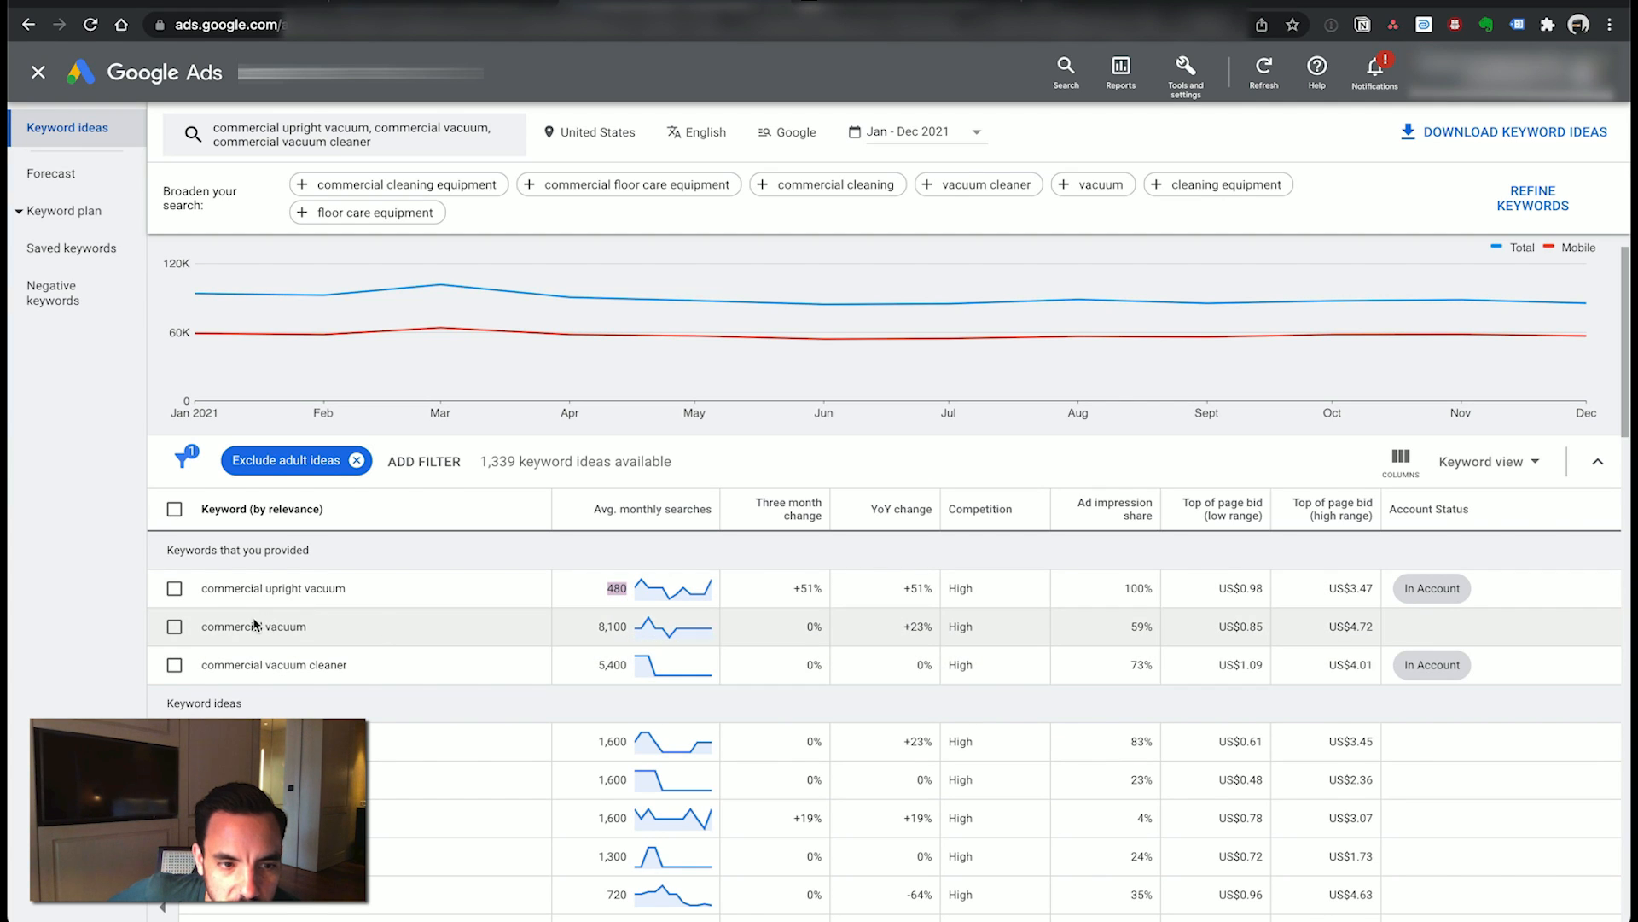
pyautogui.click(602, 630)
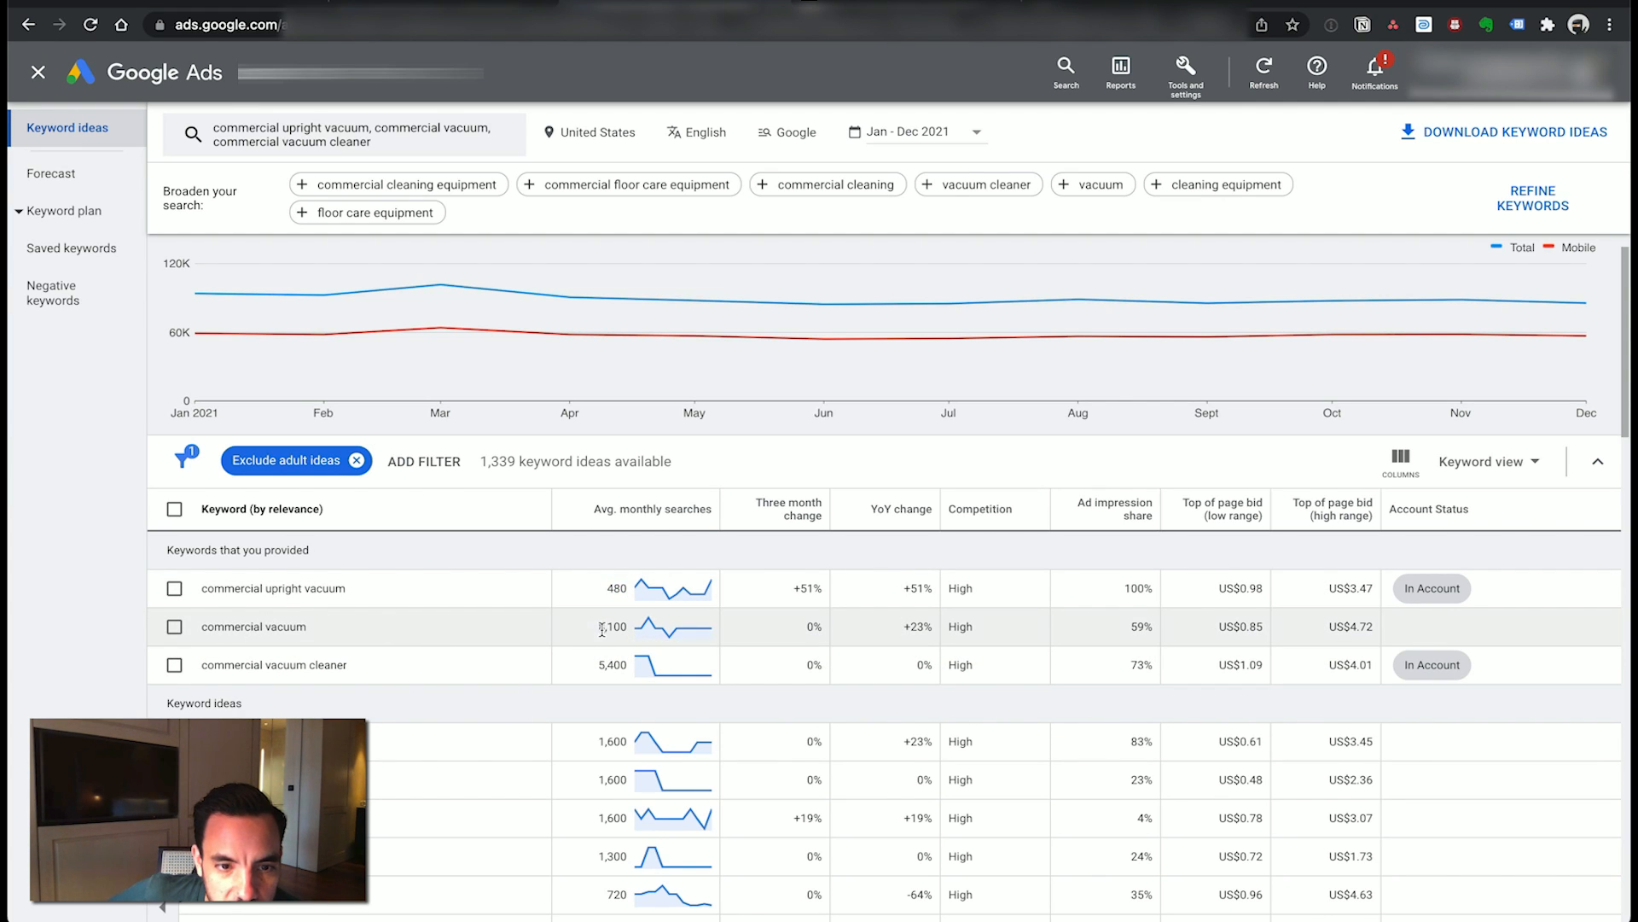
pyautogui.moveTo(601, 630); pyautogui.dragTo(629, 629)
pyautogui.moveTo(566, 346)
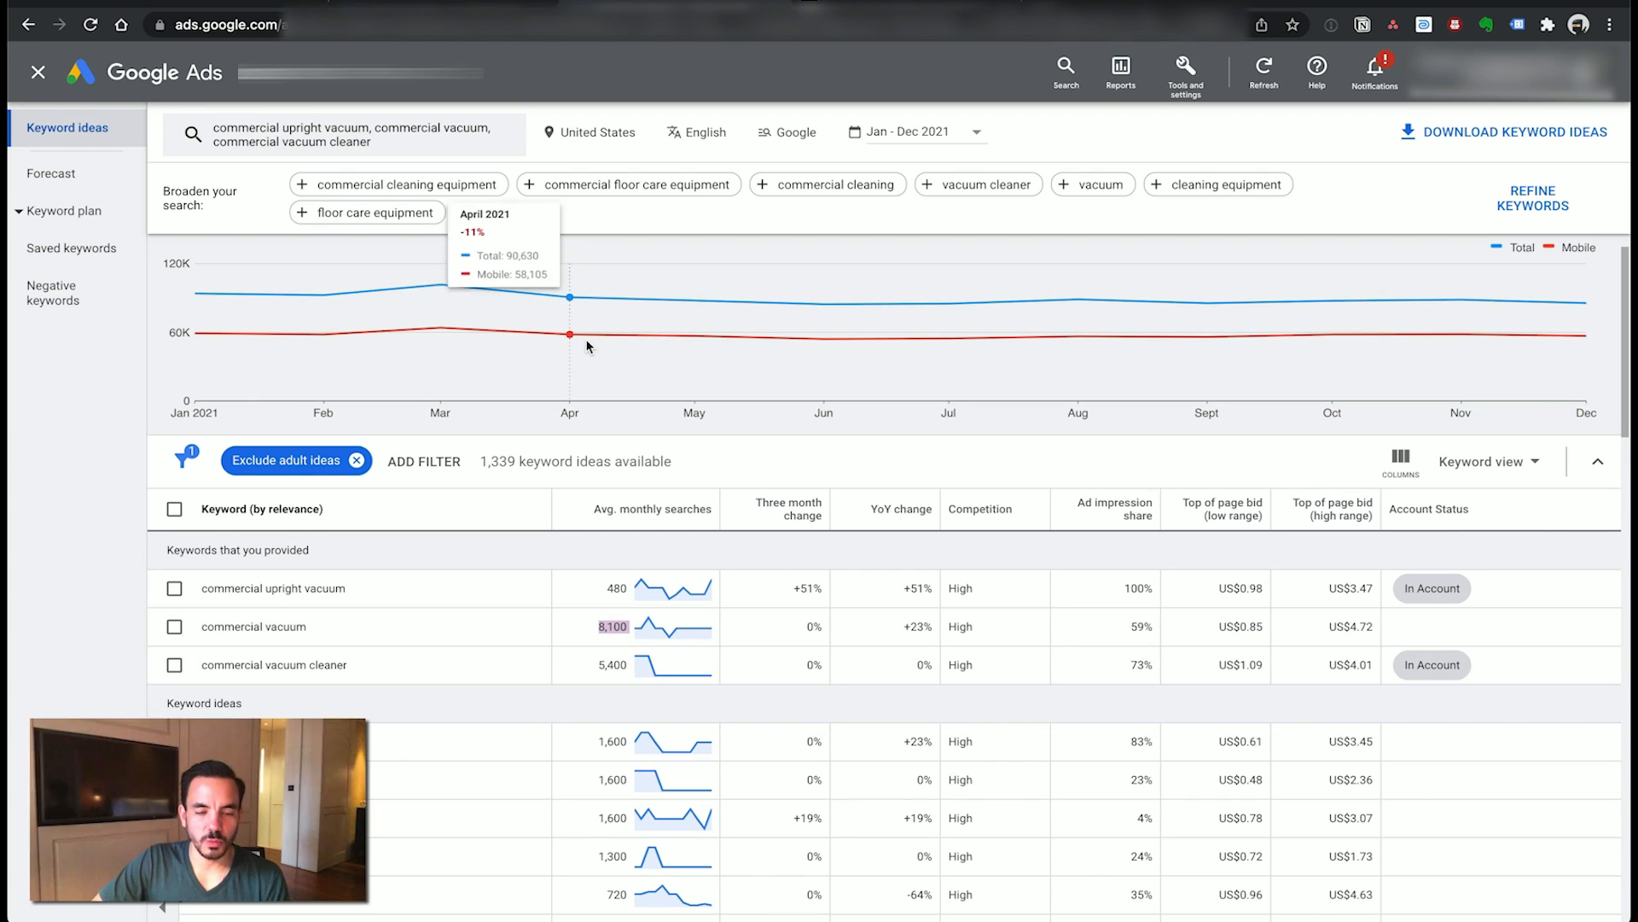
# - Review the suggested keyword ideas listed below the three provided vacuum keywords
pyautogui.click(51, 572)
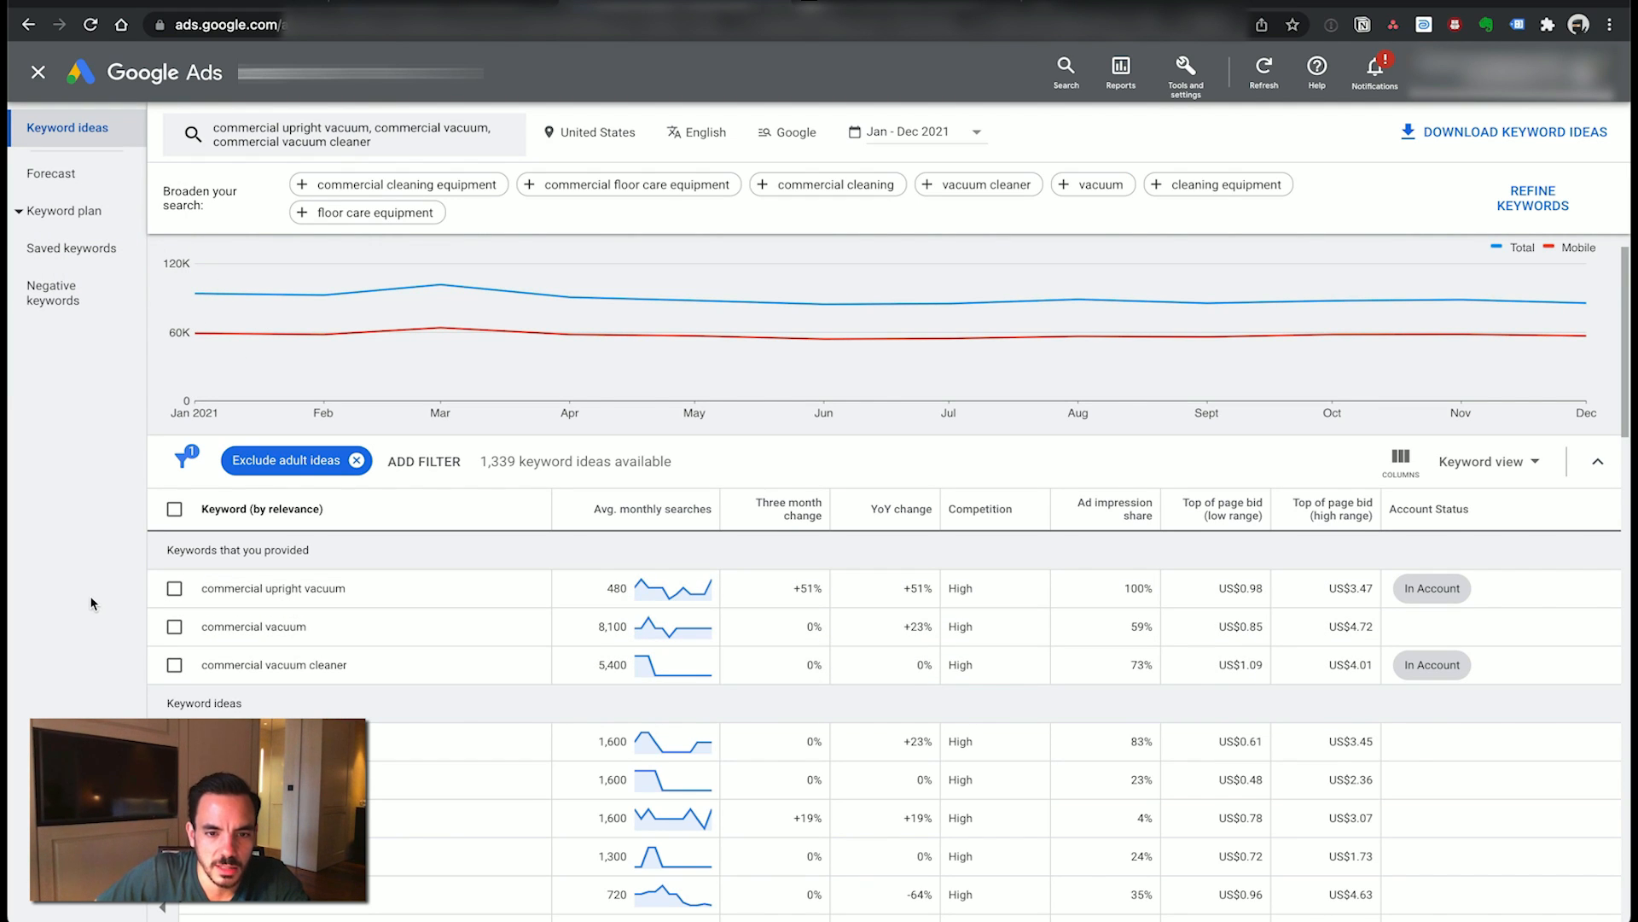
pyautogui.scroll(-1, 355, 551)
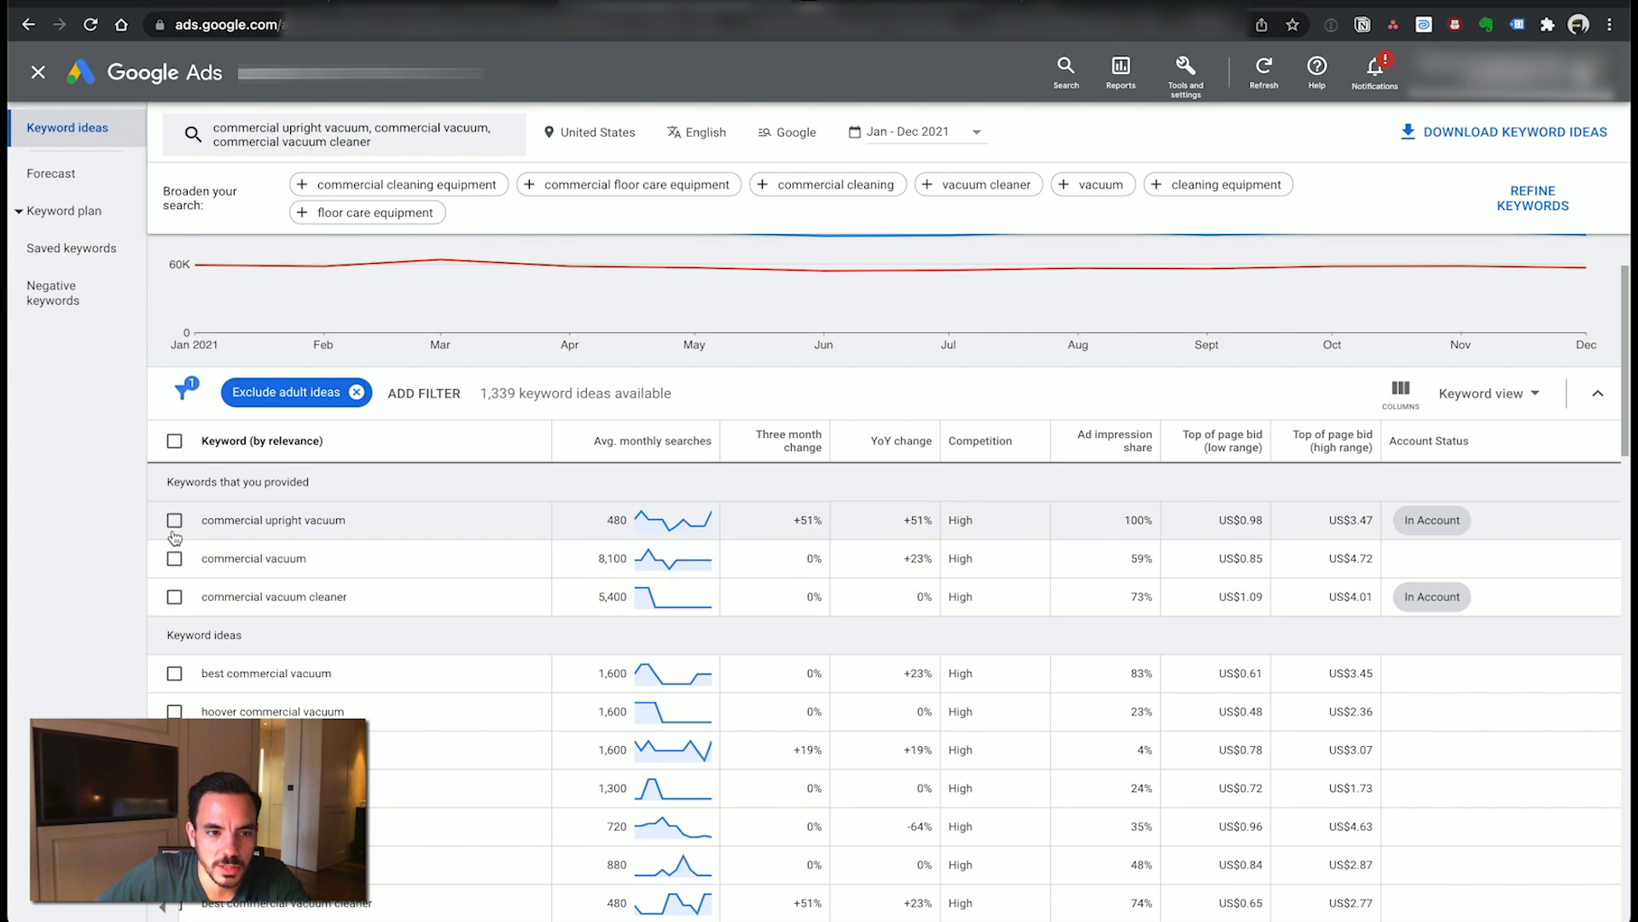
pyautogui.scroll(-2, 136, 598)
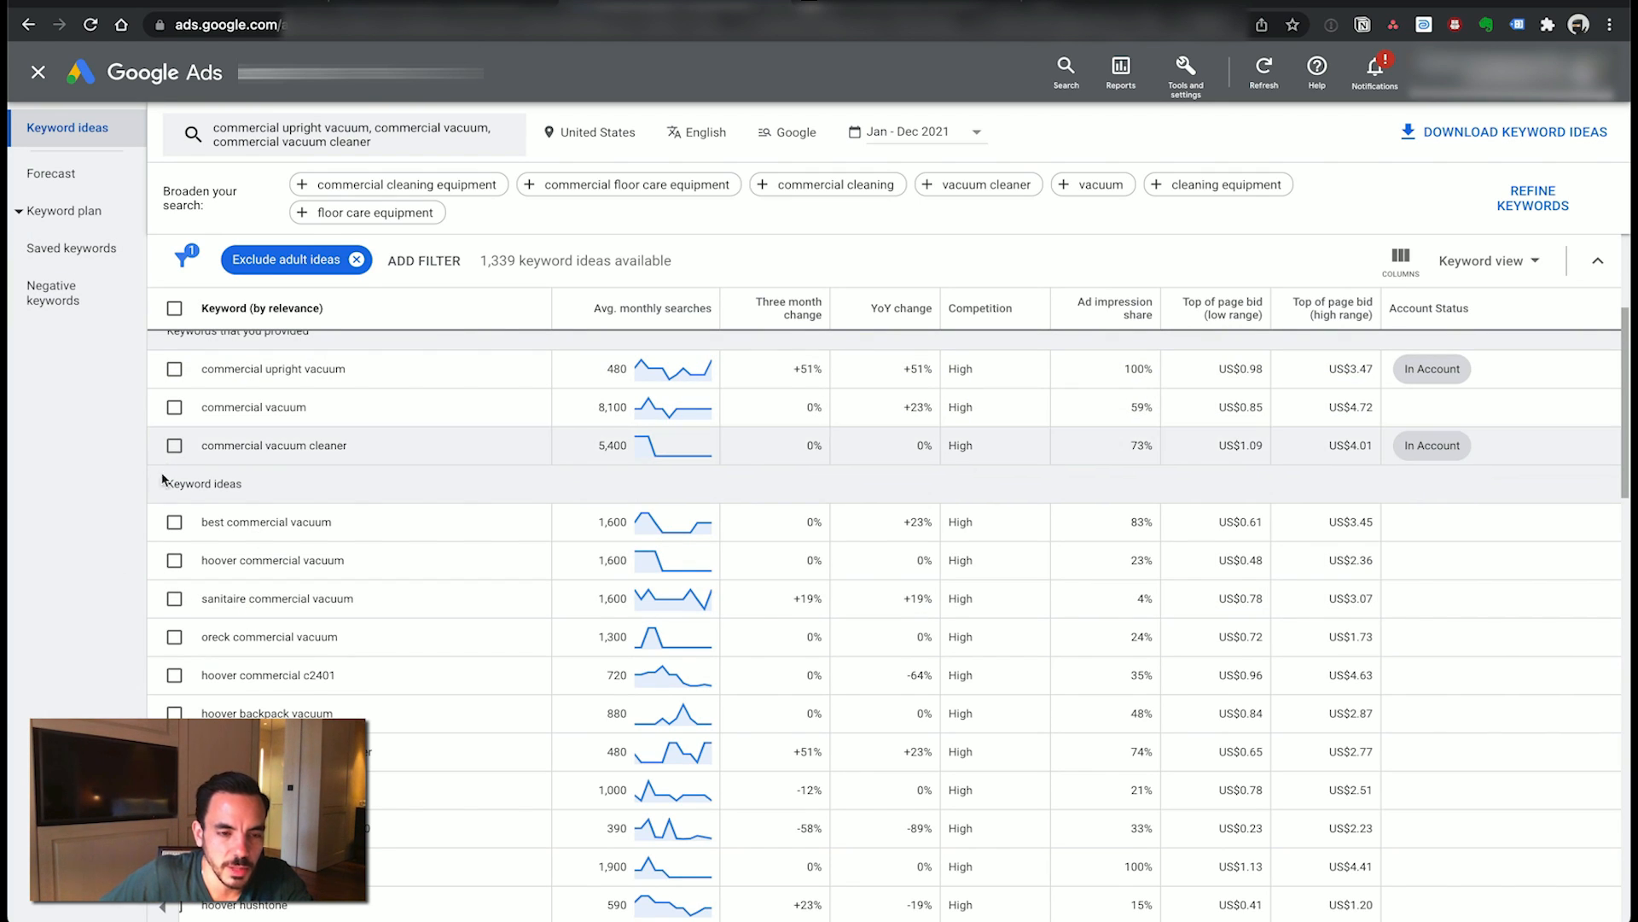
# - Select the keyword idea best commercial vacuum and check the branded idea hoover commercial vacuum below it
pyautogui.click(174, 521)
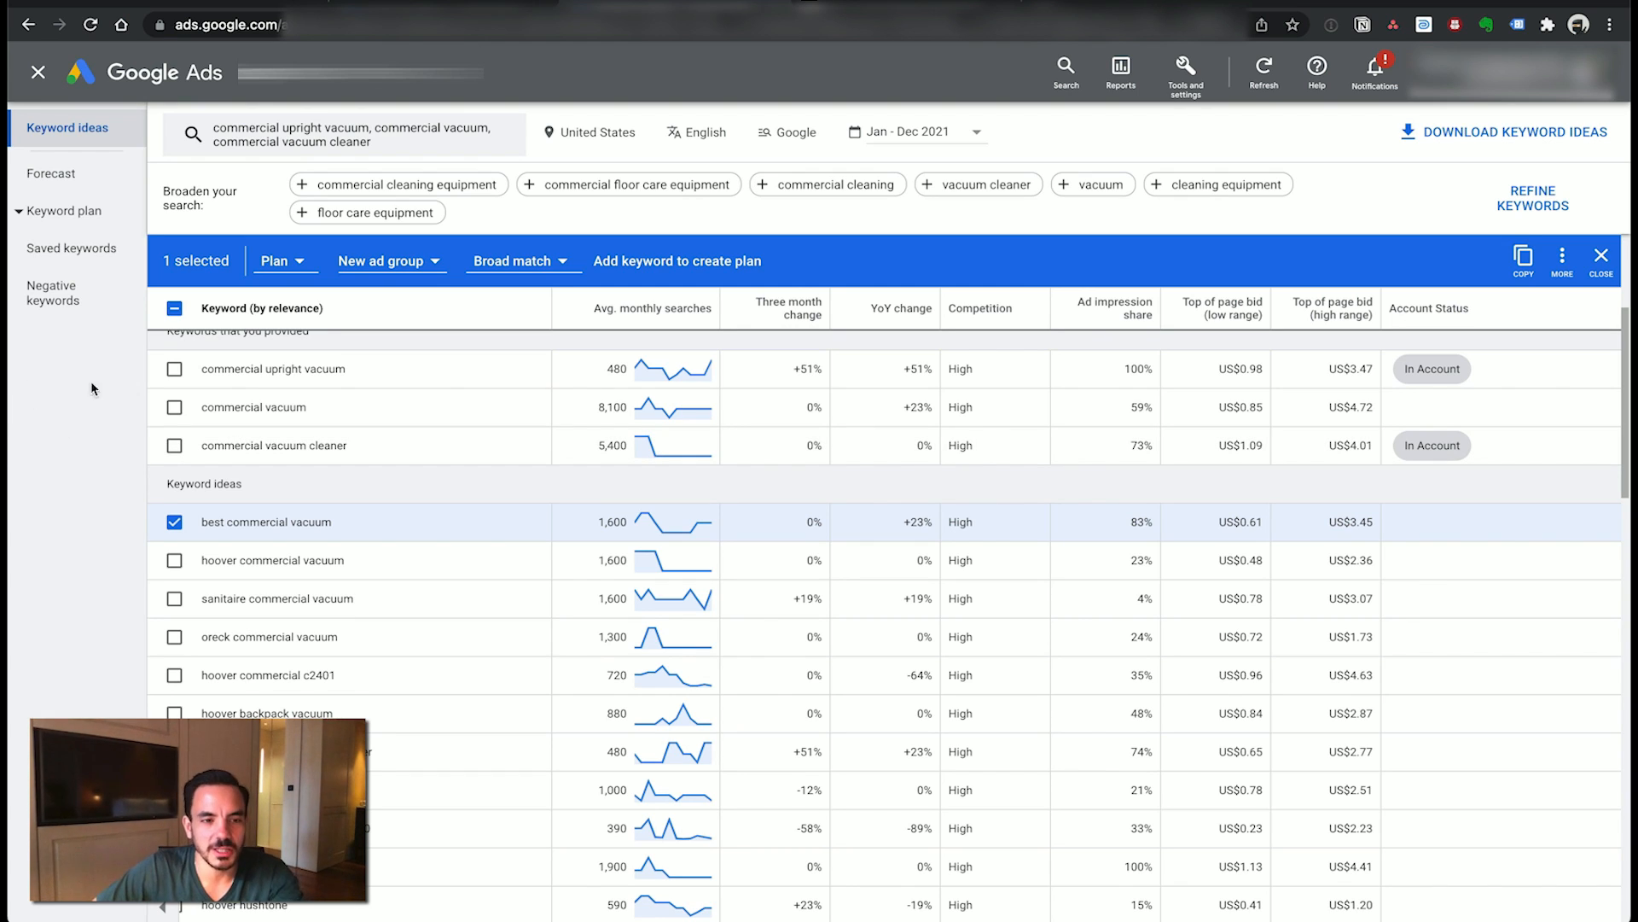
pyautogui.scroll(1, 247, 573)
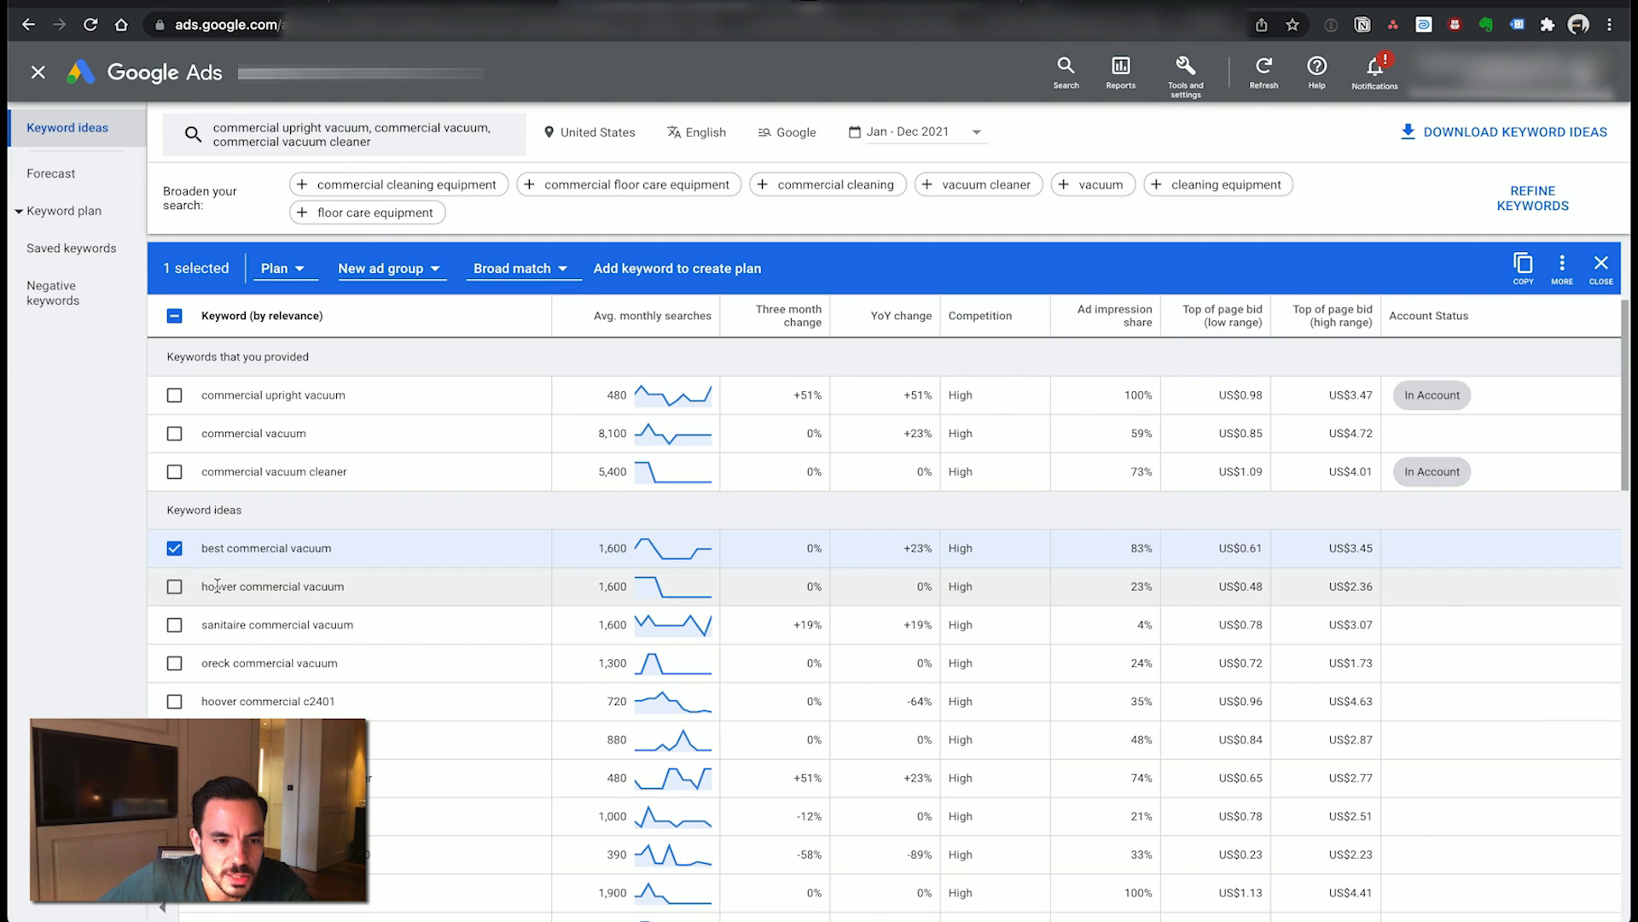
pyautogui.doubleClick(209, 585)
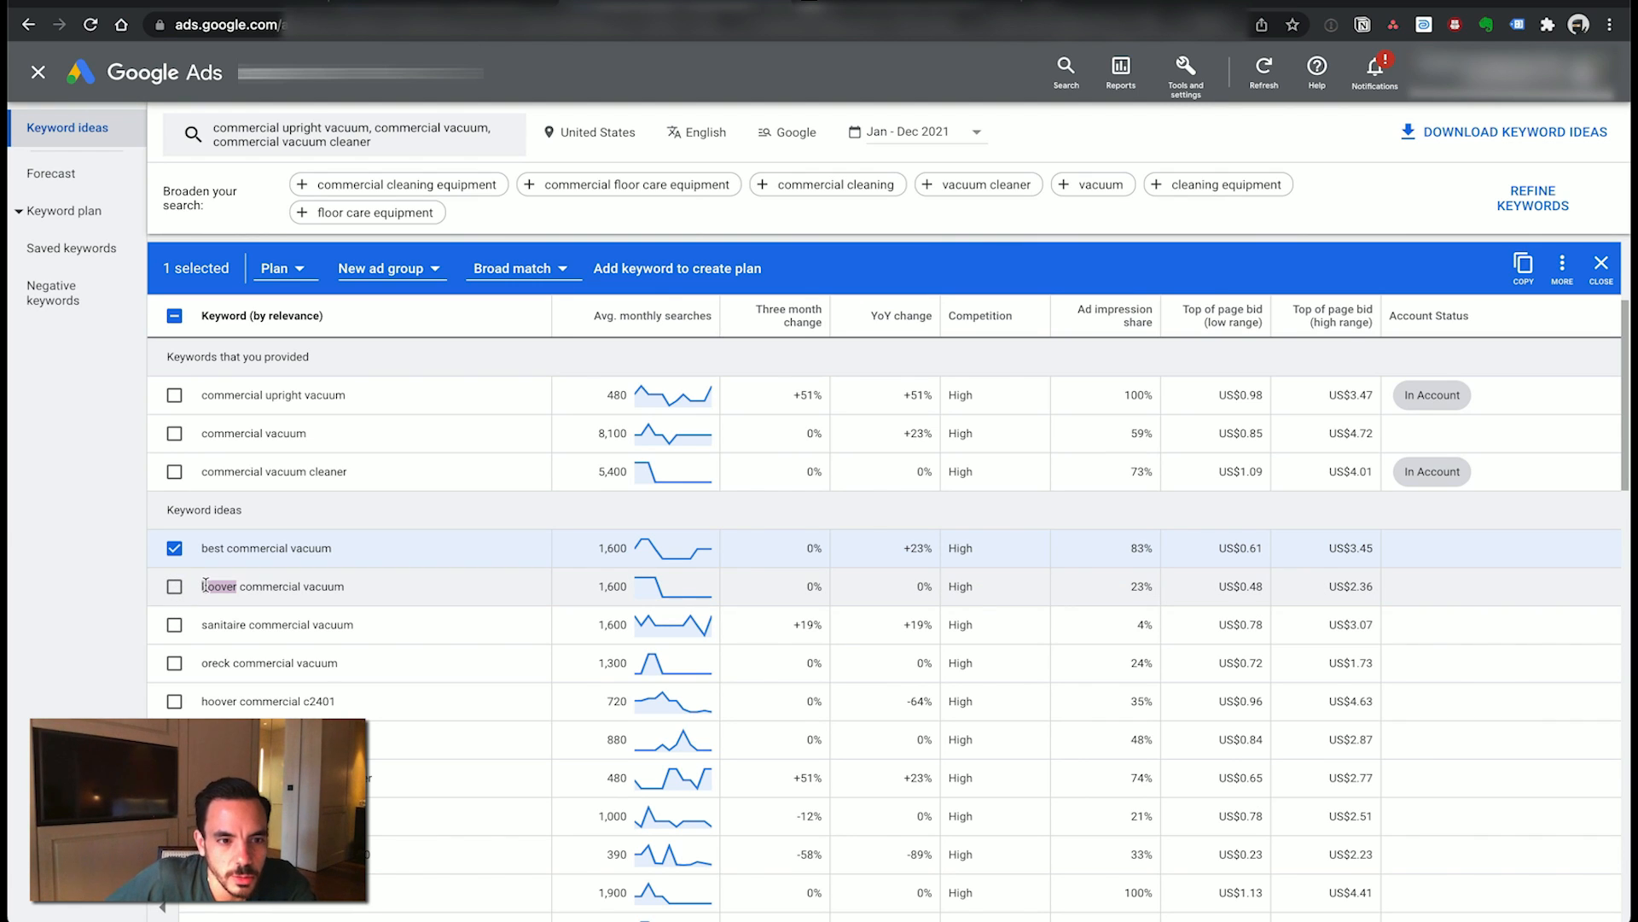
pyautogui.click(121, 599)
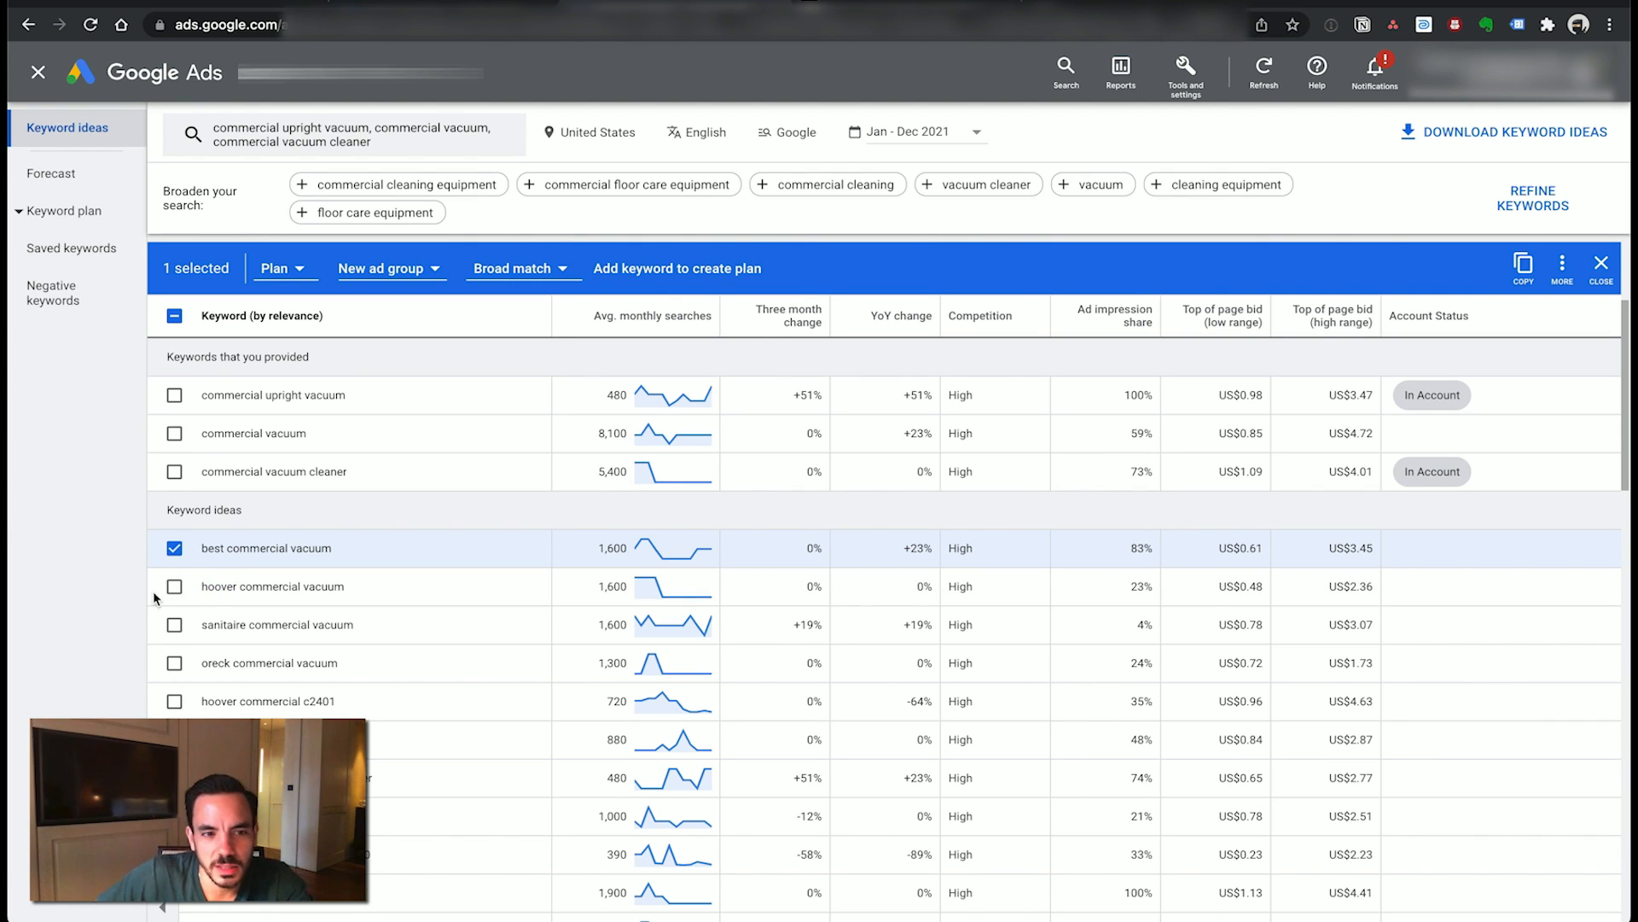
pyautogui.scroll(-1, 152, 589)
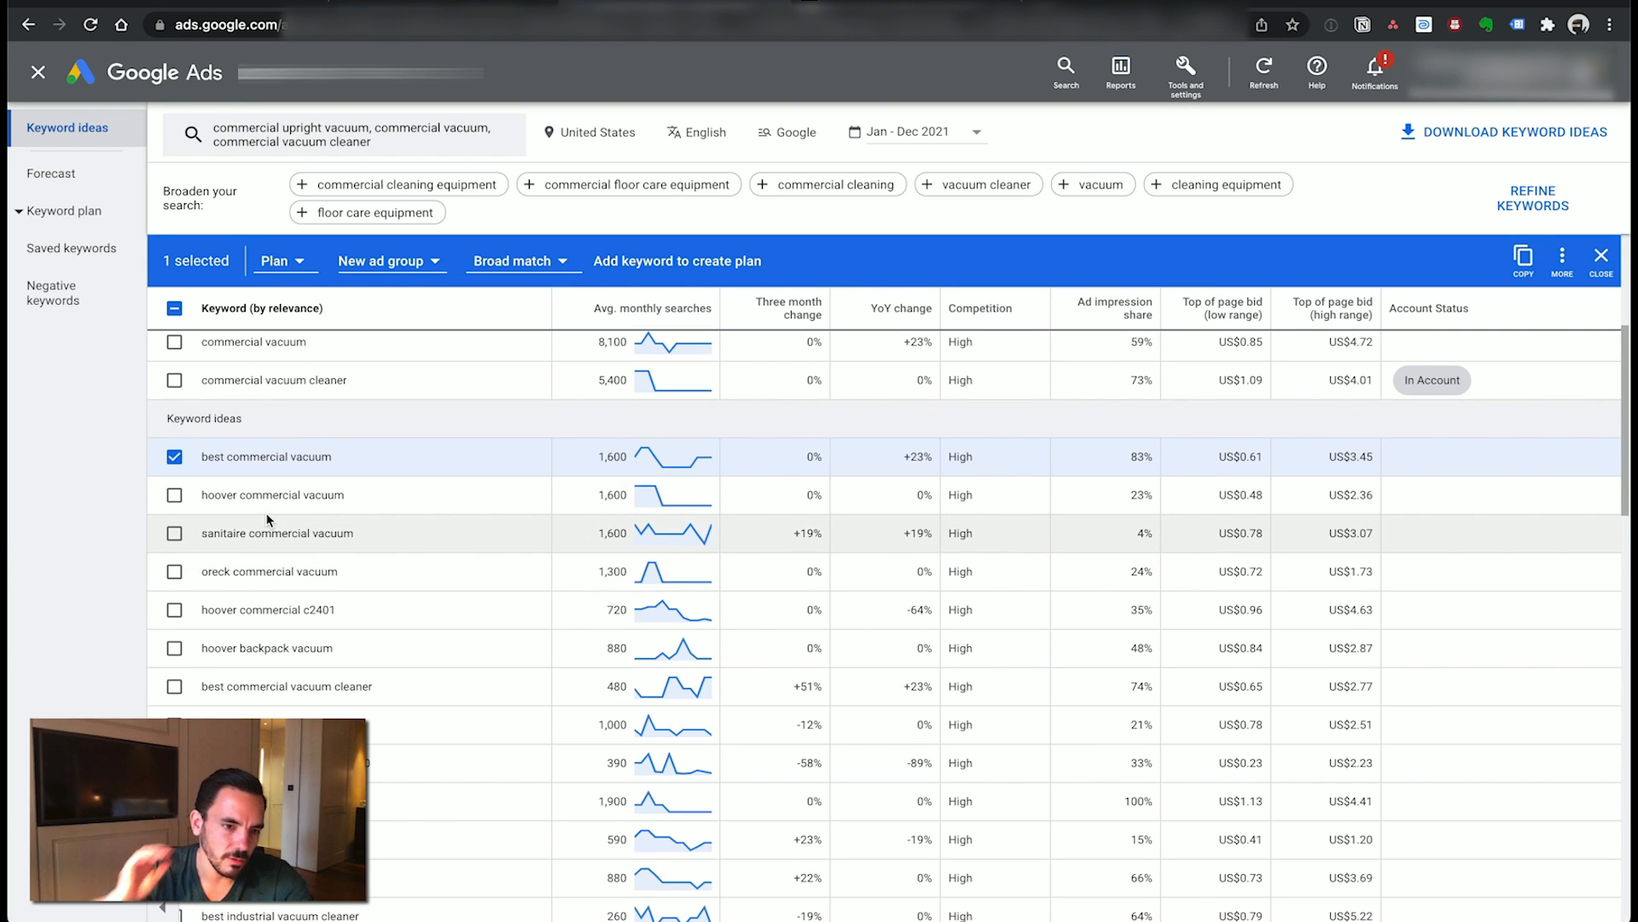
pyautogui.scroll(-2, 519, 585)
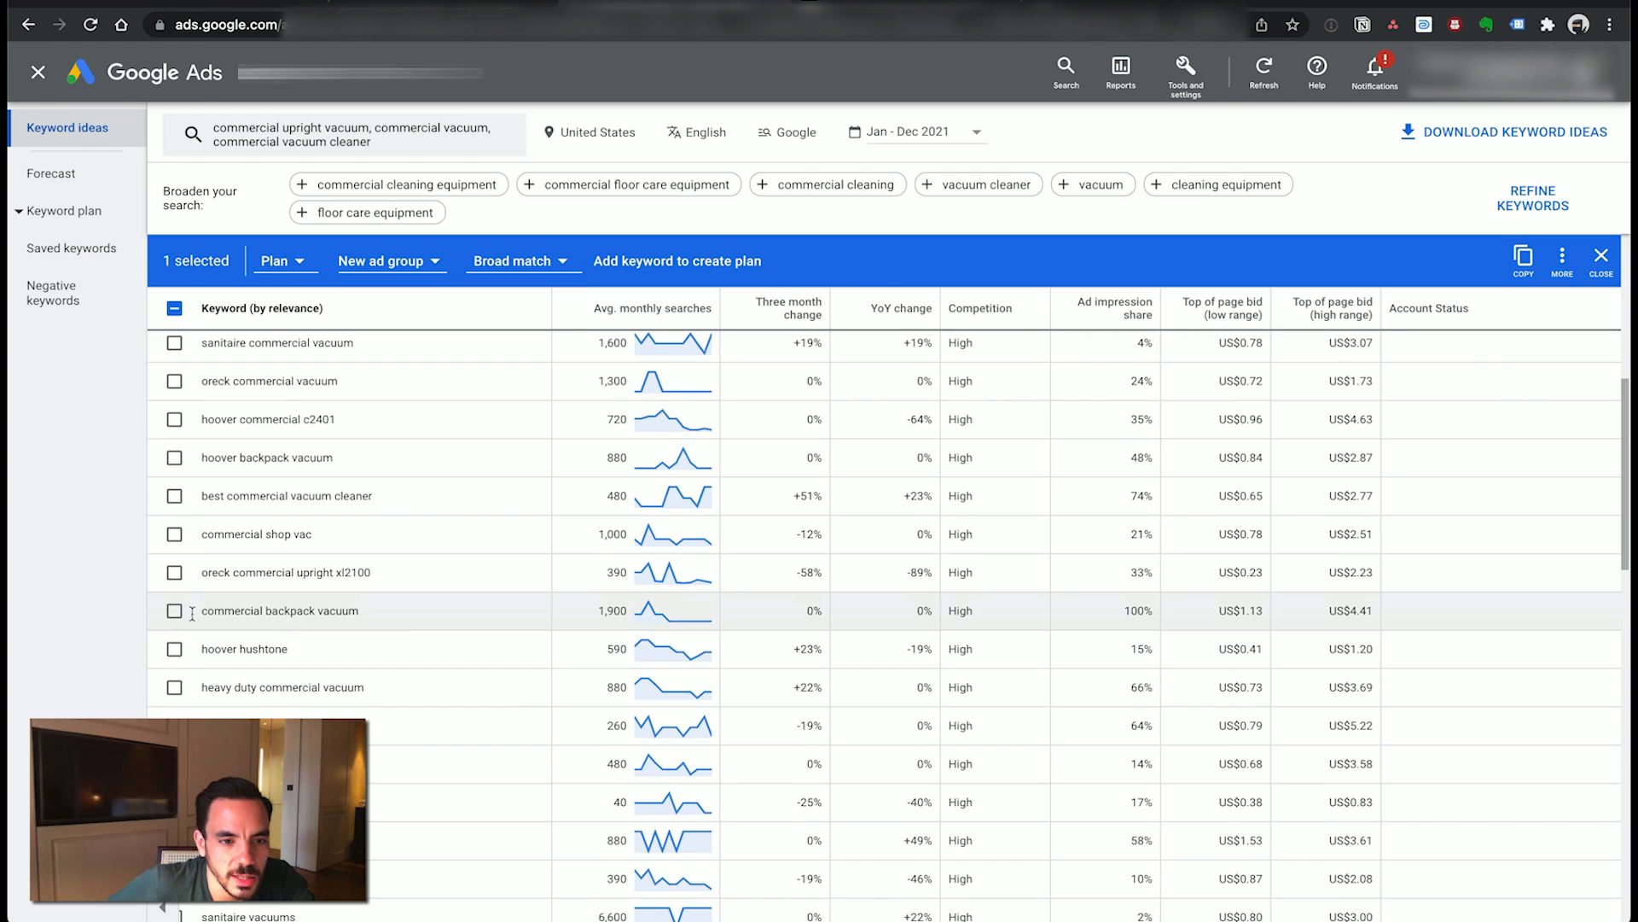
pyautogui.click(173, 611)
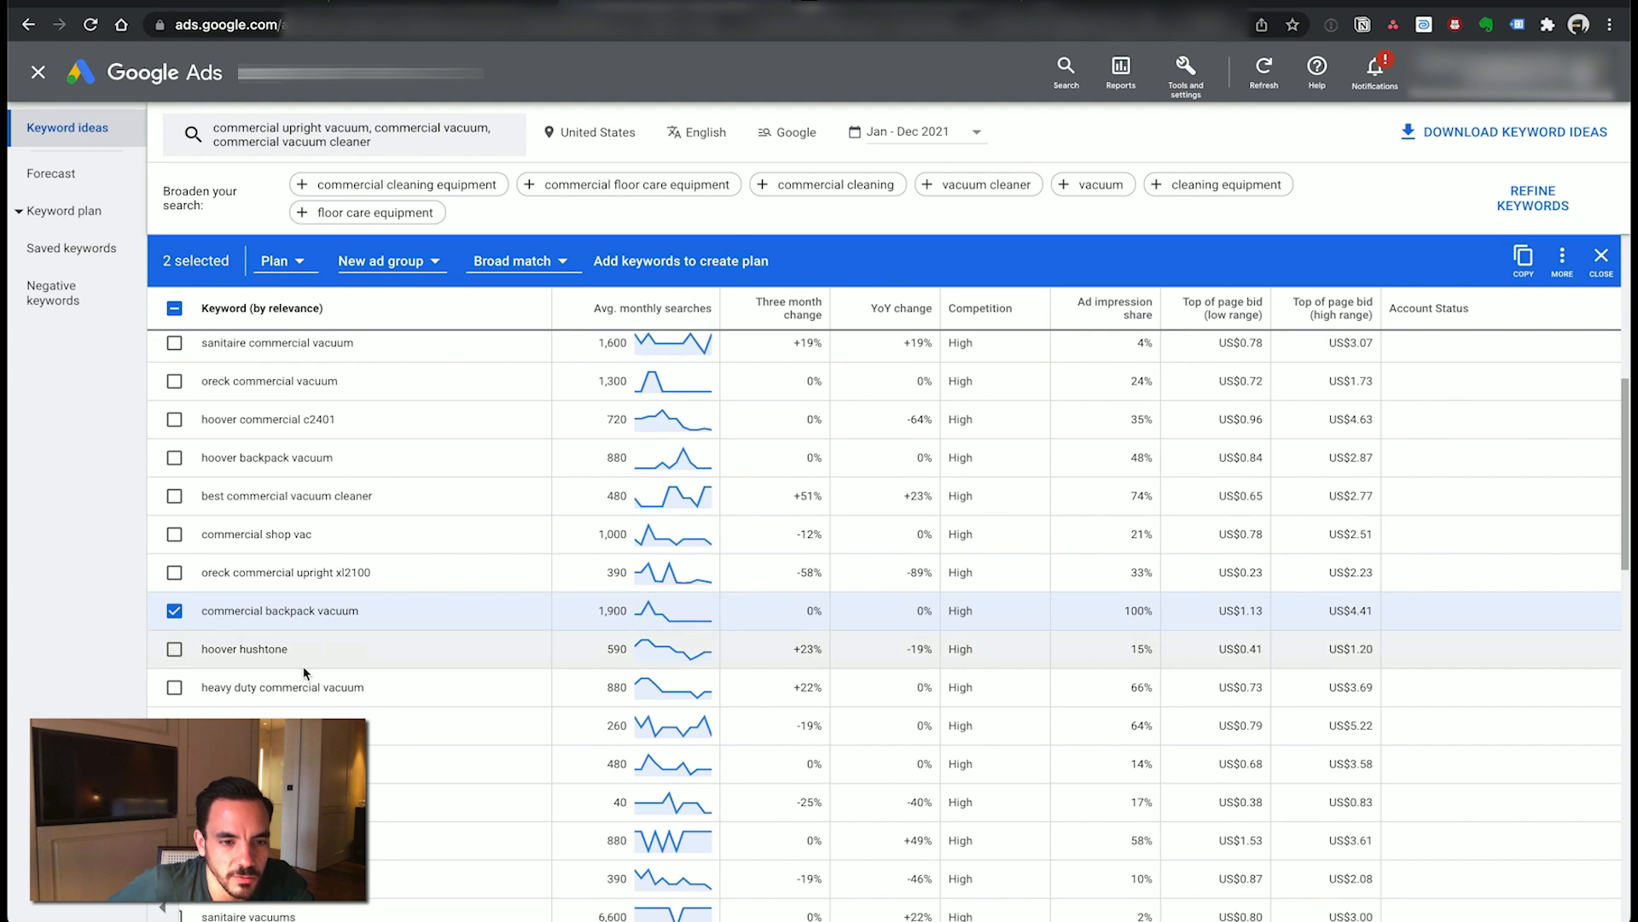
pyautogui.scroll(1, 299, 672)
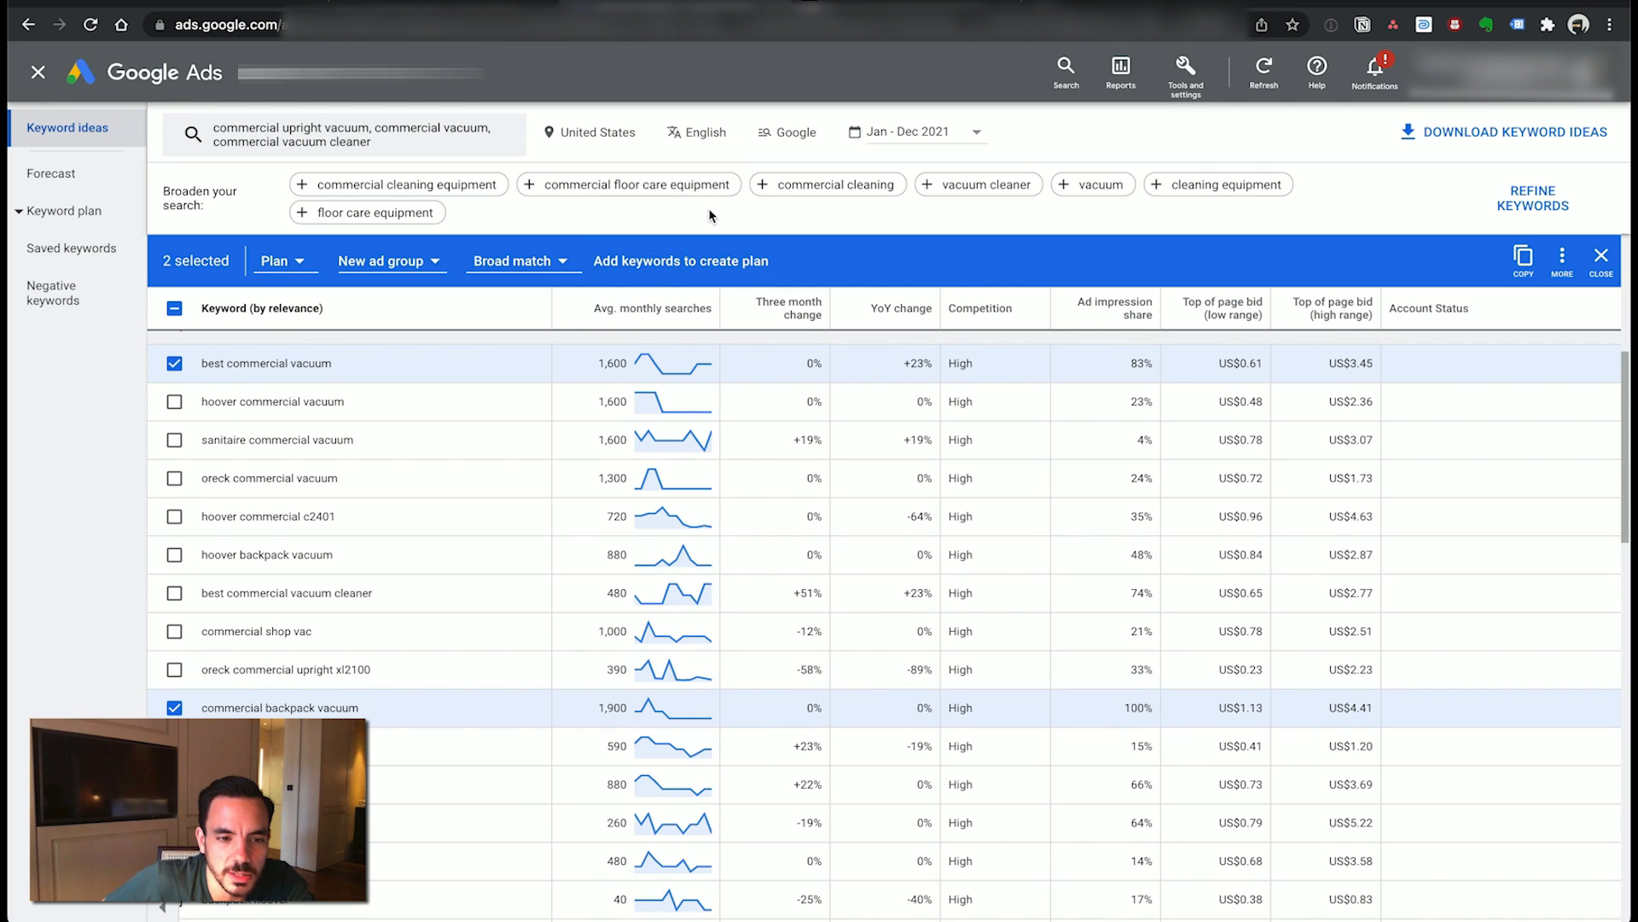
pyautogui.doubleClick(233, 709)
pyautogui.scroll(1, 314, 699)
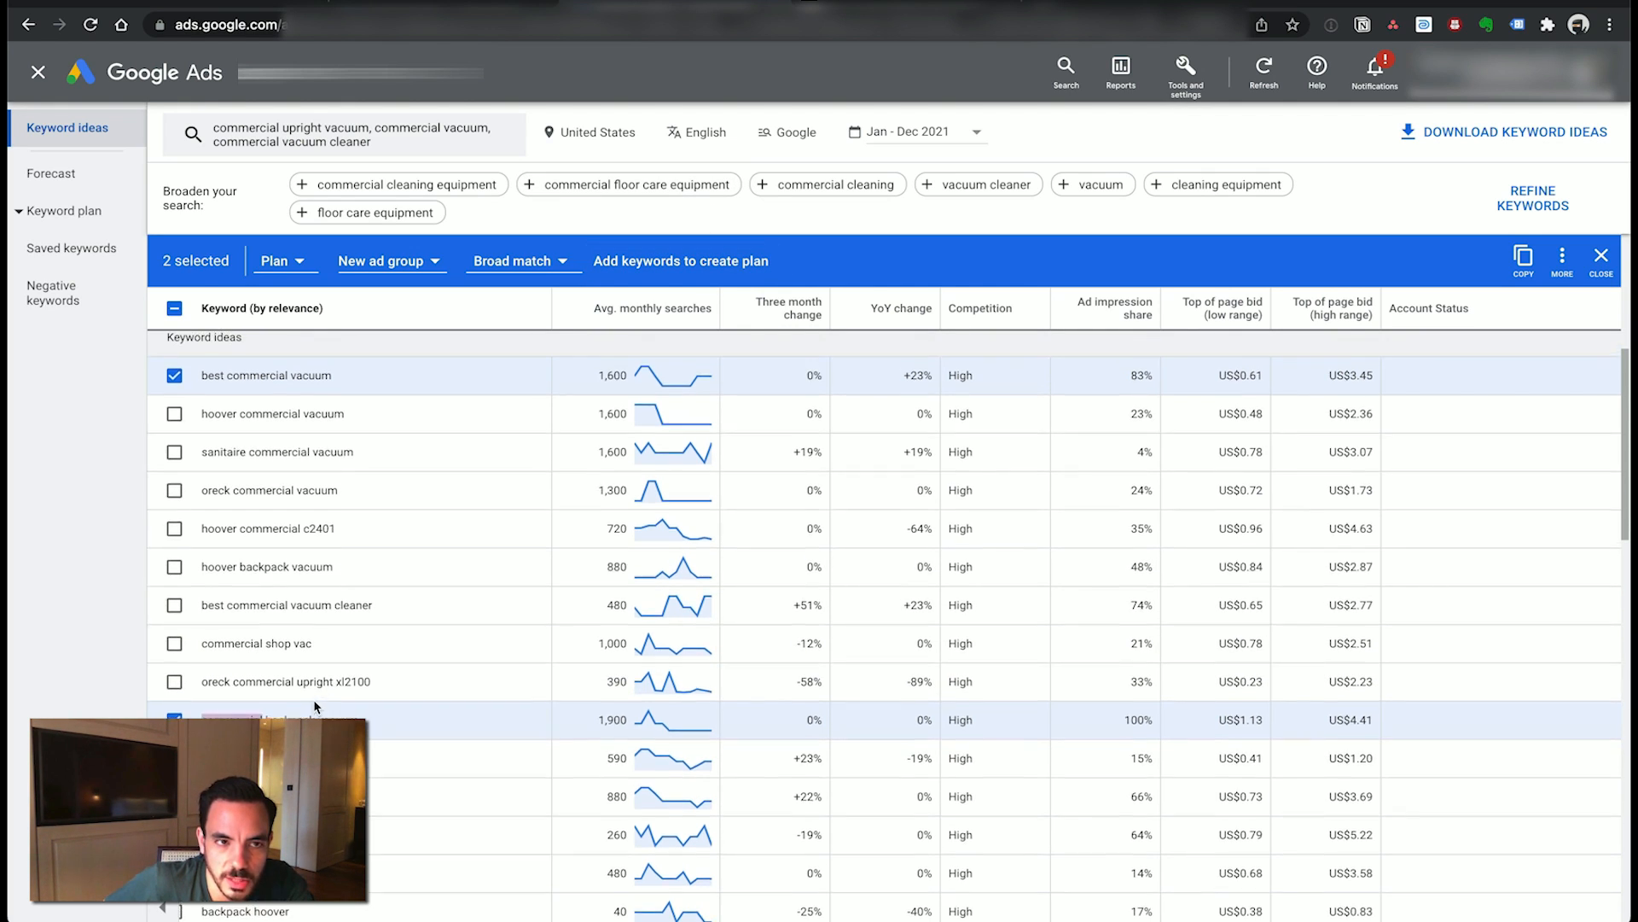
pyautogui.click(256, 385)
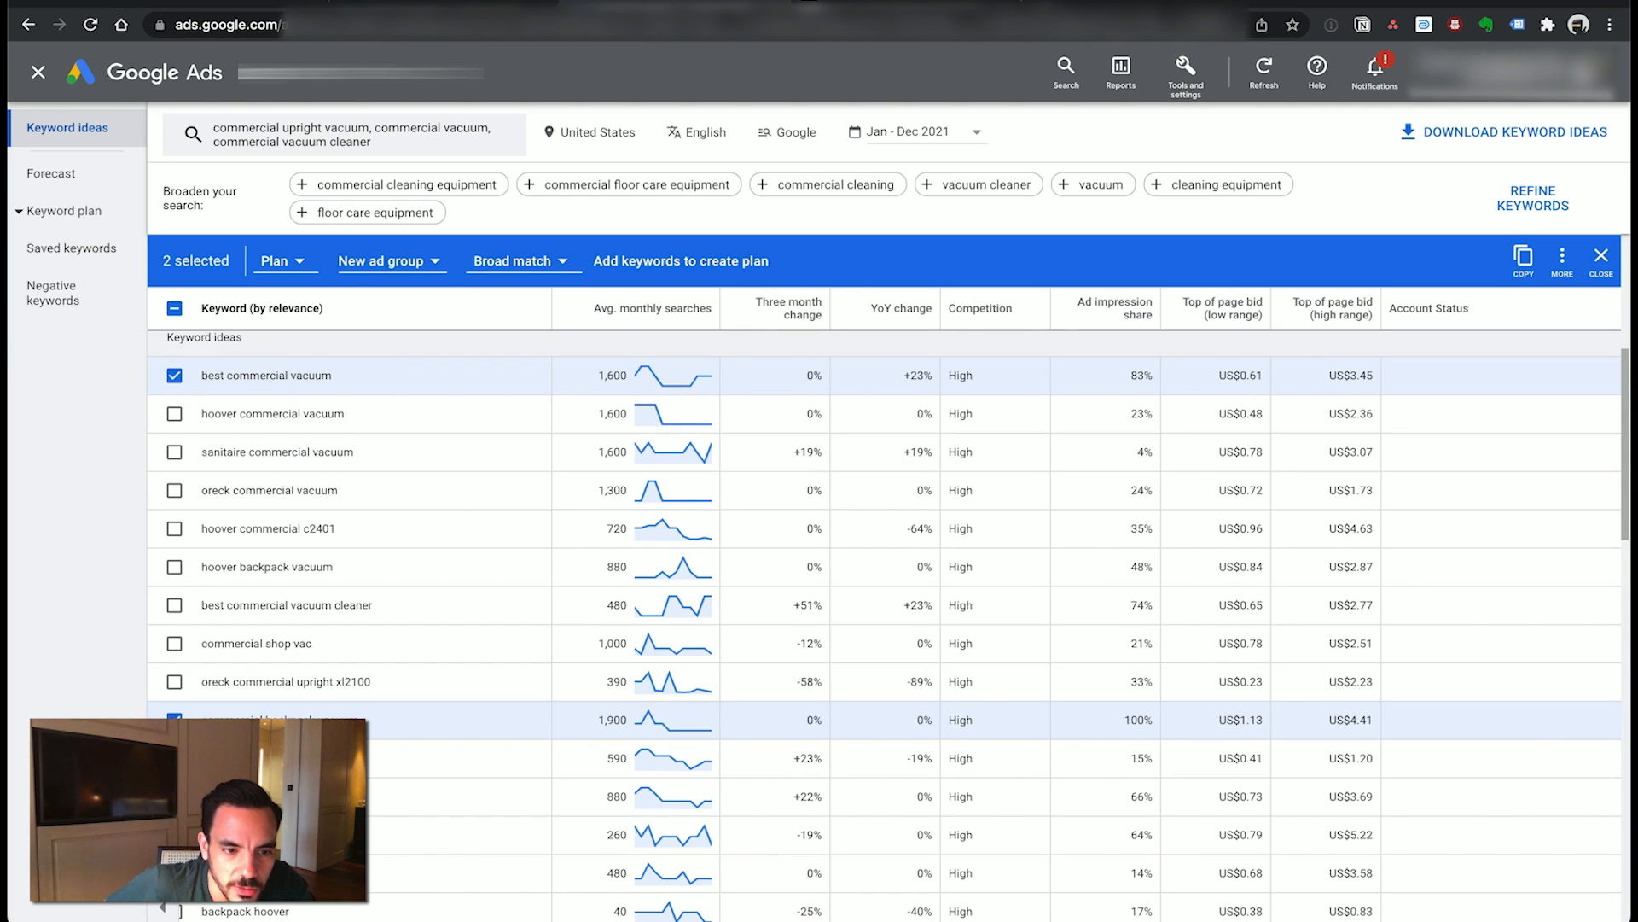
pyautogui.click(174, 719)
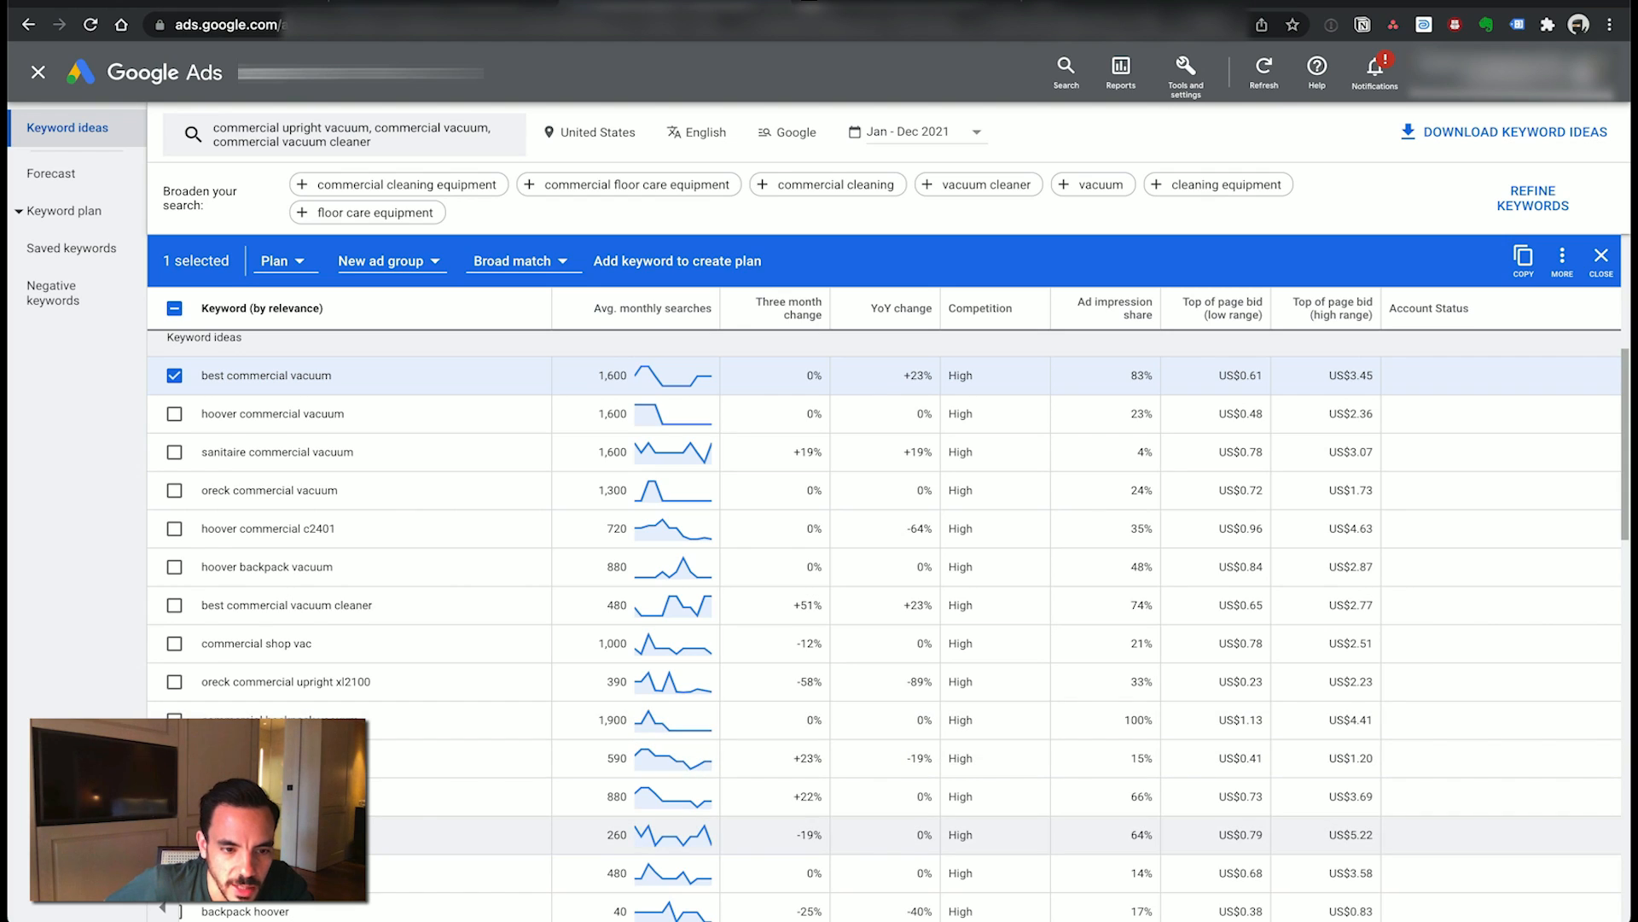
# - Add best industrial vacuum cleaner and heavy duty commercial vacuum to the selected keyword ideas
pyautogui.click(175, 834)
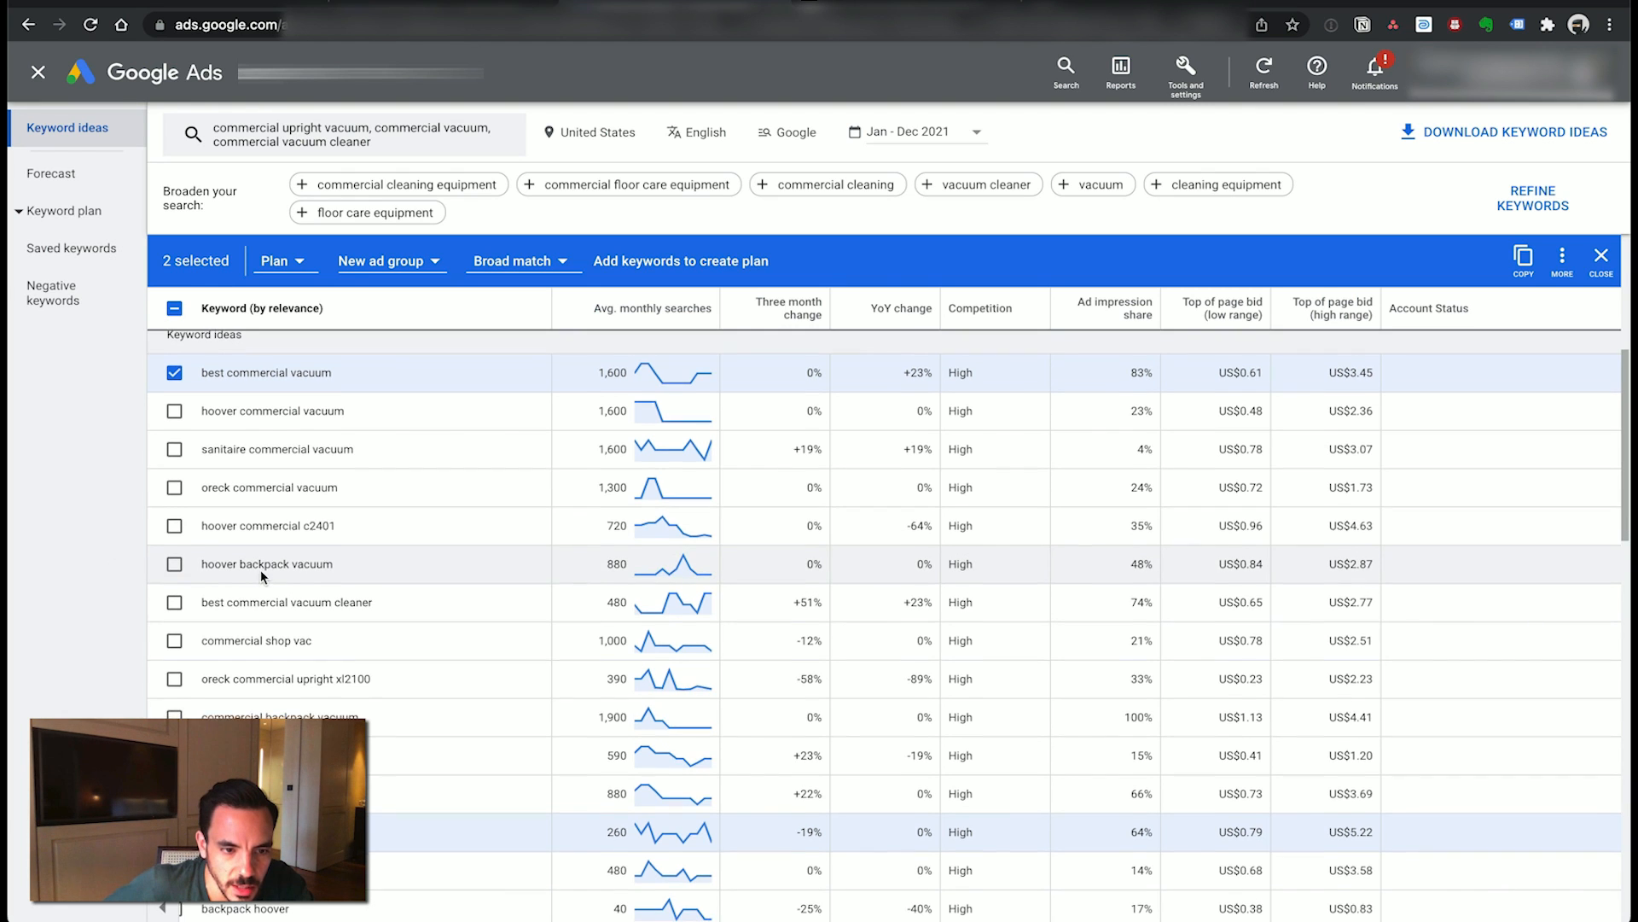
pyautogui.scroll(-1, 260, 570)
pyautogui.click(174, 773)
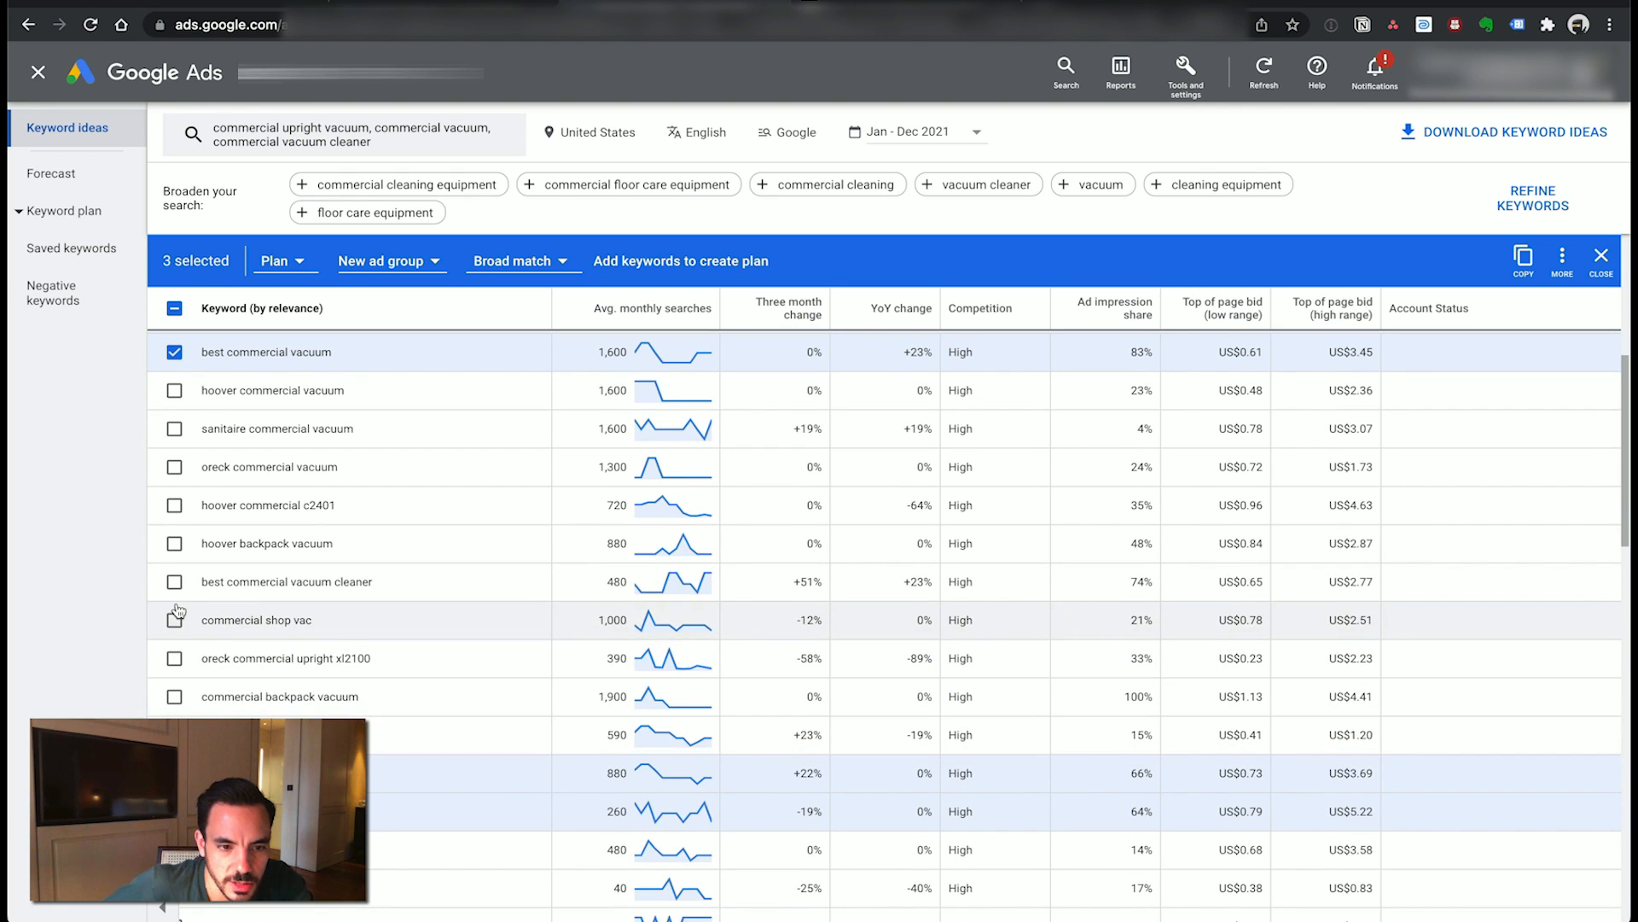
# - Add commercial wet dry vac and best commercial vacuum cleaner 2020 to the selection from further down the keyword ideas
pyautogui.scroll(-2, 436, 646)
pyautogui.scroll(-3, 435, 646)
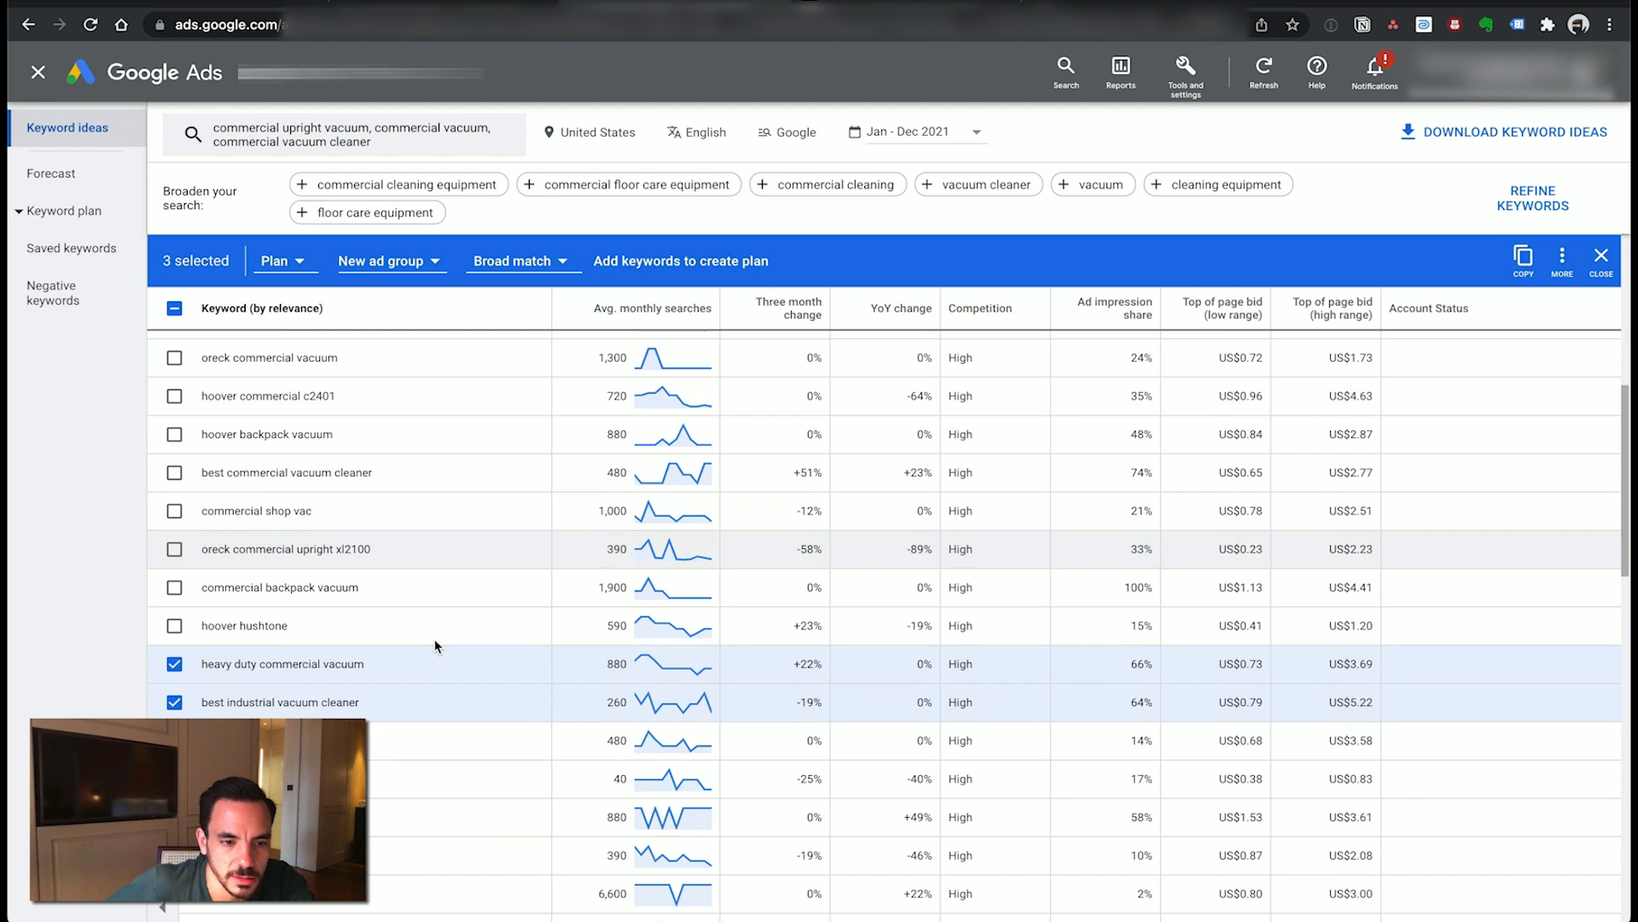
pyautogui.scroll(-4, 435, 644)
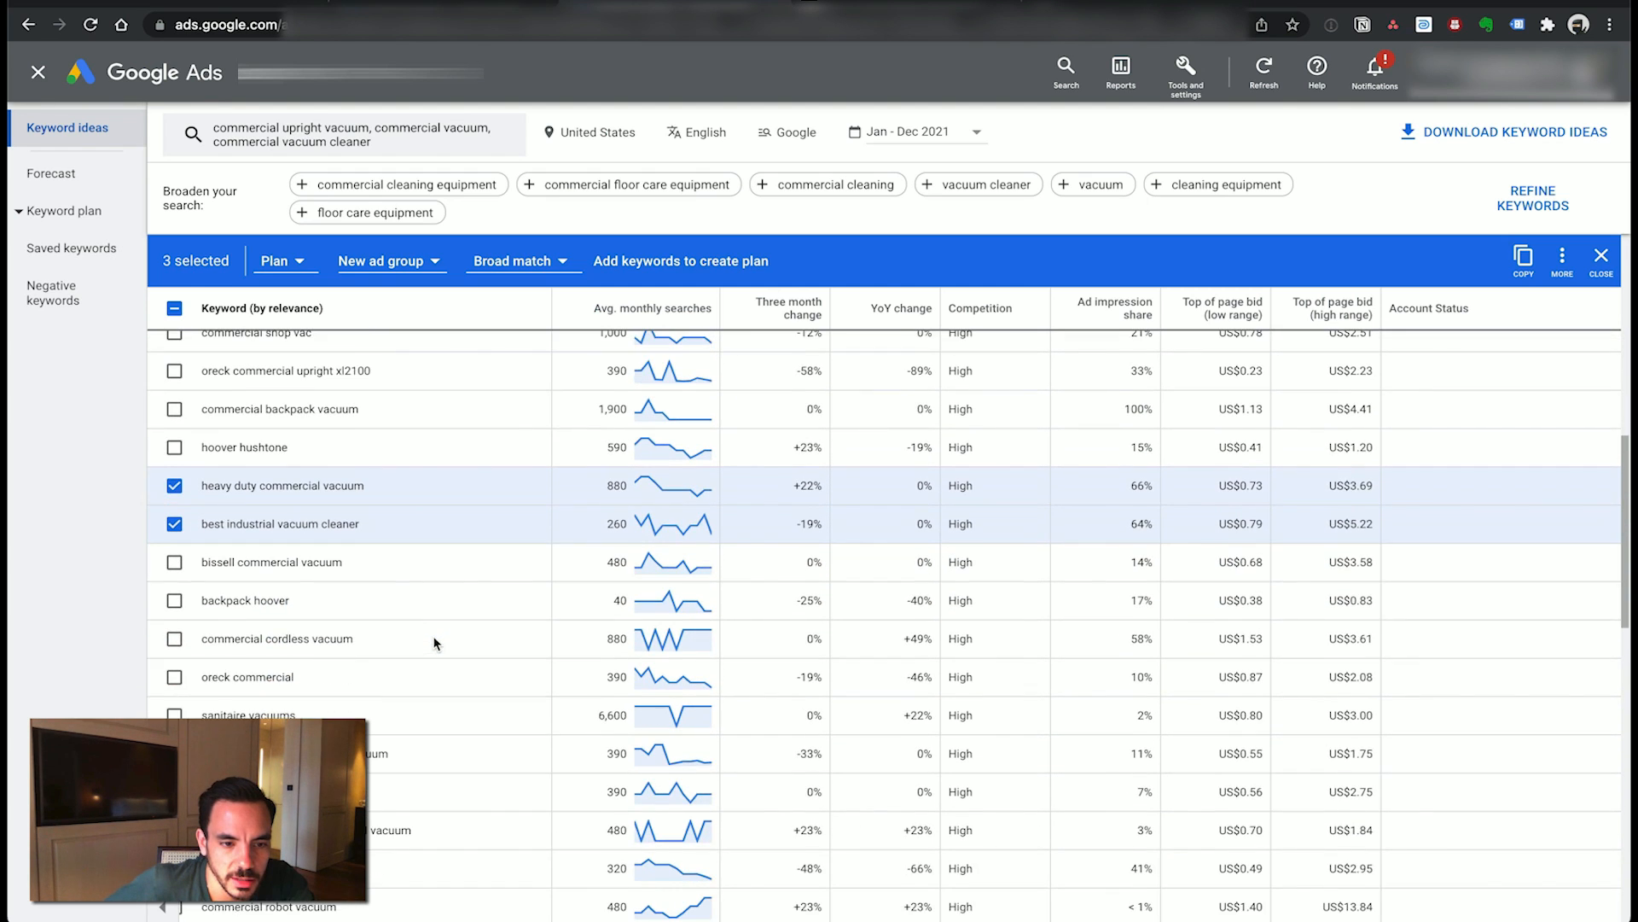
pyautogui.scroll(-4, 435, 642)
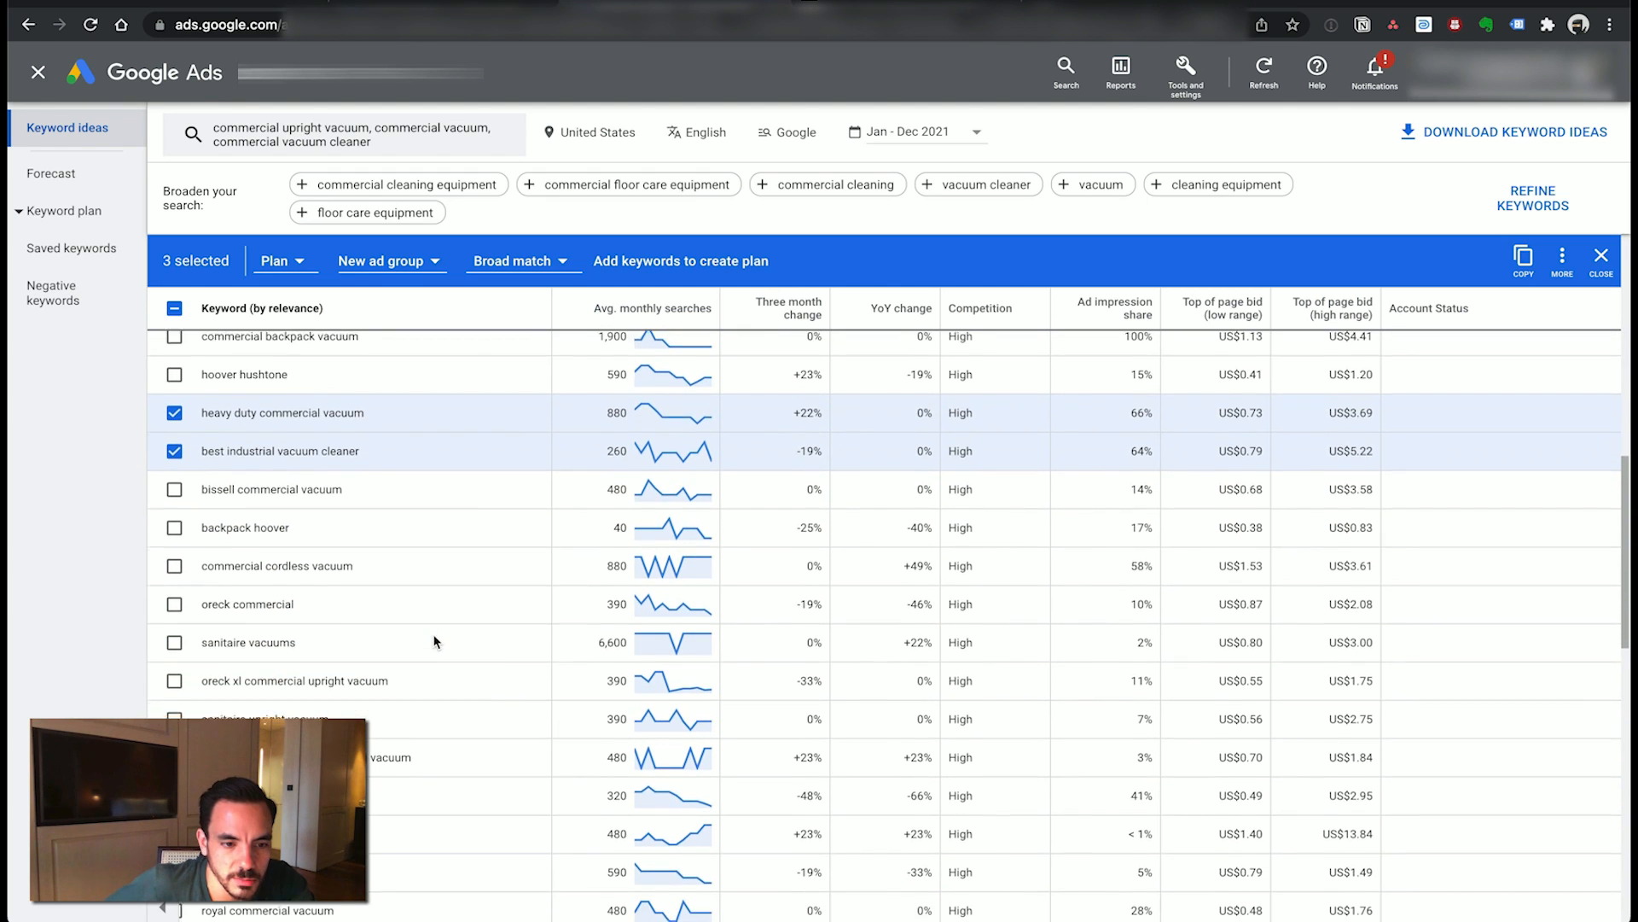
pyautogui.scroll(-2, 433, 640)
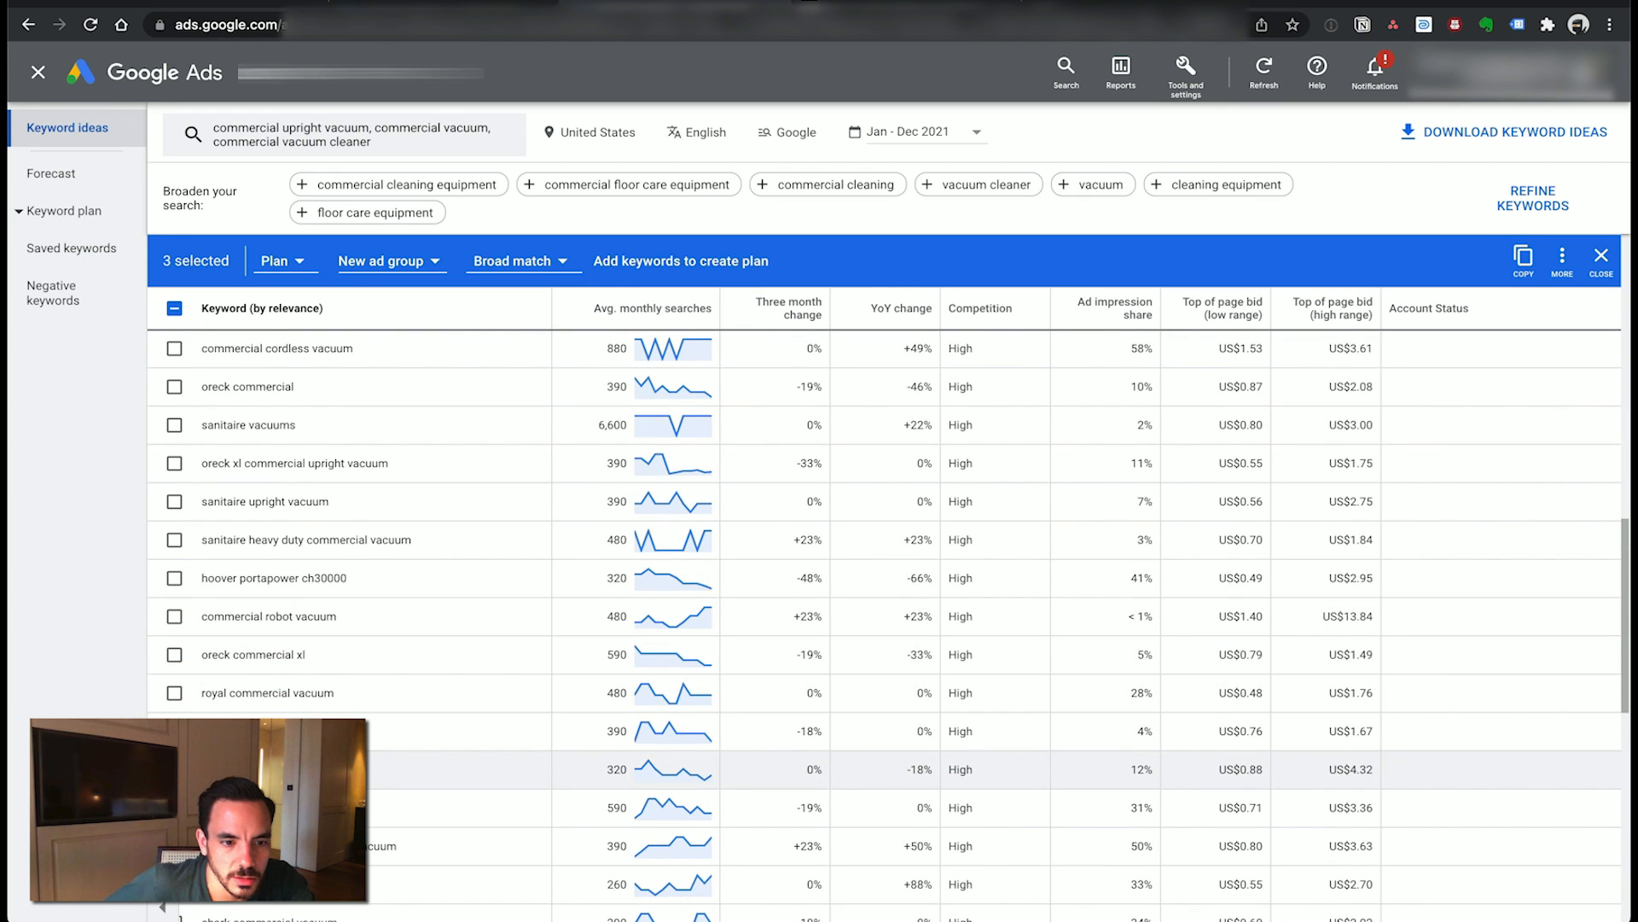
pyautogui.scroll(-1, 341, 742)
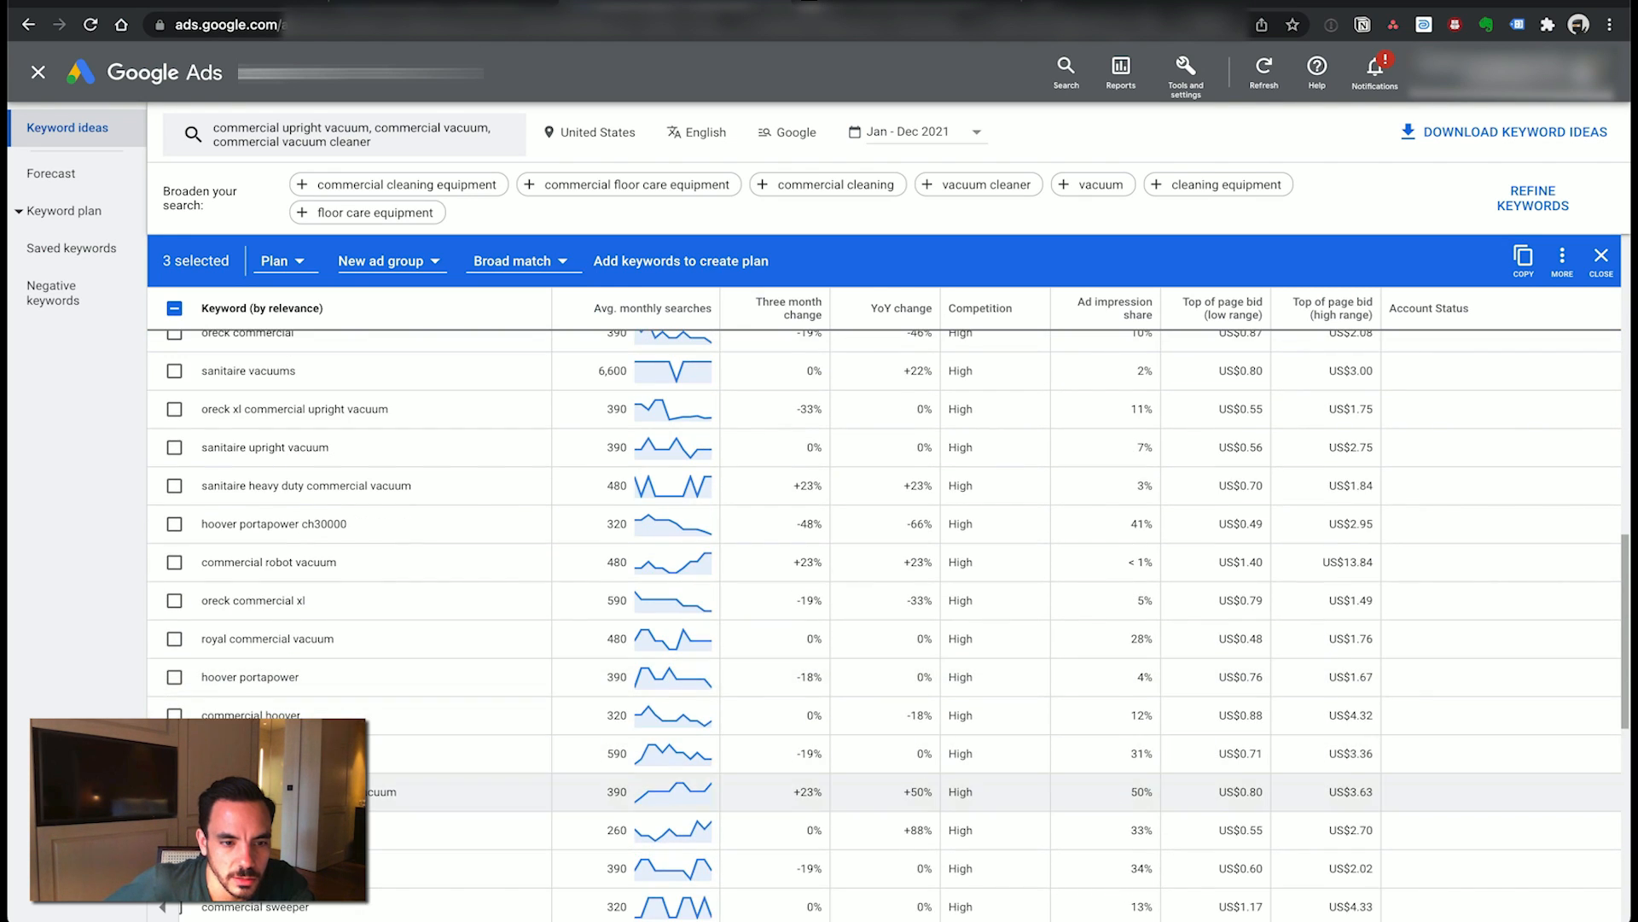
pyautogui.scroll(-5, 440, 700)
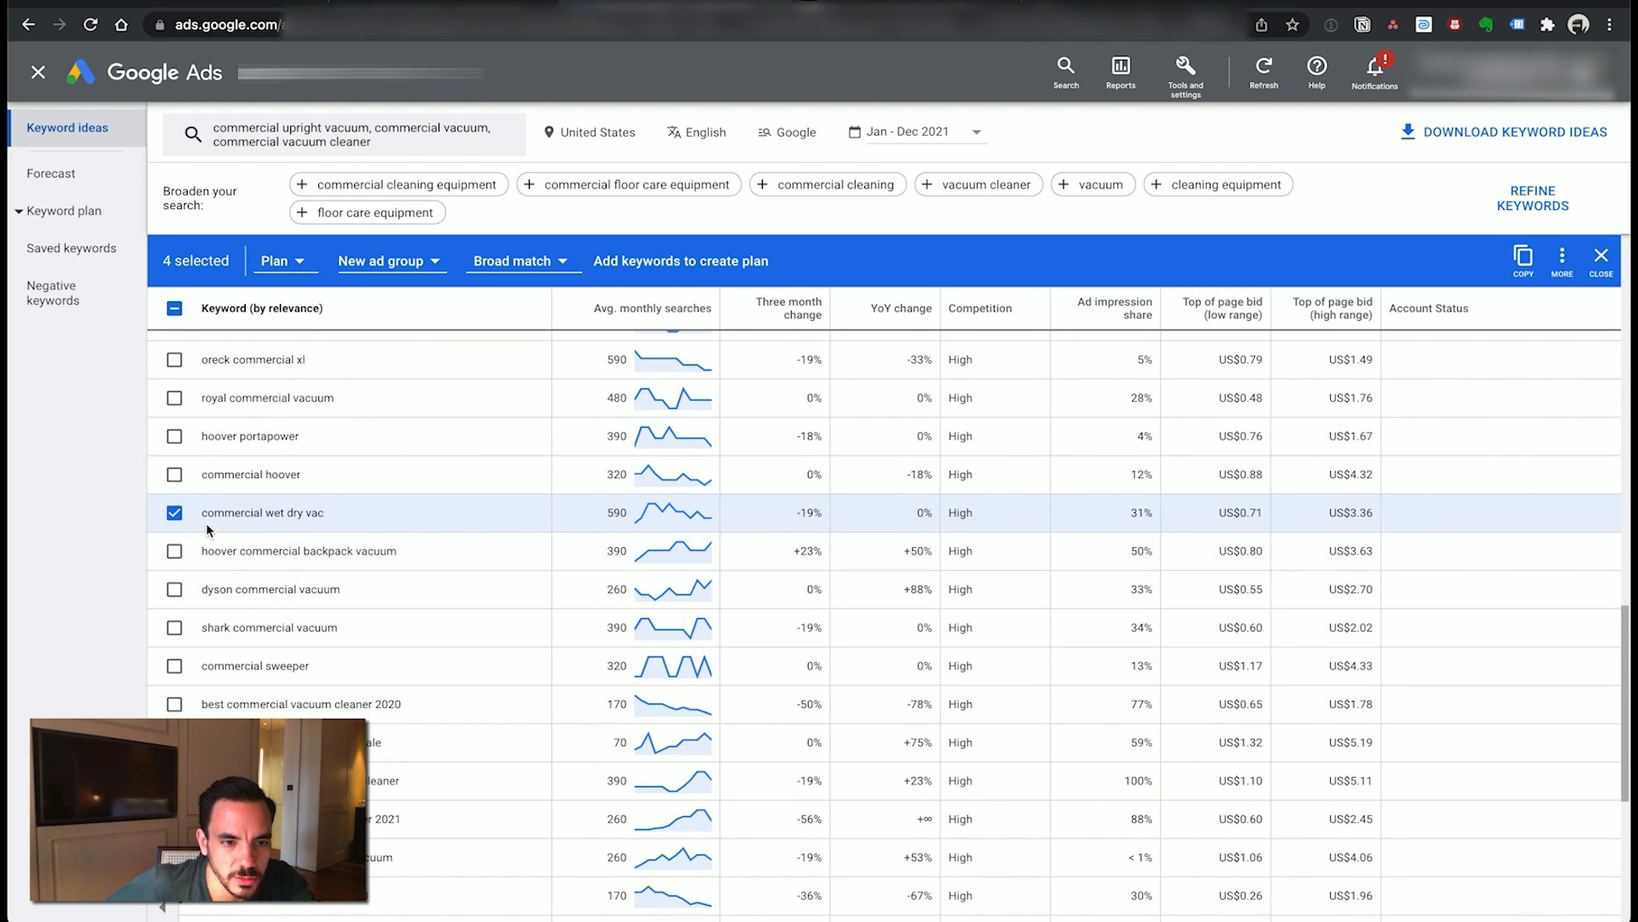
pyautogui.scroll(-1, 327, 623)
pyautogui.scroll(-1, 326, 623)
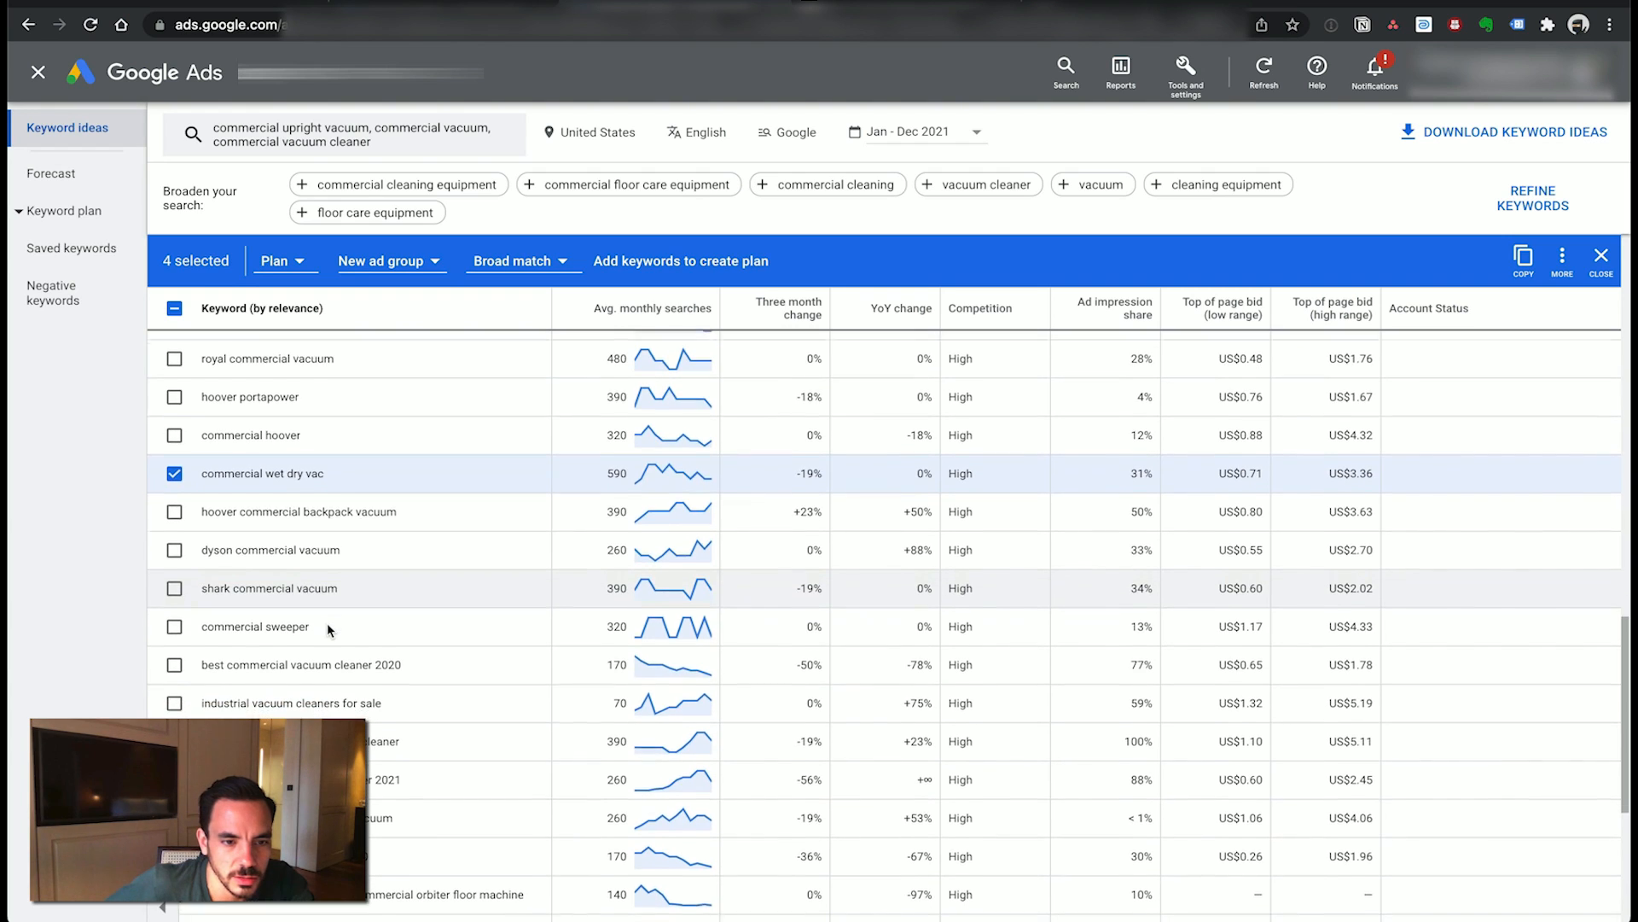
pyautogui.click(175, 655)
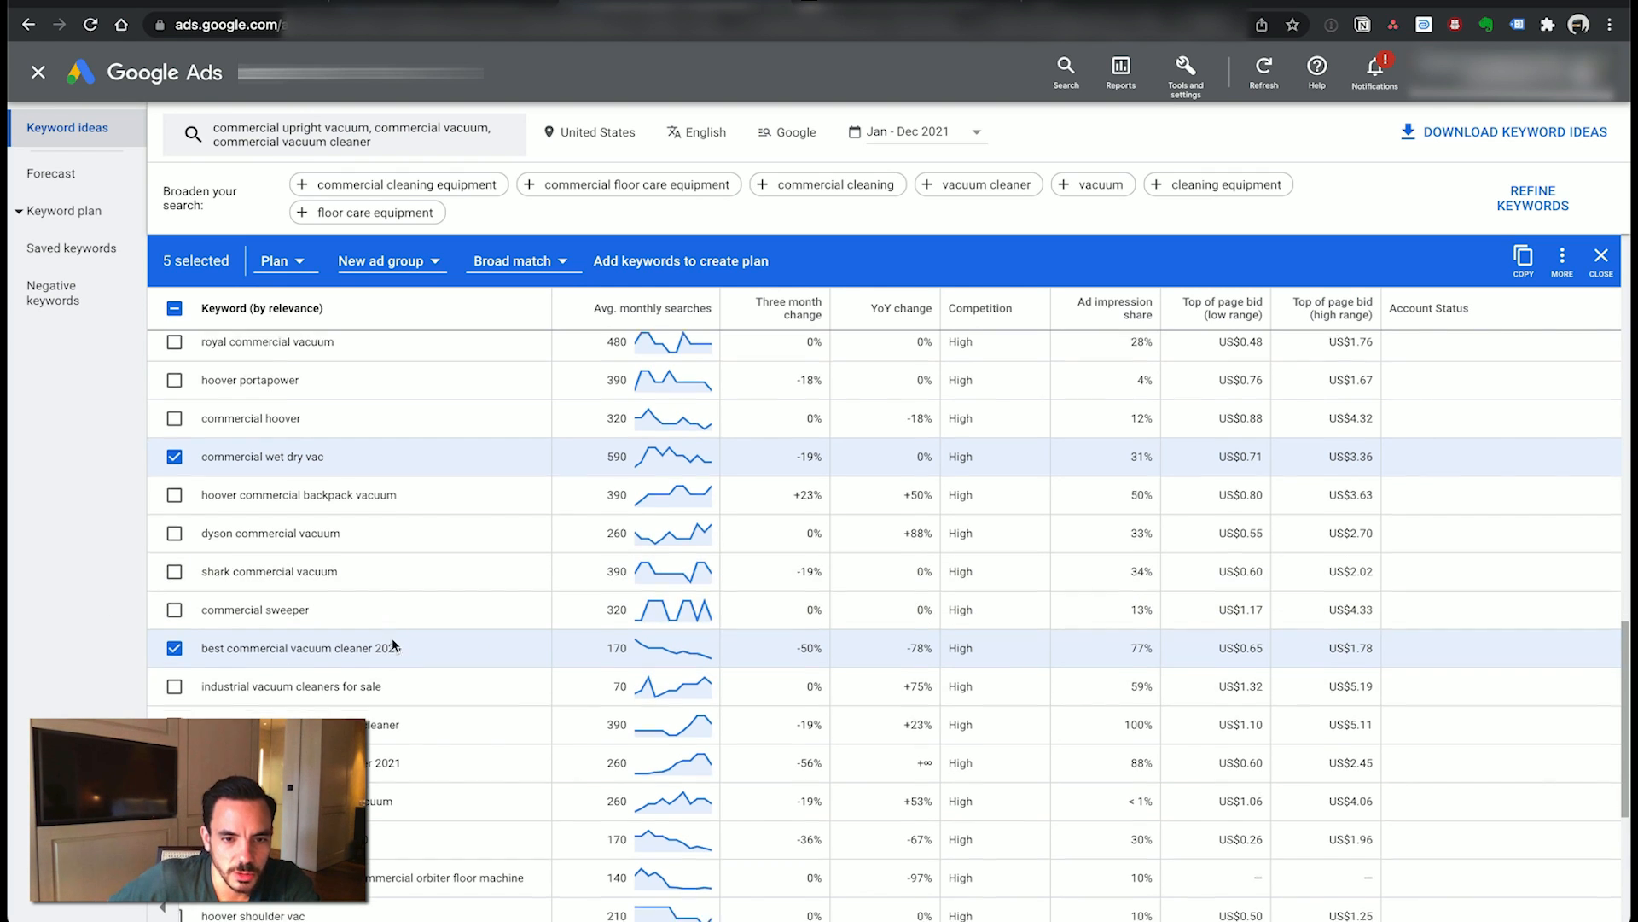
# - Review the metrics of the provided keywords, focusing on the average monthly searches of commercial upright vacuum, and check the search volume trend
pyautogui.scroll(-4, 391, 638)
pyautogui.scroll(6, 503, 787)
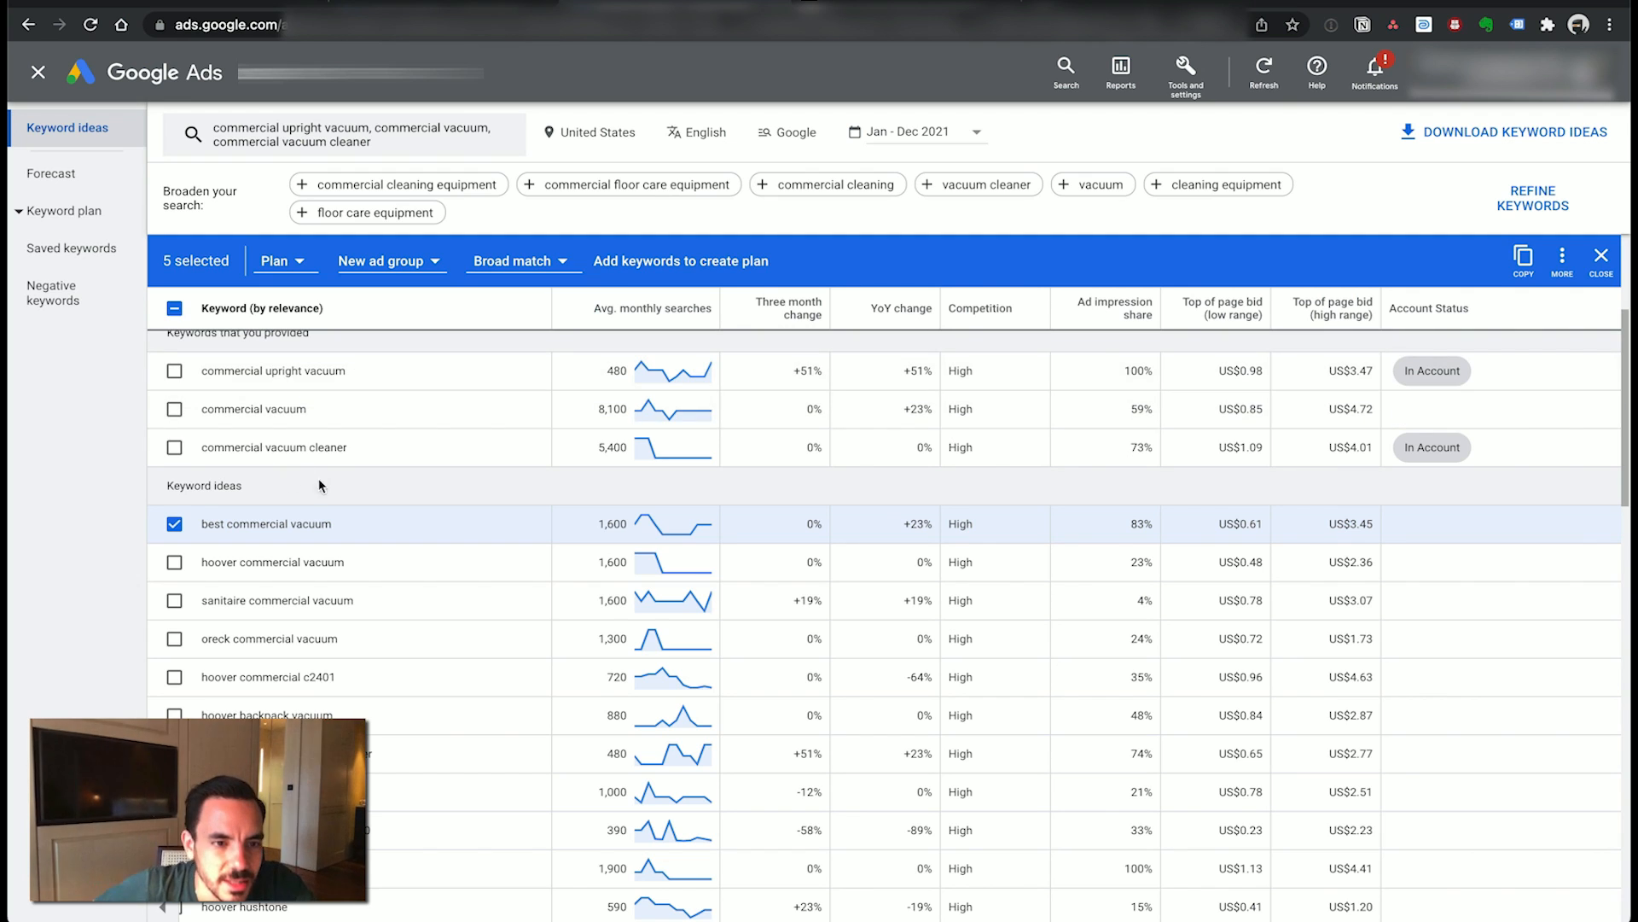
pyautogui.scroll(1, 393, 433)
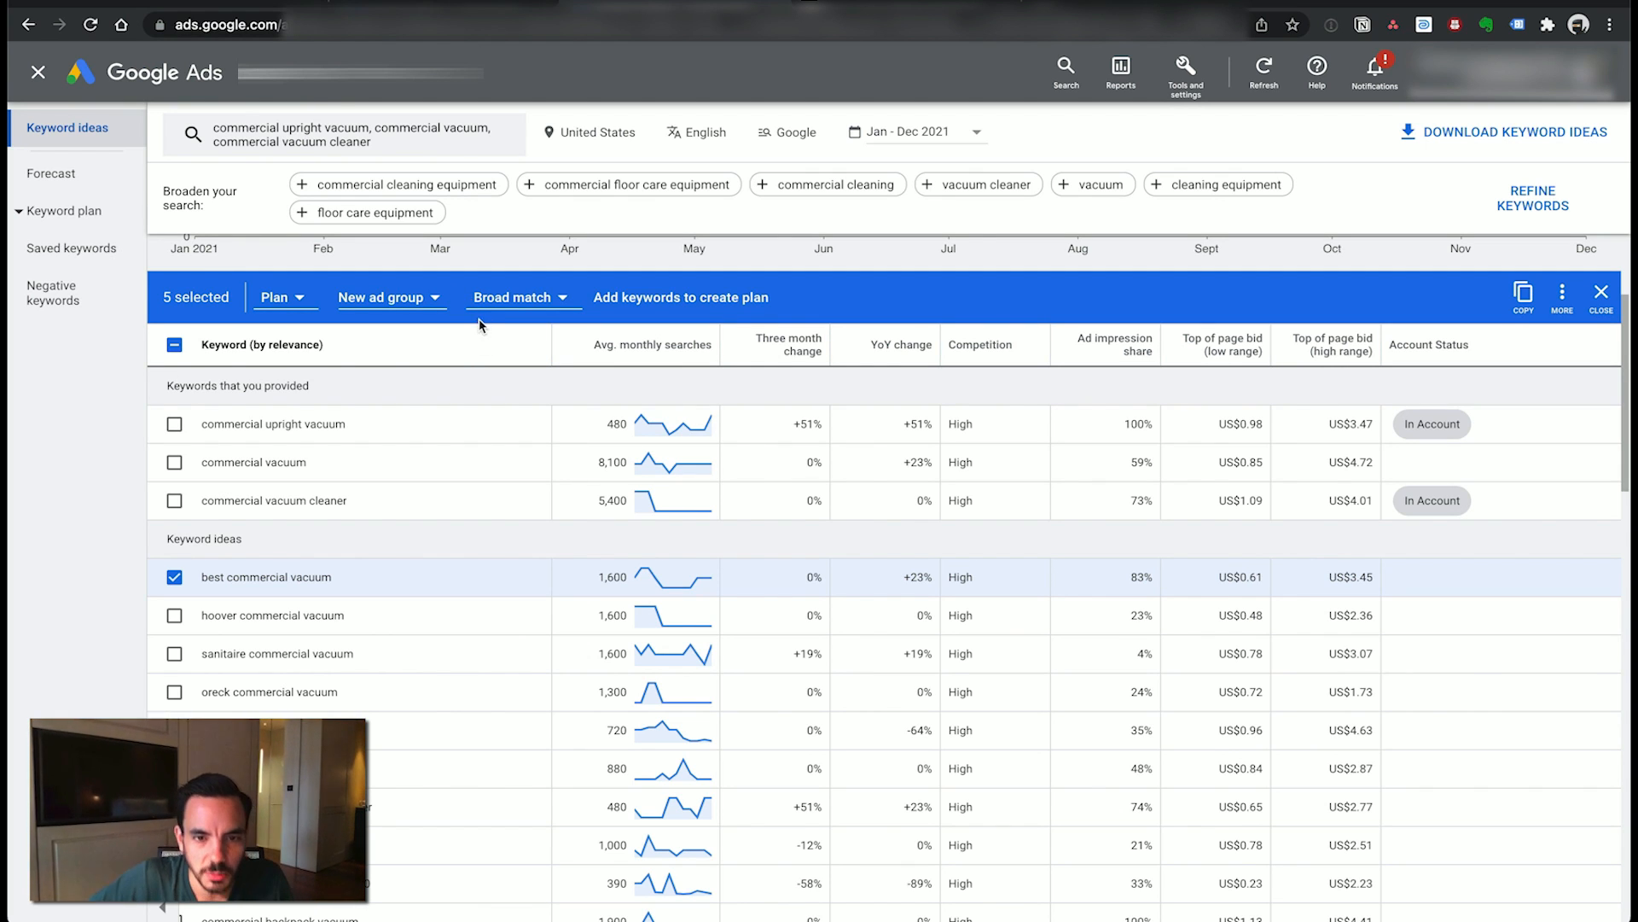
pyautogui.moveTo(768, 421); pyautogui.dragTo(1349, 606)
pyautogui.scroll(3, 1057, 453)
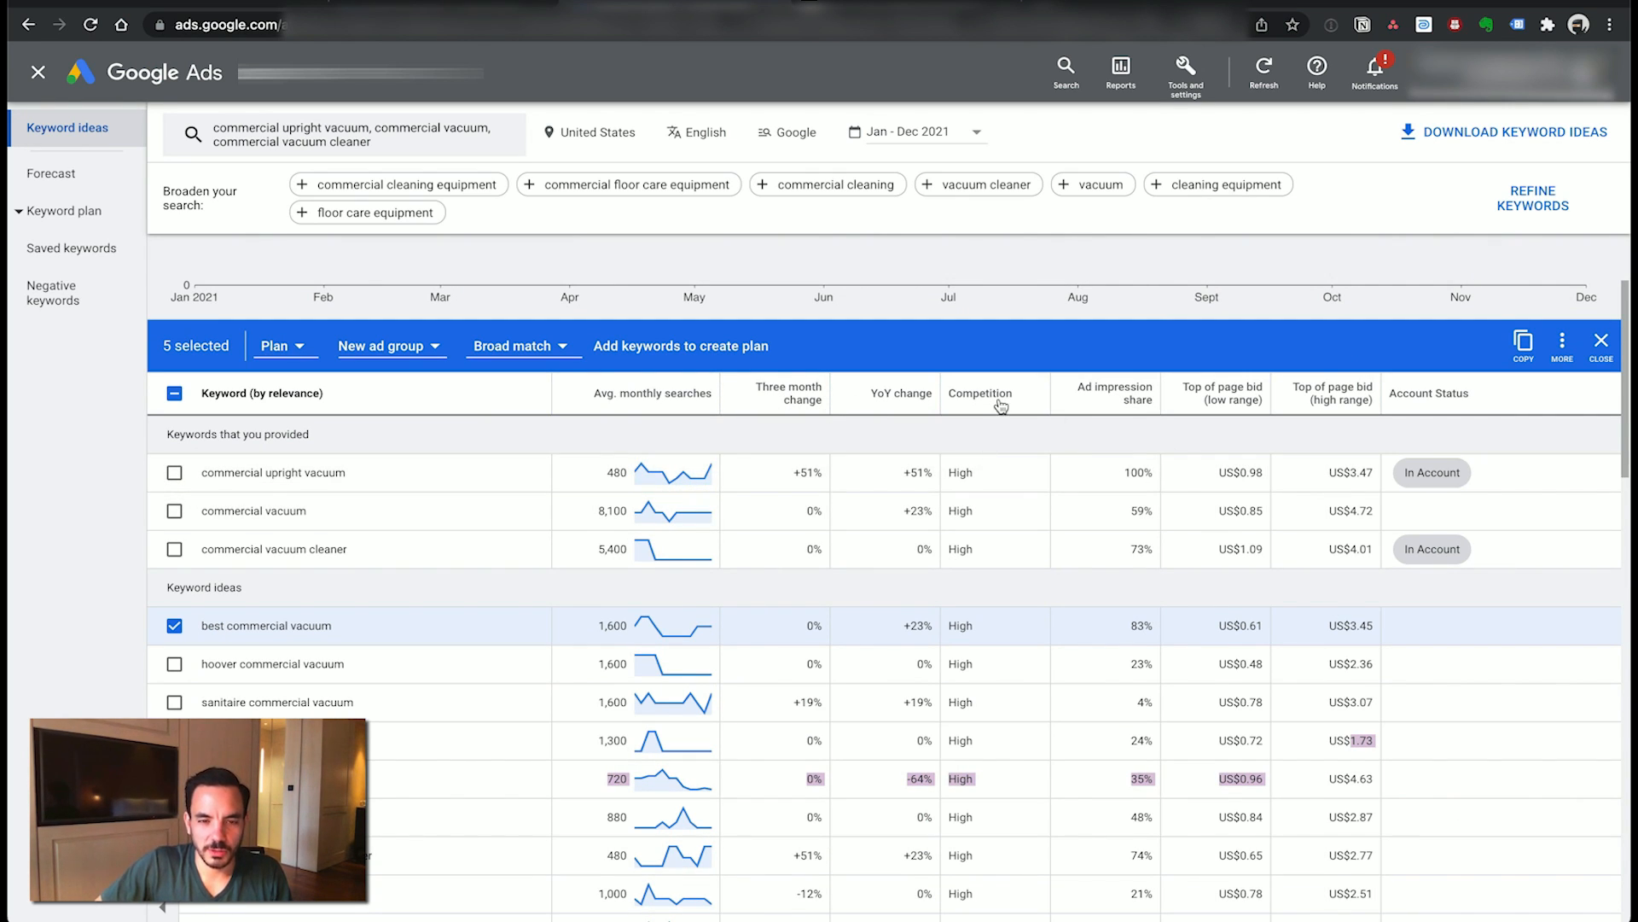
pyautogui.moveTo(745, 396)
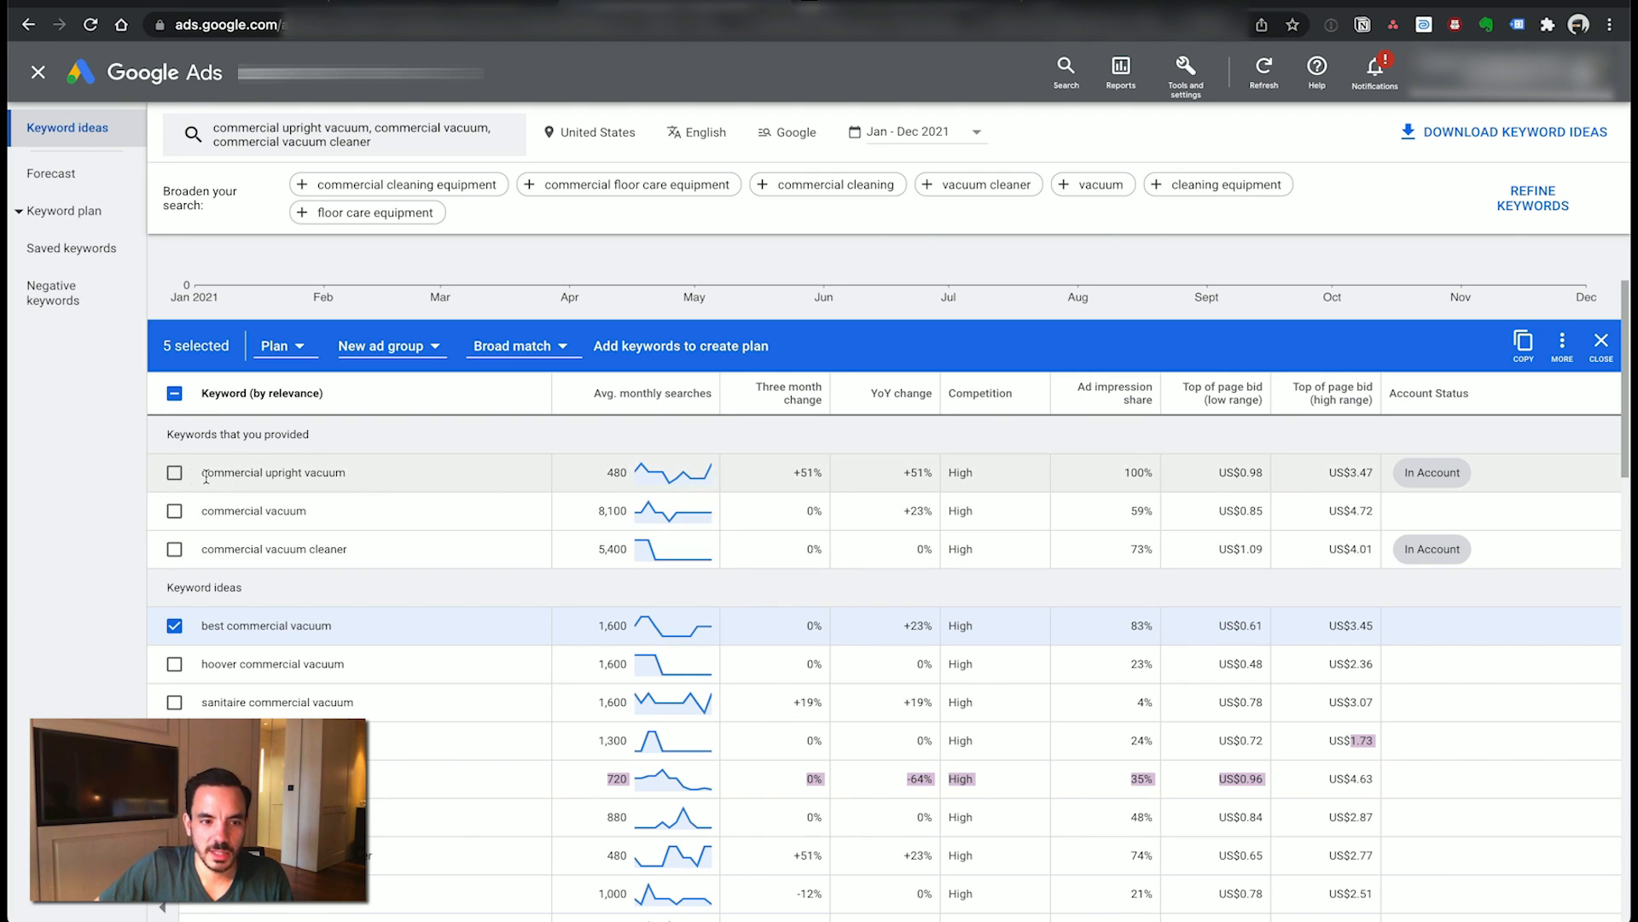
pyautogui.moveTo(199, 473); pyautogui.dragTo(371, 474)
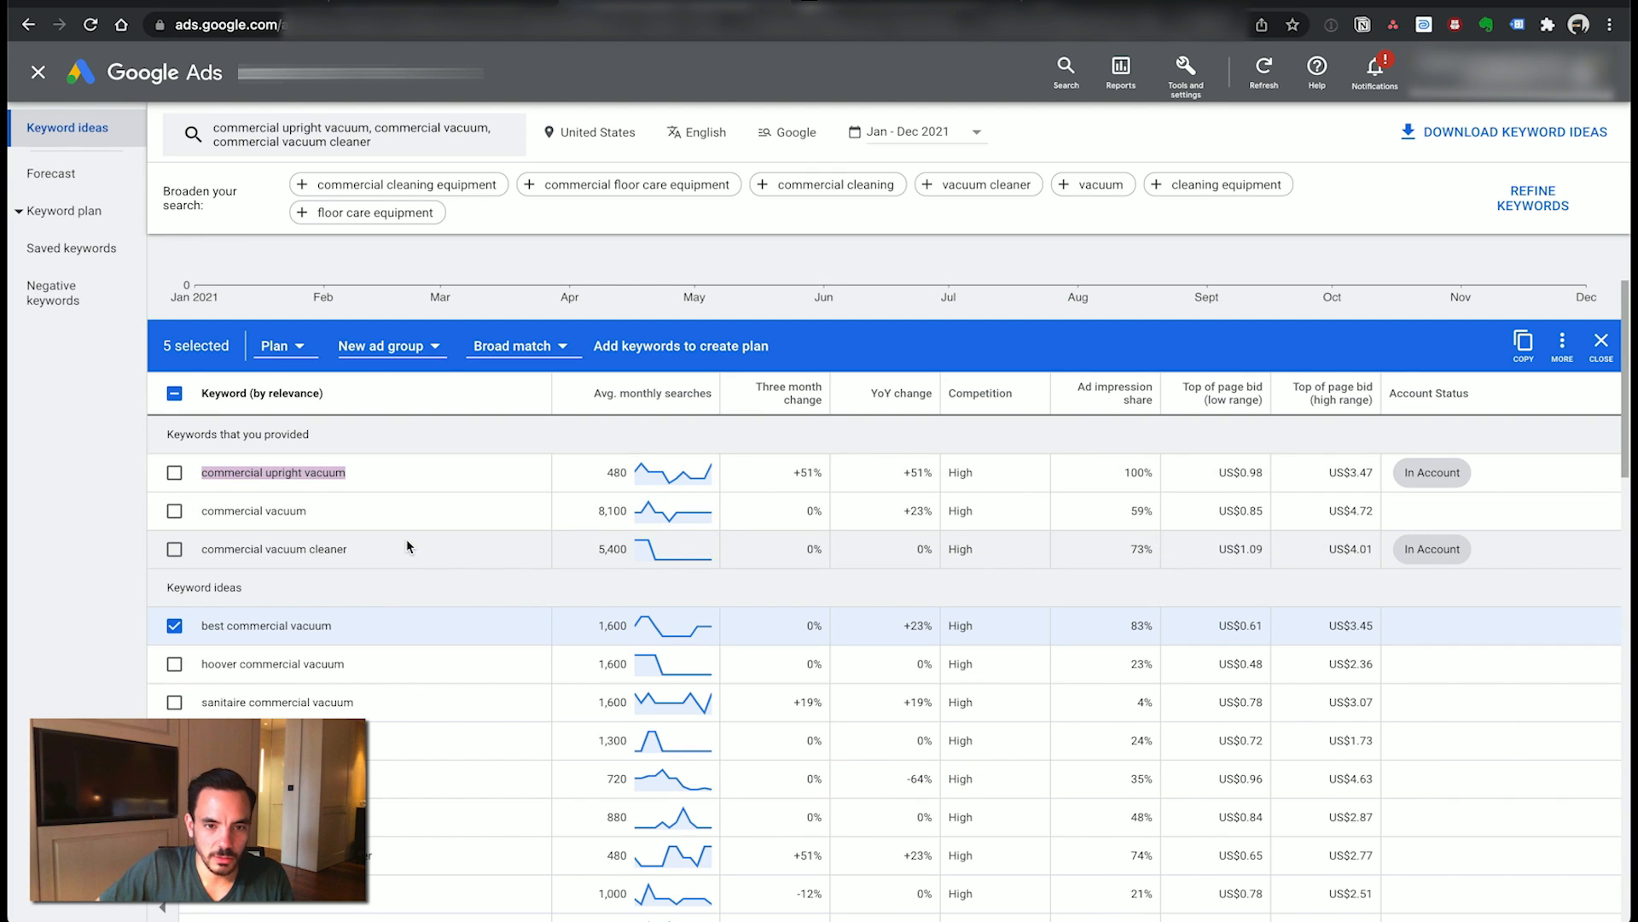
pyautogui.moveTo(603, 472); pyautogui.dragTo(629, 472)
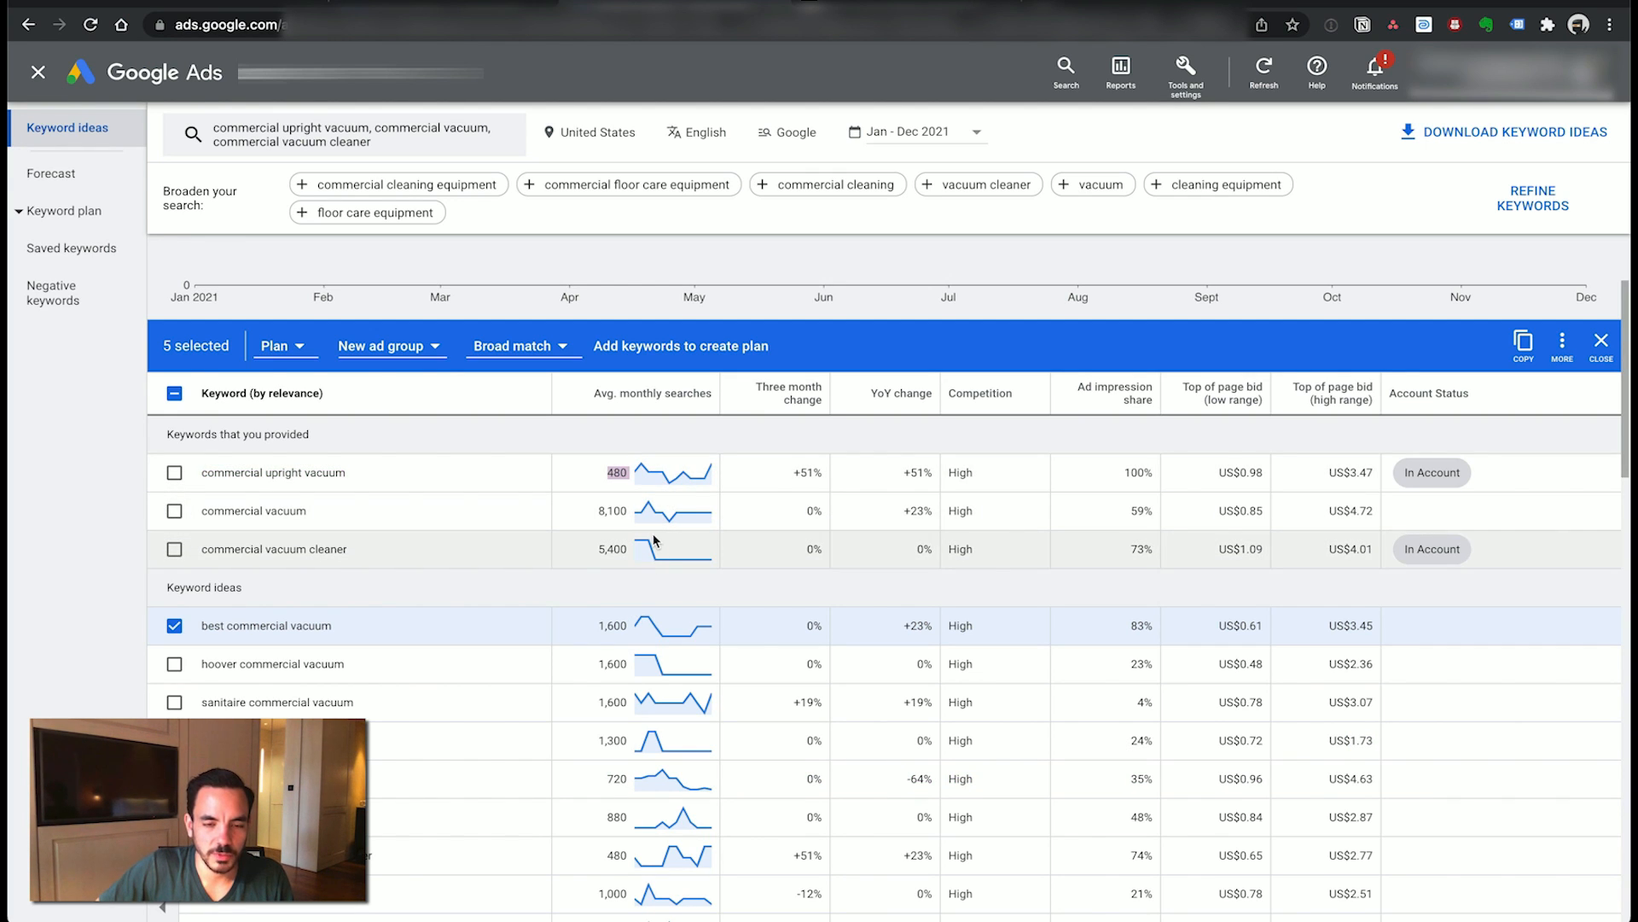
pyautogui.scroll(1, 656, 540)
pyautogui.moveTo(713, 289)
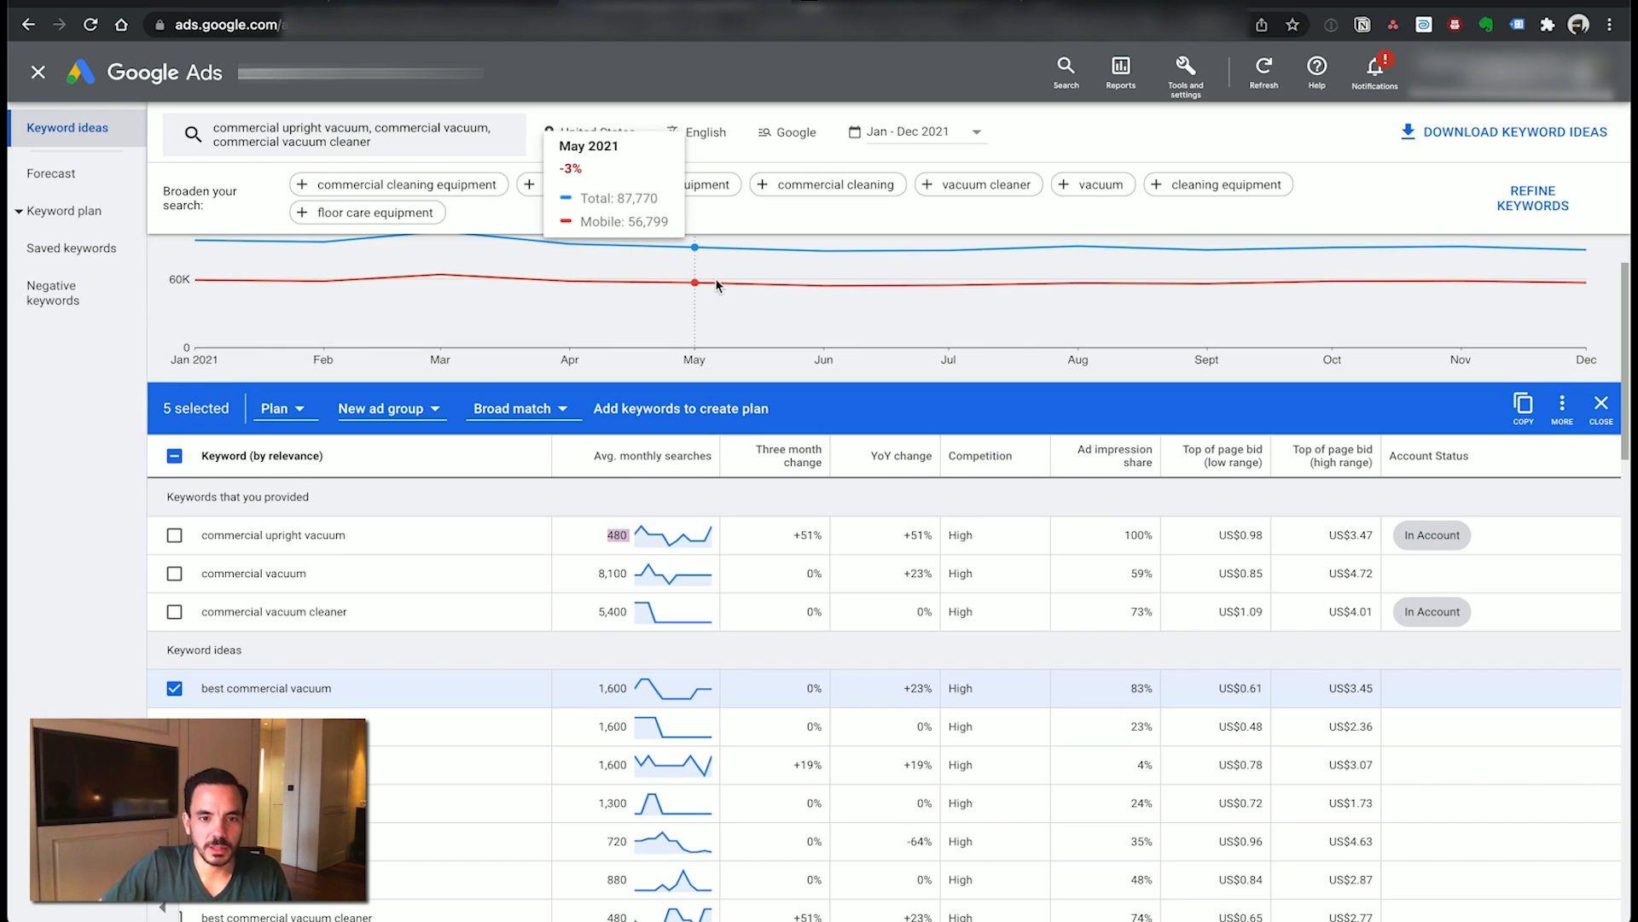
# - Switch to the Dynalist notes and expand Seeds, Ideas and New under Titles to review the keywords and the rewritten product title
pyautogui.press('super+Tab')
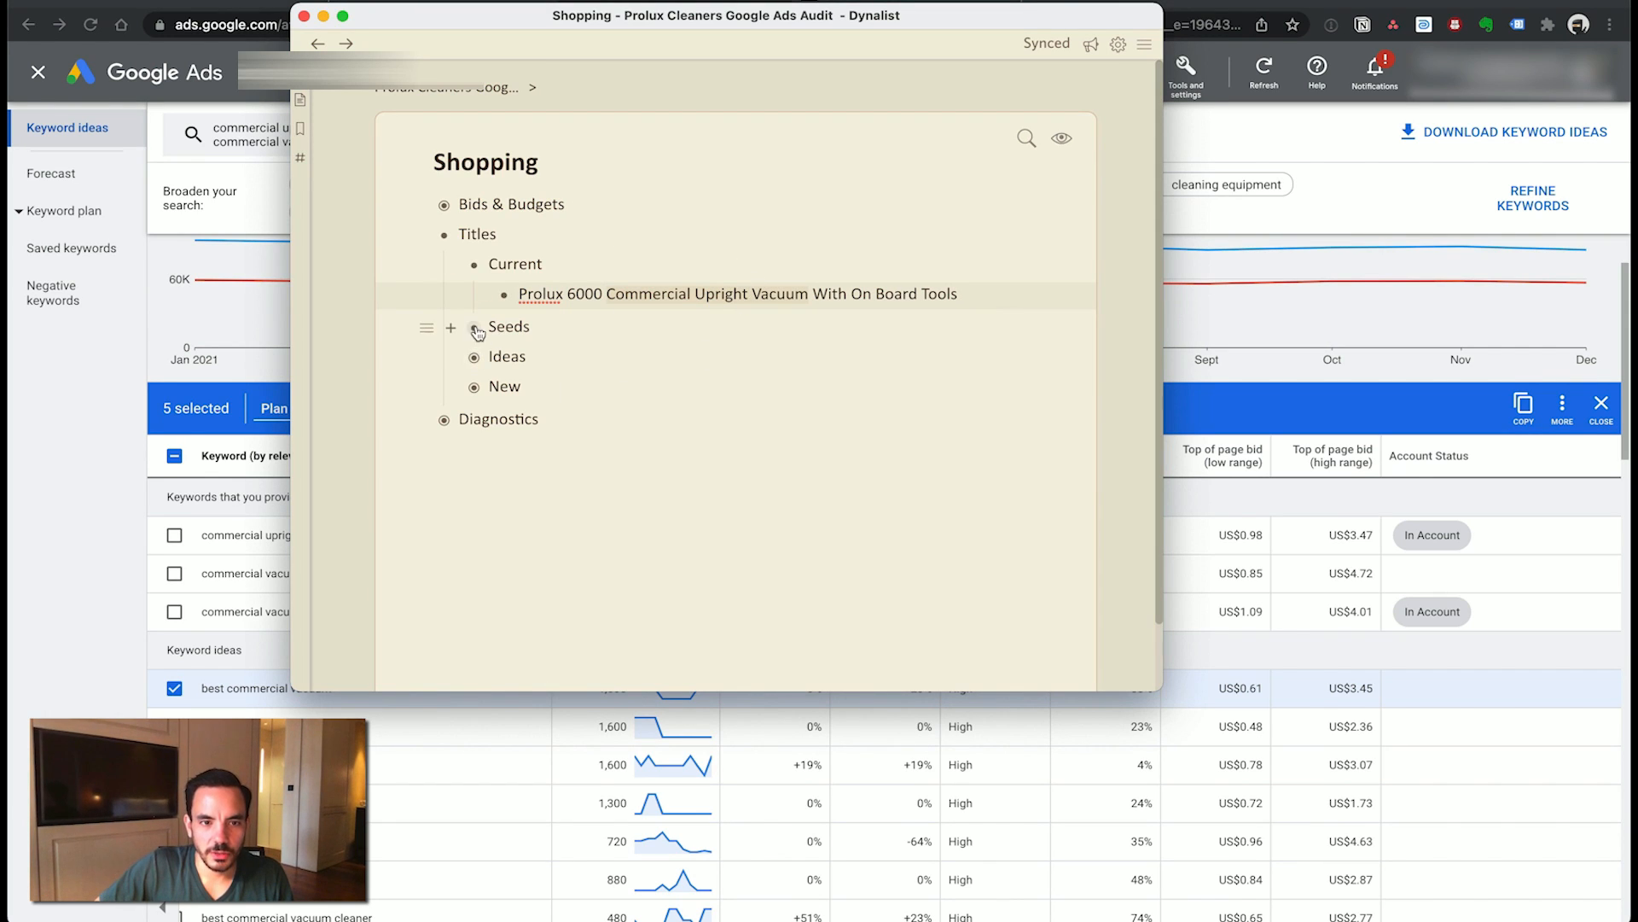
pyautogui.click(453, 328)
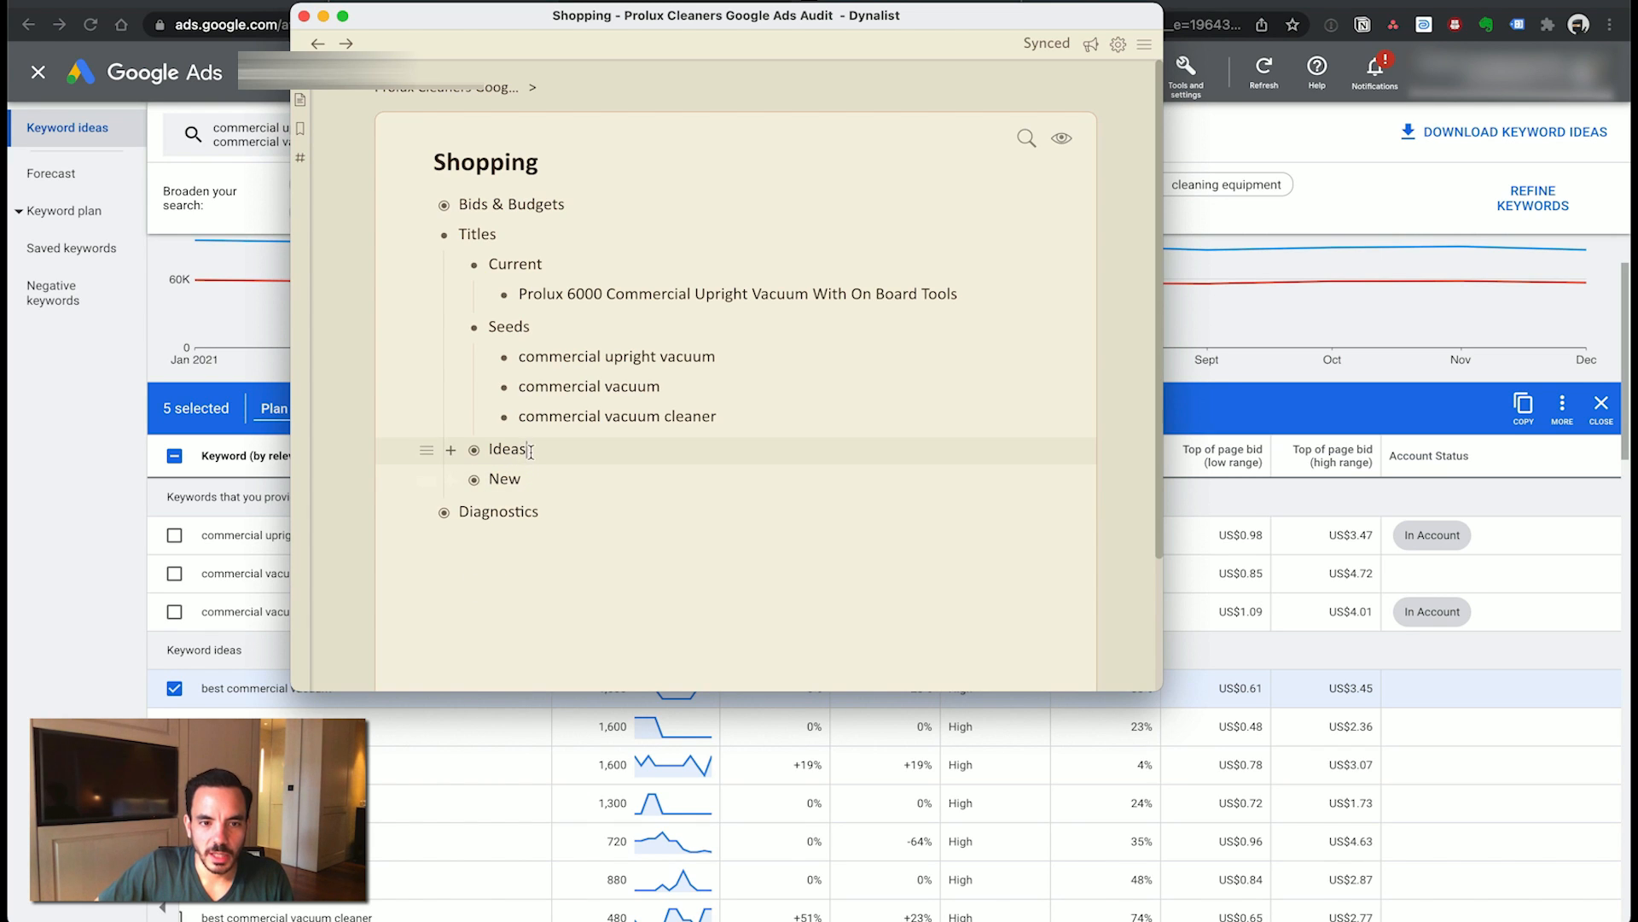
pyautogui.click(454, 450)
pyautogui.scroll(-3, 699, 495)
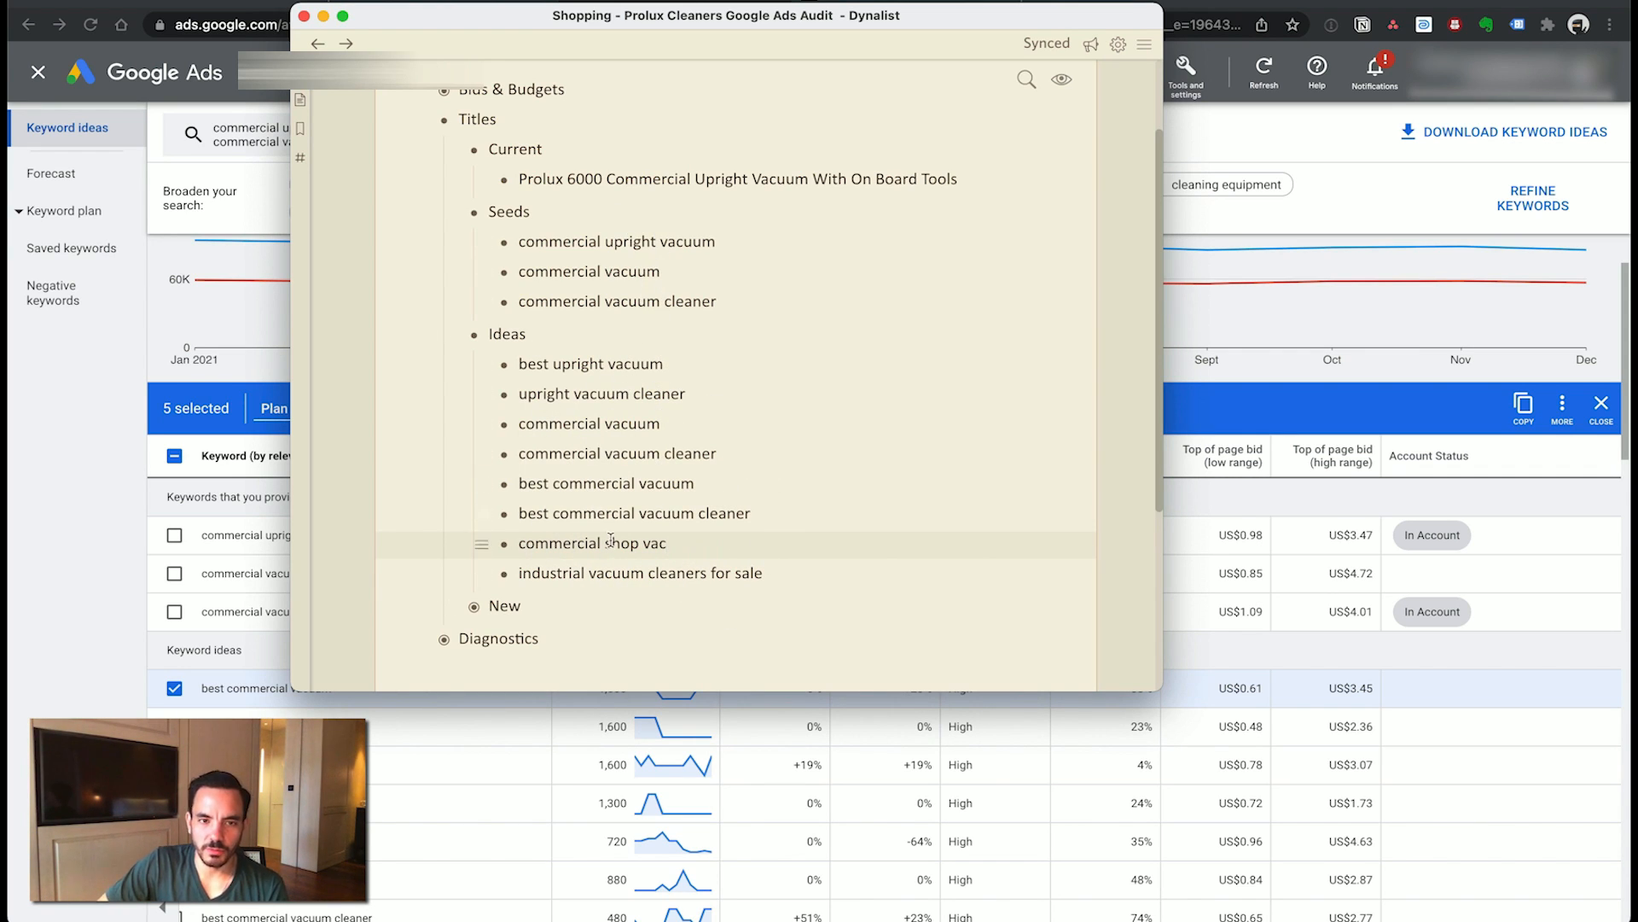
pyautogui.scroll(-2, 458, 329)
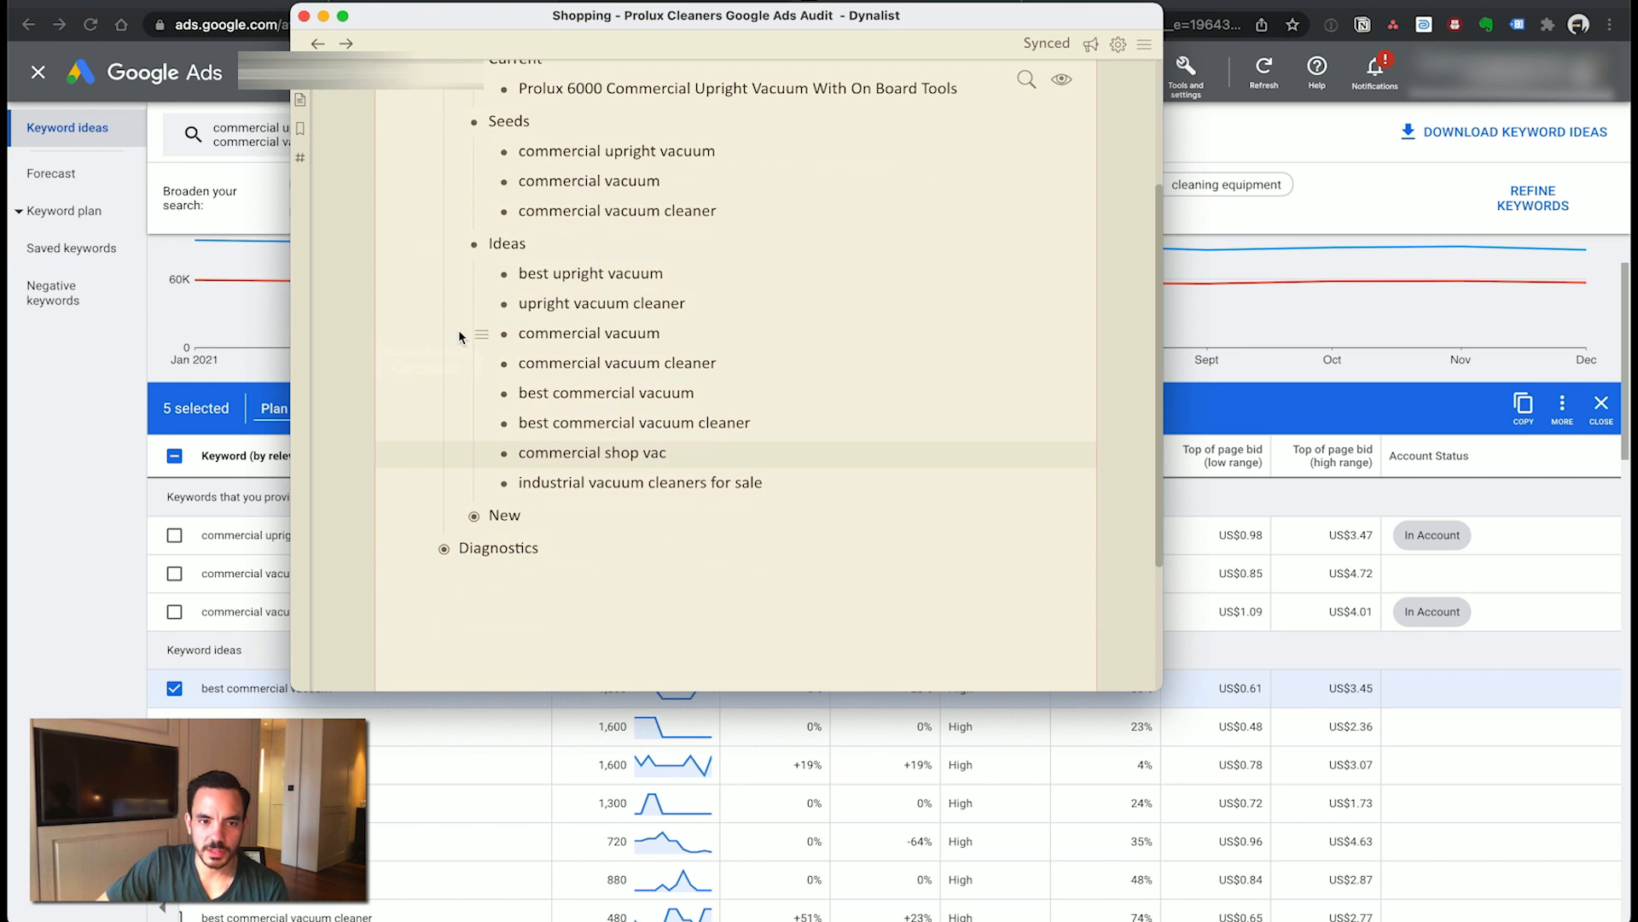
pyautogui.scroll(1, 508, 470)
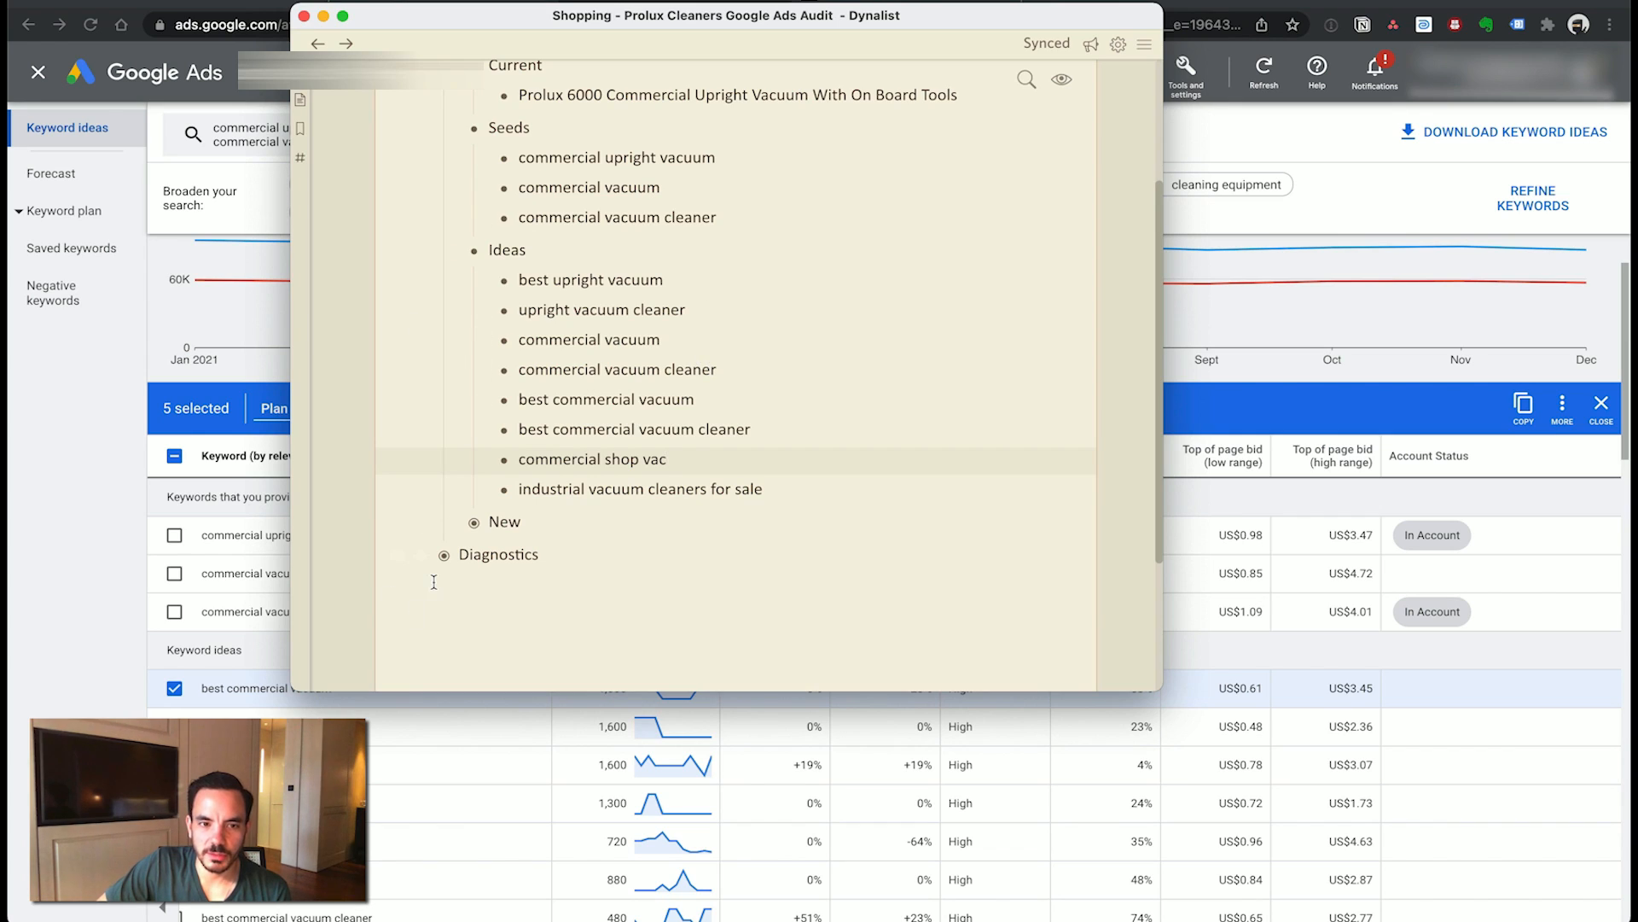
pyautogui.click(451, 522)
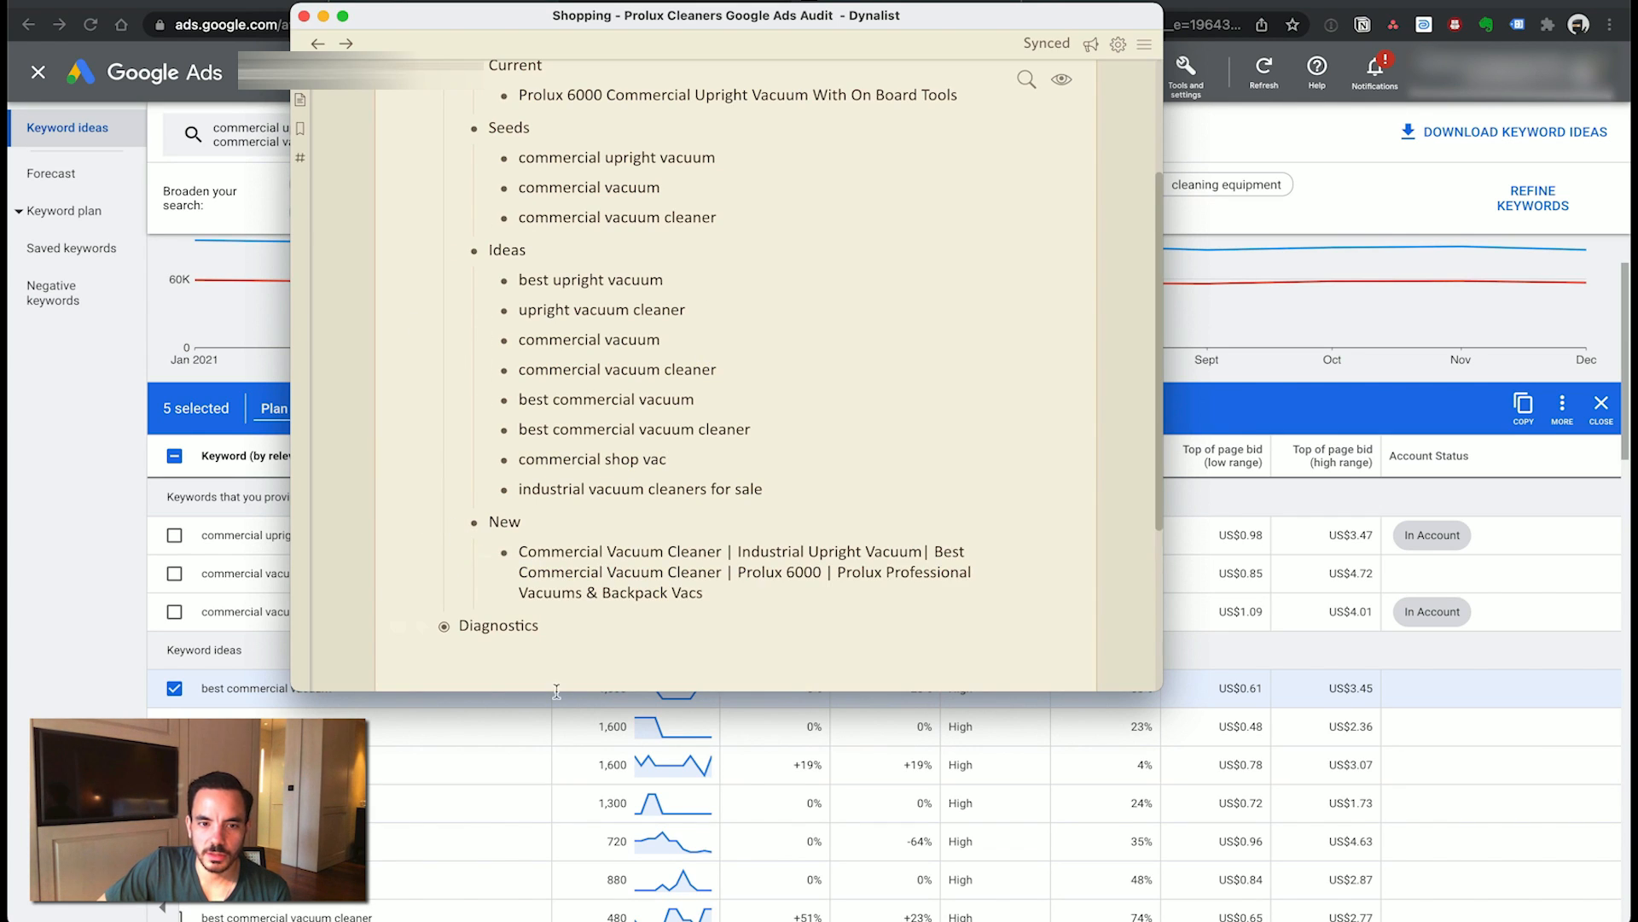
pyautogui.click(786, 597)
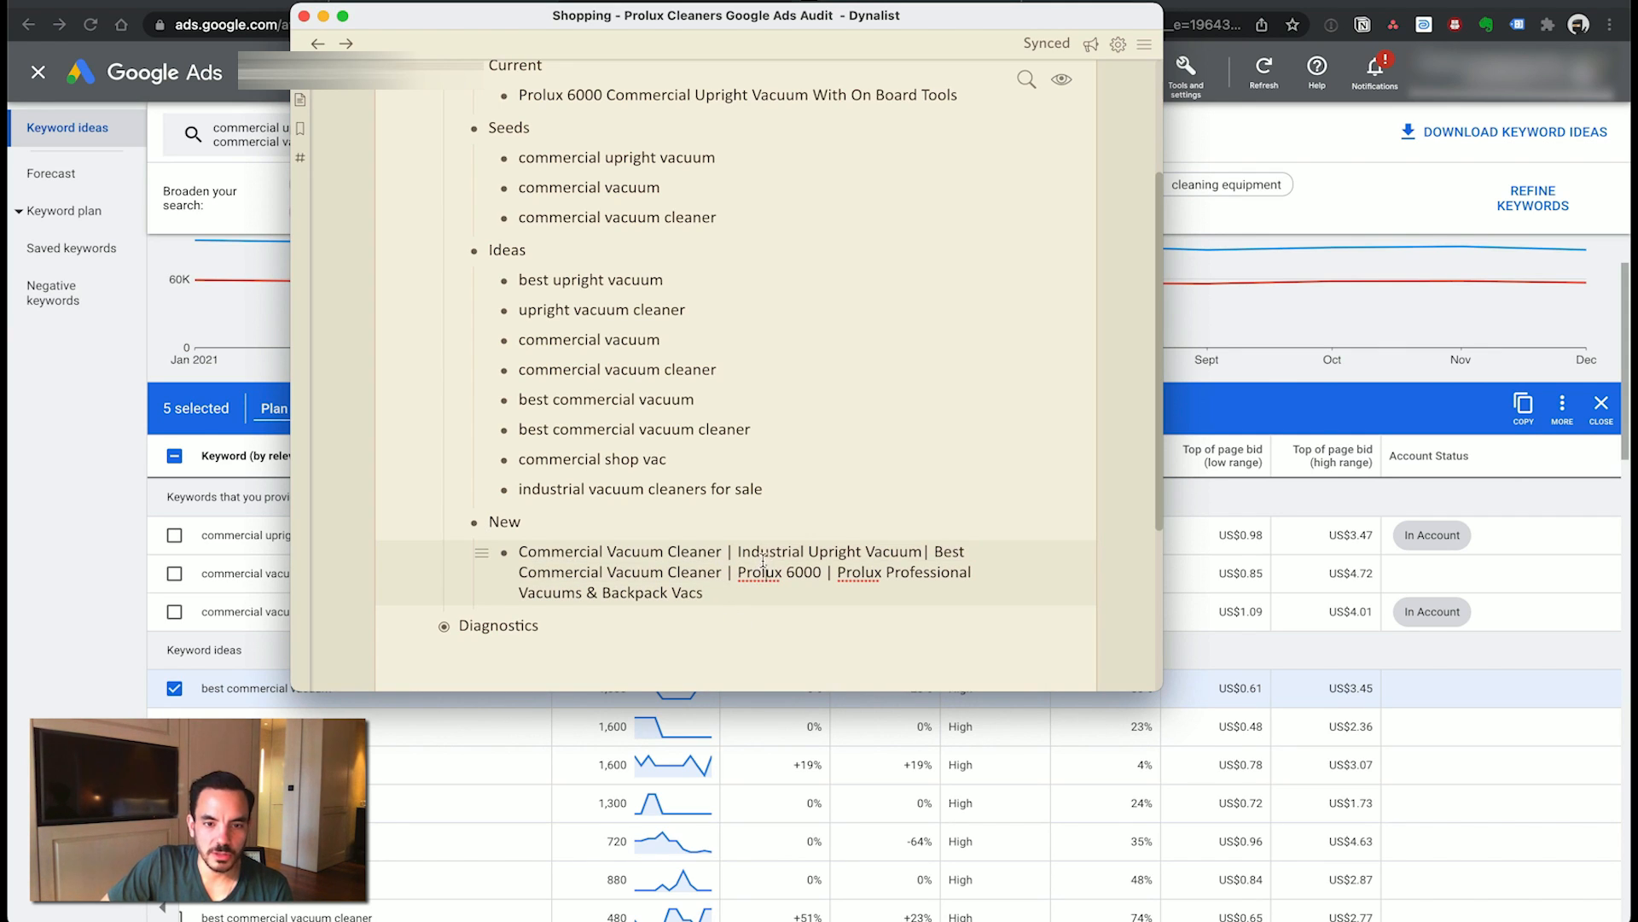
# - Examine the opening keyword phrases of the new product title, from Commercial Vacuum Cleaner through Industrial Upright Vacuum and Best Commercial Vacuum Cleaner
pyautogui.moveTo(738, 551); pyautogui.dragTo(911, 572)
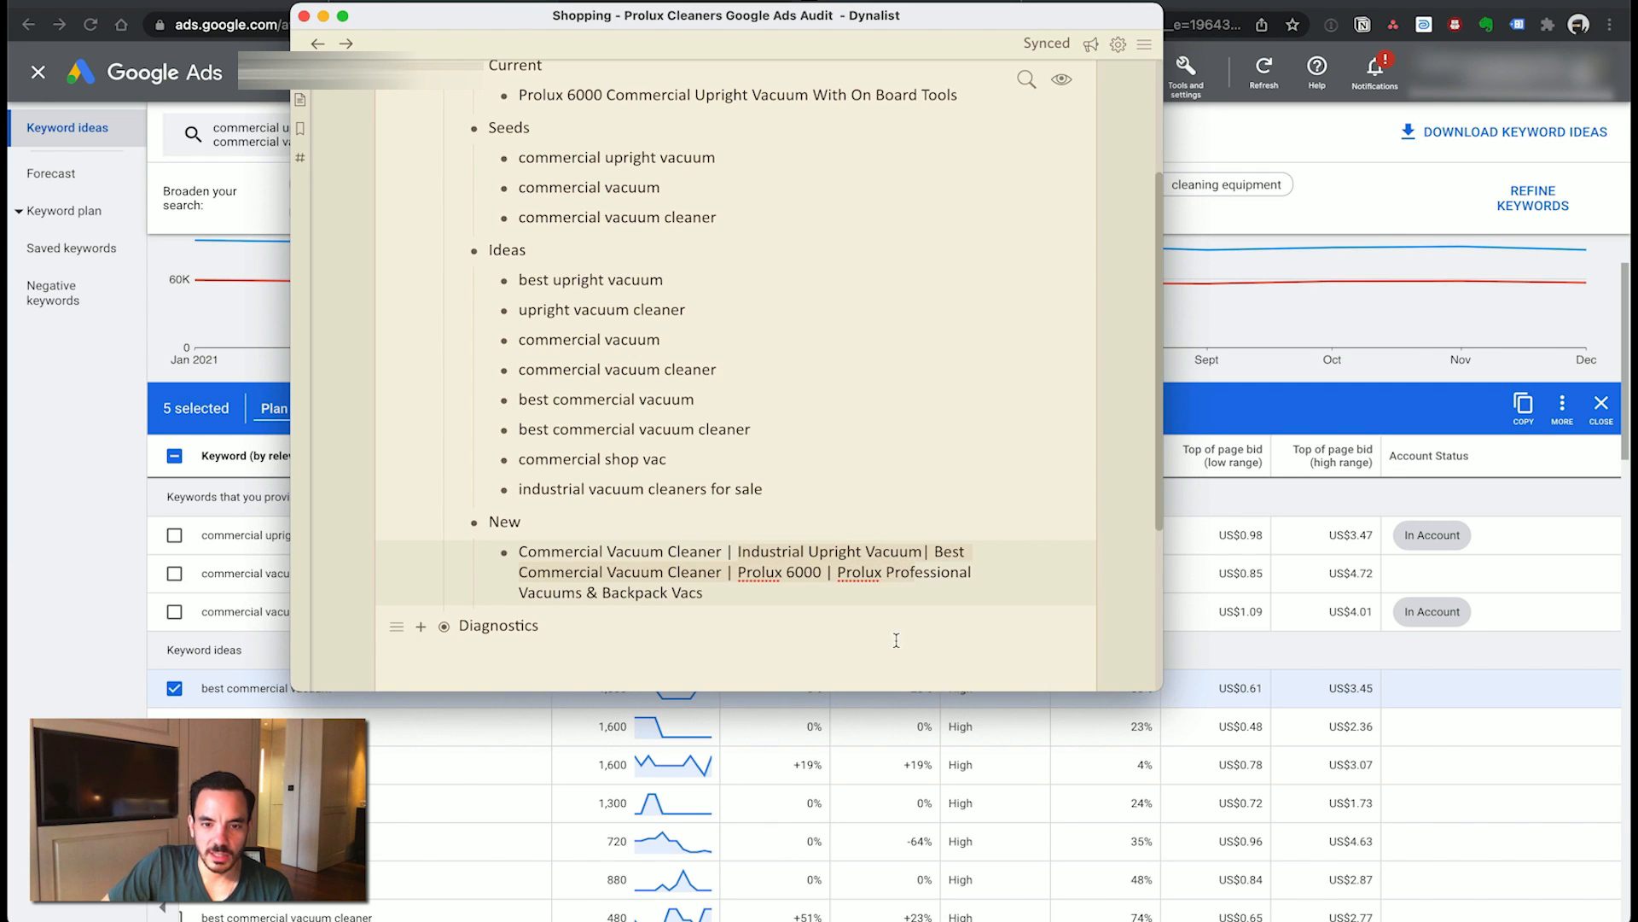
pyautogui.click(920, 595)
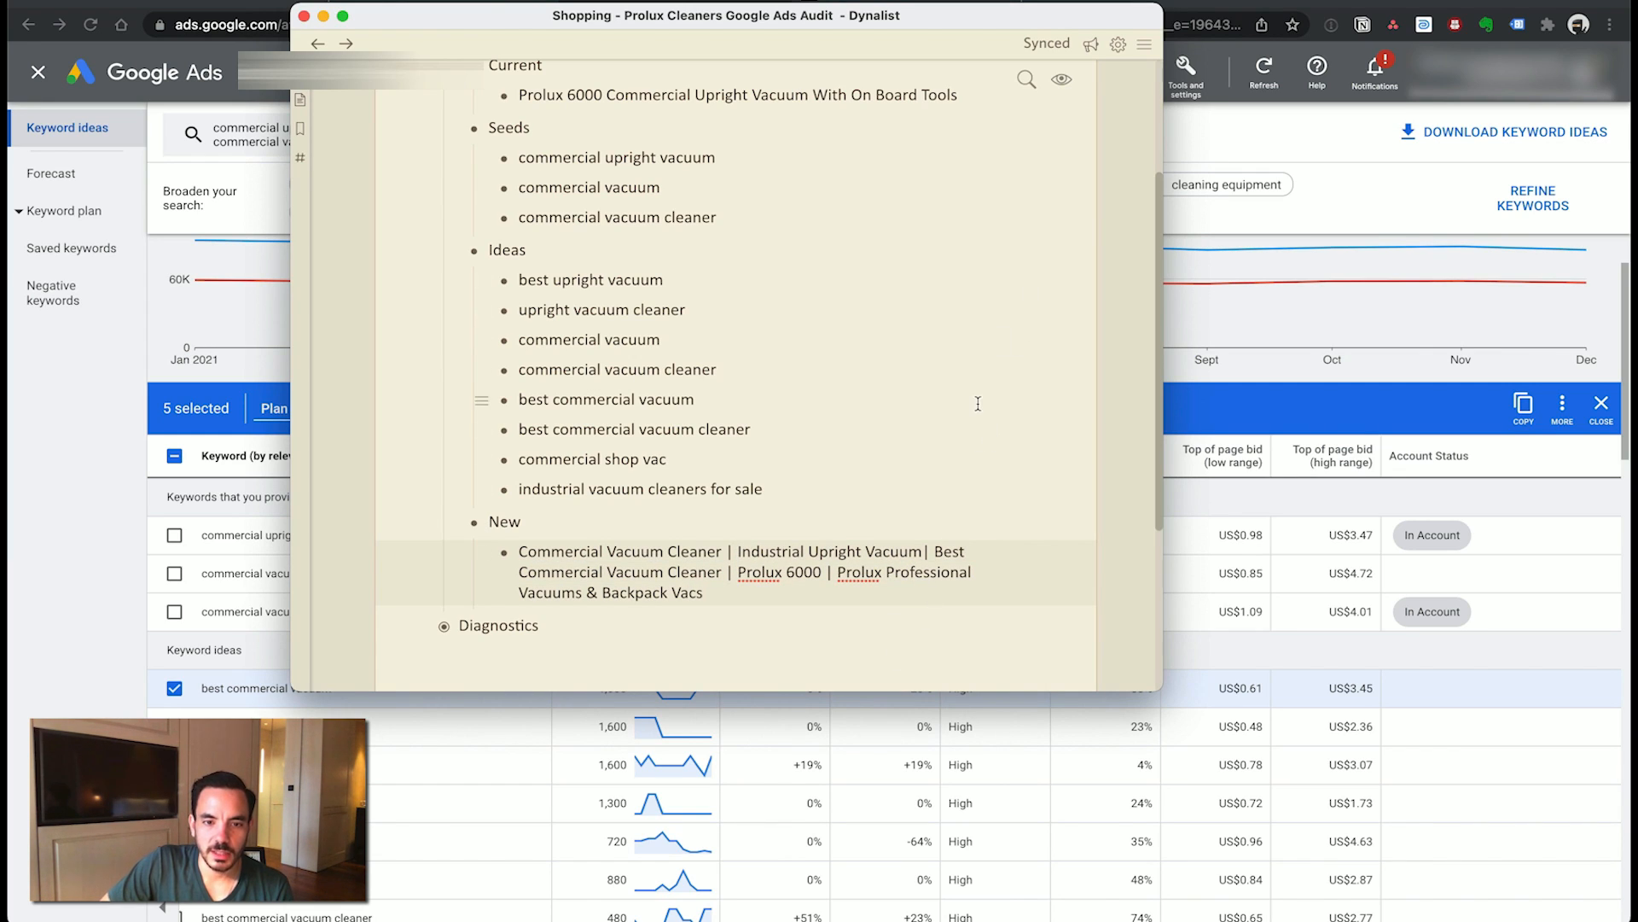
pyautogui.click(745, 551)
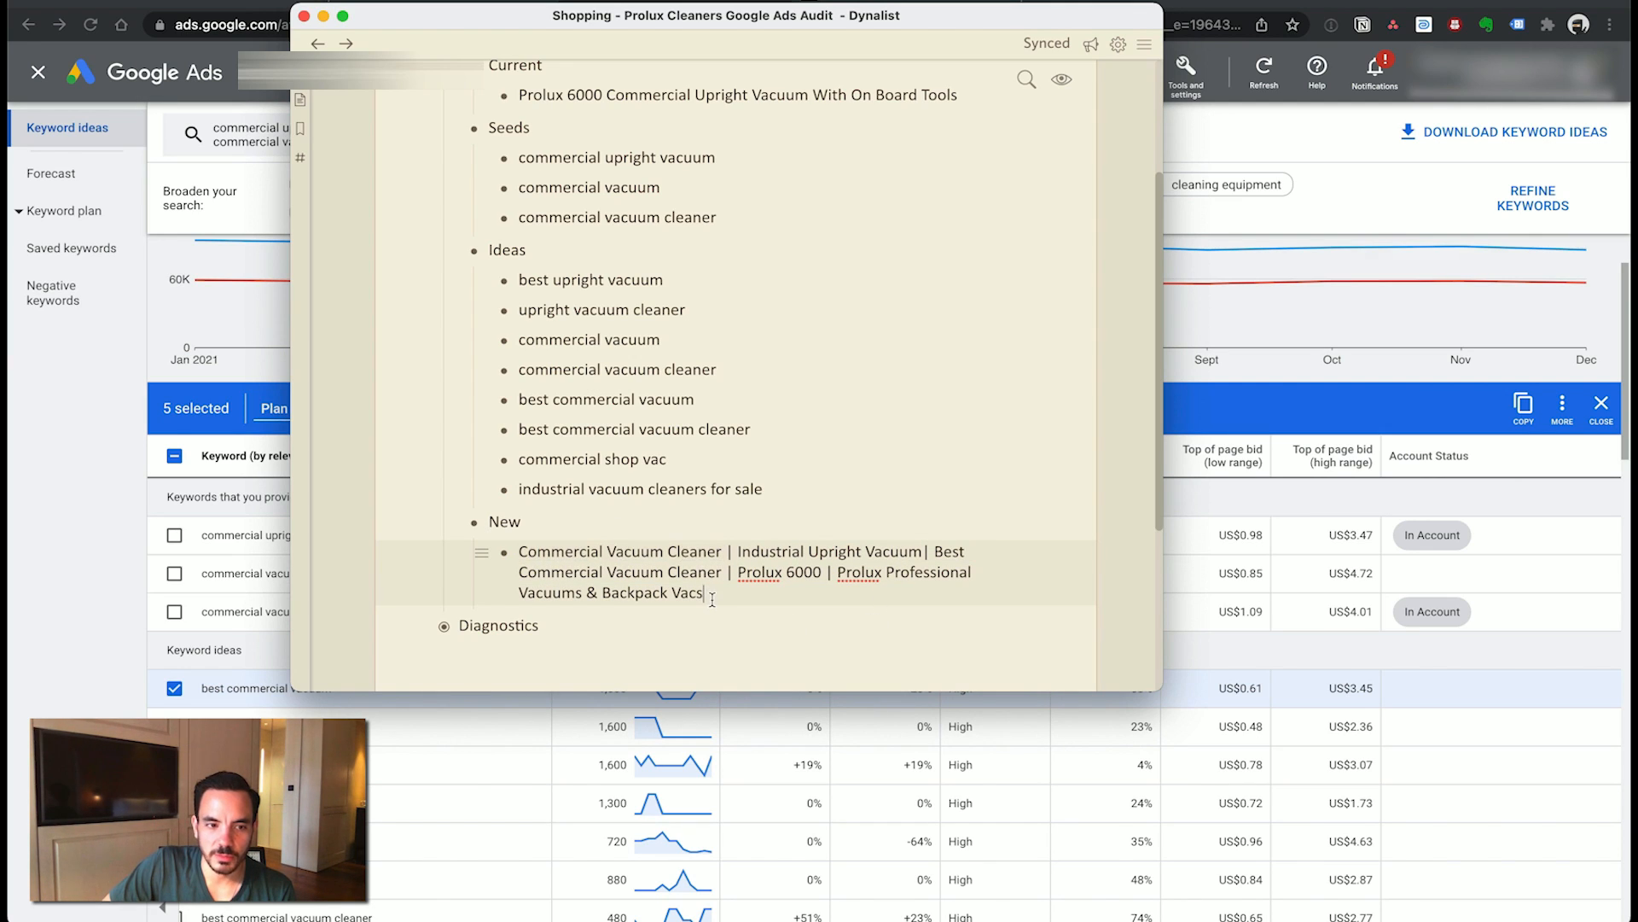
pyautogui.moveTo(663, 550); pyautogui.dragTo(556, 542)
# - Switch to Keyword Planner and compare the average monthly searches of commercial vacuum and commercial vacuum cleaner
pyautogui.click(10, 613)
pyautogui.moveTo(591, 579); pyautogui.dragTo(633, 573)
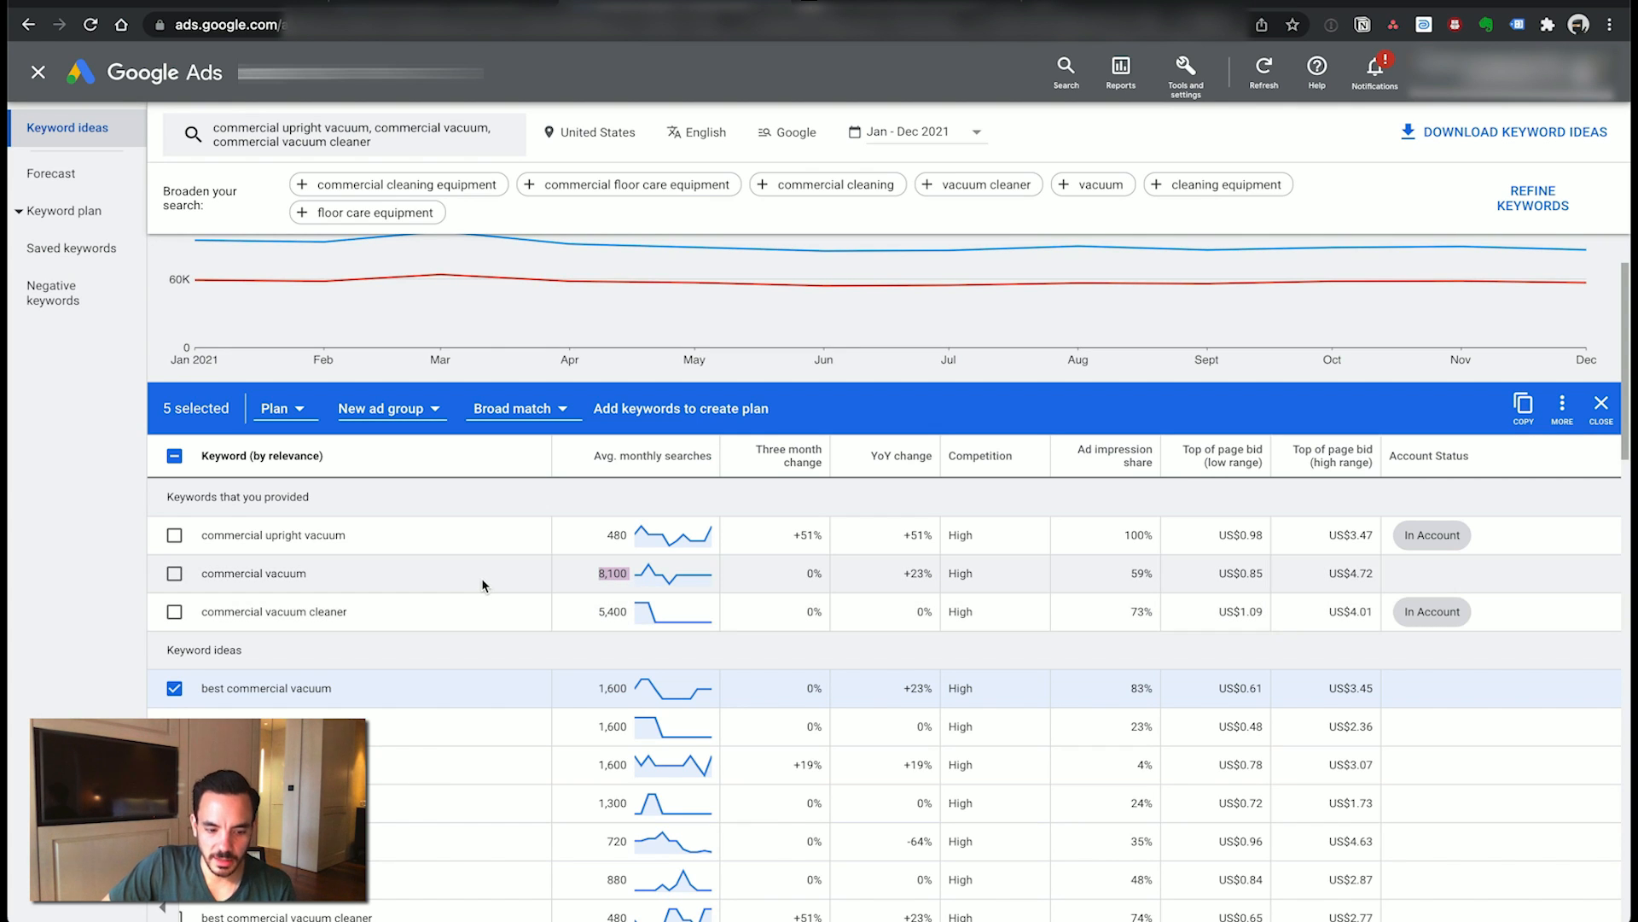
pyautogui.press('super+Tab')
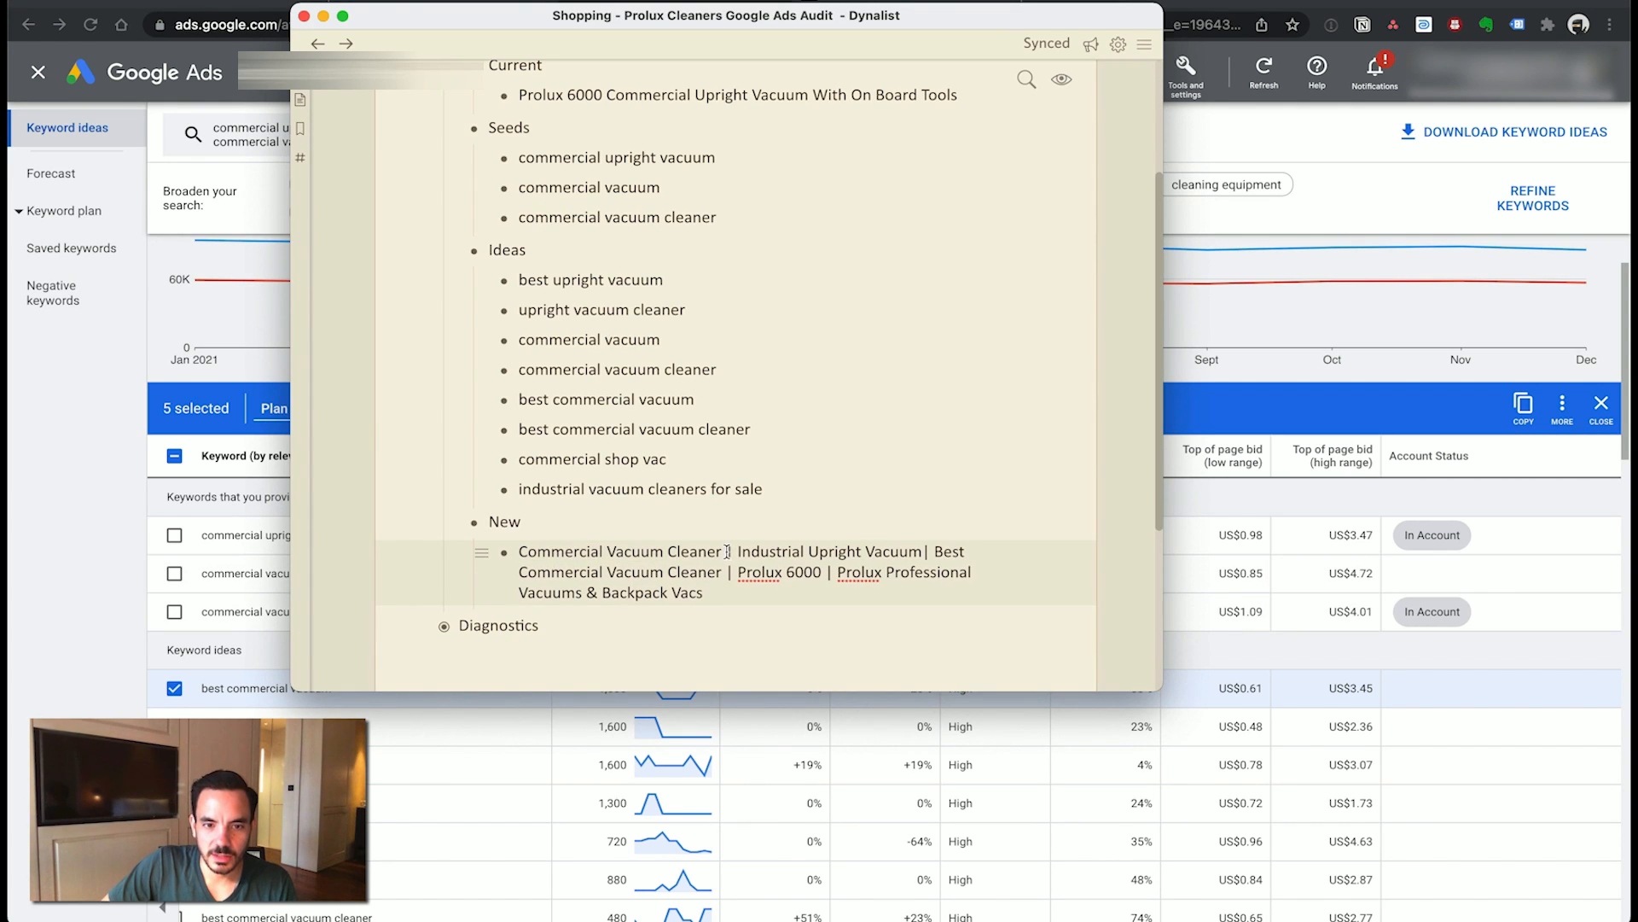
pyautogui.press('super+Tab')
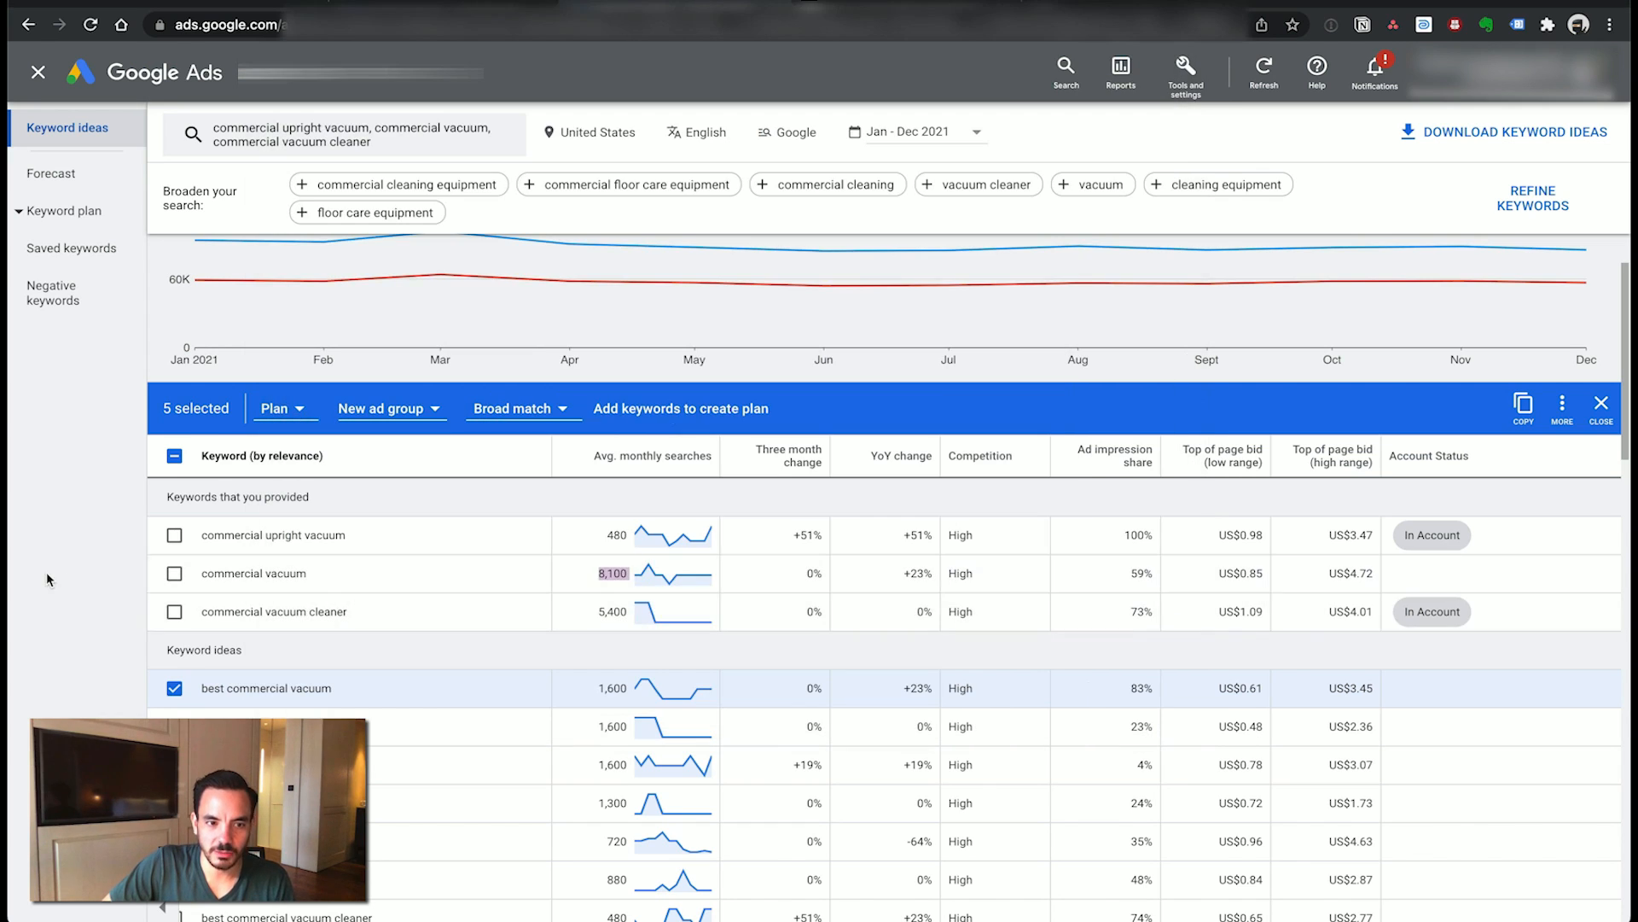
pyautogui.moveTo(596, 611); pyautogui.dragTo(651, 618)
pyautogui.click(566, 628)
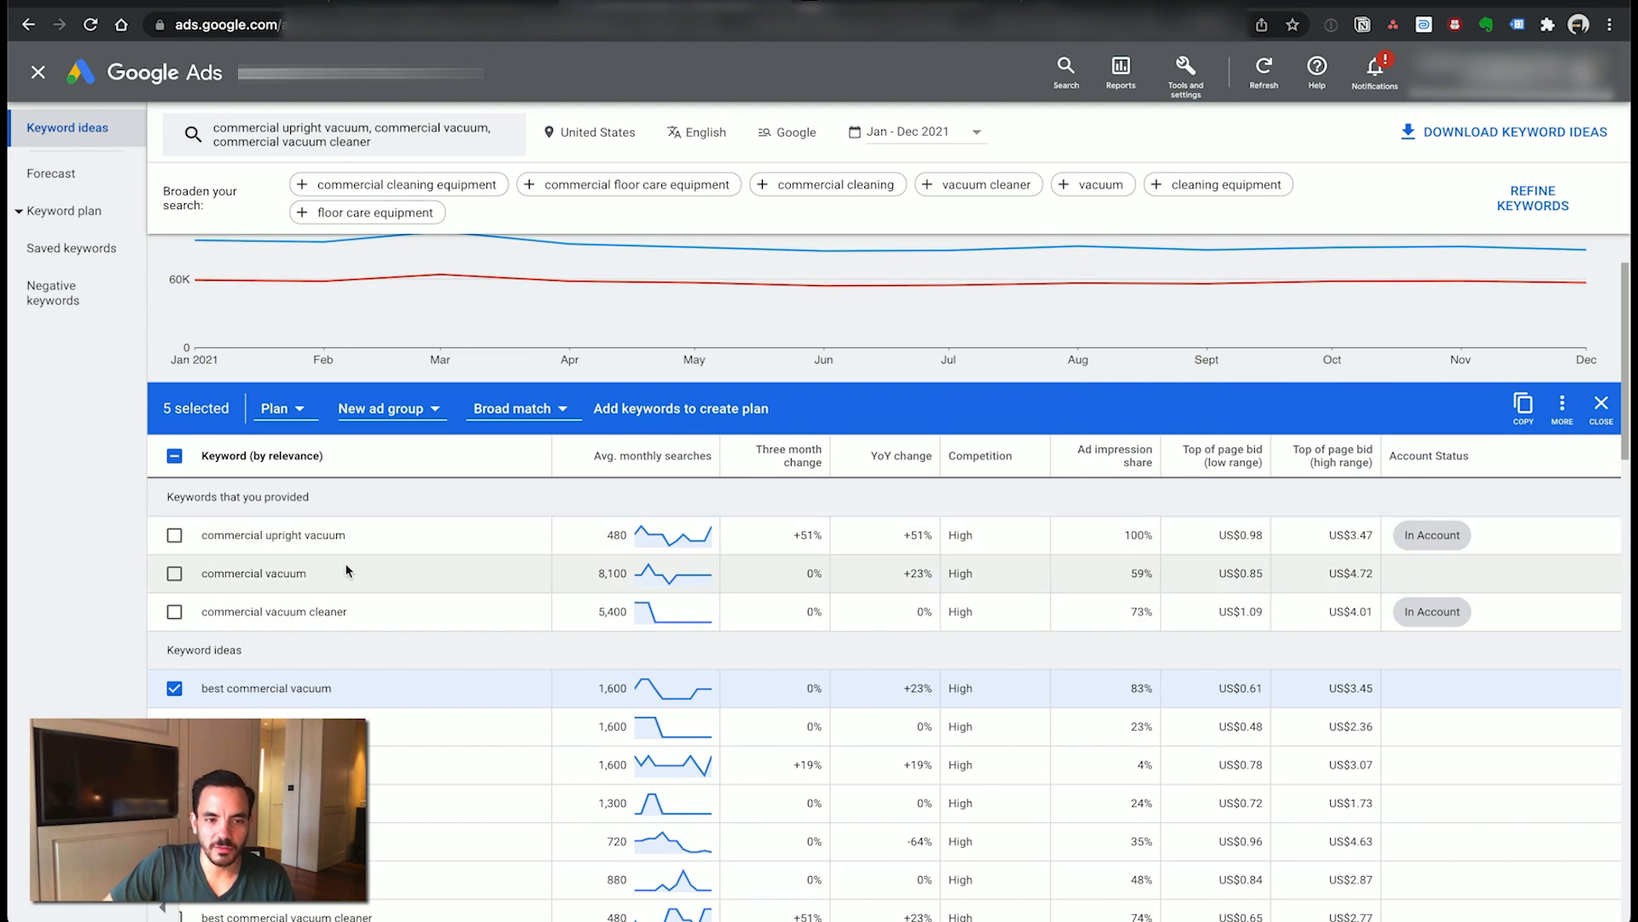
# - Return to the Dynalist notes and review how the new title orders its generic keyword phrases before Prolux 6000
pyautogui.press('super+Tab')
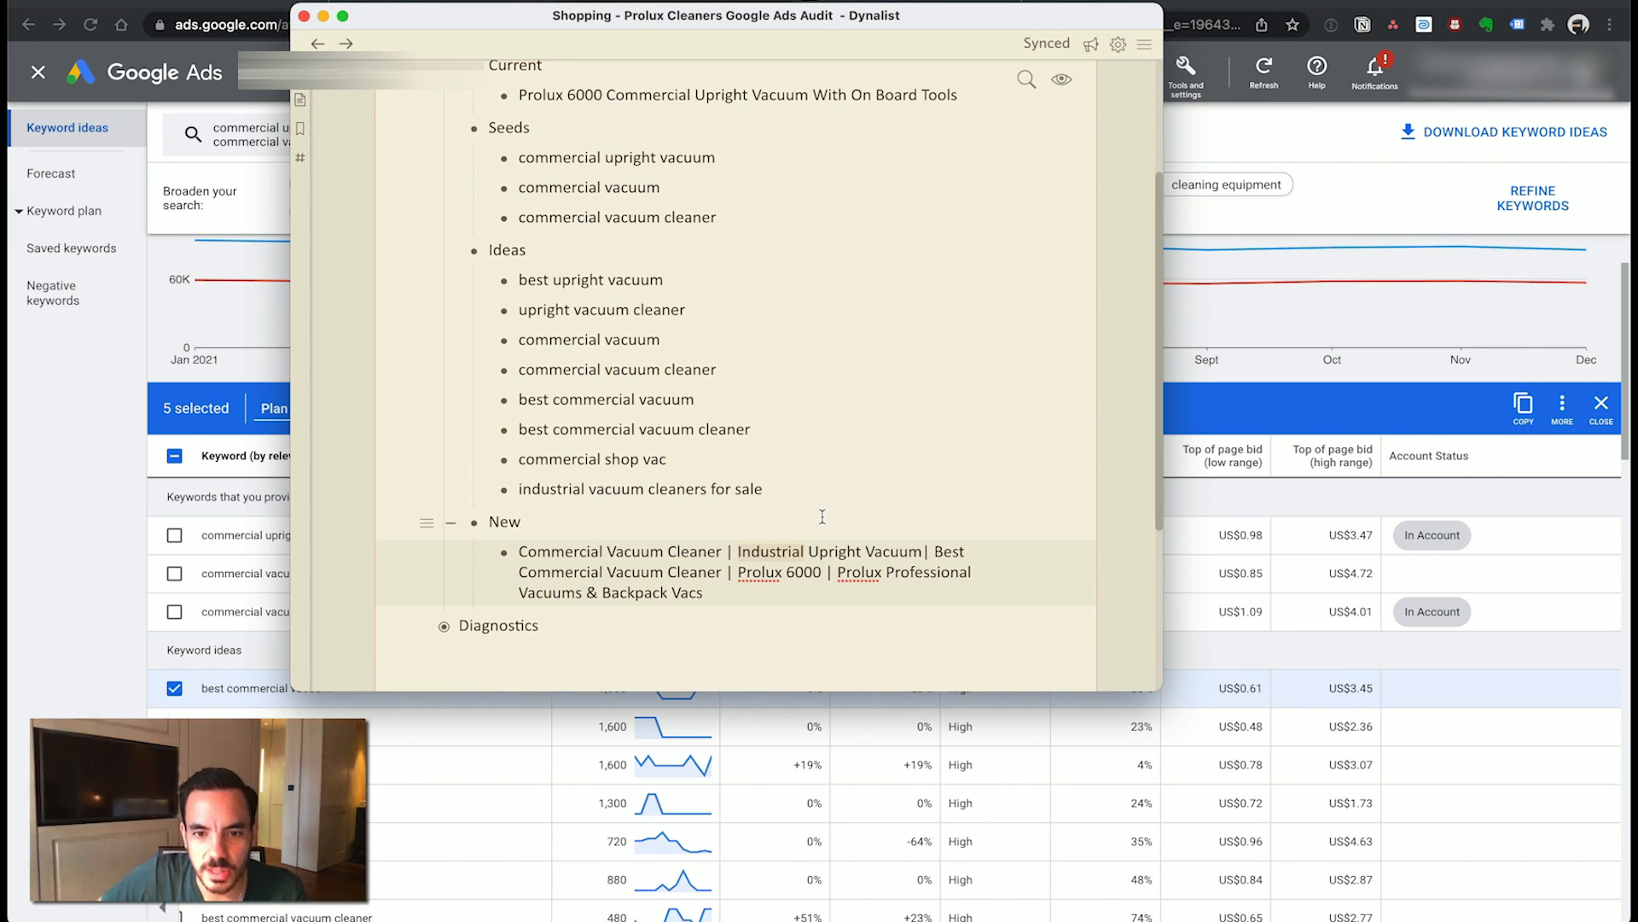
pyautogui.press('Up')
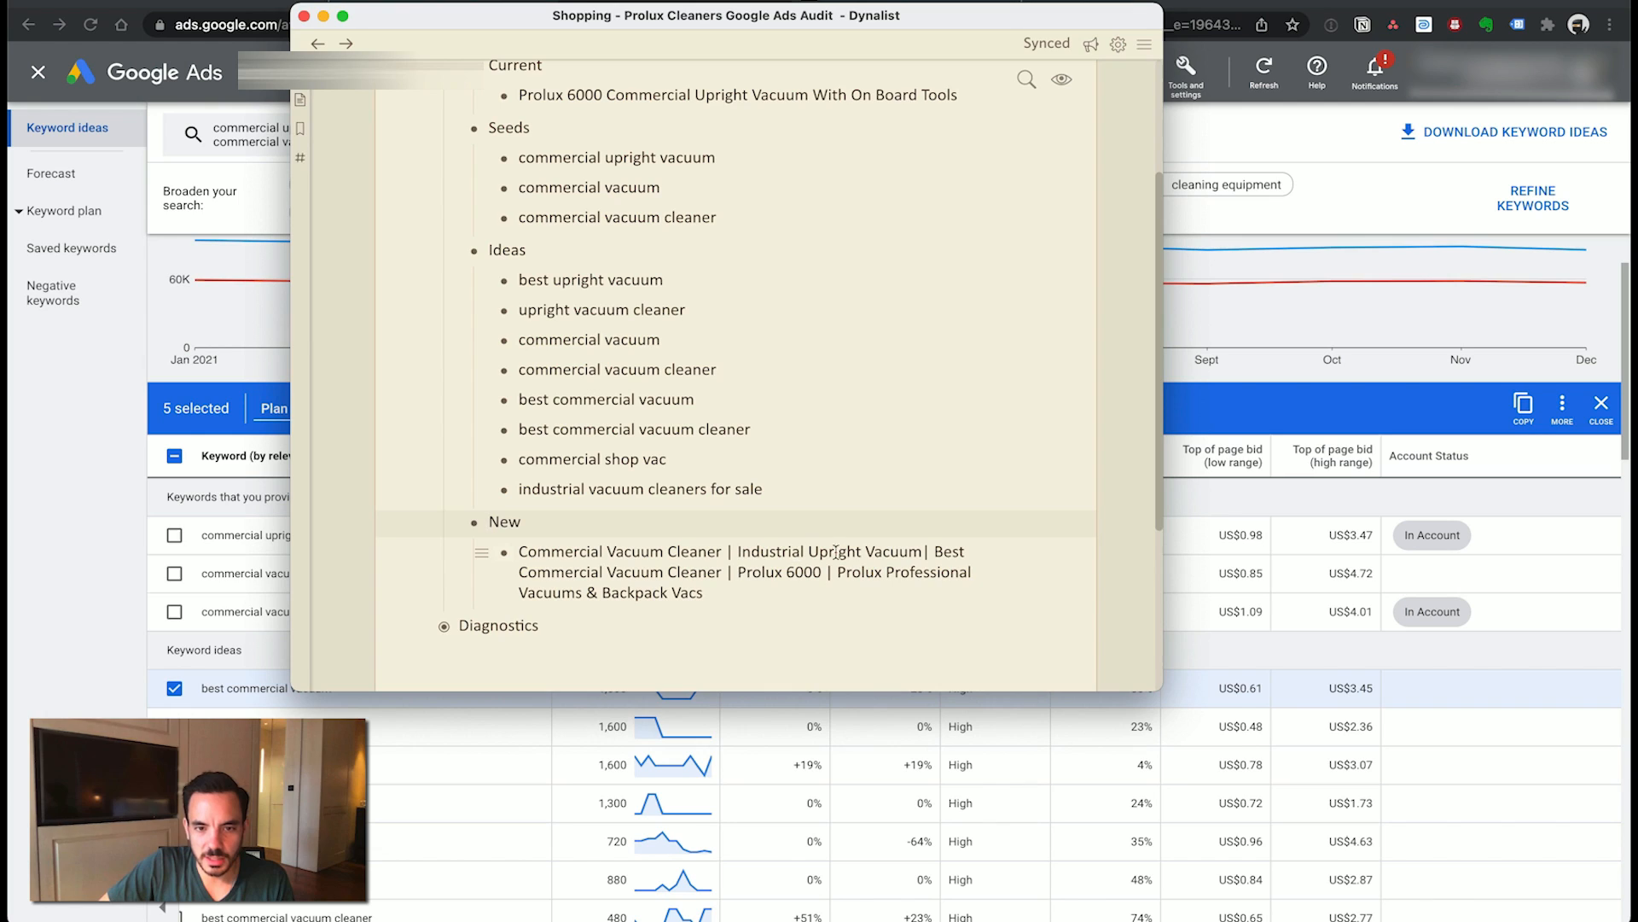
pyautogui.click(938, 550)
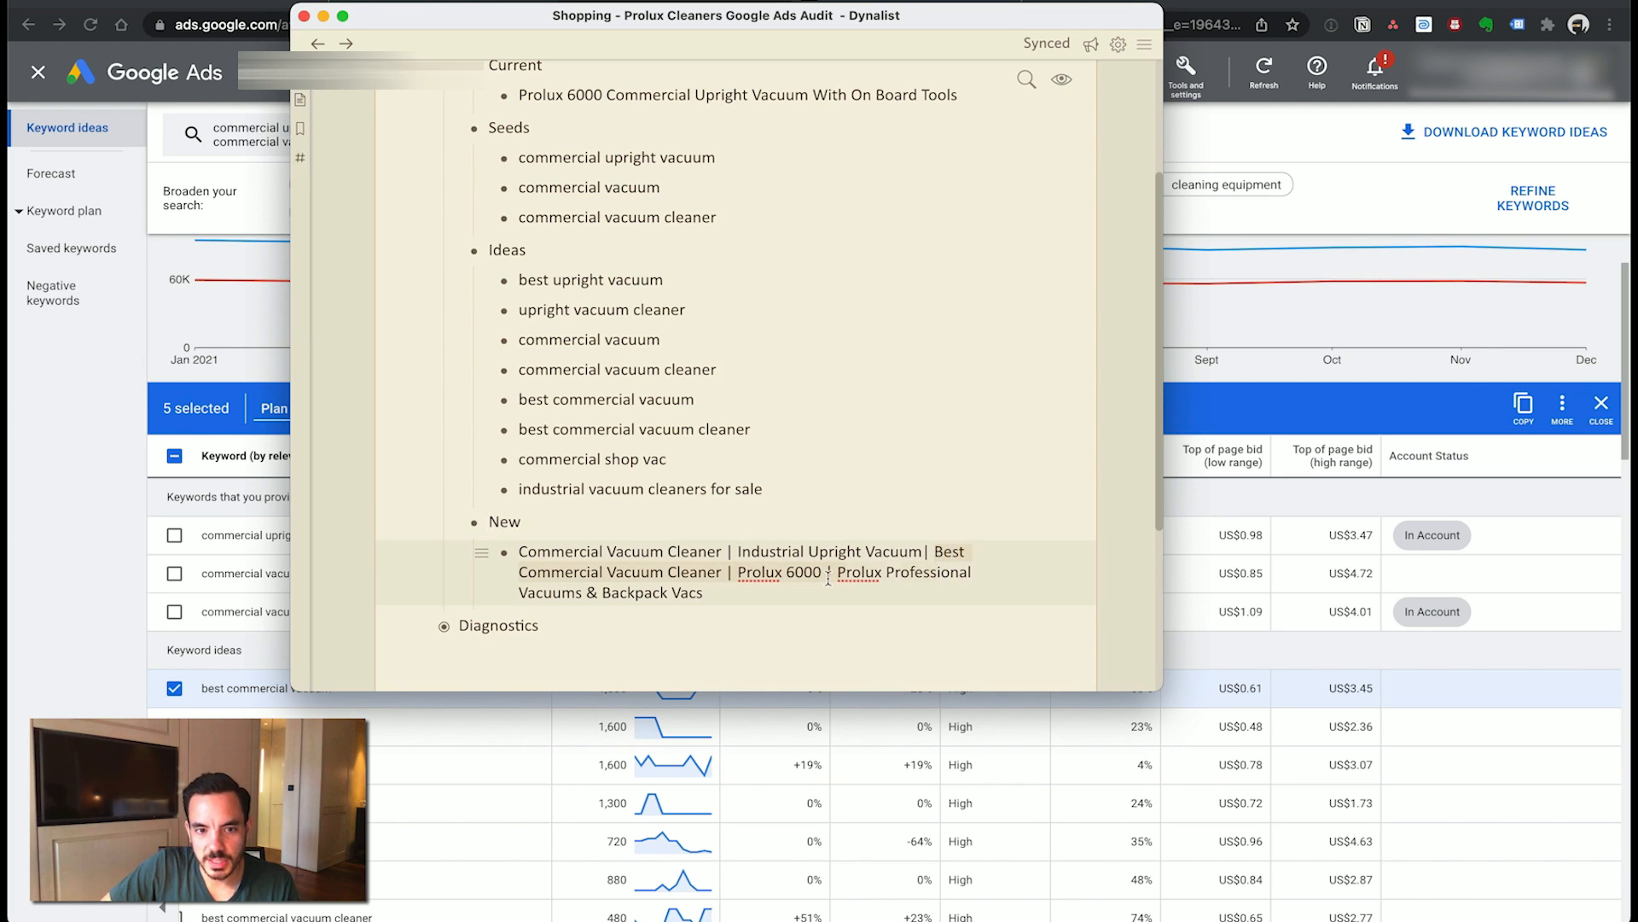
pyautogui.click(745, 573)
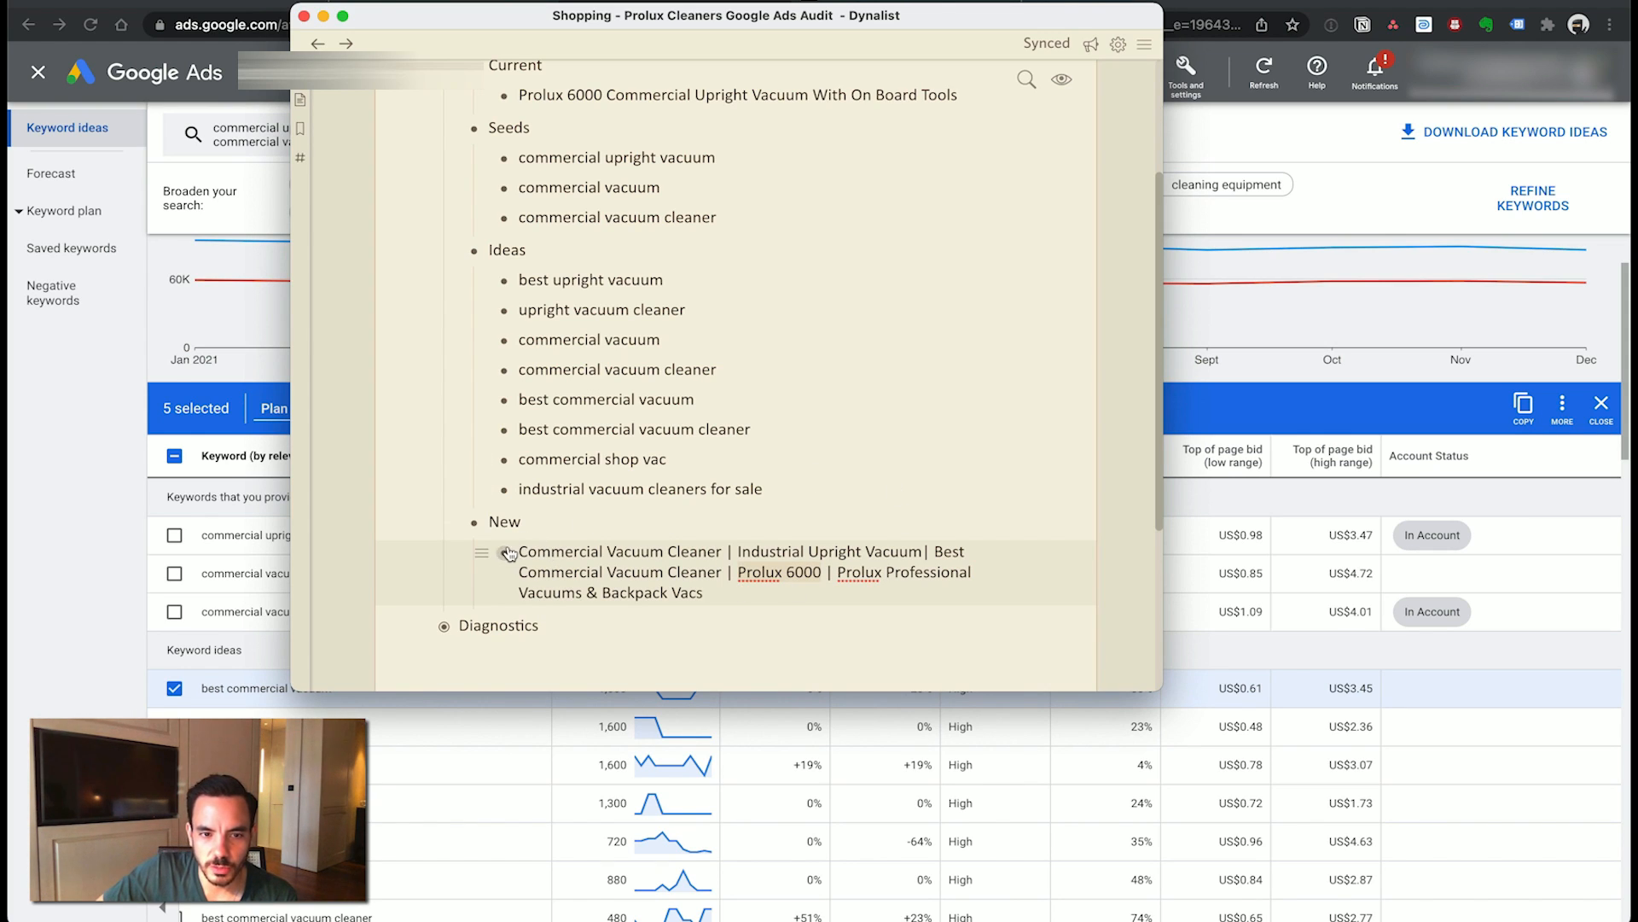
pyautogui.moveTo(520, 552); pyautogui.dragTo(725, 568)
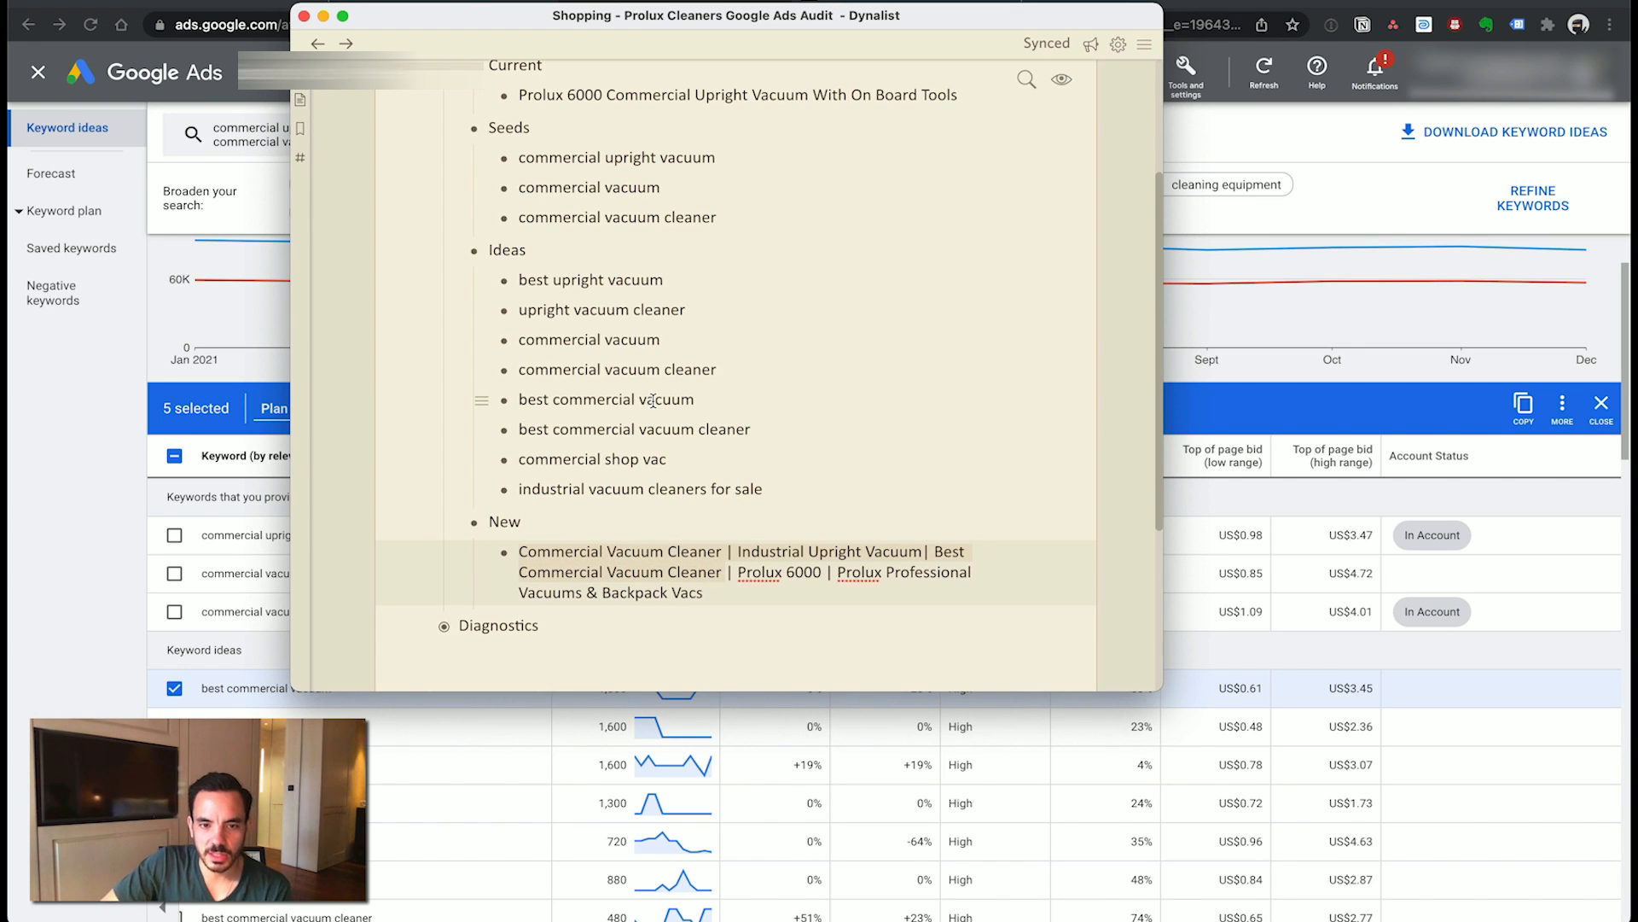
pyautogui.click(754, 575)
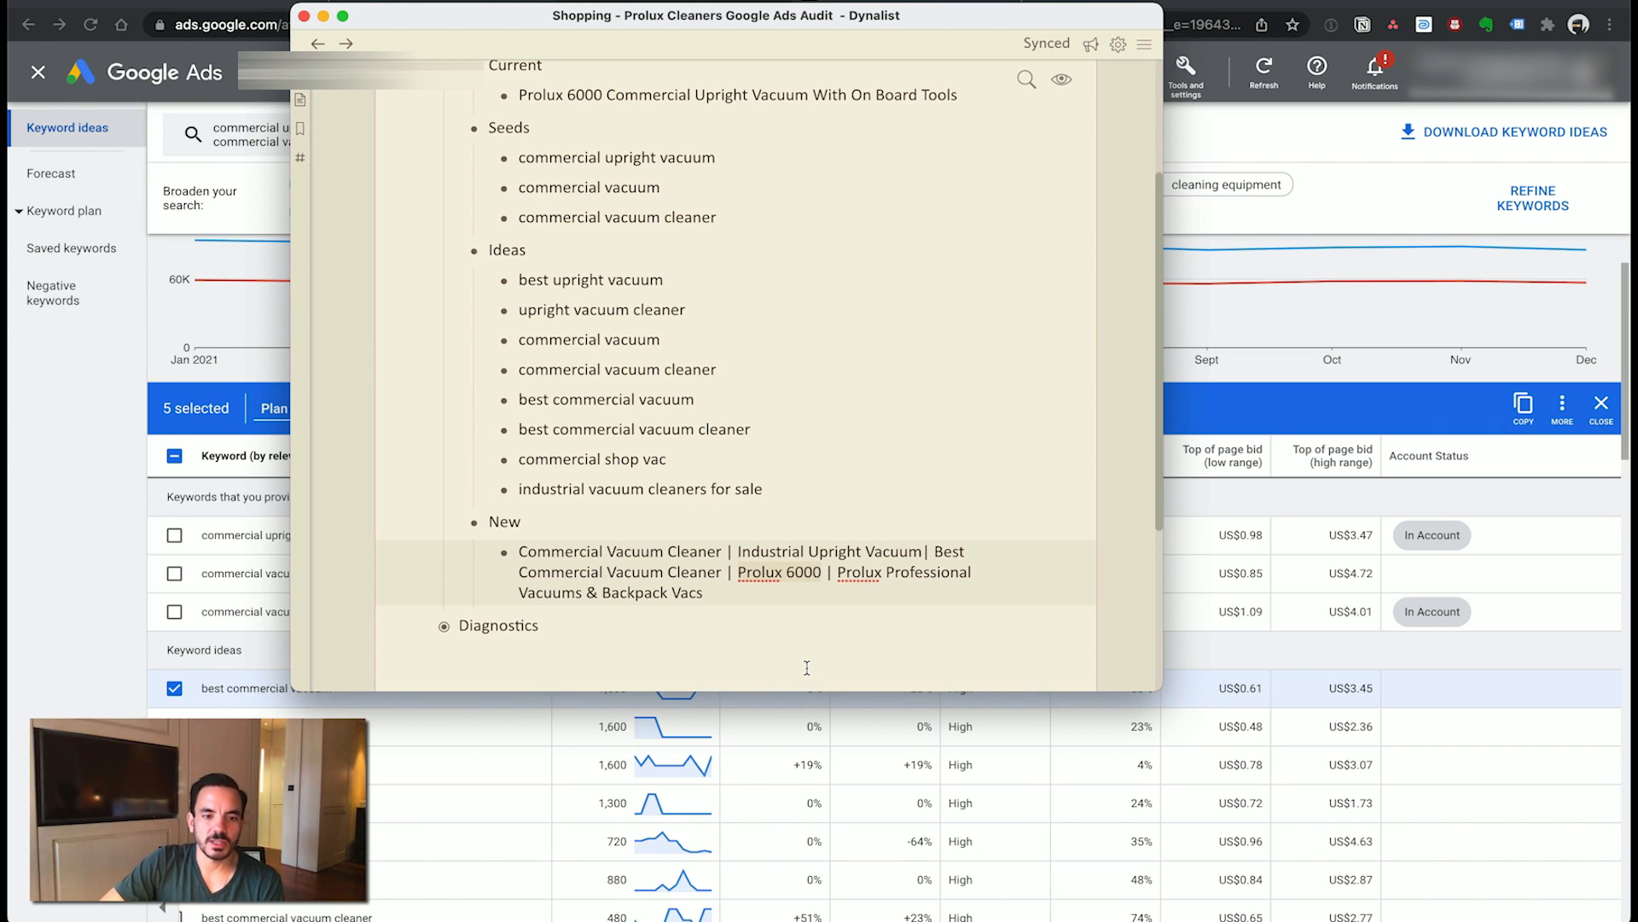
# - Review the placement of the Prolux 6000 model name between the generic keywords and the brand phrase in the new title
pyautogui.click(759, 646)
pyautogui.click(8, 576)
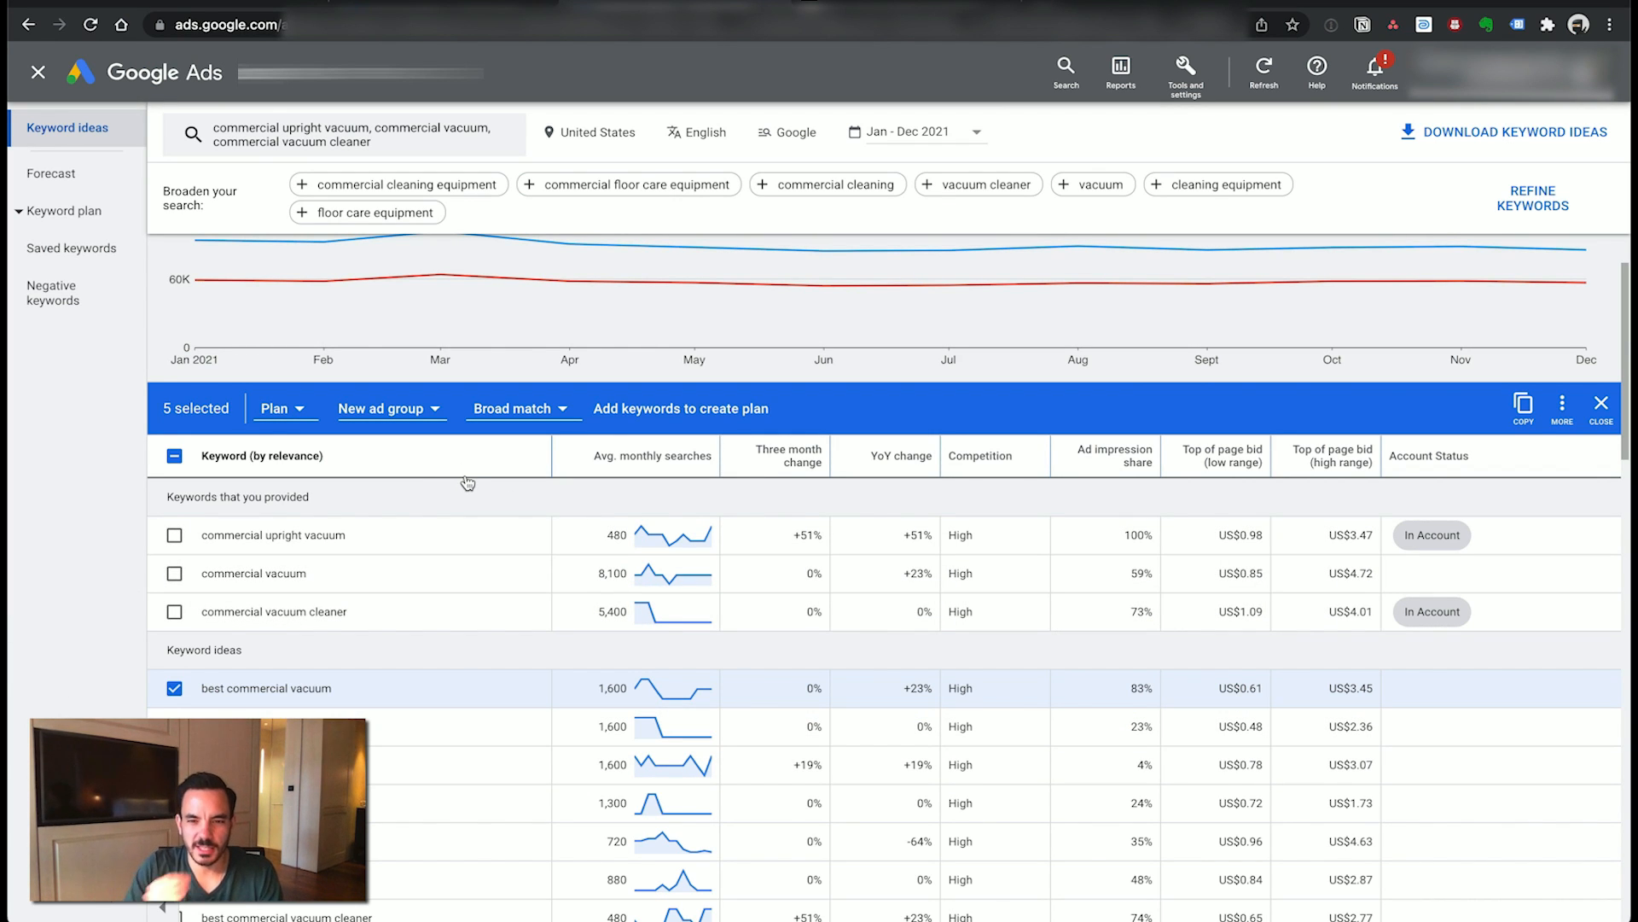
pyautogui.press('super+Tab')
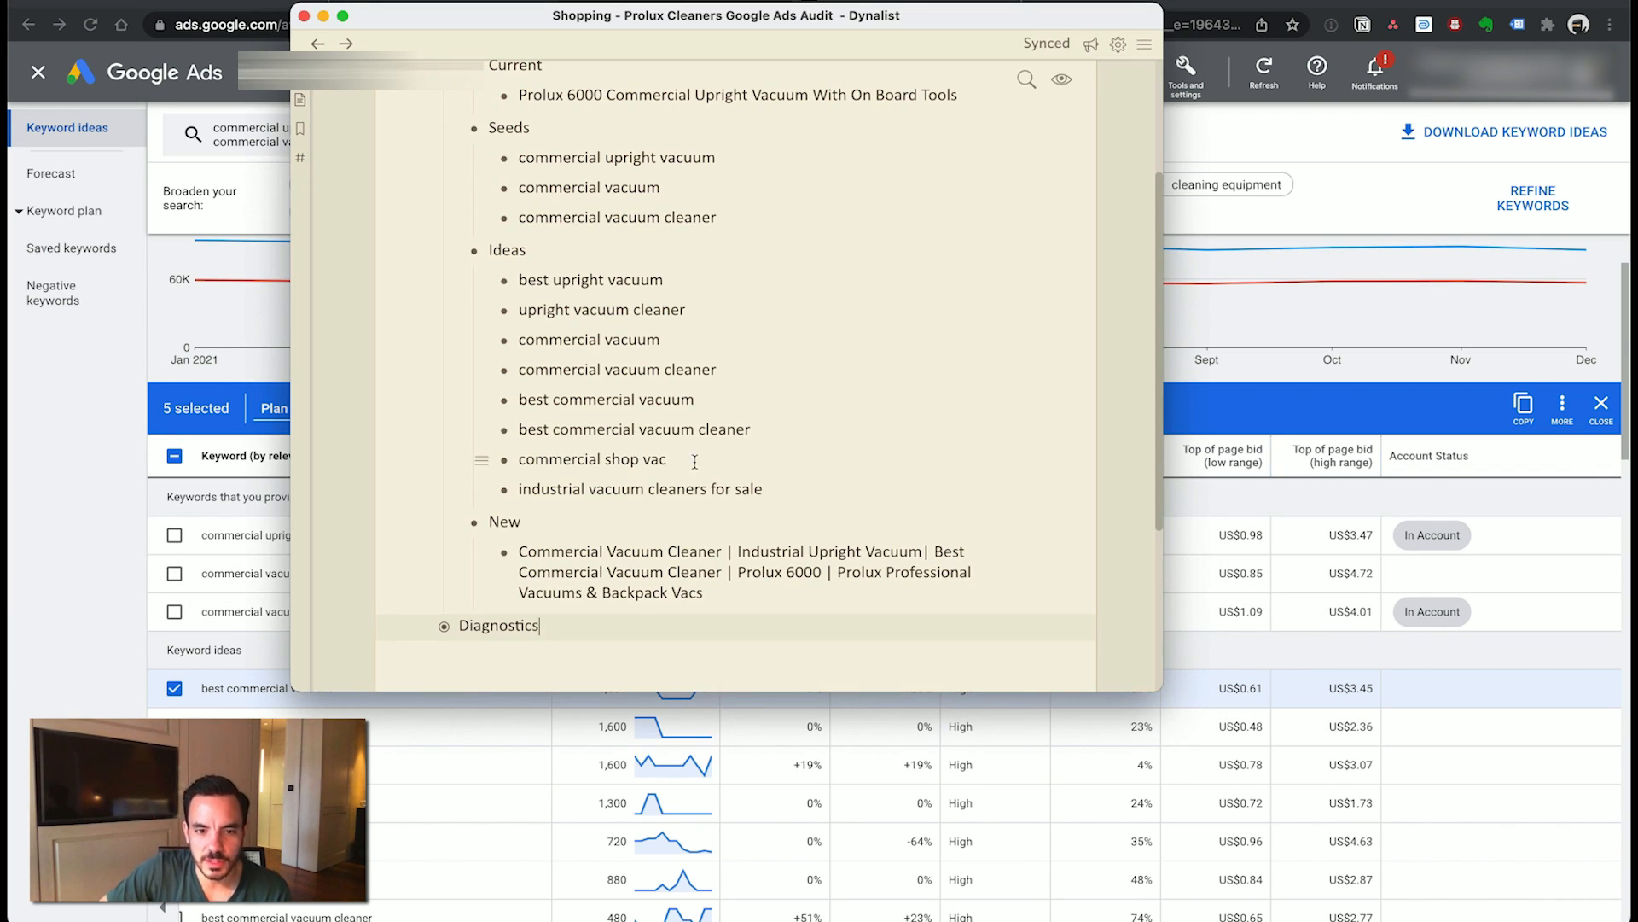
pyautogui.click(827, 572)
pyautogui.moveTo(827, 572); pyautogui.dragTo(854, 598)
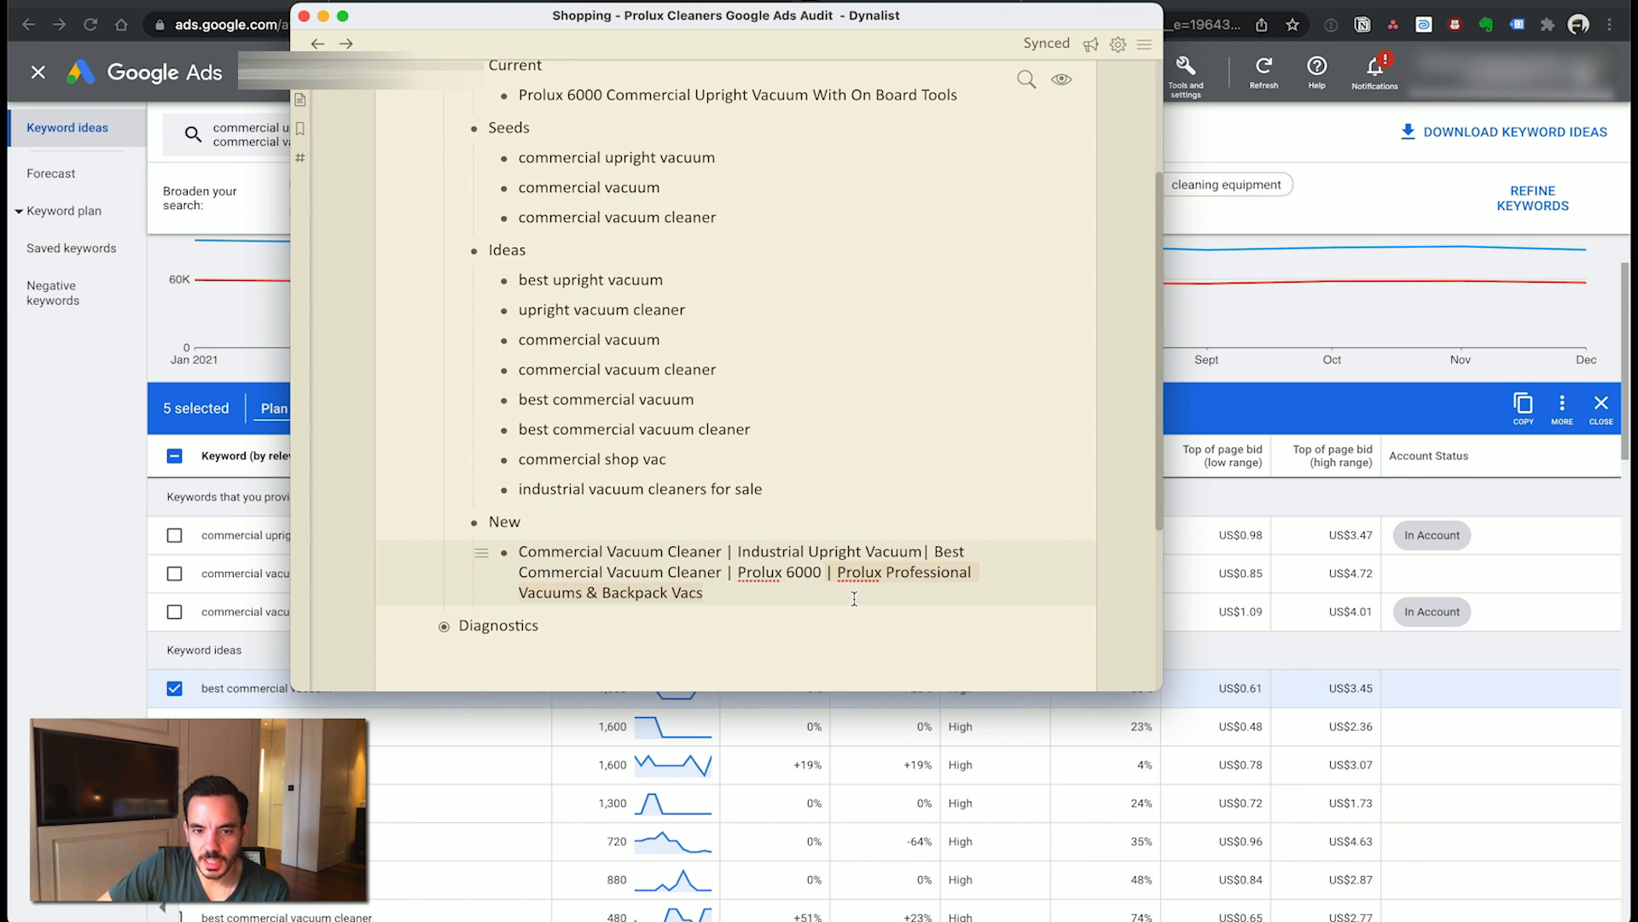
pyautogui.click(772, 567)
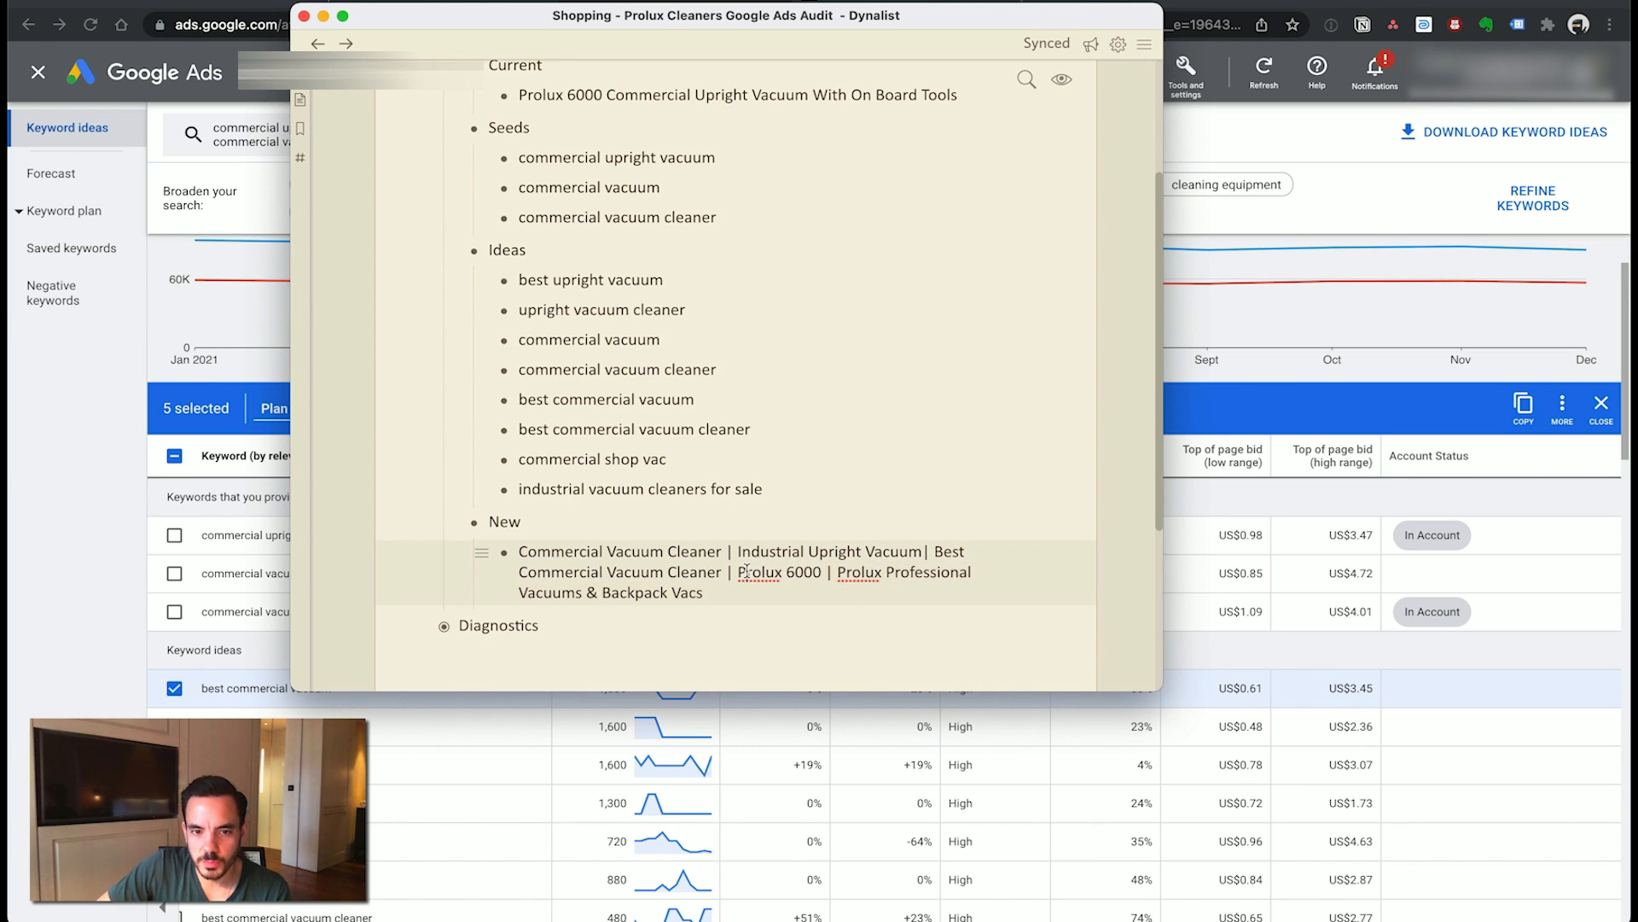
pyautogui.click(824, 570)
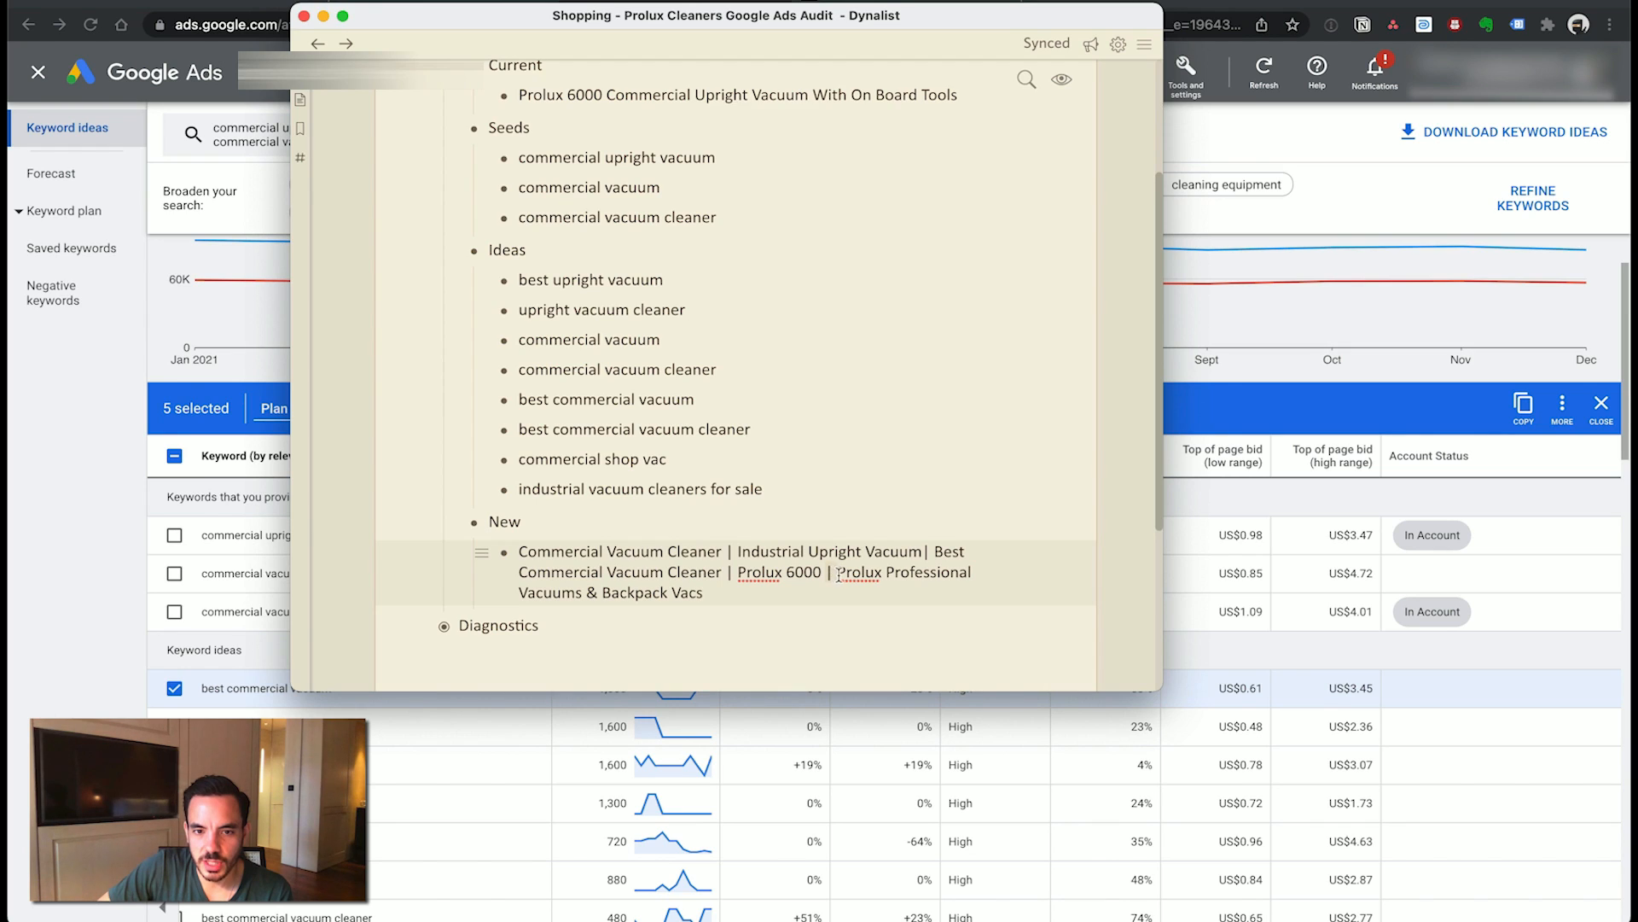
# - Examine the closing phrase of the new title, Prolux Professional Vacuums & Backpack Vacs, including the Backpack Vacs wording
pyautogui.moveTo(831, 571); pyautogui.dragTo(848, 591)
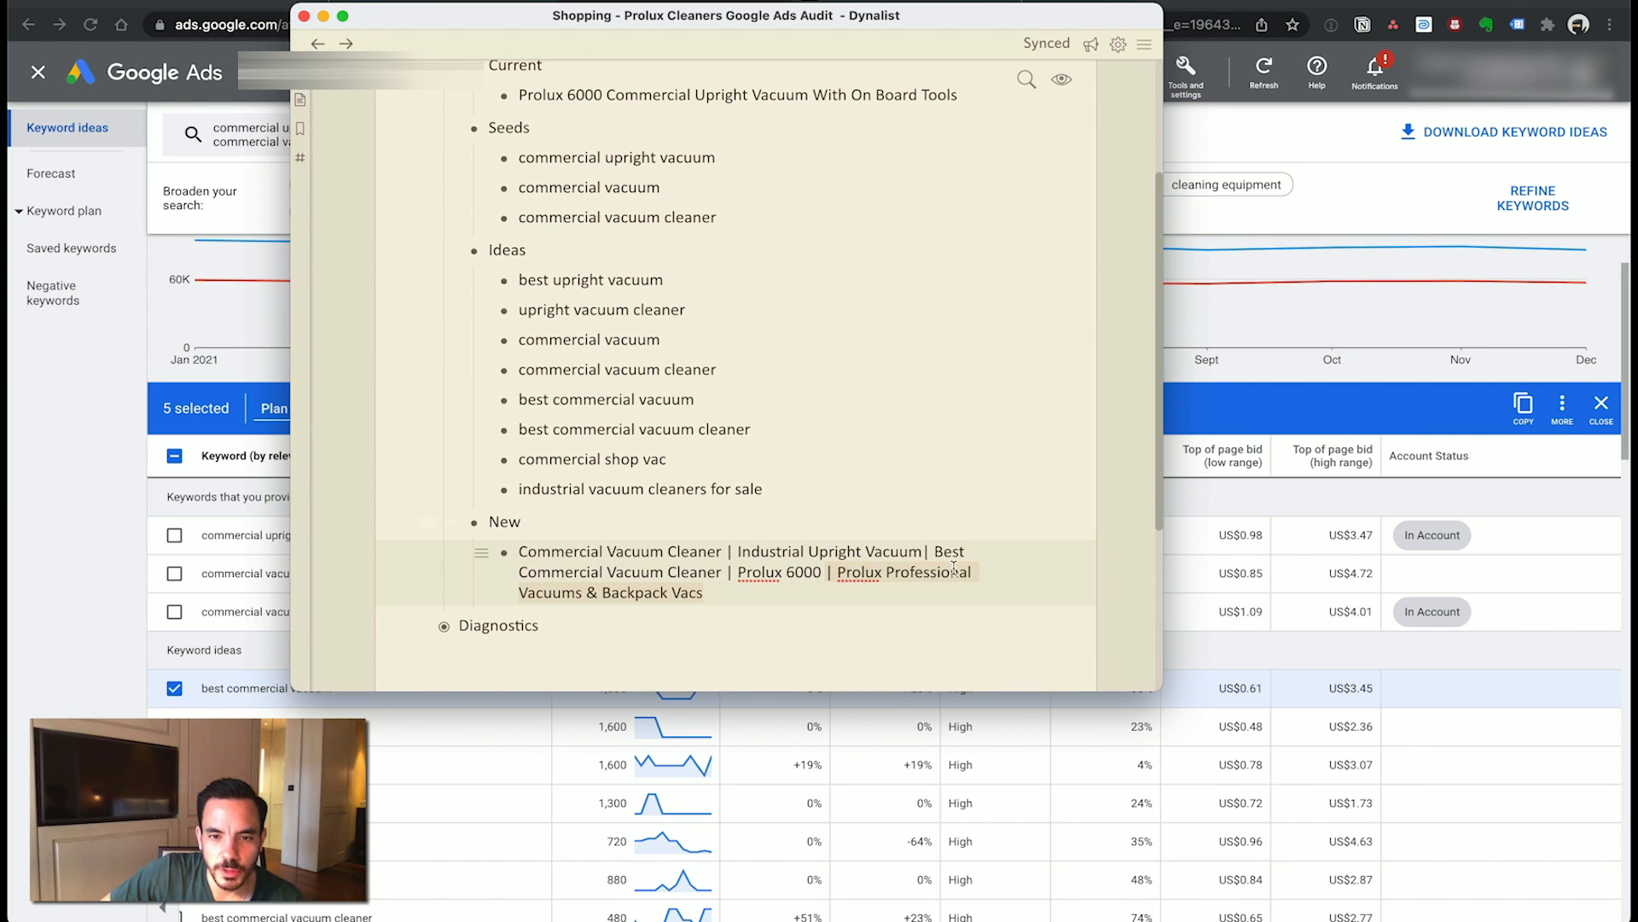
pyautogui.click(719, 595)
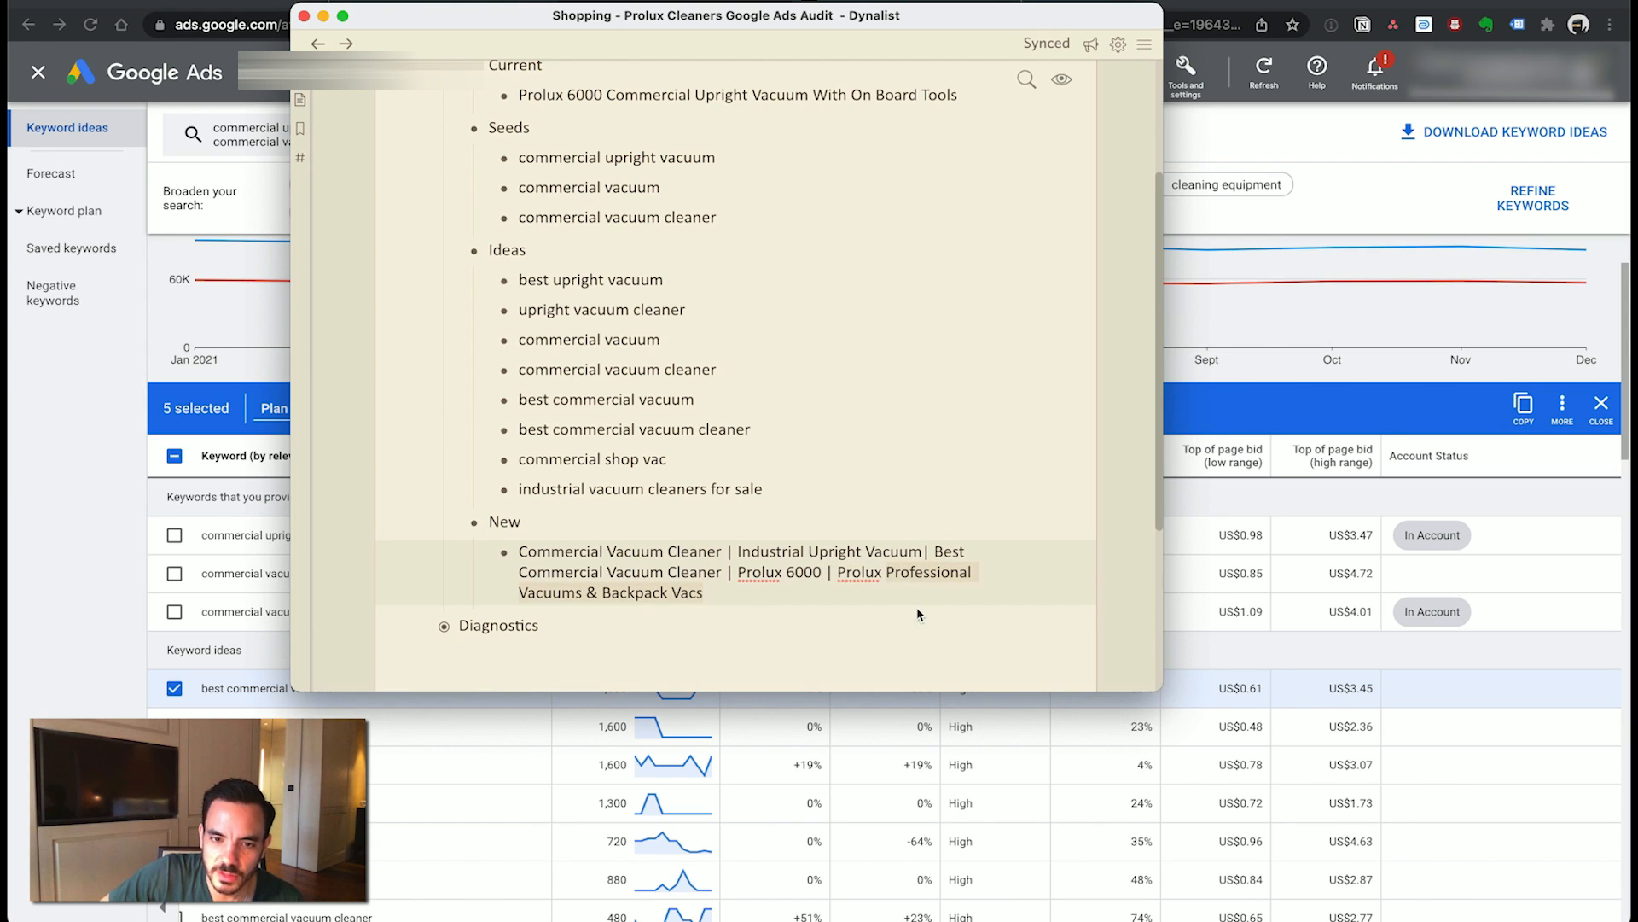
pyautogui.moveTo(839, 572)
pyautogui.mouseDown()
pyautogui.moveTo(853, 614)
pyautogui.moveTo(972, 574)
pyautogui.moveTo(847, 596)
pyautogui.mouseUp()
pyautogui.click(862, 572)
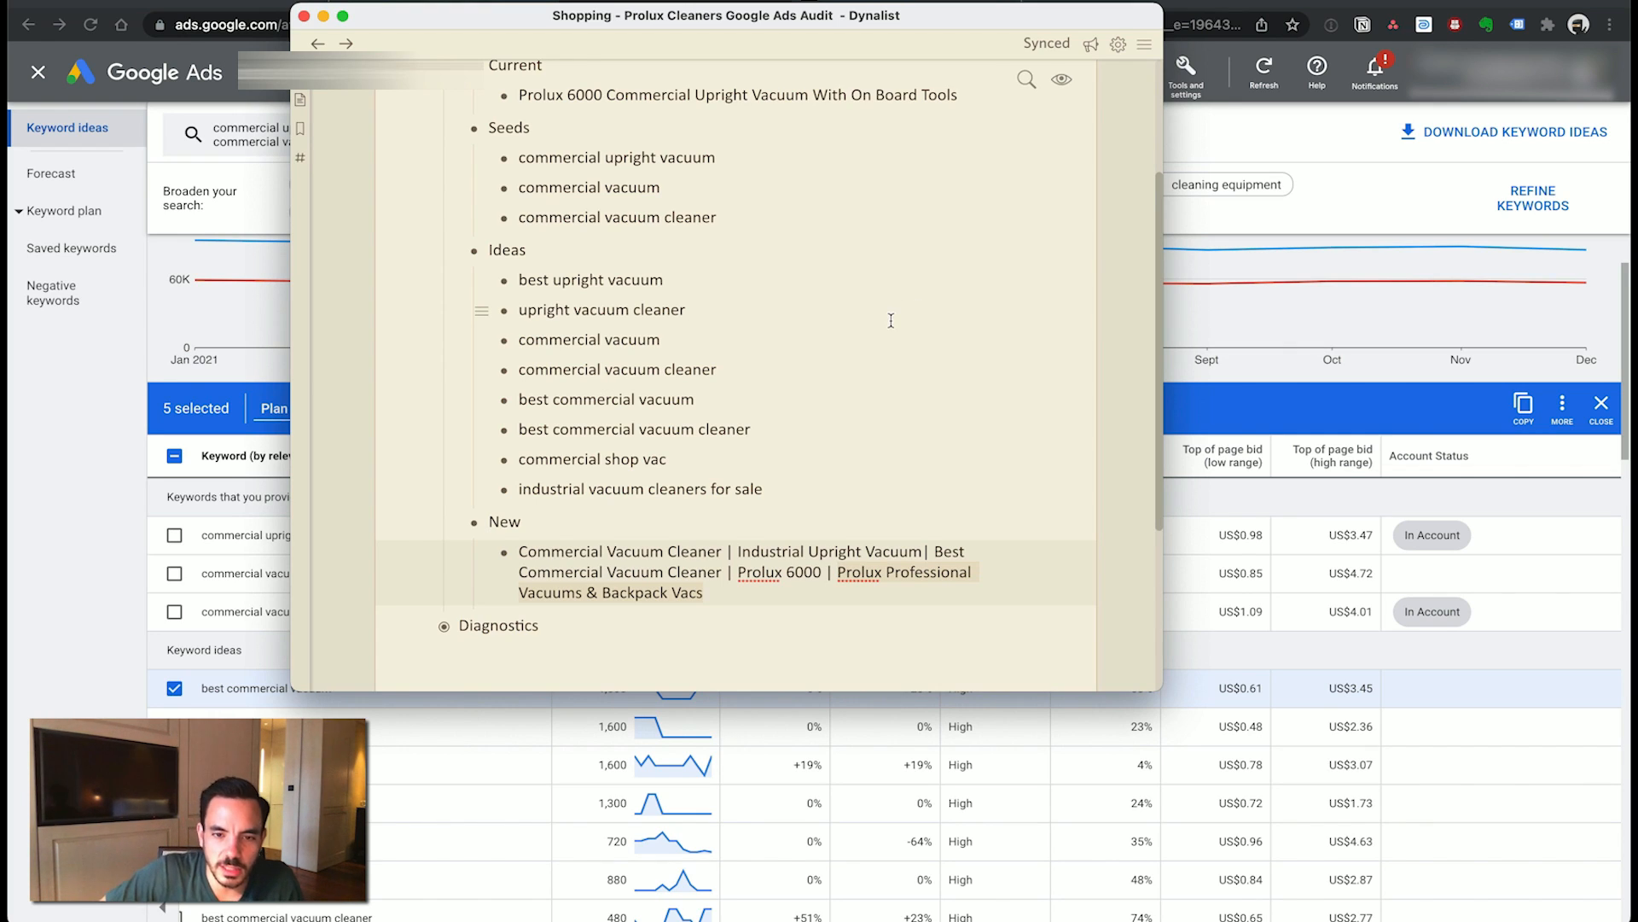
pyautogui.click(908, 573)
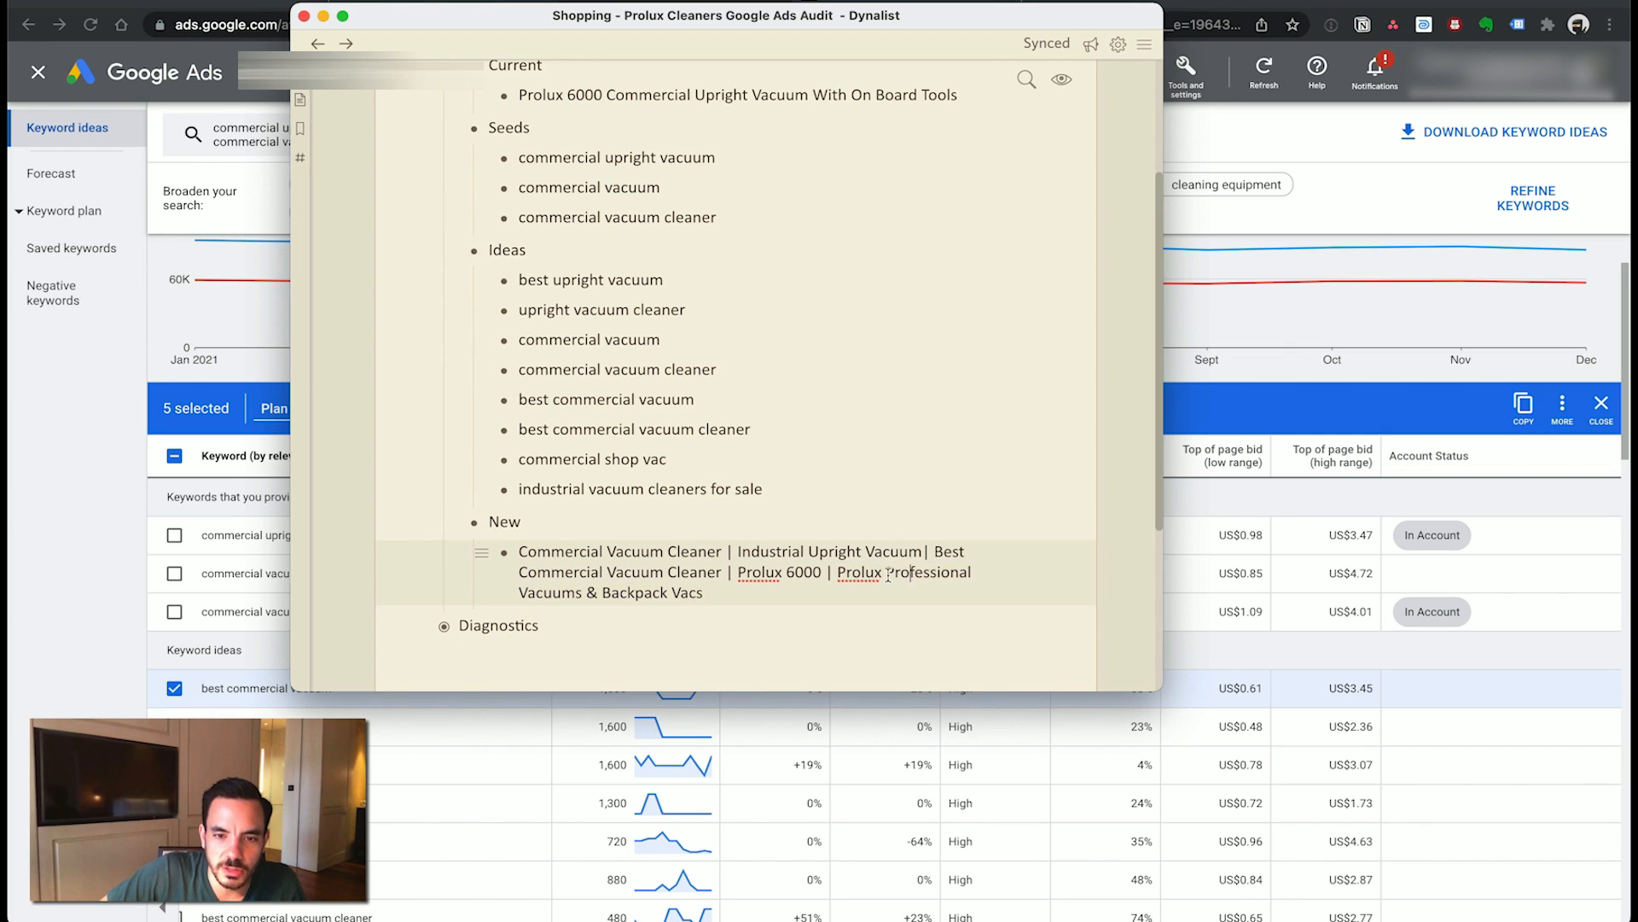
pyautogui.click(750, 595)
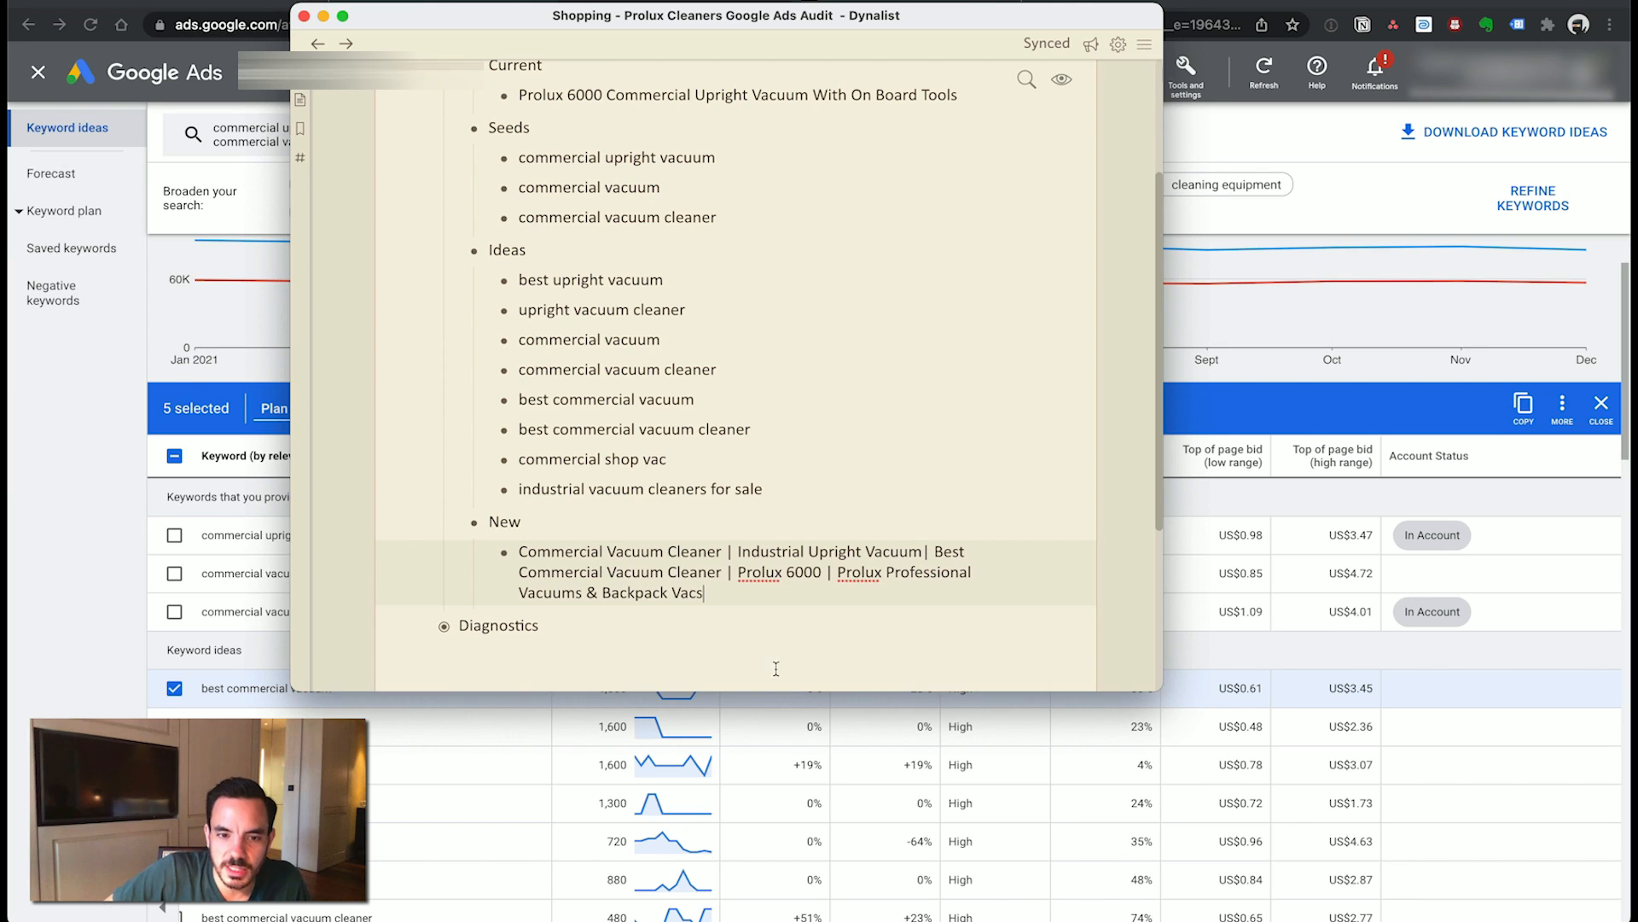
pyautogui.moveTo(600, 590); pyautogui.dragTo(703, 590)
pyautogui.click(757, 592)
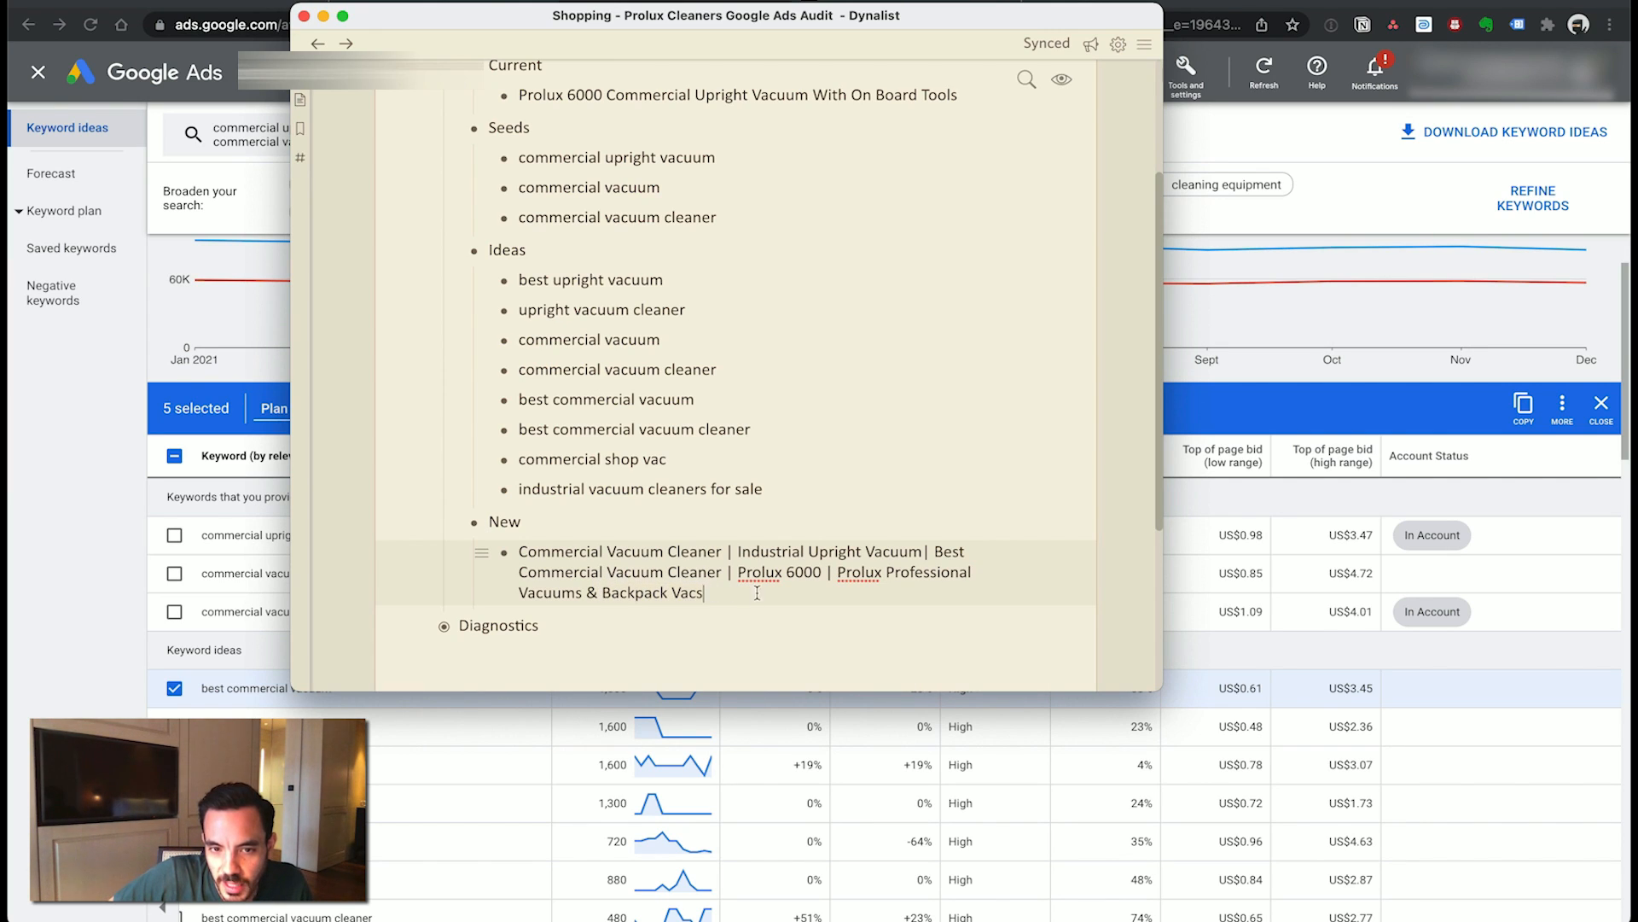
pyautogui.moveTo(839, 572); pyautogui.dragTo(849, 585)
pyautogui.click(843, 586)
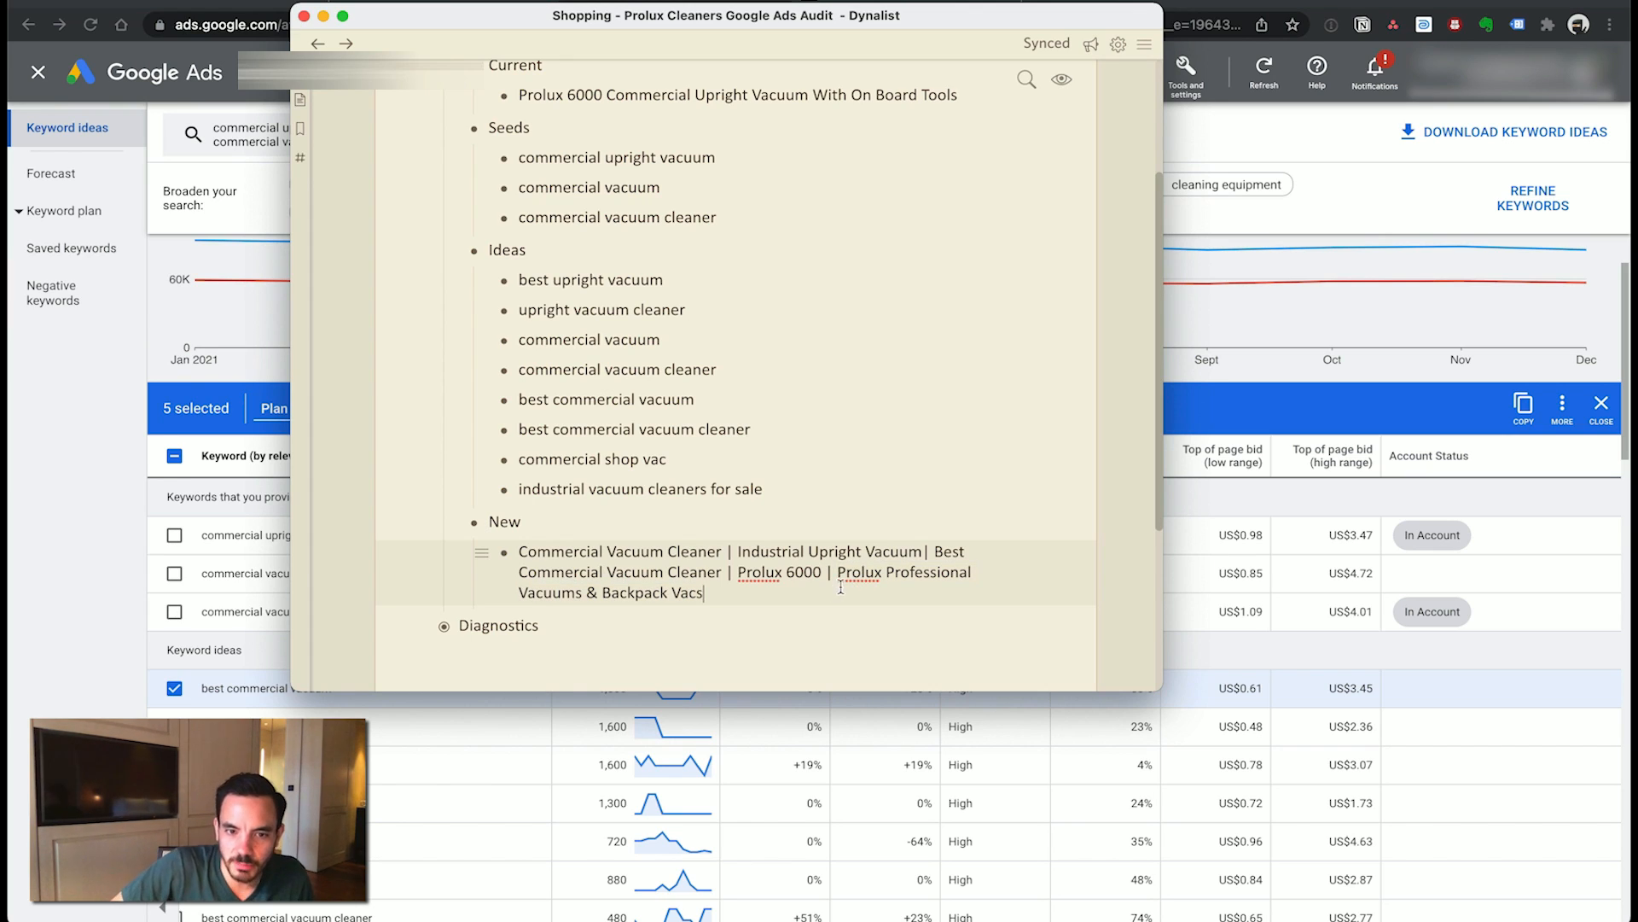
pyautogui.moveTo(838, 575); pyautogui.dragTo(854, 595)
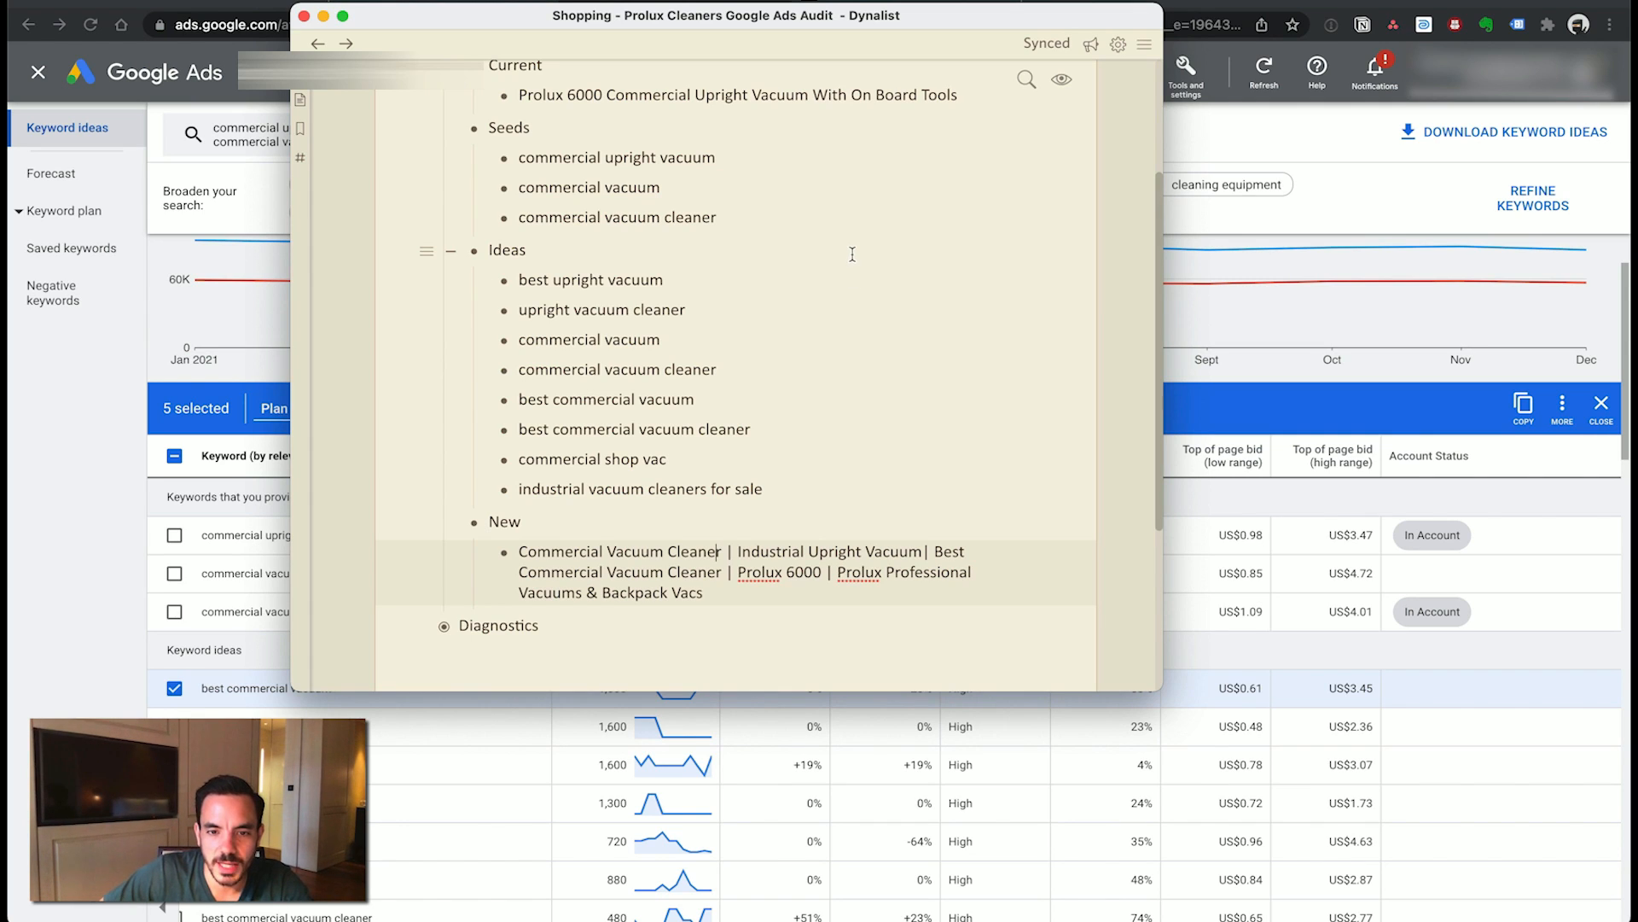
# - Compare the whole new title with the ideas, seeds and current Prolux 6000 title in the Titles outline
pyautogui.moveTo(839, 588); pyautogui.dragTo(853, 522)
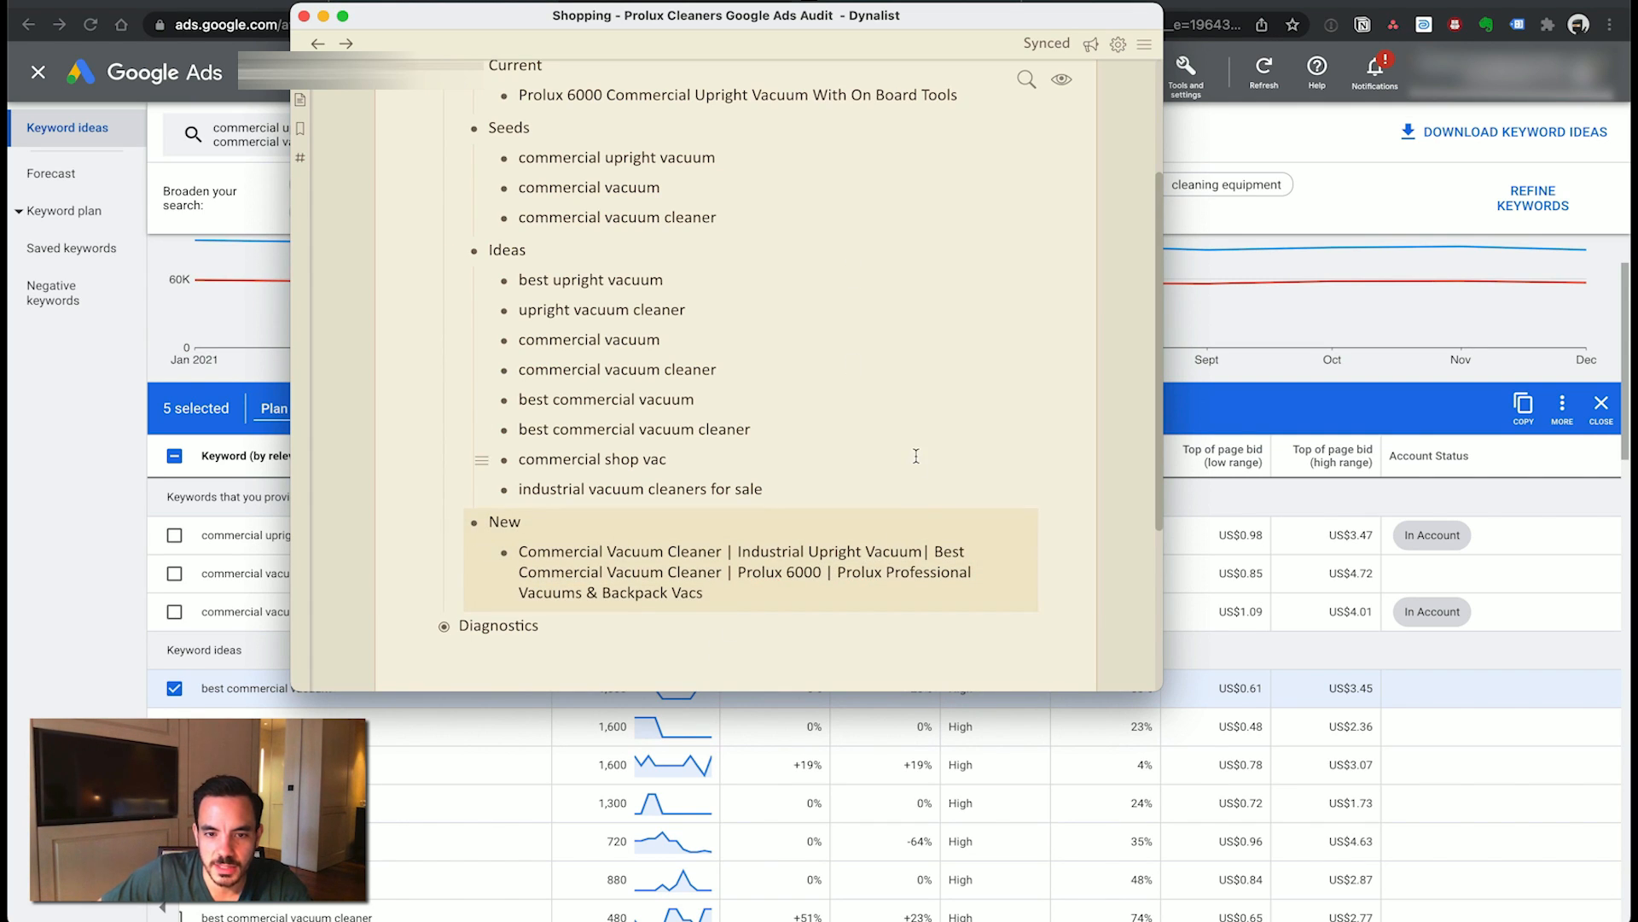
pyautogui.click(862, 603)
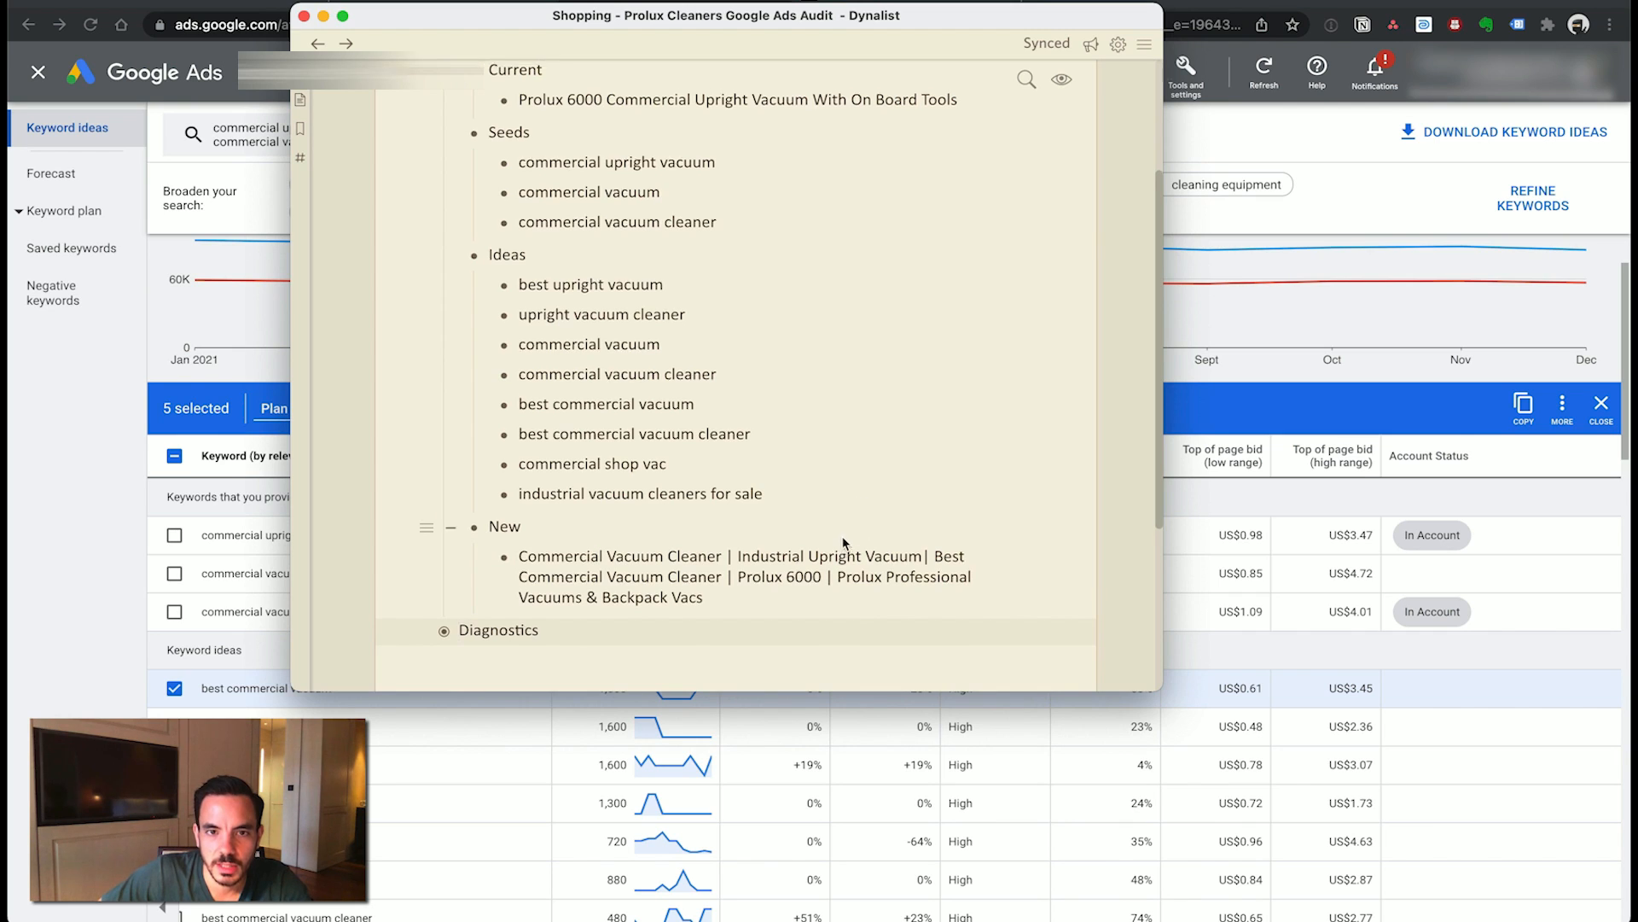
pyautogui.scroll(1, 838, 539)
pyautogui.scroll(-1, 840, 544)
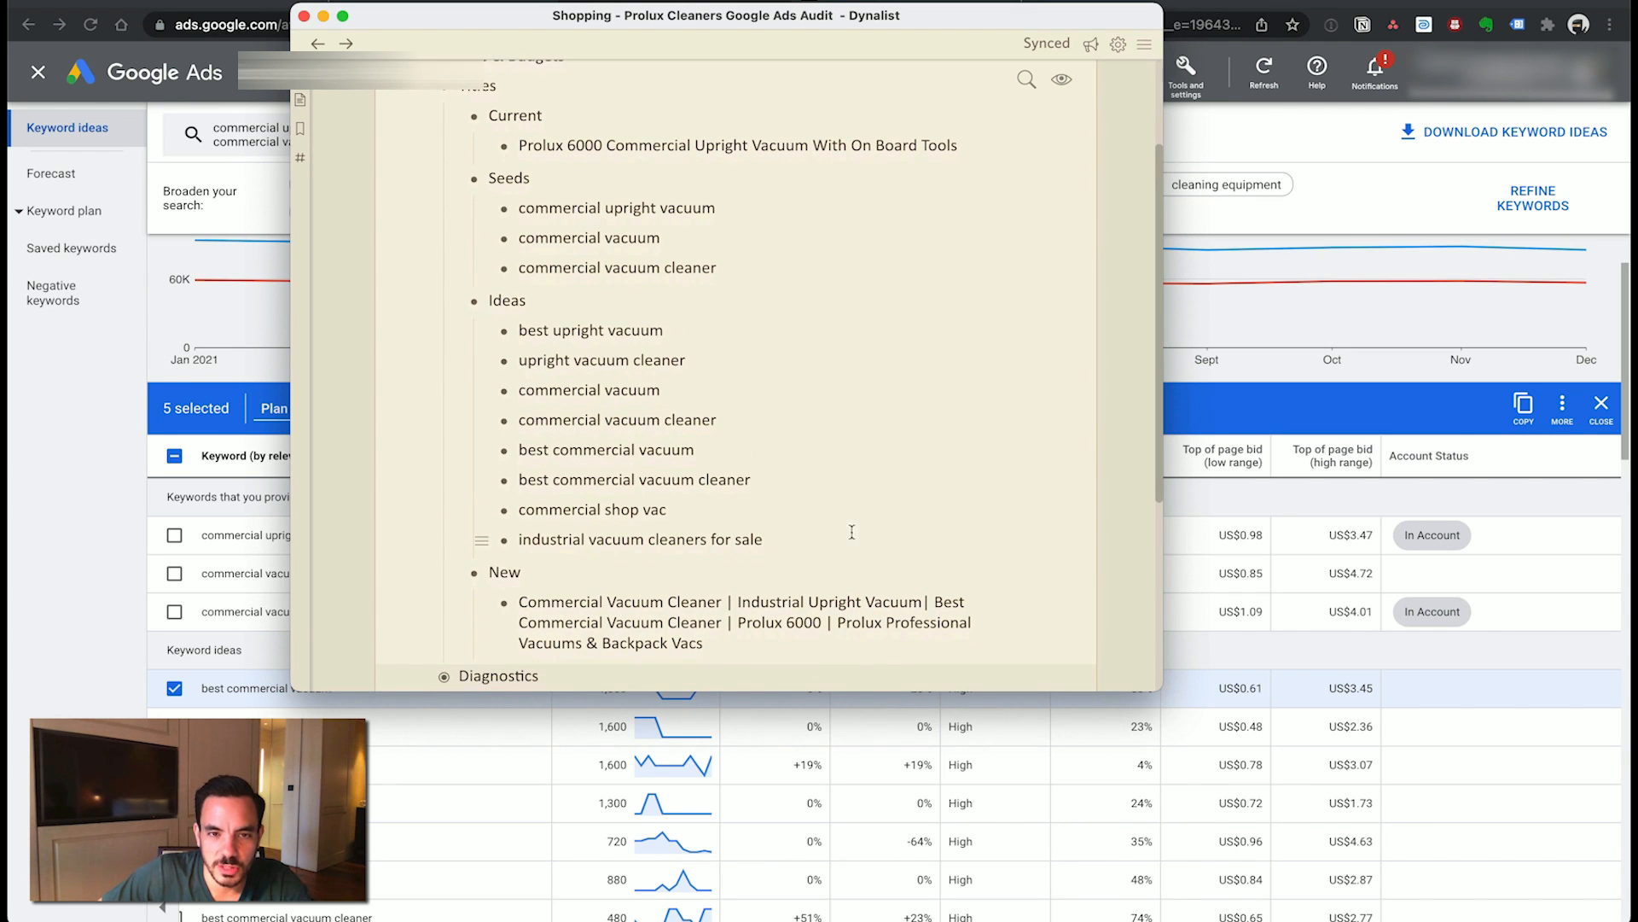
pyautogui.scroll(1, 768, 598)
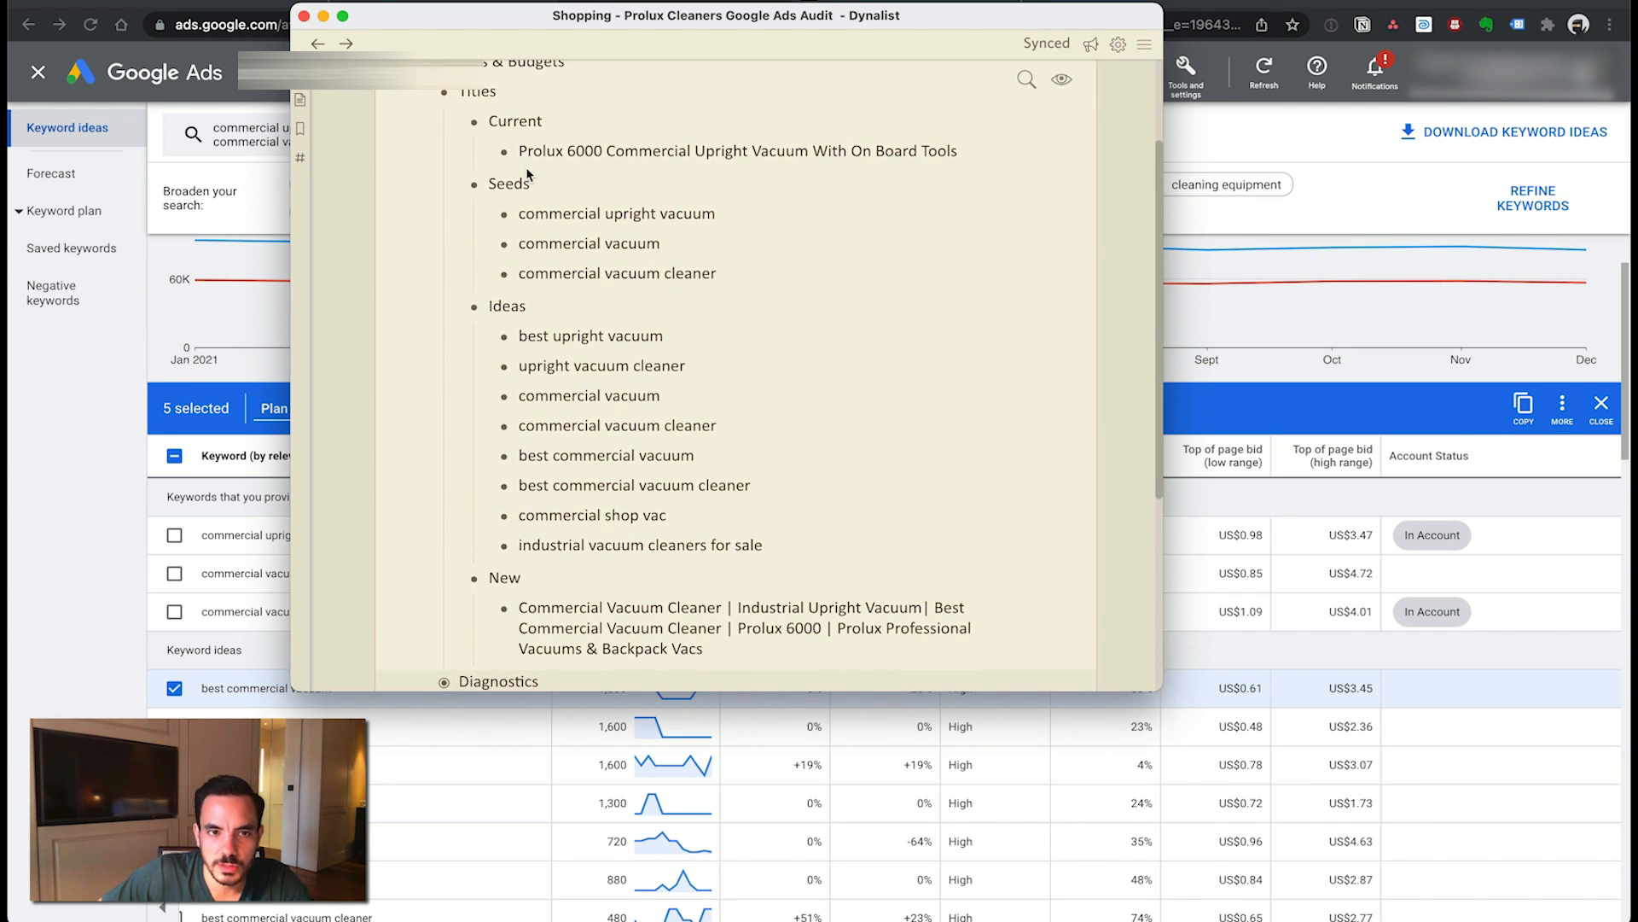
pyautogui.scroll(1, 607, 213)
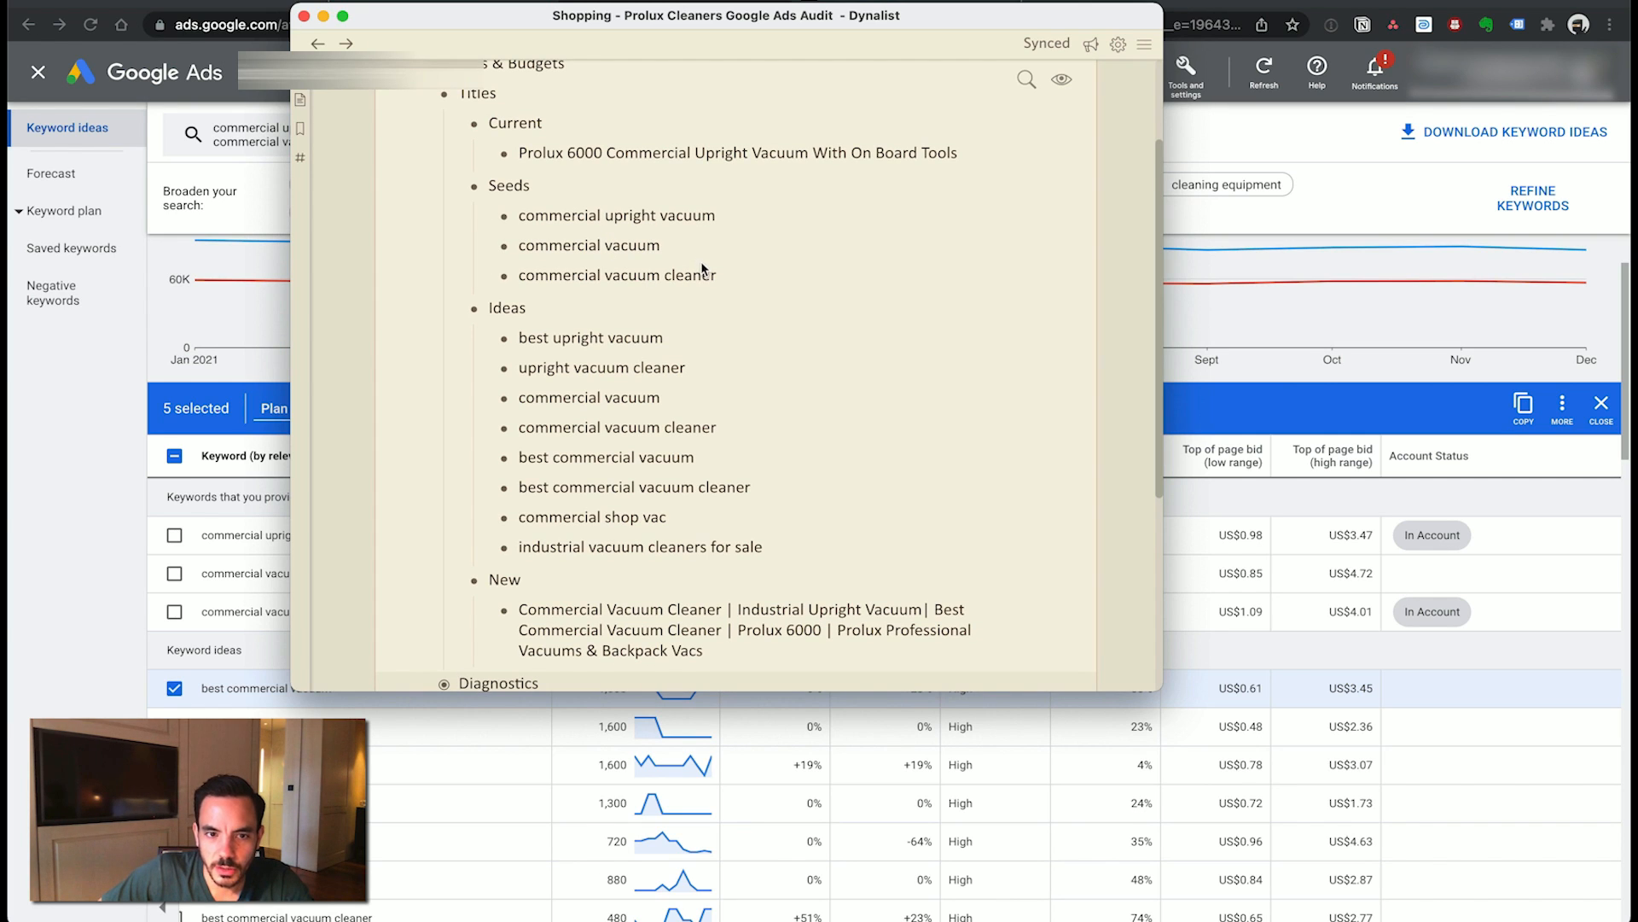
pyautogui.scroll(2, 649, 270)
pyautogui.click(574, 179)
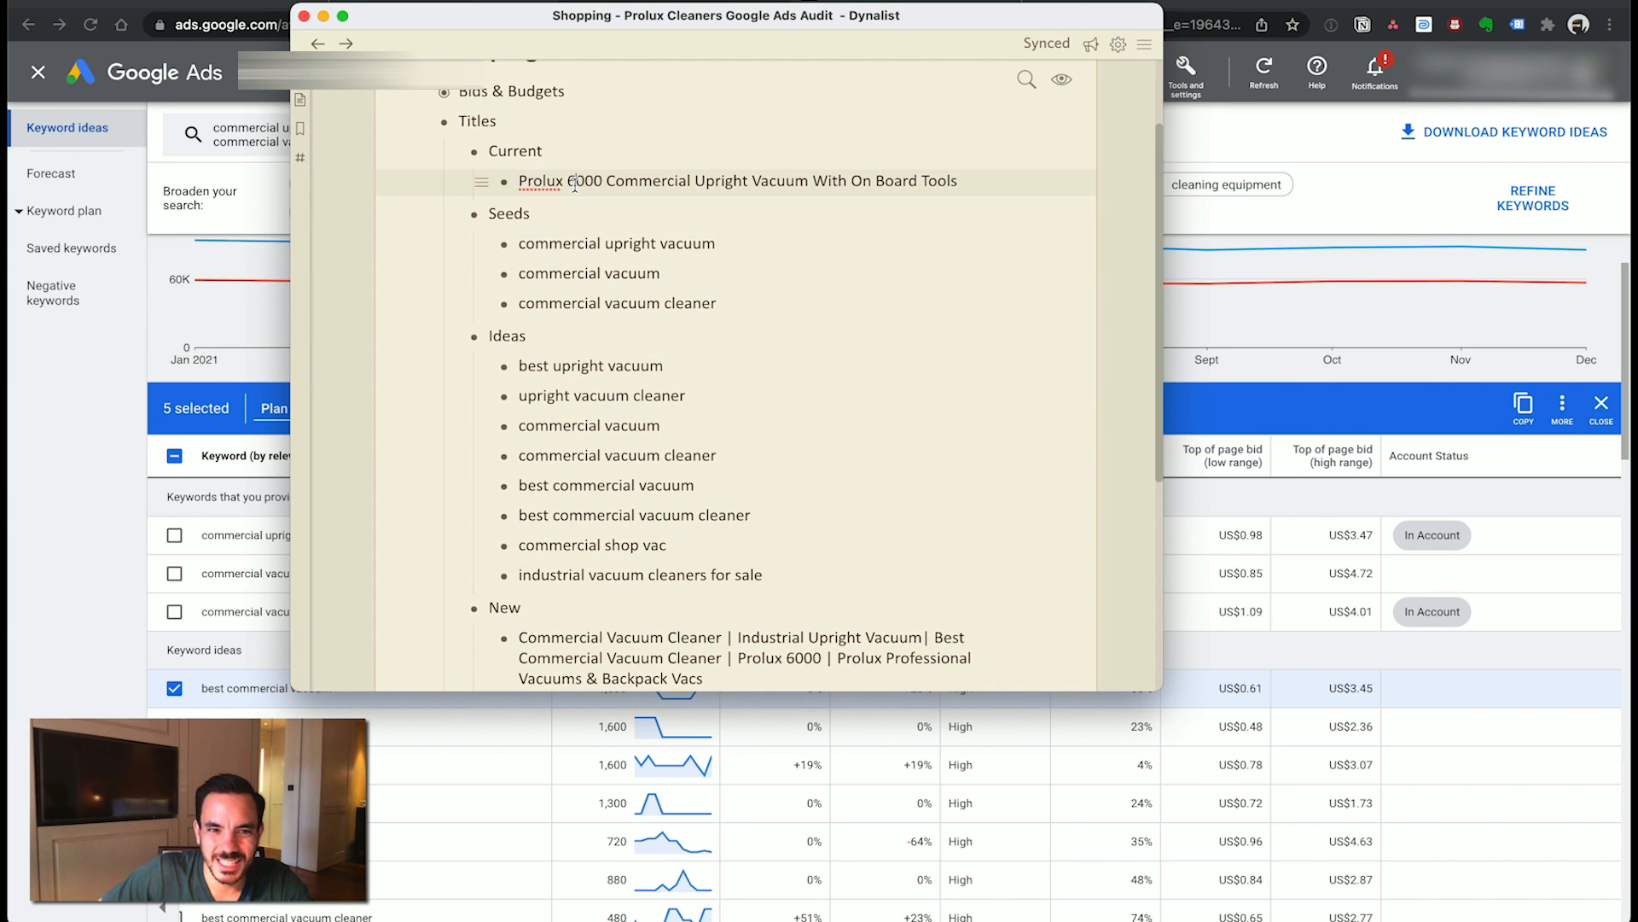
# - Switch to the product list of the 0.2 AMG Smart Shopping campaign in Google Ads and check the total number of products
pyautogui.click(64, 597)
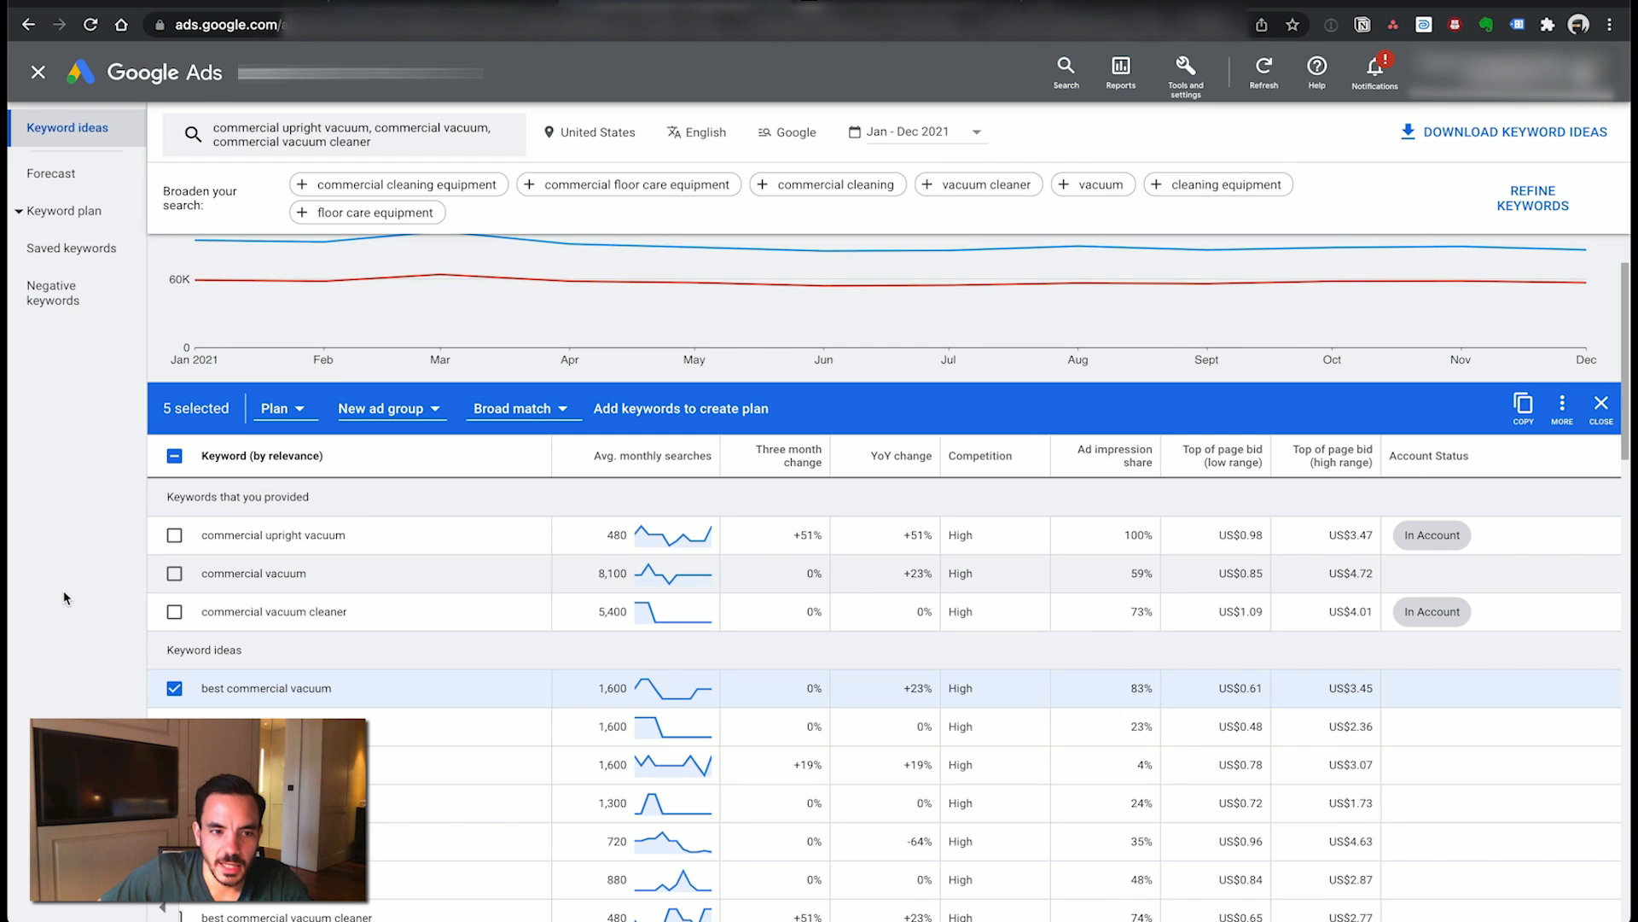
pyautogui.click(233, 4)
pyautogui.click(742, 591)
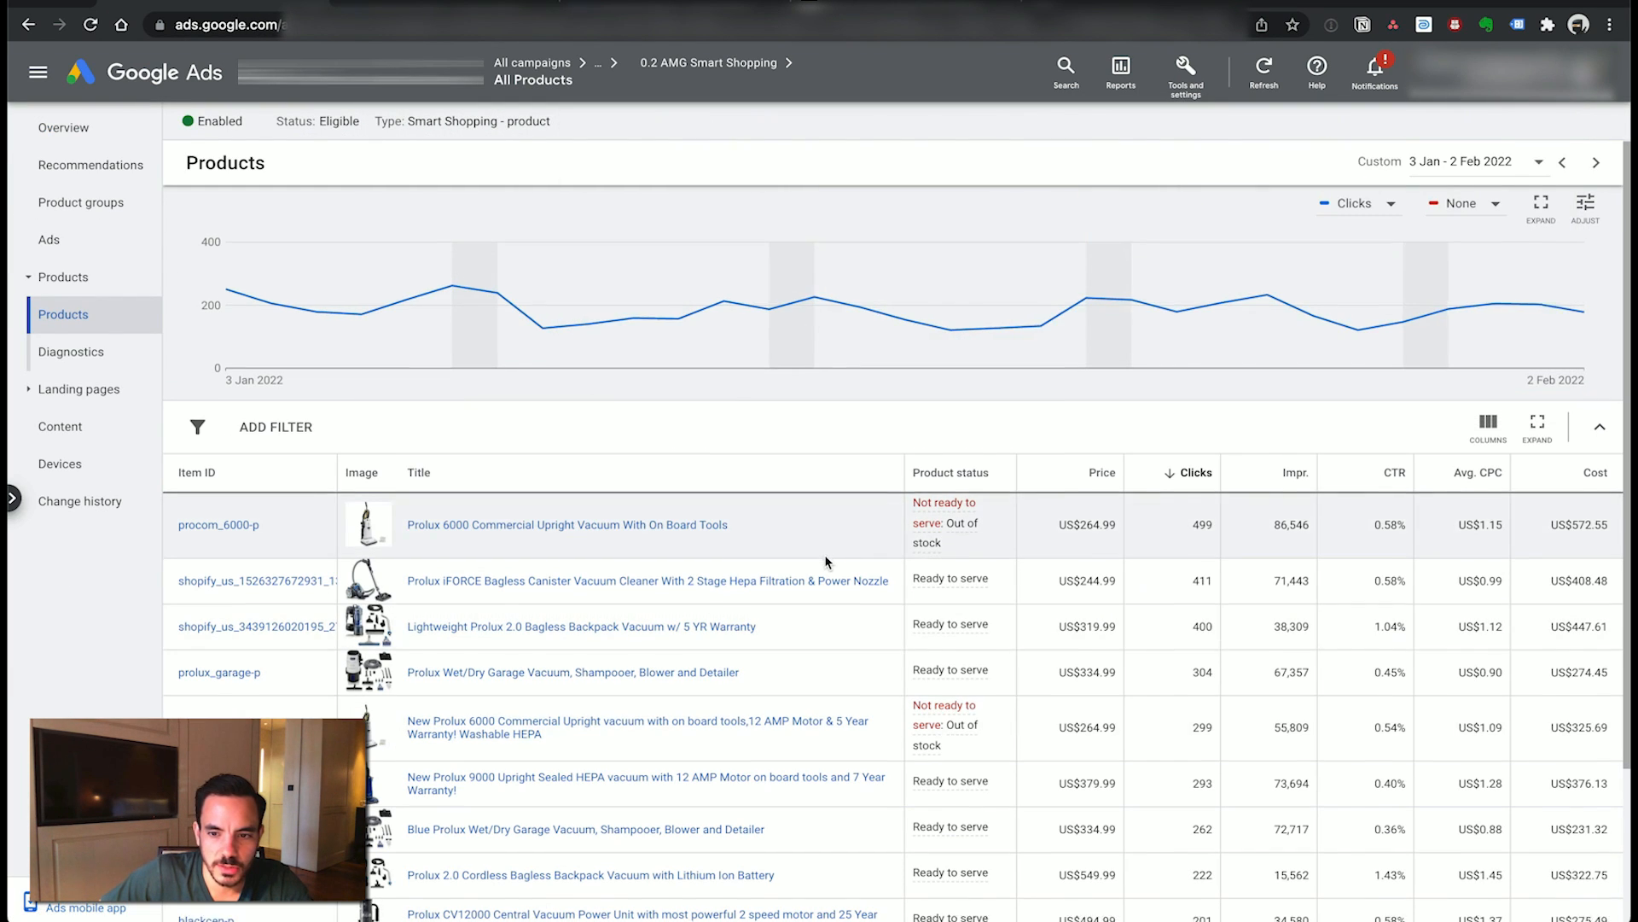
pyautogui.scroll(-3, 826, 561)
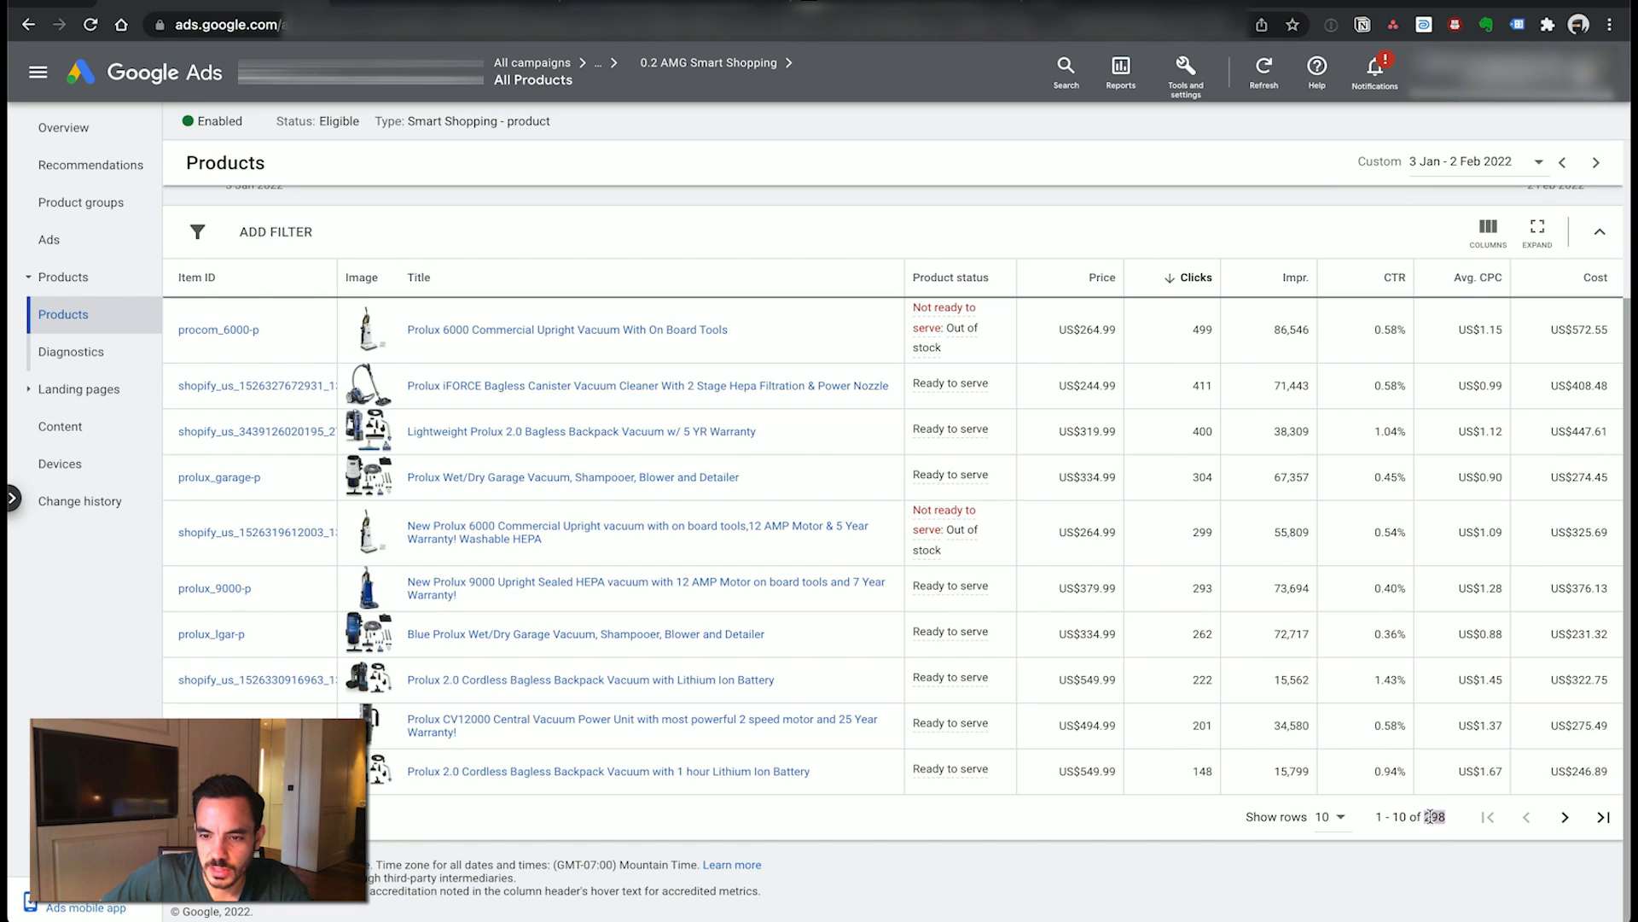
# - Switch to the Dynalist outline and review the new keyword-based Prolux 6000 title below the ideas list
pyautogui.click(932, 858)
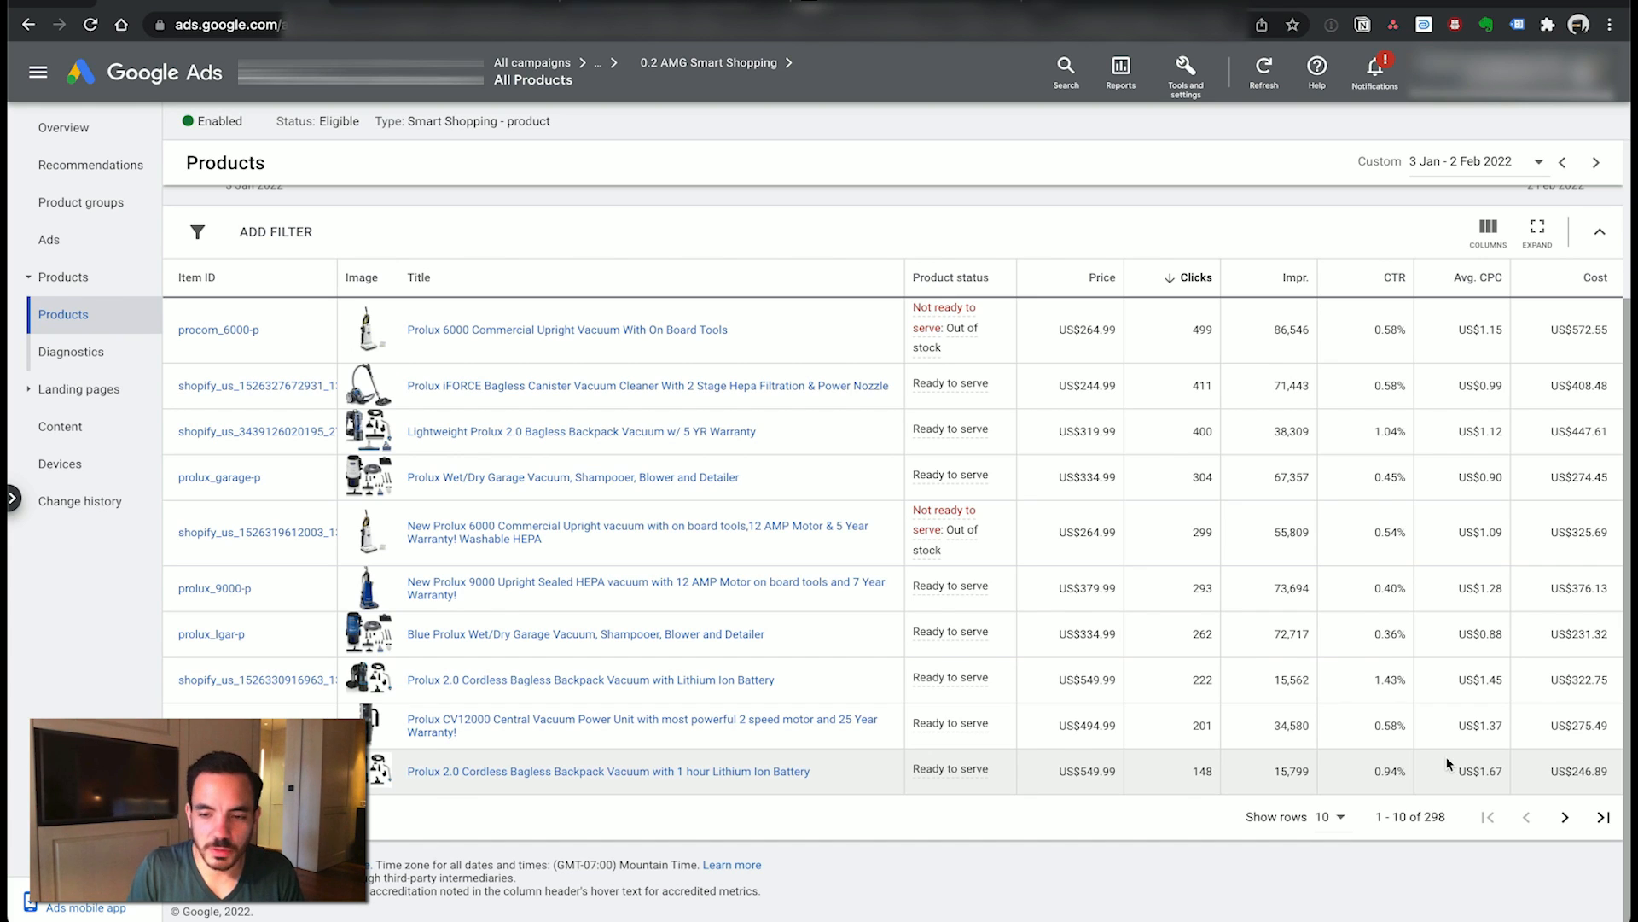
pyautogui.press('super+Tab')
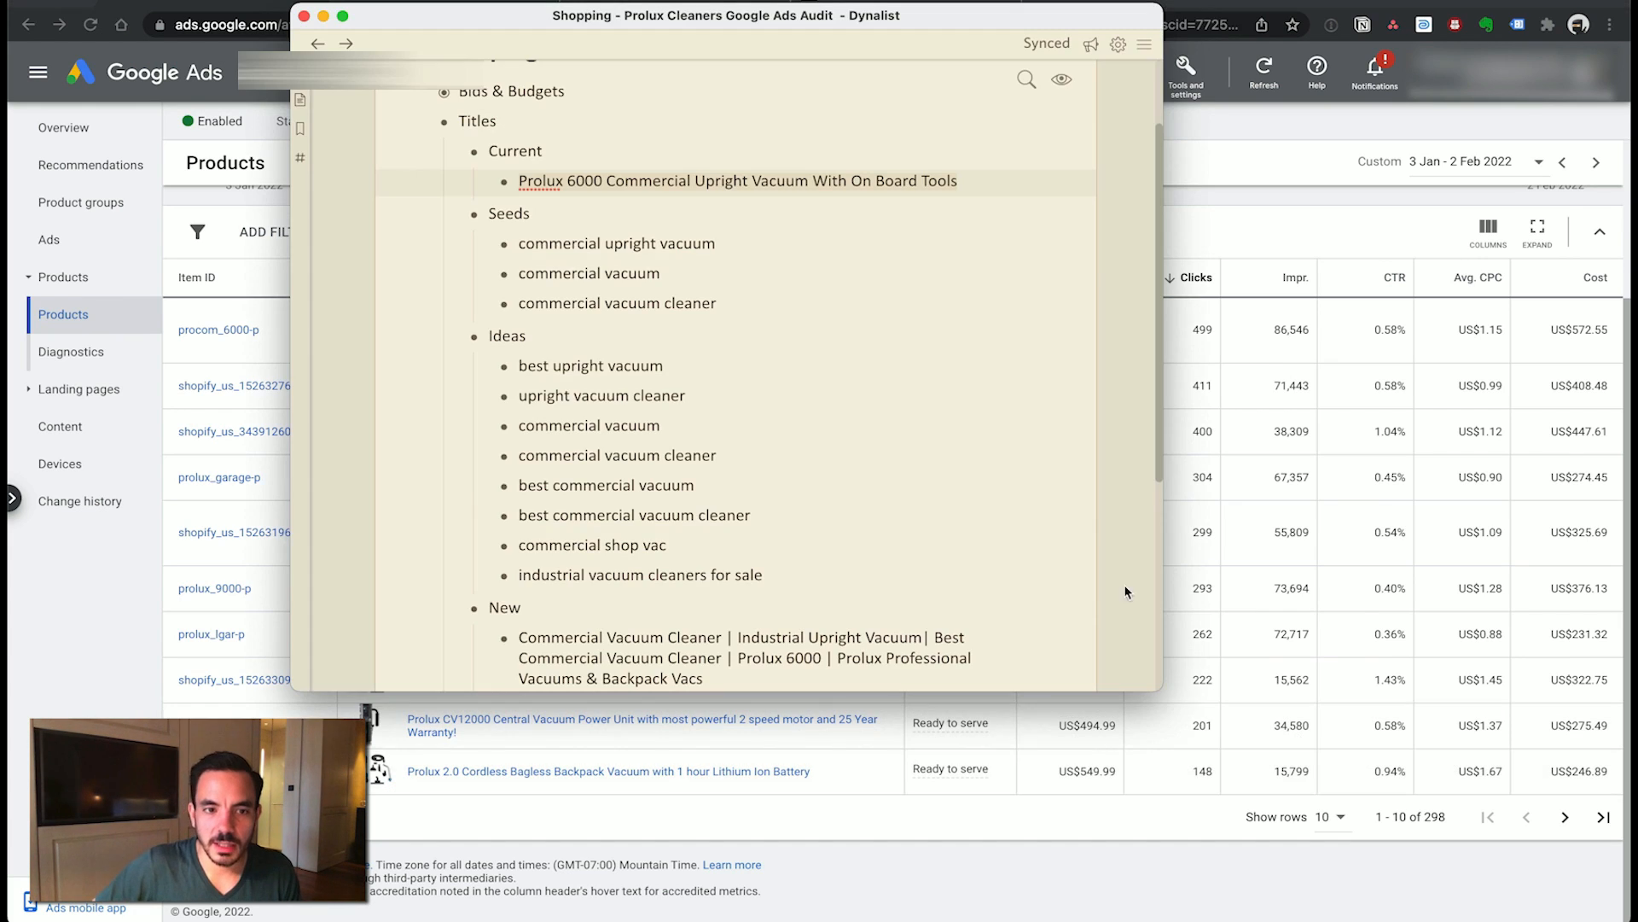
pyautogui.click(849, 303)
pyautogui.scroll(-3, 840, 363)
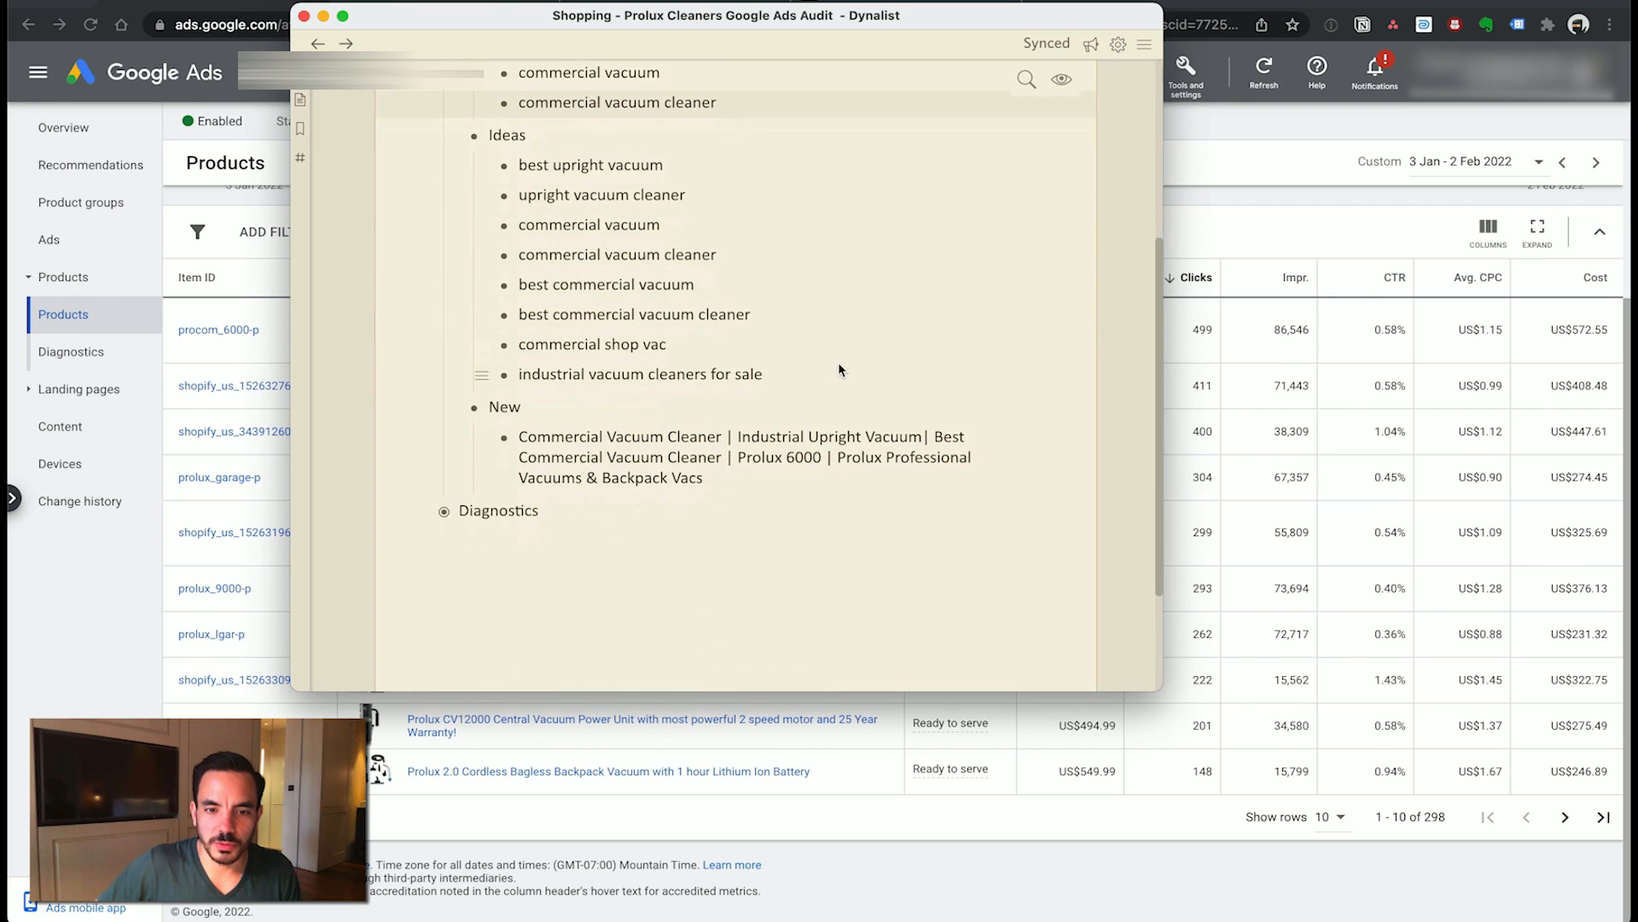
pyautogui.click(822, 438)
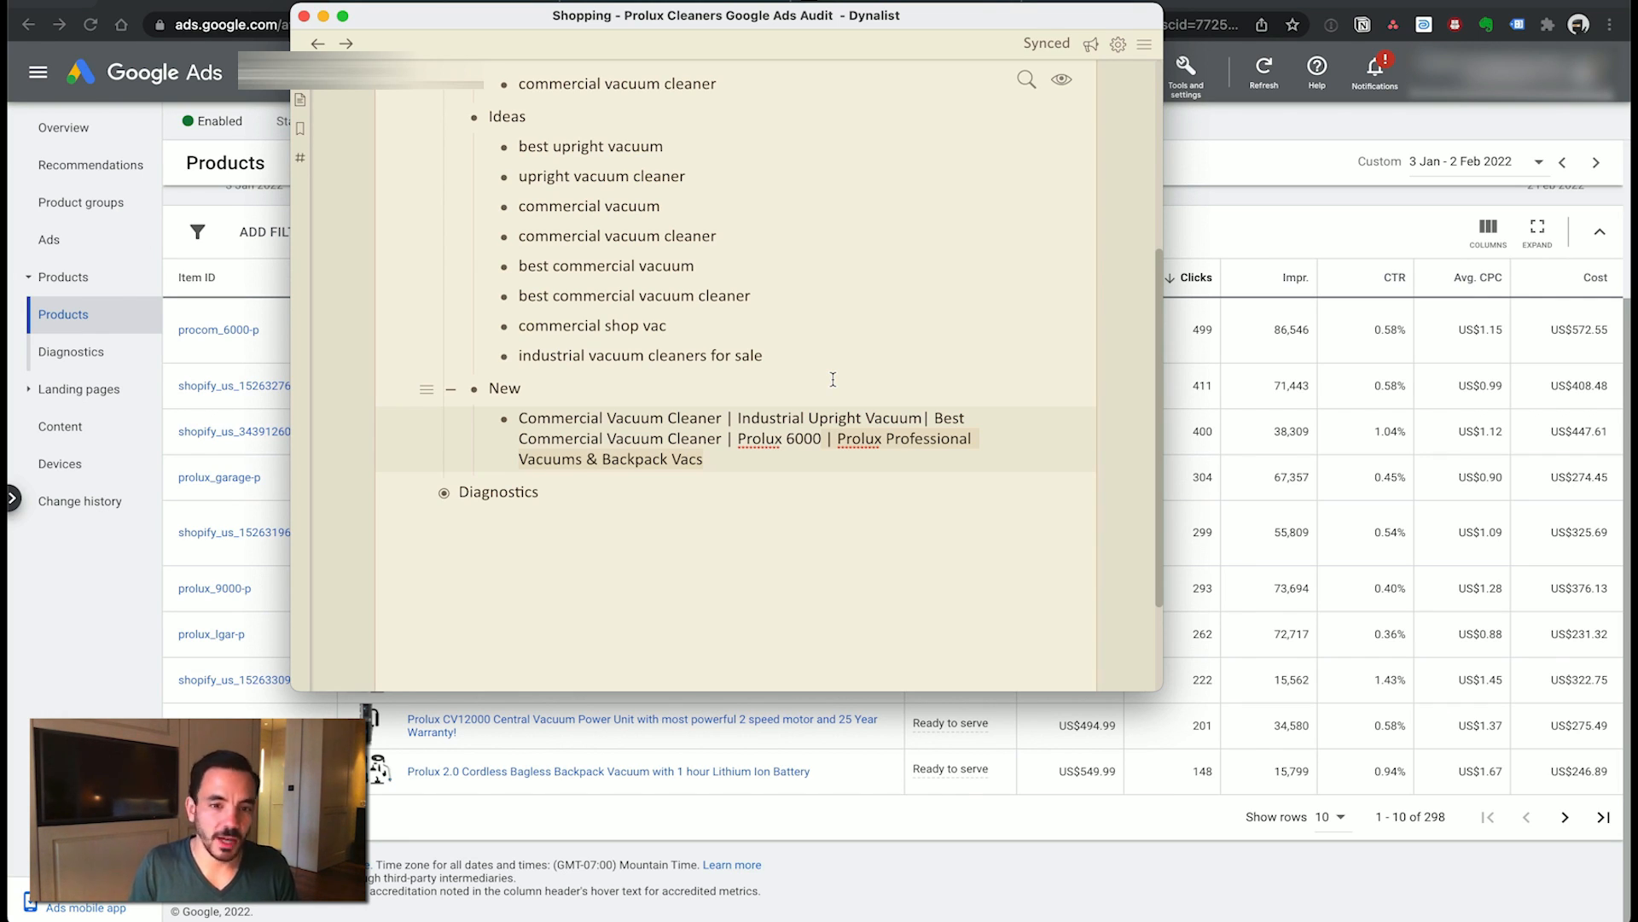
# - View the Prolux 6000 product page on the Prolux Cleaners website and return to the Google Ads product list
pyautogui.click(67, 595)
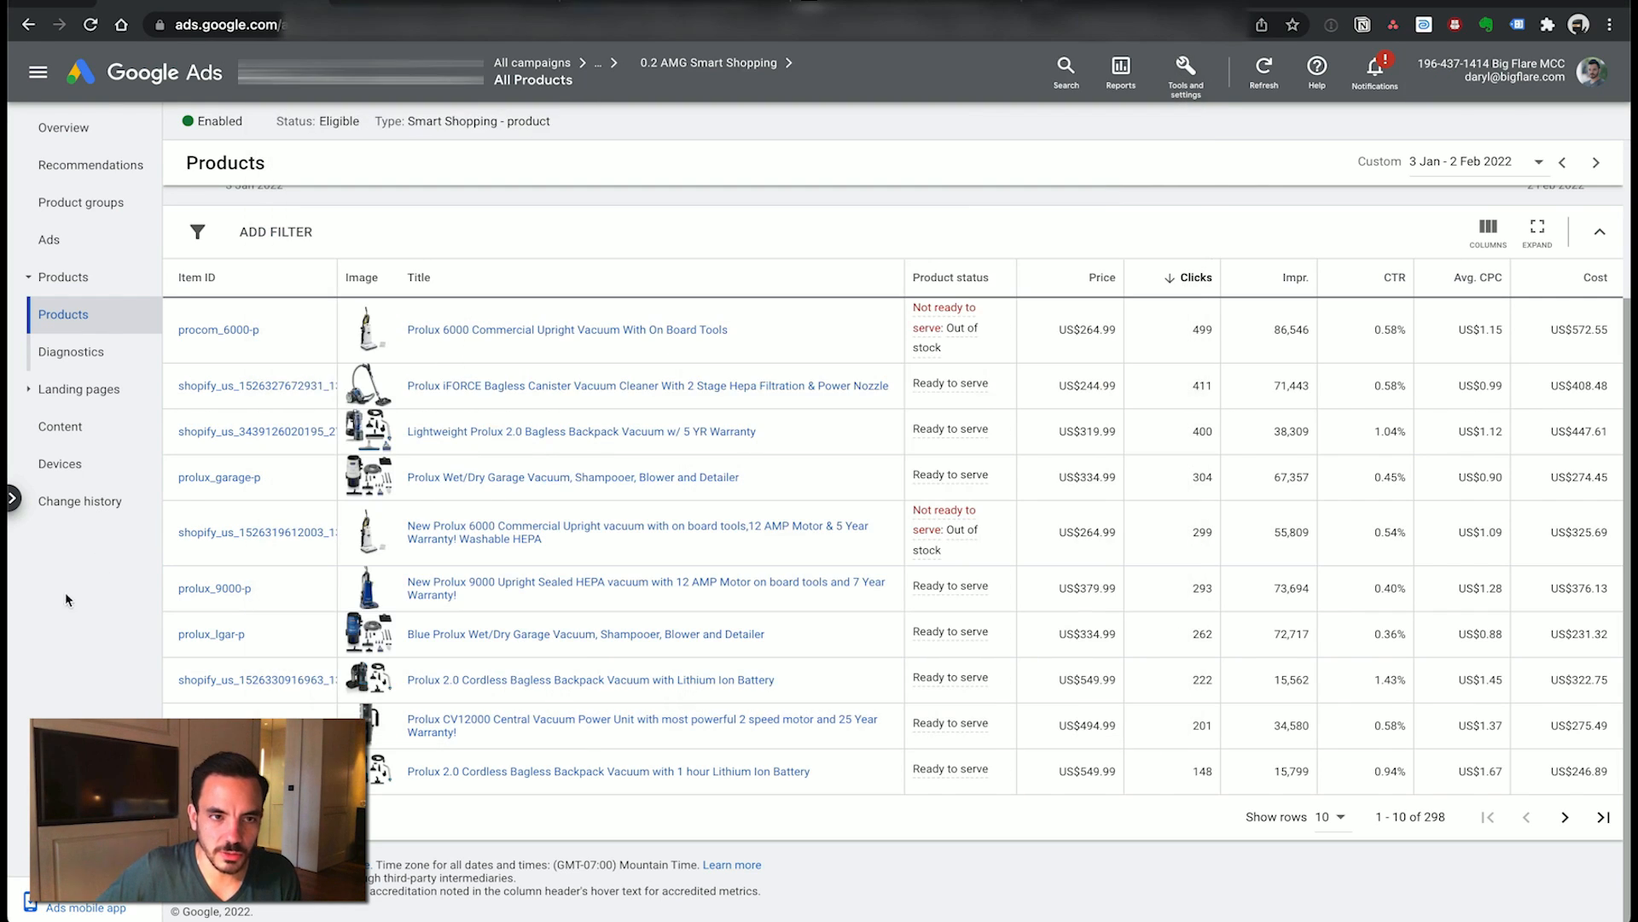
pyautogui.click(866, 10)
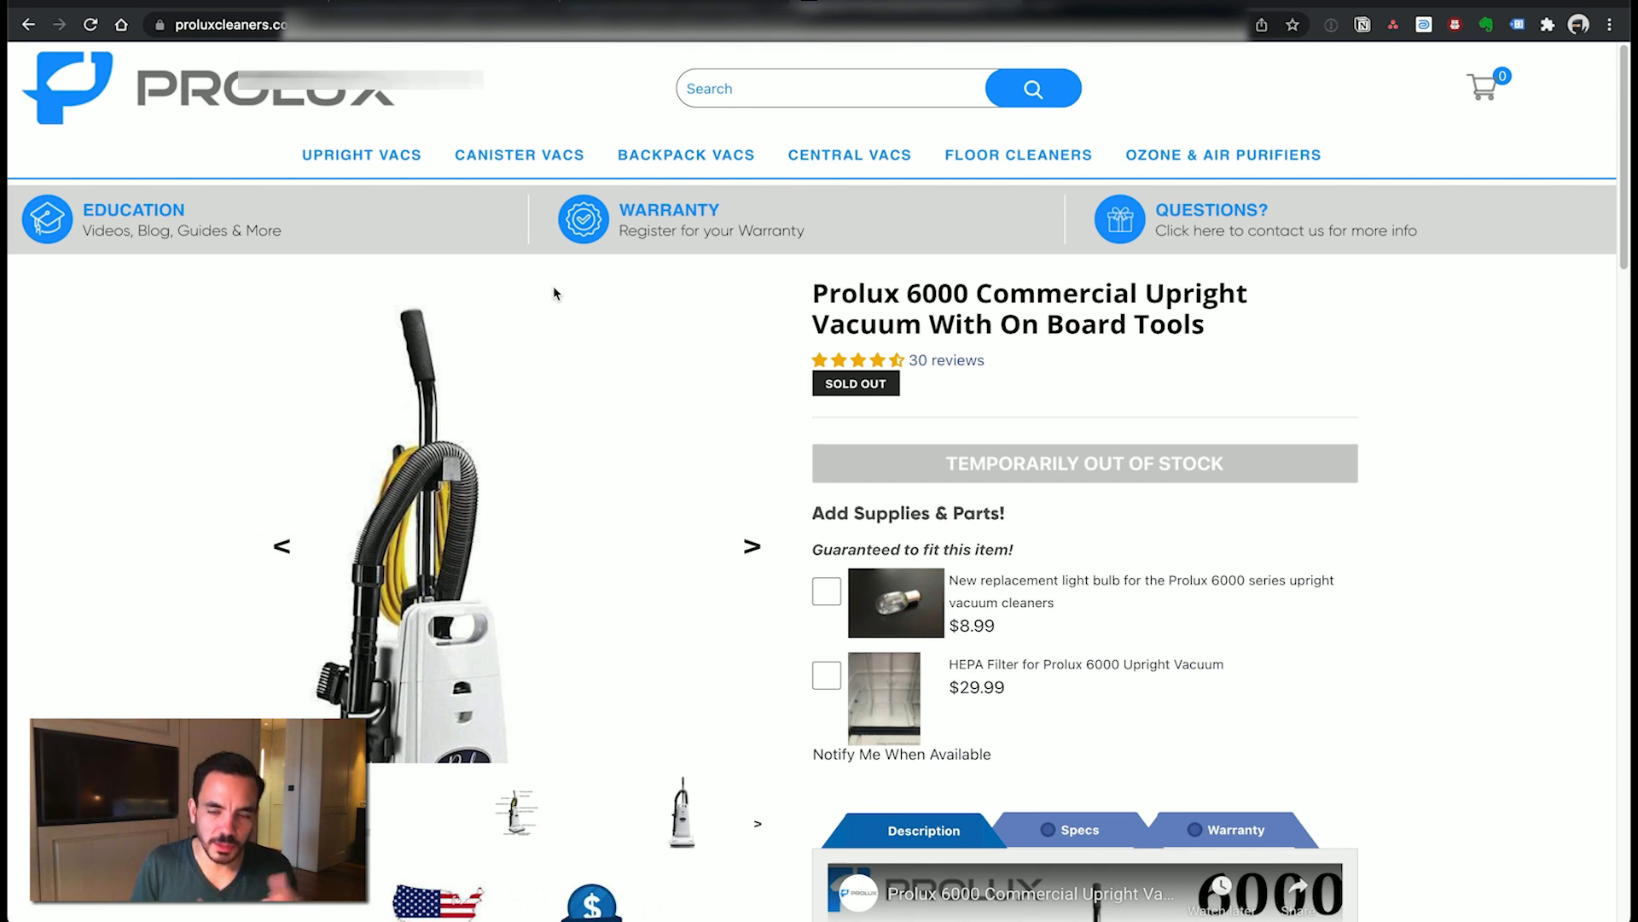
pyautogui.click(234, 9)
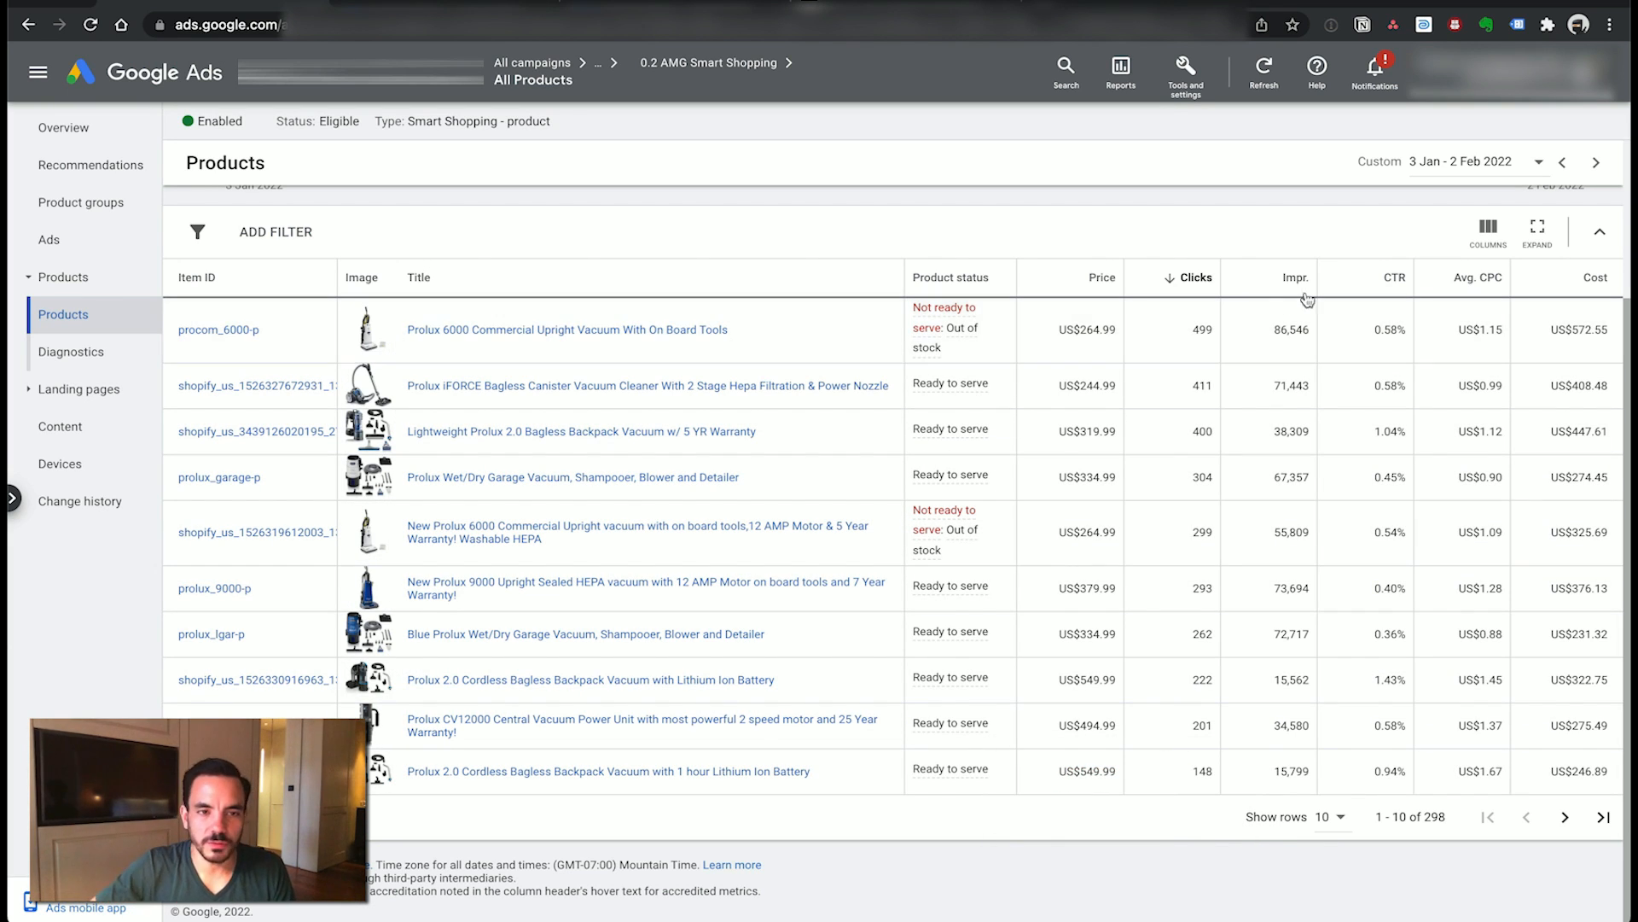
# - In the Dynalist Shopping outline, collapse the Titles section and expand the Diagnostics section
pyautogui.scroll(3, 841, 227)
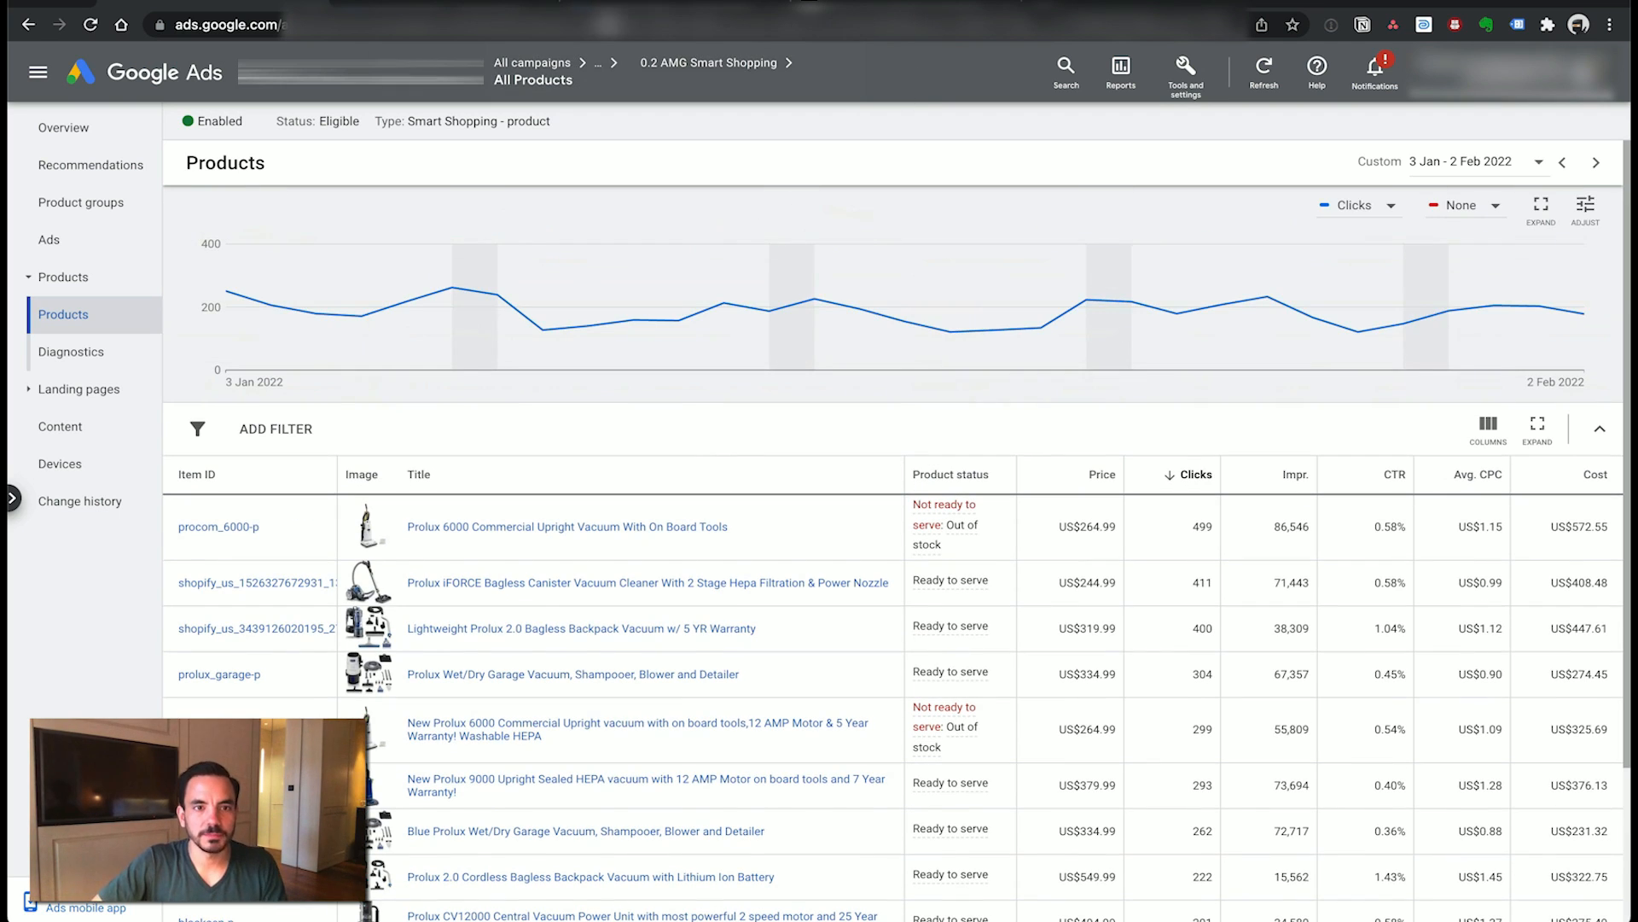
pyautogui.click(570, 61)
pyautogui.press('super+Tab')
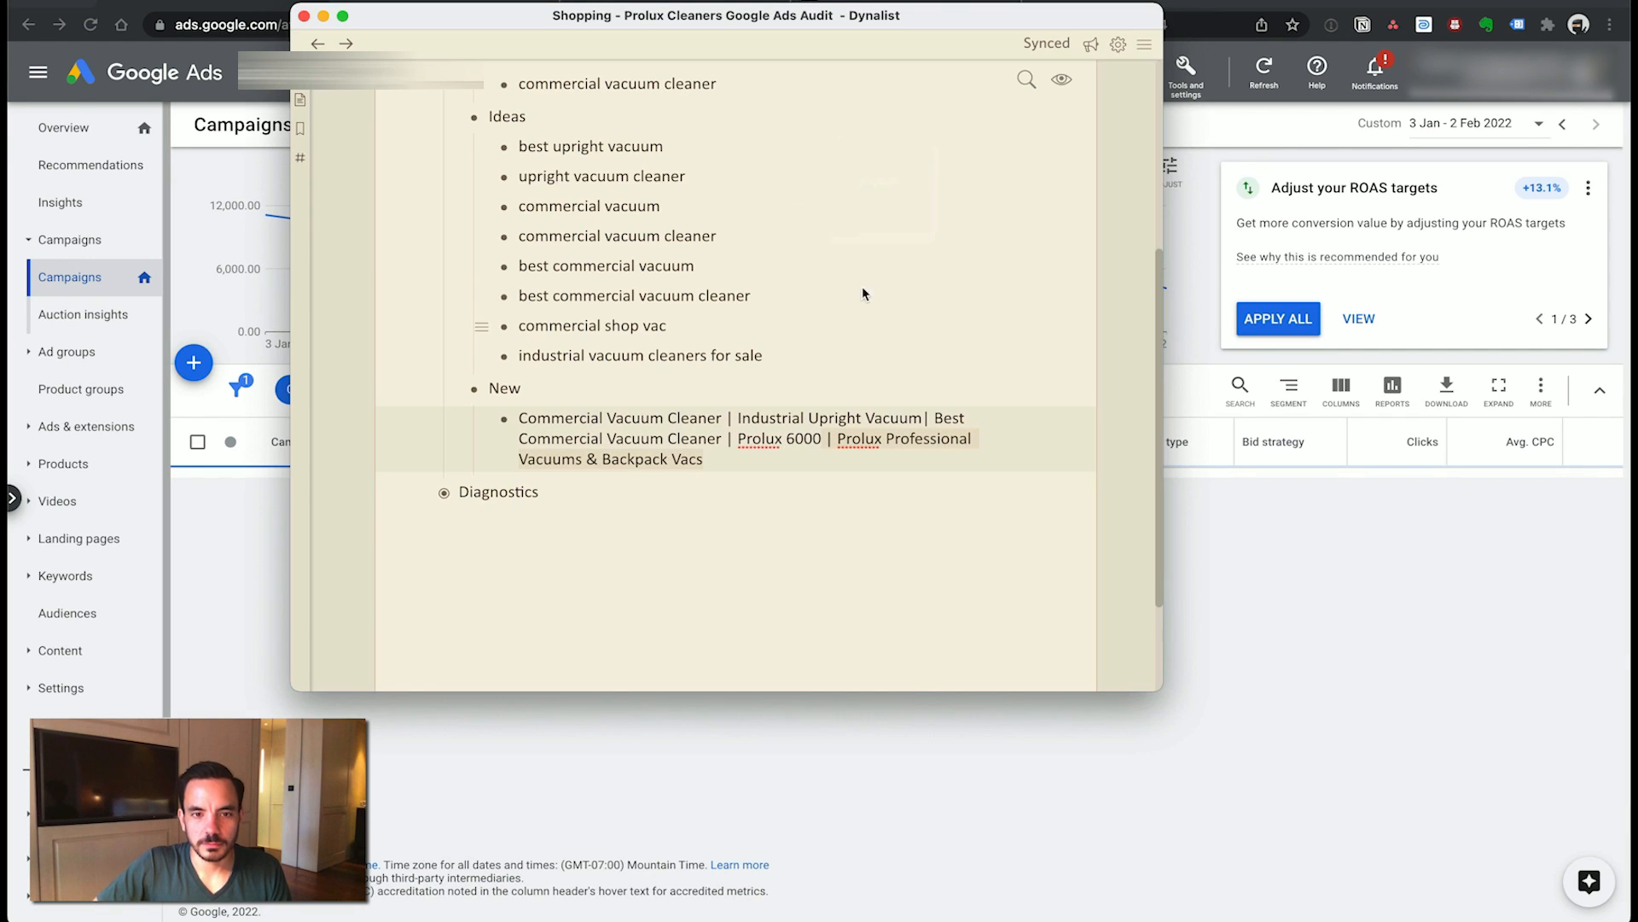
pyautogui.scroll(5, 768, 299)
pyautogui.click(420, 236)
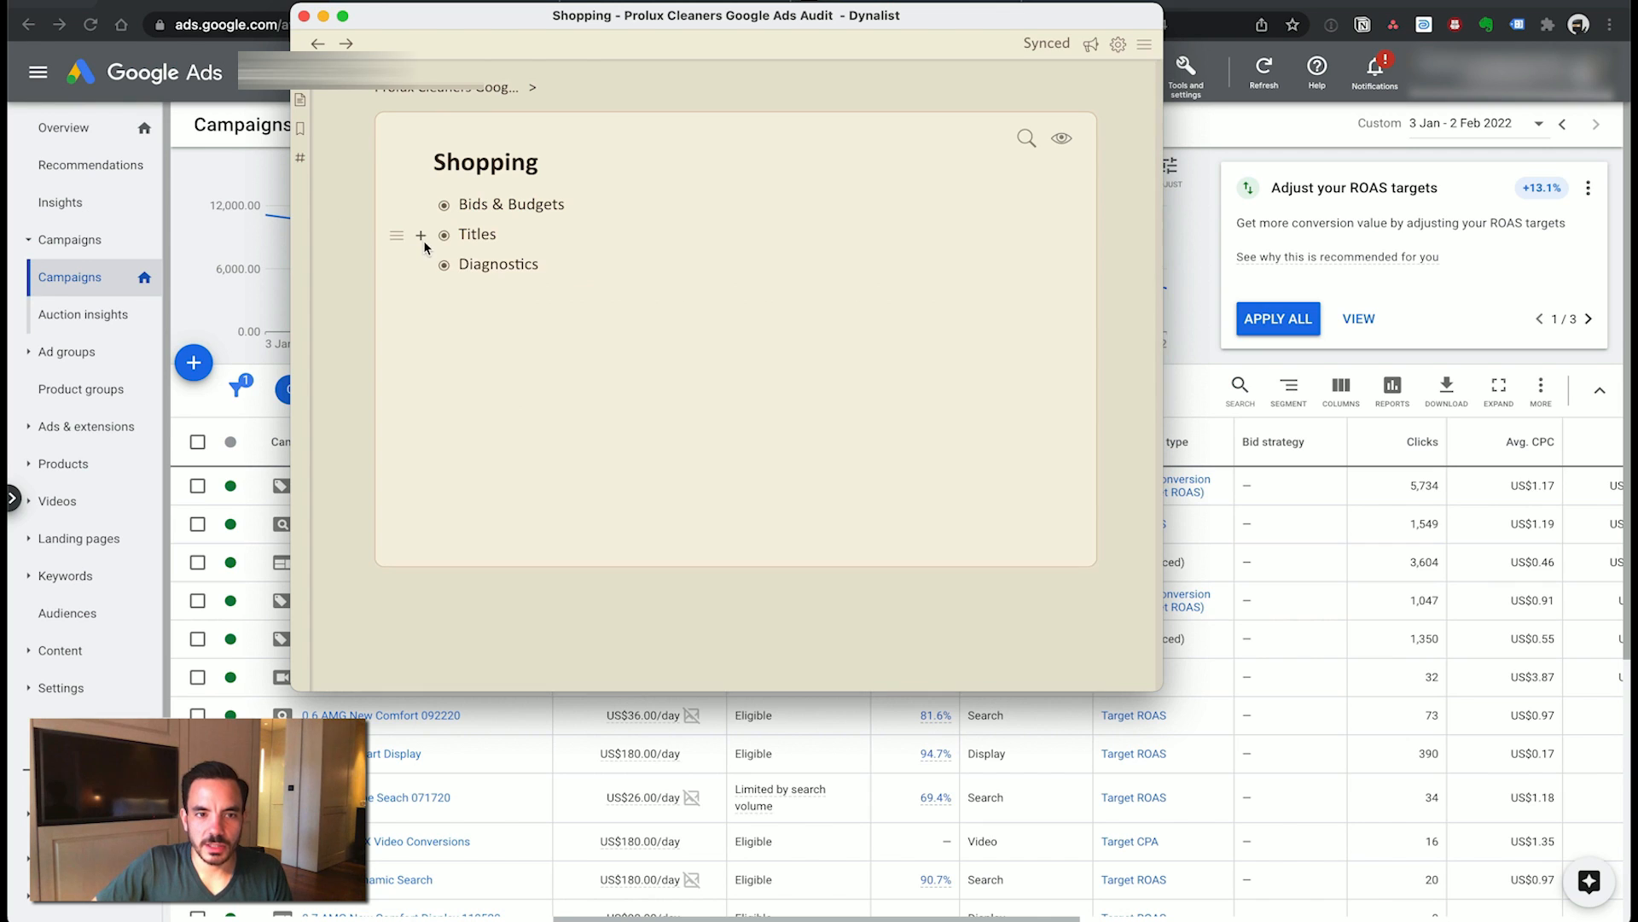
pyautogui.click(423, 266)
# - Open the product diagnostics of the 0.2 AMG Smart Shopping campaign in Google Ads and inspect the image link issue
pyautogui.click(1323, 508)
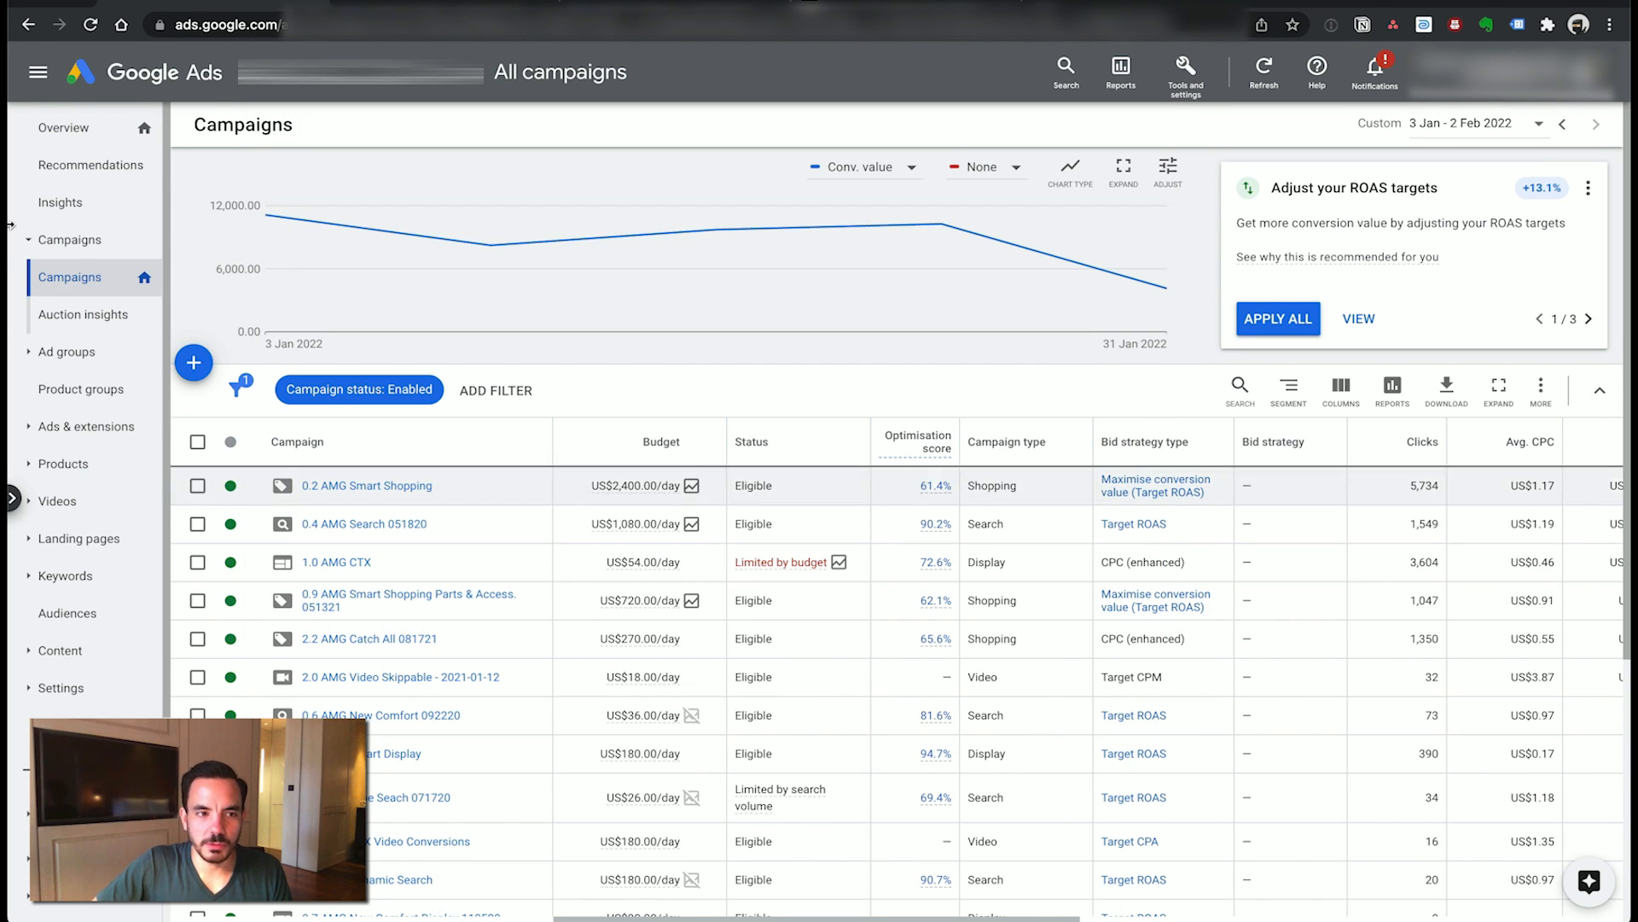
pyautogui.click(27, 25)
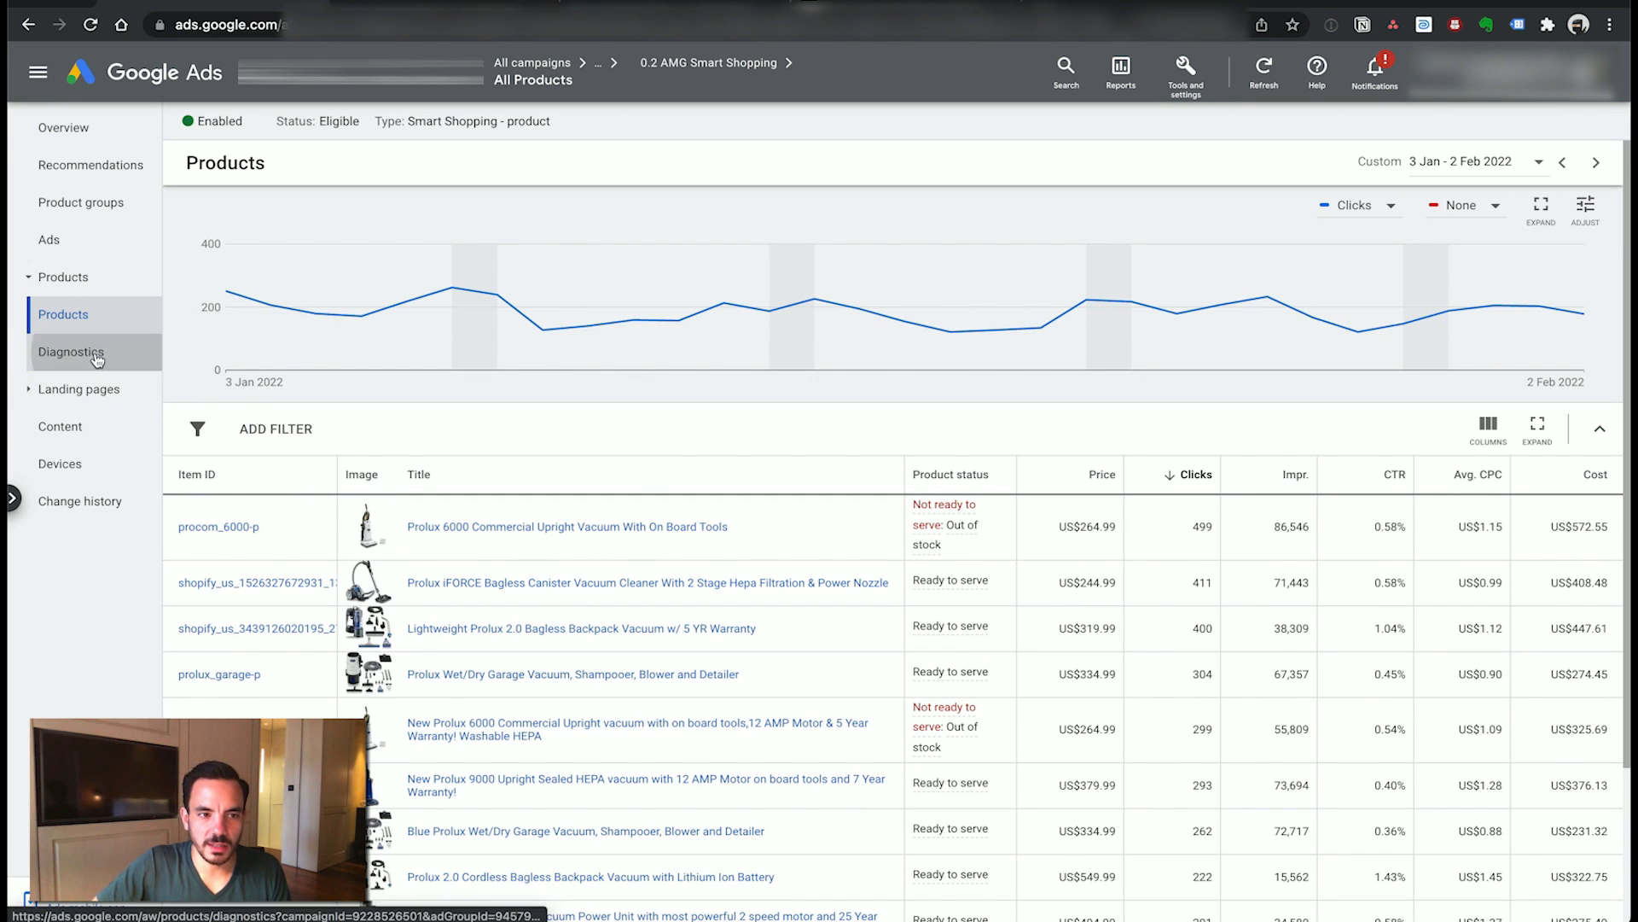
pyautogui.click(97, 358)
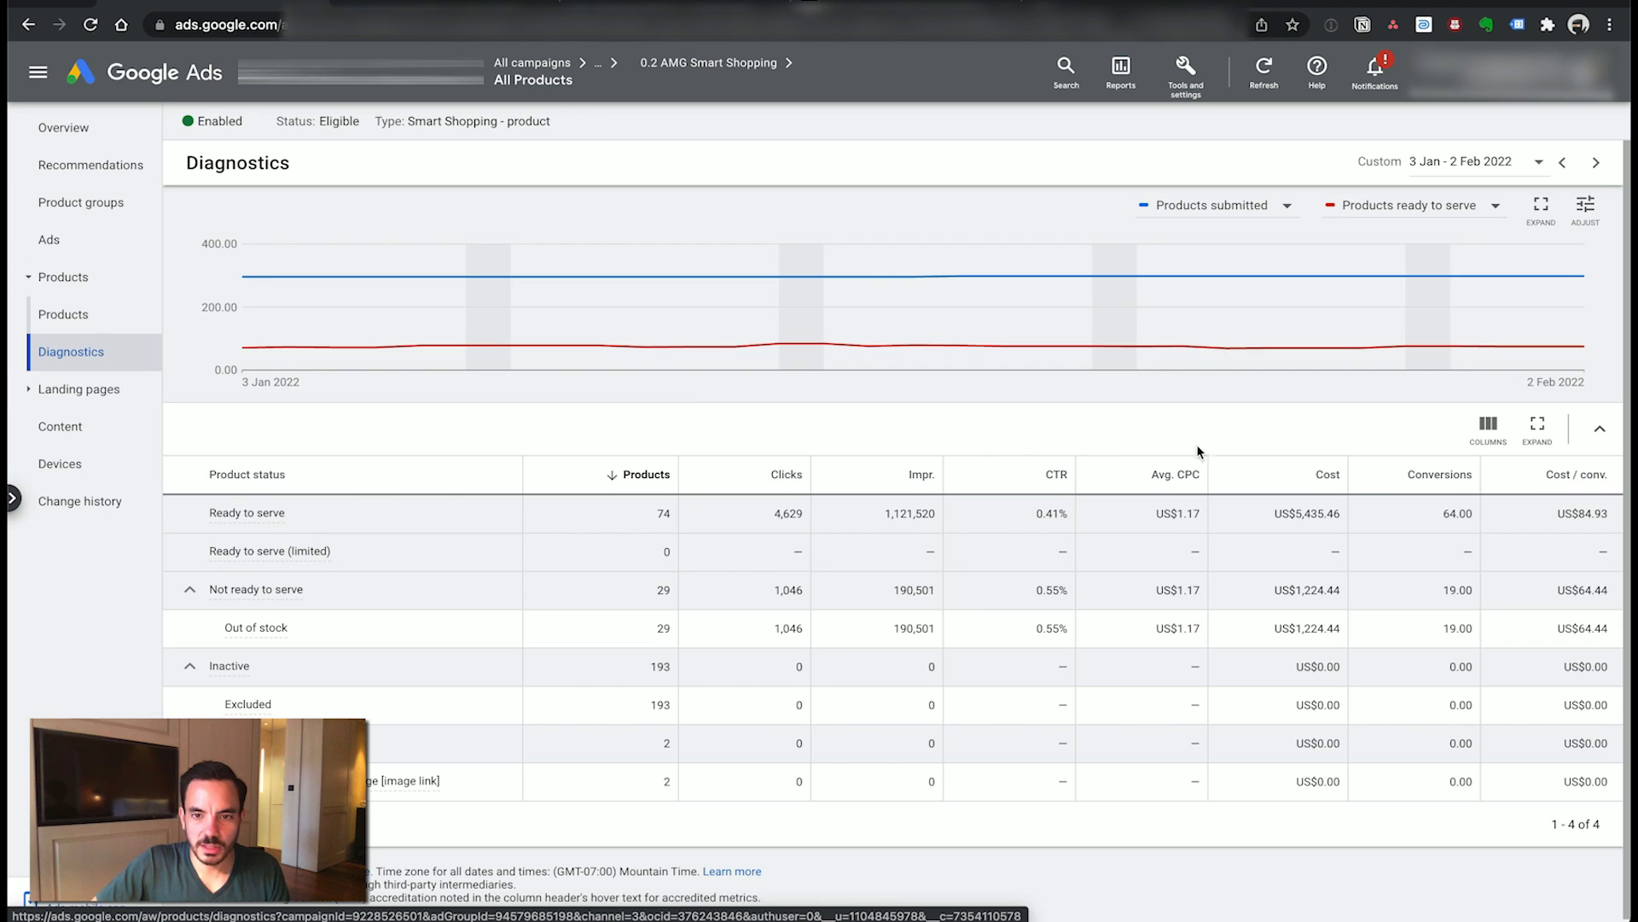
pyautogui.moveTo(1390, 361)
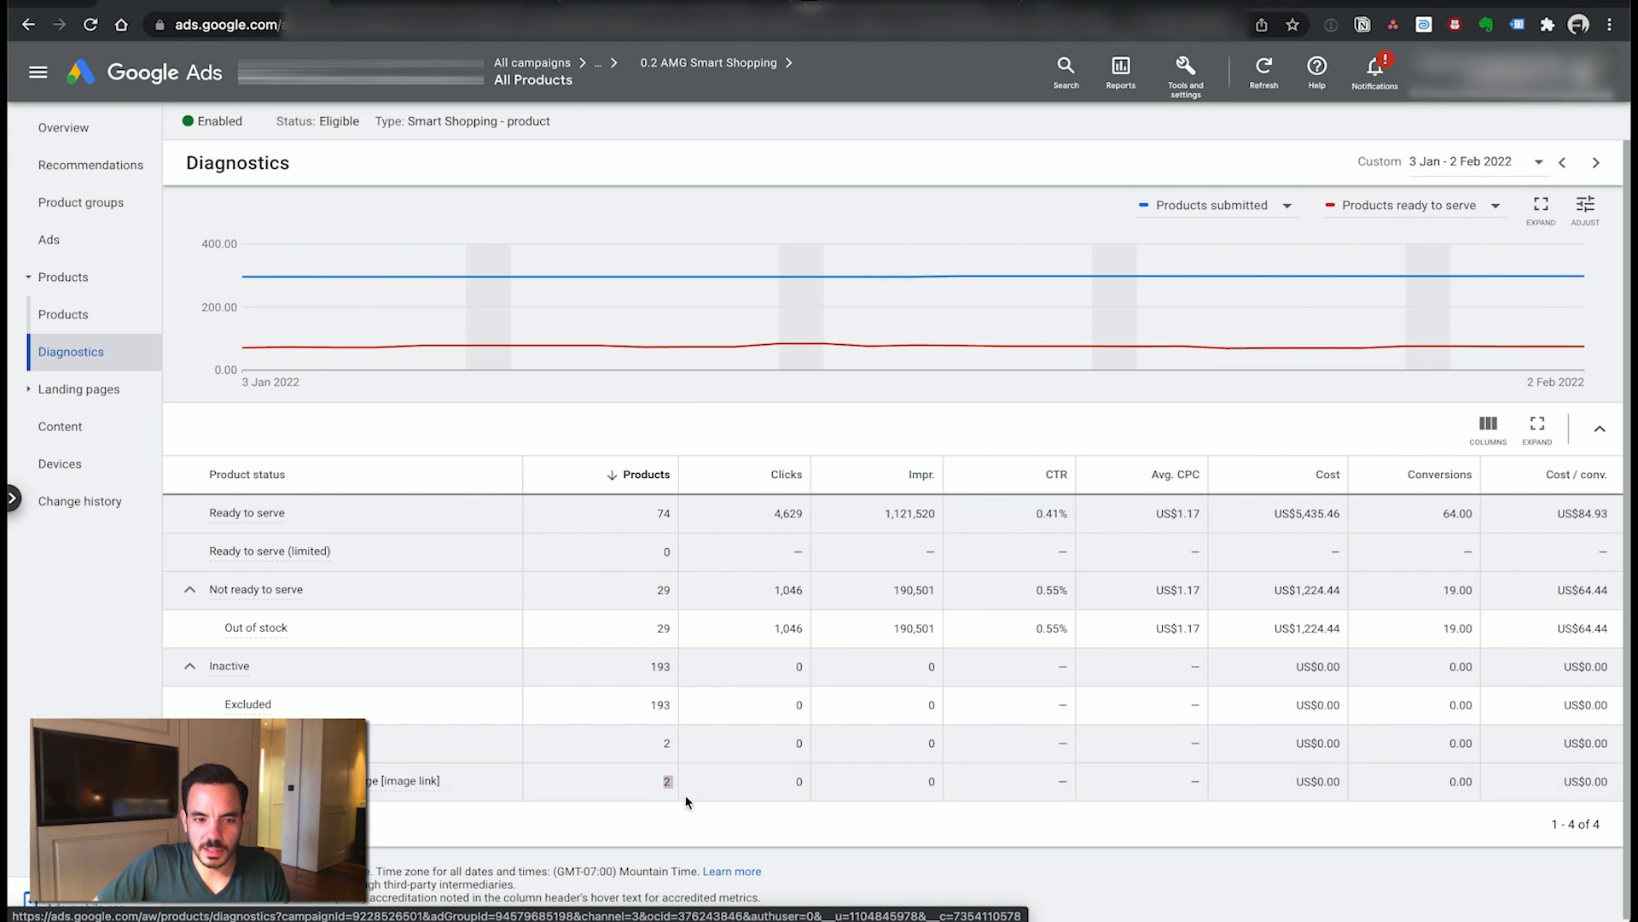
pyautogui.click(530, 806)
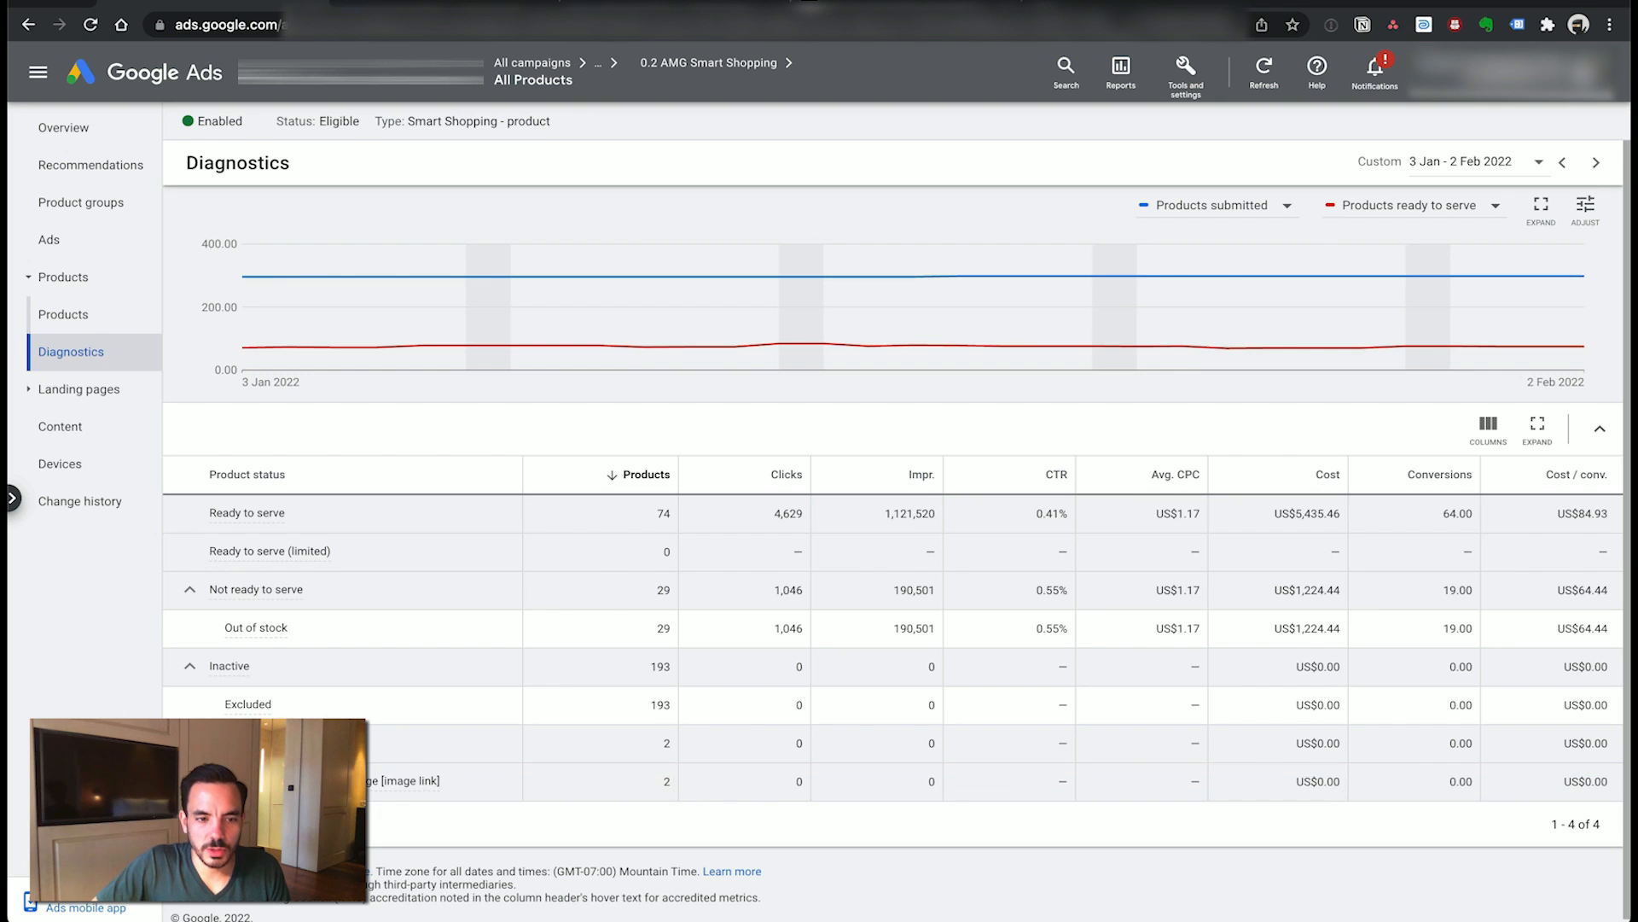
pyautogui.moveTo(403, 779)
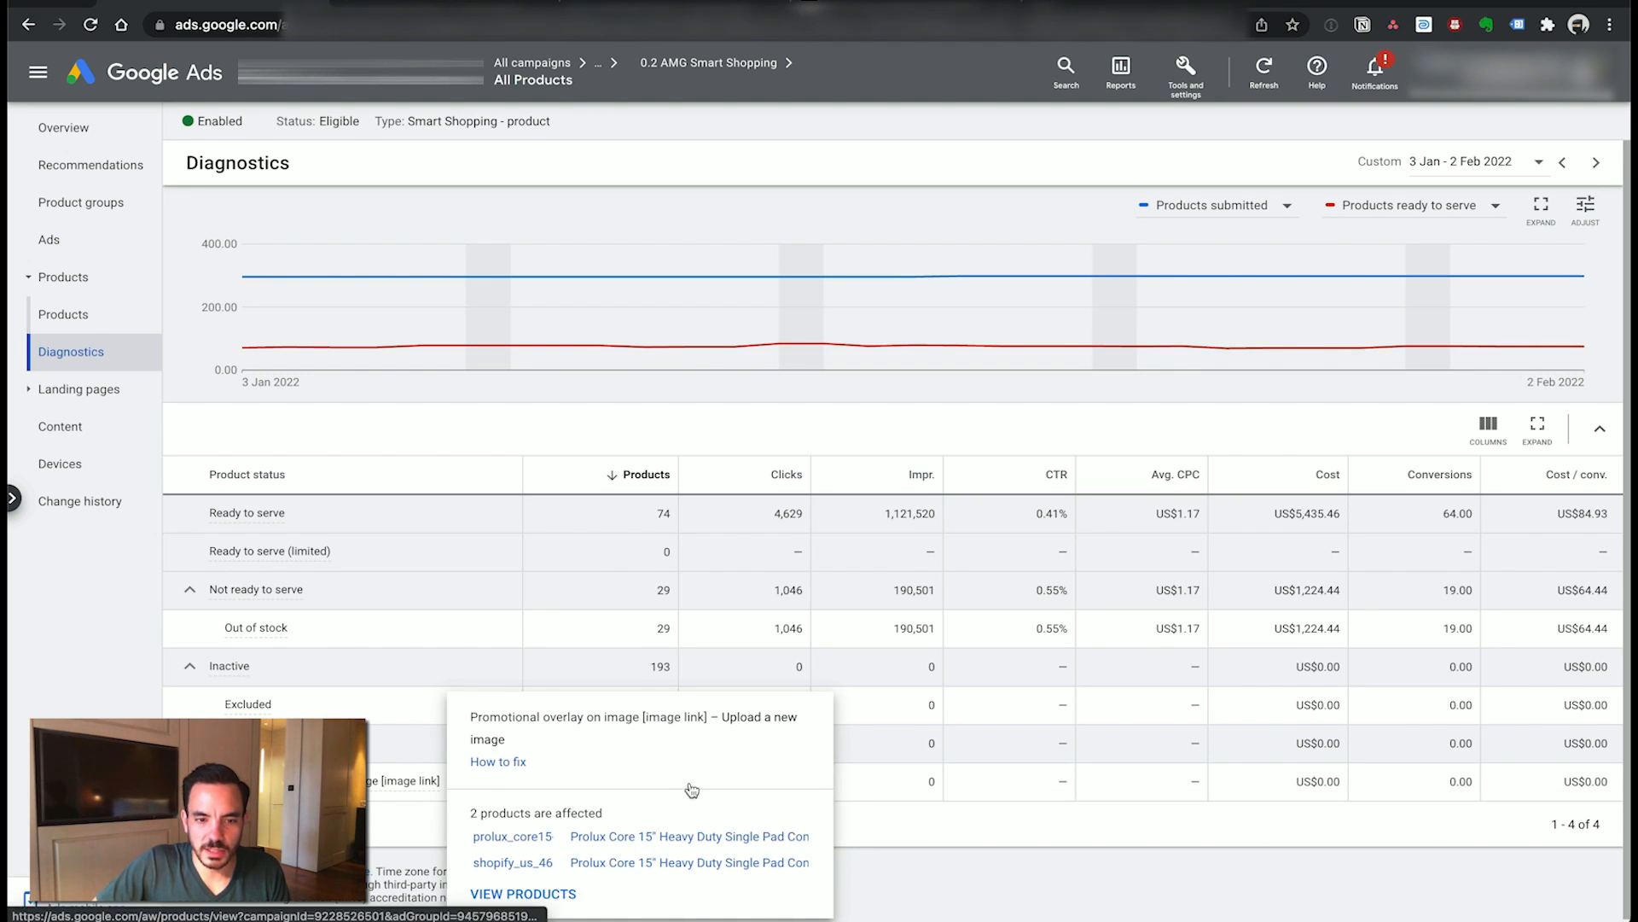
# - Inspect the disapproved Prolux Core 15" floor buffer flagged for a promotional overlay, and return to the campaign's product list
pyautogui.click(657, 838)
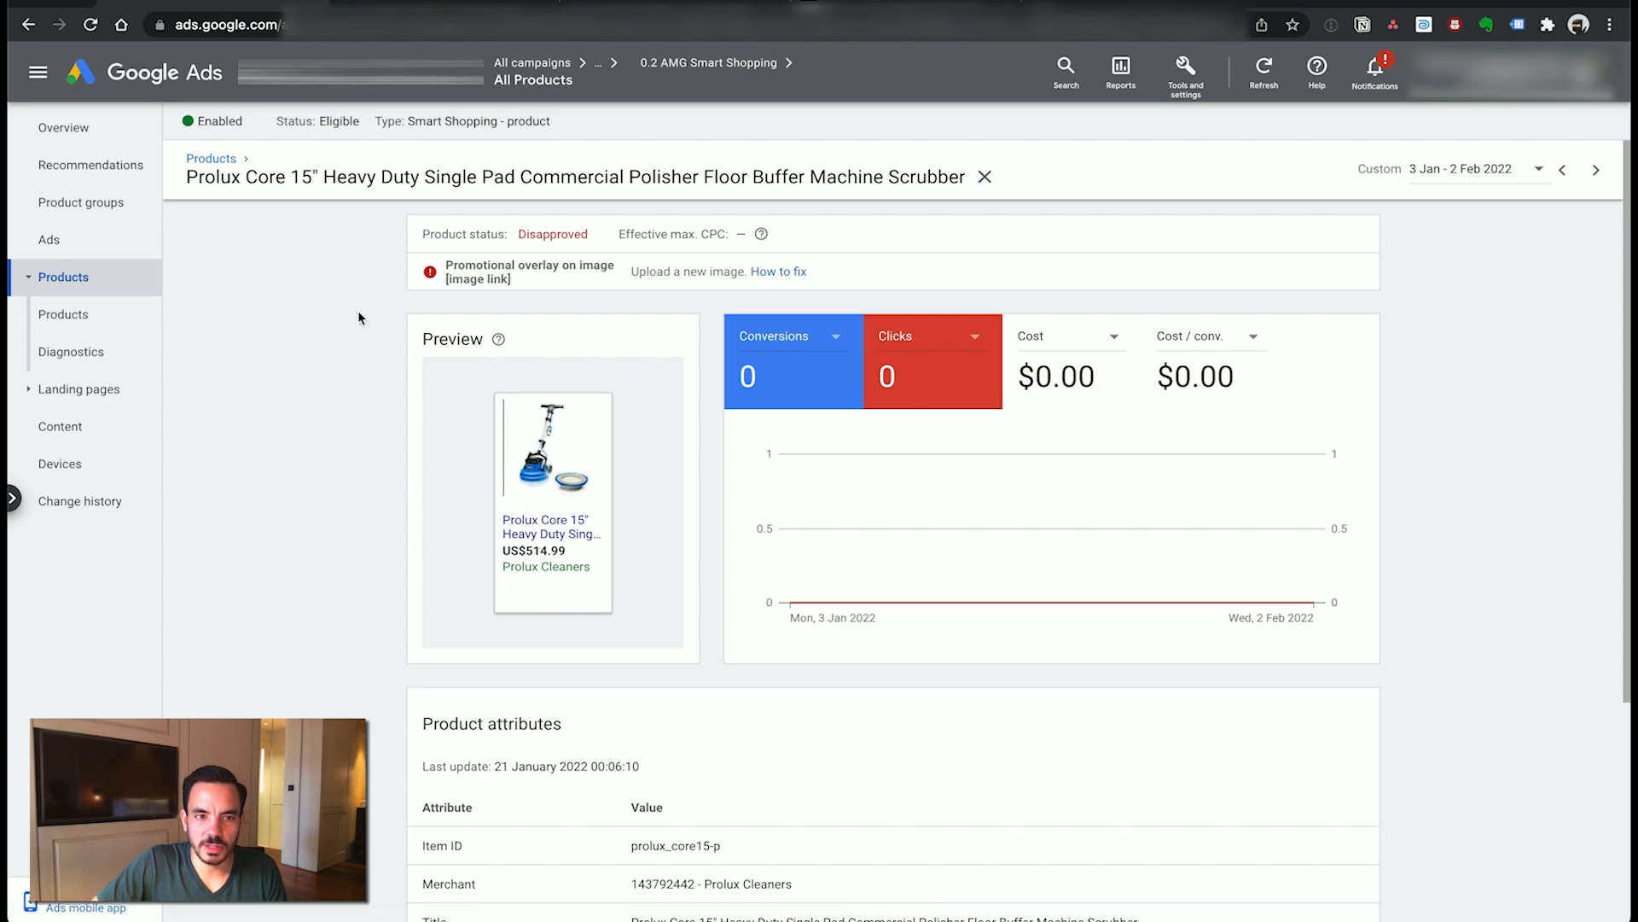
pyautogui.click(29, 25)
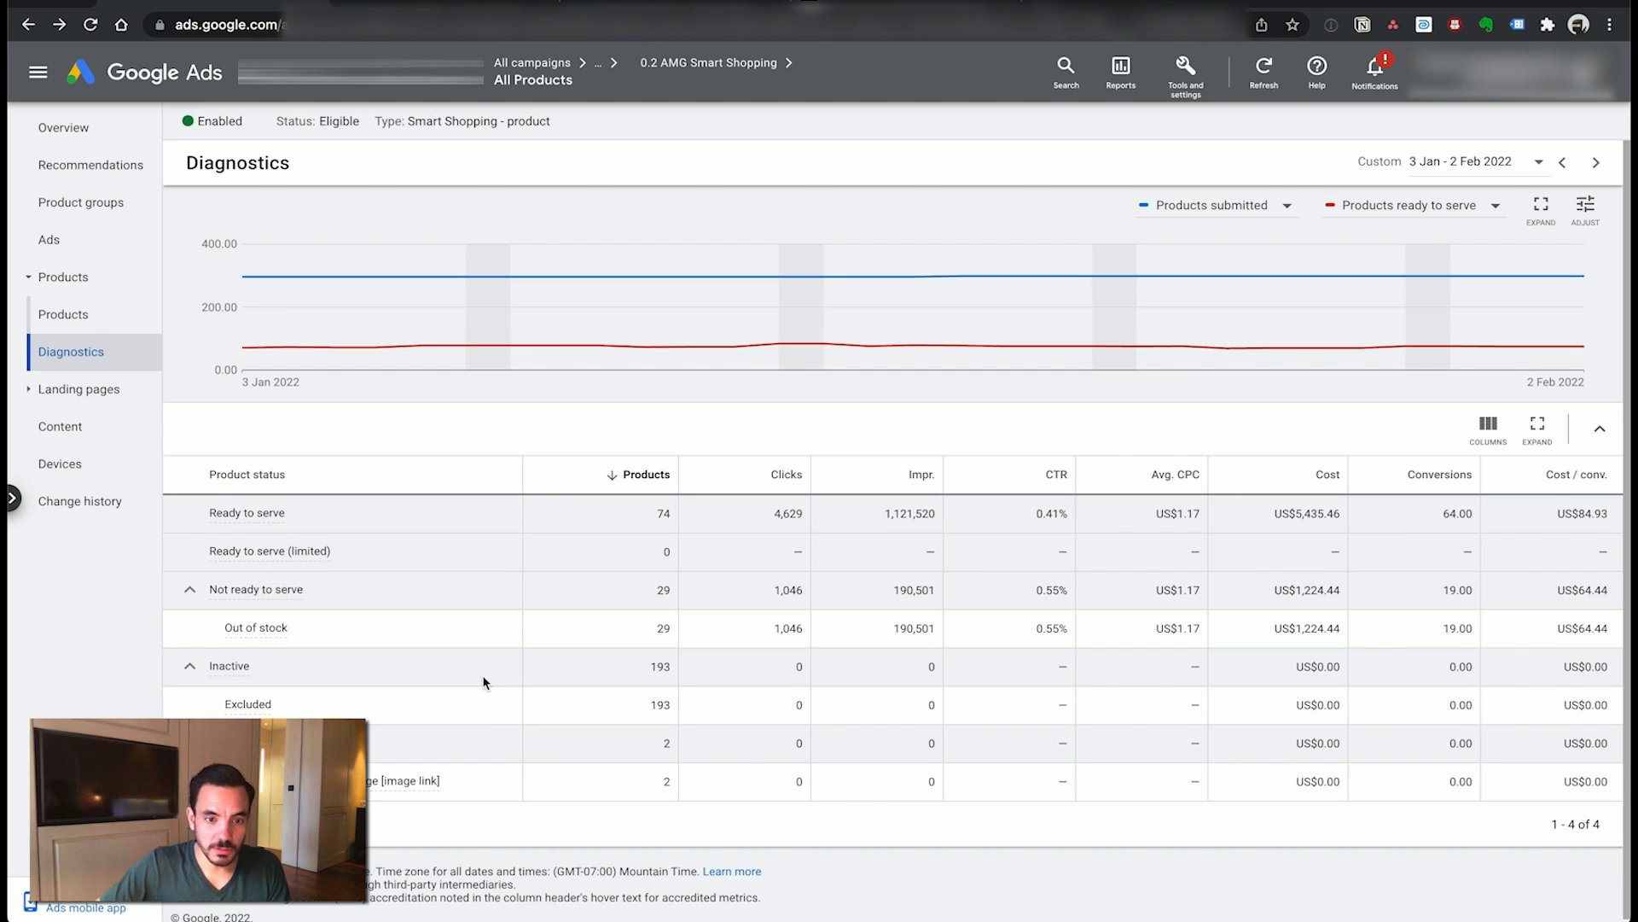
pyautogui.click(31, 27)
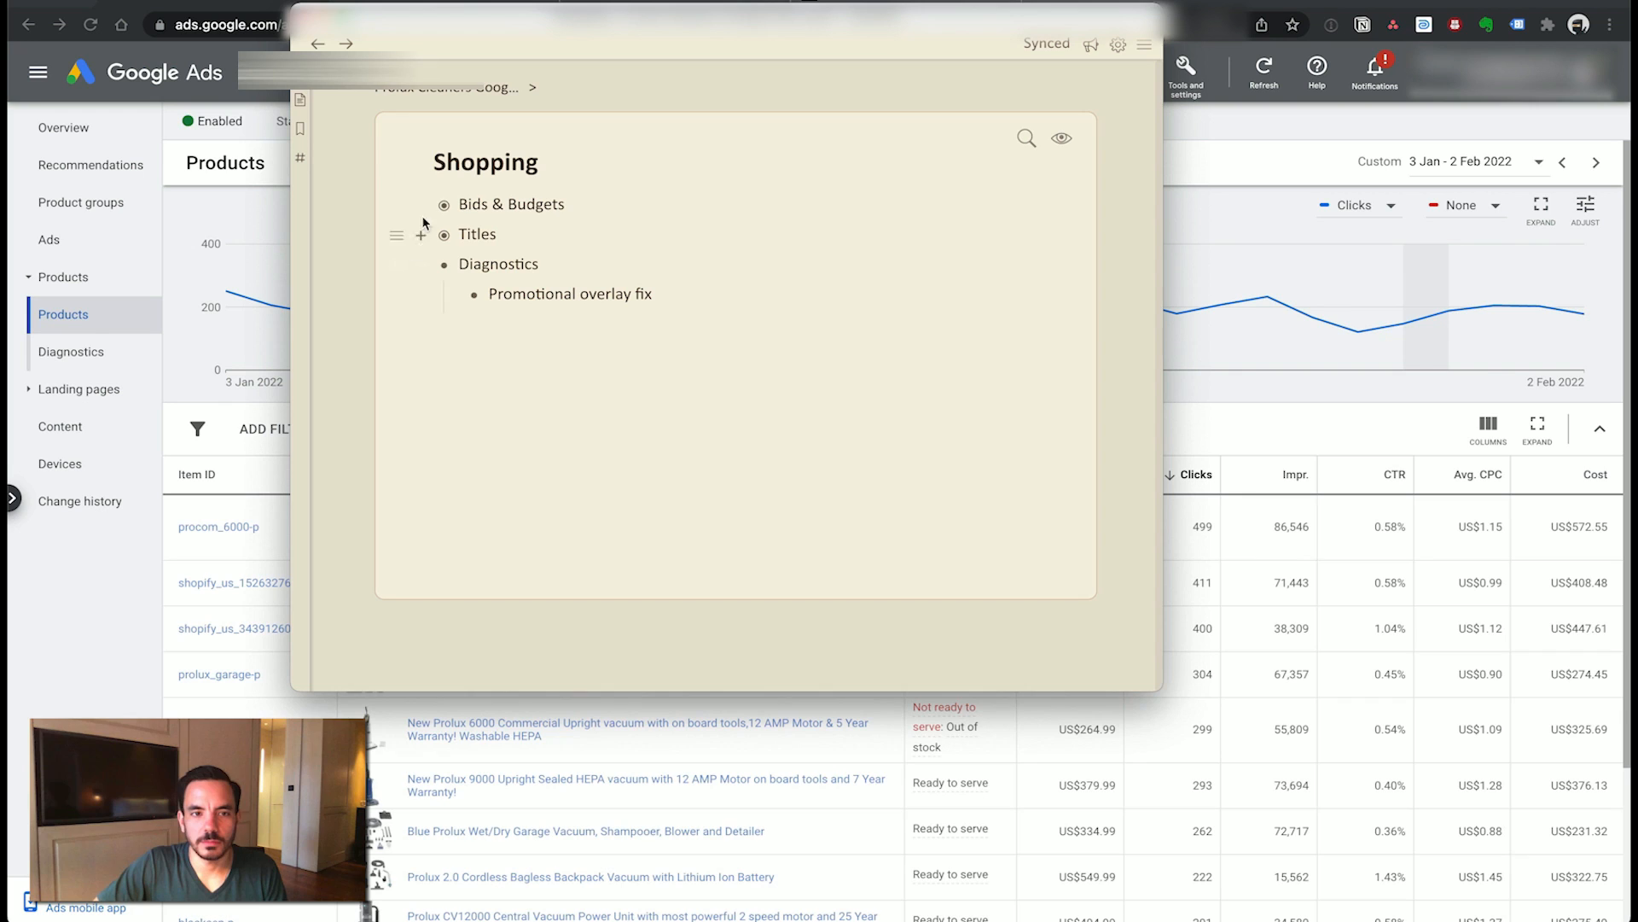
# - Go up to the top level of the Prolux Cleaners Google Ads Audit outline in Dynalist and expand the Search section
pyautogui.click(491, 89)
pyautogui.click(427, 243)
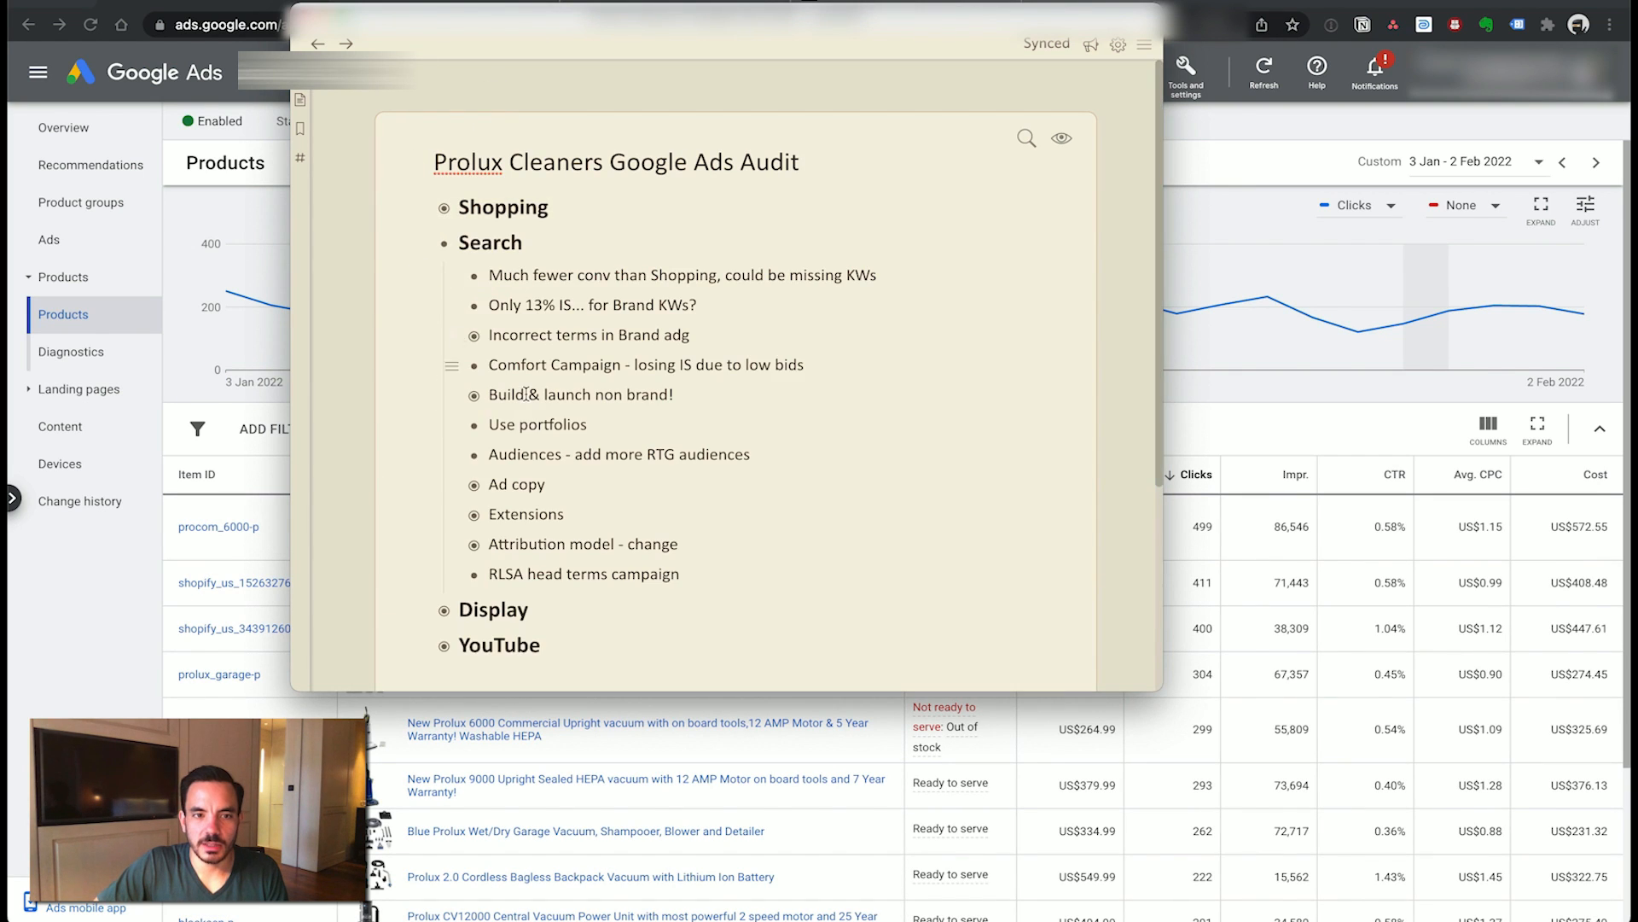
# - Return to Google Ads and limit the campaign list to Search campaigns
pyautogui.click(159, 347)
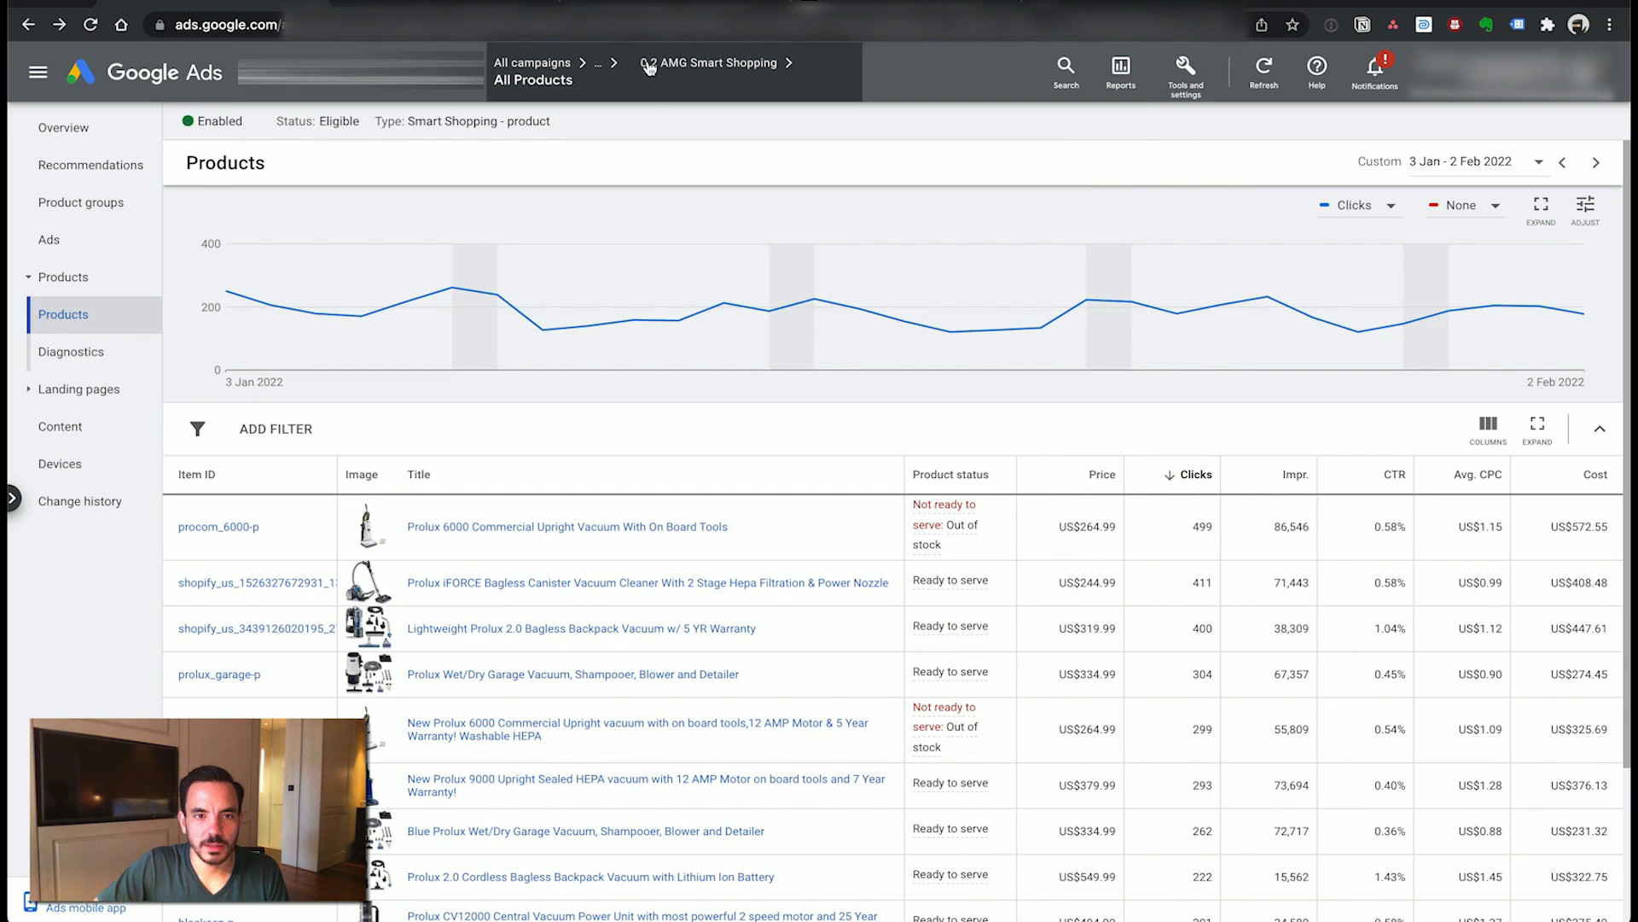
pyautogui.click(561, 66)
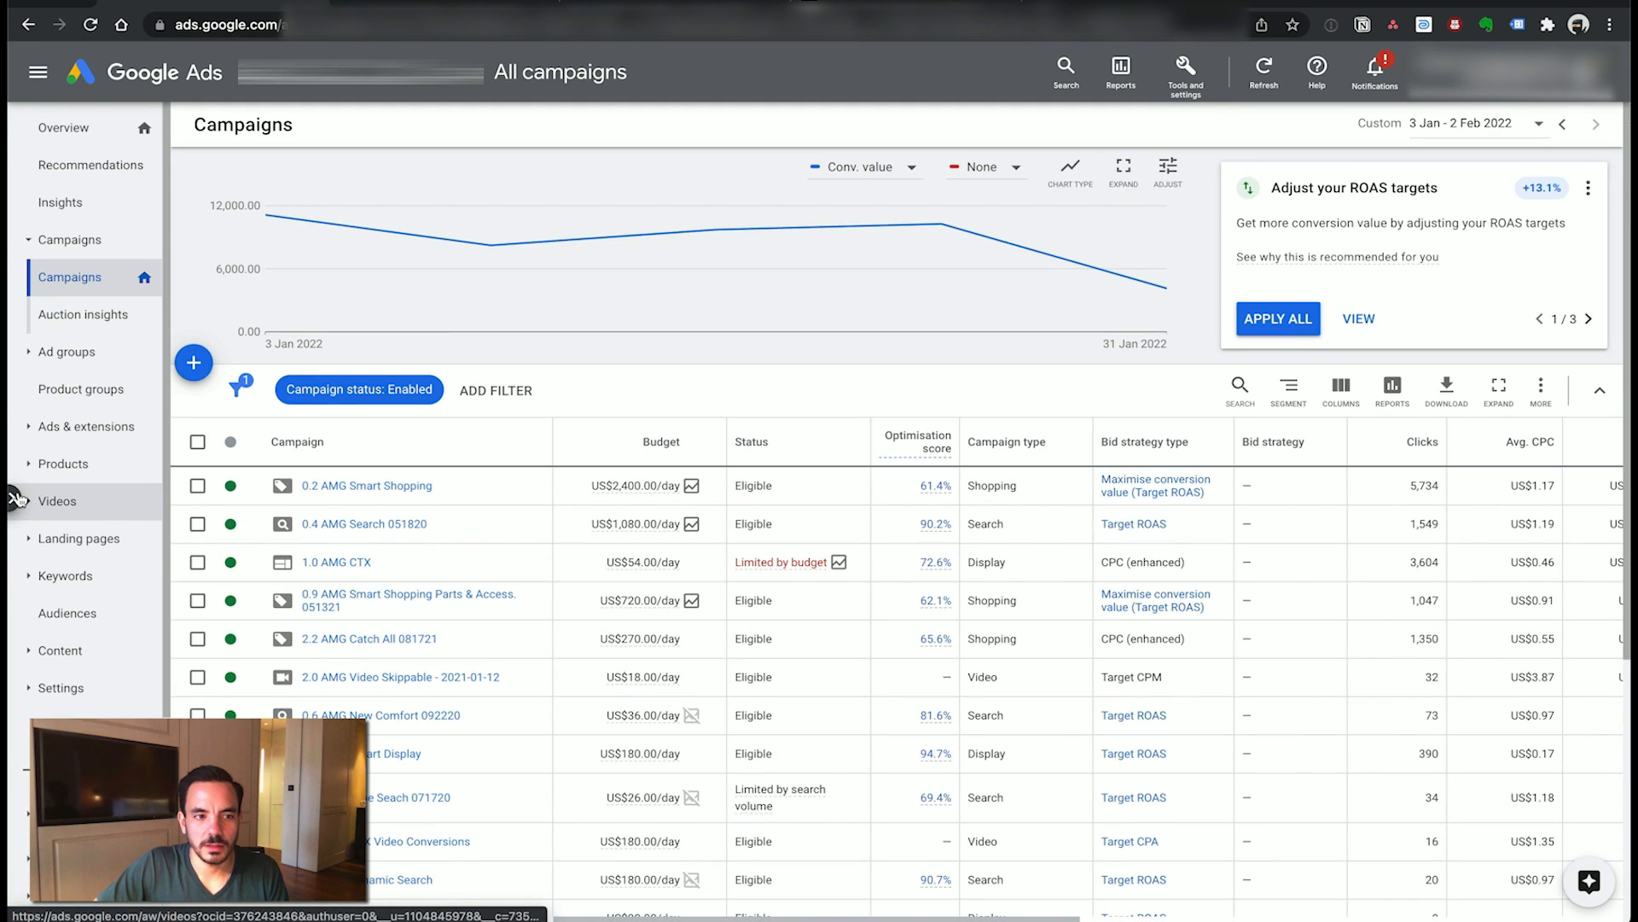
pyautogui.click(11, 498)
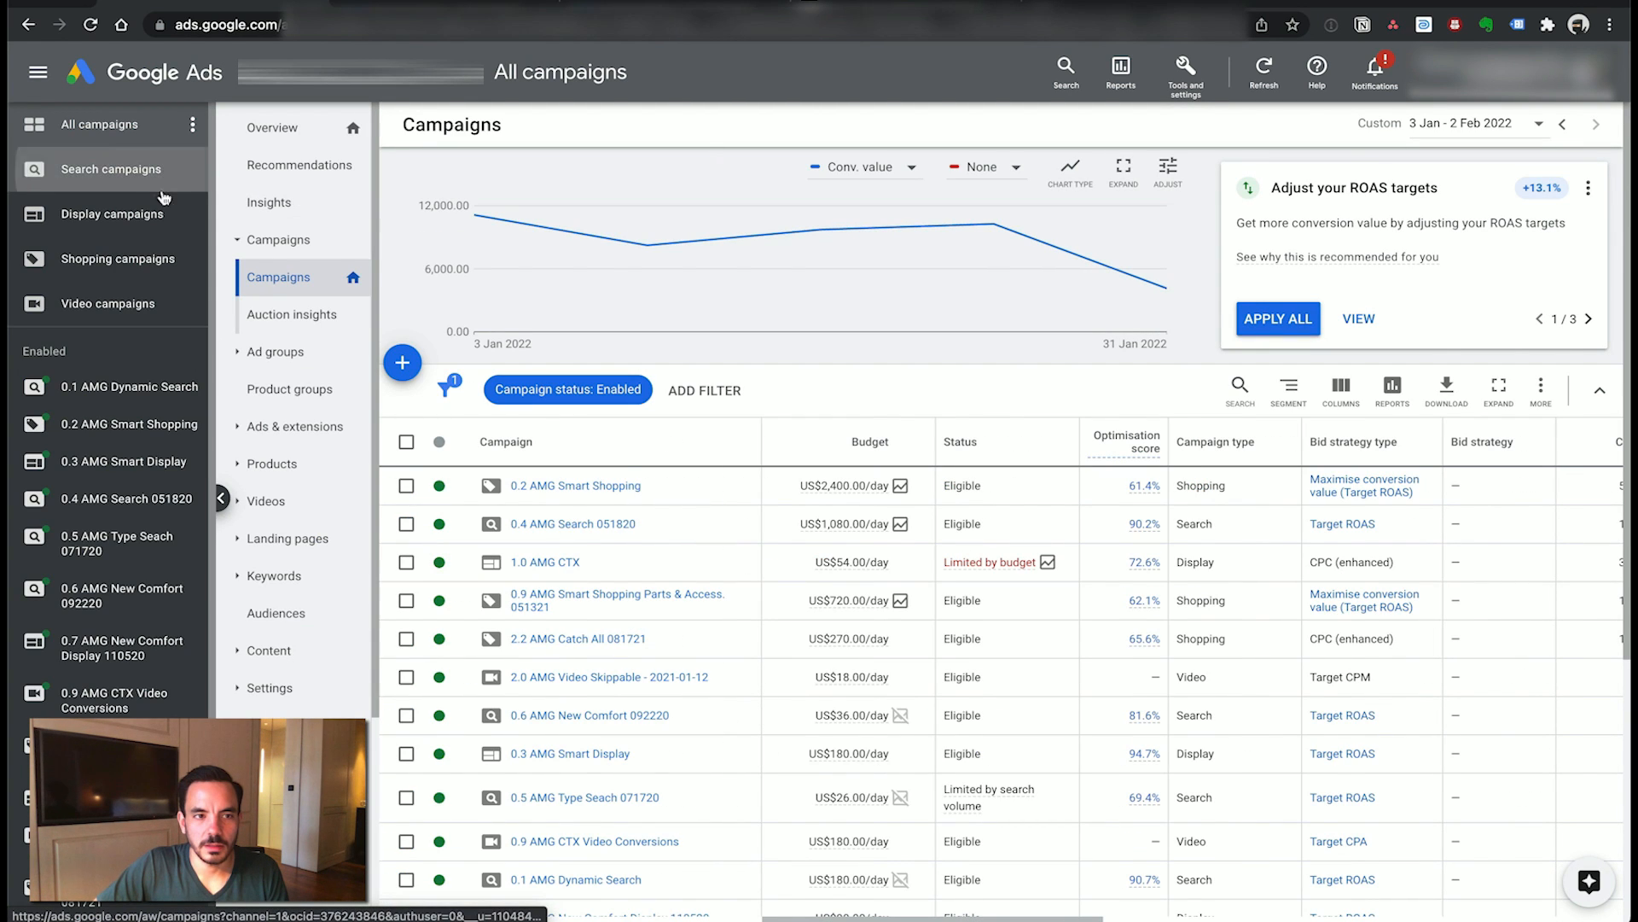
pyautogui.click(111, 169)
pyautogui.click(220, 498)
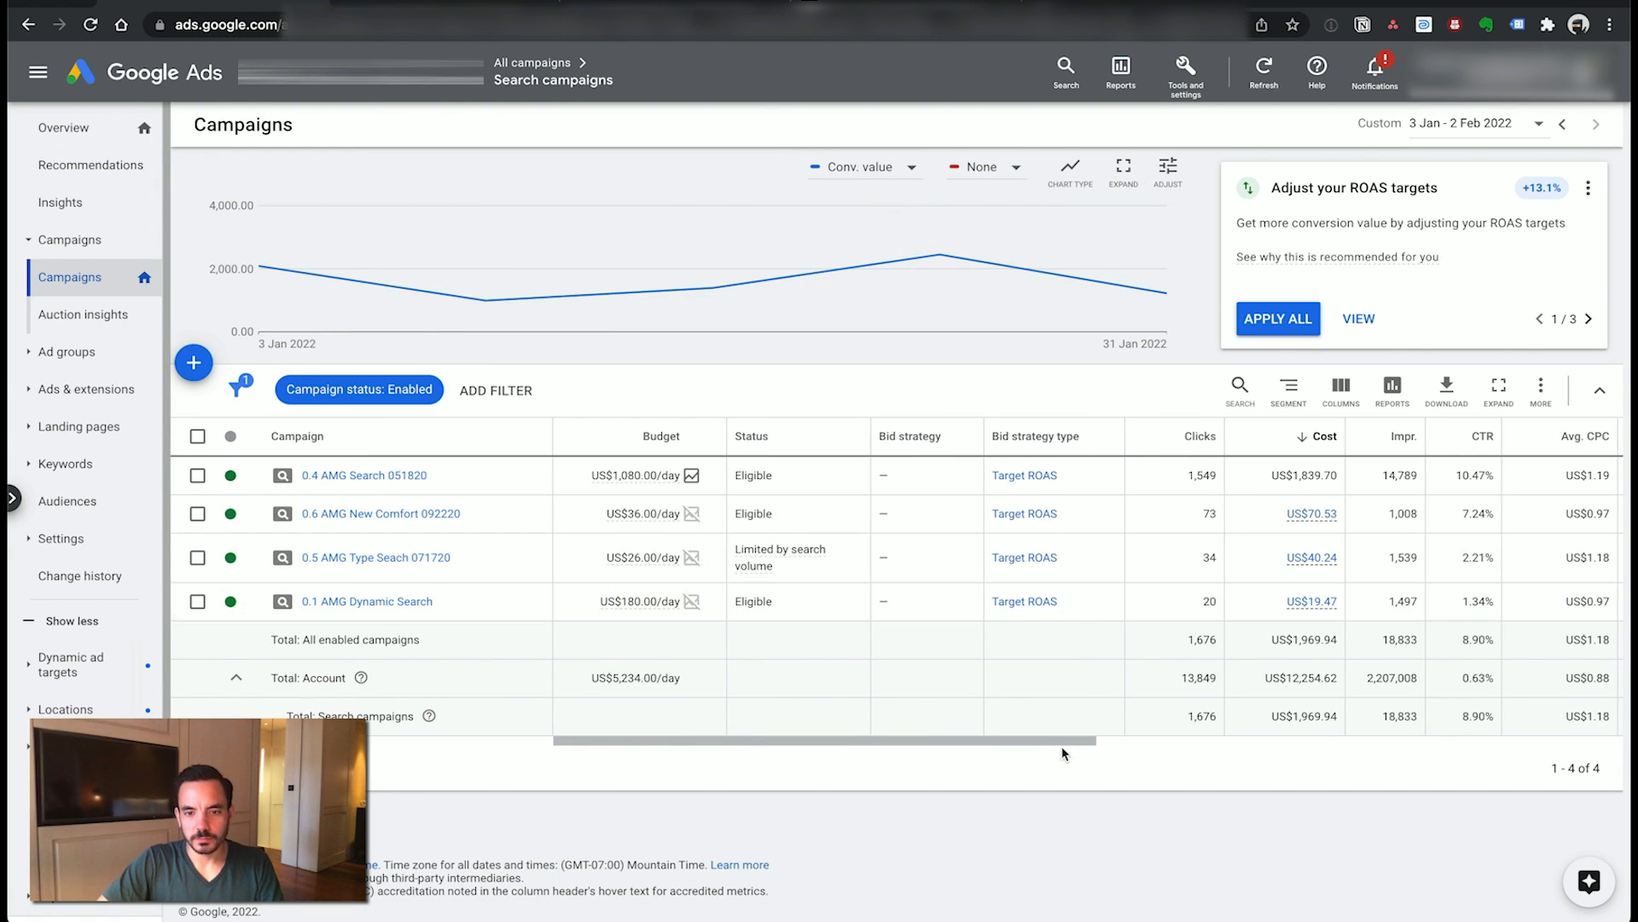
# - Check the Dynalist note about Search having much fewer conversions than Shopping, and return to Google Ads
pyautogui.press('super+Tab')
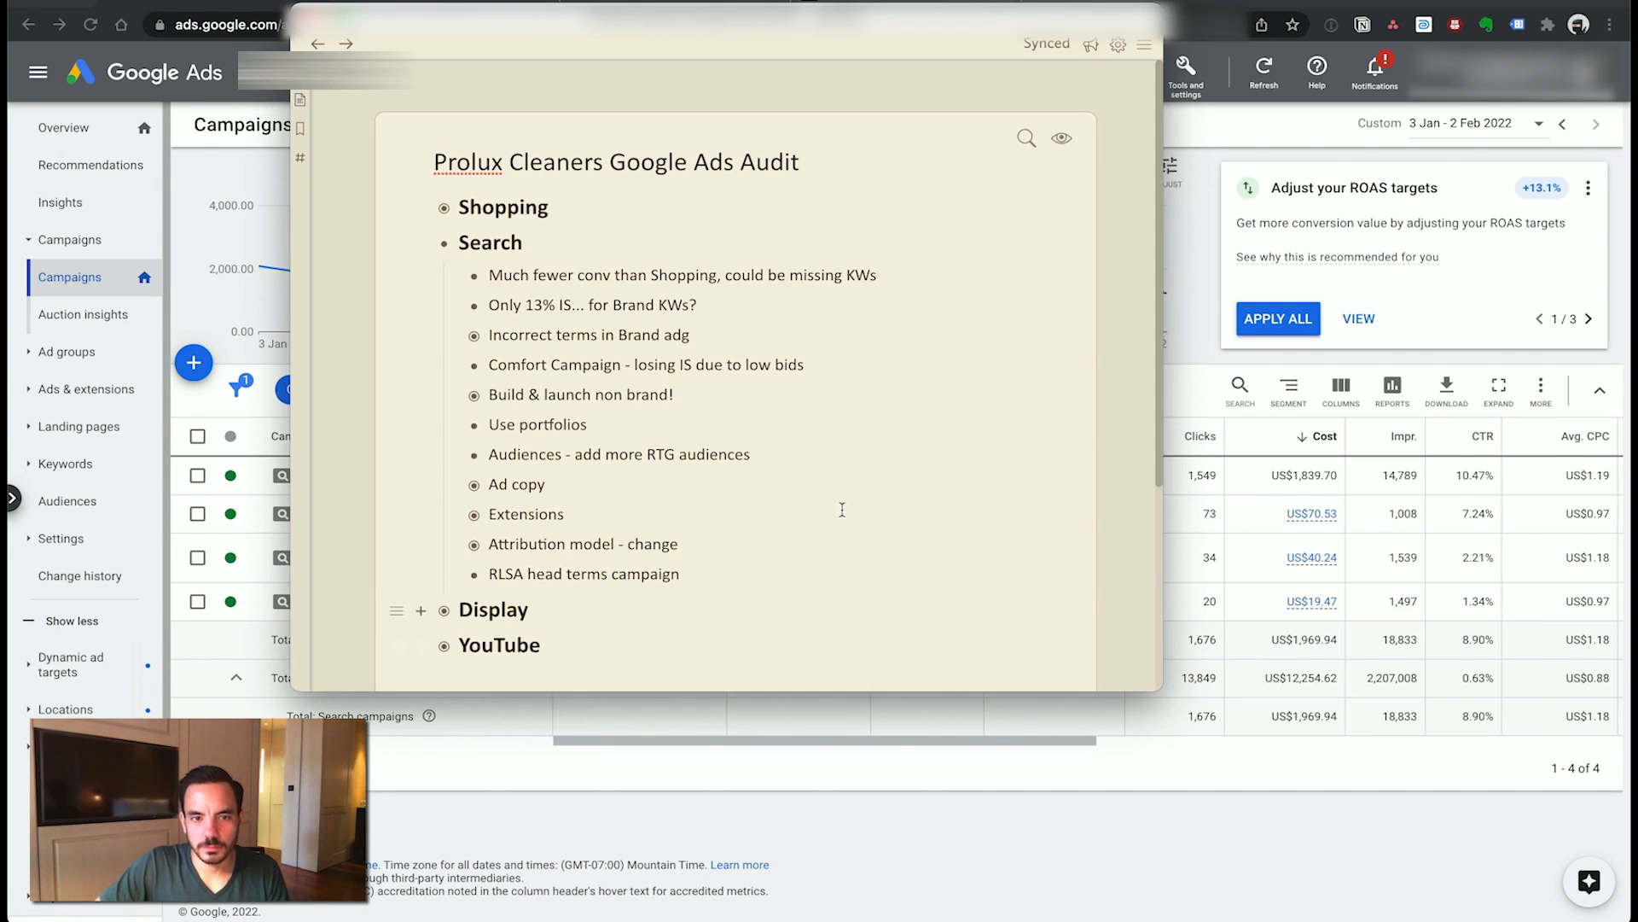
pyautogui.click(777, 275)
pyautogui.press('super+Tab')
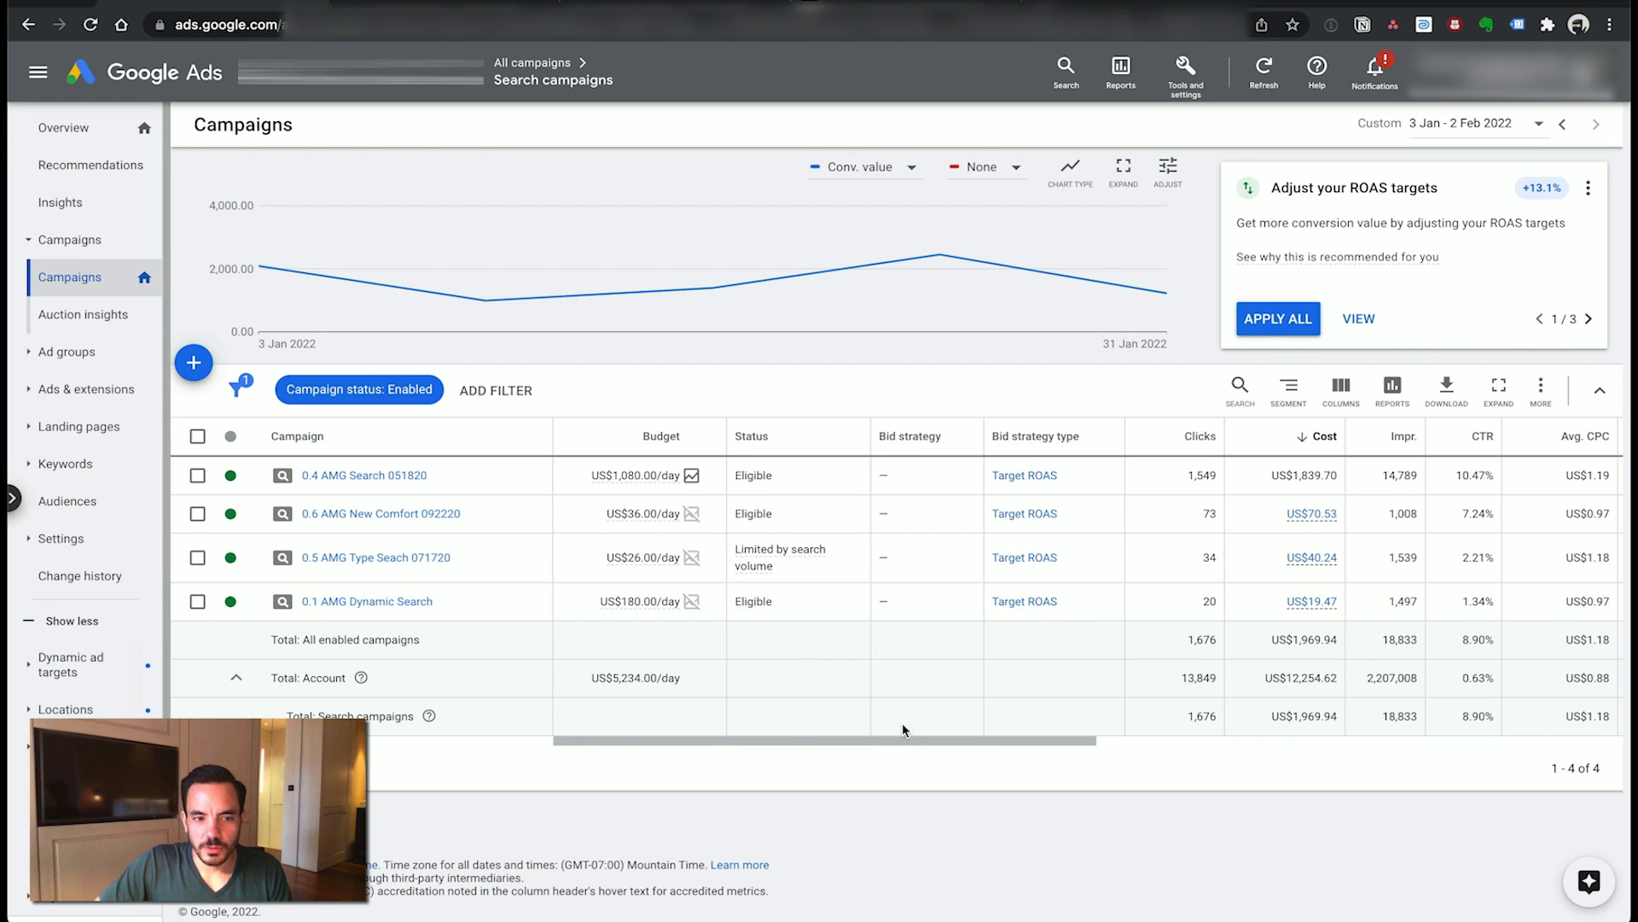
# - Show all campaigns again and bring the cost and conversion columns of the campaign-type totals into view
pyautogui.click(12, 497)
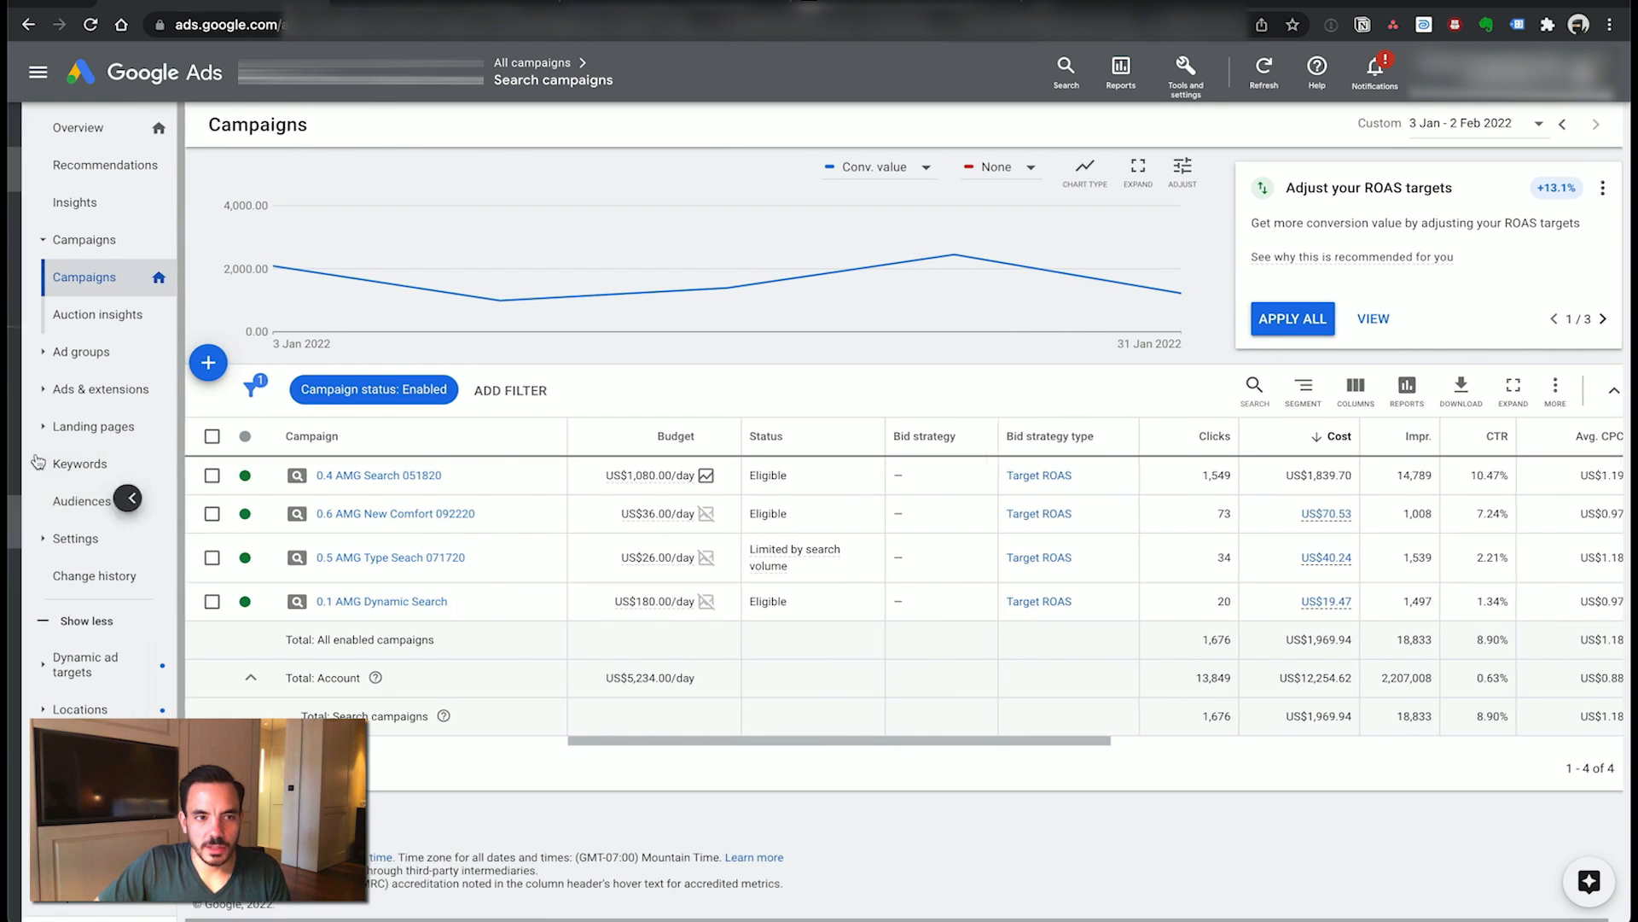
pyautogui.click(99, 125)
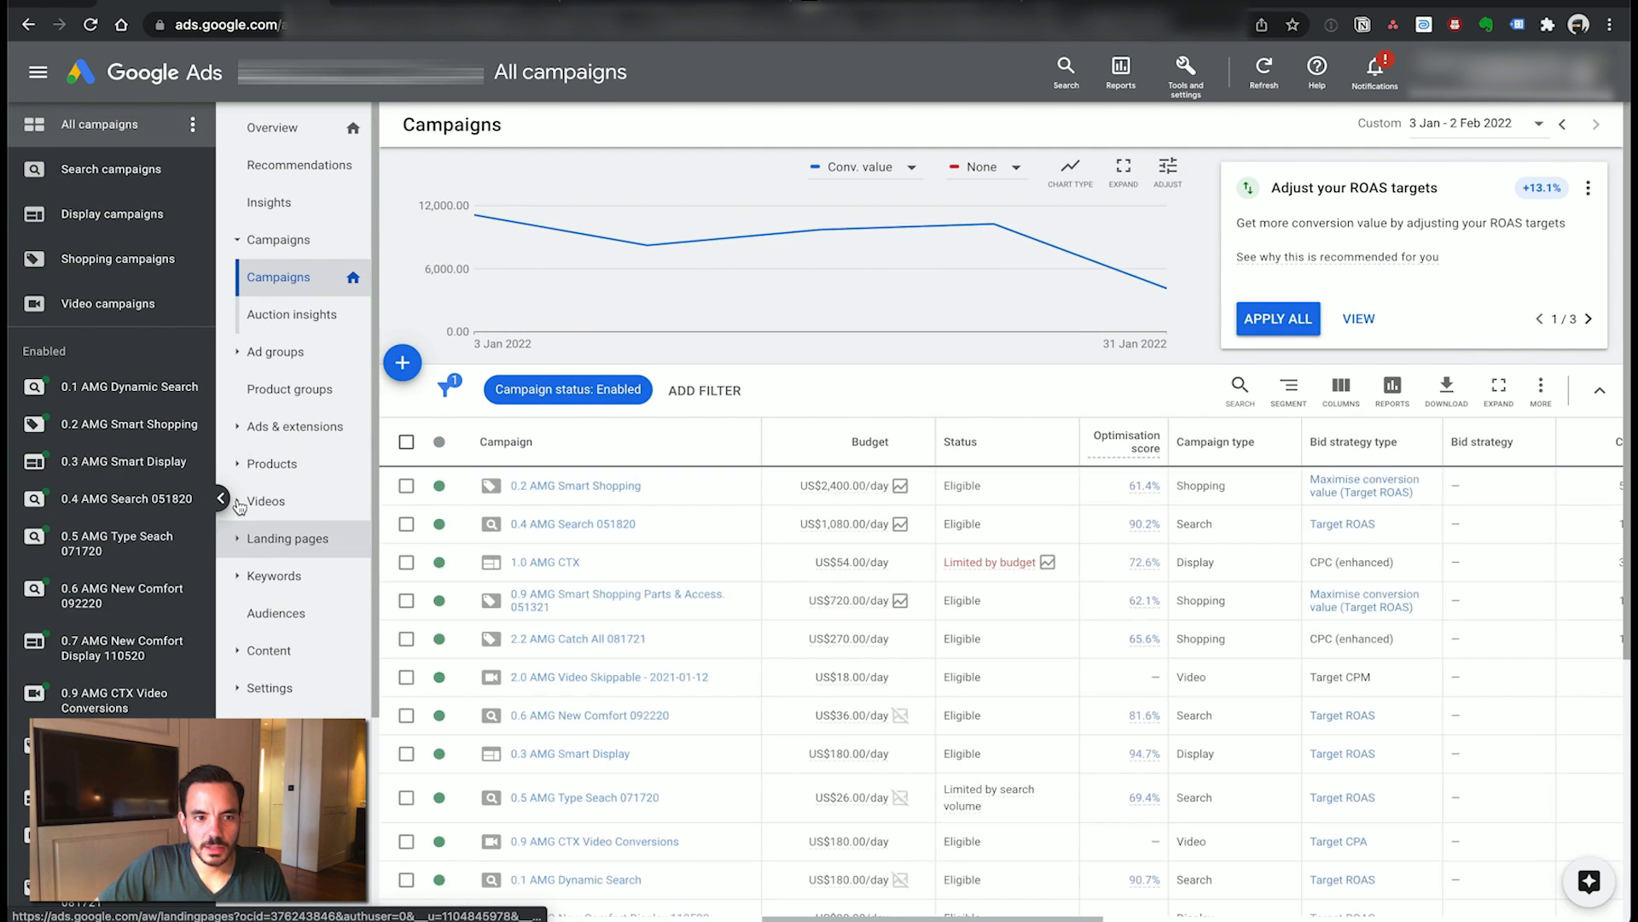
pyautogui.click(220, 500)
pyautogui.scroll(-5, 1032, 467)
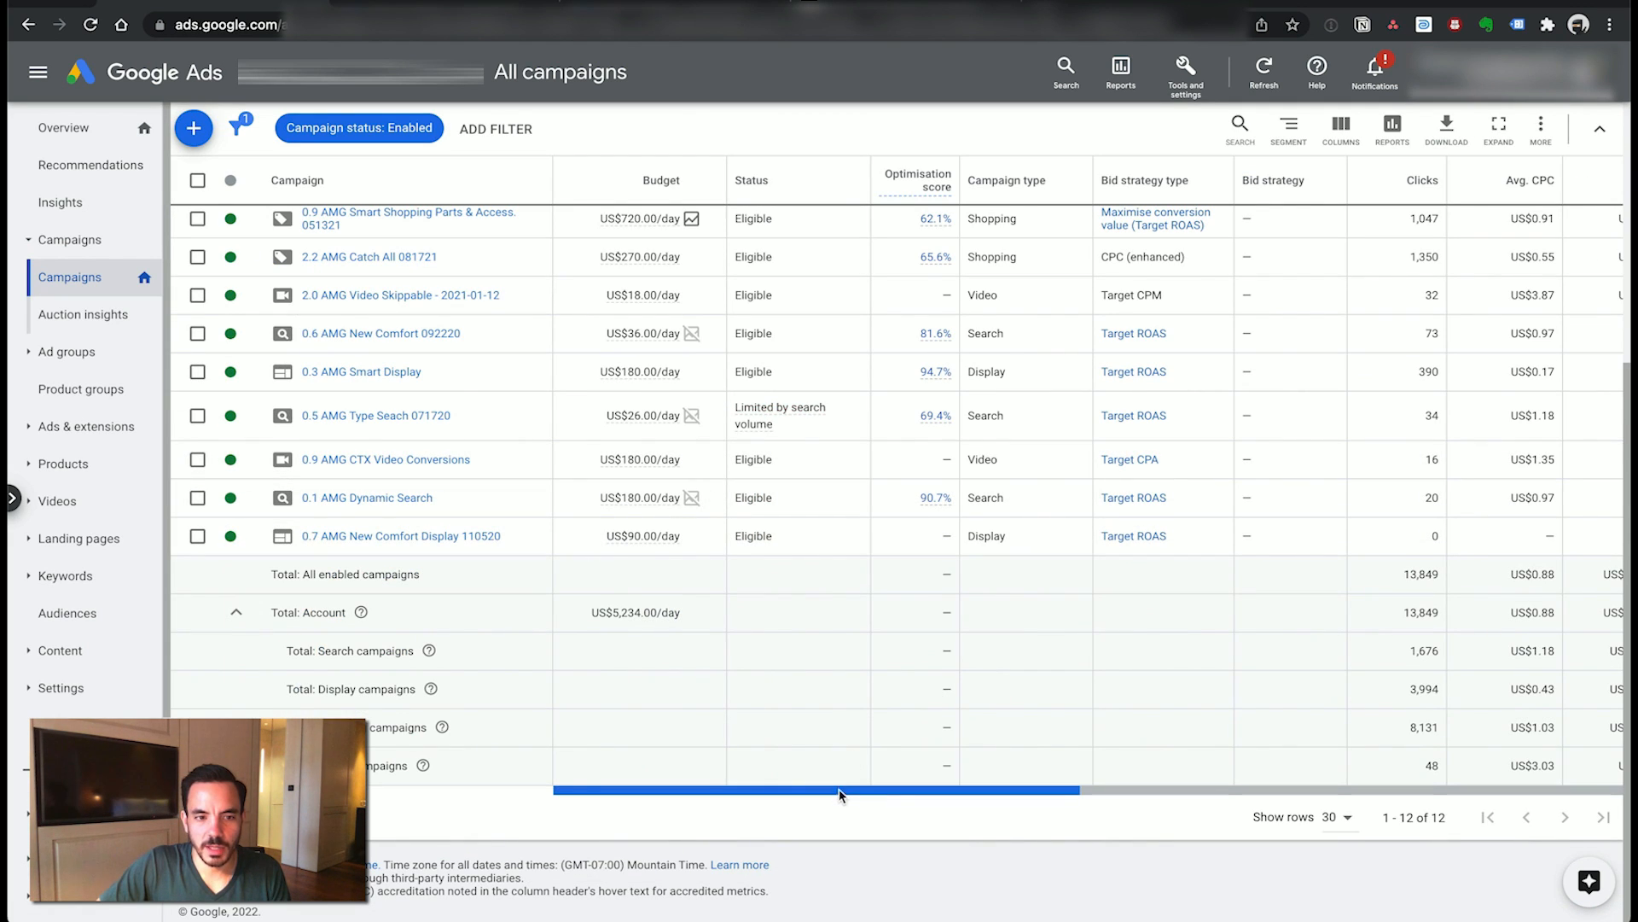
pyautogui.moveTo(838, 792); pyautogui.dragTo(1272, 778)
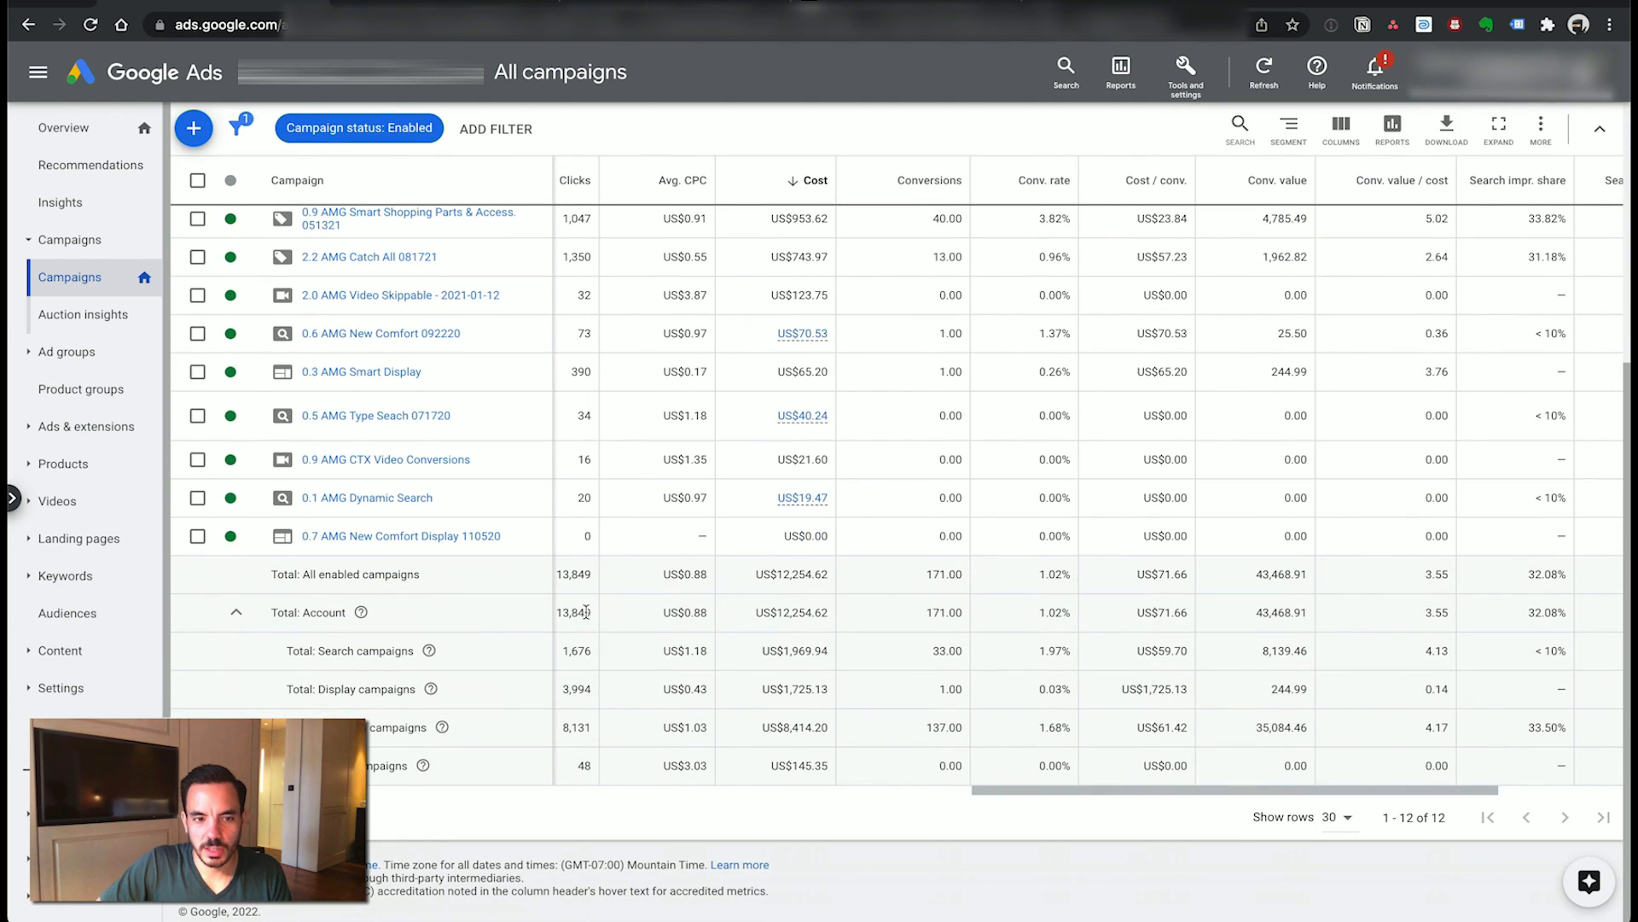
# - Check the conversions and cost in the Search campaigns total row
pyautogui.moveTo(295, 650); pyautogui.dragTo(1303, 664)
pyautogui.doubleClick(955, 662)
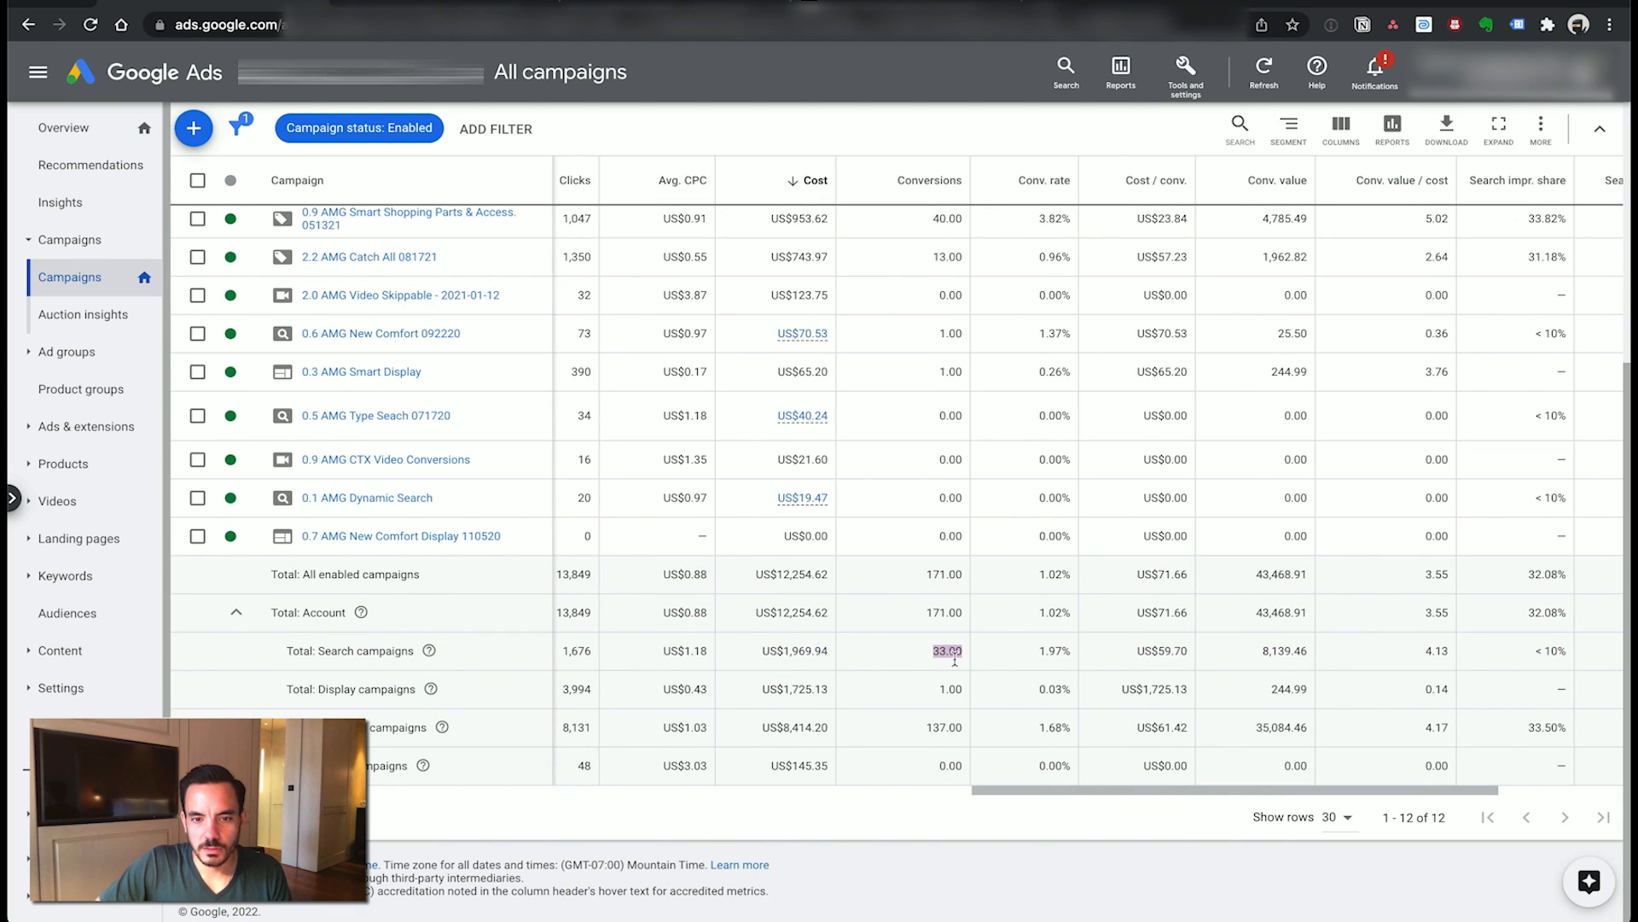
pyautogui.moveTo(743, 650); pyautogui.dragTo(833, 676)
pyautogui.click(869, 730)
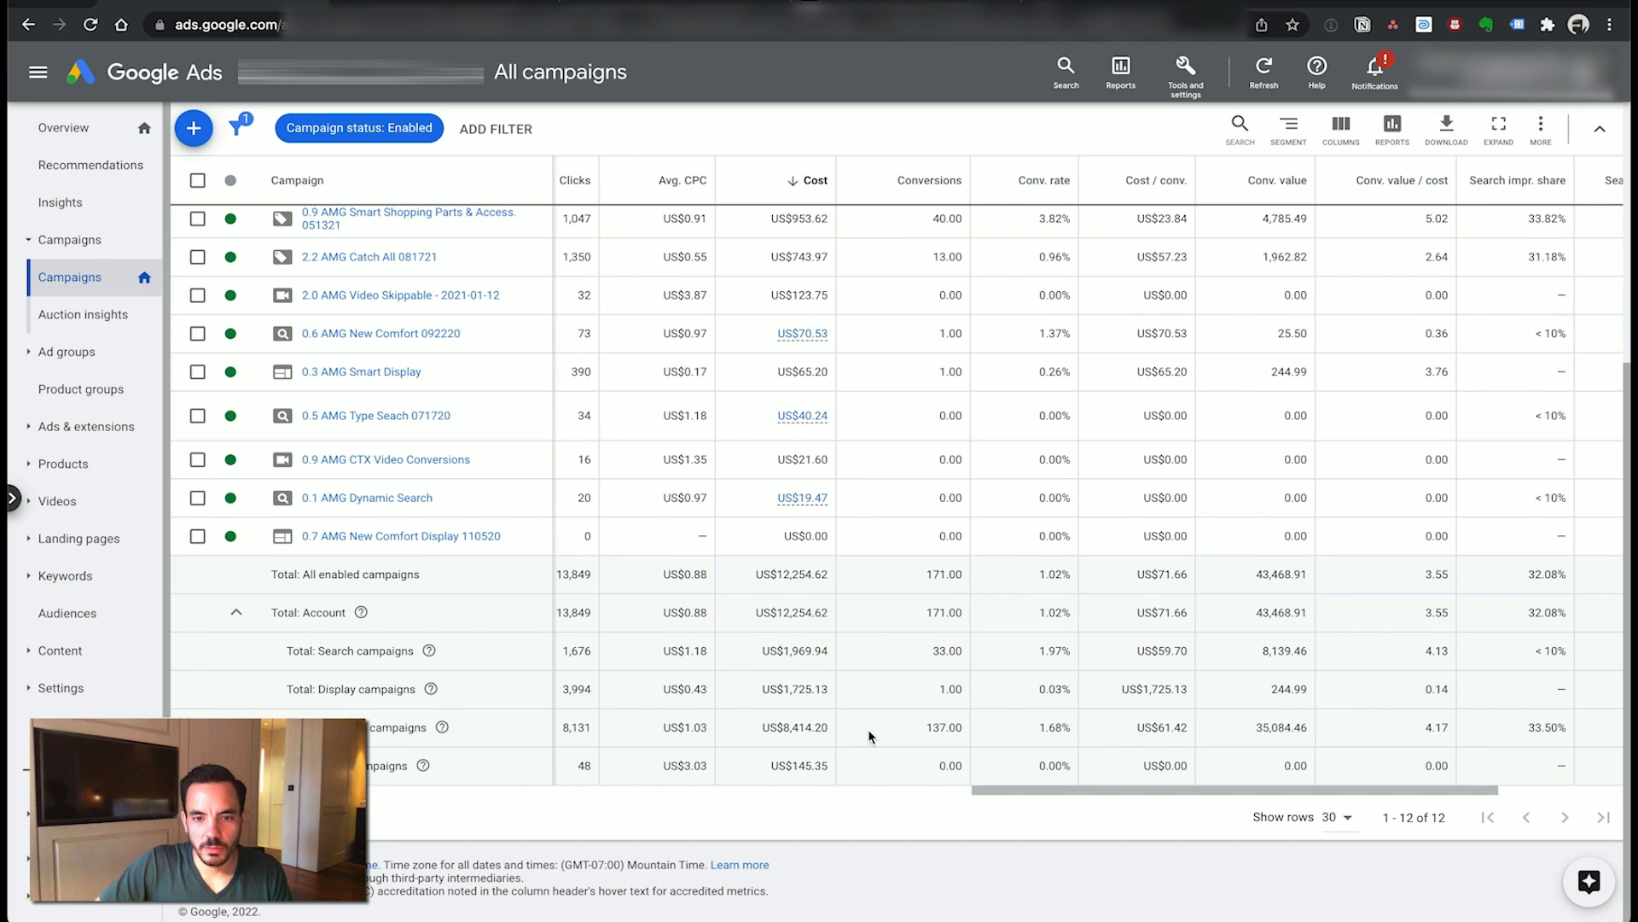
# - Check the cost and conversions in the Shopping campaigns total row for comparison with Search
pyautogui.moveTo(742, 731); pyautogui.dragTo(842, 735)
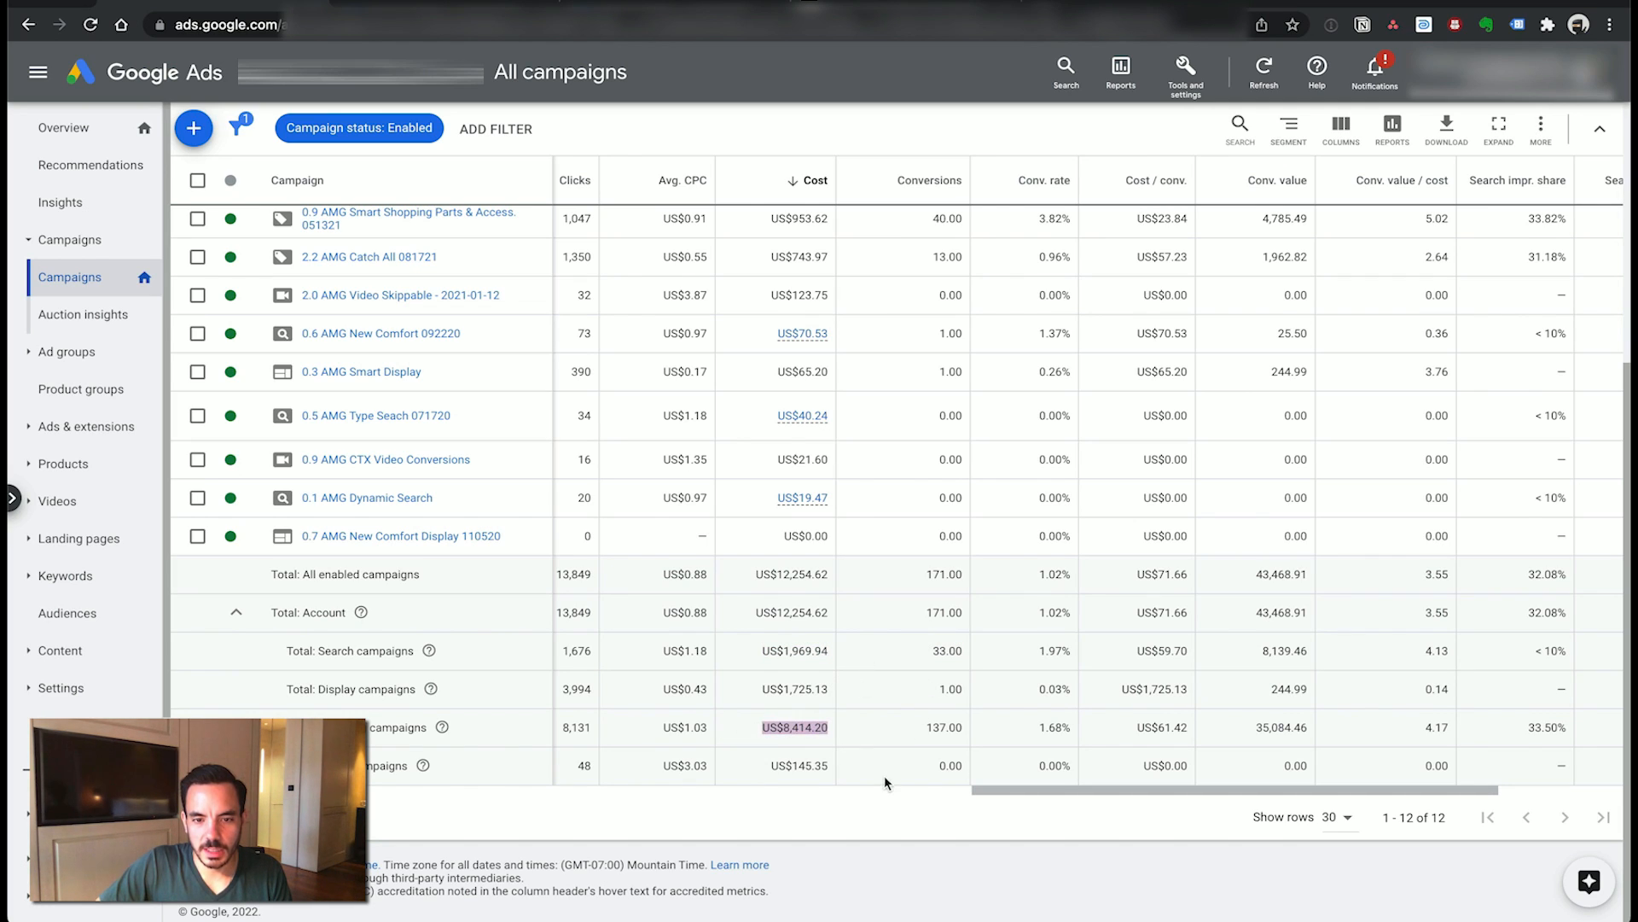
pyautogui.doubleClick(944, 728)
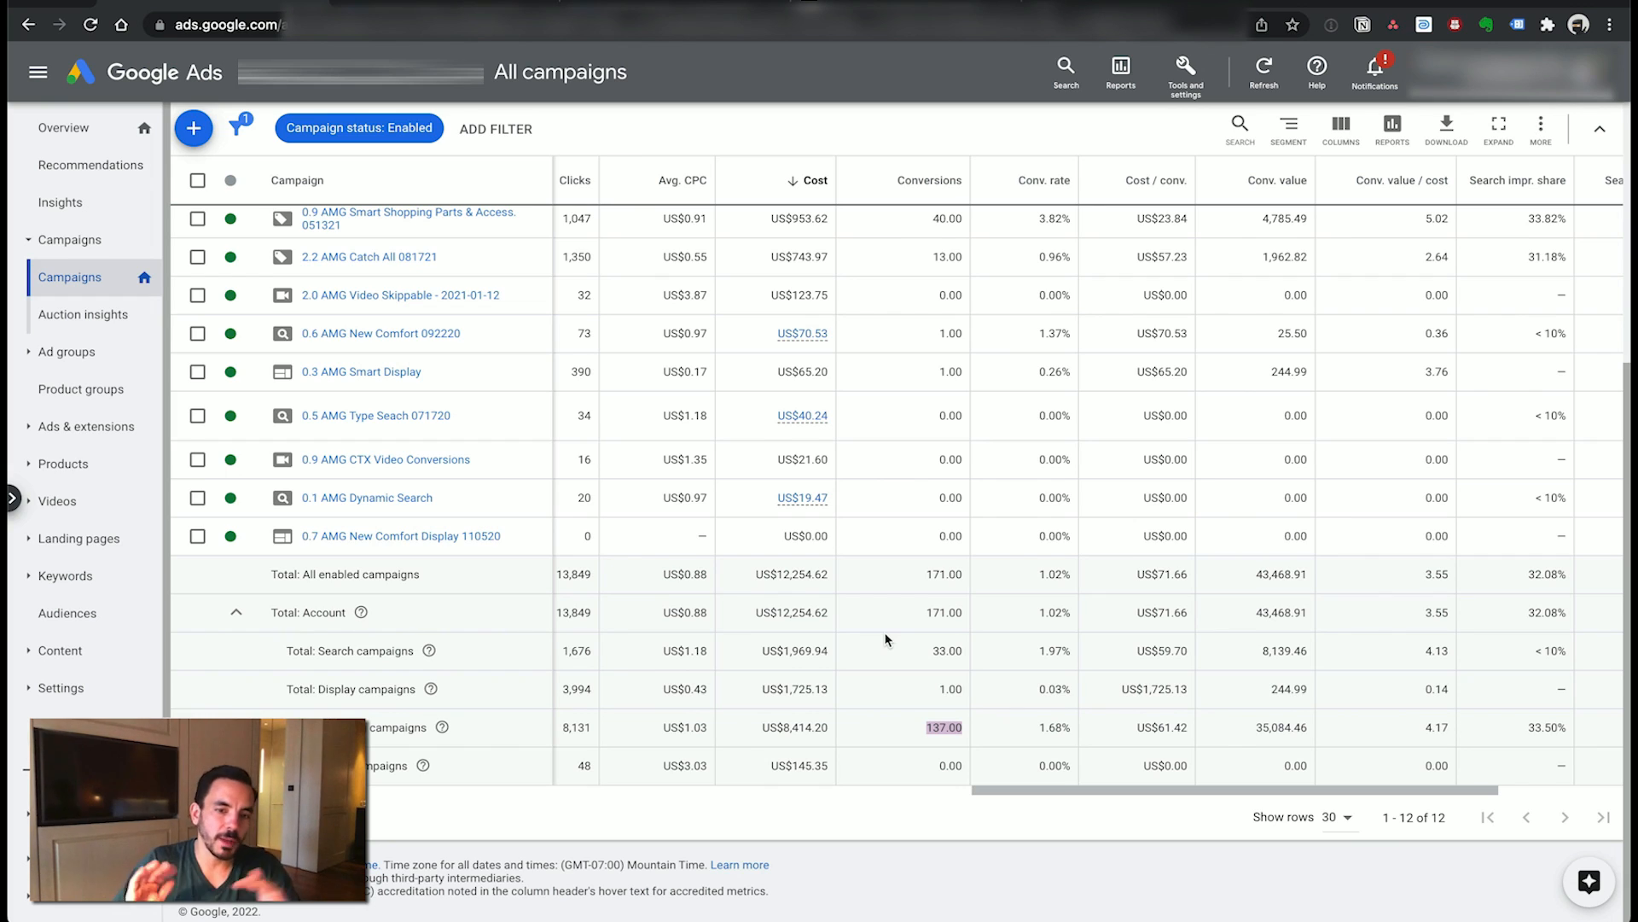
pyautogui.click(945, 739)
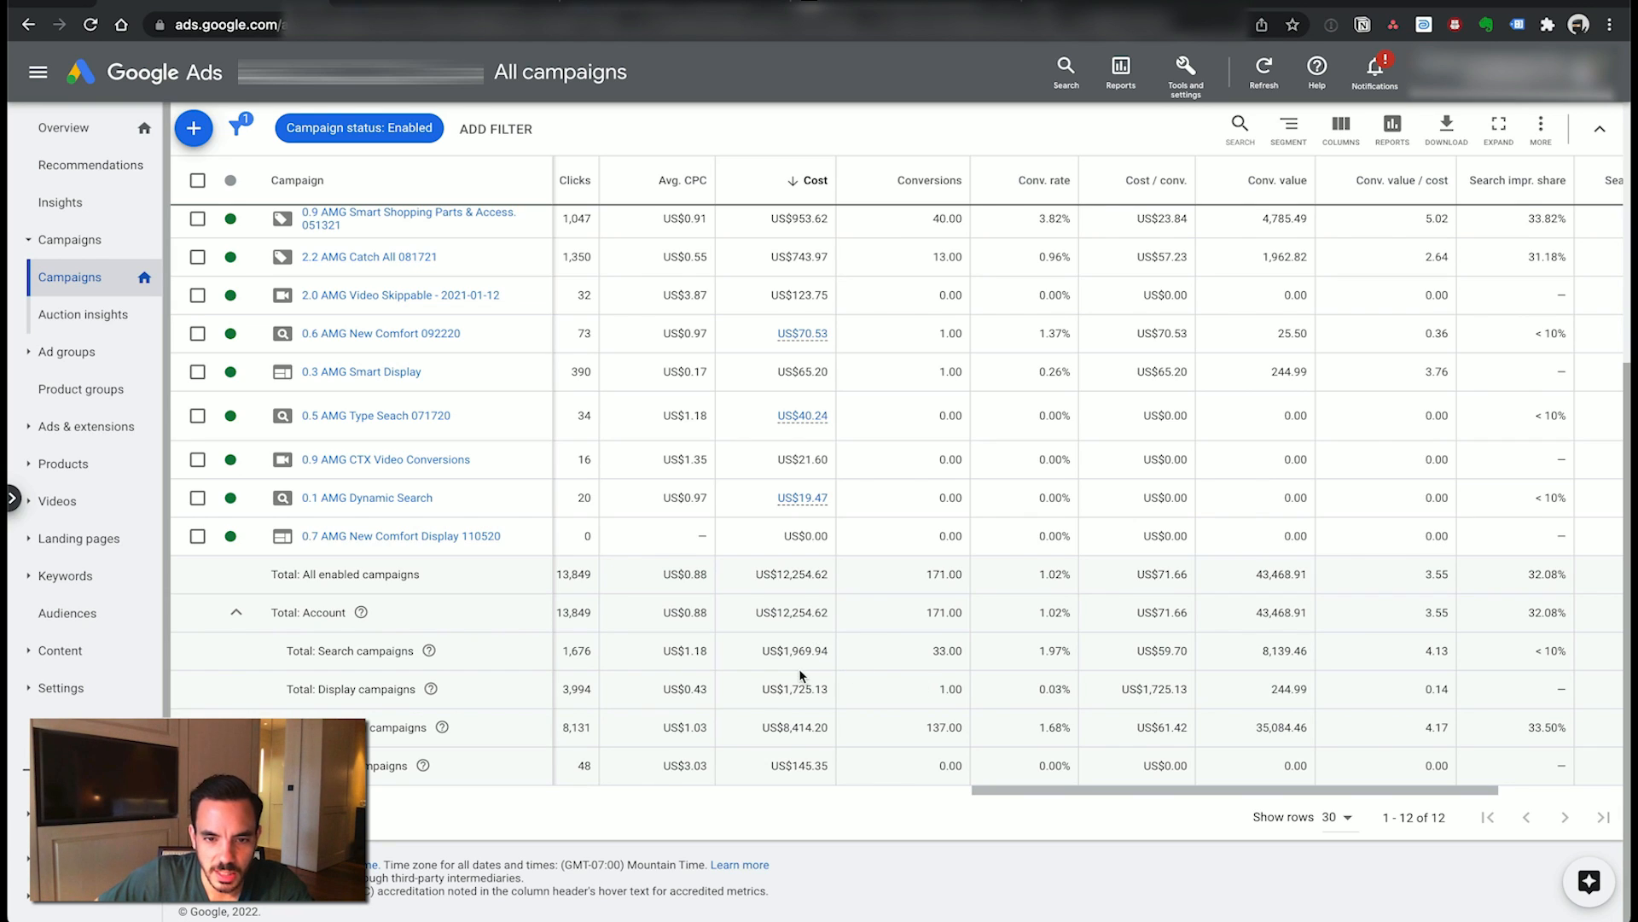
# - Compare the Shopping campaigns cost total with the Search and Display totals, ending on the Search campaigns total row
pyautogui.moveTo(741, 736); pyautogui.dragTo(836, 734)
pyautogui.click(847, 729)
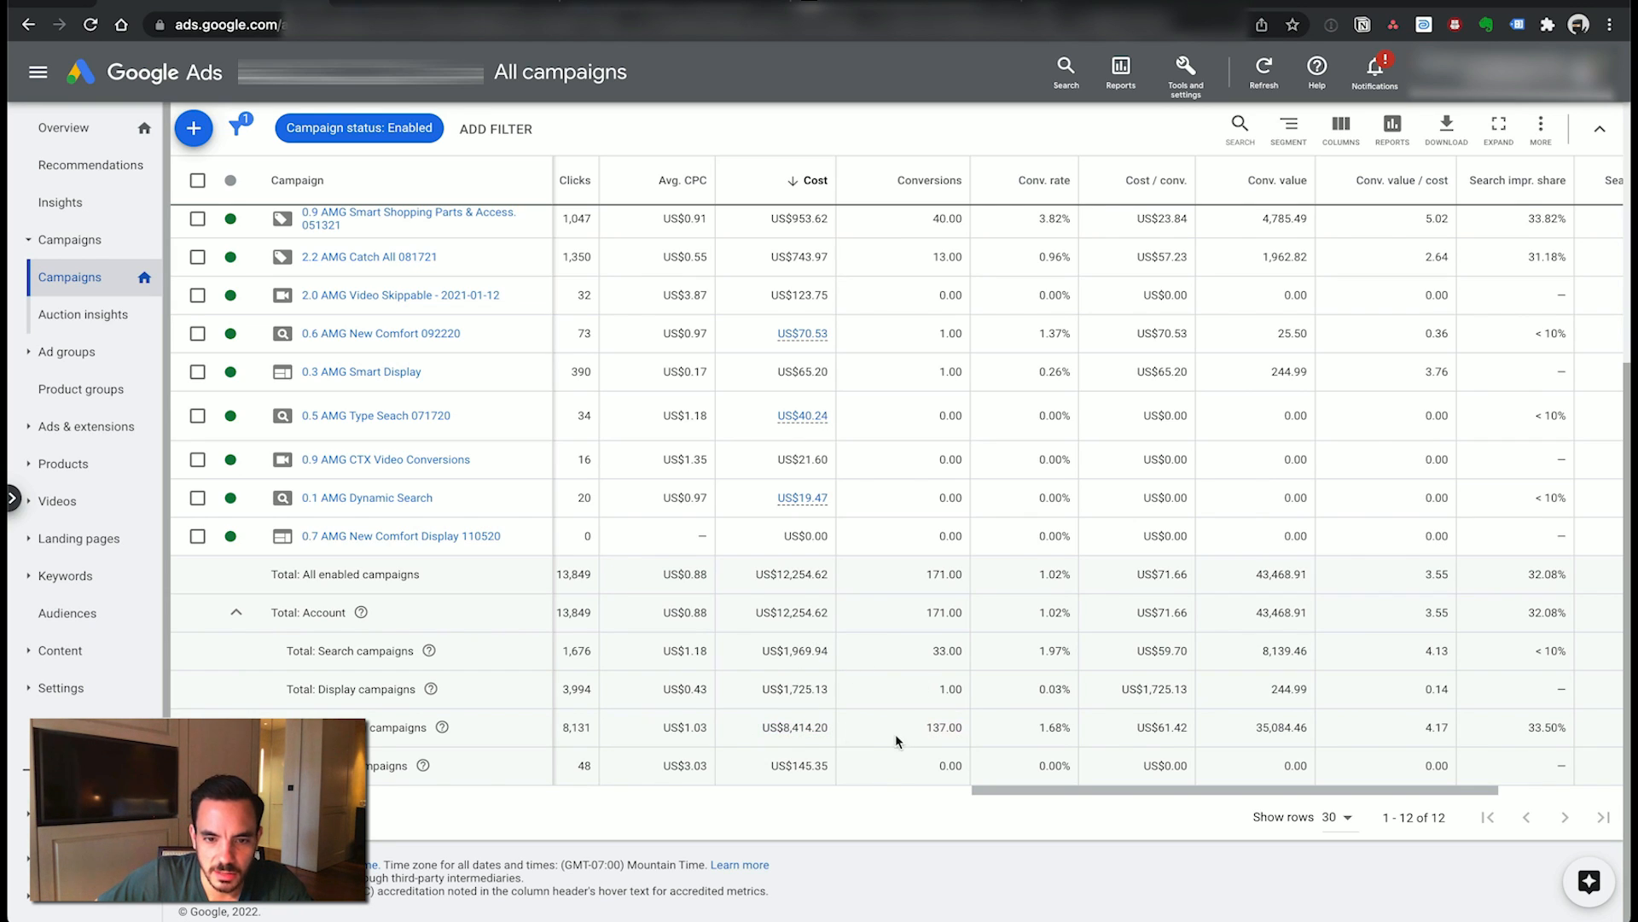
pyautogui.moveTo(743, 648); pyautogui.dragTo(879, 694)
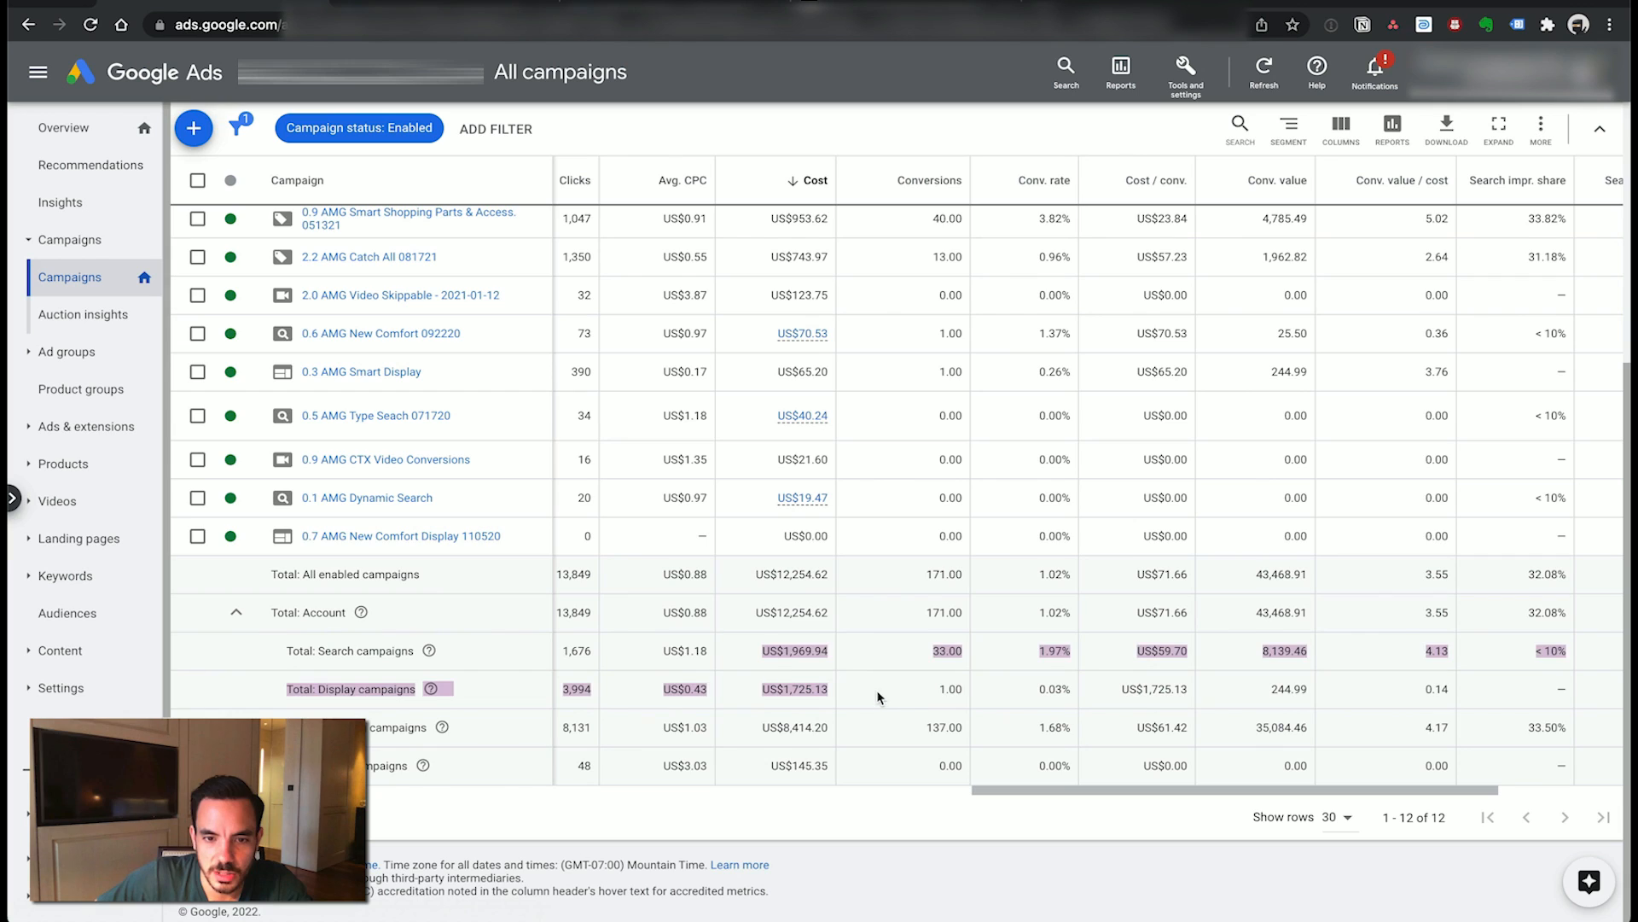
pyautogui.click(884, 689)
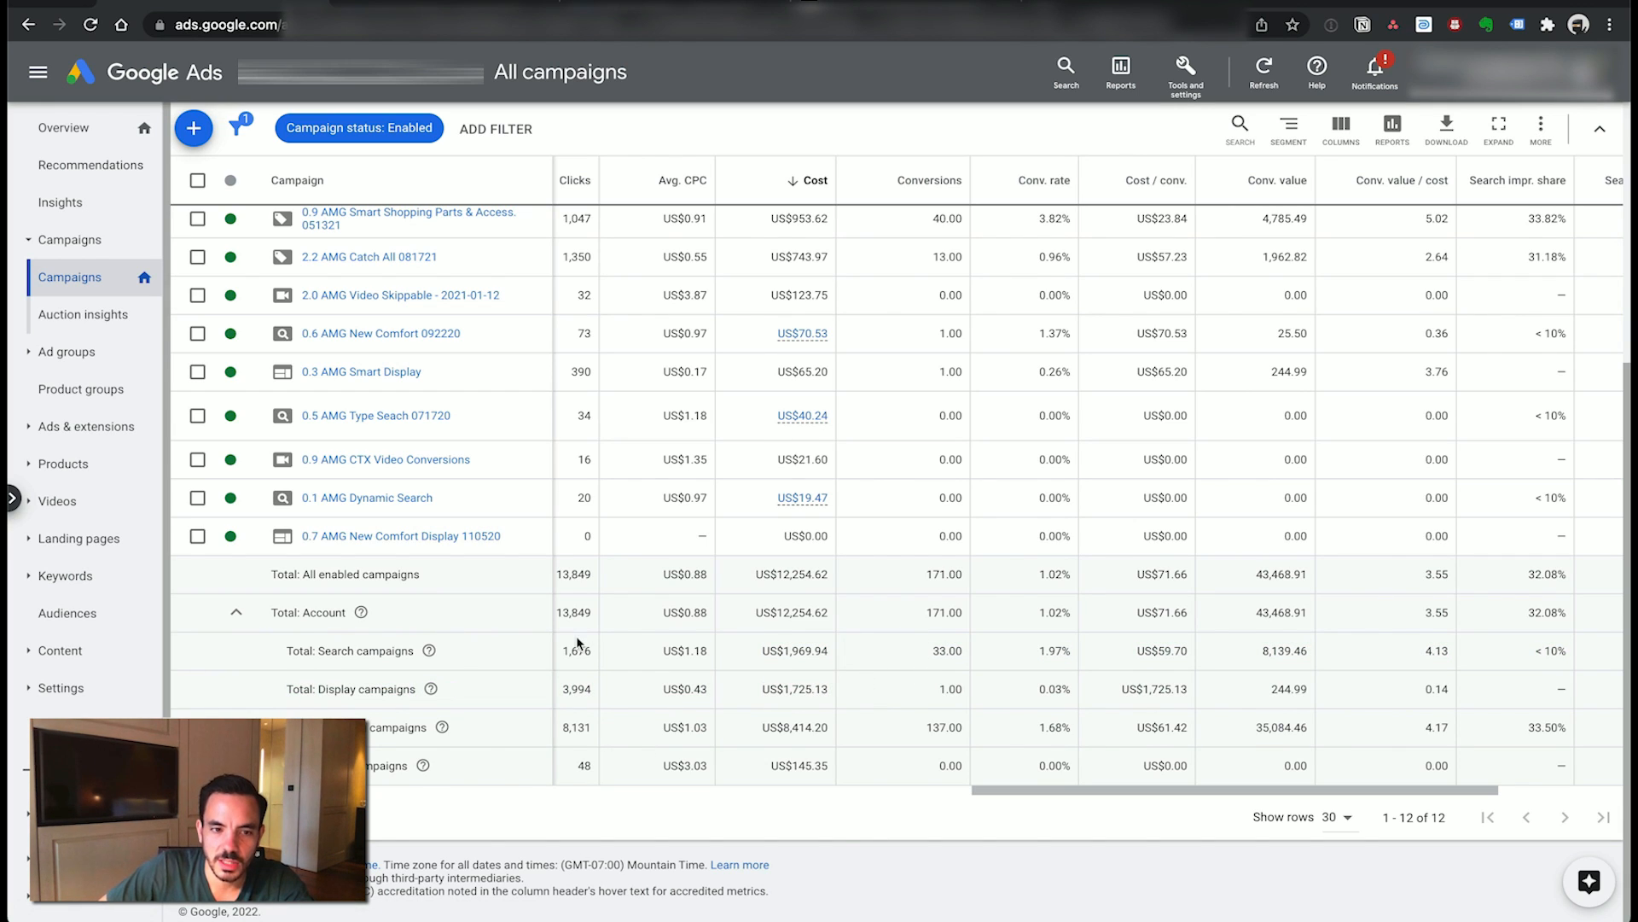
pyautogui.moveTo(280, 657); pyautogui.dragTo(440, 659)
pyautogui.click(472, 655)
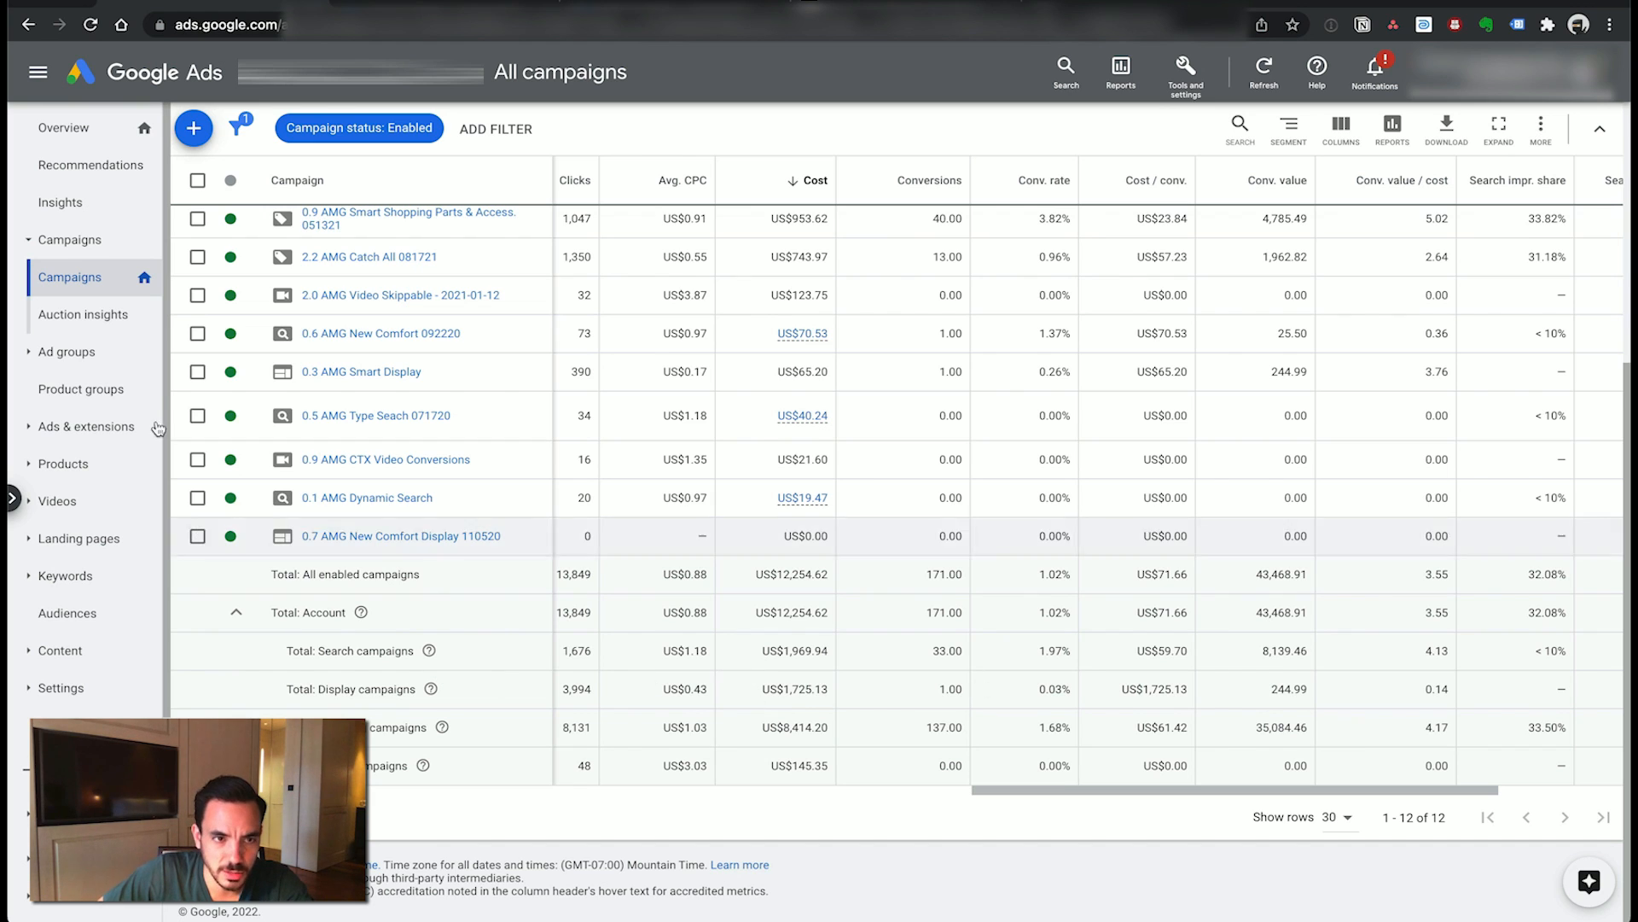
# - Limit the view to Search campaigns and open the Brand ad group of campaign 0.4 AMG Search 051820
pyautogui.click(12, 498)
pyautogui.click(168, 190)
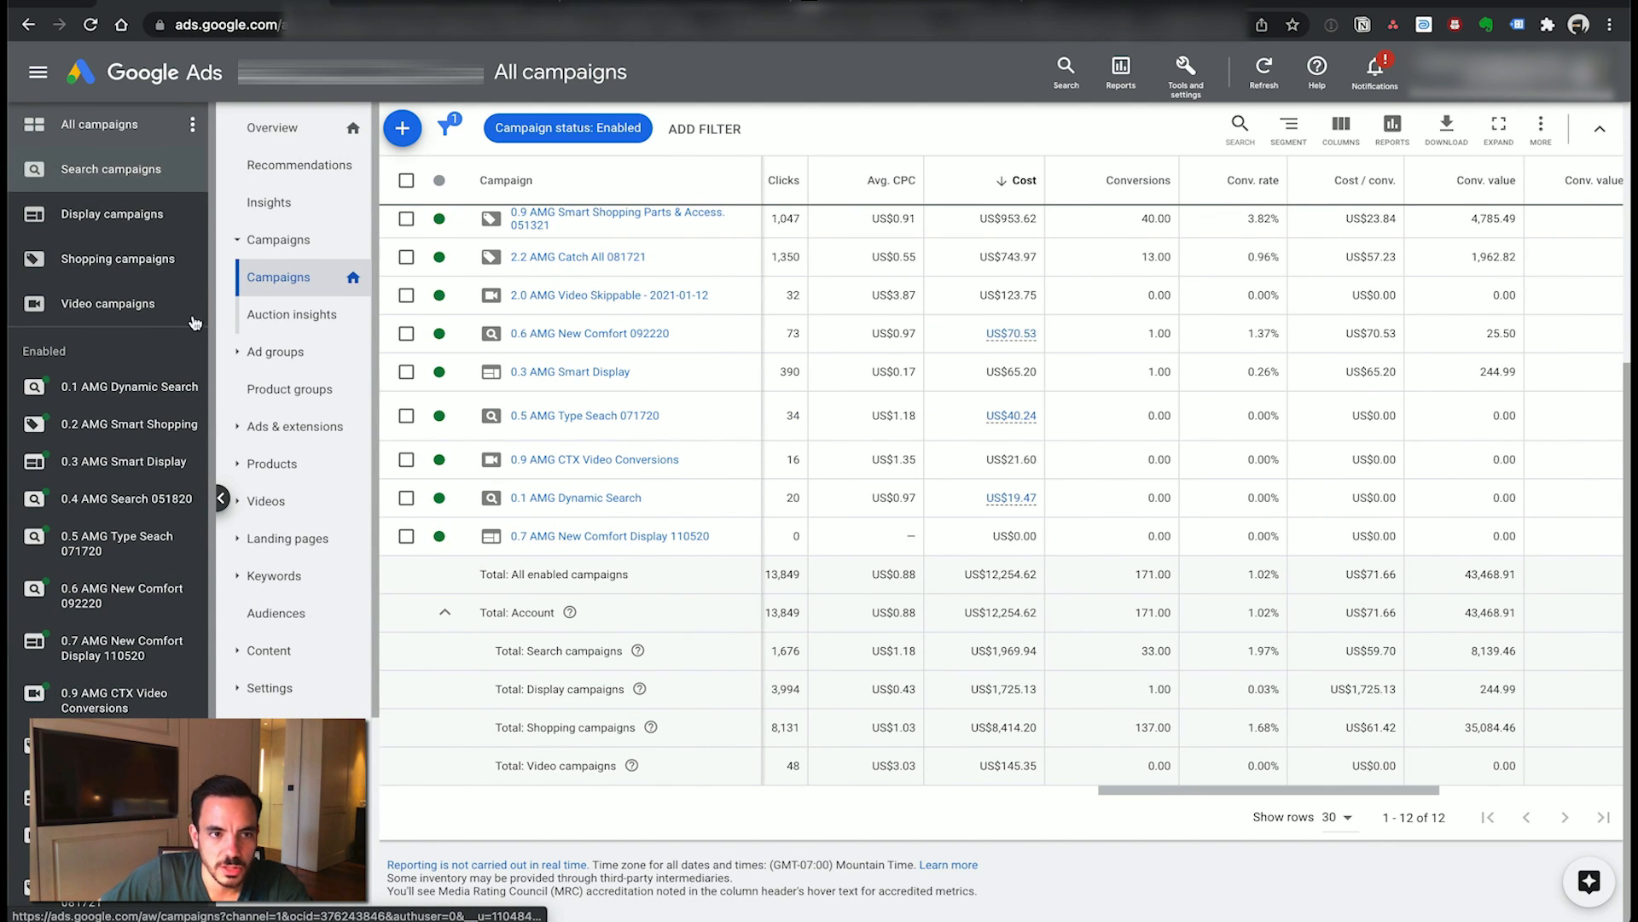
pyautogui.click(222, 499)
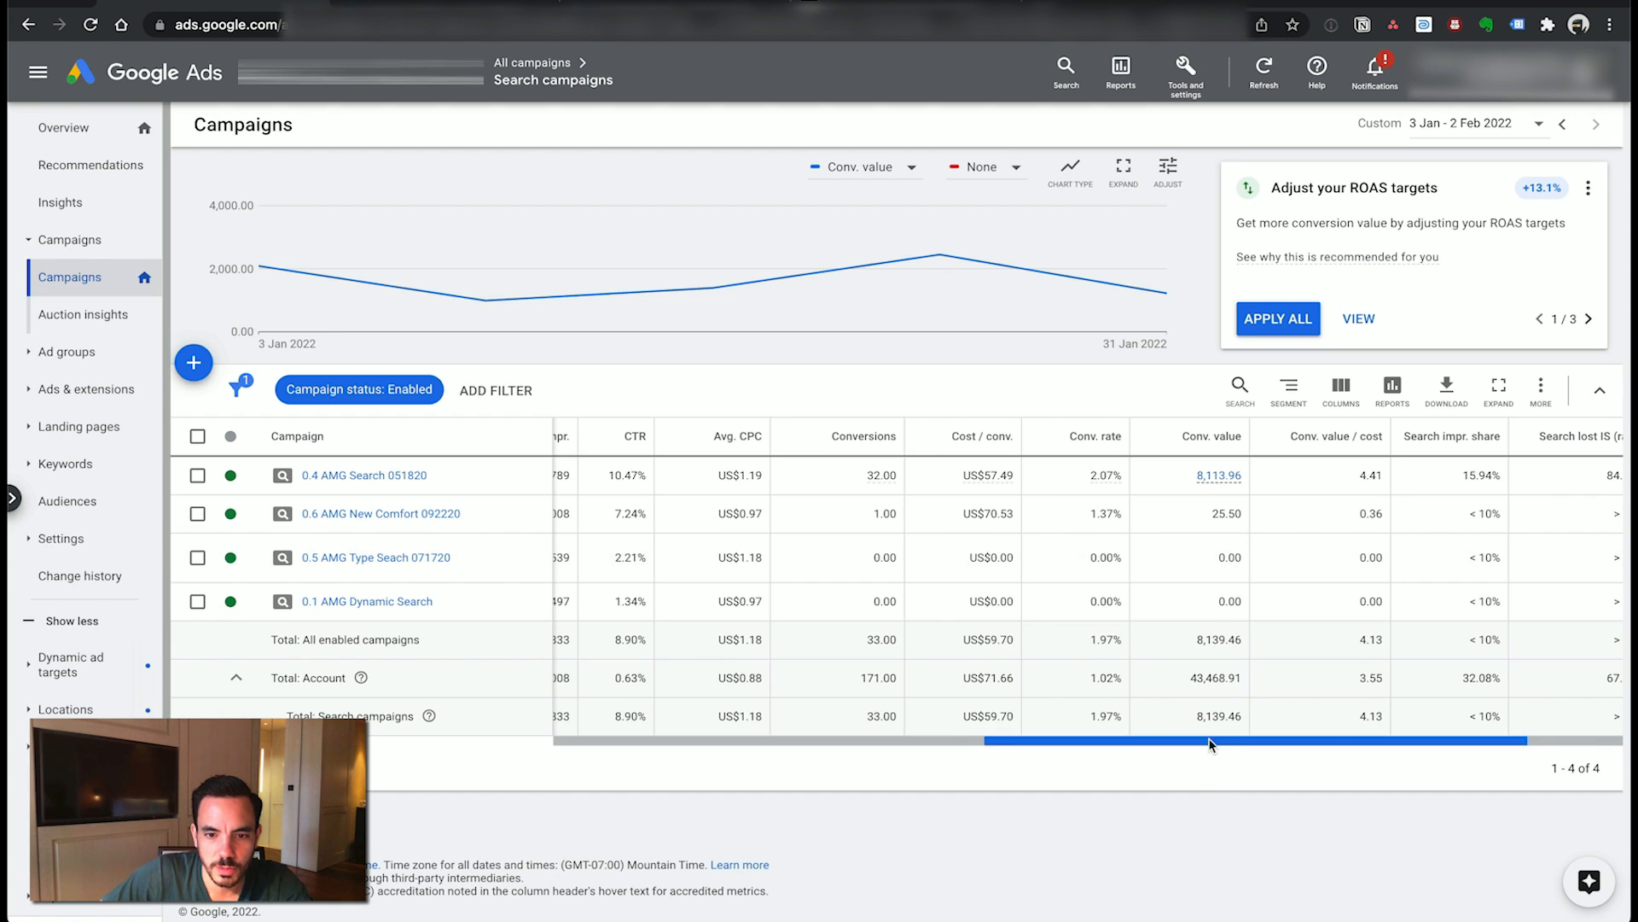
pyautogui.moveTo(1213, 741); pyautogui.dragTo(782, 741)
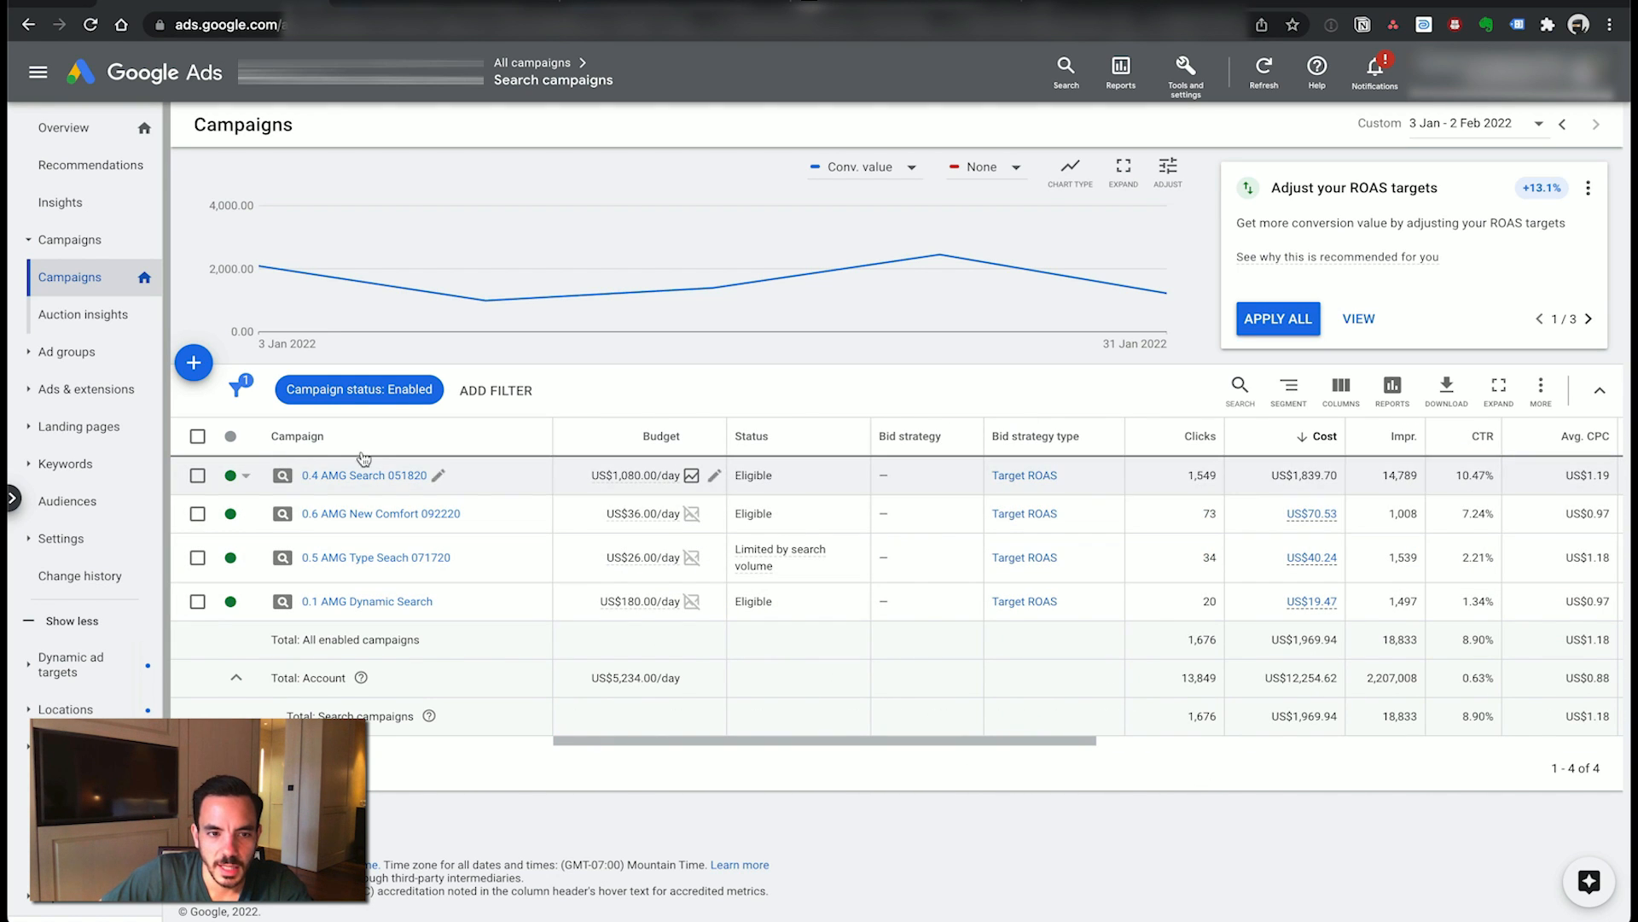
pyautogui.click(370, 483)
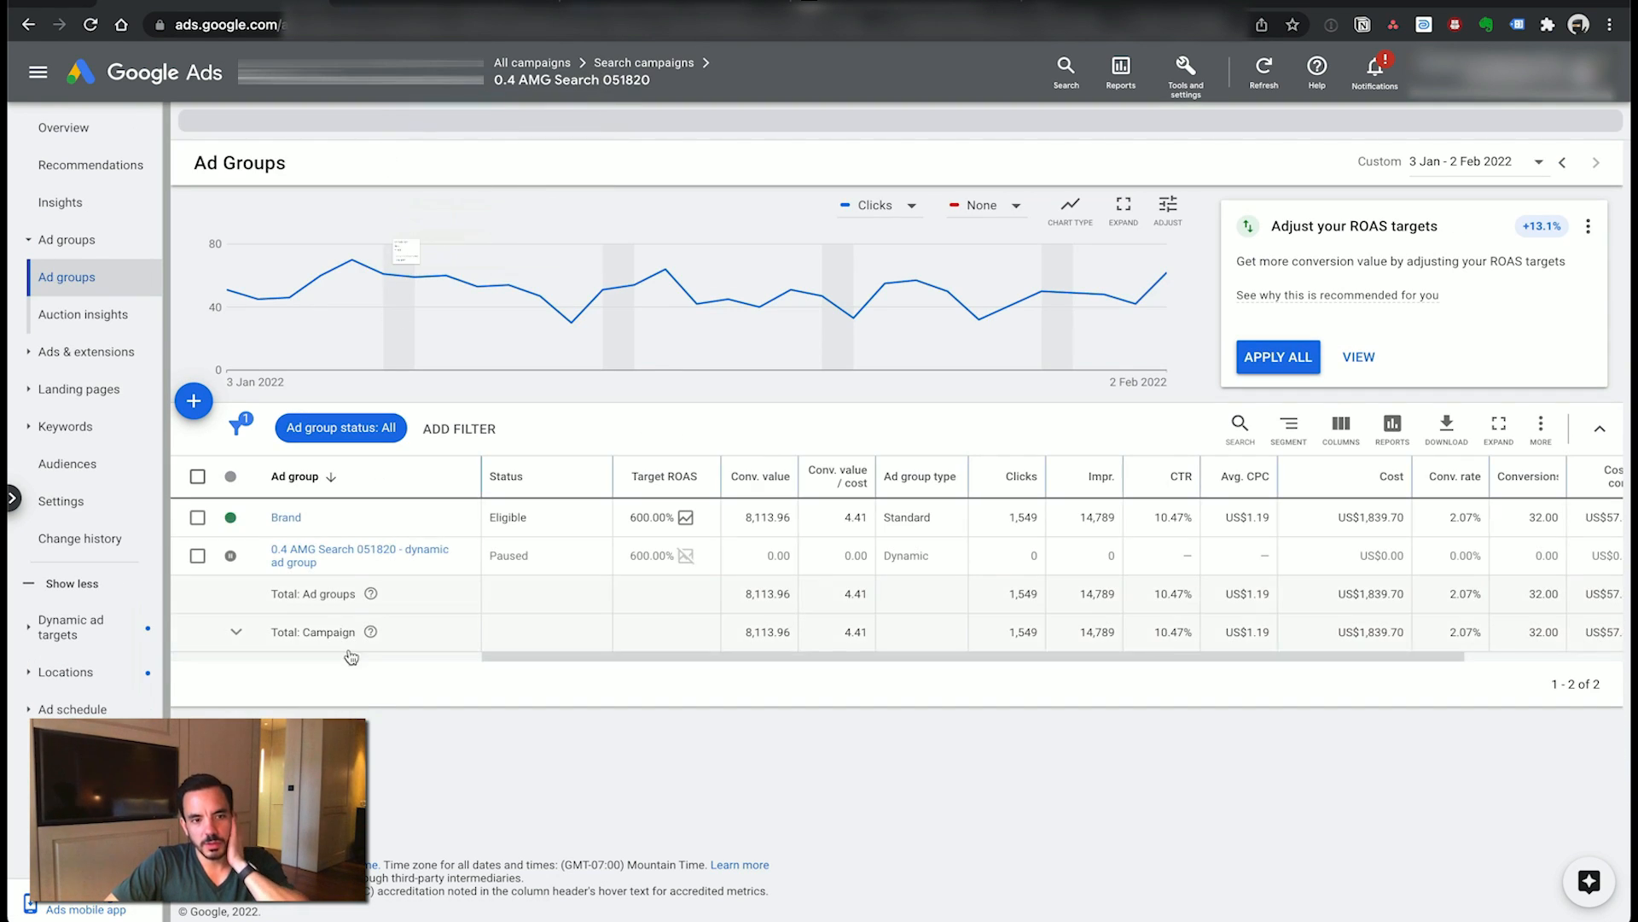
pyautogui.click(288, 527)
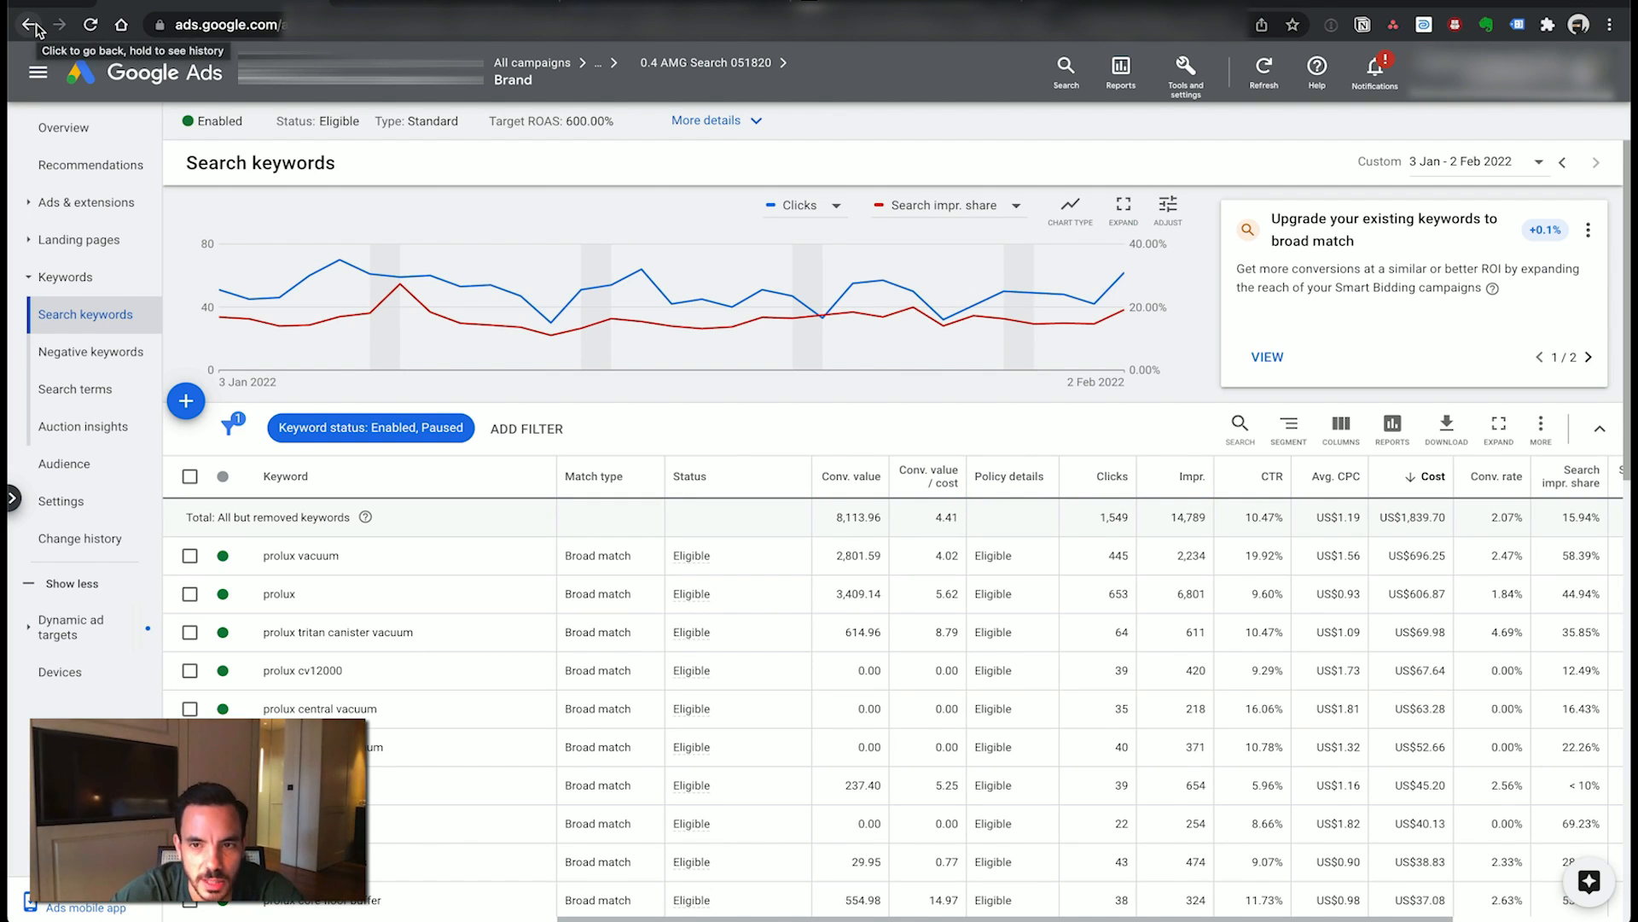
# - Hide the recommendations to upgrade keywords to broad match and to add new keywords on the Search keywords page
pyautogui.click(1582, 229)
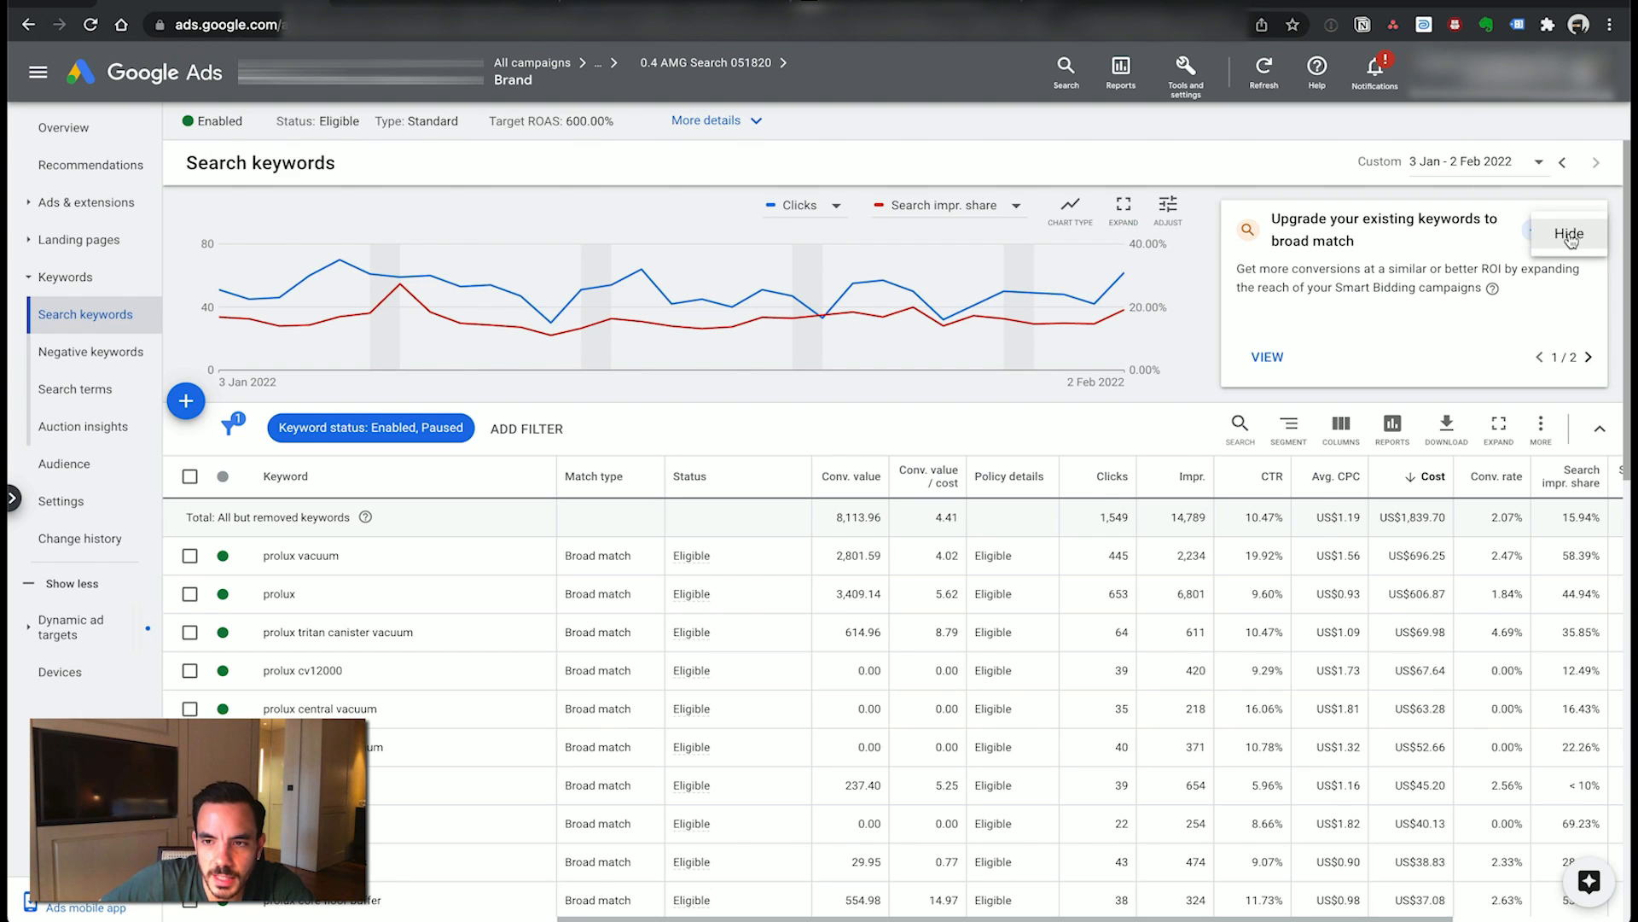
pyautogui.click(1561, 246)
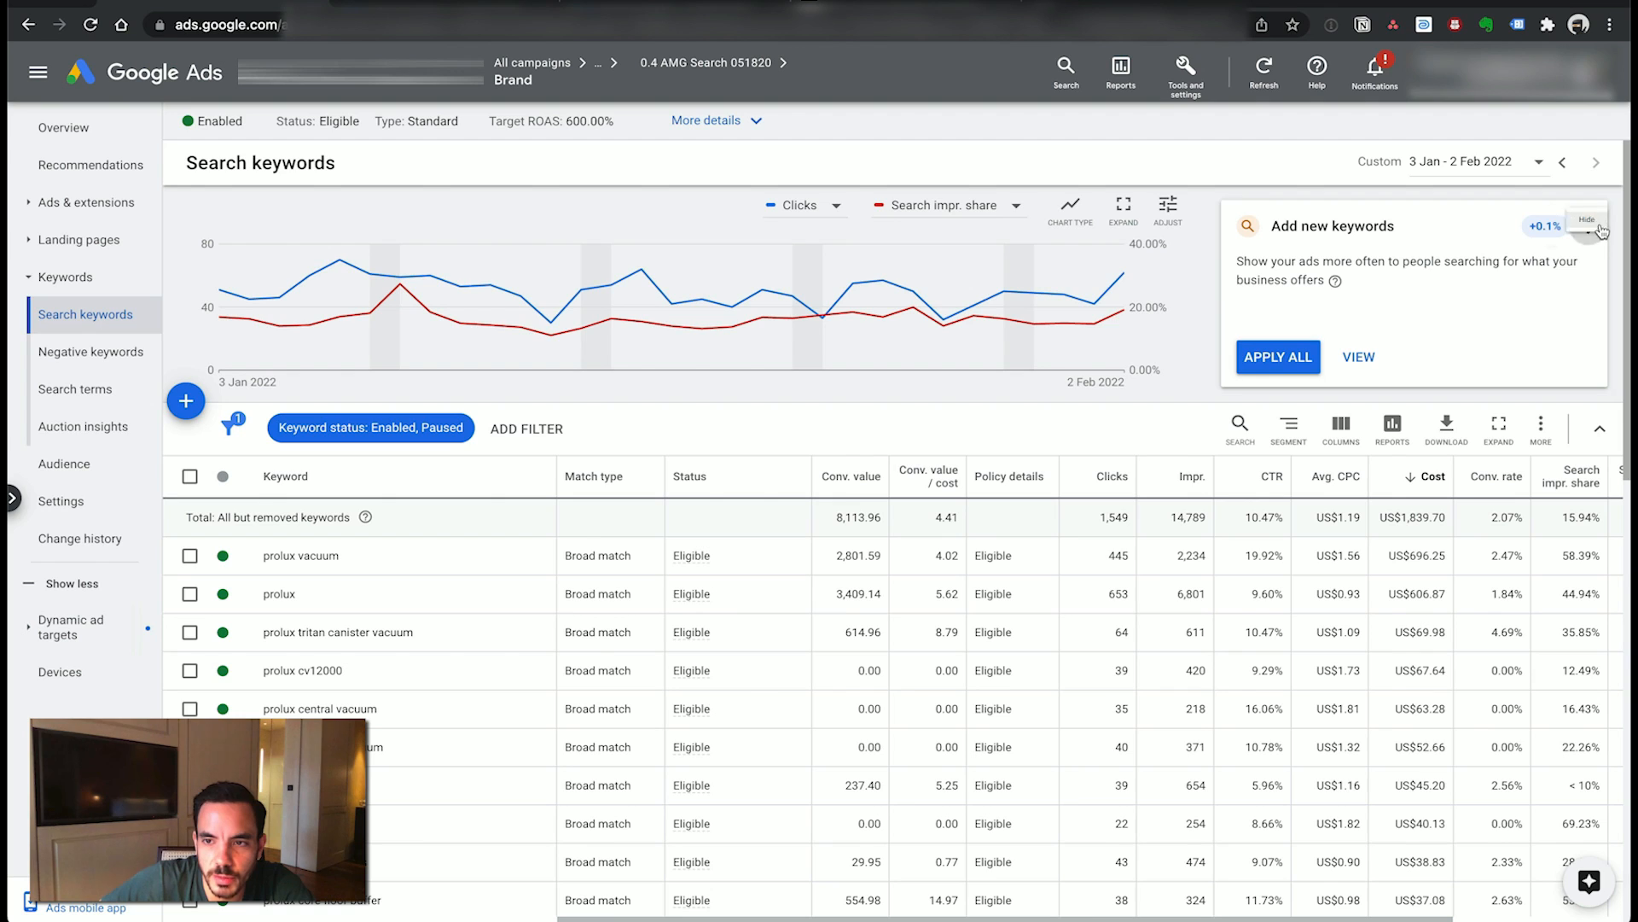
pyautogui.click(1594, 227)
pyautogui.click(1592, 243)
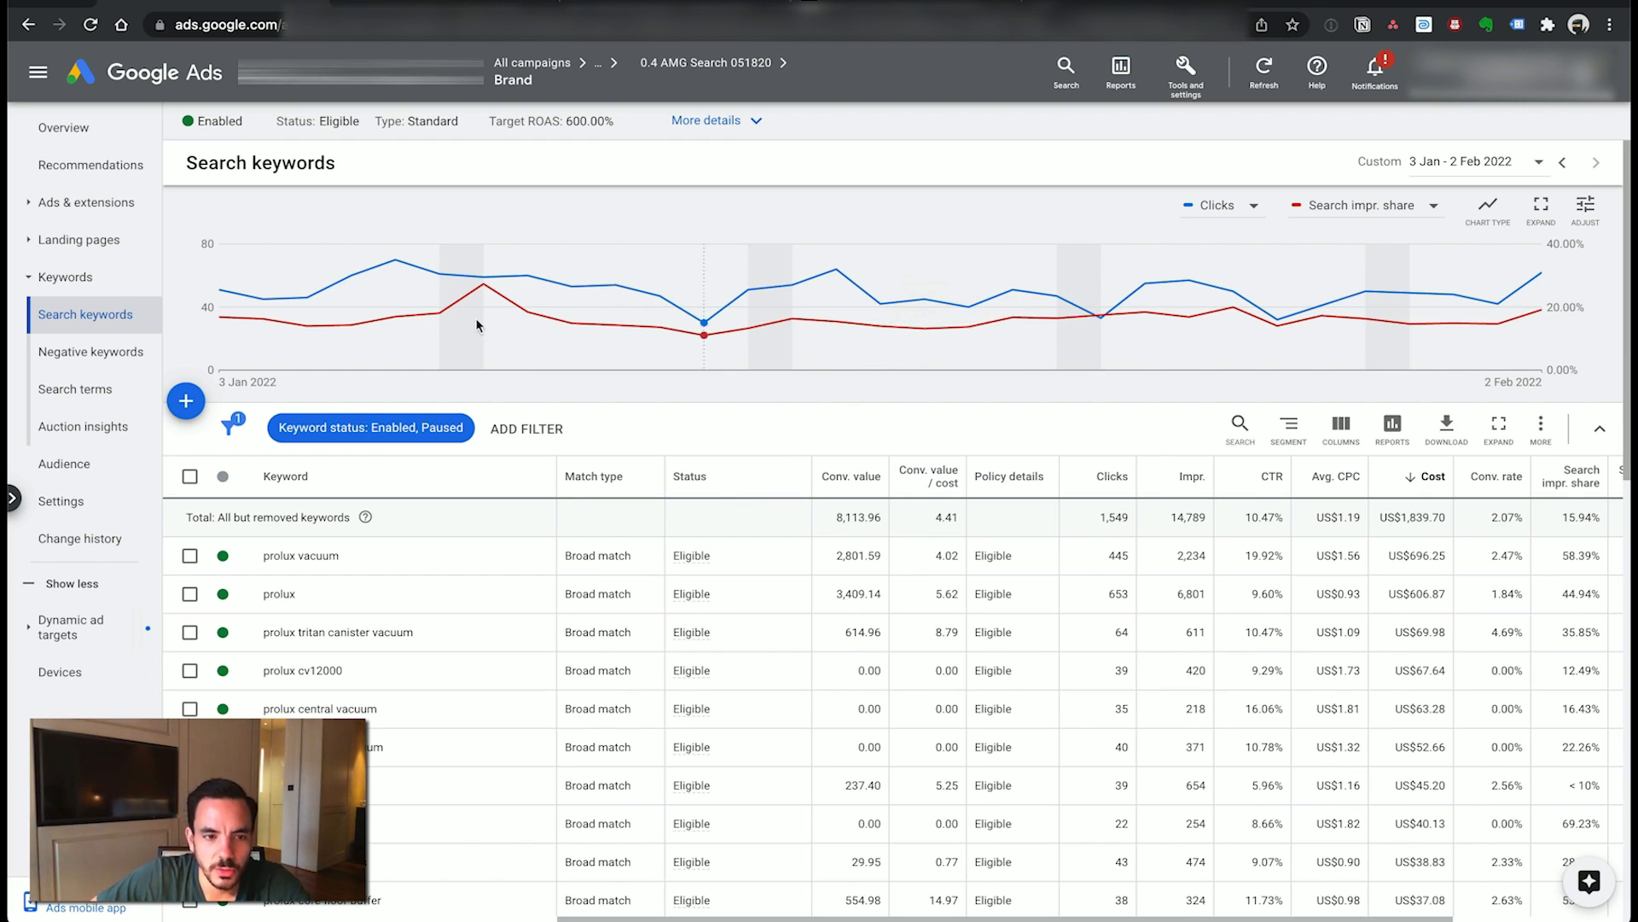
# - Check the Dynalist audit note about the 13% impression share for Brand keywords, and return to Google Ads
pyautogui.moveTo(438, 311)
pyautogui.press('super+Tab')
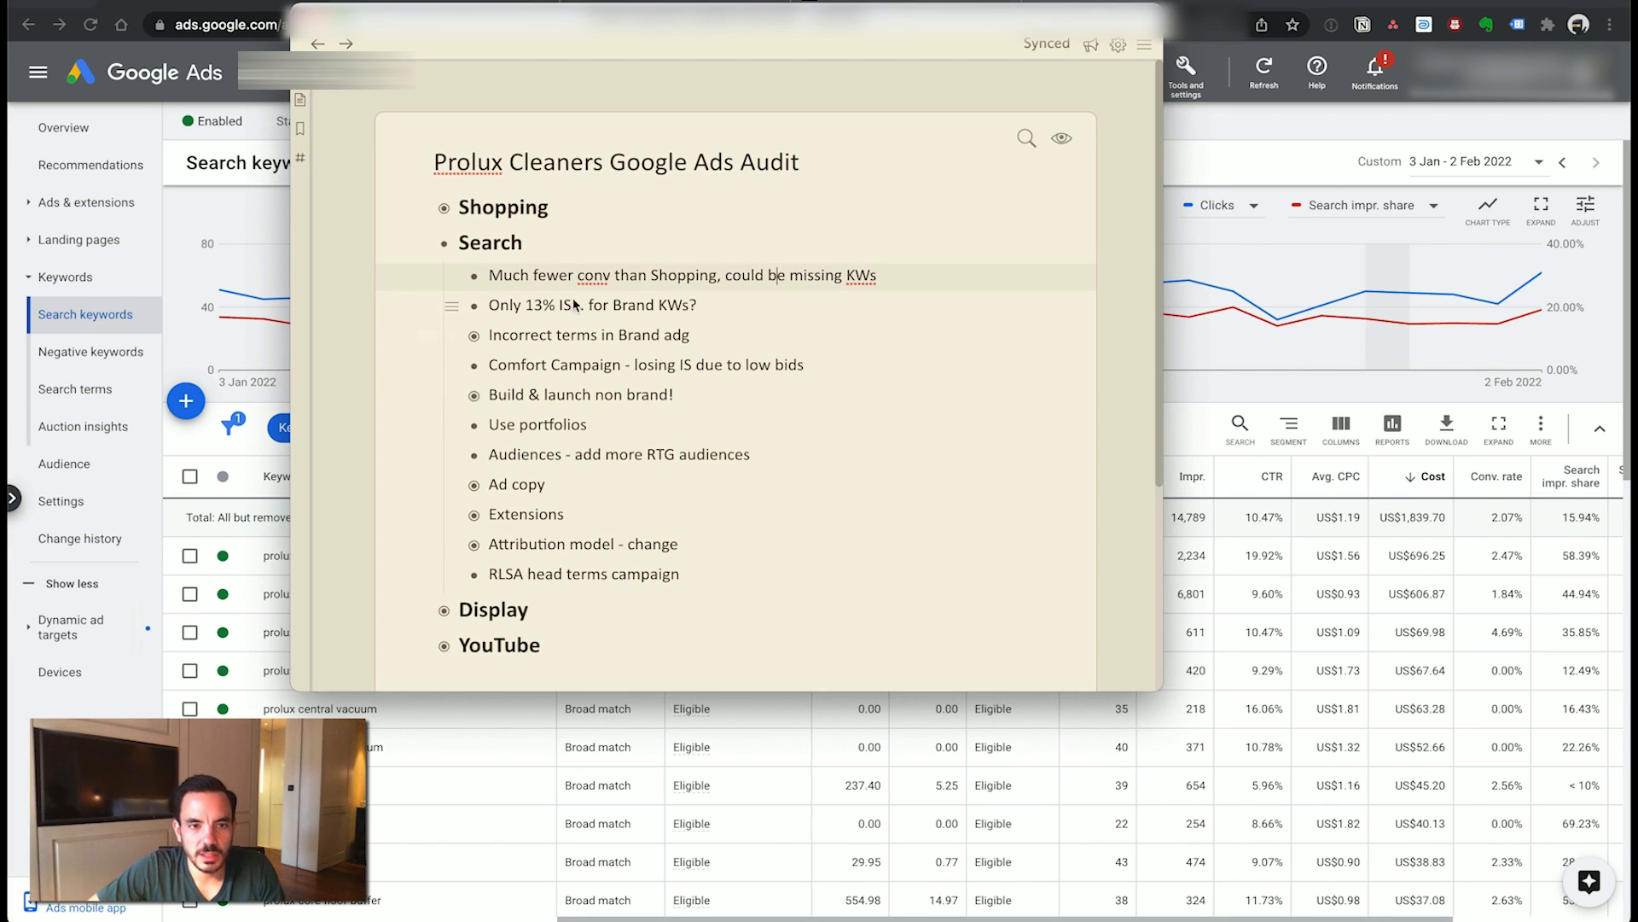
pyautogui.click(707, 306)
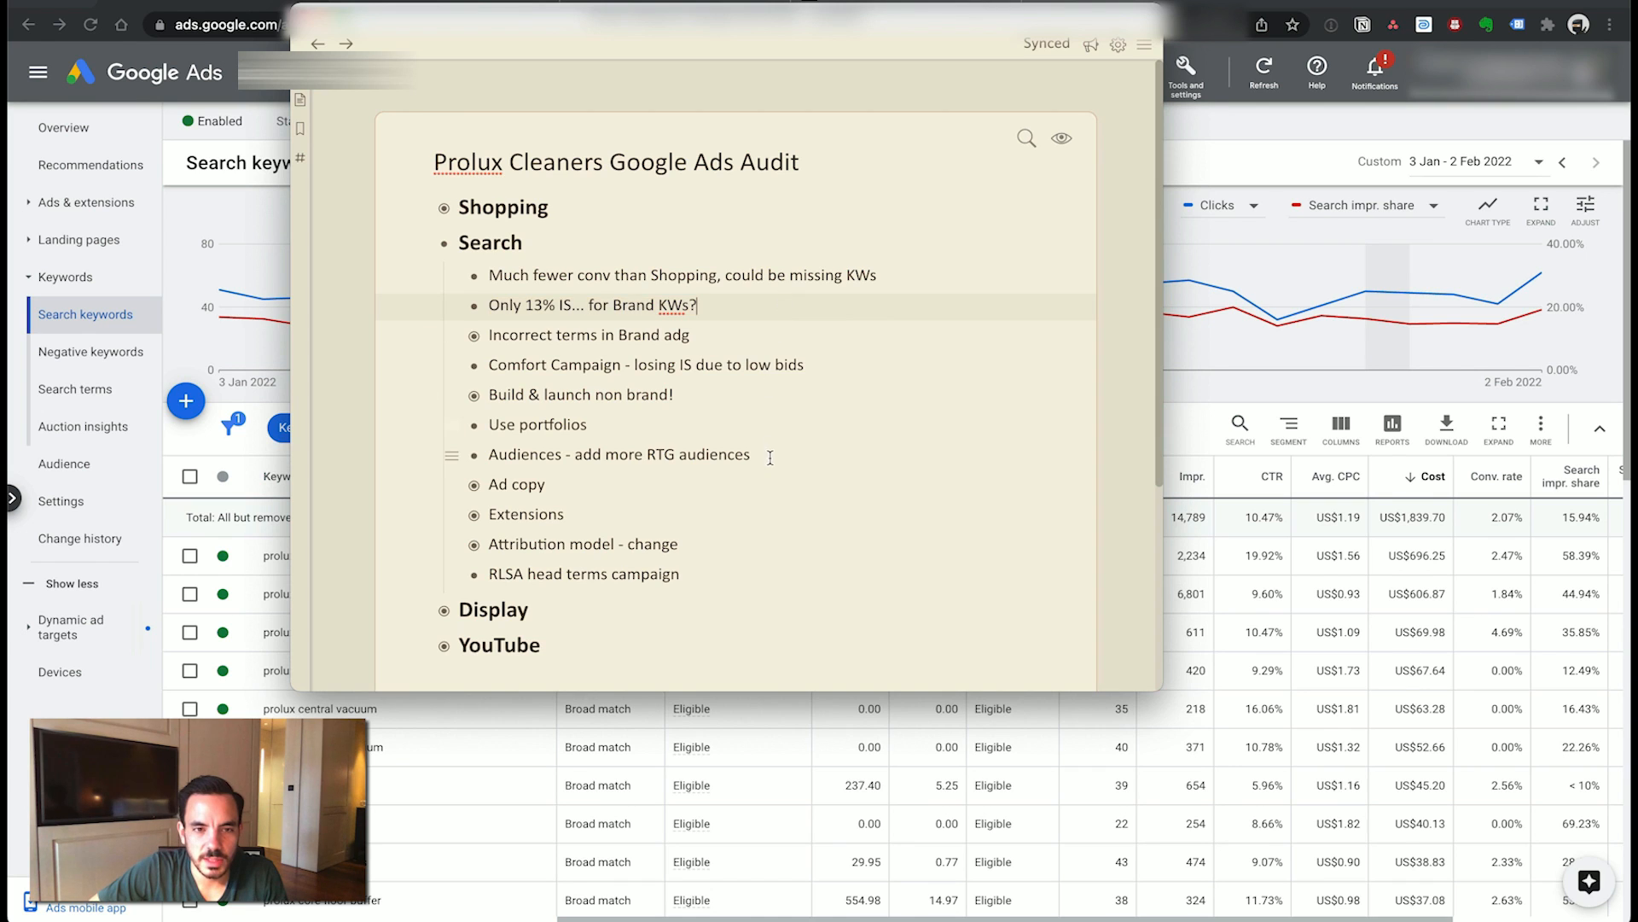
pyautogui.press('super+Tab')
# - Return to the Search campaigns list, select 0.4 AMG Search 051820, and examine its impression share and conversion value per cost
pyautogui.click(28, 24)
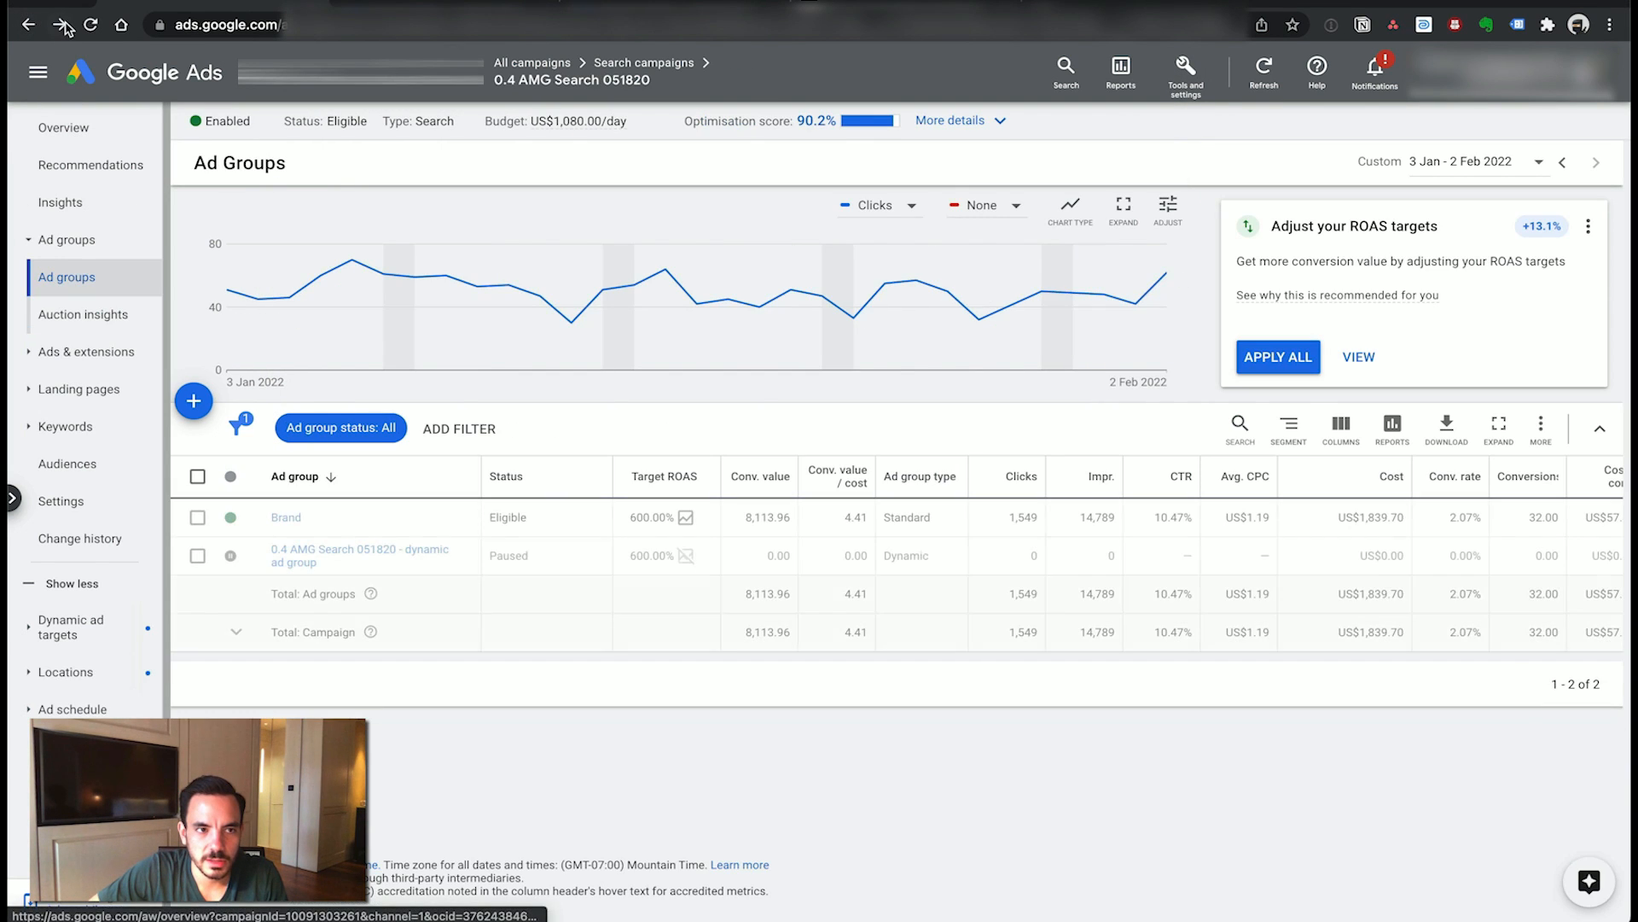
pyautogui.click(27, 31)
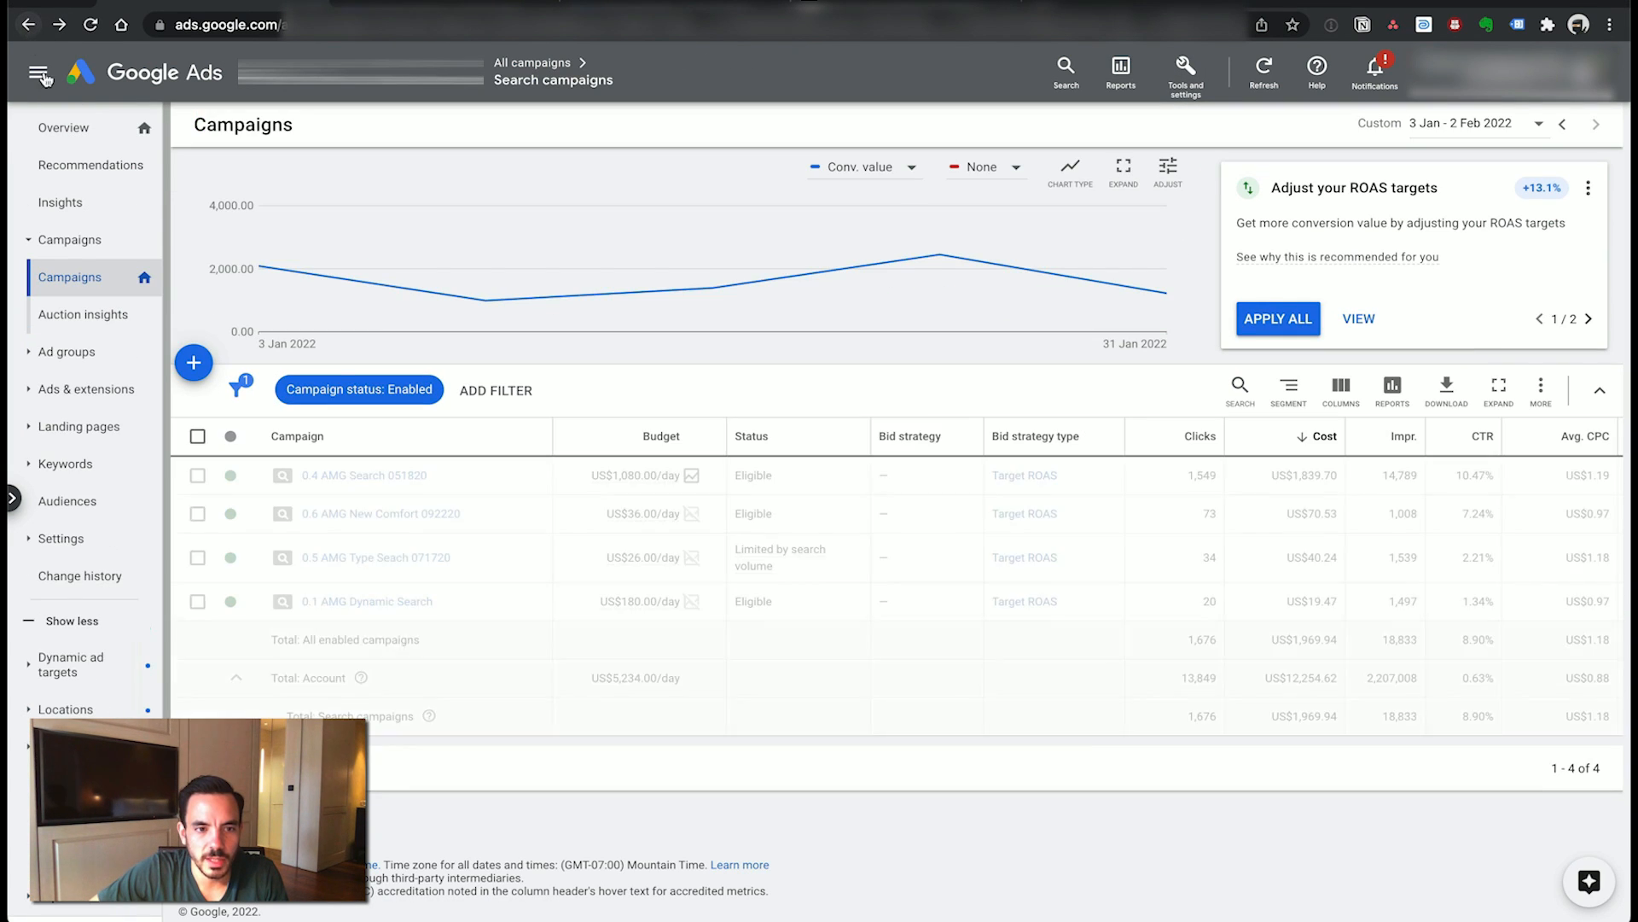
pyautogui.click(199, 477)
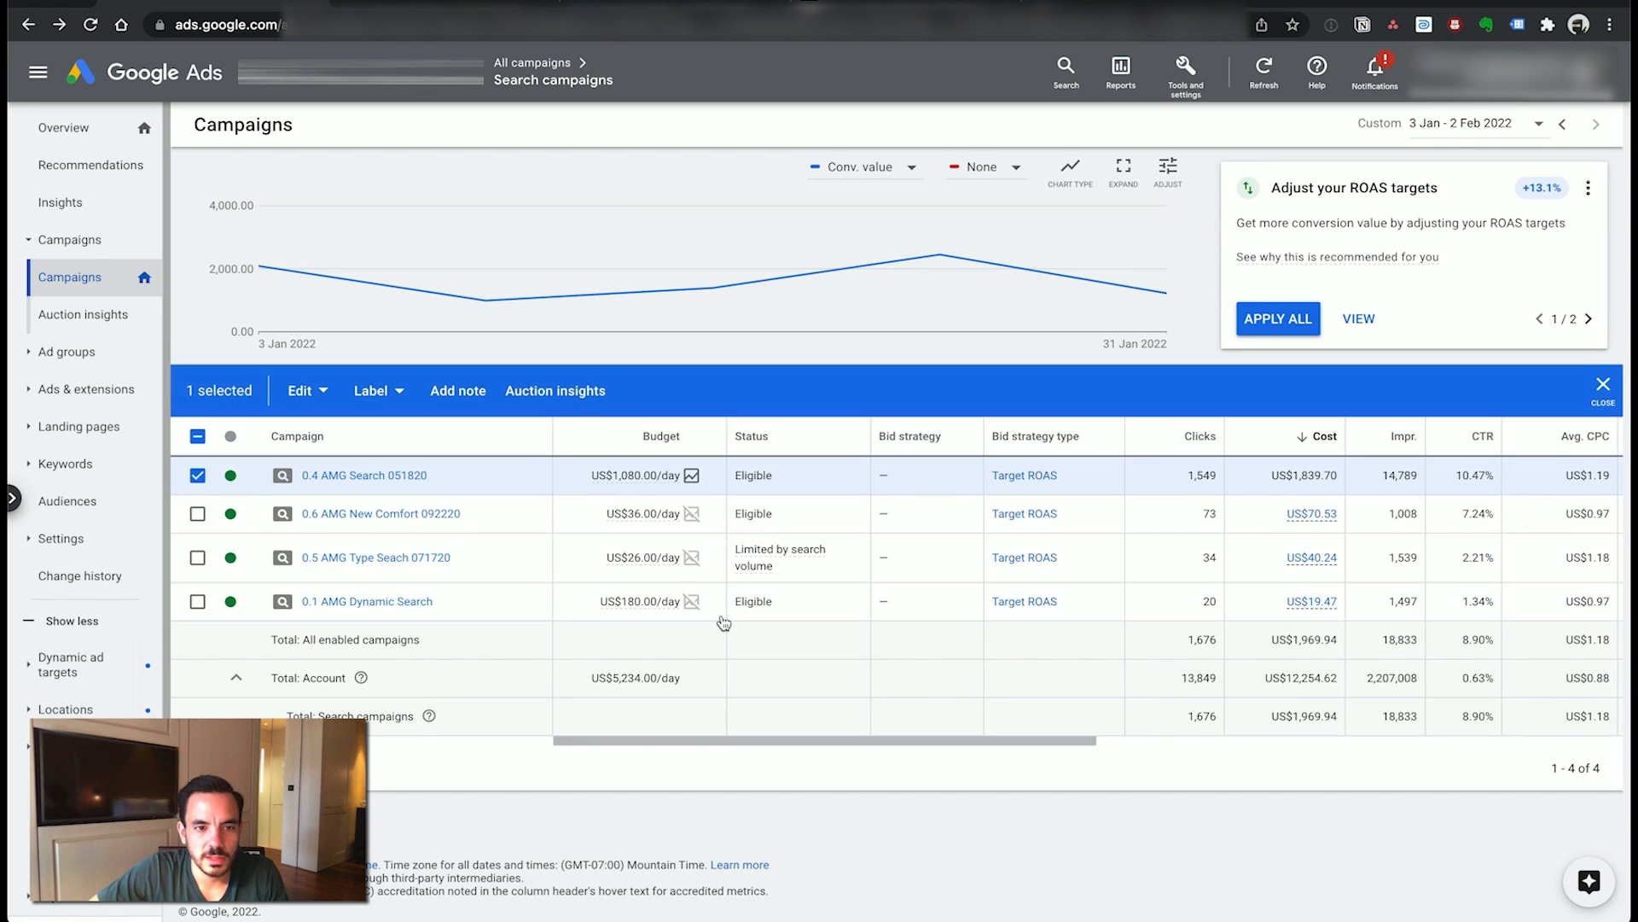
pyautogui.moveTo(804, 740); pyautogui.dragTo(1624, 781)
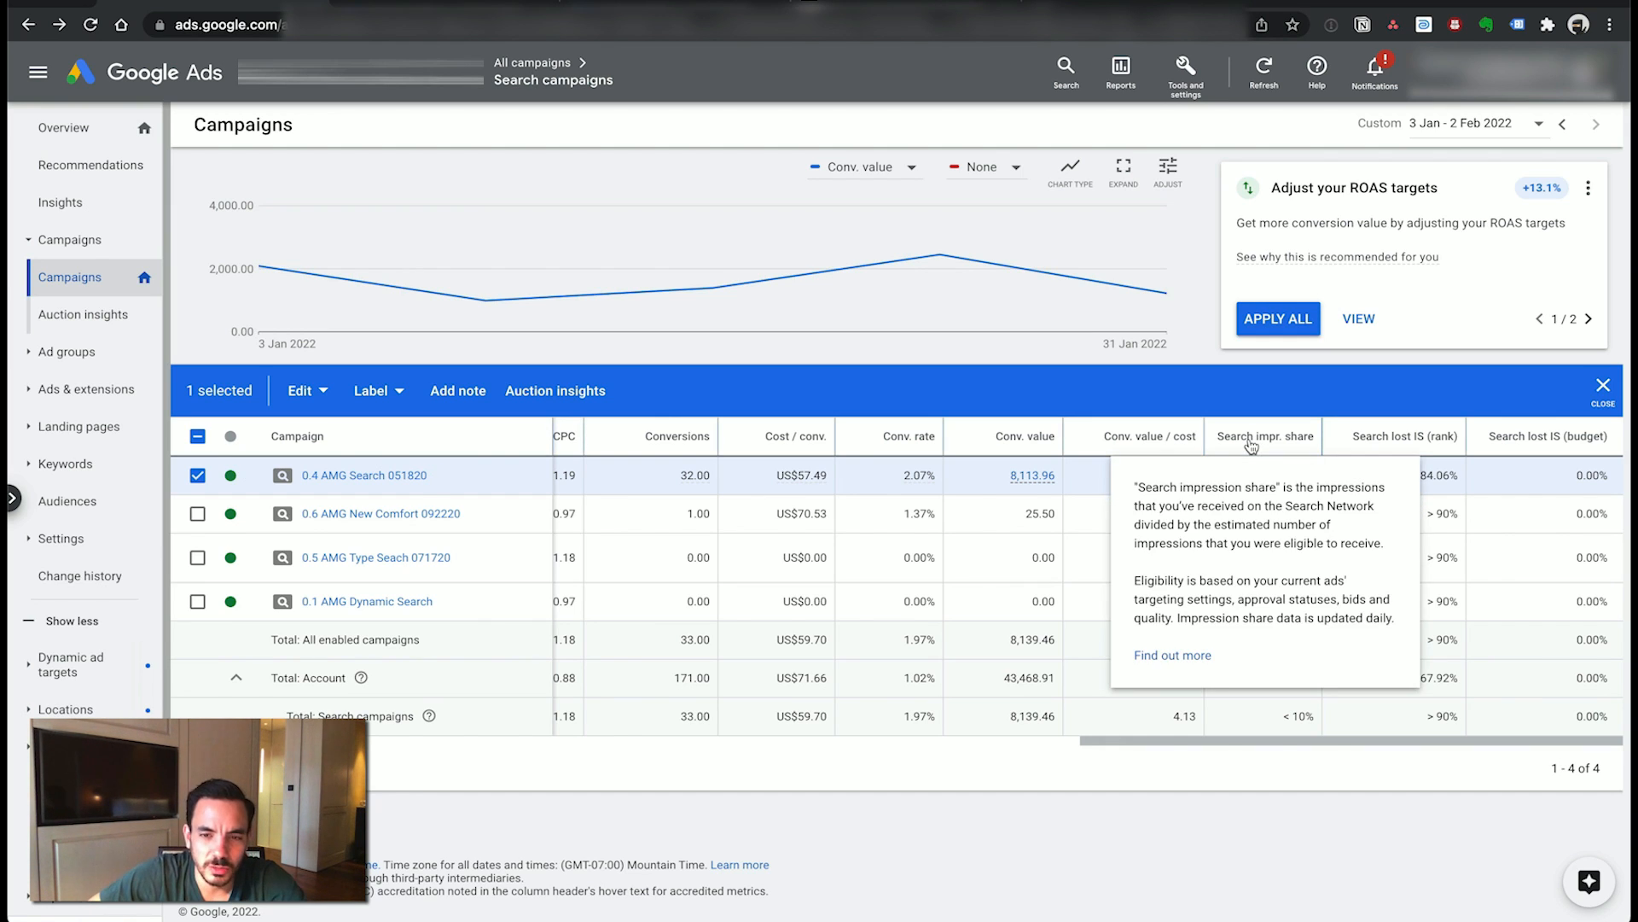
pyautogui.moveTo(1157, 290)
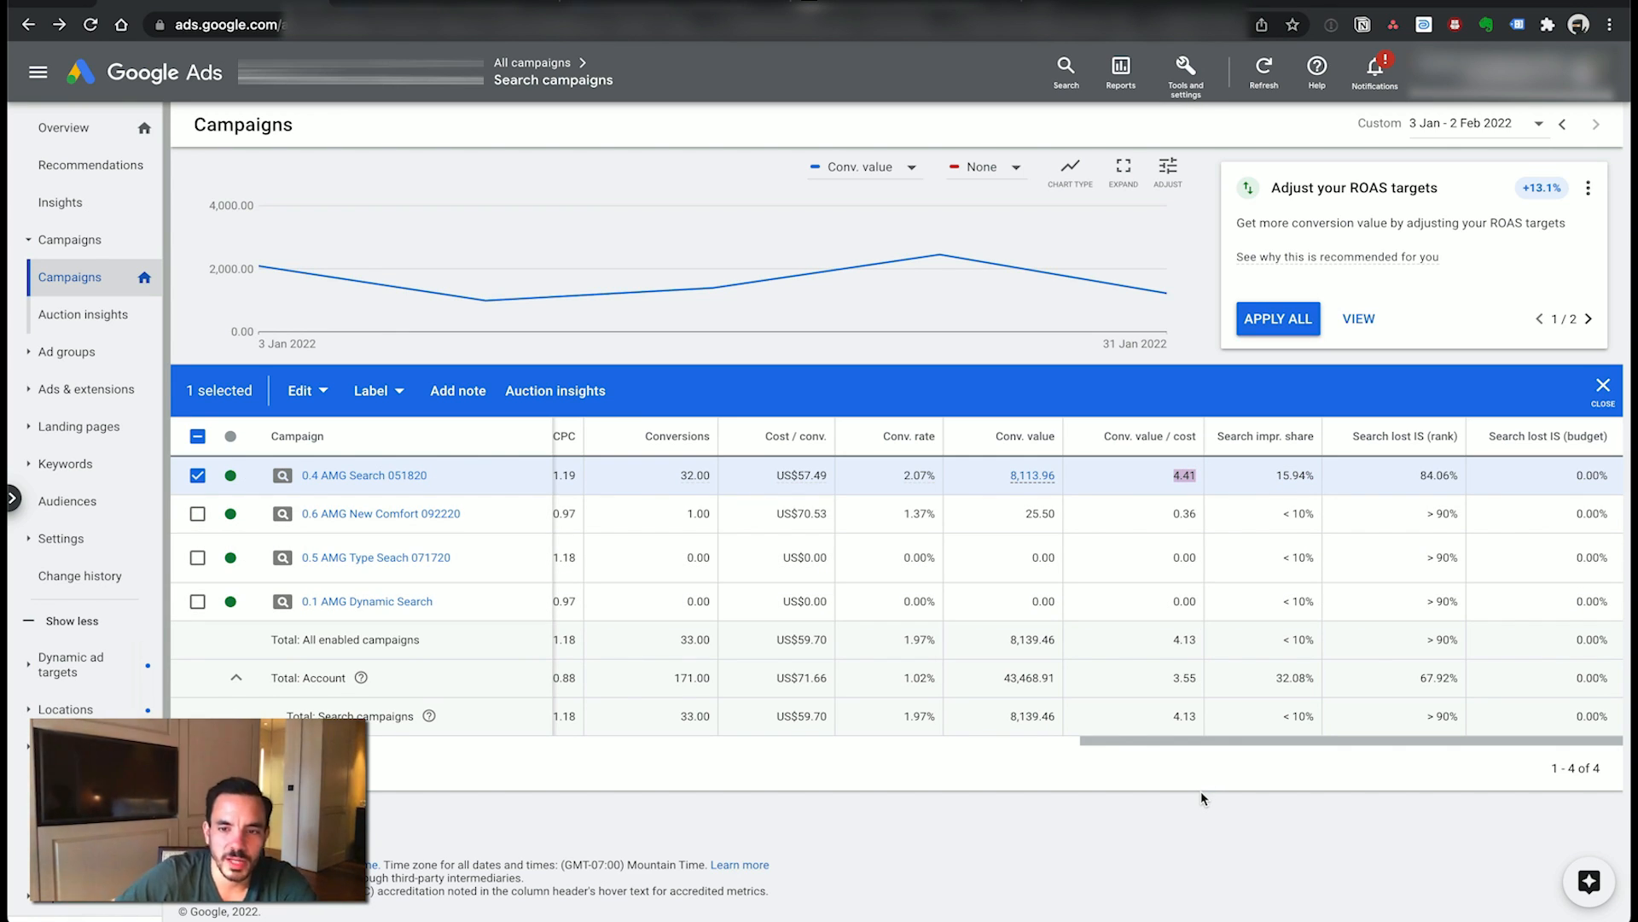
pyautogui.moveTo(775, 433)
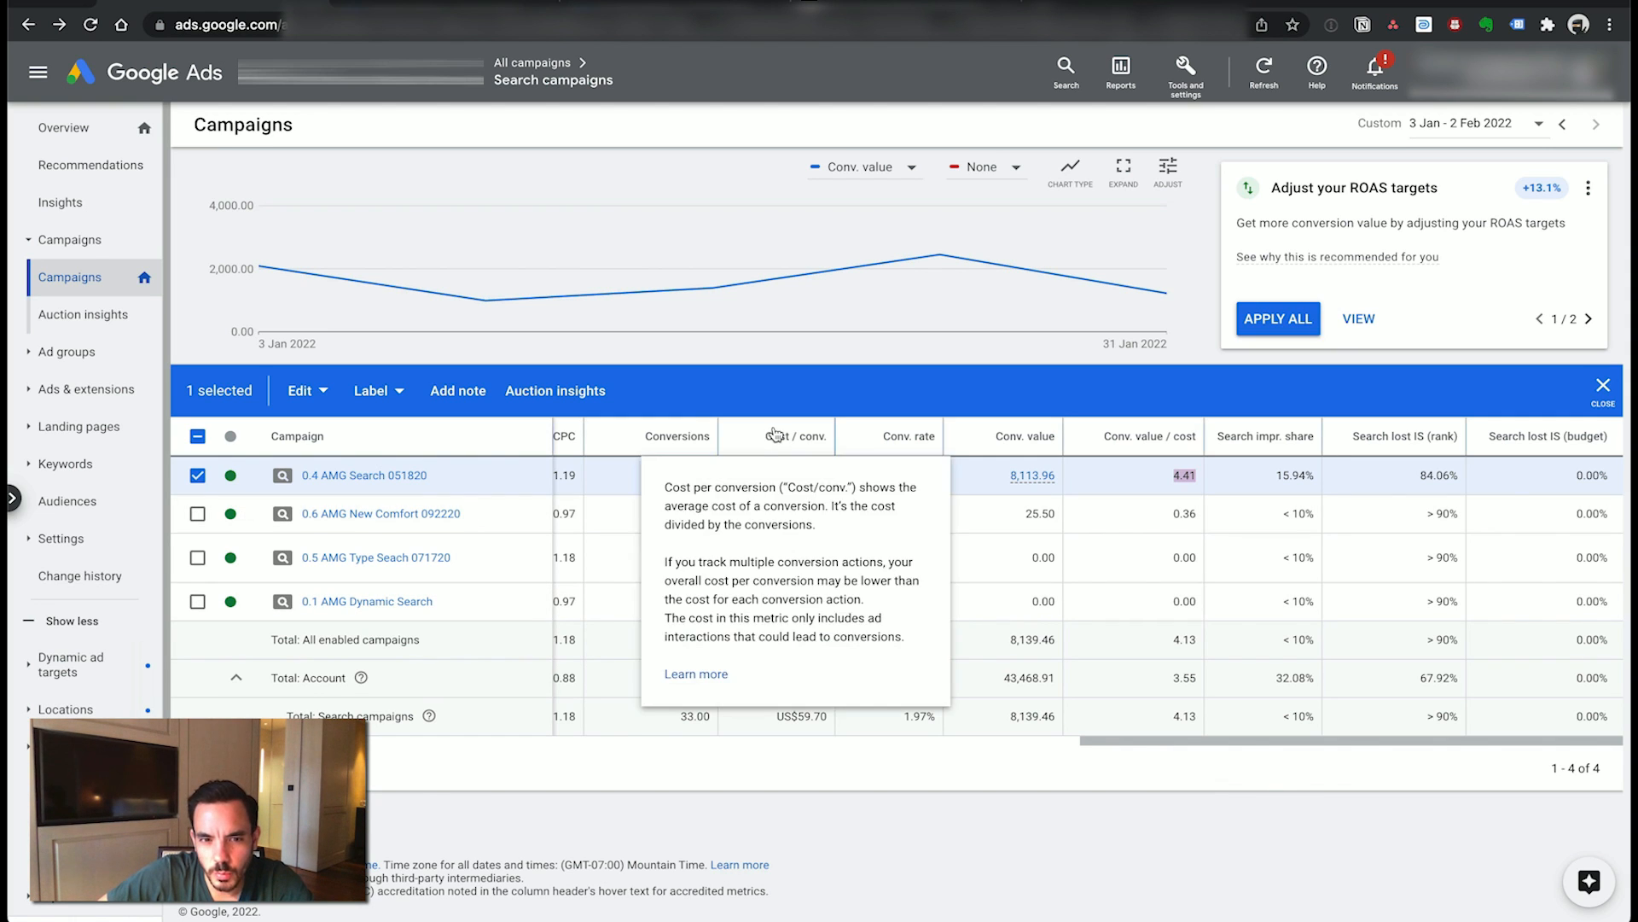
# - Reopen the Brand ad group of 0.4 AMG Search 051820 and review its keywords and match types
pyautogui.click(336, 475)
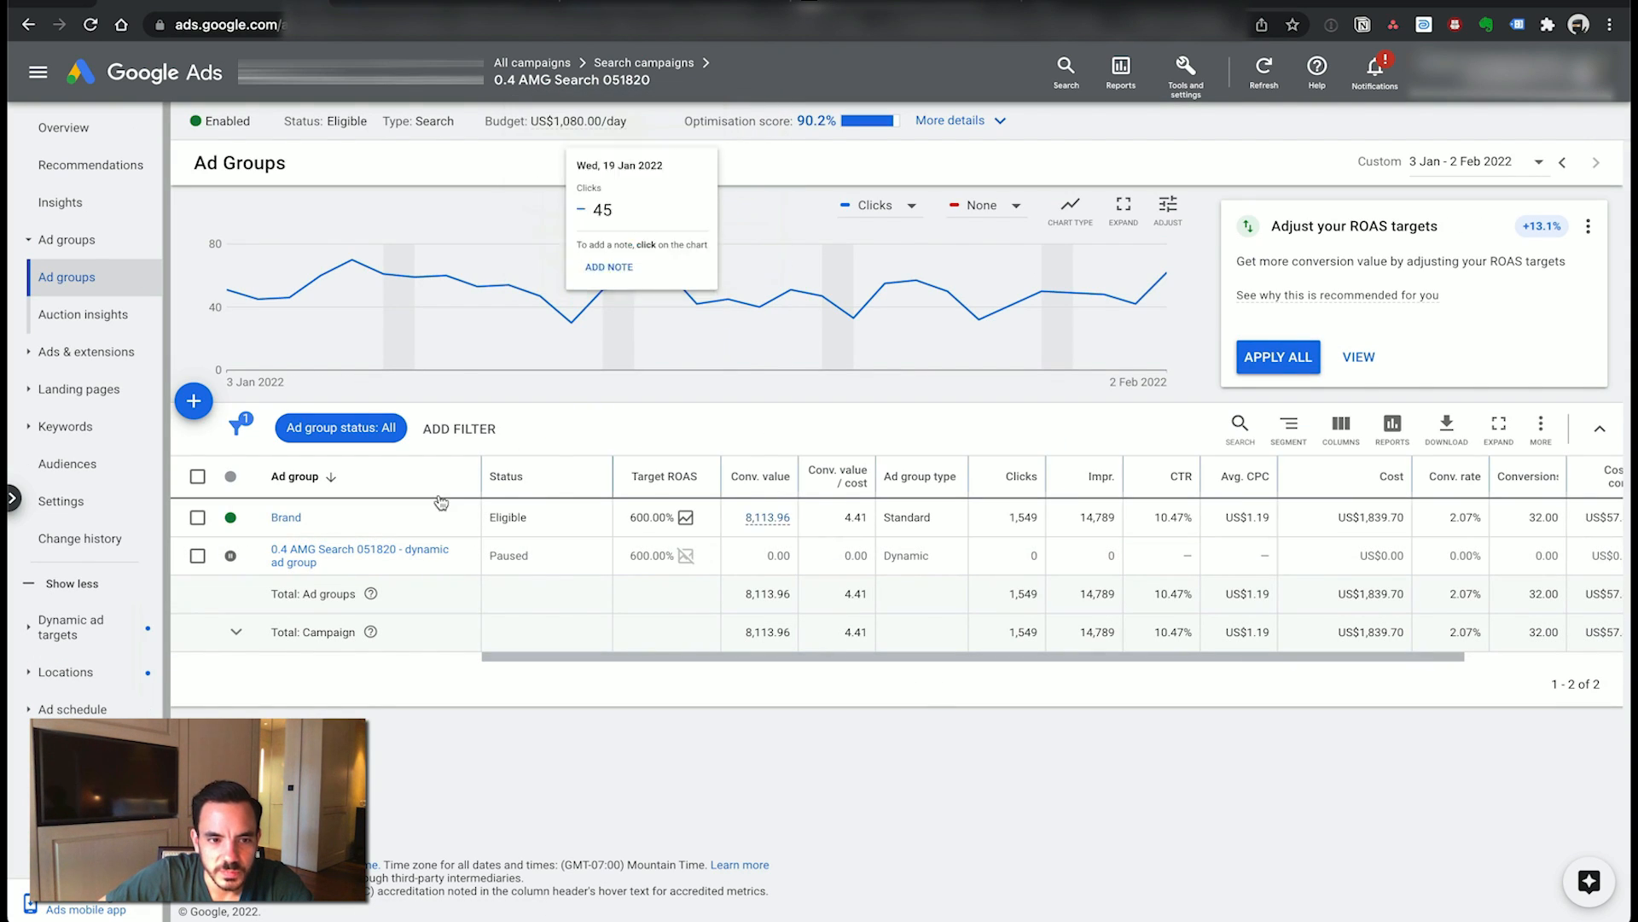
pyautogui.click(286, 517)
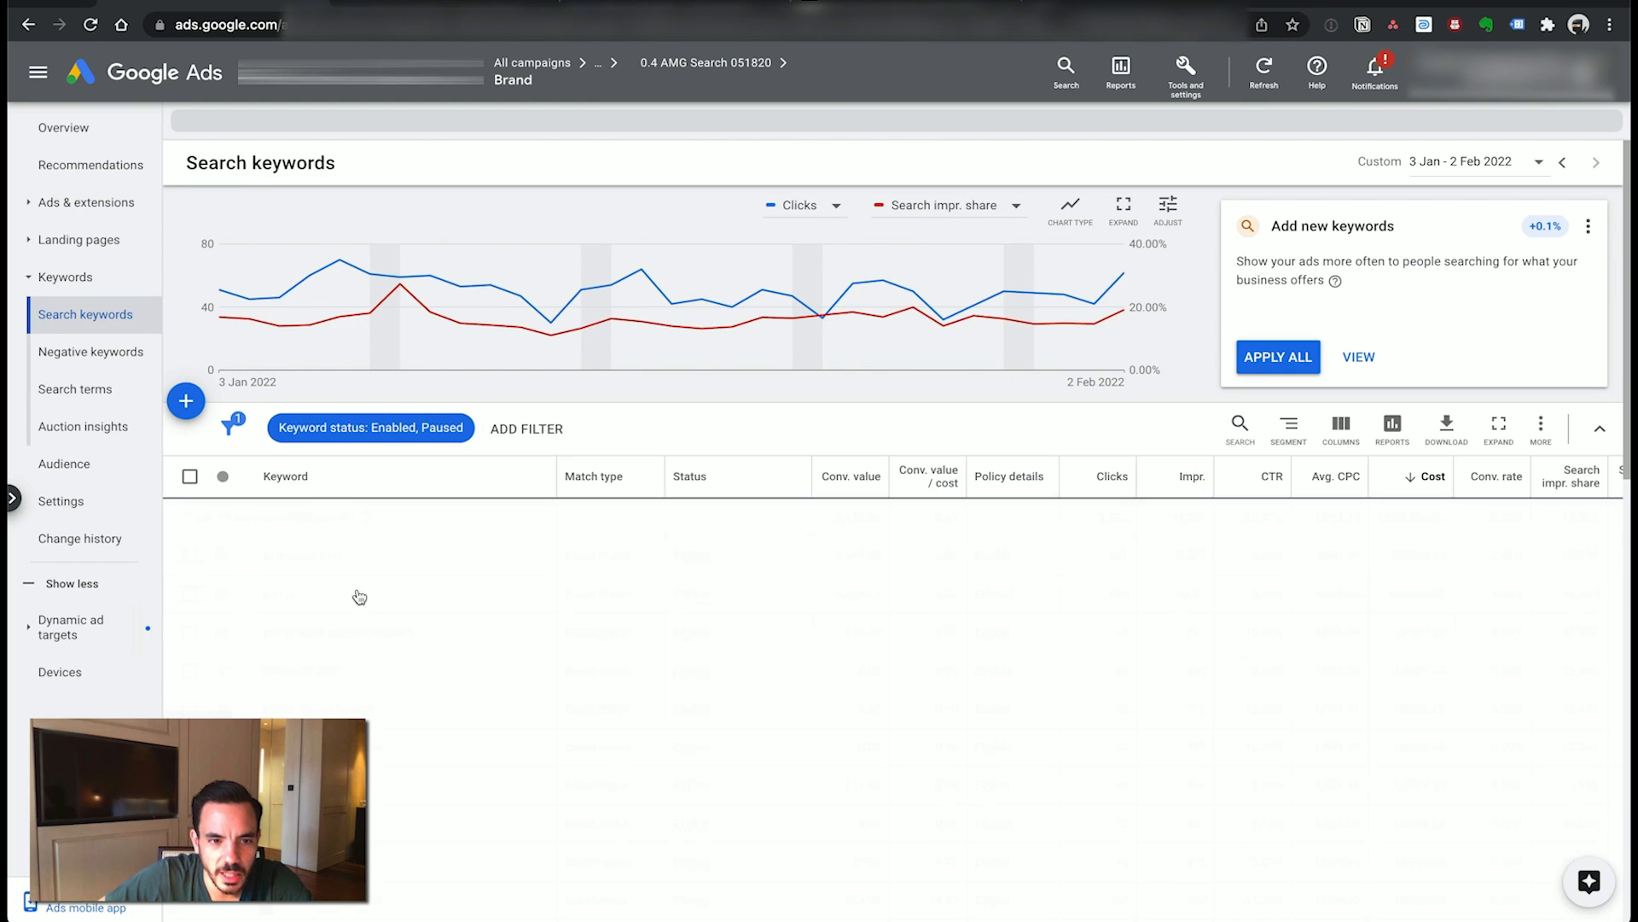
pyautogui.scroll(-5, 419, 620)
pyautogui.scroll(-8, 408, 612)
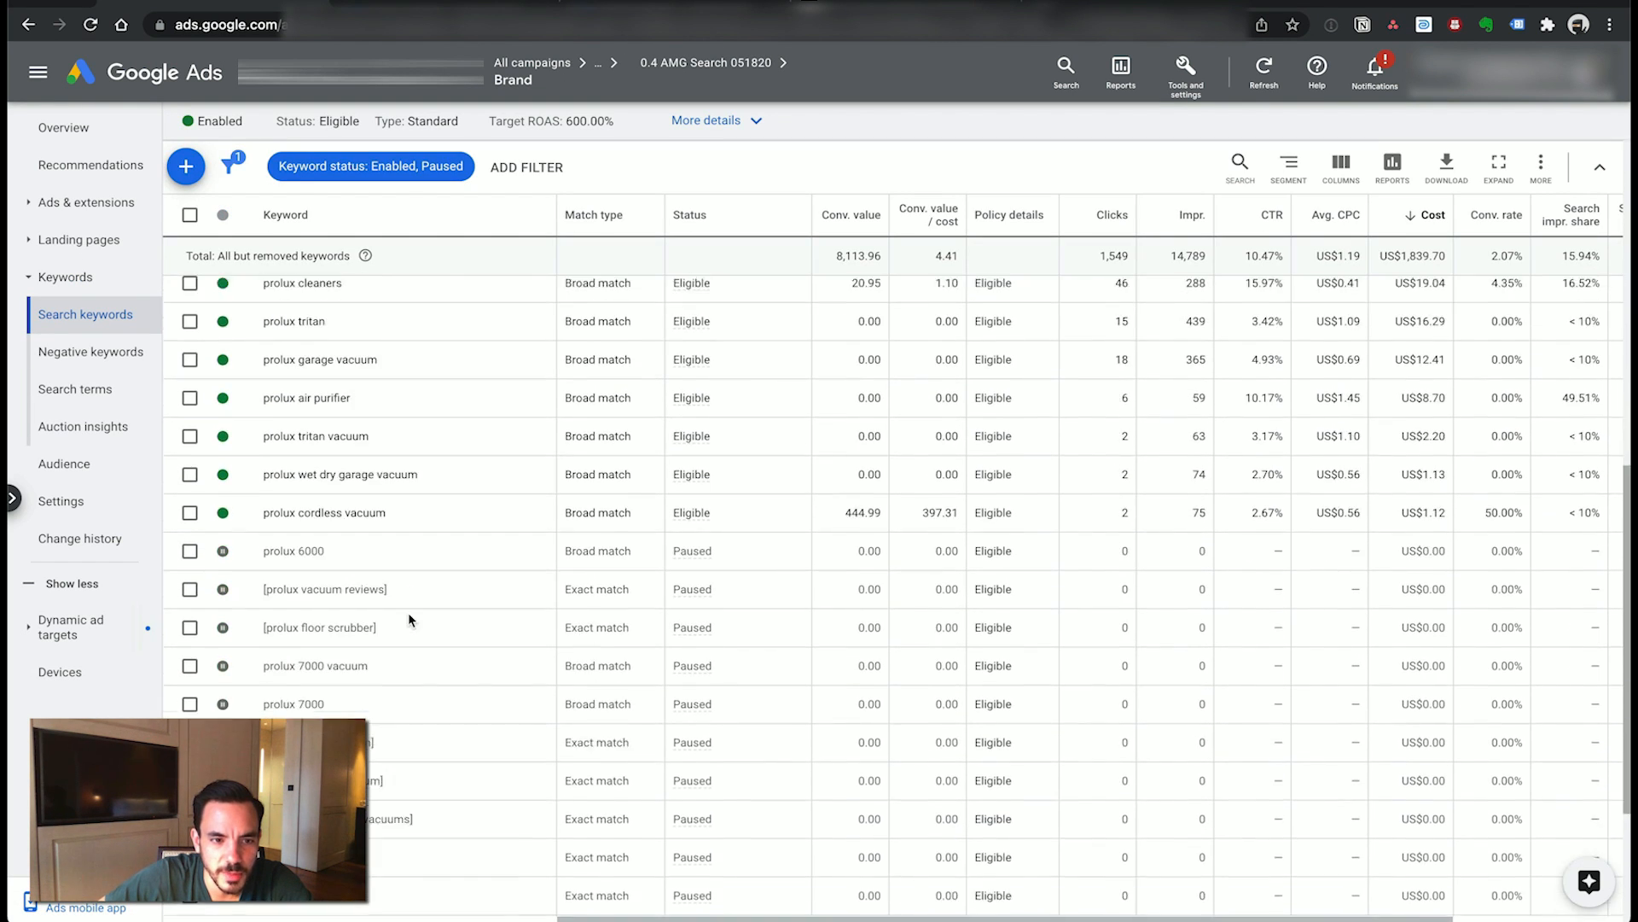
pyautogui.scroll(4, 396, 624)
pyautogui.scroll(8, 394, 615)
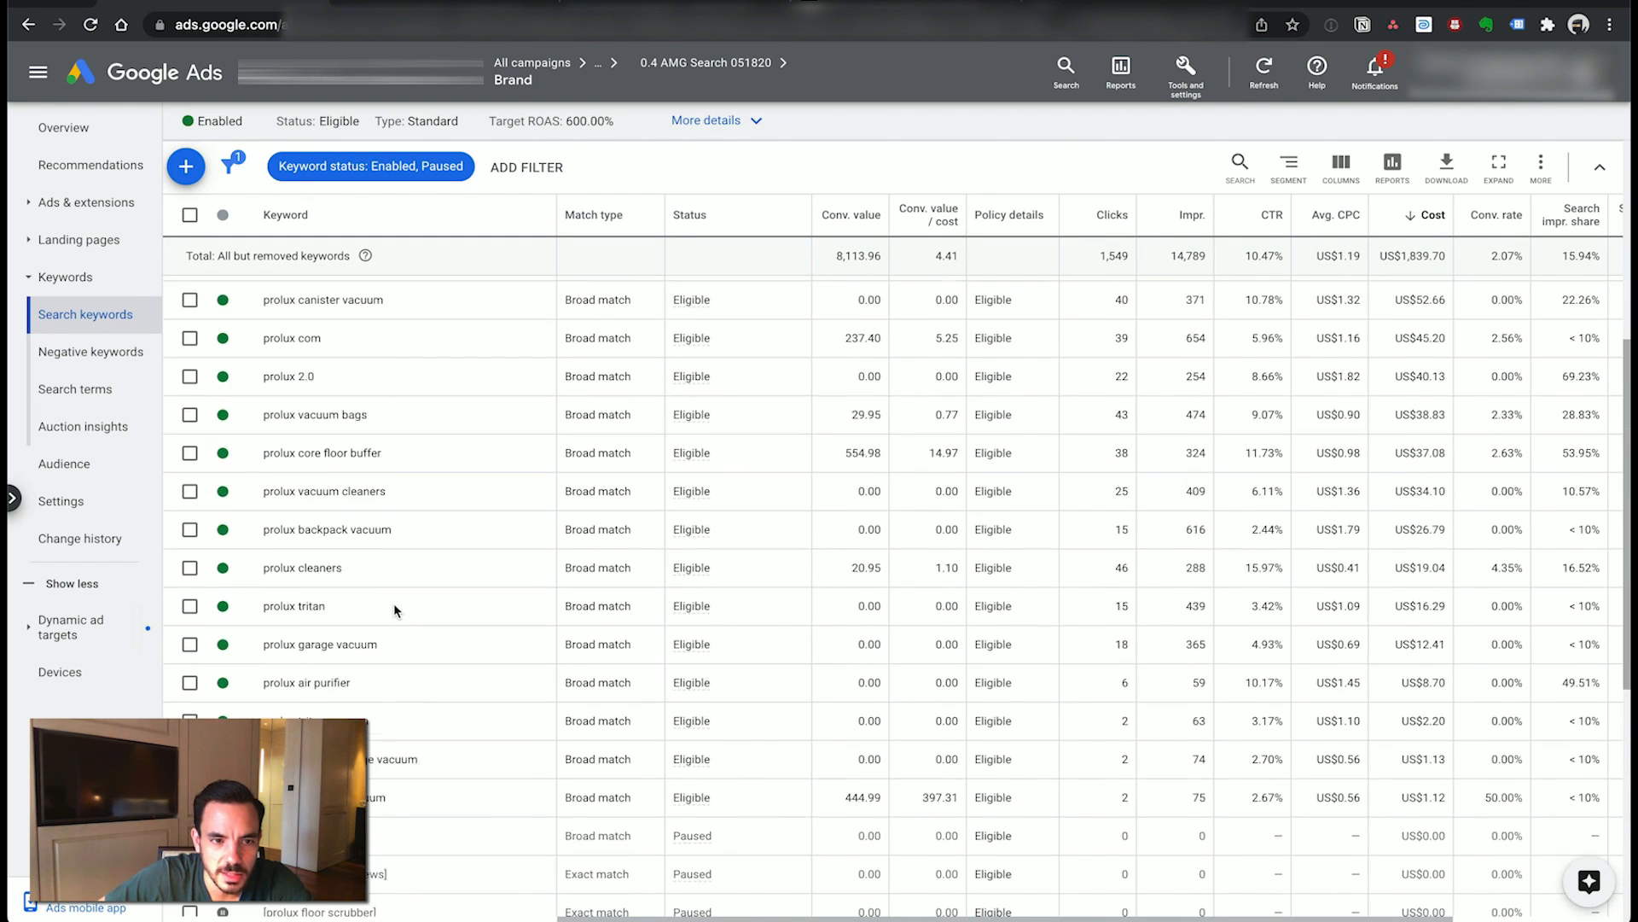
pyautogui.scroll(2, 392, 601)
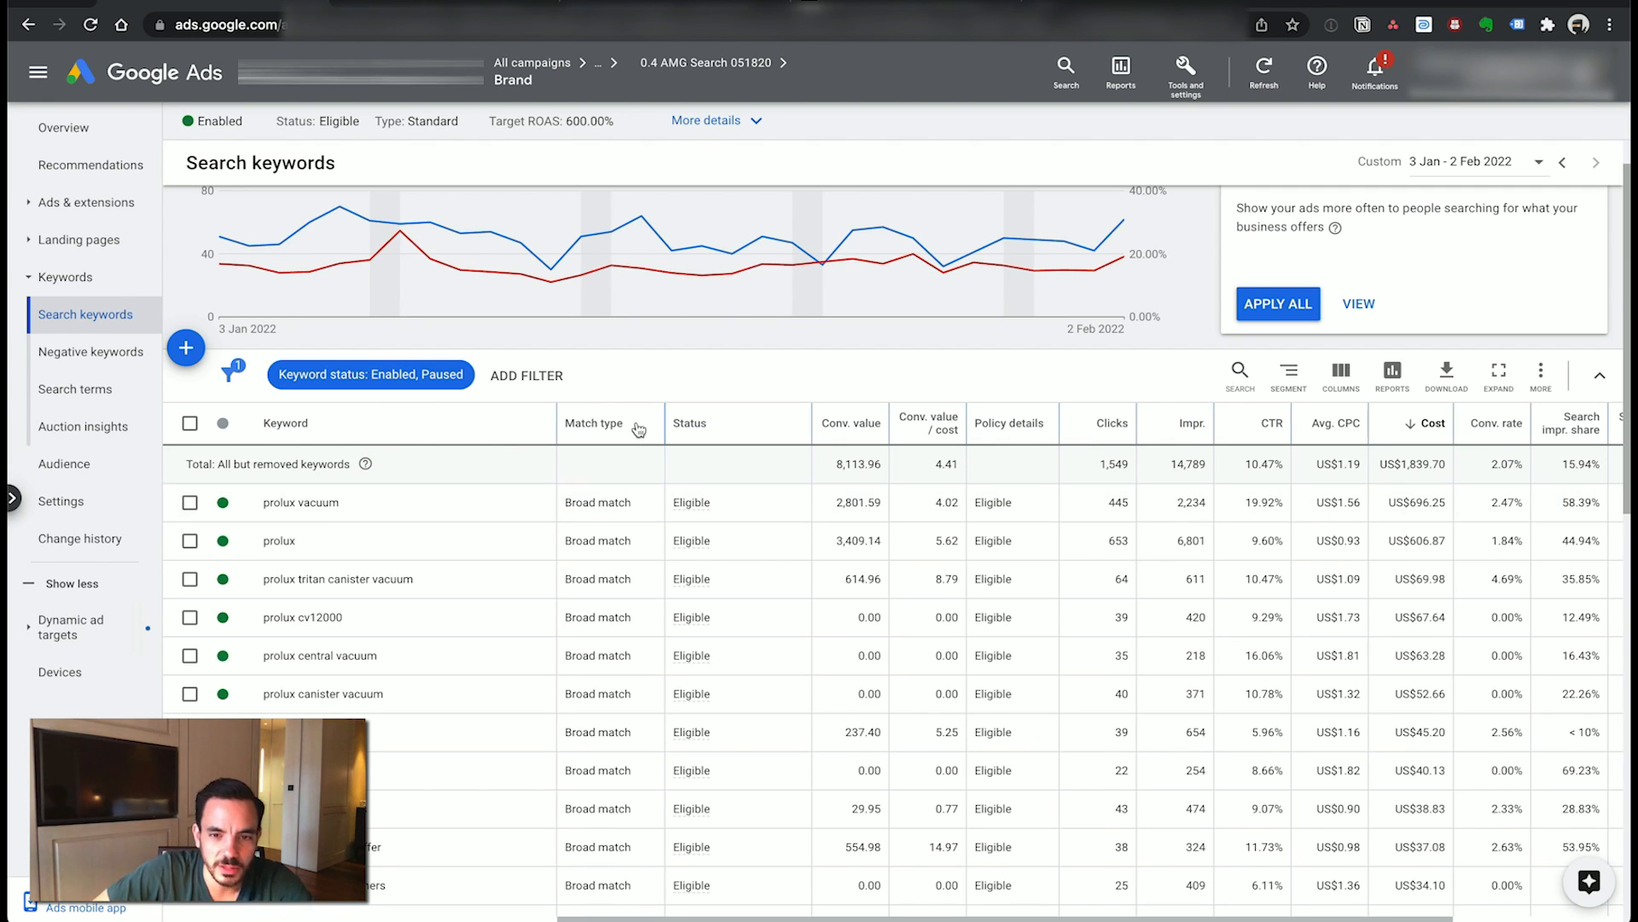
# - Open the Brand ad group's search terms and select the broad match term with 97 impressions that has not been added
pyautogui.click(75, 388)
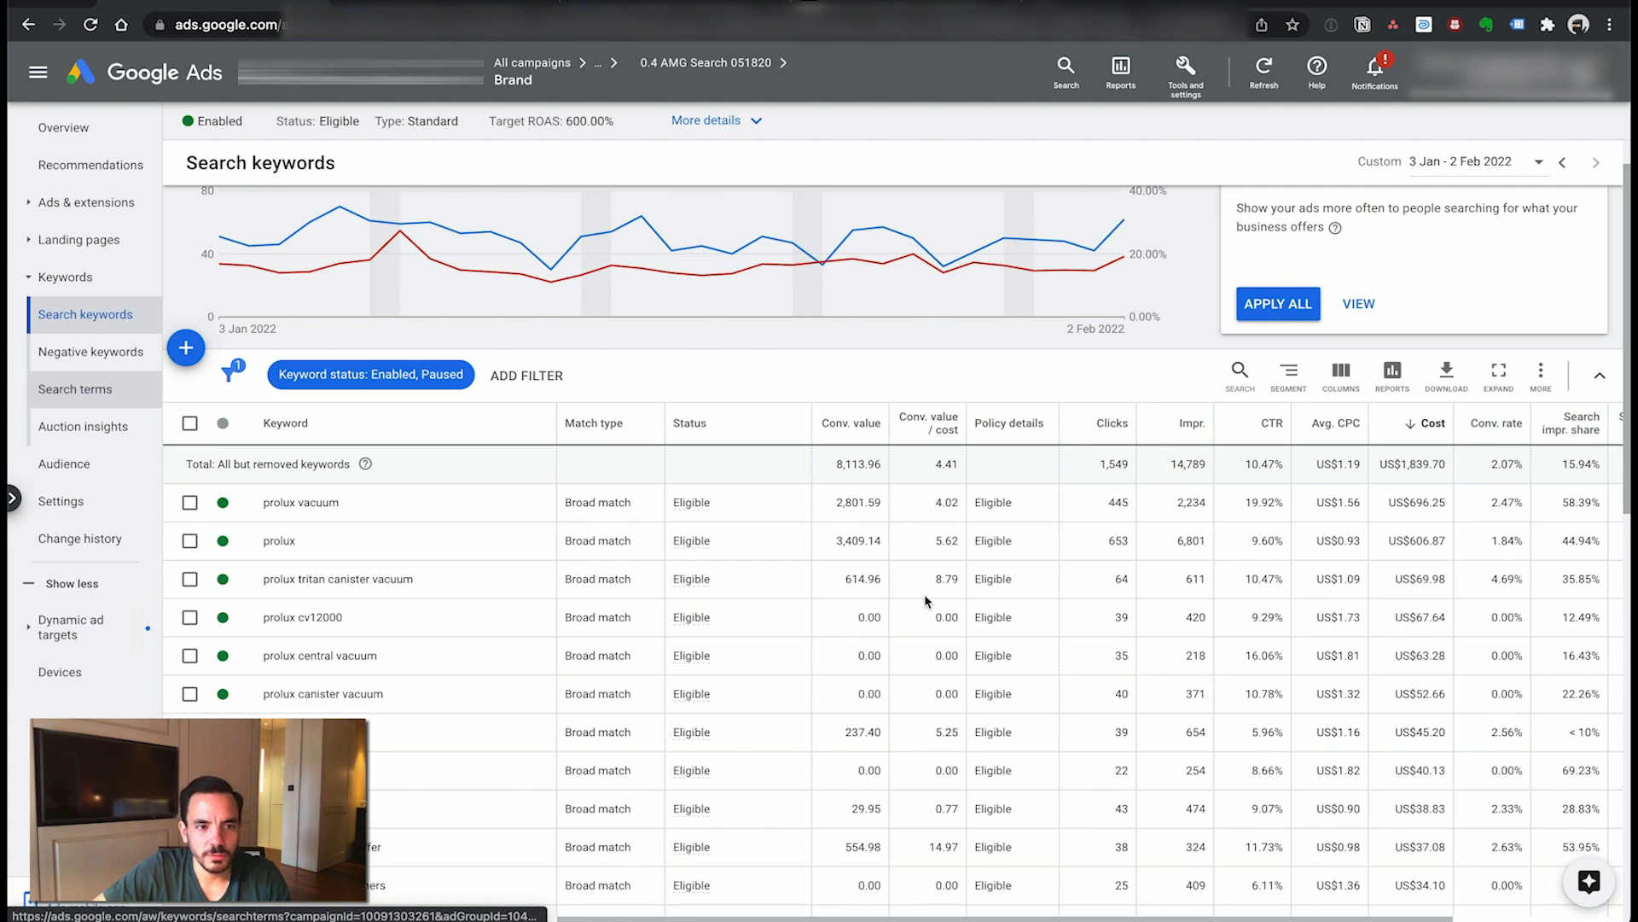
pyautogui.scroll(-1, 1099, 549)
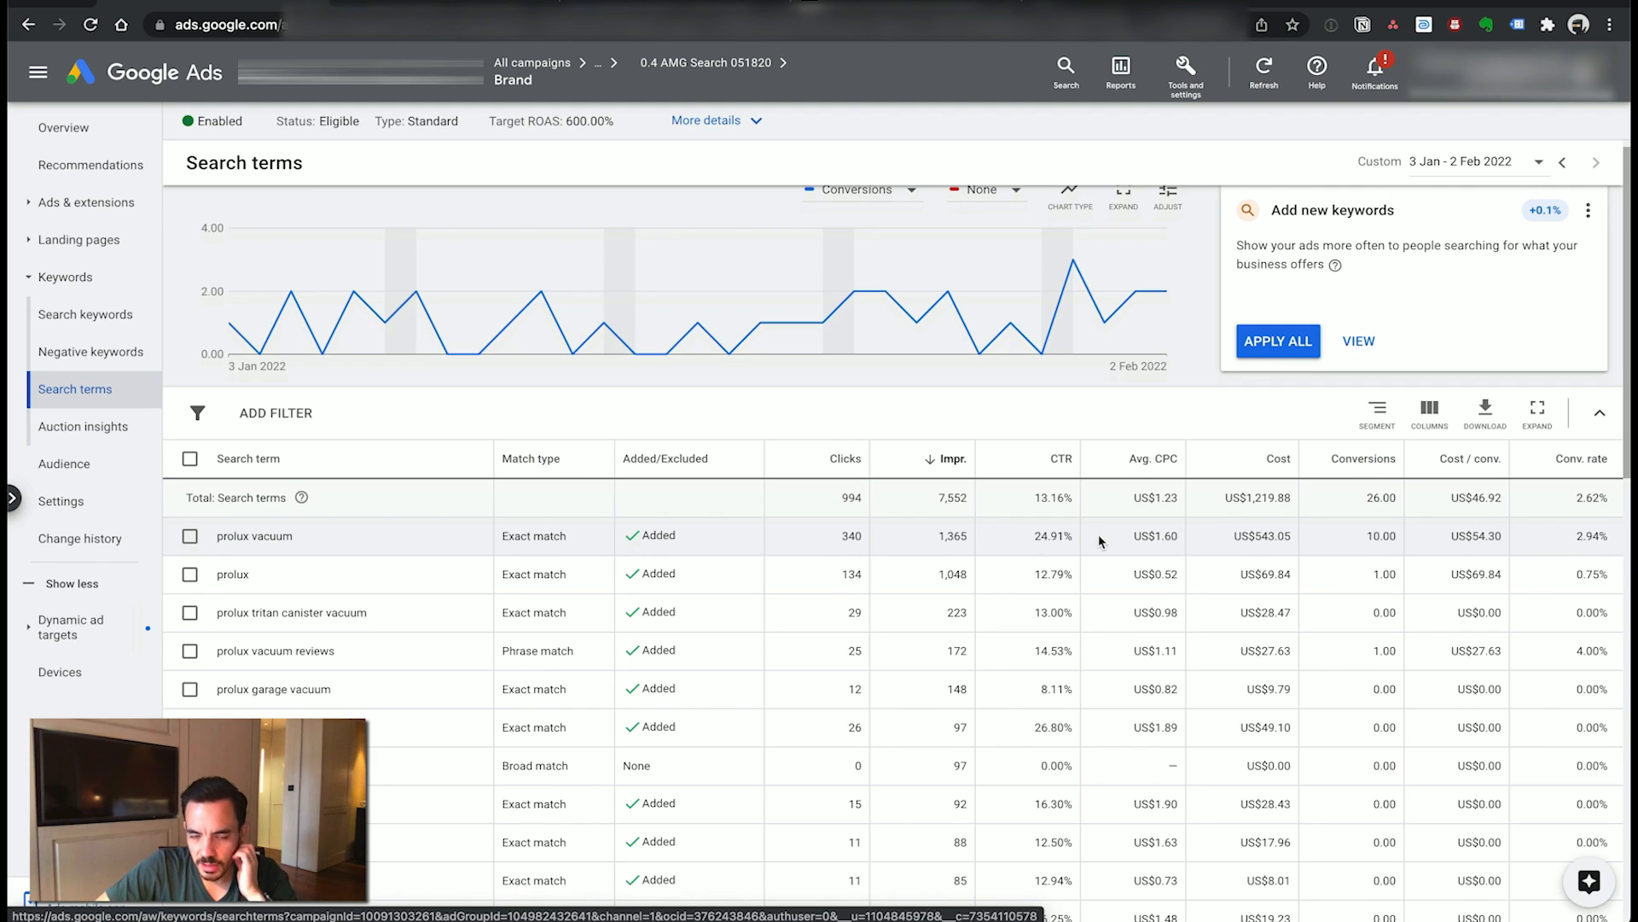
pyautogui.scroll(-1, 1007, 546)
pyautogui.scroll(1, 831, 467)
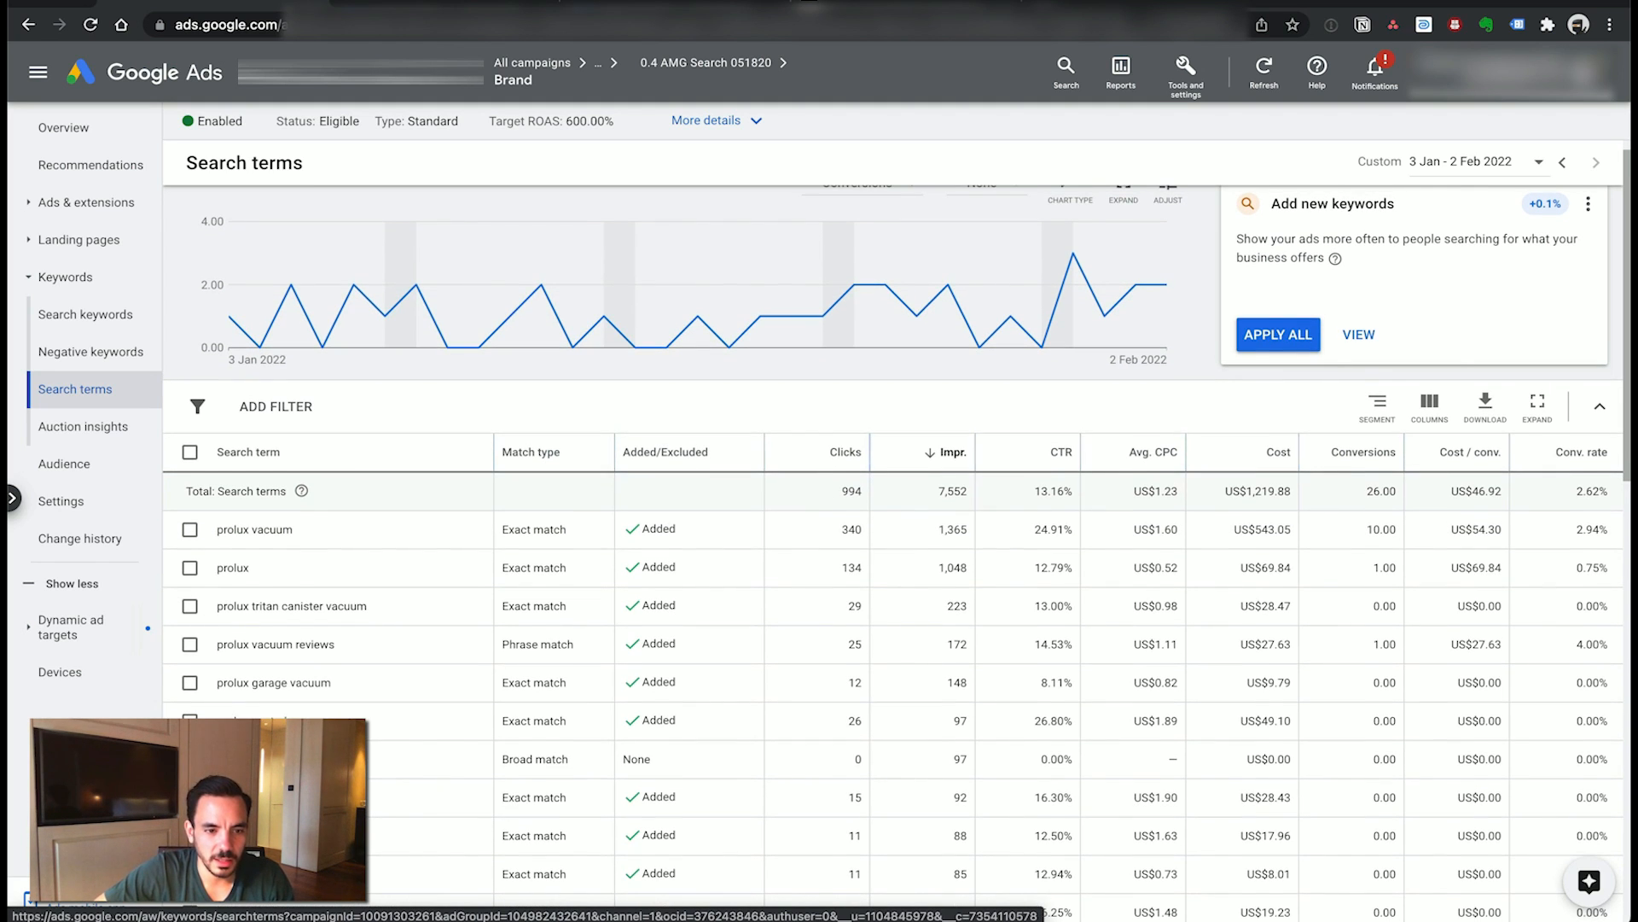
pyautogui.click(189, 759)
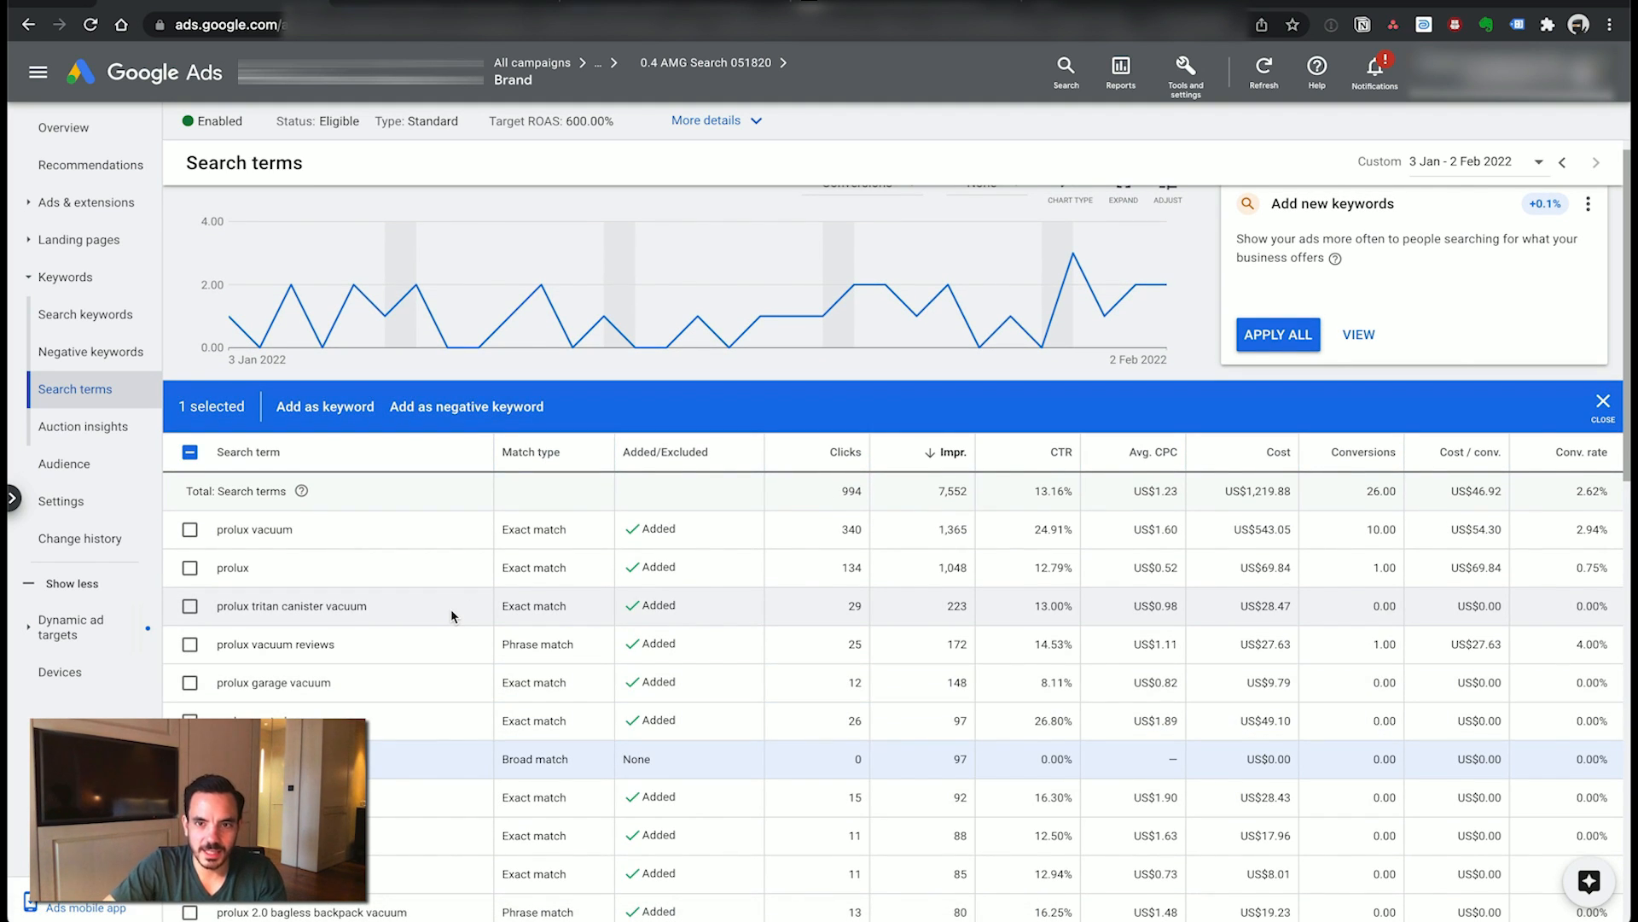
# - Search Google for "proluxe" in a new tab, inspect the first result, and return to the search terms report
pyautogui.hotkey('ctrl', 't')
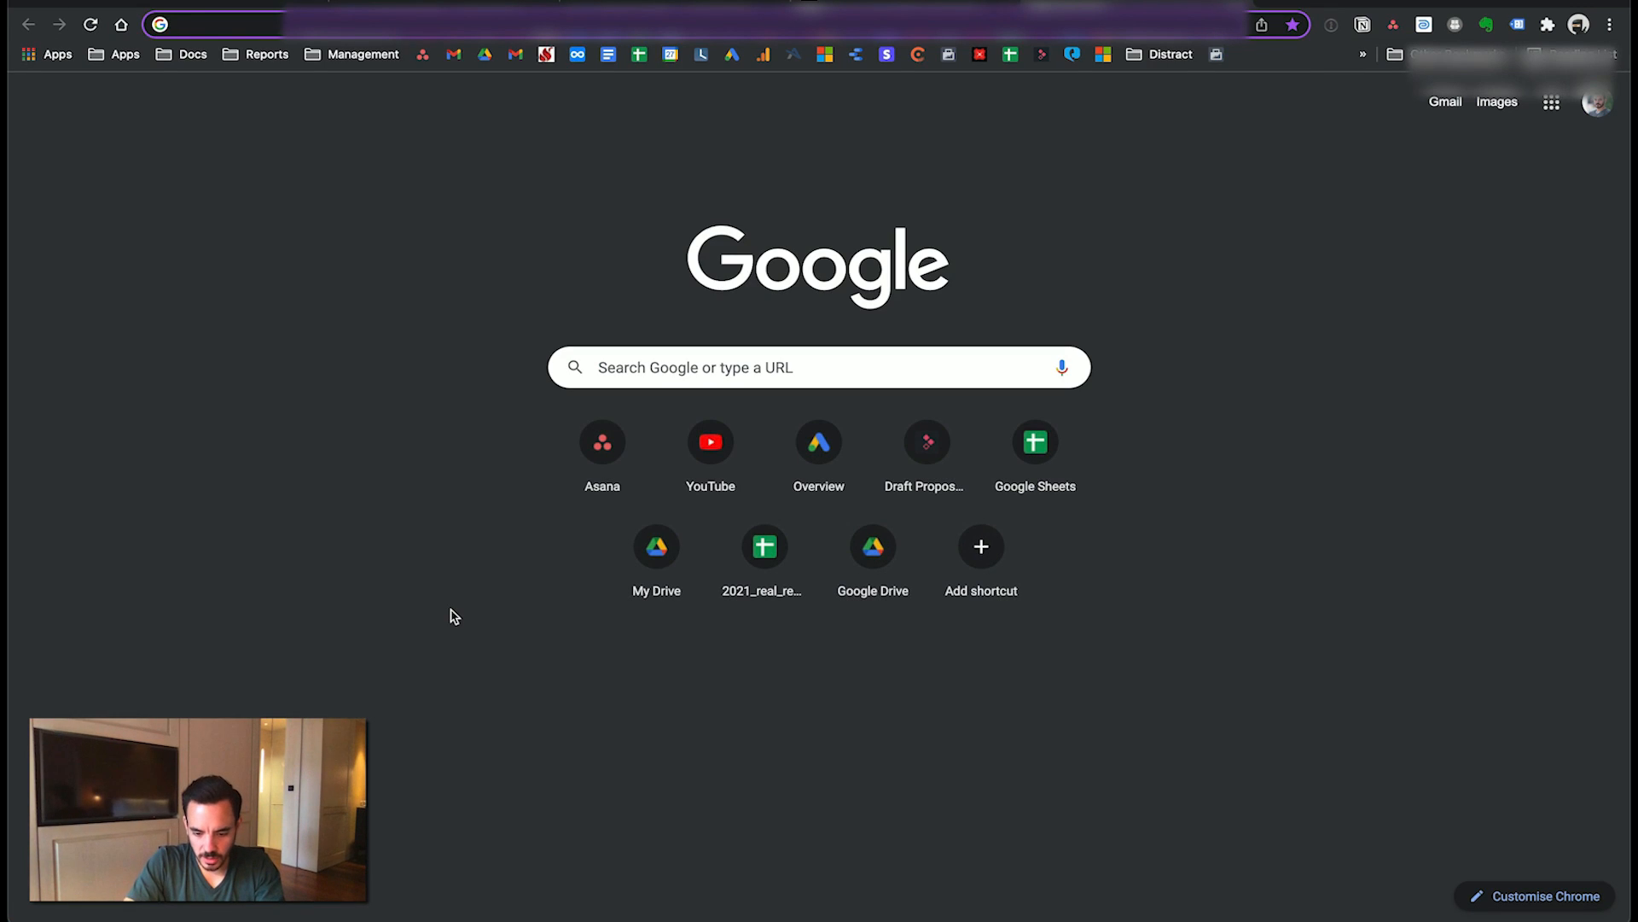
pyautogui.write('PROLUXE')
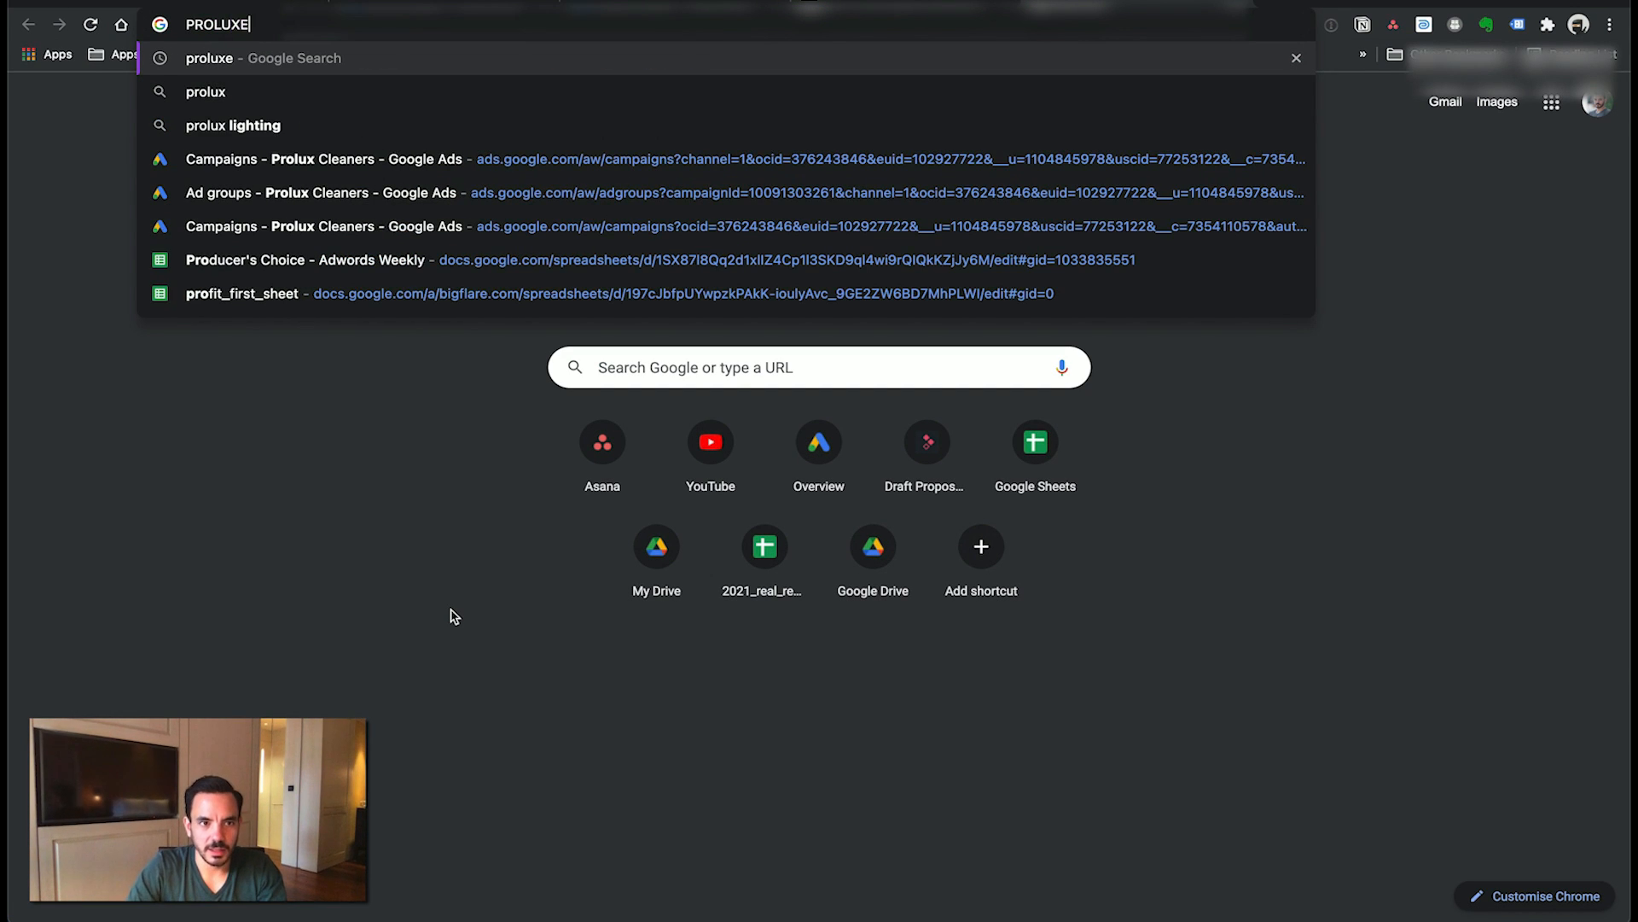
pyautogui.press('Return')
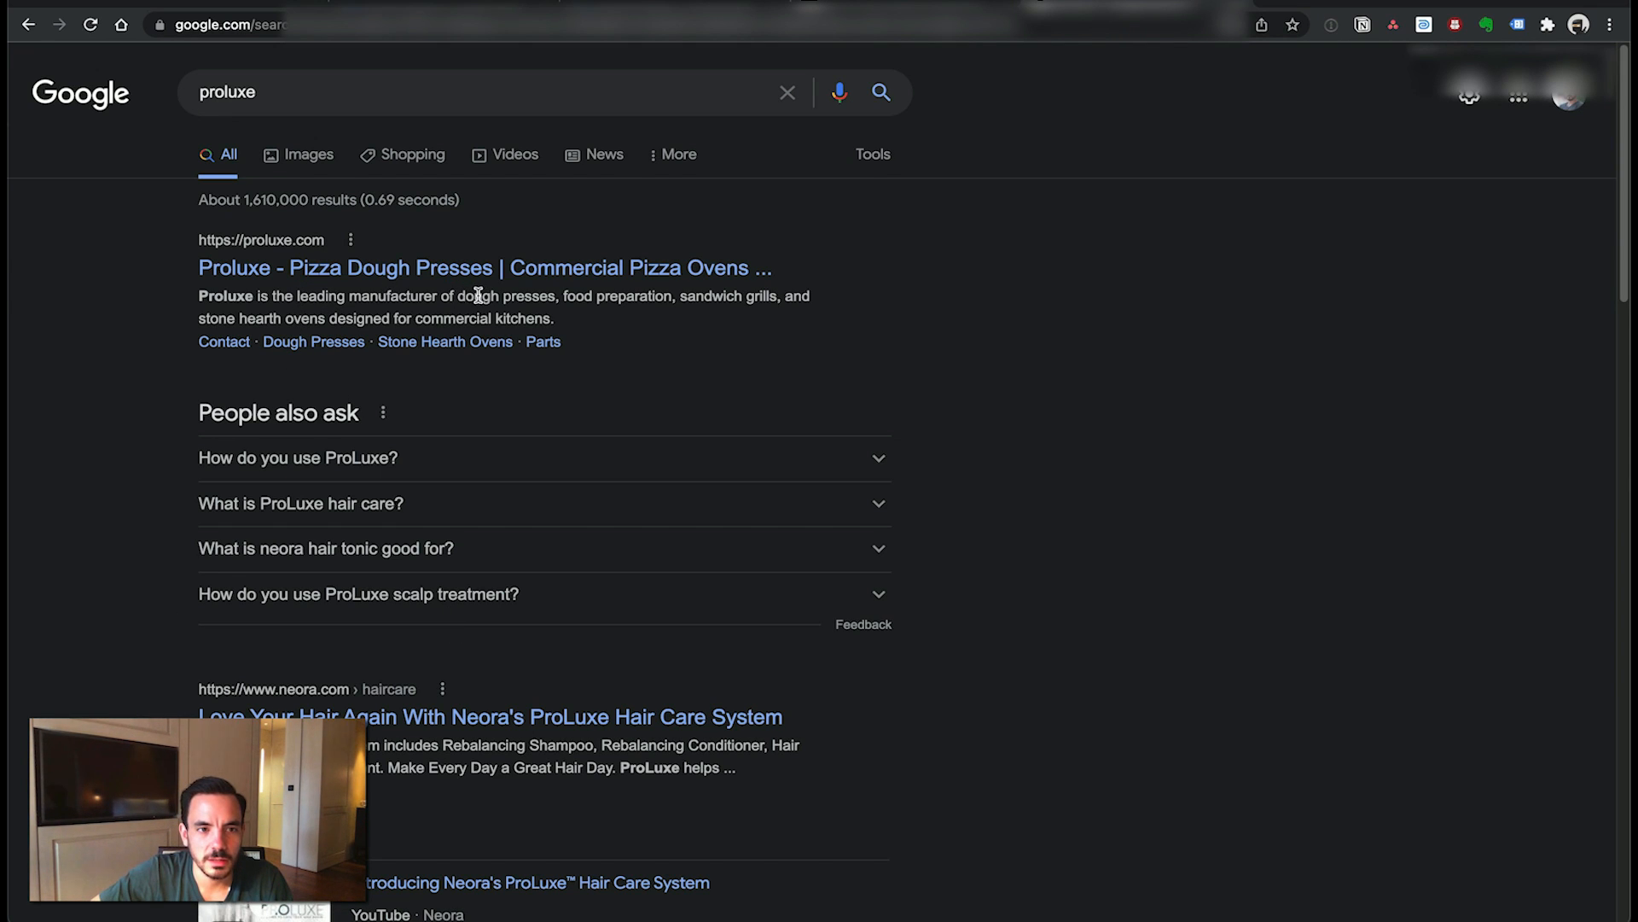
pyautogui.moveTo(577, 321); pyautogui.dragTo(562, 242)
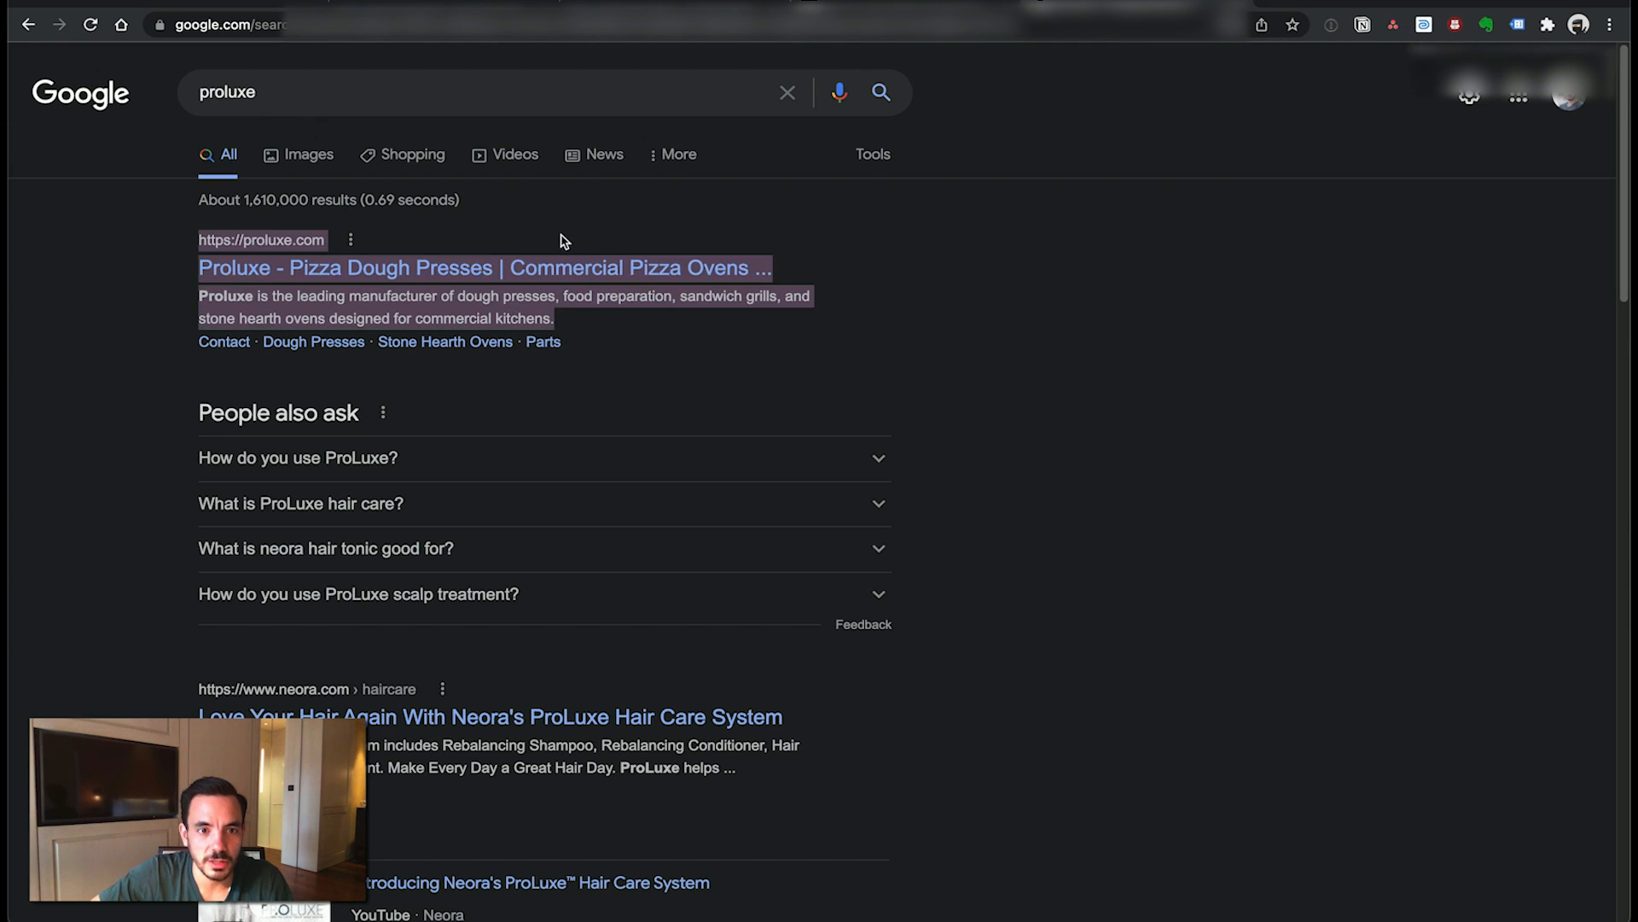
pyautogui.click(669, 333)
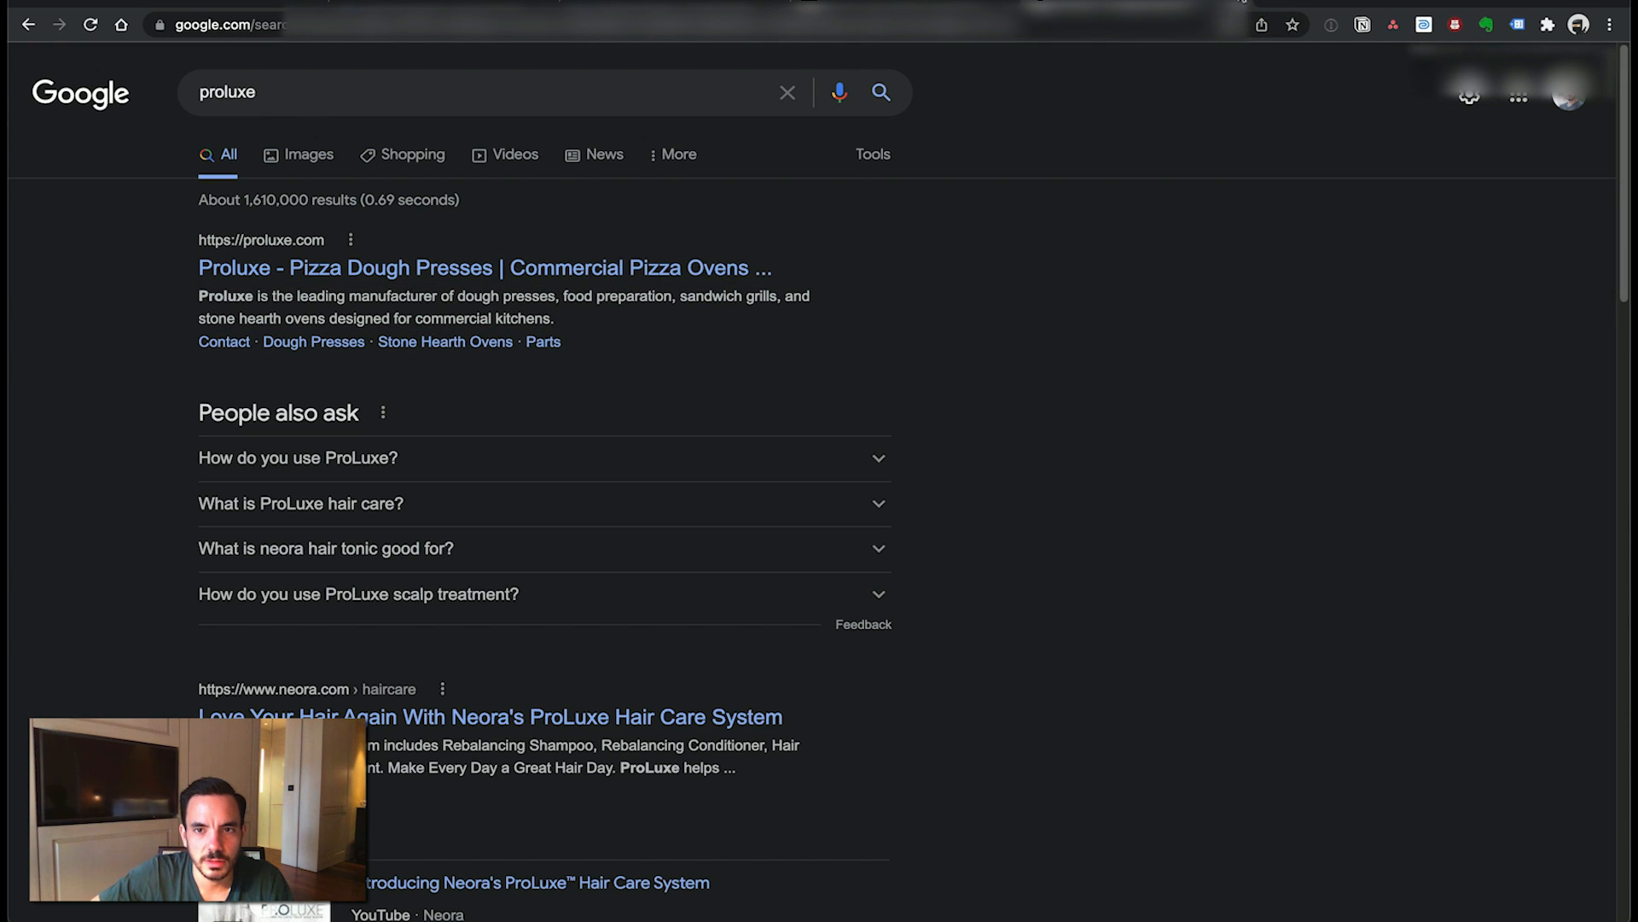
pyautogui.click(1242, 2)
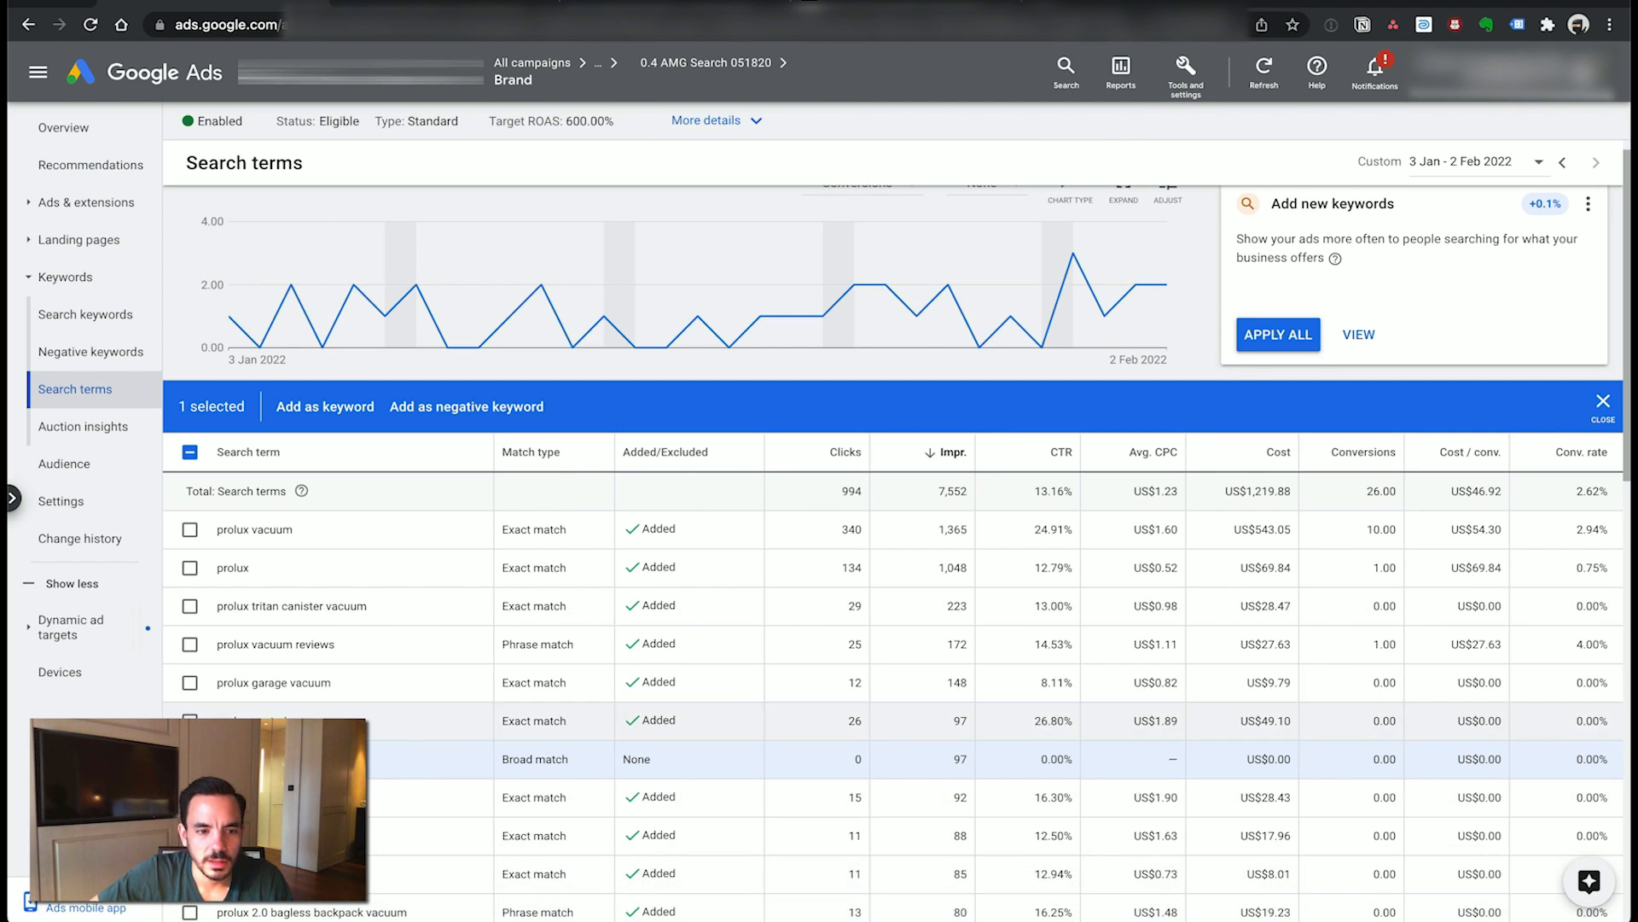
# - Review the Brand ad group's search terms, comparing match types and added status for terms unrelated to the Prolux brand
pyautogui.scroll(-2, 427, 736)
pyautogui.scroll(-1, 431, 711)
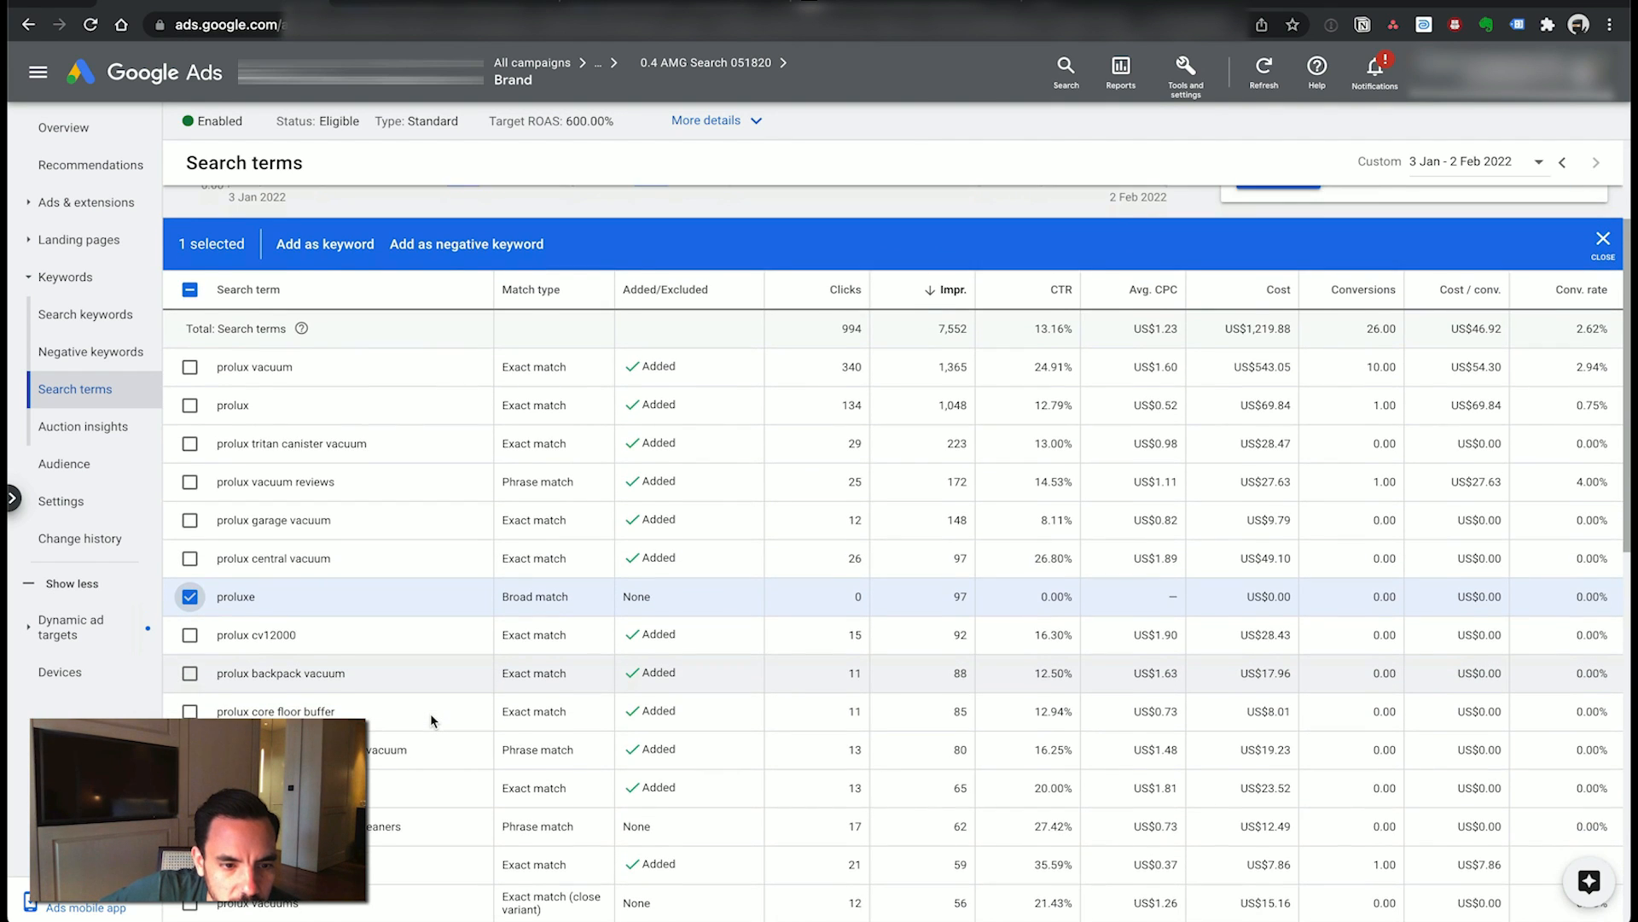
pyautogui.scroll(-2, 432, 721)
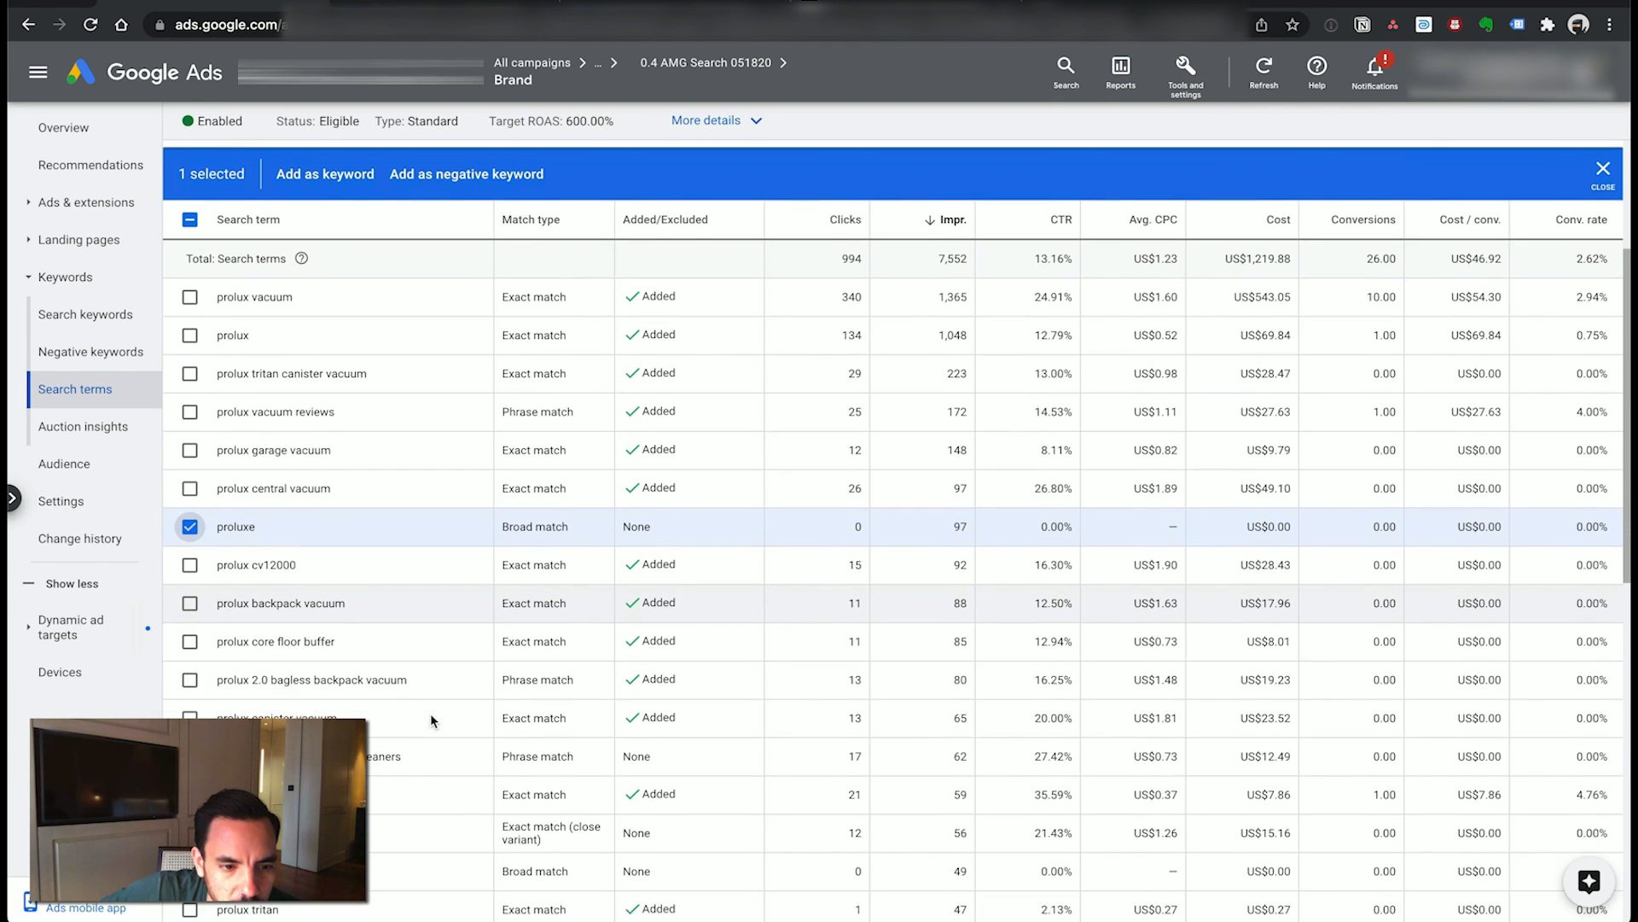
pyautogui.scroll(-1, 431, 721)
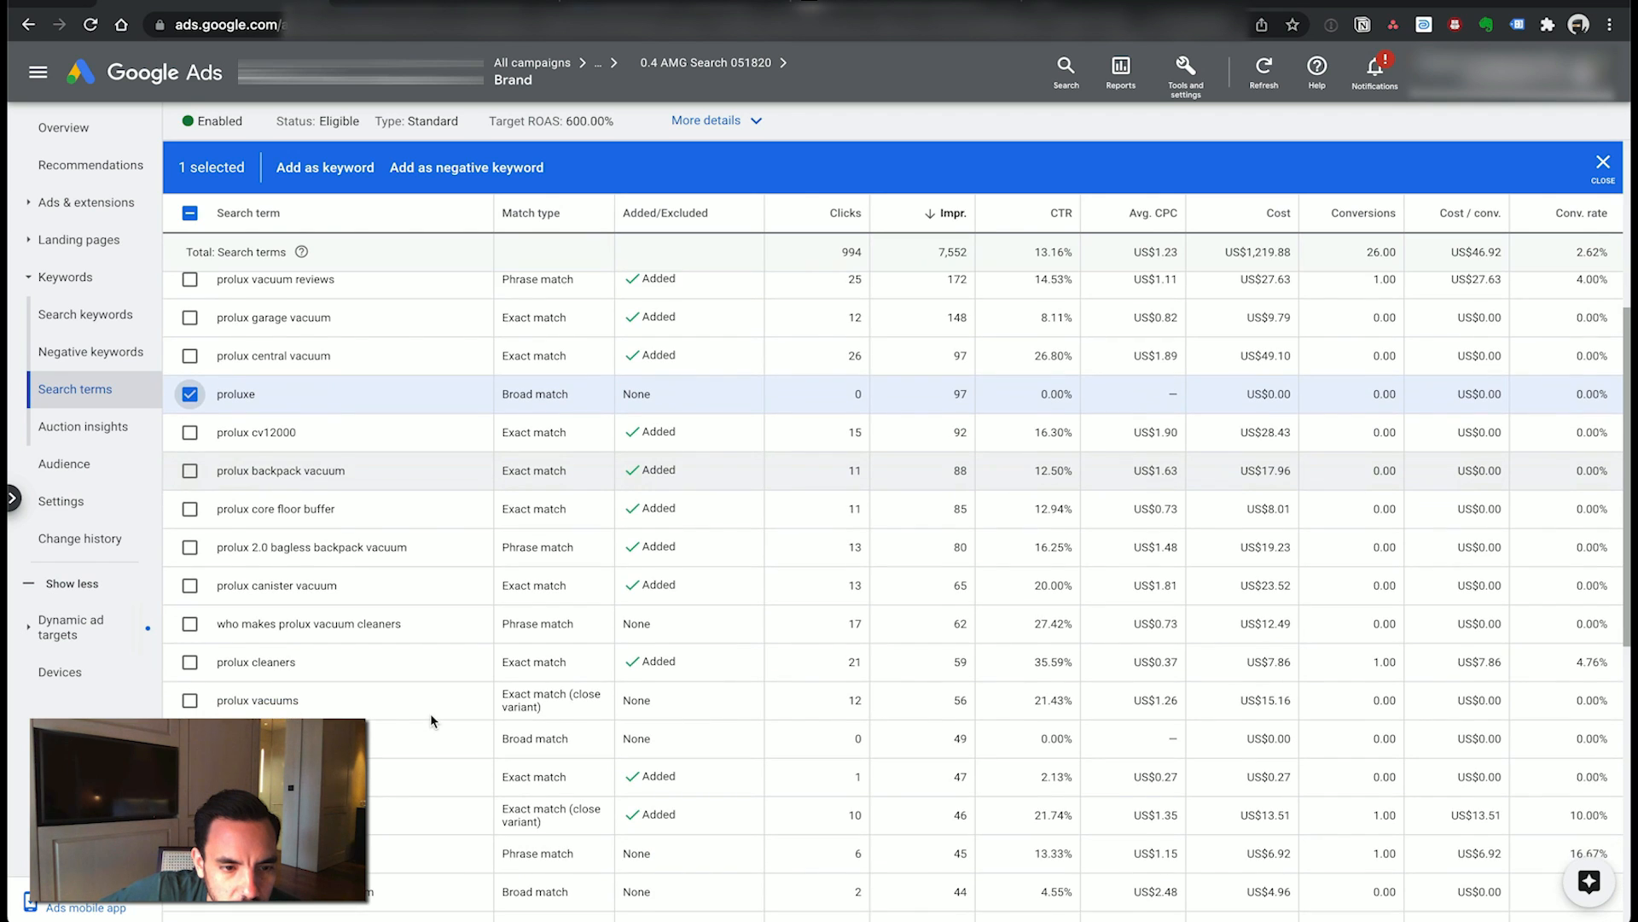
pyautogui.scroll(-3, 431, 719)
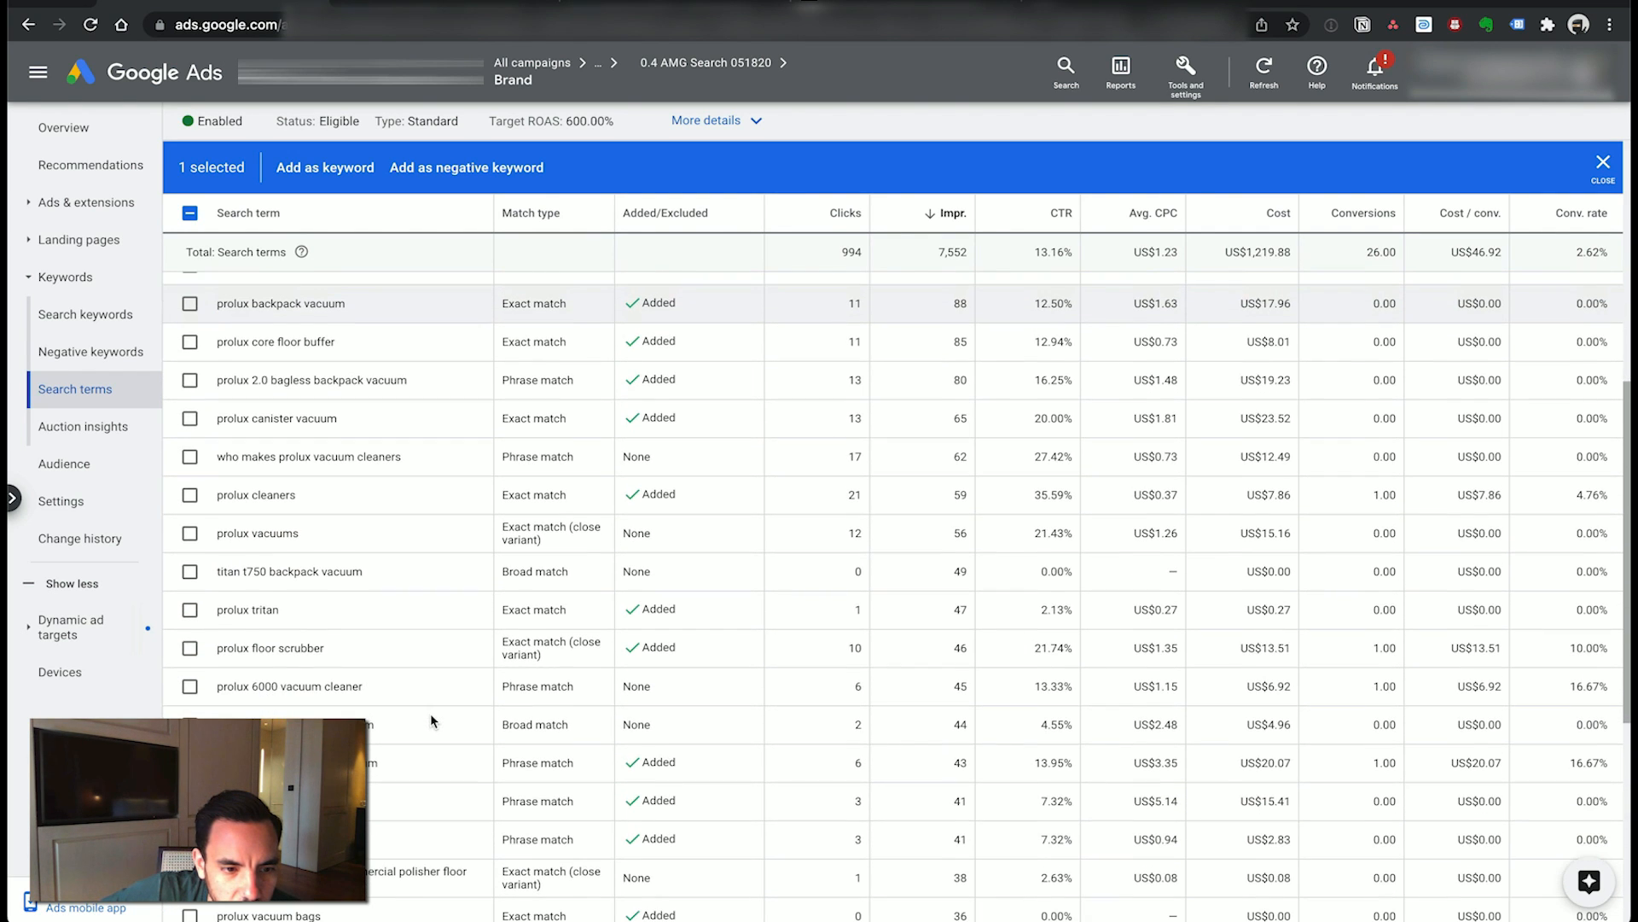
pyautogui.scroll(-2, 431, 719)
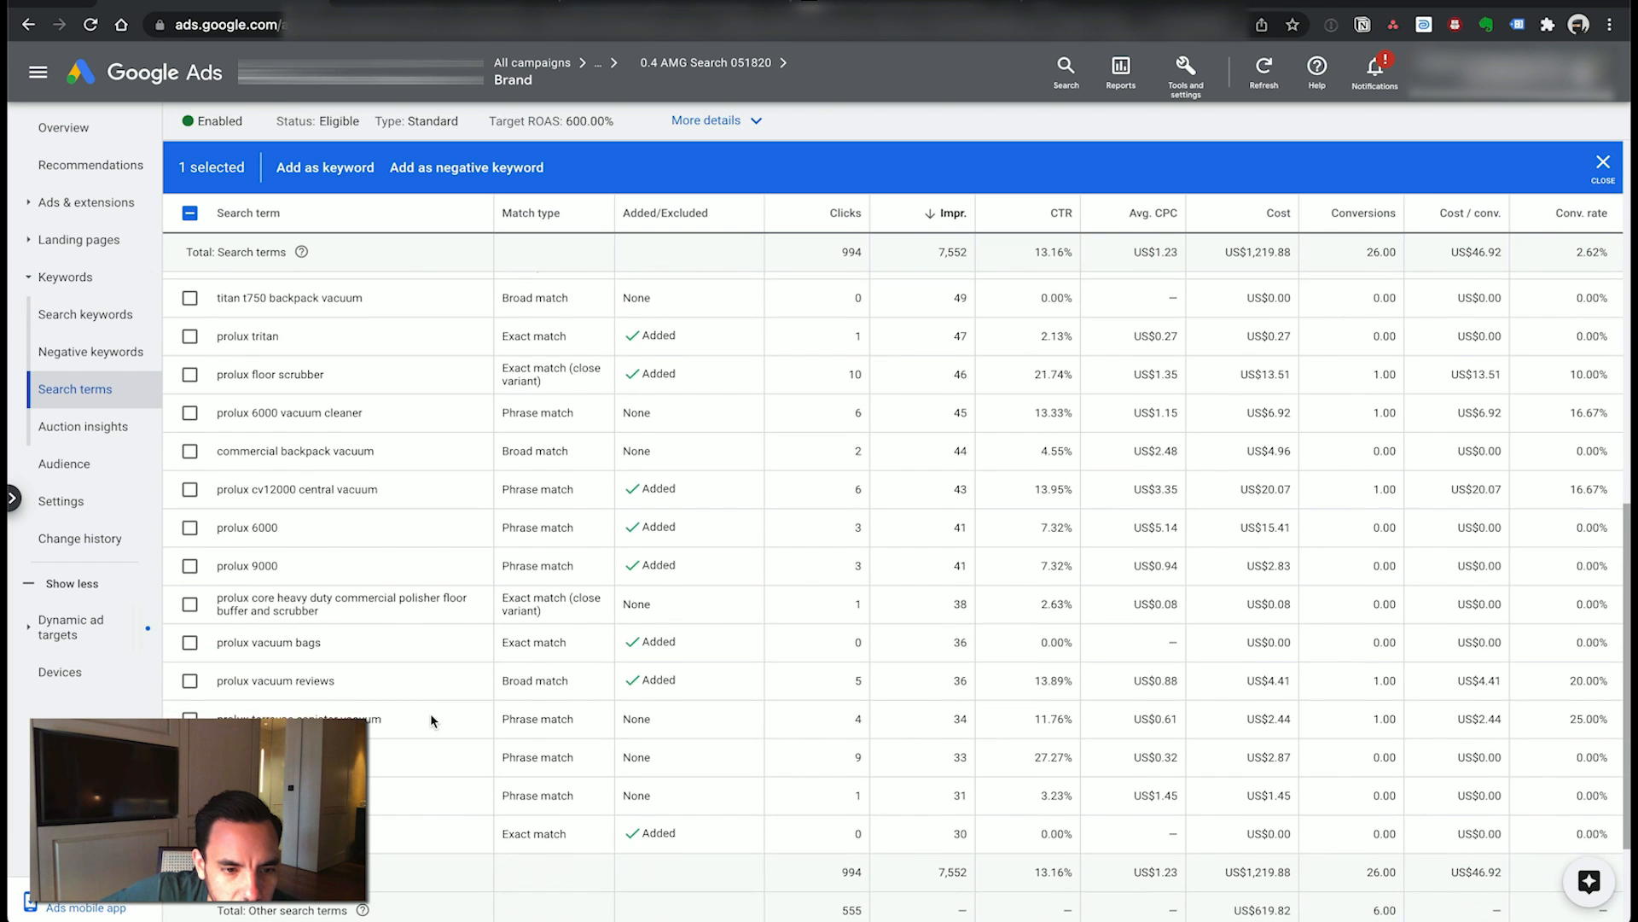
pyautogui.scroll(-2, 430, 714)
pyautogui.scroll(10, 486, 588)
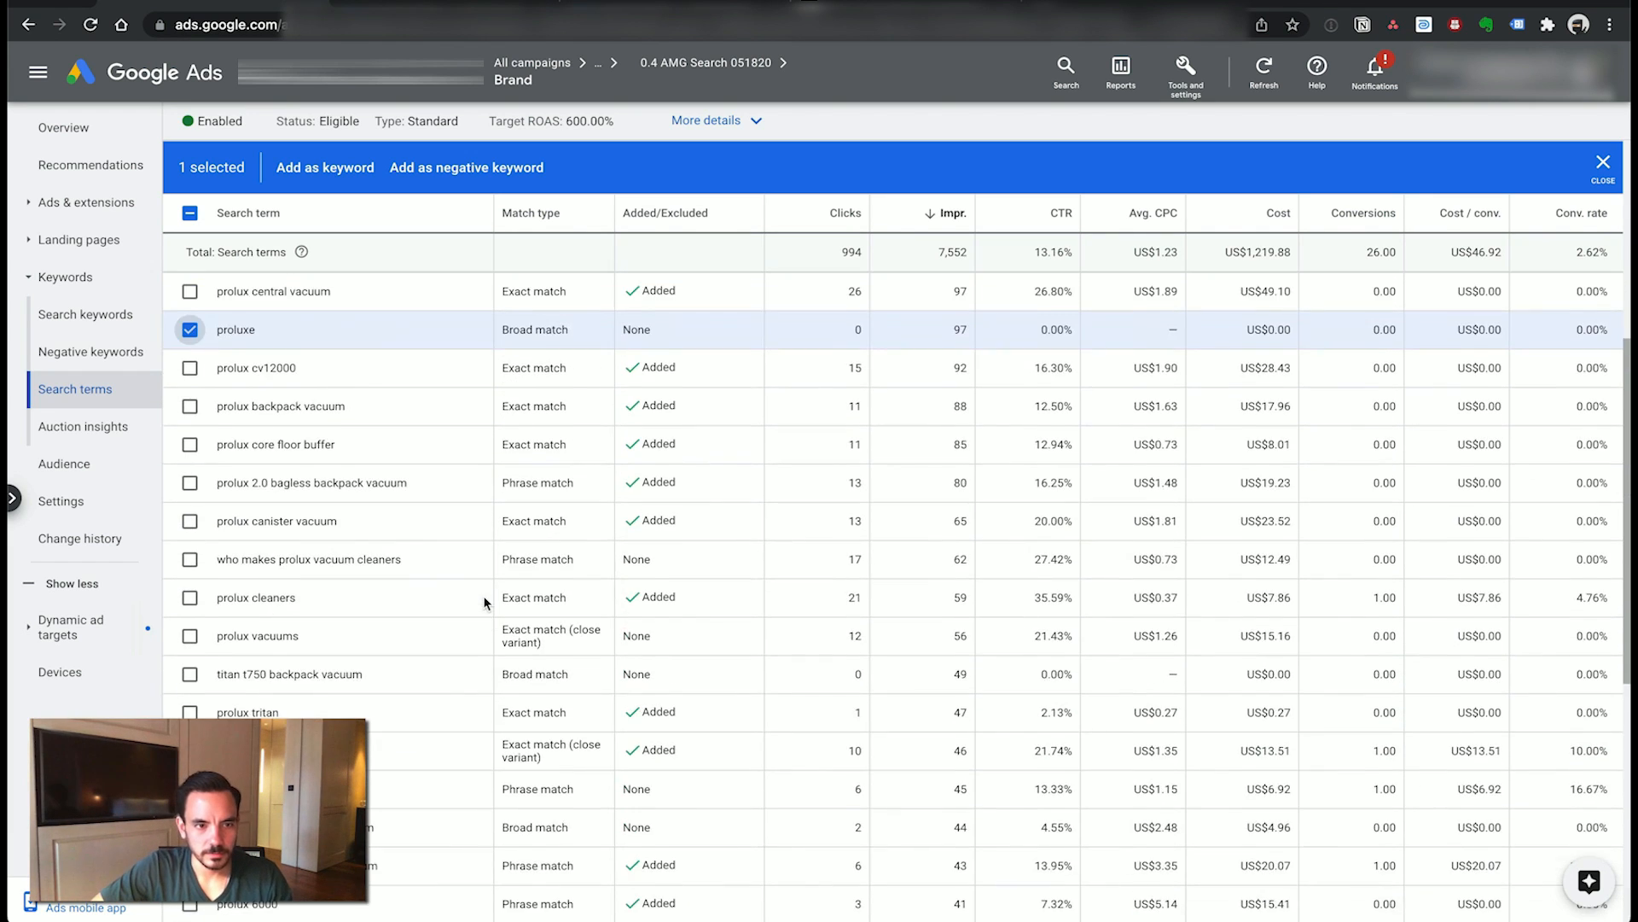
pyautogui.scroll(-10, 484, 603)
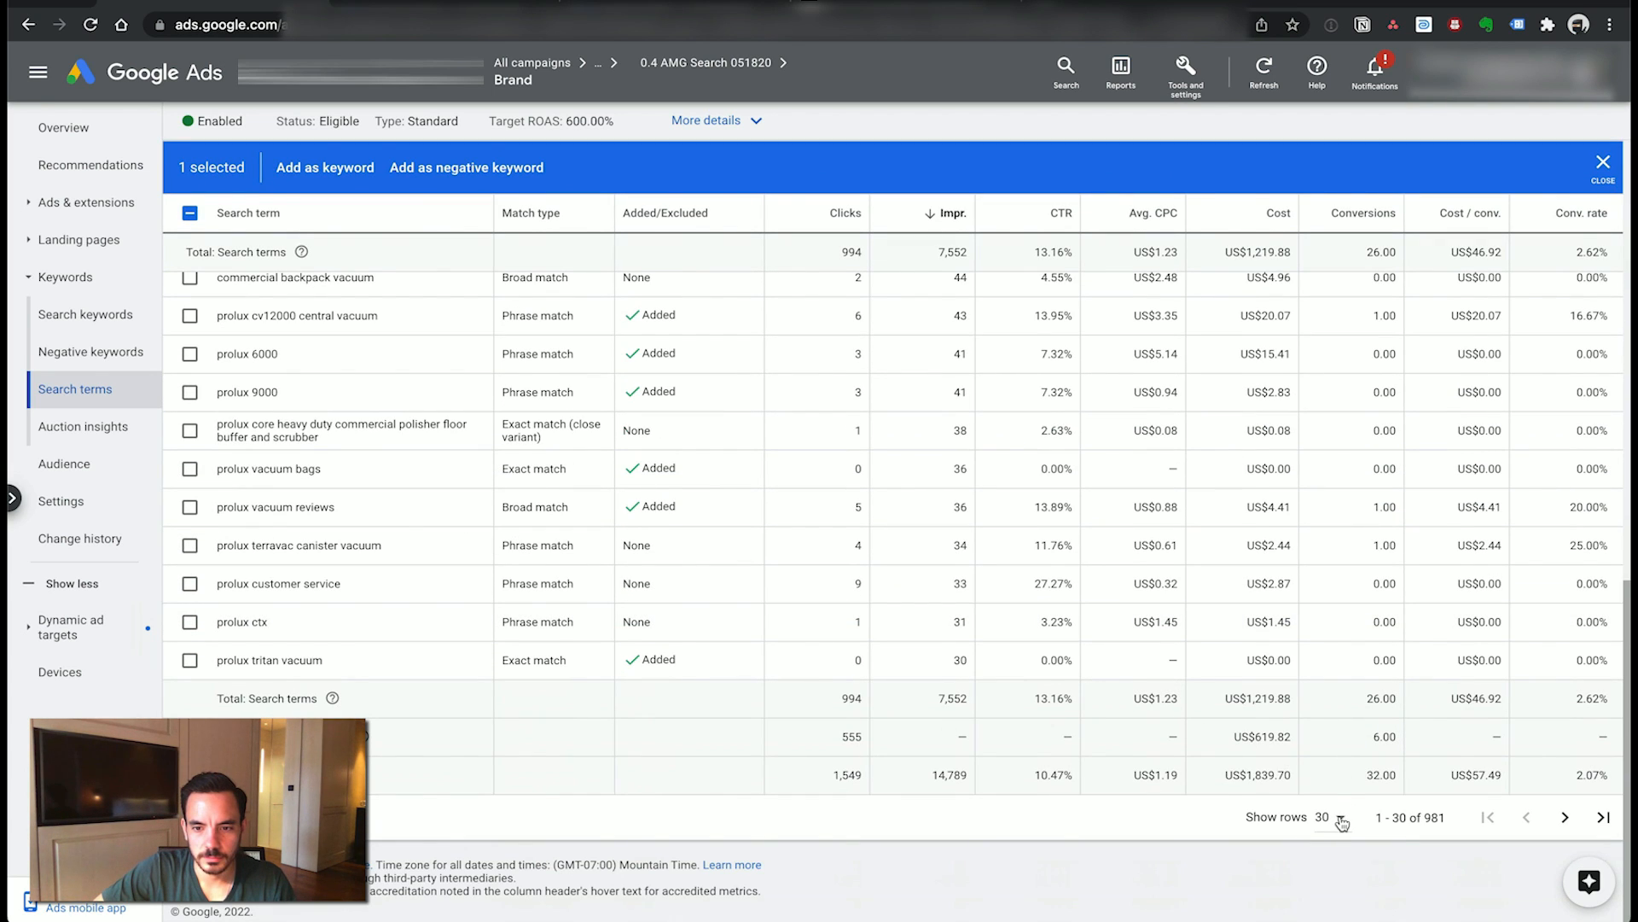
# - Show 50 rows in the search terms report and select the broad match term "hyla vacuum"
pyautogui.click(1340, 712)
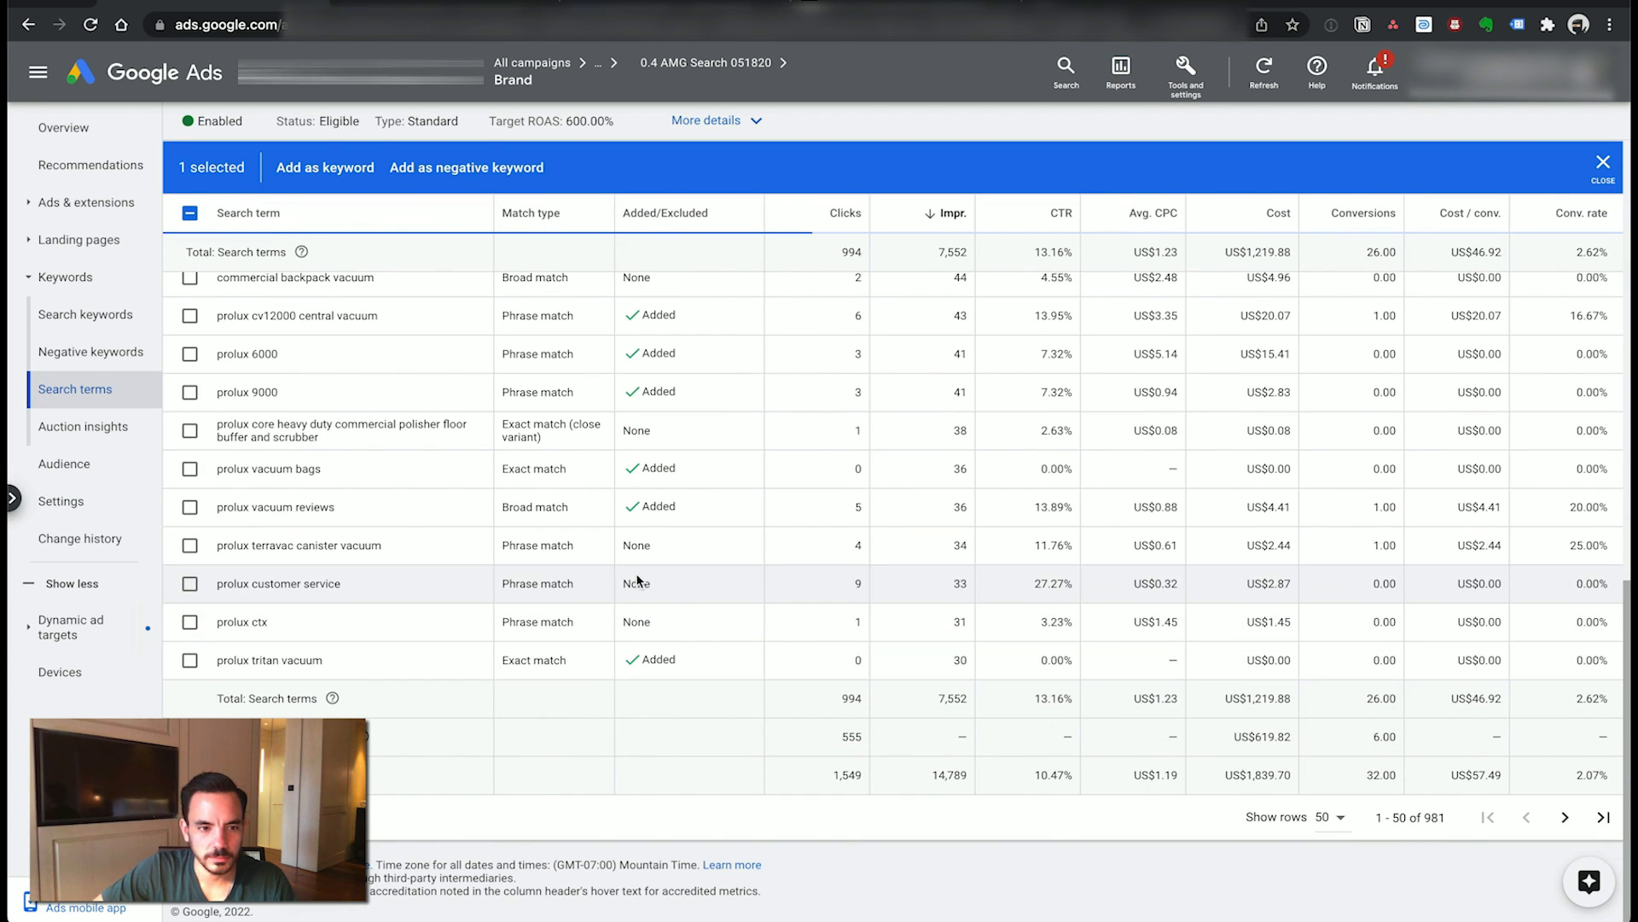
pyautogui.scroll(-3, 648, 556)
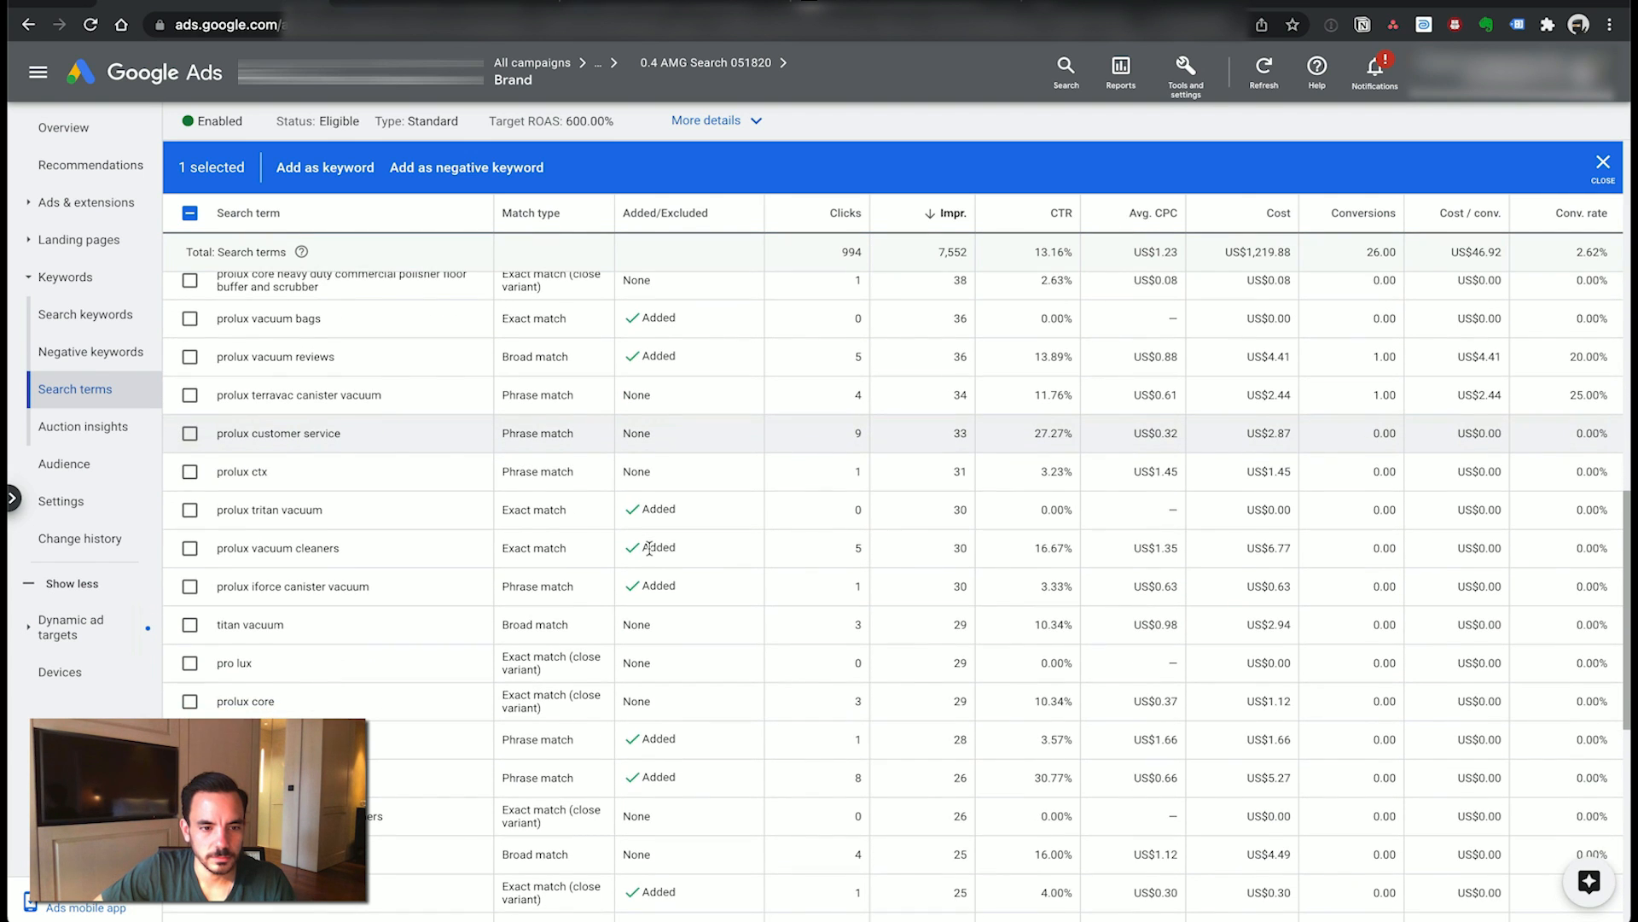
pyautogui.scroll(-3, 650, 553)
pyautogui.scroll(-6, 651, 555)
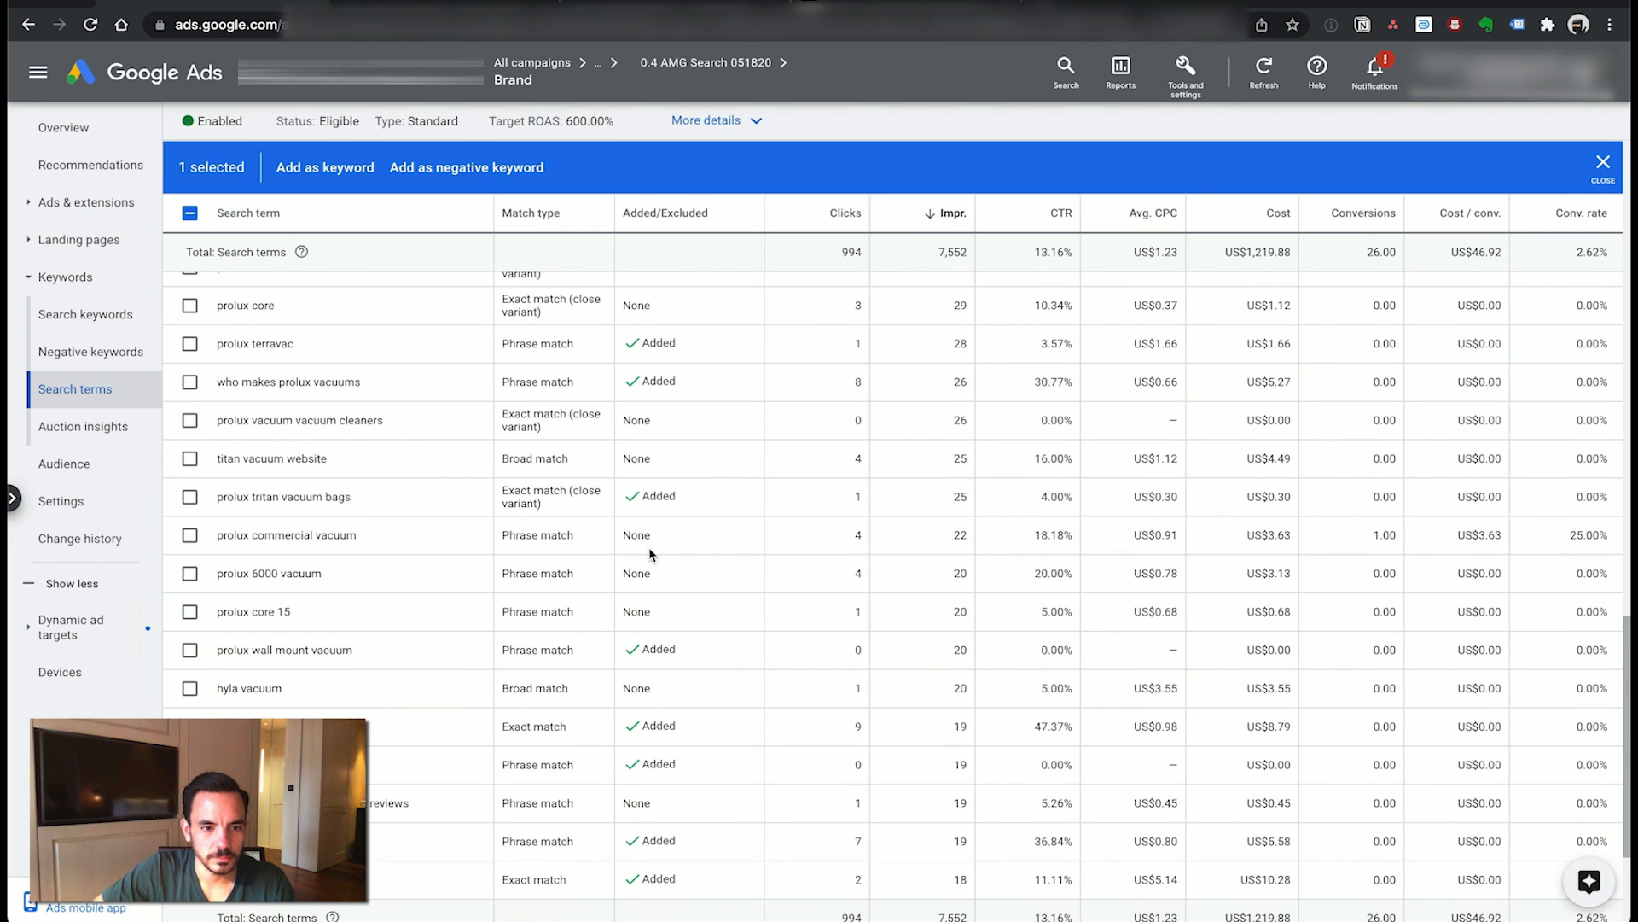
pyautogui.scroll(-1, 648, 553)
pyautogui.click(190, 672)
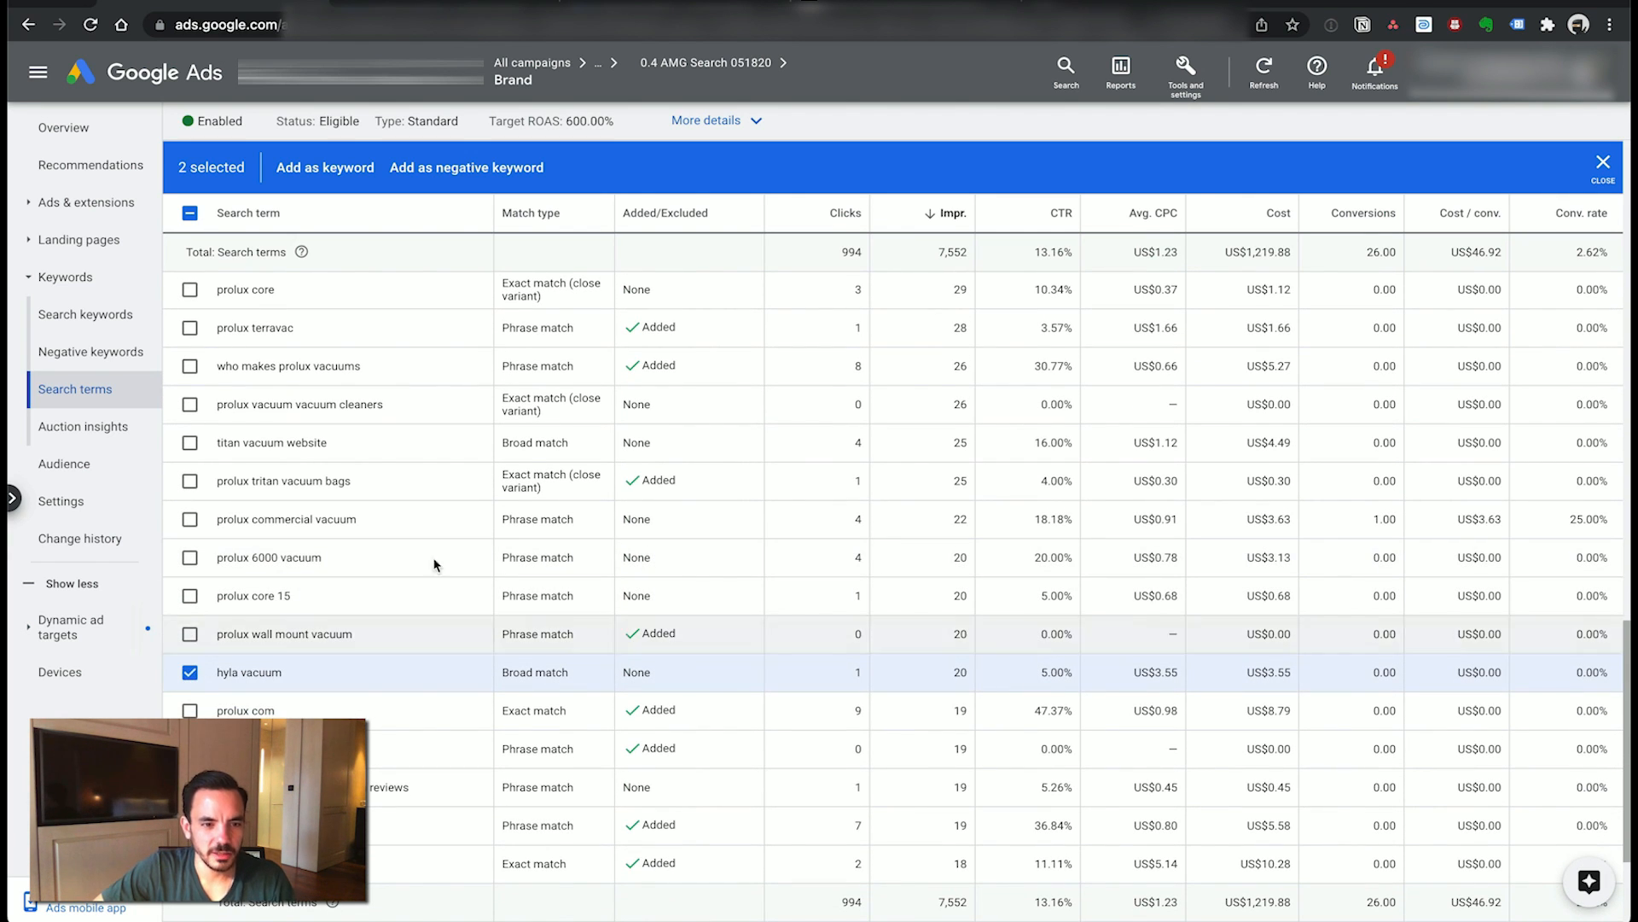
# - Search Google for "hyla vacuum" in a new tab, inspect the results, and return to the search terms report
pyautogui.hotkey('ctrl', 't')
pyautogui.write('hyla vacuum')
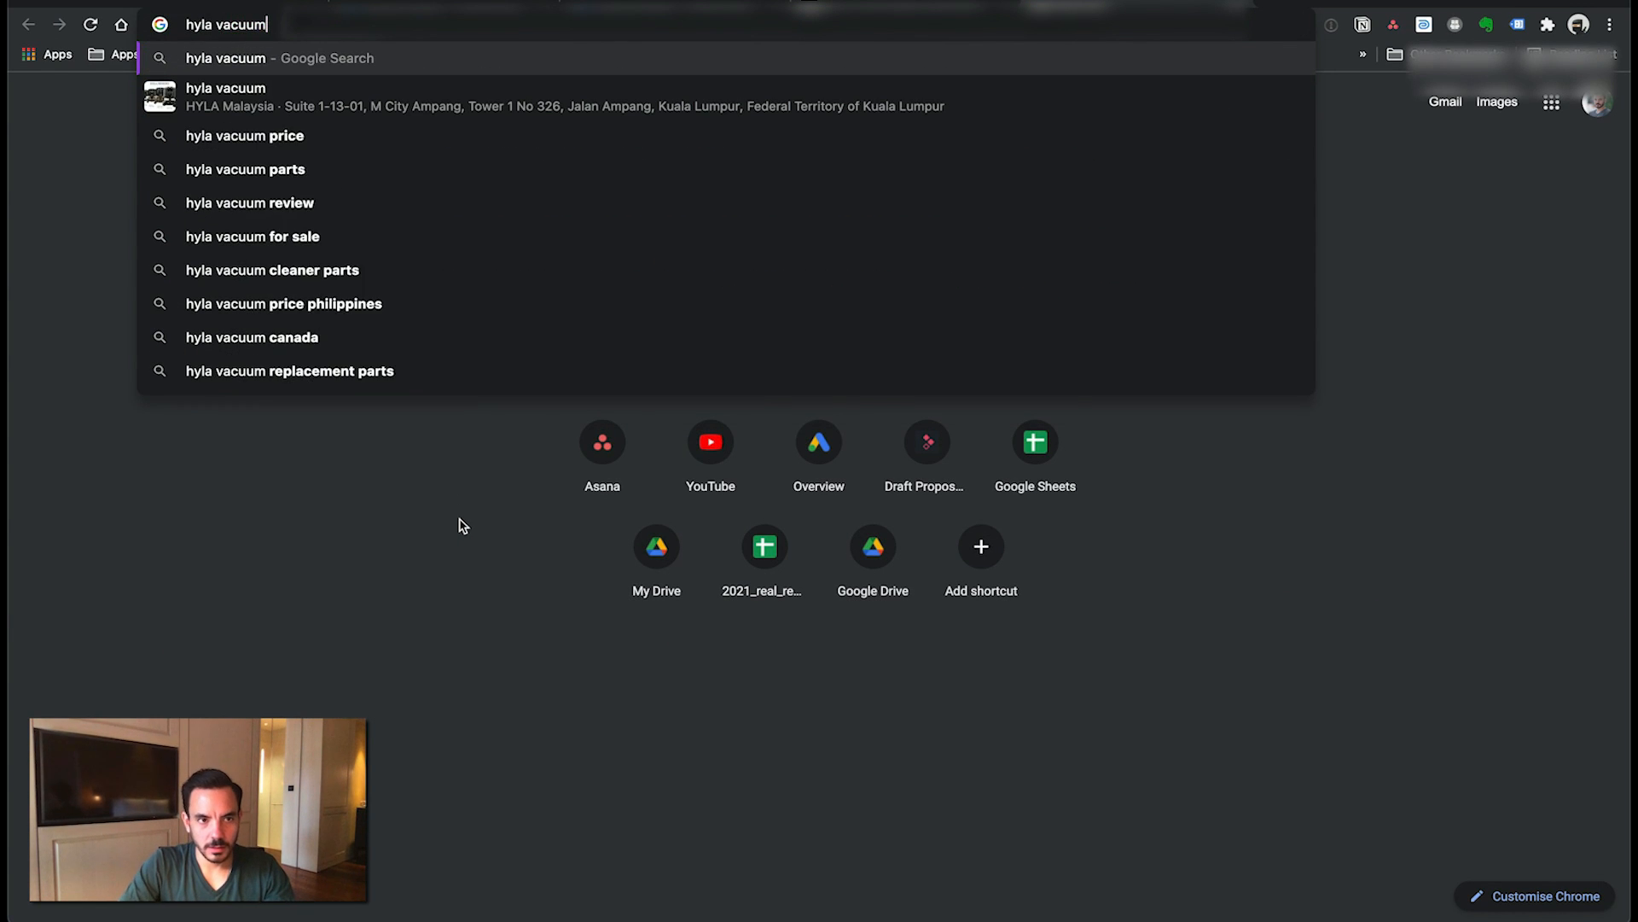
pyautogui.press('Return')
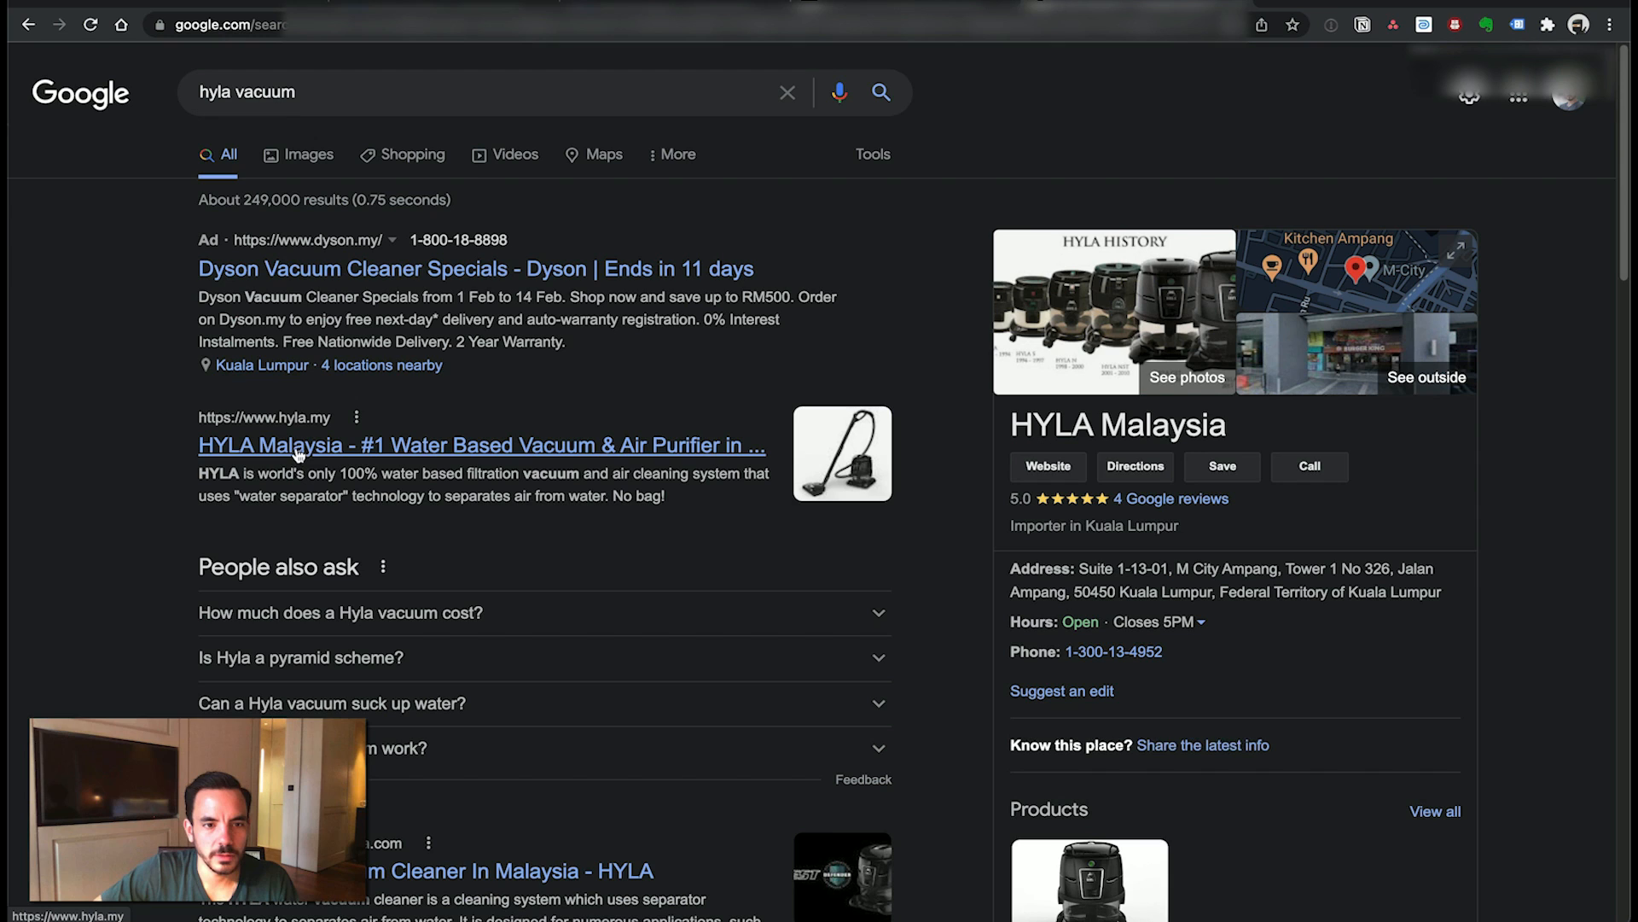
pyautogui.scroll(-1, 39, 412)
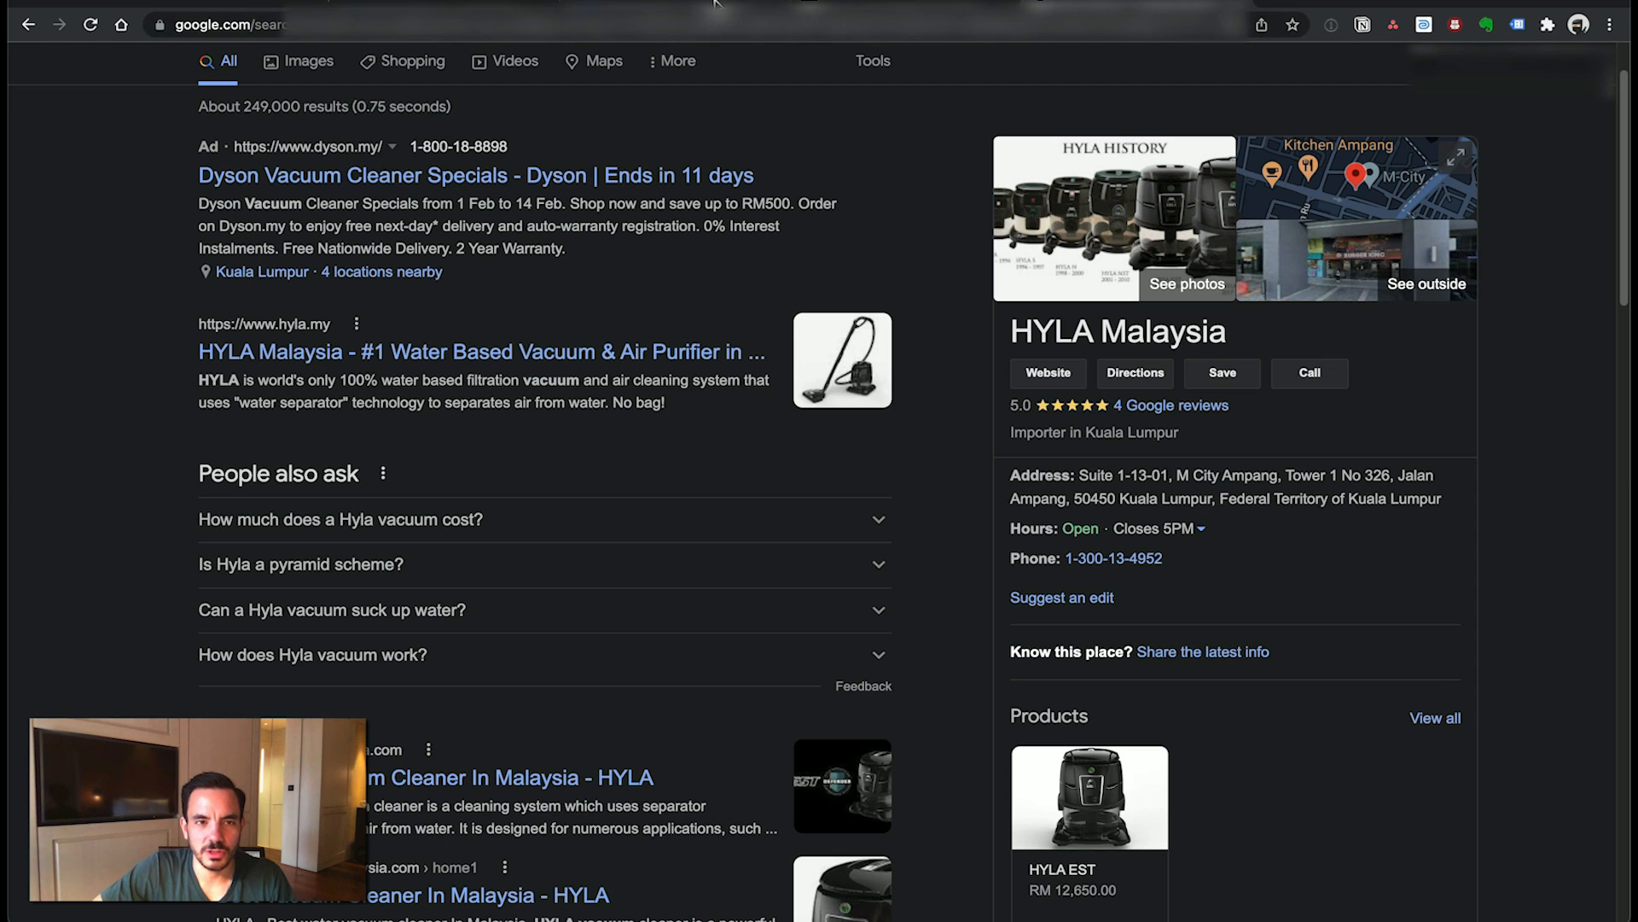
pyautogui.click(220, 4)
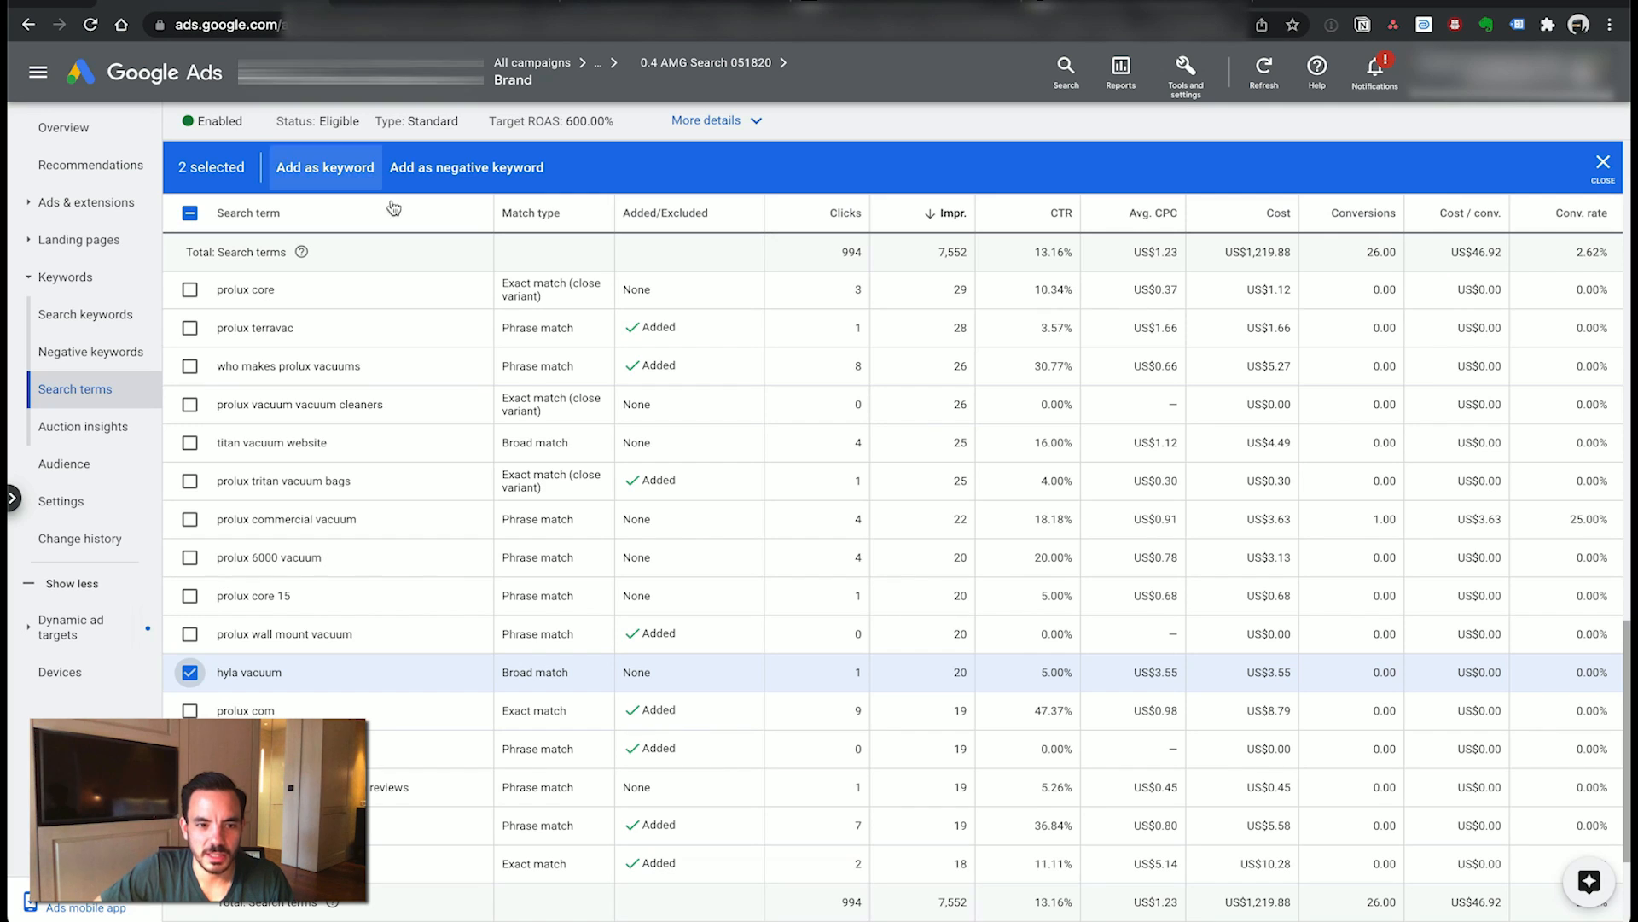
pyautogui.scroll(-3, 510, 794)
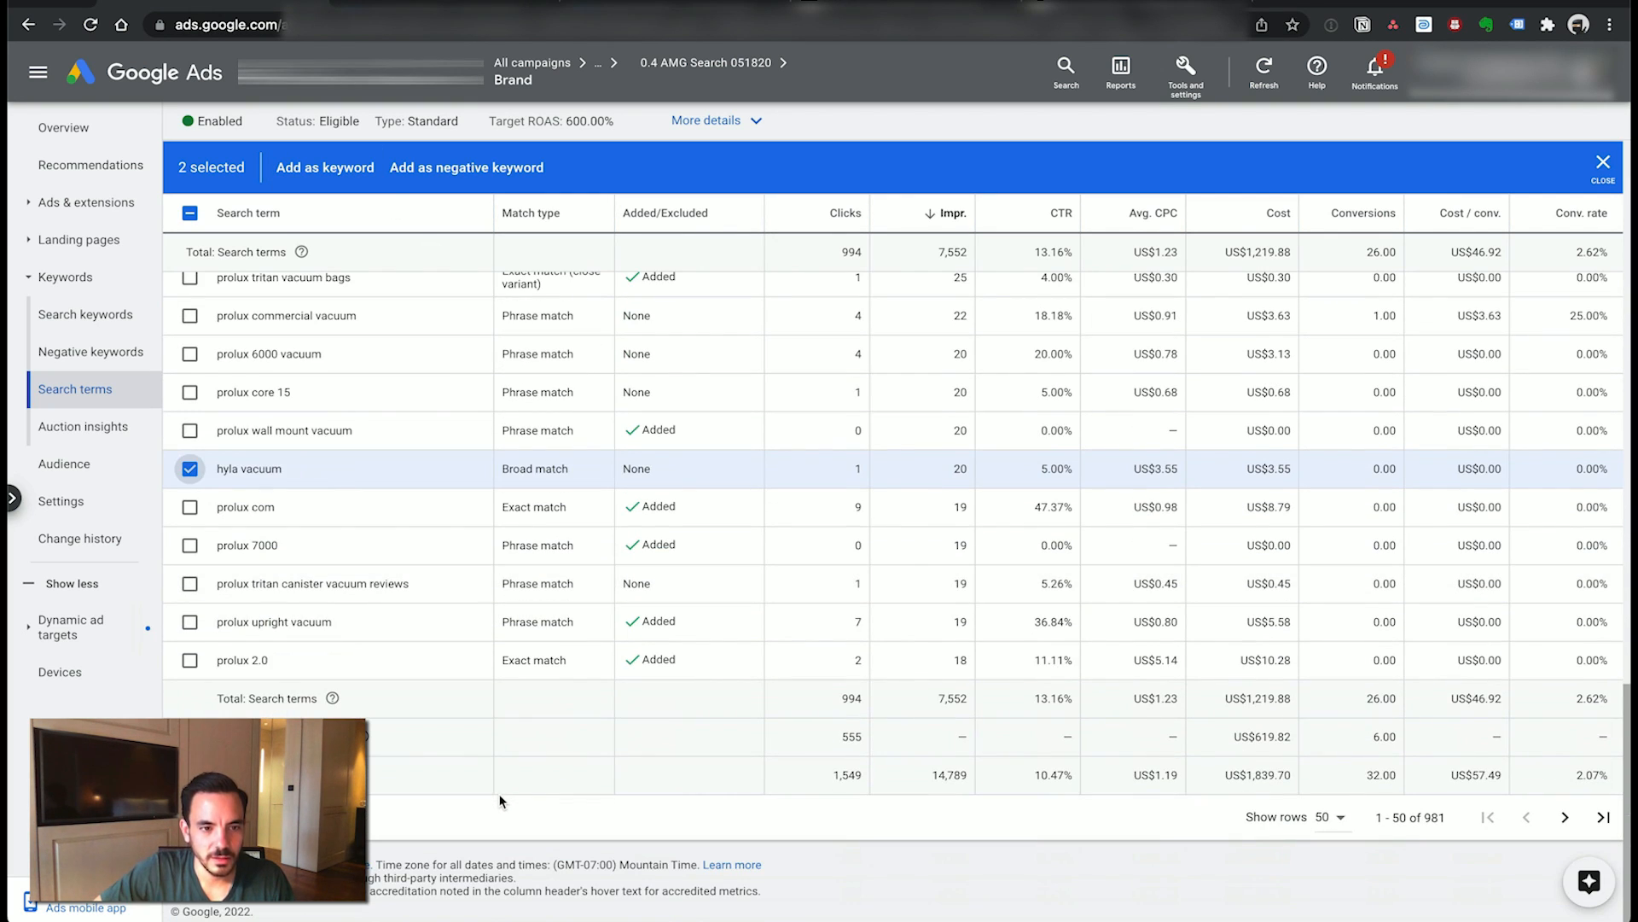
pyautogui.scroll(10, 500, 801)
# - Switch to the audit notes, review the terms under "Incorrect terms in Brand adg", collapse them, and return to Google Ads
pyautogui.press('super+Tab')
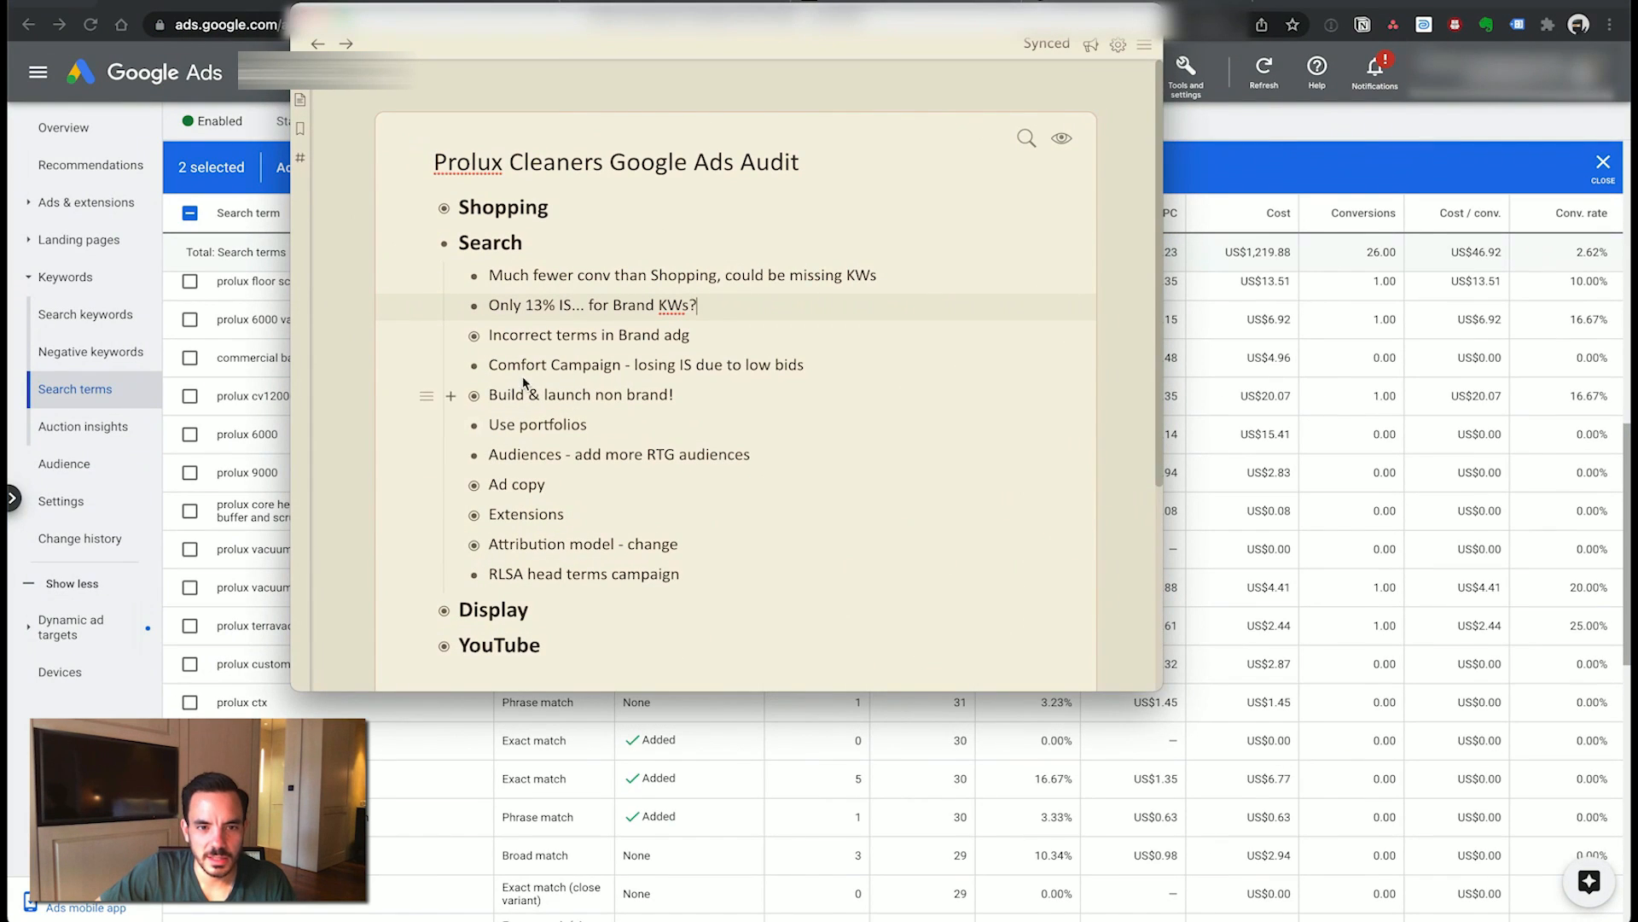
pyautogui.click(452, 336)
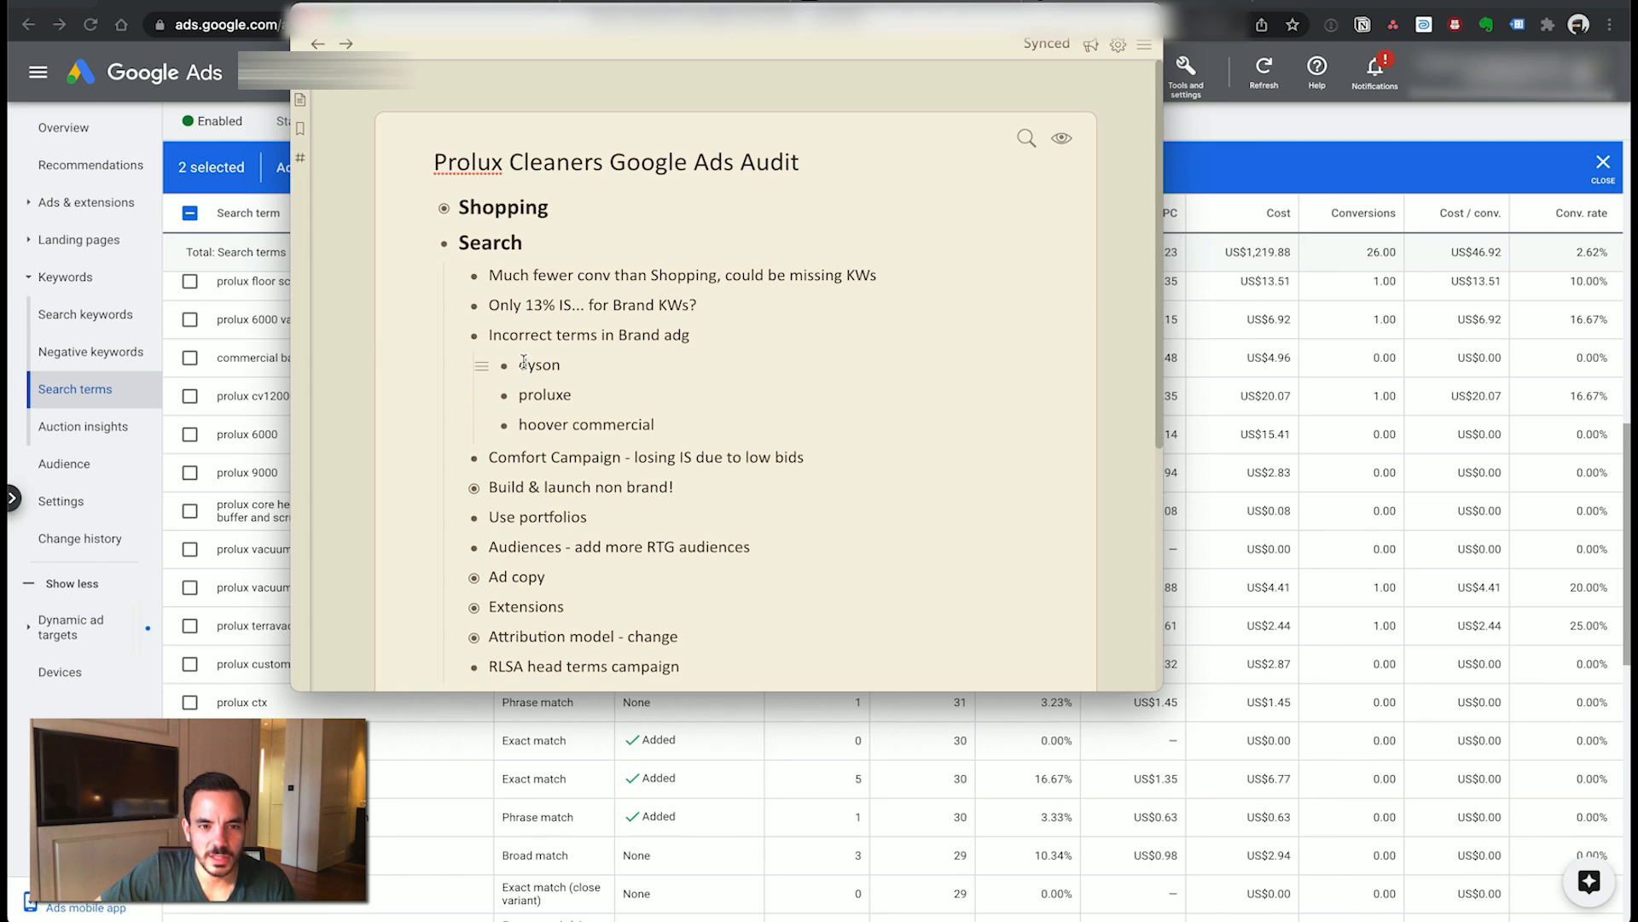
pyautogui.moveTo(524, 362); pyautogui.dragTo(726, 418)
pyautogui.click(705, 375)
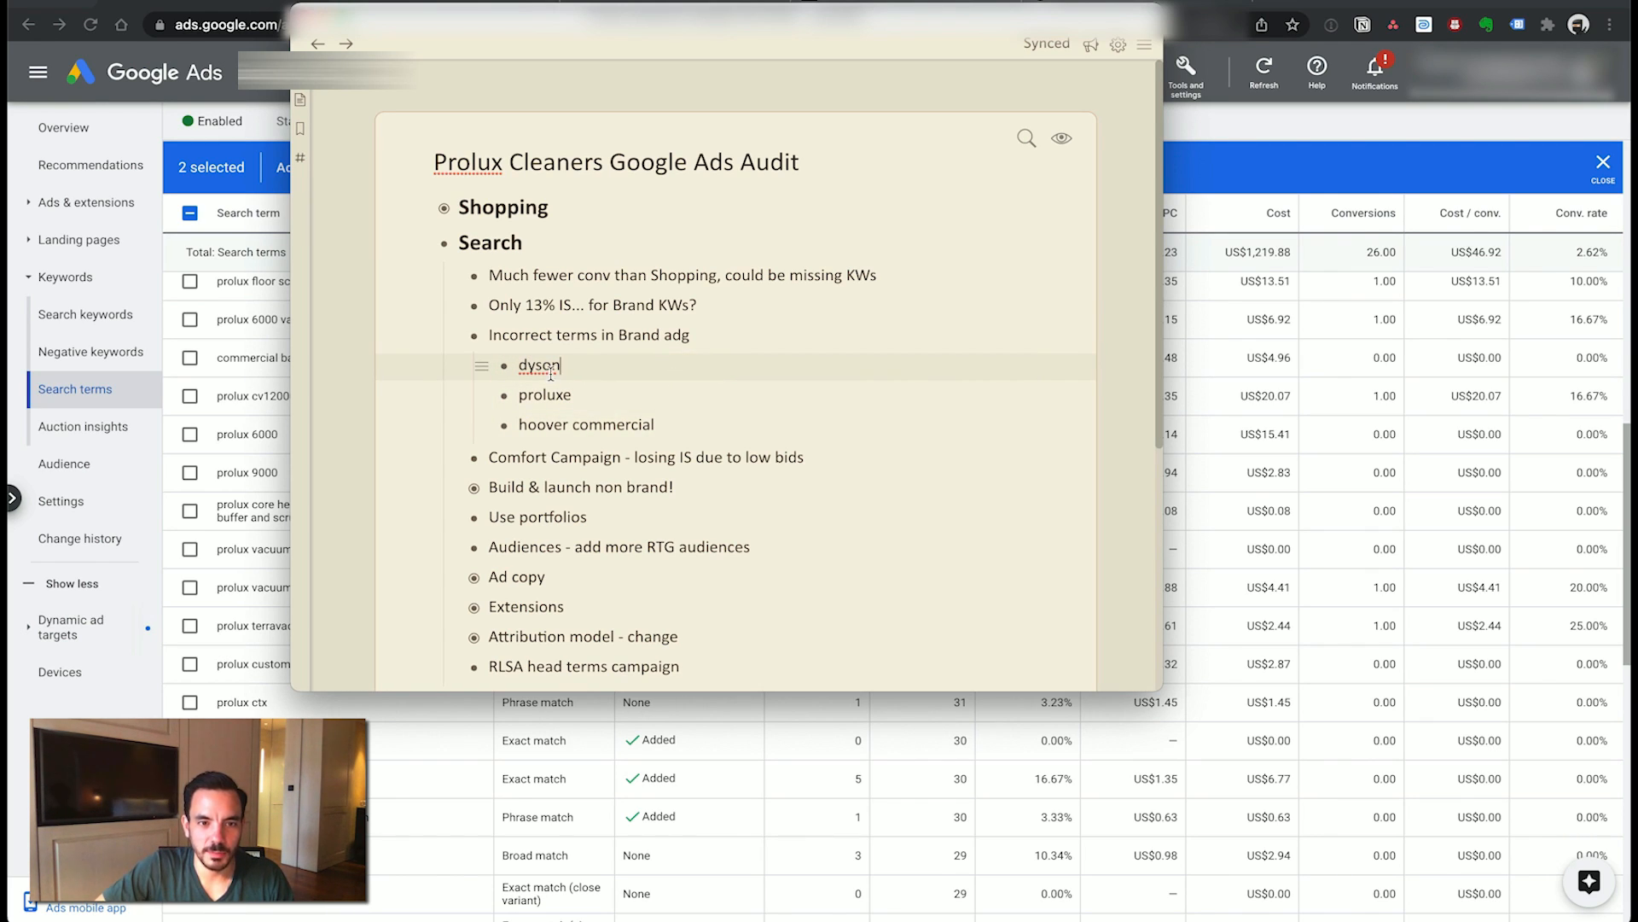
pyautogui.click(582, 427)
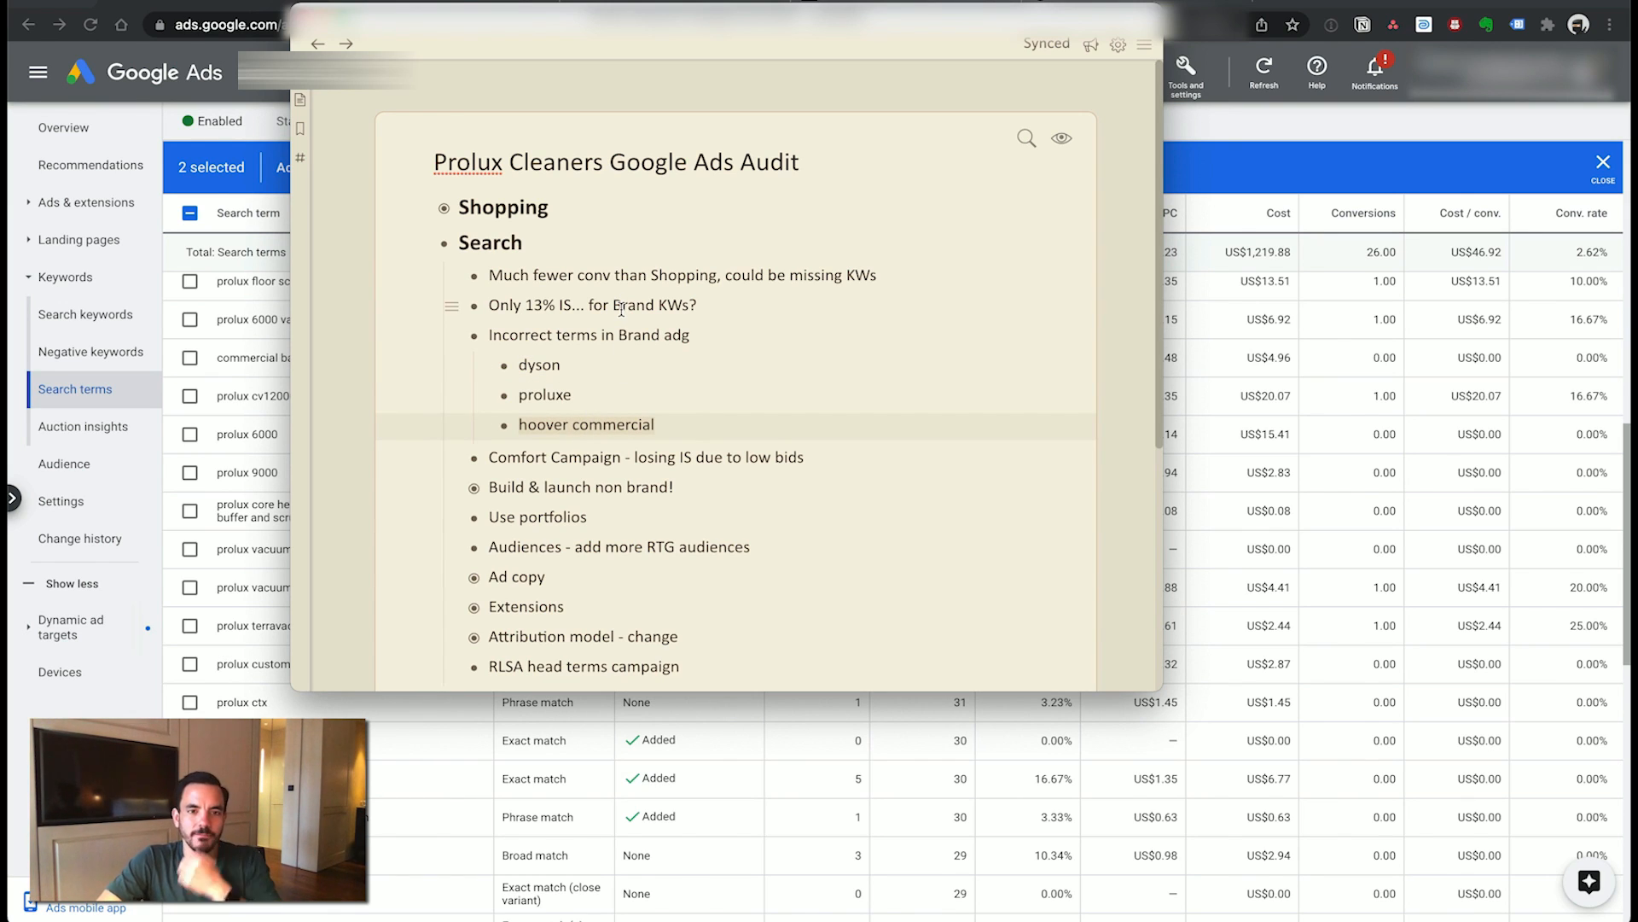
pyautogui.click(452, 335)
pyautogui.click(224, 640)
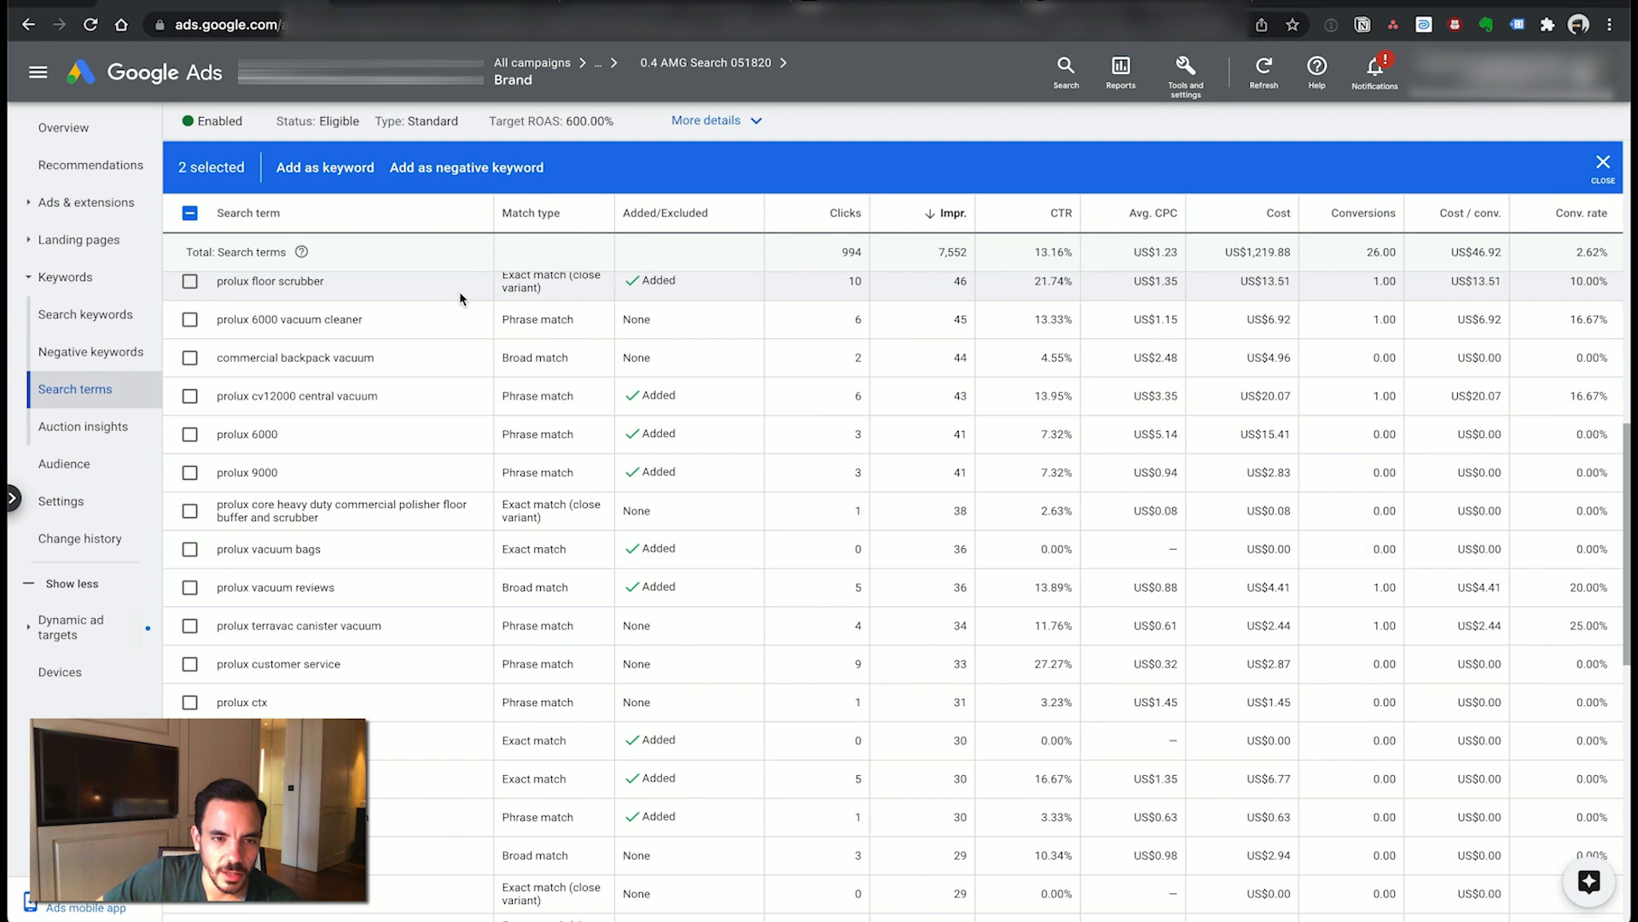
# - Dismiss the "Add new keywords" recommendation above the Brand ad group's search terms
pyautogui.scroll(6, 589, 652)
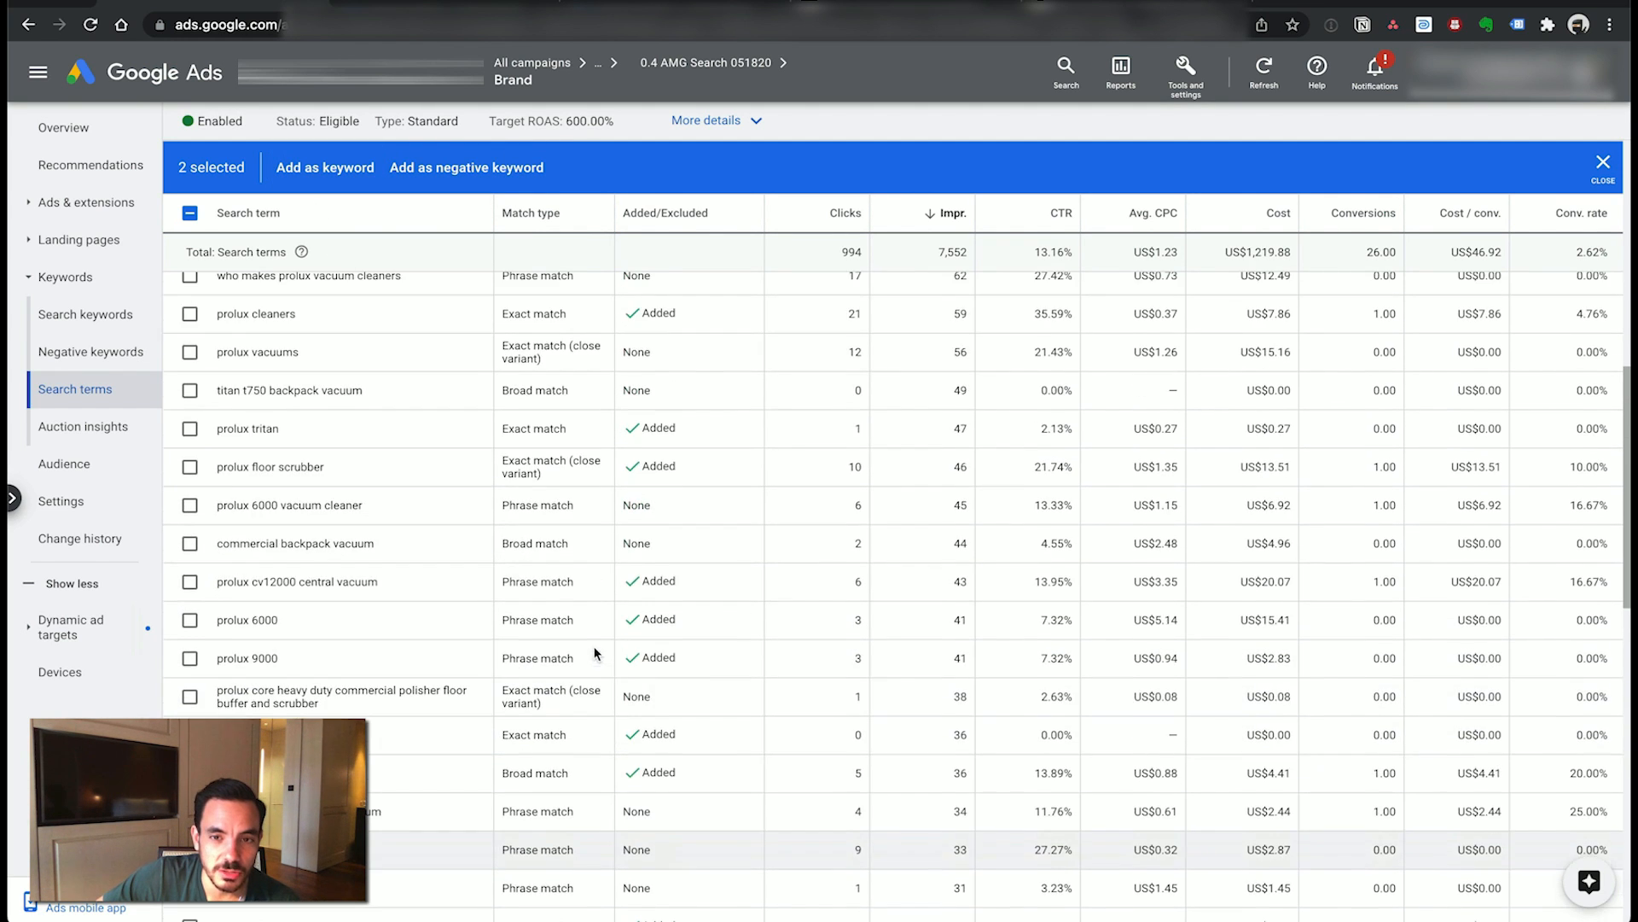
pyautogui.scroll(5, 587, 656)
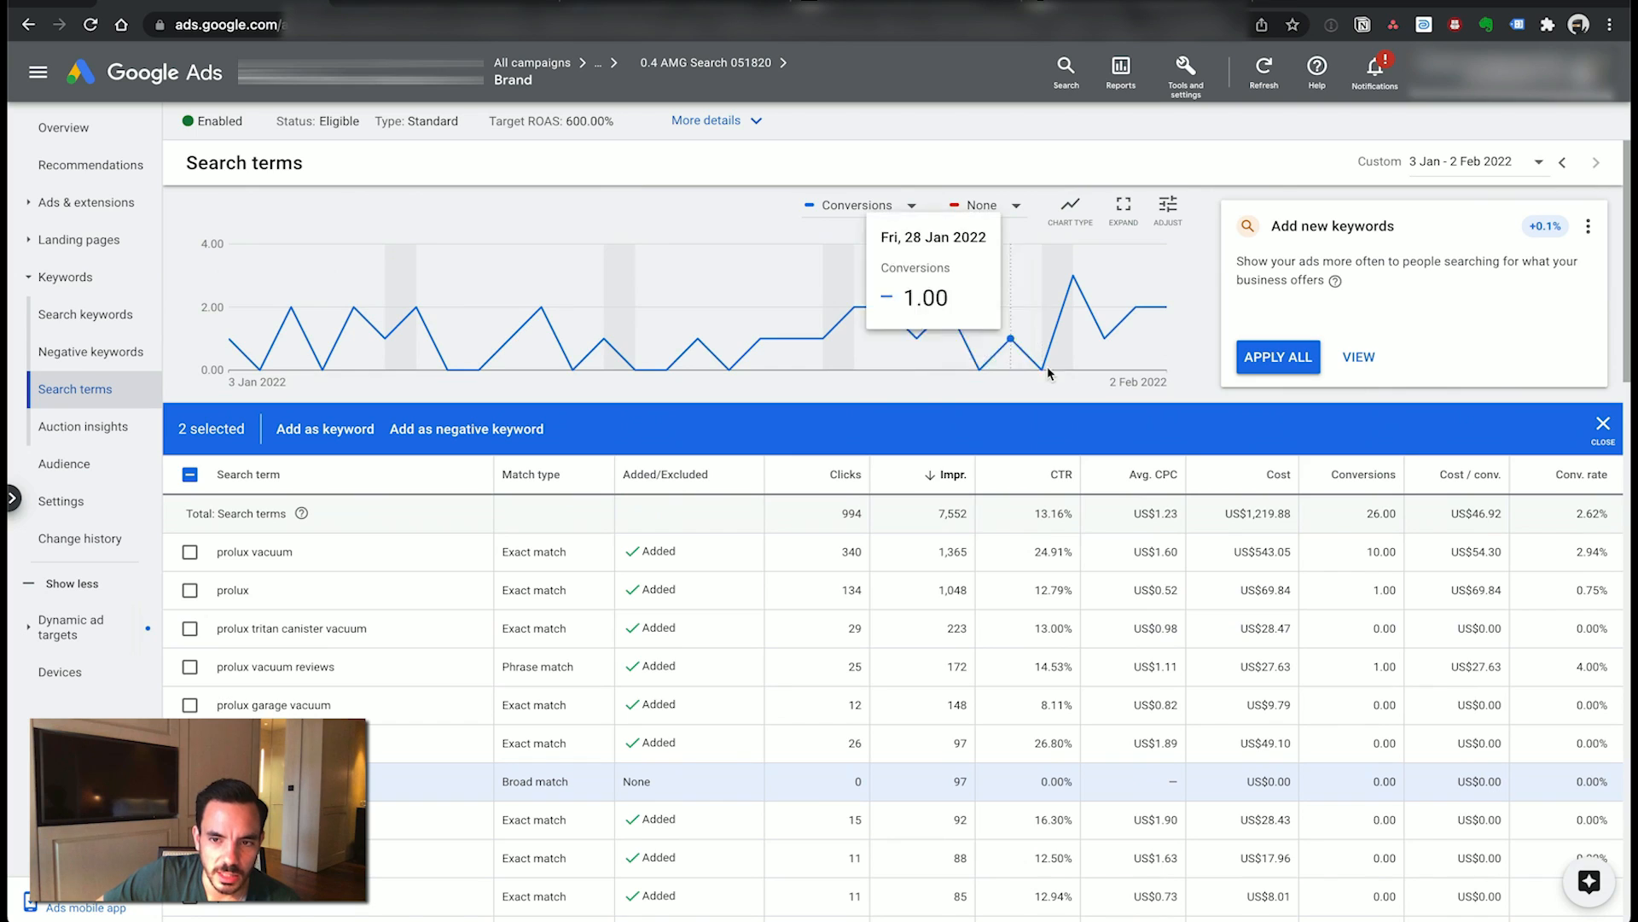
pyautogui.click(1586, 229)
pyautogui.click(1528, 256)
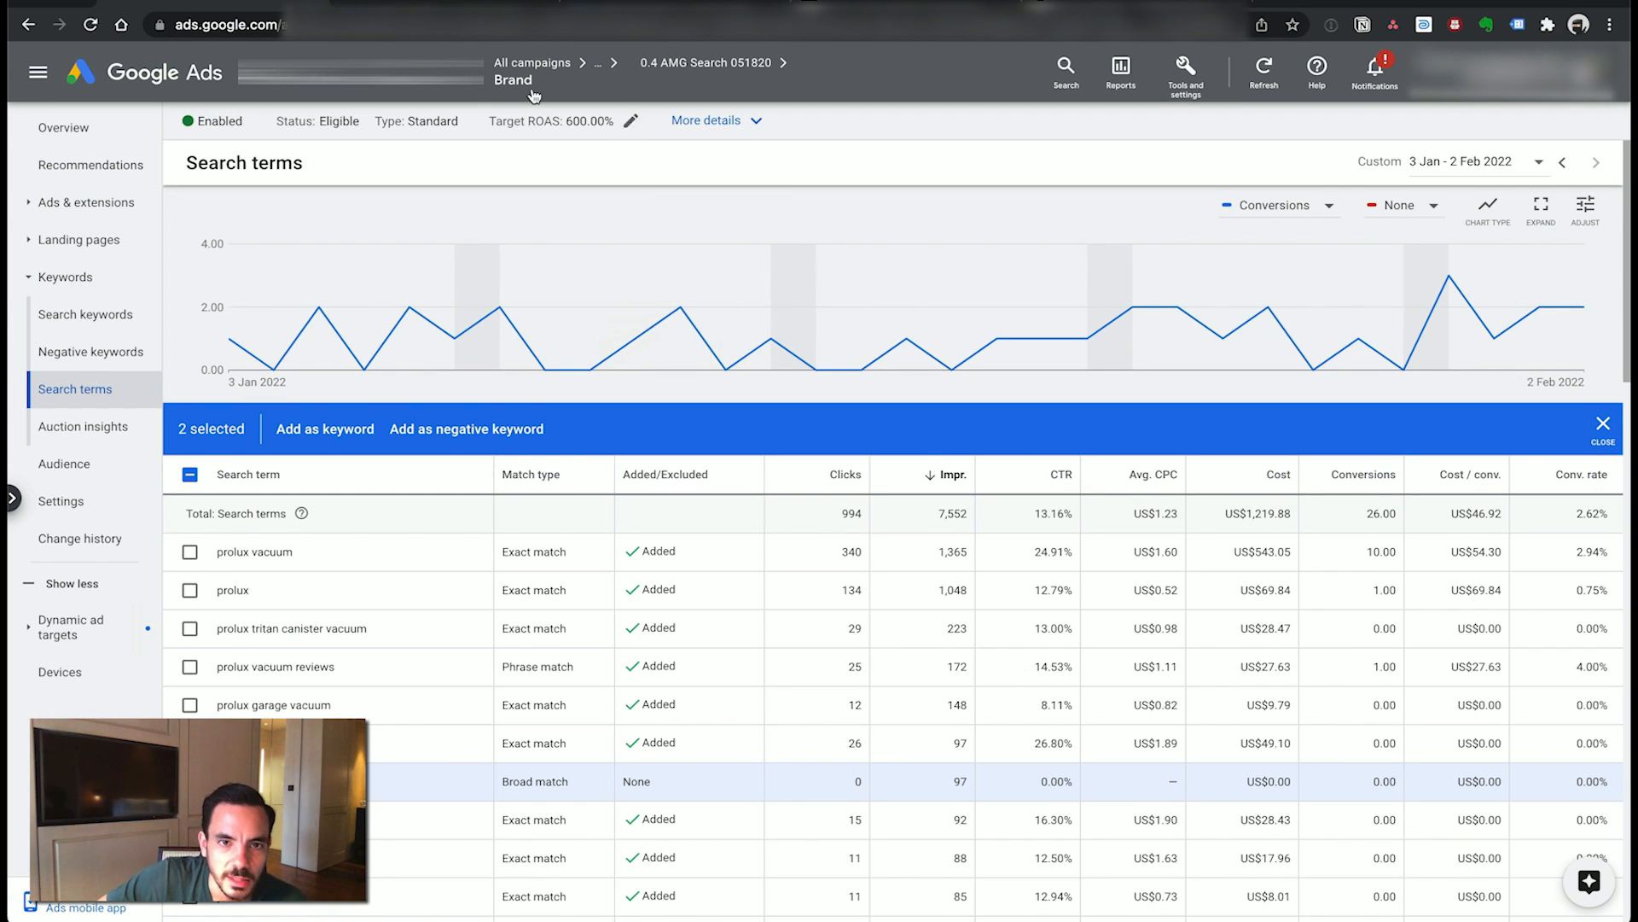
# - Reopen the audit notes, recheck the incorrect Brand terms and the other Search points, and switch back to Google Ads
pyautogui.press('super+Tab')
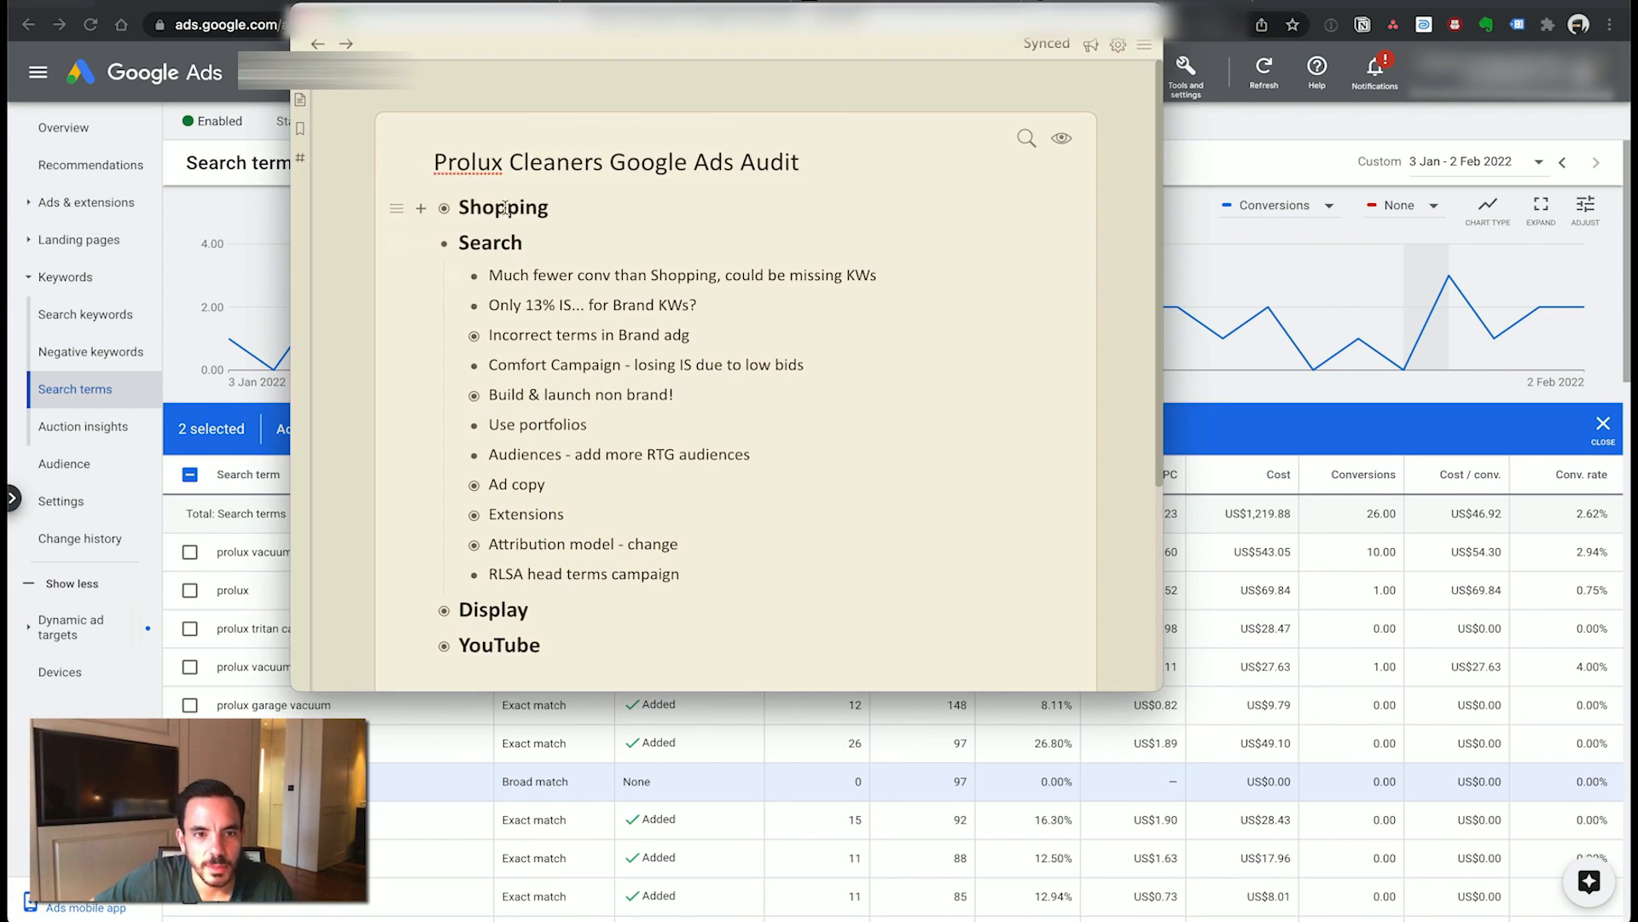
pyautogui.click(747, 337)
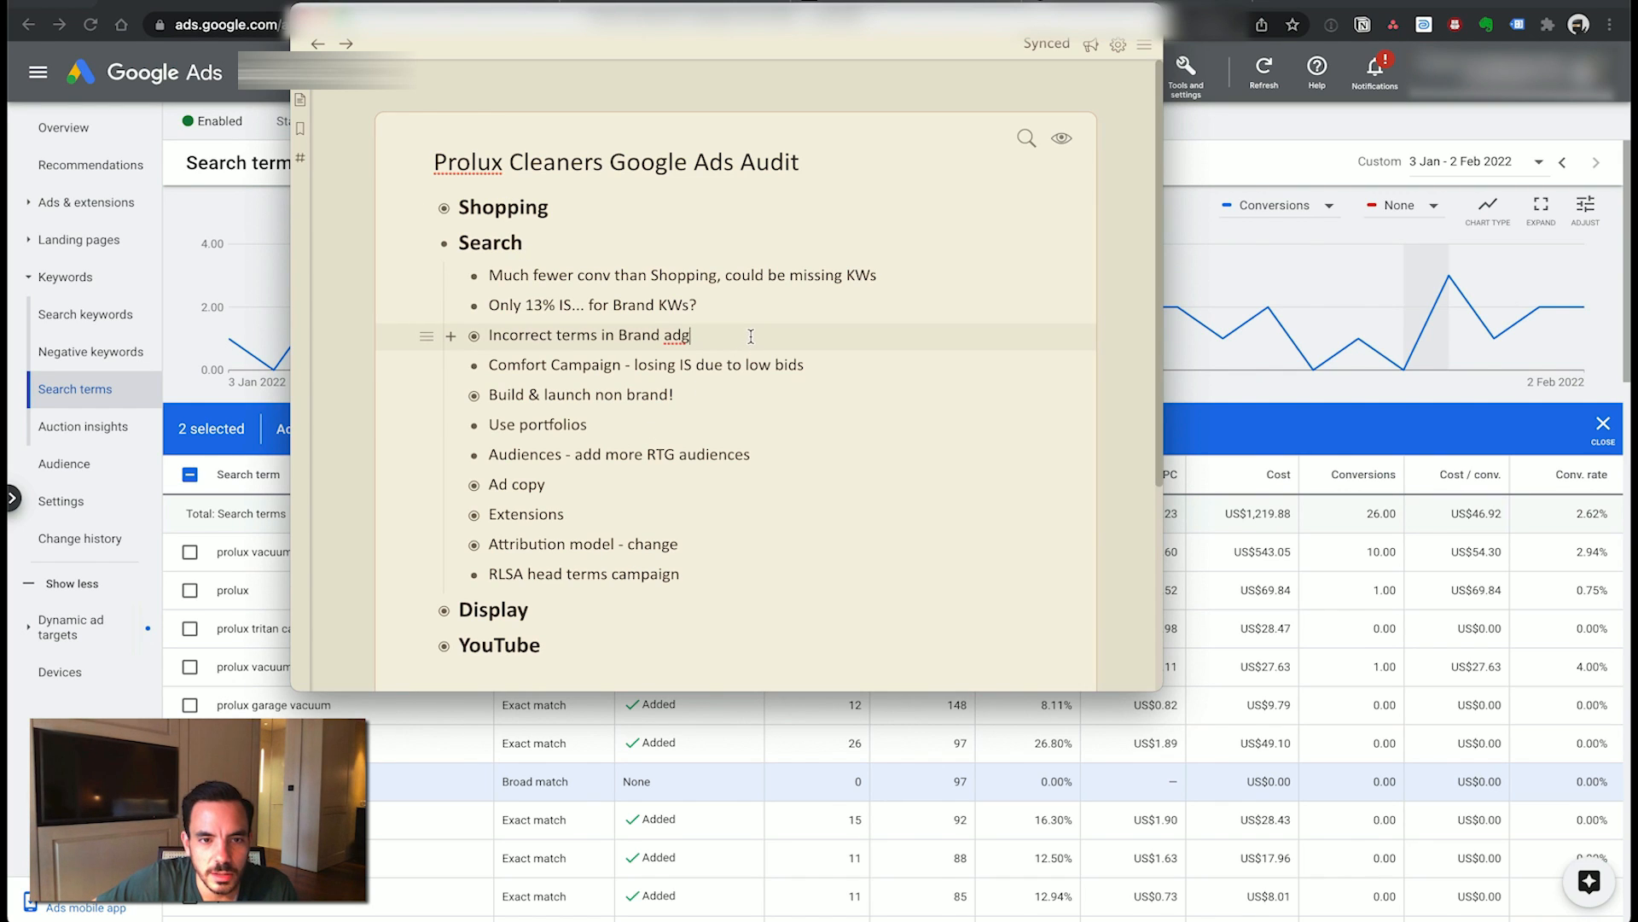
pyautogui.click(445, 341)
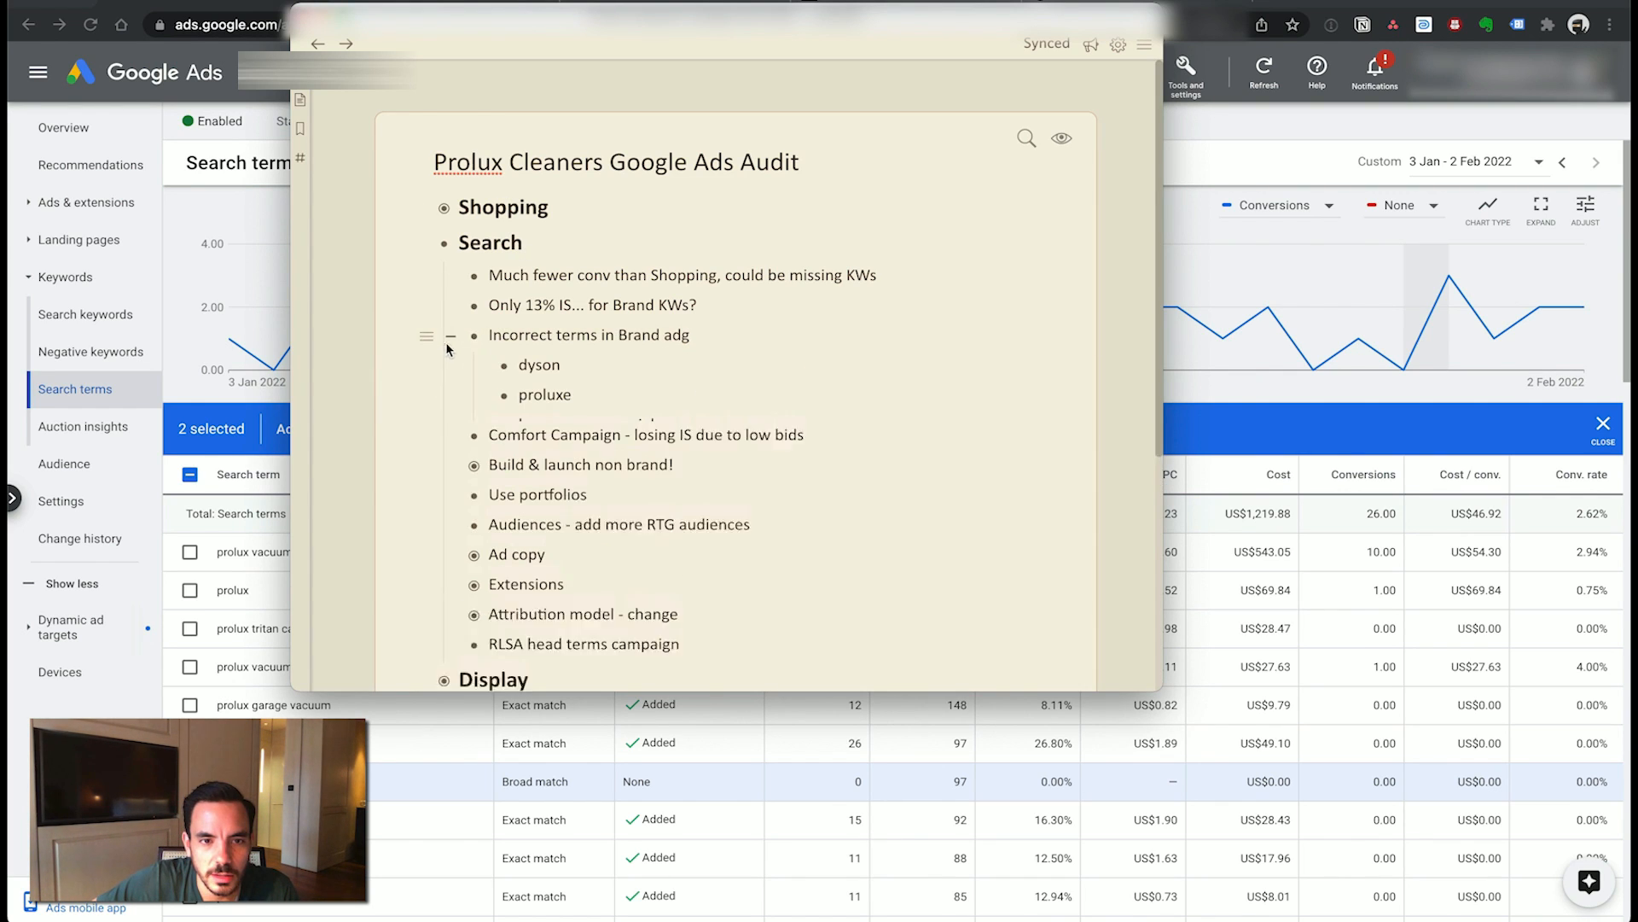
pyautogui.click(448, 339)
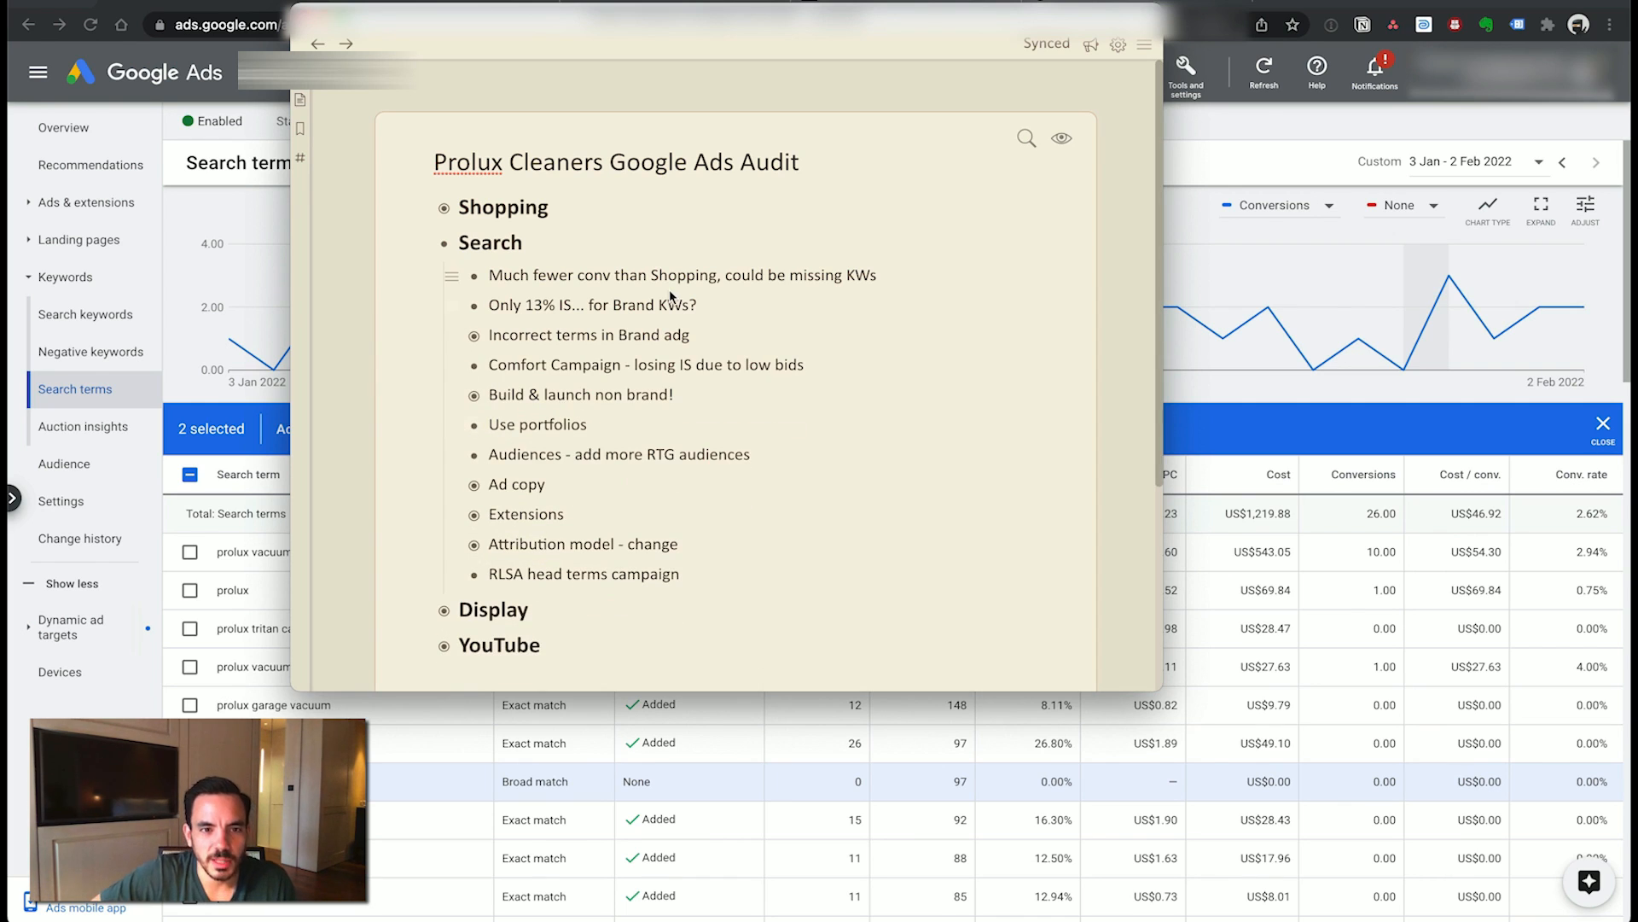
pyautogui.scroll(-1, 691, 346)
pyautogui.press('super+Tab')
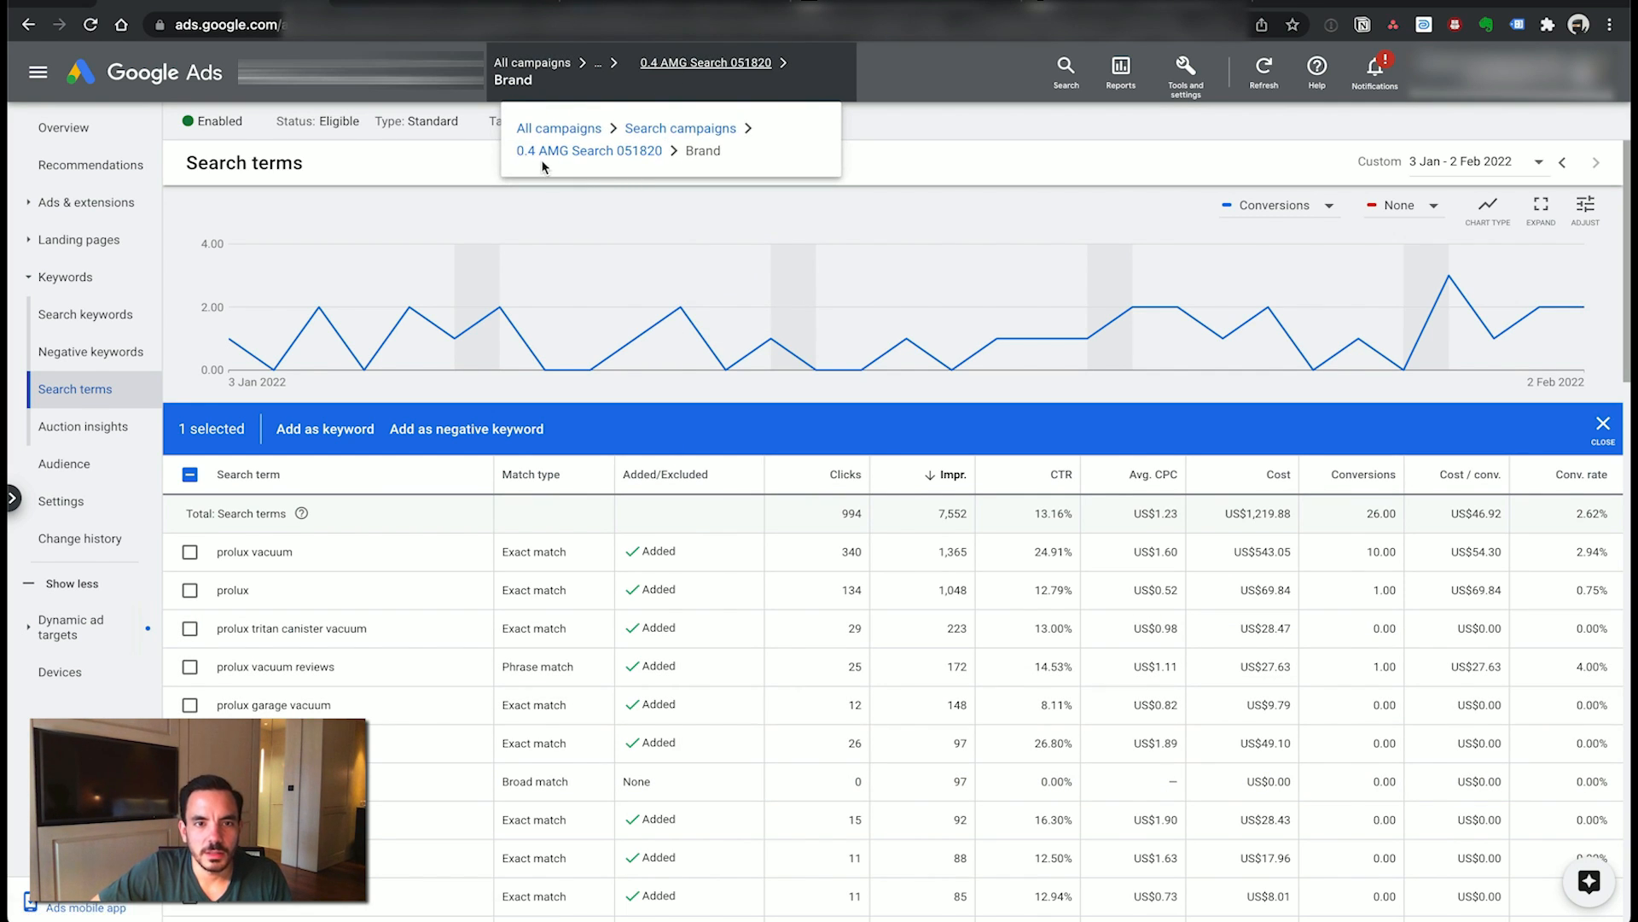
# - Move up to the Search campaigns level and check the Comfort Campaign point in the audit notes
pyautogui.click(676, 71)
pyautogui.click(612, 65)
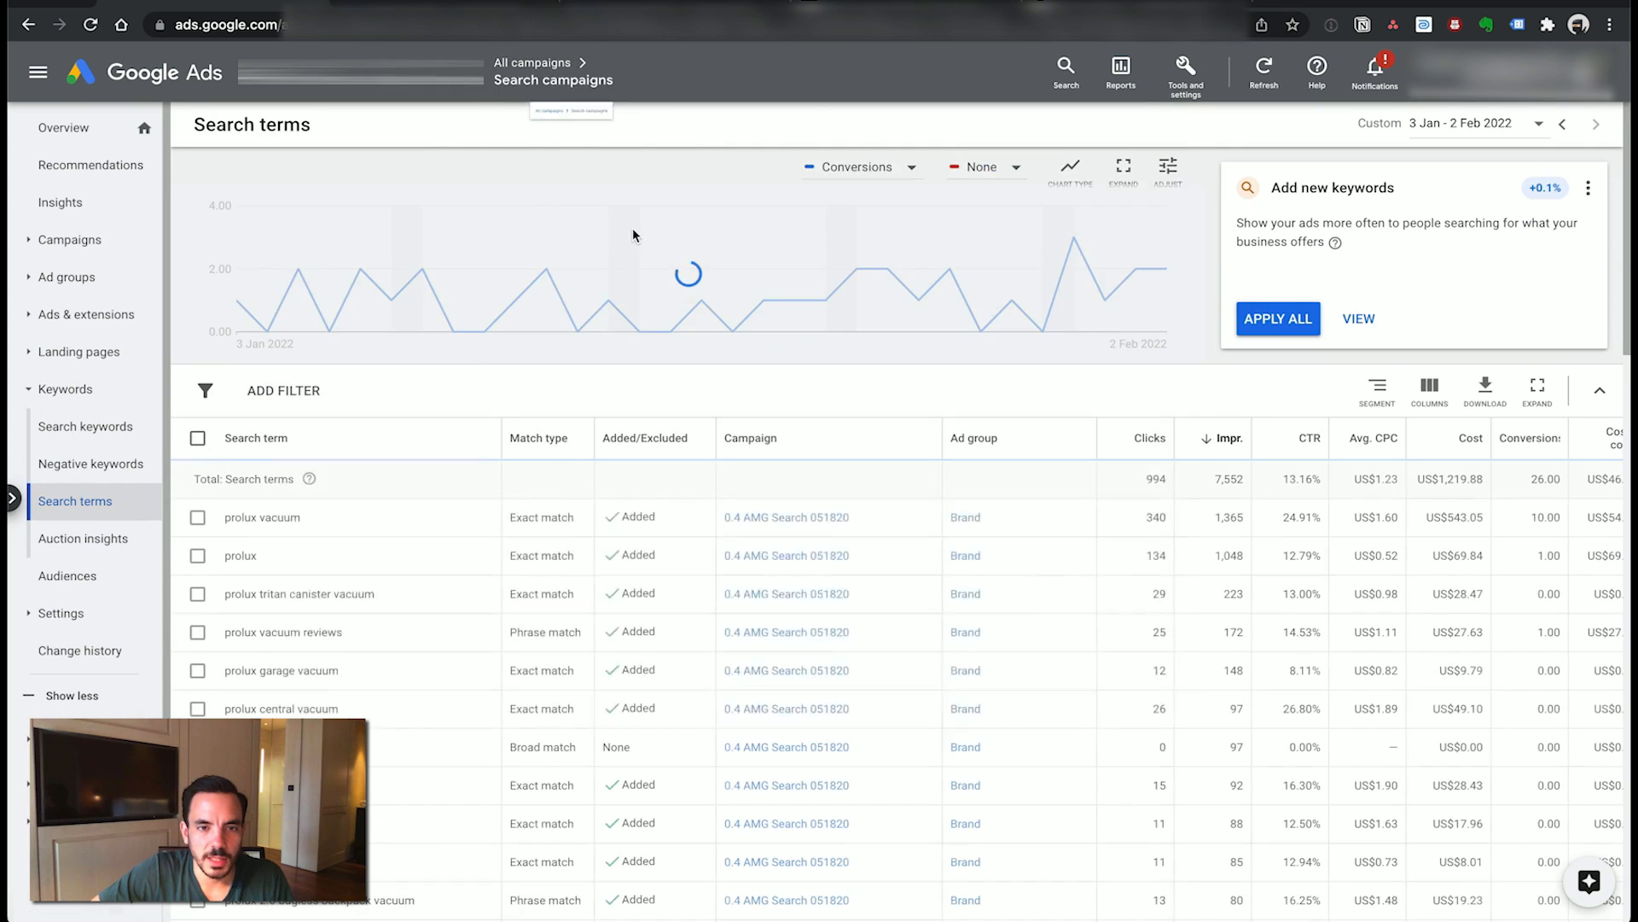
pyautogui.press('super+Tab')
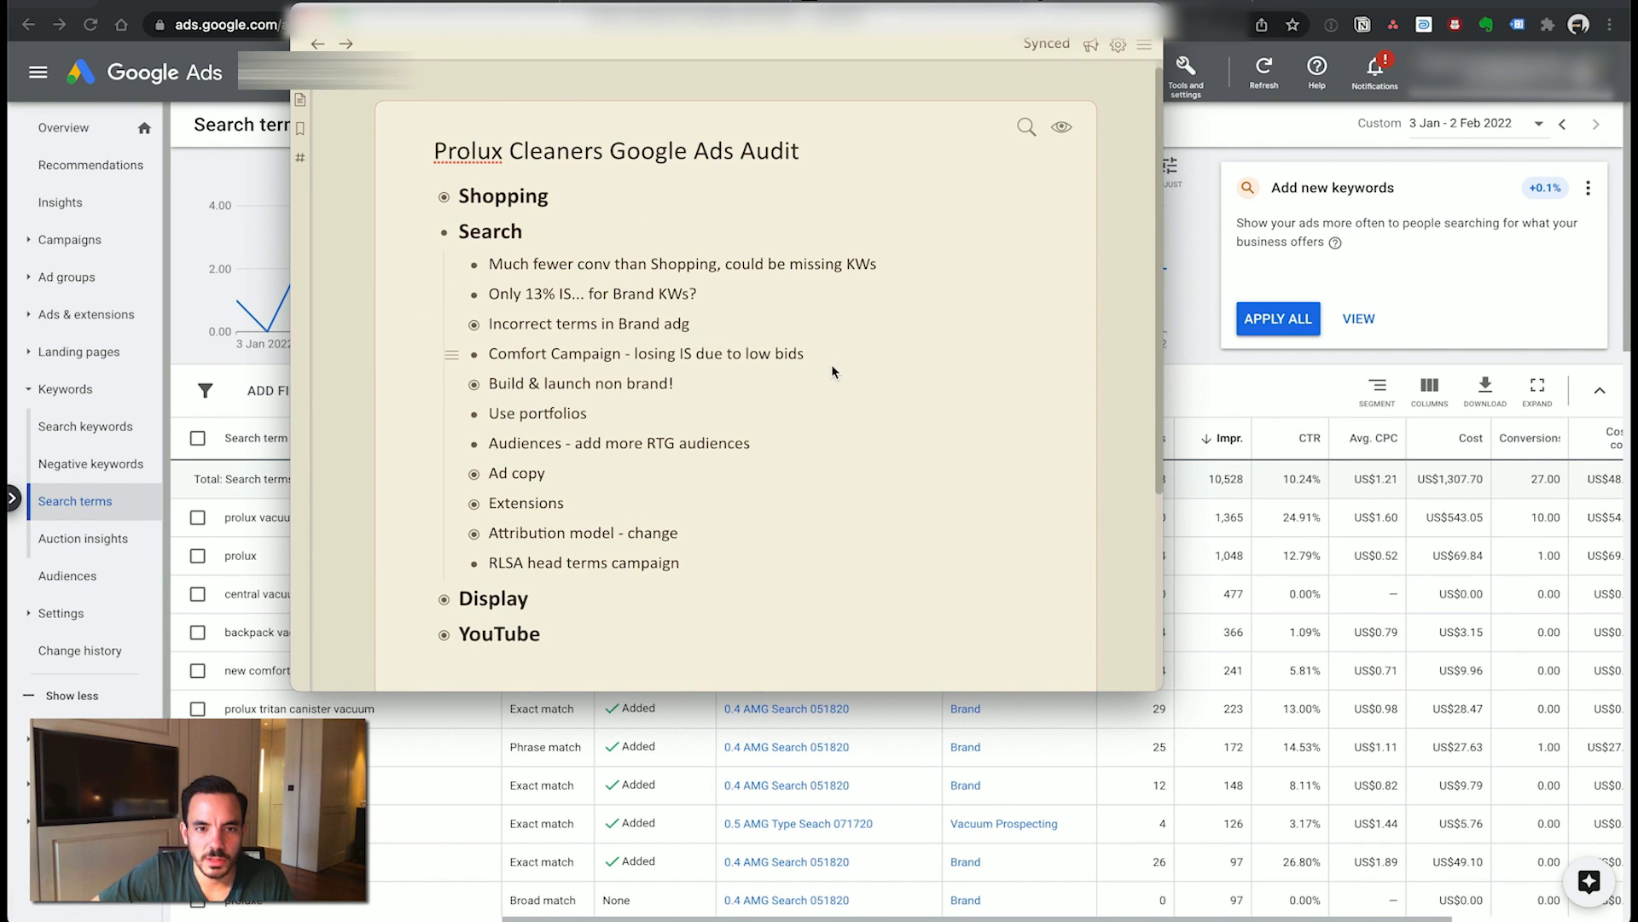
pyautogui.press('super+Tab')
# - Open the Search campaigns list at the impression share columns and set the date range to 90 days up to yesterday
pyautogui.click(75, 239)
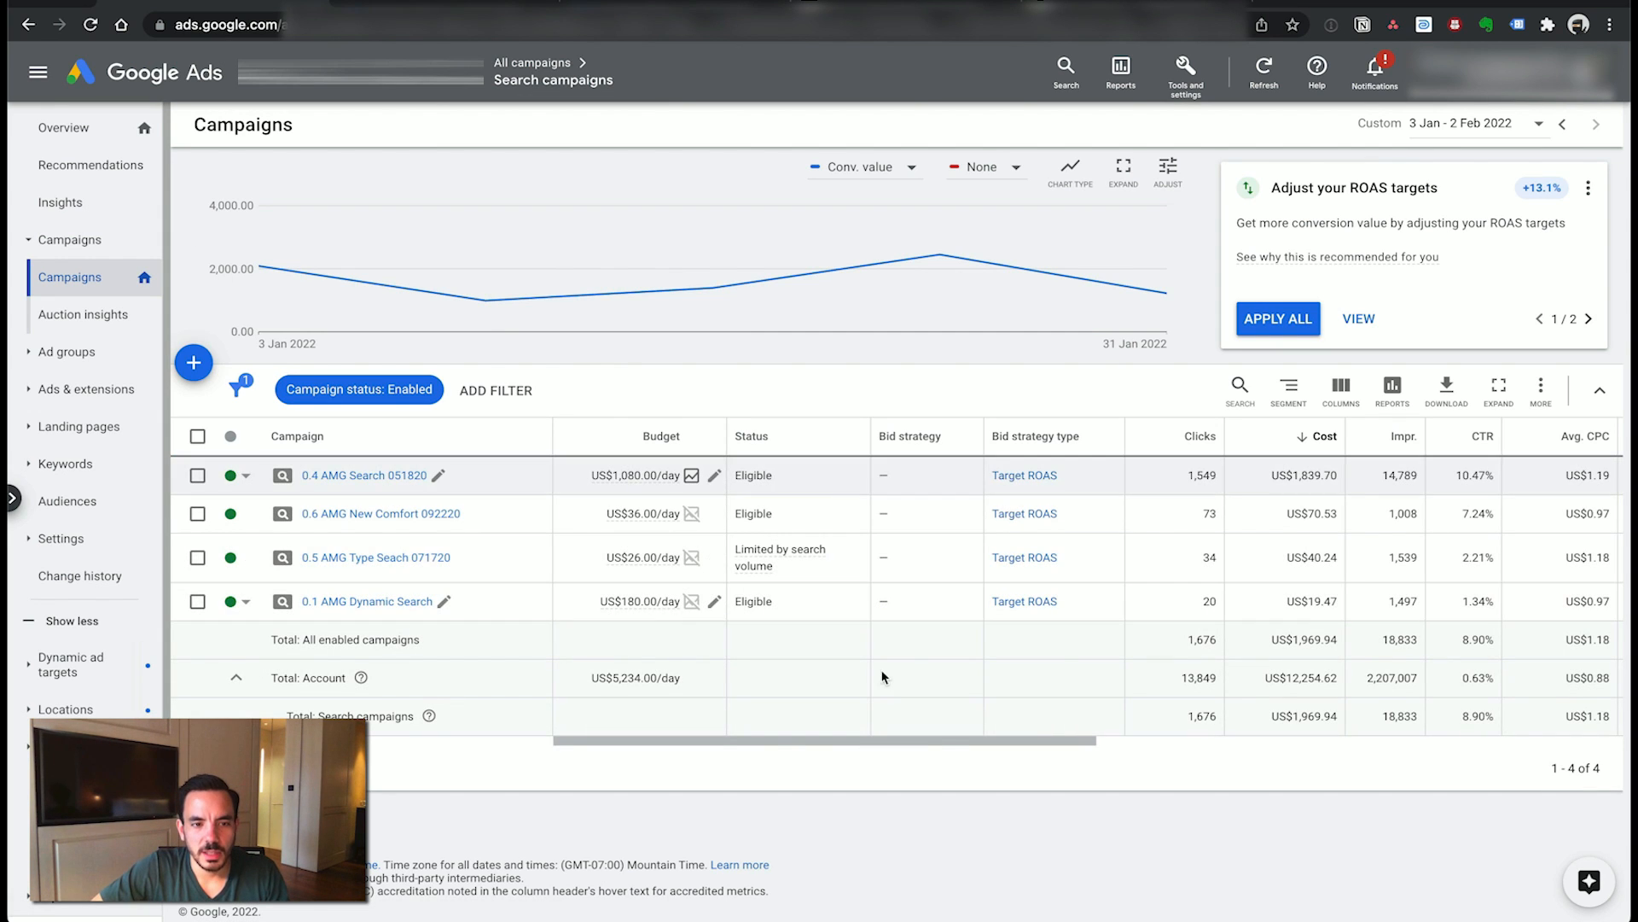
pyautogui.moveTo(853, 740); pyautogui.dragTo(1379, 741)
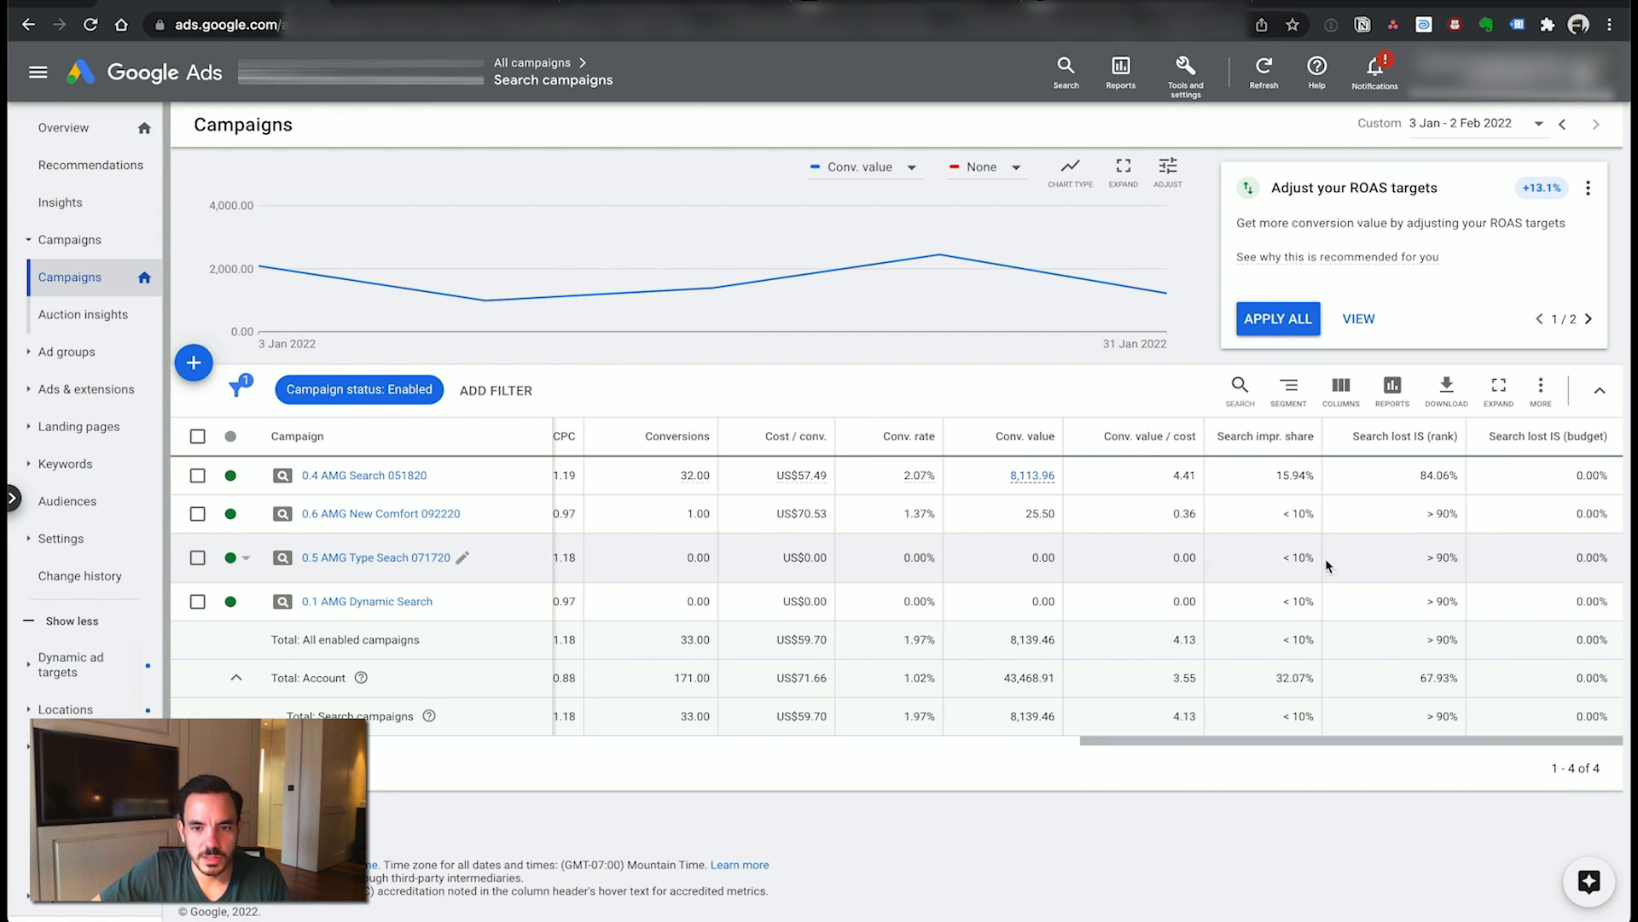
pyautogui.click(1461, 138)
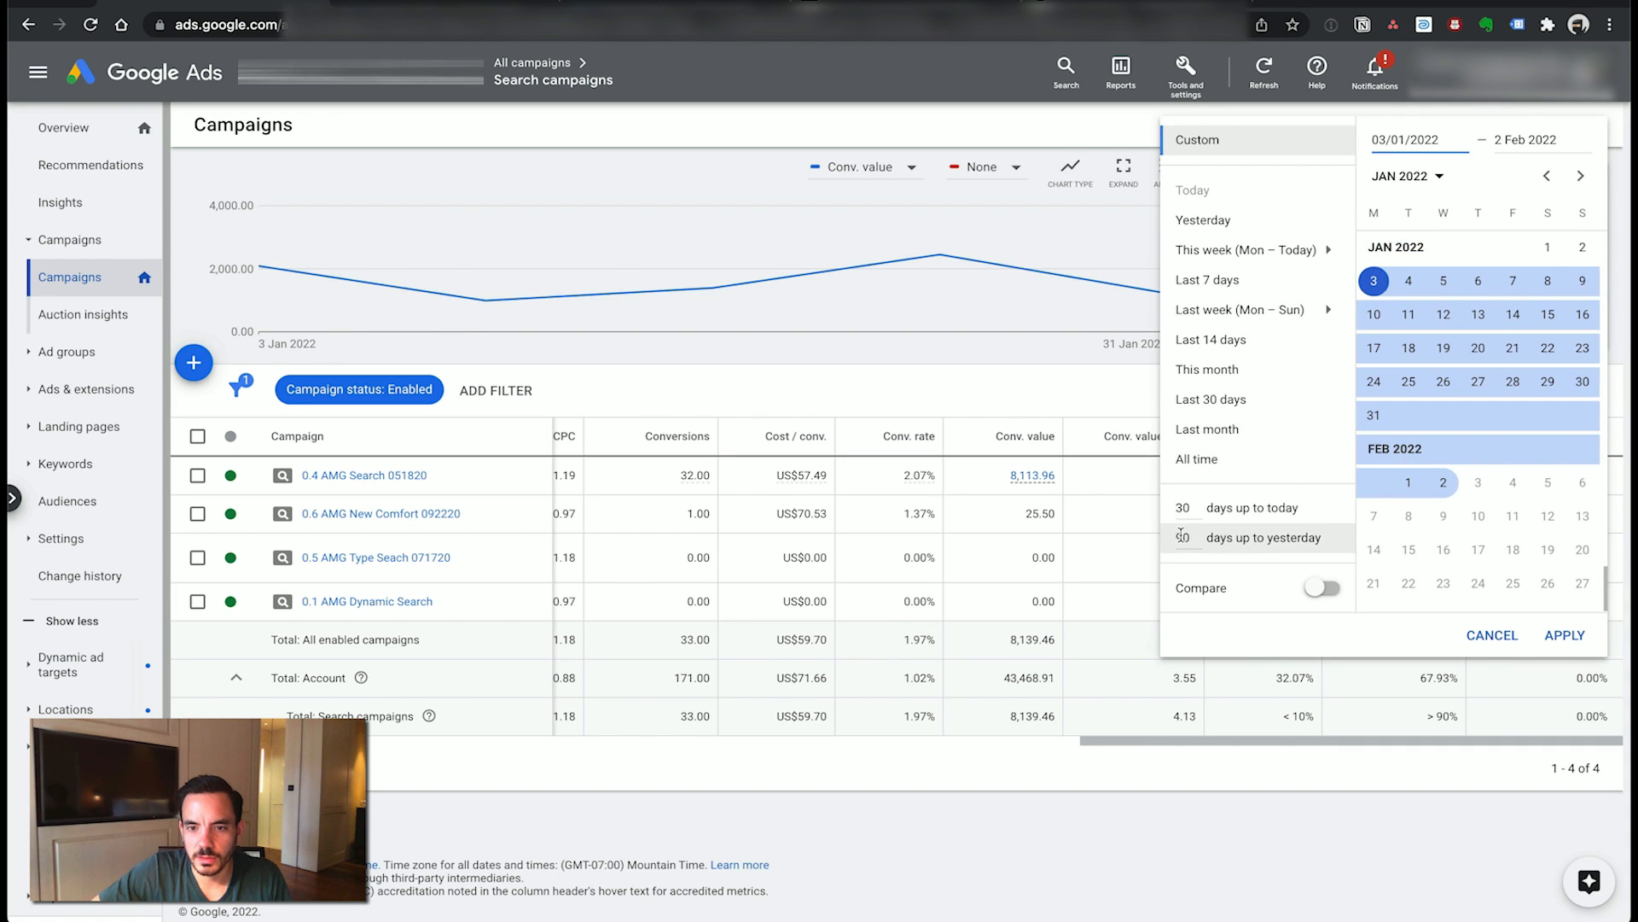
pyautogui.click(1233, 549)
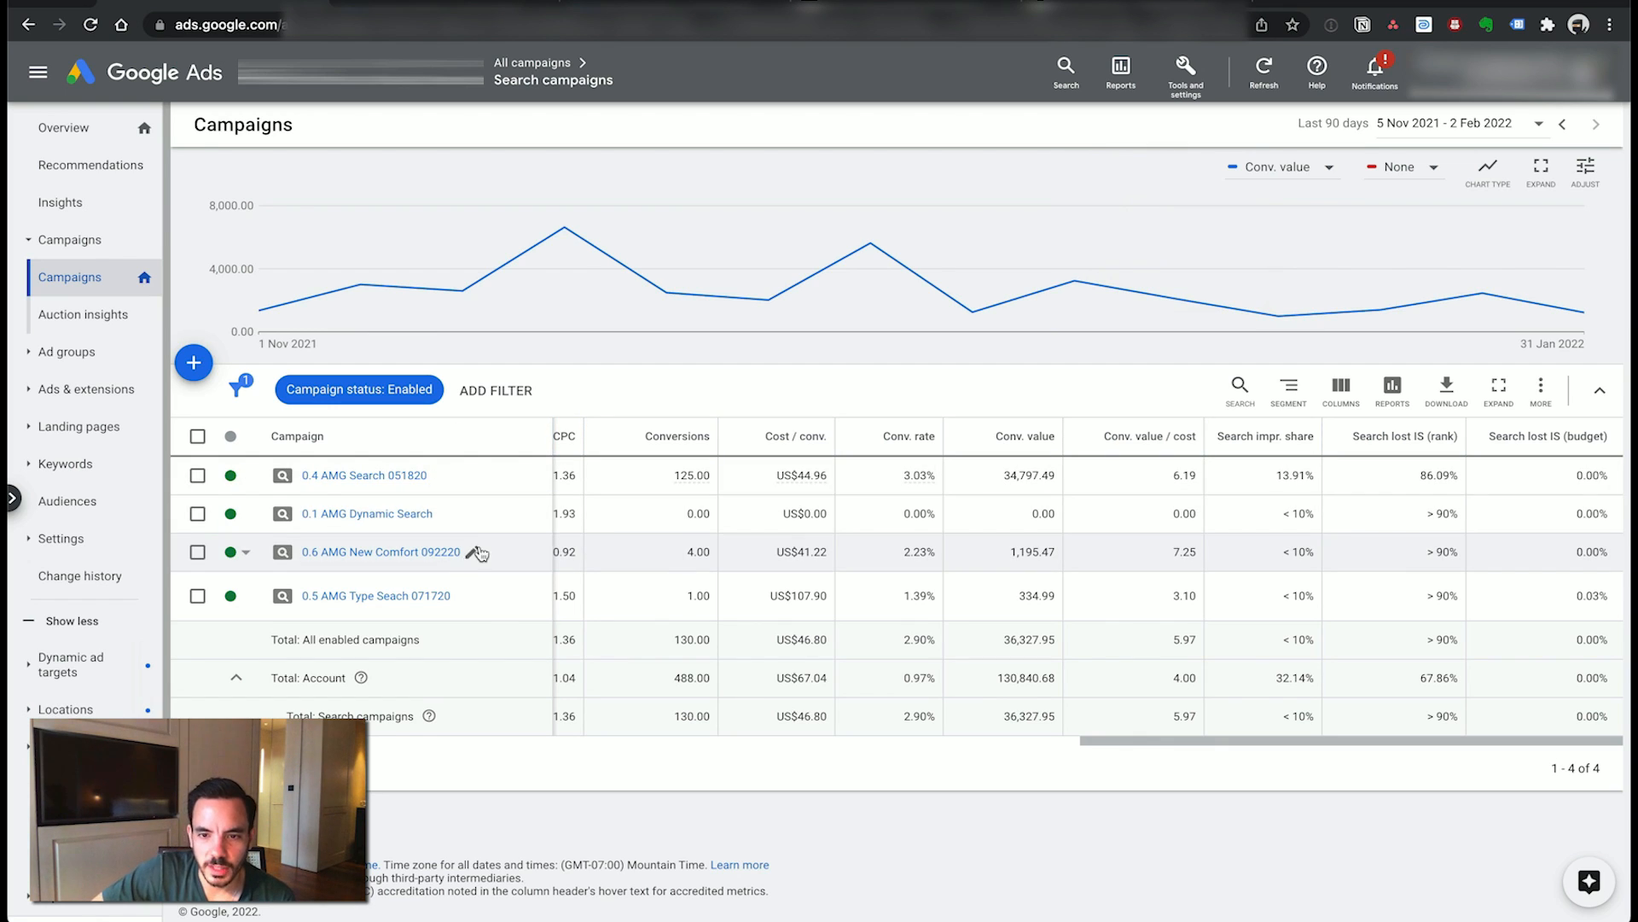
# - Check the search impression share of the 0.6 AMG New Comfort 092220 campaign
pyautogui.moveTo(1188, 548); pyautogui.dragTo(1198, 551)
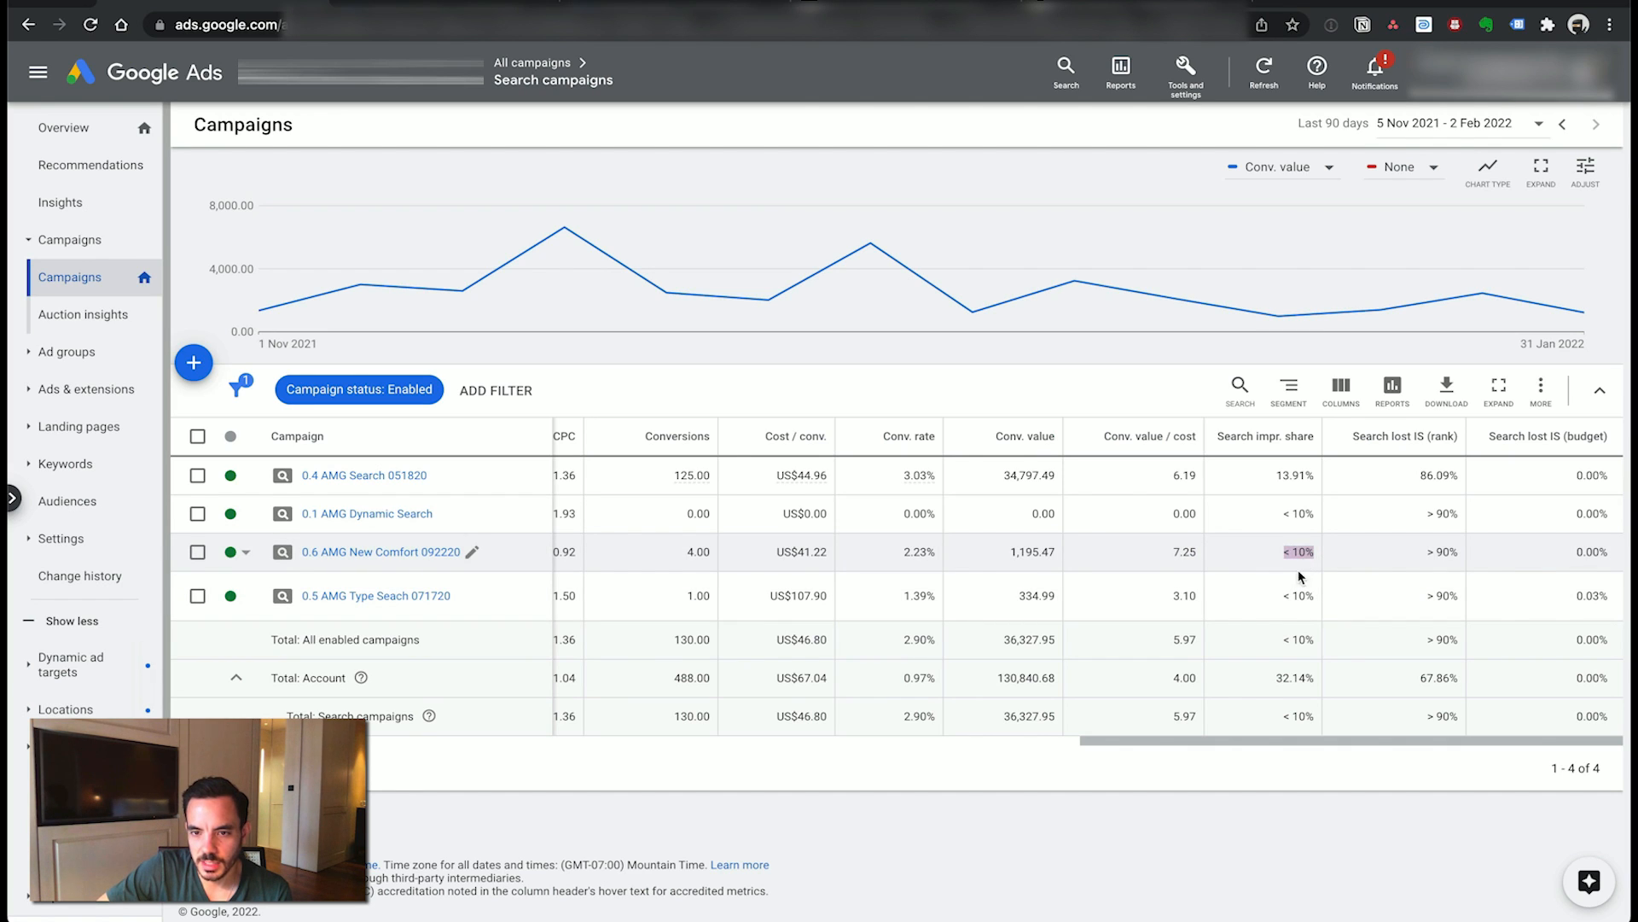
pyautogui.click(1294, 579)
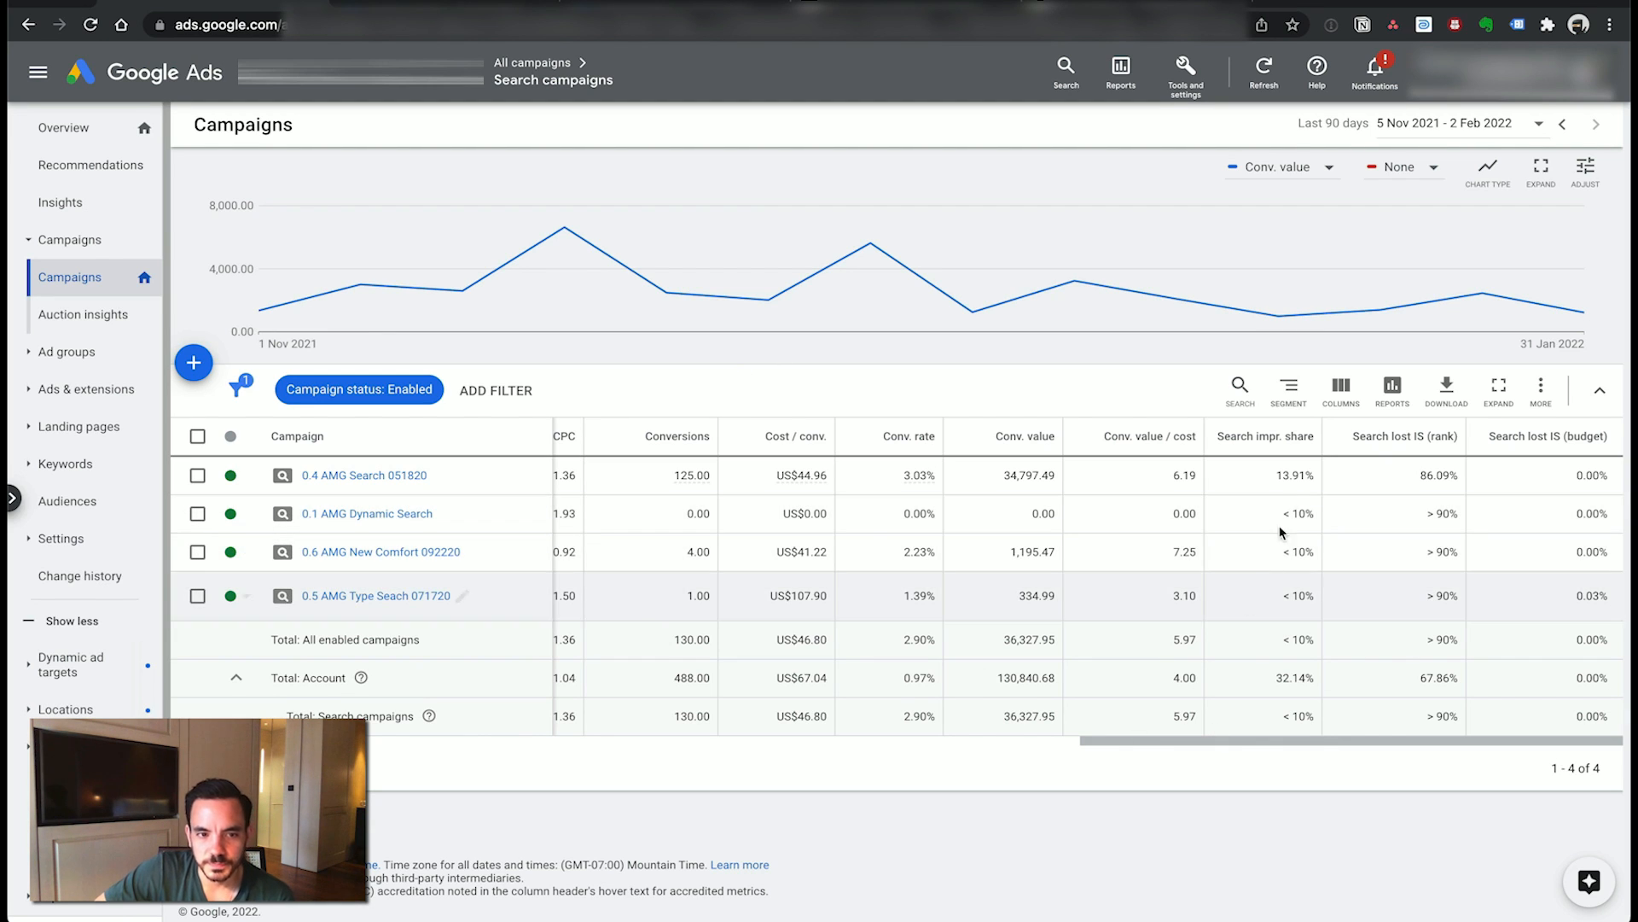
# - Check the example keyword plan note under "Build & launch non brand!" in the audit notes, collapse it, and return to Google Ads
pyautogui.press('super+Tab')
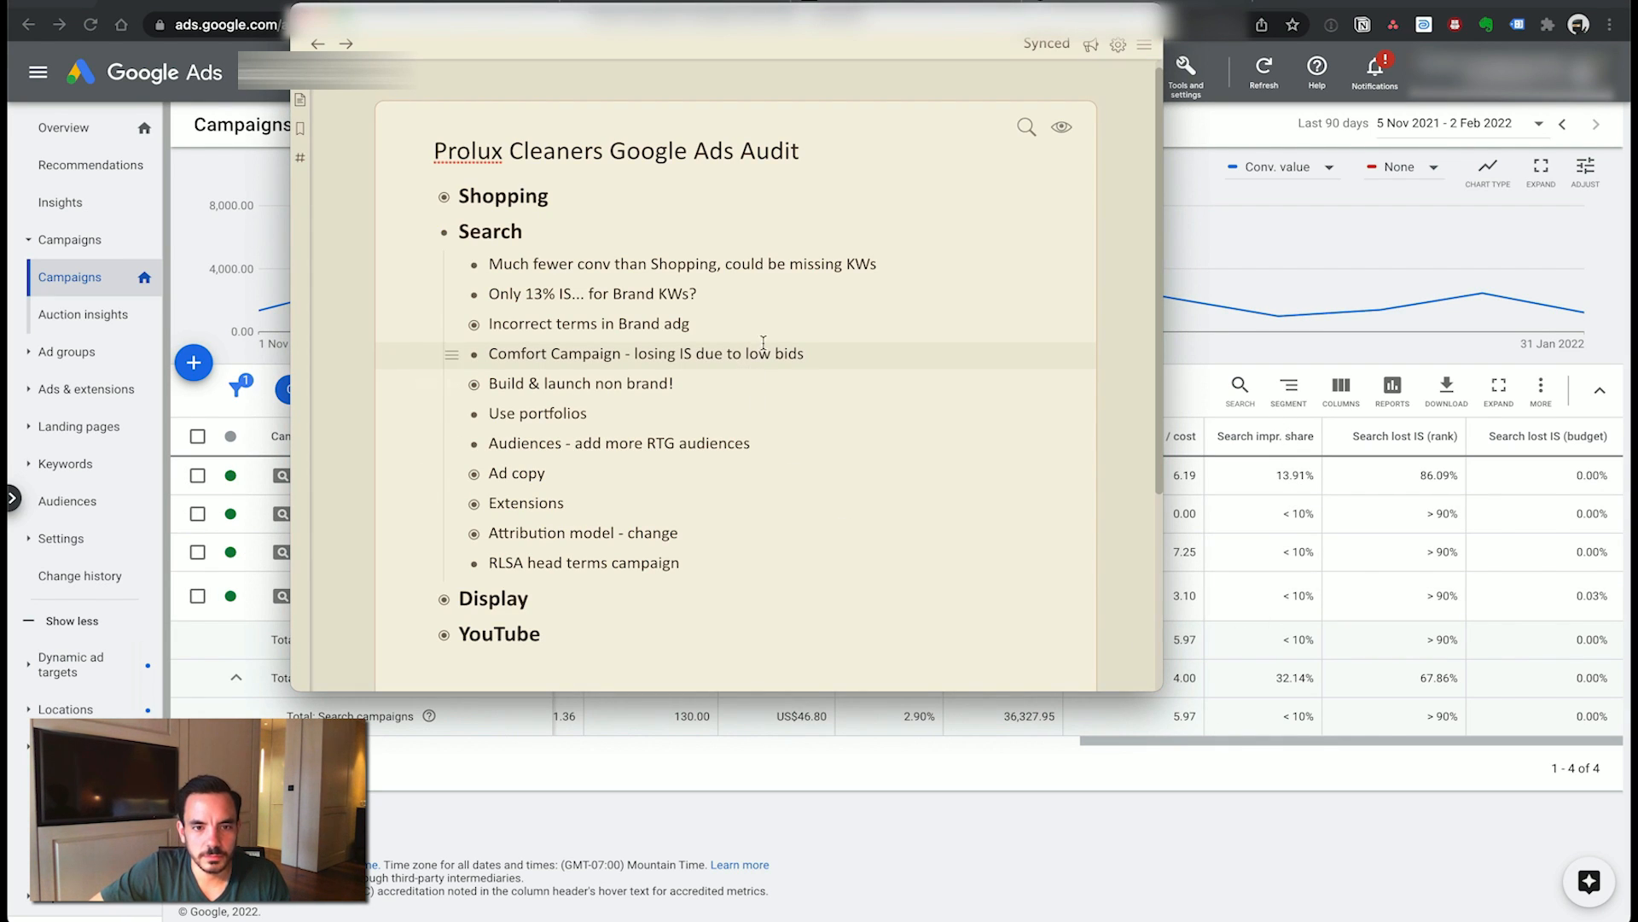
pyautogui.press('Down')
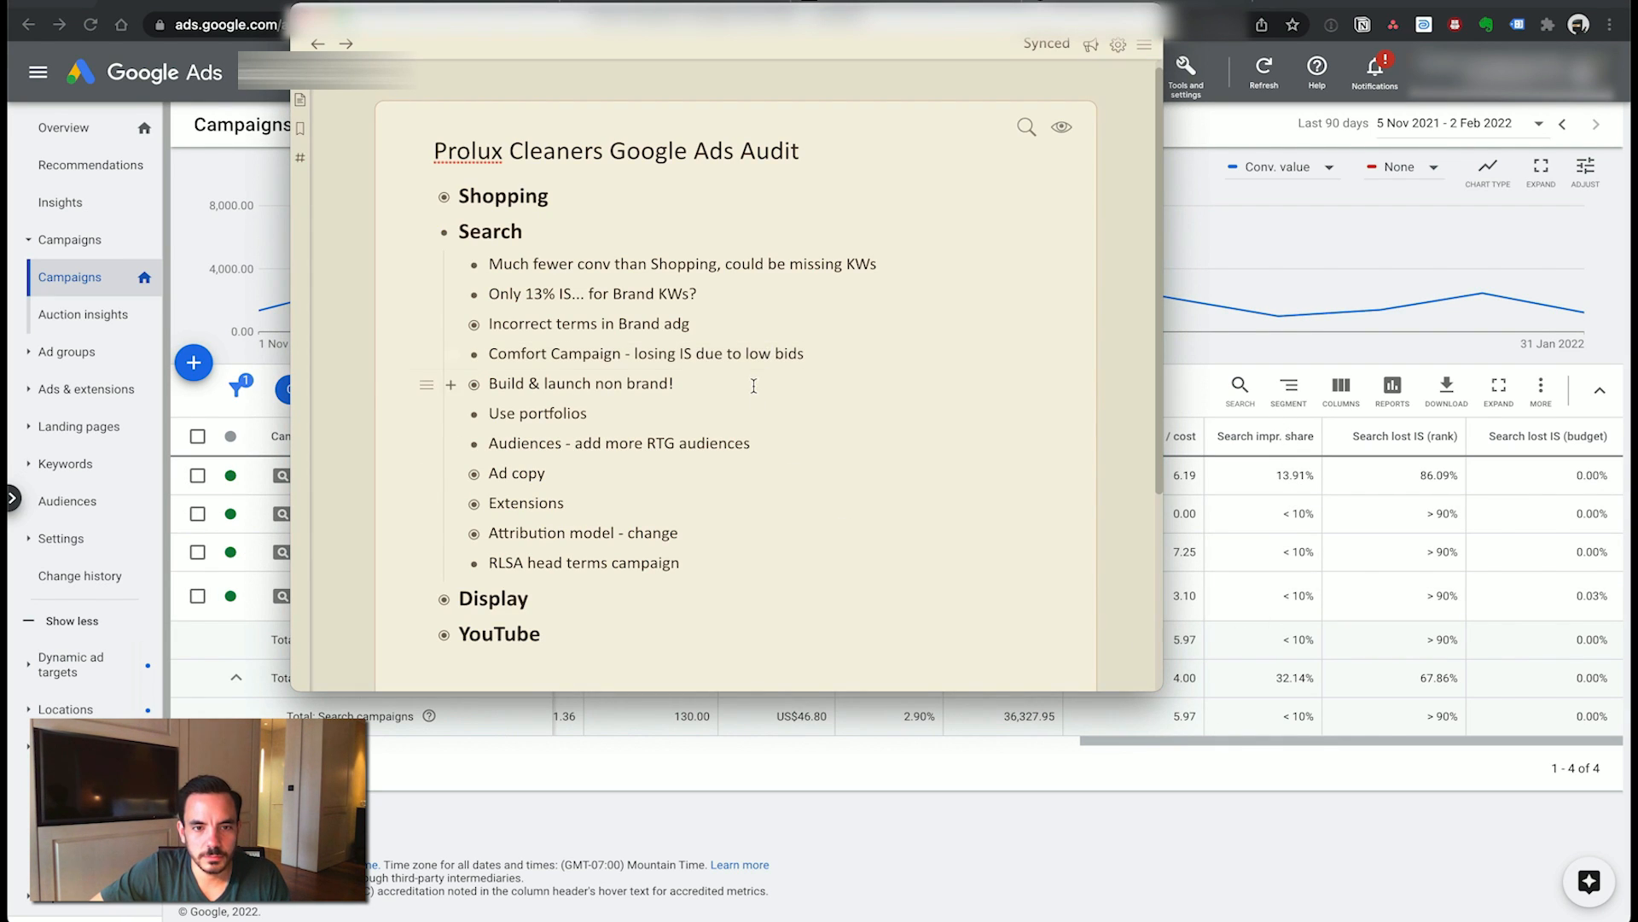
pyautogui.click(458, 388)
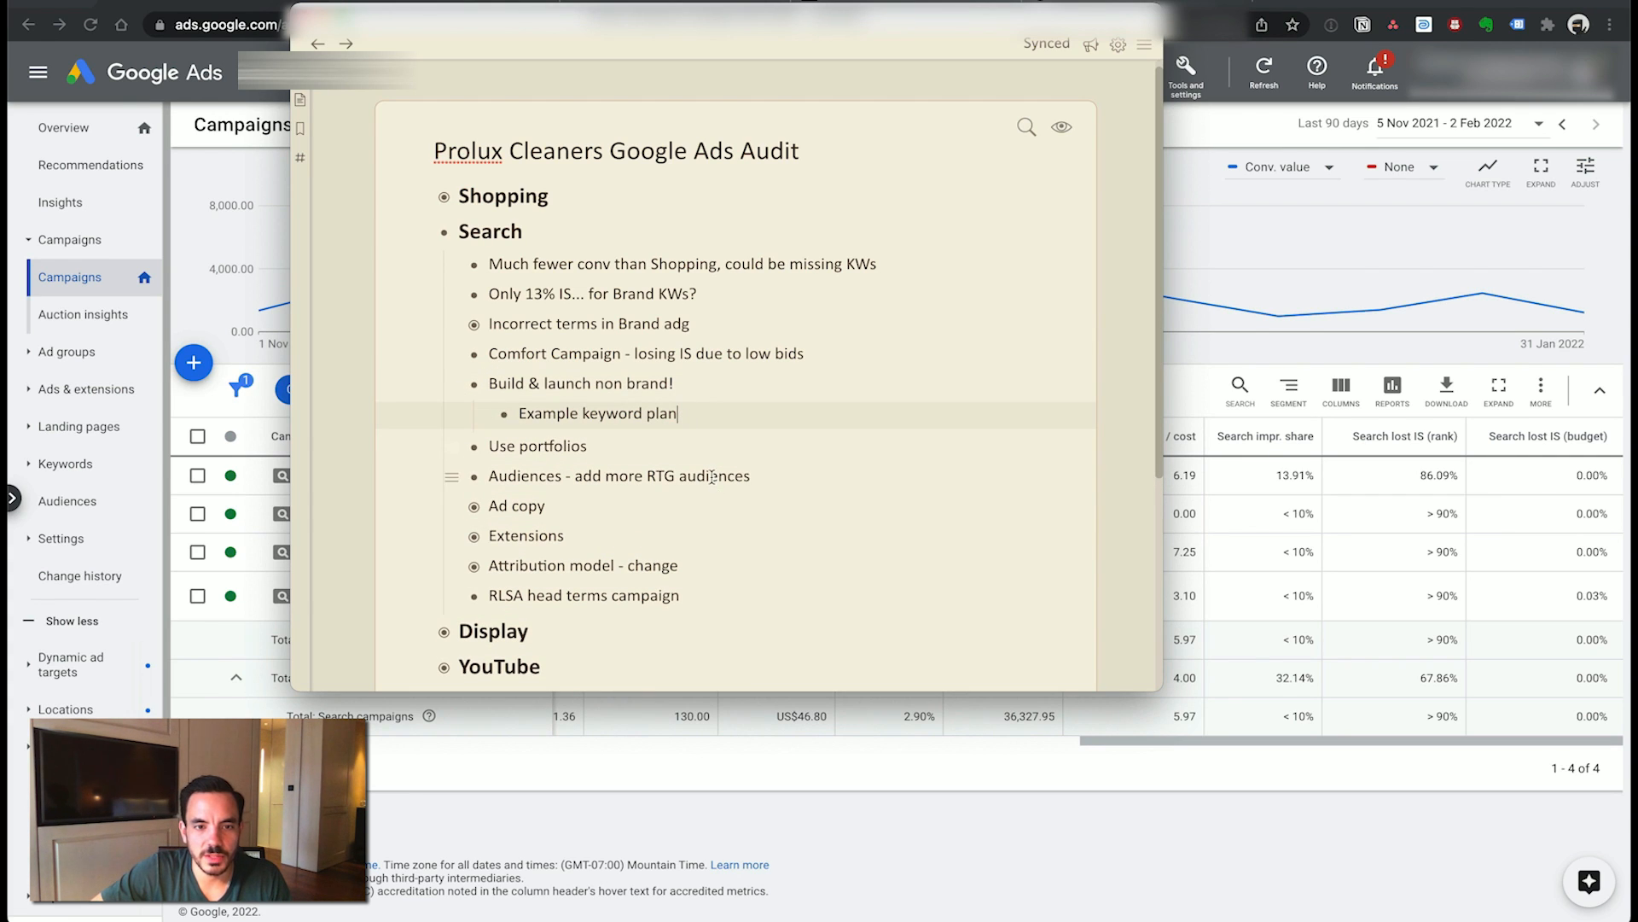
pyautogui.click(461, 388)
pyautogui.click(1063, 735)
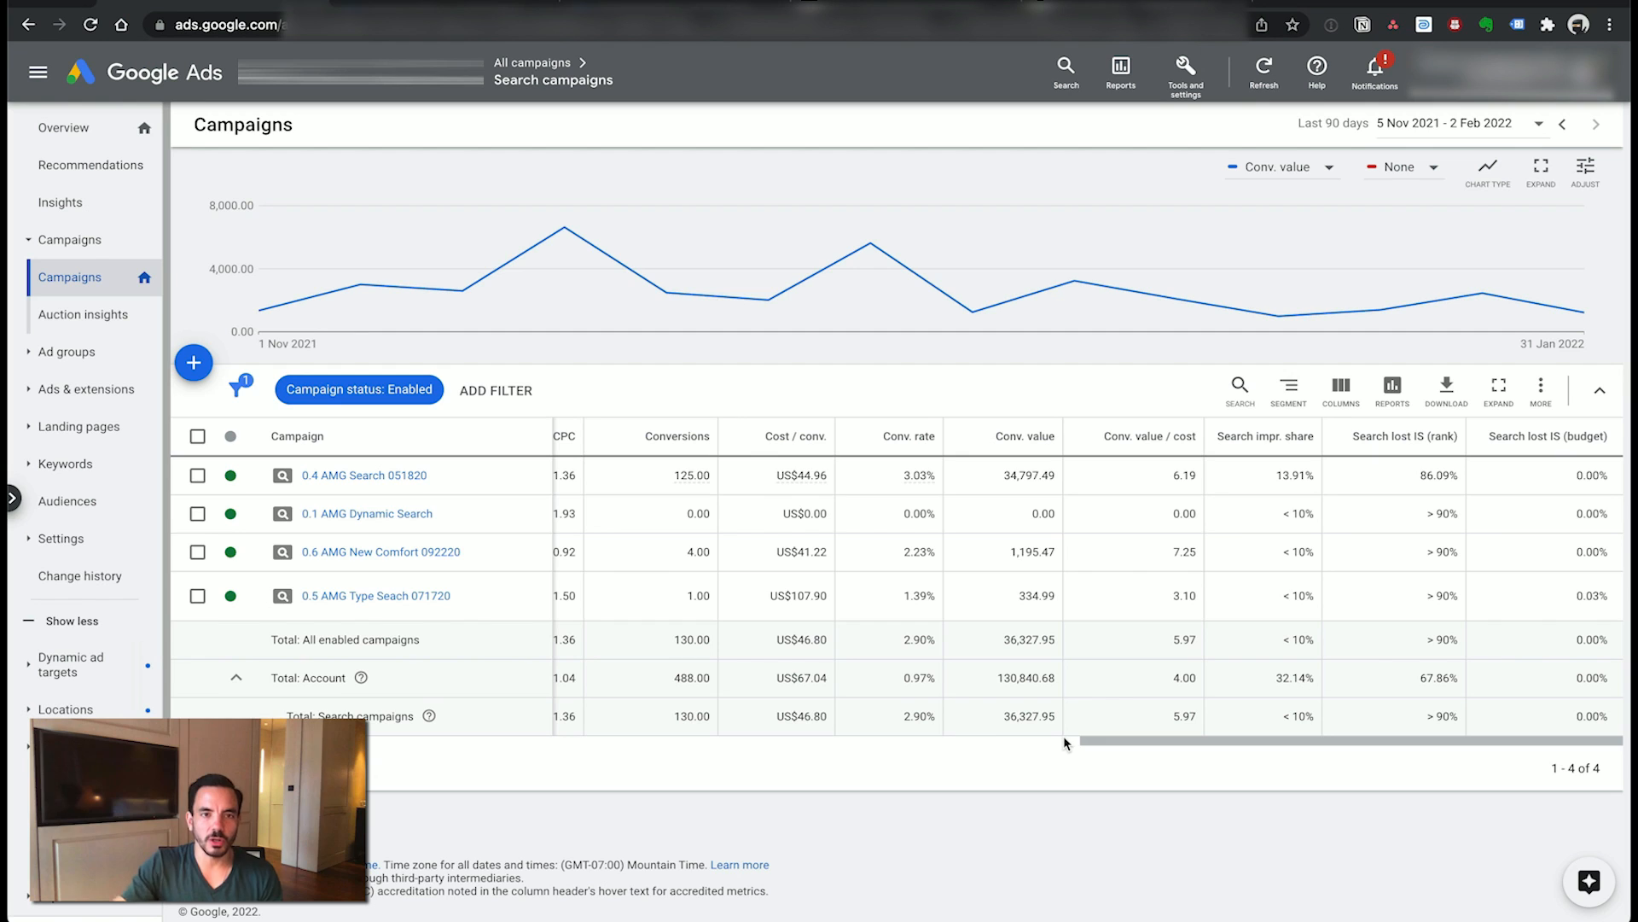
# - Get Keyword Planner ideas for "commercial vacuum cleaner" and look over the first suggestions
pyautogui.click(516, 71)
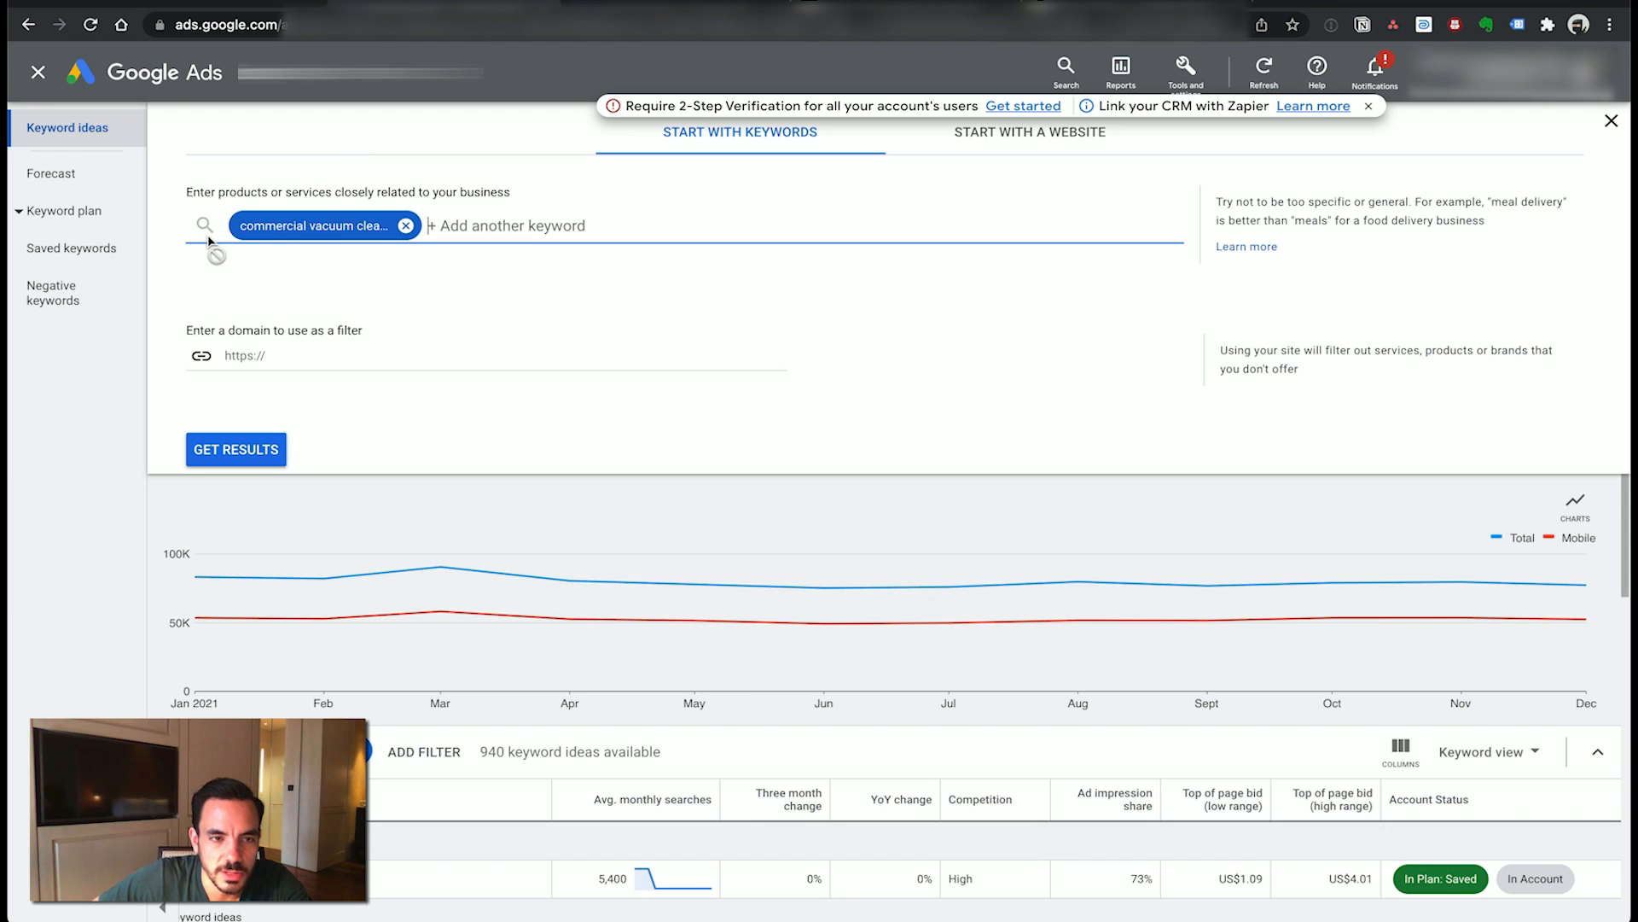
pyautogui.click(275, 455)
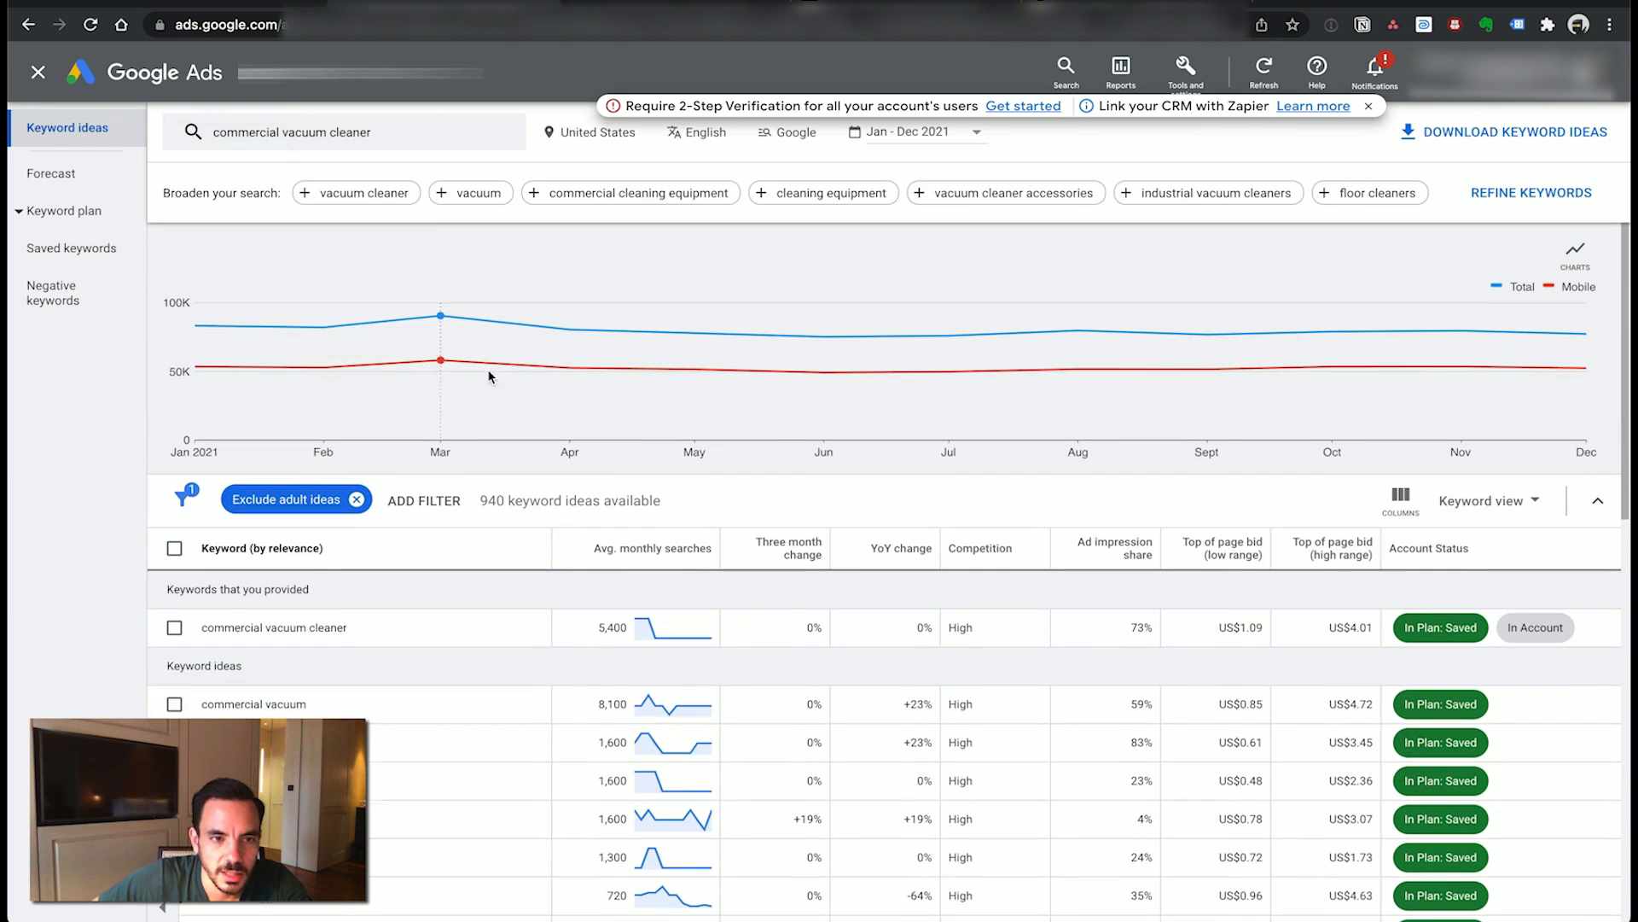
pyautogui.scroll(-3, 1099, 331)
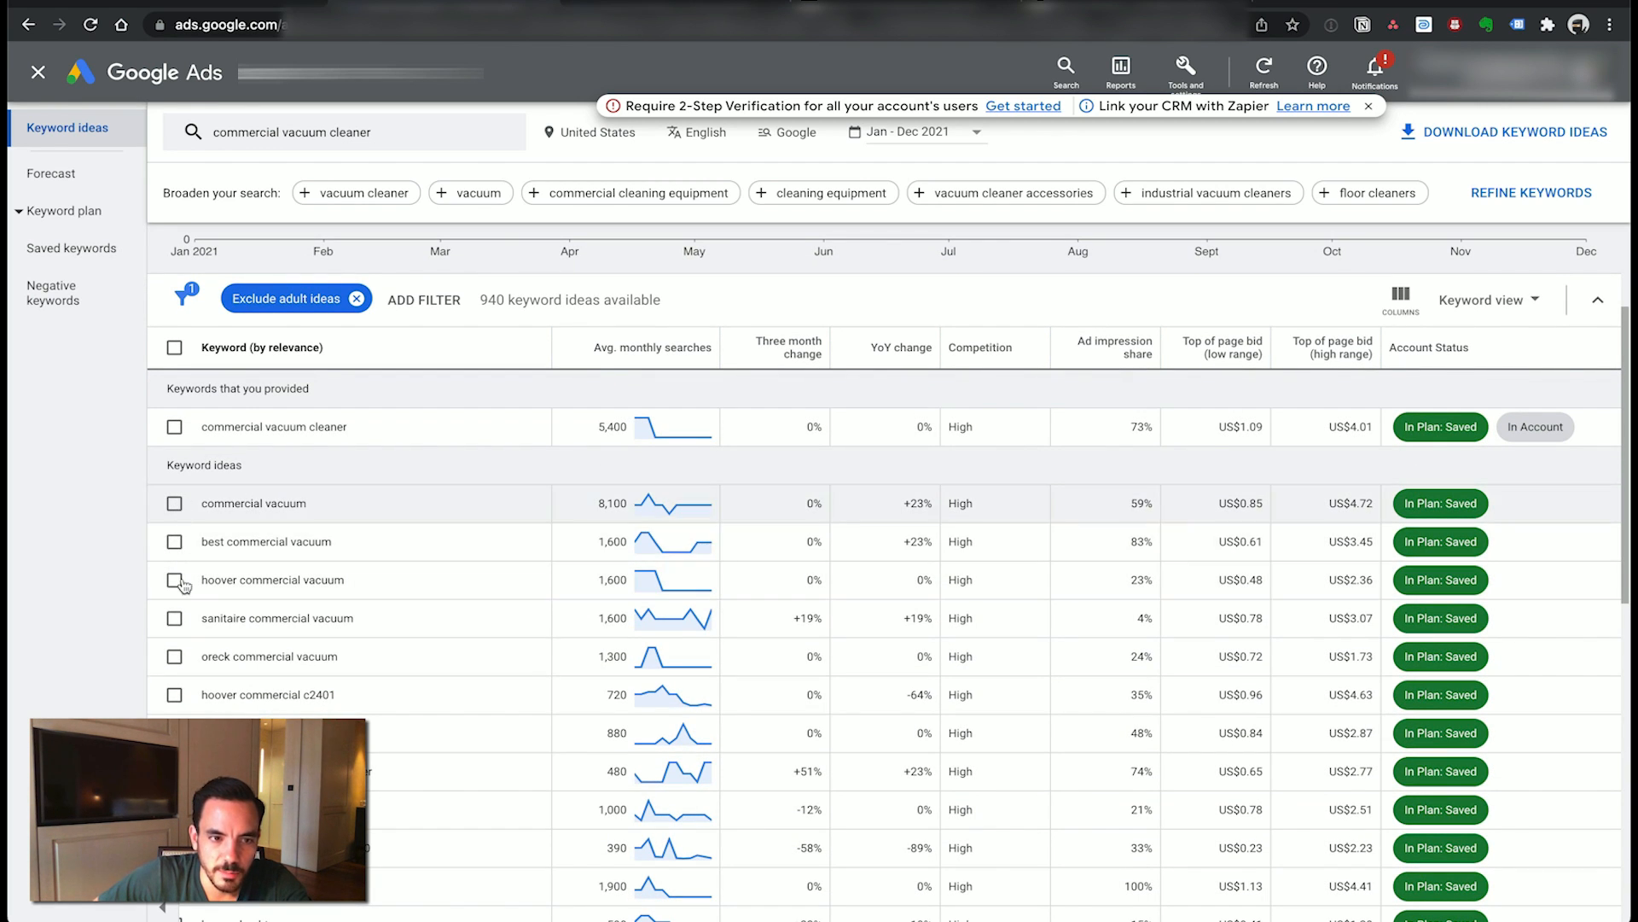
pyautogui.scroll(-1, 457, 444)
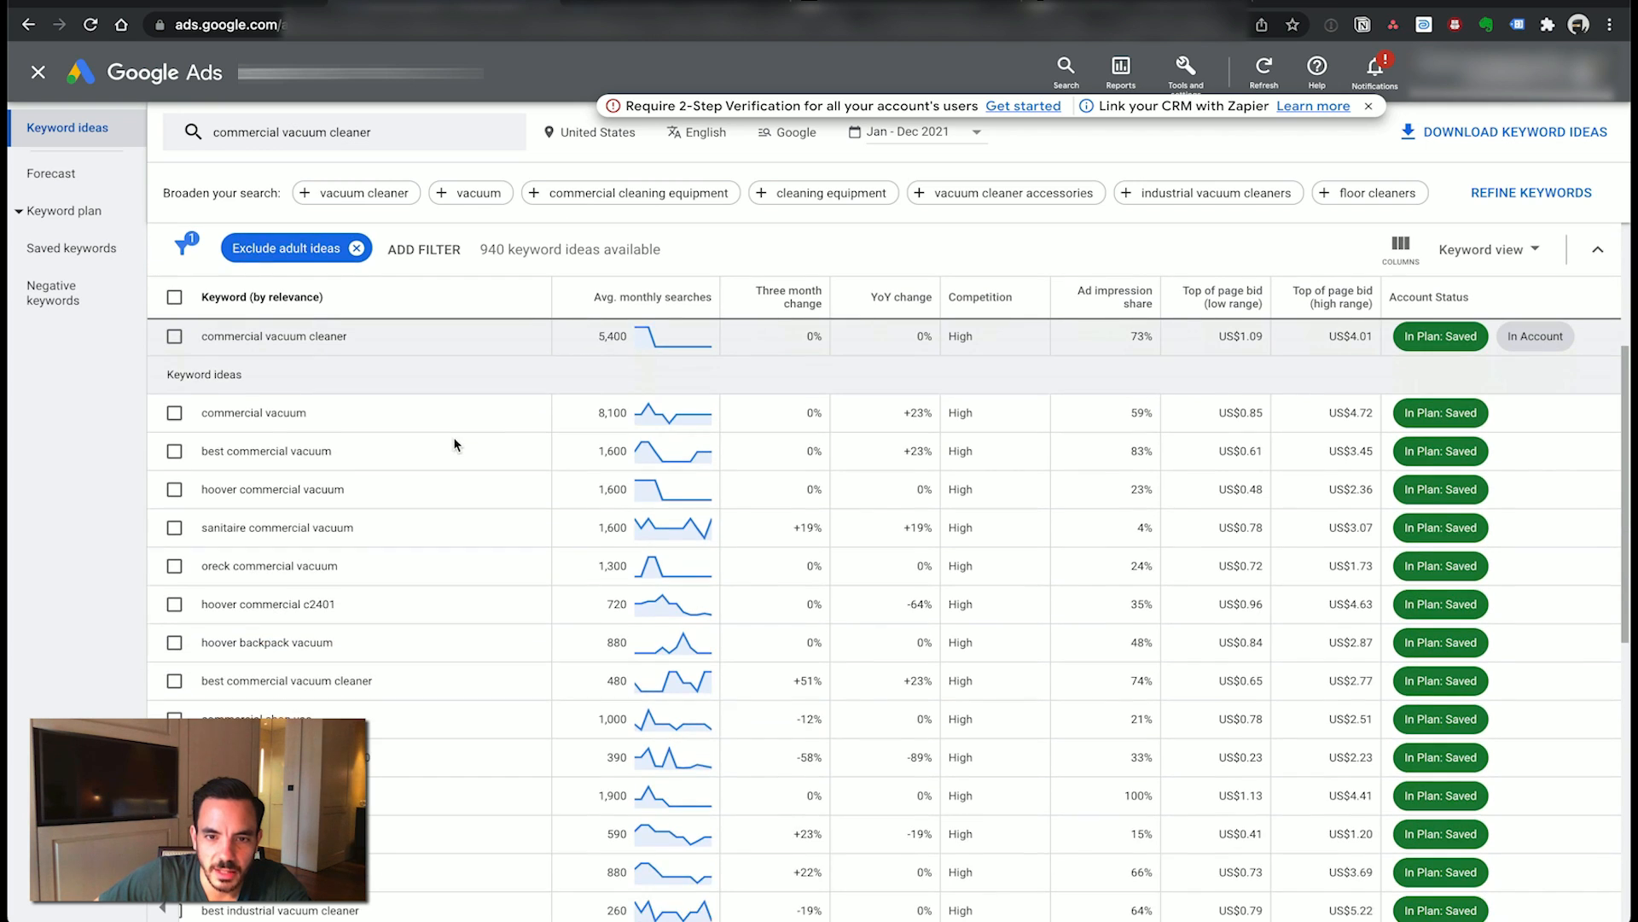
# - Examine the average monthly searches and account status of the keyword ideas down to the end of the page
pyautogui.scroll(2, 455, 444)
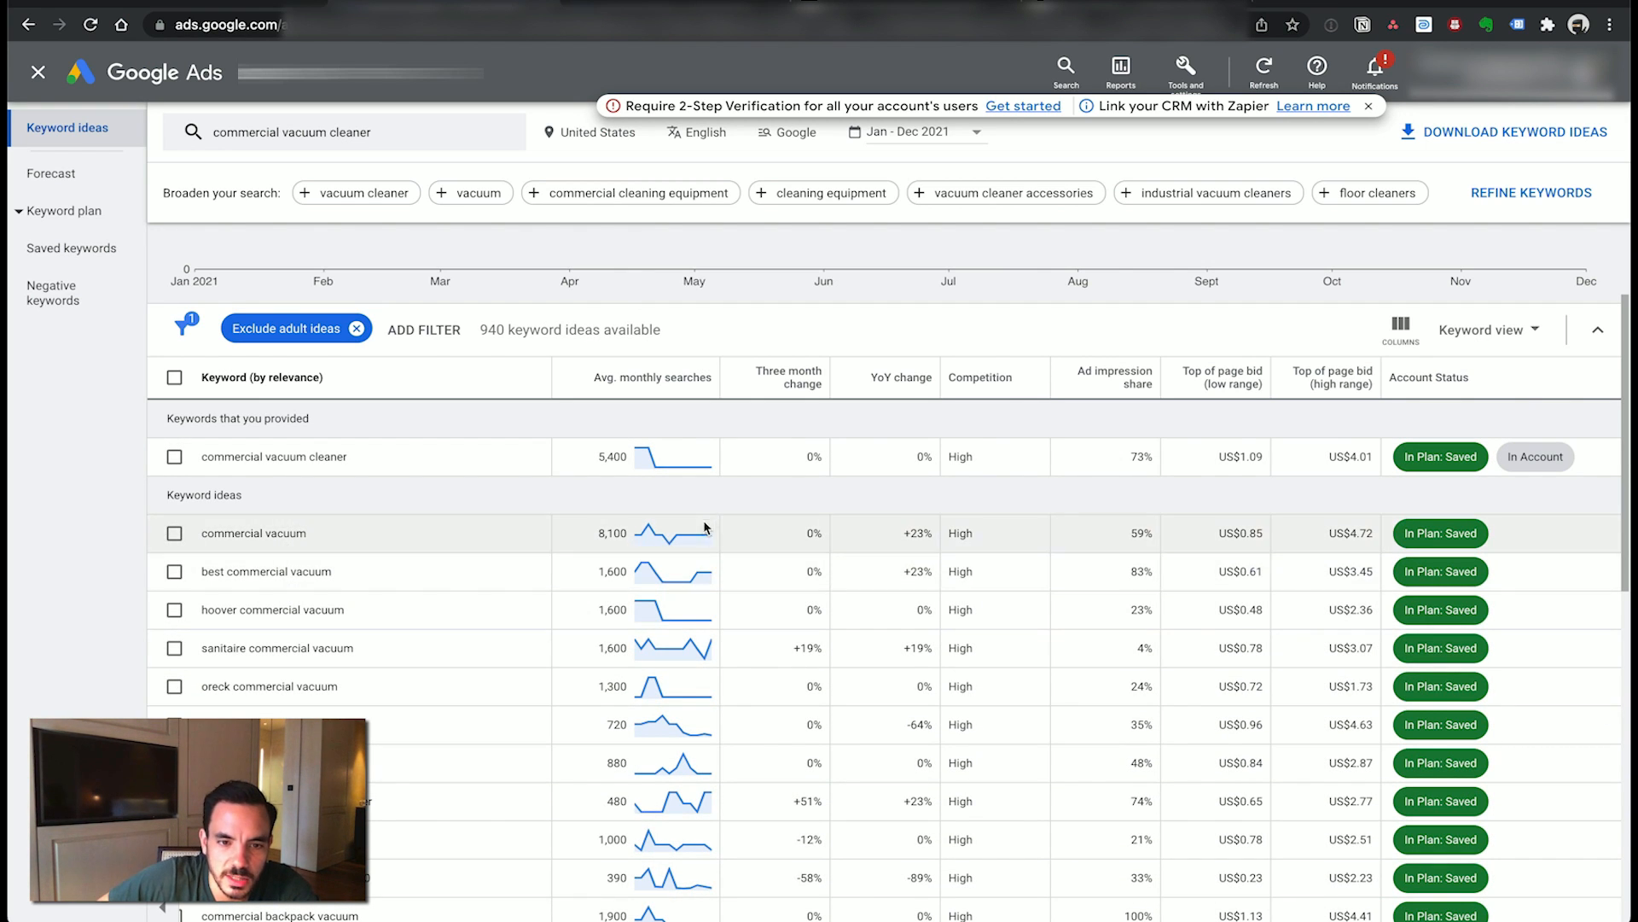
pyautogui.scroll(-2, 612, 488)
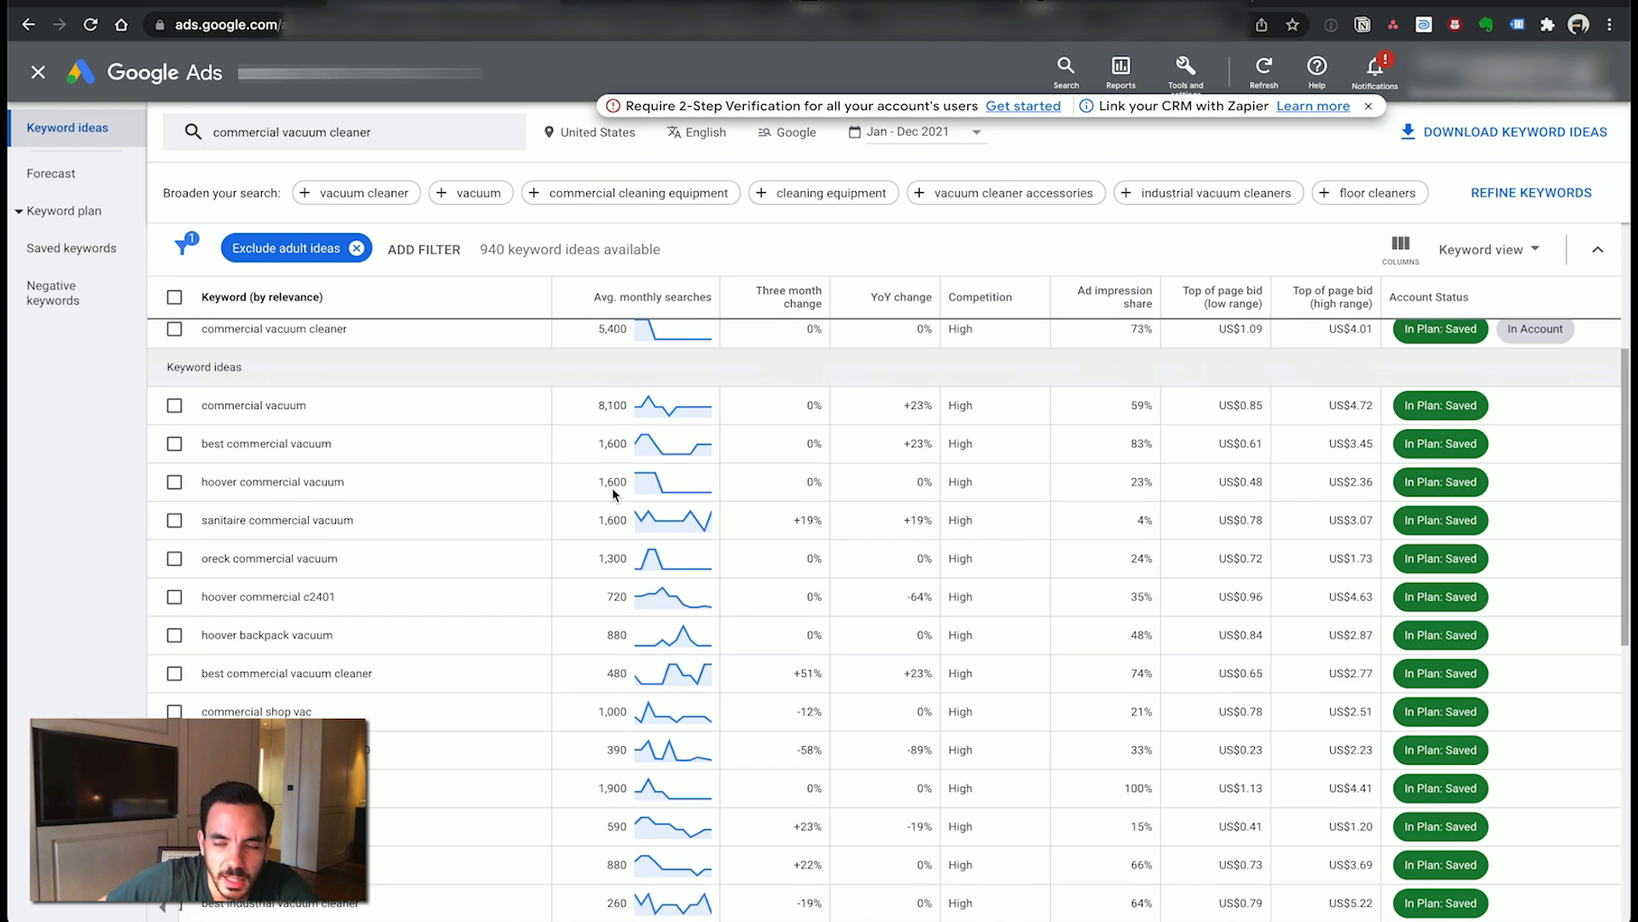
pyautogui.scroll(-1, 612, 494)
pyautogui.scroll(-1, 612, 493)
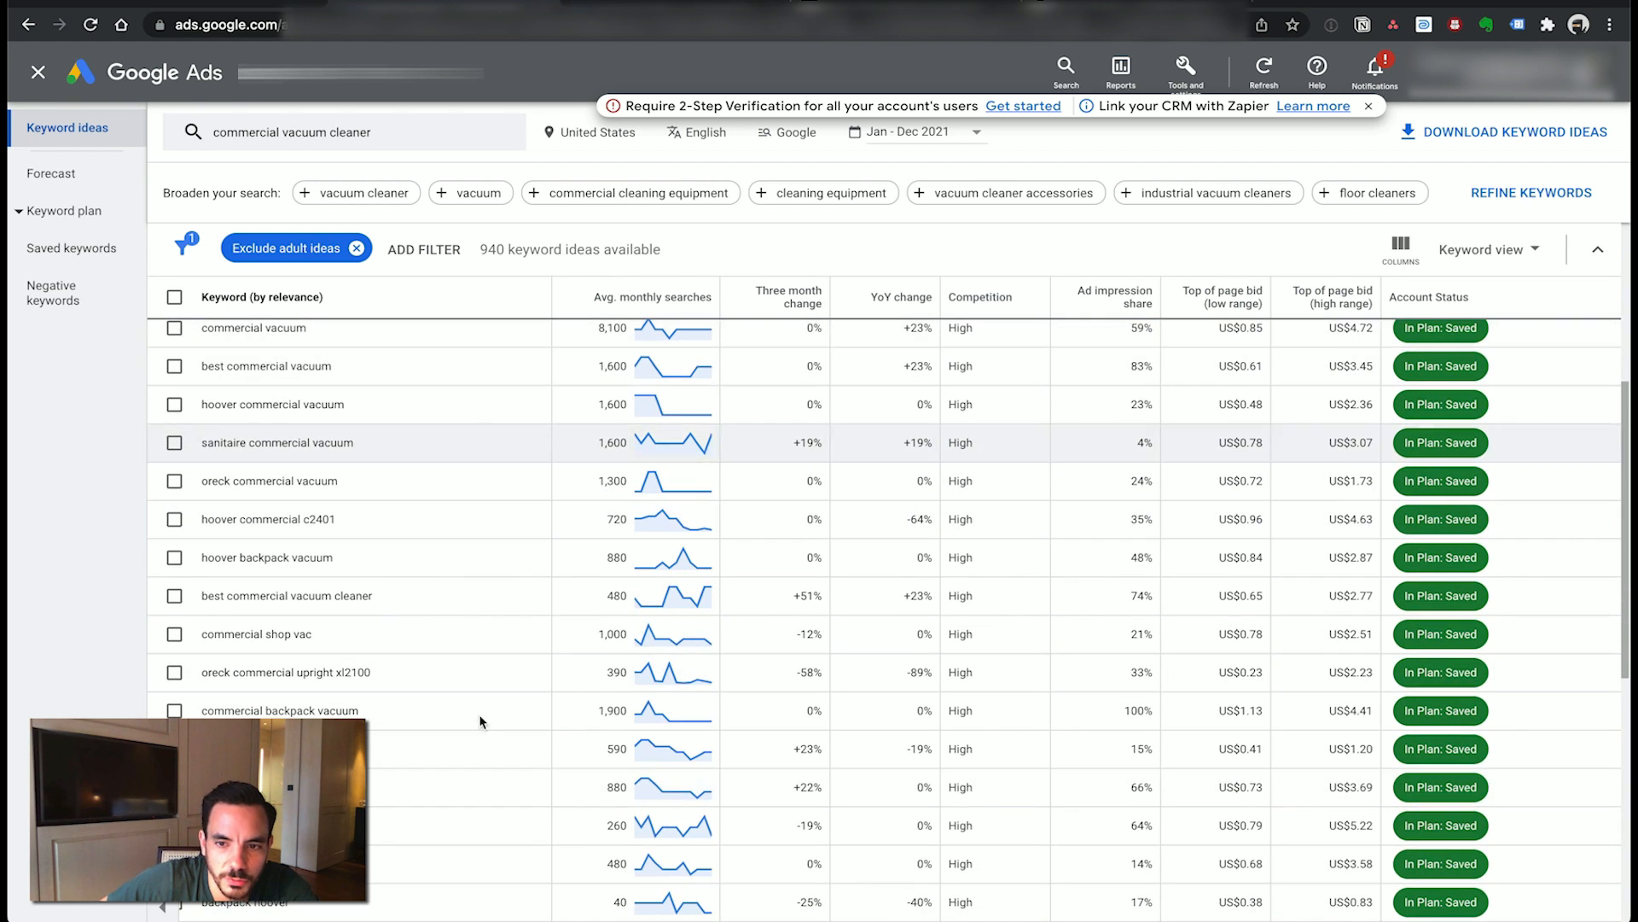
pyautogui.scroll(3, 512, 724)
pyautogui.scroll(-2, 1412, 701)
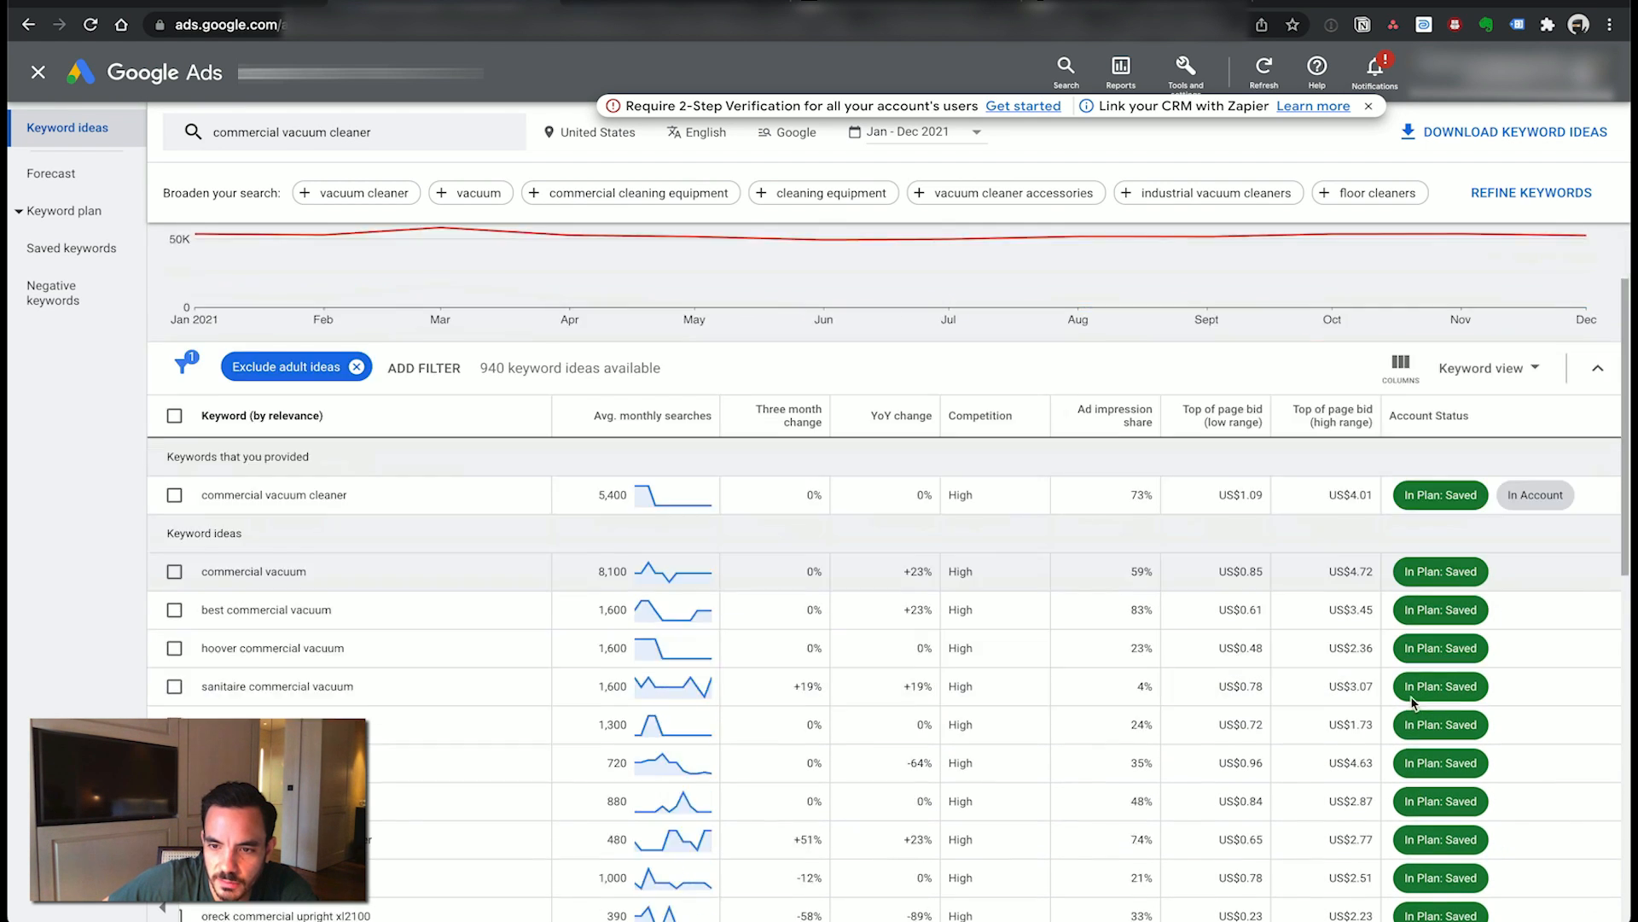
pyautogui.scroll(-5, 1412, 702)
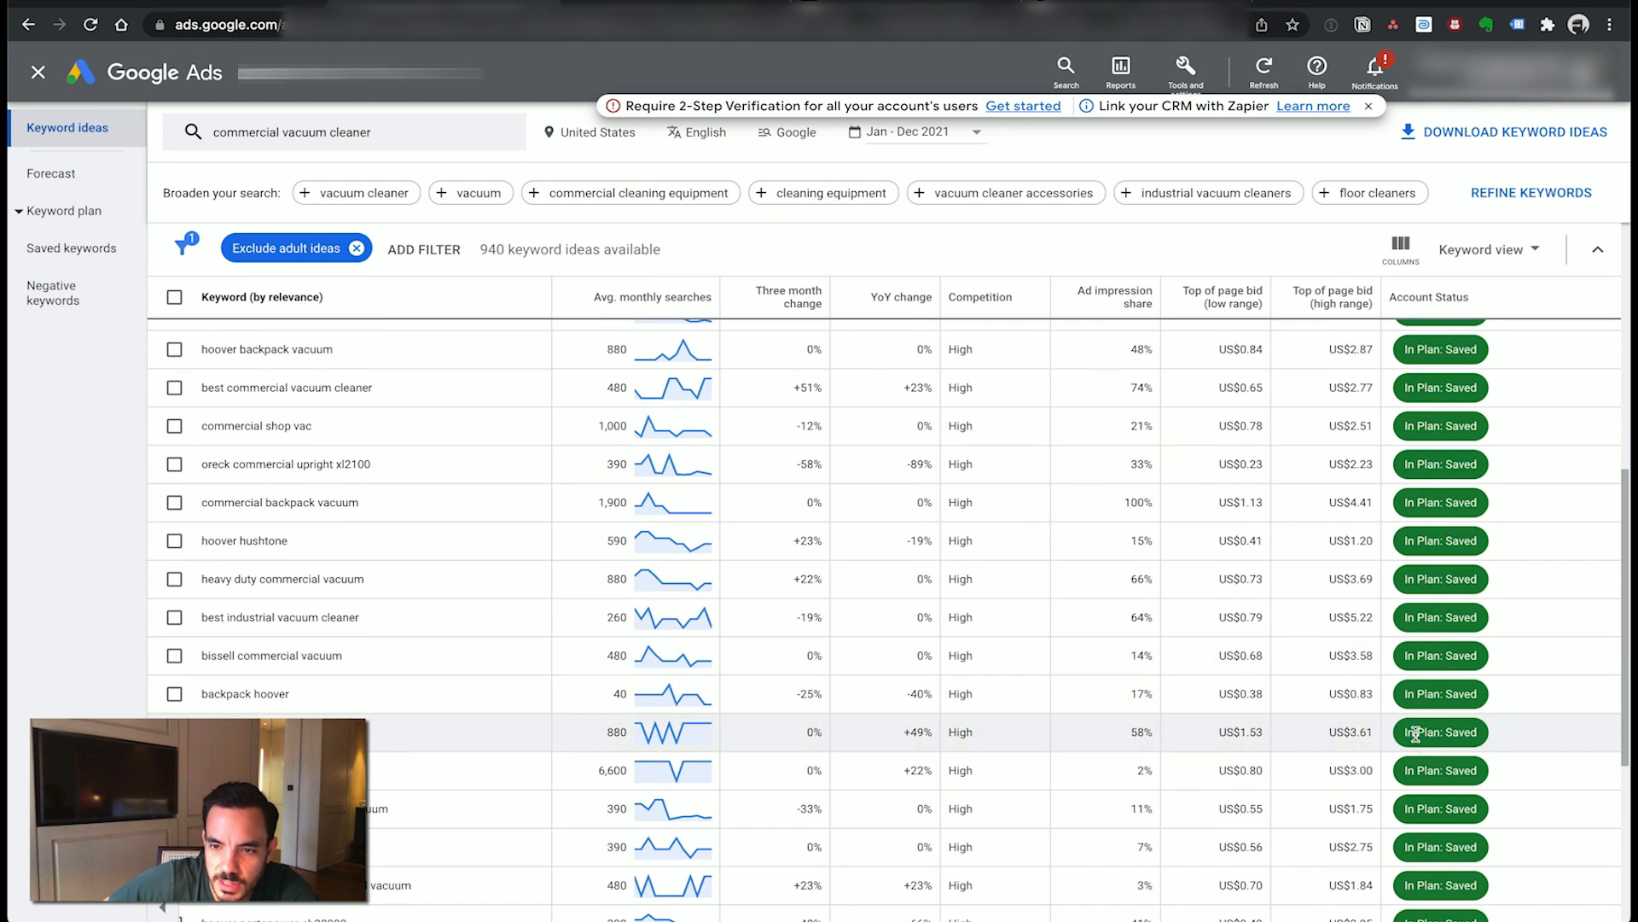
pyautogui.scroll(-4, 1416, 734)
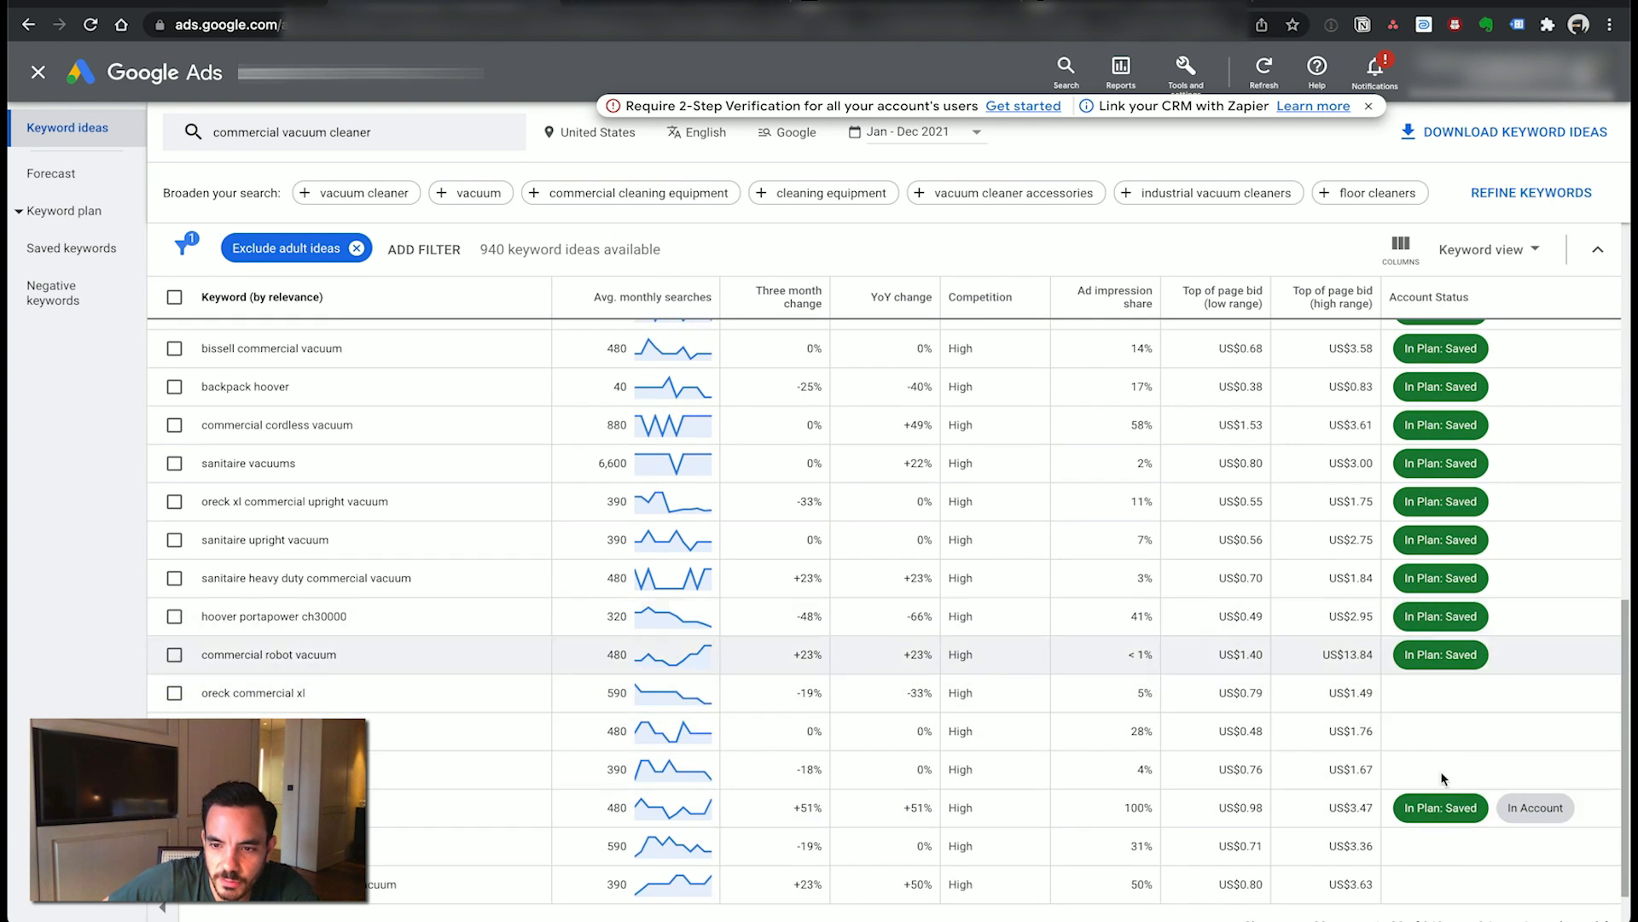
pyautogui.scroll(-1, 1442, 779)
# - Examine the individual ideas "oreck commercial xl", "best commercial vacuum cleaner" and "hoover backpack vacuum" as non-brand keyword examples
pyautogui.moveTo(197, 621); pyautogui.dragTo(382, 641)
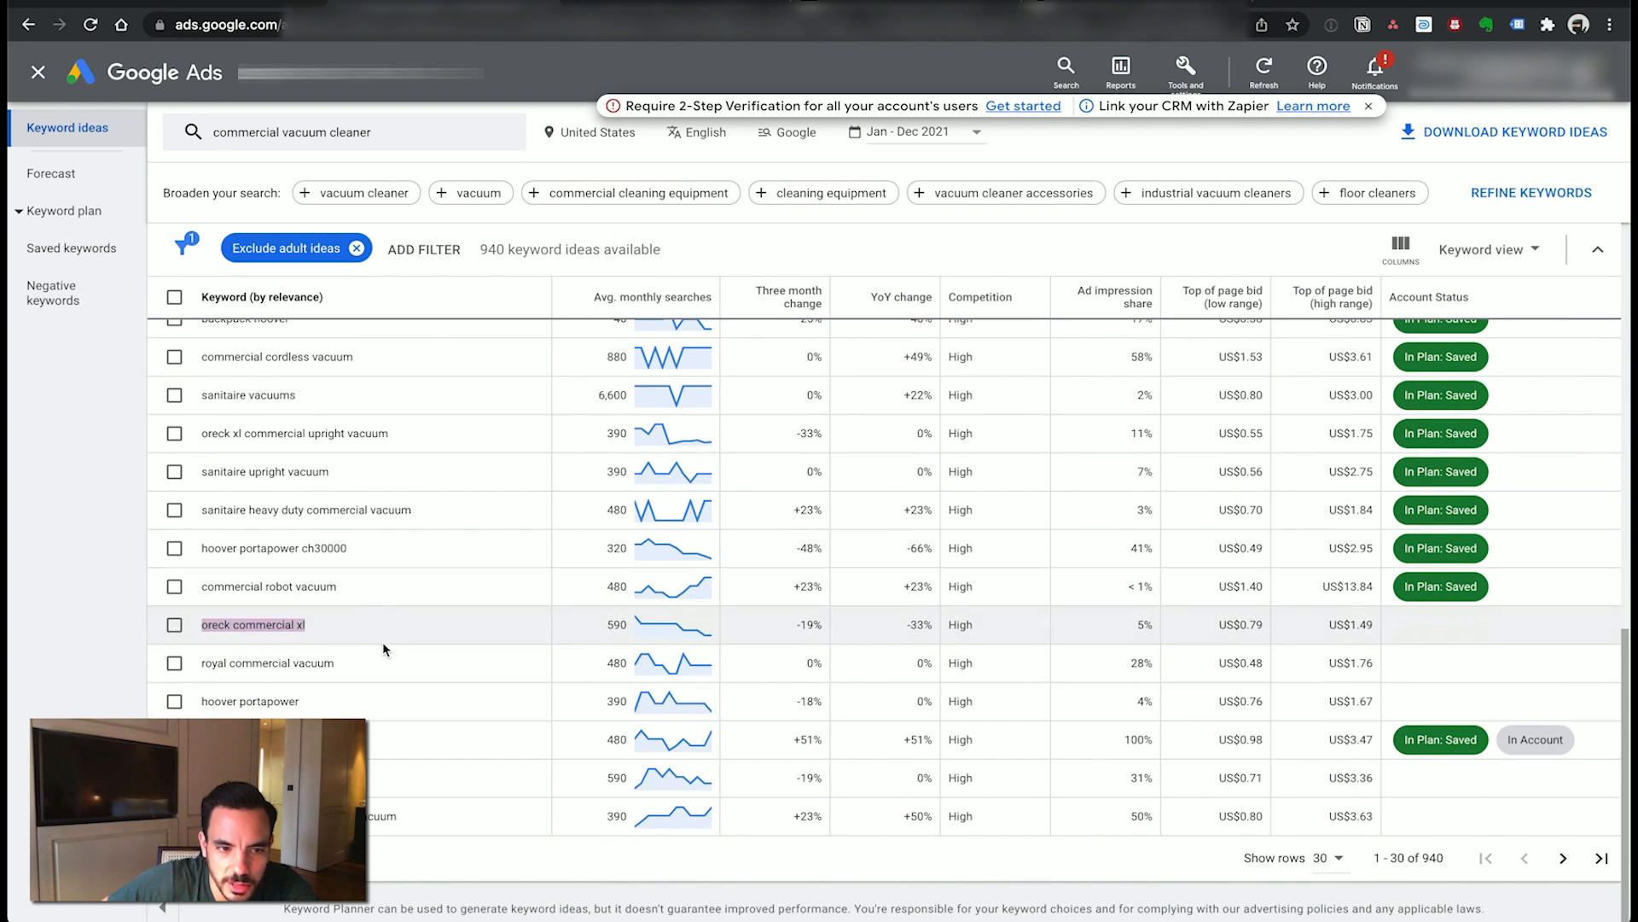
pyautogui.click(397, 635)
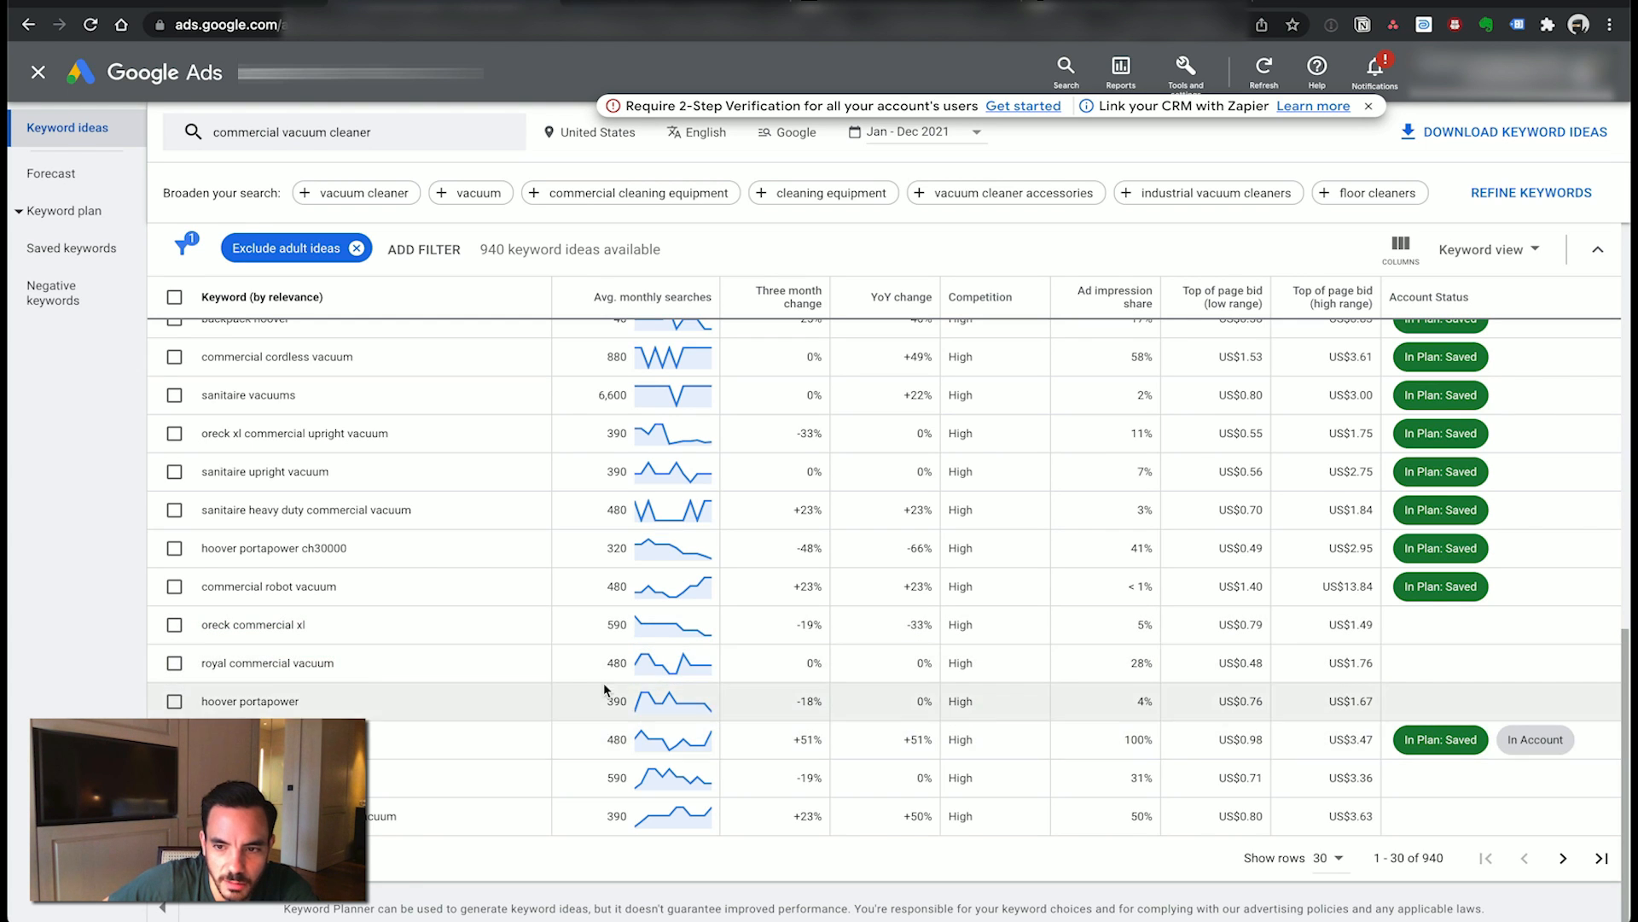
pyautogui.scroll(7, 549, 566)
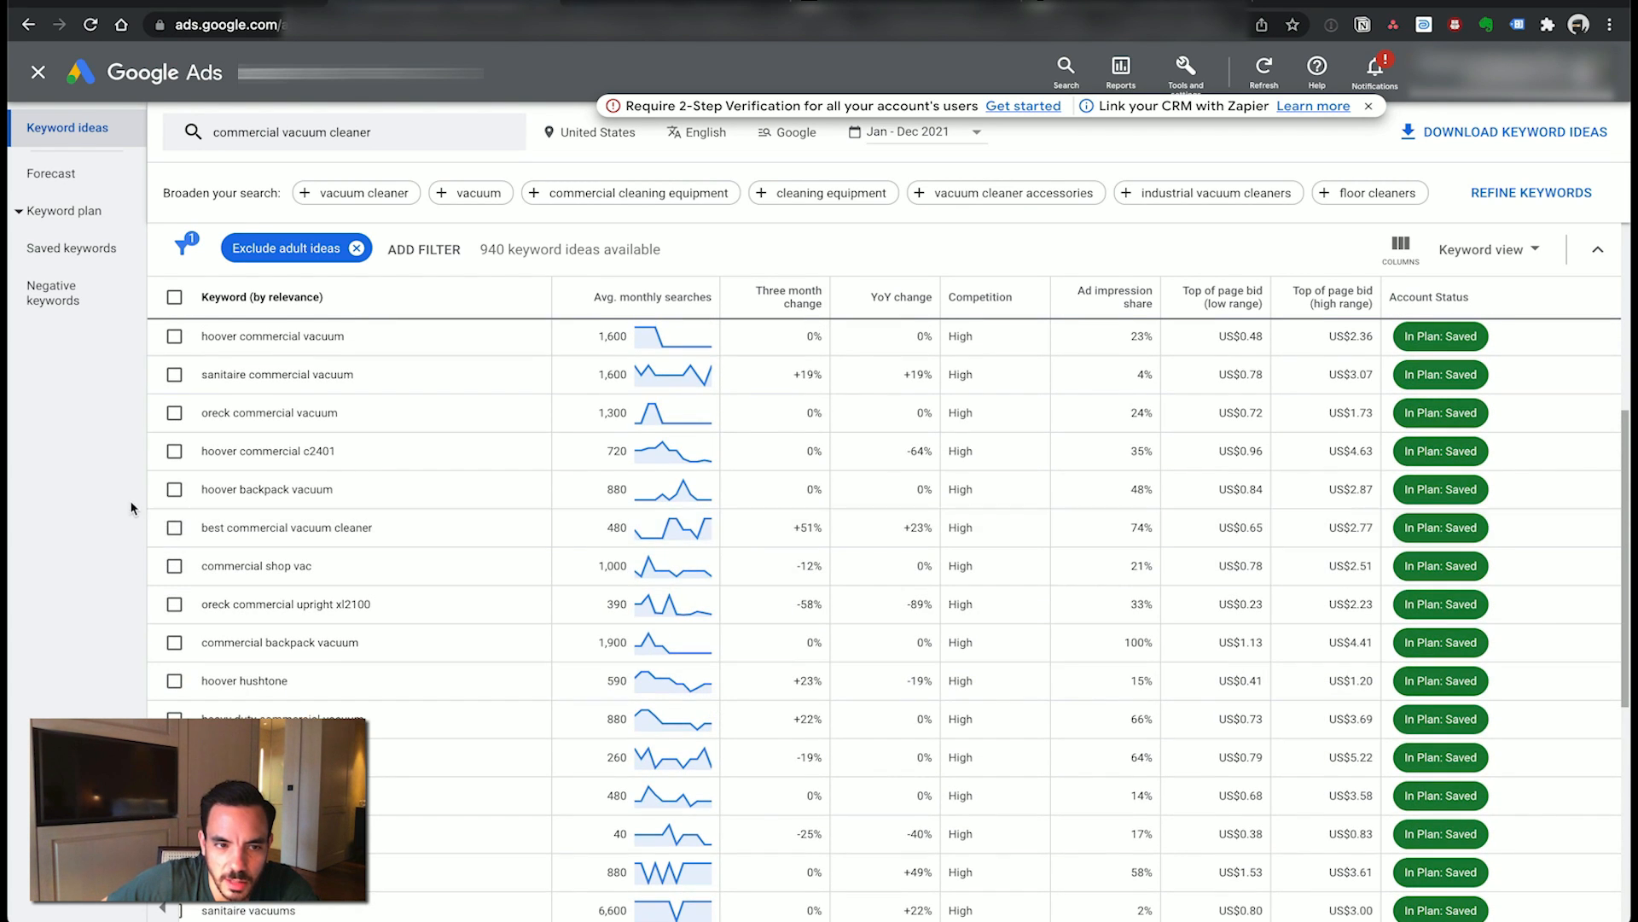
pyautogui.moveTo(195, 528); pyautogui.dragTo(503, 551)
pyautogui.click(483, 535)
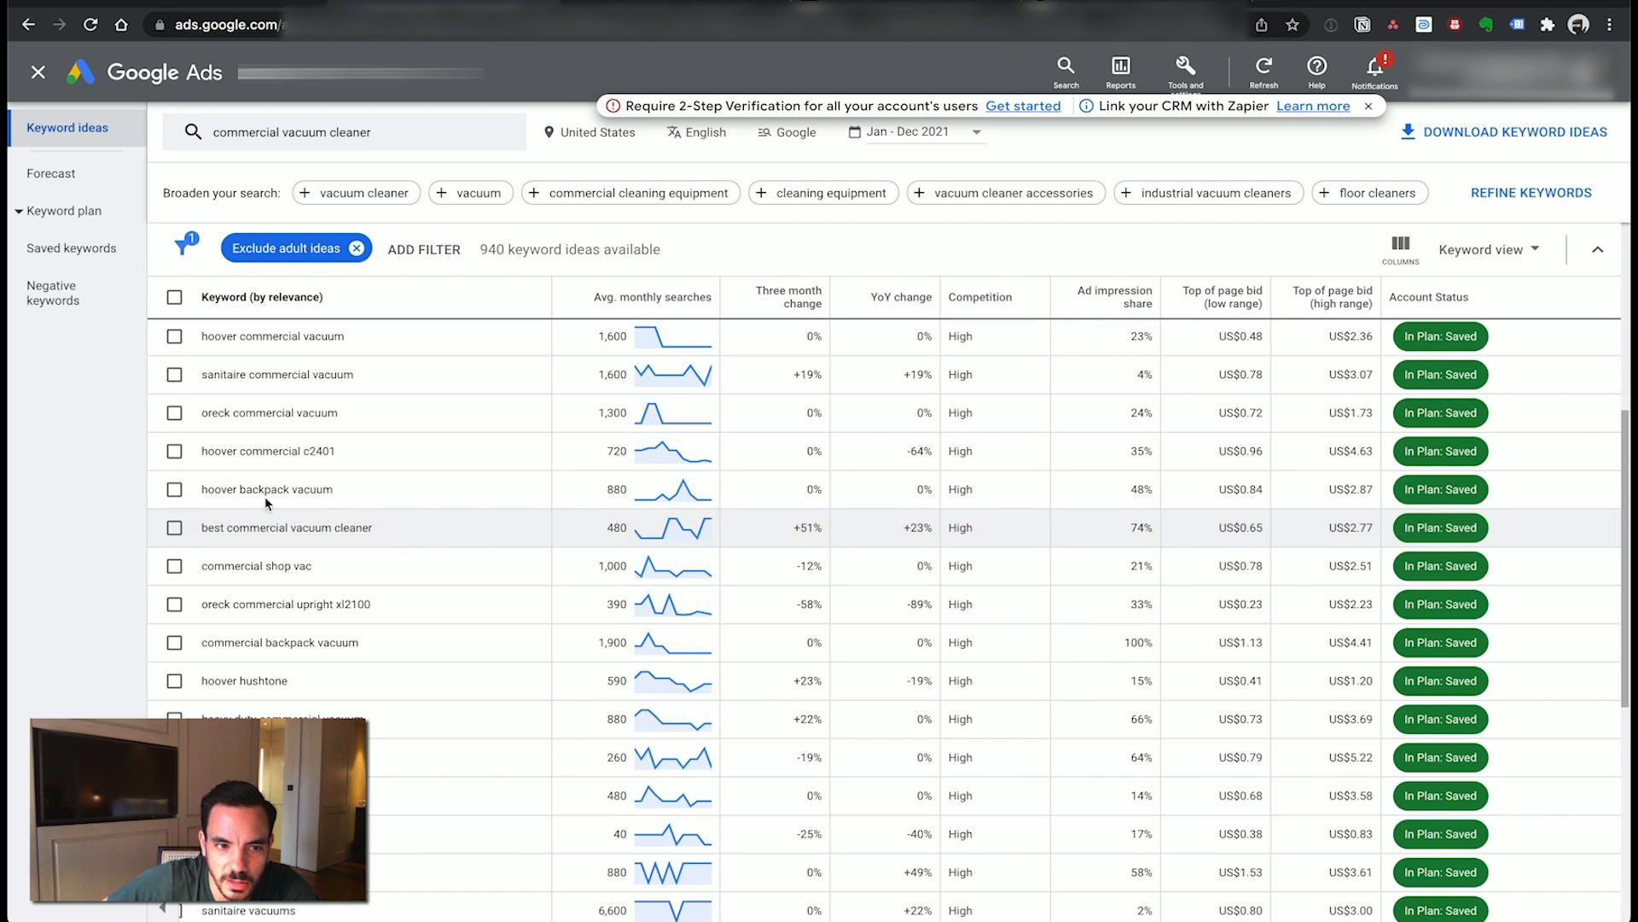
pyautogui.moveTo(198, 487); pyautogui.dragTo(389, 505)
pyautogui.click(389, 505)
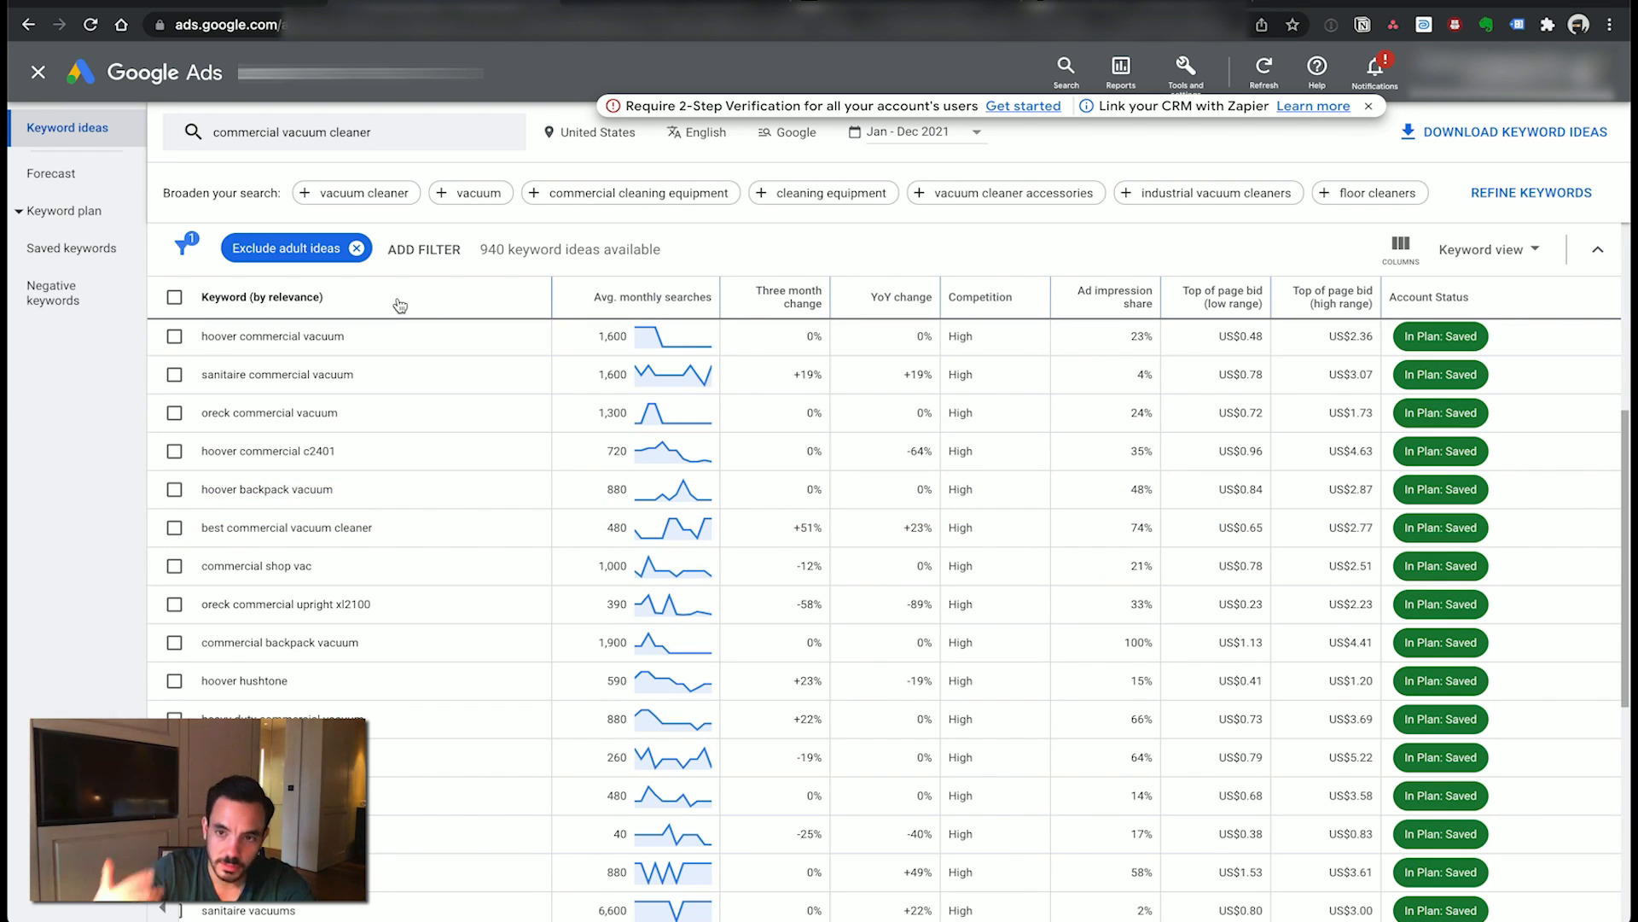
# - Open the choices for the number of rows shown per page in the keyword ideas list
pyautogui.scroll(5, 408, 652)
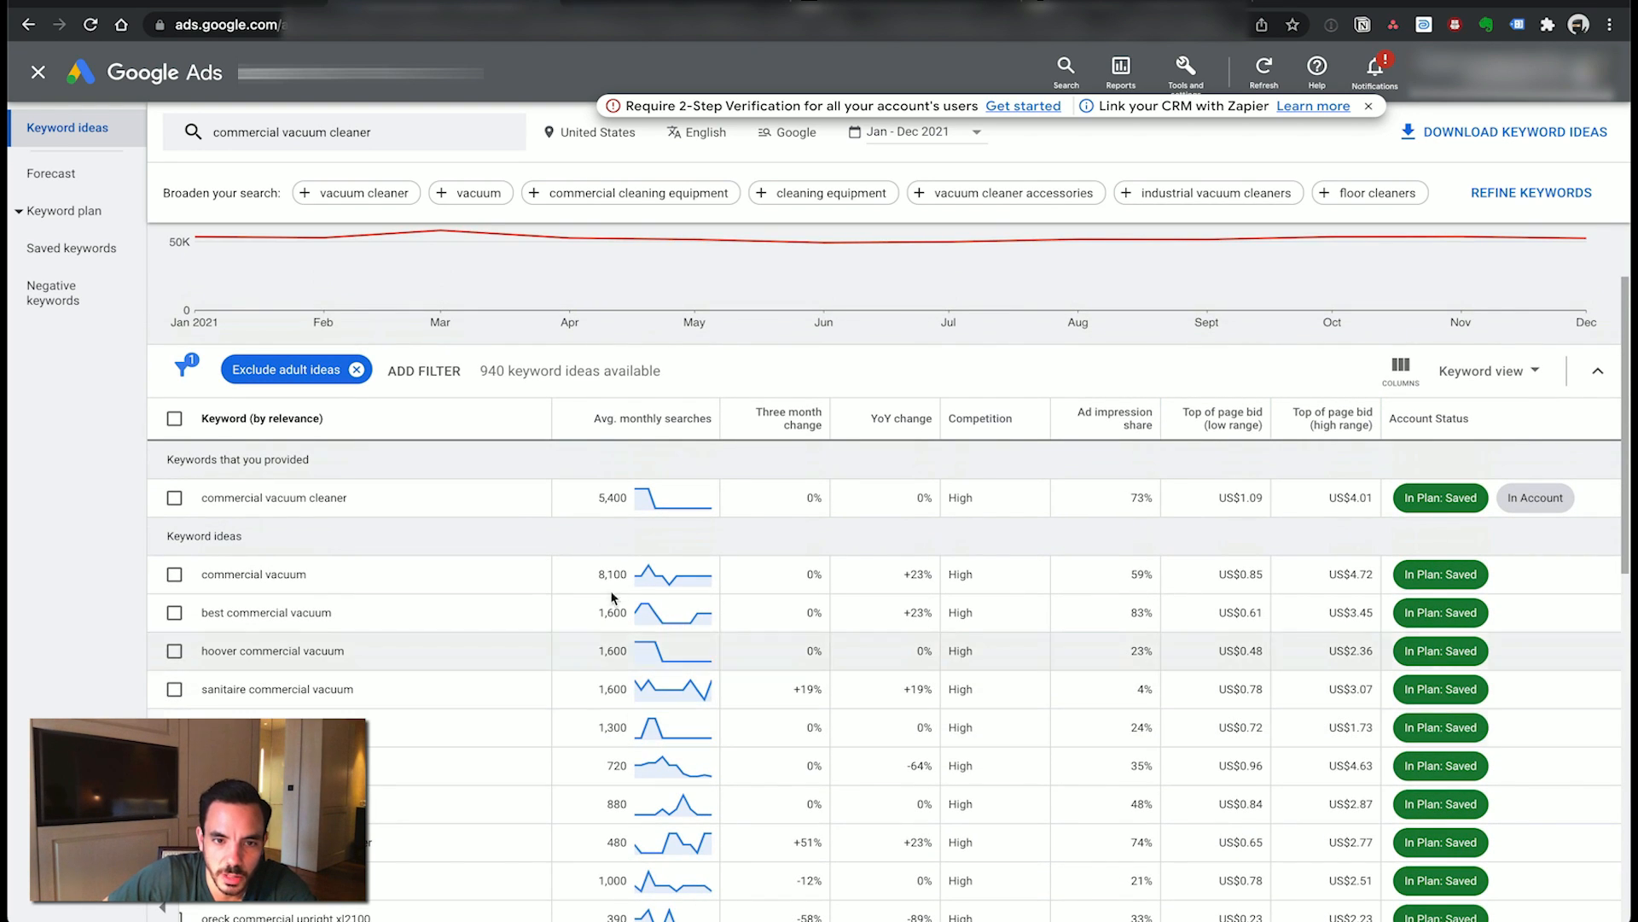
pyautogui.scroll(-10, 876, 647)
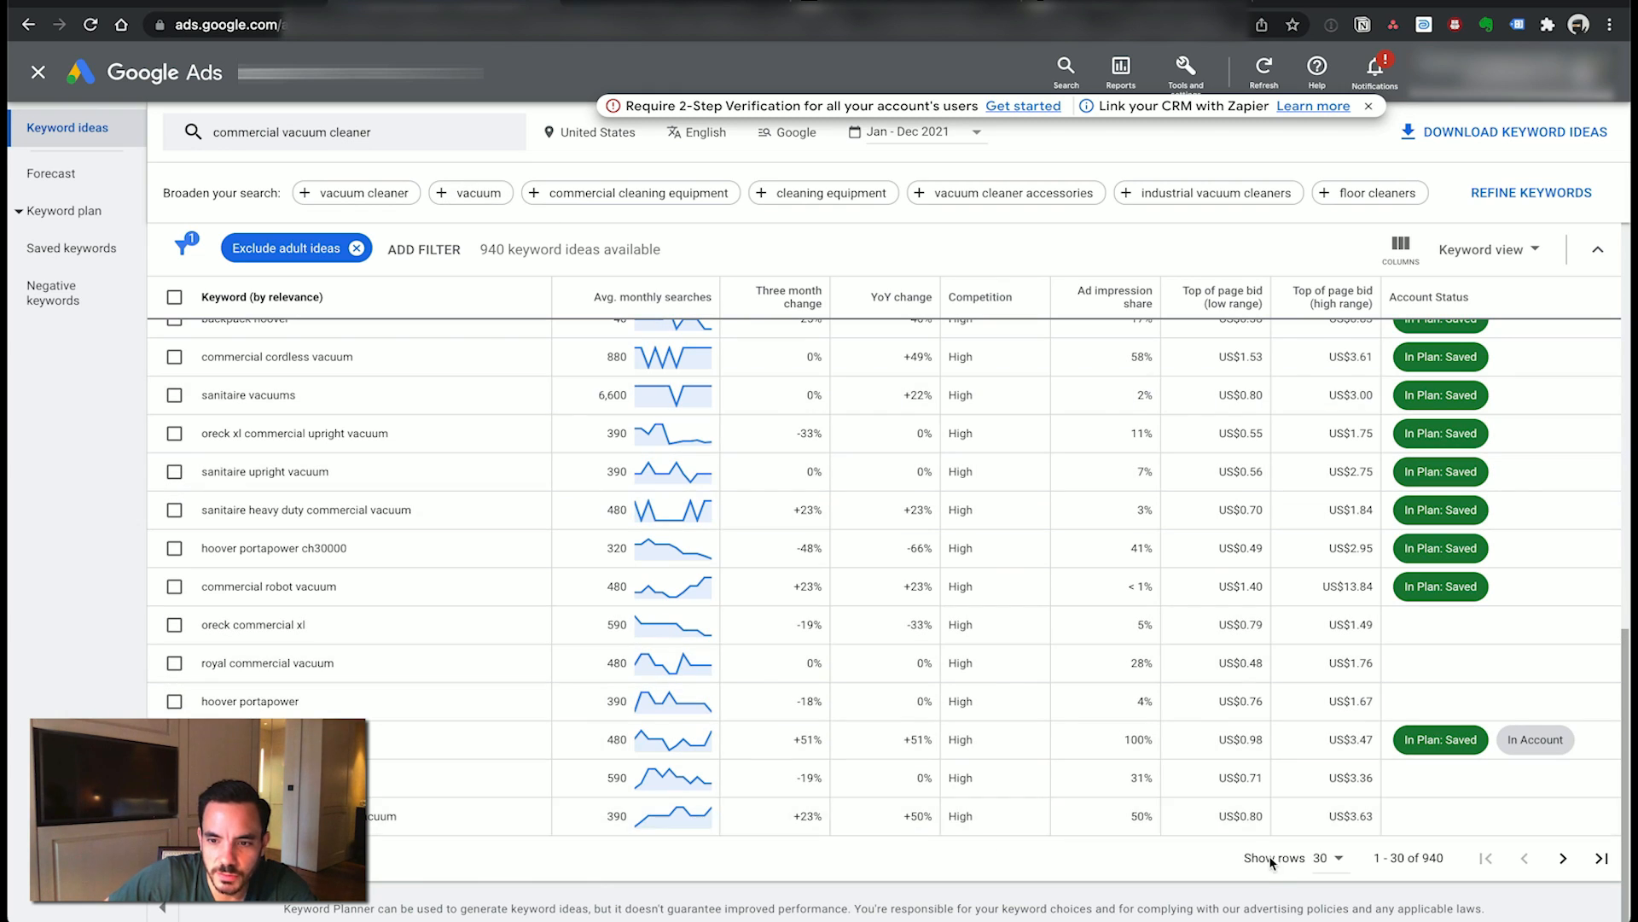
pyautogui.click(1337, 858)
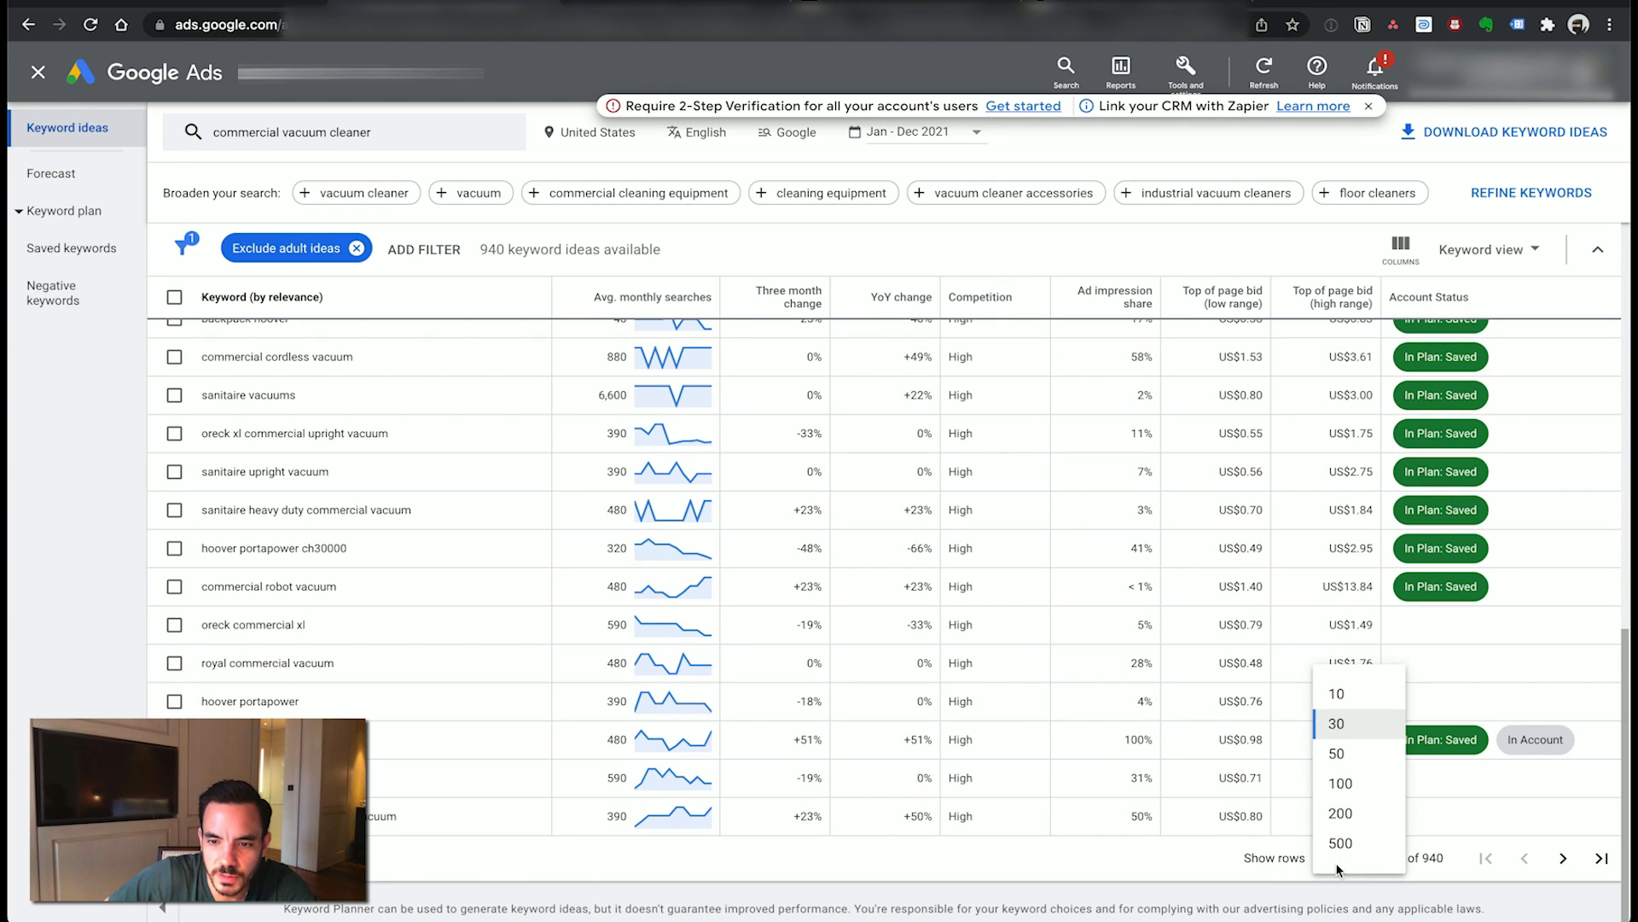
# - Show 50 keyword ideas per page and look through the list for commercial vacuum cleaner
pyautogui.click(1338, 753)
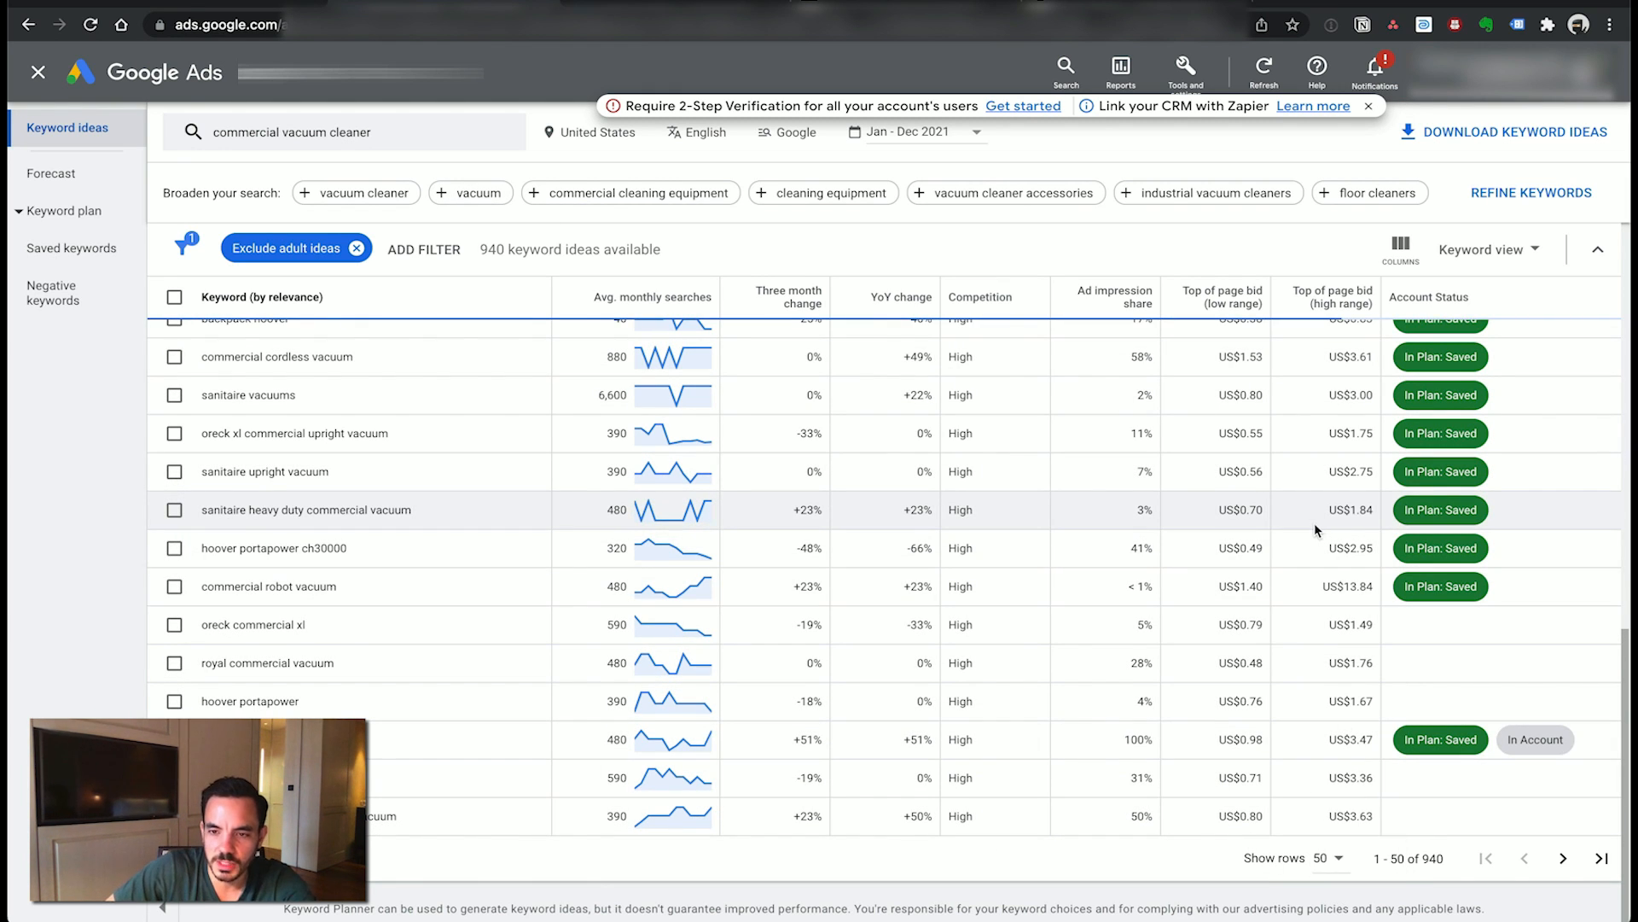
pyautogui.scroll(-10, 1362, 611)
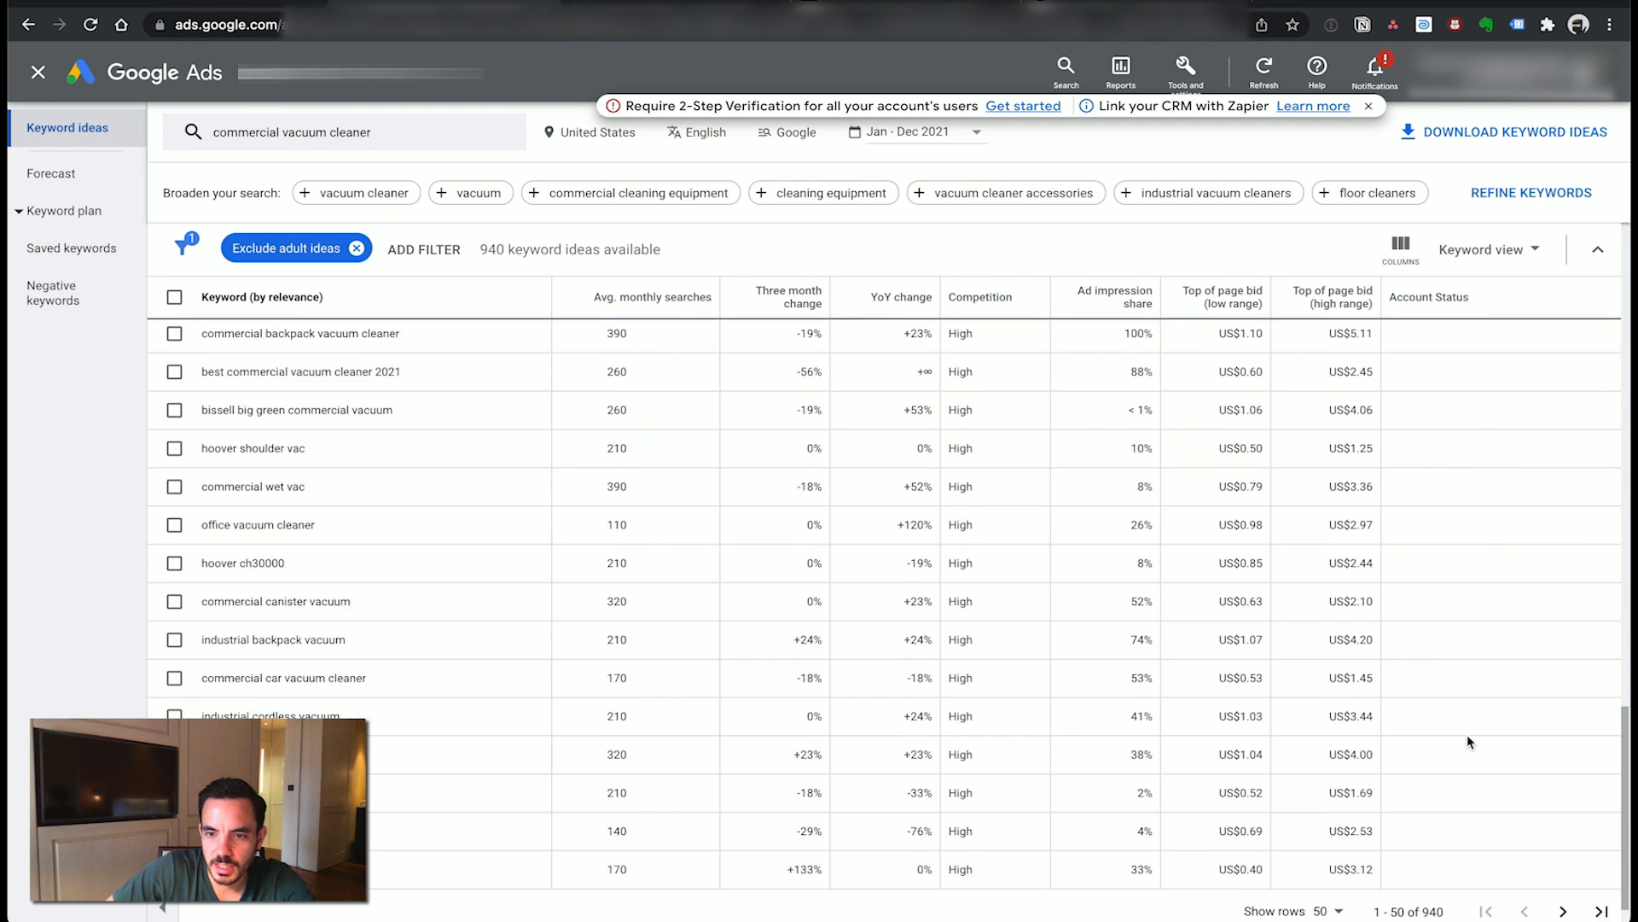
pyautogui.scroll(10, 1442, 619)
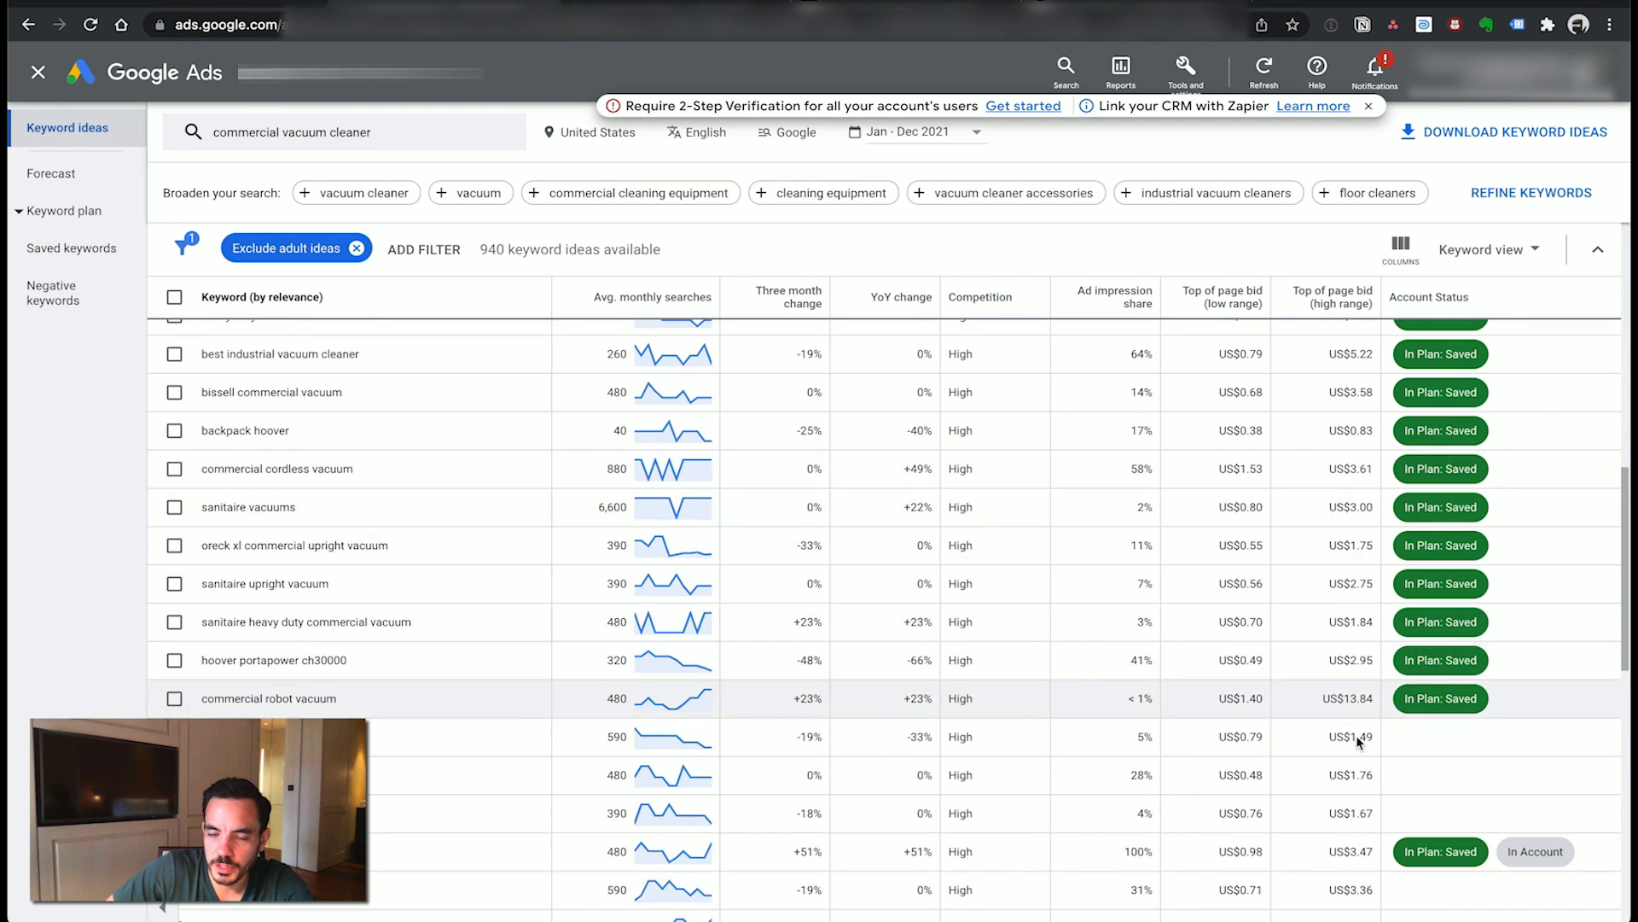
pyautogui.scroll(10, 1357, 734)
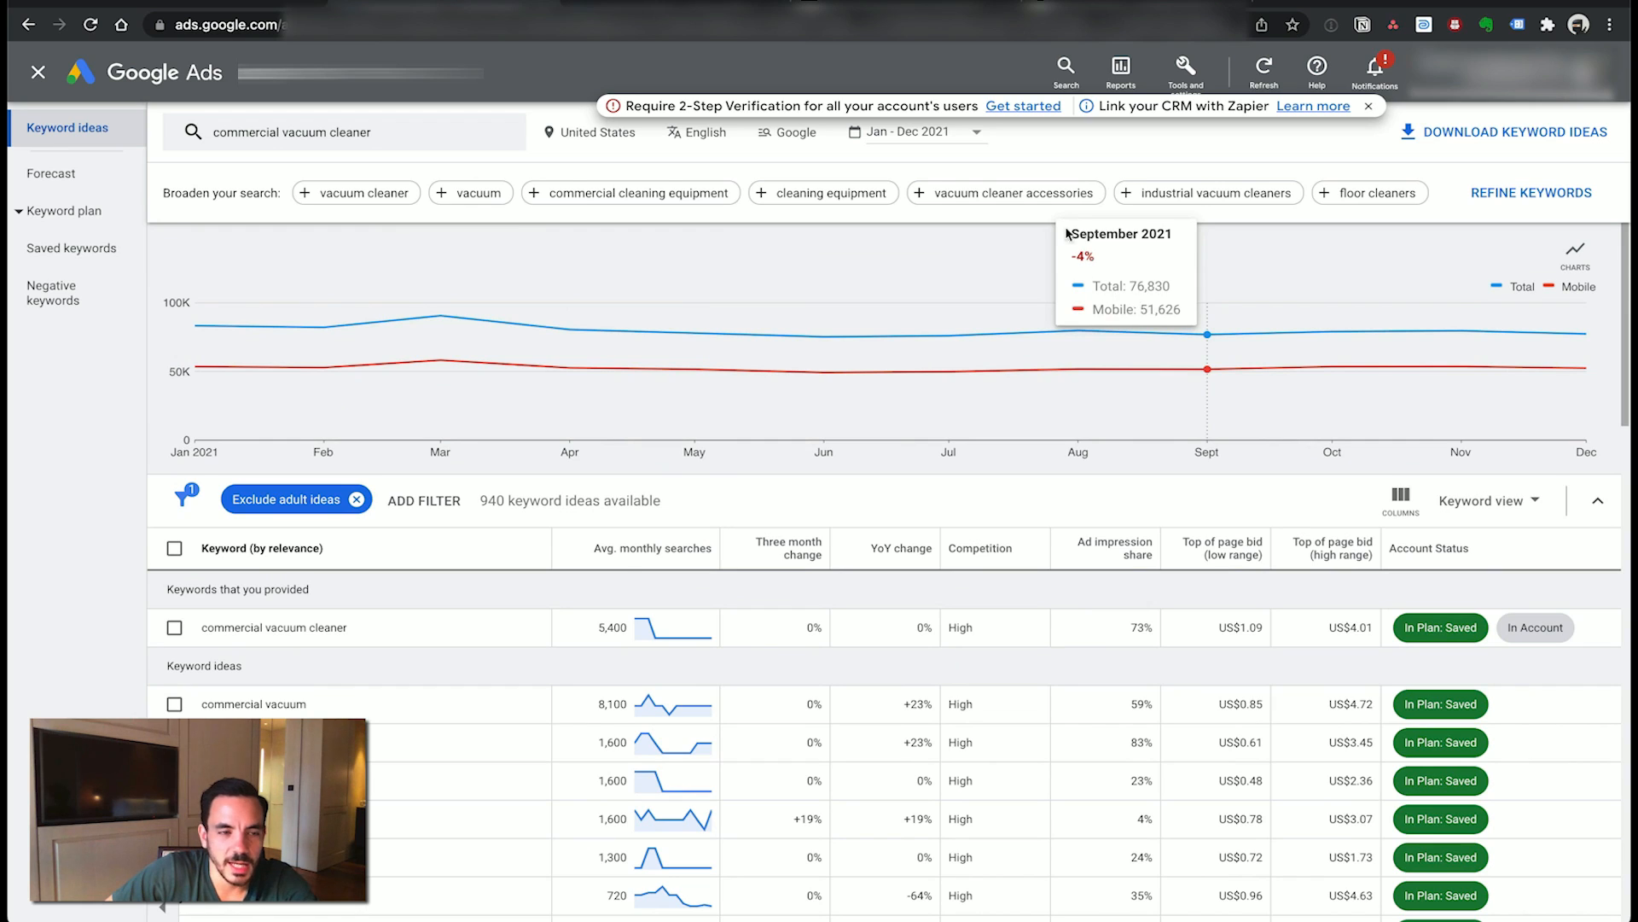
# - Open the keyword plan's forecast and examine its conversion value and ROAS
pyautogui.click(101, 187)
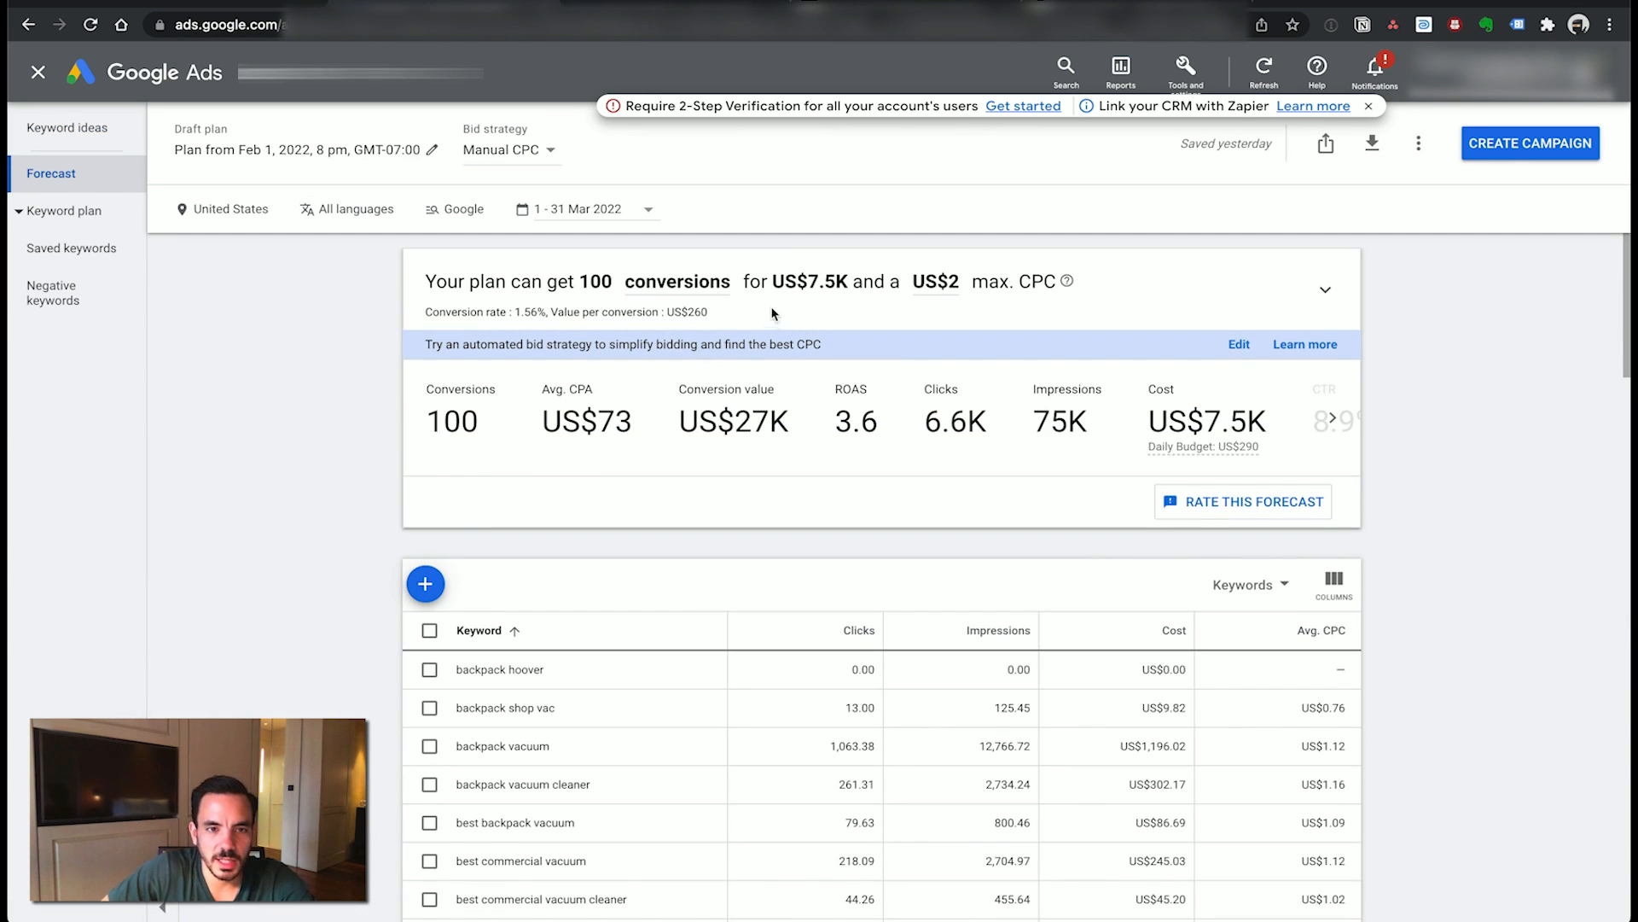
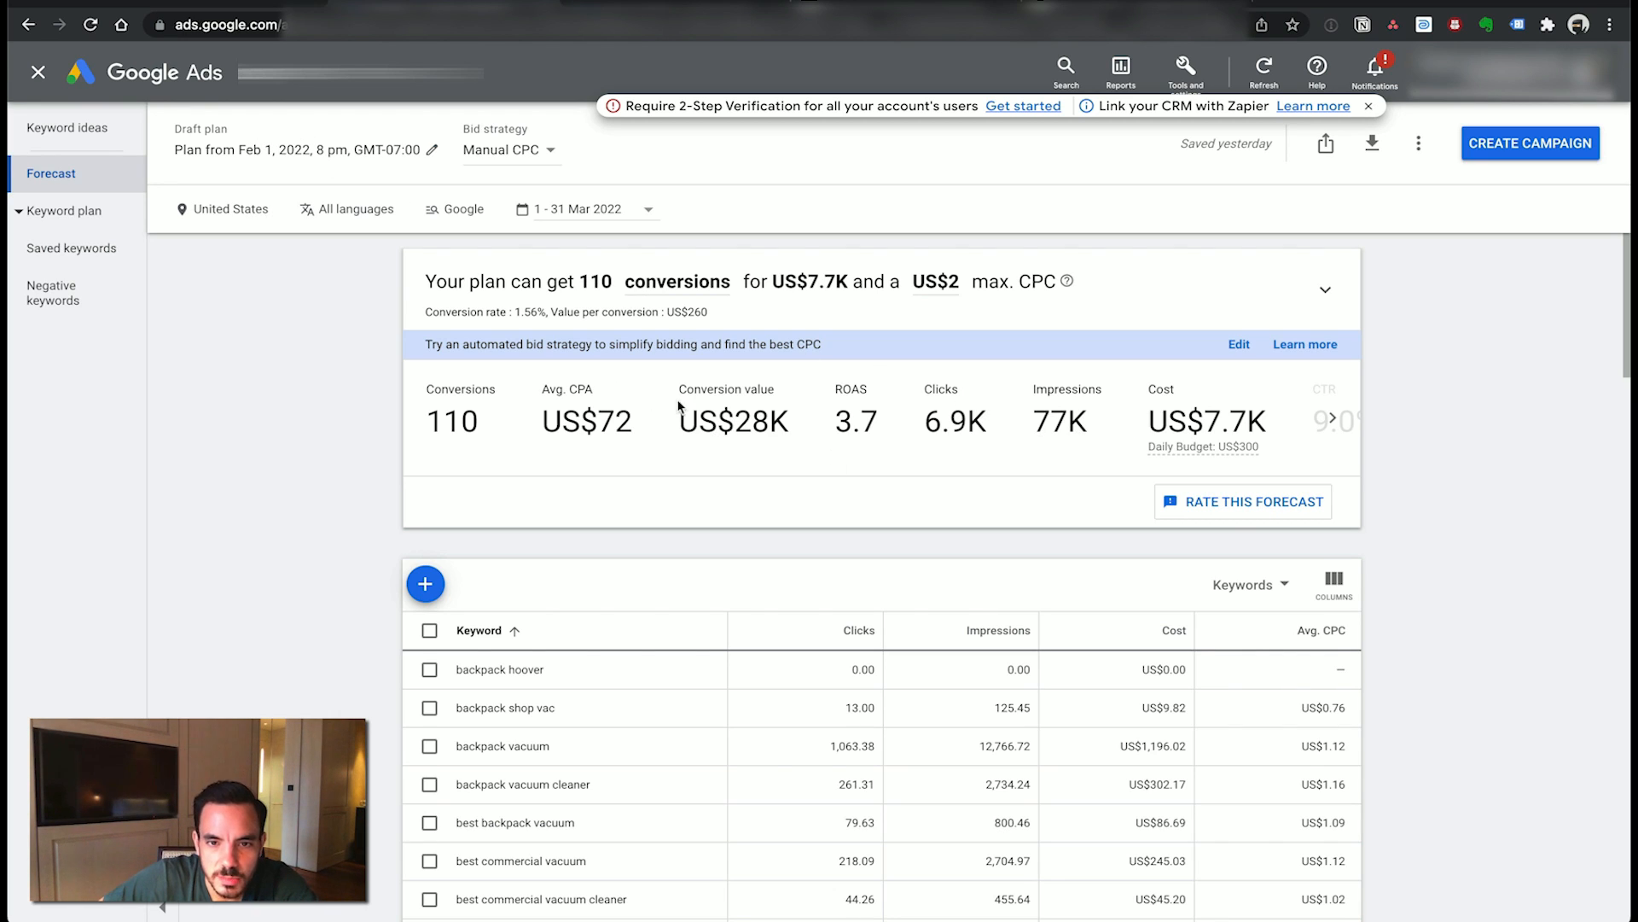
pyautogui.moveTo(680, 391); pyautogui.dragTo(821, 449)
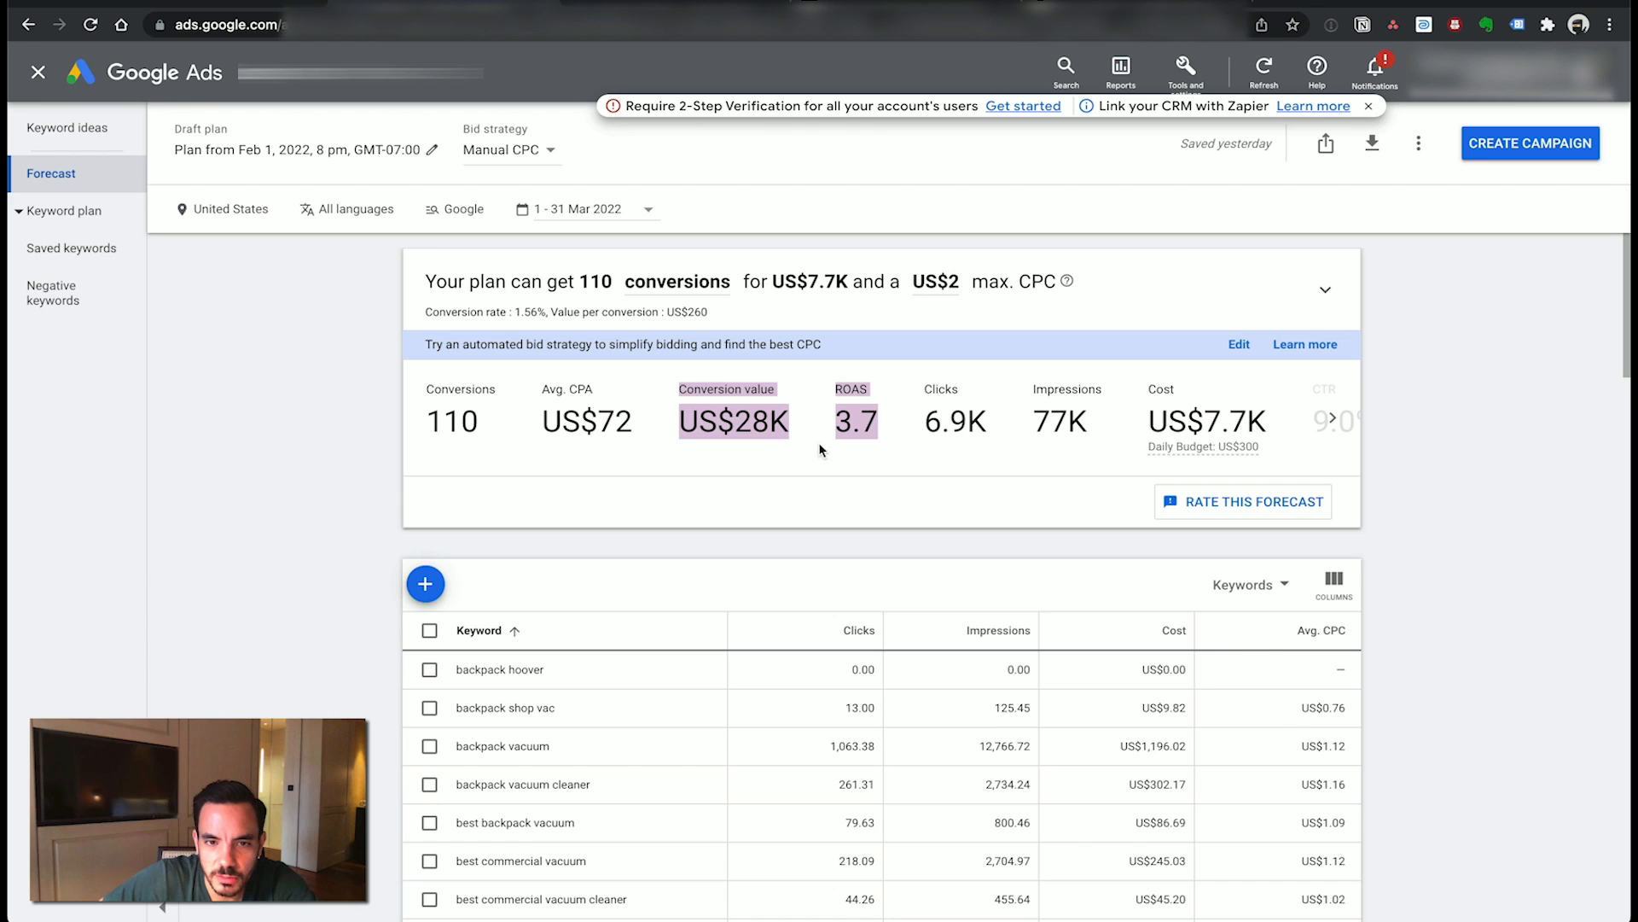
pyautogui.click(708, 407)
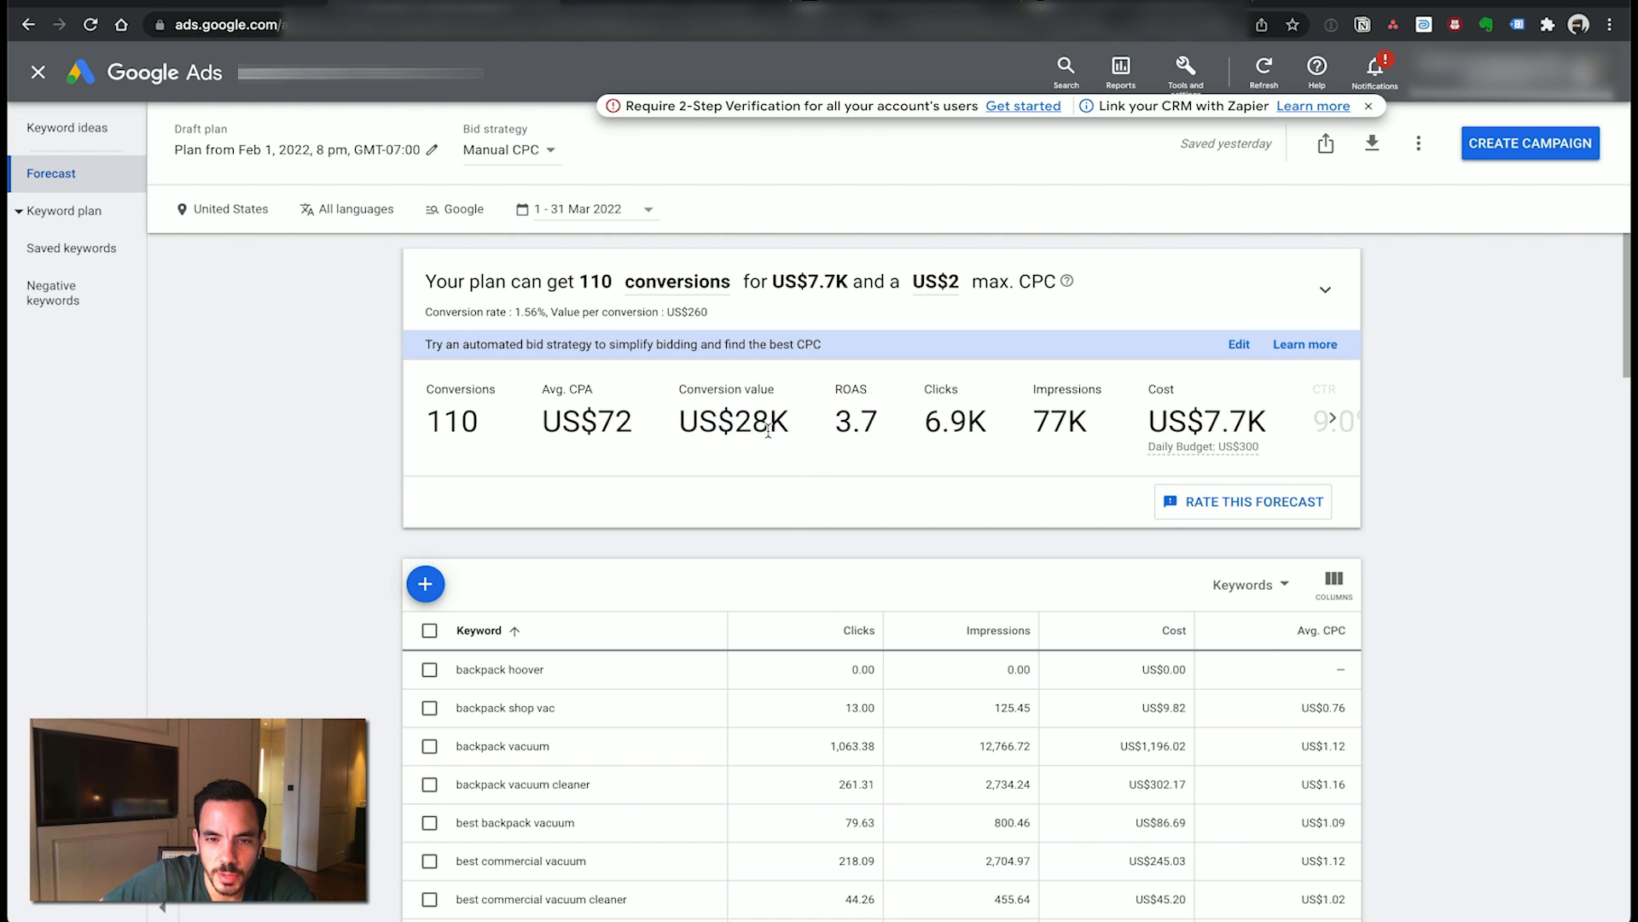
pyautogui.moveTo(835, 429); pyautogui.dragTo(896, 448)
pyautogui.click(879, 518)
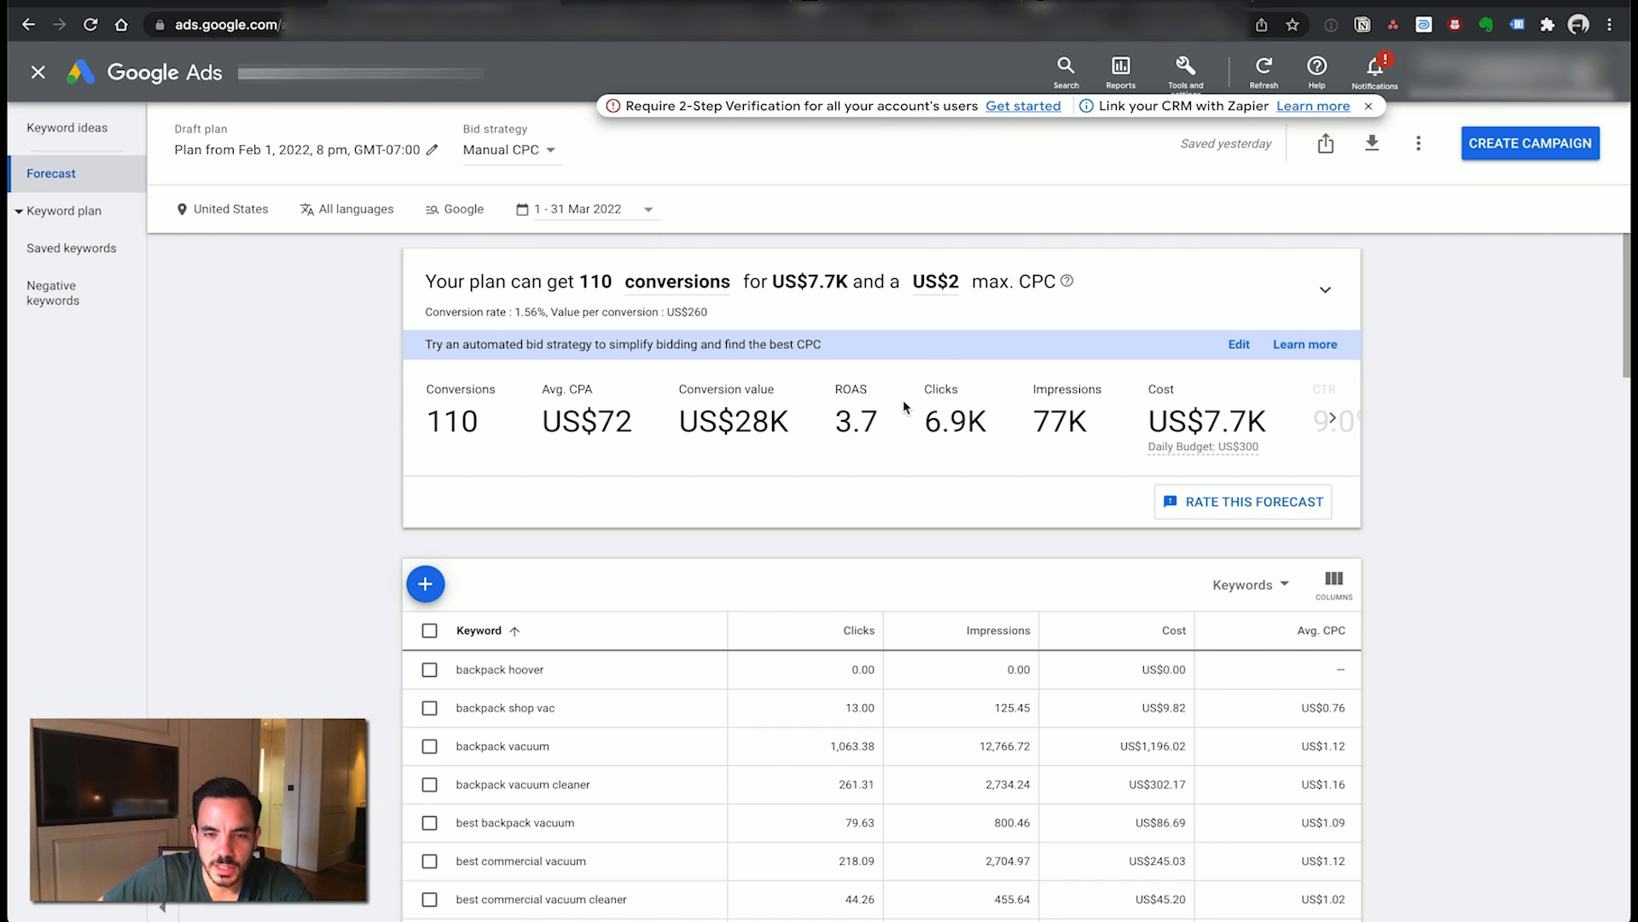
# - Set the forecast's max. CPC to US$1.50
pyautogui.click(951, 295)
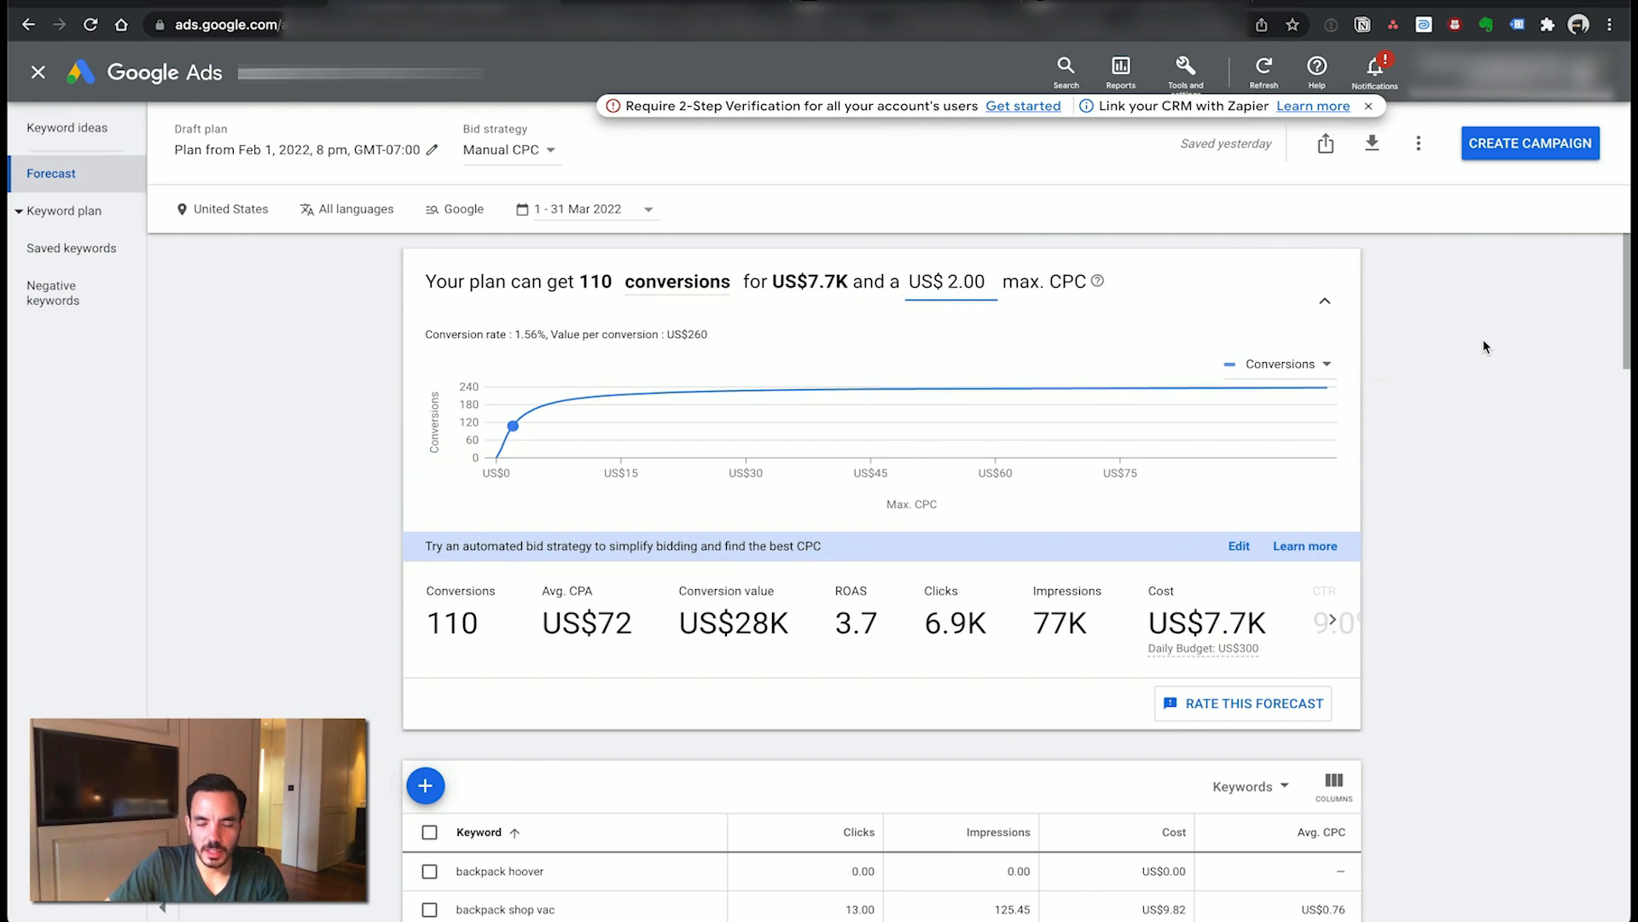
pyautogui.press('super+a')
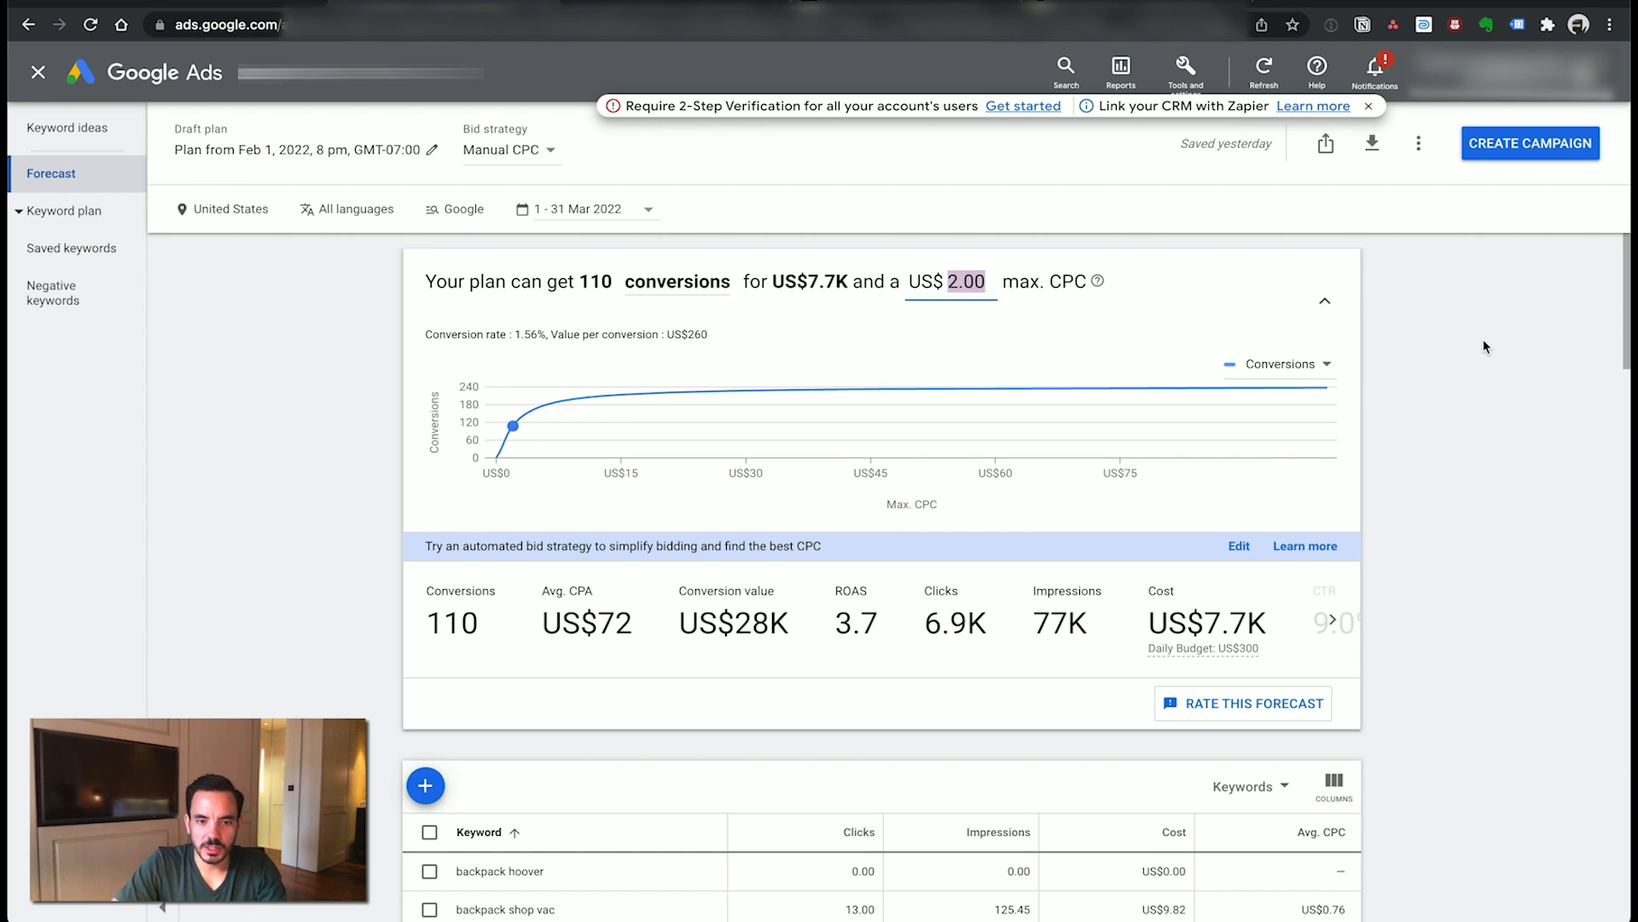
pyautogui.write('1')
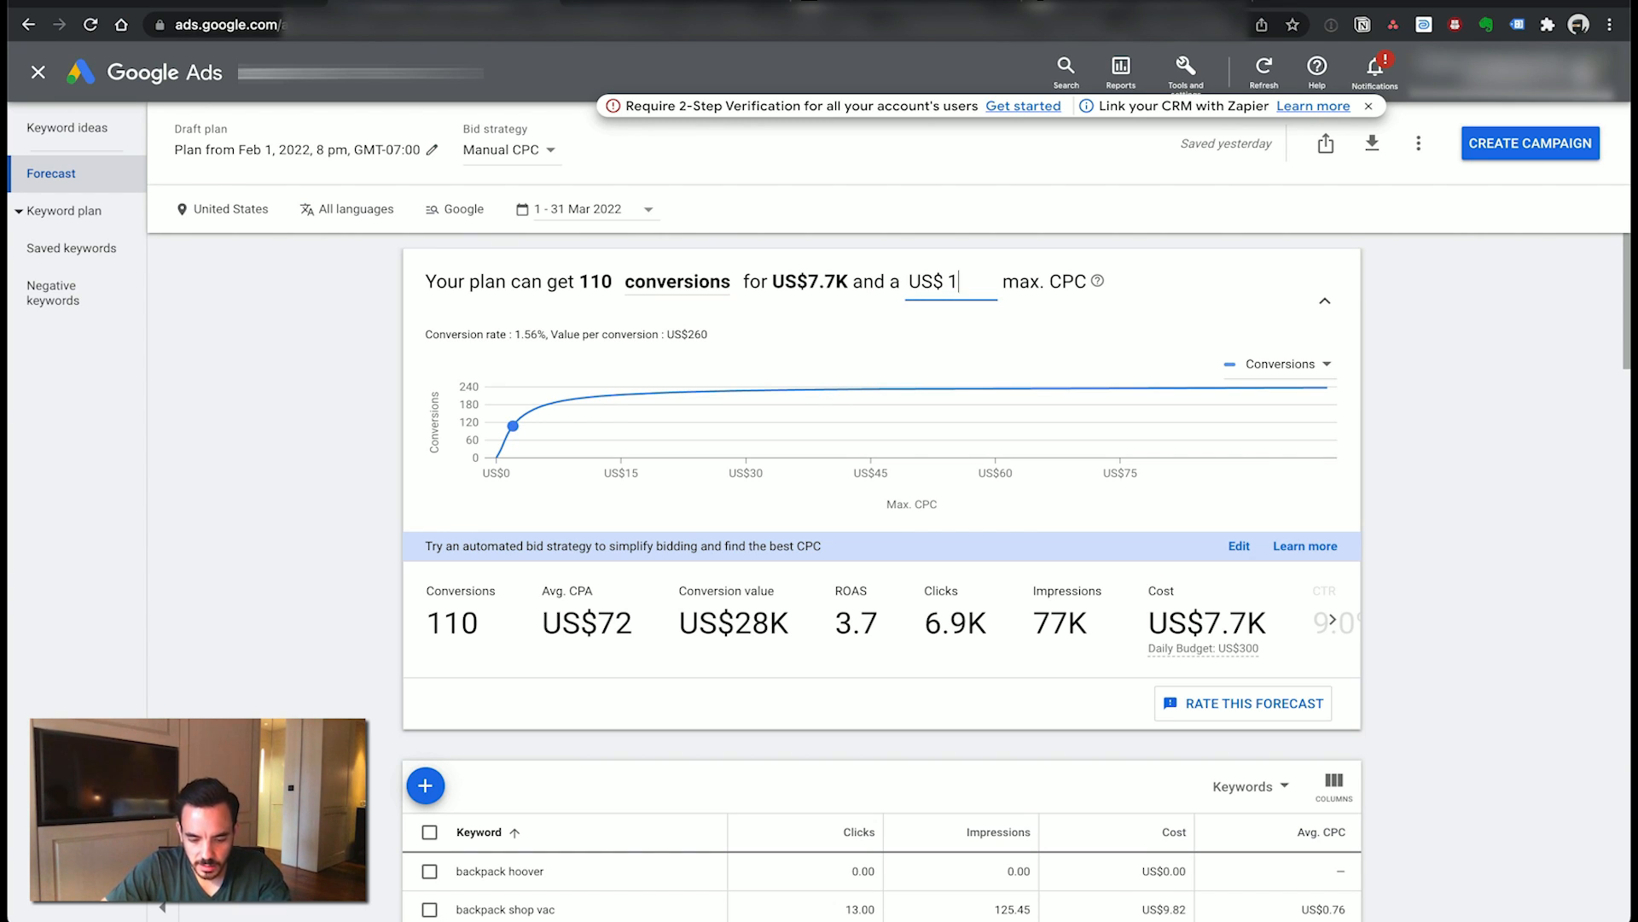
pyautogui.write('.50')
pyautogui.press('Return')
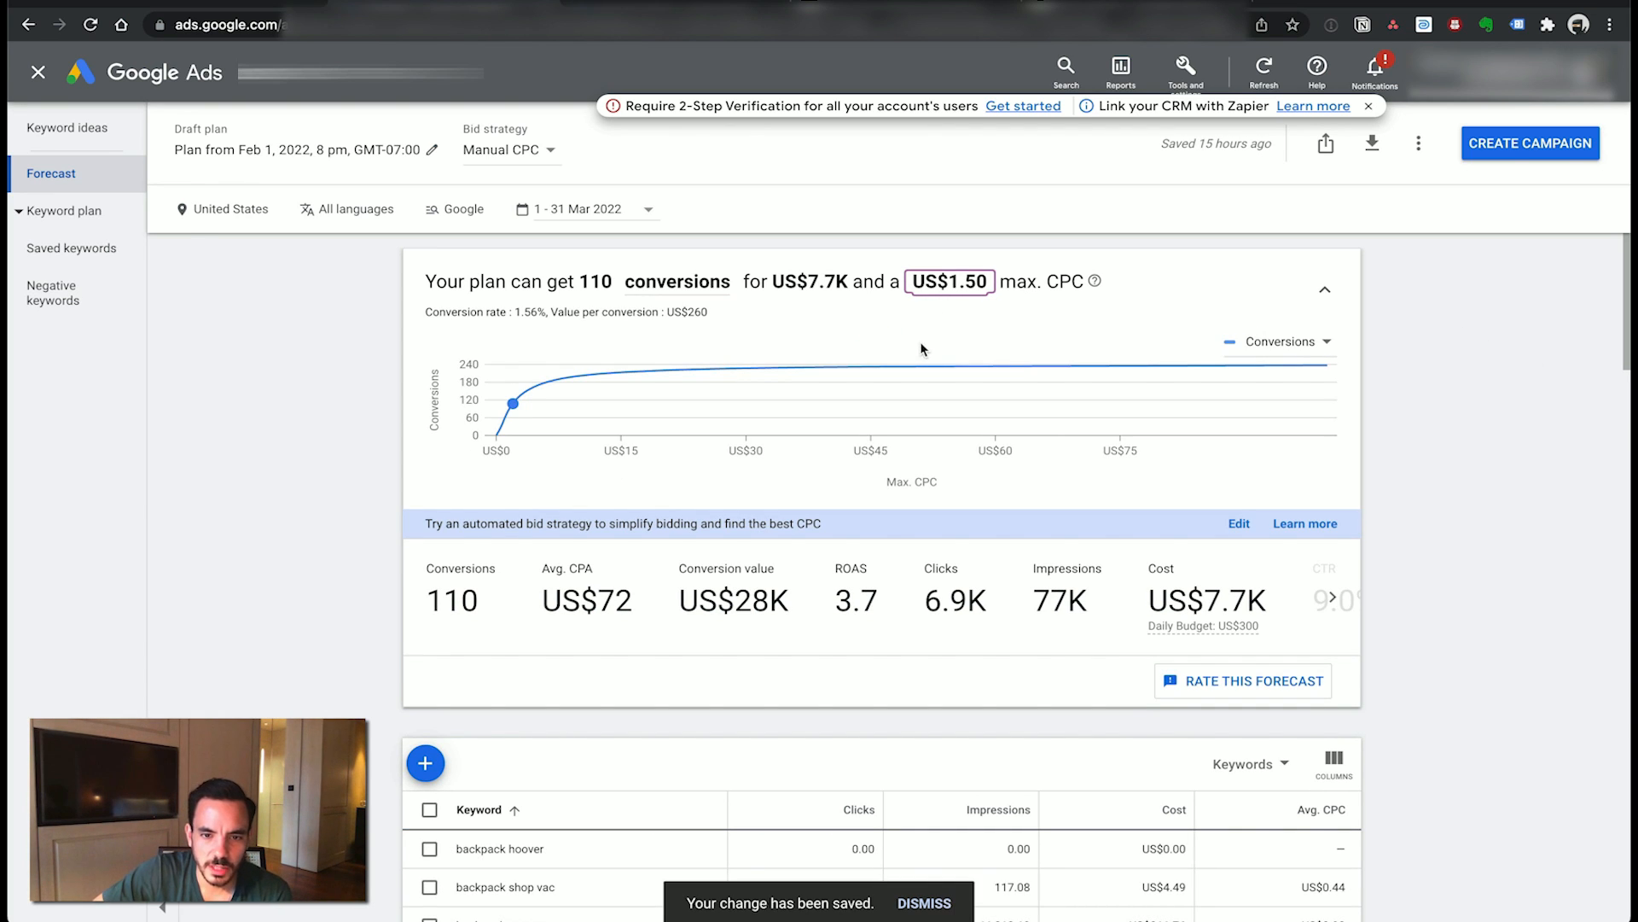
# - Check the updated forecast's ROAS and conversion value for the US$1.50 max. CPC
pyautogui.moveTo(844, 606); pyautogui.dragTo(880, 604)
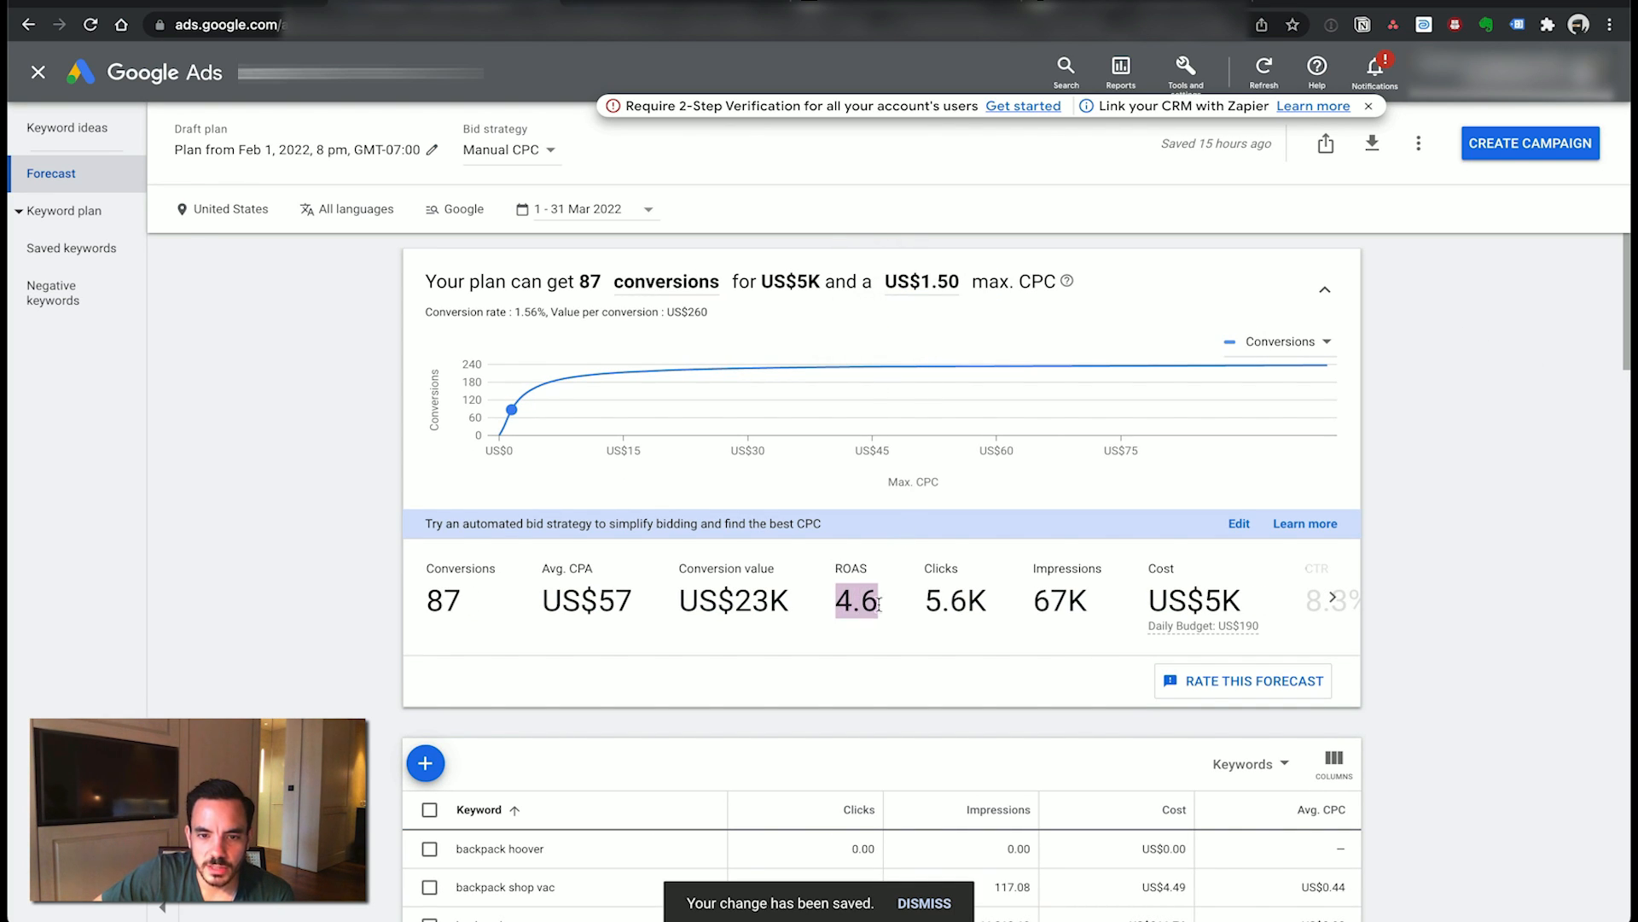
pyautogui.click(791, 644)
pyautogui.moveTo(683, 600); pyautogui.dragTo(790, 602)
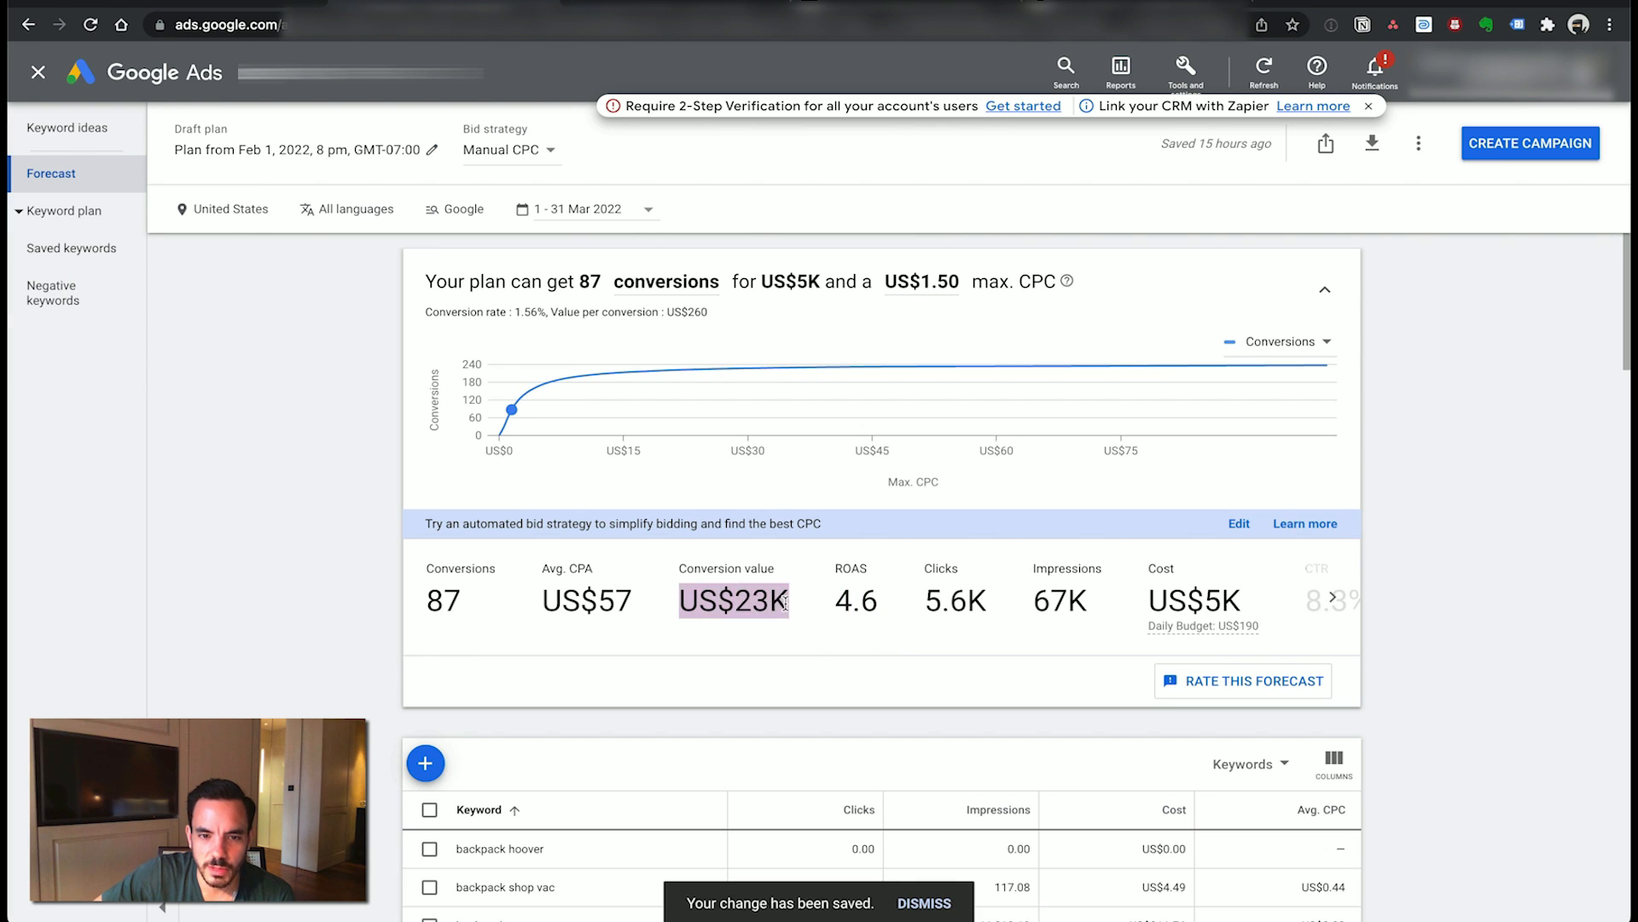
pyautogui.click(794, 644)
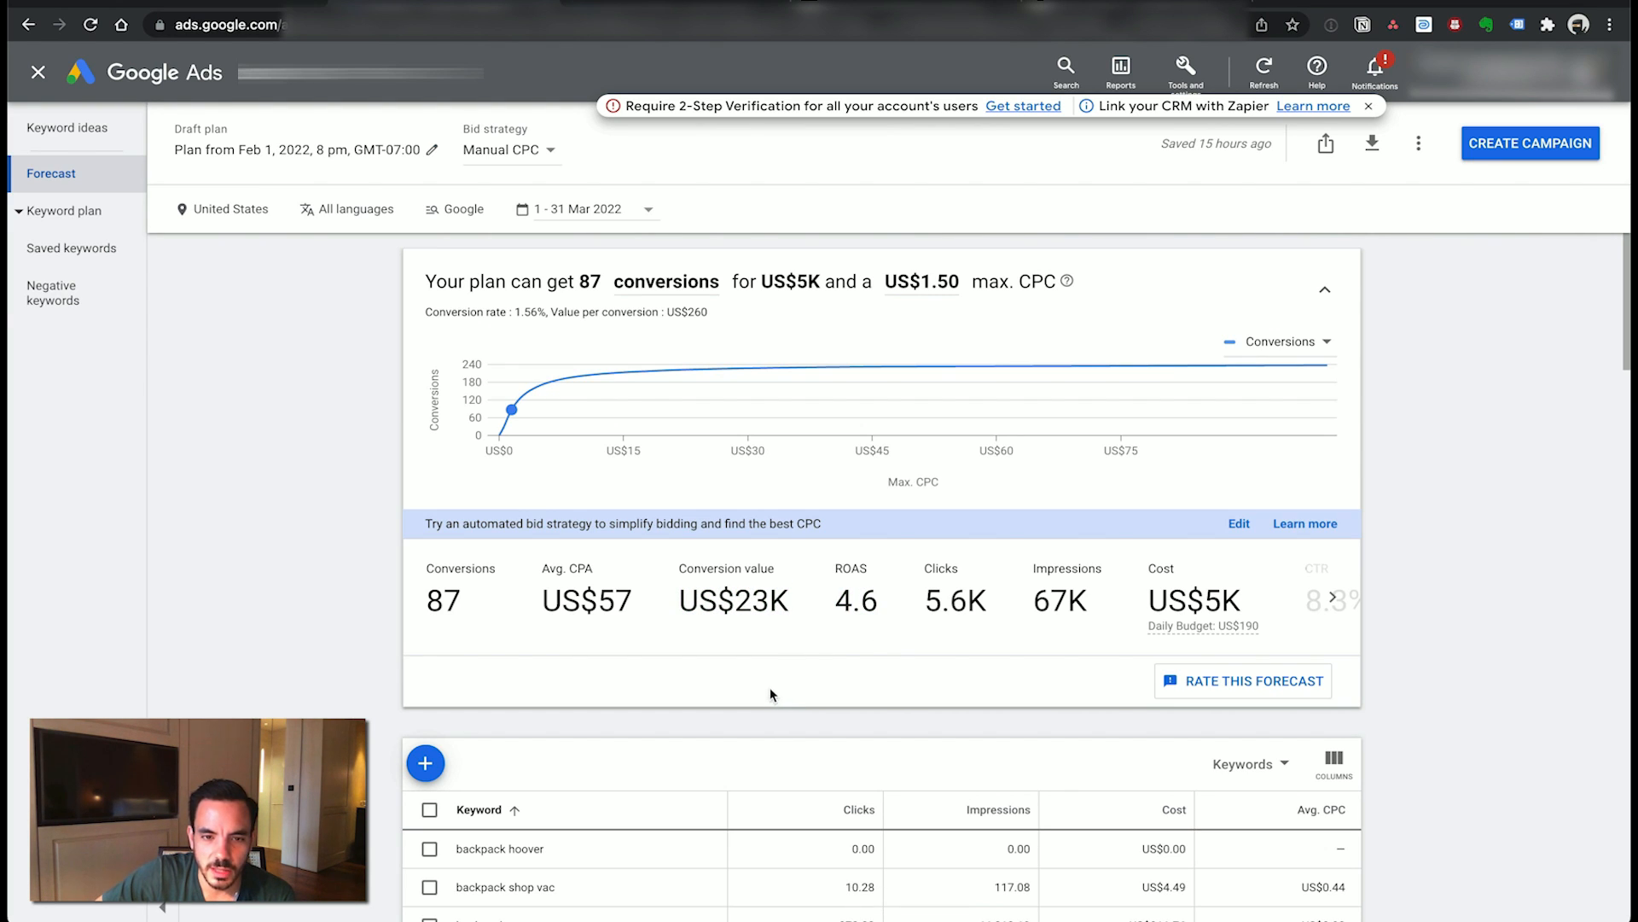
# - Set the forecast's max. CPC to US$2.50 and check the resulting conversion value
pyautogui.click(945, 287)
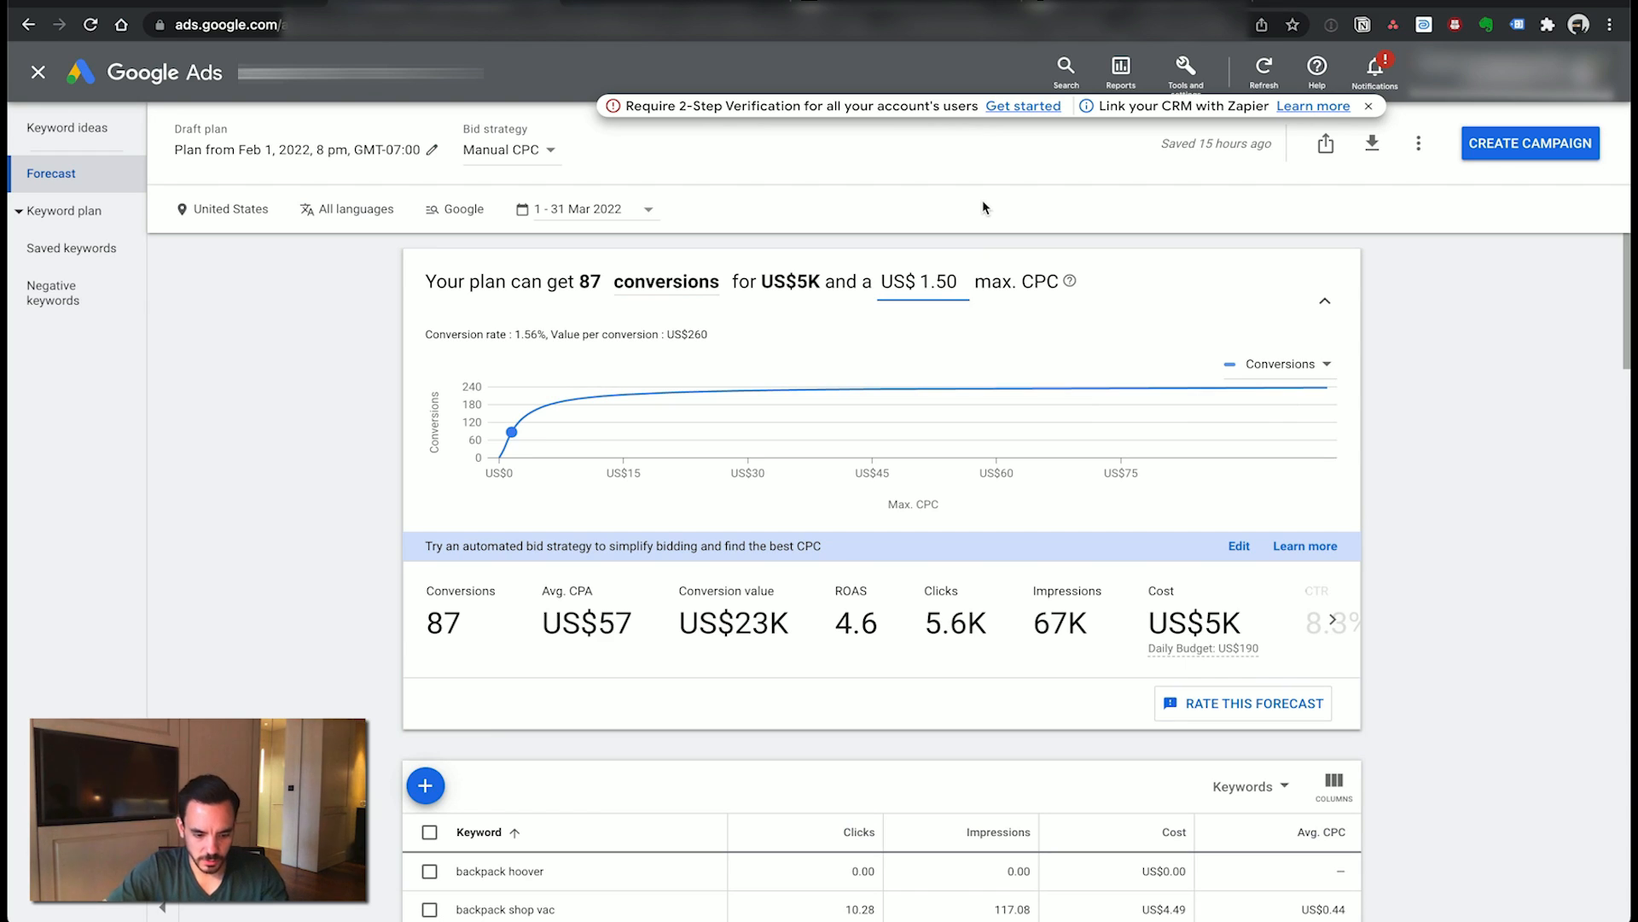
pyautogui.hotkey('ctrl', 'a')
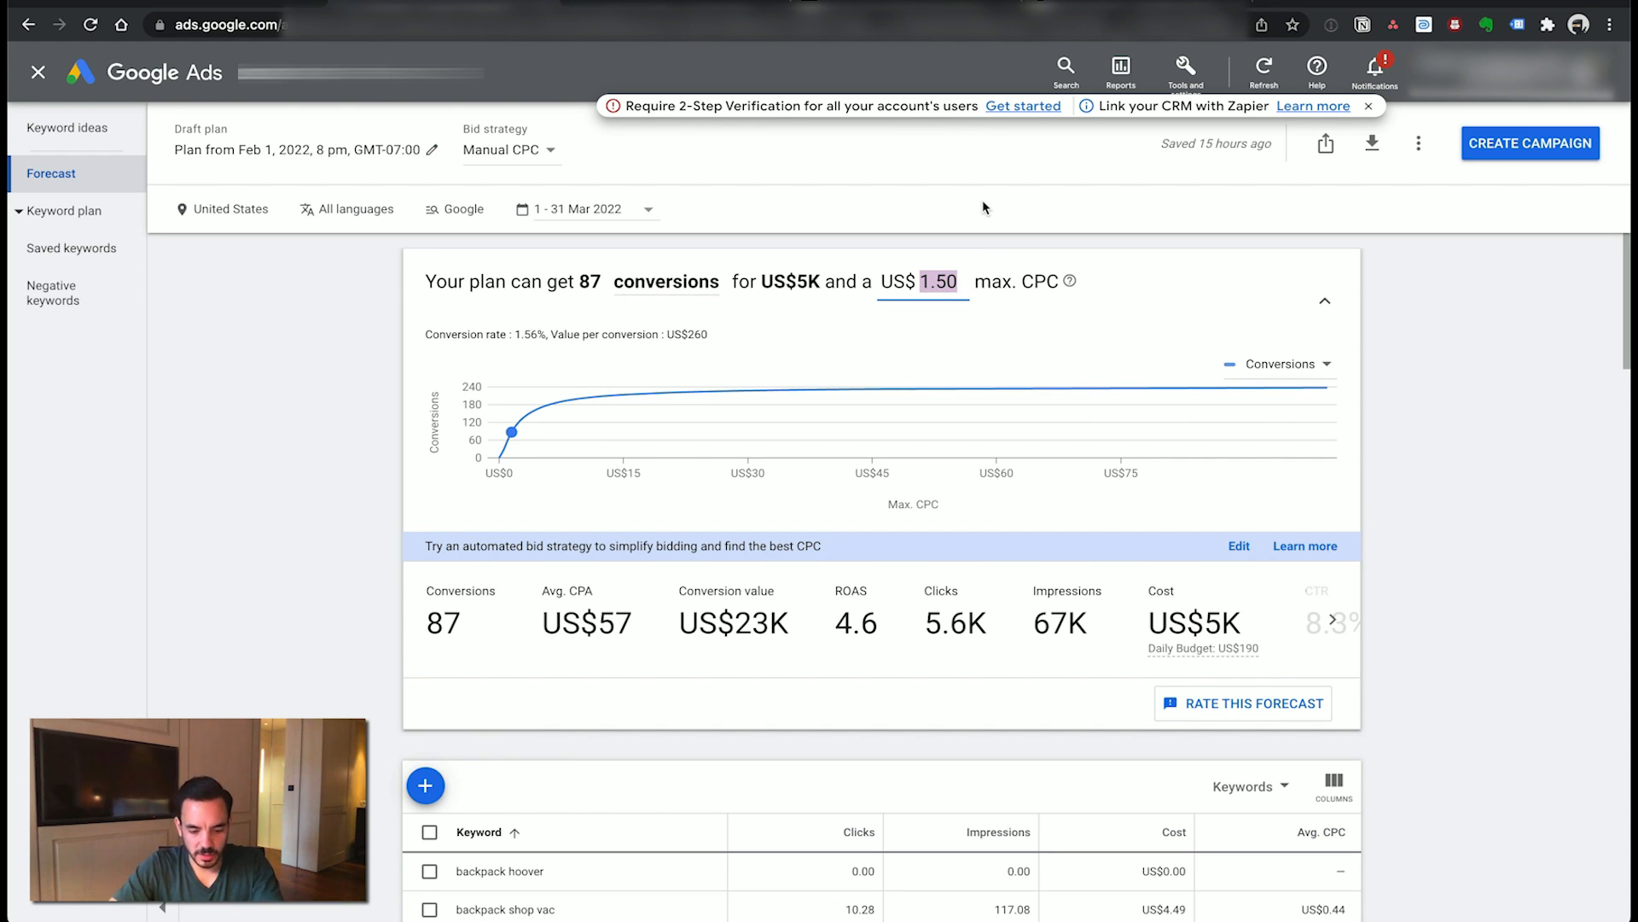
pyautogui.write('2.50')
pyautogui.press('Return')
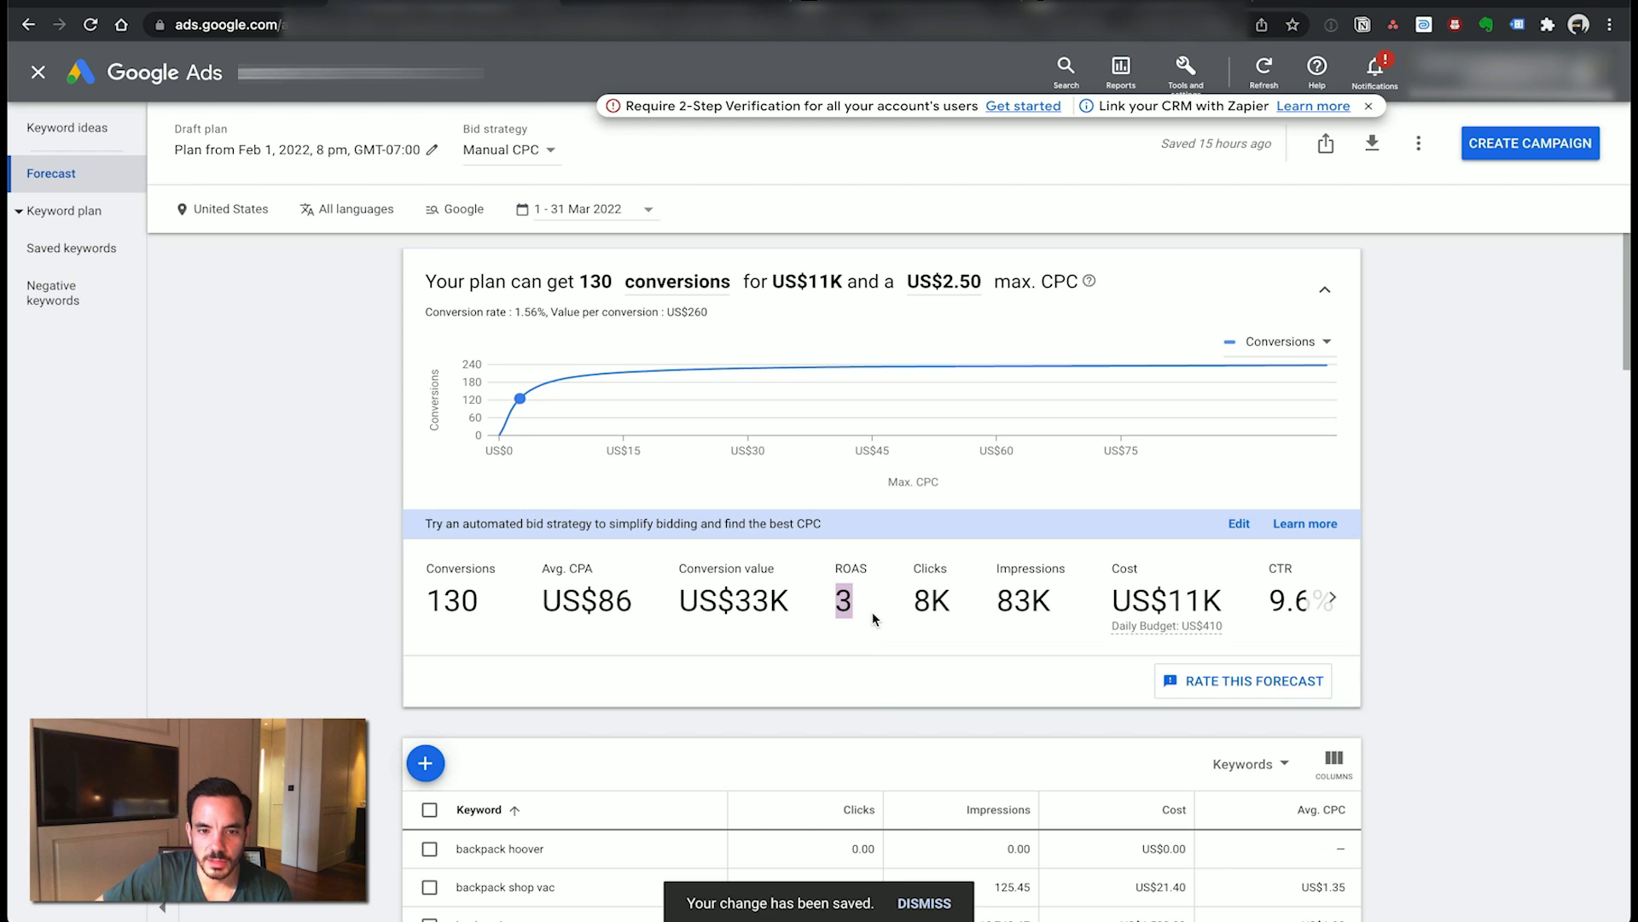
pyautogui.moveTo(681, 592); pyautogui.dragTo(815, 705)
pyautogui.click(816, 706)
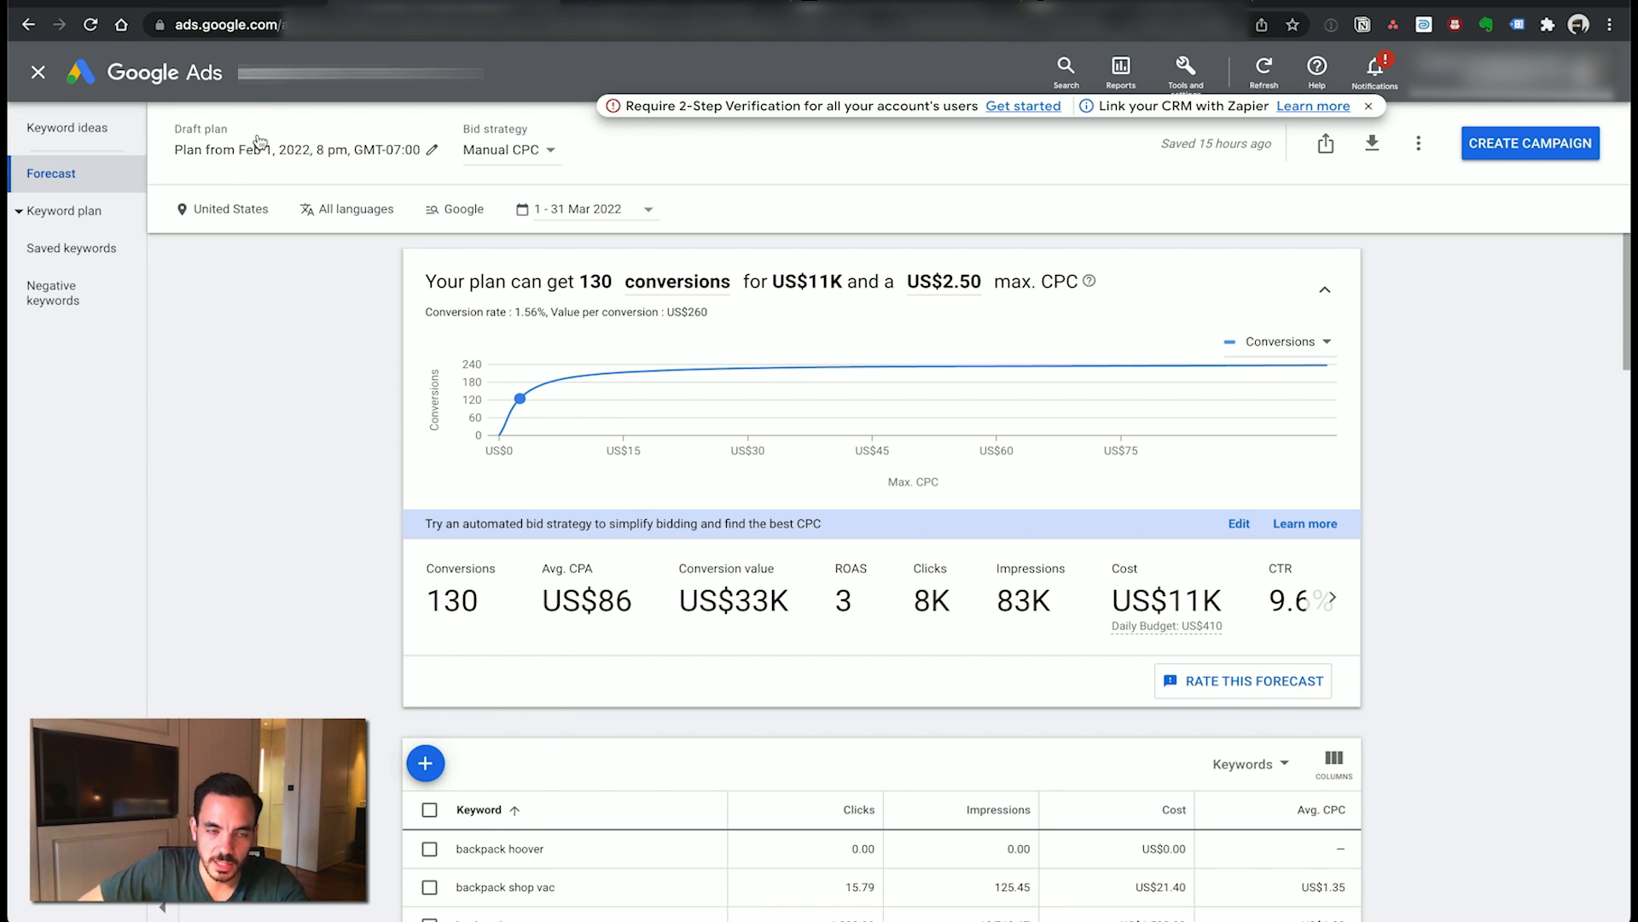
# - Return to the Search campaigns overview and consult the Search section of the Prolux Cleaners audit notes
pyautogui.click(249, 5)
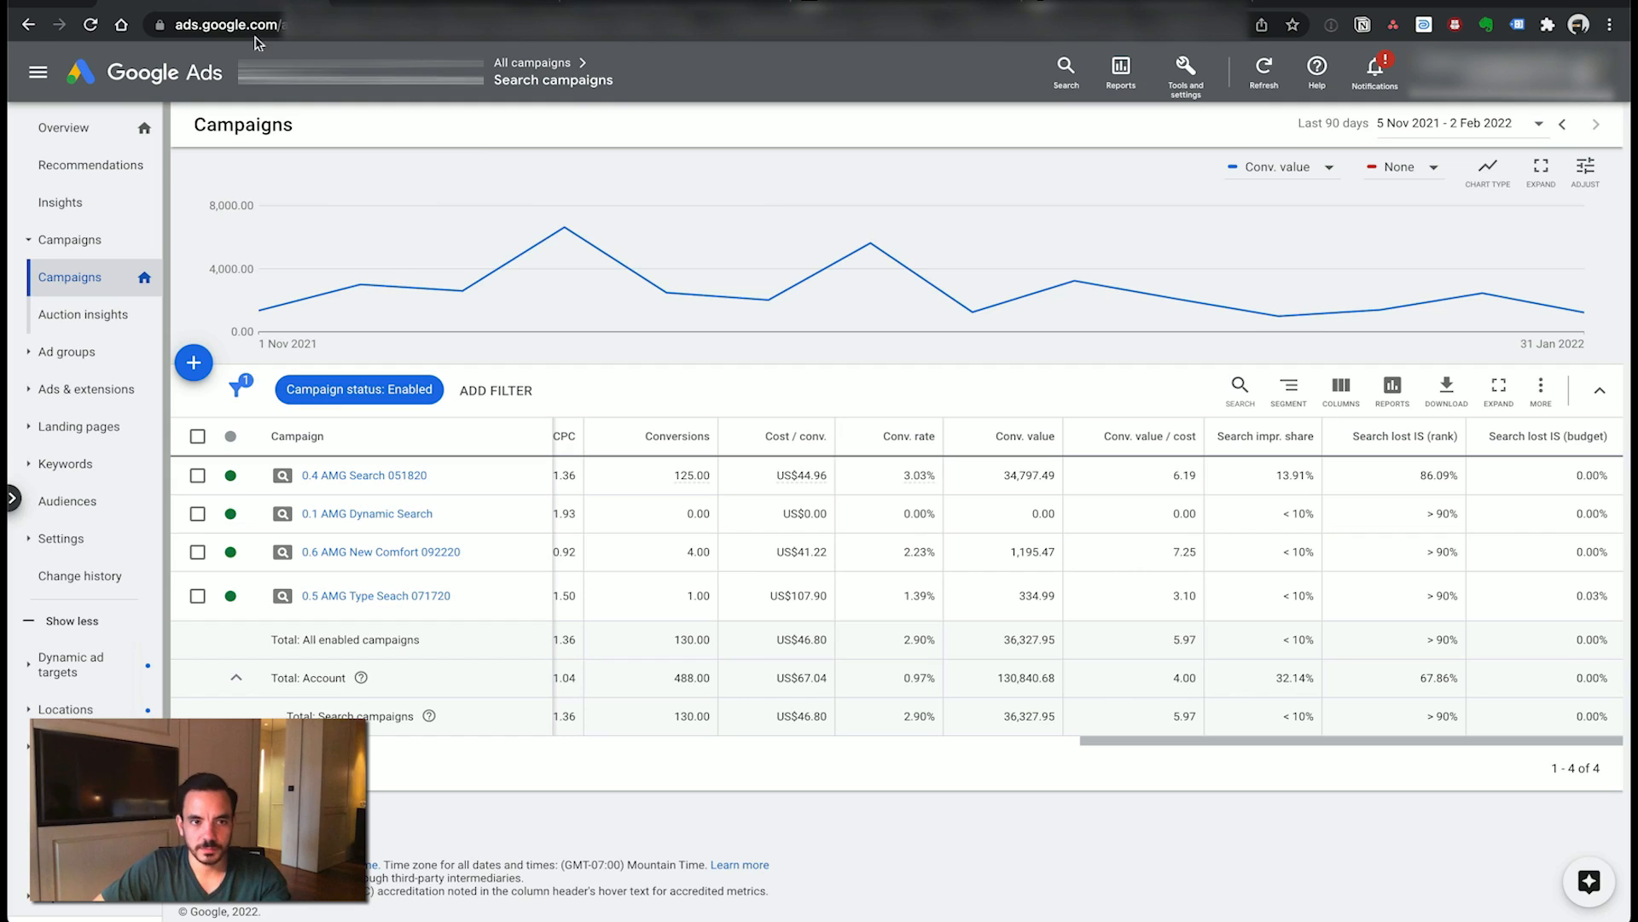
pyautogui.press('super+Tab')
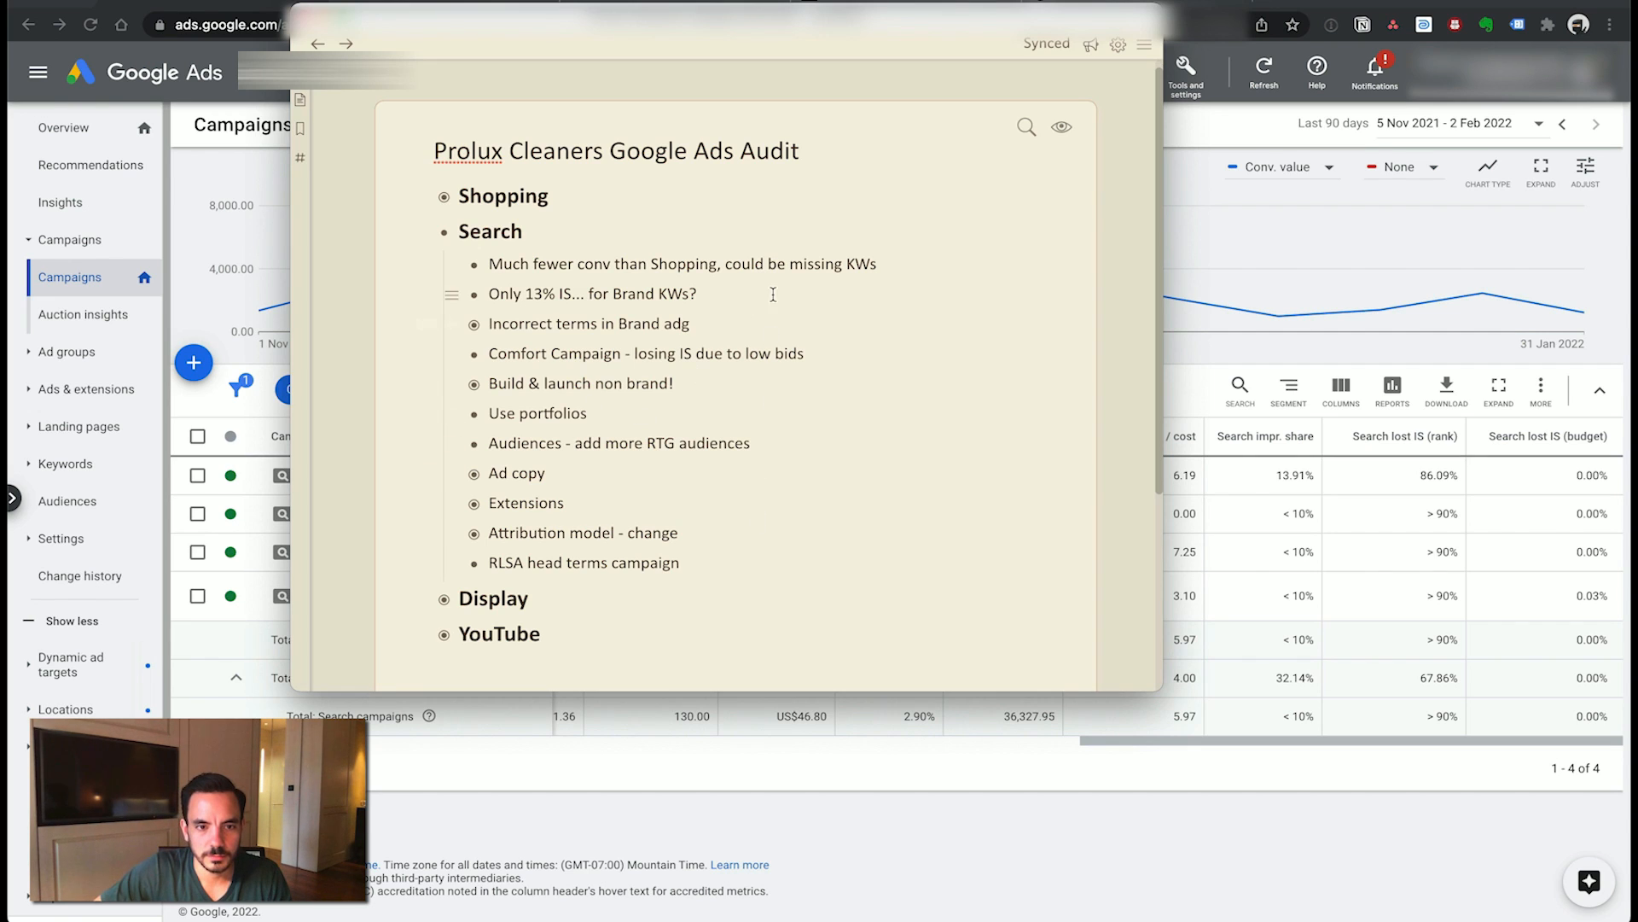
pyautogui.click(1111, 775)
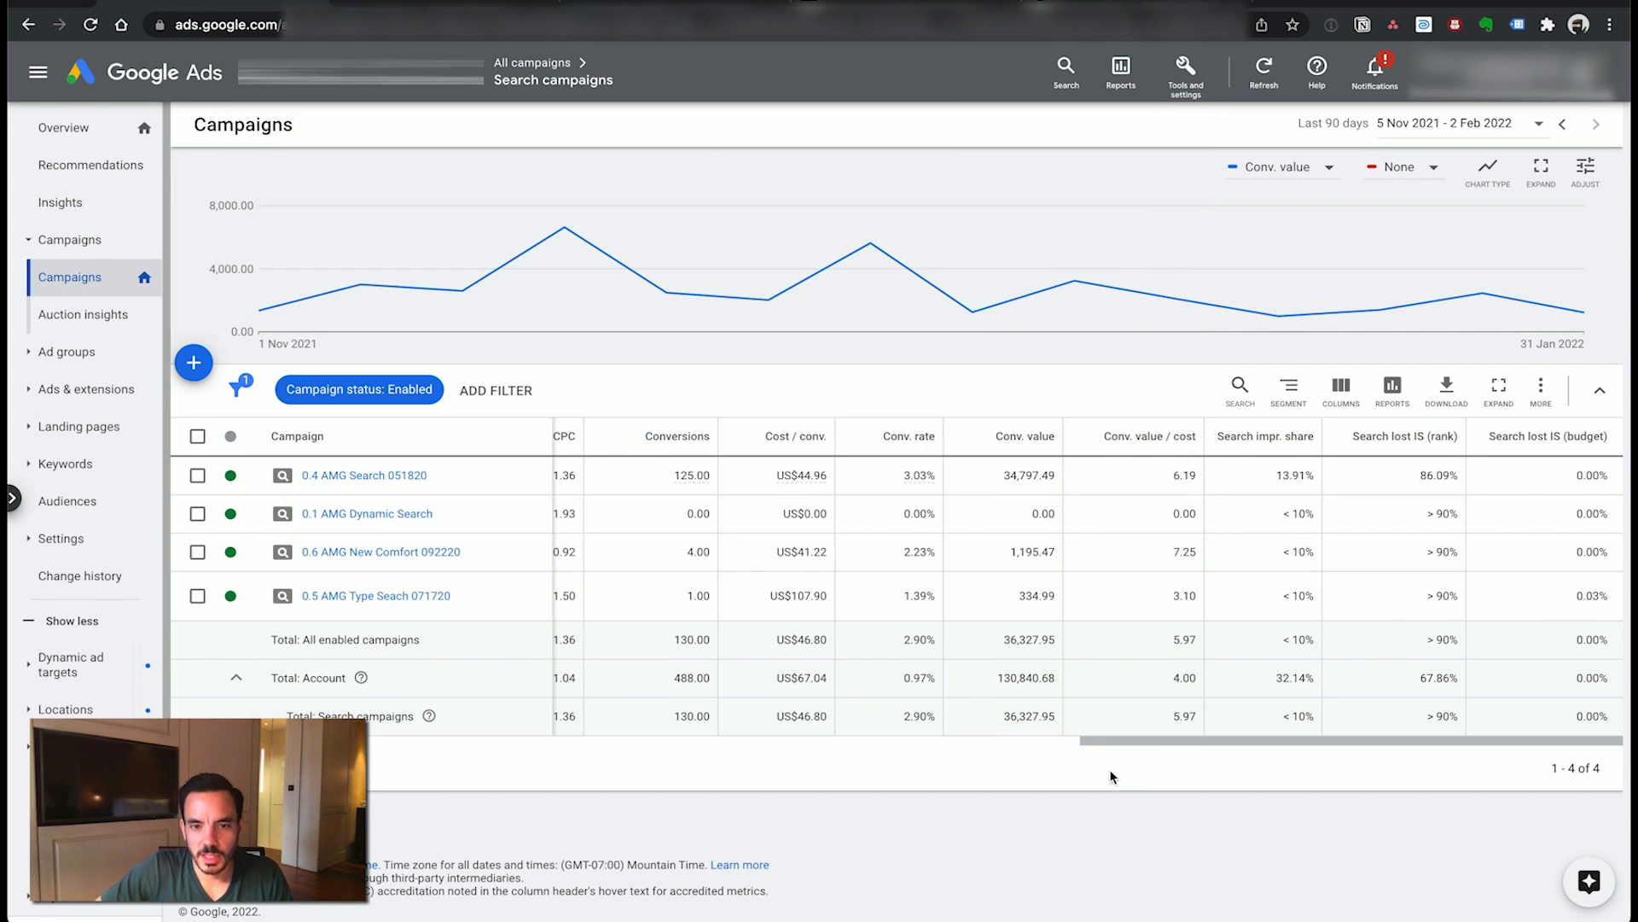
# - Examine the bid strategy types and costs of the enabled Search campaigns
pyautogui.hscroll(-5, 1091, 653)
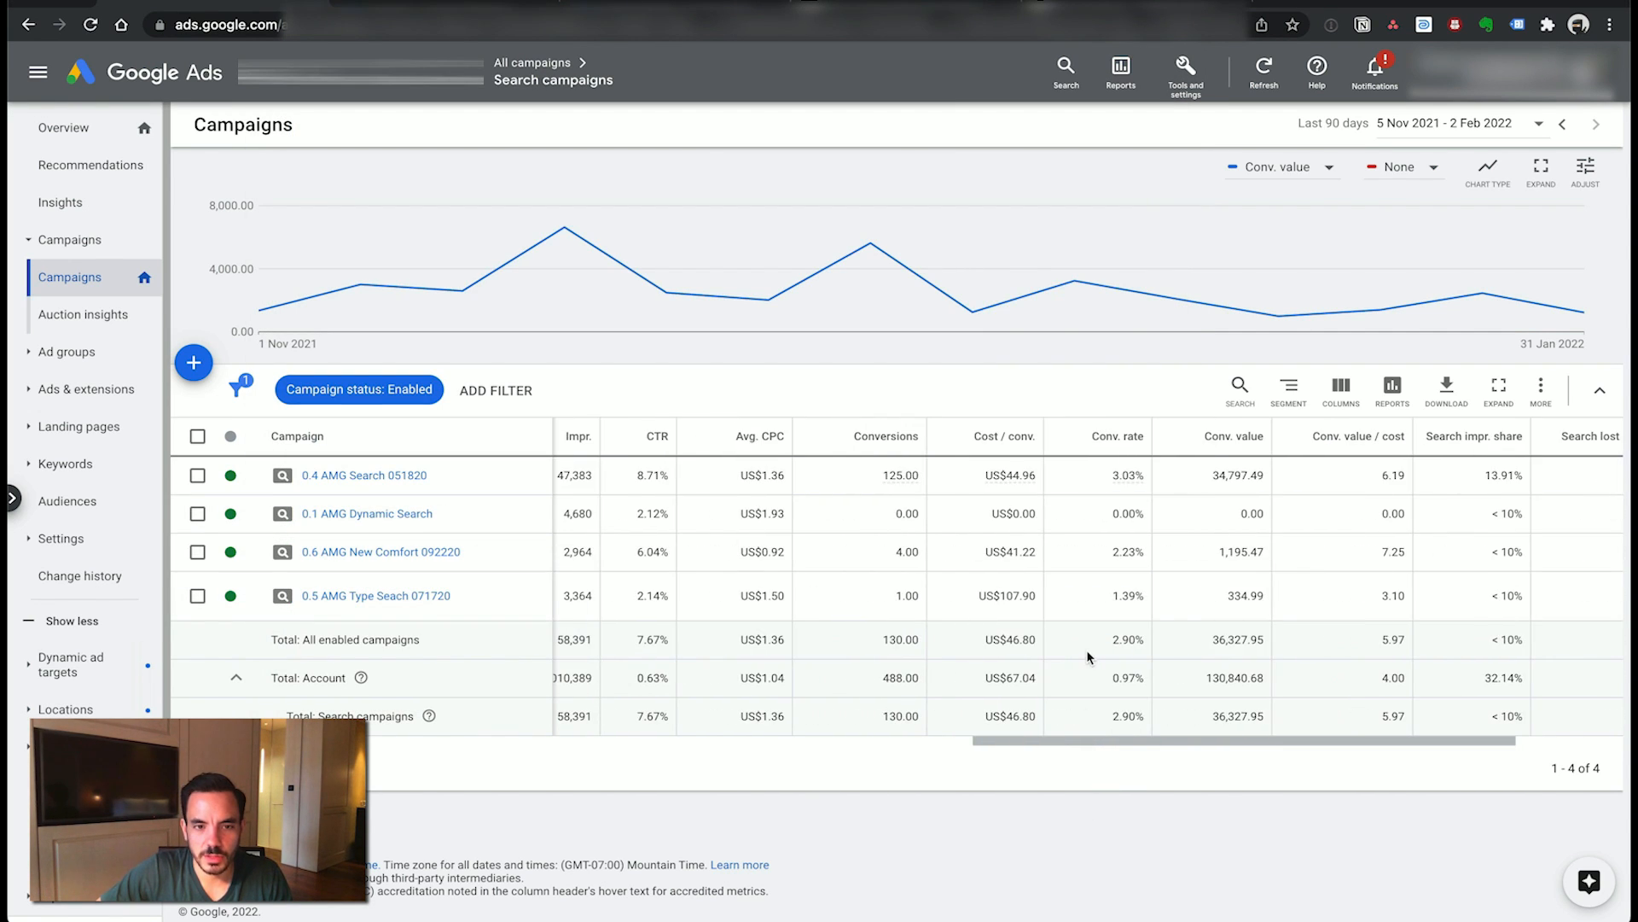
pyautogui.hscroll(-8, 1082, 653)
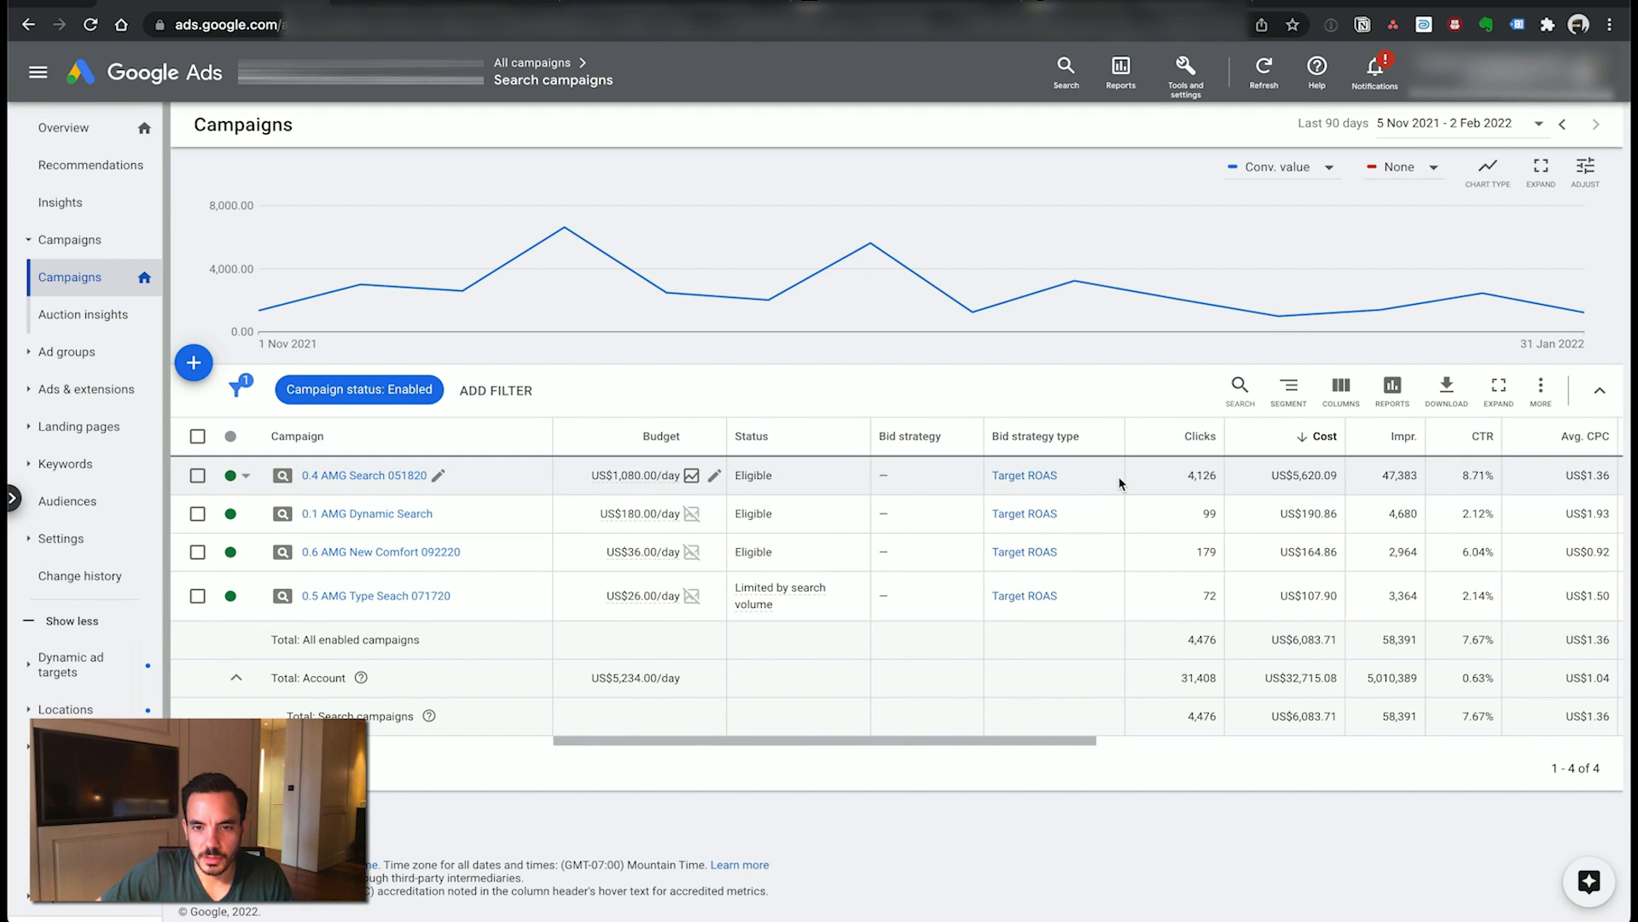
pyautogui.moveTo(1122, 478); pyautogui.dragTo(952, 468)
pyautogui.click(956, 781)
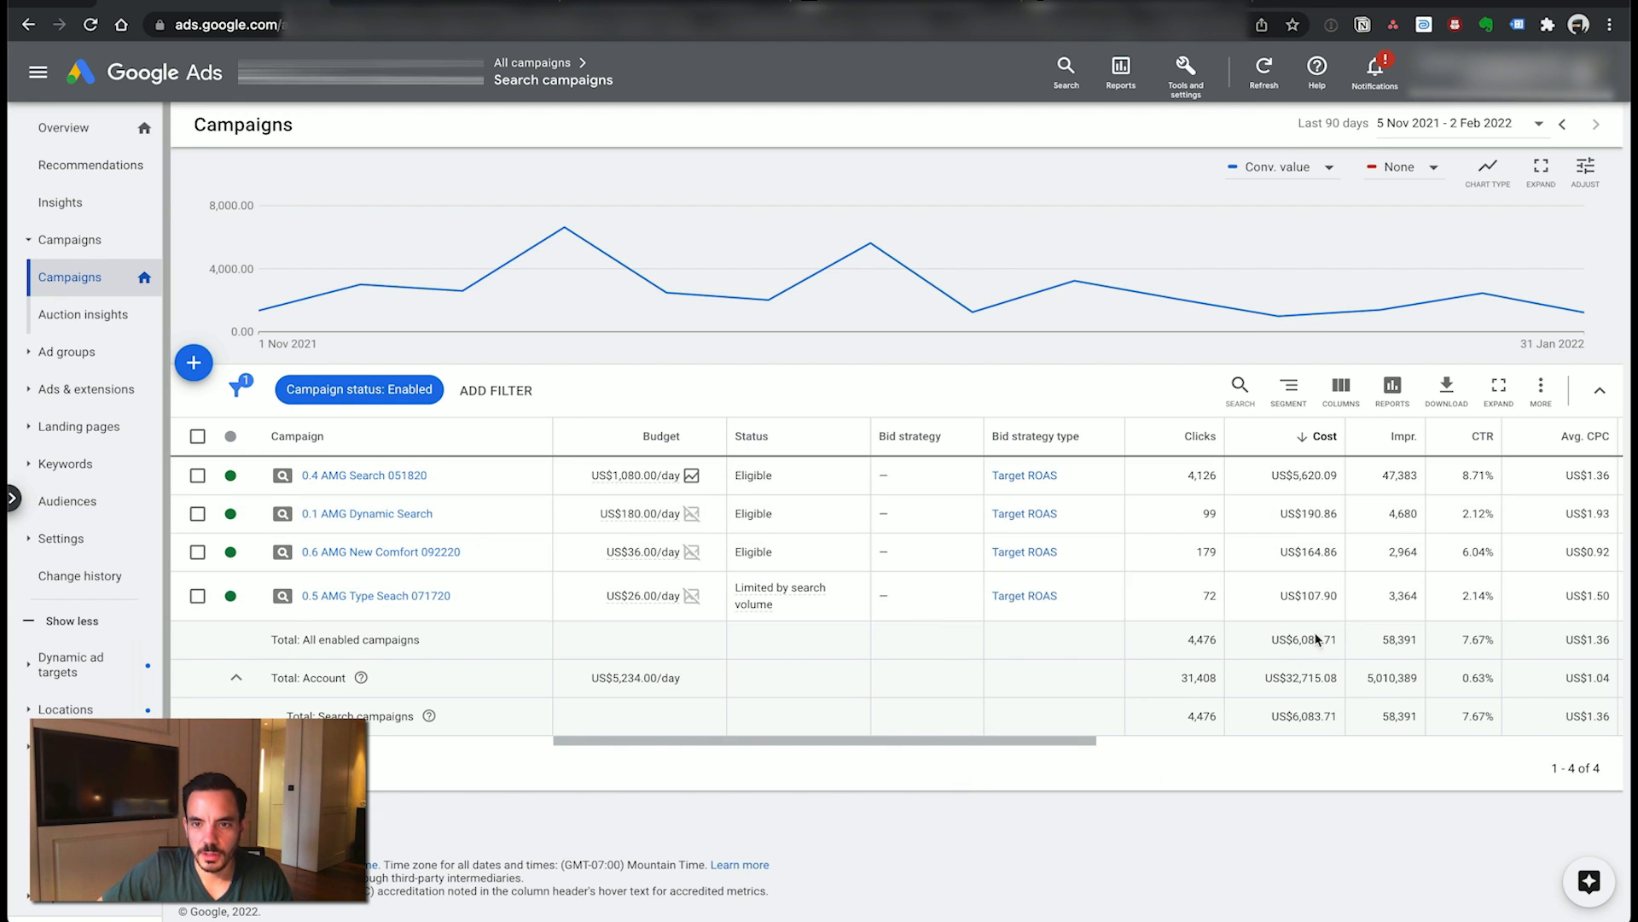
# - Open the portfolio bid strategies and view the strategy types available for creating a new one
pyautogui.click(1195, 70)
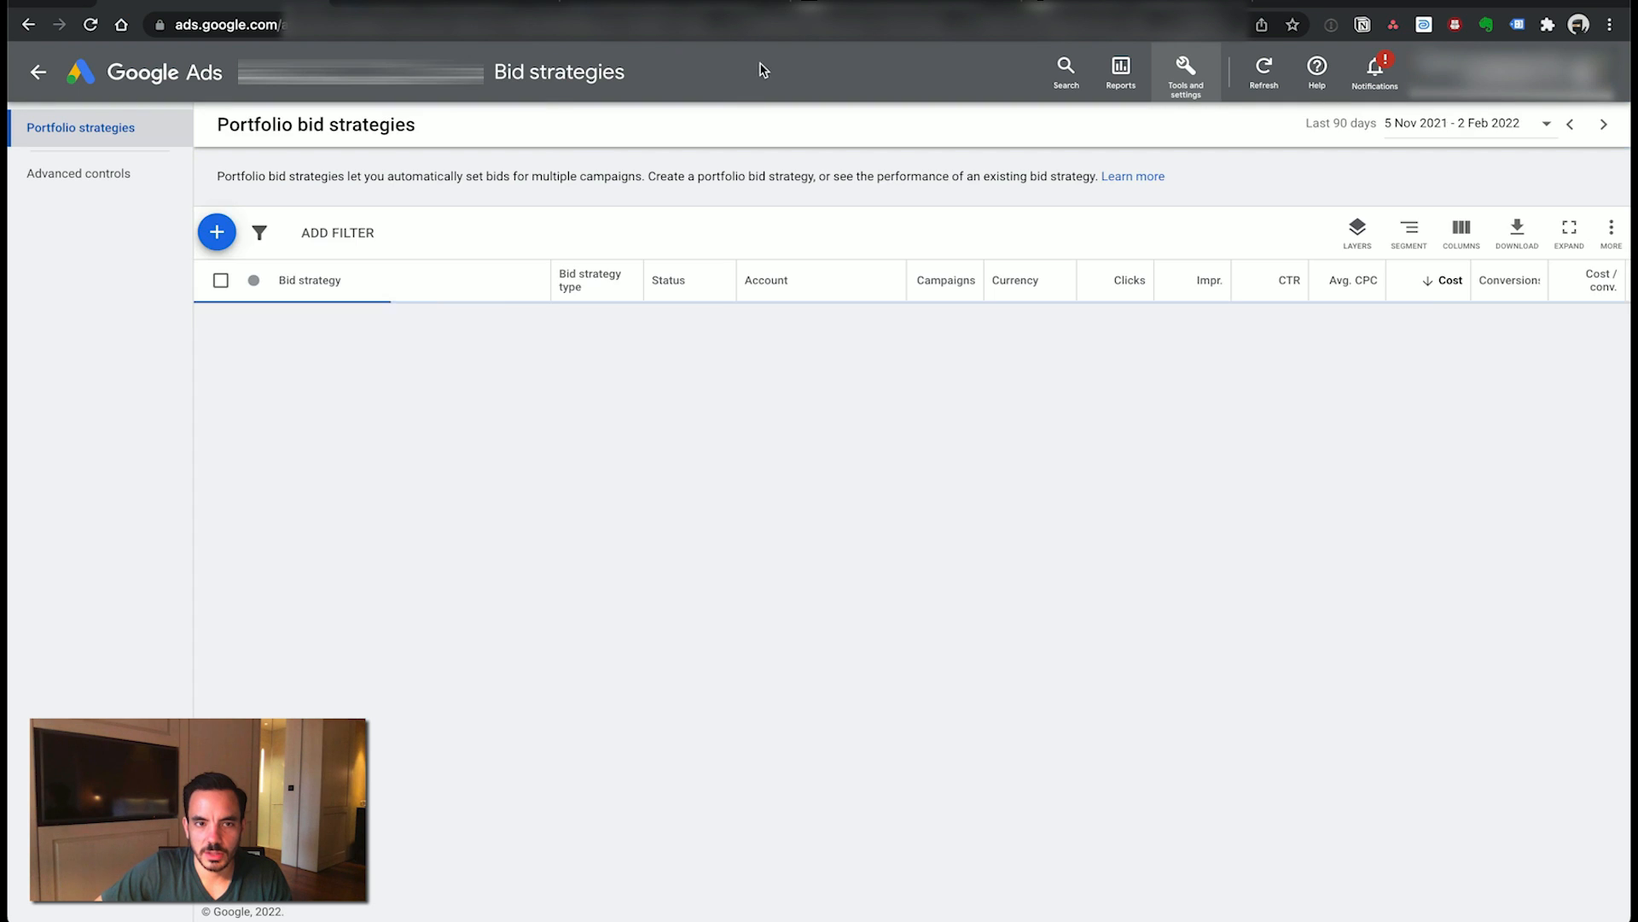
pyautogui.click(217, 231)
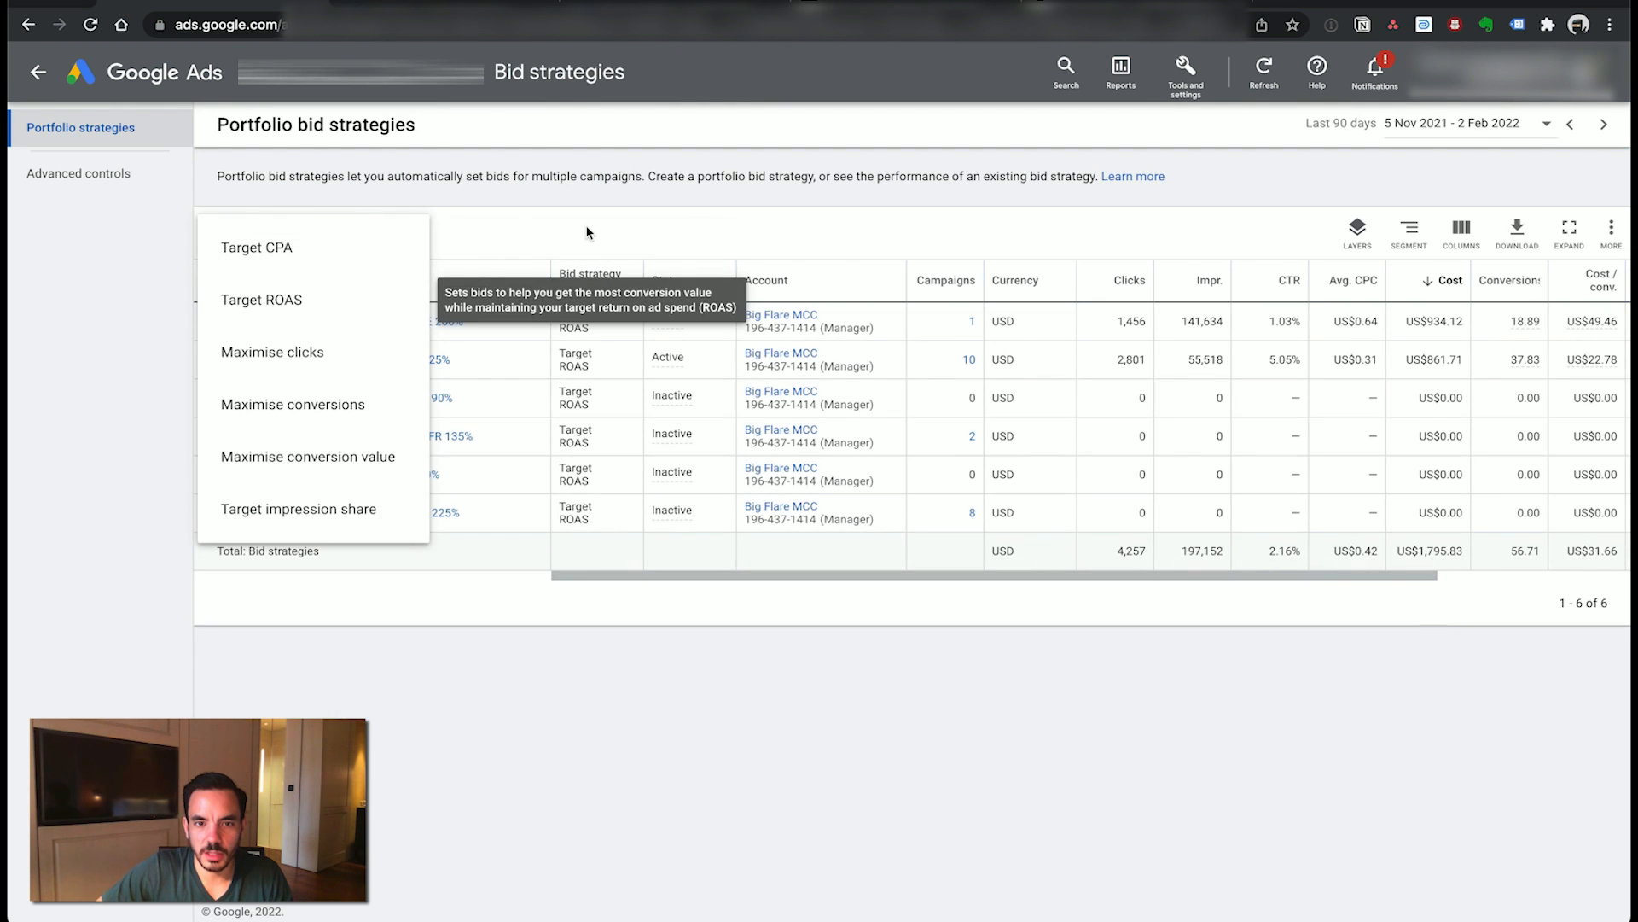
pyautogui.click(586, 232)
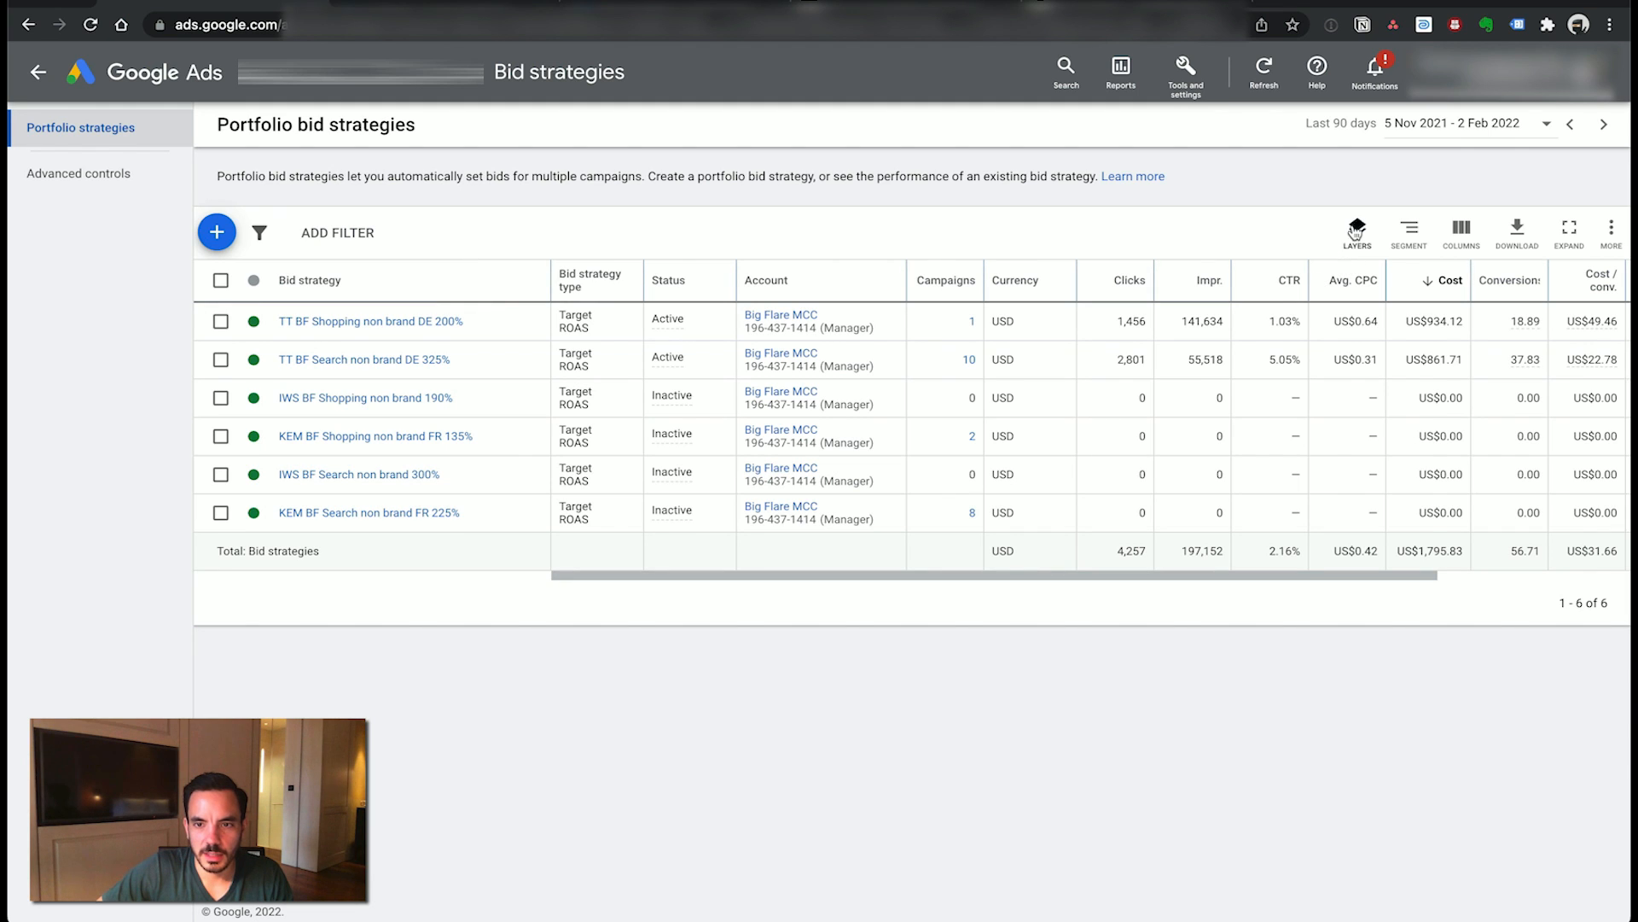
# - Filter the portfolio bid strategies by account to show only Prolux Cleaners
pyautogui.click(338, 232)
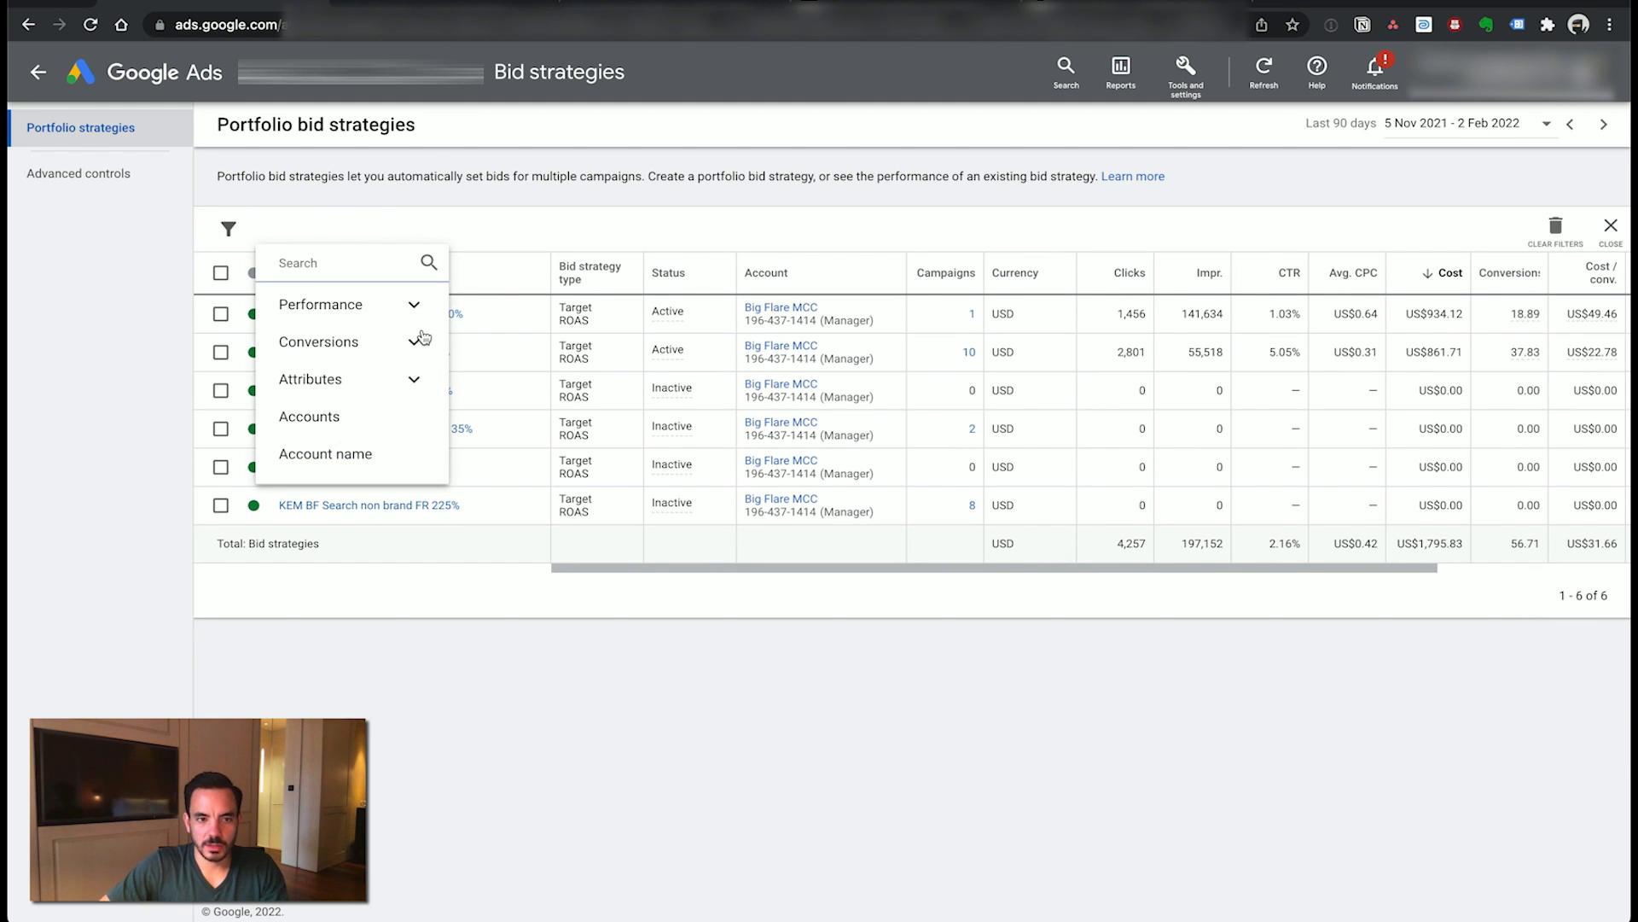
pyautogui.write('st')
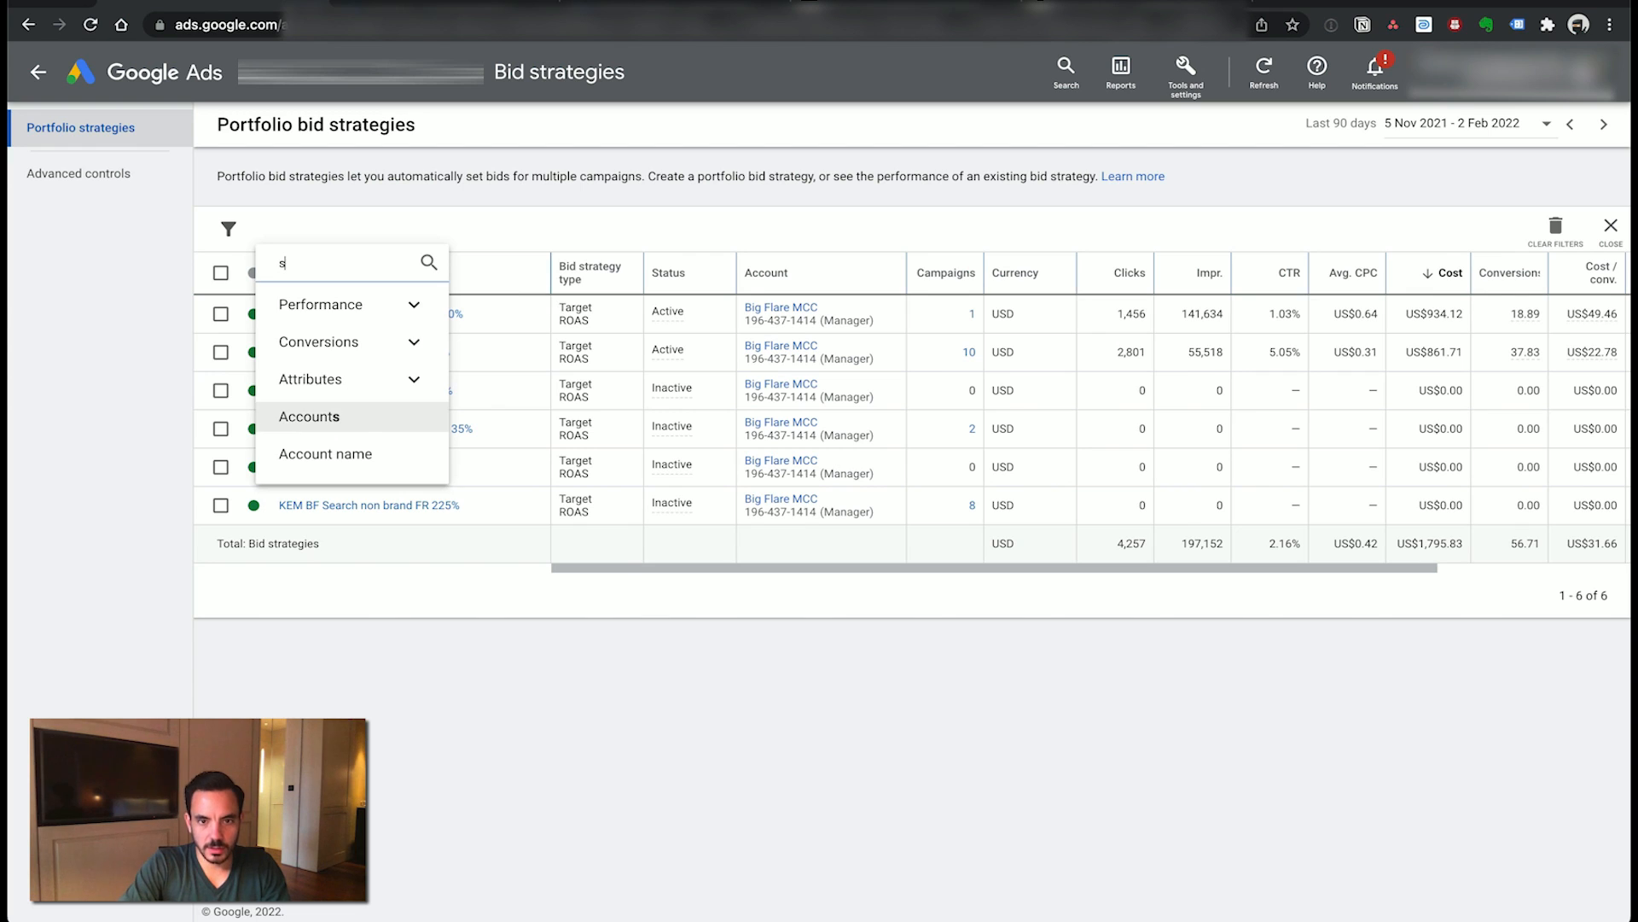
pyautogui.press('BackSpace')
pyautogui.write('account')
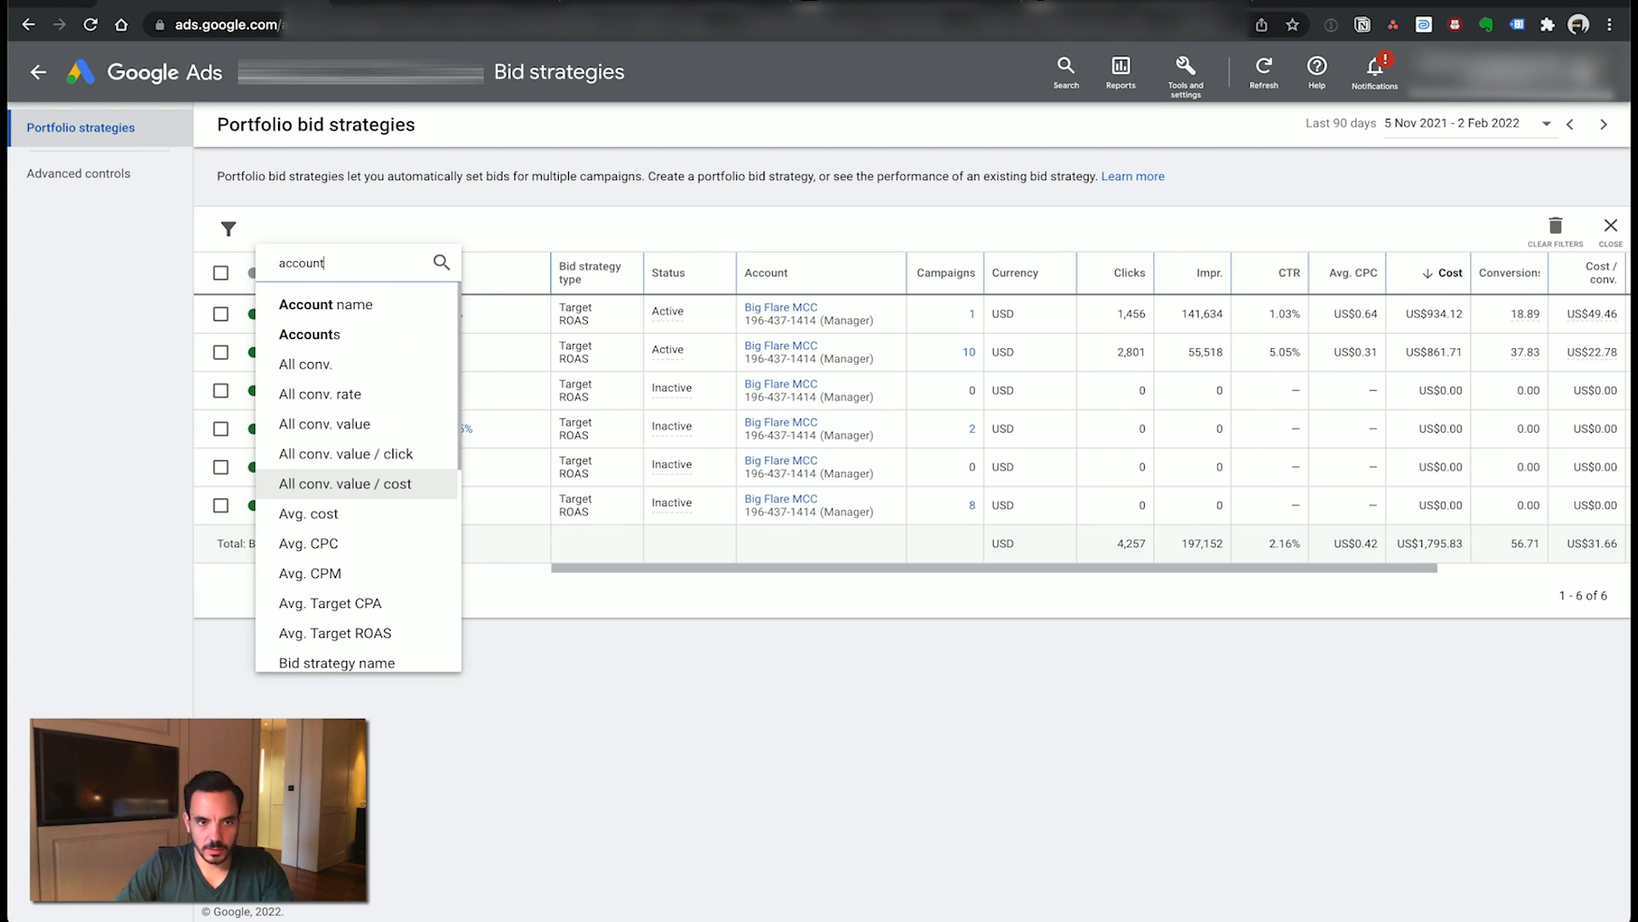
pyautogui.click(393, 333)
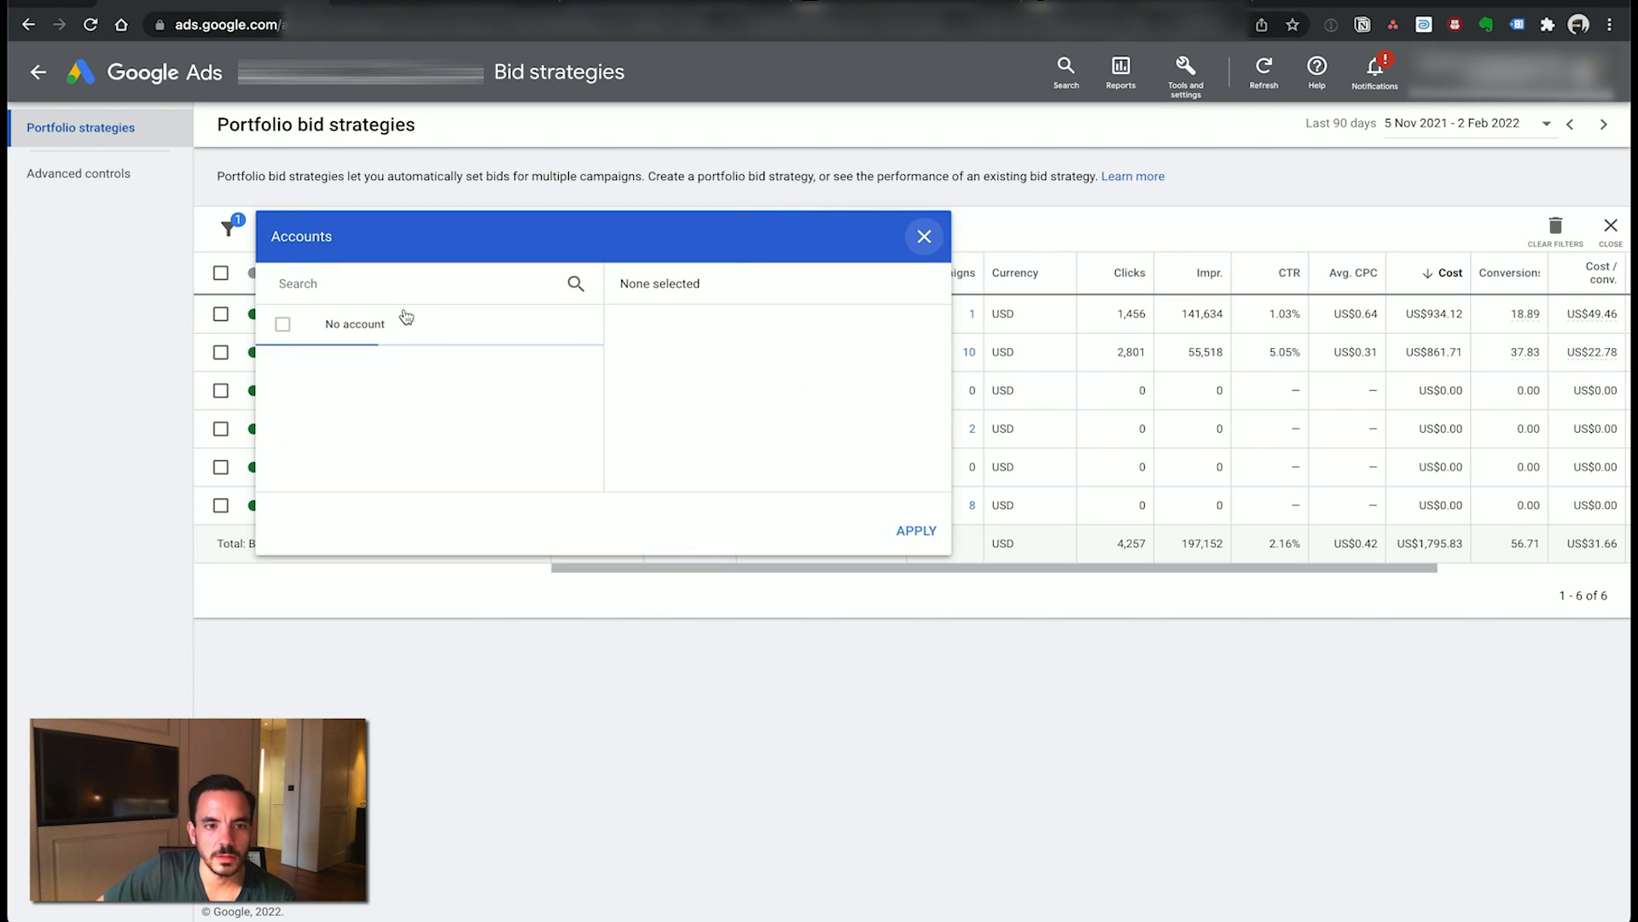
pyautogui.click(418, 413)
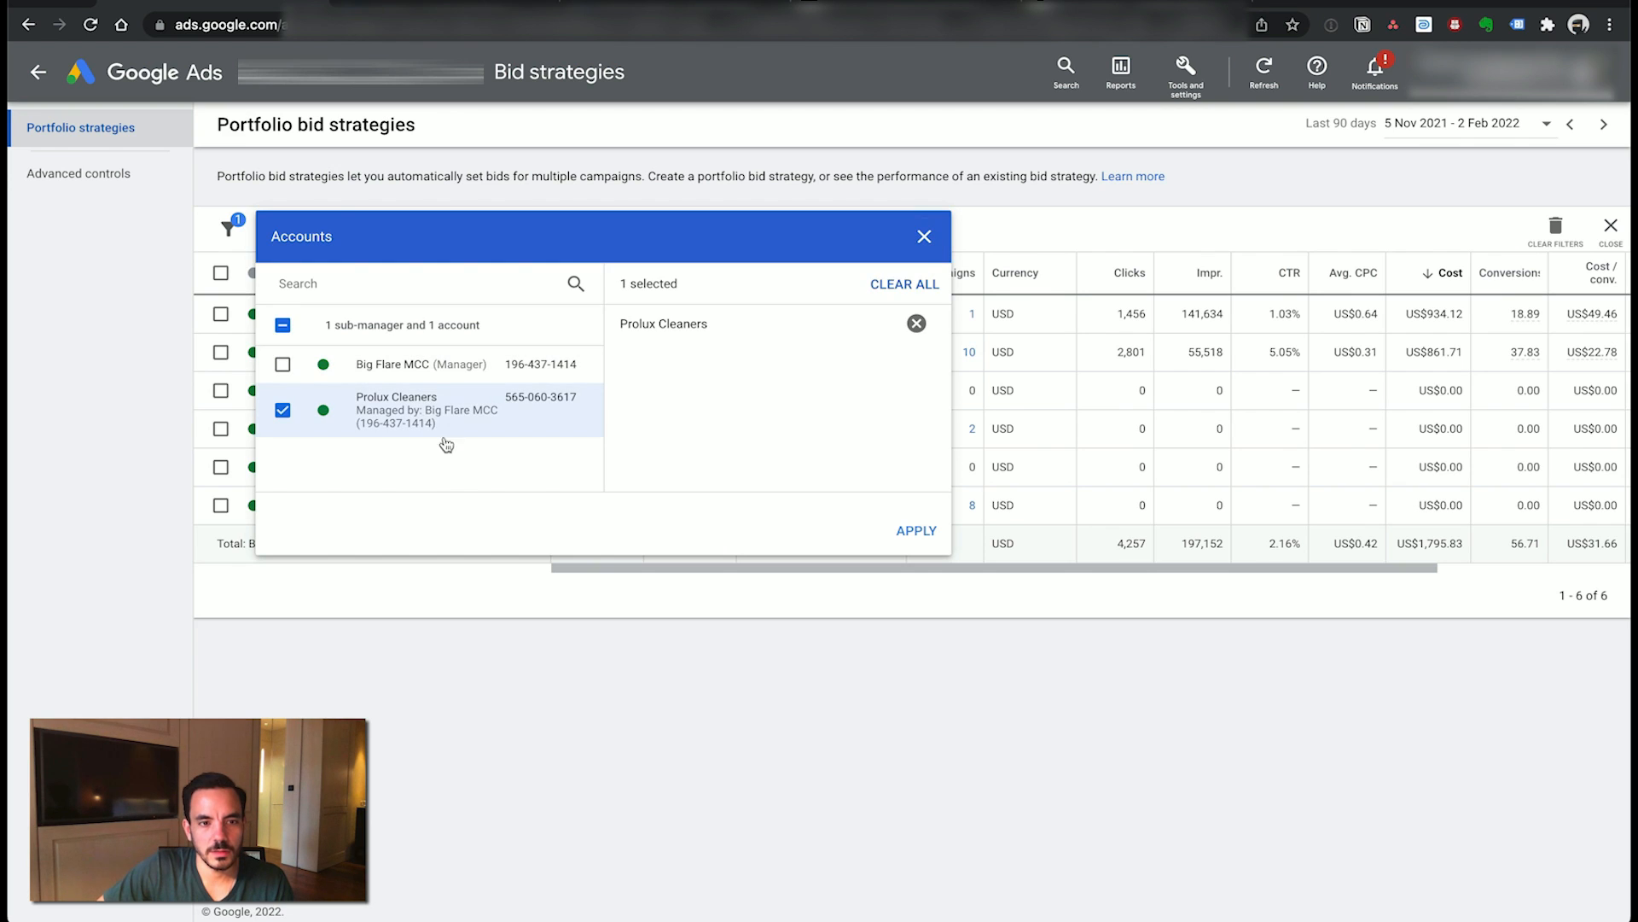
pyautogui.click(912, 531)
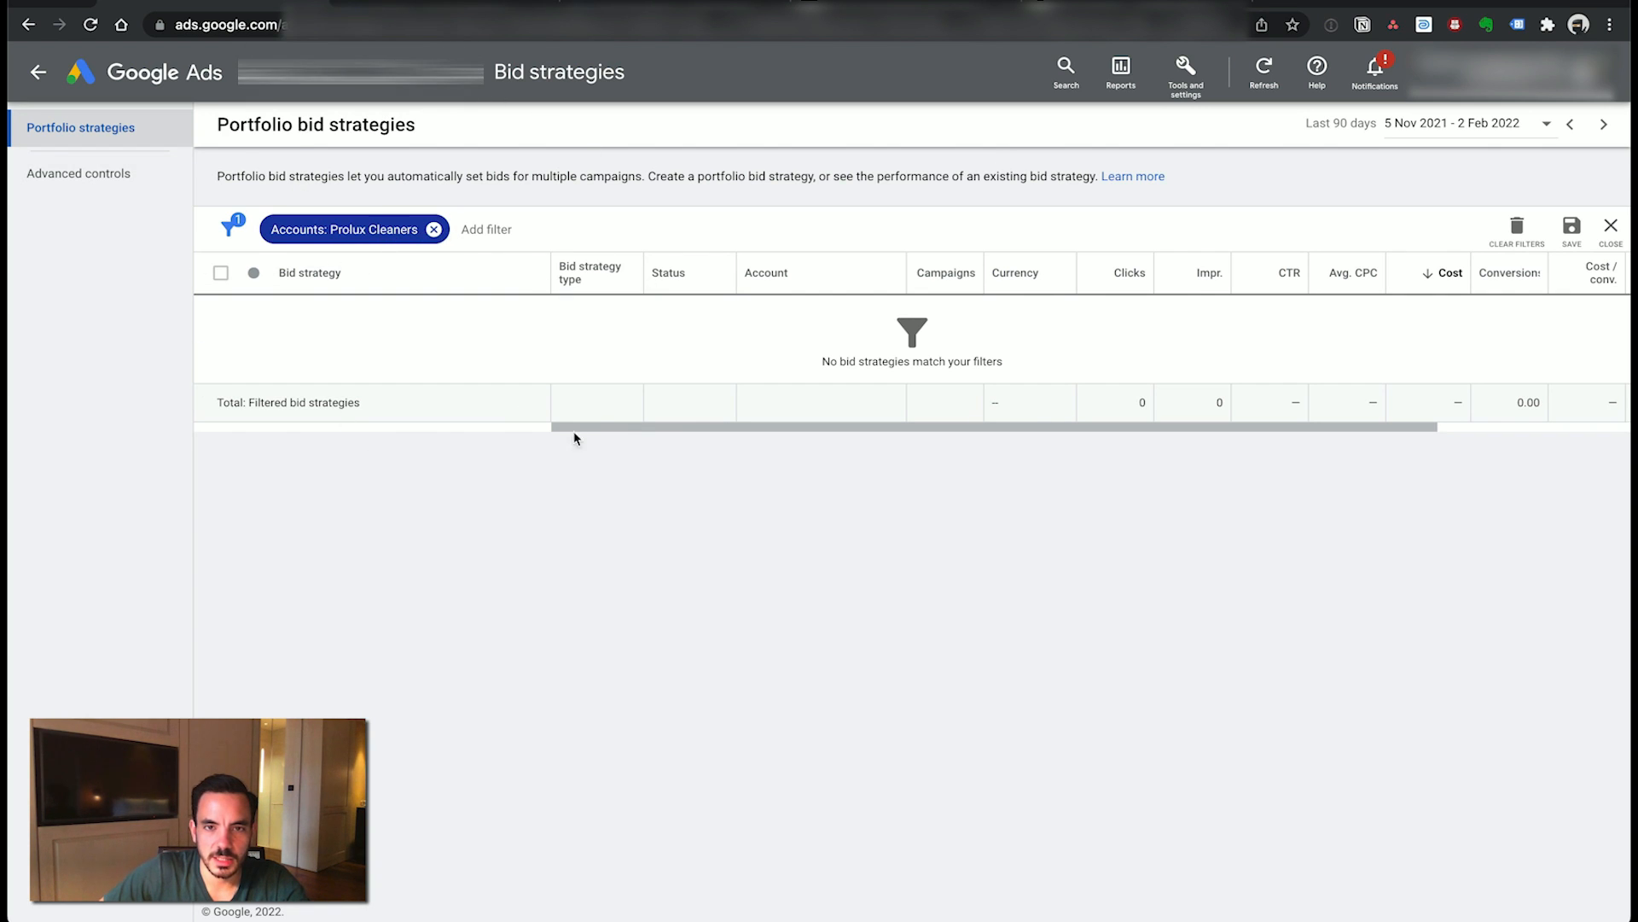
# - Return to the Search campaigns overview and examine the conversions of each enabled campaign and their total
pyautogui.click(41, 74)
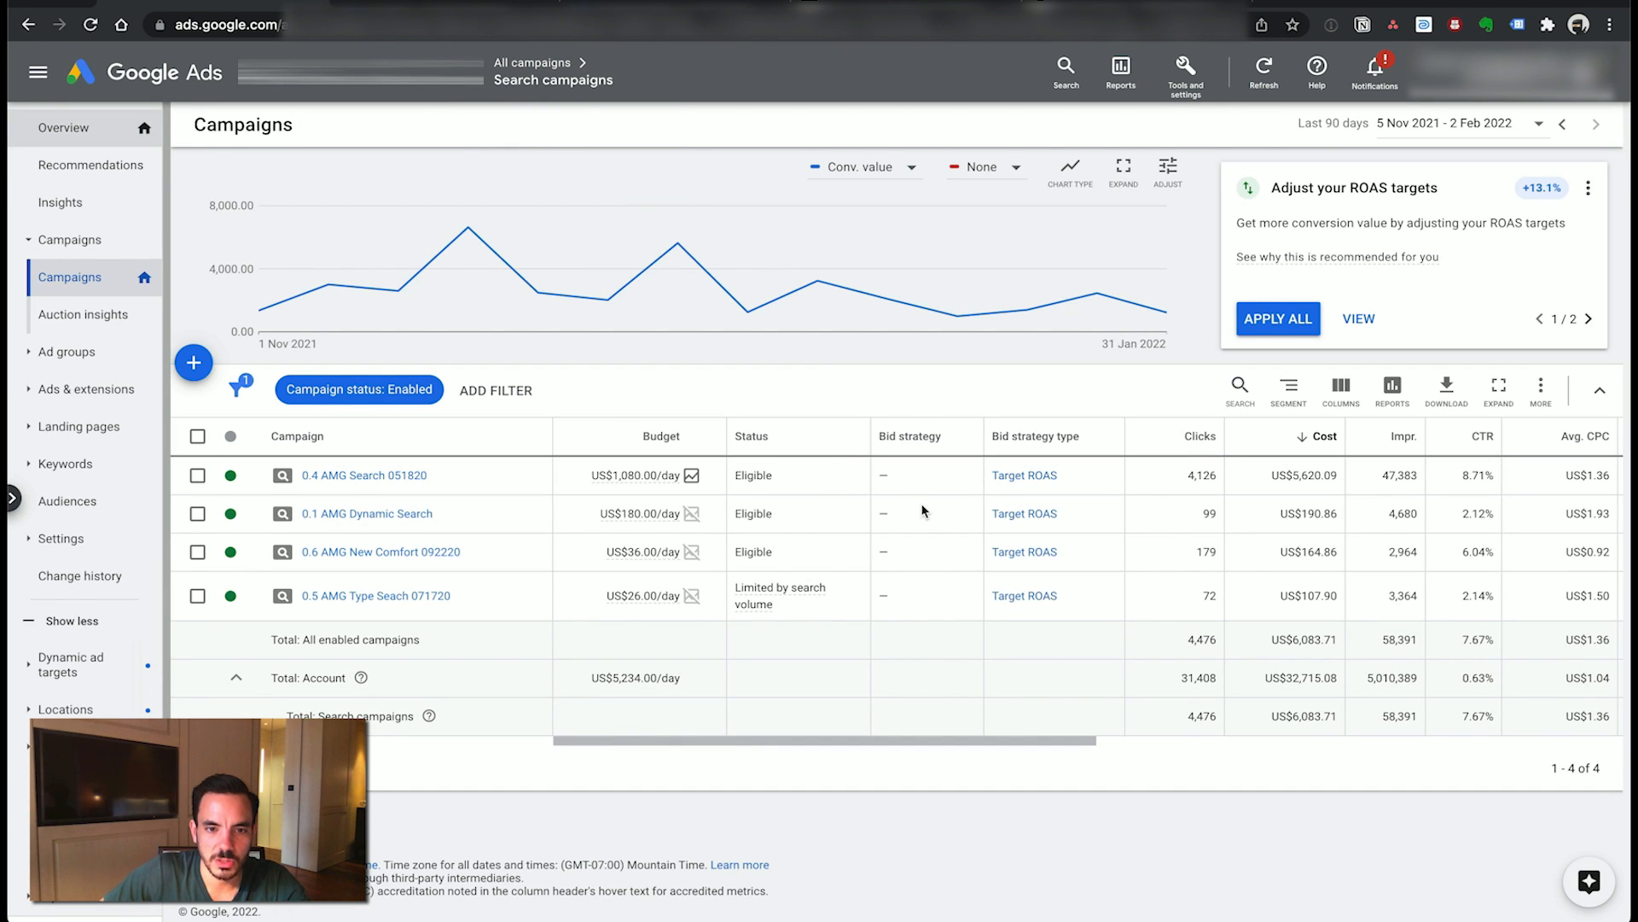
pyautogui.moveTo(870, 215)
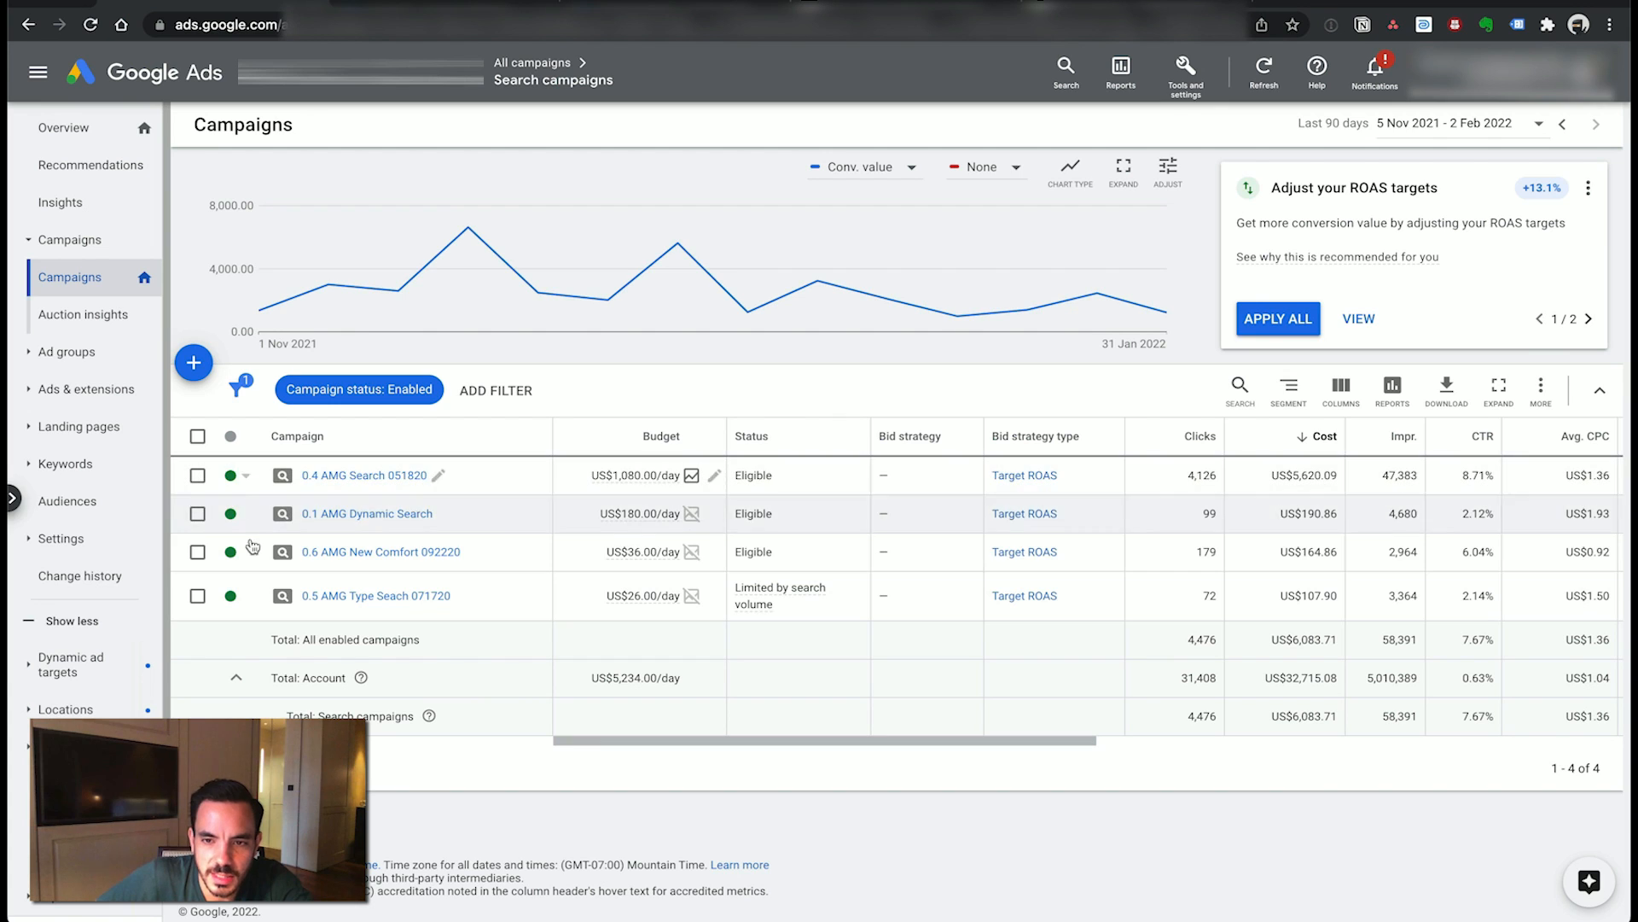
pyautogui.moveTo(929, 742); pyautogui.dragTo(1141, 742)
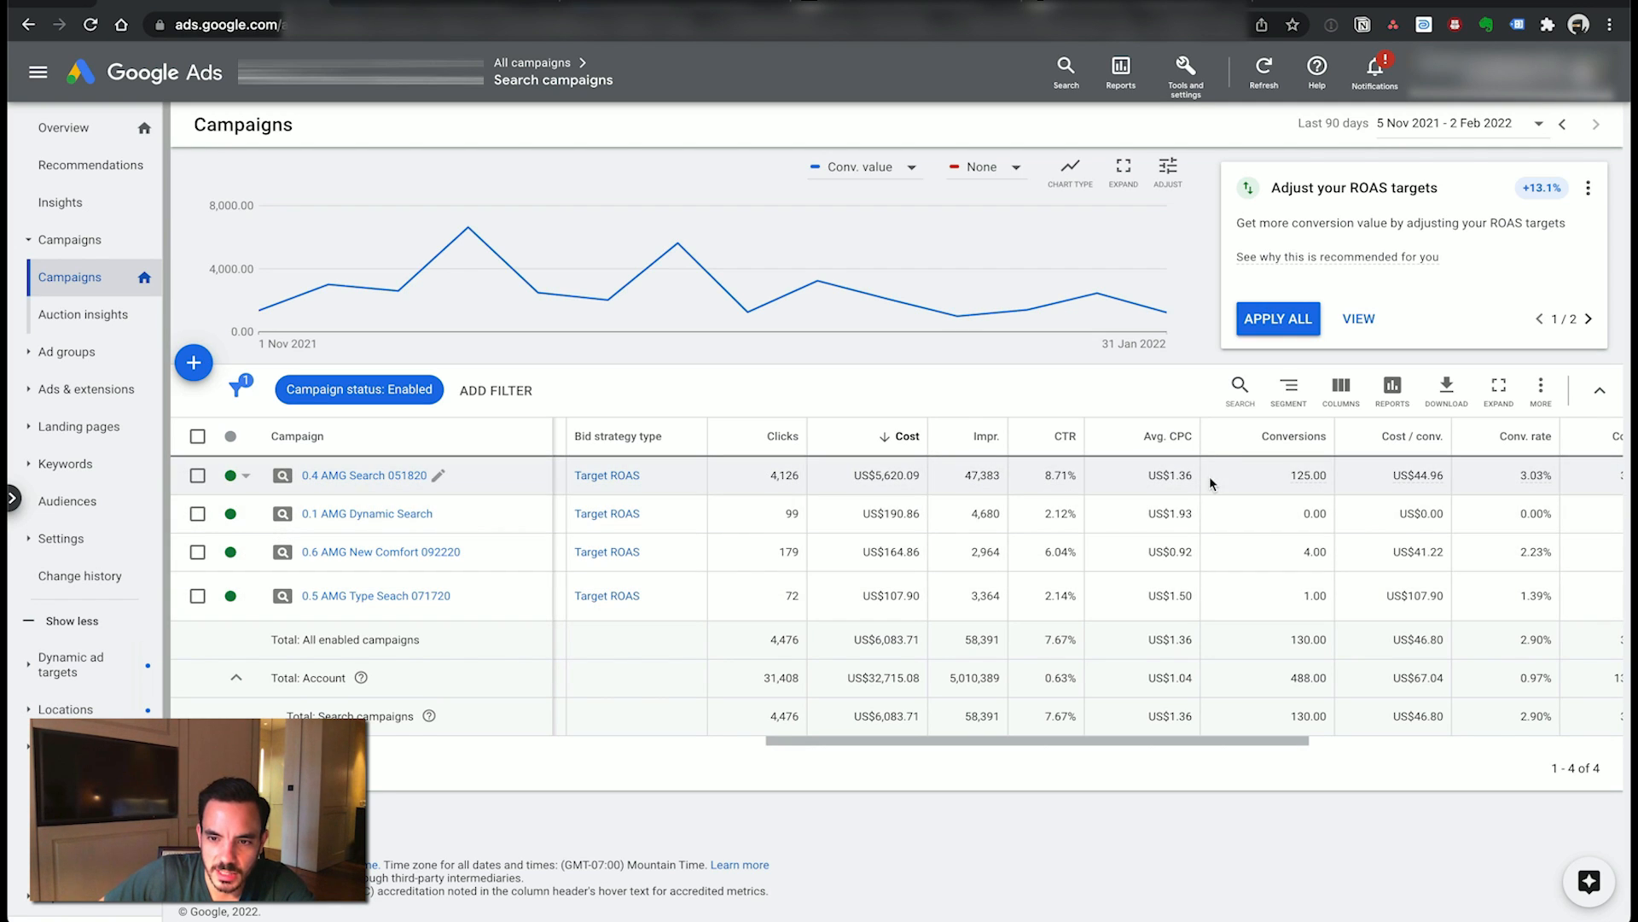
pyautogui.moveTo(1289, 480); pyautogui.dragTo(1329, 479)
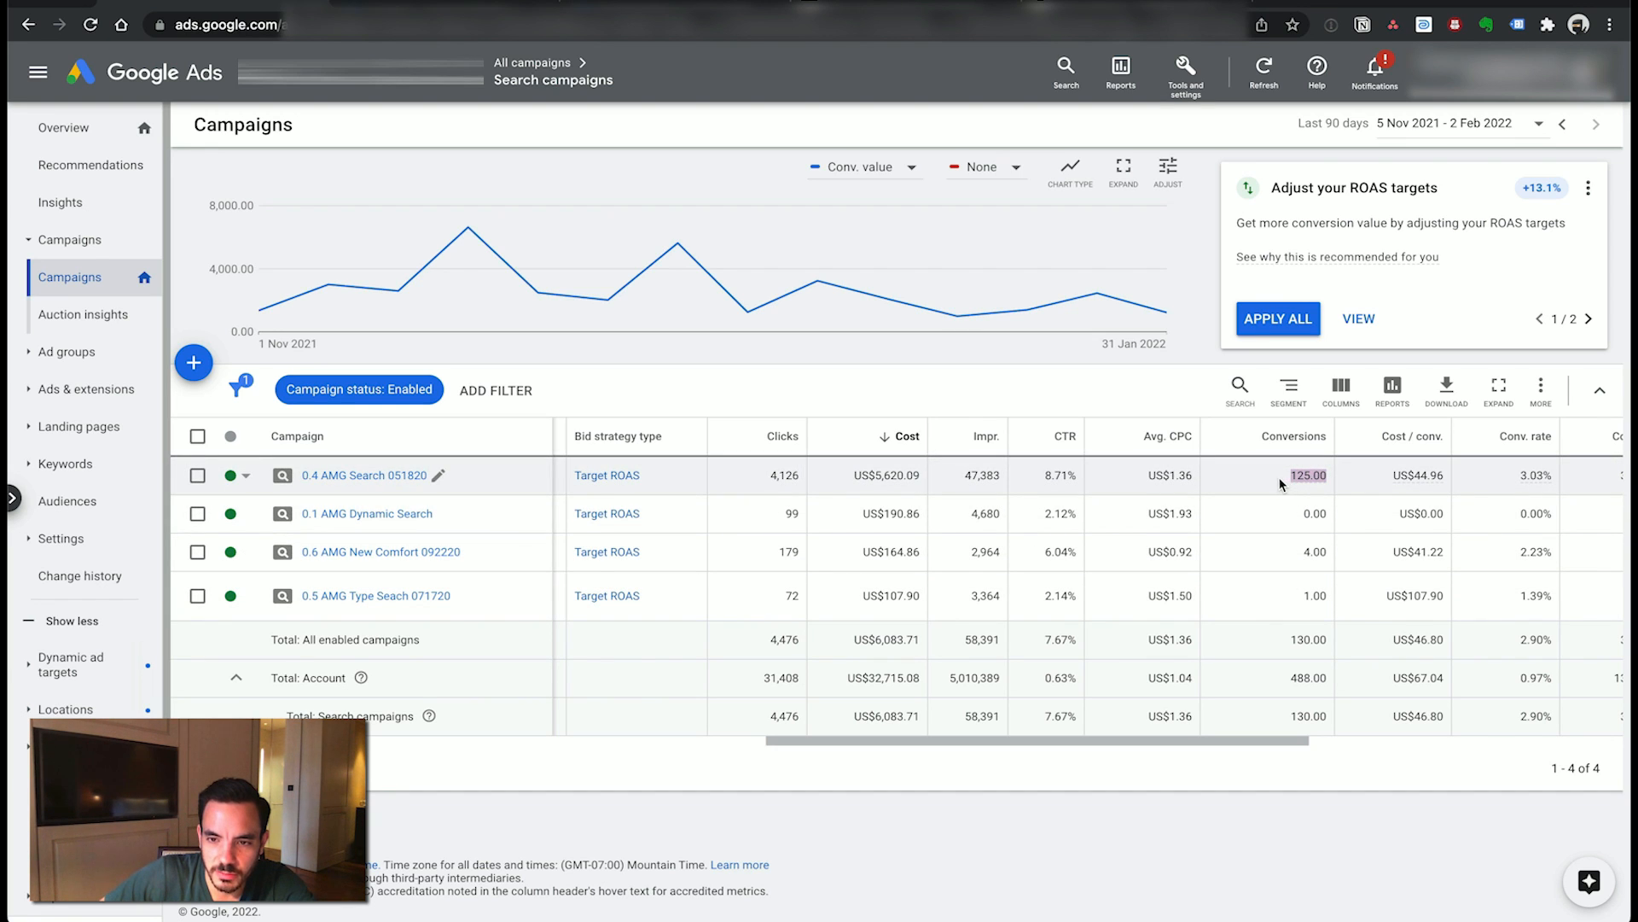
pyautogui.click(1272, 528)
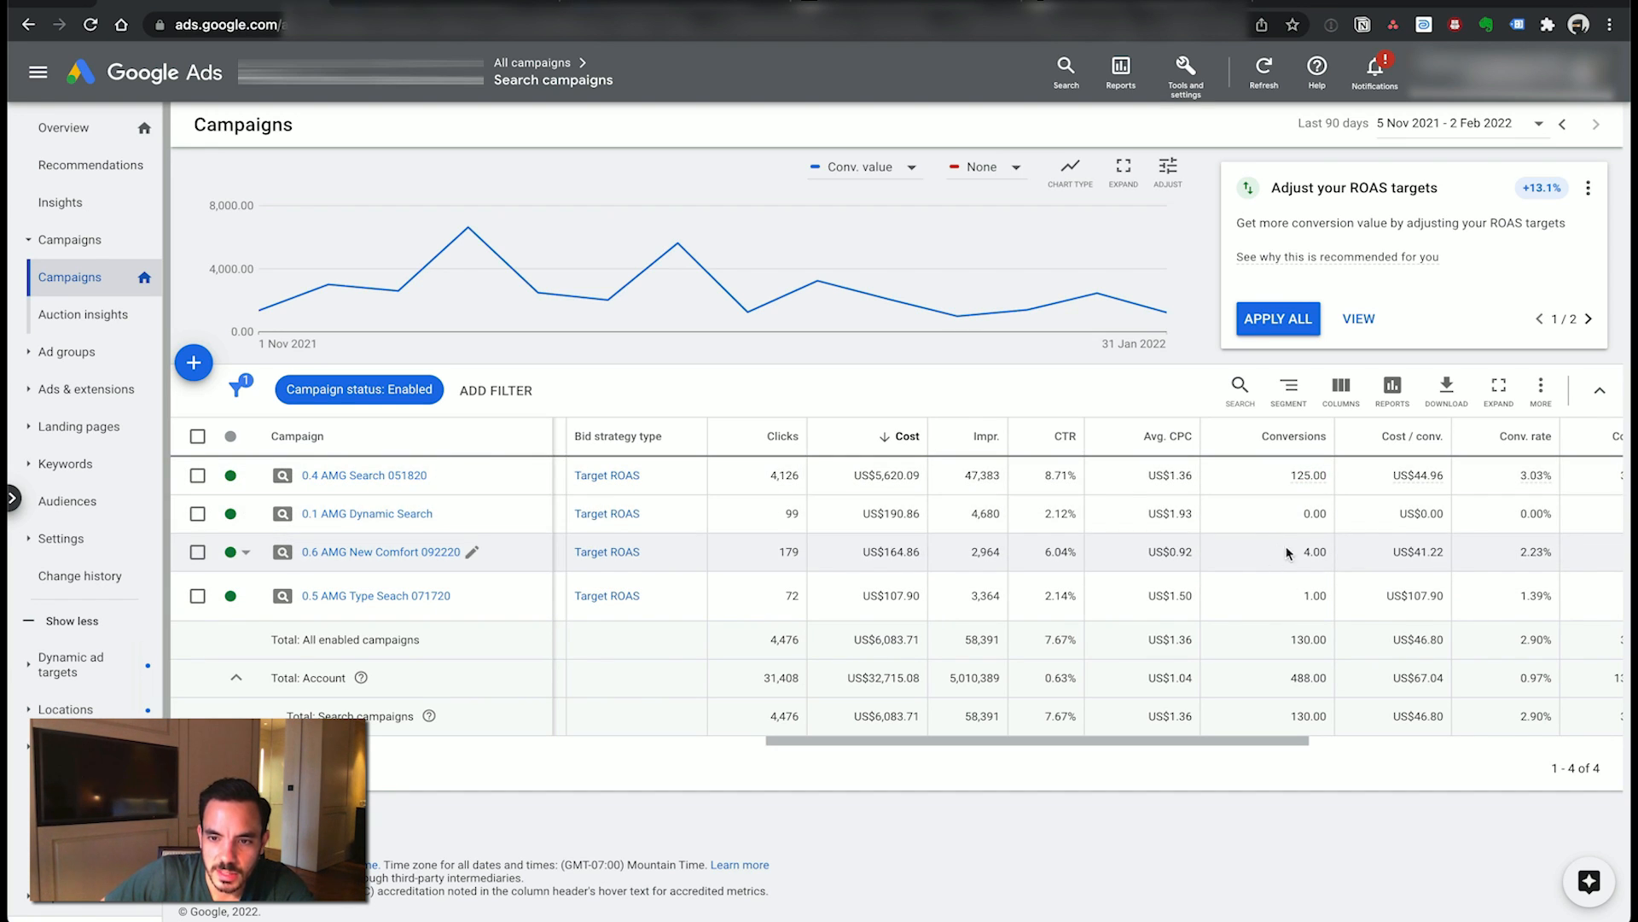
pyautogui.moveTo(1289, 553); pyautogui.dragTo(1334, 567)
pyautogui.click(1336, 570)
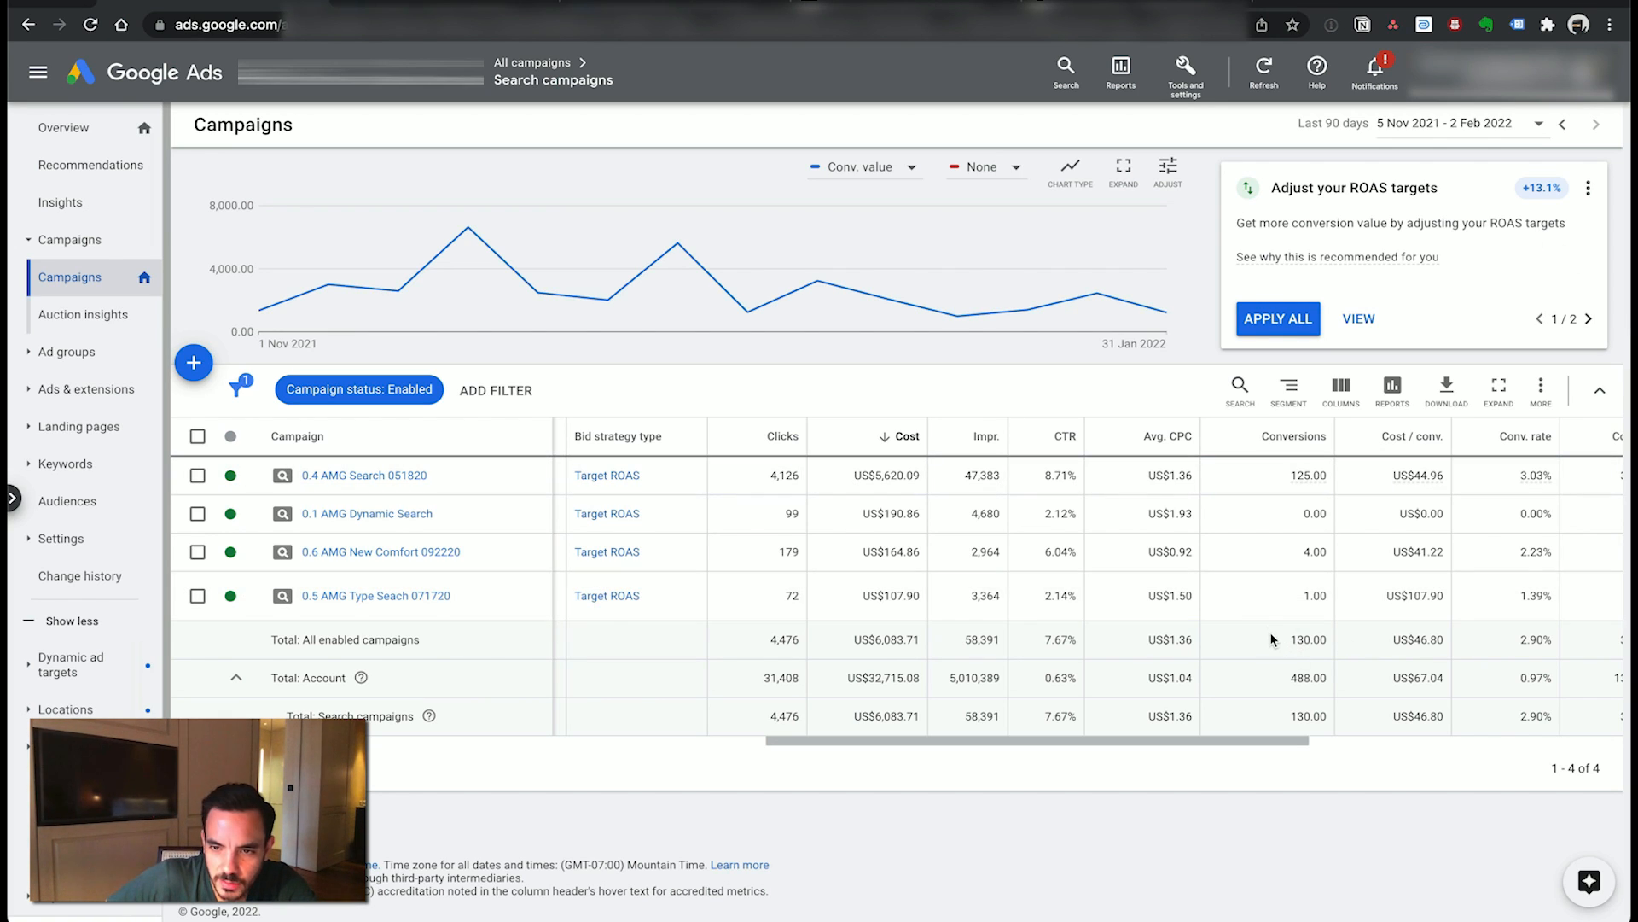
pyautogui.moveTo(1280, 640); pyautogui.dragTo(1340, 639)
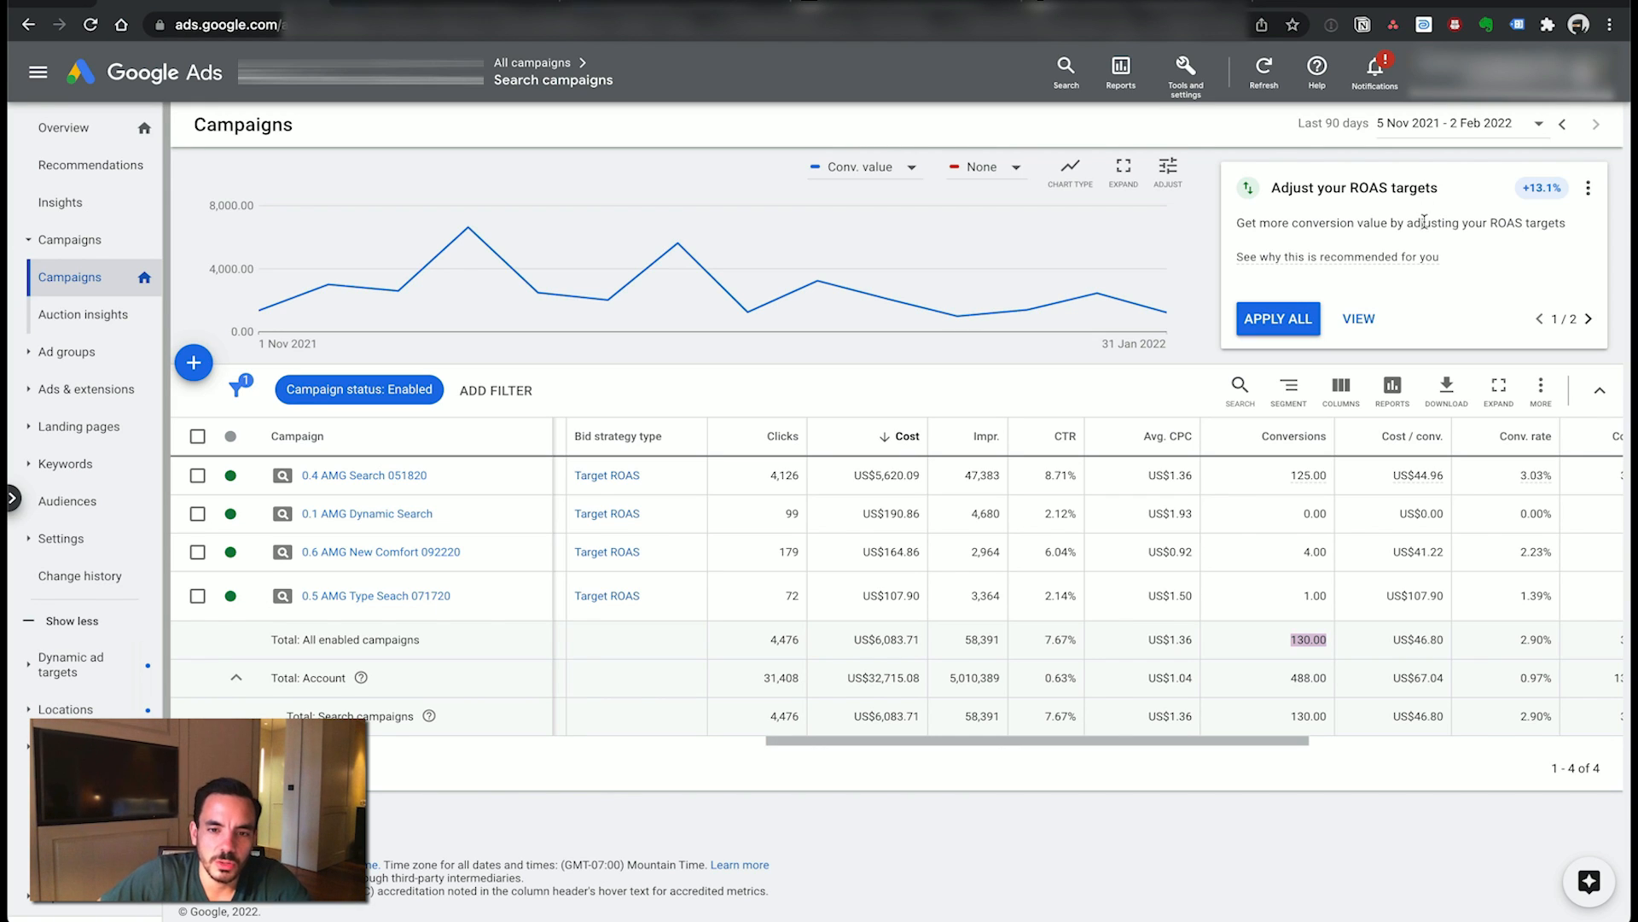
# - Consult the Audiences item under Search in the Prolux Cleaners audit notes, and return to Google Ads
pyautogui.press('super+Tab')
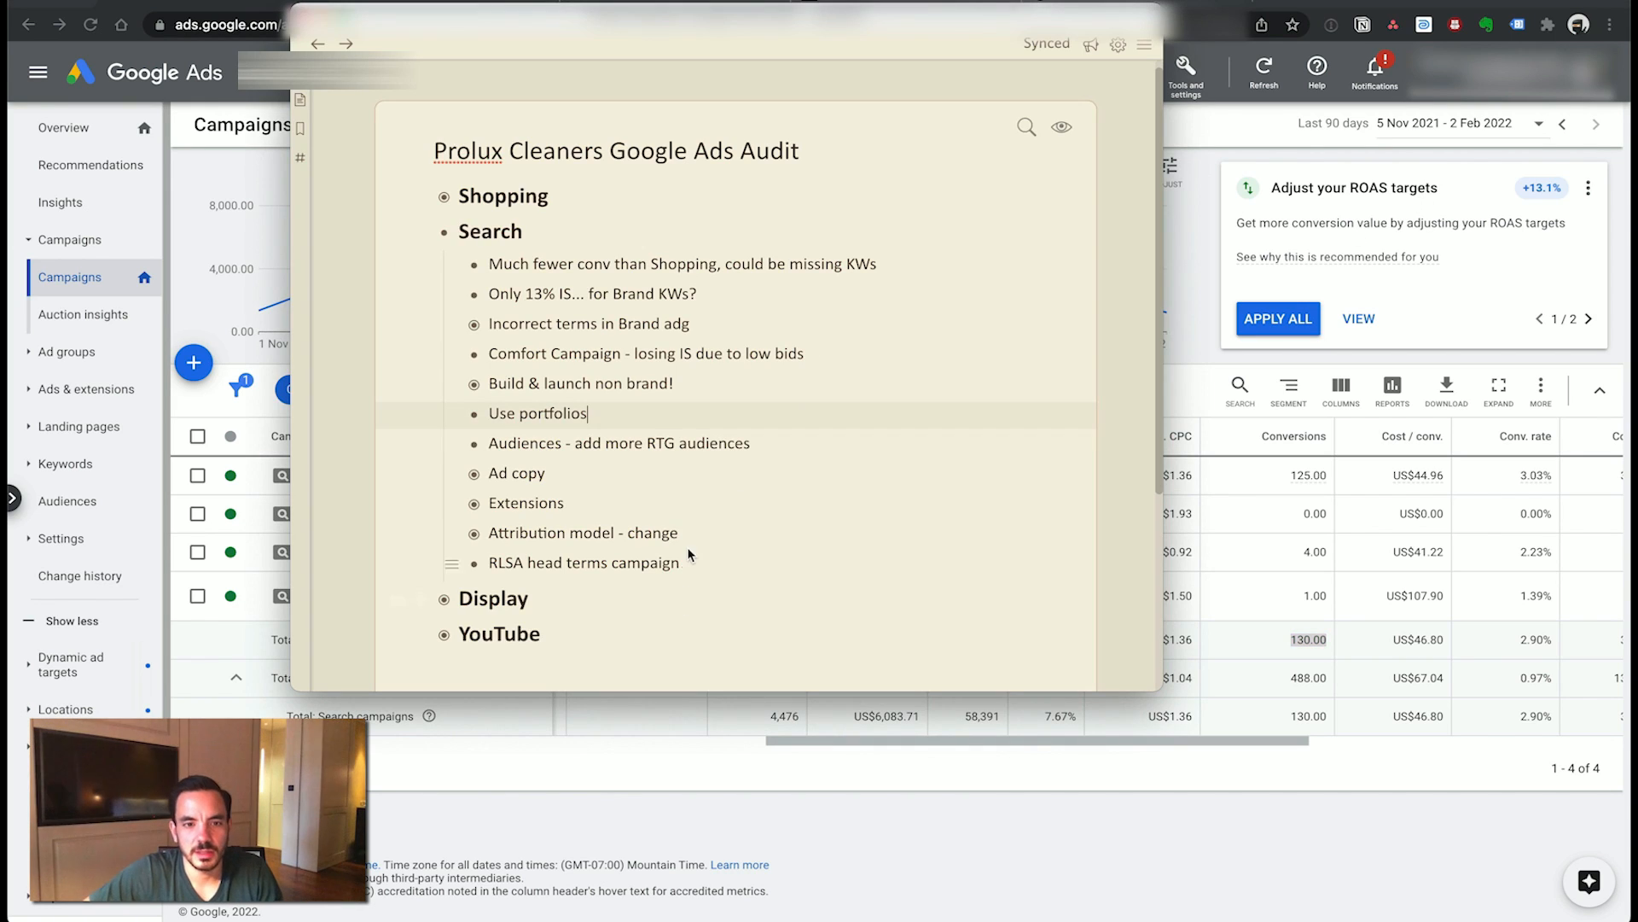
pyautogui.click(682, 452)
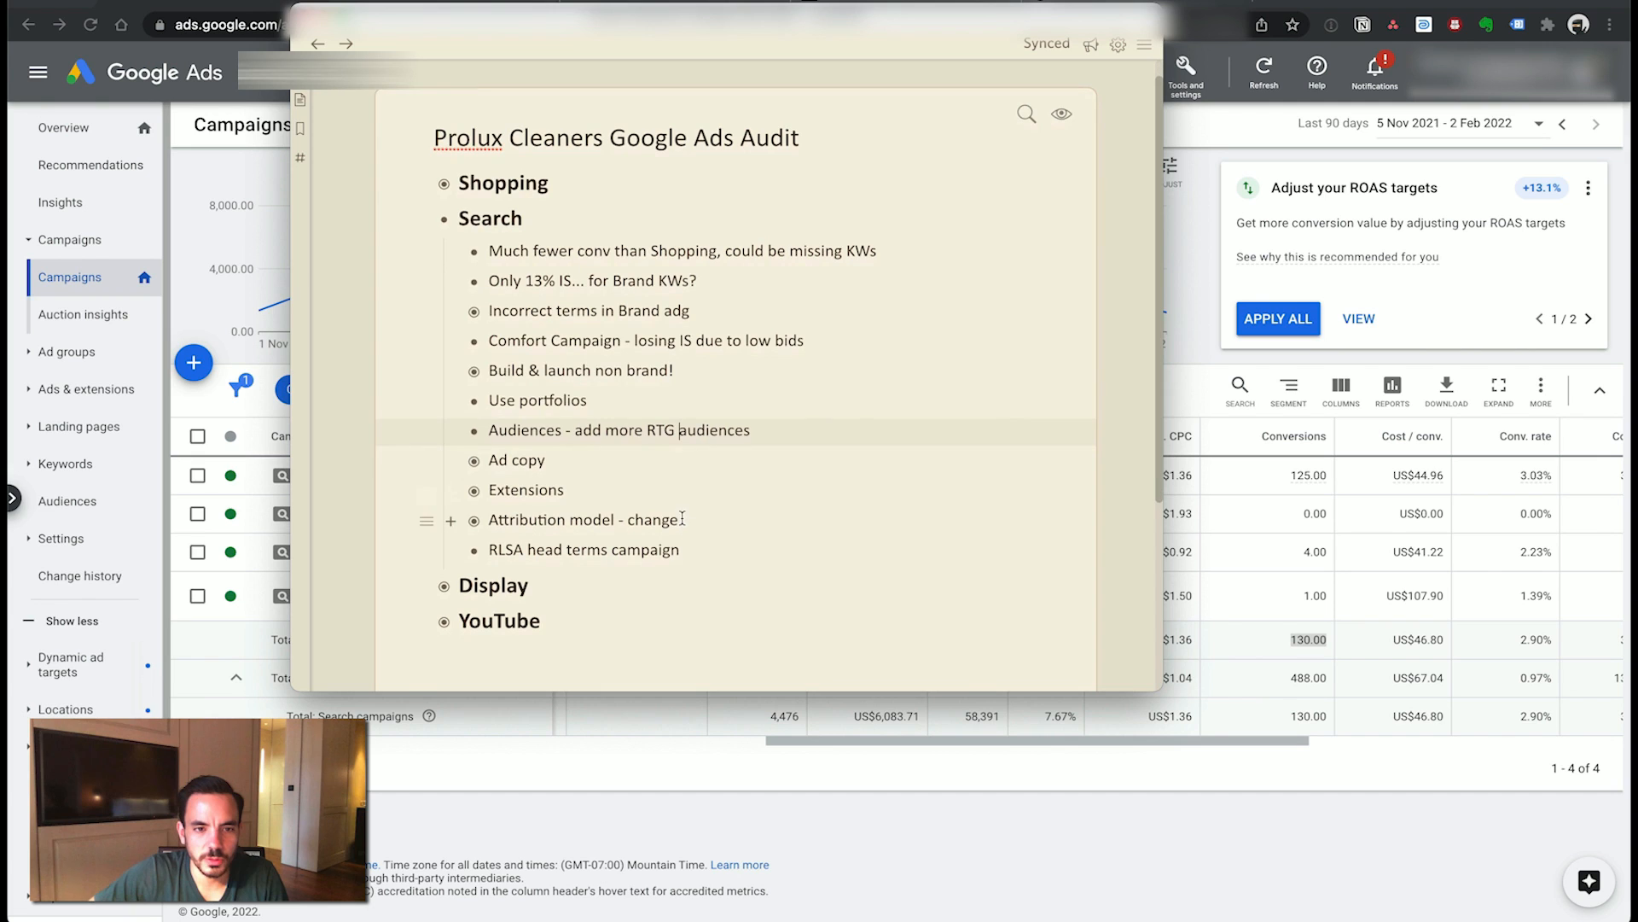
pyautogui.press('super+Tab')
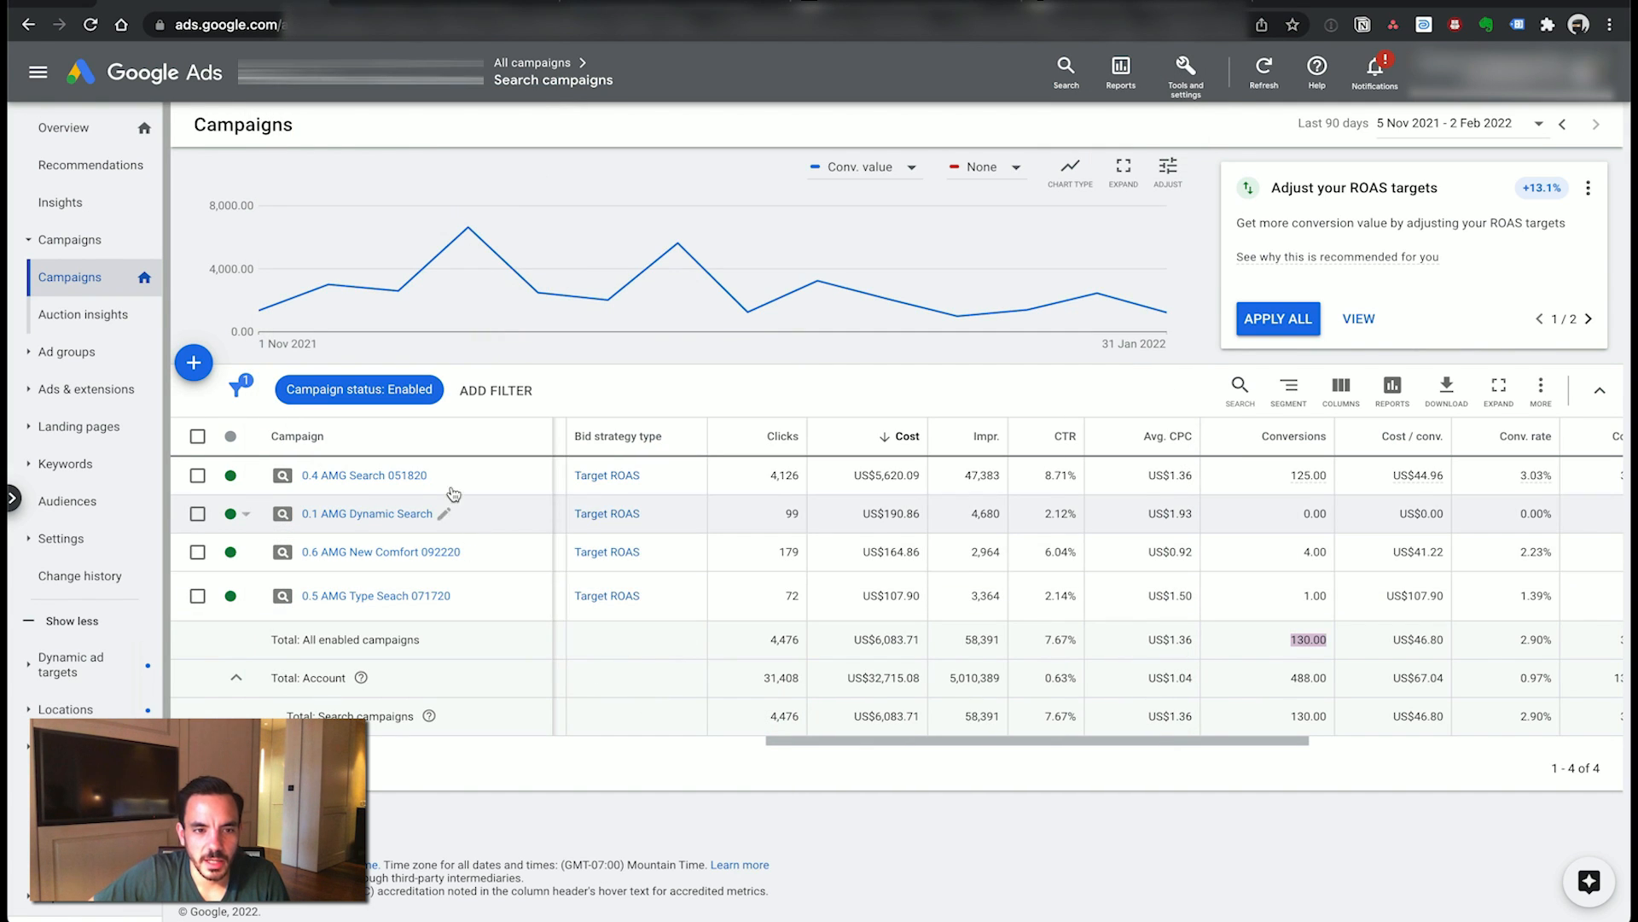
# - Open the Brand ad group of campaign 0.4 AMG Search 051820 and examine its audience segments table, including All Converters
pyautogui.click(398, 475)
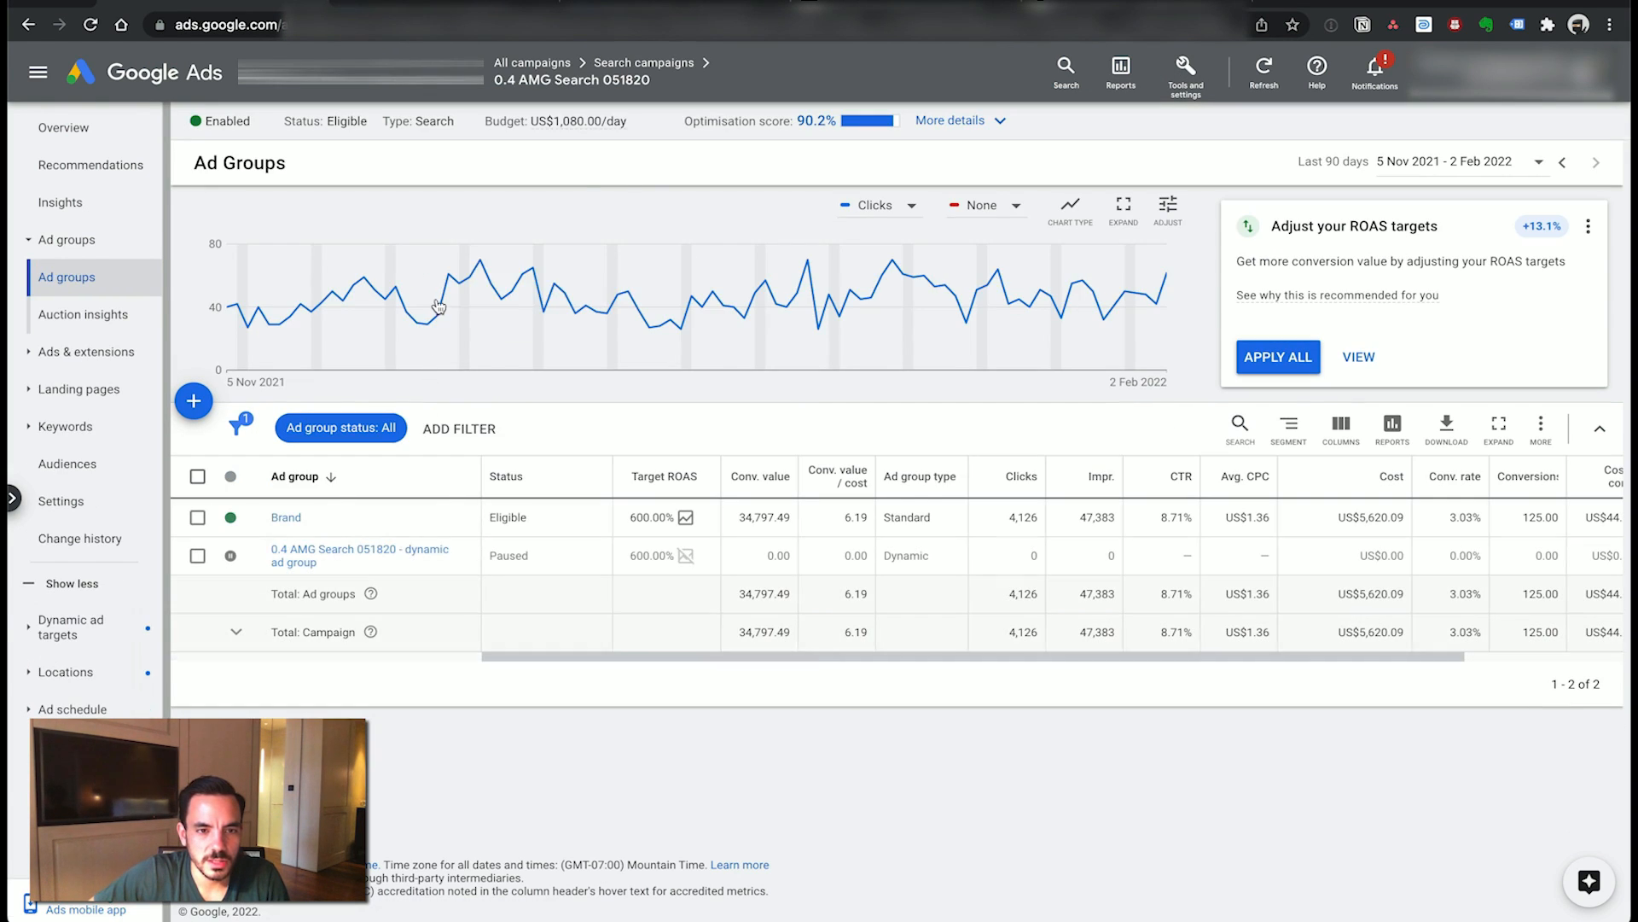
pyautogui.click(288, 517)
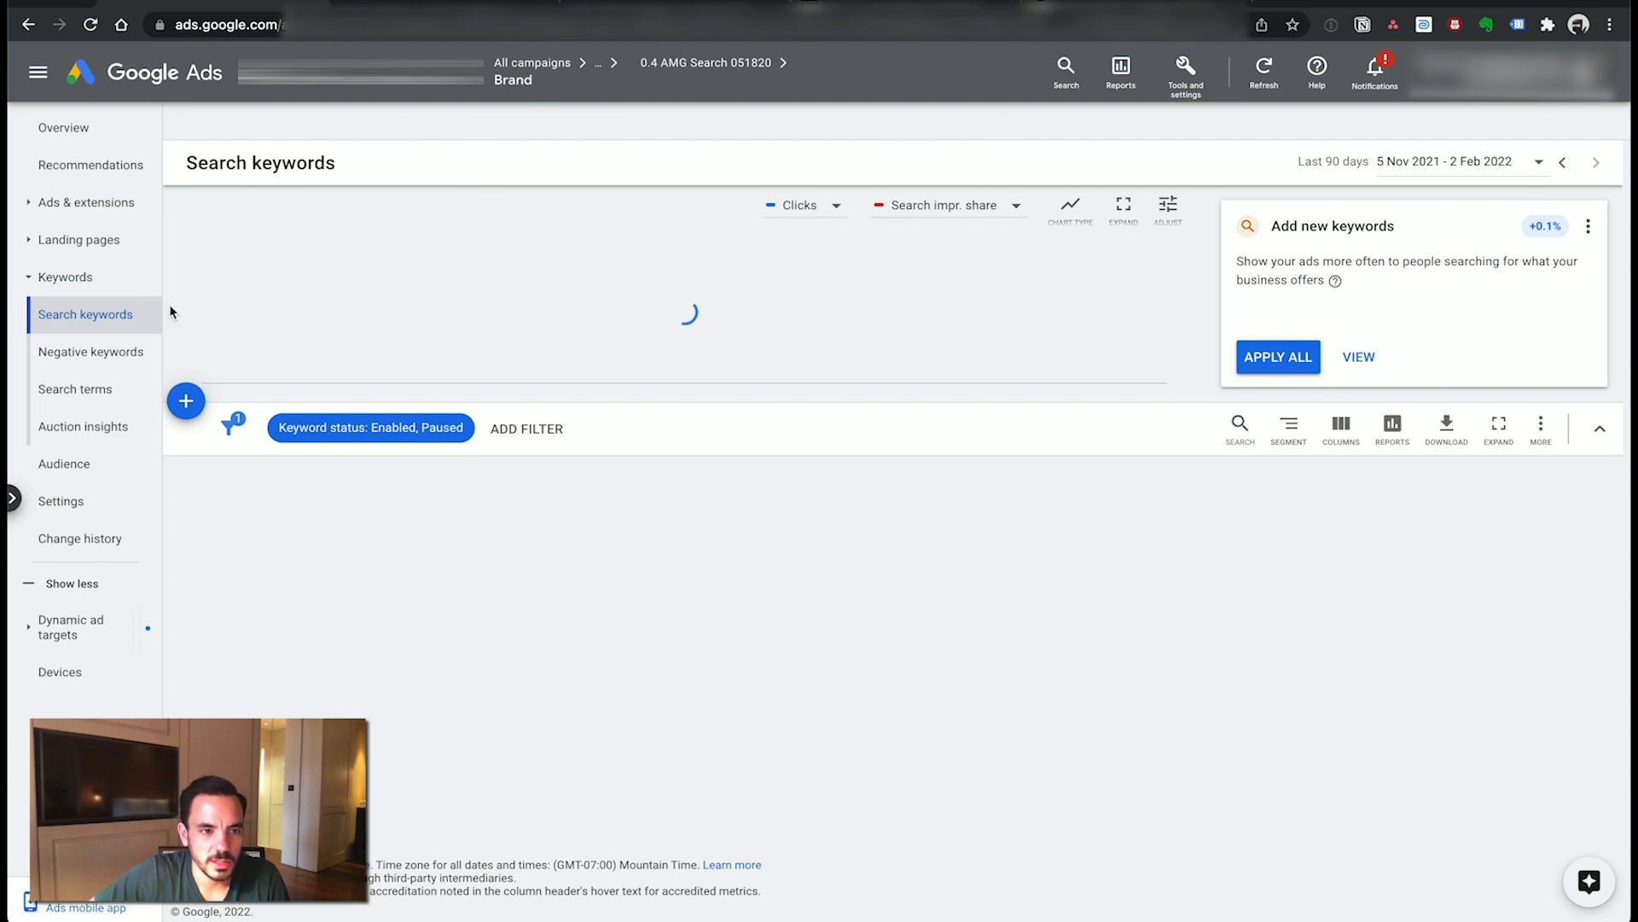
pyautogui.click(86, 478)
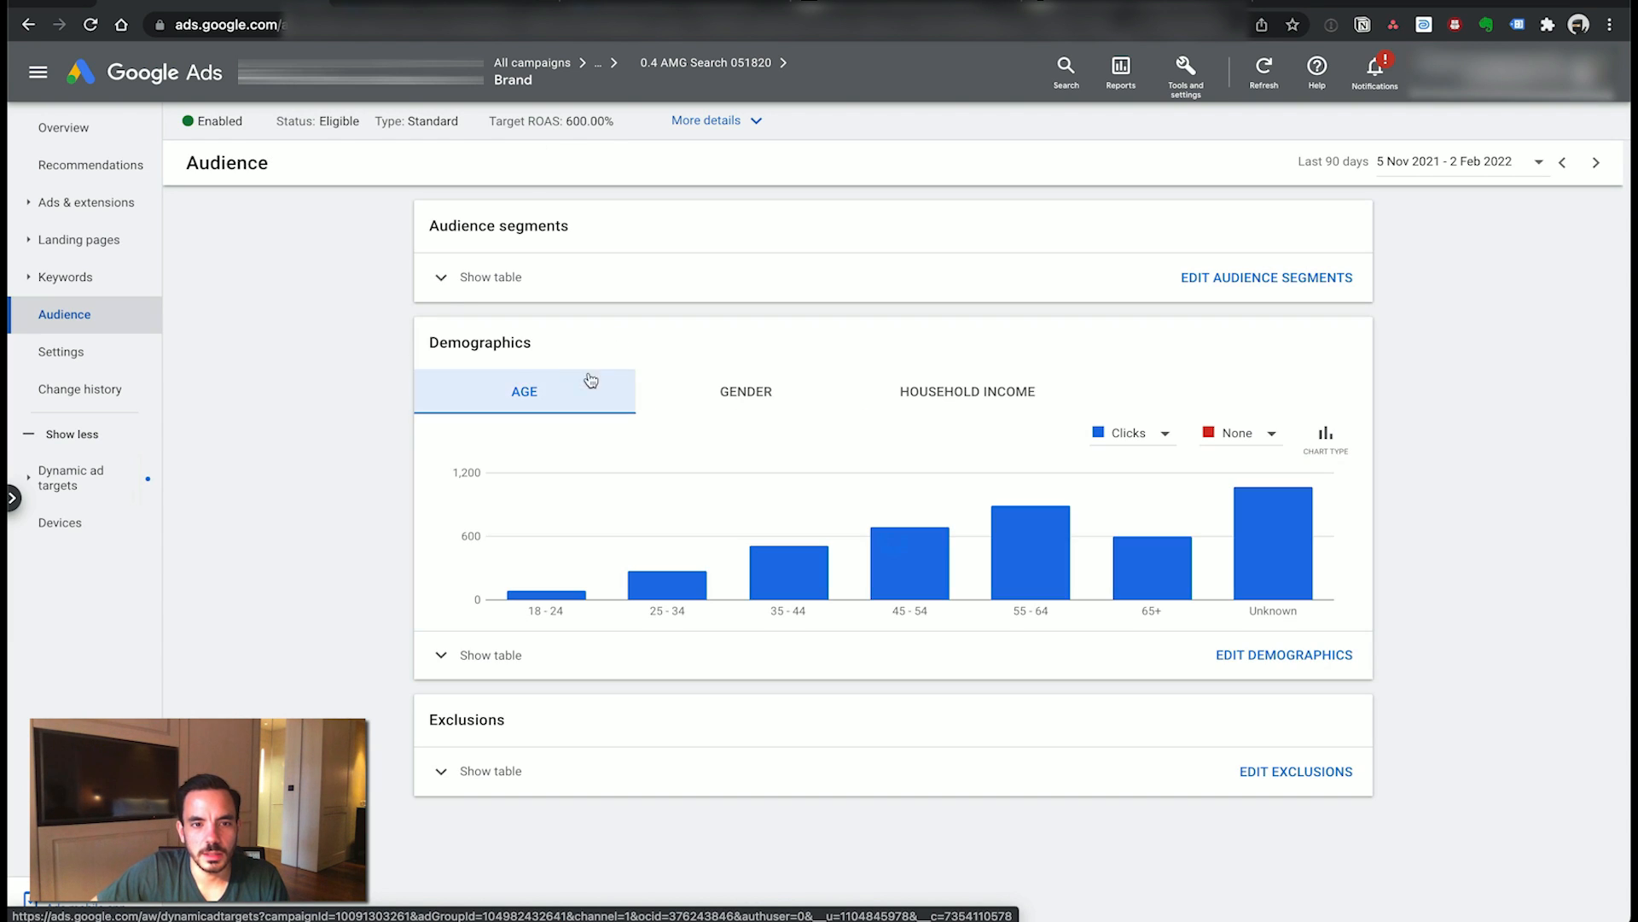
pyautogui.click(438, 442)
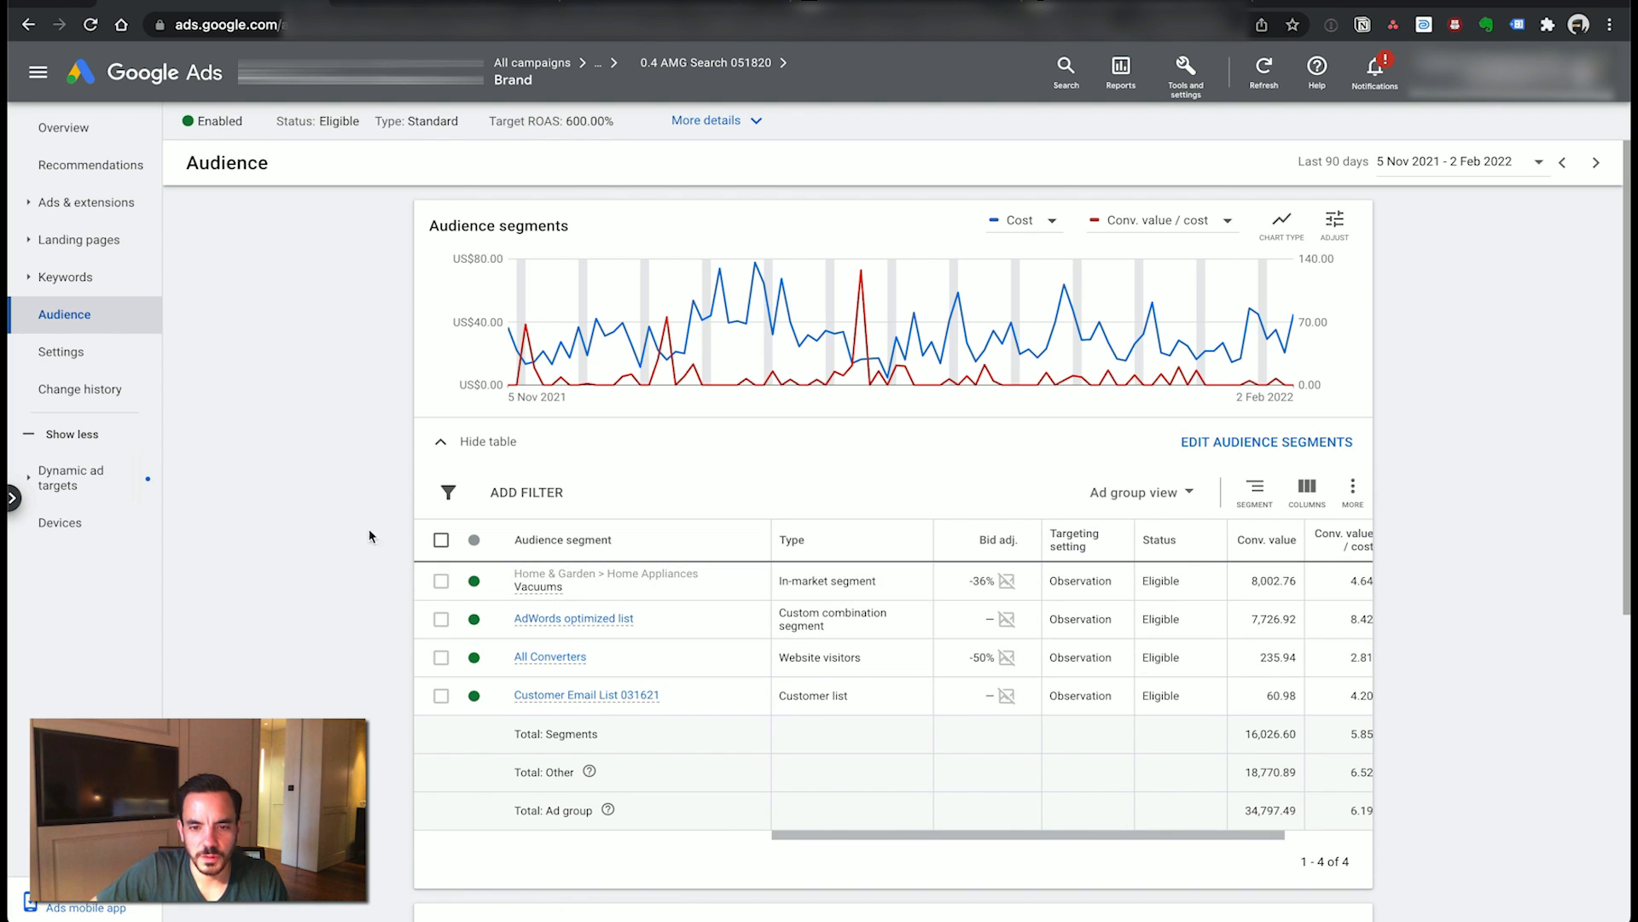
pyautogui.scroll(-3, 384, 520)
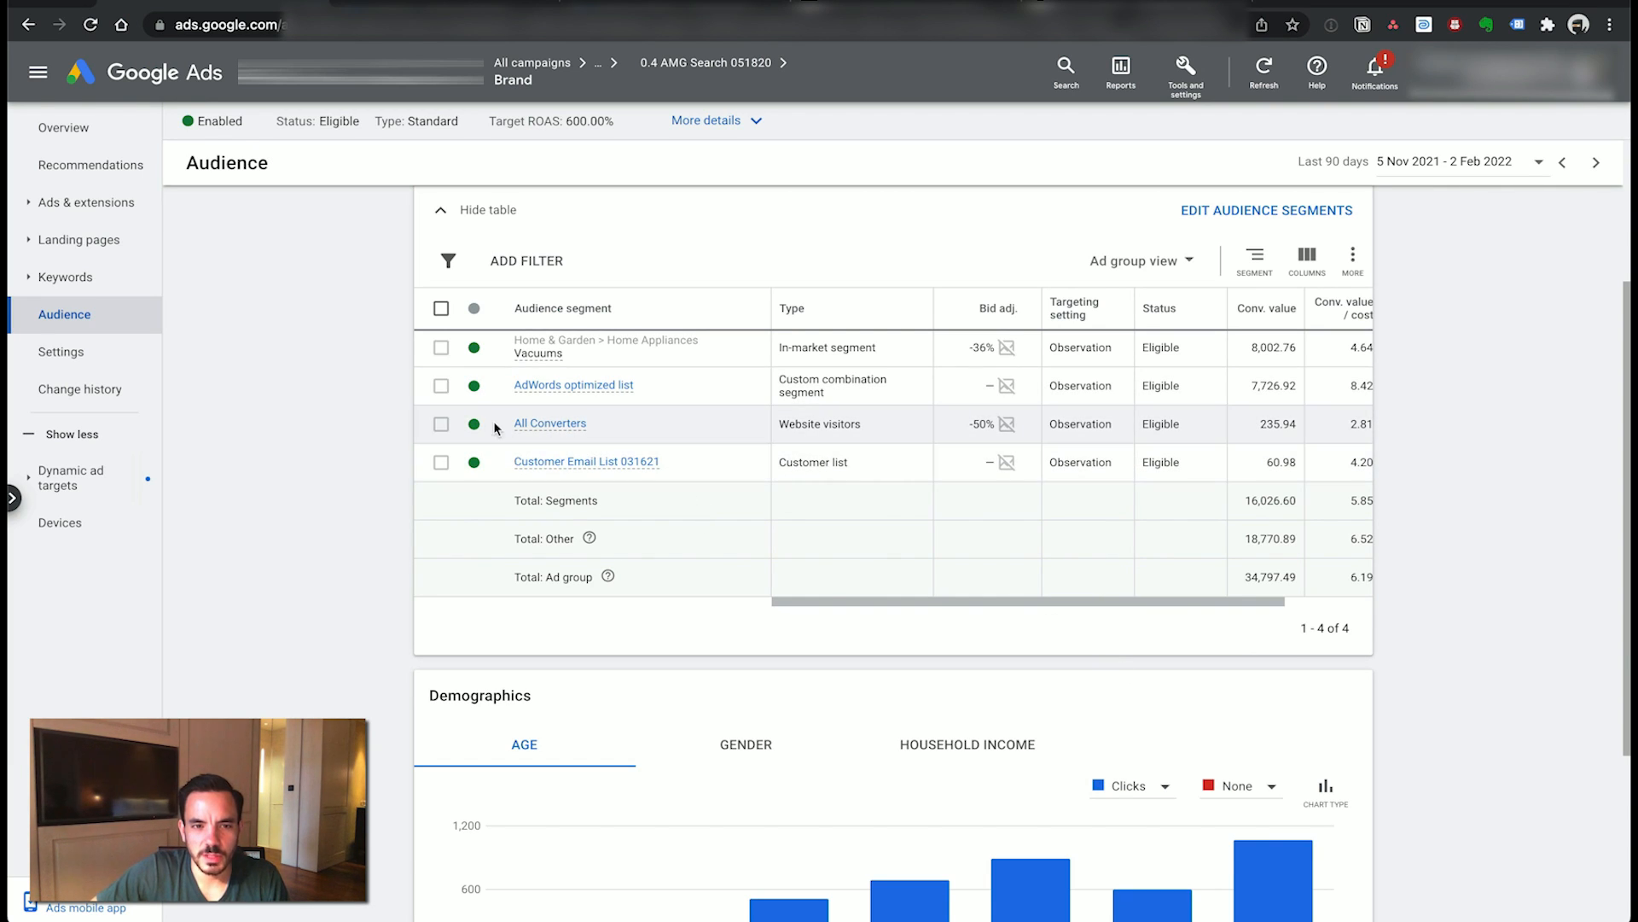
pyautogui.tripleClick(527, 419)
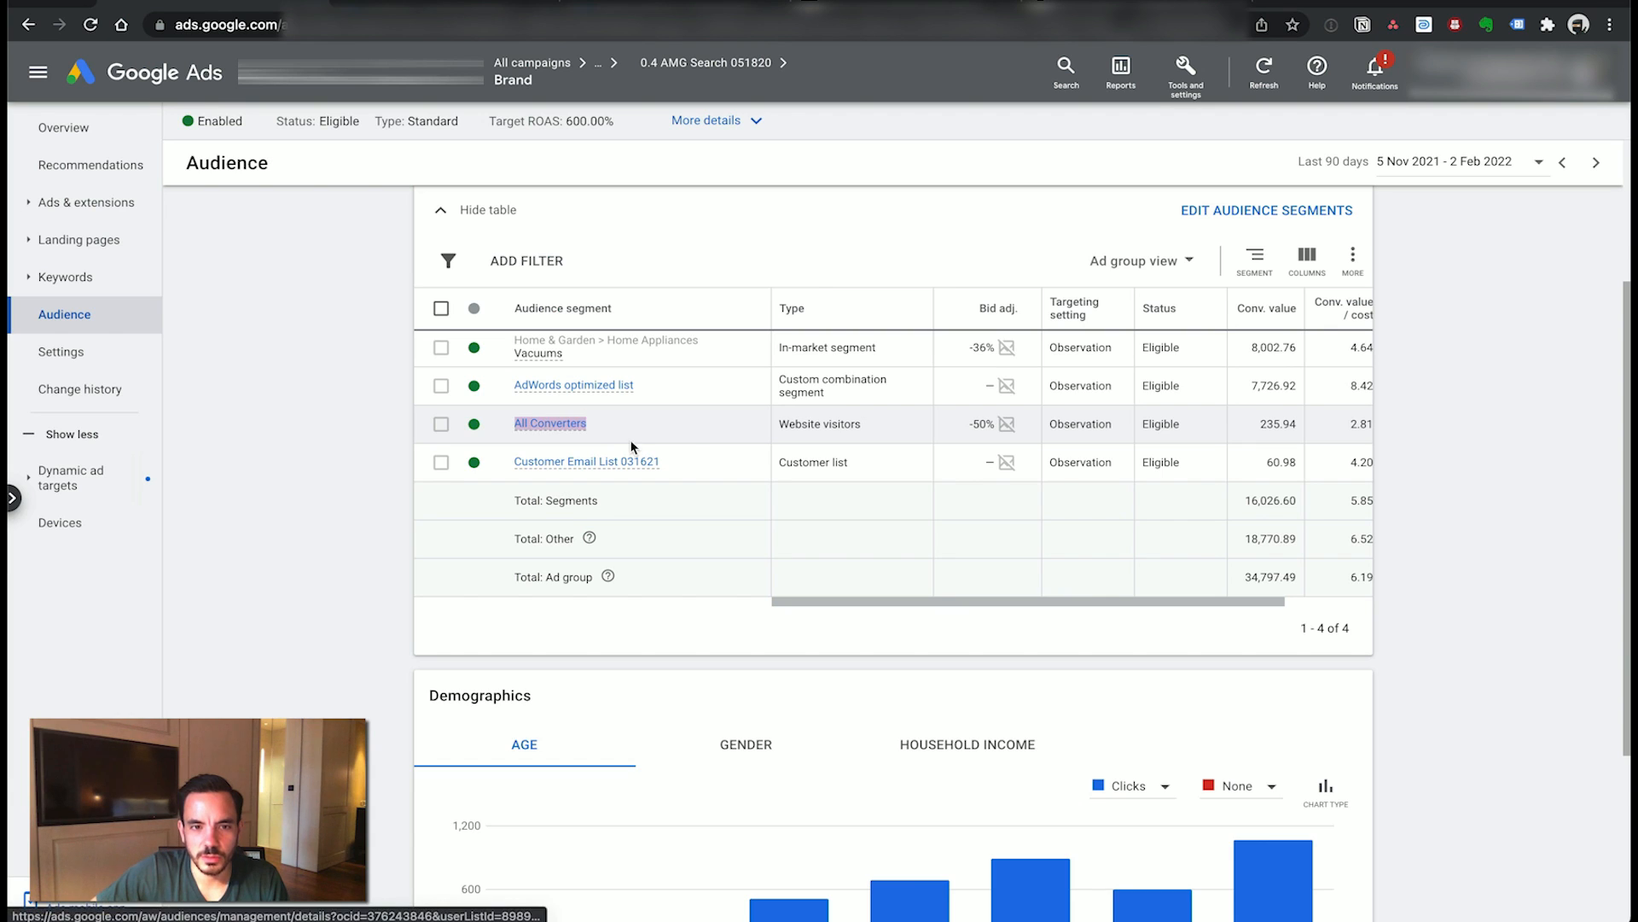
pyautogui.click(624, 431)
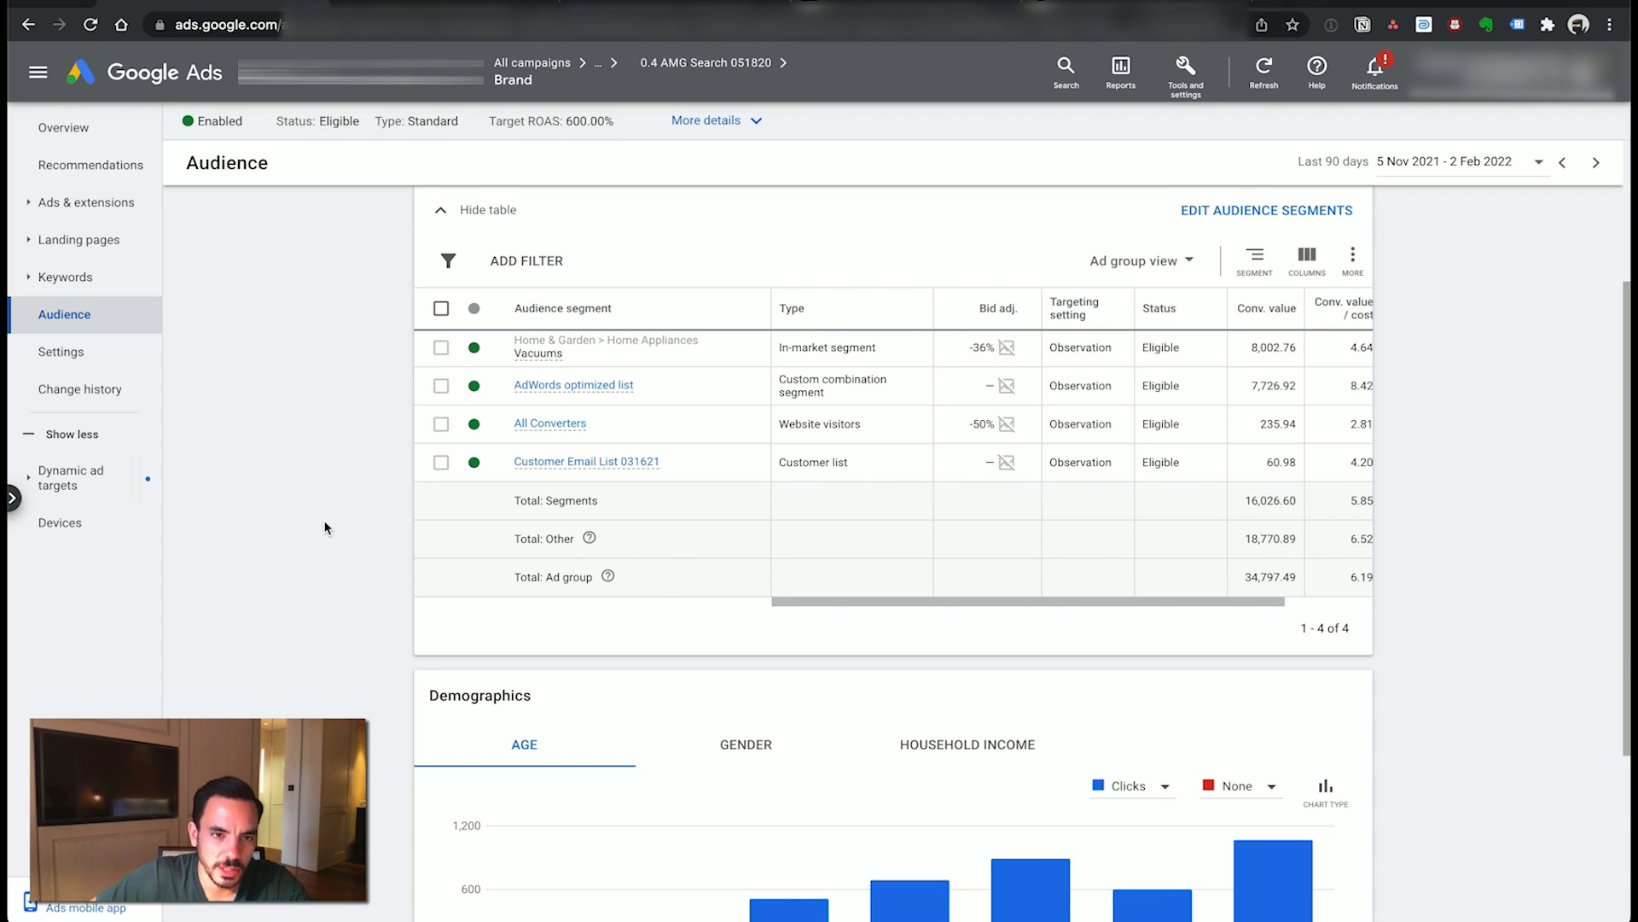
# - Switch to the audit notes and expand the Ad copy item in the Search section
pyautogui.press('super+Tab')
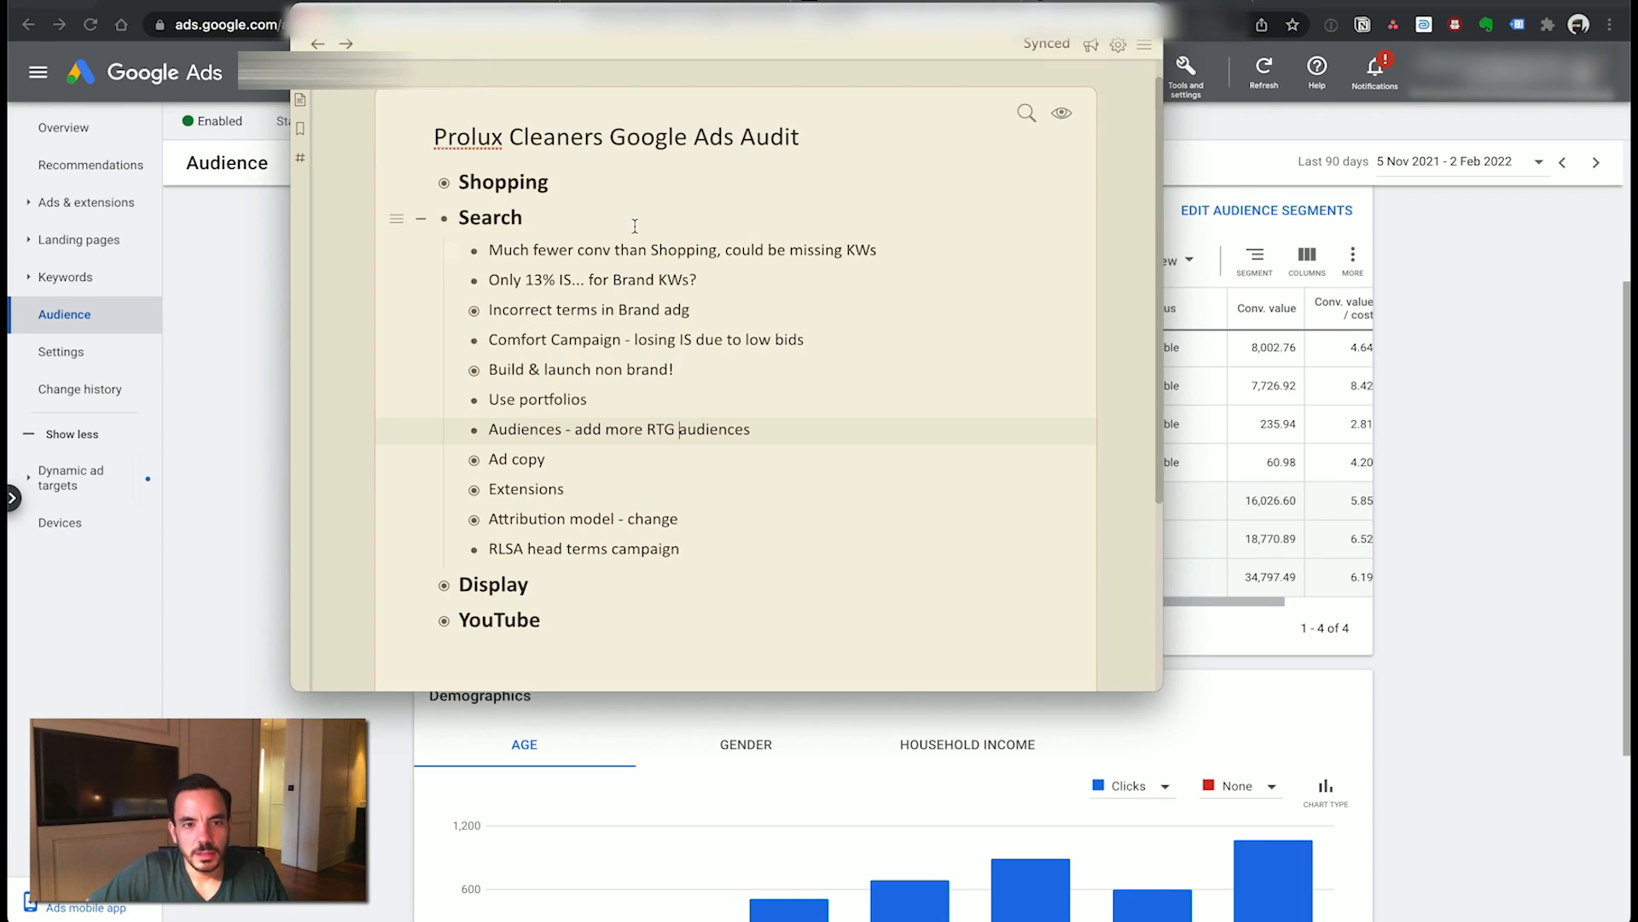
pyautogui.click(579, 460)
pyautogui.click(450, 460)
pyautogui.scroll(-1, 451, 401)
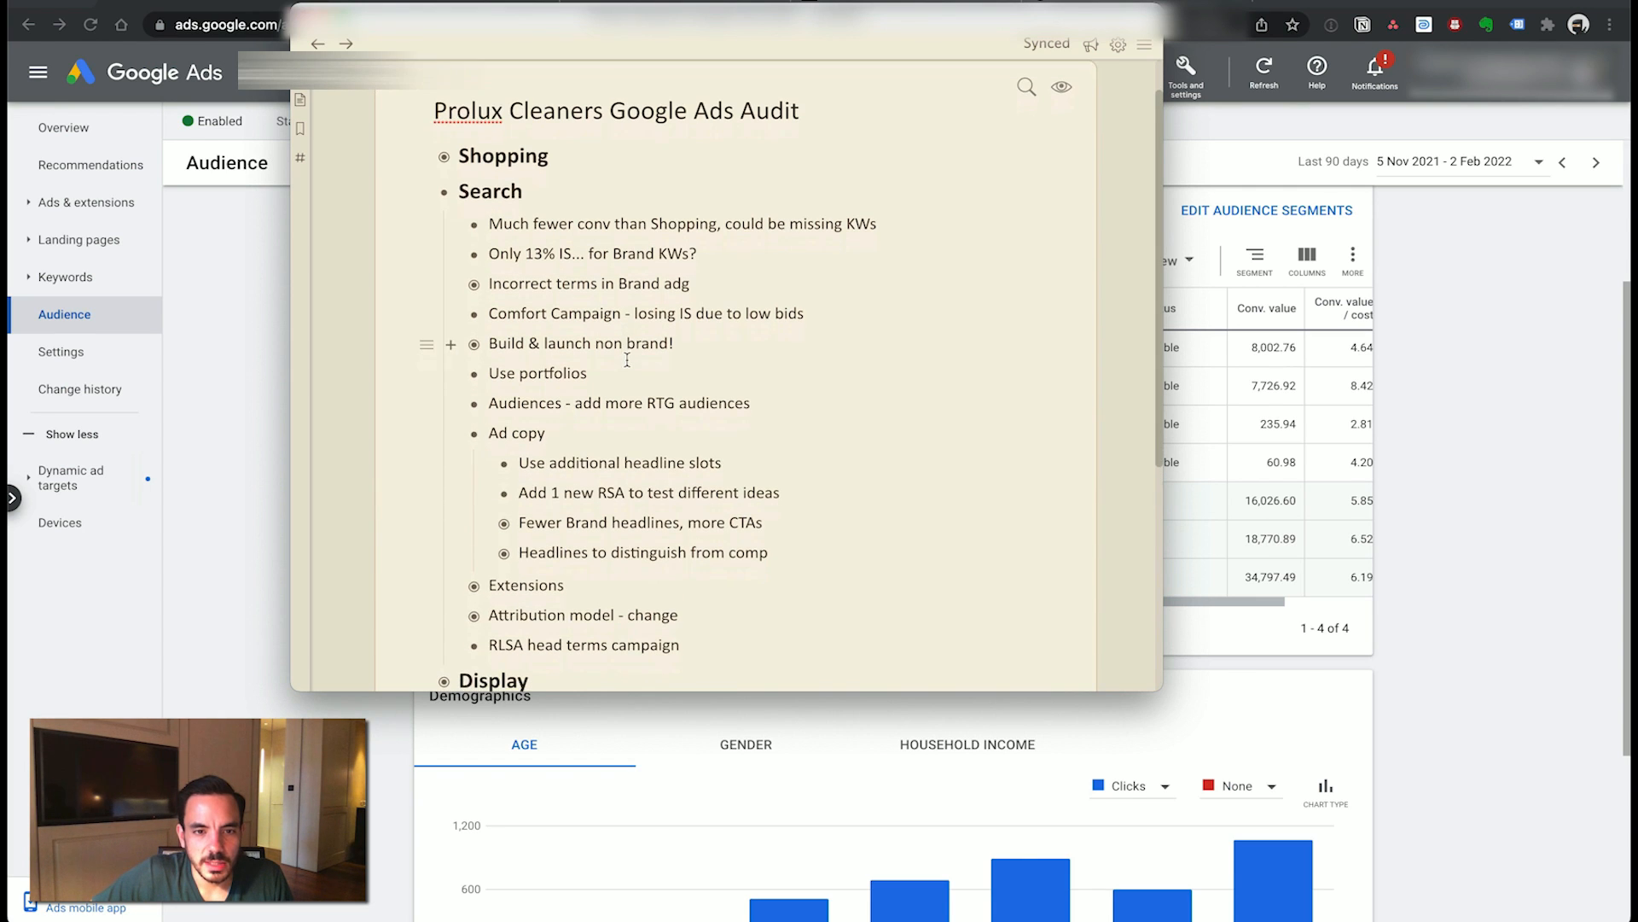
# - Switch to Google Ads, review the Brand ad group's ads and compare them with the ad copy notes
pyautogui.press('super+Tab')
pyautogui.click(90, 202)
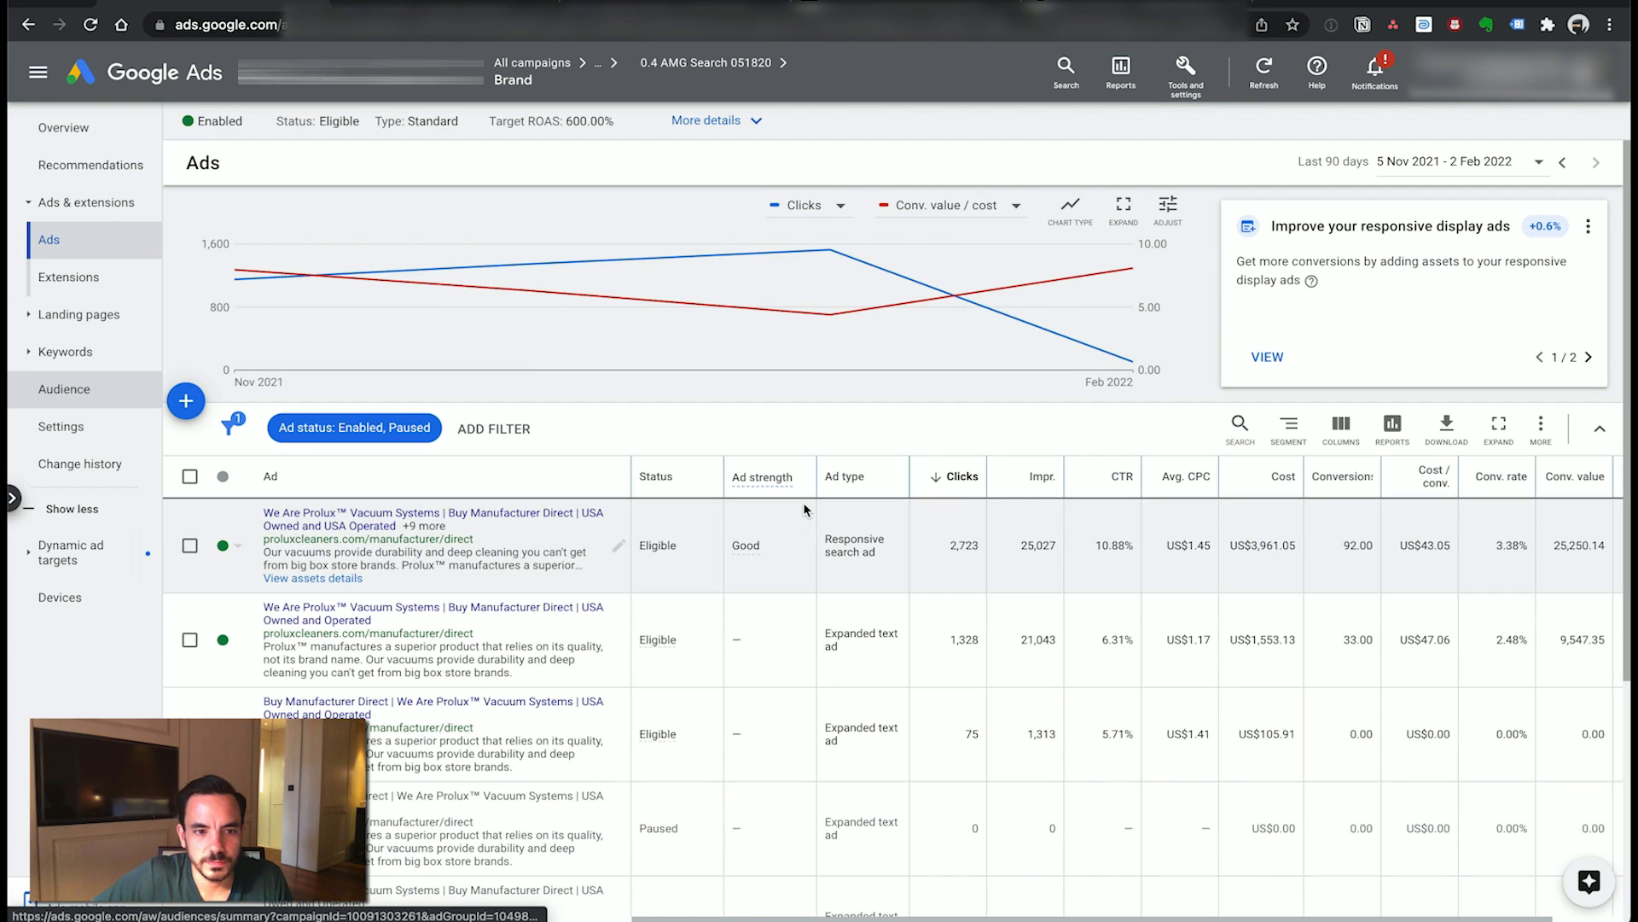
pyautogui.scroll(-3, 1134, 555)
pyautogui.scroll(1, 1135, 549)
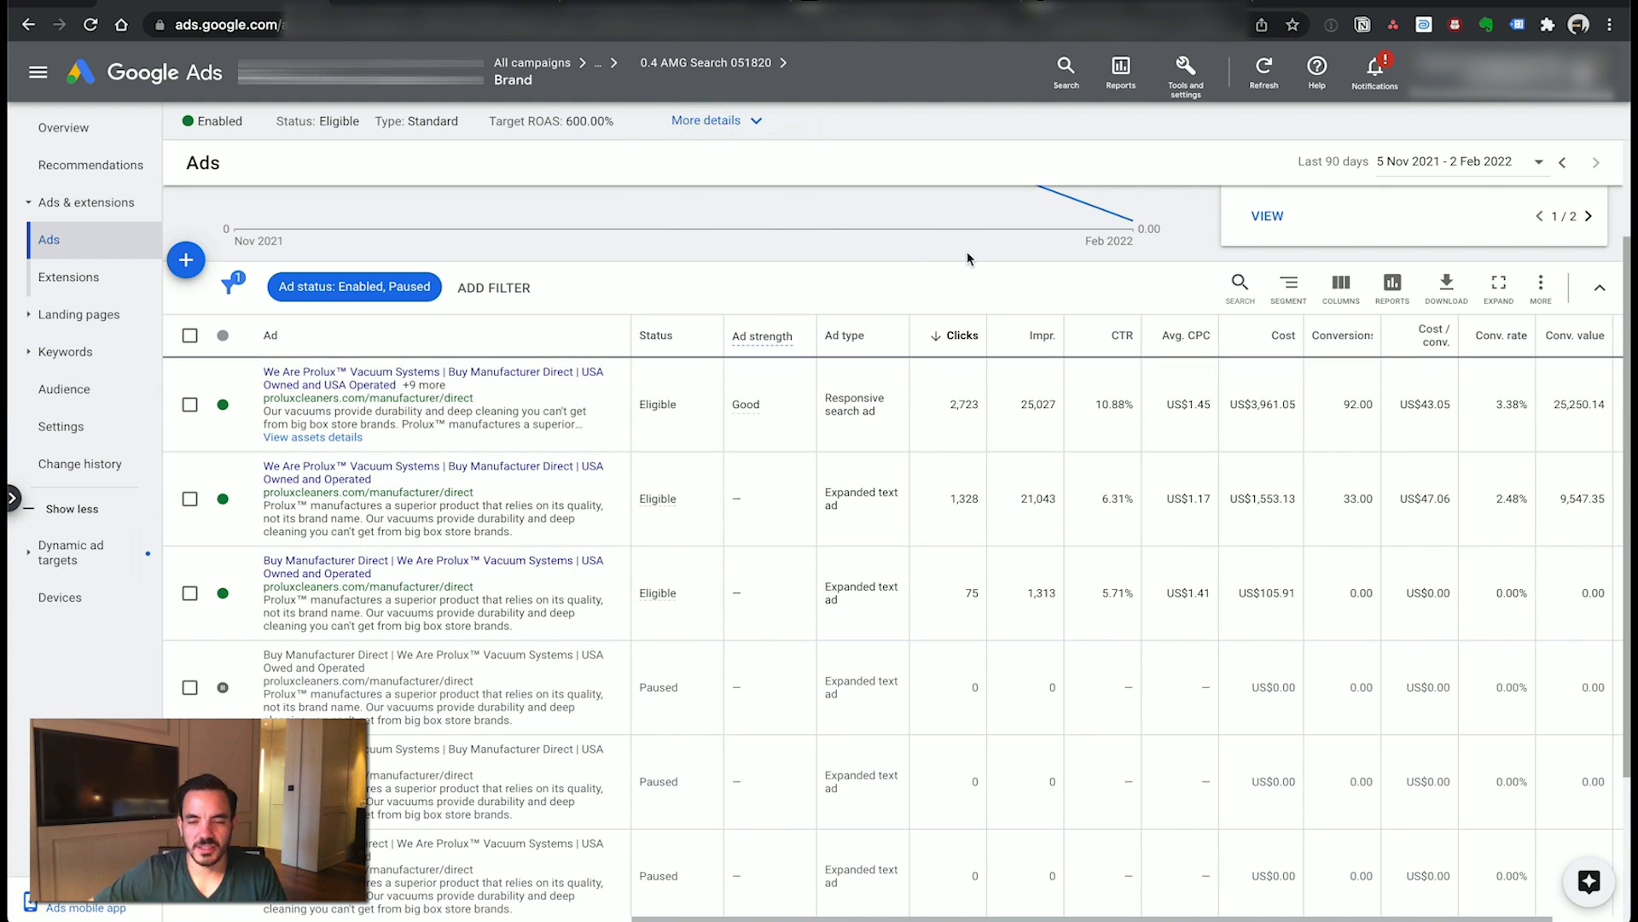
pyautogui.press('super+Tab')
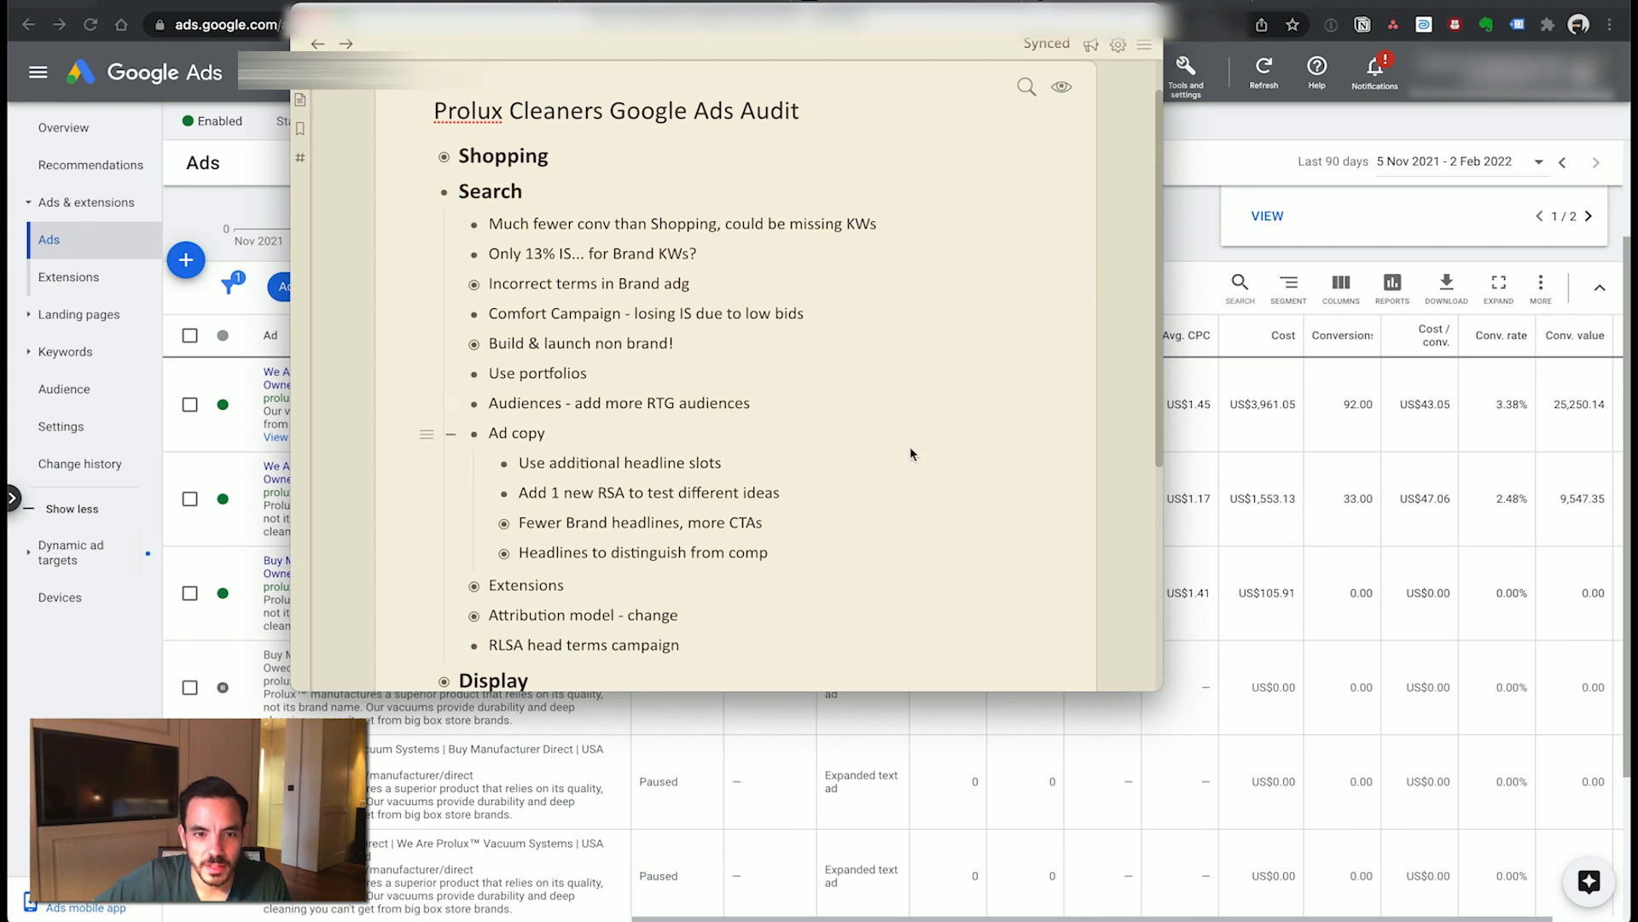
pyautogui.press('super+Tab')
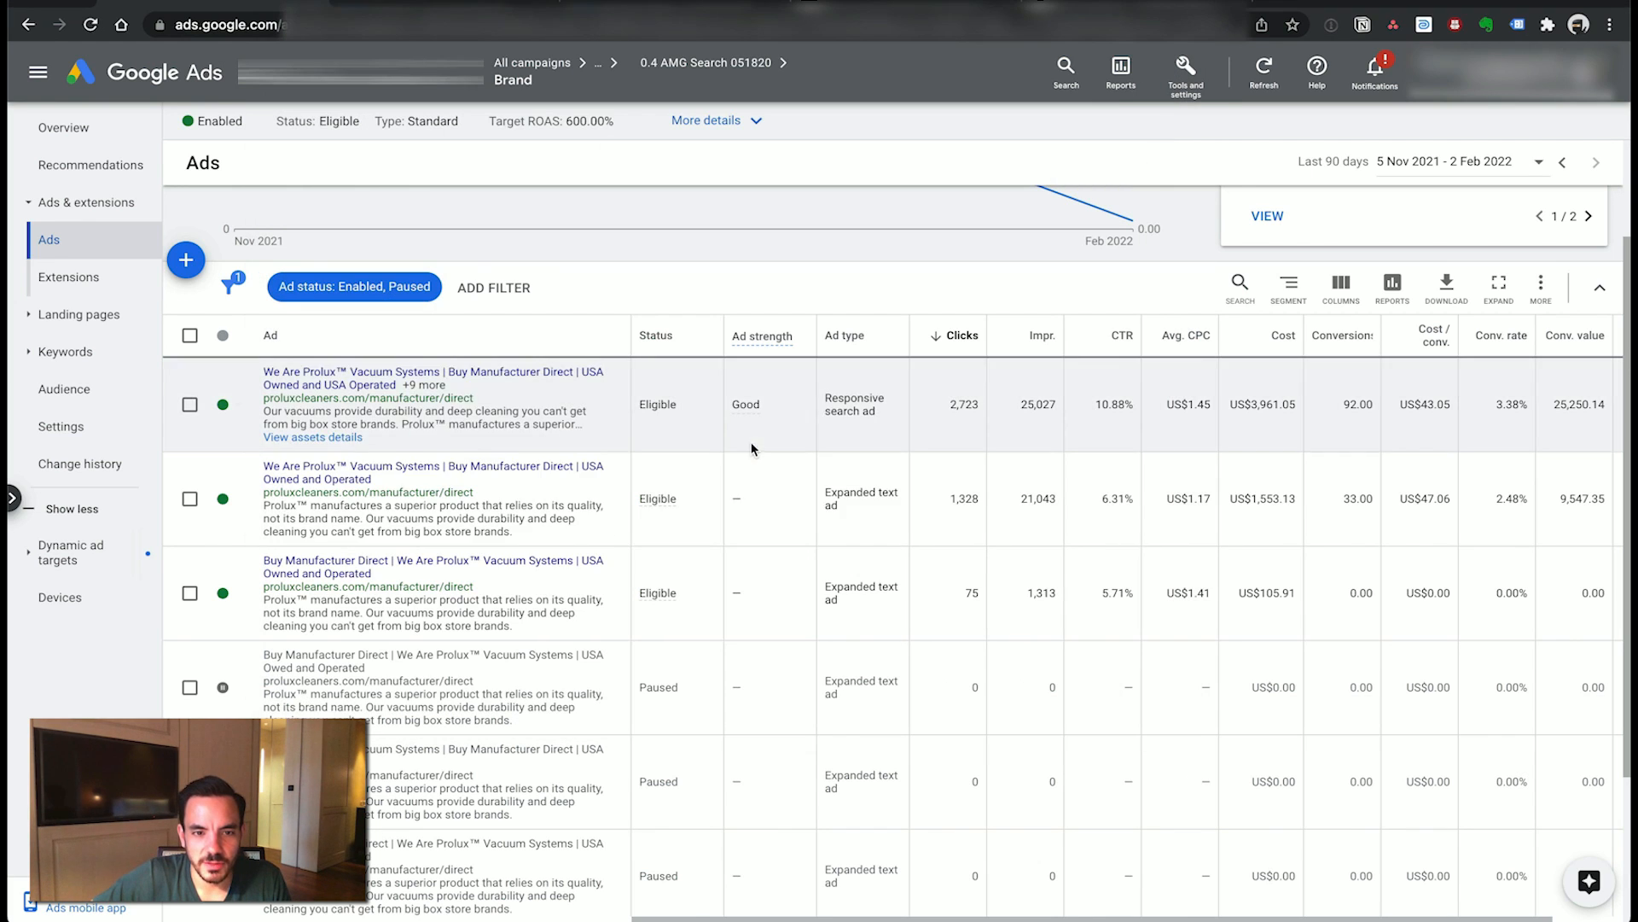
# - Open the Brand ad group's responsive search ad for editing, dismiss the headline suggestions and review its headlines
pyautogui.click(620, 408)
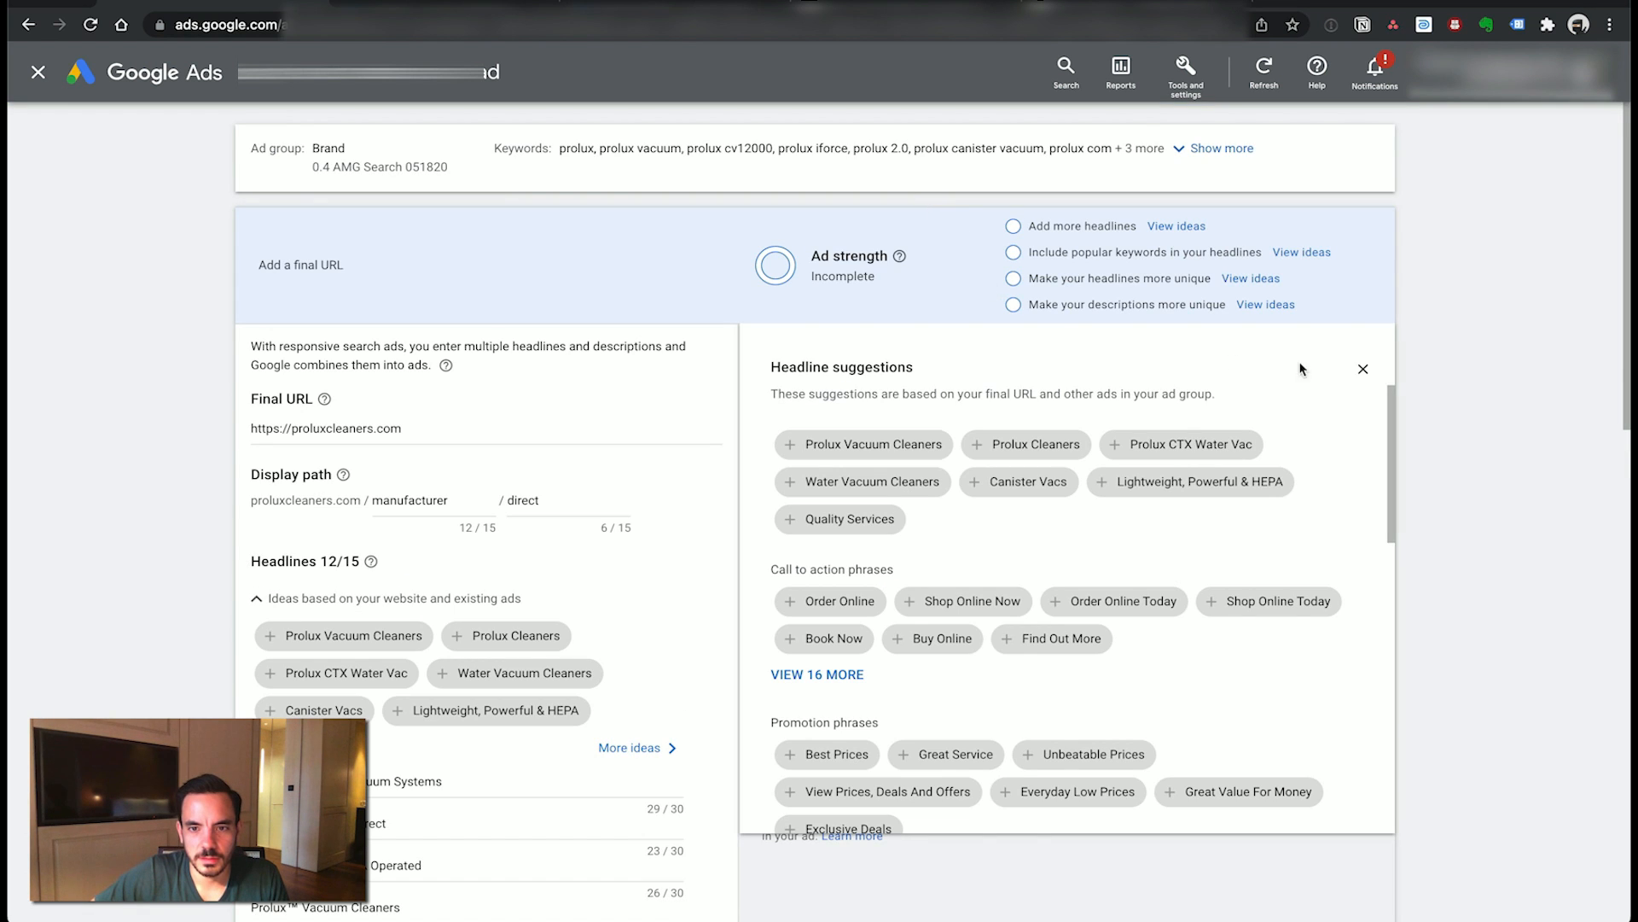
pyautogui.click(1363, 371)
pyautogui.scroll(-2, 1361, 340)
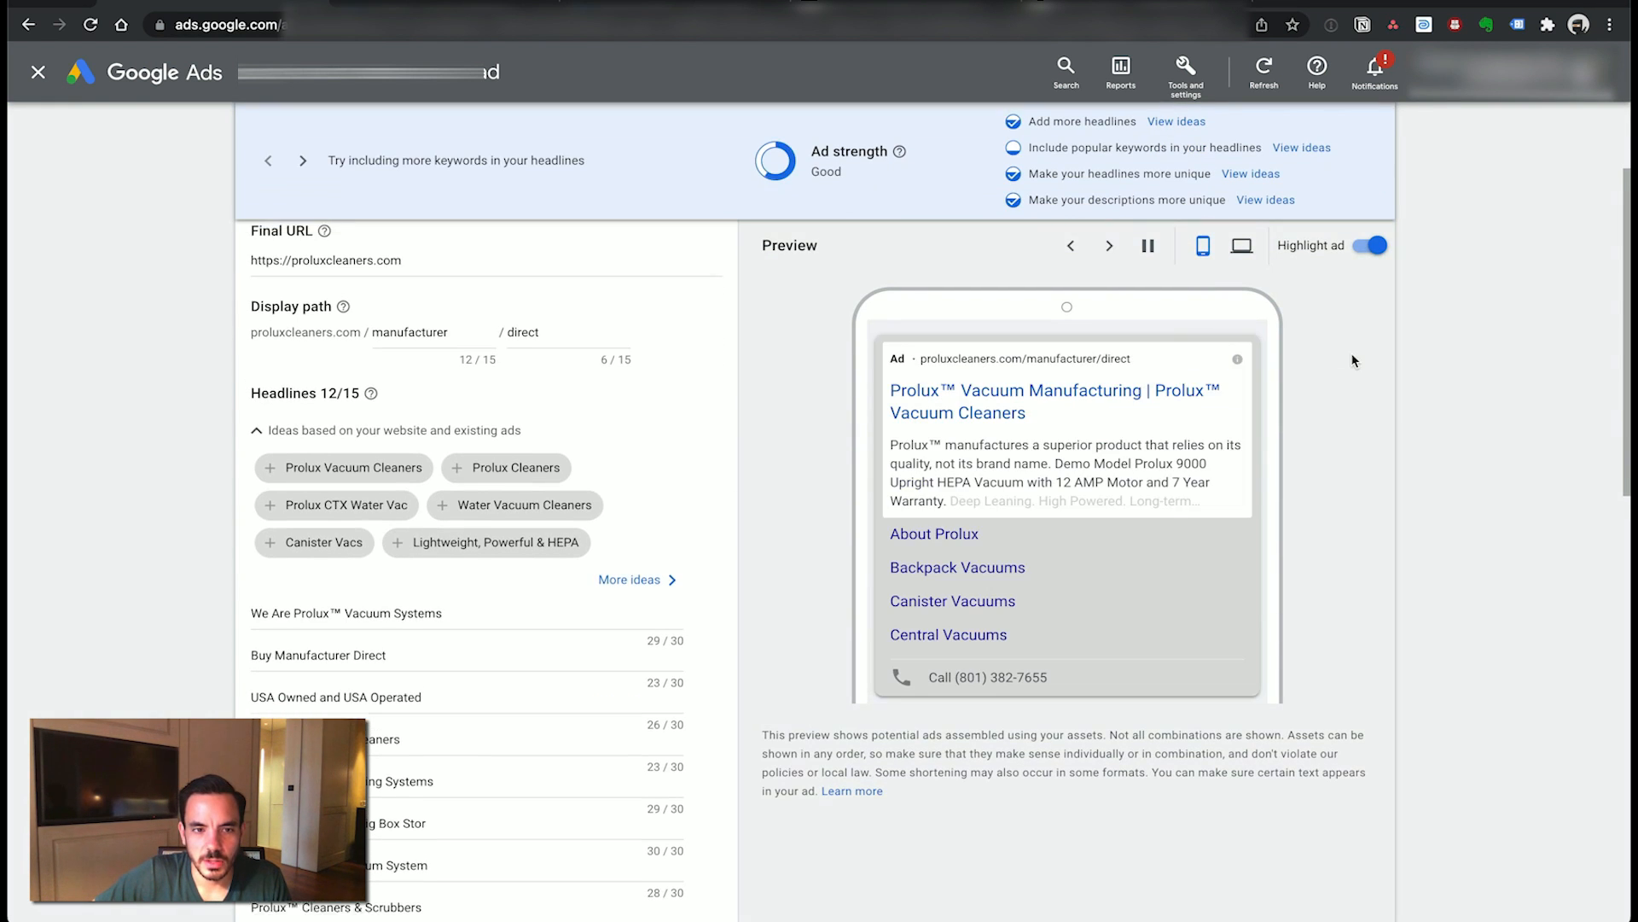
pyautogui.scroll(-5, 139, 376)
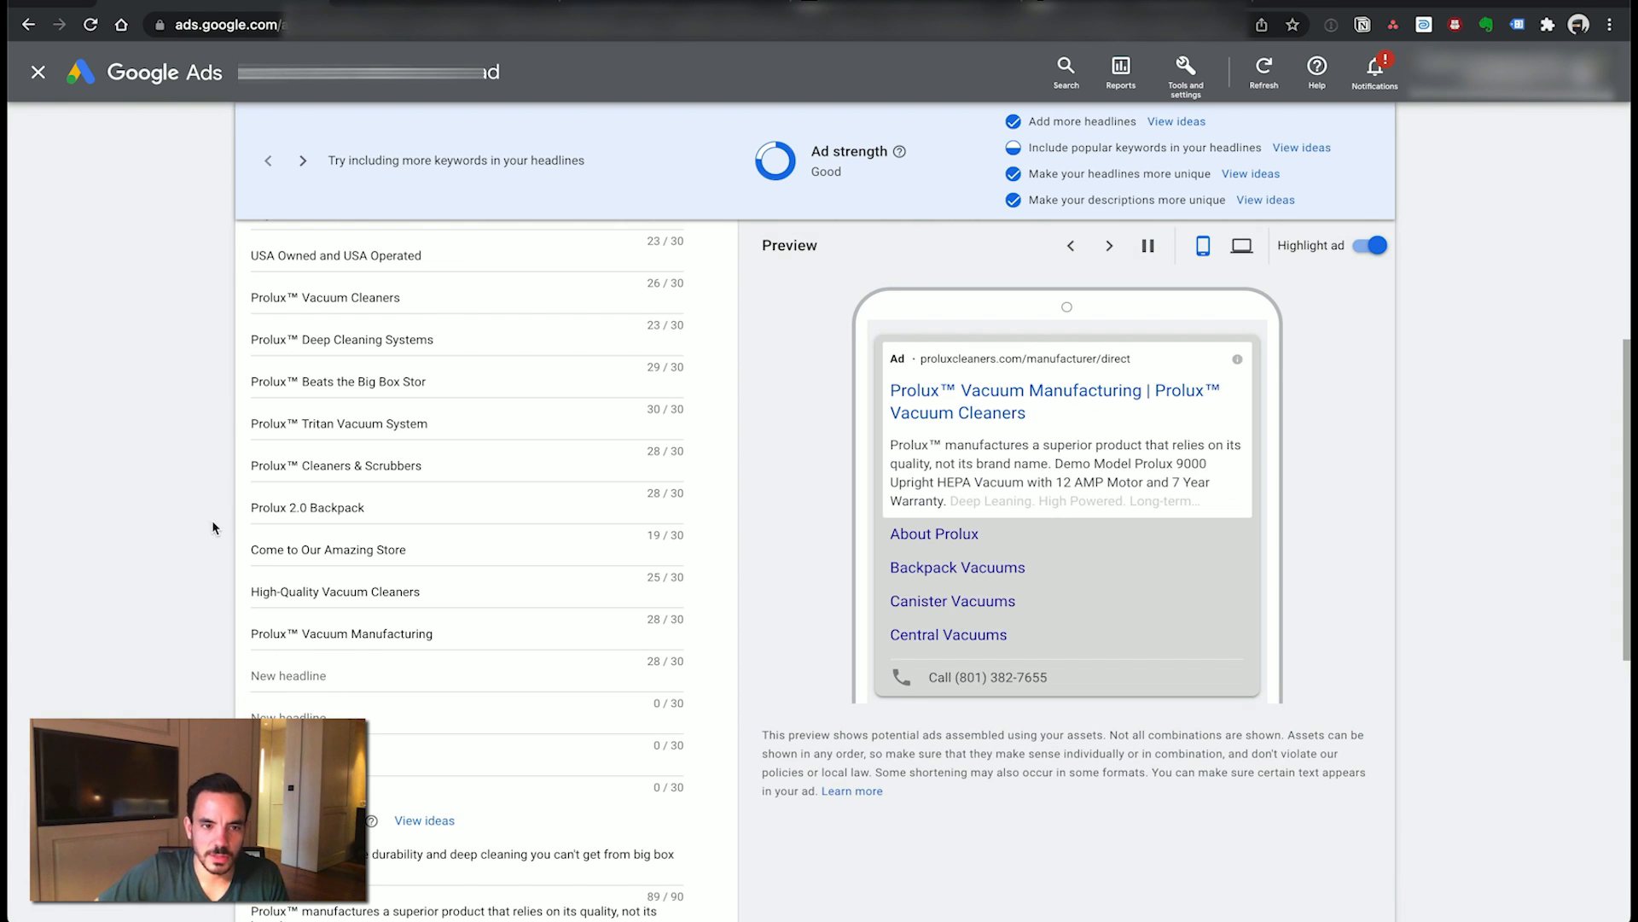
pyautogui.scroll(1, 196, 606)
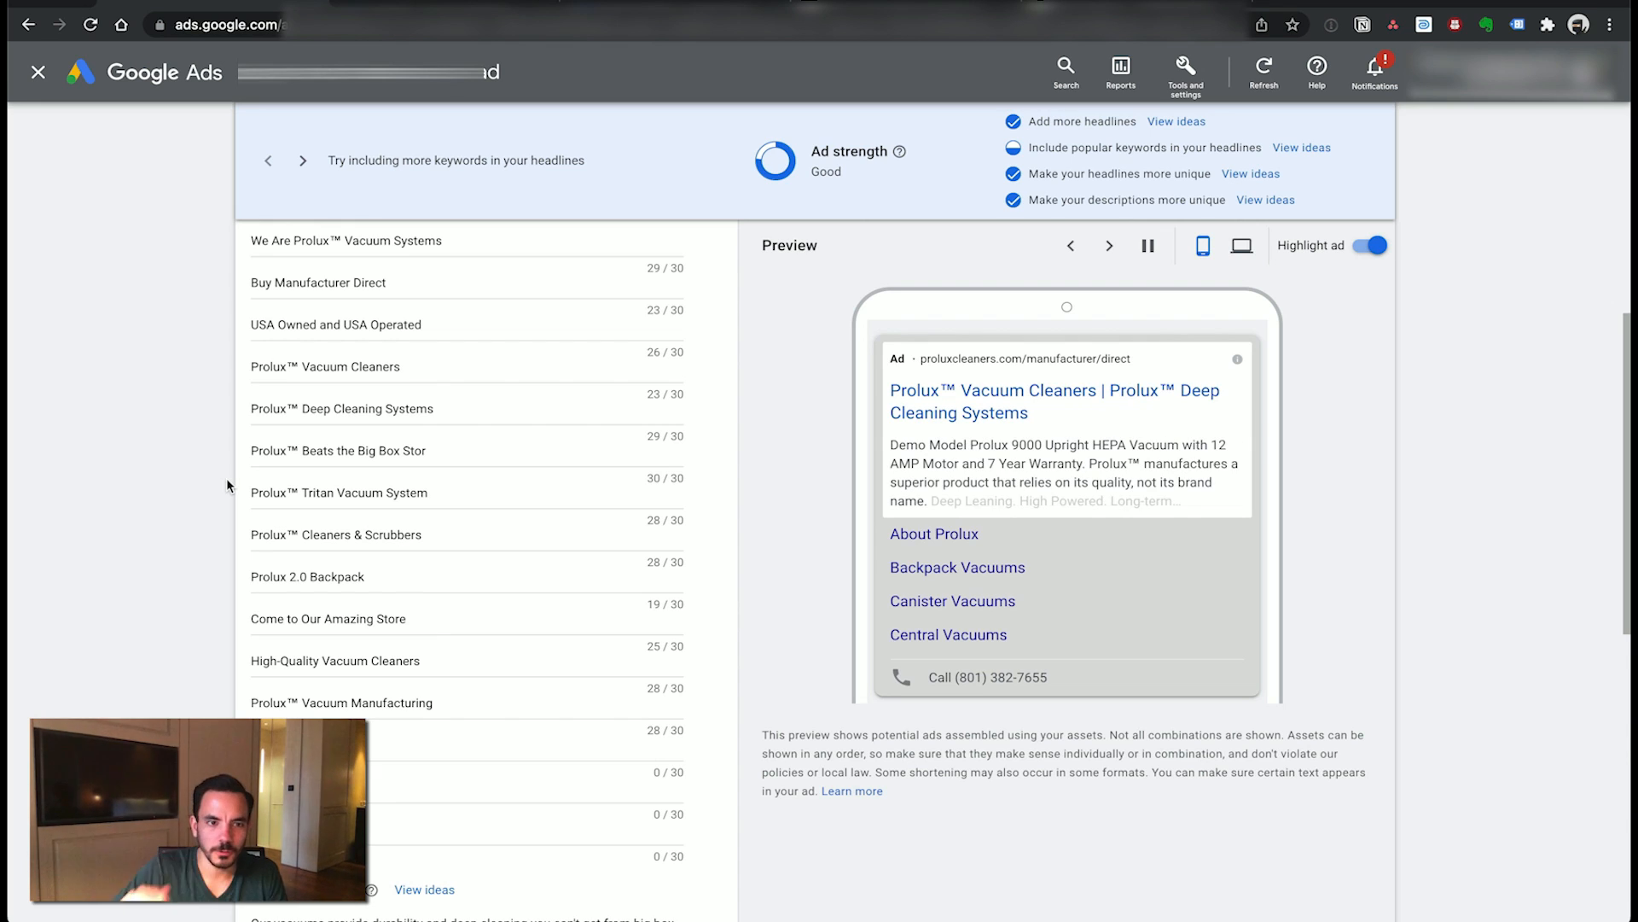
pyautogui.scroll(1, 290, 367)
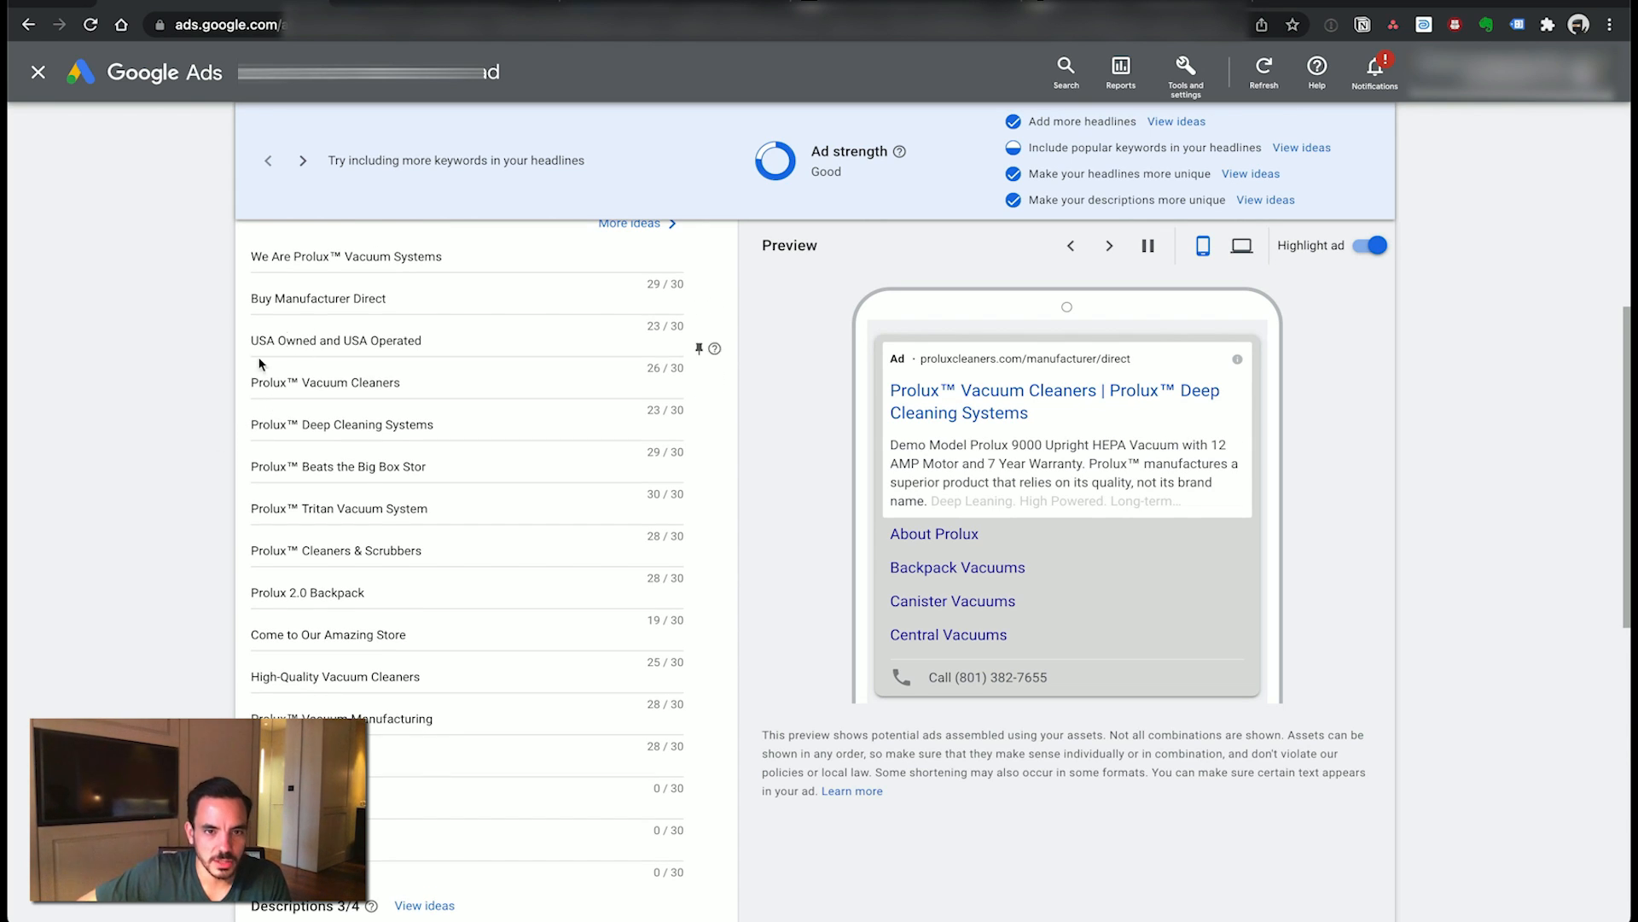
pyautogui.scroll(2, 248, 401)
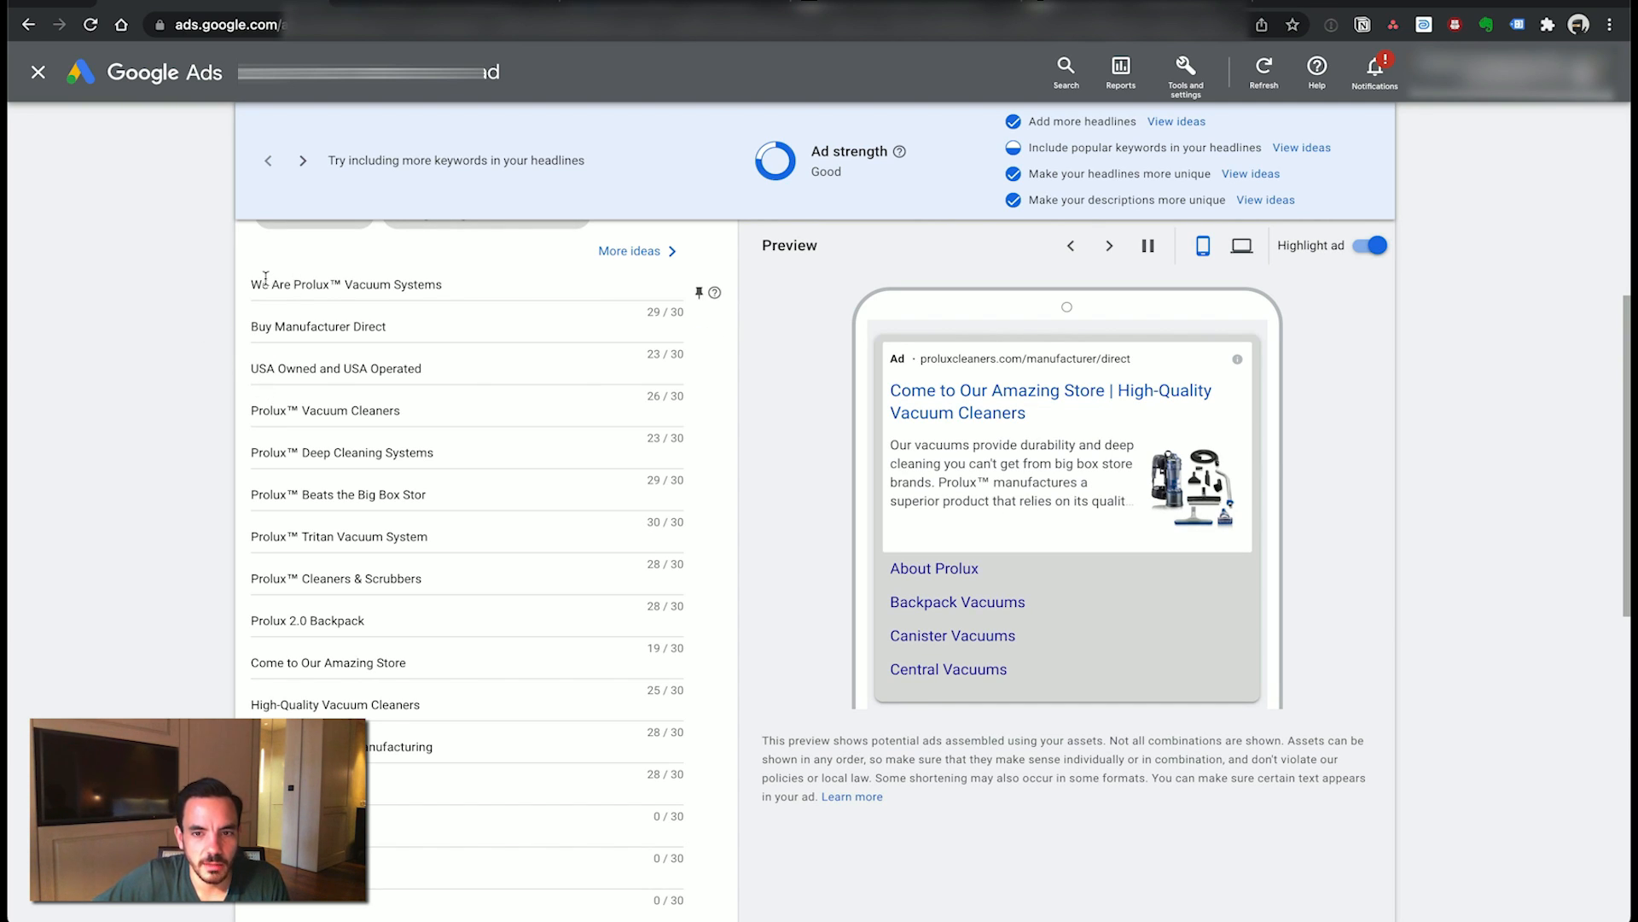
# - Consult the ad copy note about adding a new RSA to test different ideas, and return to the ad editor
pyautogui.press('super+Tab')
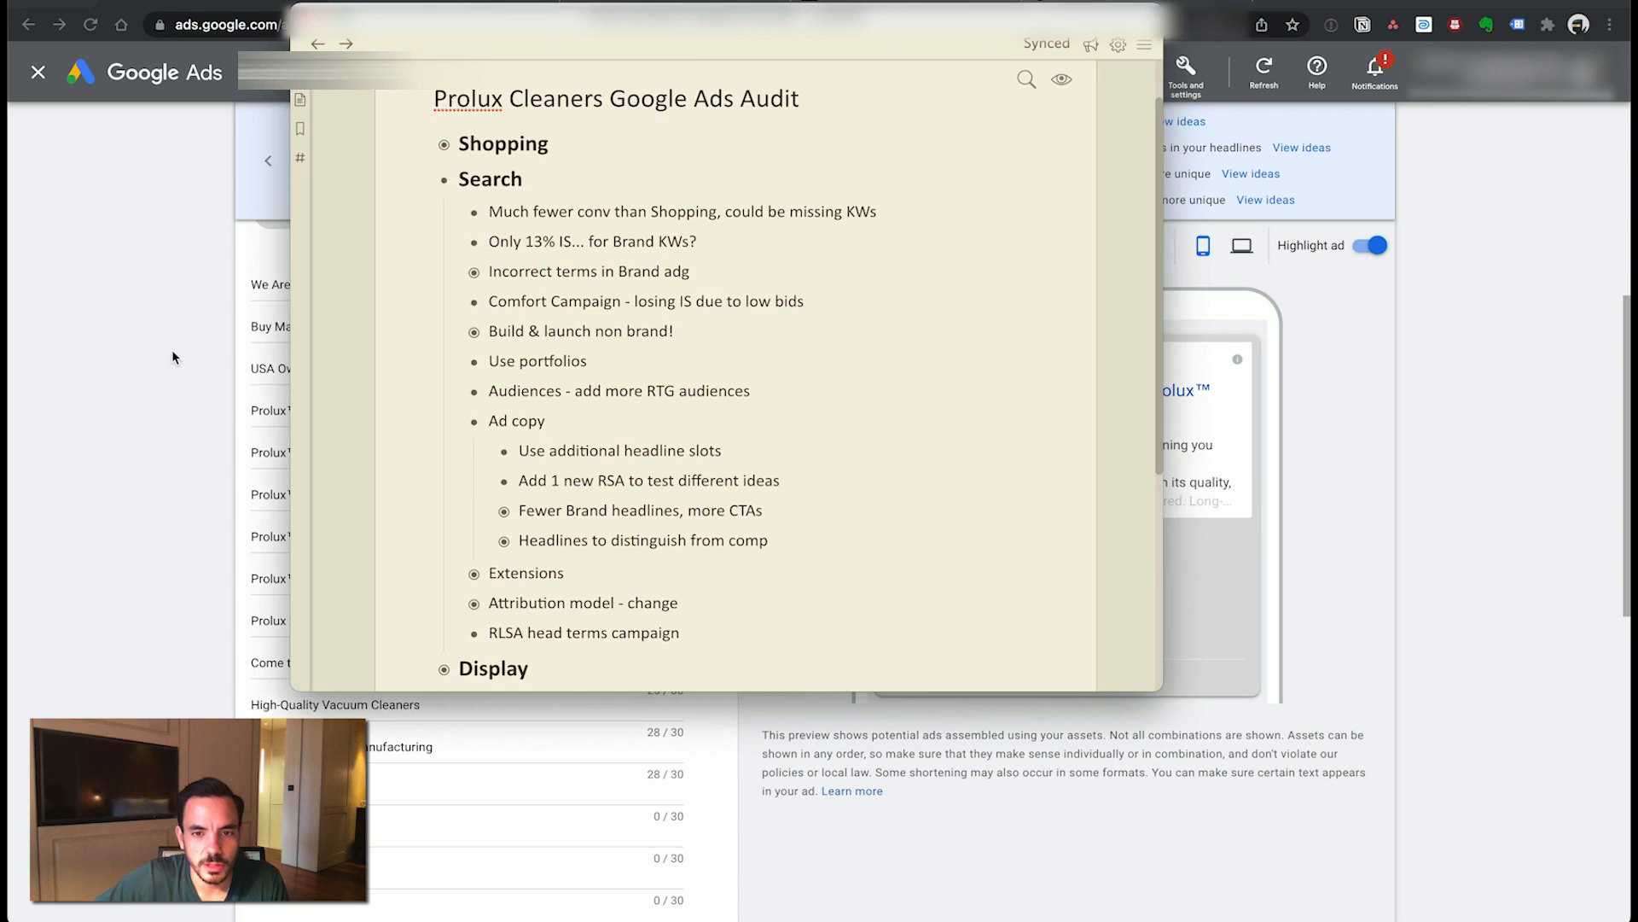
pyautogui.scroll(-1, 775, 308)
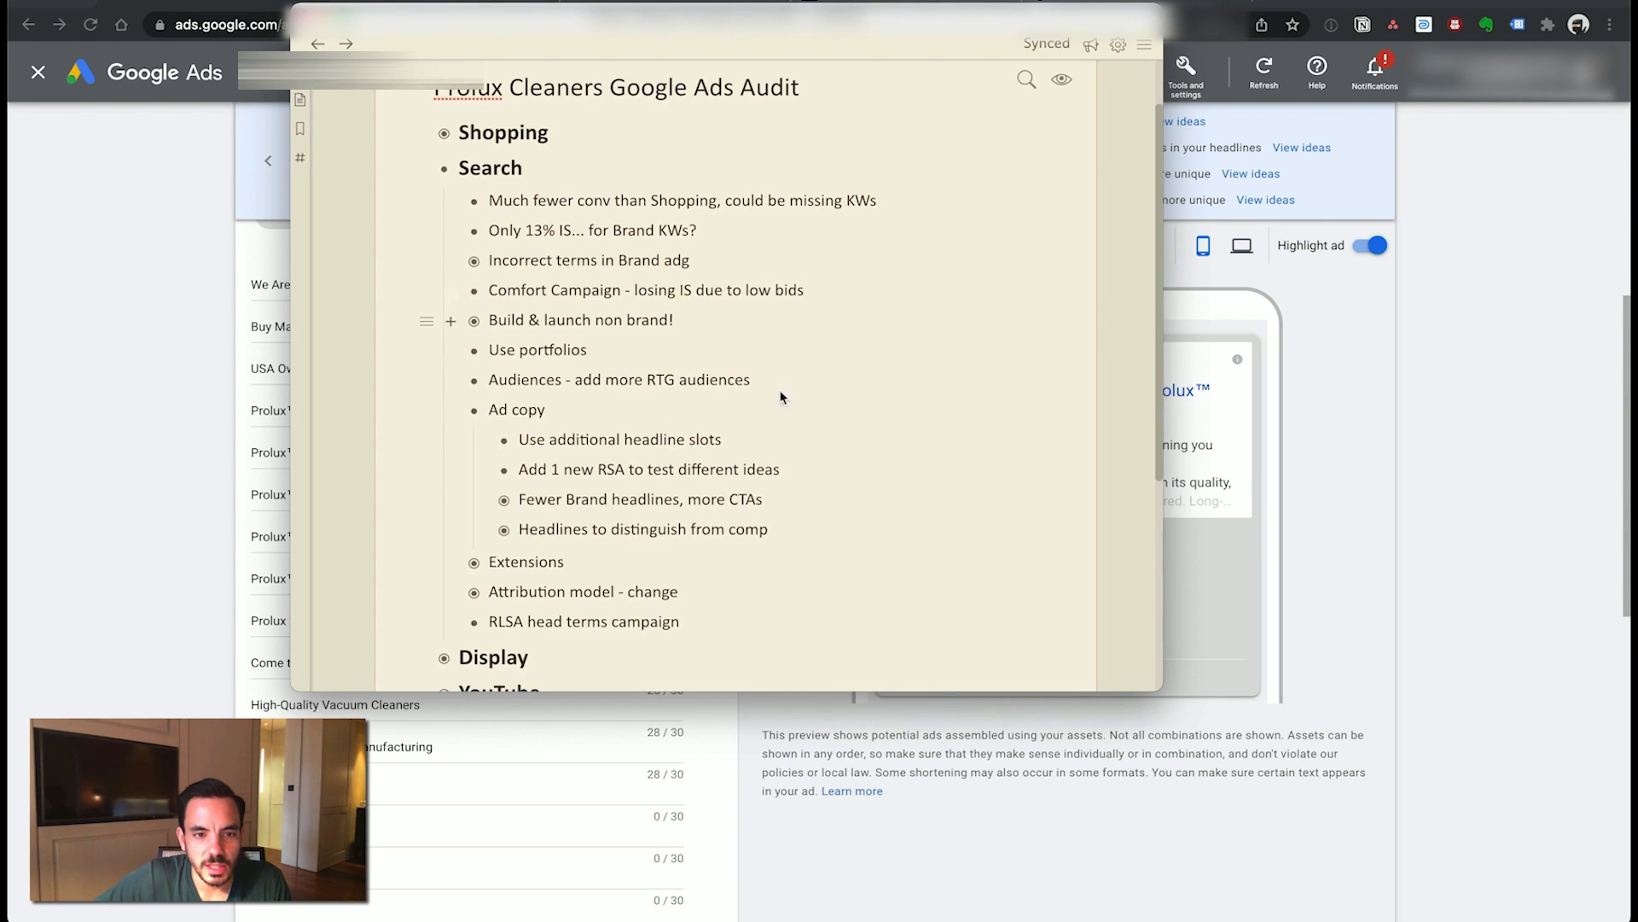
pyautogui.click(796, 470)
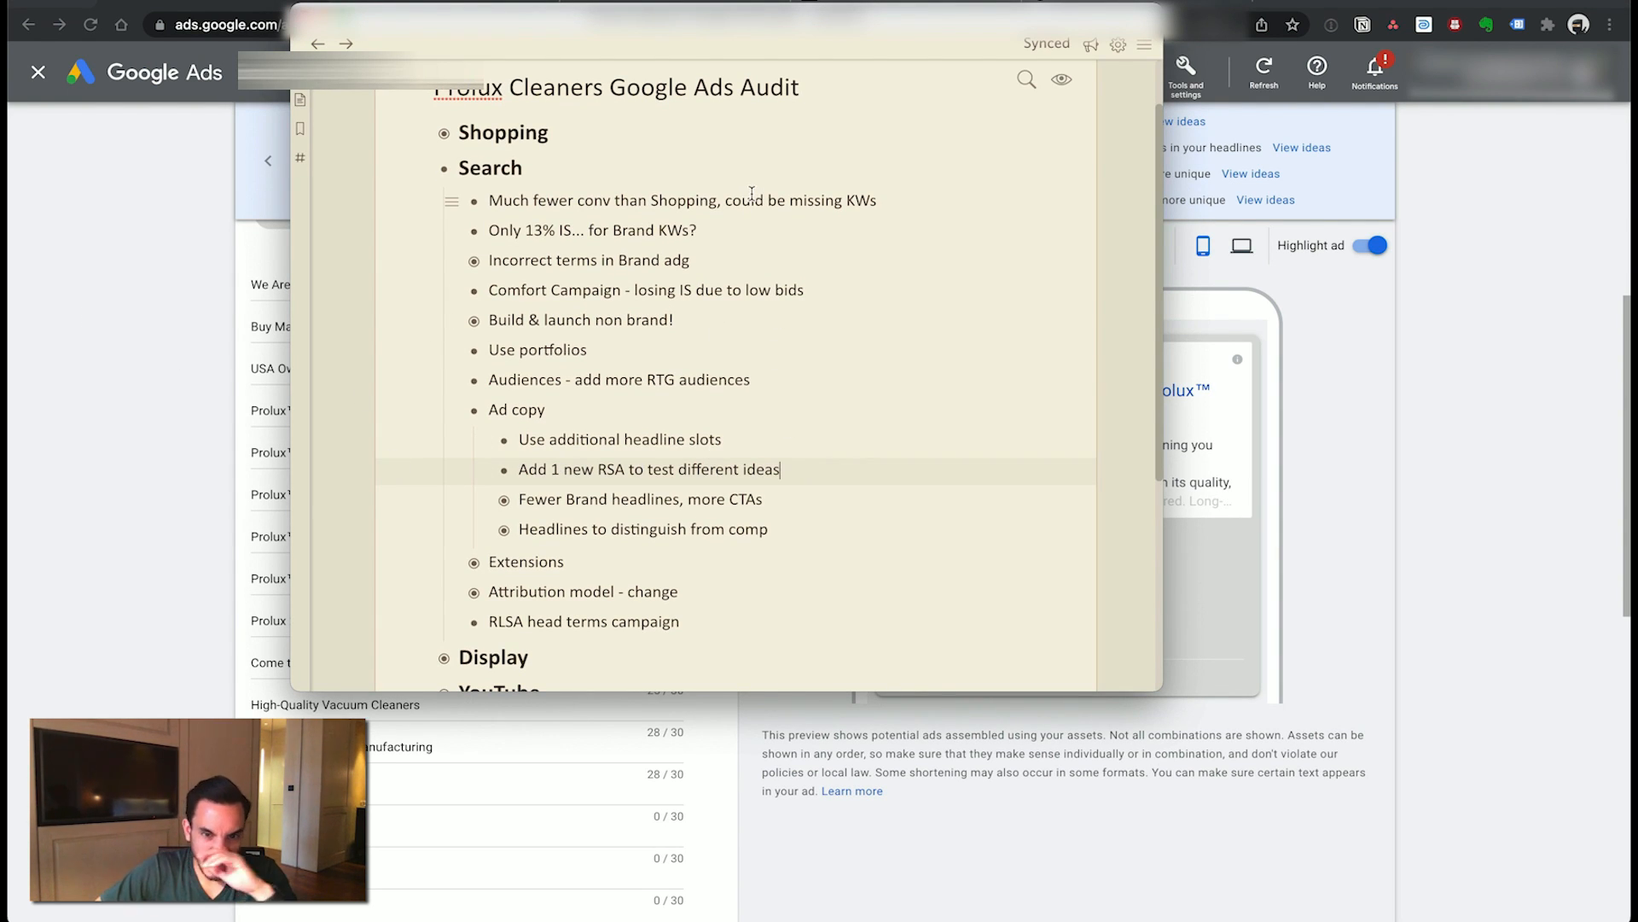
pyautogui.click(160, 312)
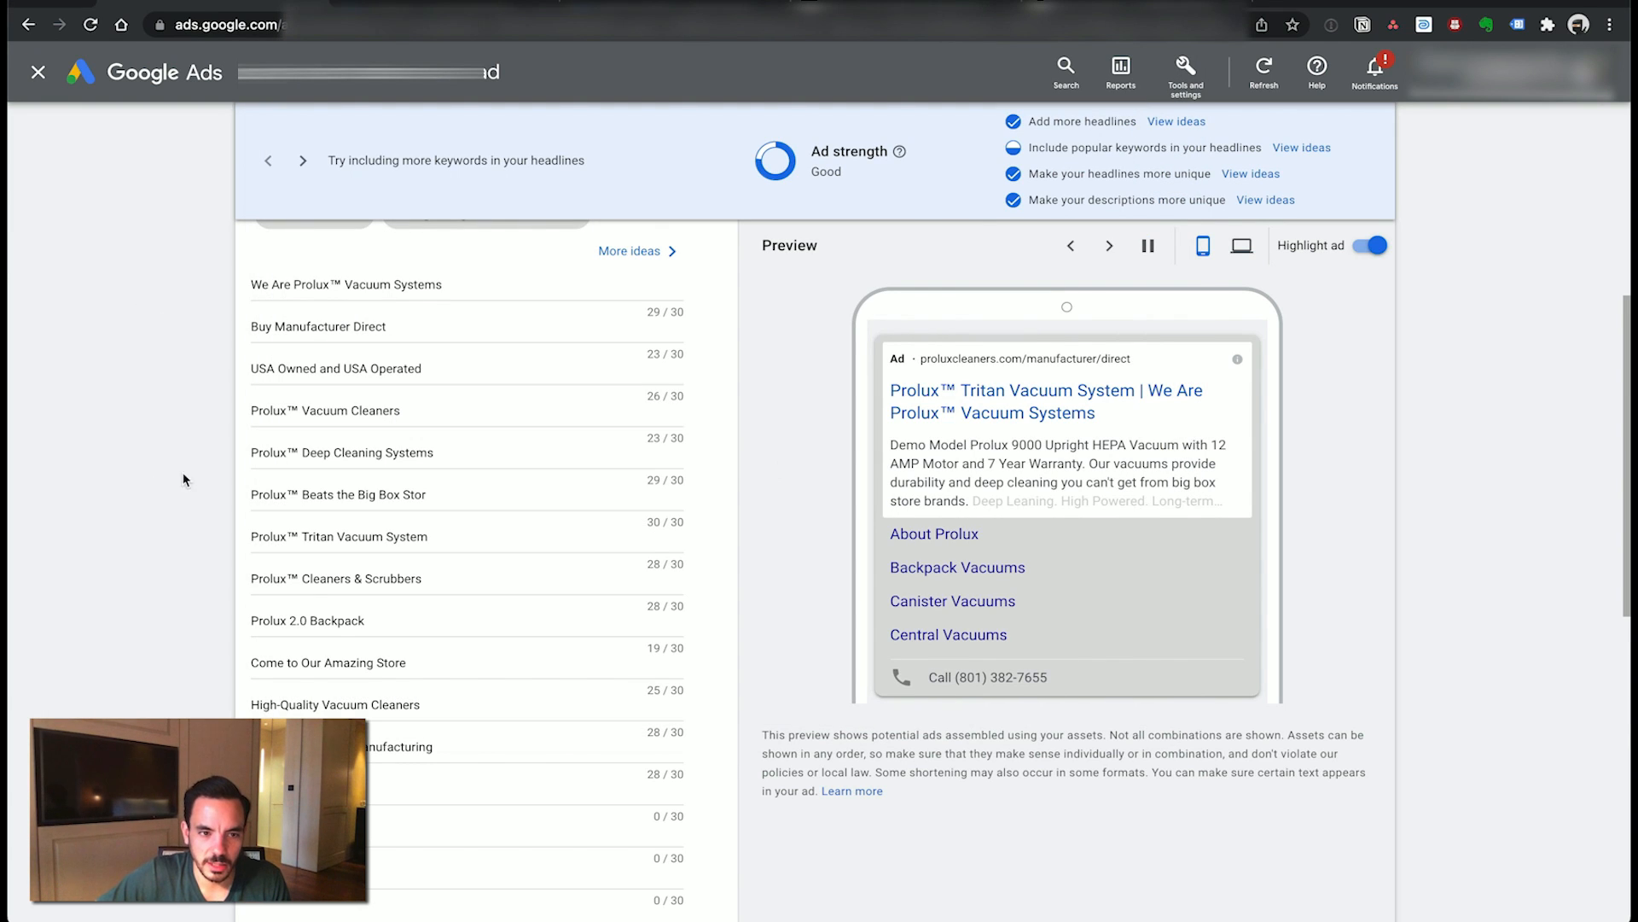
# - Examine the responsive search ad's headlines for repeated use of the Prolux brand name and for other selling messages
pyautogui.tripleClick(253, 410)
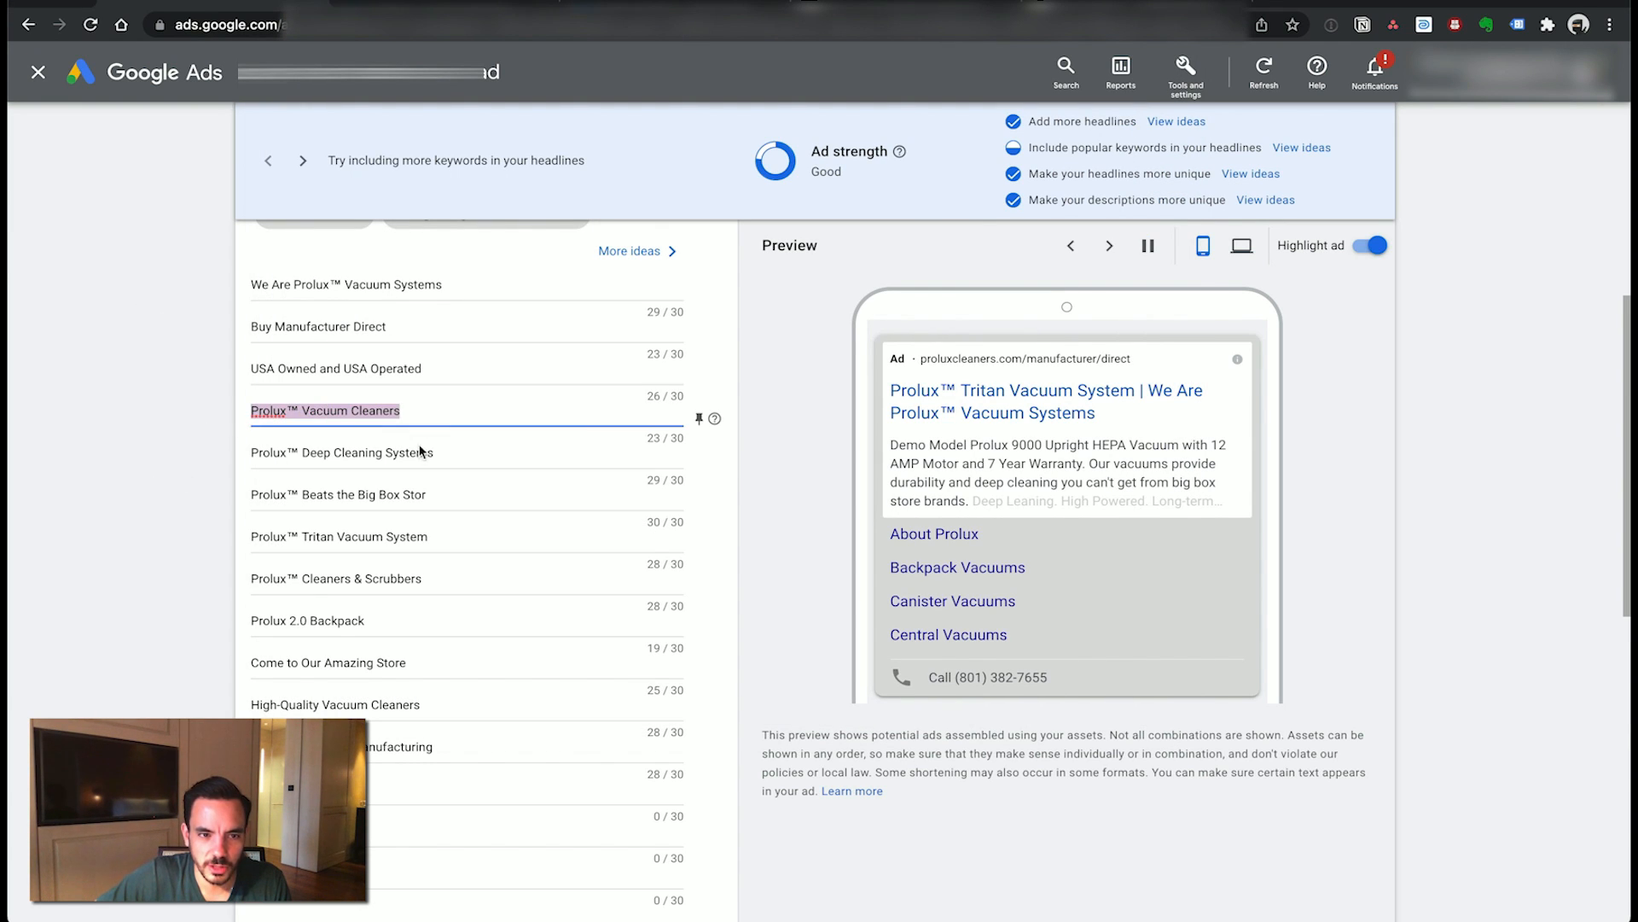
pyautogui.doubleClick(260, 453)
pyautogui.doubleClick(268, 494)
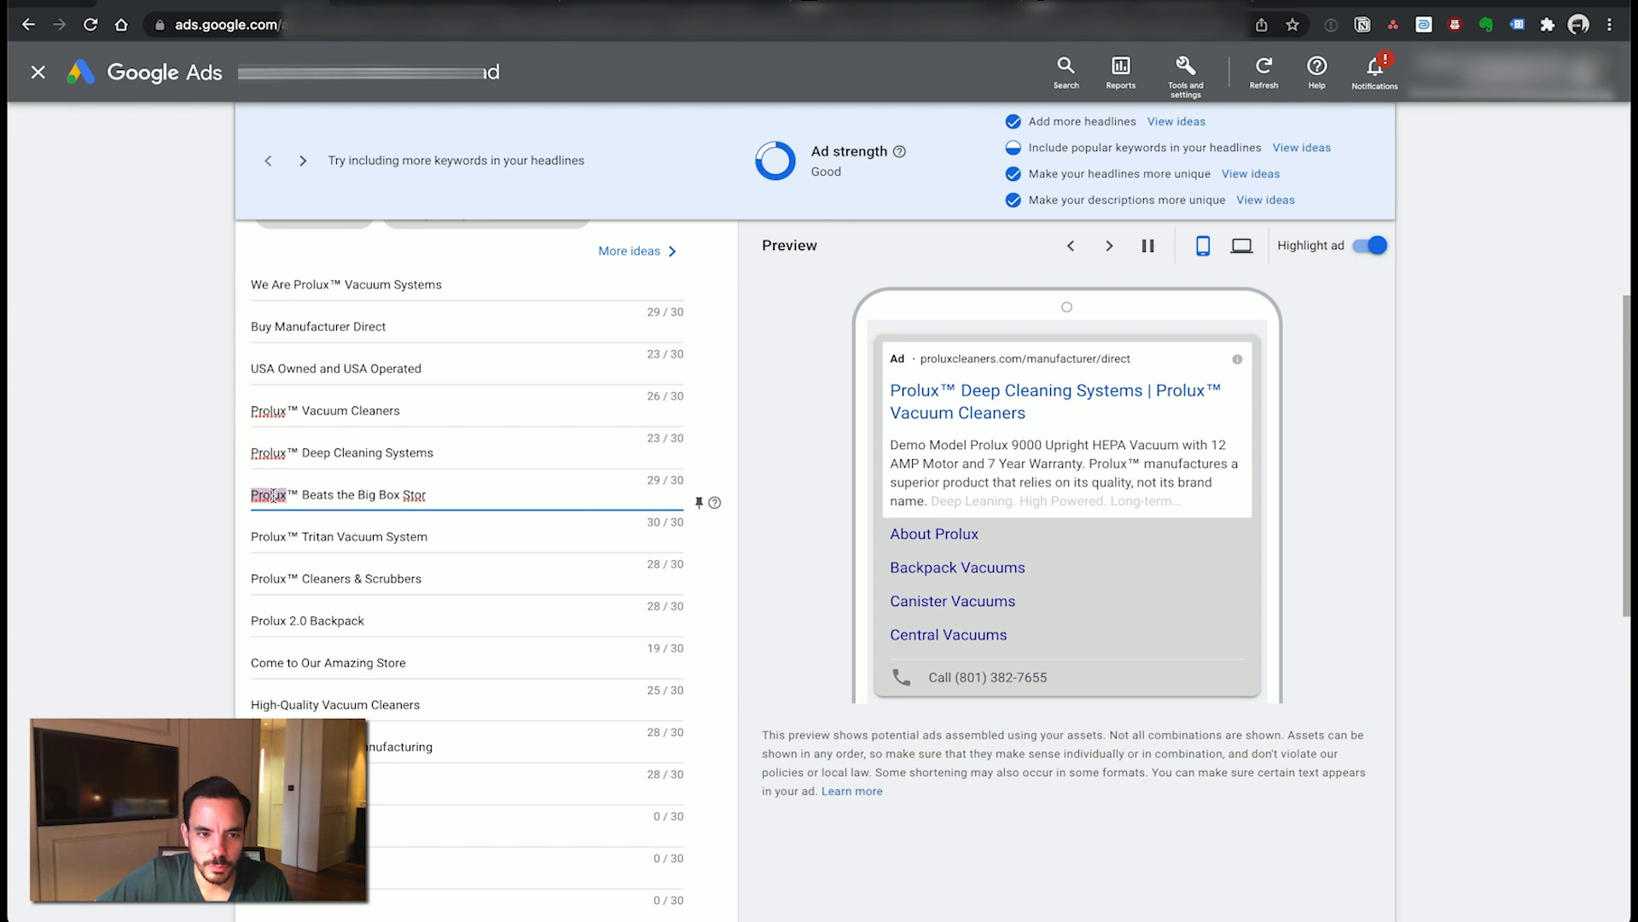
pyautogui.doubleClick(268, 536)
pyautogui.doubleClick(283, 577)
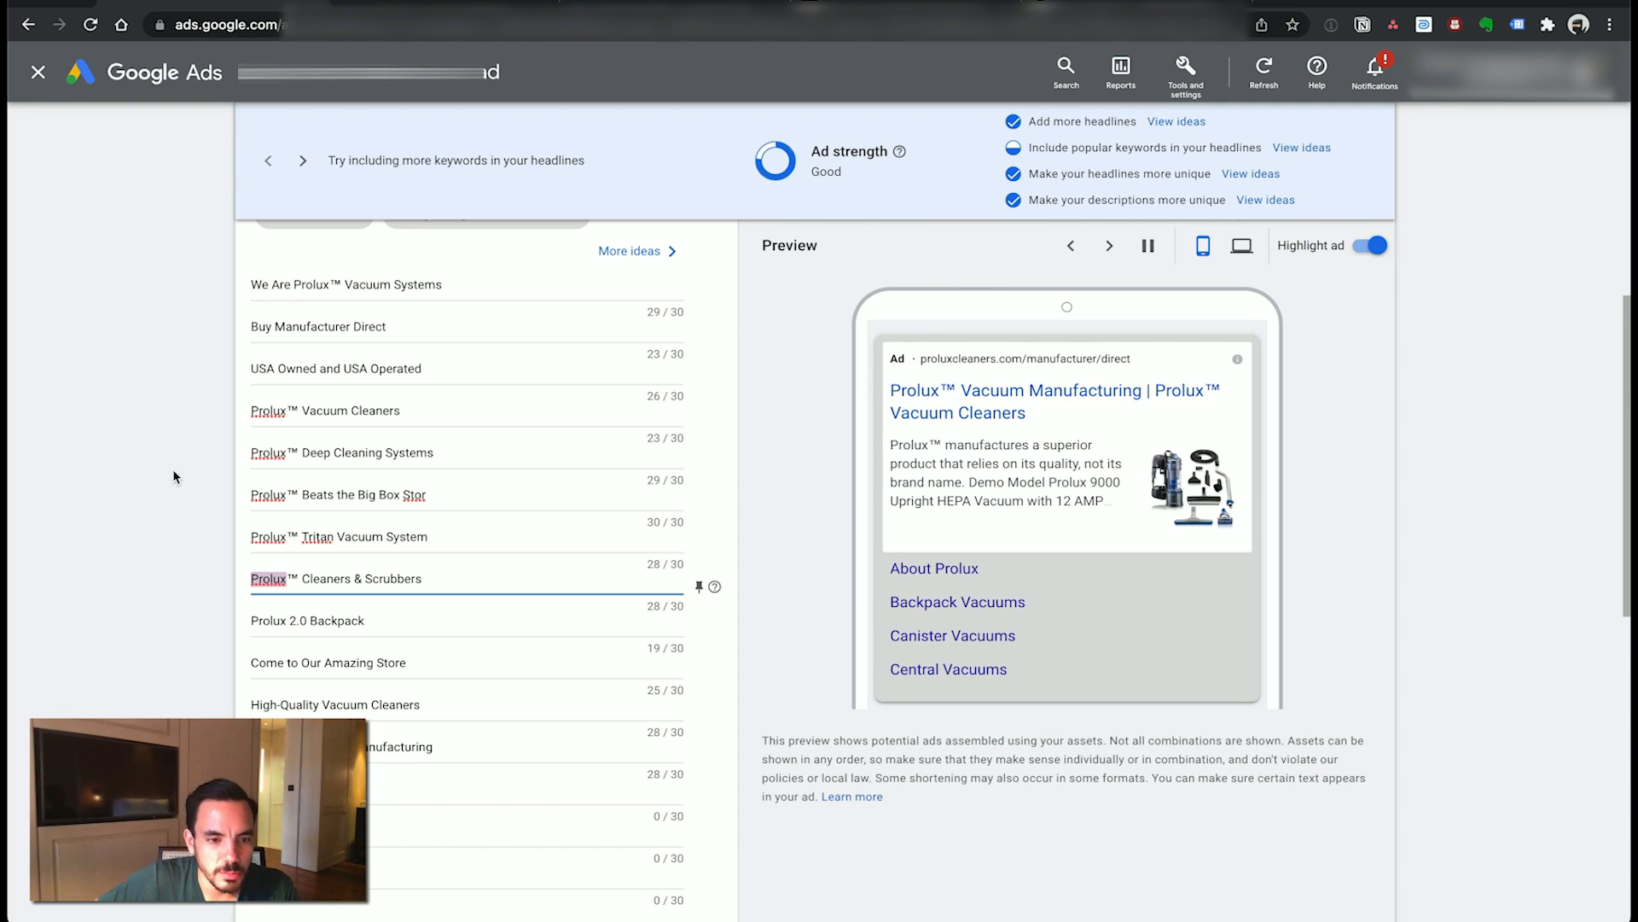
pyautogui.moveTo(422, 657); pyautogui.dragTo(262, 653)
pyautogui.click(473, 314)
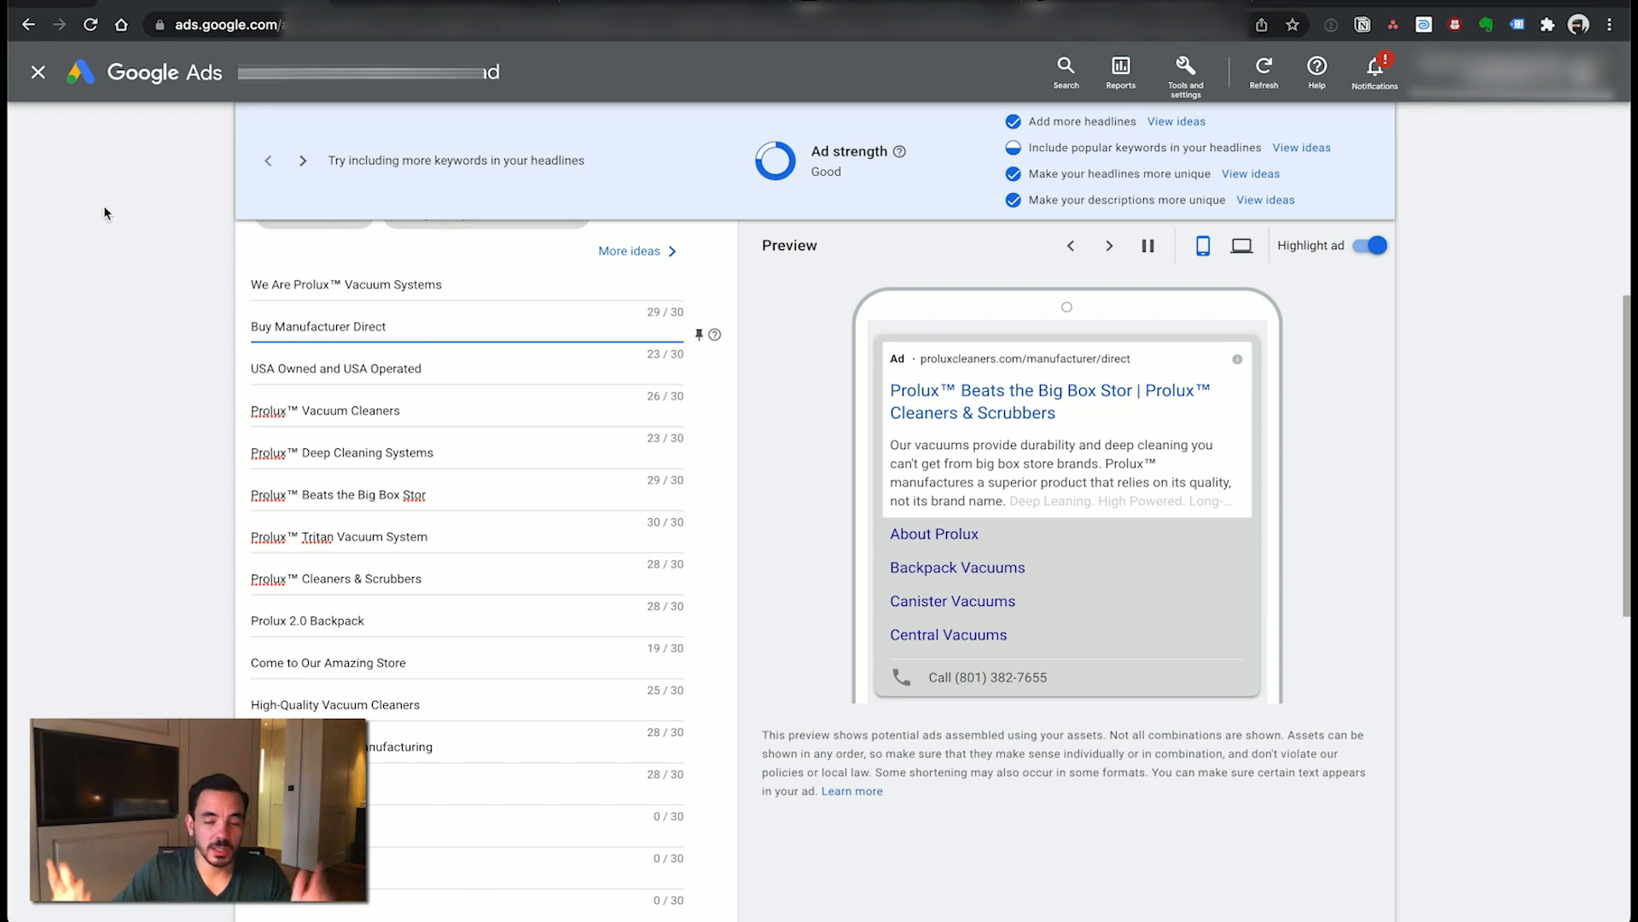
# - Consult the audit note on fewer Brand headlines and more CTAs, collapse it, and return to the ad editor
pyautogui.press('super+Tab')
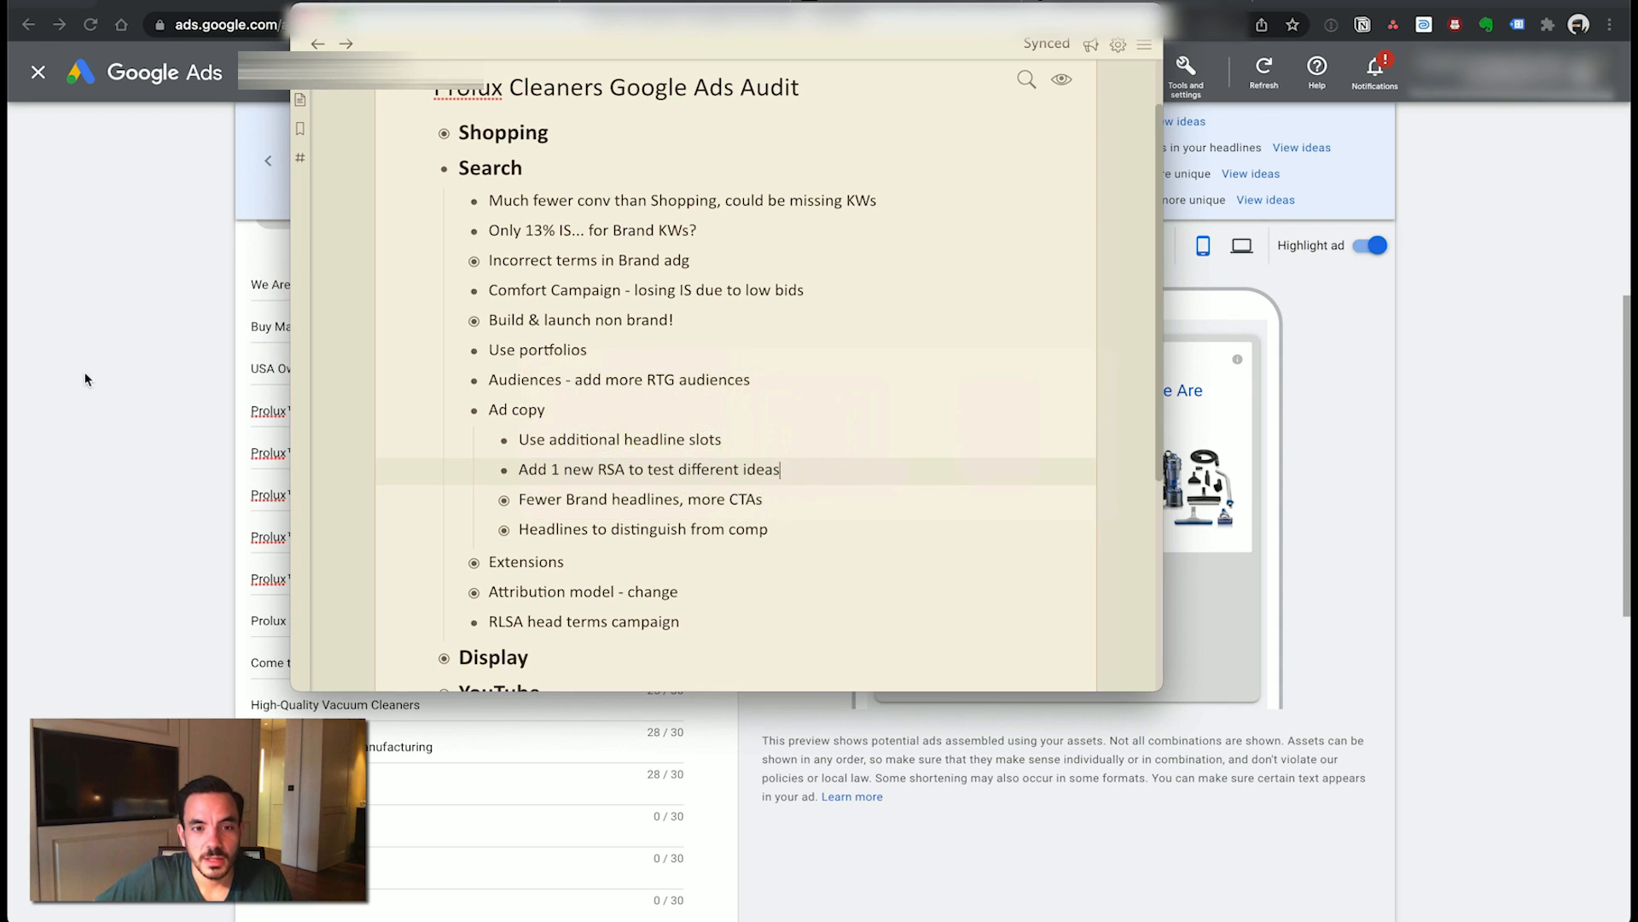
pyautogui.click(821, 497)
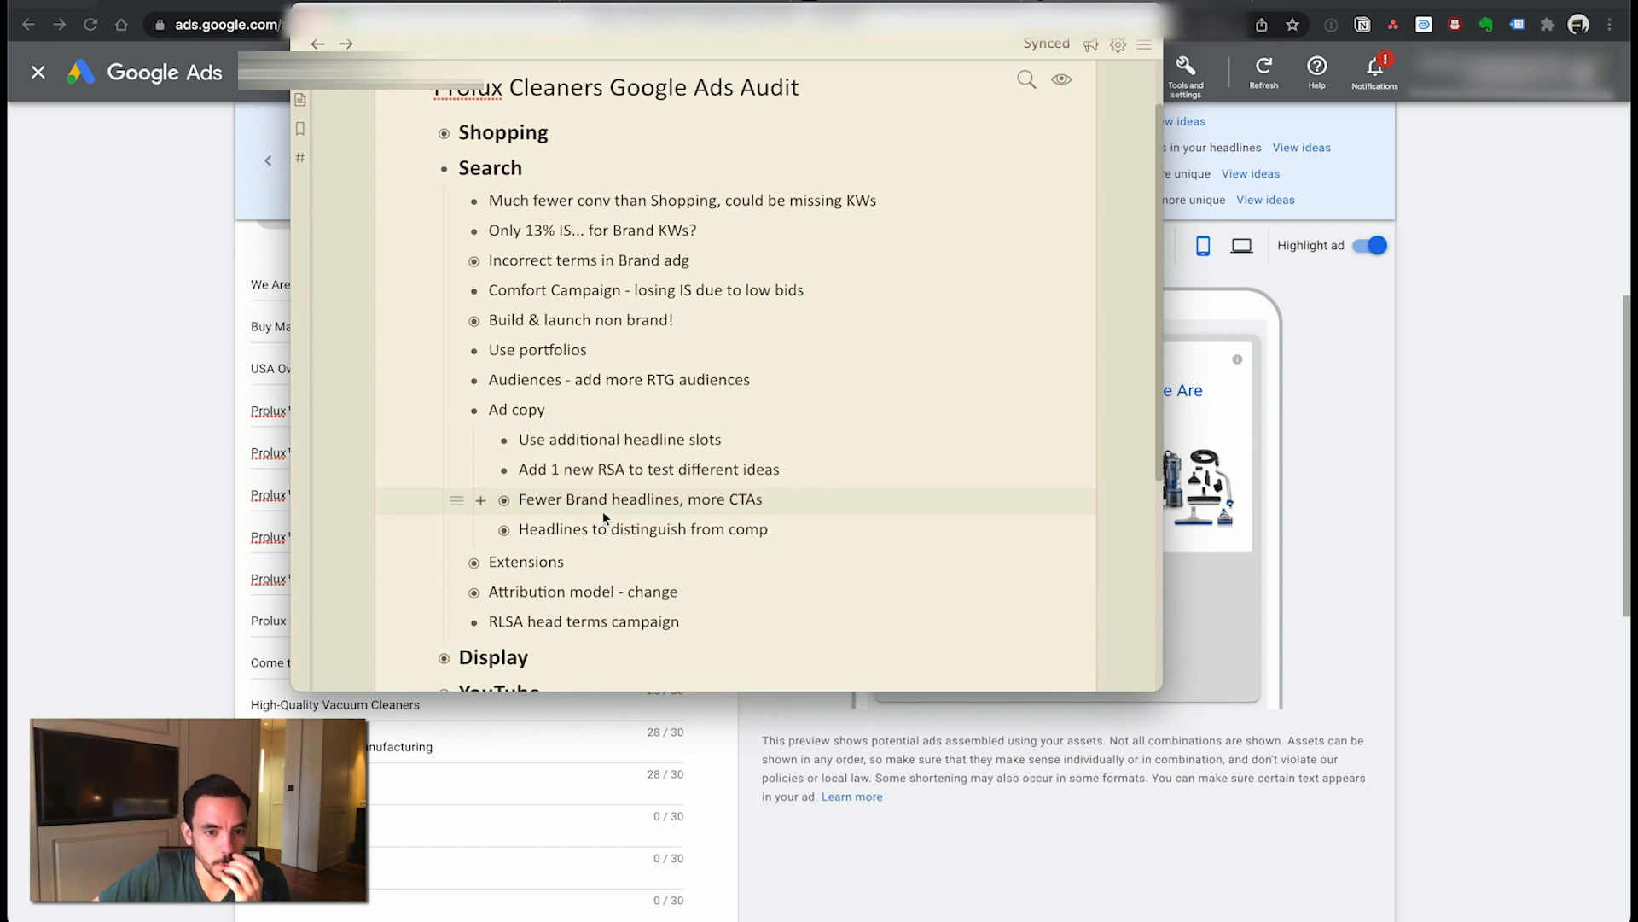
pyautogui.click(480, 499)
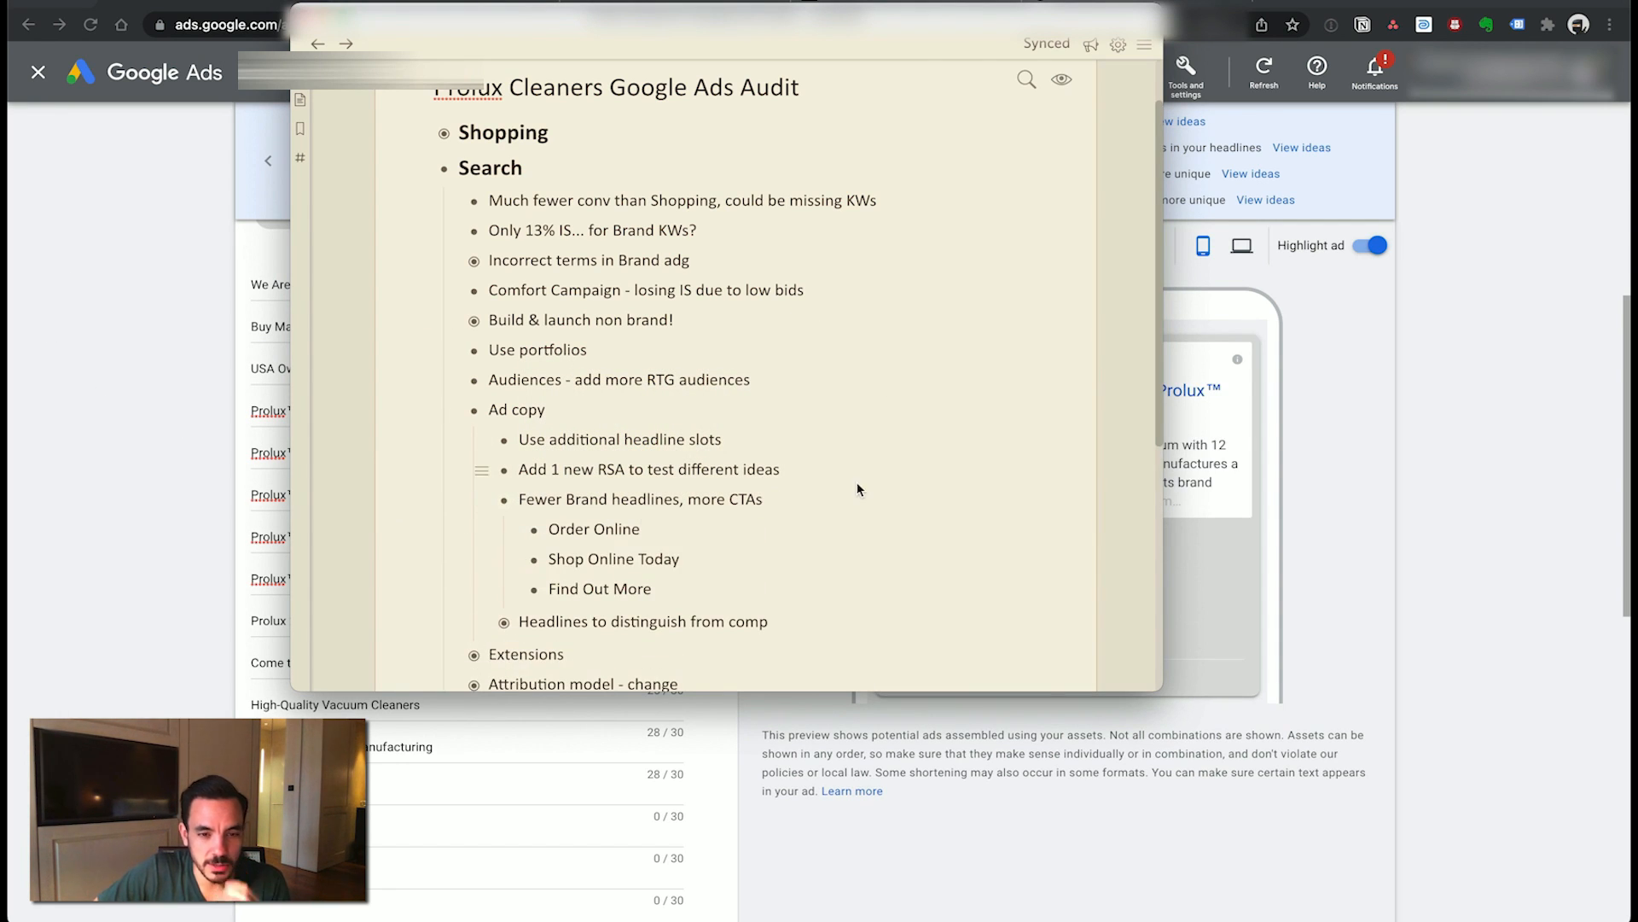
pyautogui.scroll(-1, 657, 512)
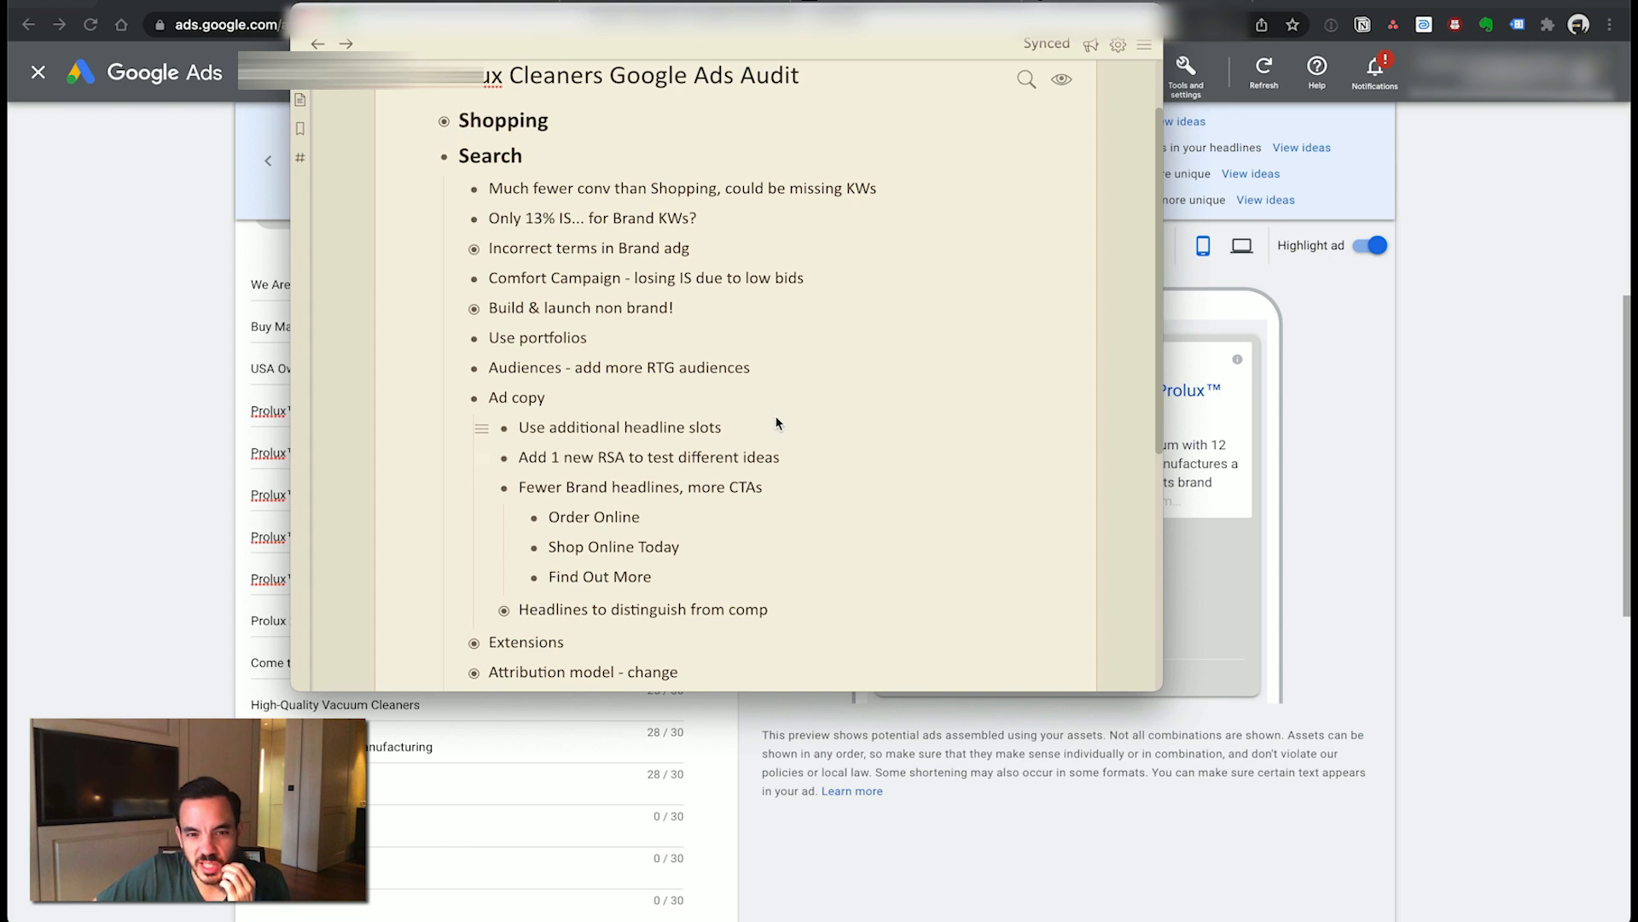
pyautogui.click(481, 487)
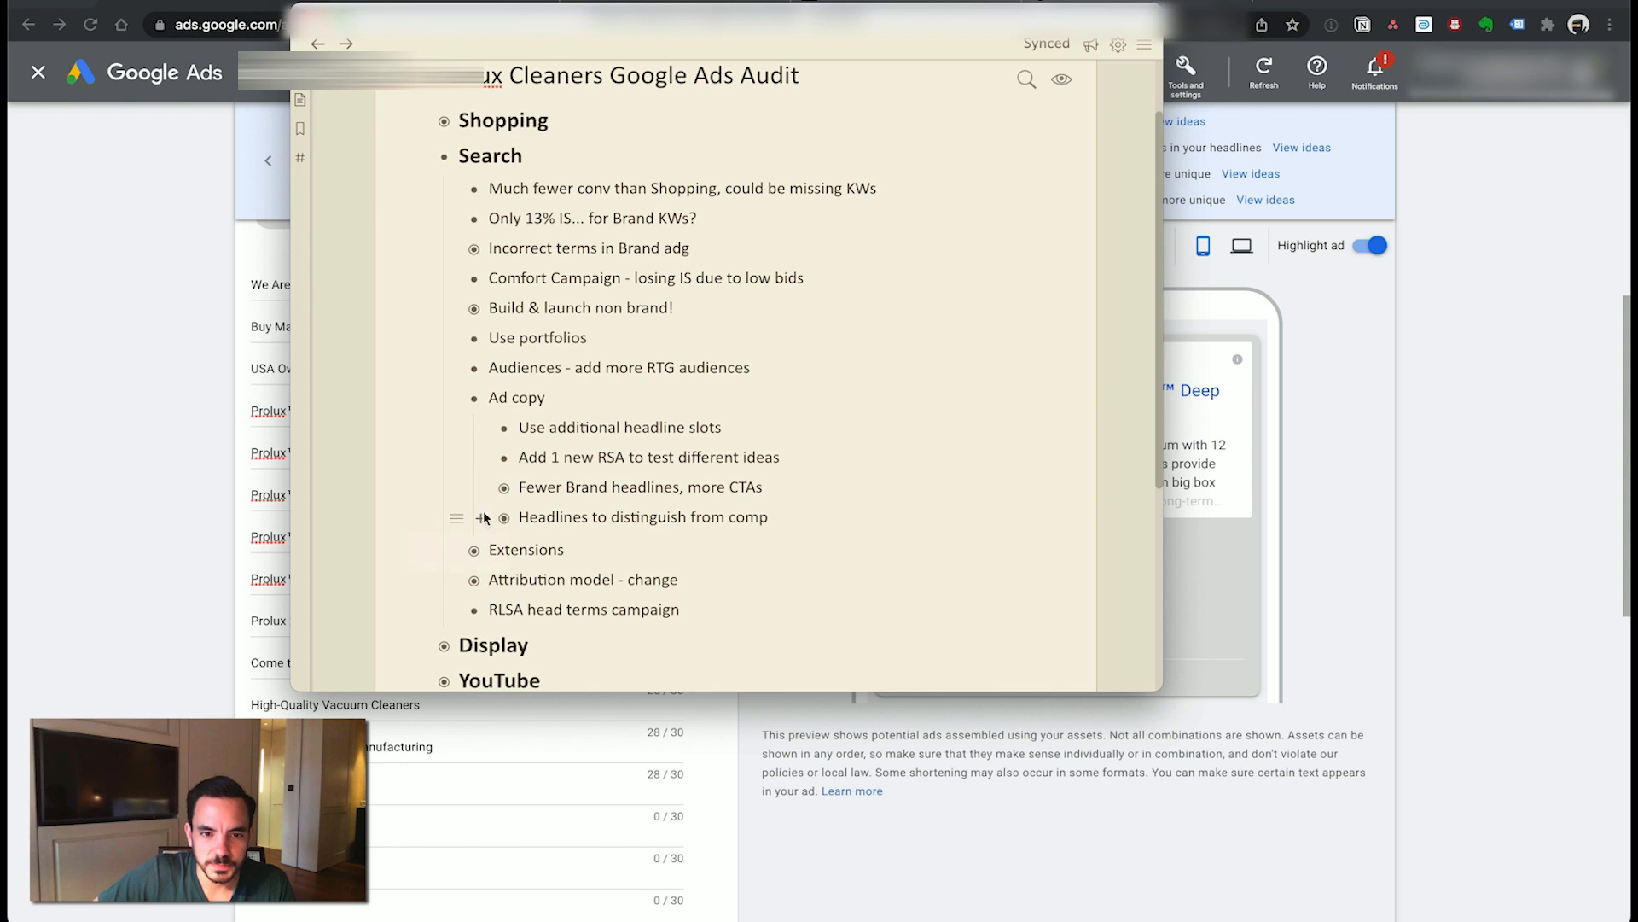
pyautogui.click(151, 479)
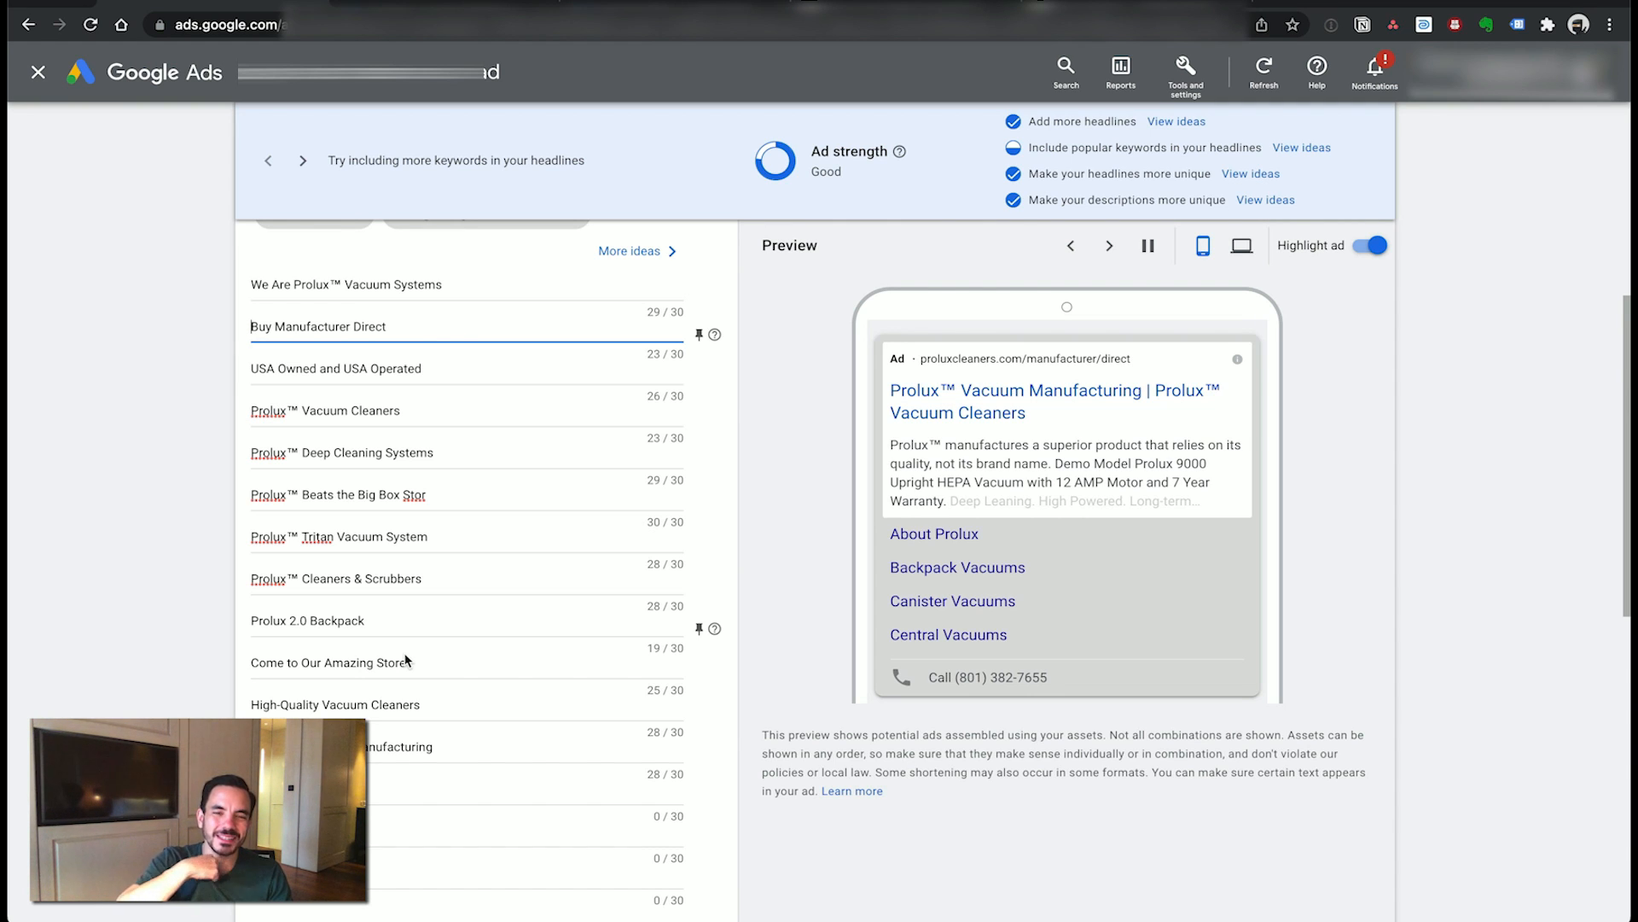
# - Expand the note on headlines to distinguish from competitors and compare its ideas with the ad's headlines
pyautogui.press('super+Tab')
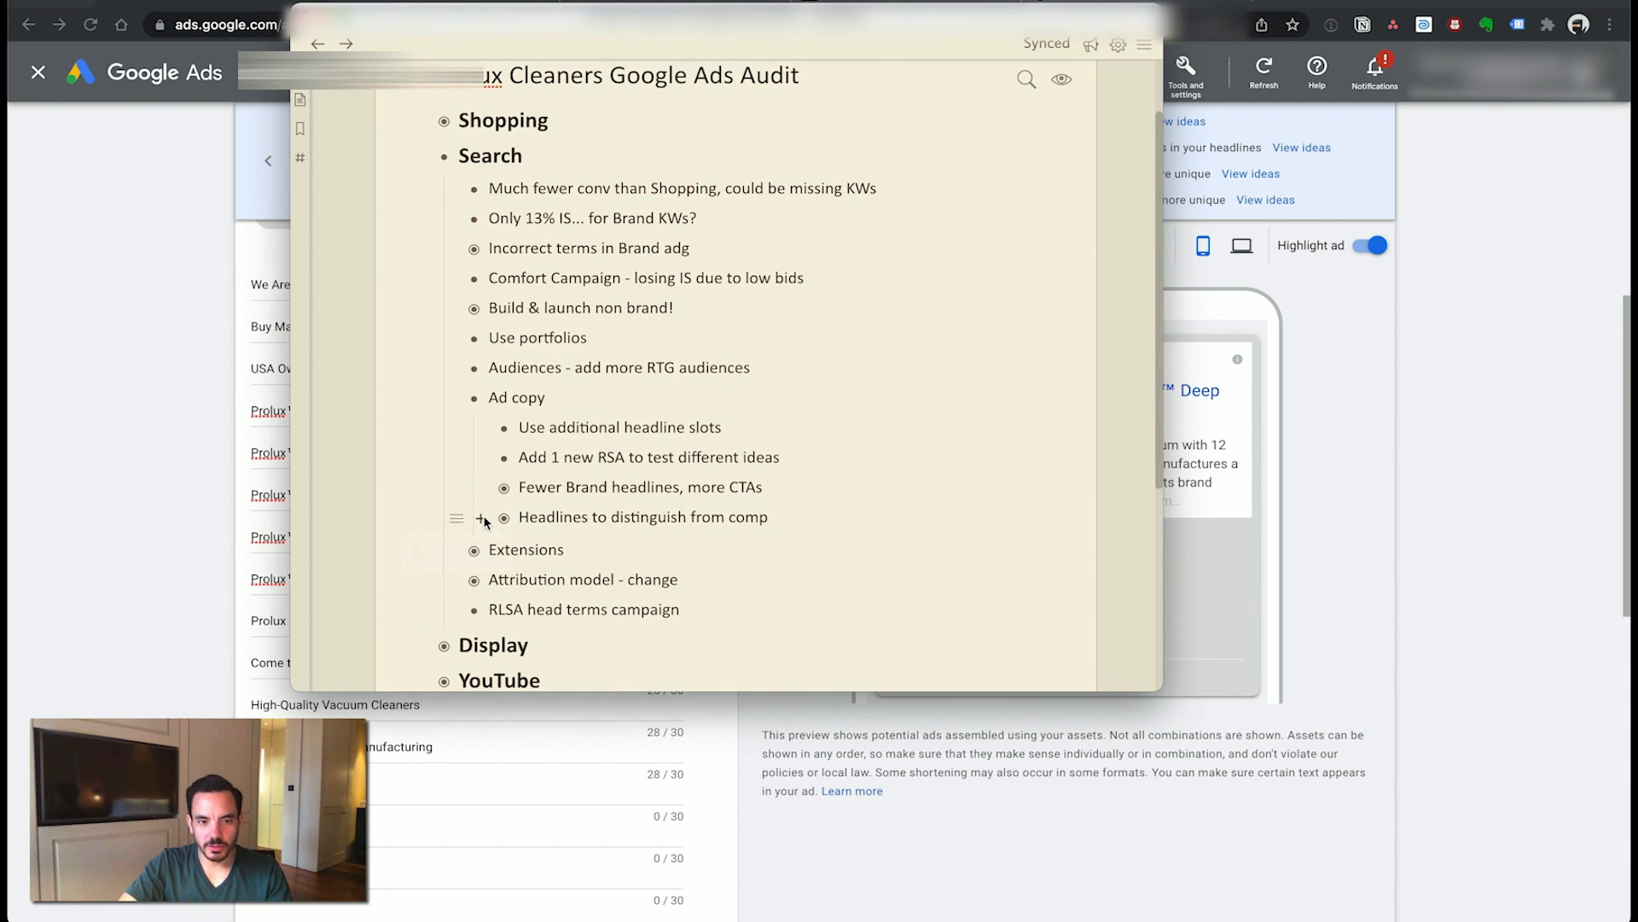
pyautogui.click(480, 519)
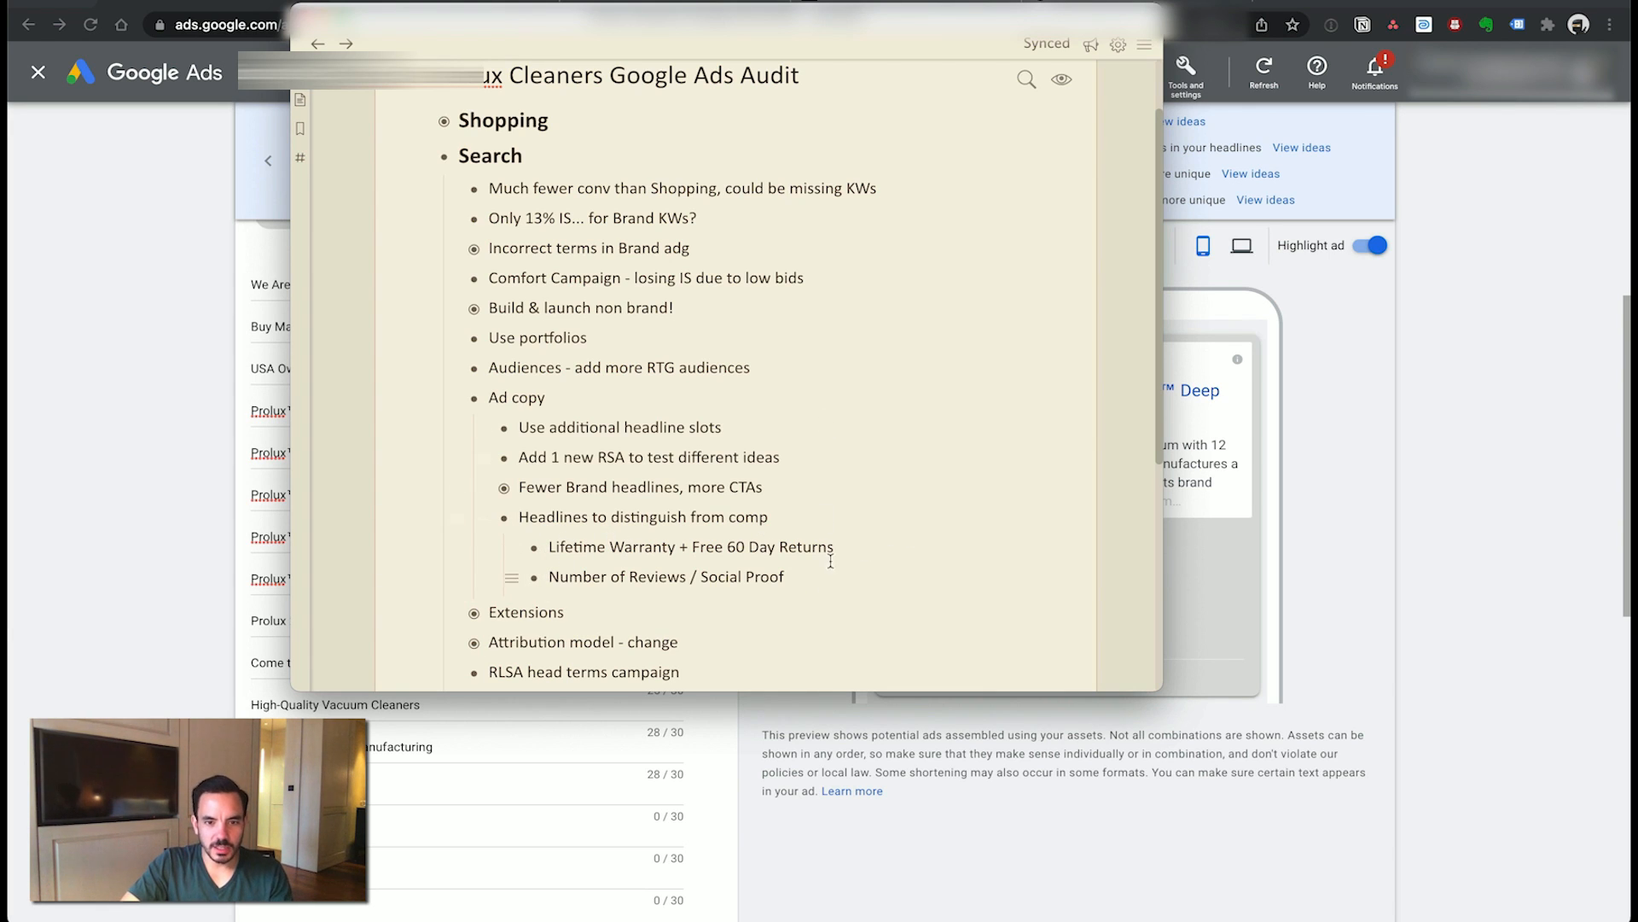
pyautogui.click(148, 698)
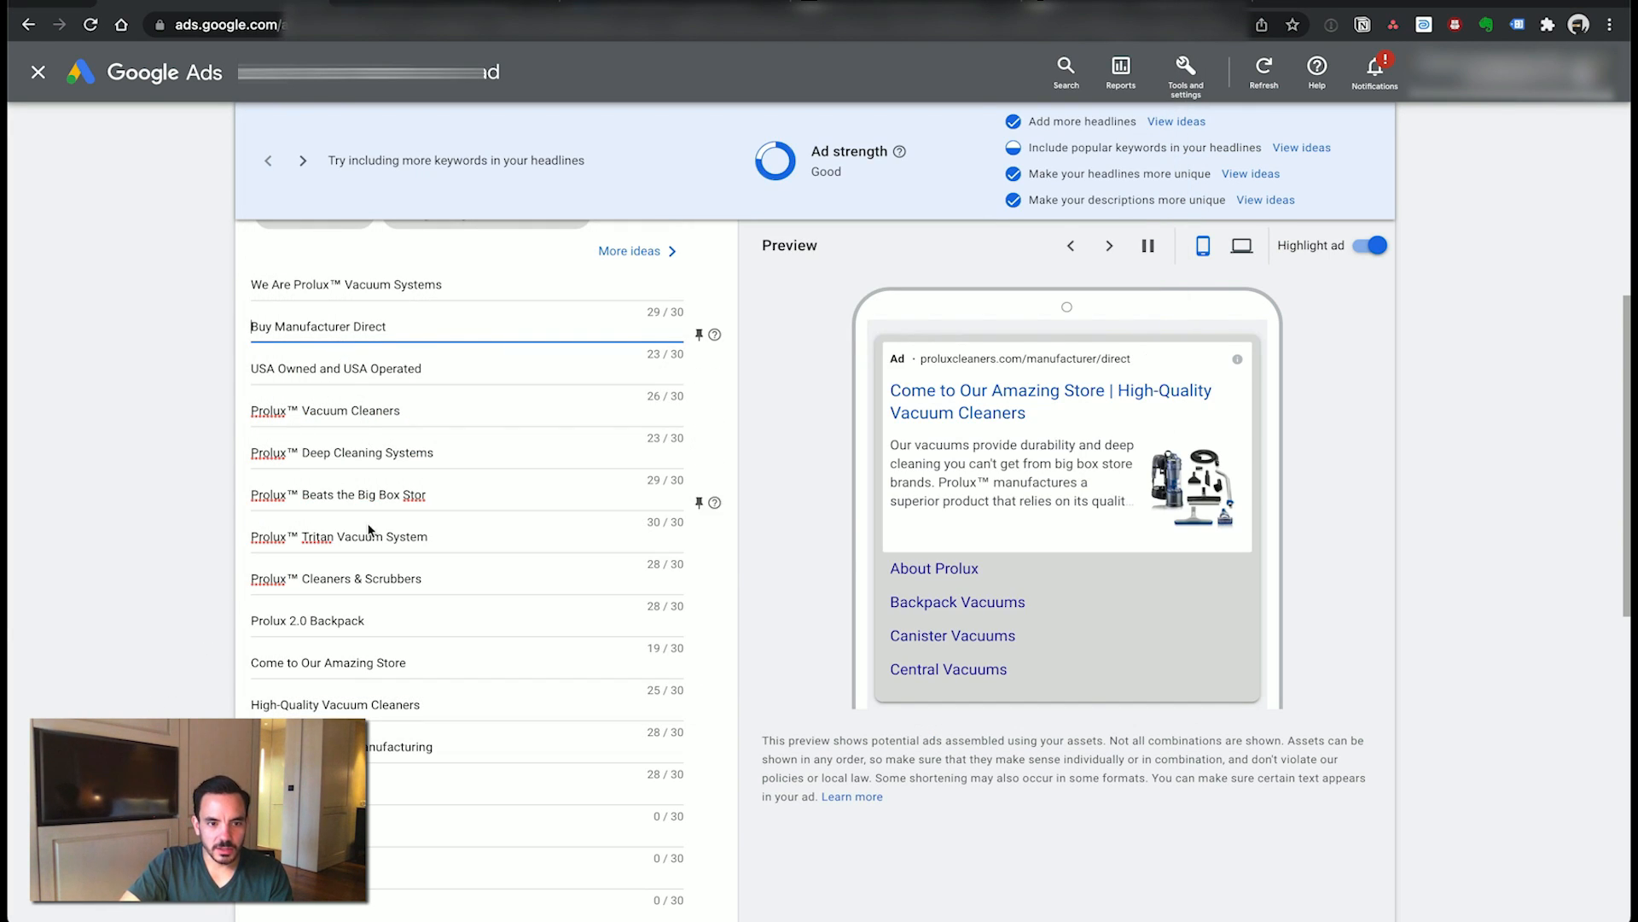
pyautogui.press('super+Tab')
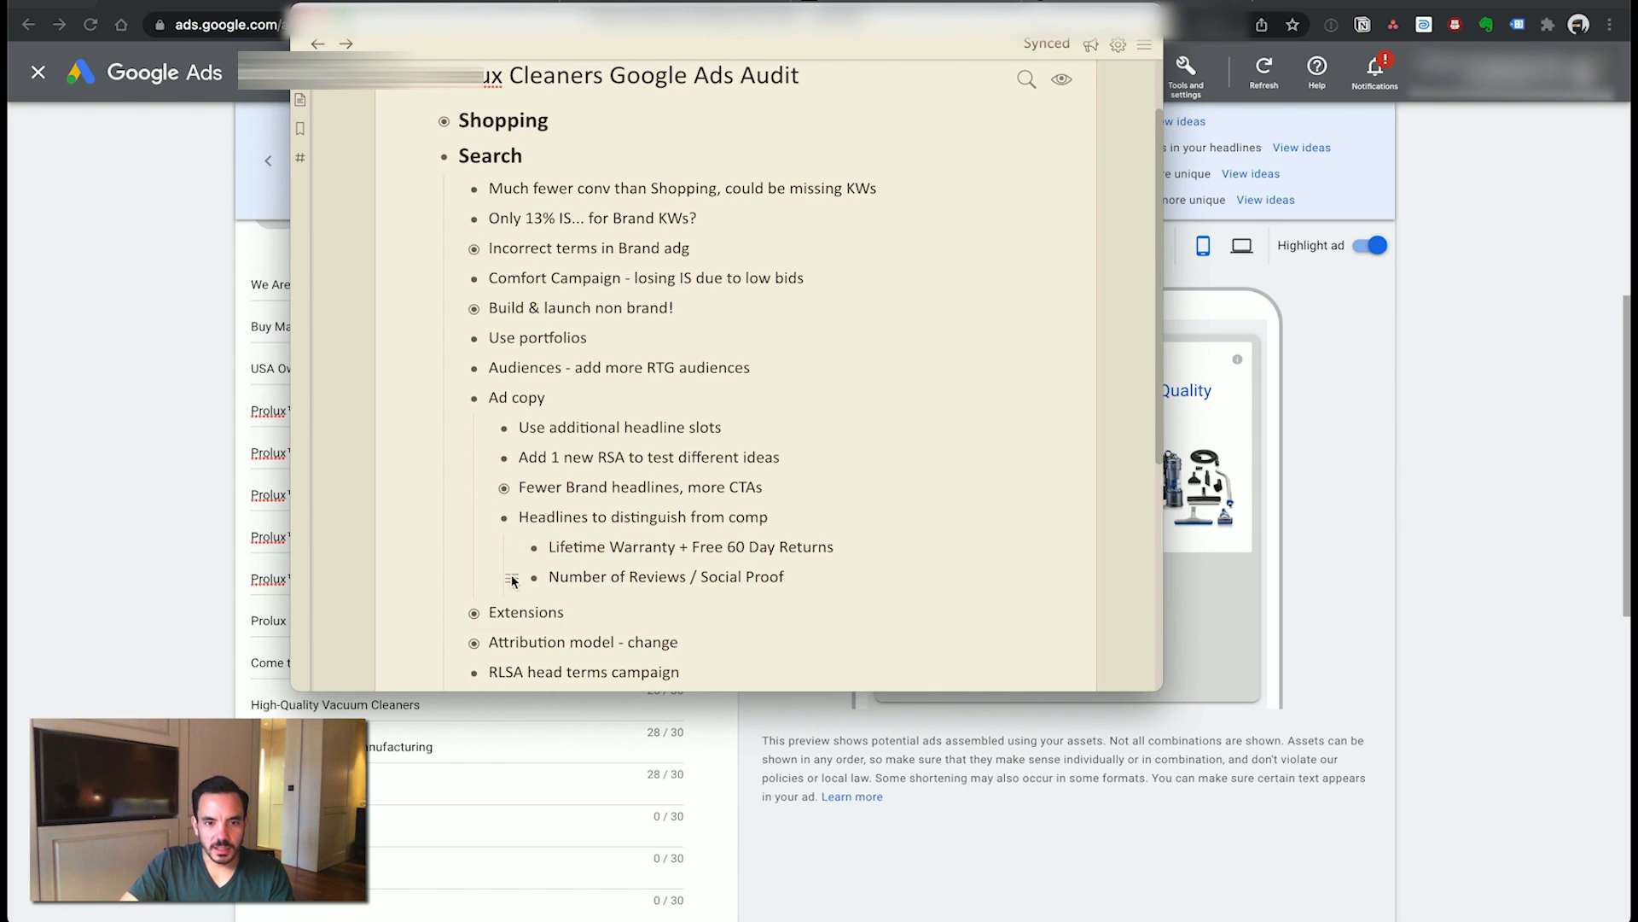
pyautogui.click(547, 578)
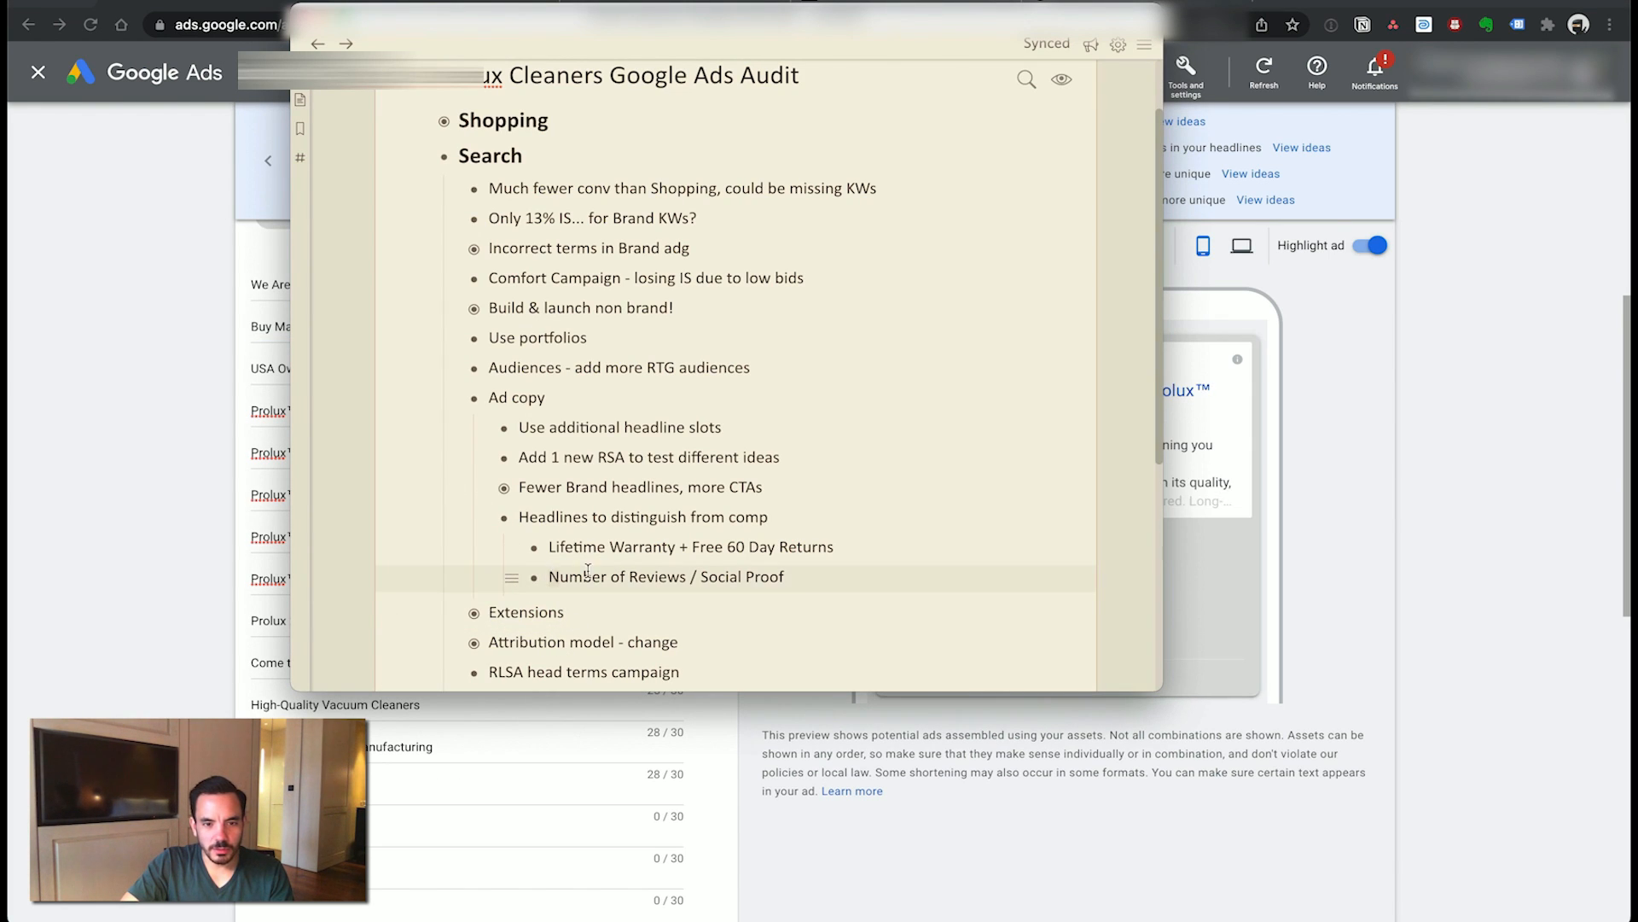
pyautogui.click(801, 517)
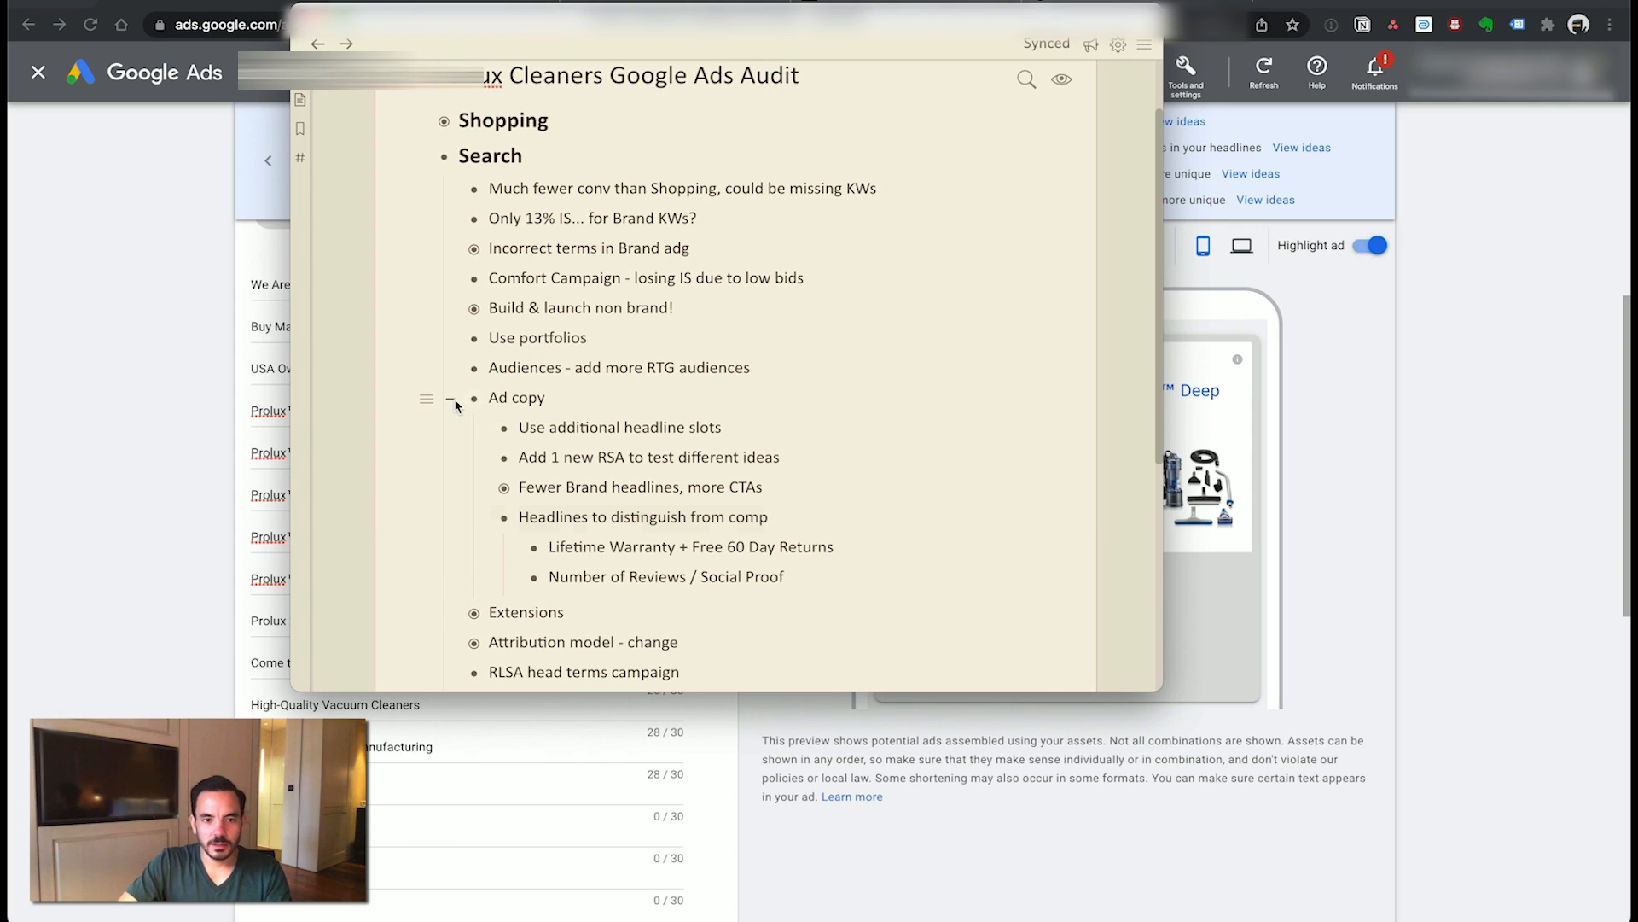
# - Collapse the Ad copy item in the audit notes, expand the Extensions item, and return to Google Ads
pyautogui.click(451, 398)
pyautogui.click(448, 428)
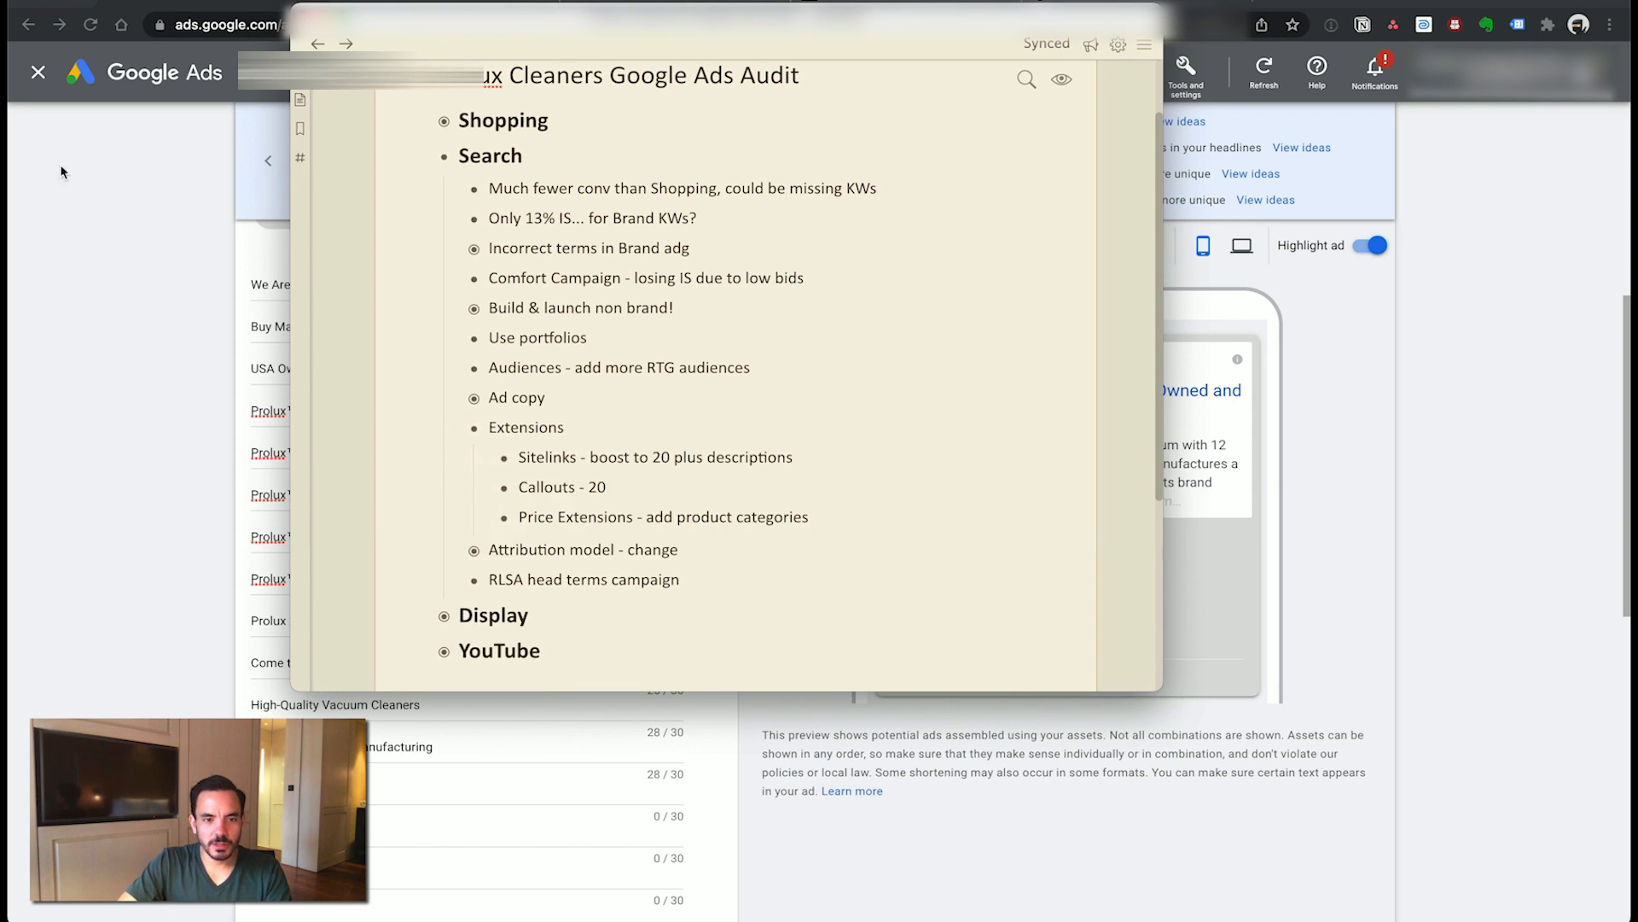
pyautogui.click(59, 164)
# - Leave the ad editor without saving and open the Brand ad group's extensions in table view
pyautogui.click(28, 25)
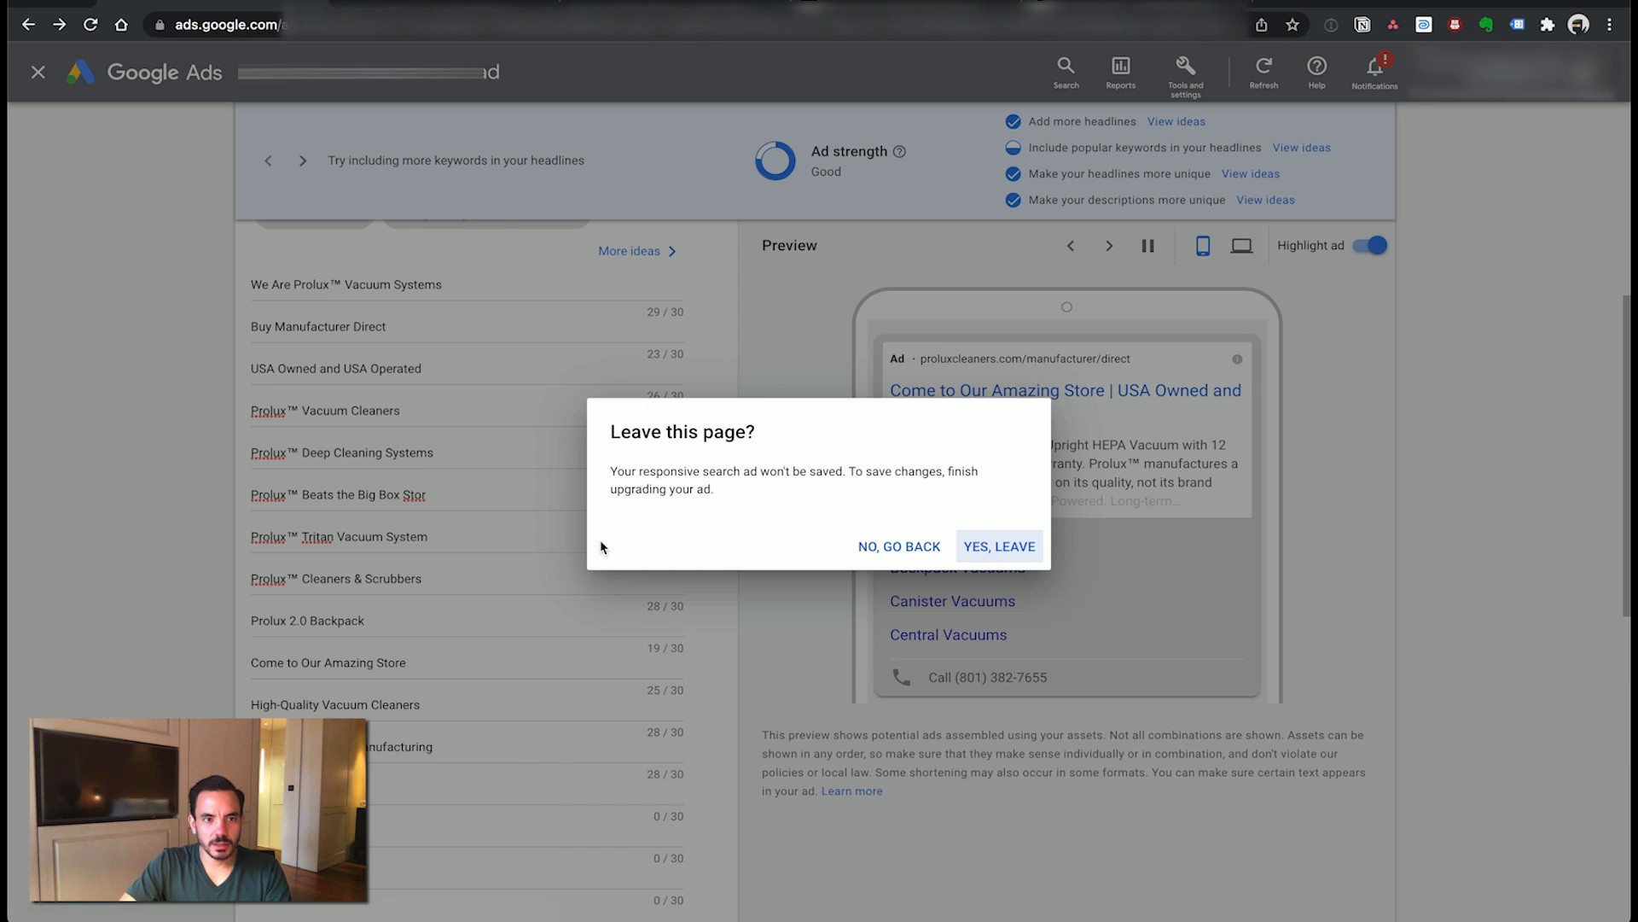
pyautogui.click(996, 549)
pyautogui.press('super+Tab')
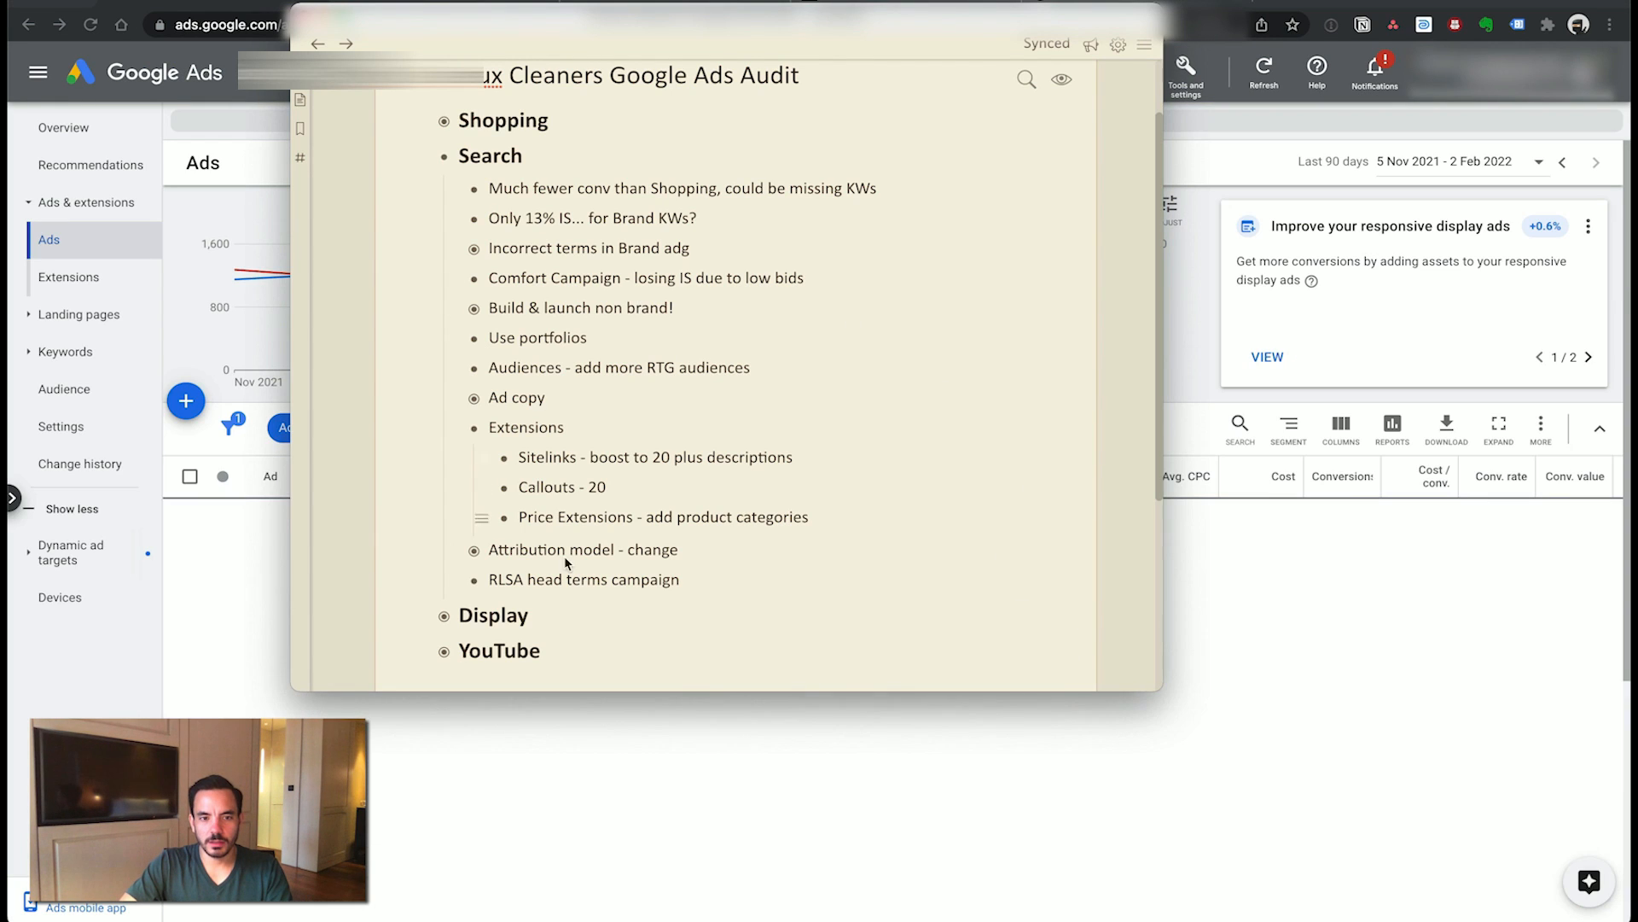
pyautogui.click(238, 333)
pyautogui.click(92, 275)
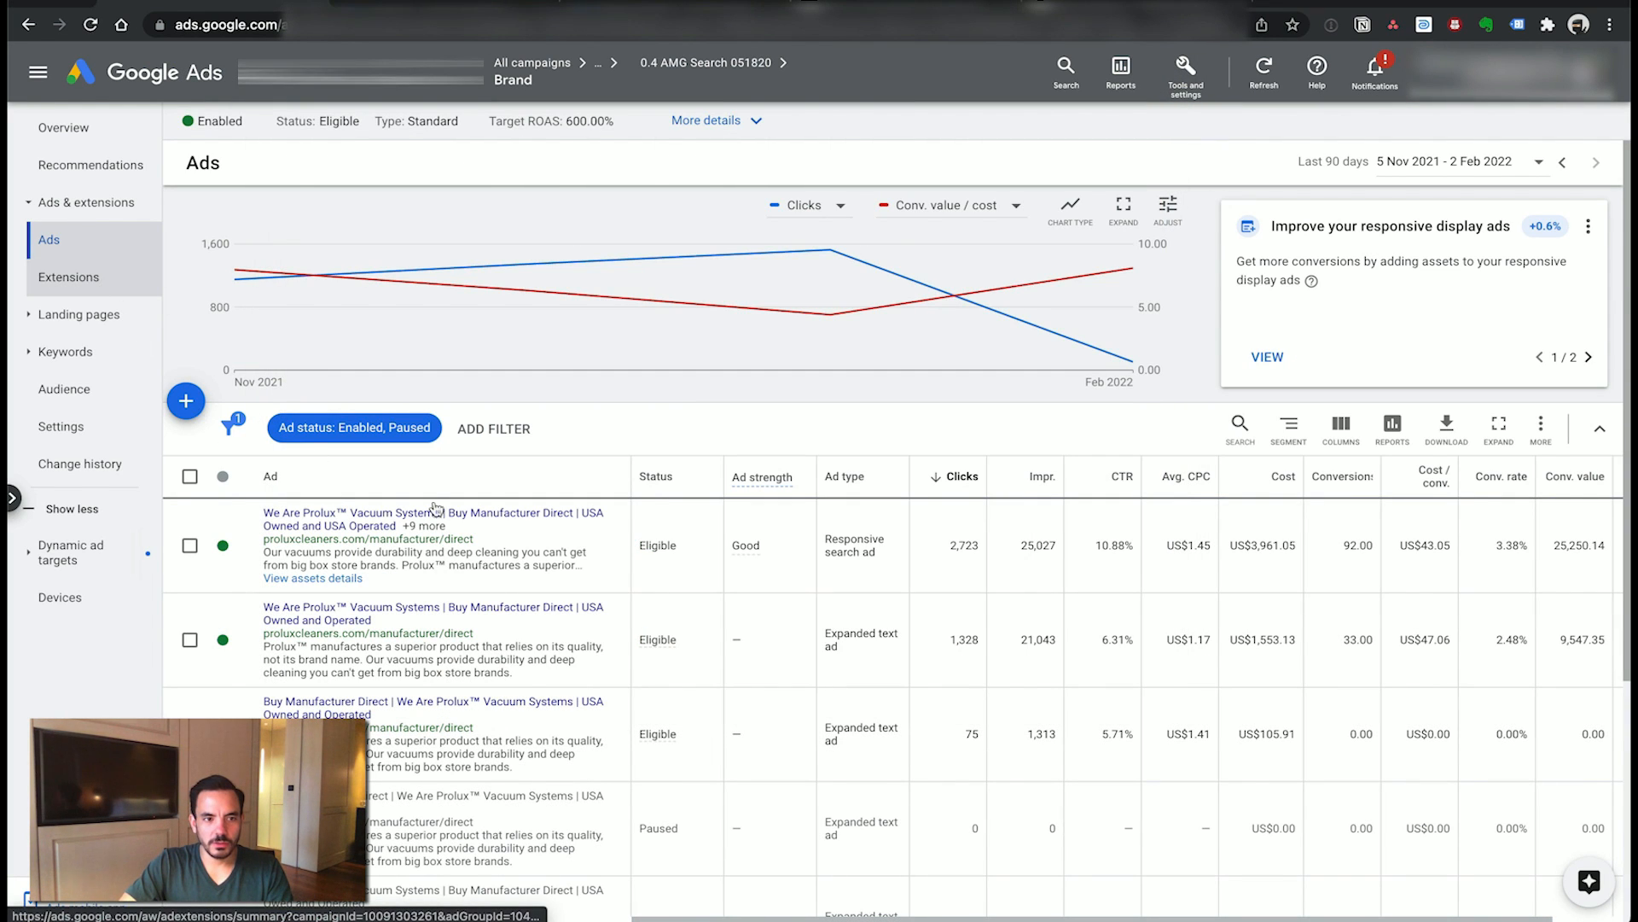
pyautogui.click(1266, 164)
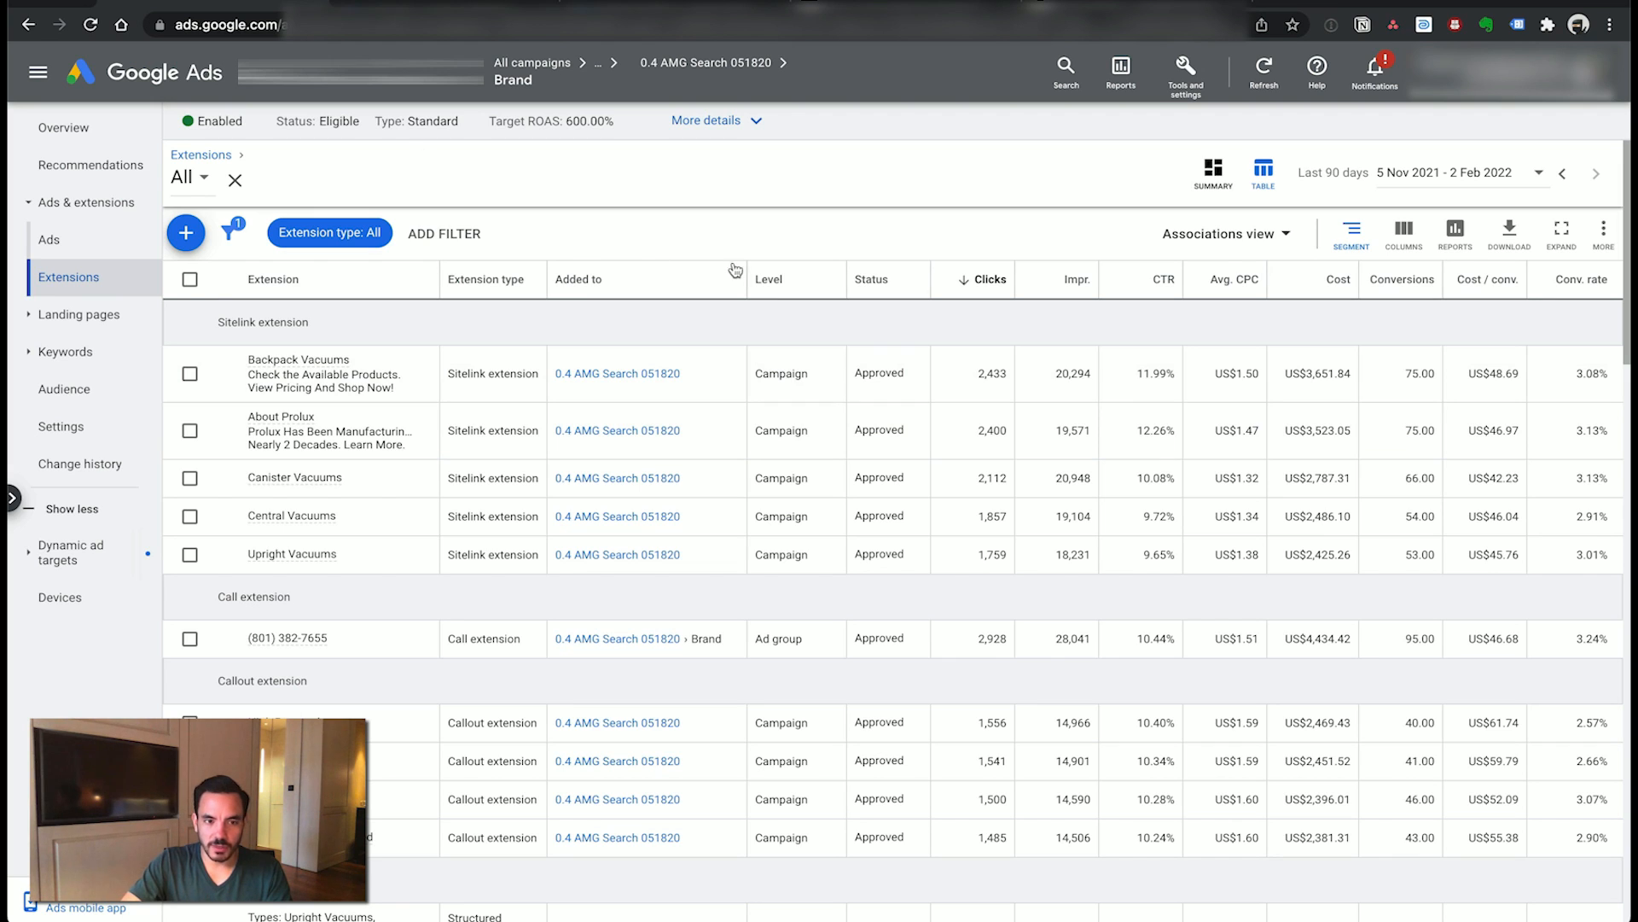
# - Review the callout and price extensions, inspecting the products and prices listed in the price extension
pyautogui.scroll(-5, 787, 283)
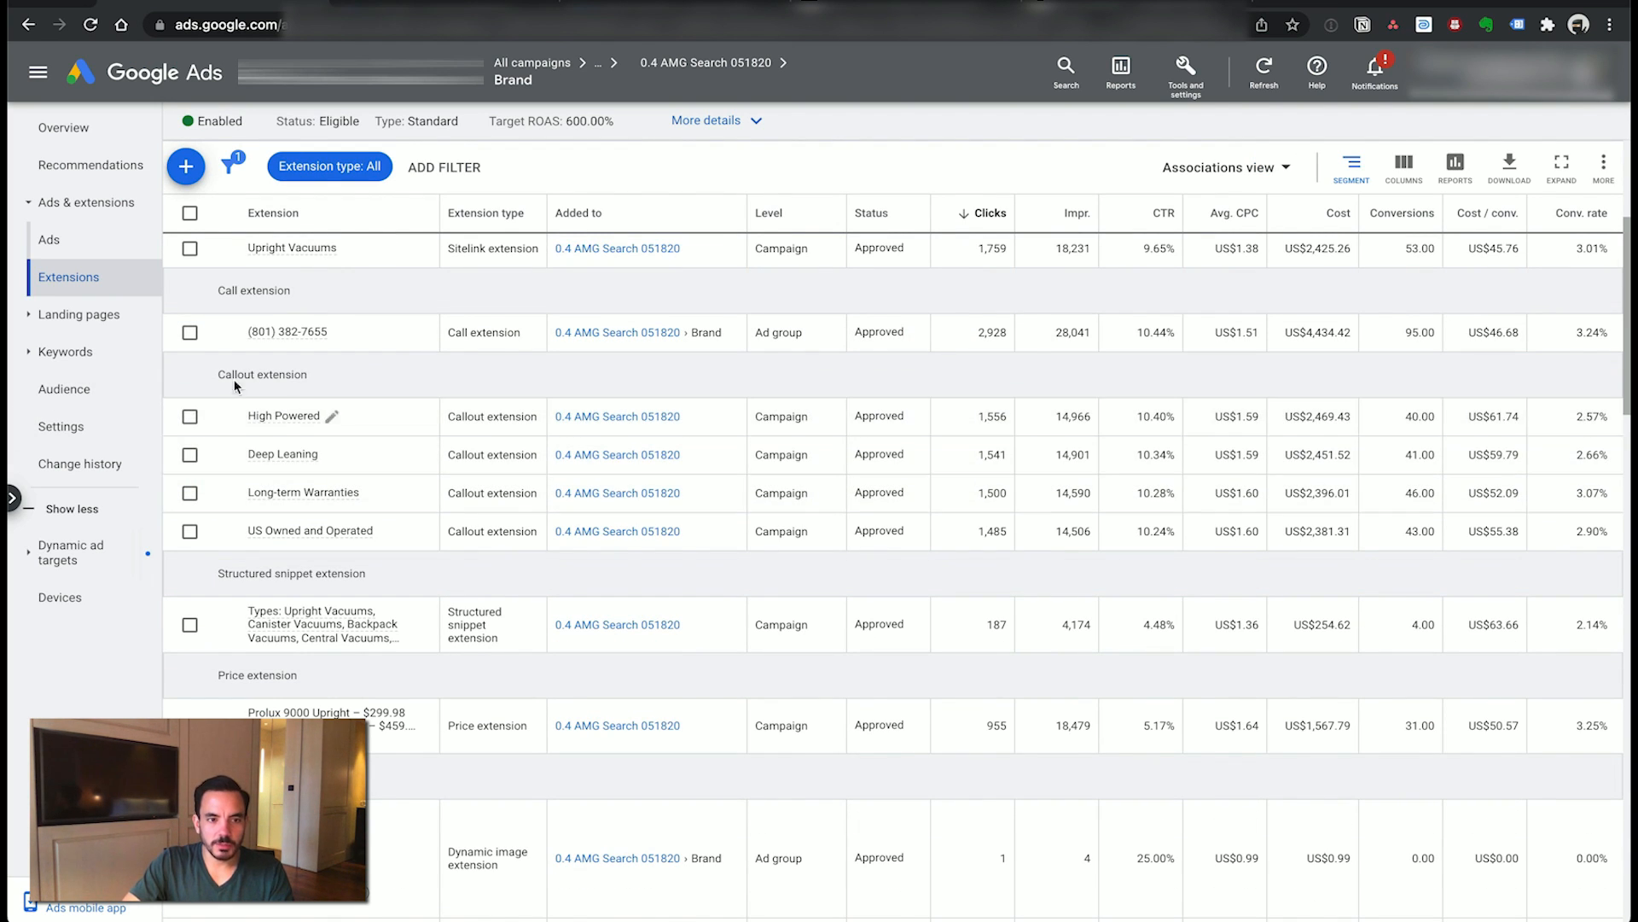
pyautogui.moveTo(209, 375); pyautogui.dragTo(309, 377)
pyautogui.scroll(-1, 372, 436)
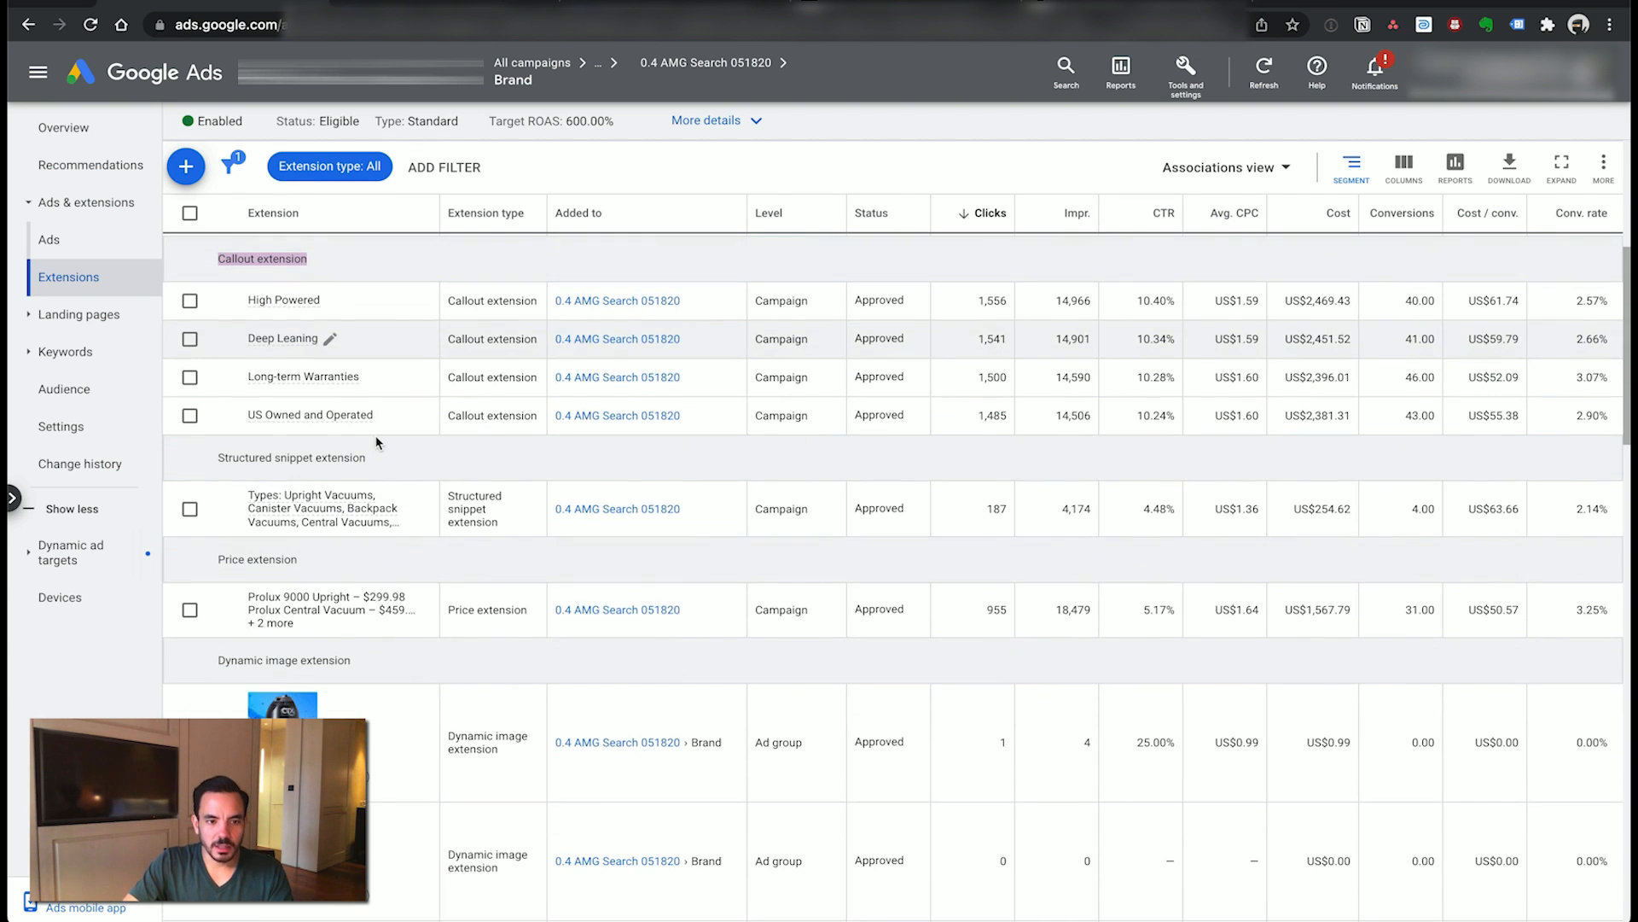
pyautogui.click(371, 612)
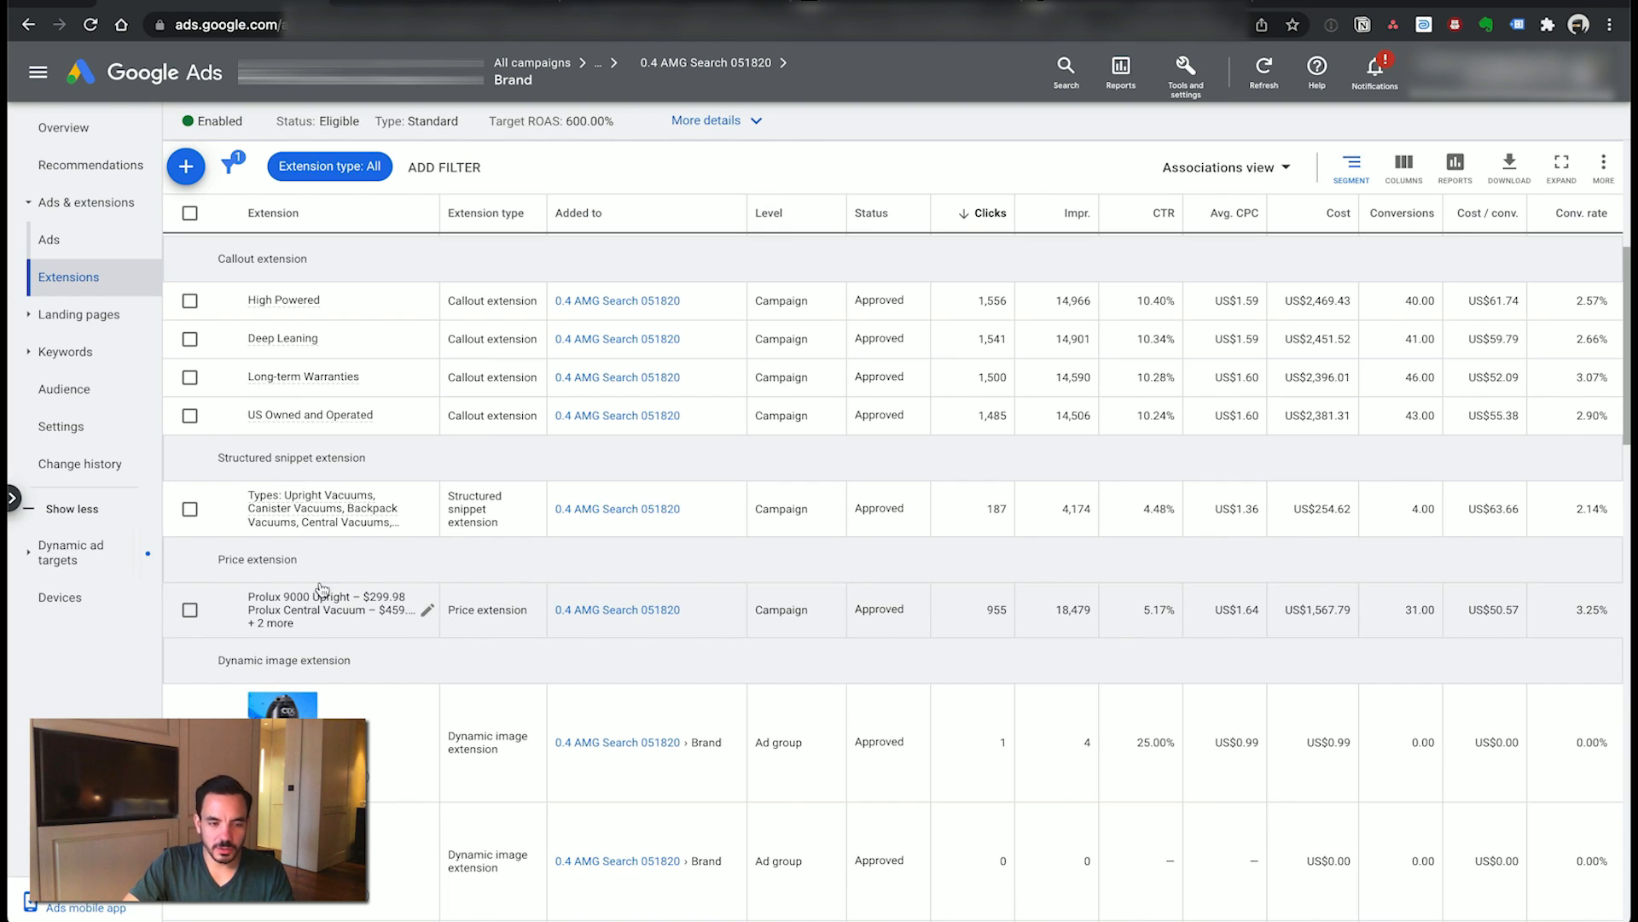
pyautogui.moveTo(431, 626)
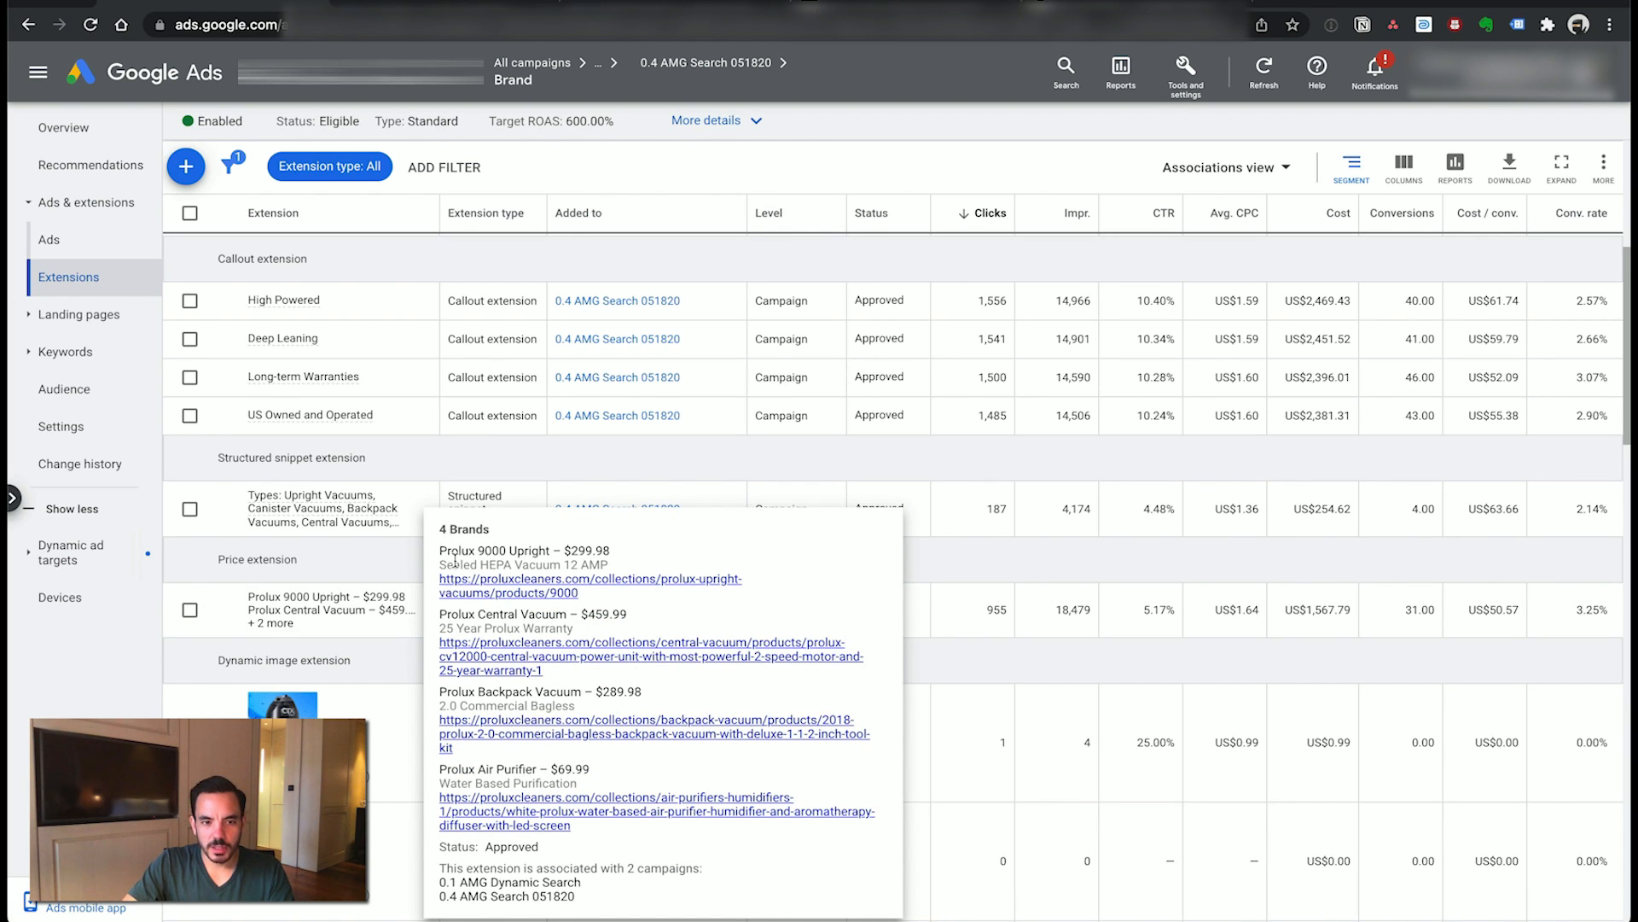
pyautogui.moveTo(457, 545); pyautogui.dragTo(642, 553)
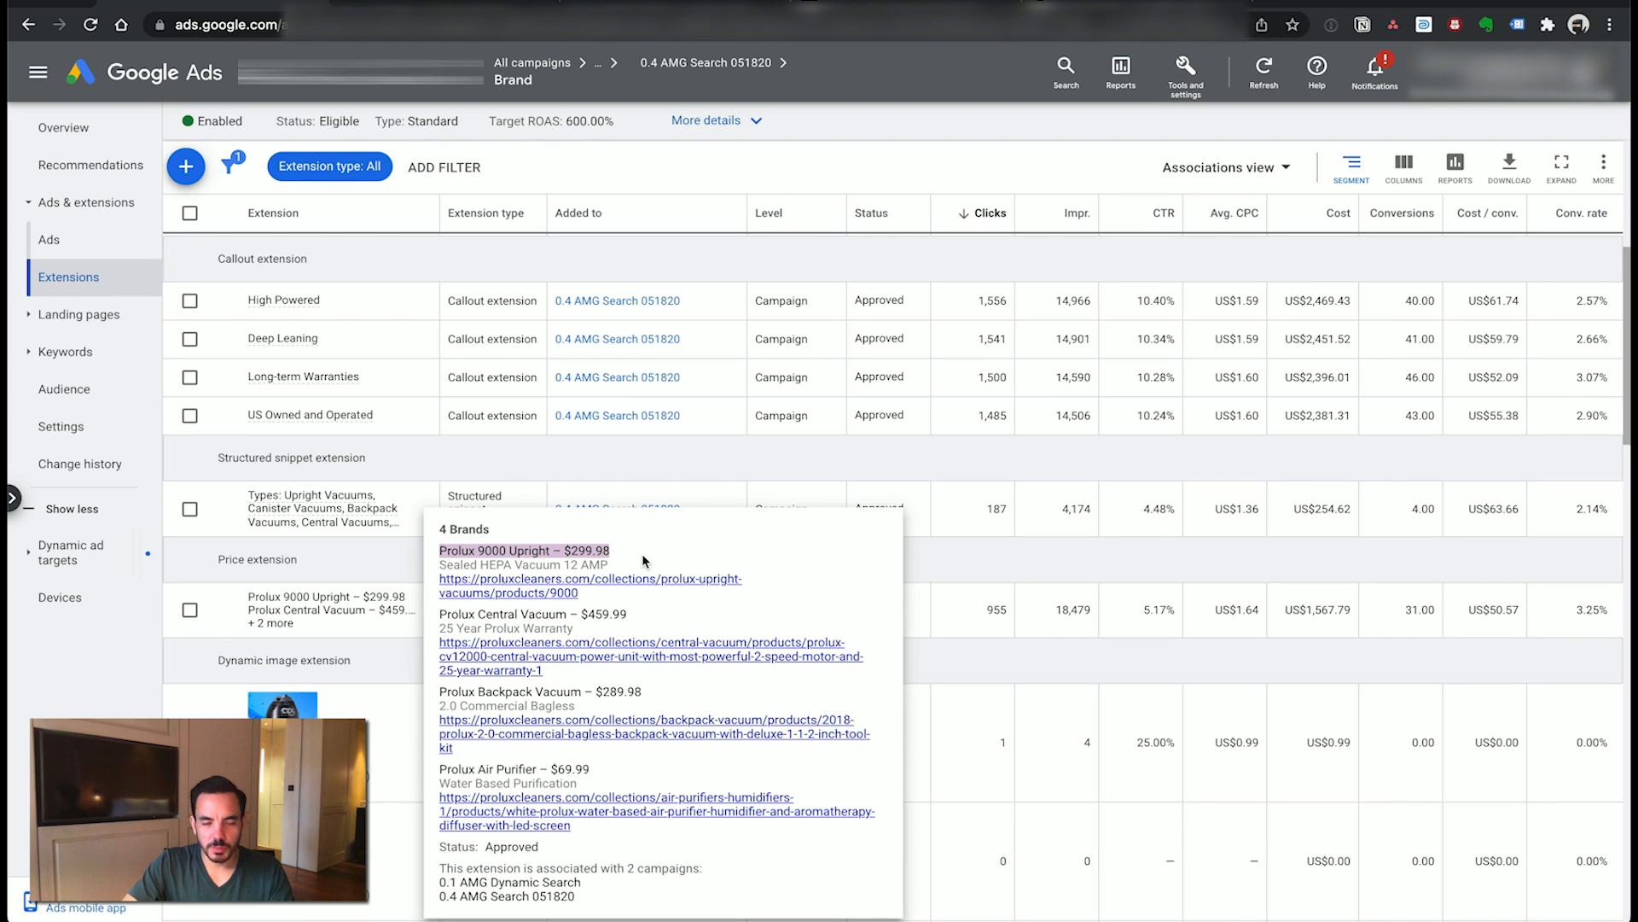
pyautogui.click(641, 553)
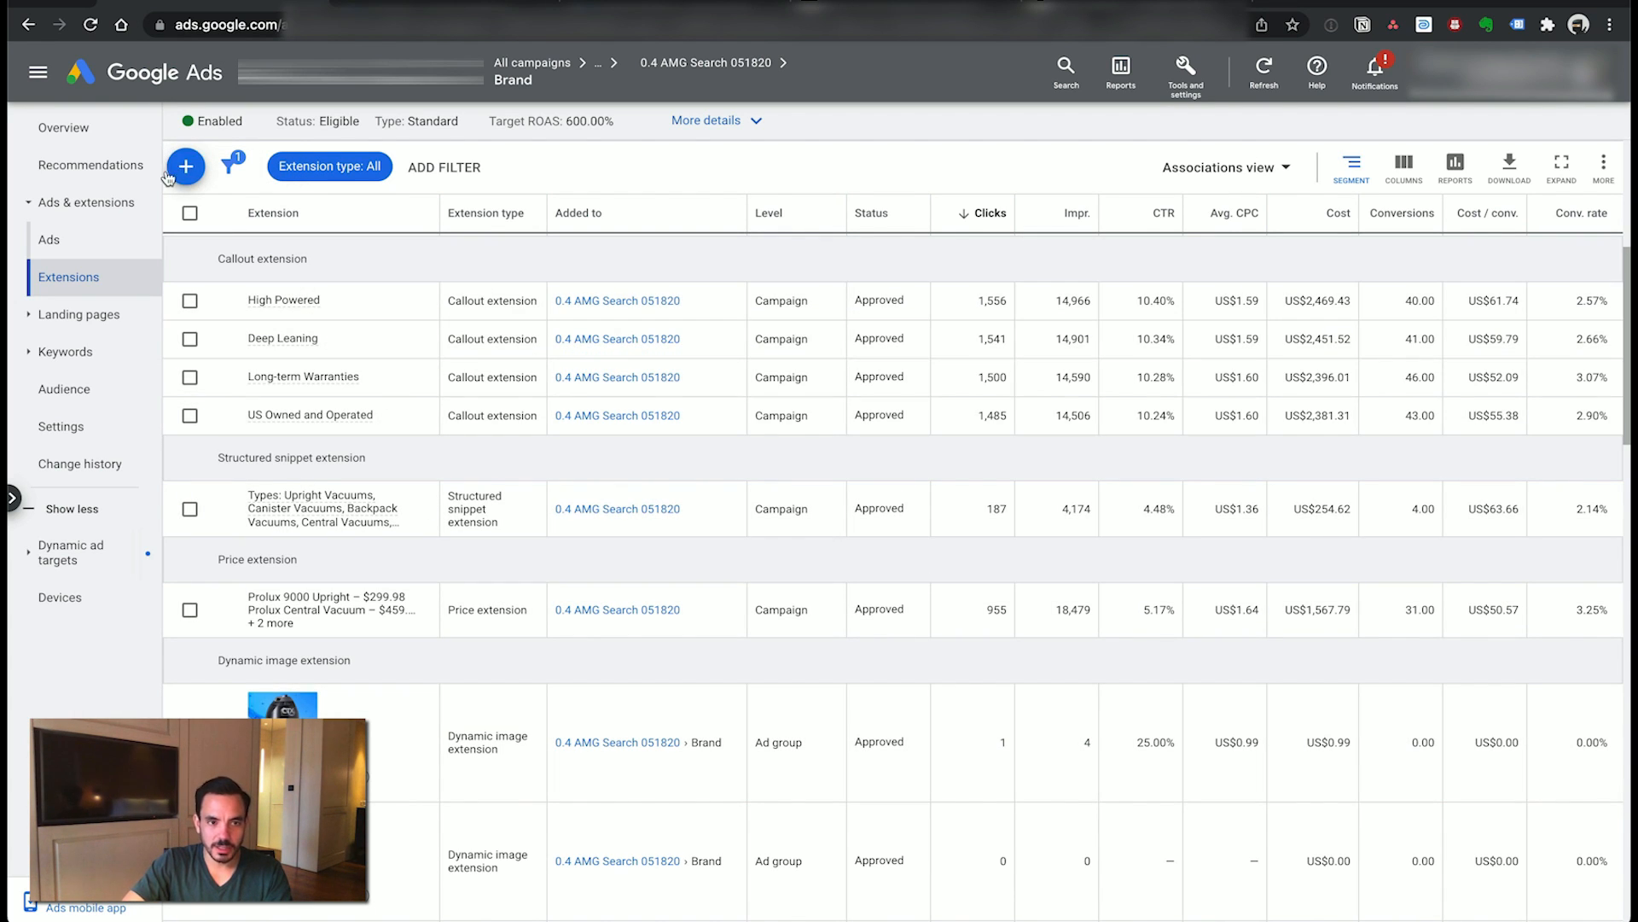
# - Check the Prolux 6000 product page on the Prolux website, and review the dynamic image extensions in Google Ads
pyautogui.click(926, 12)
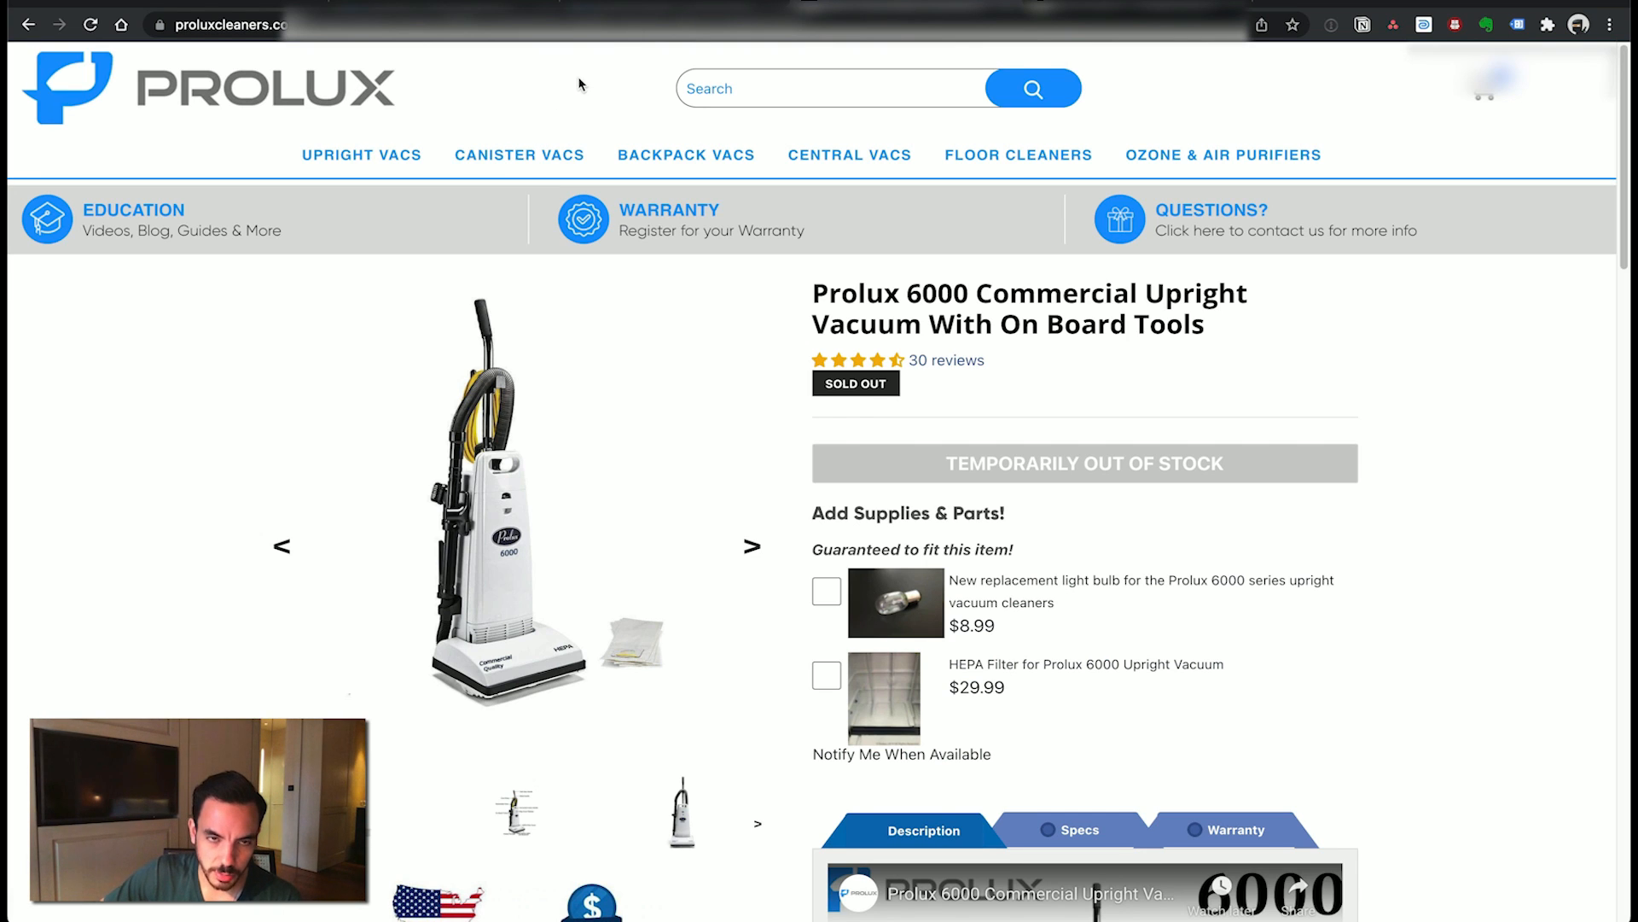
pyautogui.click(256, 7)
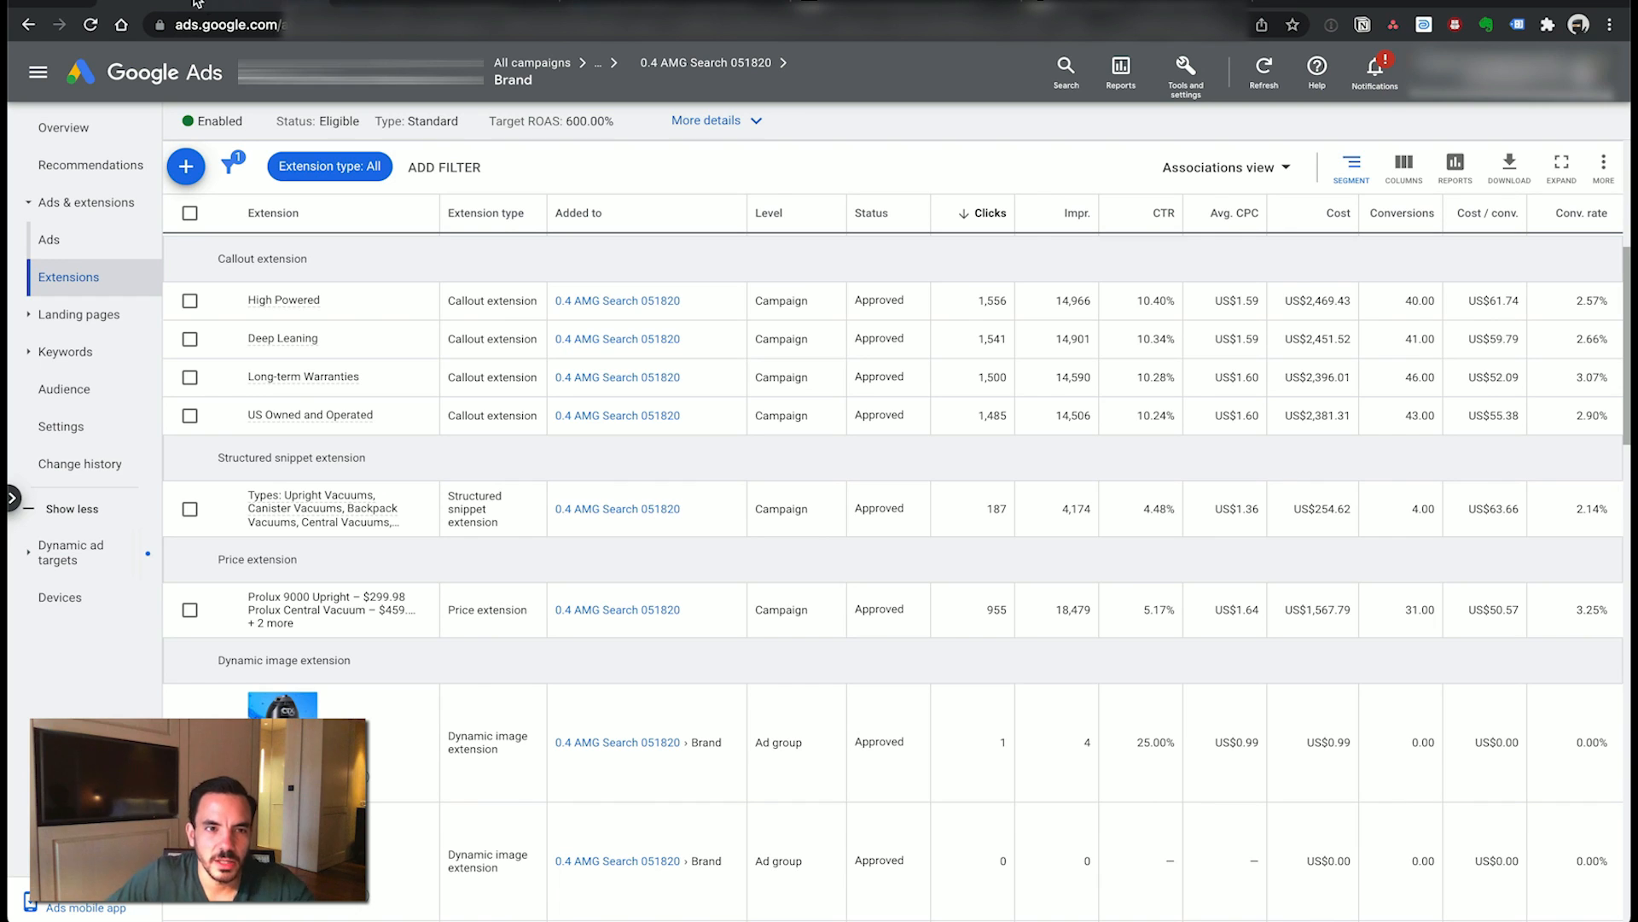
pyautogui.scroll(-1, 498, 441)
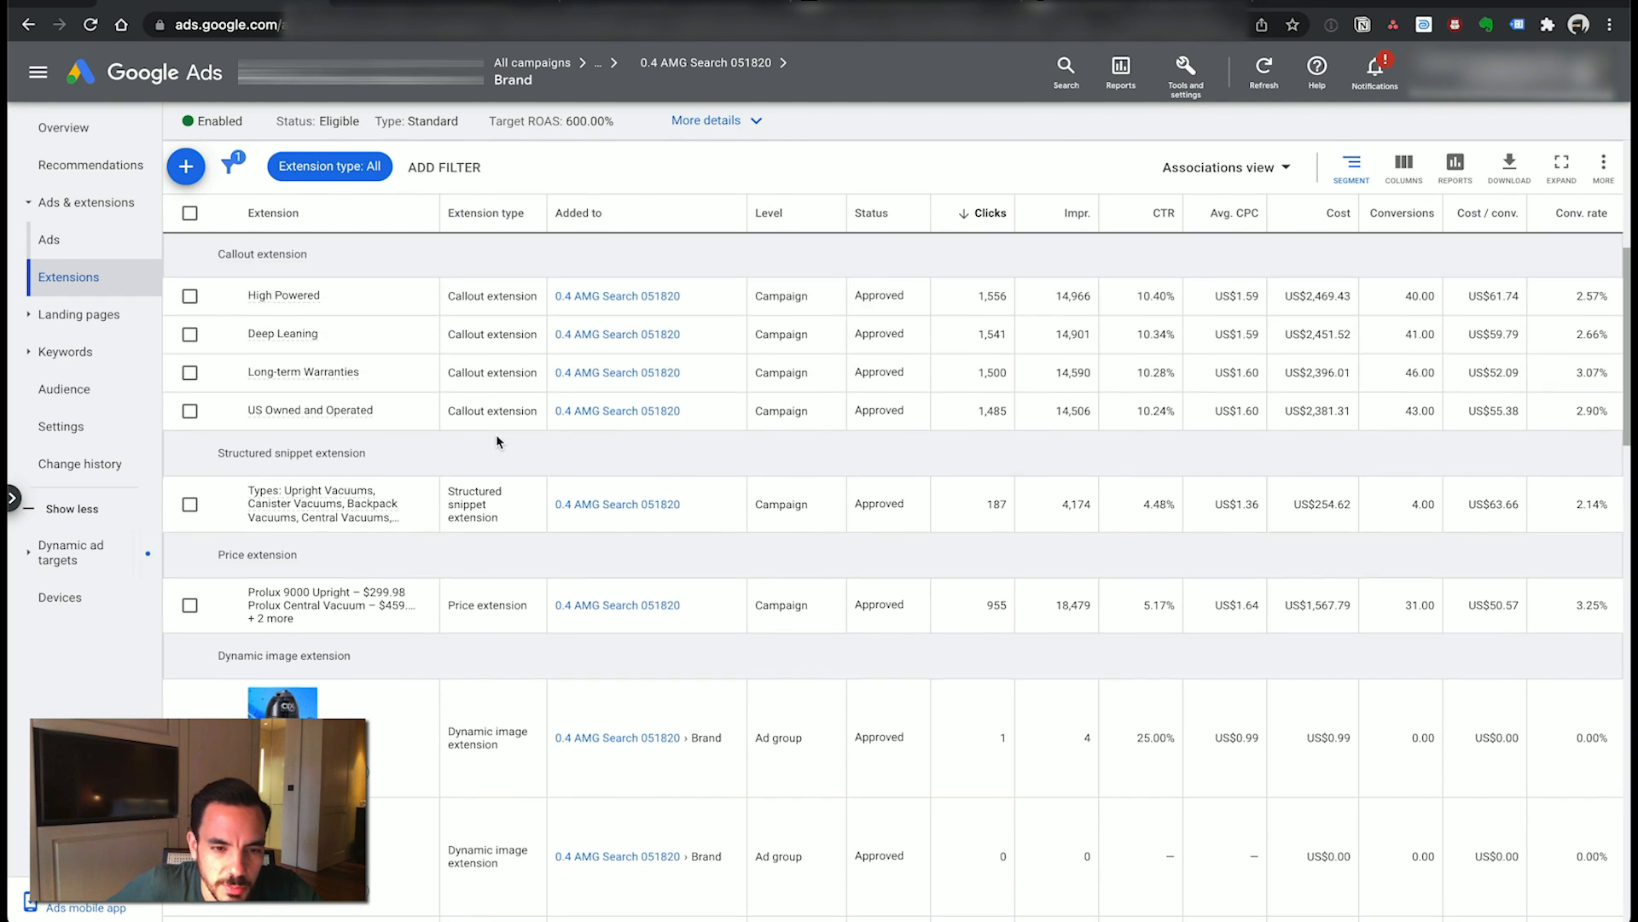
pyautogui.scroll(-10, 497, 441)
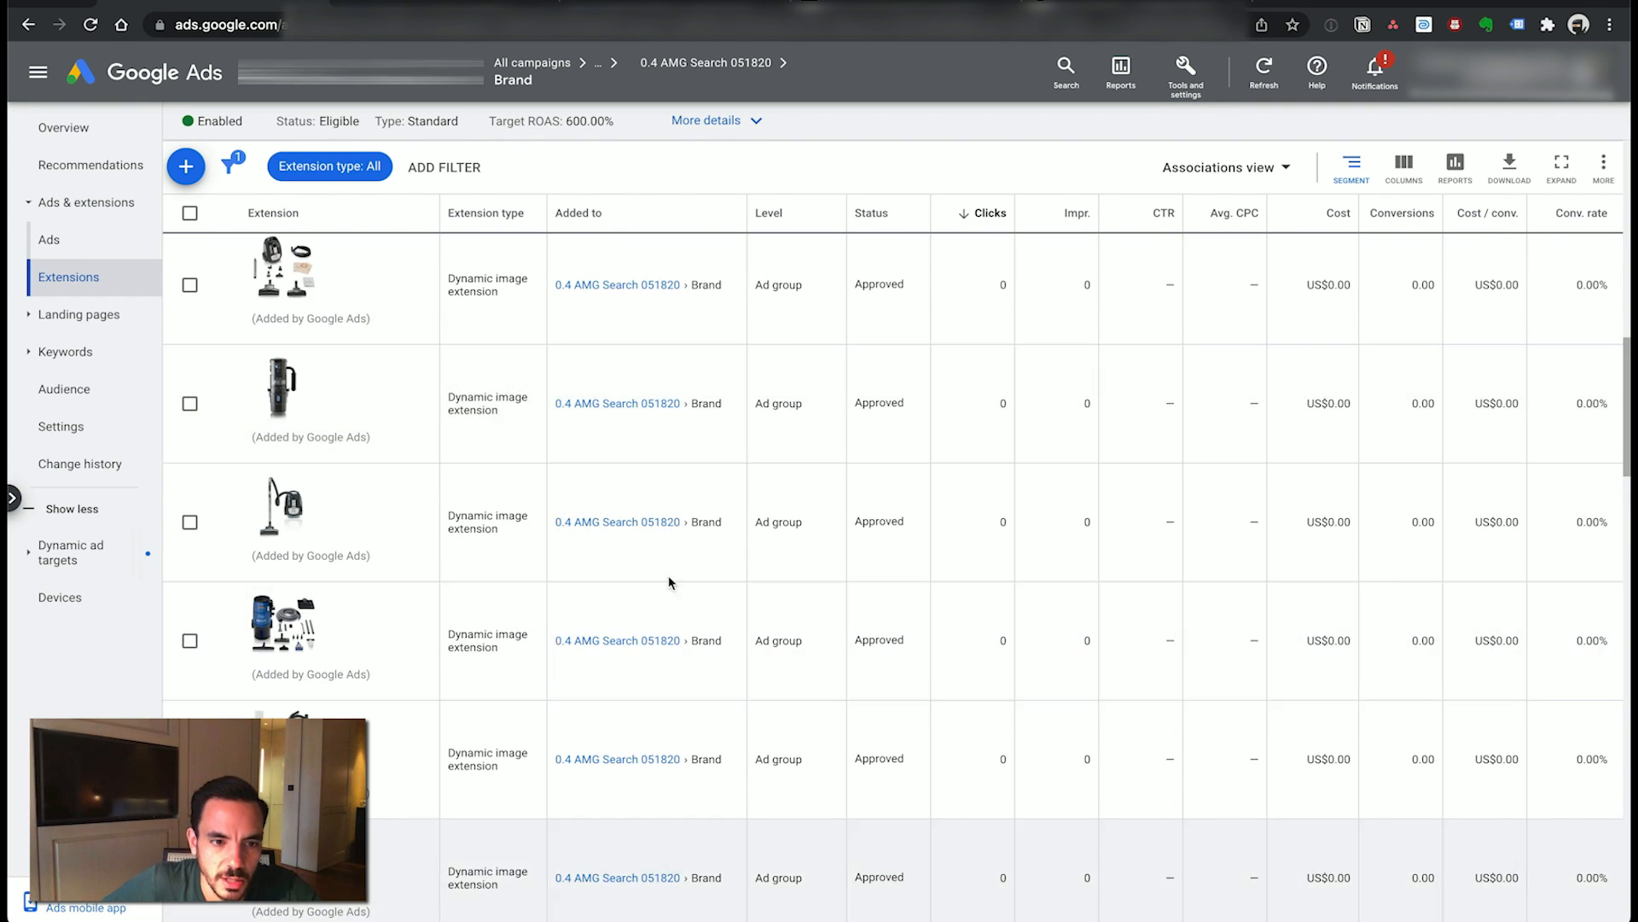
pyautogui.scroll(-10, 526, 573)
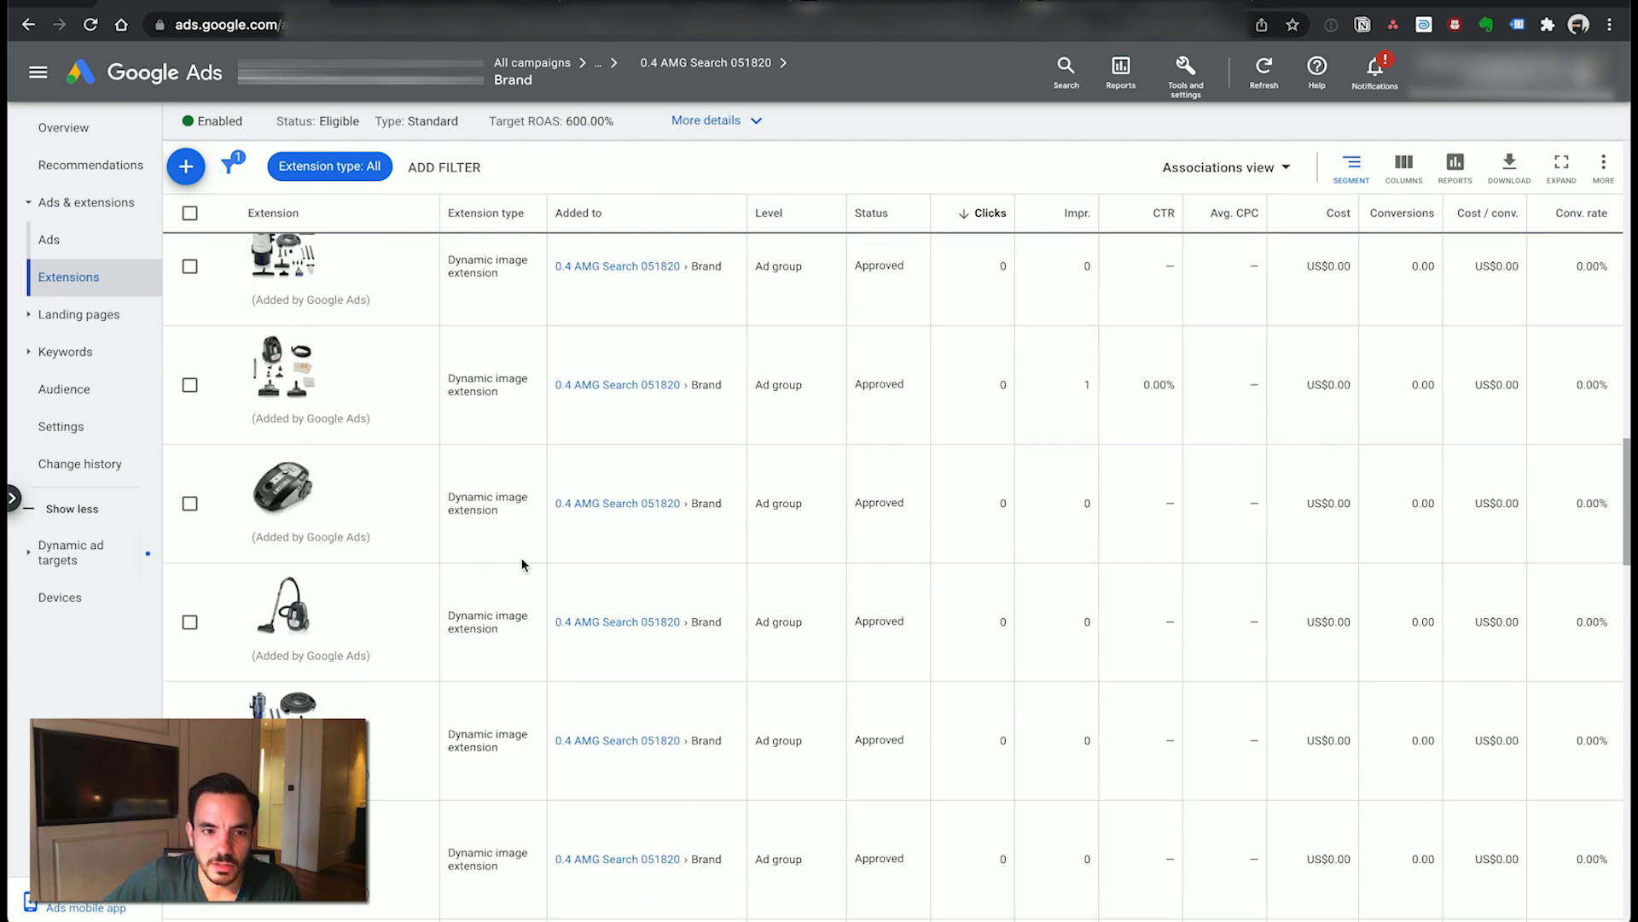
pyautogui.scroll(20, 525, 563)
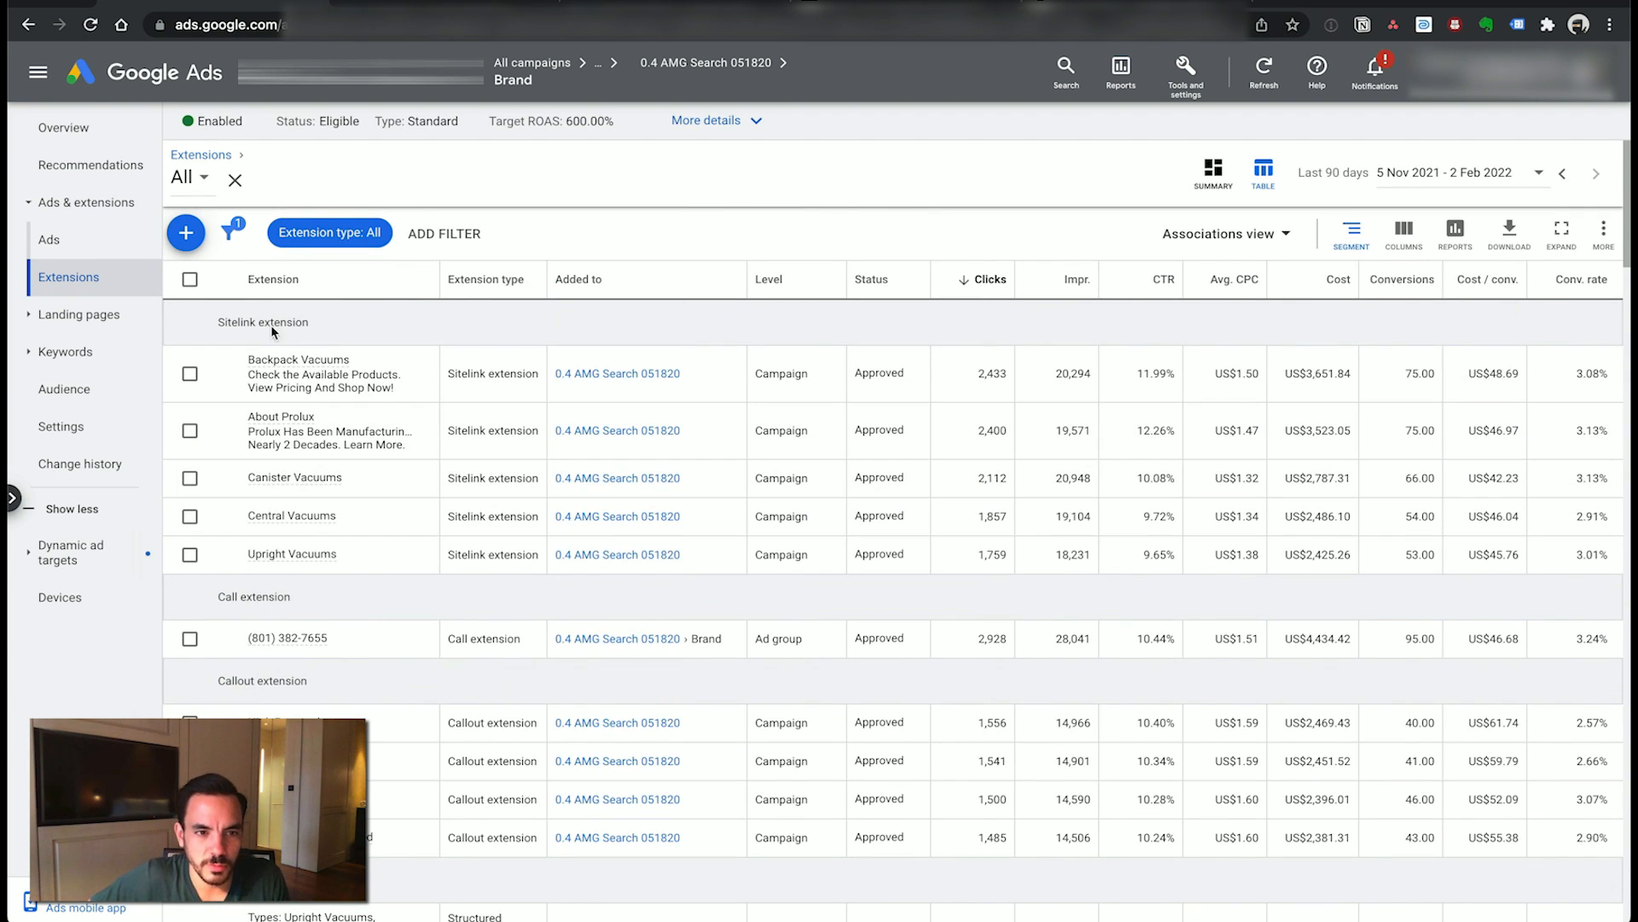
# - Switch to the audit notes, collapse the Extensions item and select the Attribution model item
pyautogui.press('super+Tab')
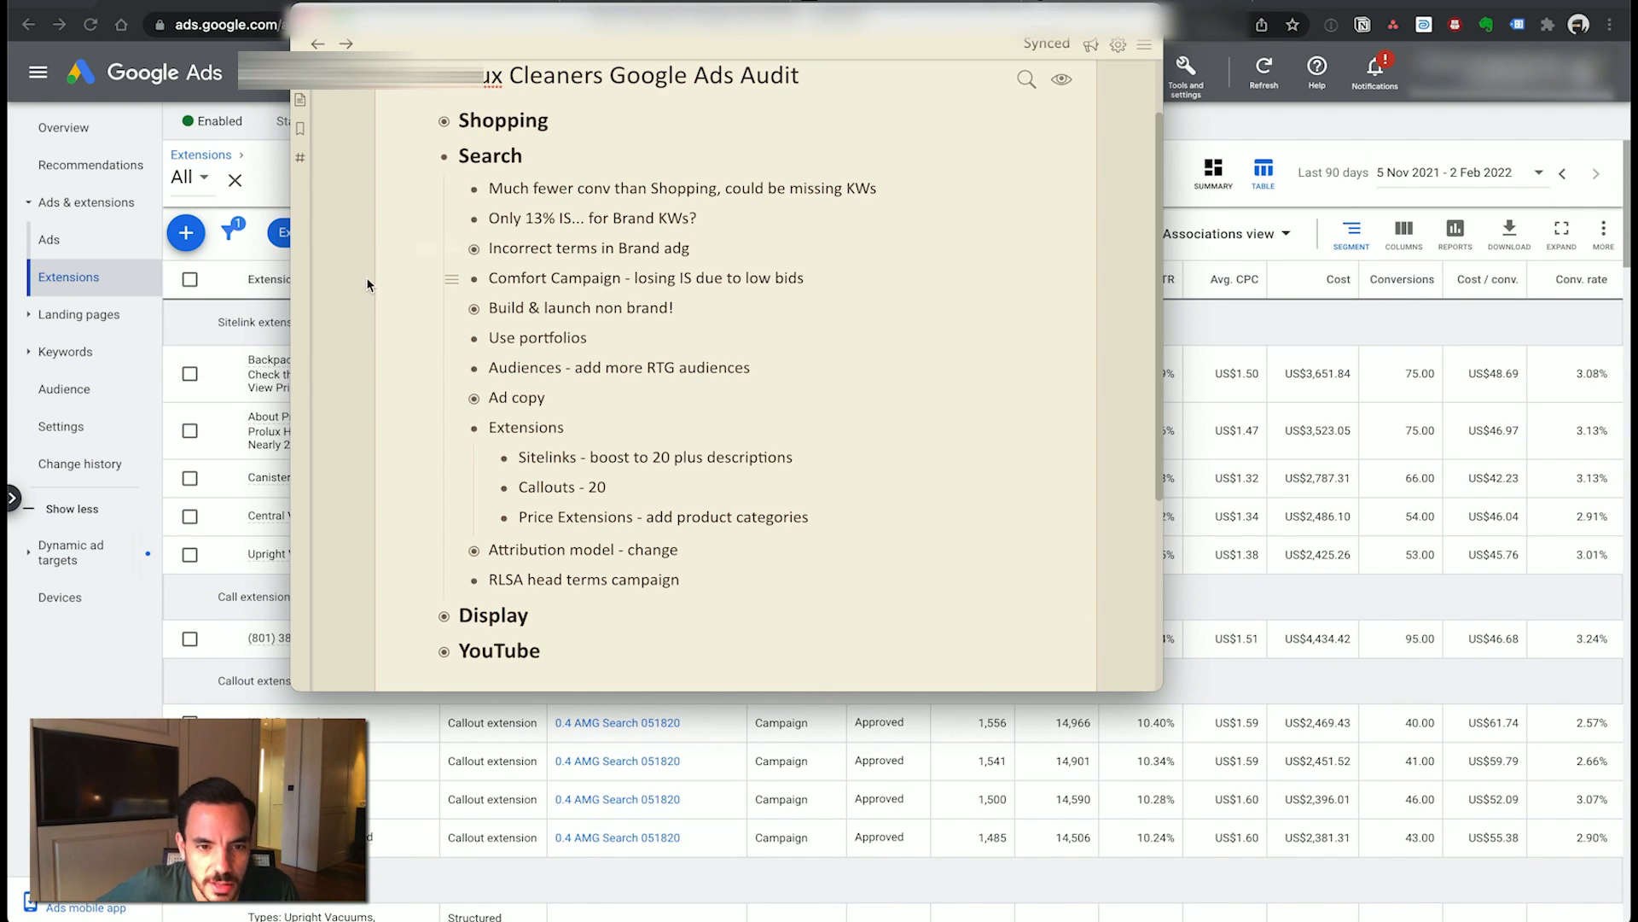
pyautogui.click(460, 427)
pyautogui.click(562, 473)
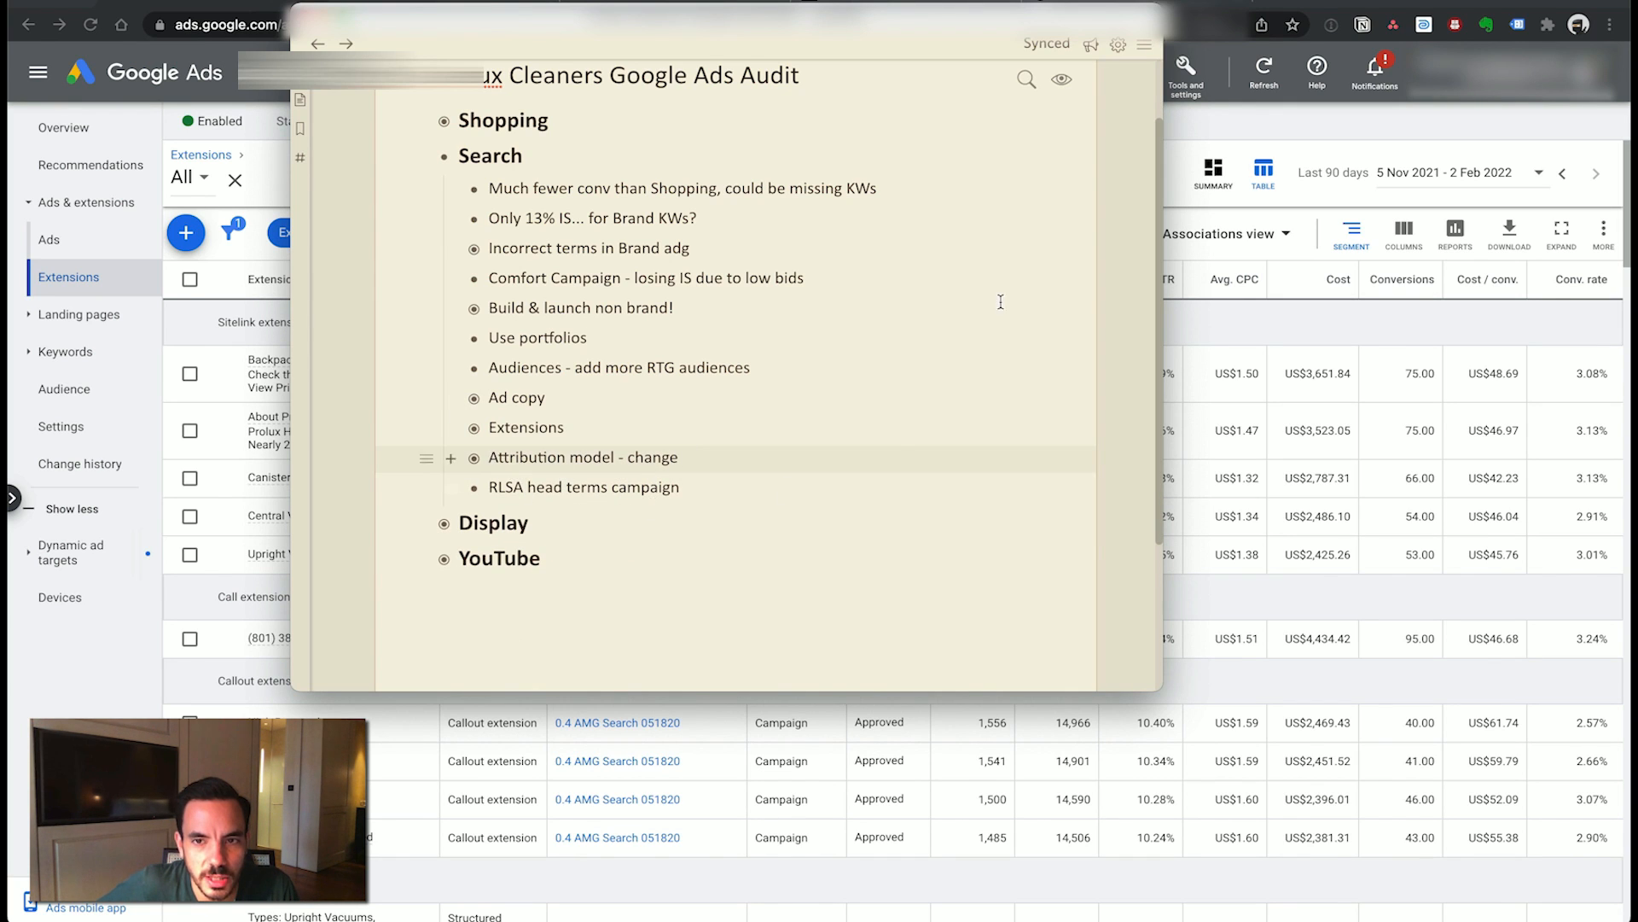
# - Switch to Google Ads and check the attribution model in the details of the Google Shopping App Purchase conversion action
pyautogui.press('super+Tab')
pyautogui.click(1186, 75)
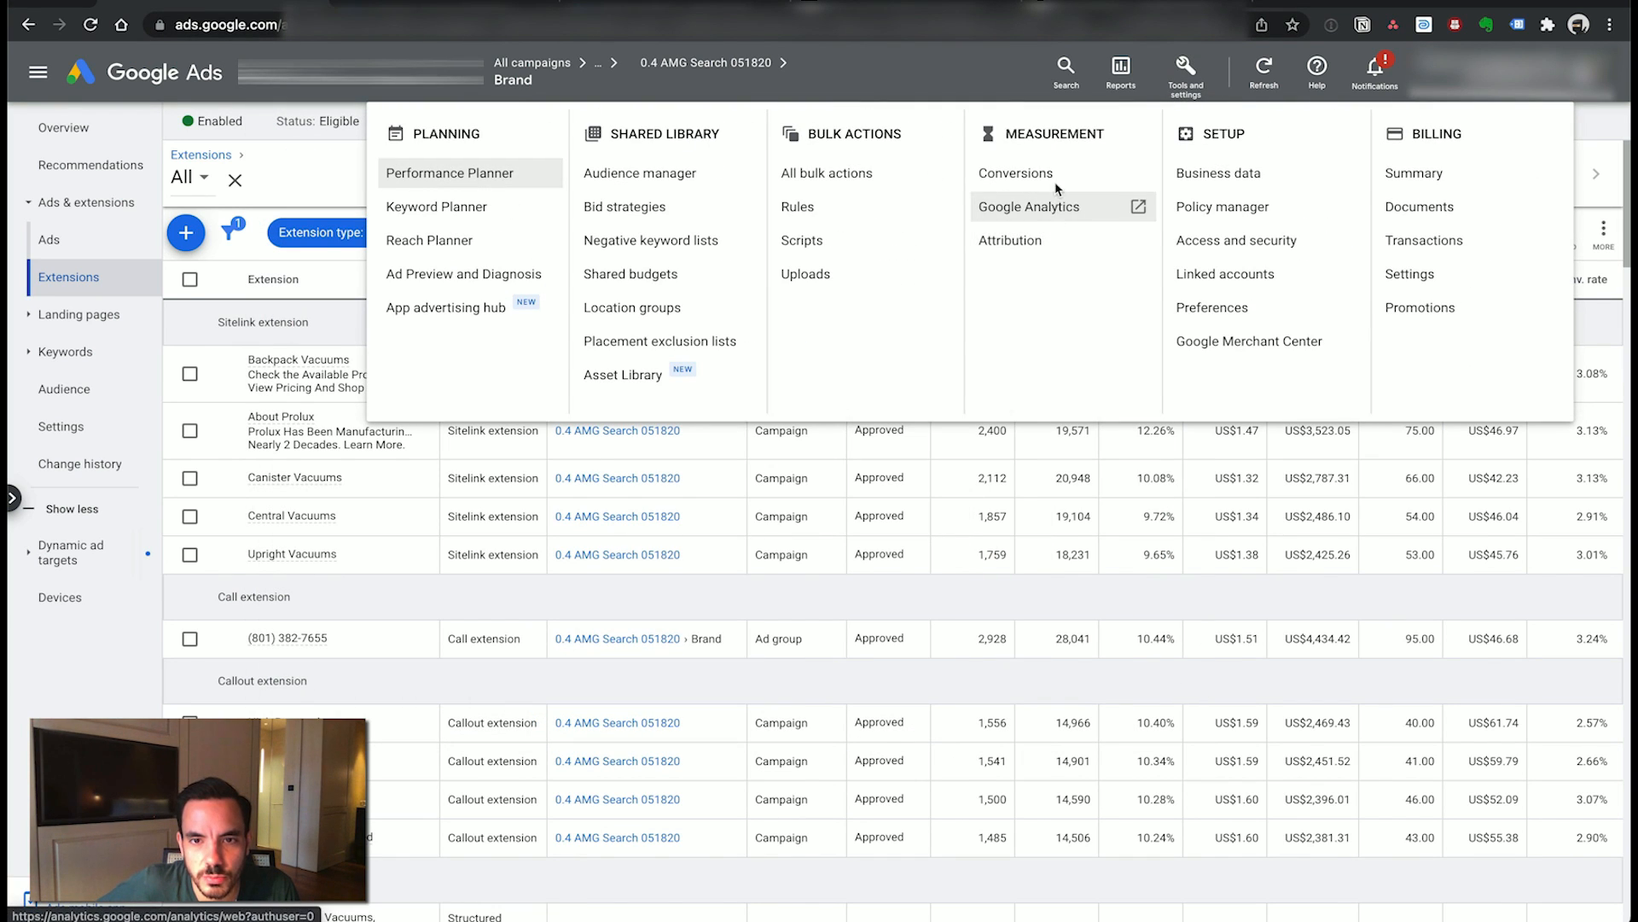
pyautogui.click(1024, 173)
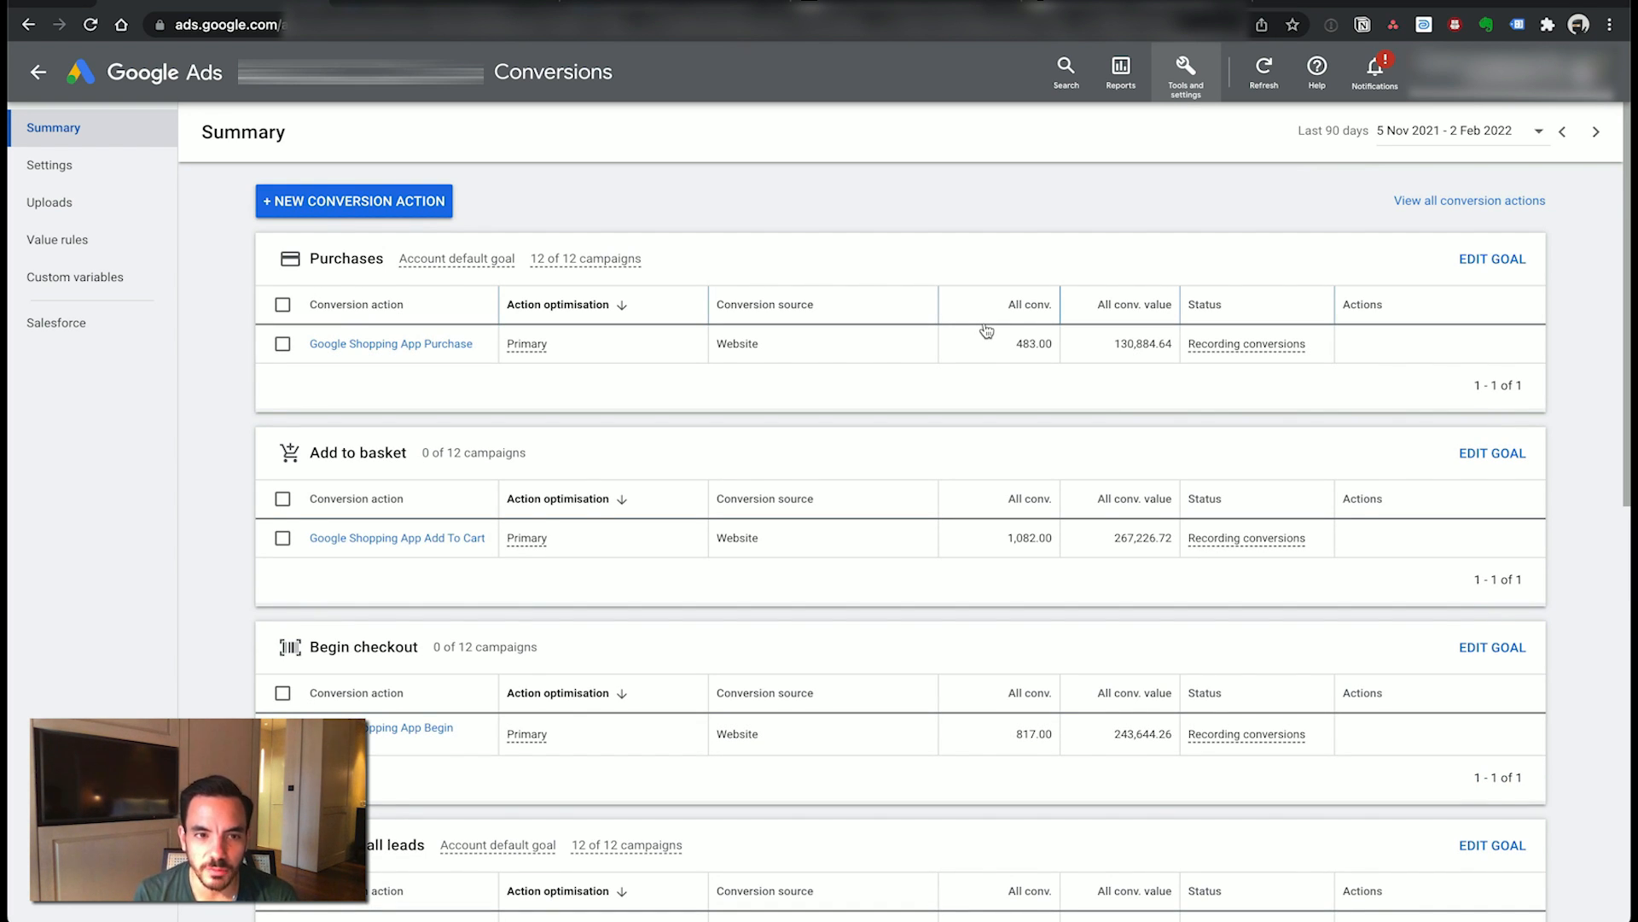
pyautogui.click(465, 346)
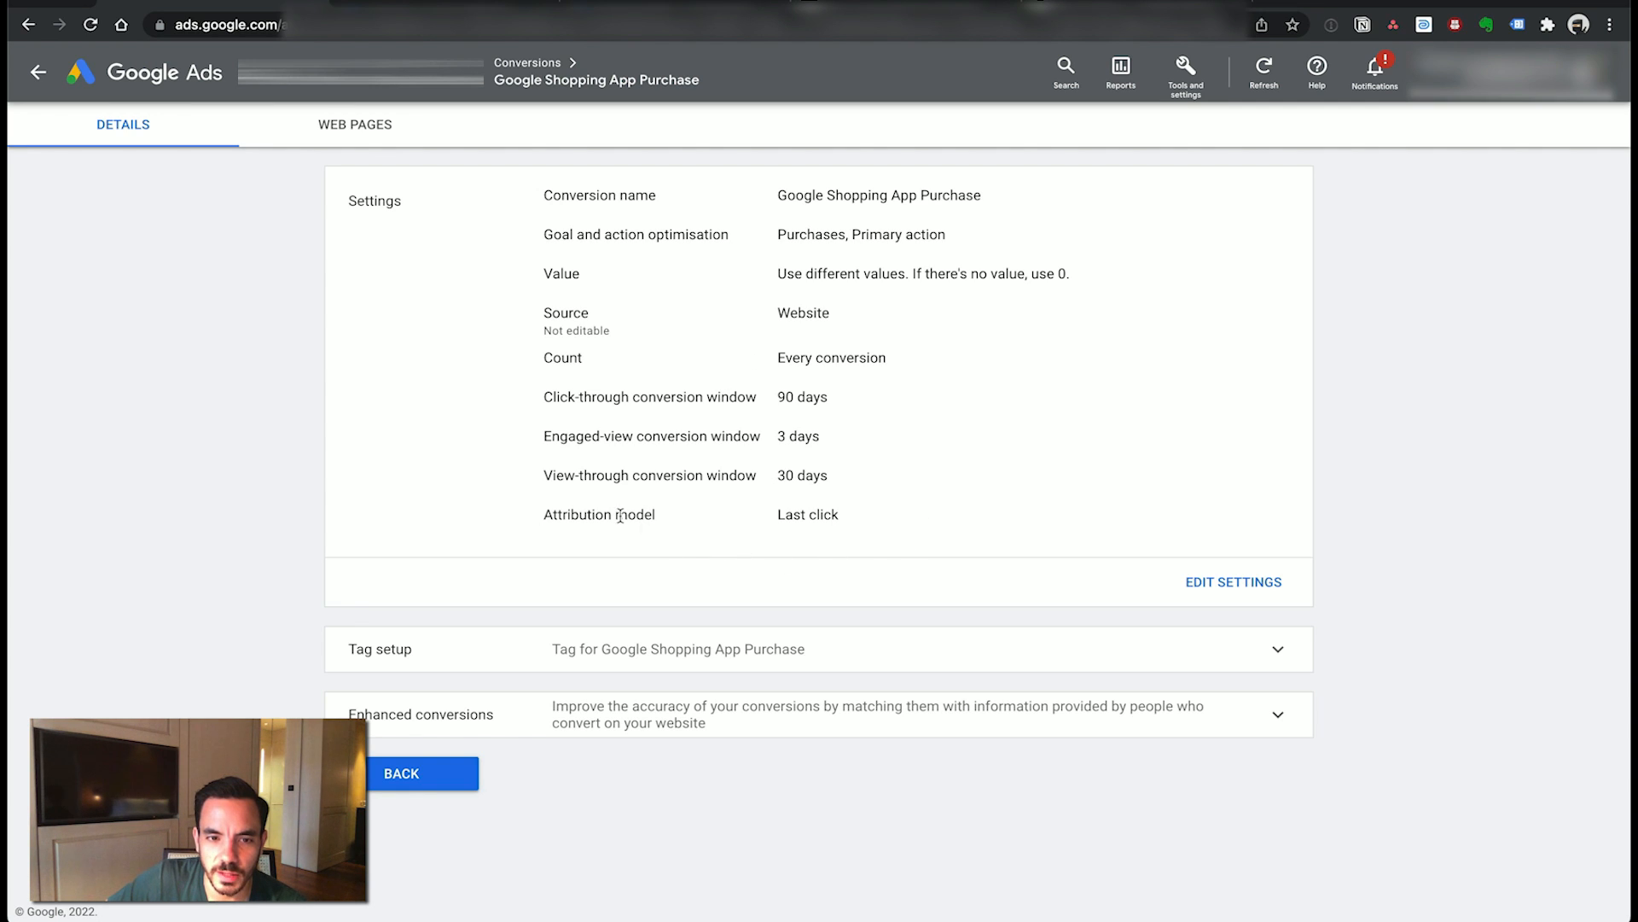
pyautogui.moveTo(550, 508); pyautogui.dragTo(933, 524)
pyautogui.click(678, 519)
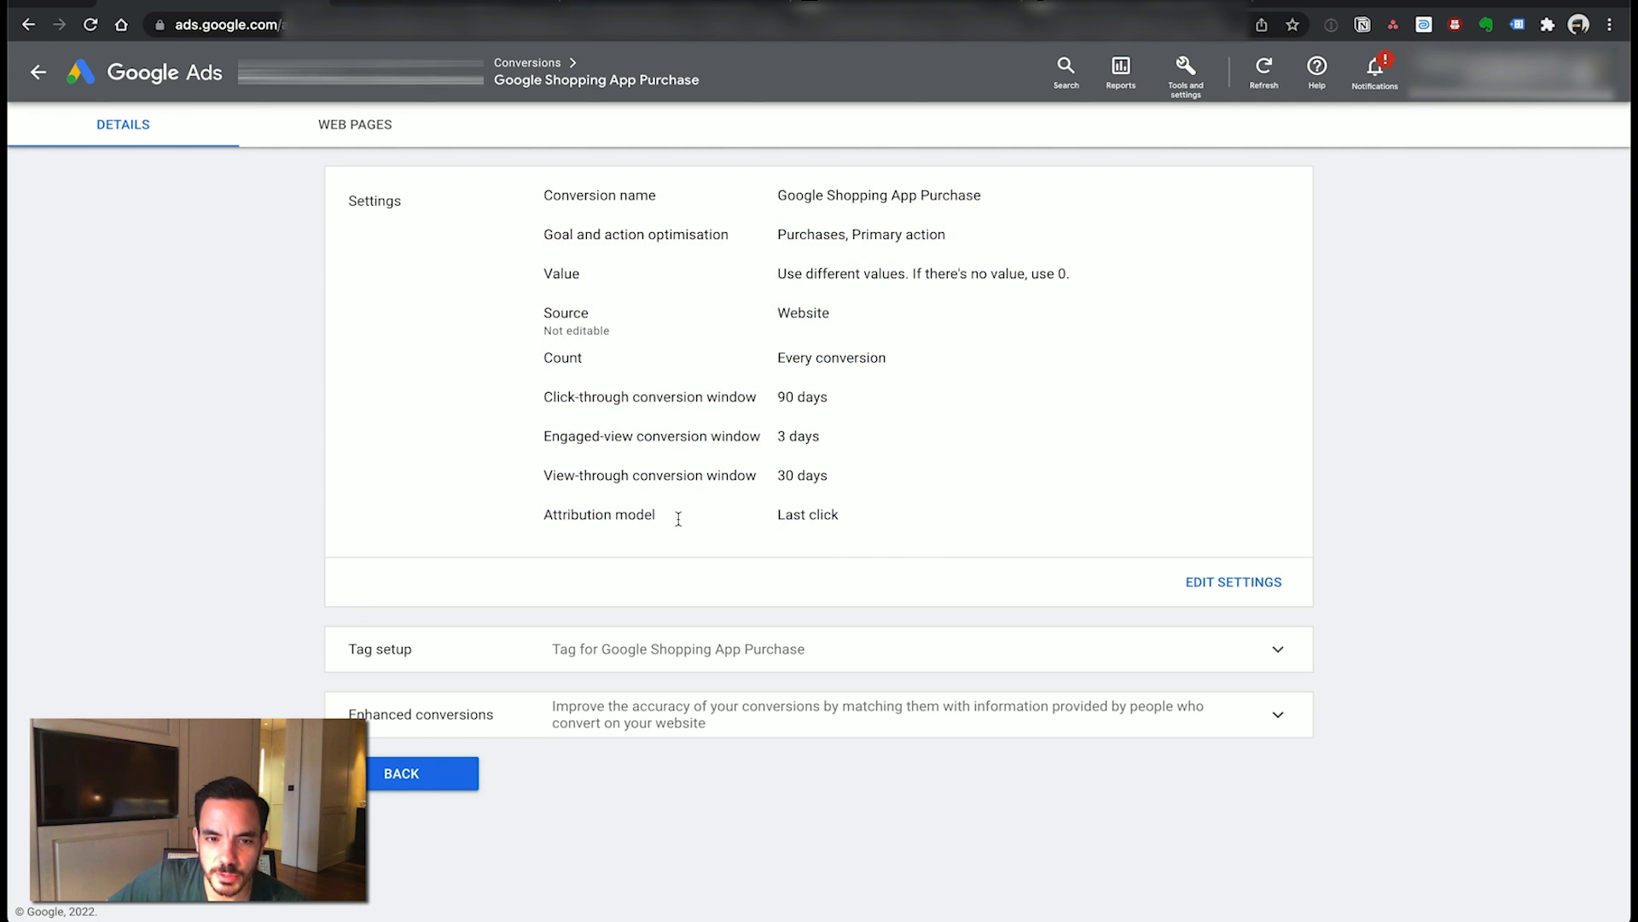
pyautogui.moveTo(777, 519); pyautogui.dragTo(742, 498)
pyautogui.click(893, 505)
pyautogui.click(743, 506)
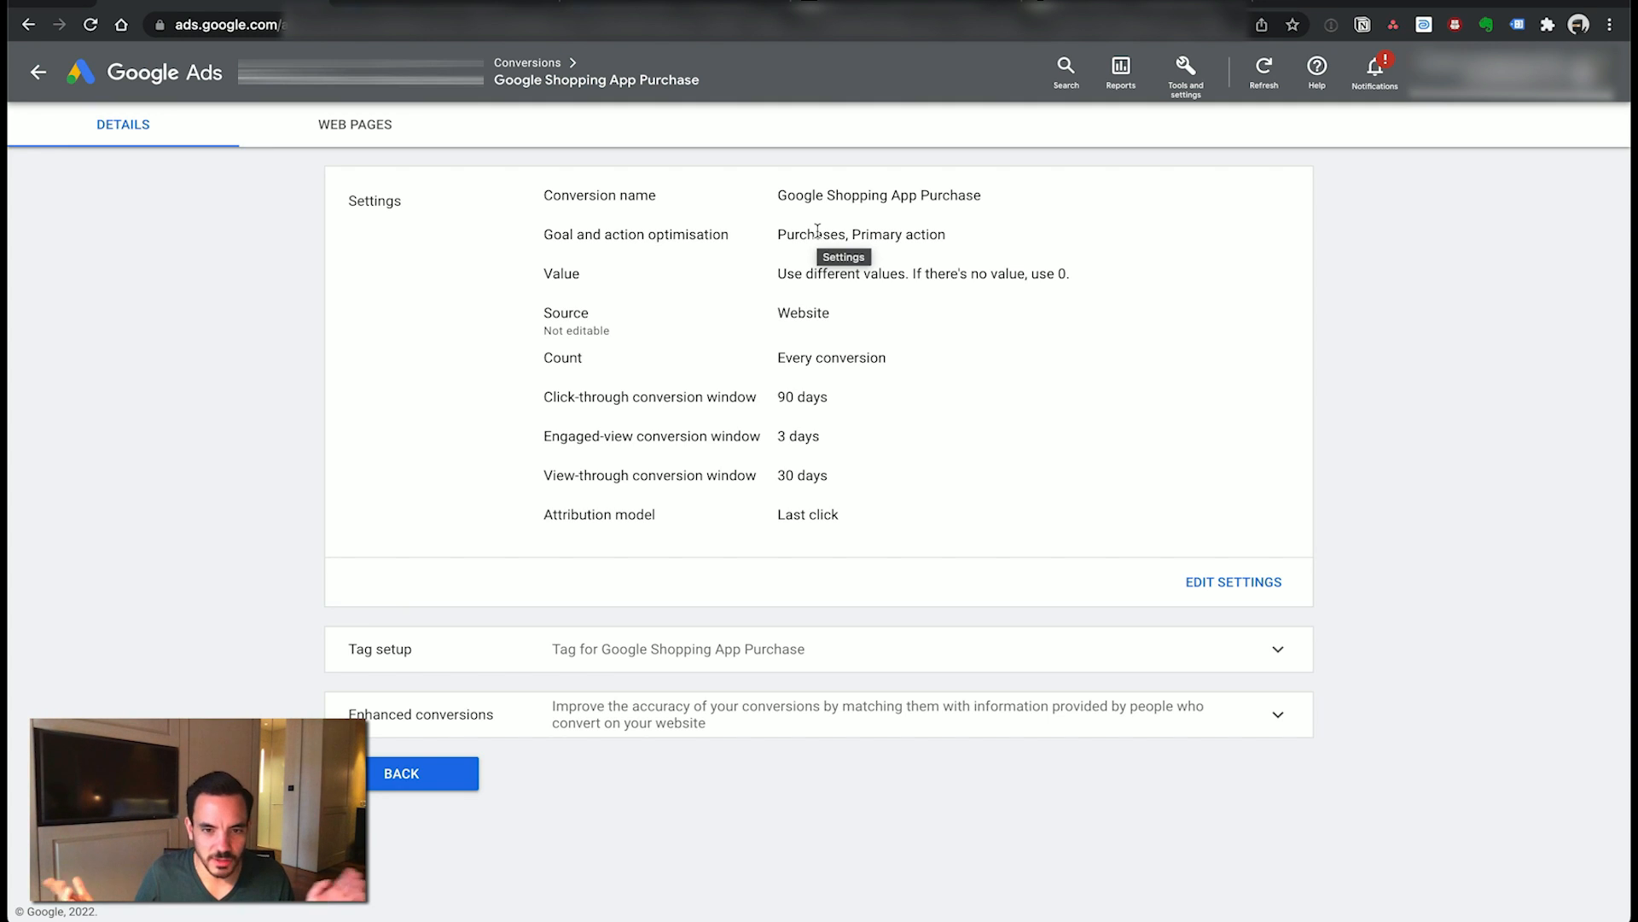
# - Review the available attribution model options in the purchase conversion action's settings, and leave them without saving
pyautogui.click(1280, 593)
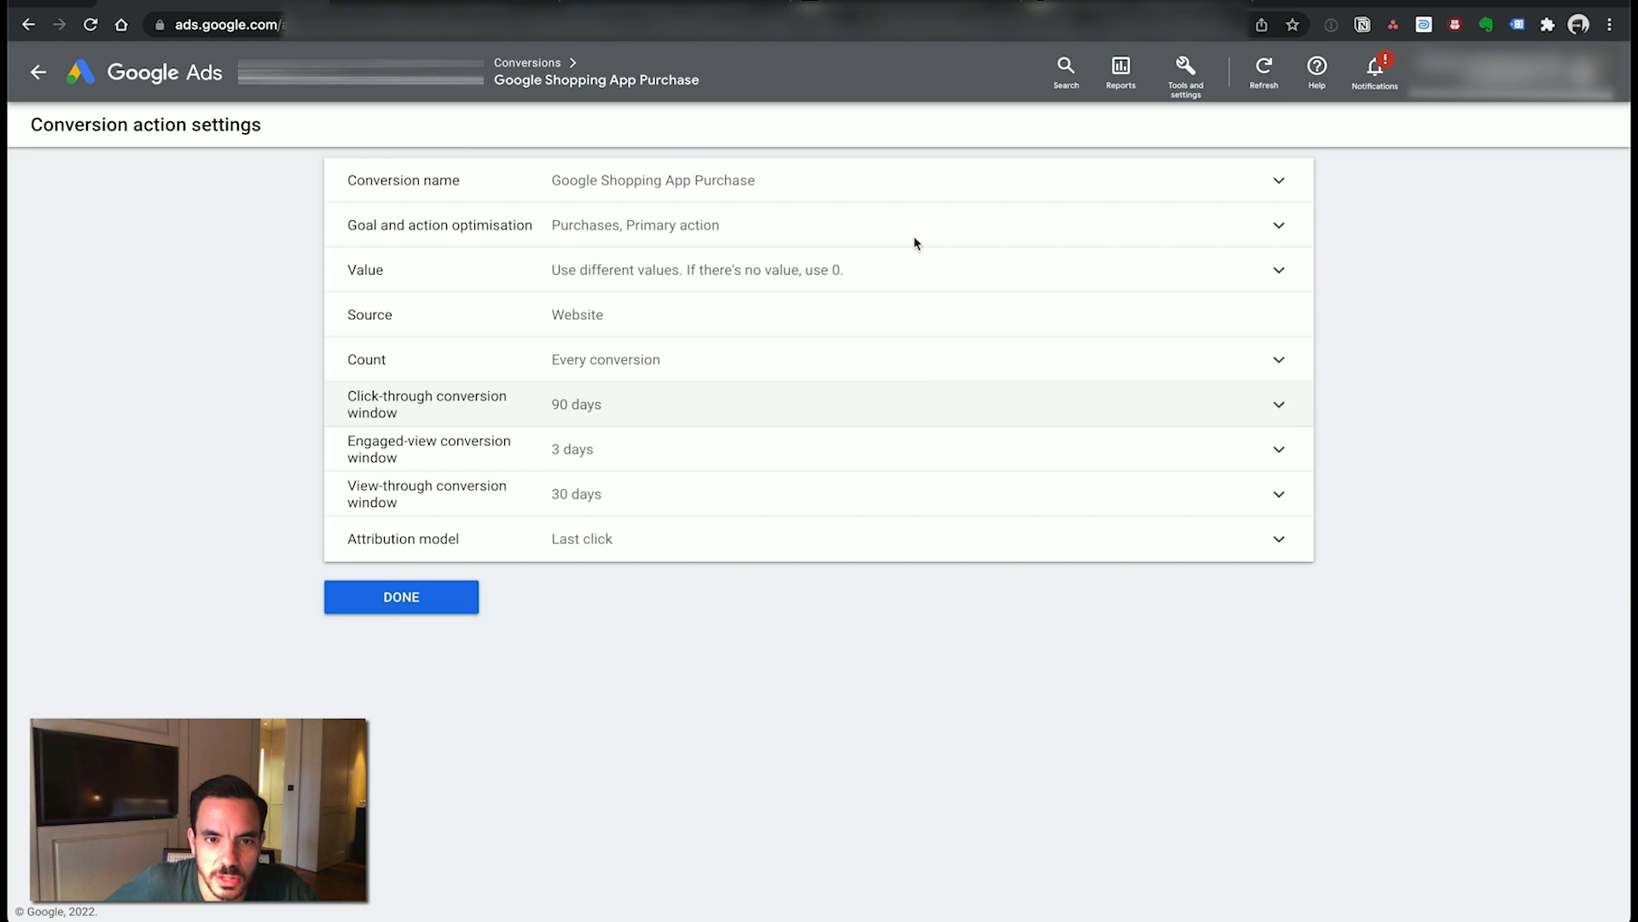
pyautogui.click(1161, 556)
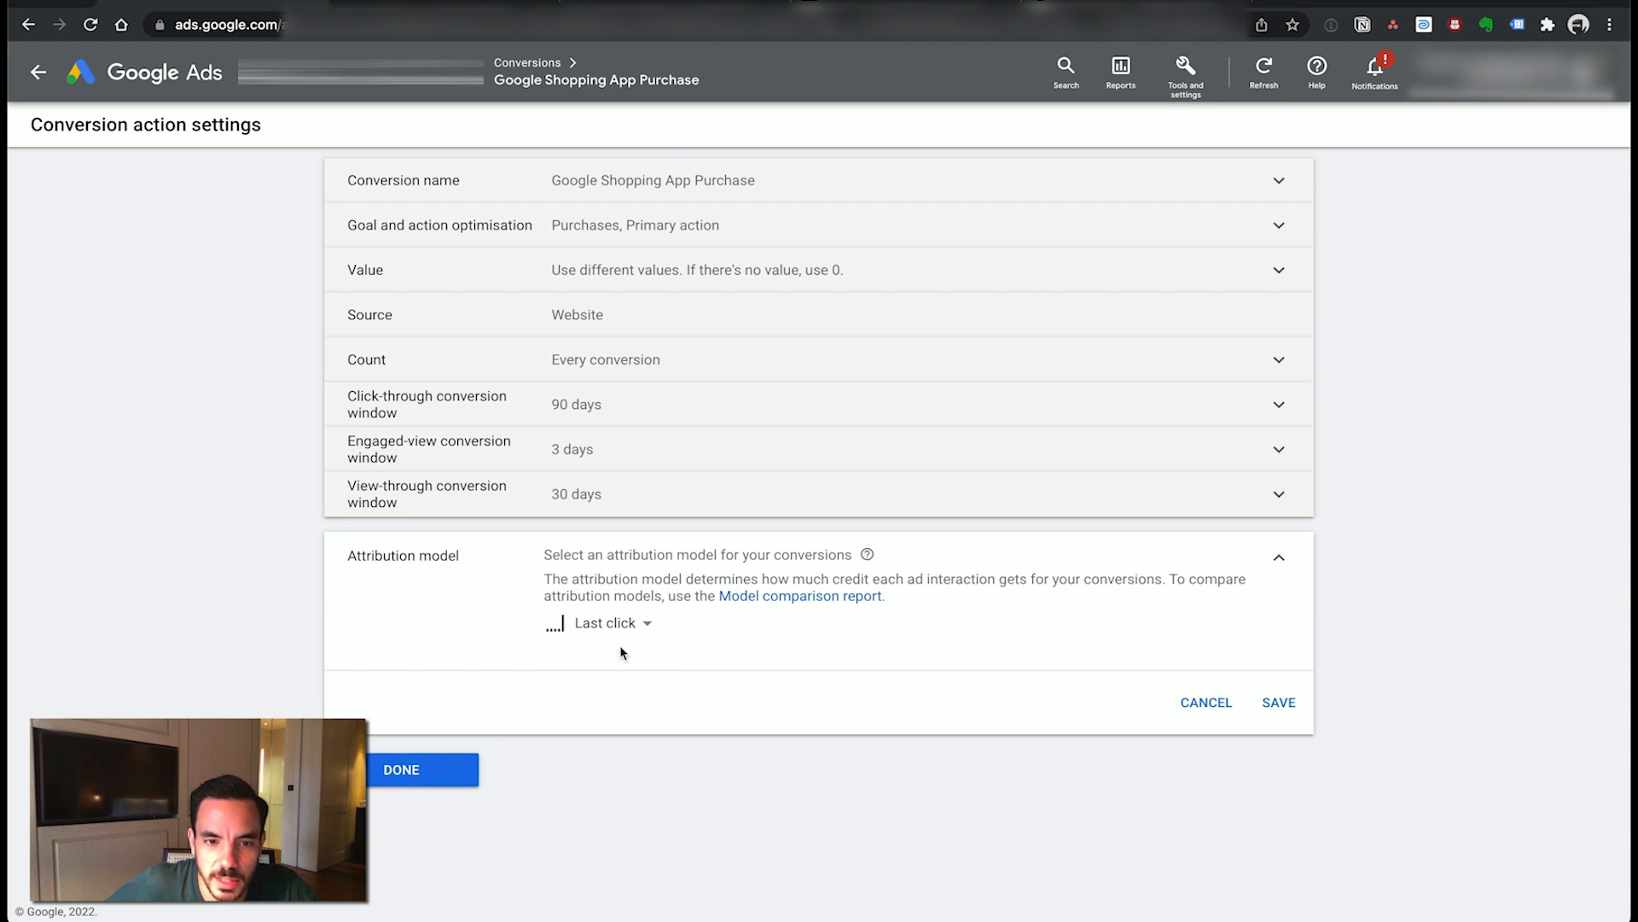
pyautogui.click(607, 623)
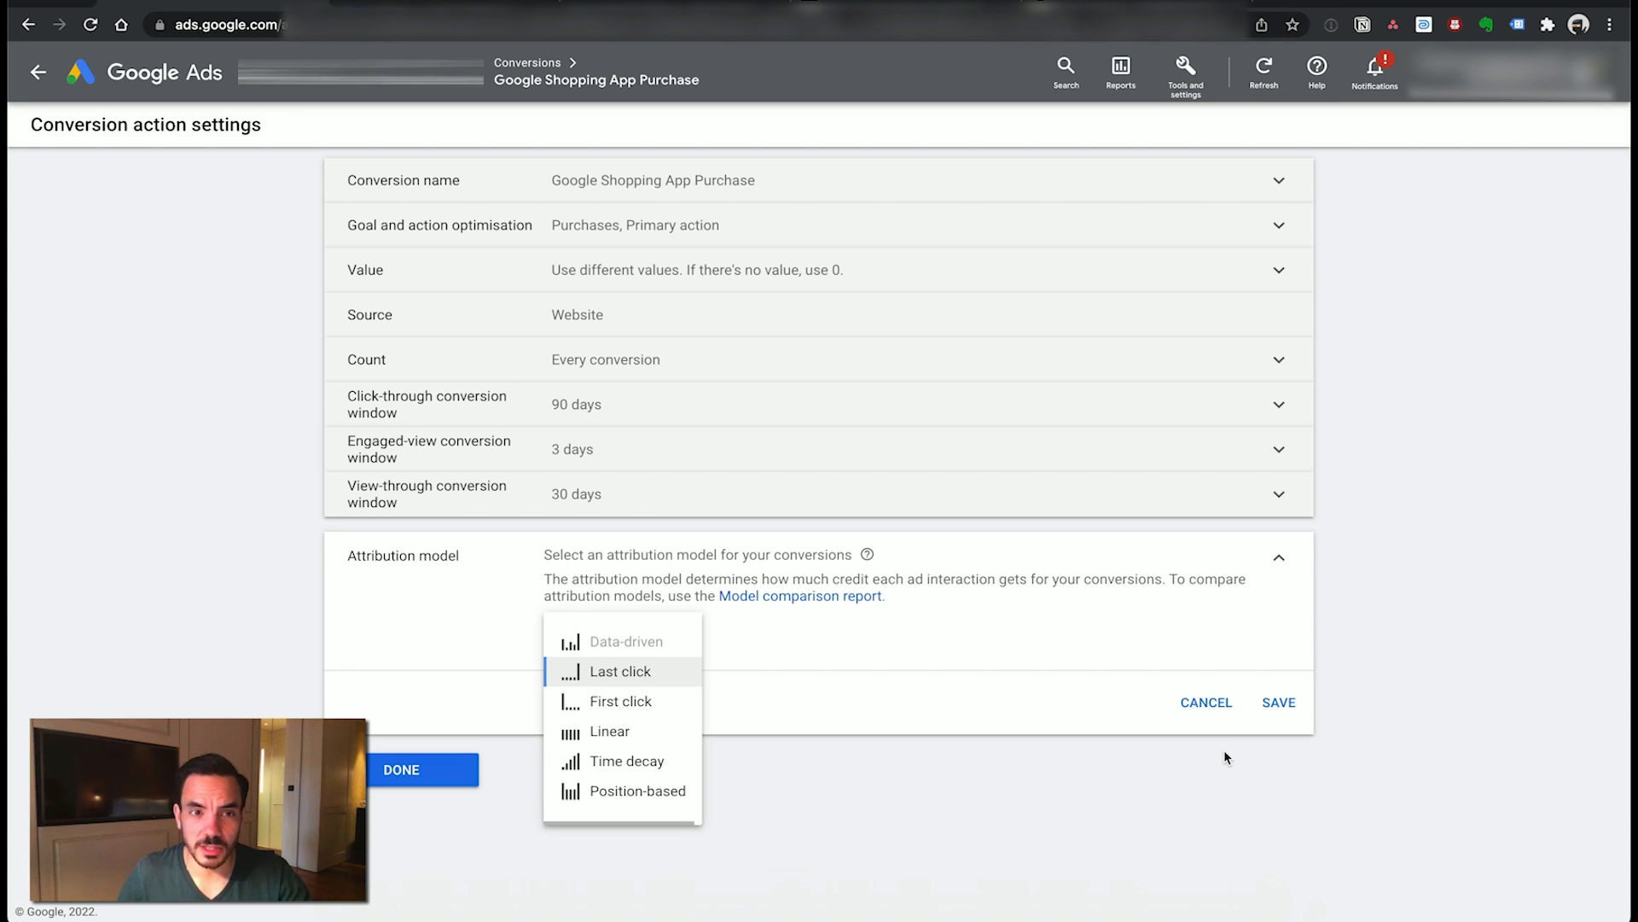
pyautogui.click(112, 285)
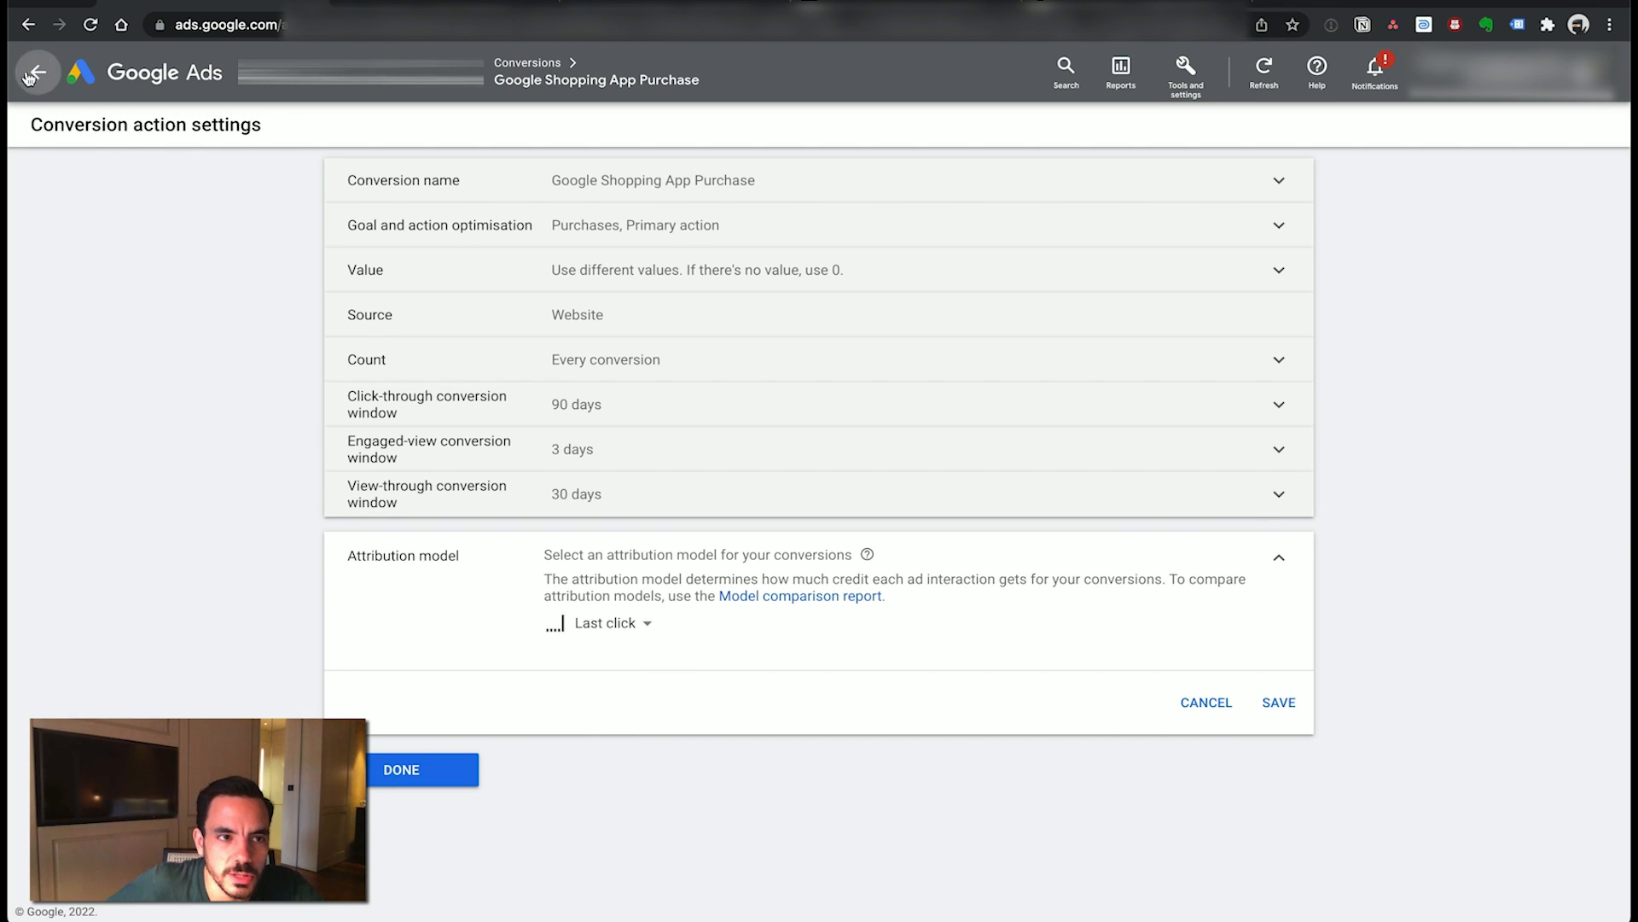
pyautogui.click(188, 7)
# - Select the RLSA head terms campaign item in the audit notes, and open the Search campaigns table in Google Ads
pyautogui.press('super+Tab')
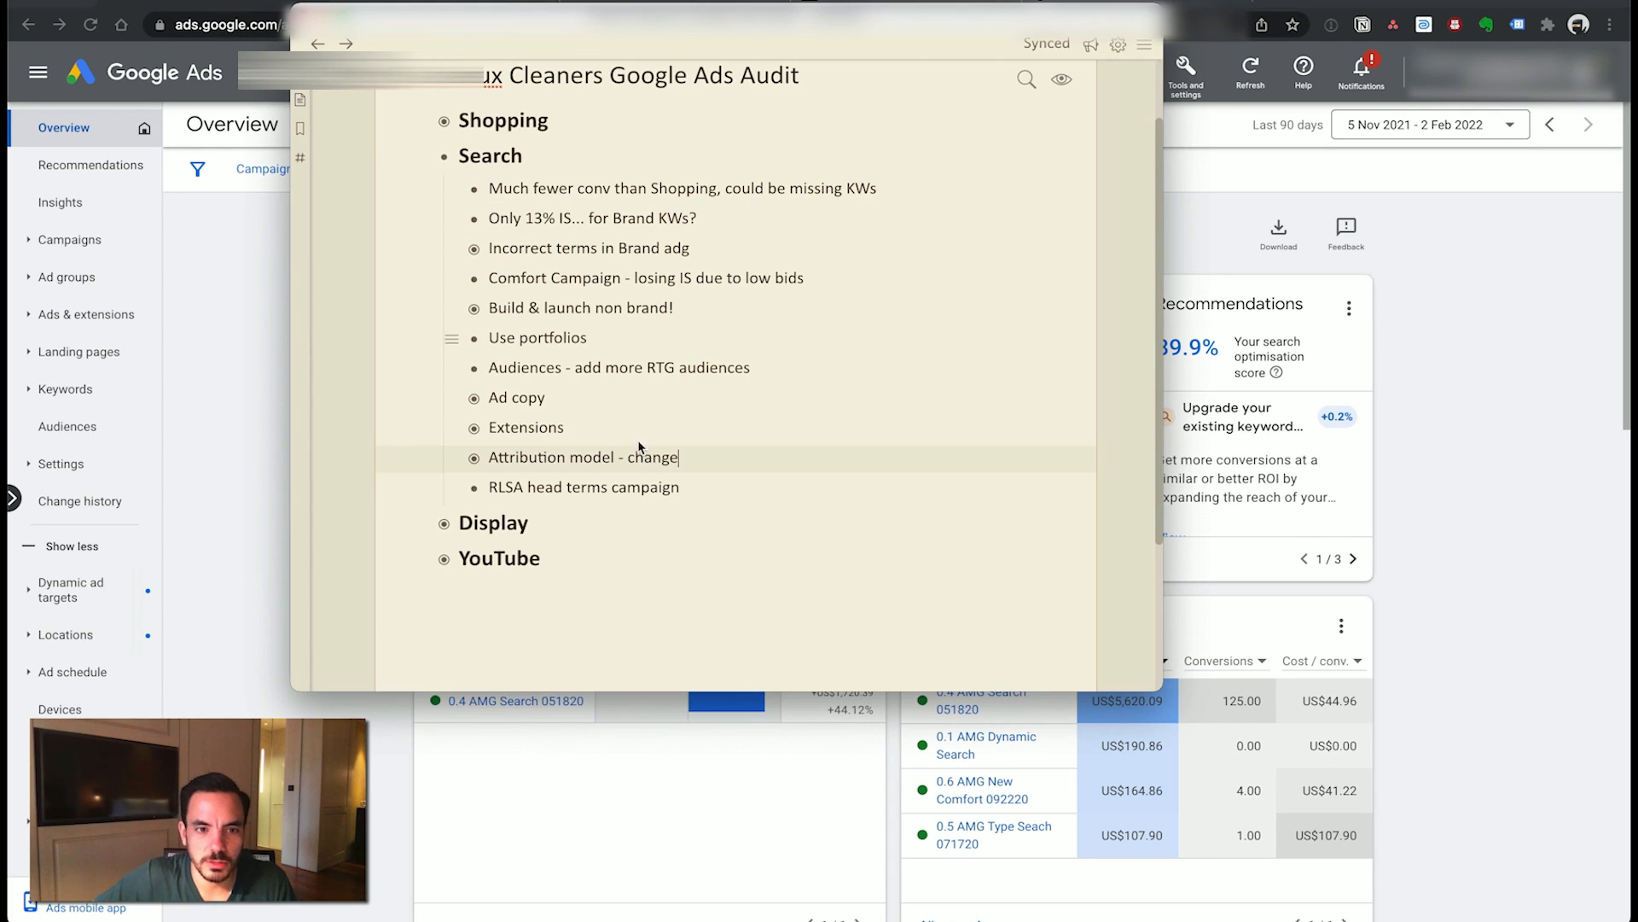
pyautogui.click(739, 497)
pyautogui.click(252, 344)
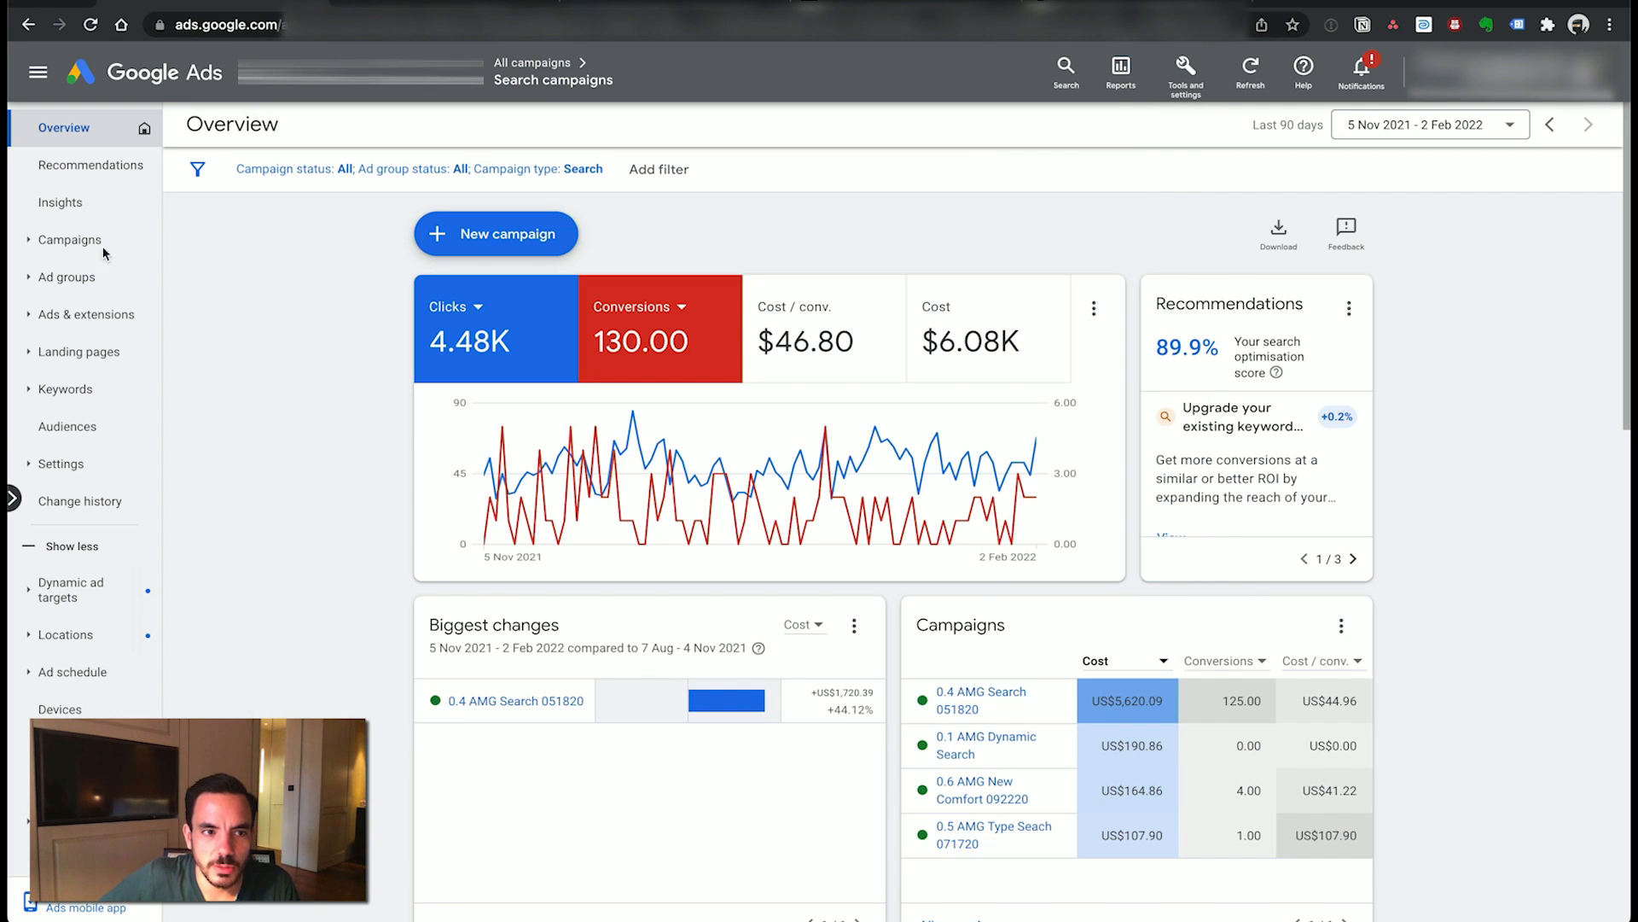
pyautogui.click(71, 242)
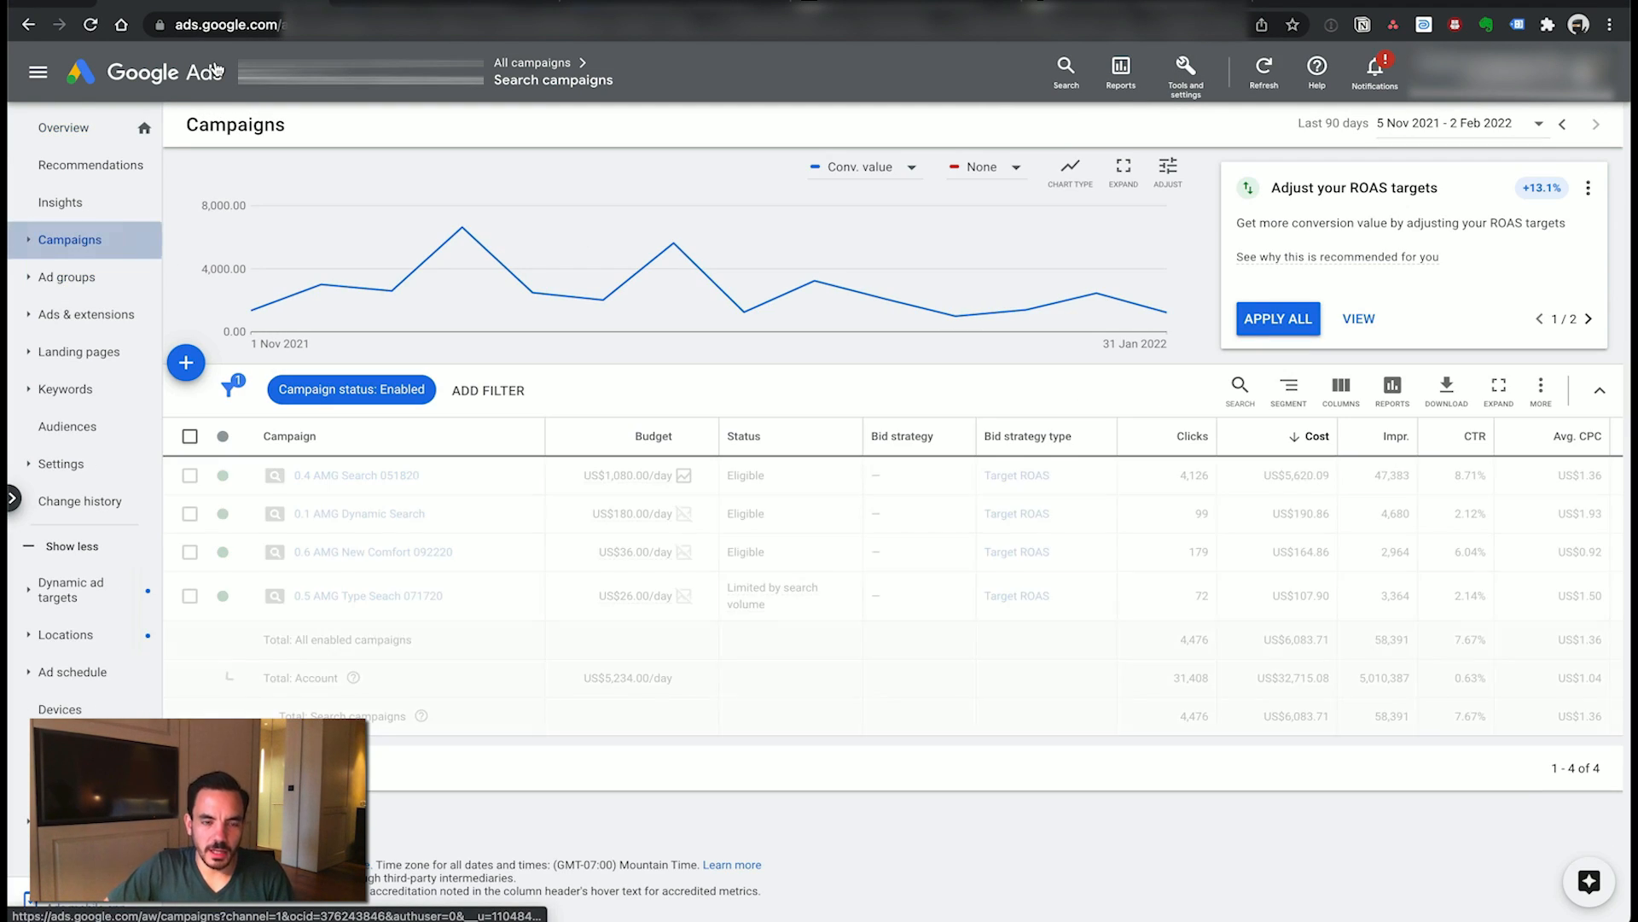
# - Switch to the audit notes, collapse the Search section and expand the Display section
pyautogui.press('super+Tab')
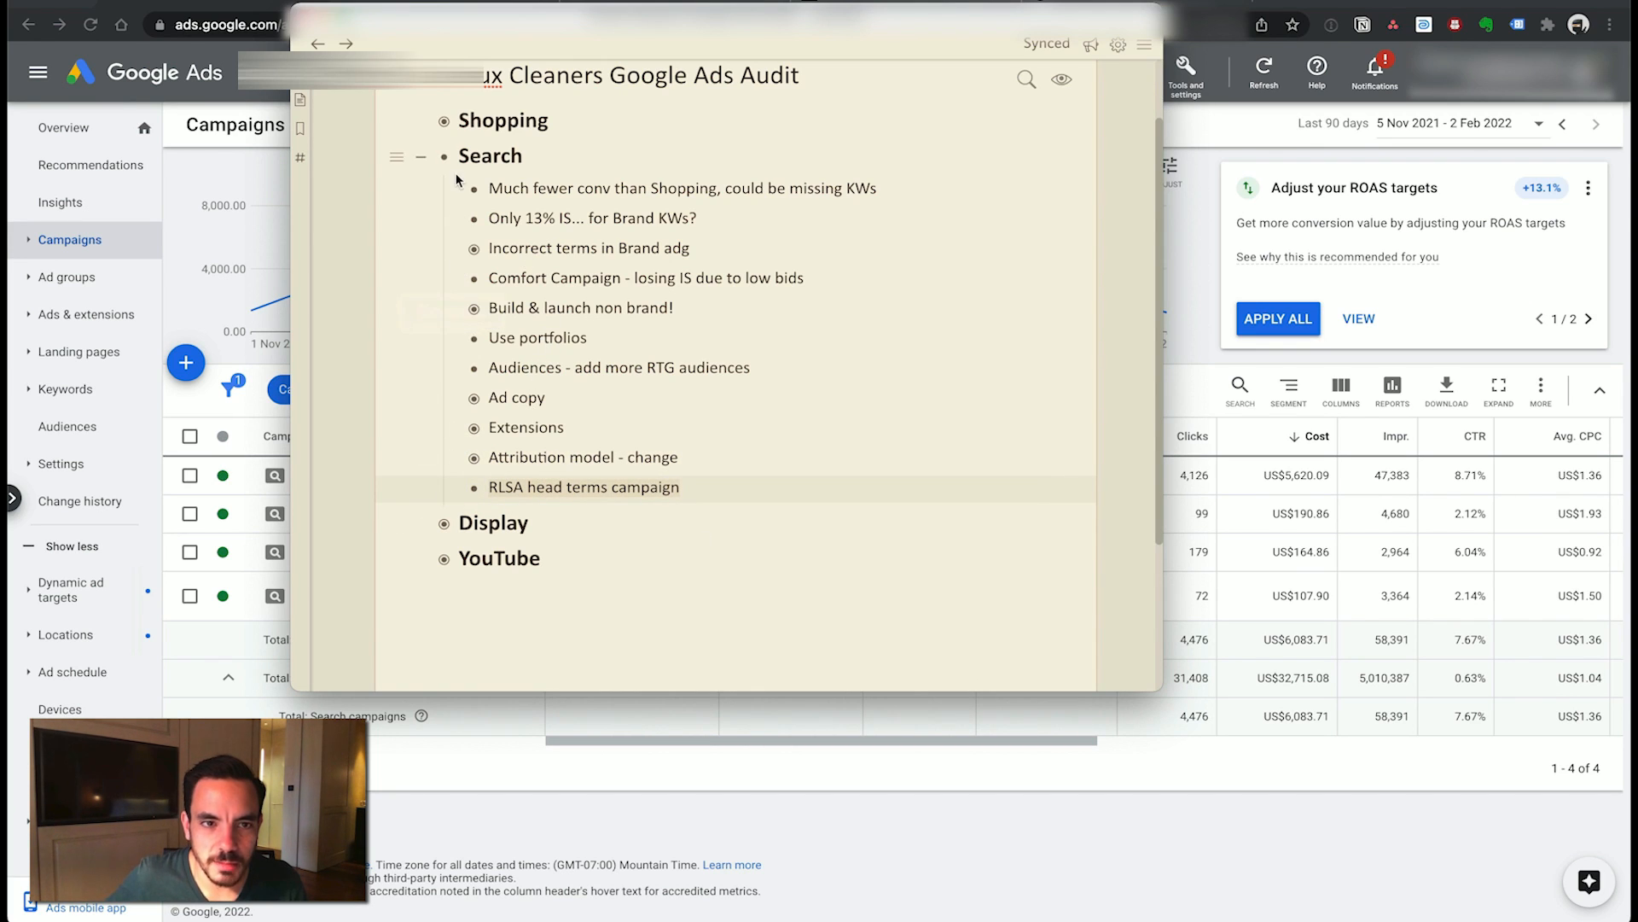
pyautogui.click(424, 159)
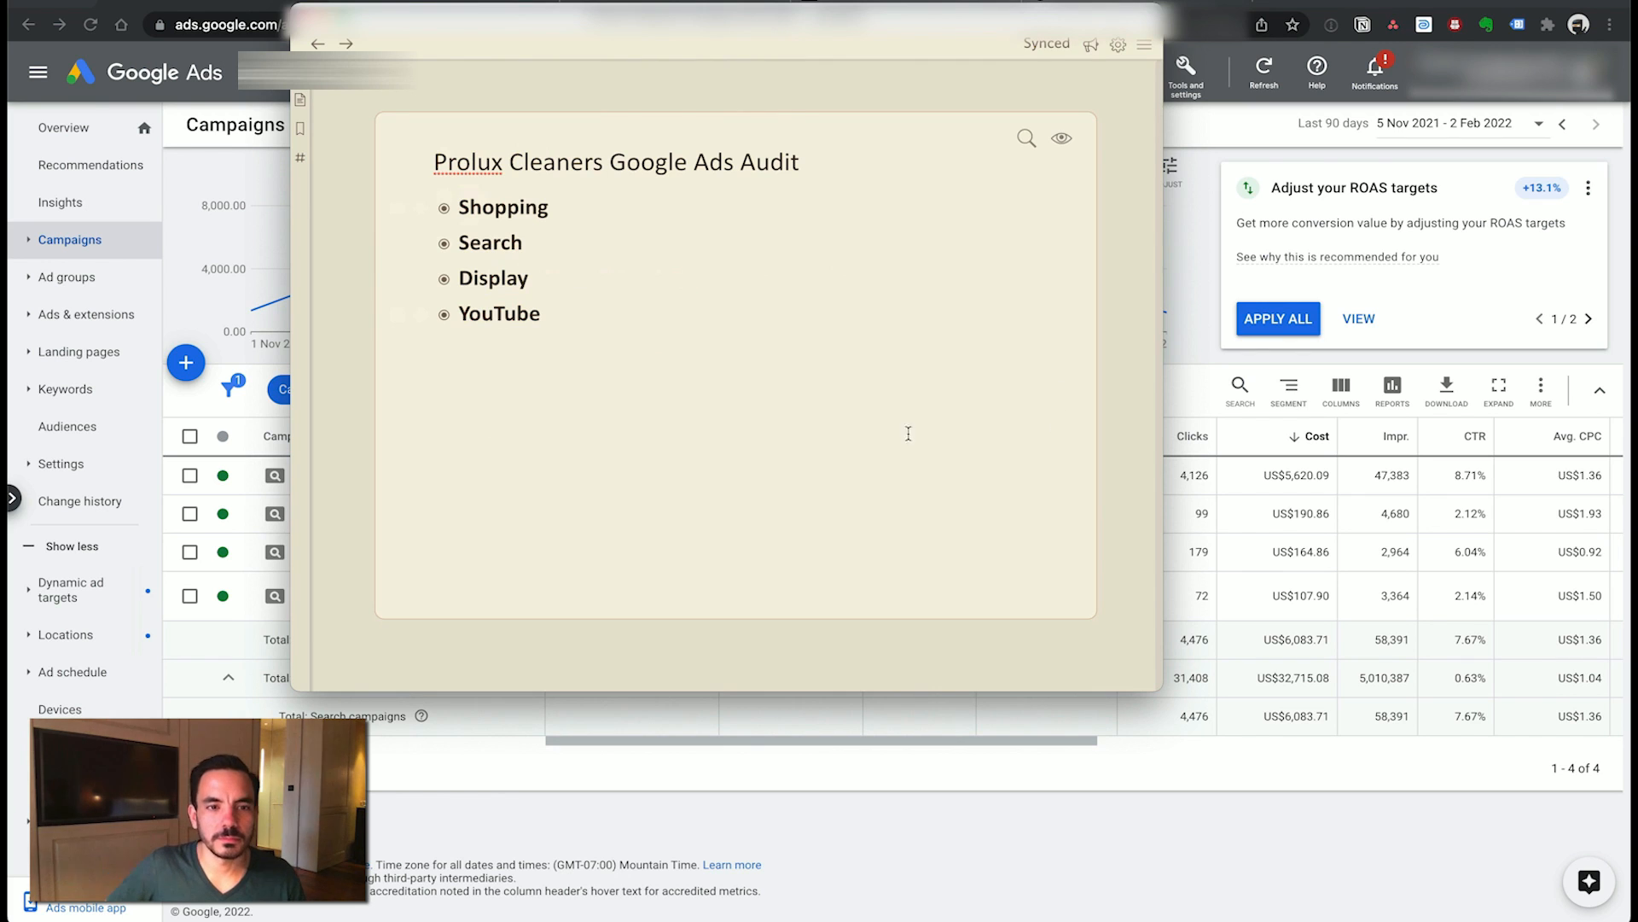
pyautogui.click(419, 281)
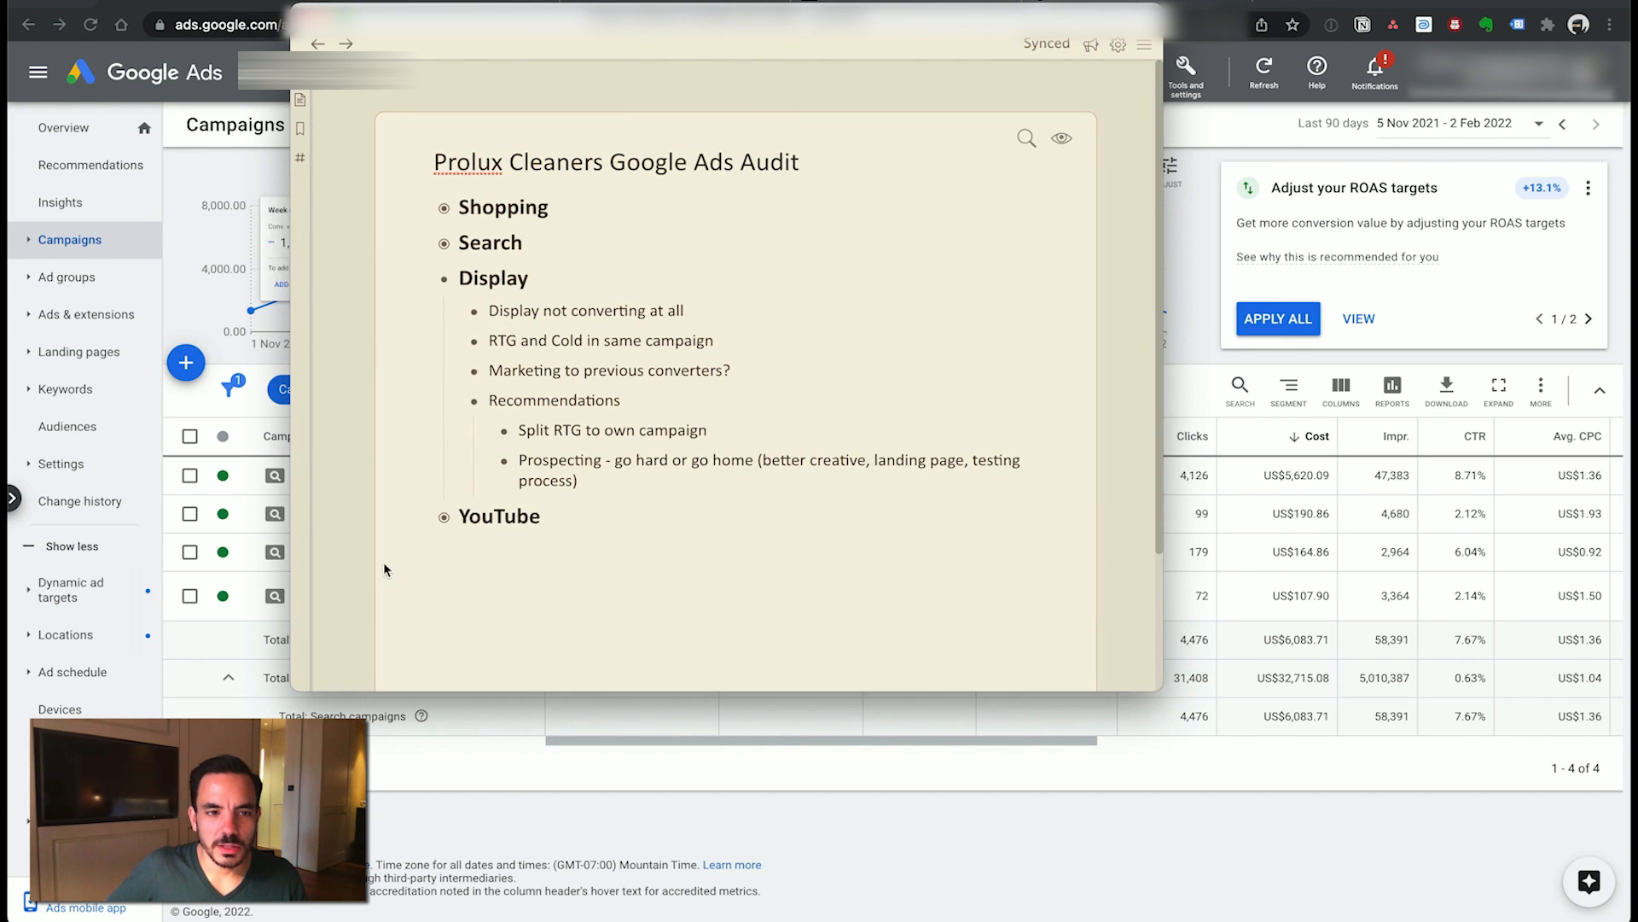
# - Return to Google Ads and show the table of Display campaigns
pyautogui.click(136, 471)
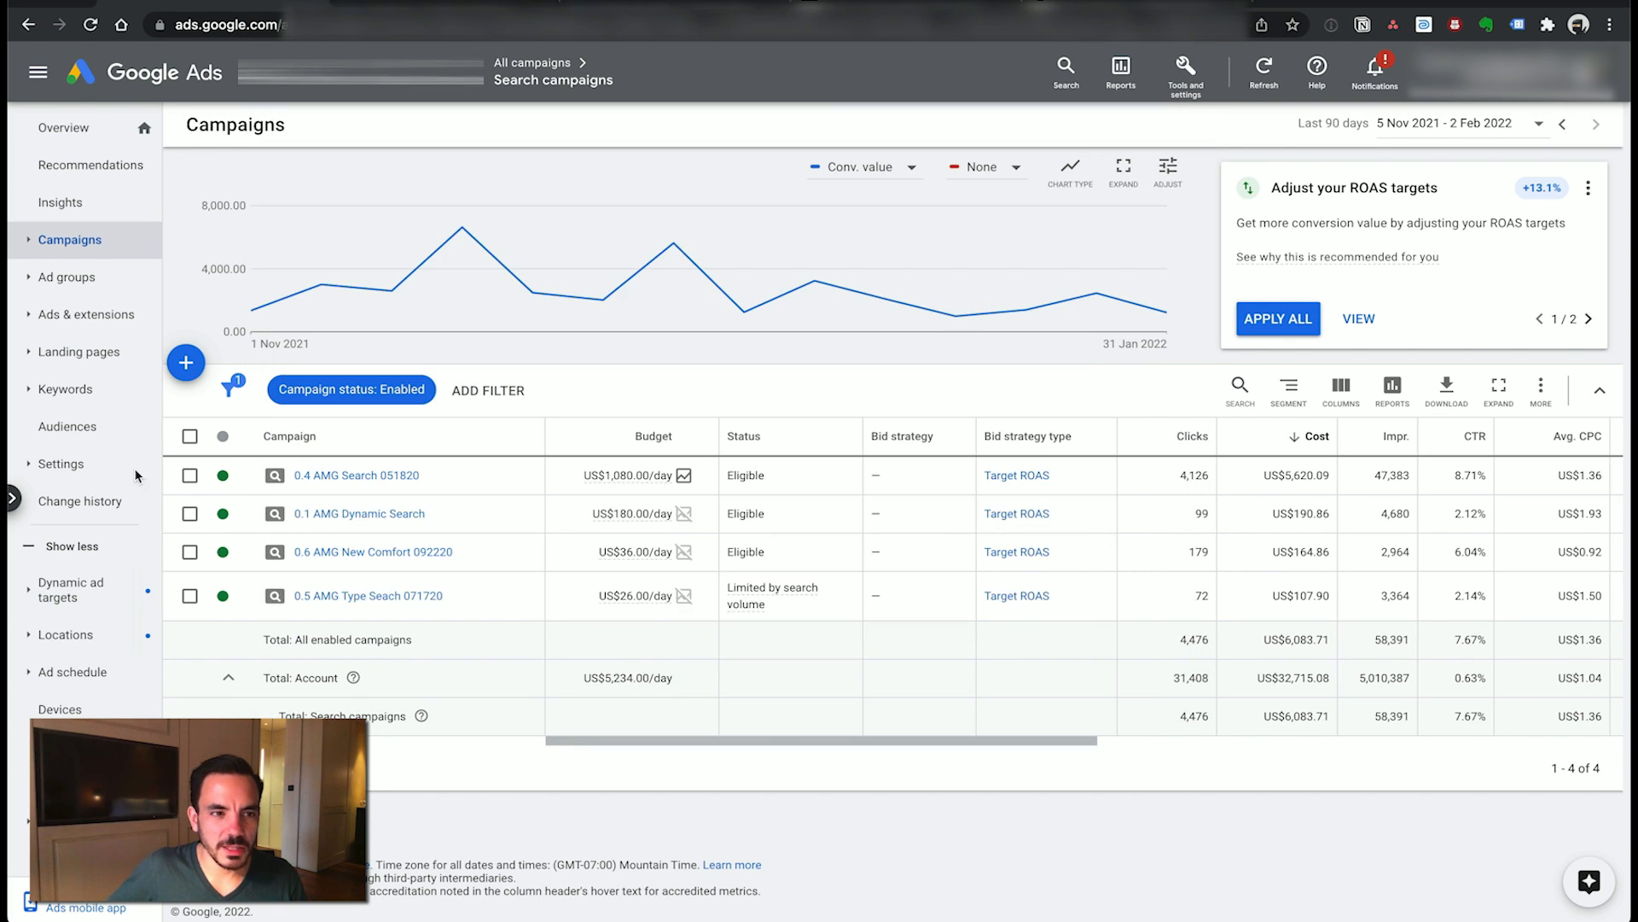
pyautogui.click(12, 497)
pyautogui.click(141, 223)
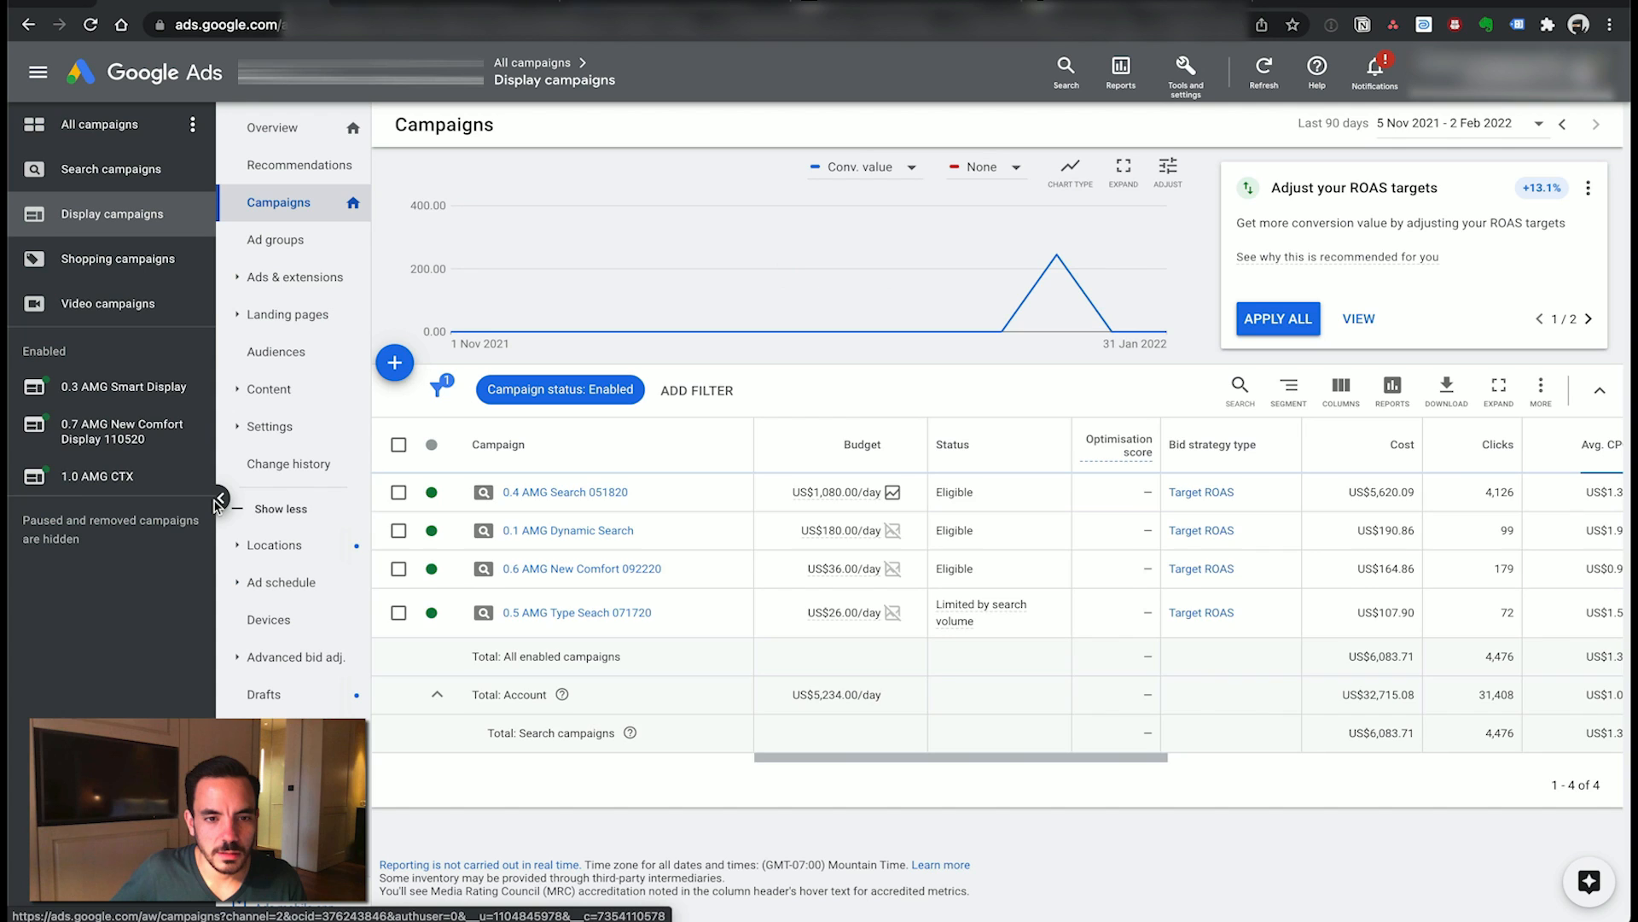
pyautogui.click(216, 502)
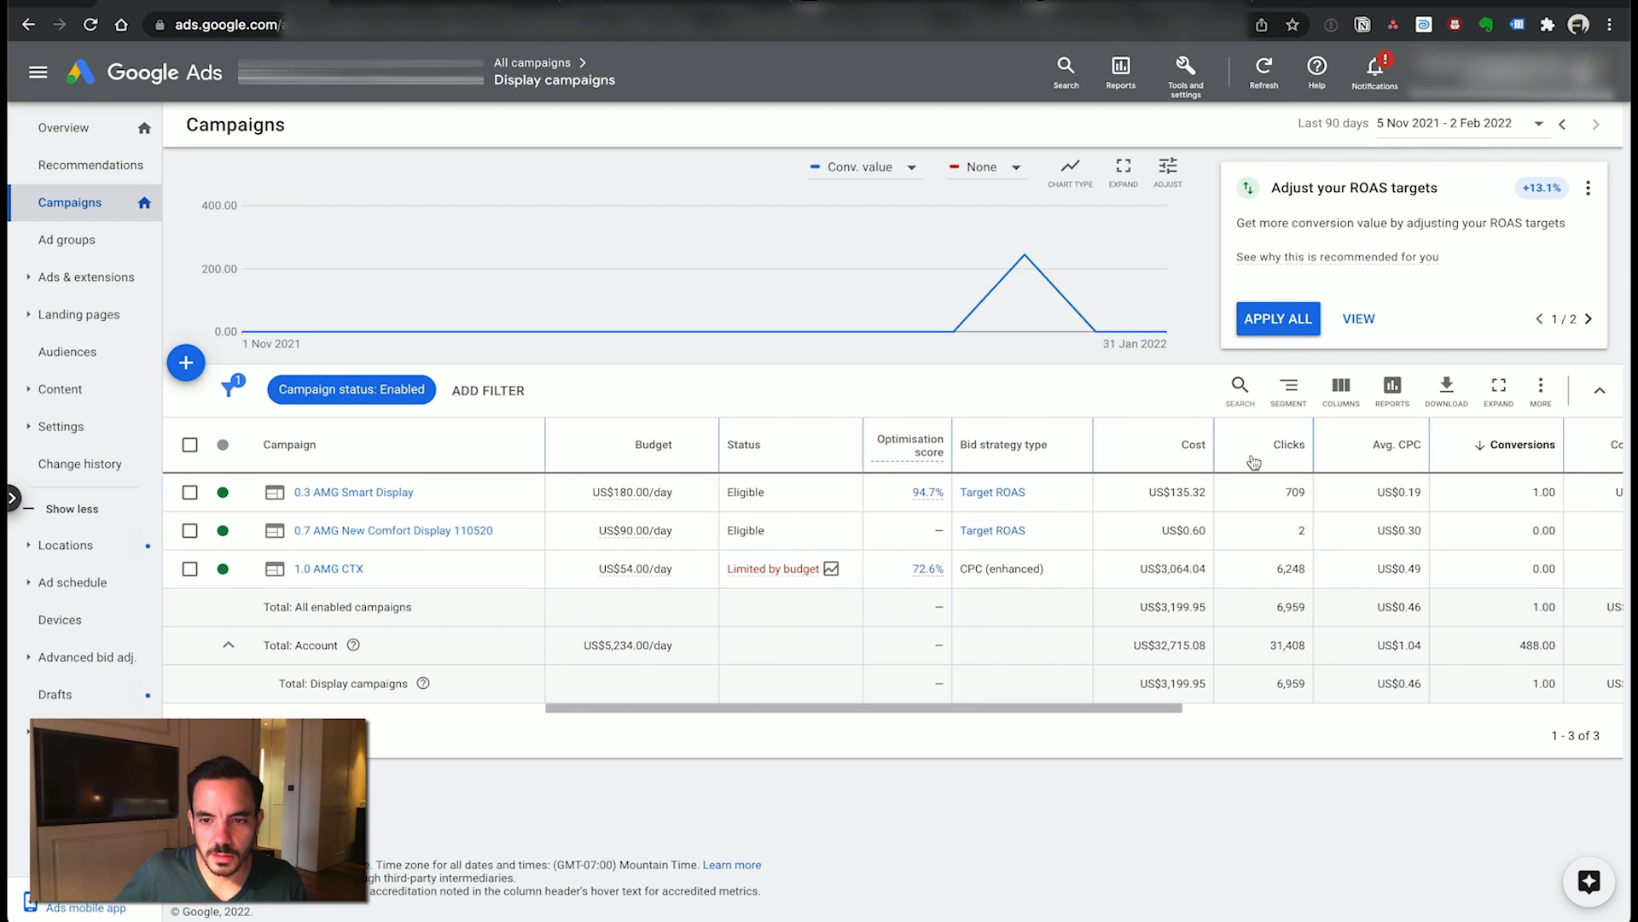
# - Sort the Display campaigns by clicks and check the cost per conversion of the 0.3 AMG Smart Display campaign
pyautogui.click(1280, 444)
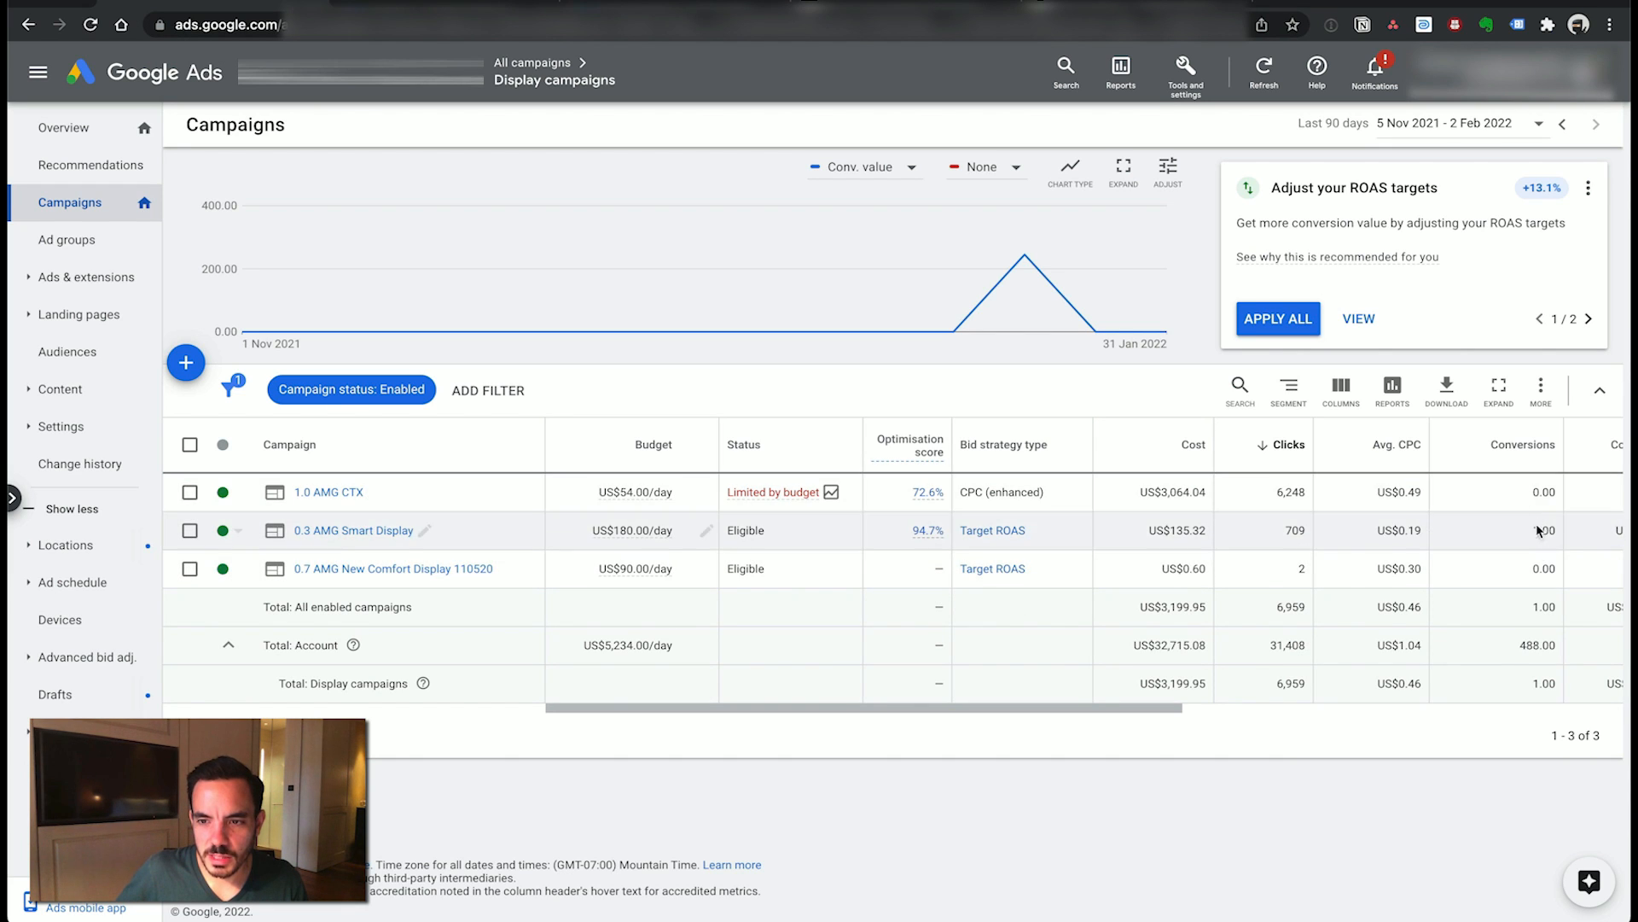
pyautogui.hscroll(5, 1059, 704)
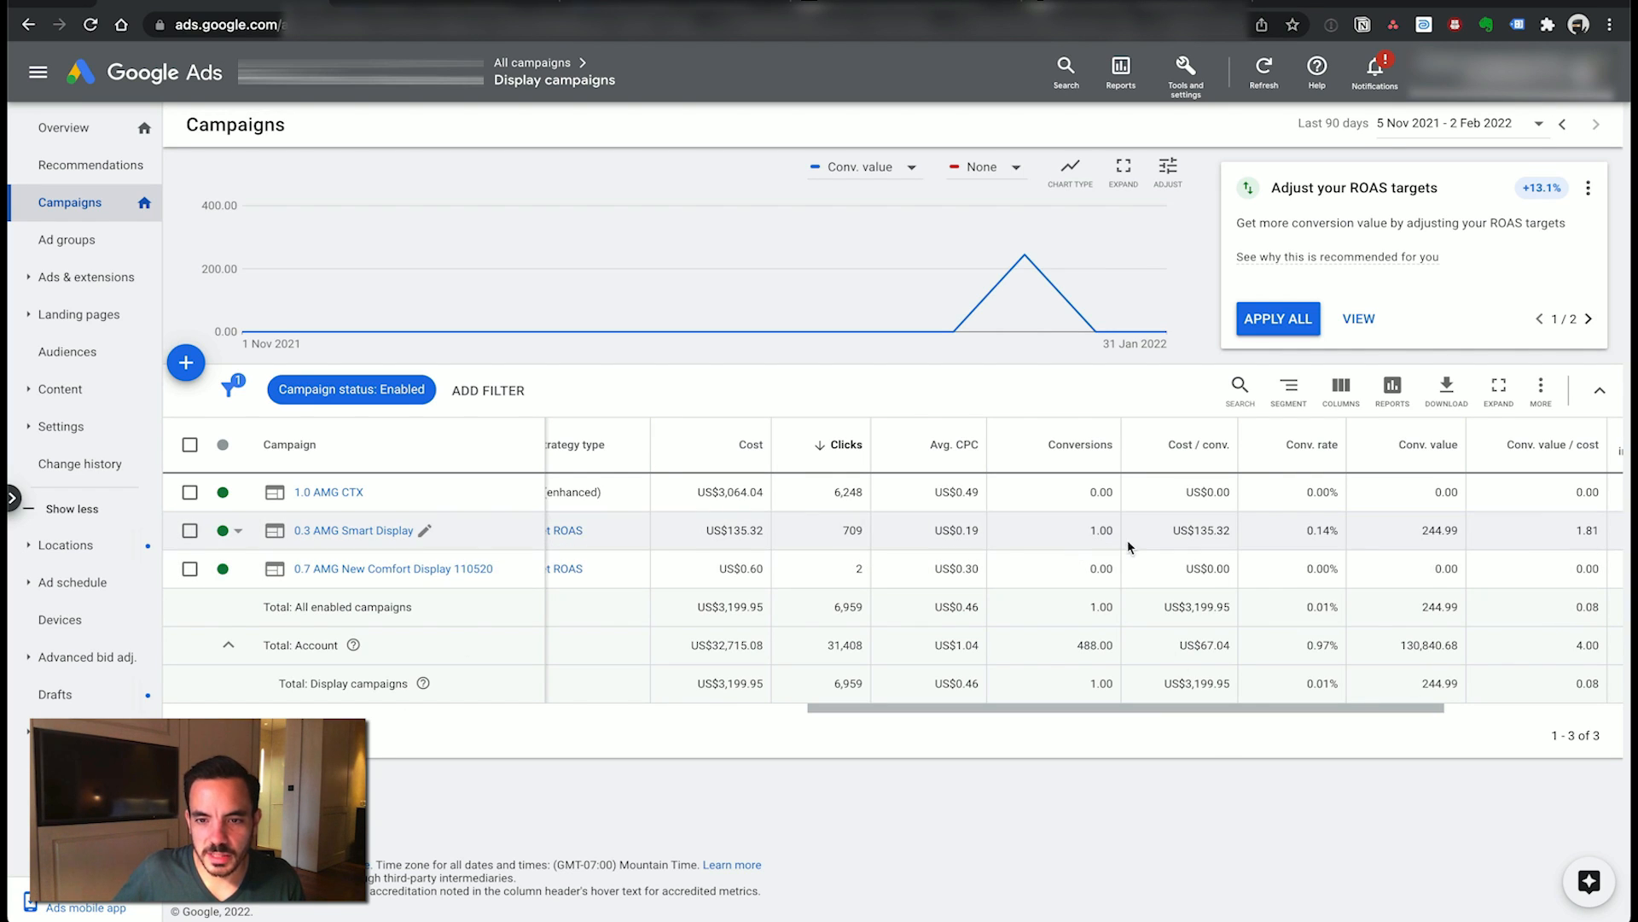
pyautogui.moveTo(1181, 530); pyautogui.dragTo(1243, 635)
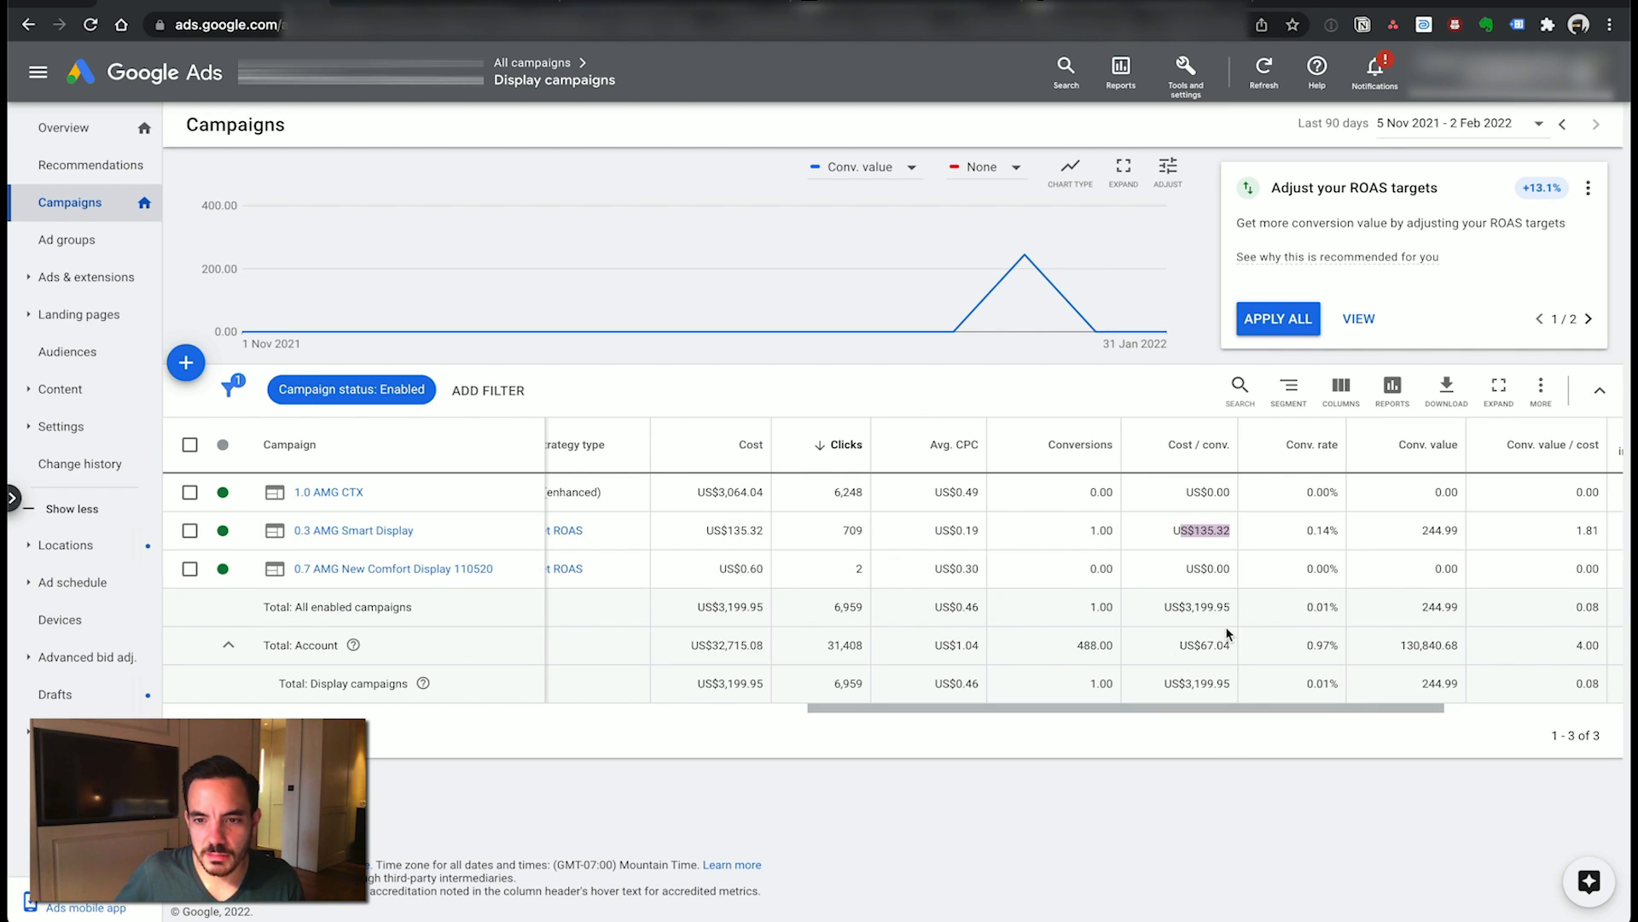
pyautogui.click(577, 493)
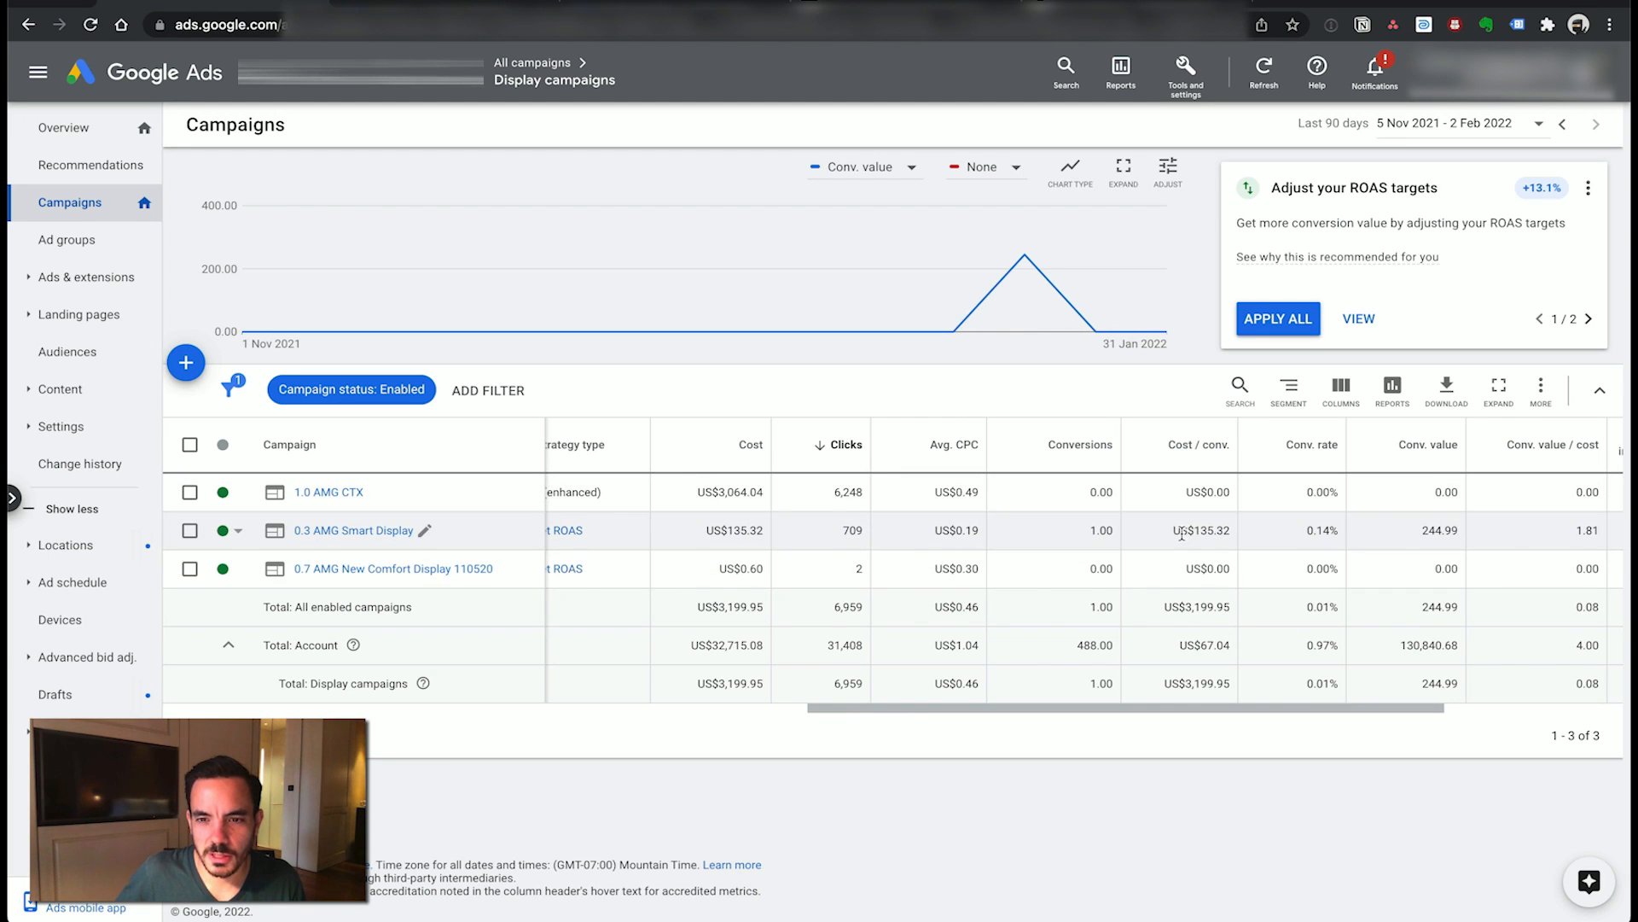
pyautogui.moveTo(1174, 529); pyautogui.dragTo(1274, 636)
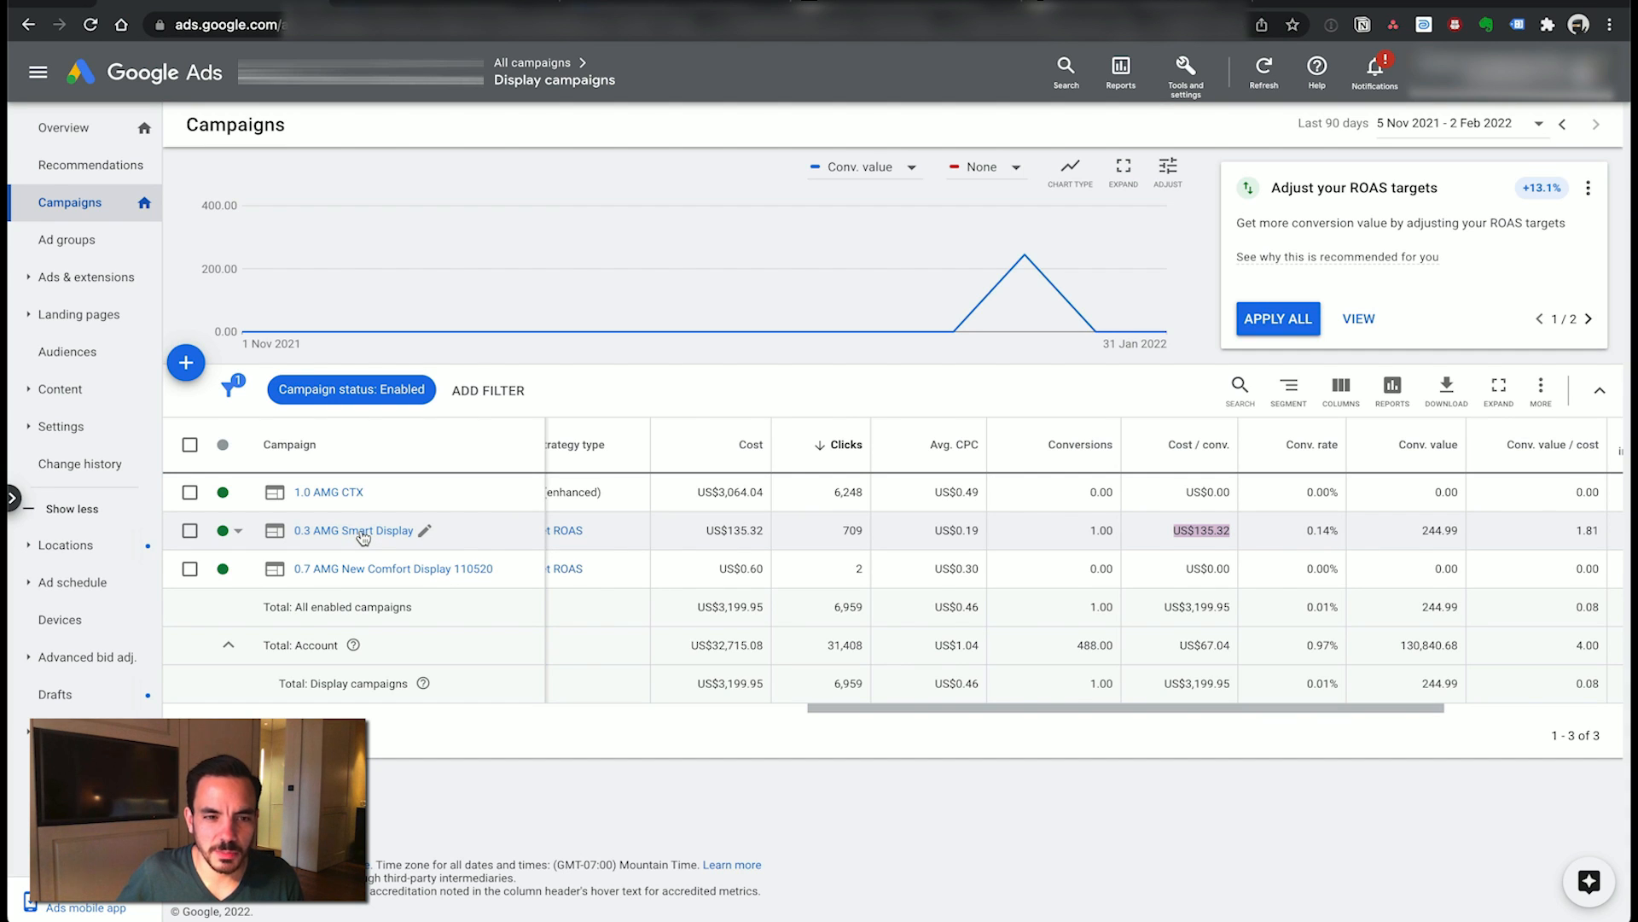
# - Select "RTG and Cold in same campaign" in the audit notes, and open the CTX ad group of the 1.0 AMG CTX campaign in Google Ads
pyautogui.press('super+Tab')
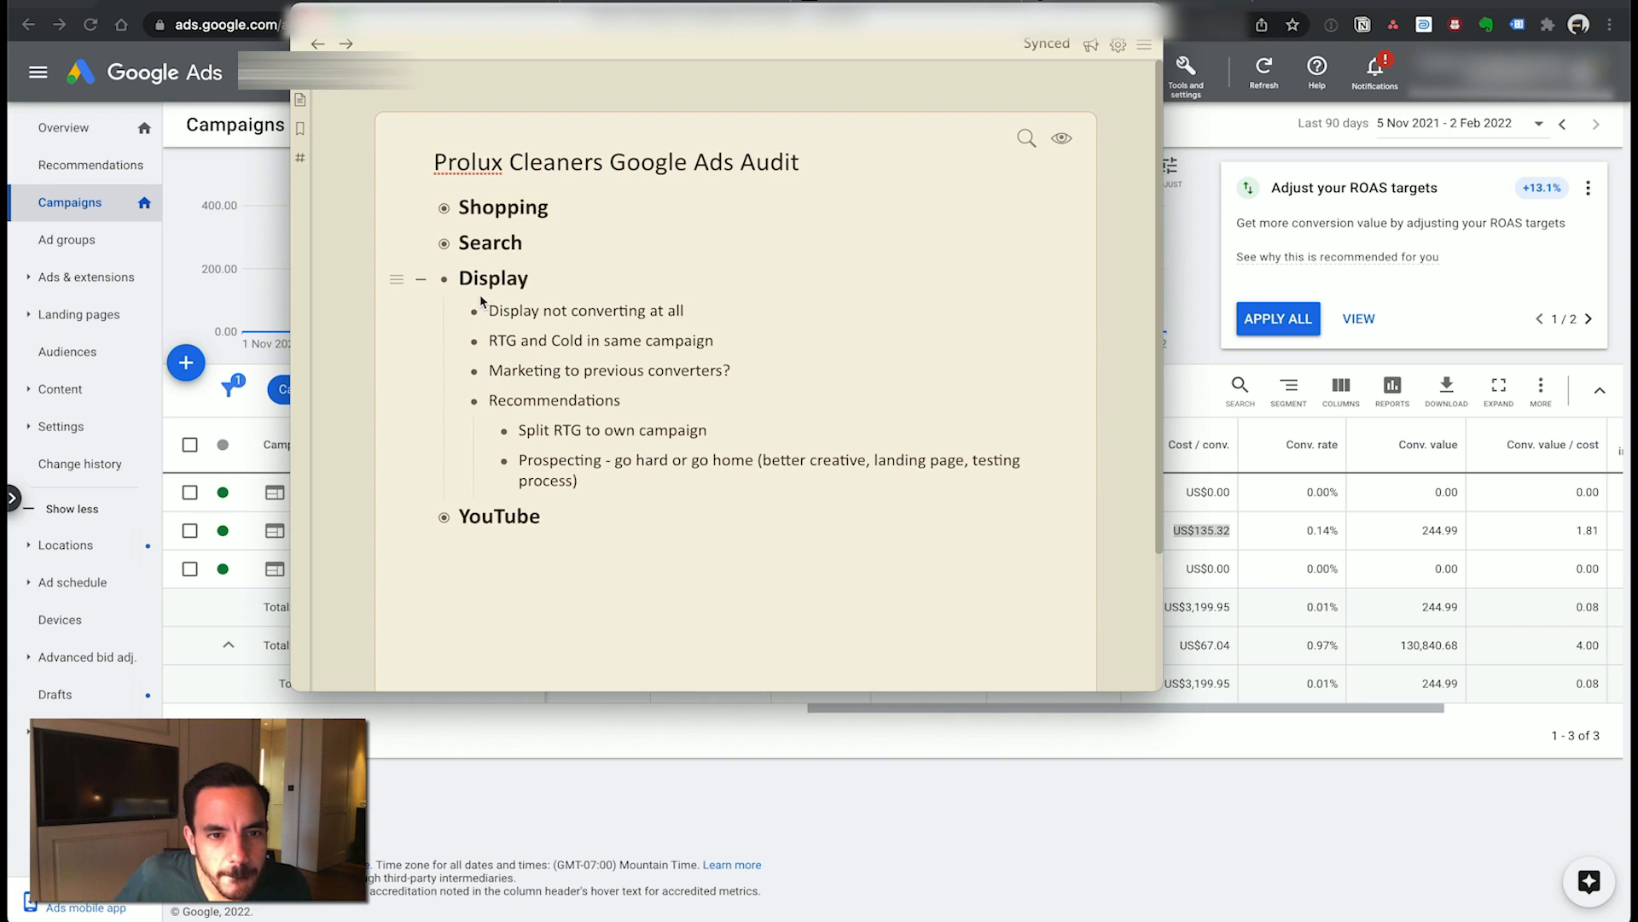
pyautogui.click(725, 333)
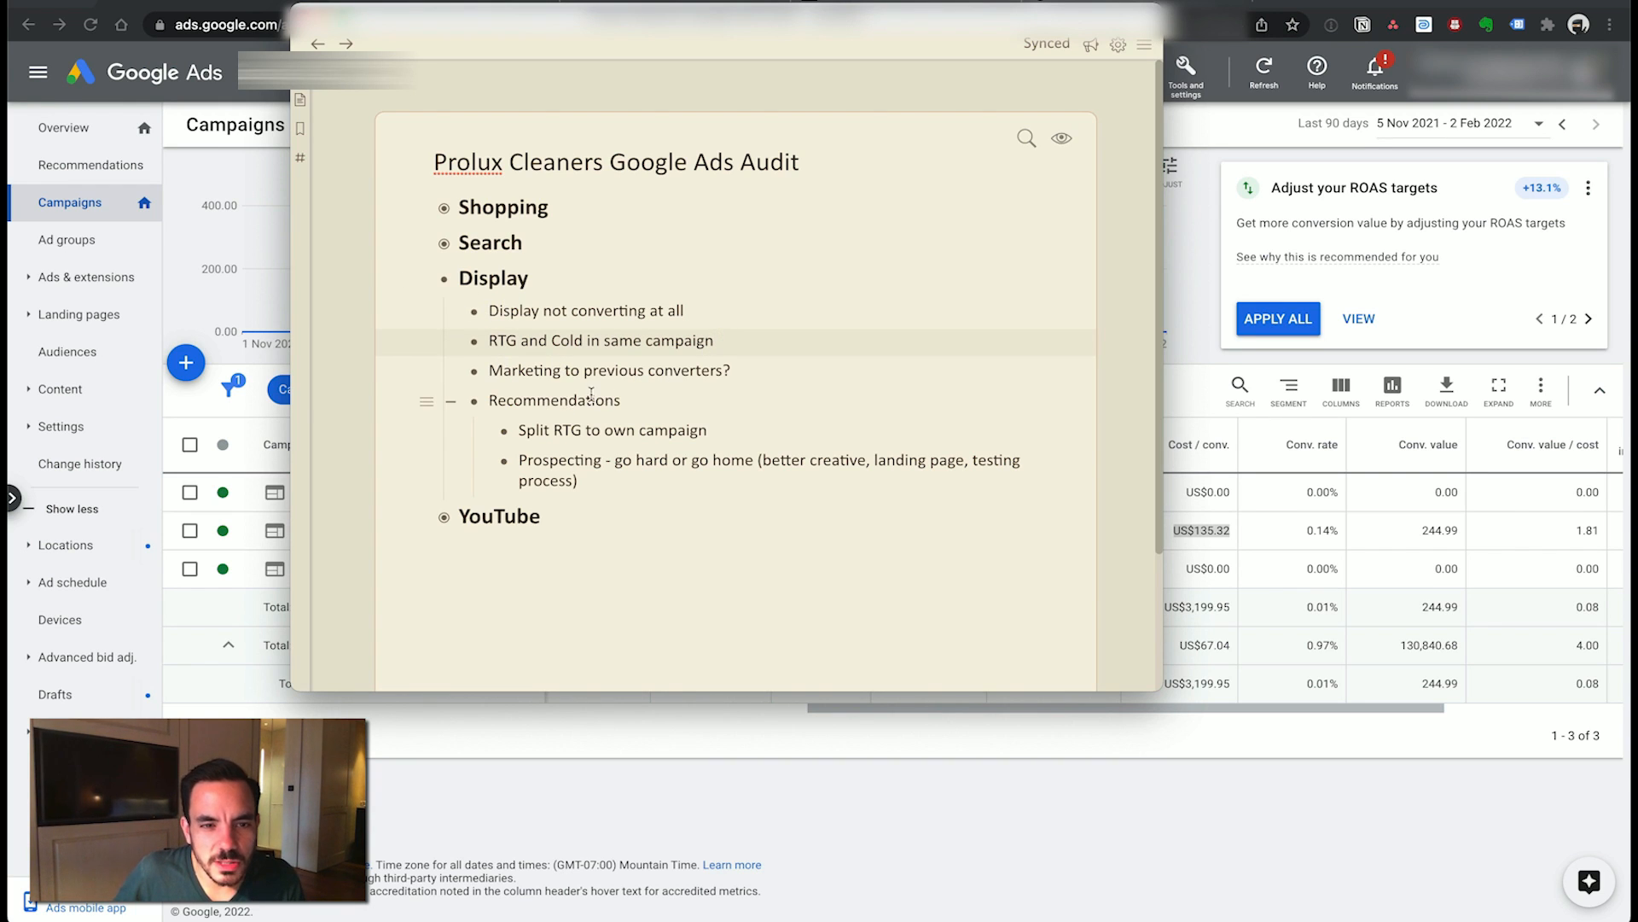
pyautogui.press('super+Tab')
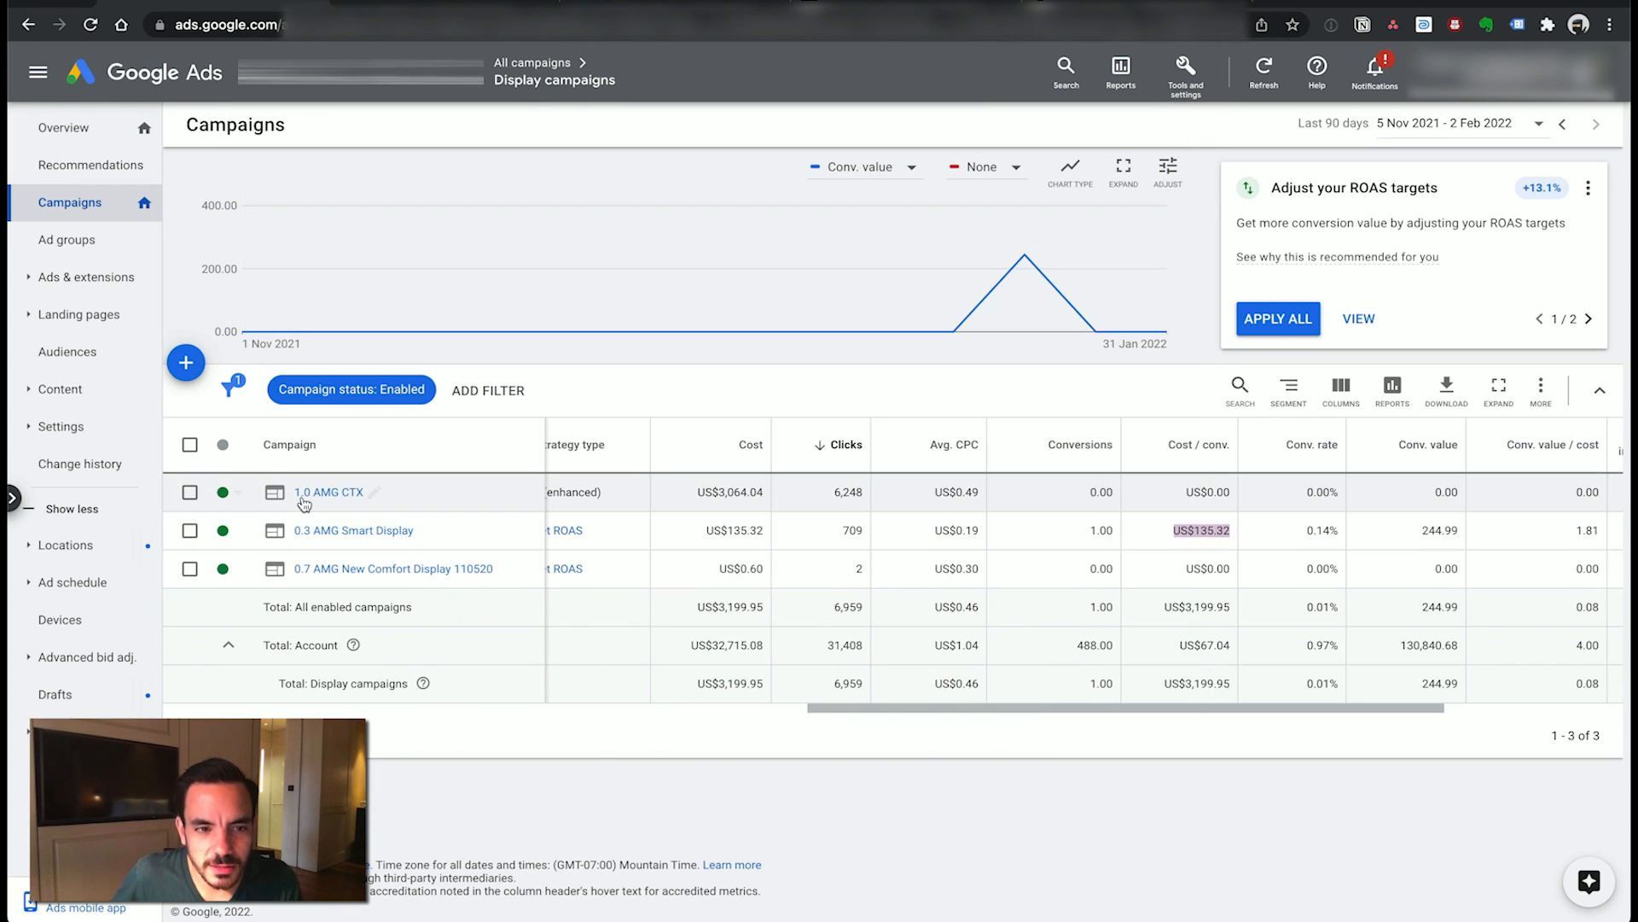
pyautogui.click(331, 493)
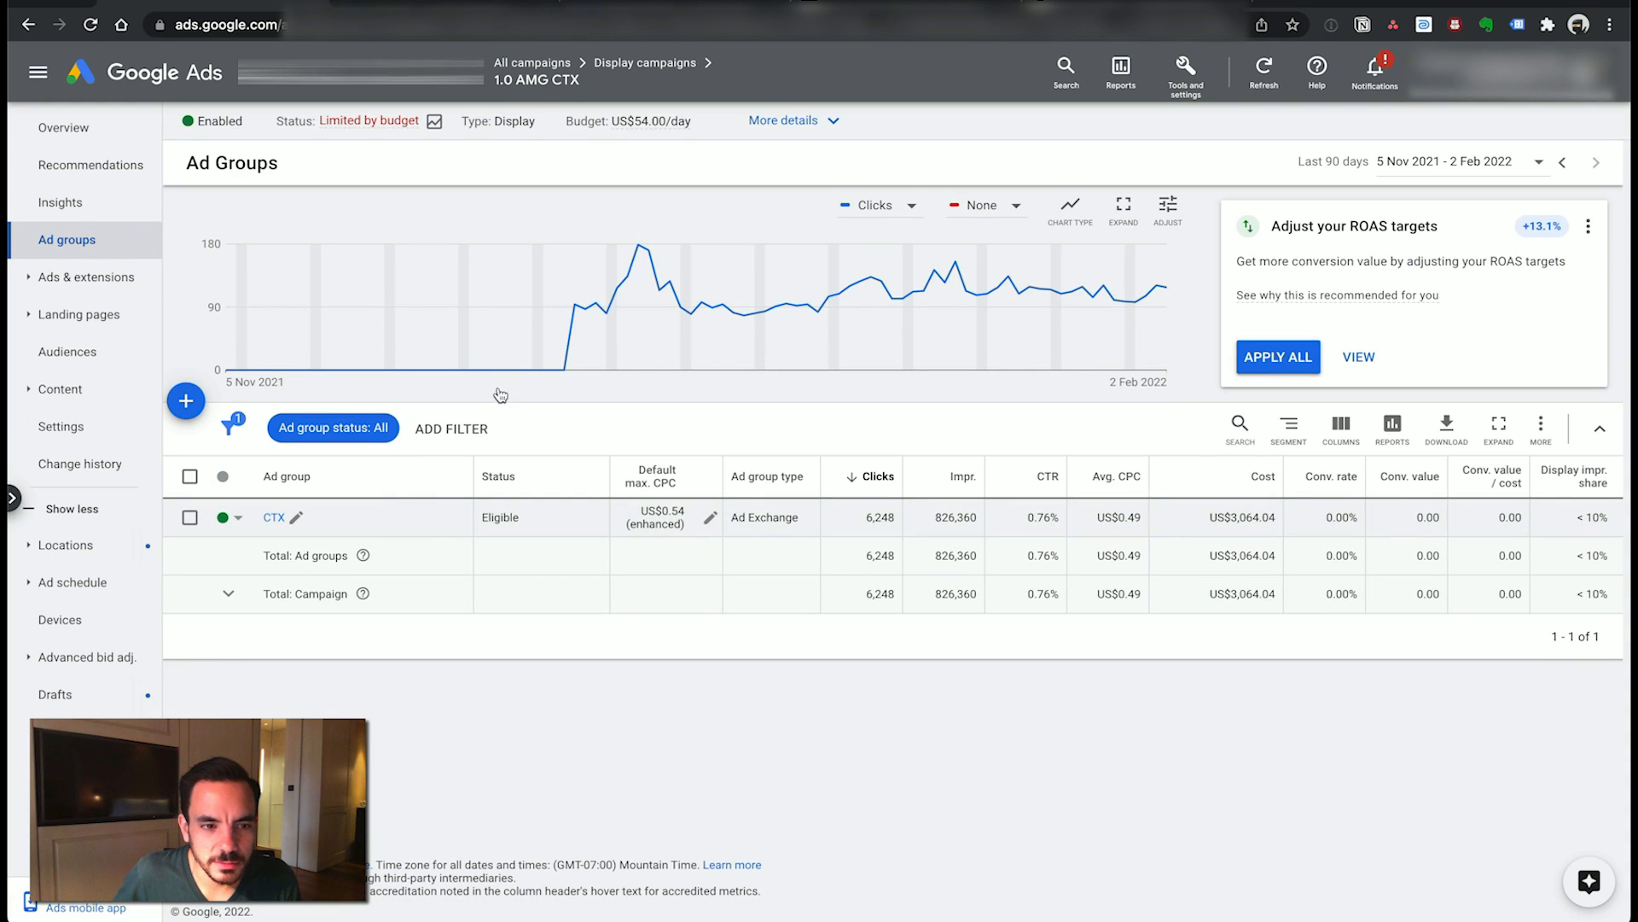
pyautogui.click(274, 517)
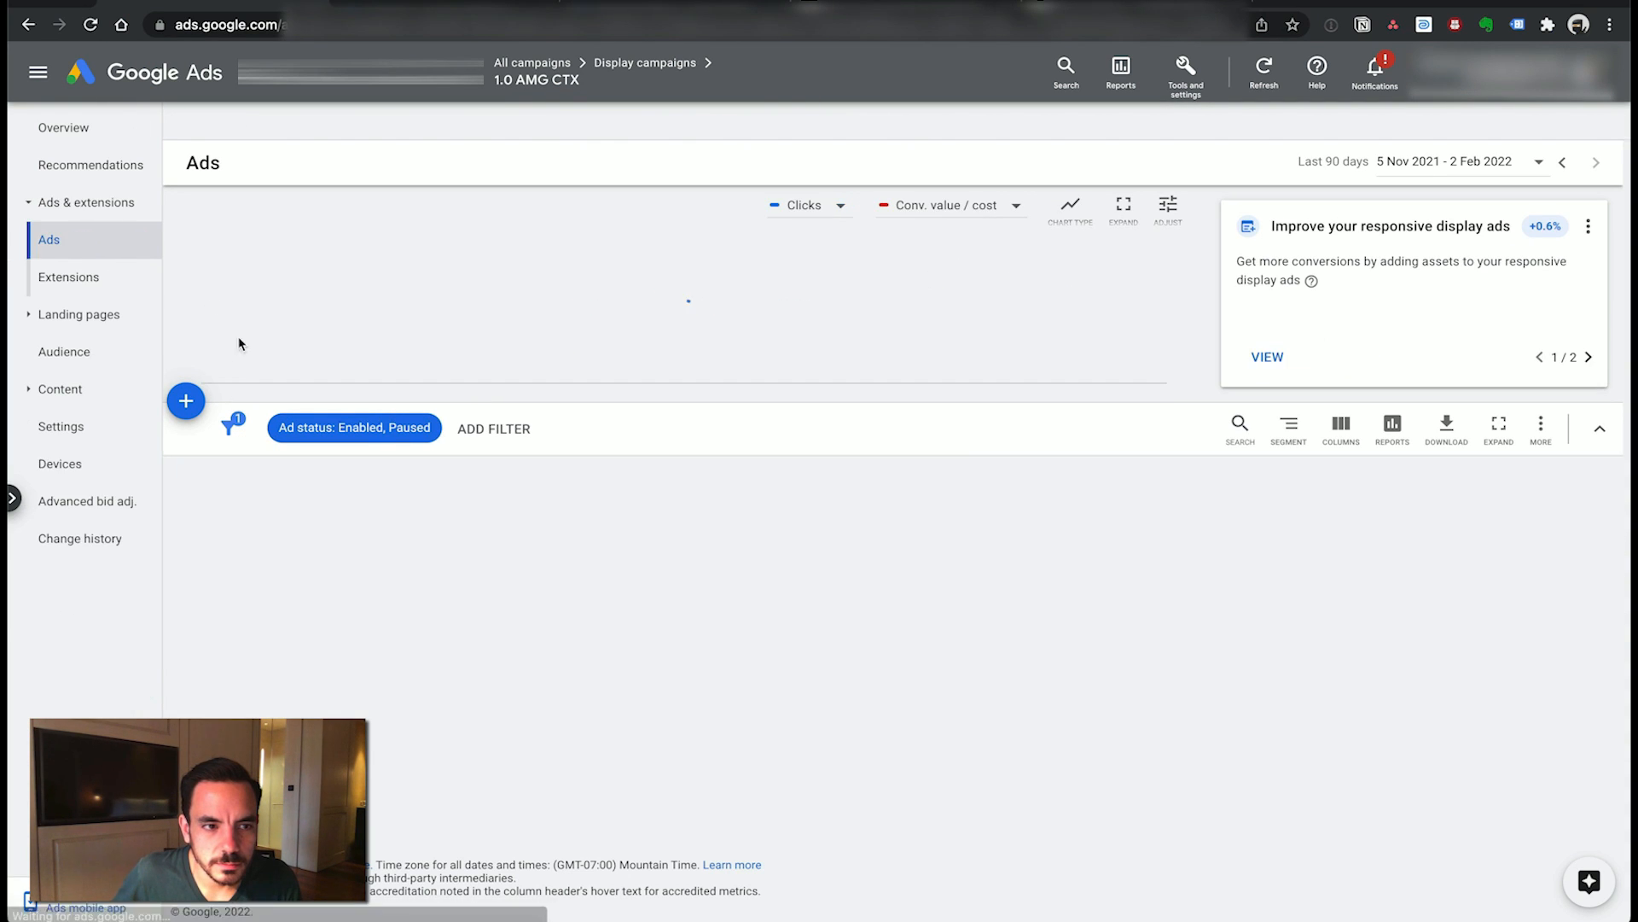
# - Show the CTX ad group's audience segments table and examine the segment types, costs and conversion figures
pyautogui.click(85, 353)
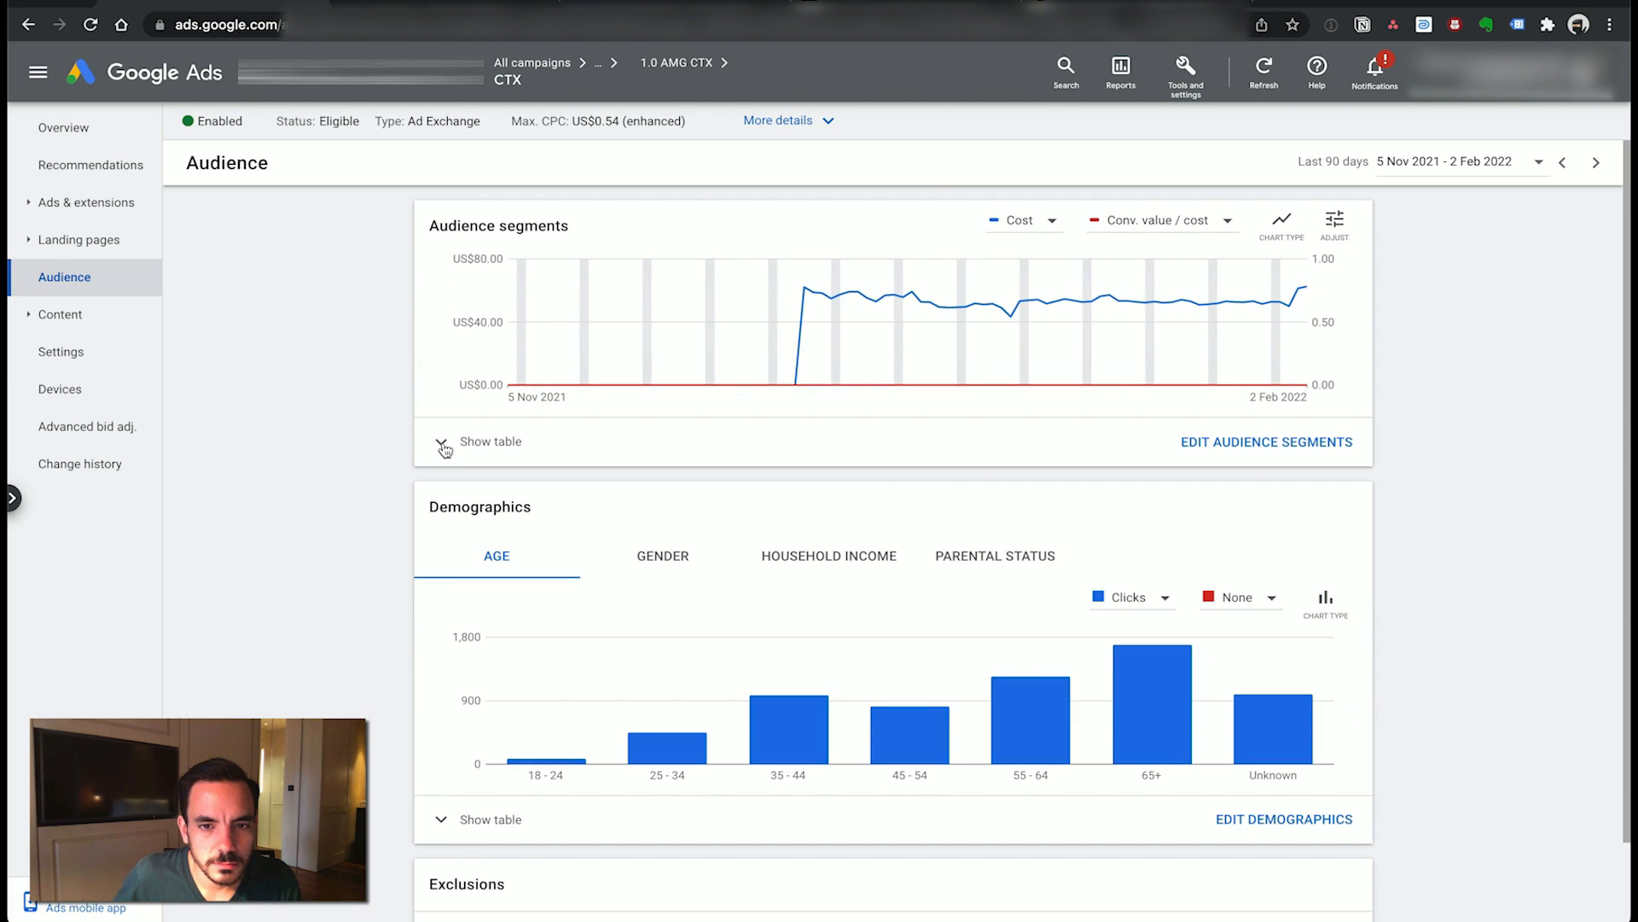
pyautogui.click(444, 441)
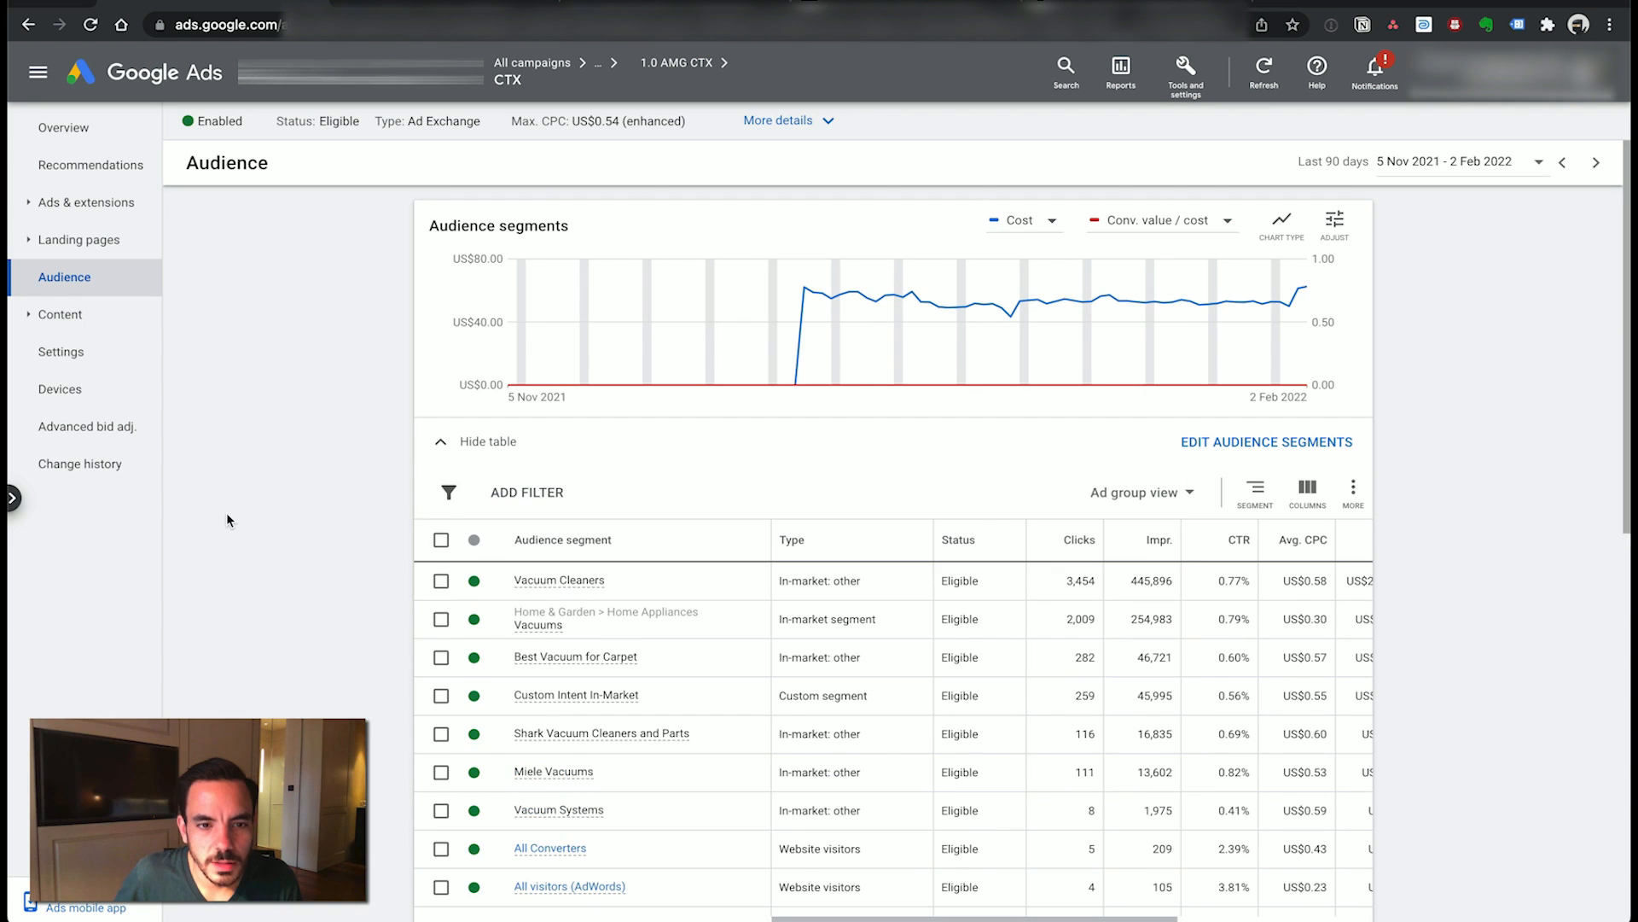
pyautogui.scroll(-4, 644, 550)
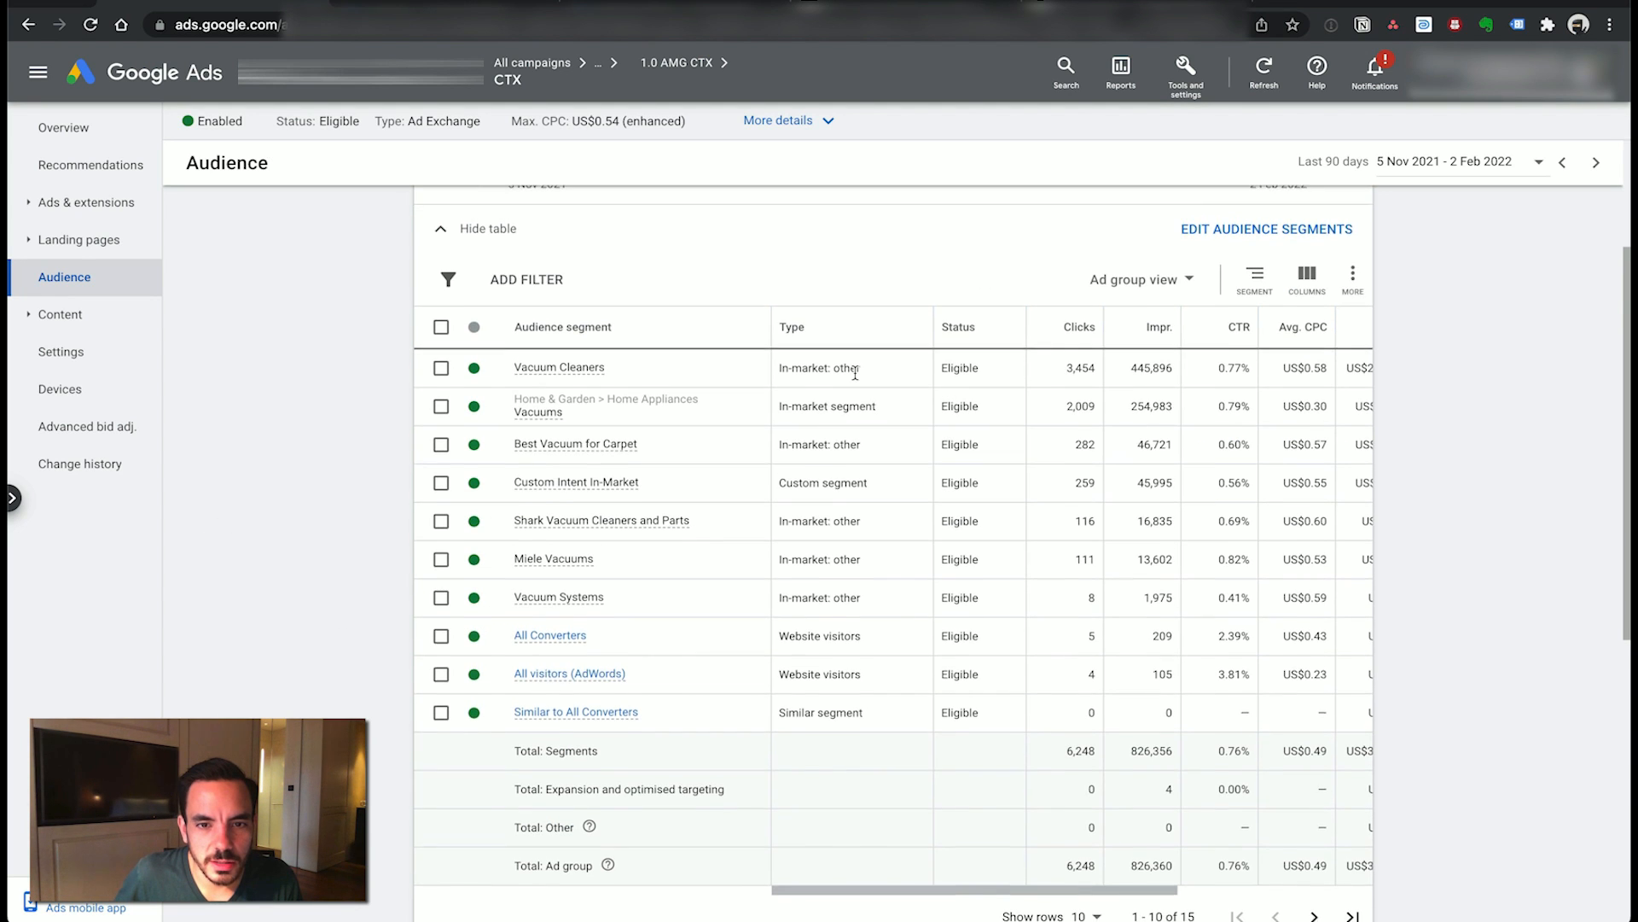
pyautogui.scroll(2, 867, 340)
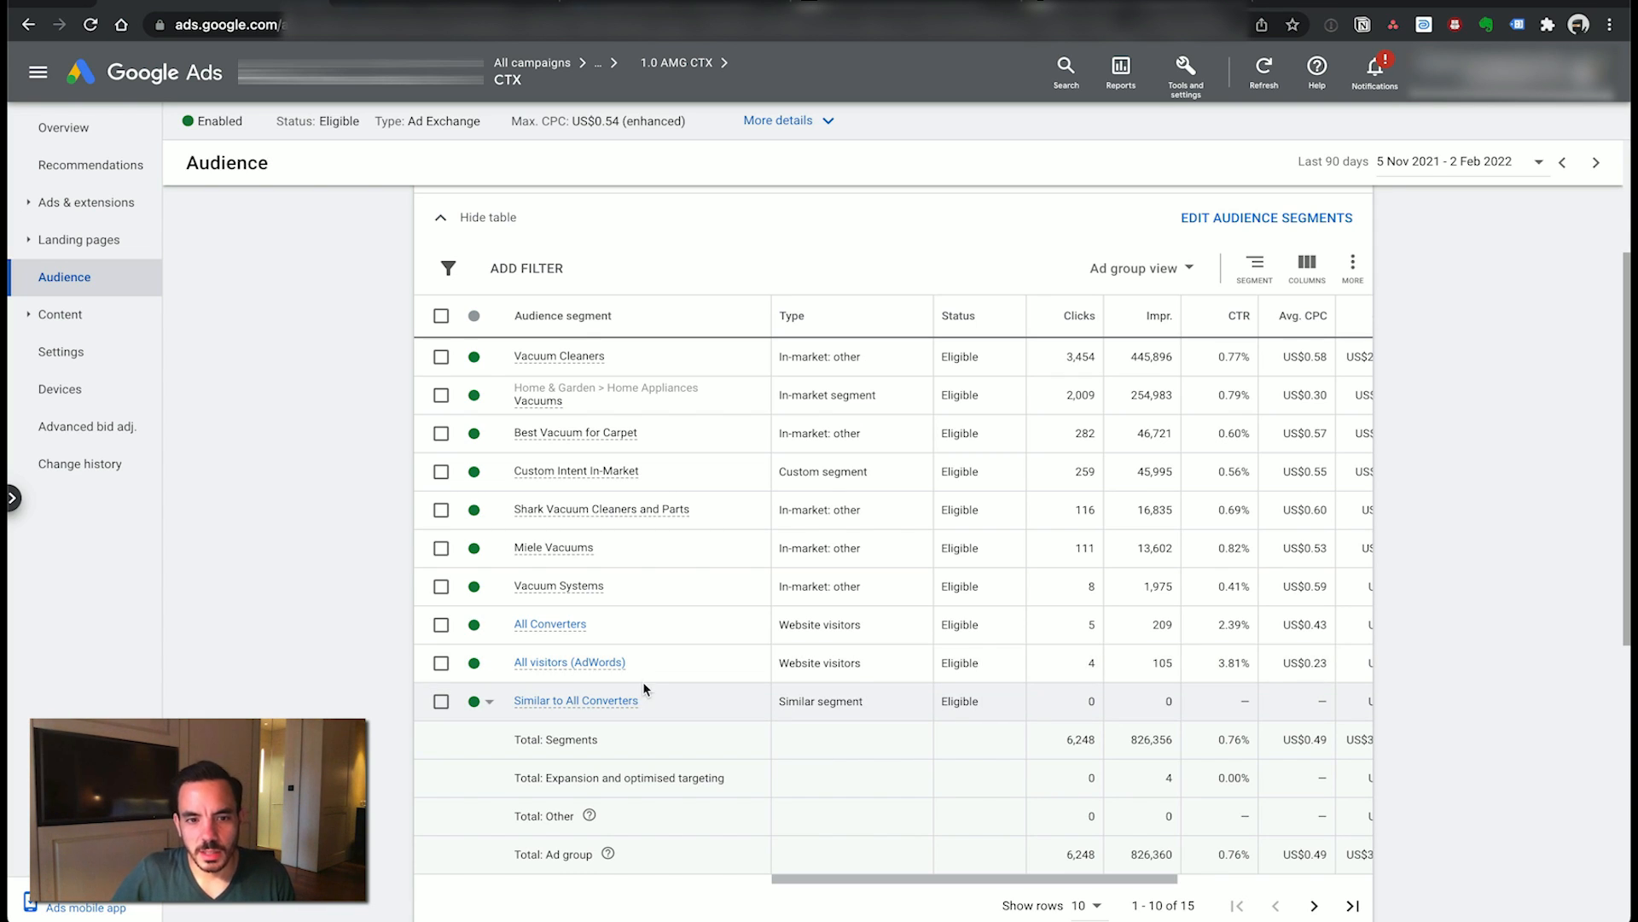
pyautogui.hscroll(5, 670, 633)
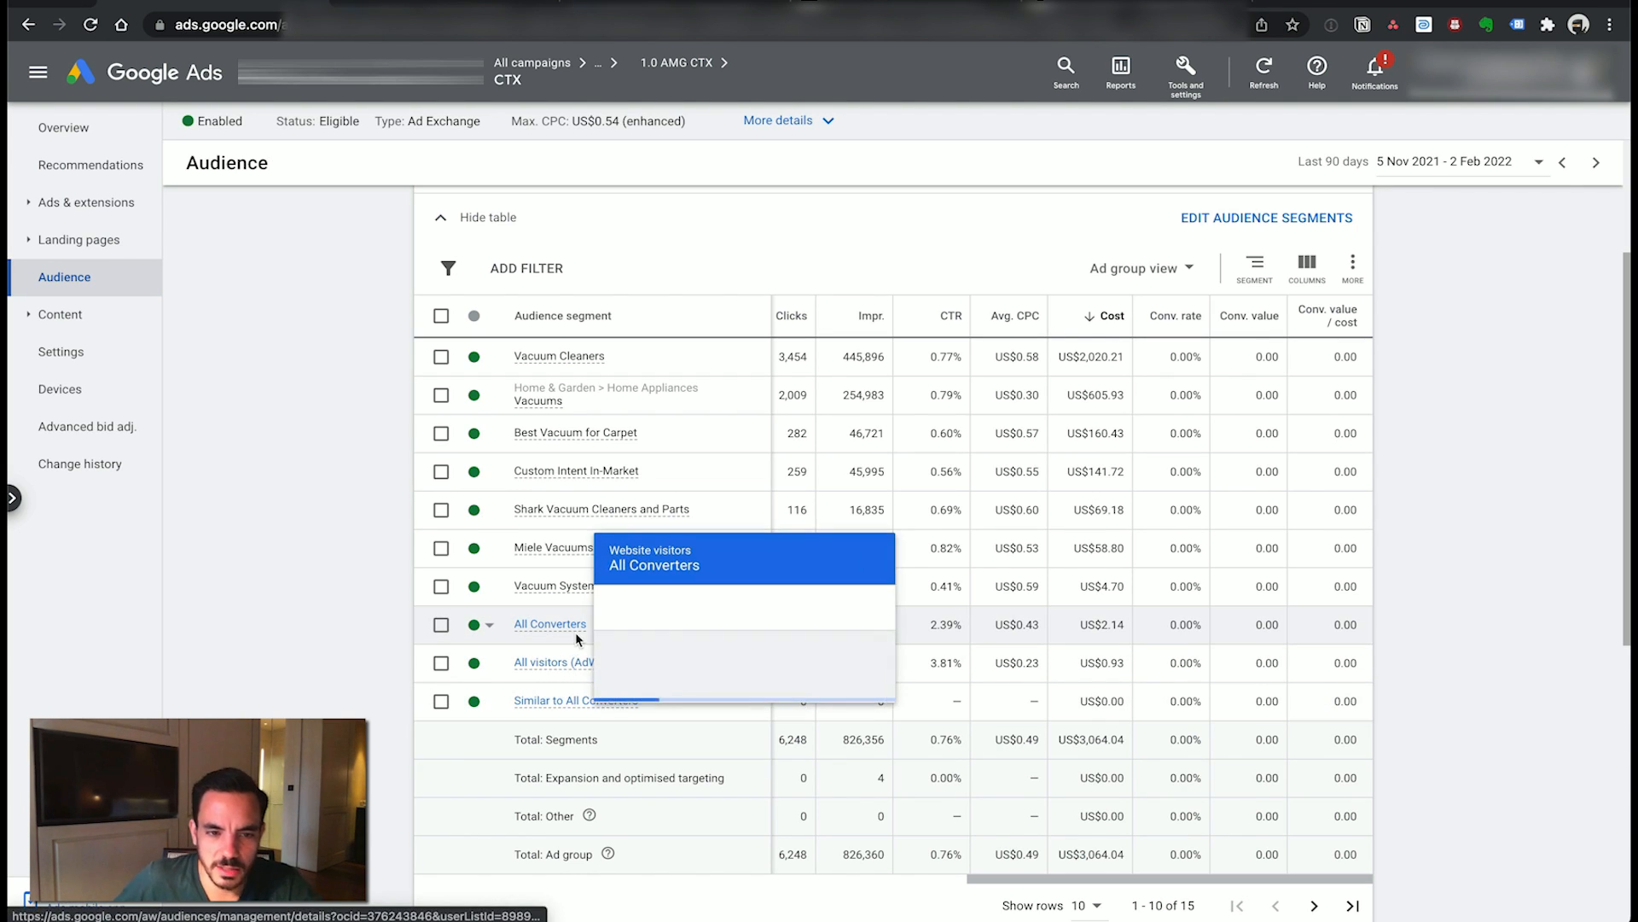
# - Switch to the audit notes and select the "Marketing to previous converters?" item under Display
pyautogui.press('super+Tab')
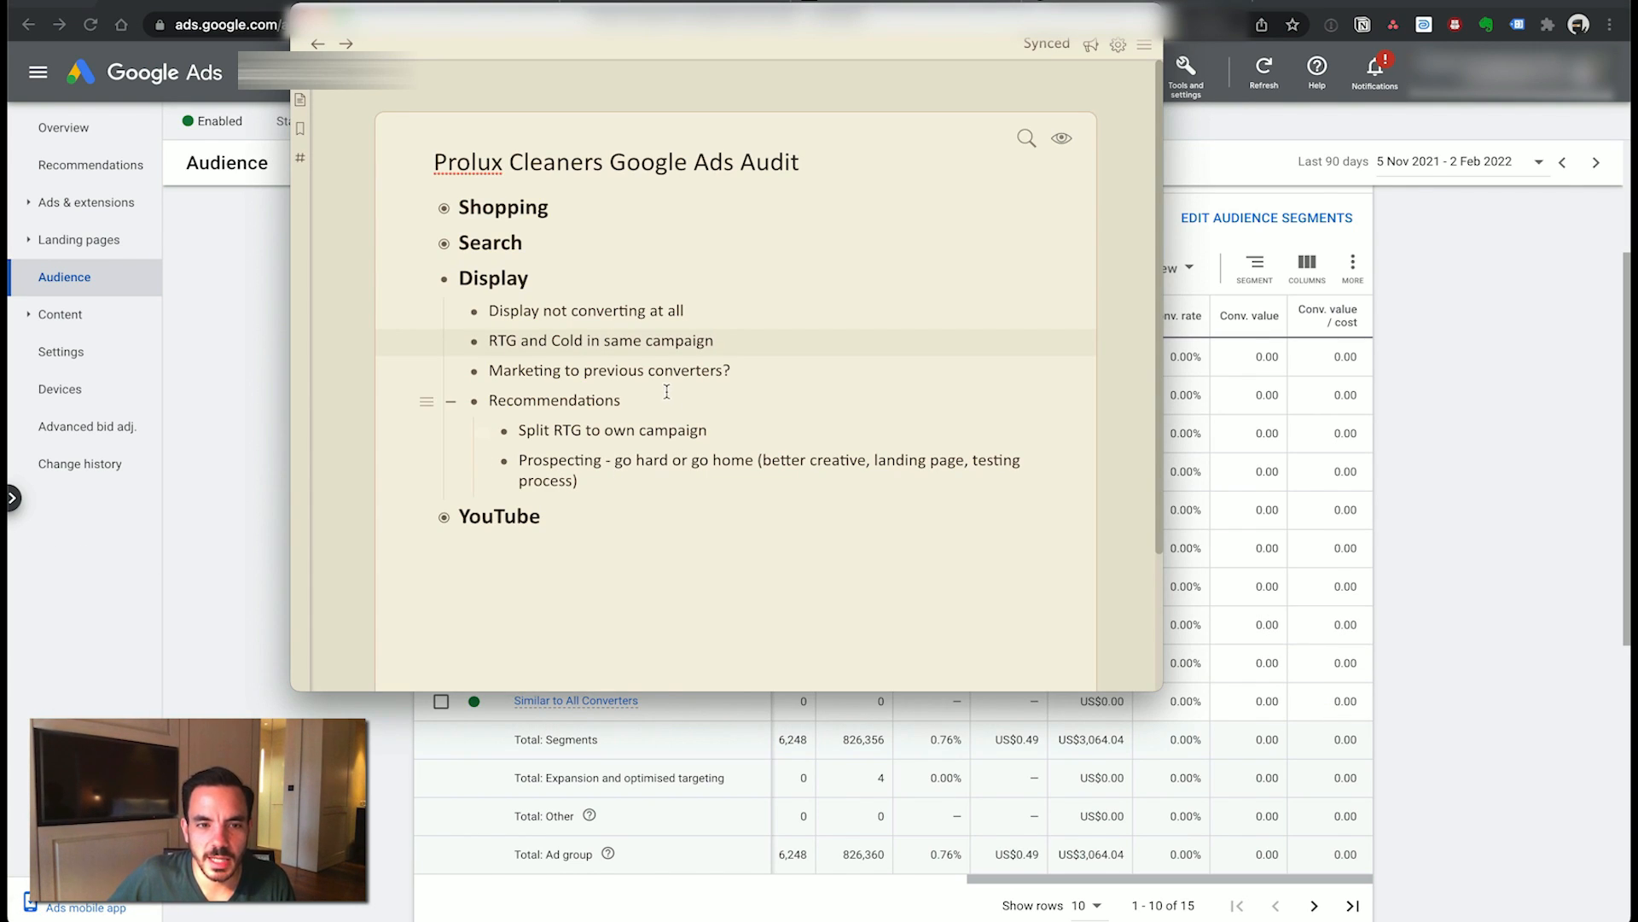
pyautogui.click(682, 370)
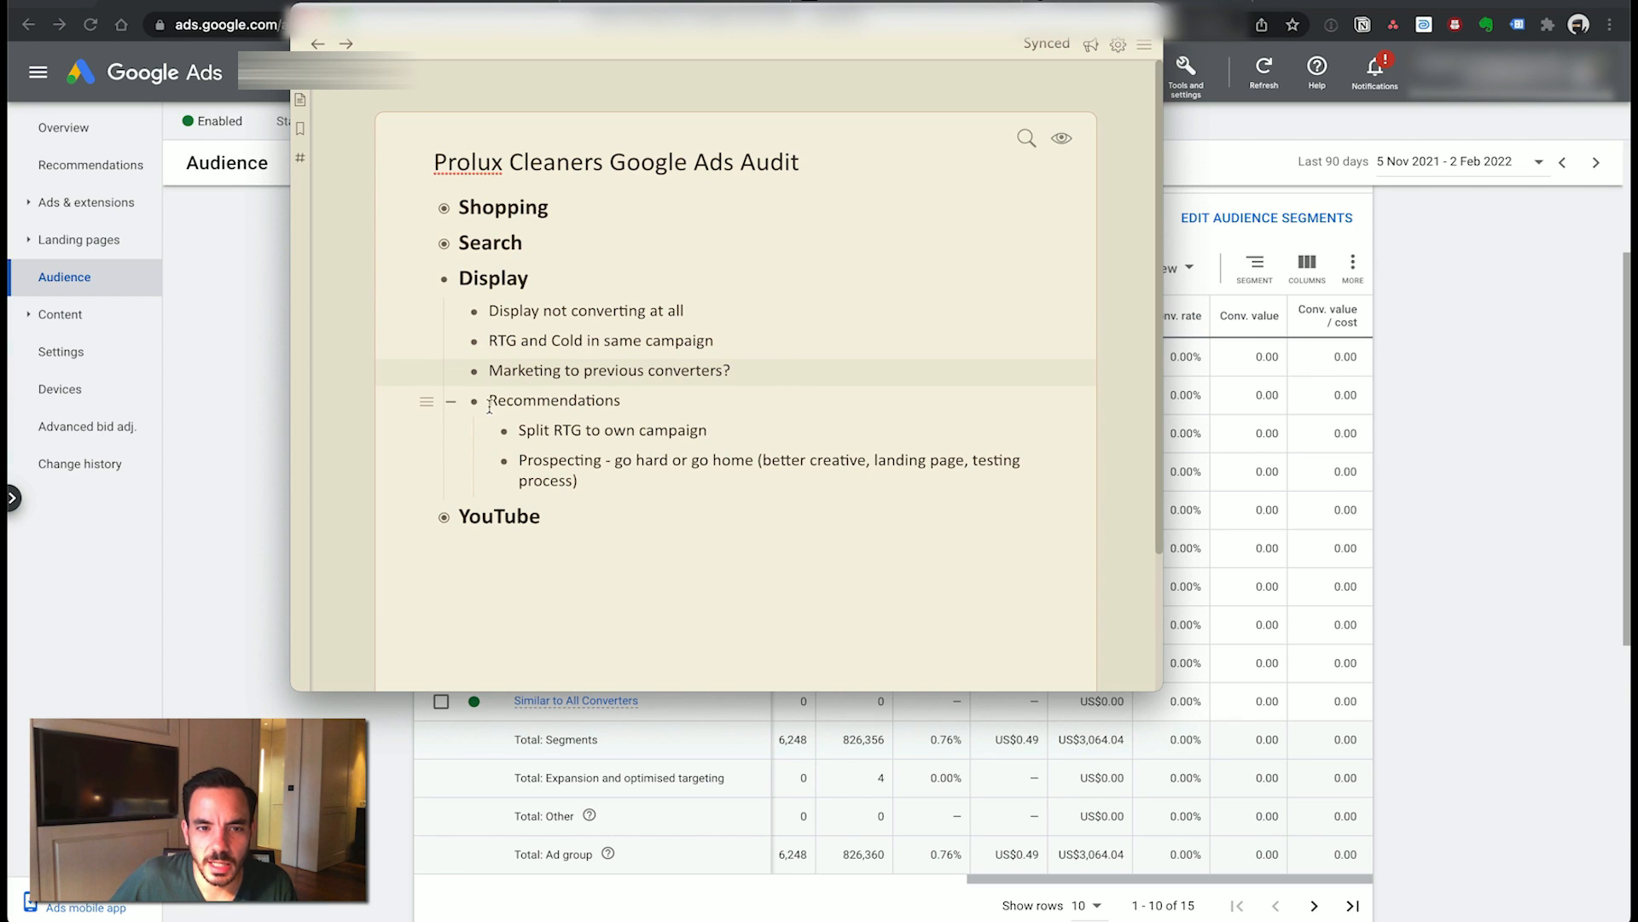
# - Return to the Google Ads audience segments table and select the All Converters and All visitors (AdWords) segments
pyautogui.click(755, 461)
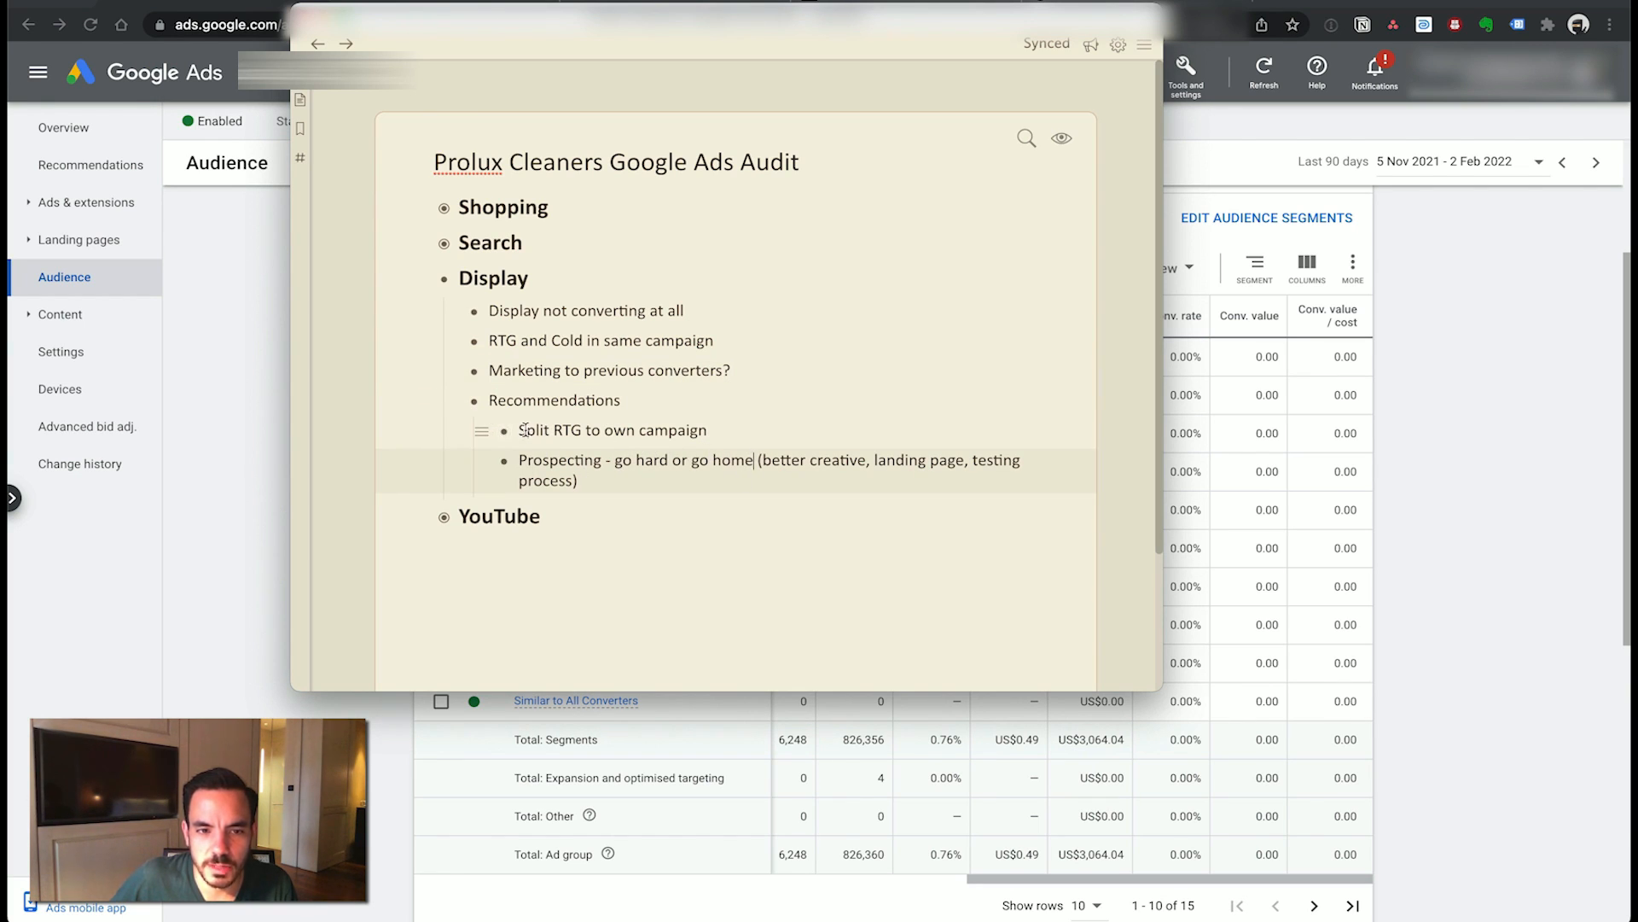
pyautogui.click(121, 490)
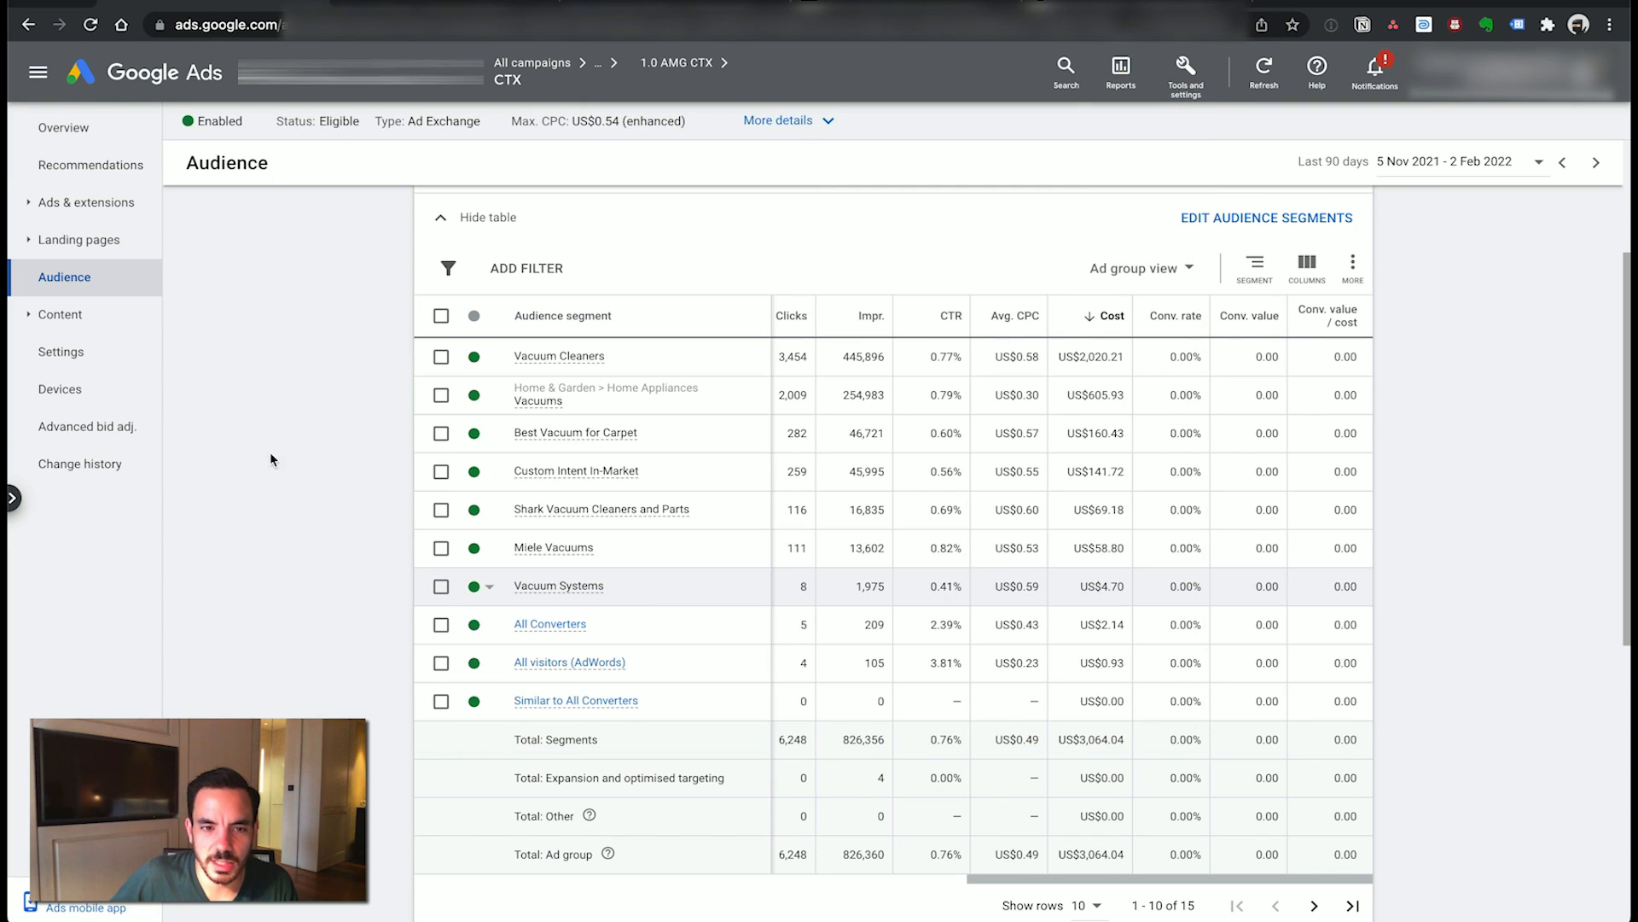
pyautogui.click(441, 625)
pyautogui.click(441, 663)
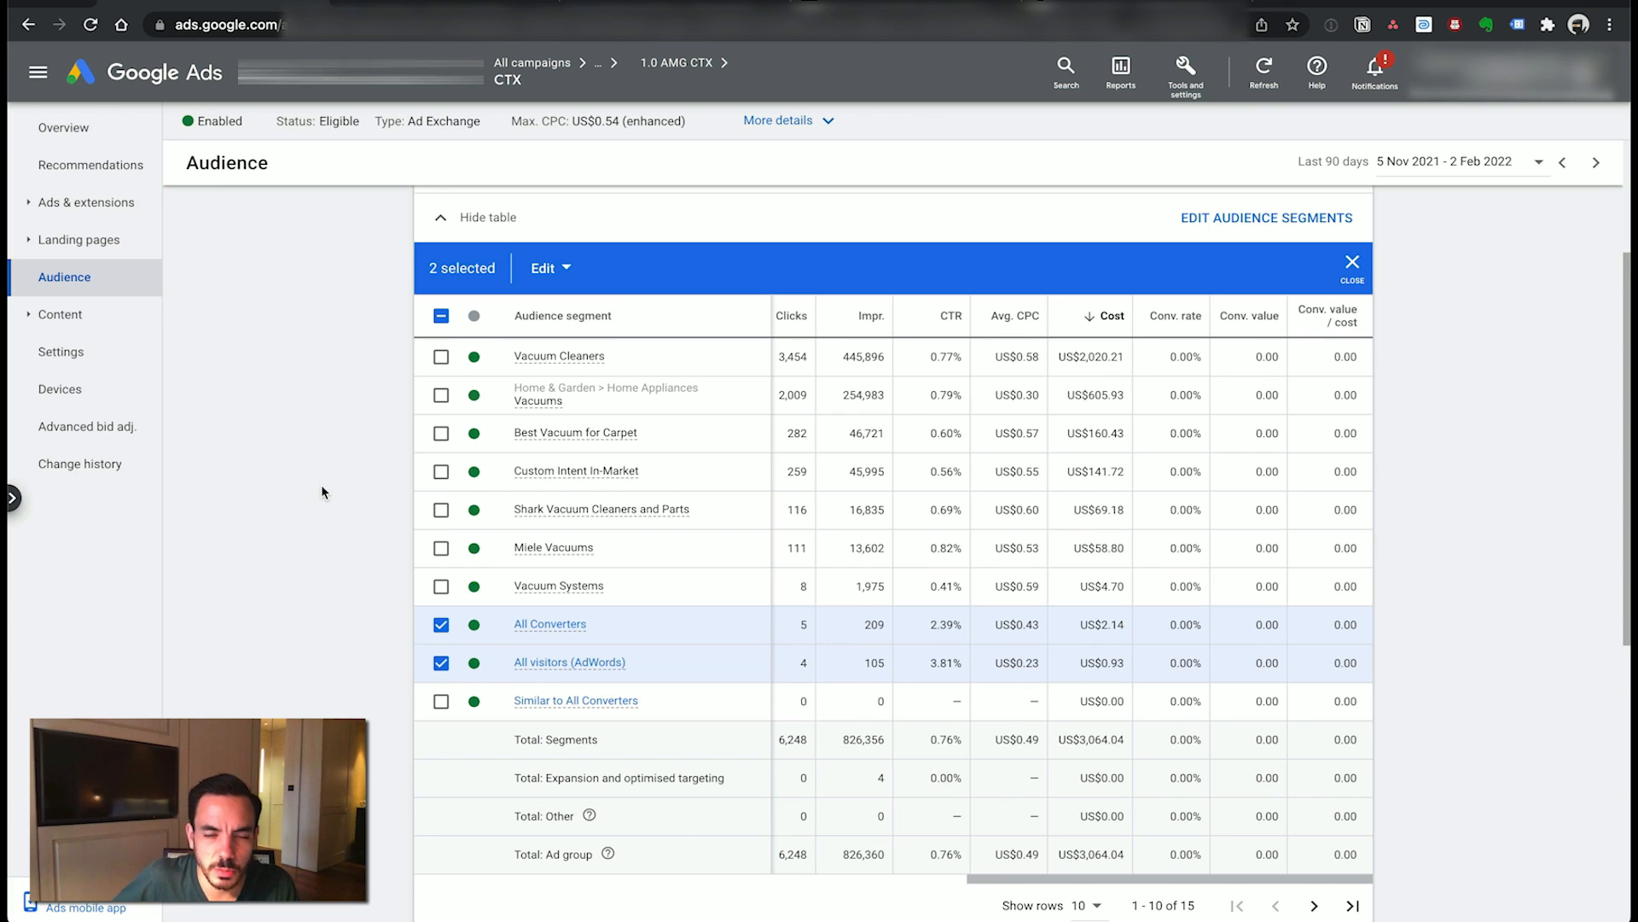
# - Switch to the audit notes and review the "Prospecting - go hard or go home" recommendation under Display
pyautogui.press('super+Tab')
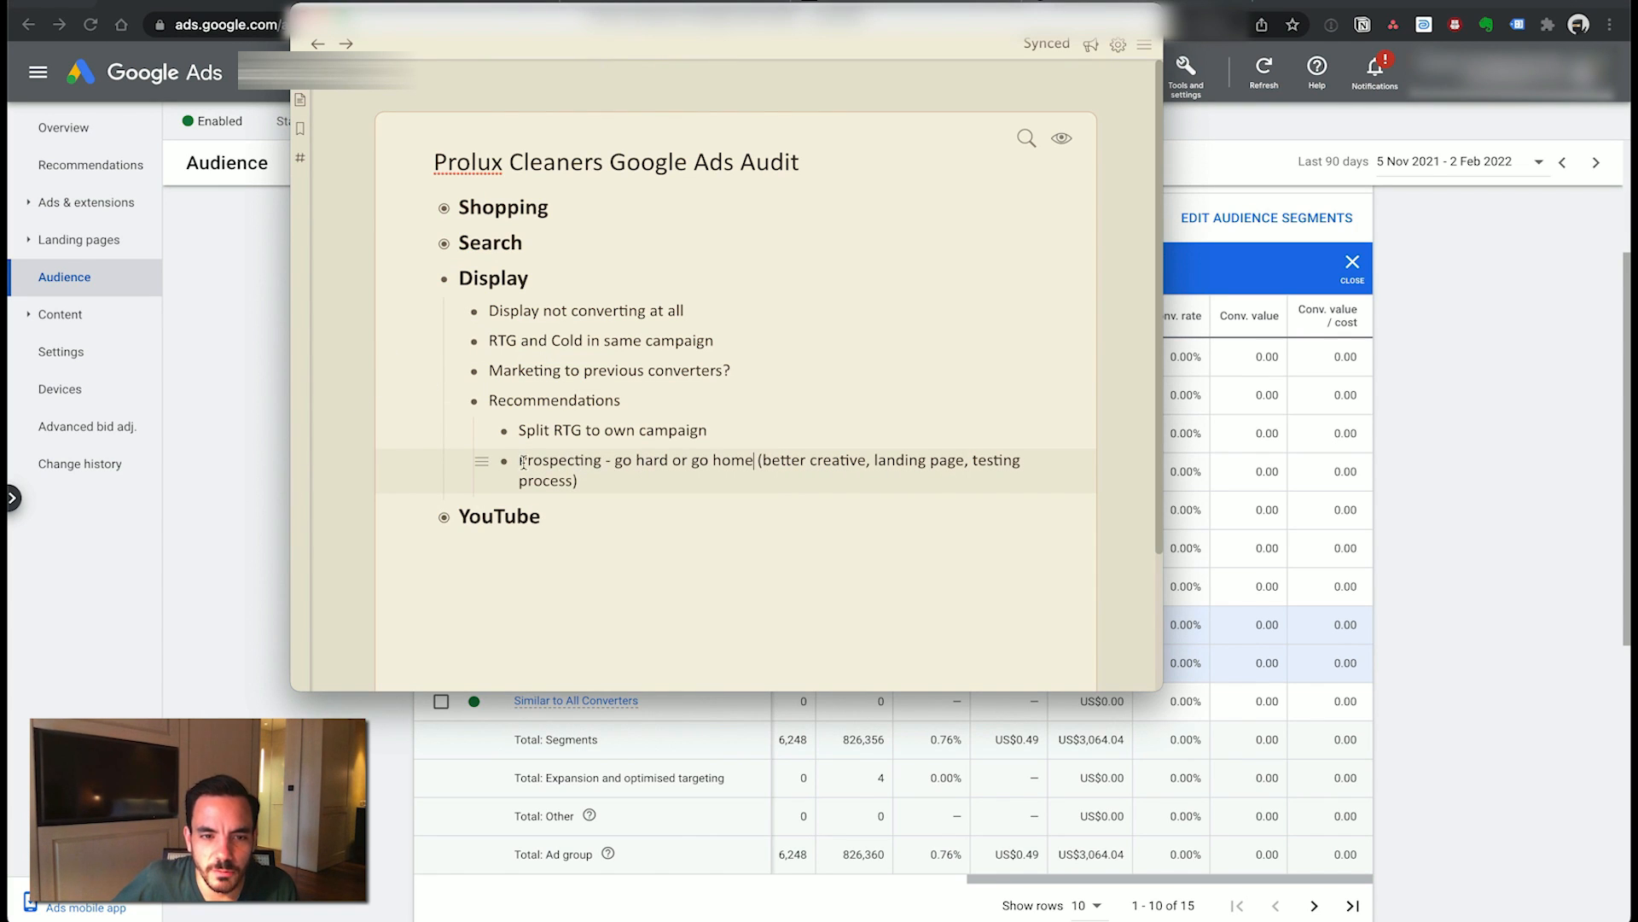
pyautogui.click(754, 460)
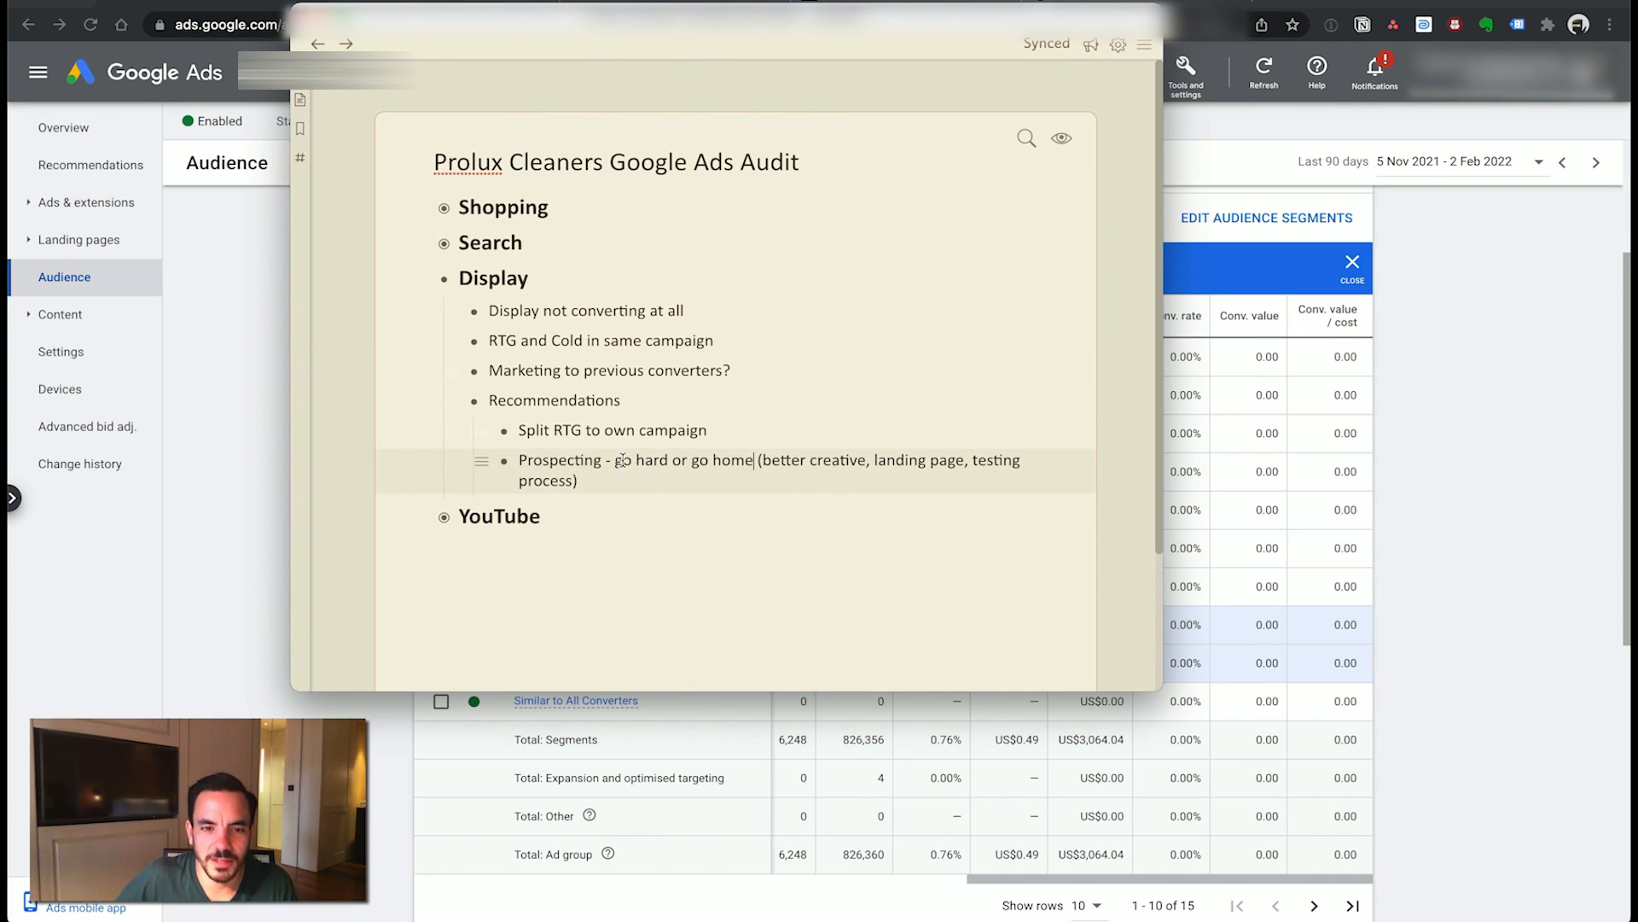
pyautogui.click(758, 512)
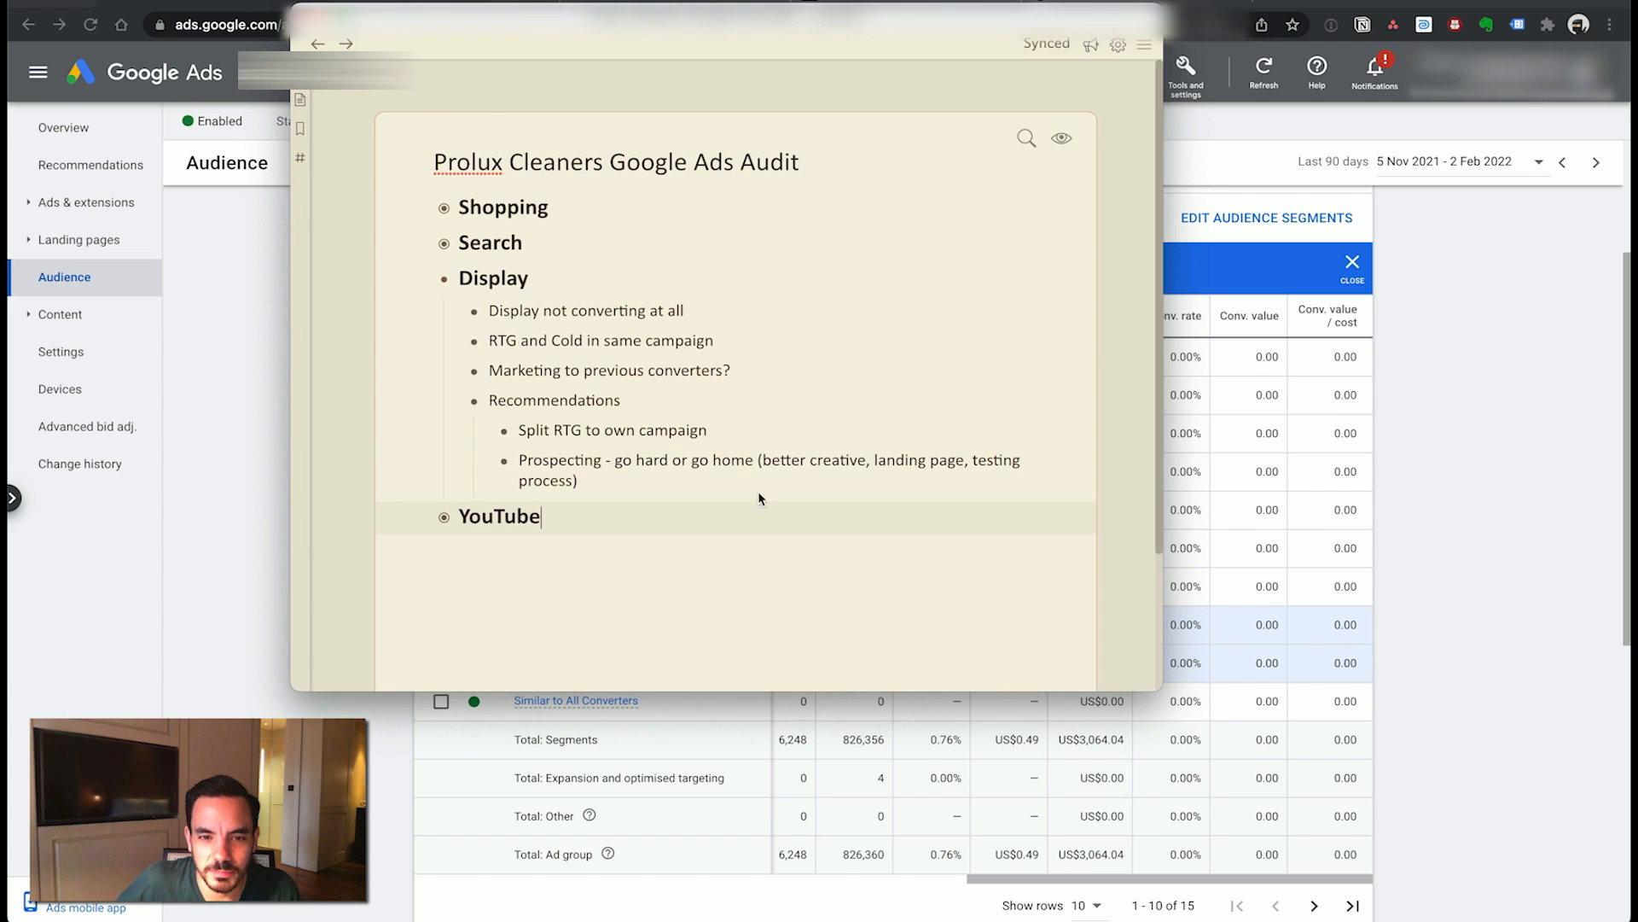
pyautogui.click(757, 487)
# - Switch back to Google Ads and check the CTX ad group's ads, content topics and landing pages
pyautogui.press('super+Tab')
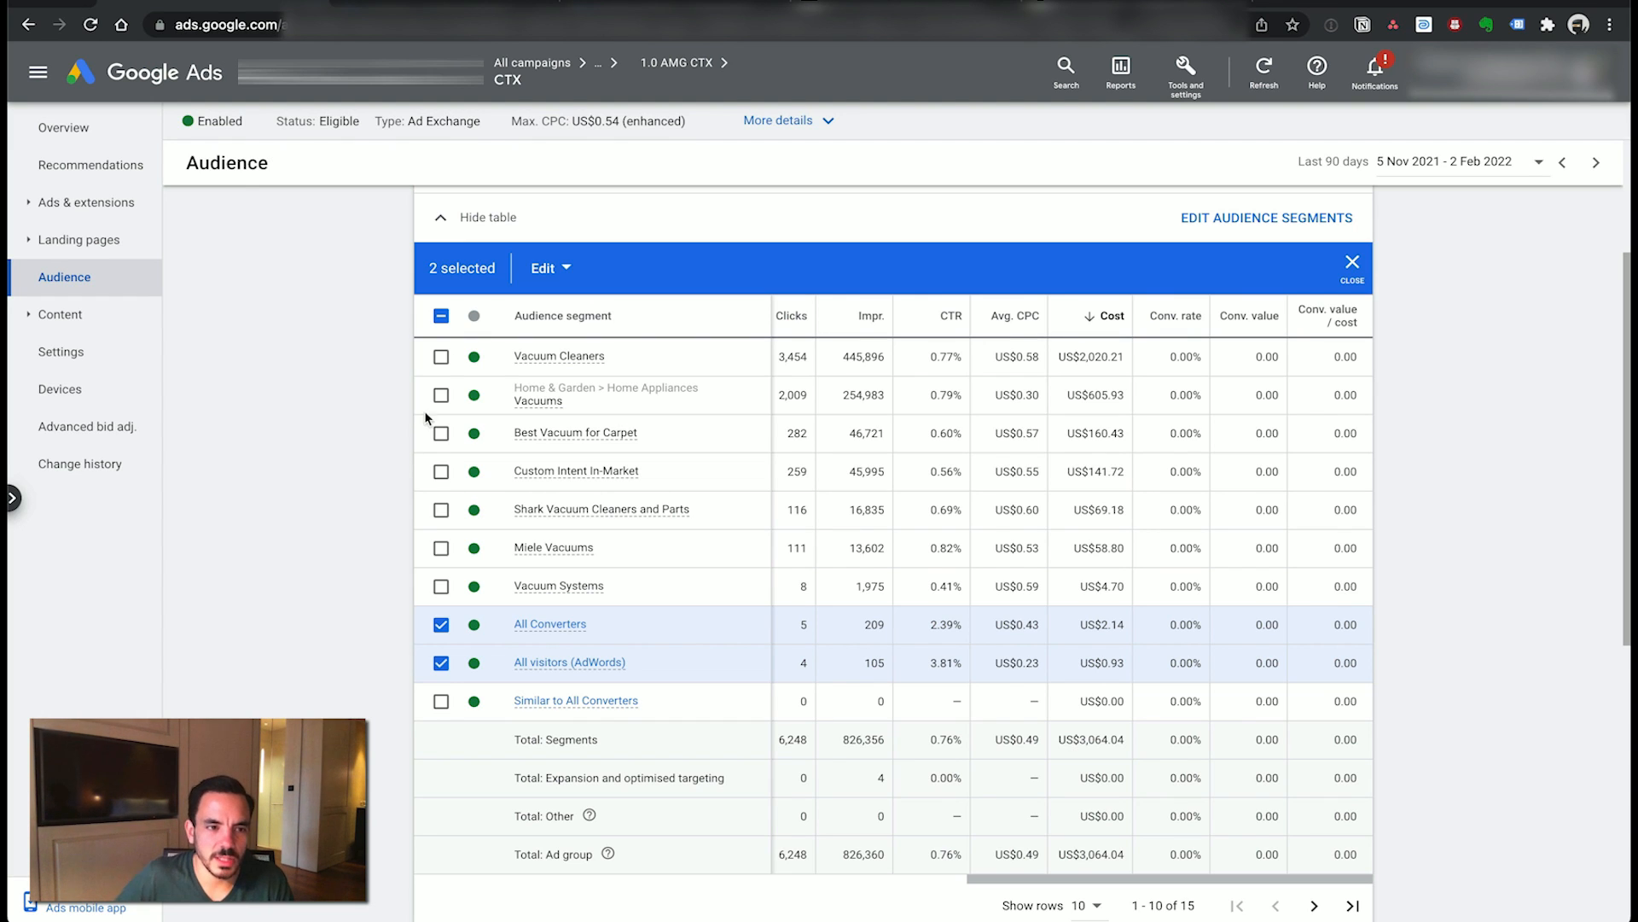
pyautogui.click(86, 202)
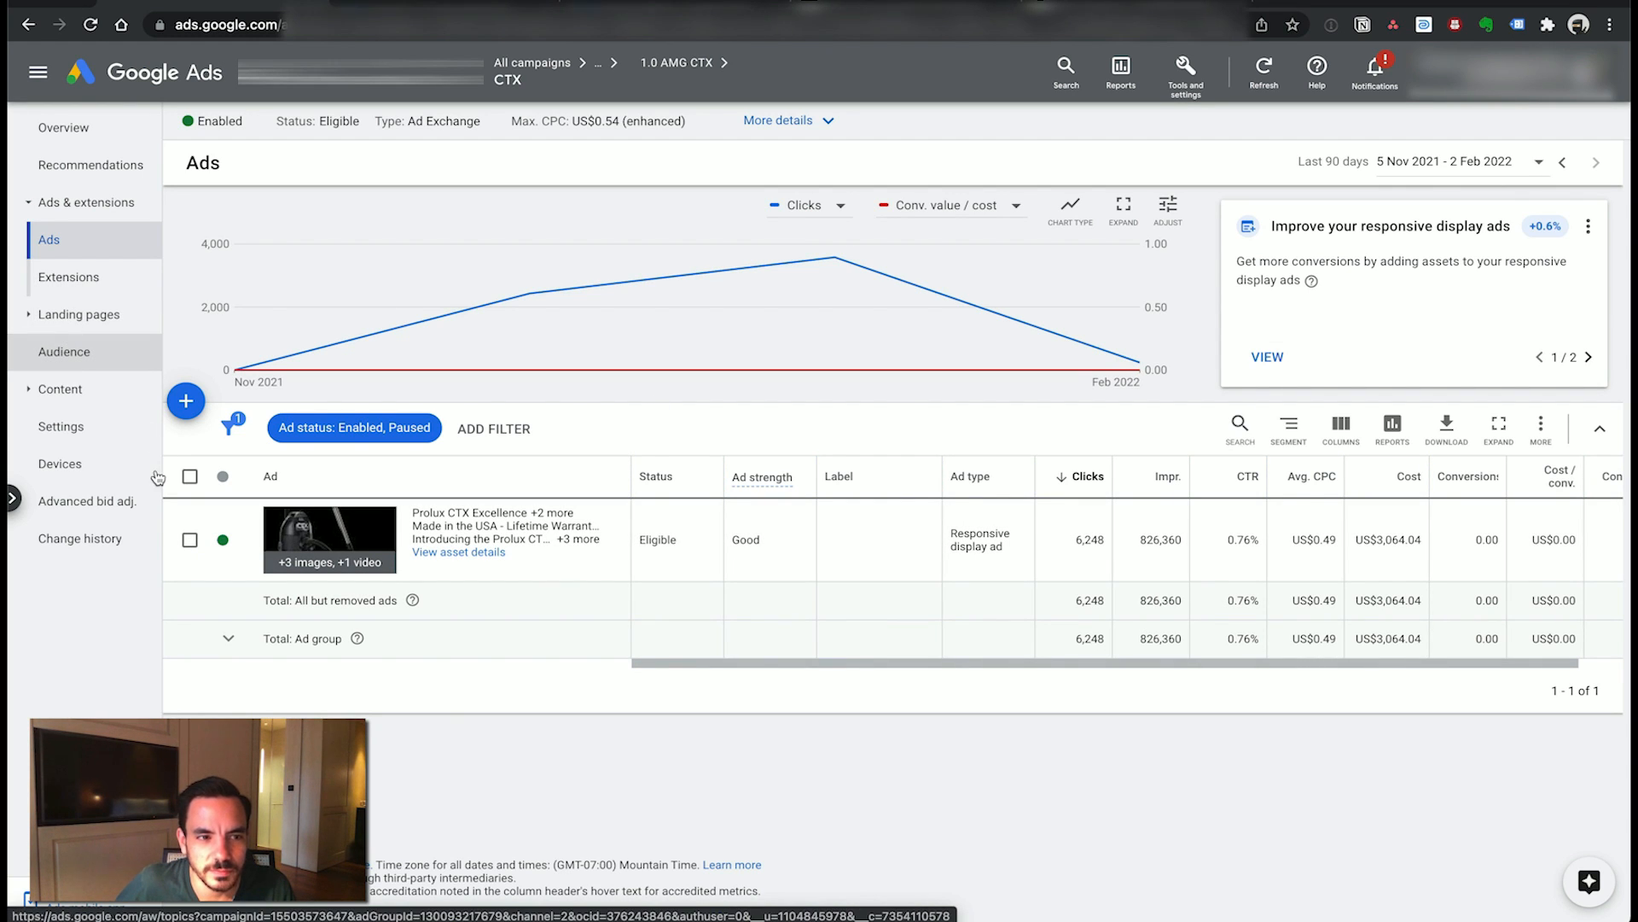
pyautogui.click(123, 389)
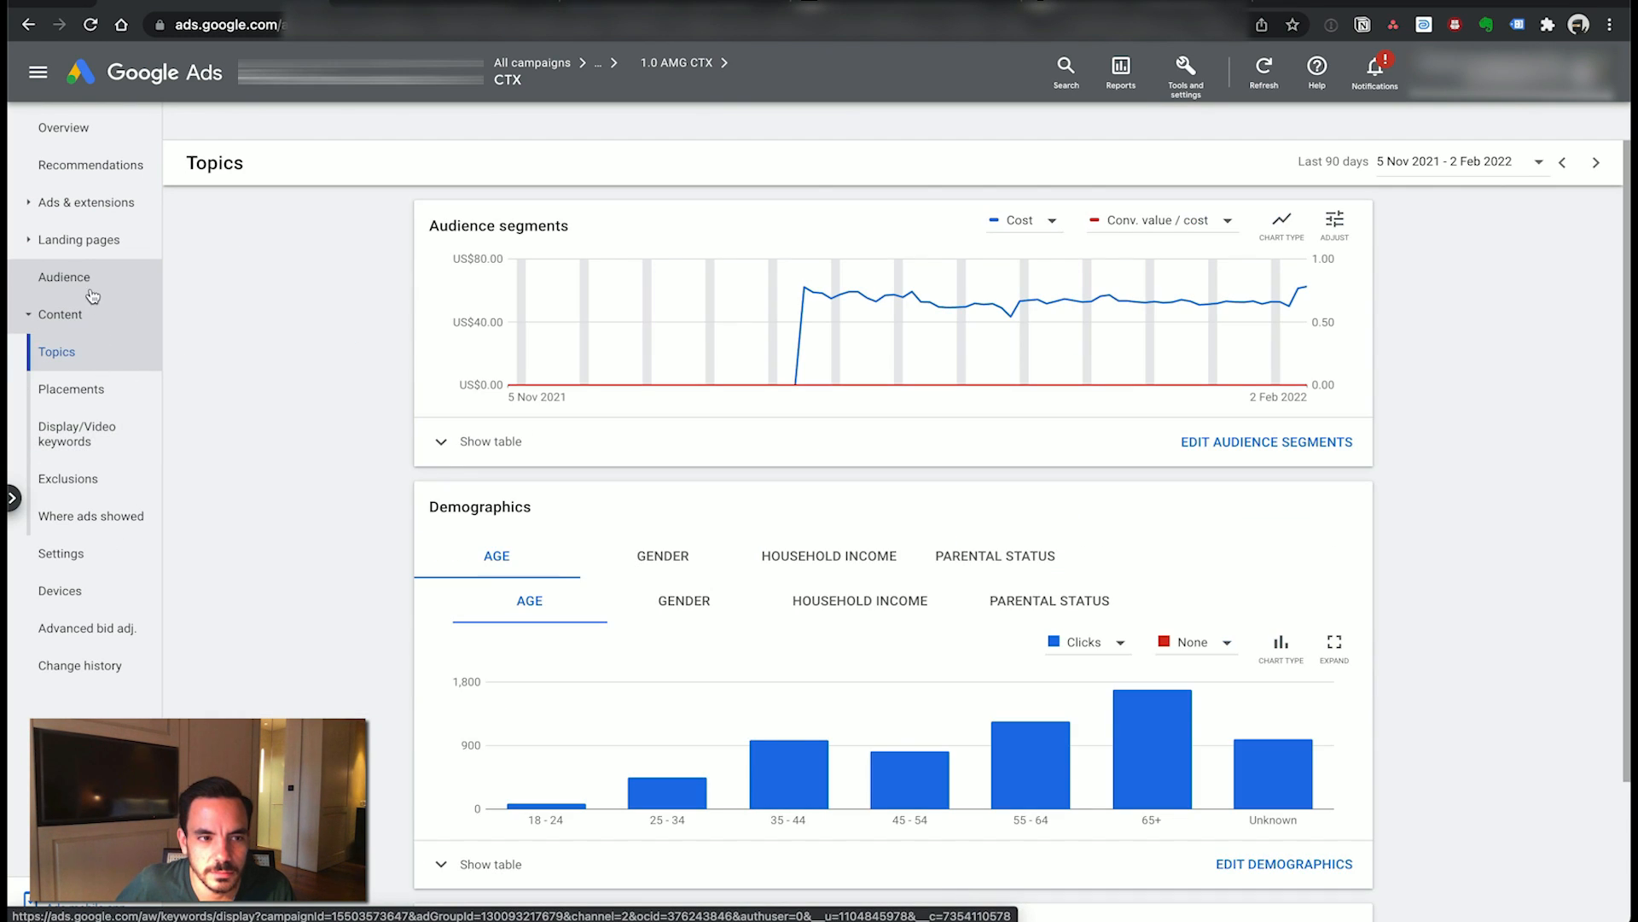
pyautogui.click(73, 248)
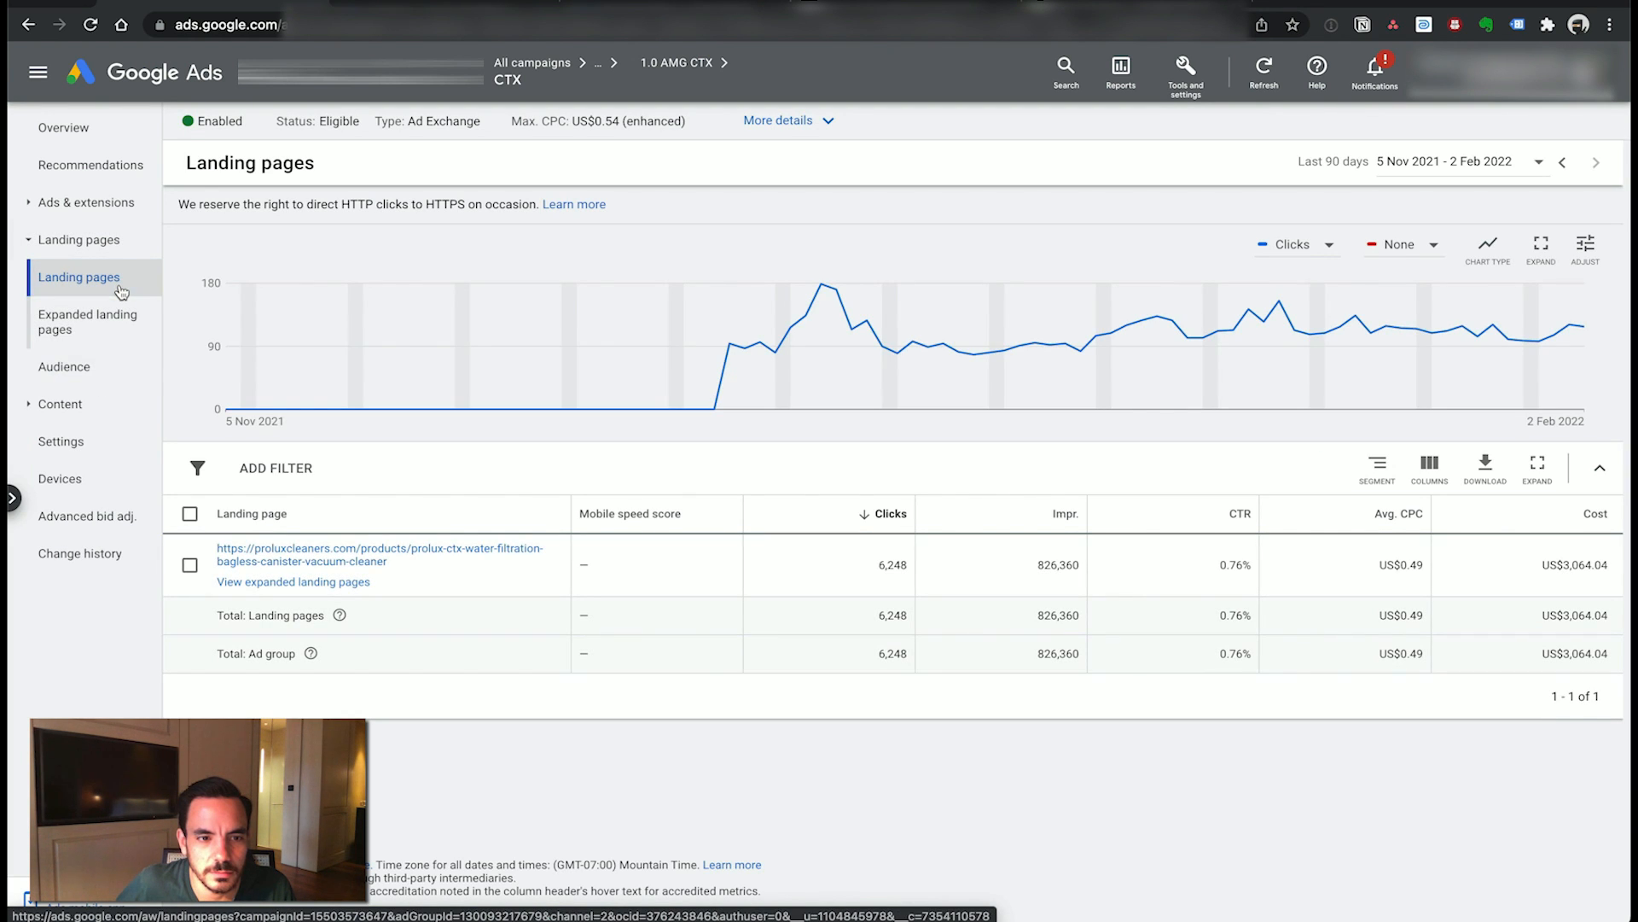
# - Switch to the audit notes and review the Display findings and recommendations on splitting RTG and improving prospecting
pyautogui.press('super+Tab')
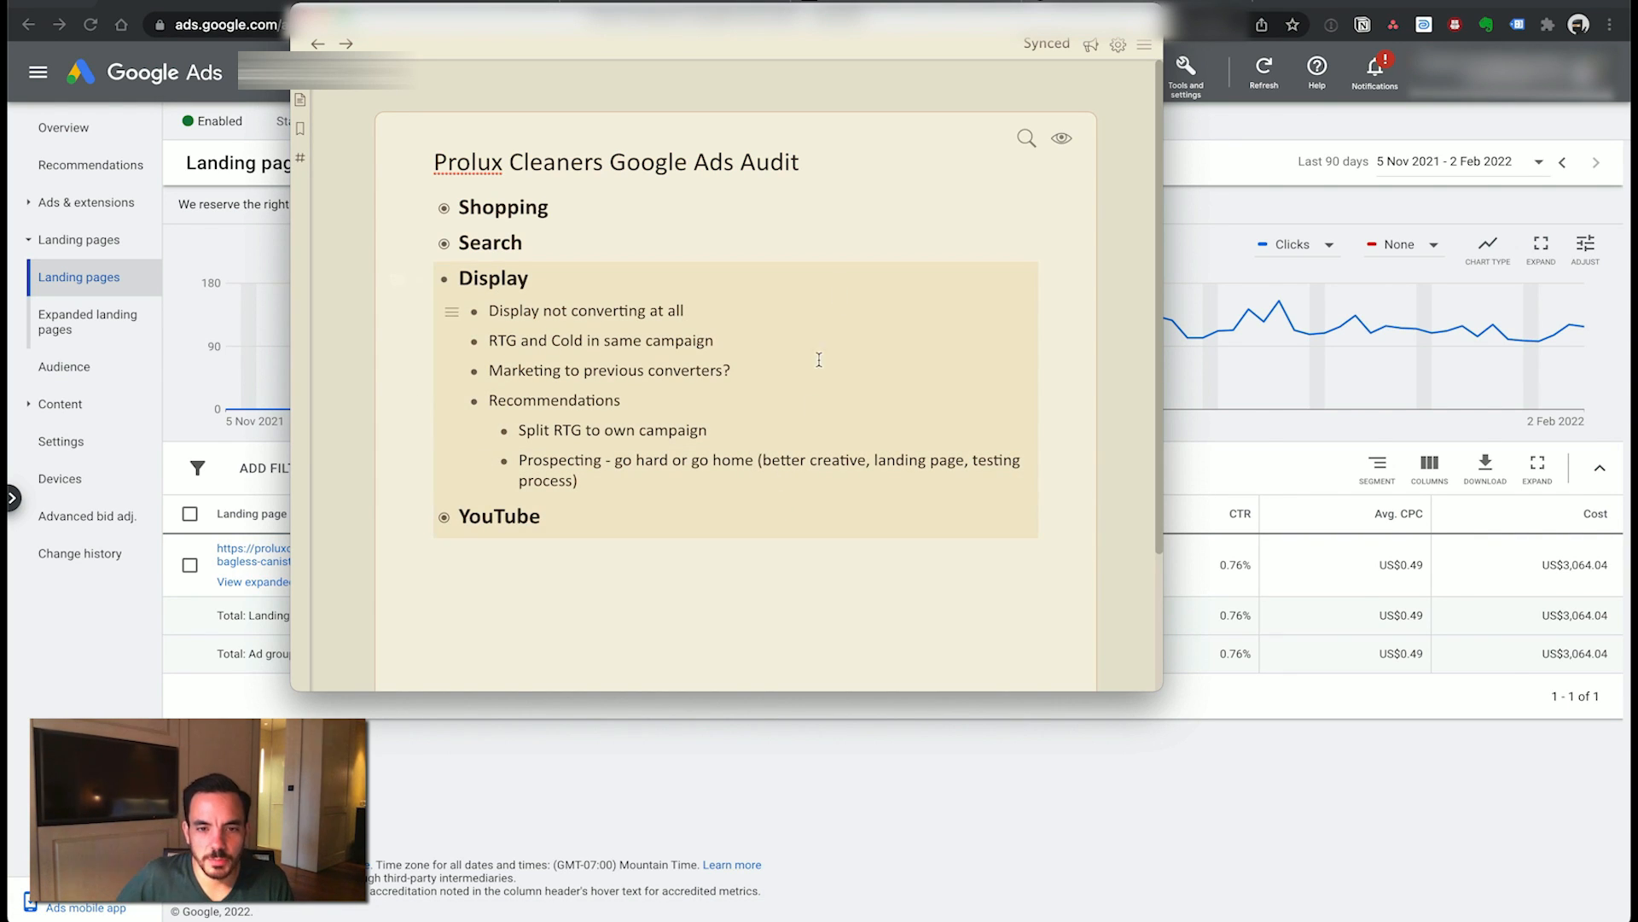
pyautogui.click(811, 405)
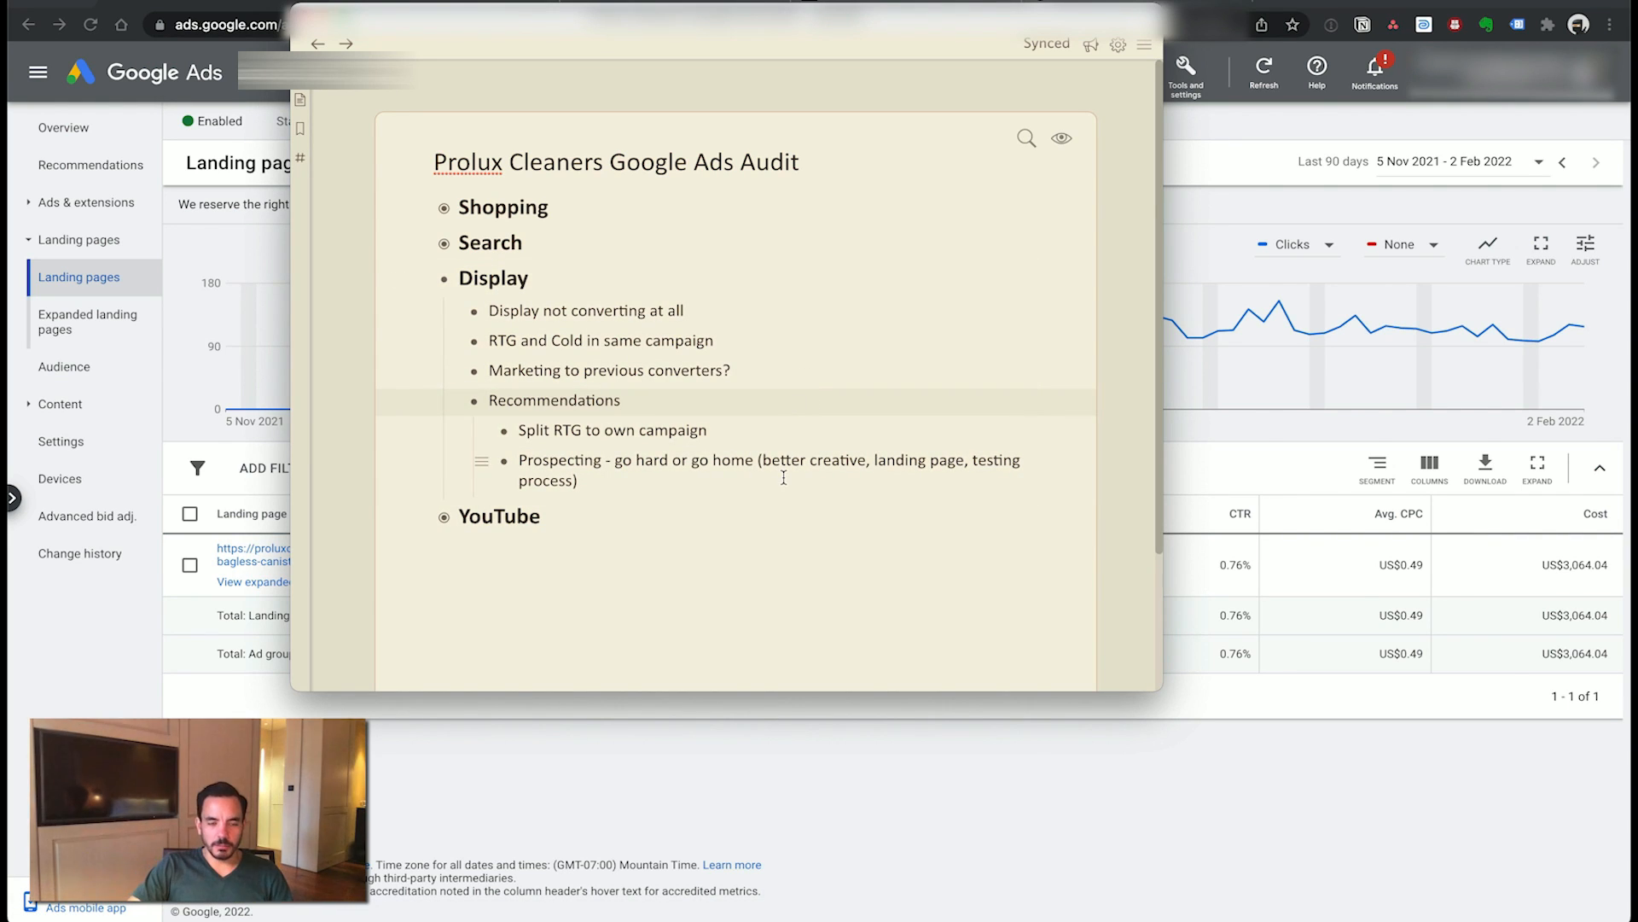
pyautogui.click(729, 481)
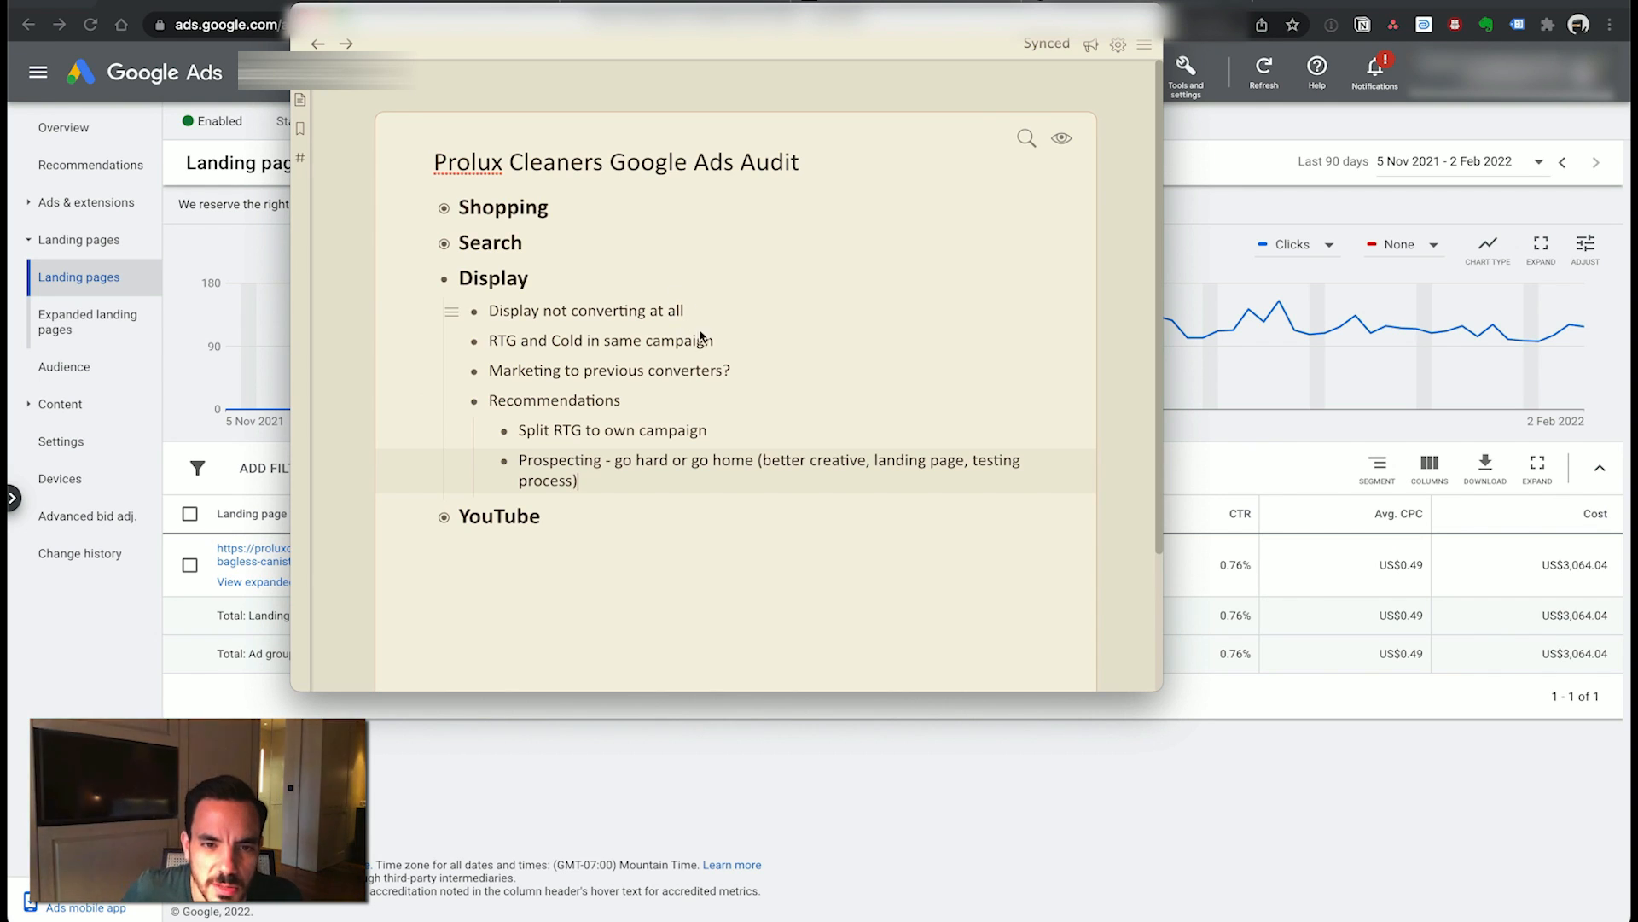
pyautogui.doubleClick(713, 392)
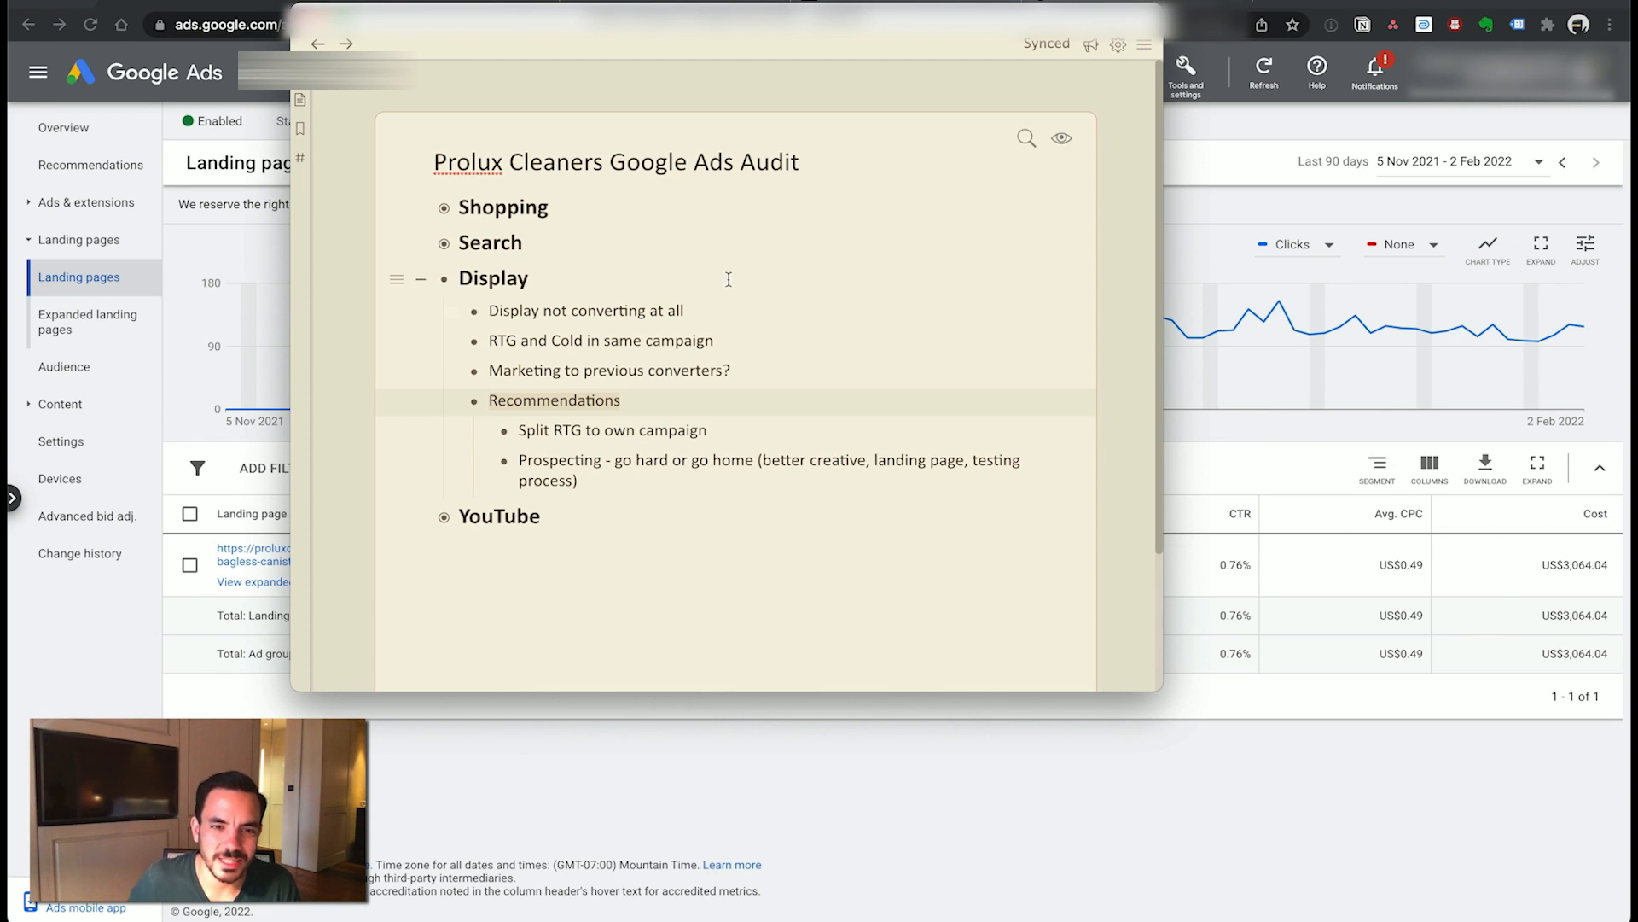
pyautogui.moveTo(683, 398); pyautogui.dragTo(662, 359)
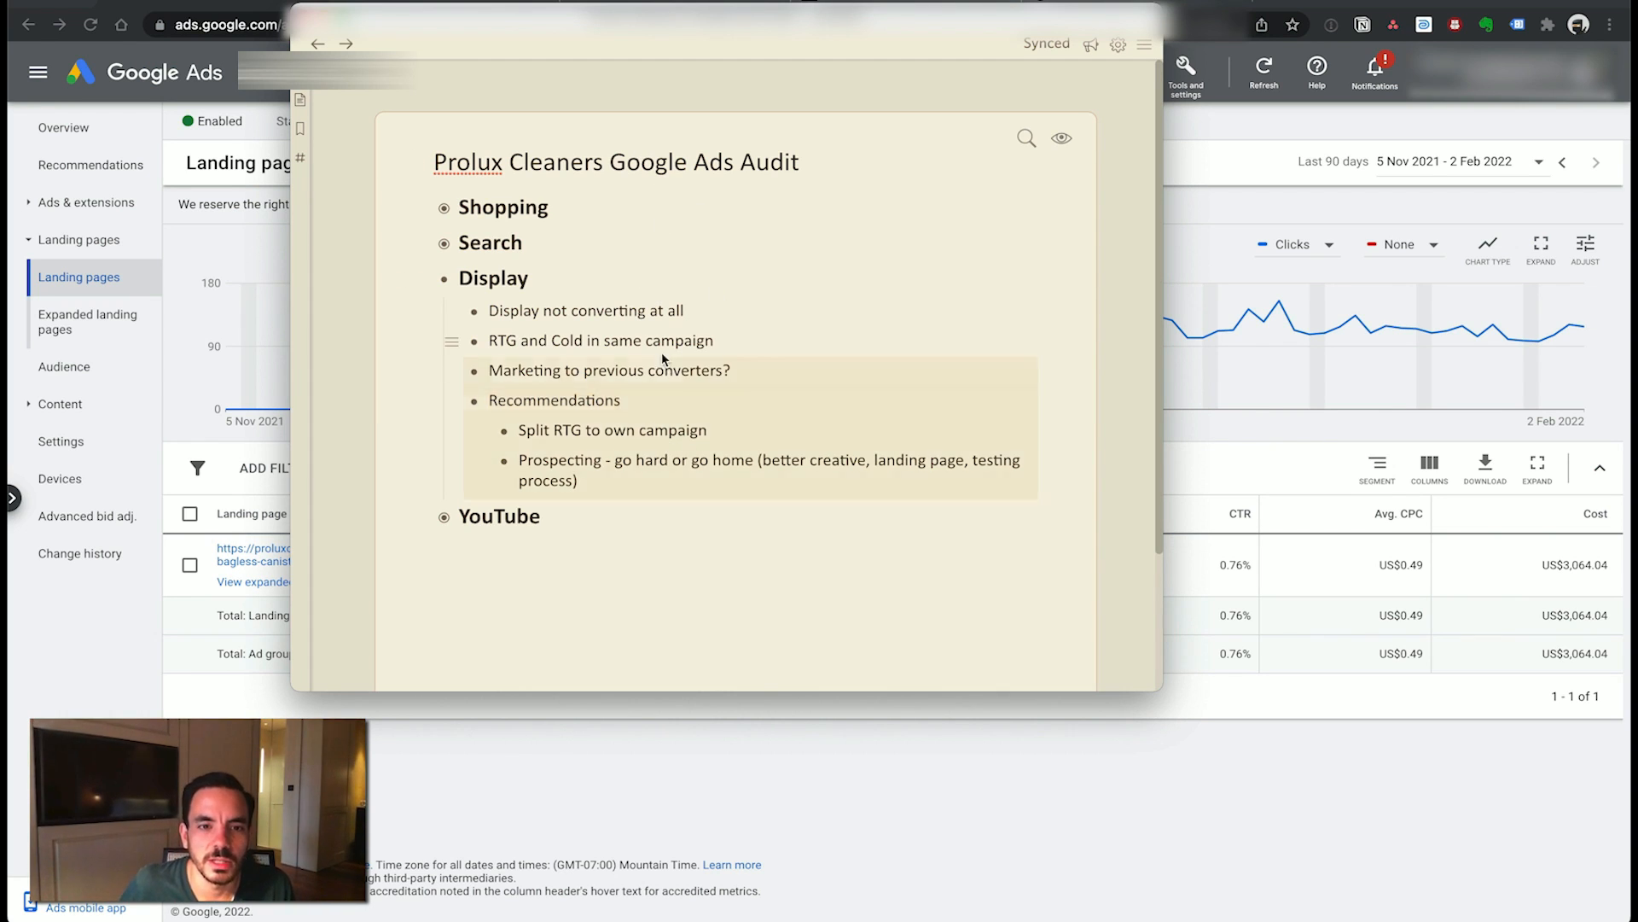
pyautogui.click(686, 398)
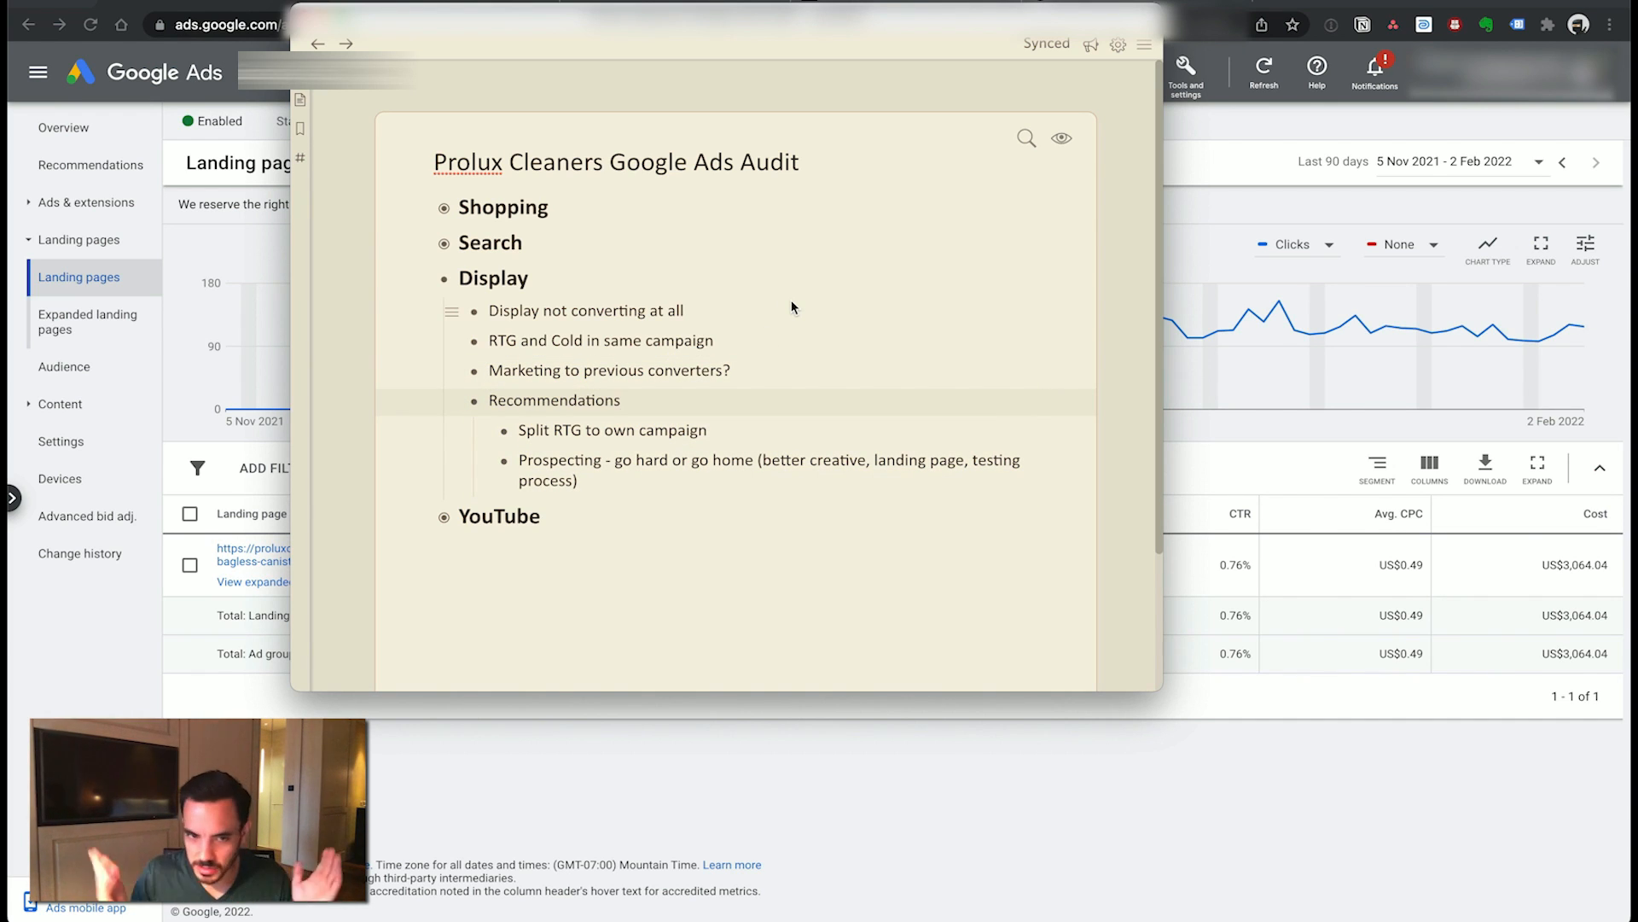
pyautogui.click(736, 425)
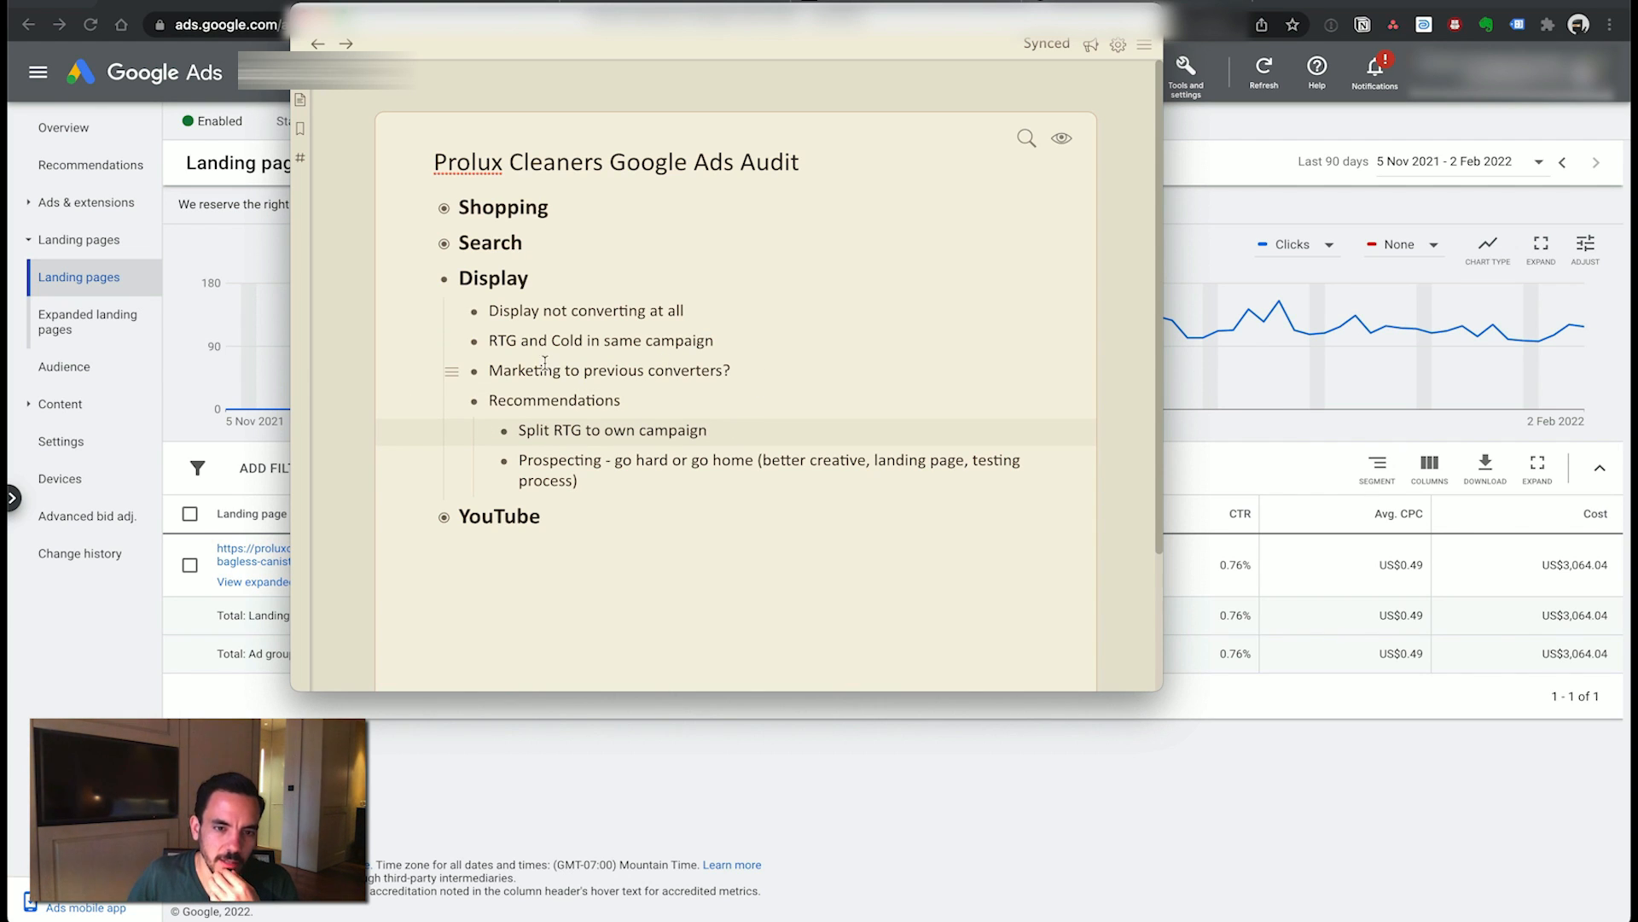
pyautogui.click(604, 485)
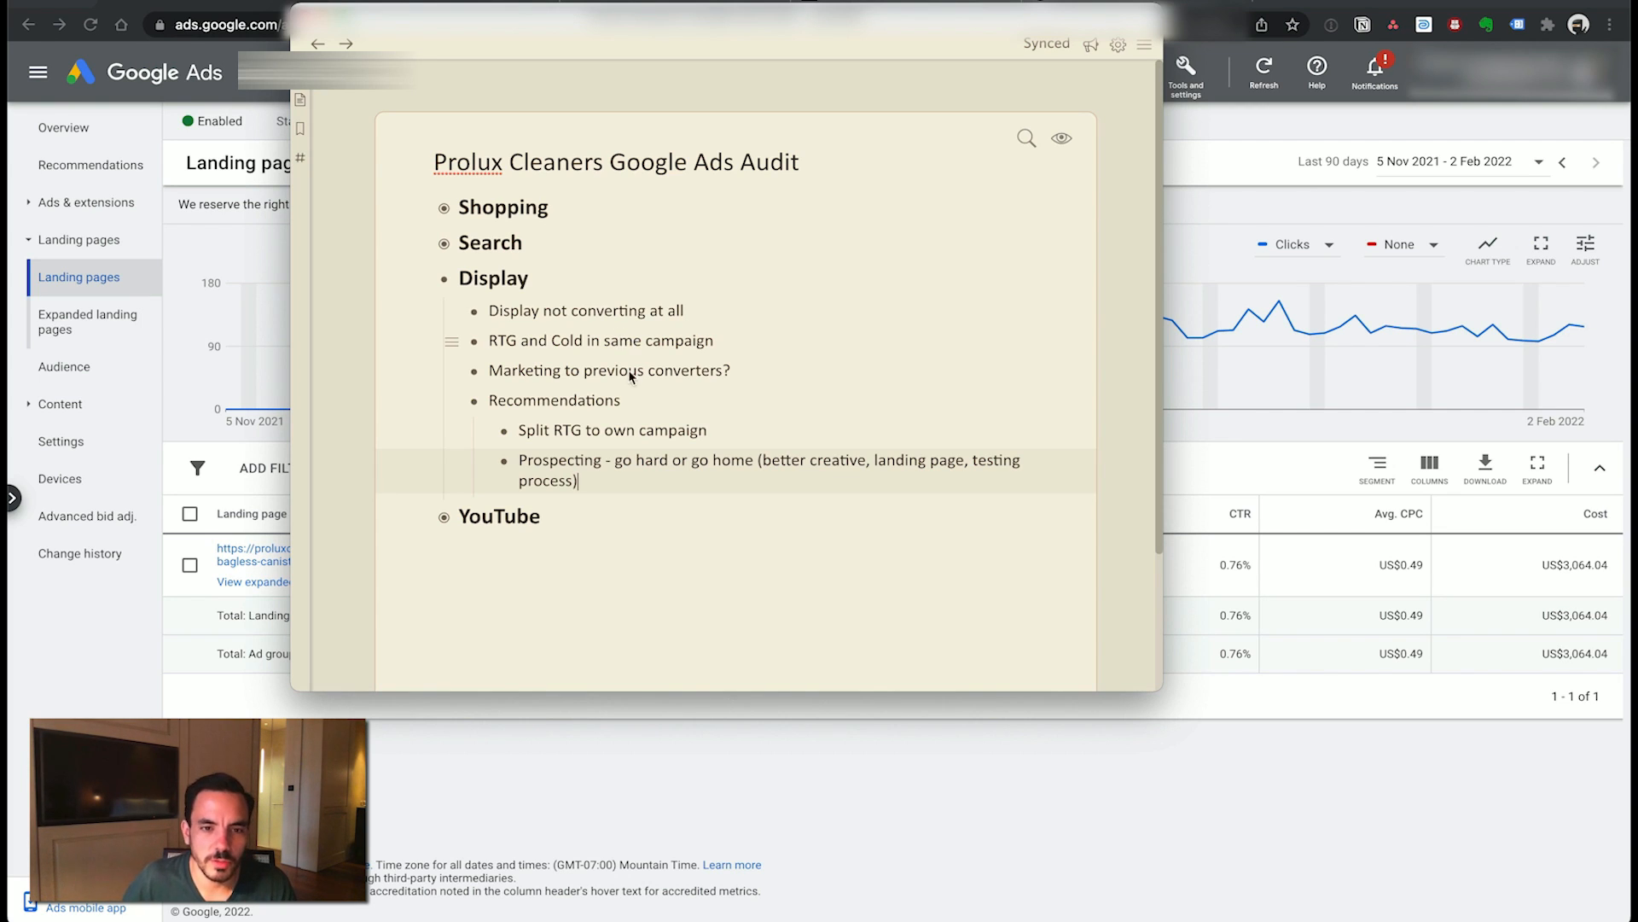
pyautogui.click(645, 407)
pyautogui.click(597, 517)
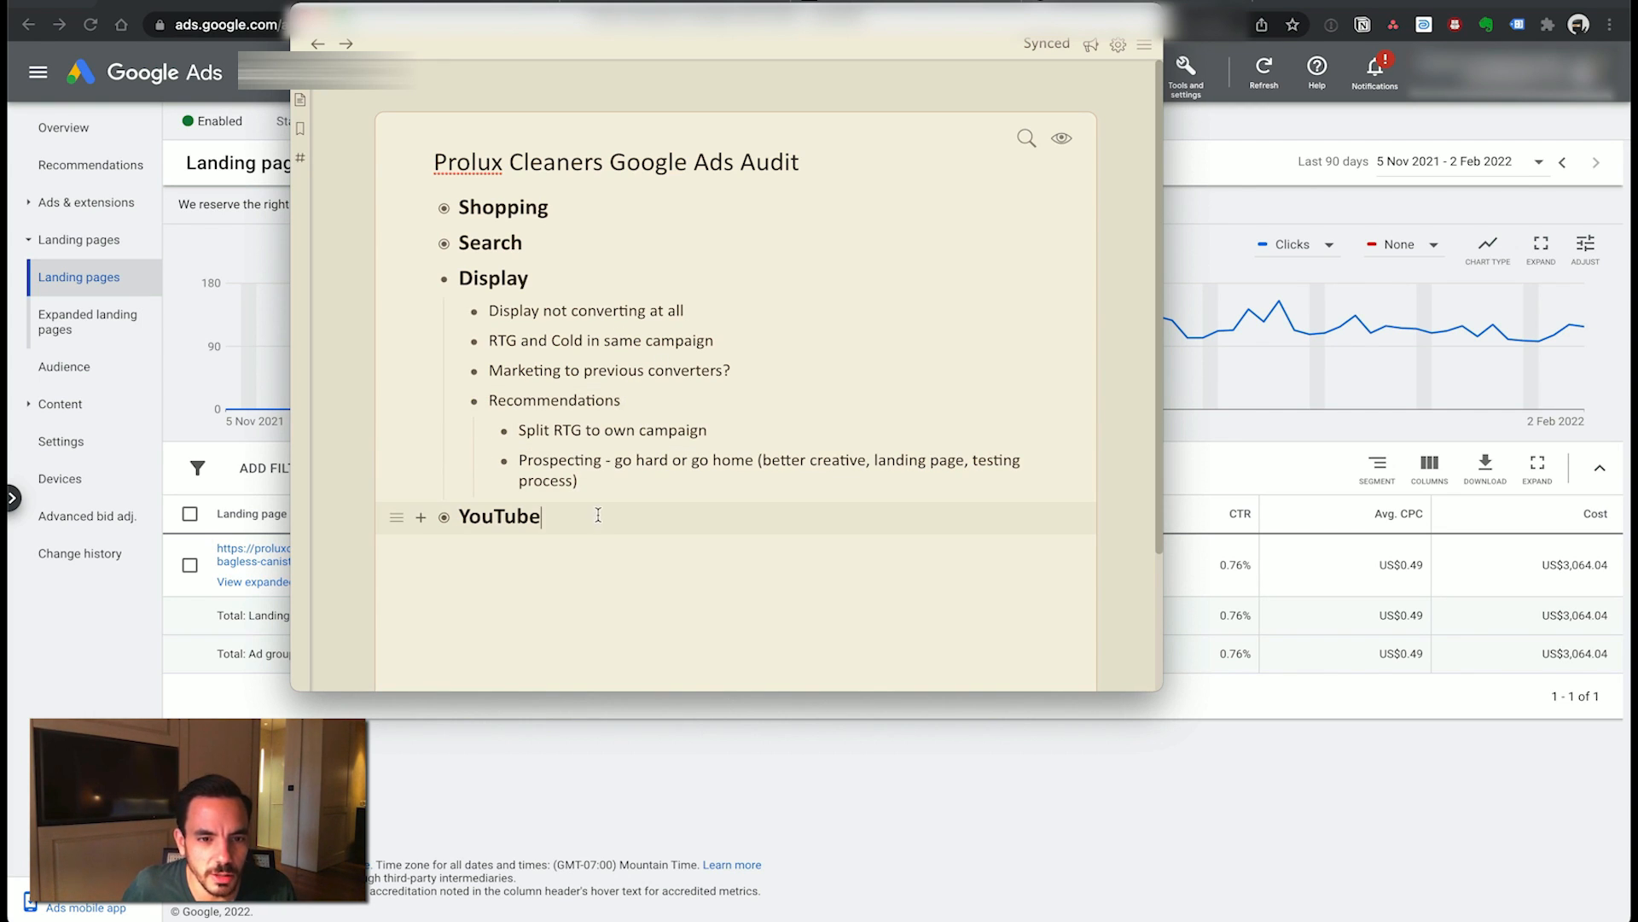
# - Collapse the Display section of the audit notes
pyautogui.click(579, 273)
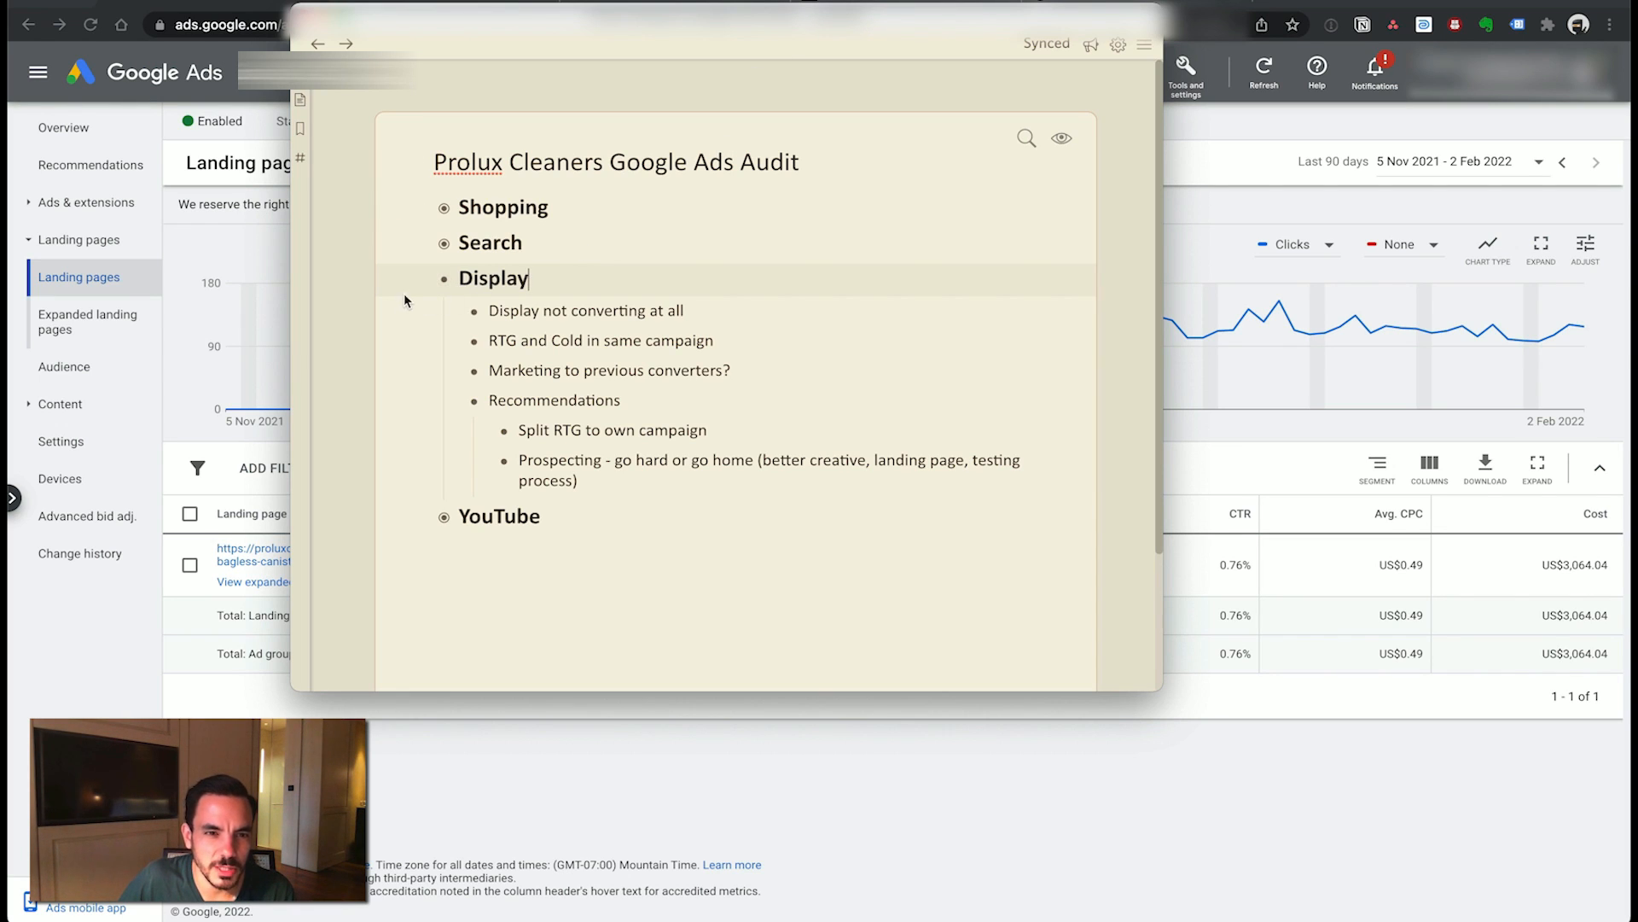
pyautogui.moveTo(451, 279)
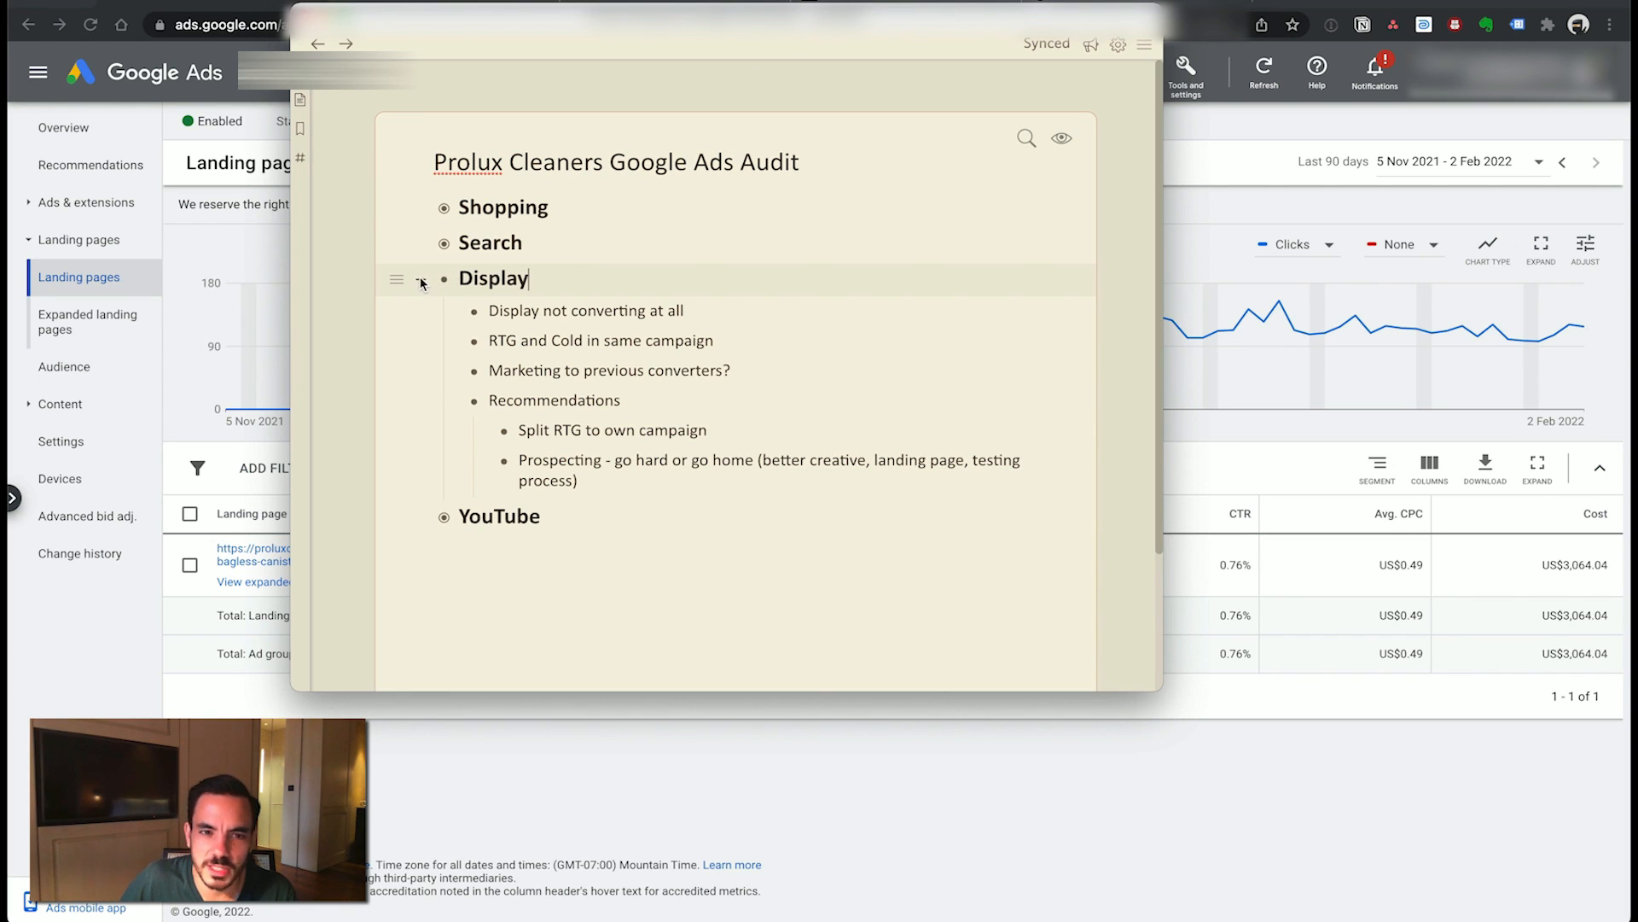
pyautogui.click(421, 282)
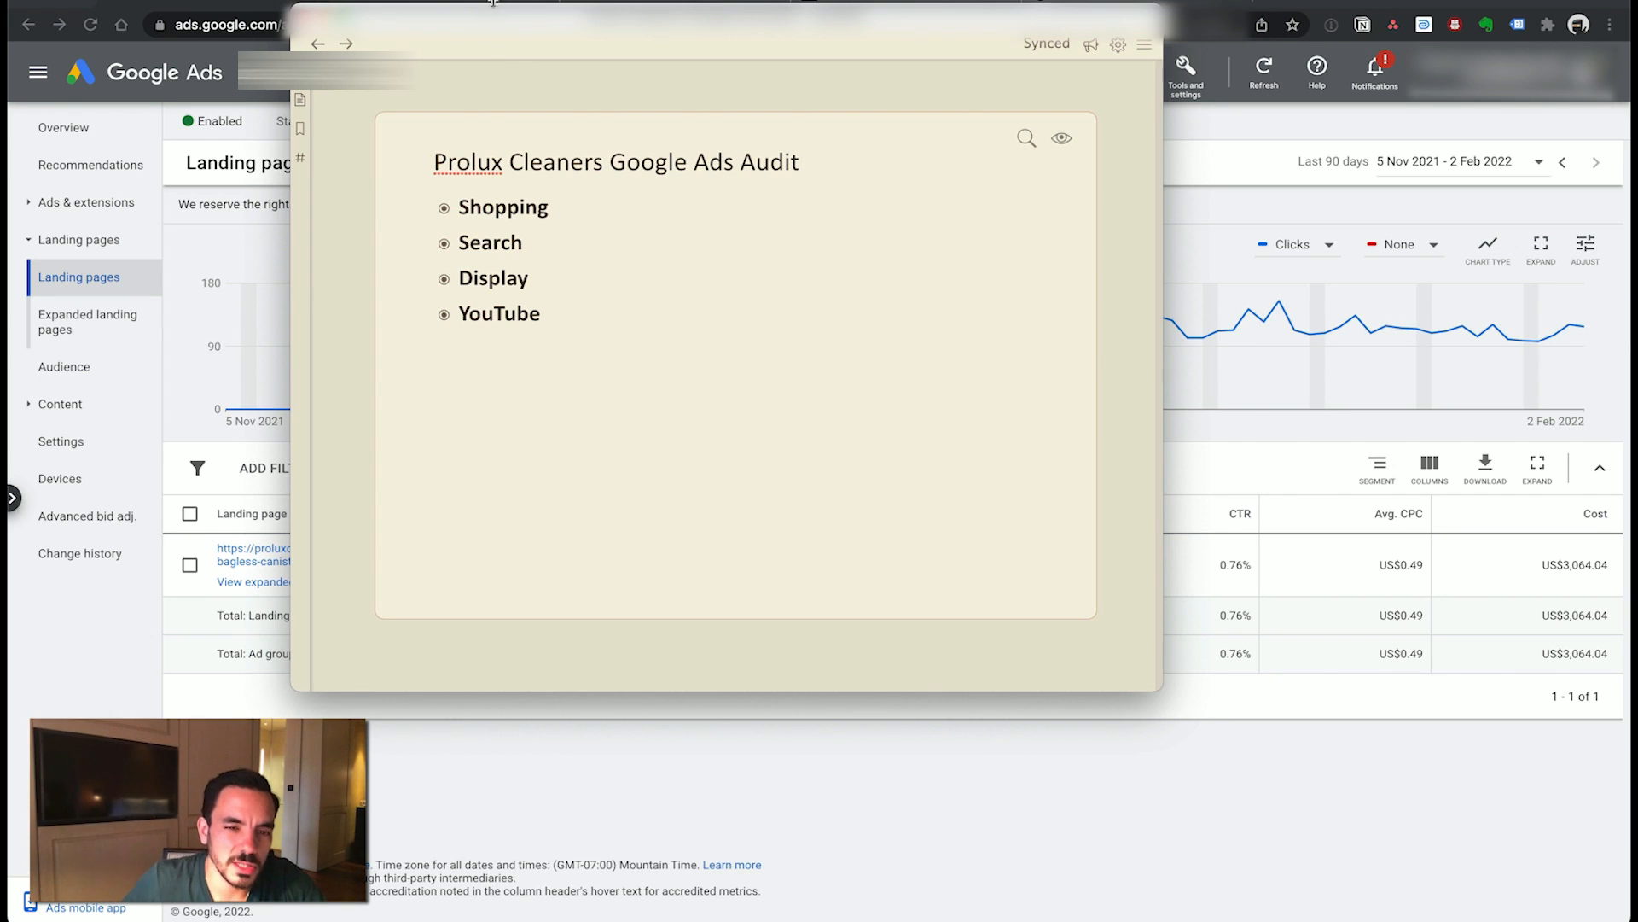
# - Expand the YouTube section of the audit notes and its Creative item
pyautogui.click(586, 284)
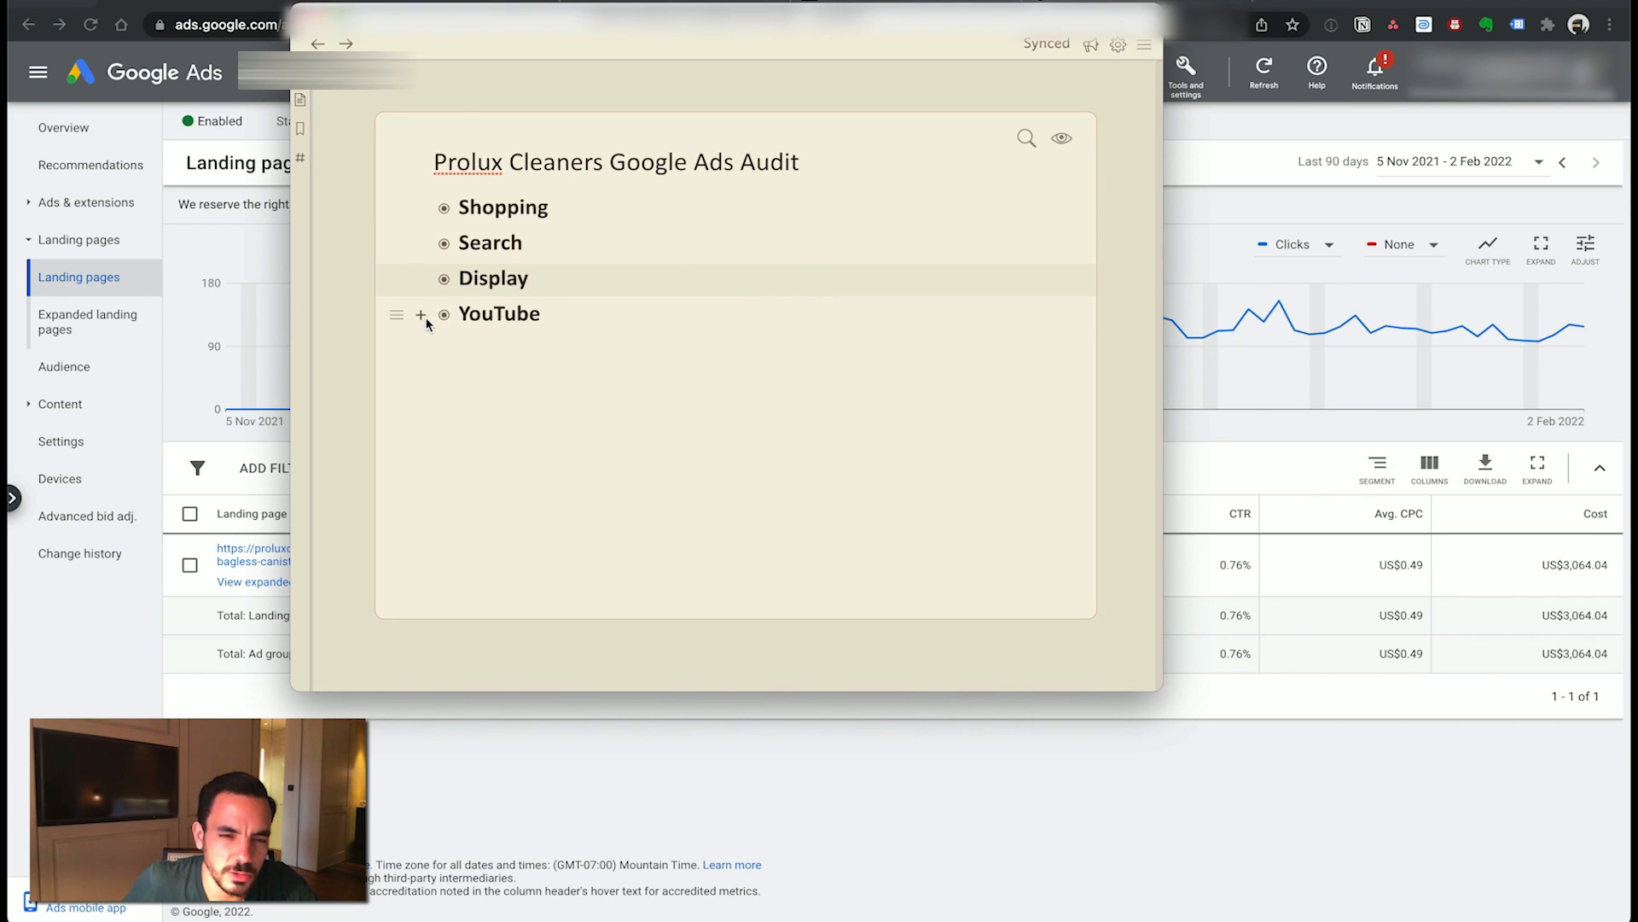
pyautogui.click(429, 315)
pyautogui.click(600, 352)
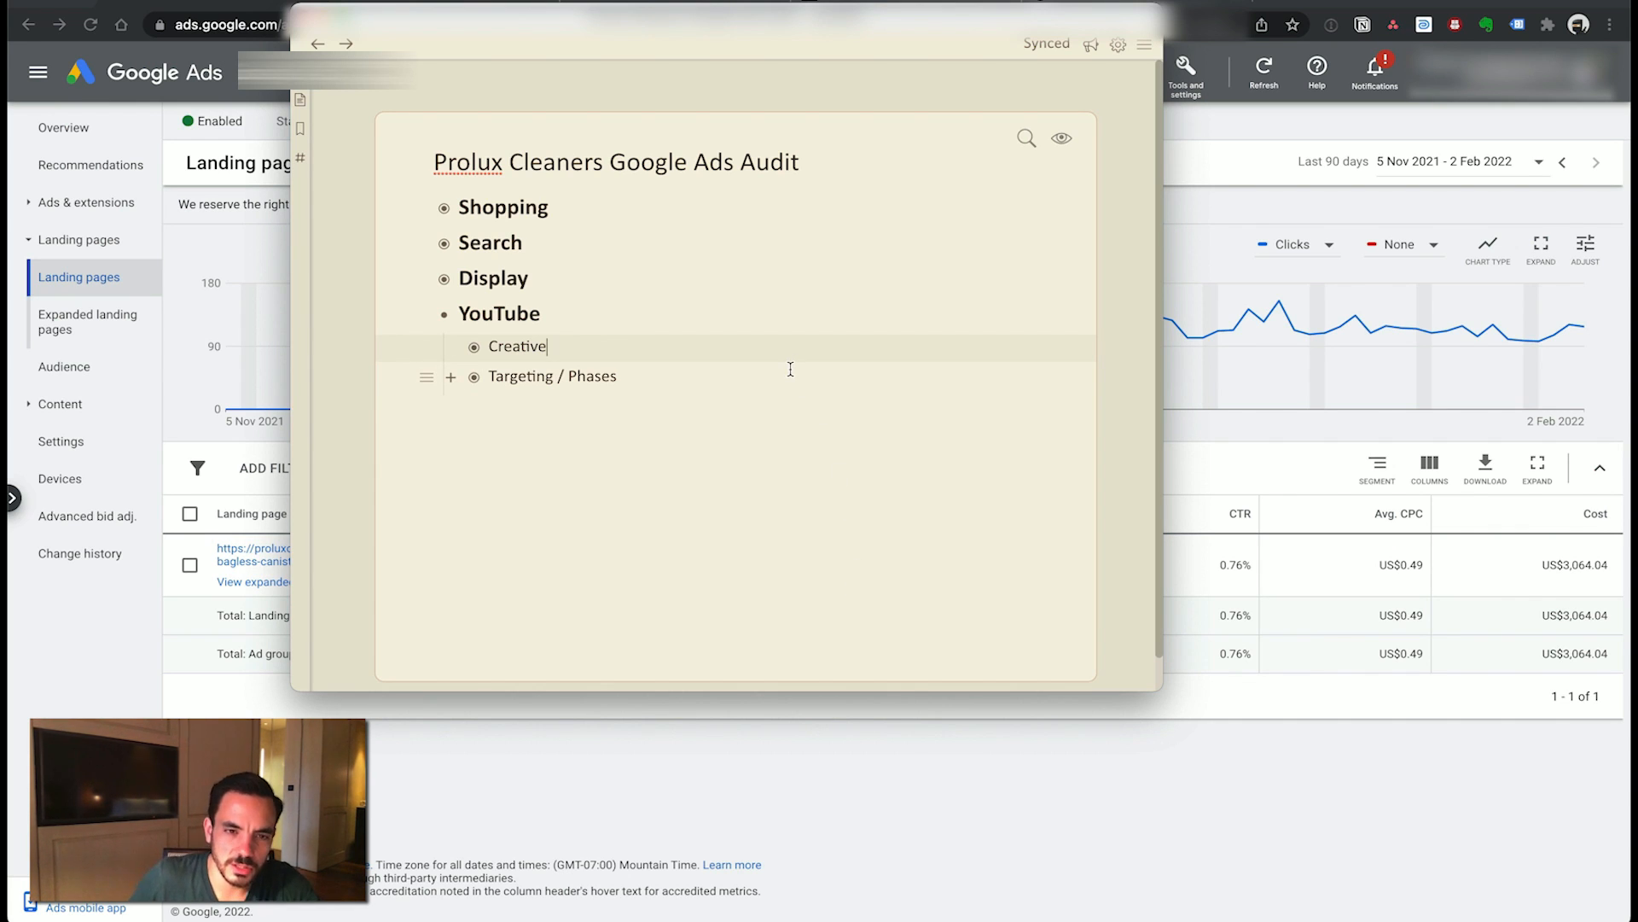
pyautogui.click(832, 345)
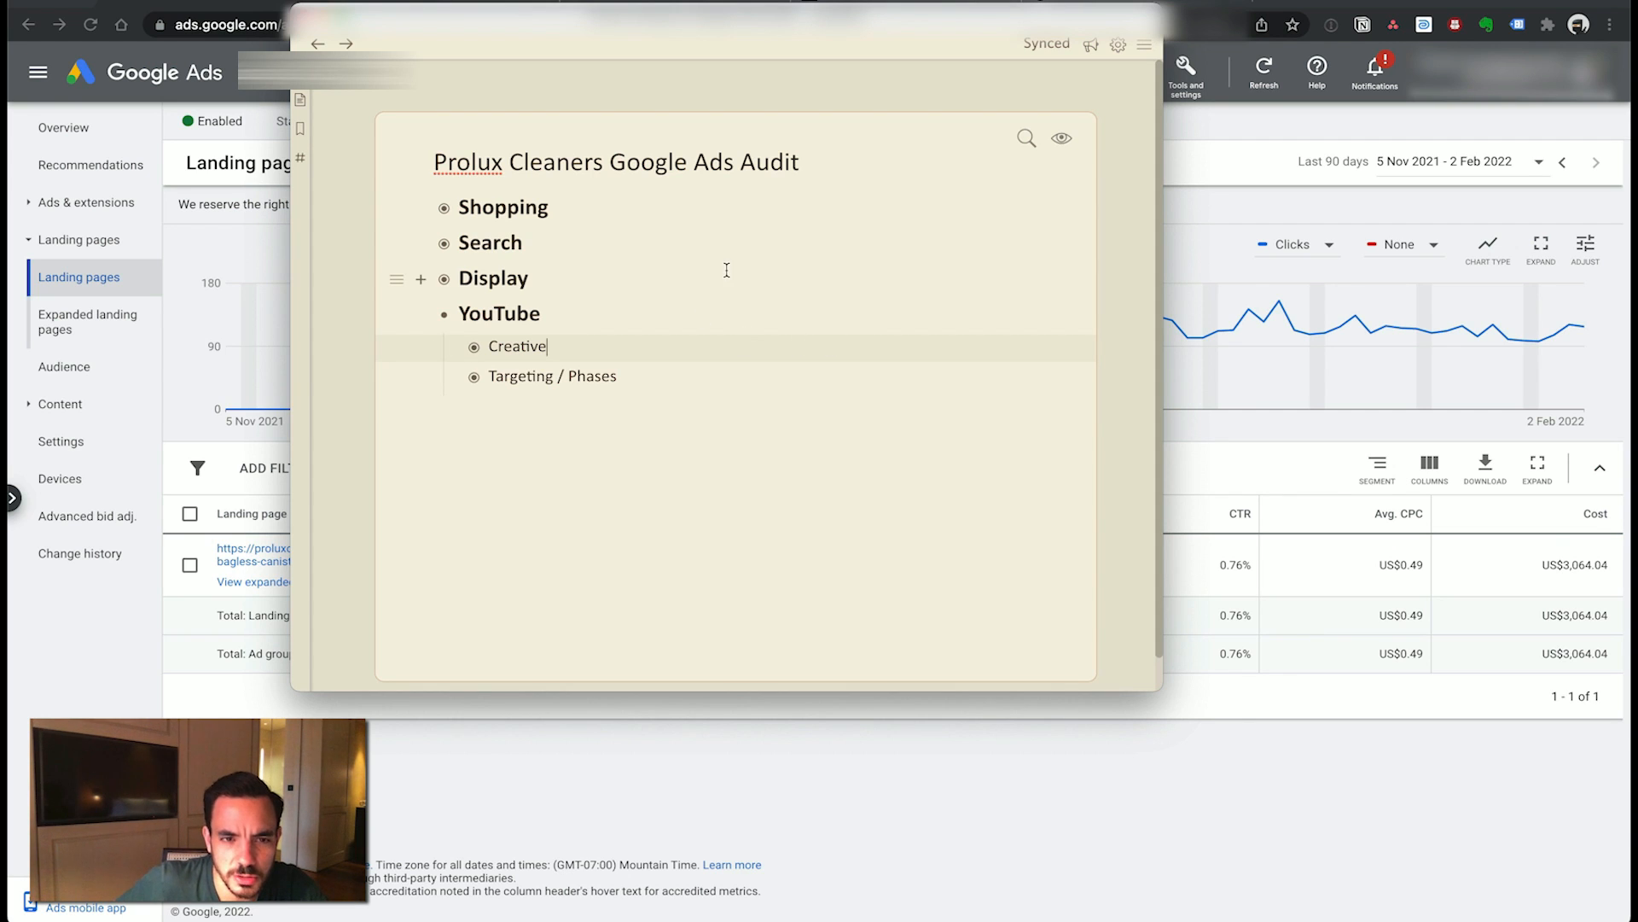
pyautogui.click(730, 312)
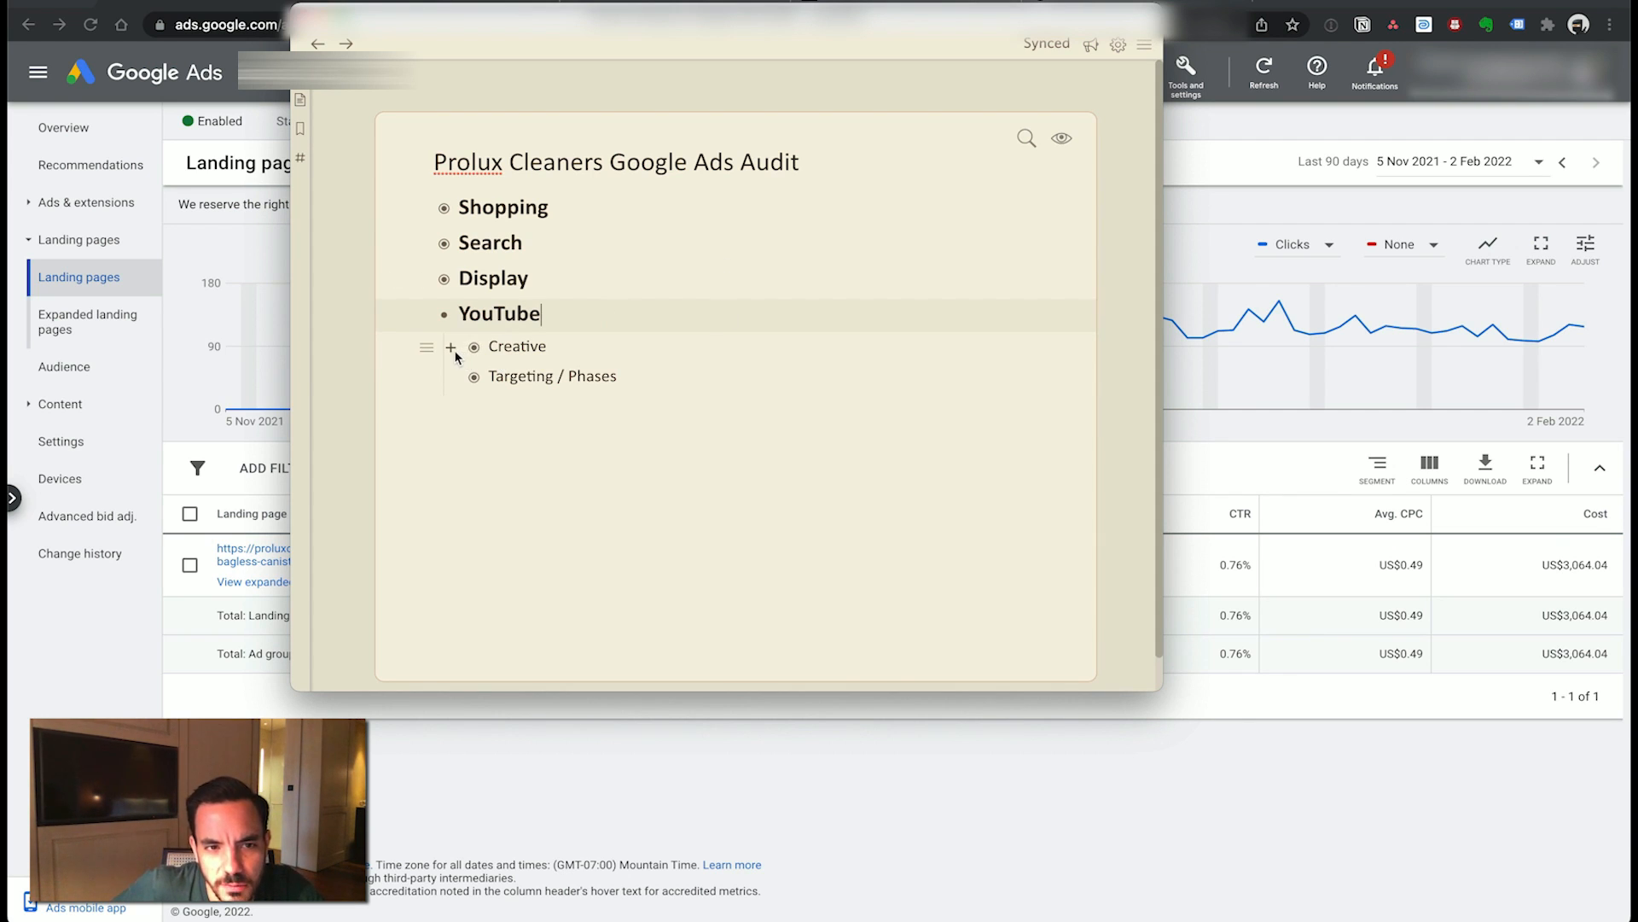
pyautogui.click(452, 347)
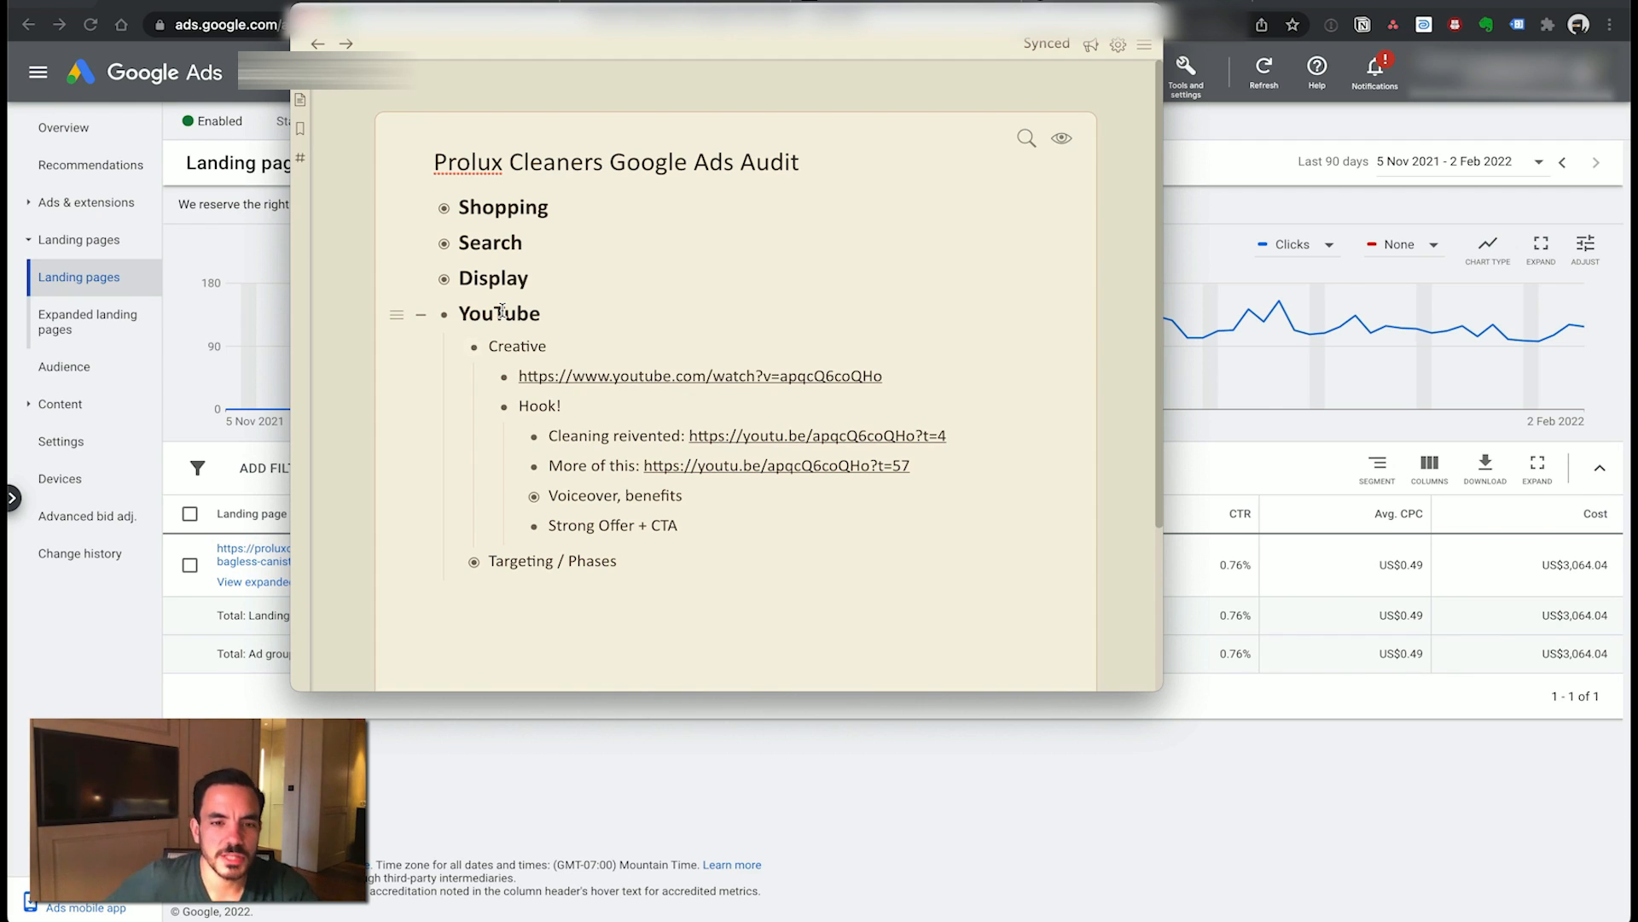
# - Open the first YouTube video link under Creative, replay its opening from the start and pause on the Prolux "Cleaning Reinvented" logo
pyautogui.click(746, 385)
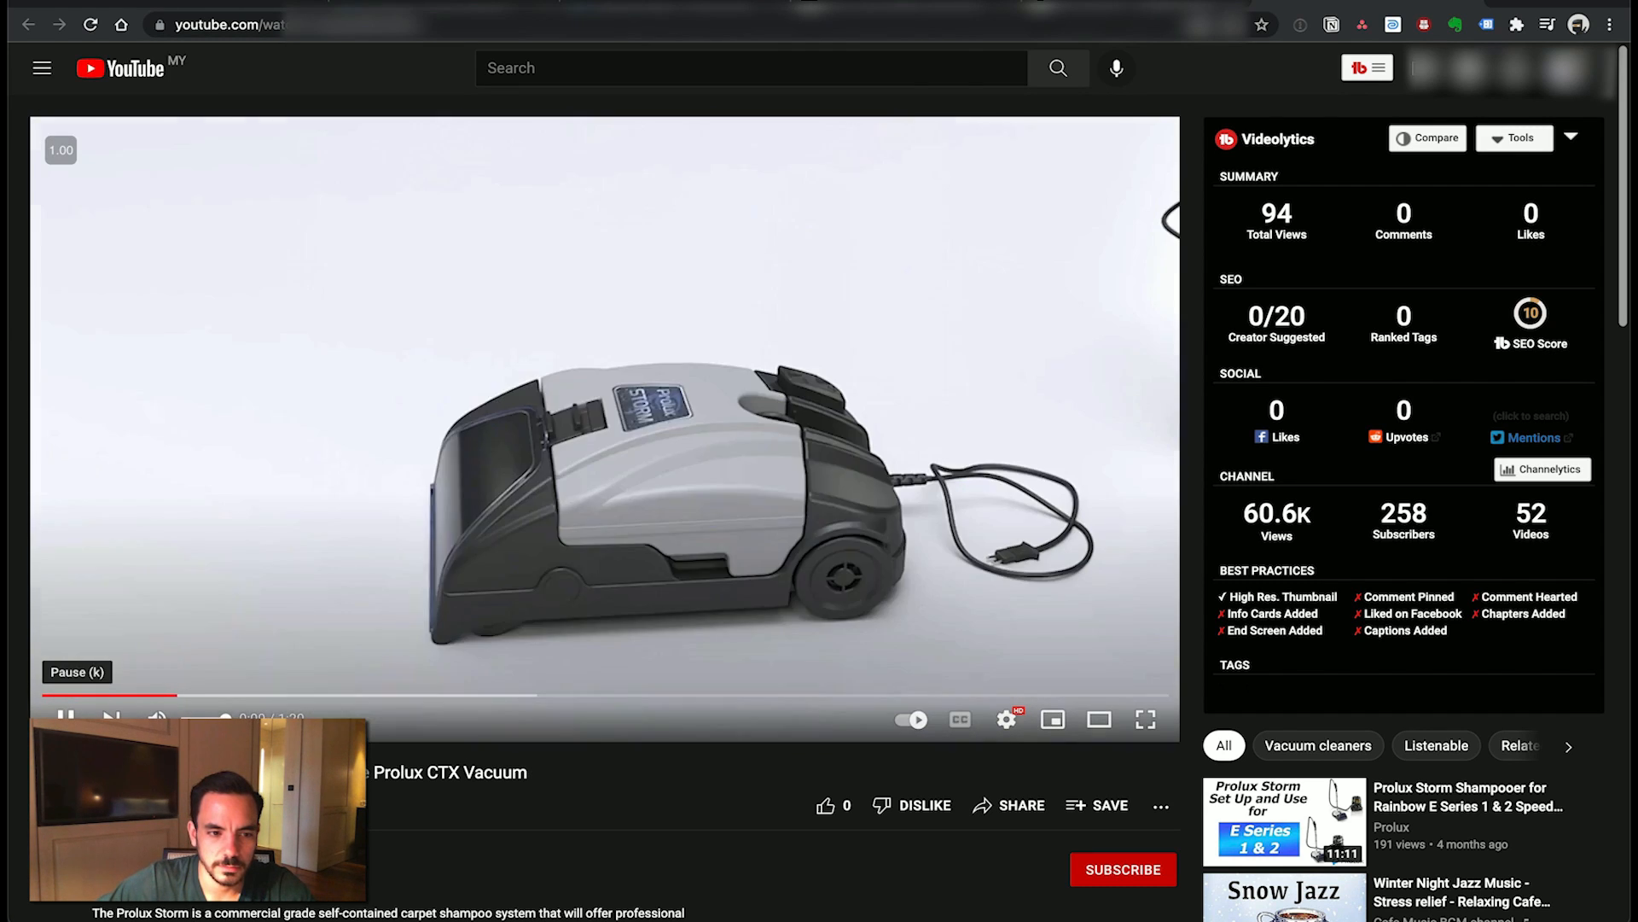
pyautogui.click(66, 716)
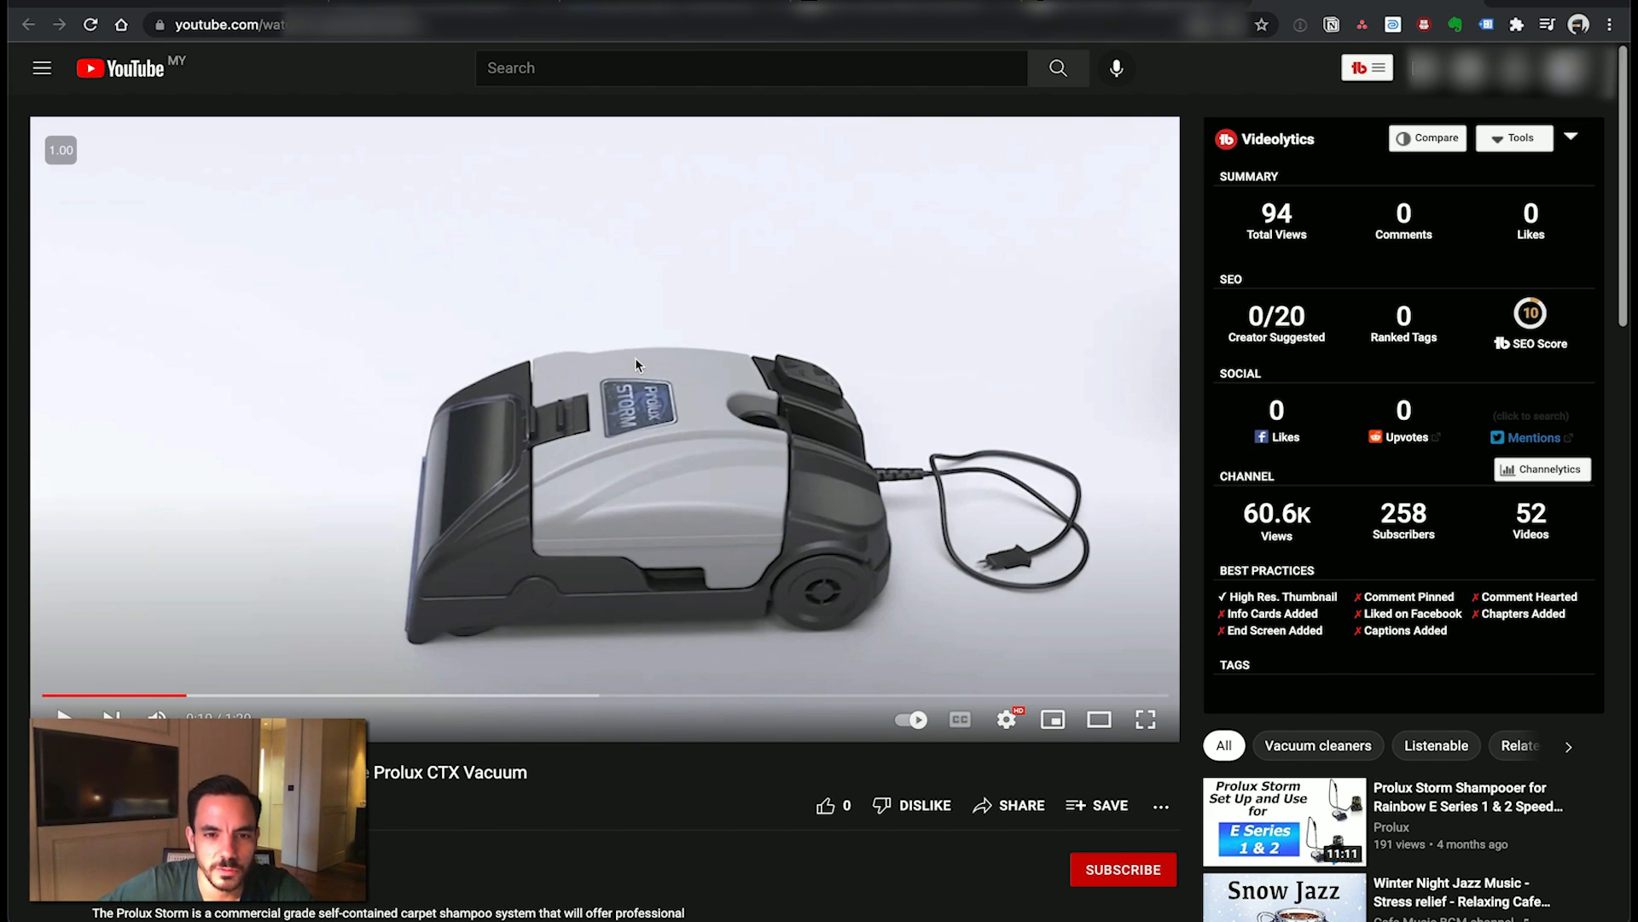
pyautogui.click(47, 697)
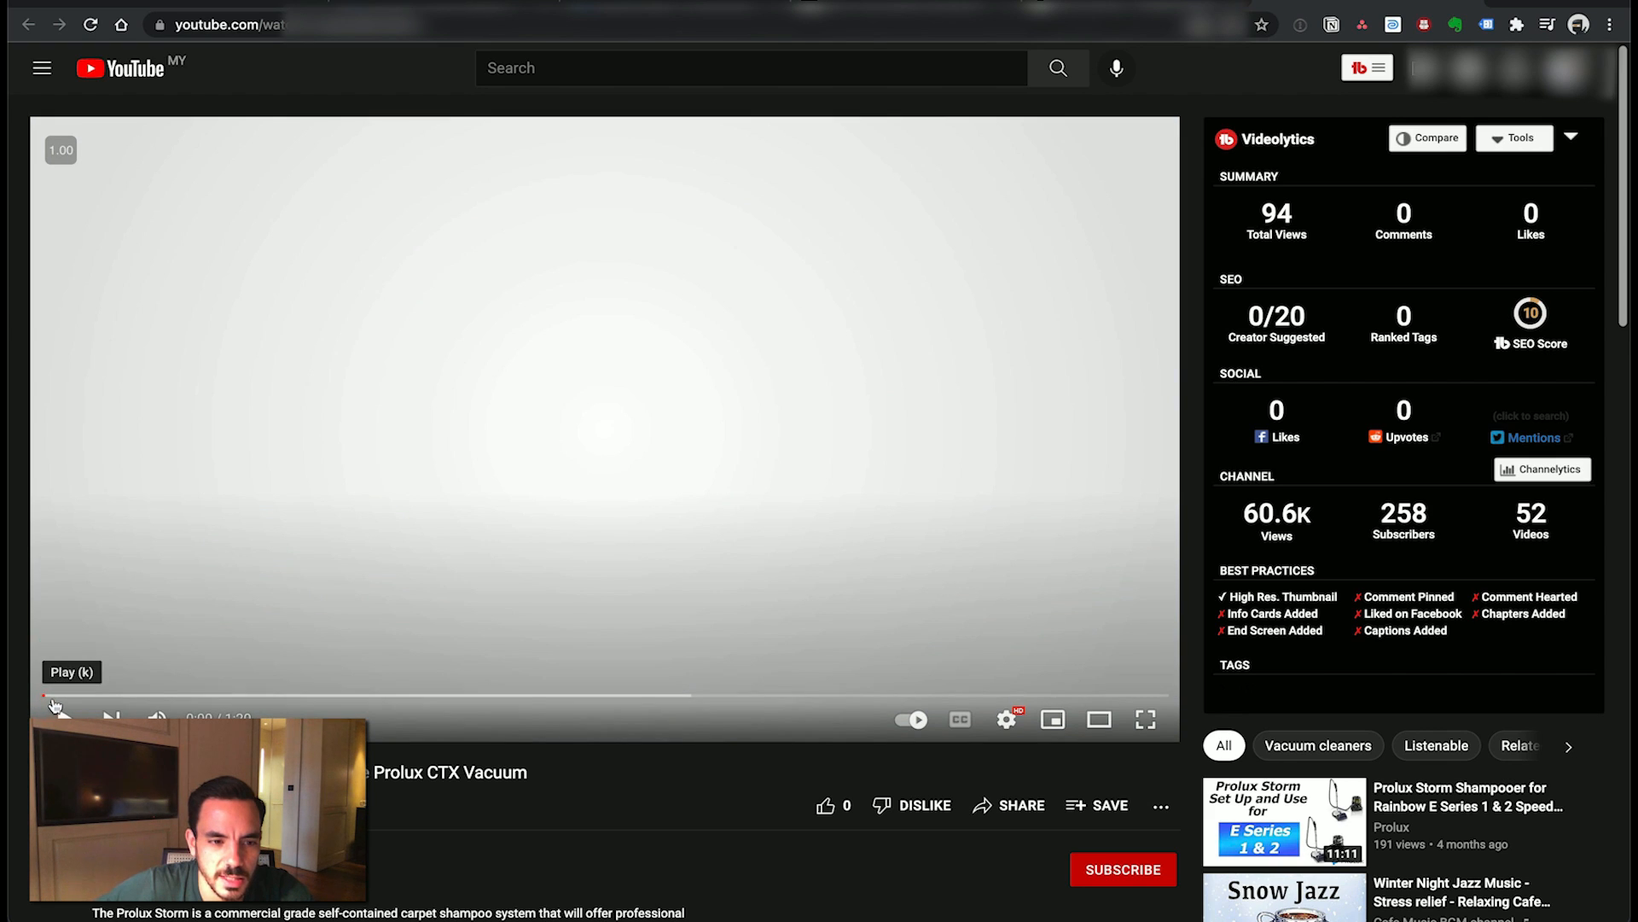
pyautogui.click(64, 715)
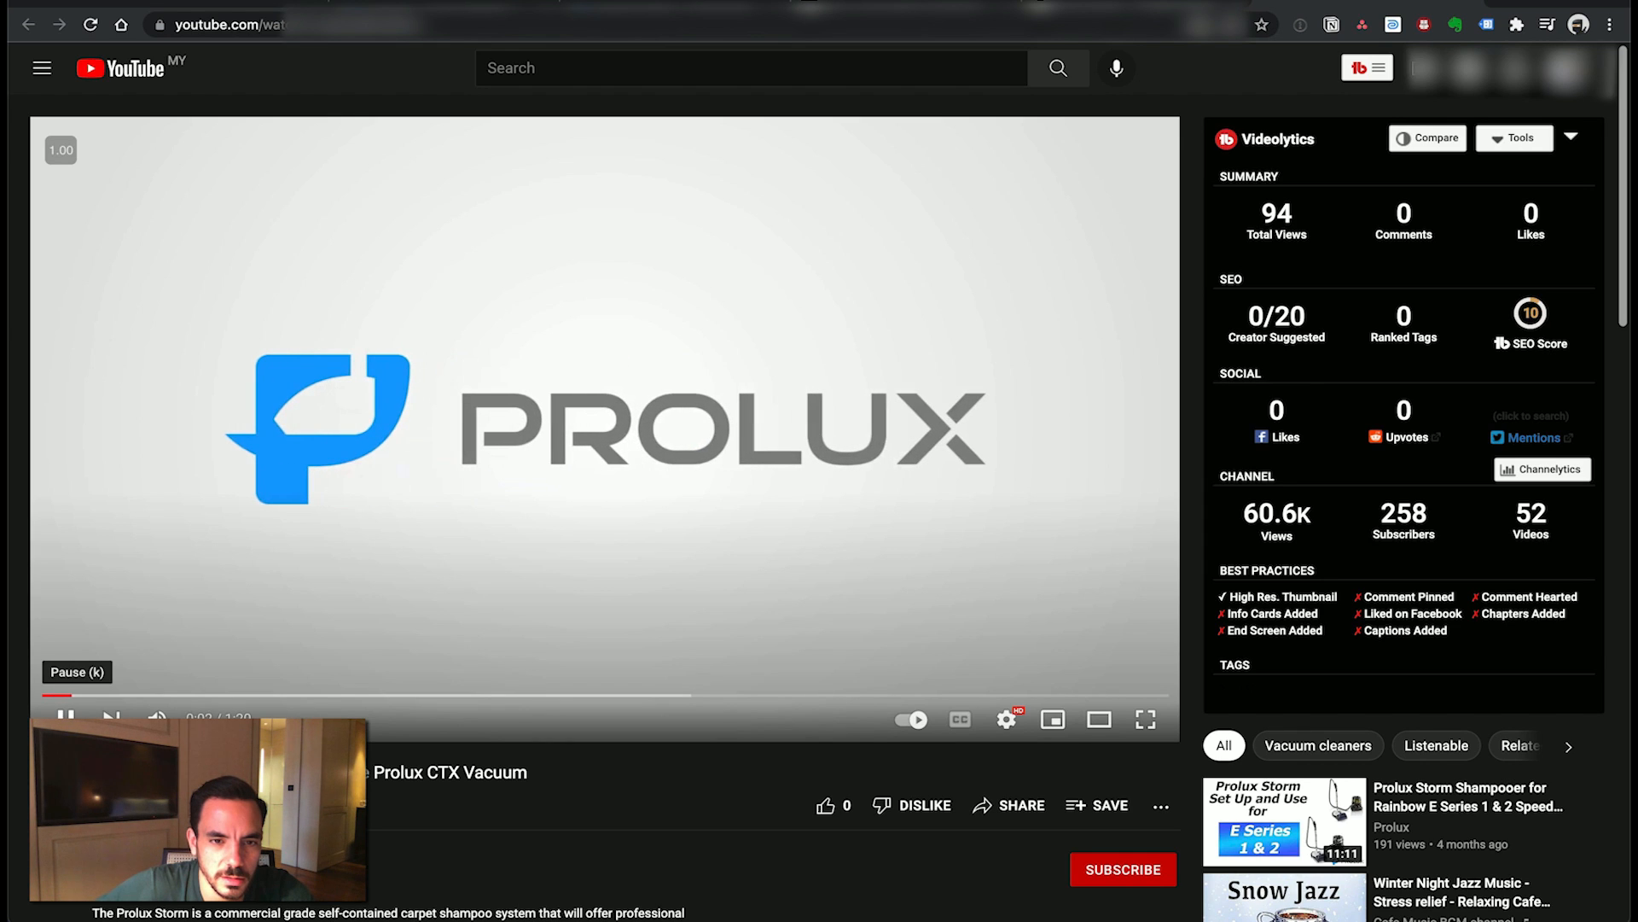
pyautogui.click(64, 715)
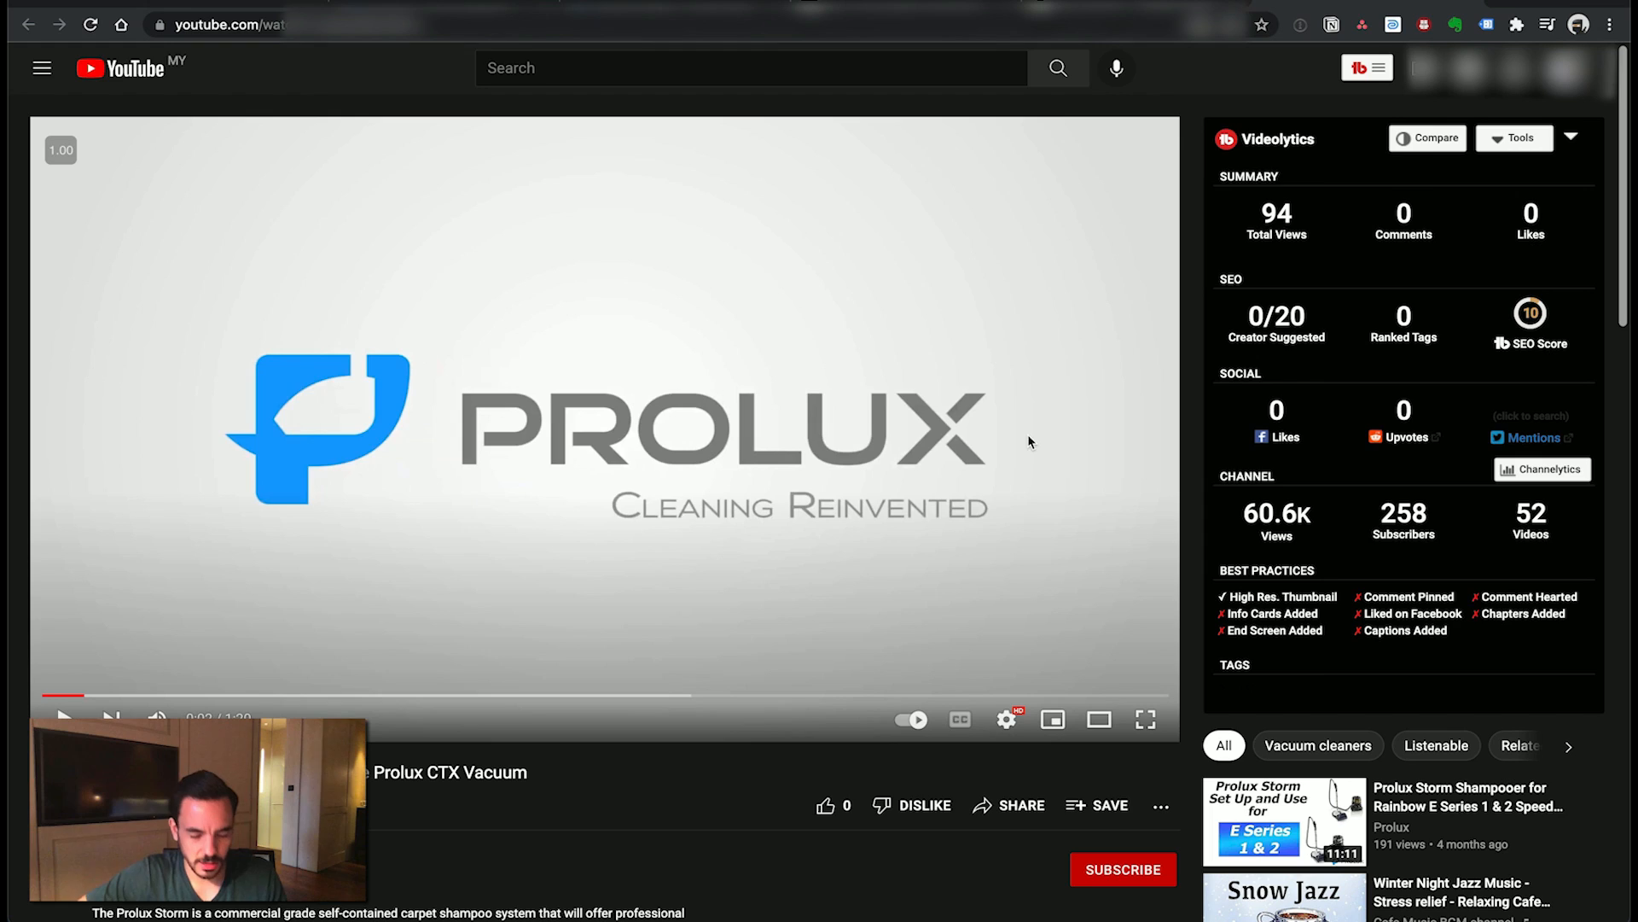
# - Return to the audit notes, open the "More of this" YouTube link under Hook! and pause the video
pyautogui.press('super+Tab')
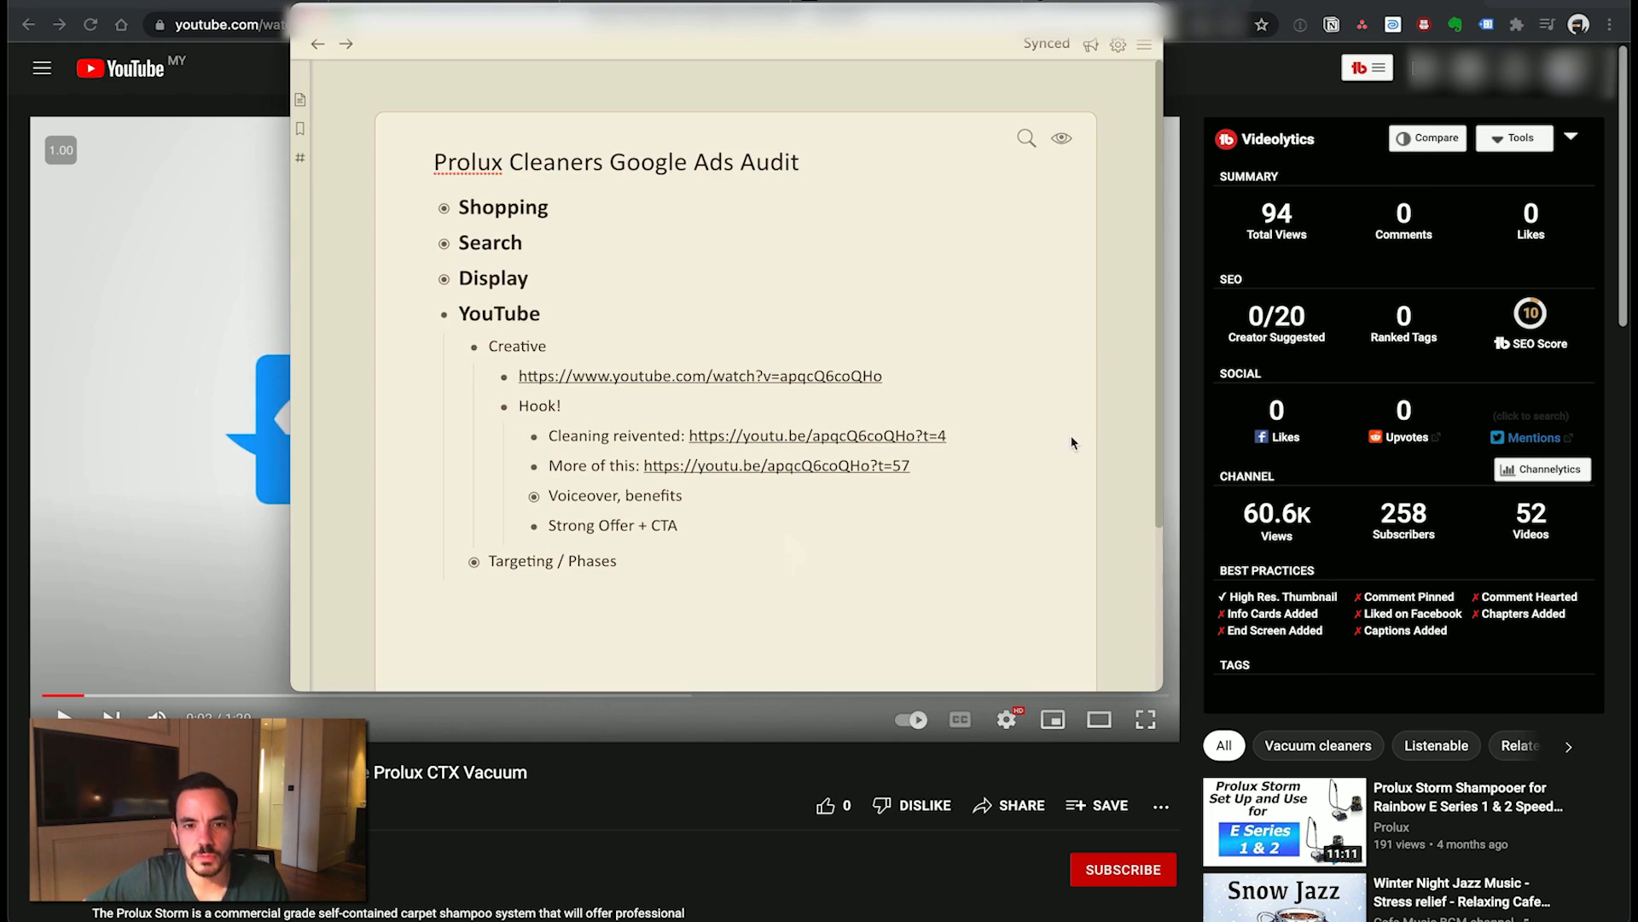
pyautogui.click(690, 466)
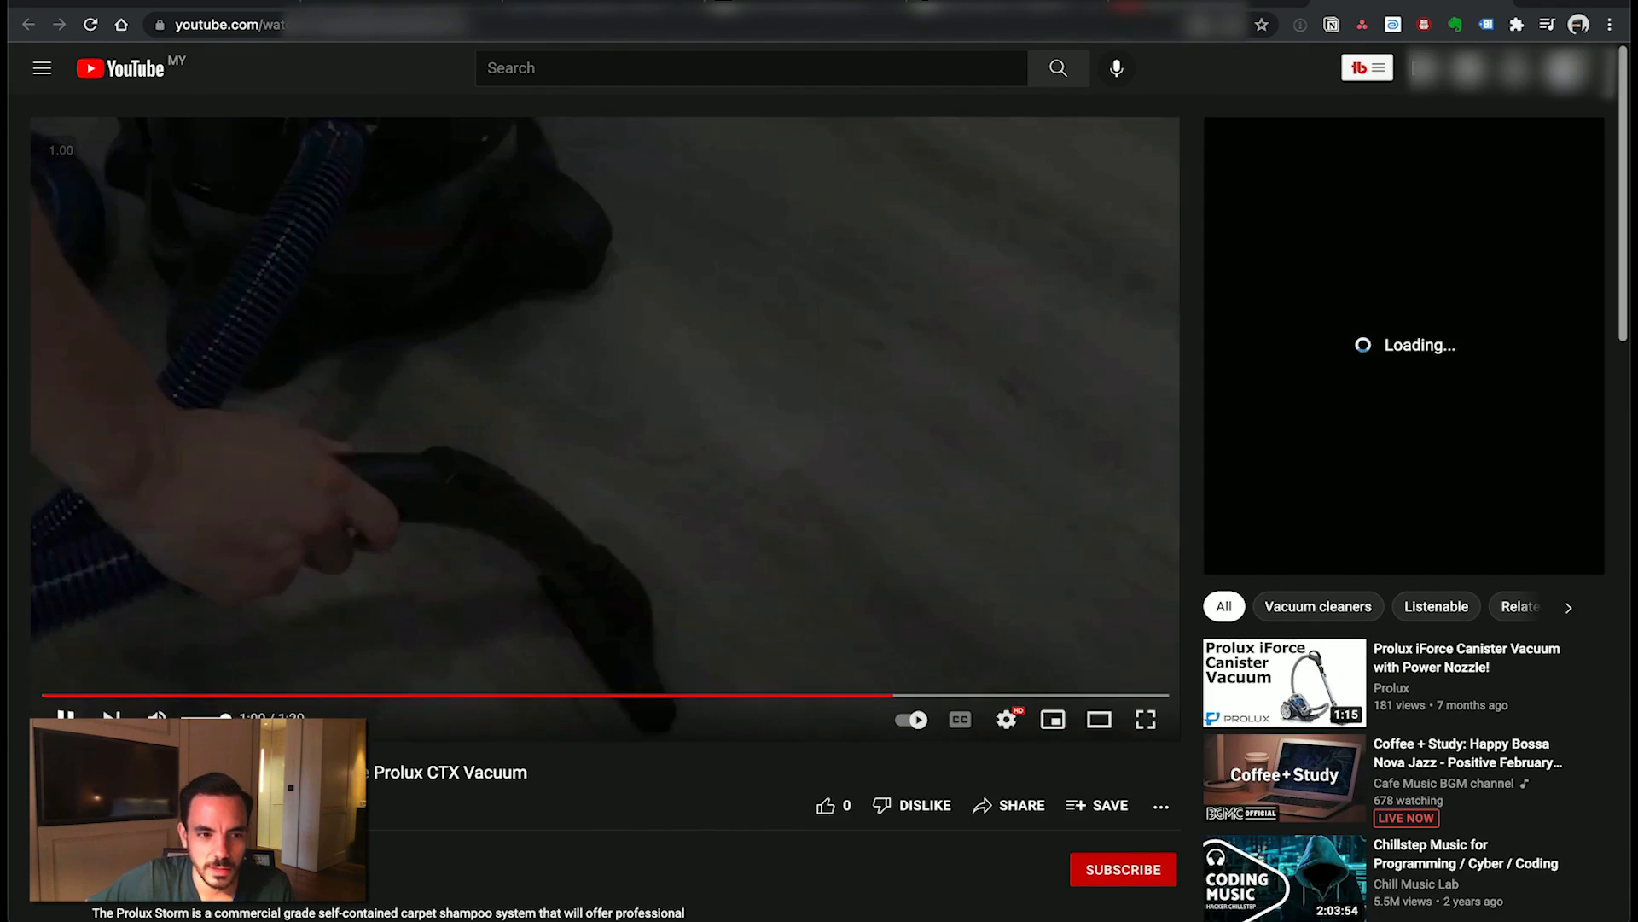
pyautogui.click(327, 469)
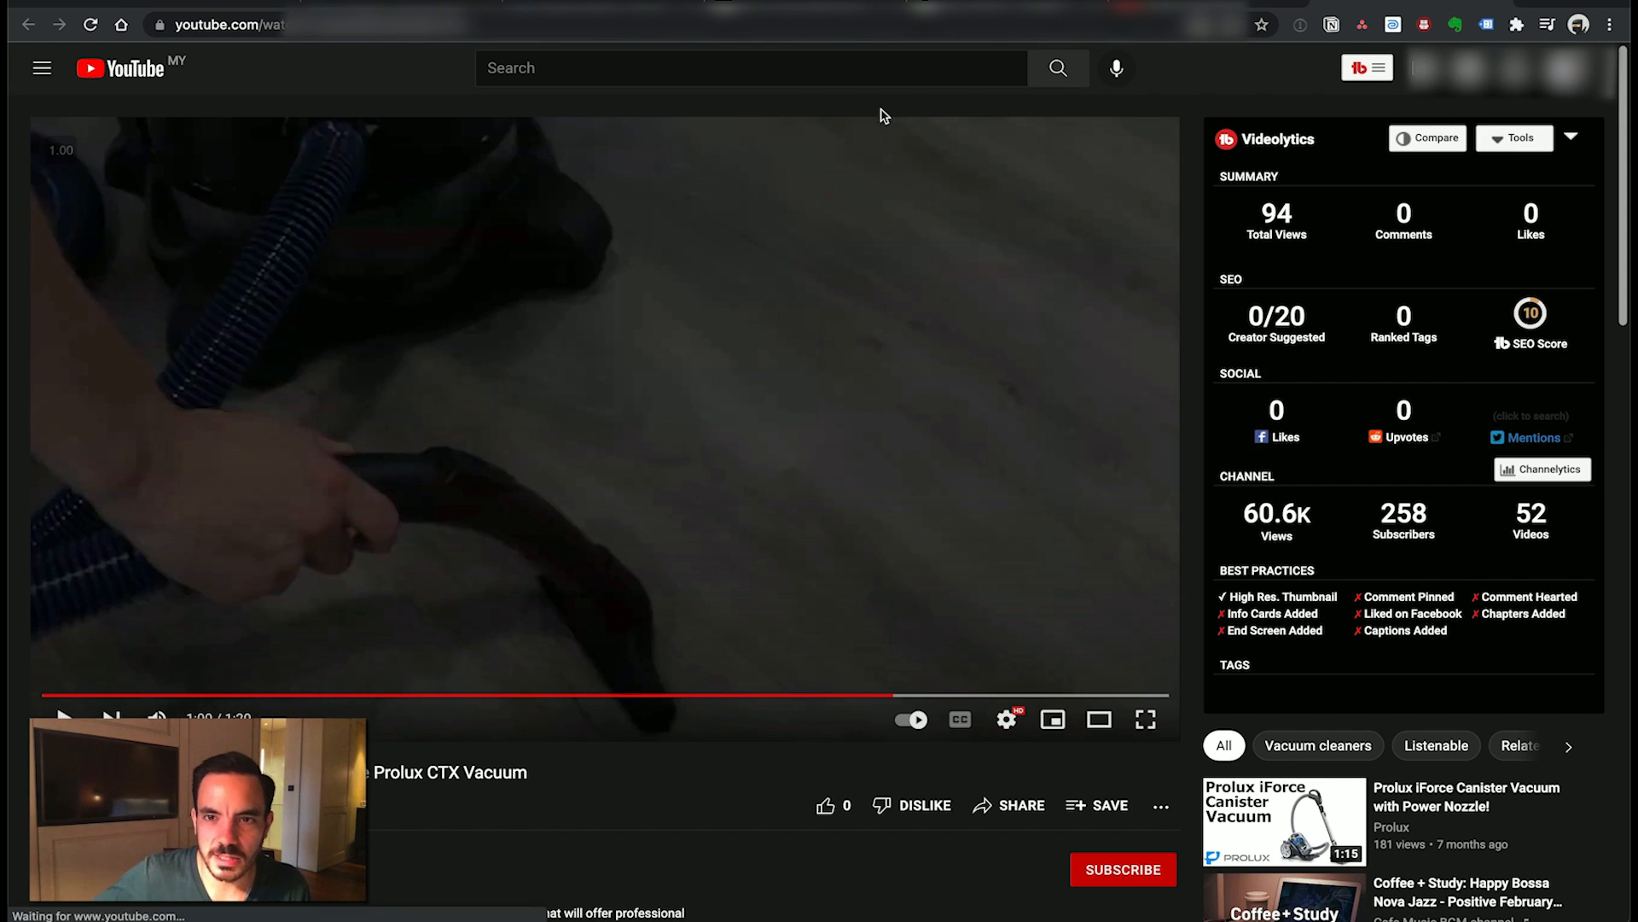
# - Switch back to the first YouTube video, return to the audit notes and expand the "Voiceover, benefits" item under Hook!
pyautogui.click(1215, 7)
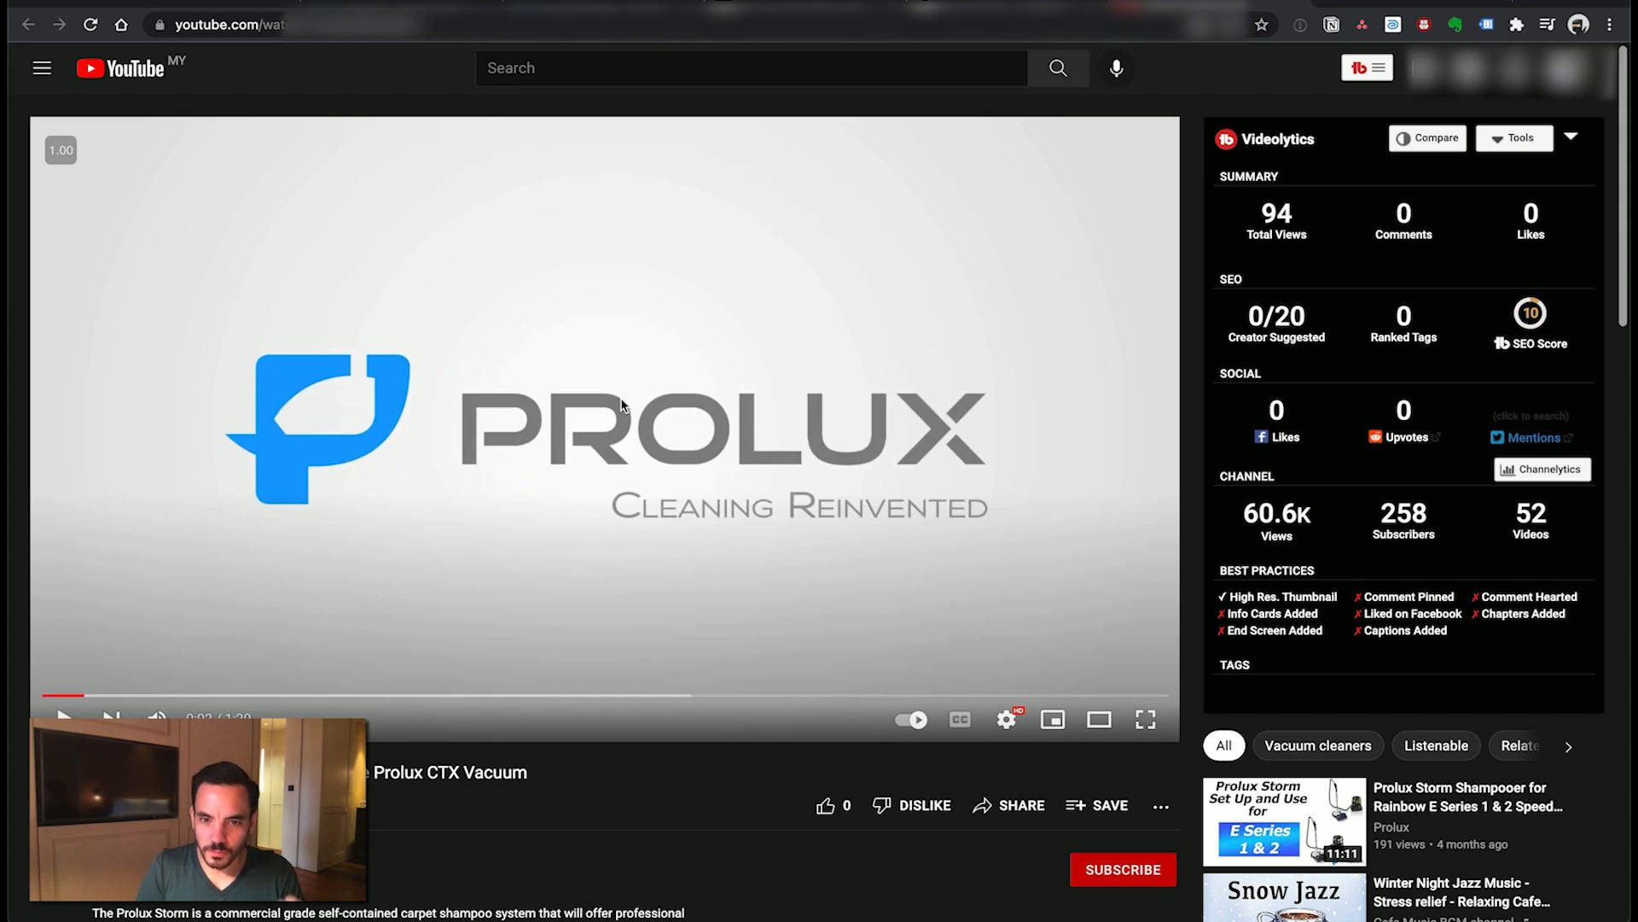
pyautogui.press('super+Tab')
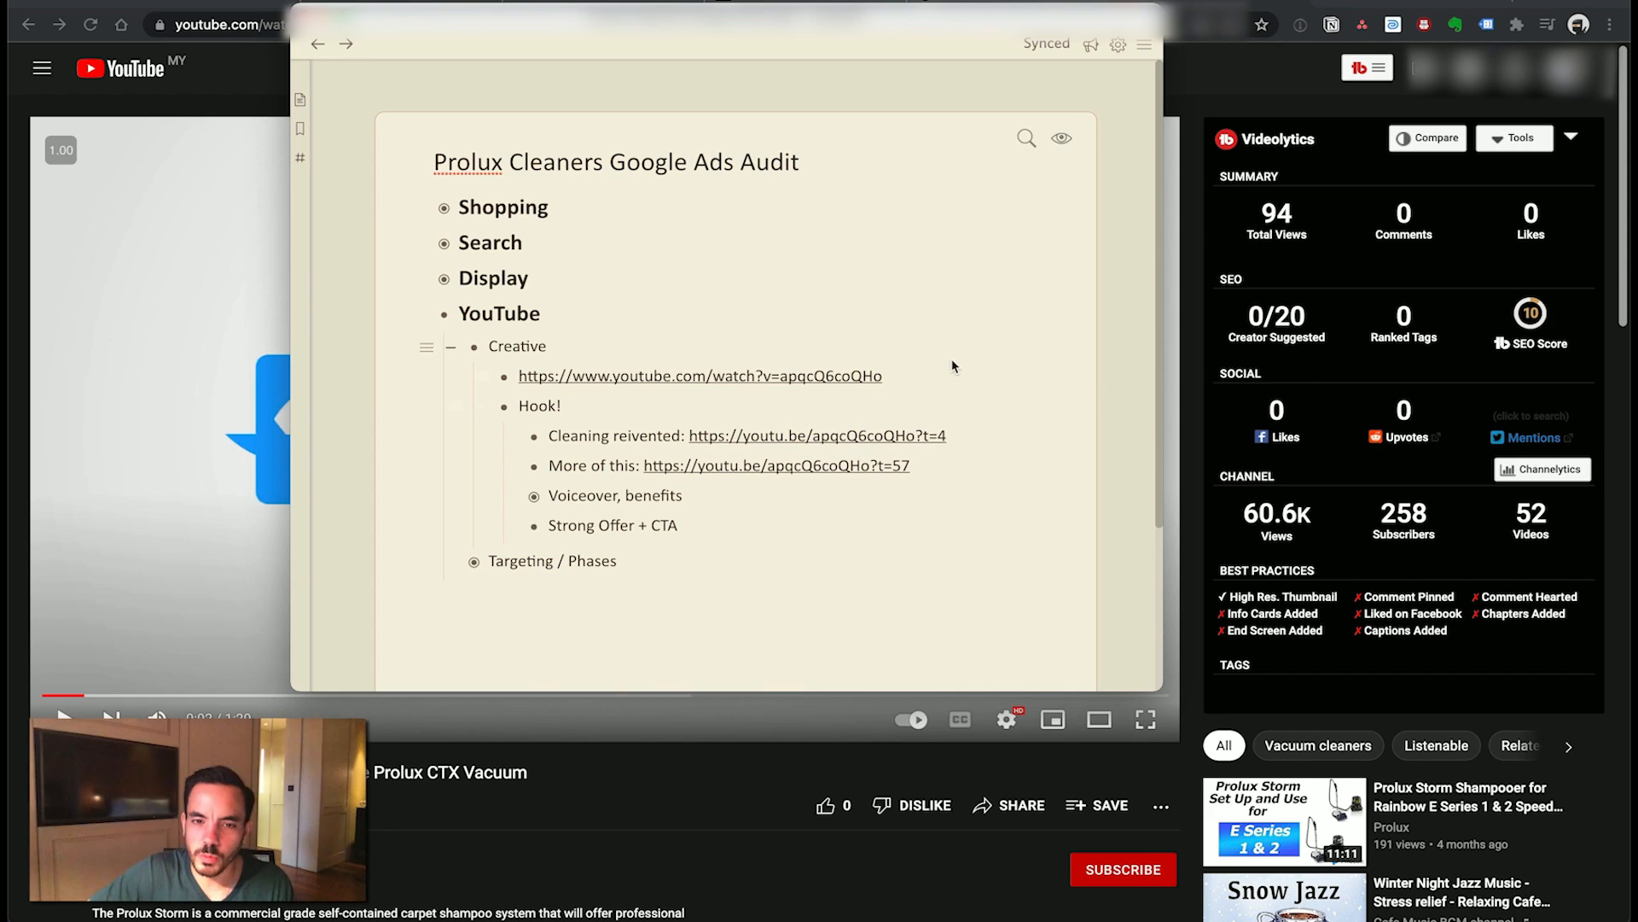
pyautogui.click(581, 466)
pyautogui.click(656, 436)
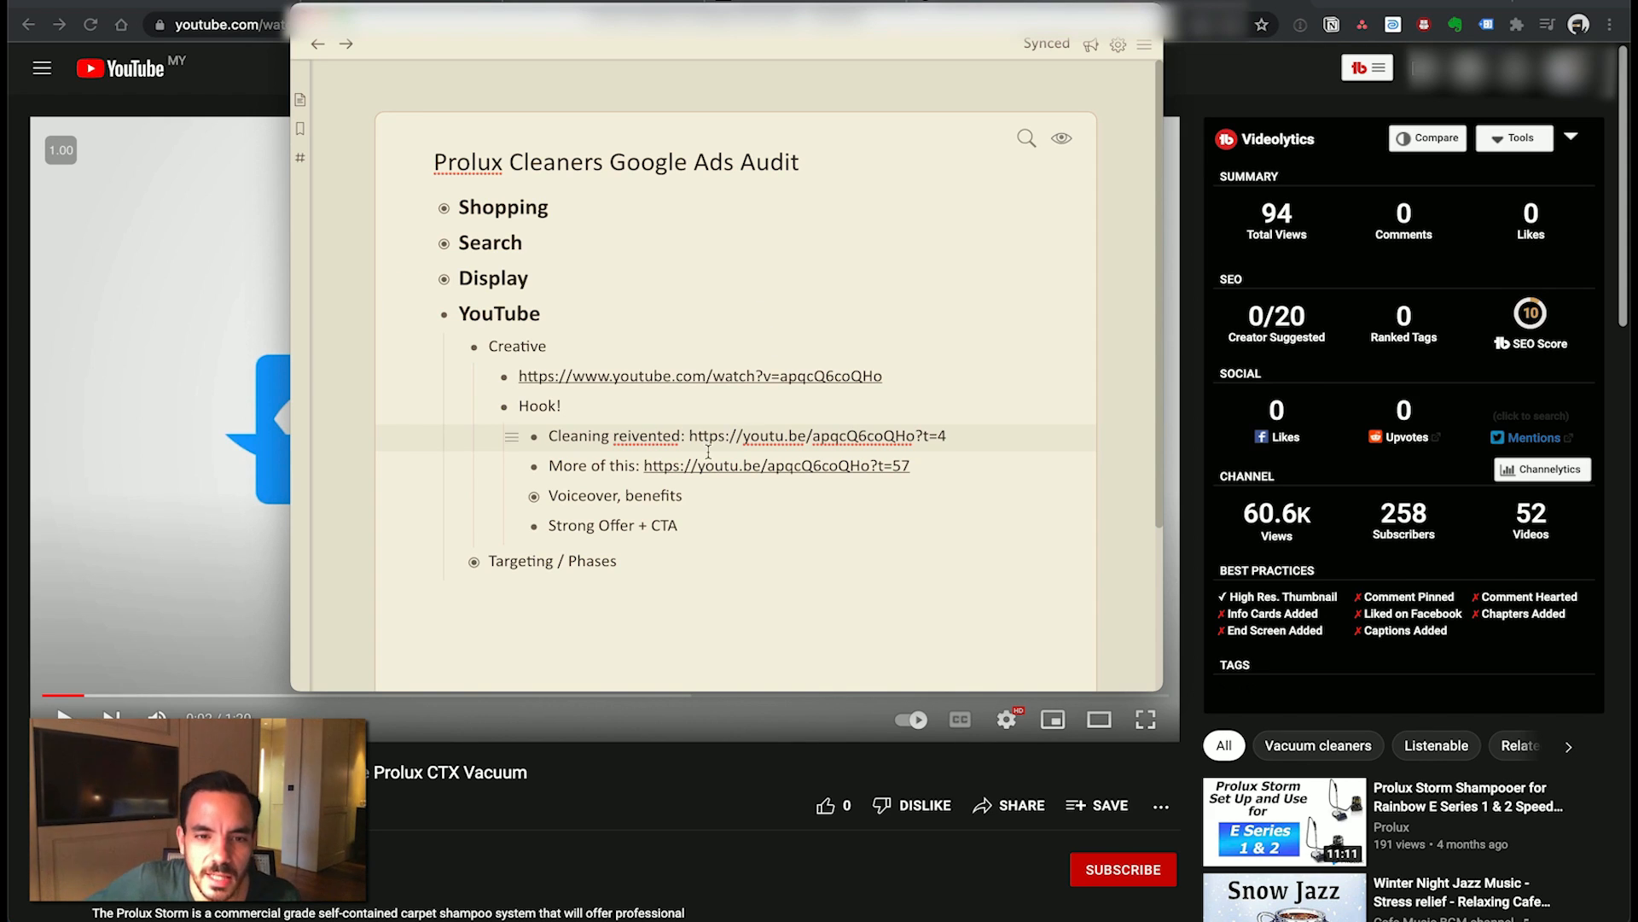
pyautogui.click(695, 494)
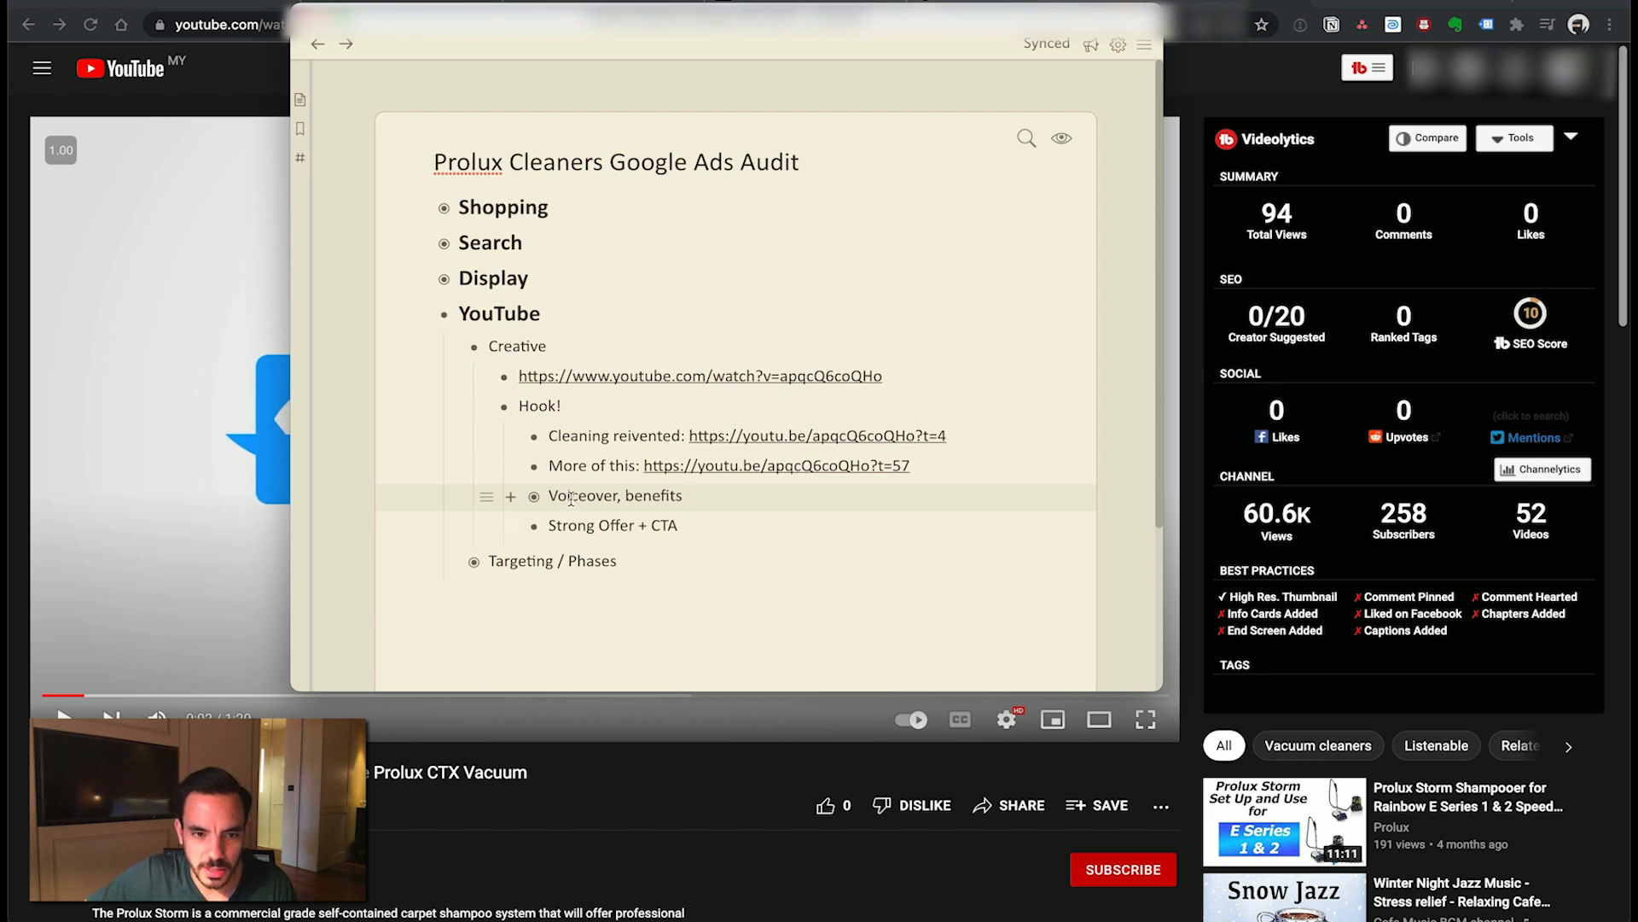
pyautogui.click(513, 498)
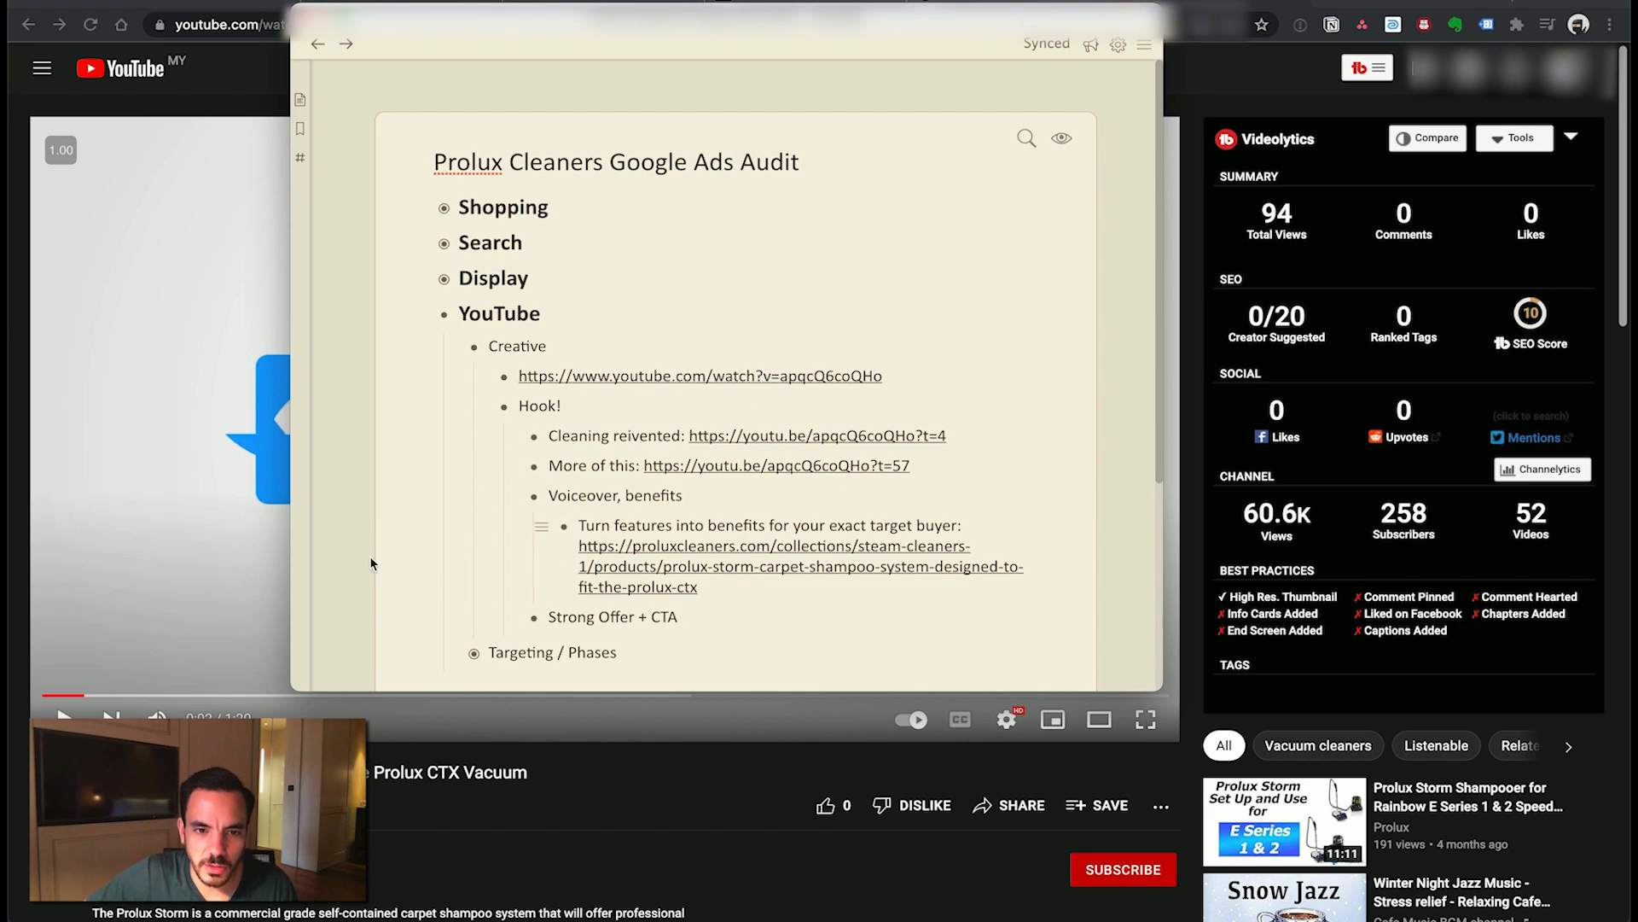
# - Return to the YouTube video, skip ahead to 0:10, play the product demonstration and pause it at 0:21
pyautogui.click(208, 611)
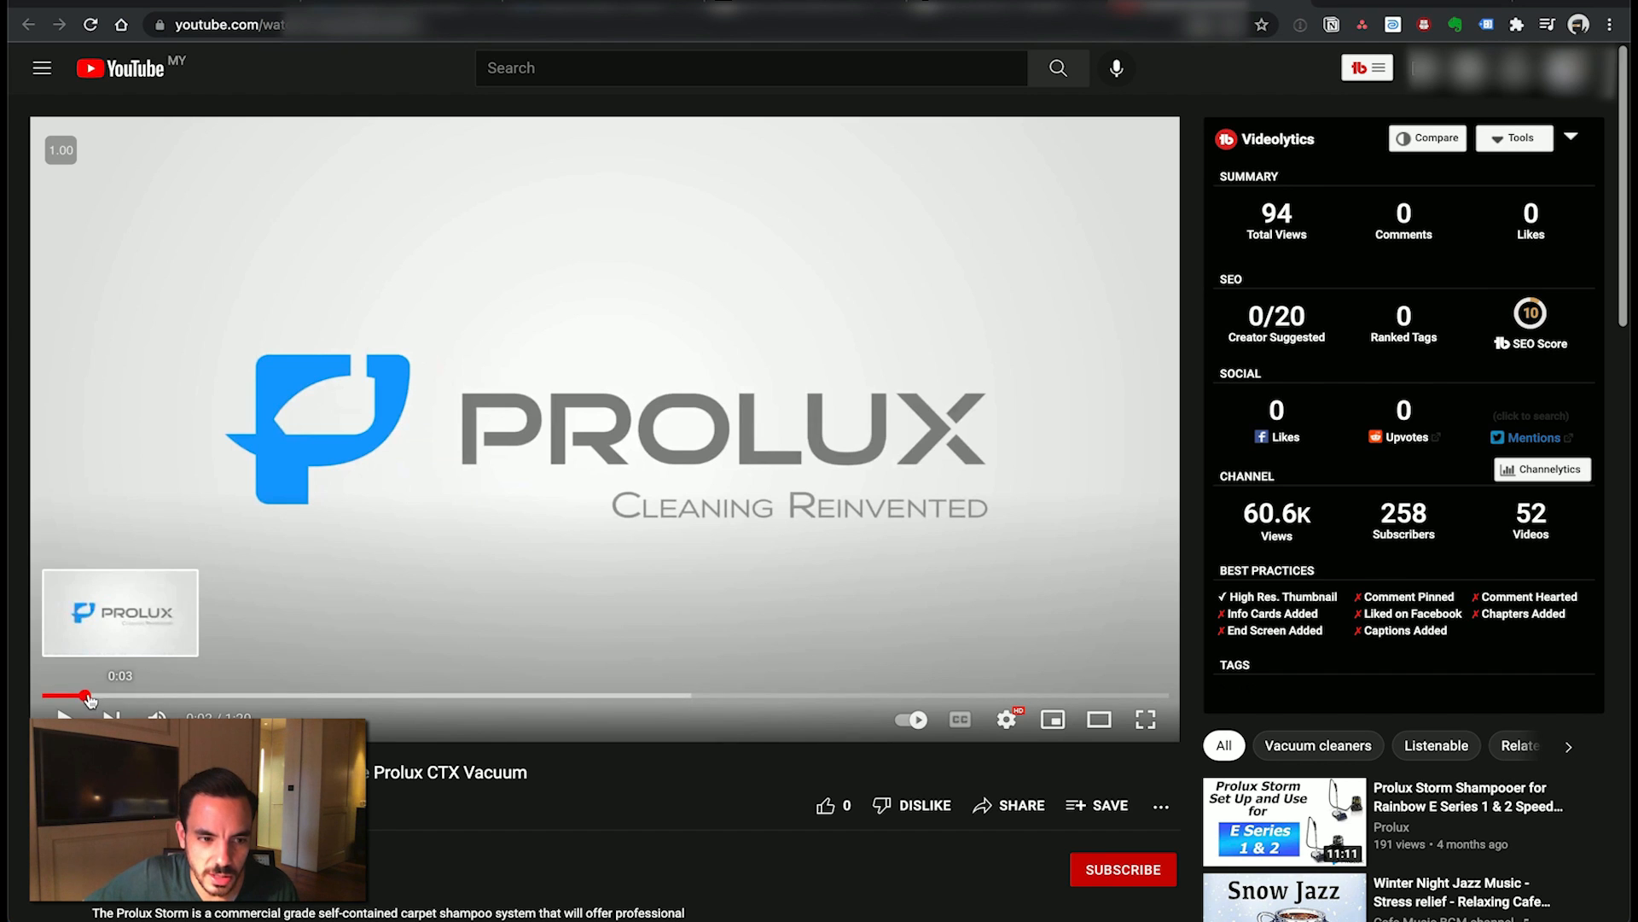
pyautogui.click(193, 695)
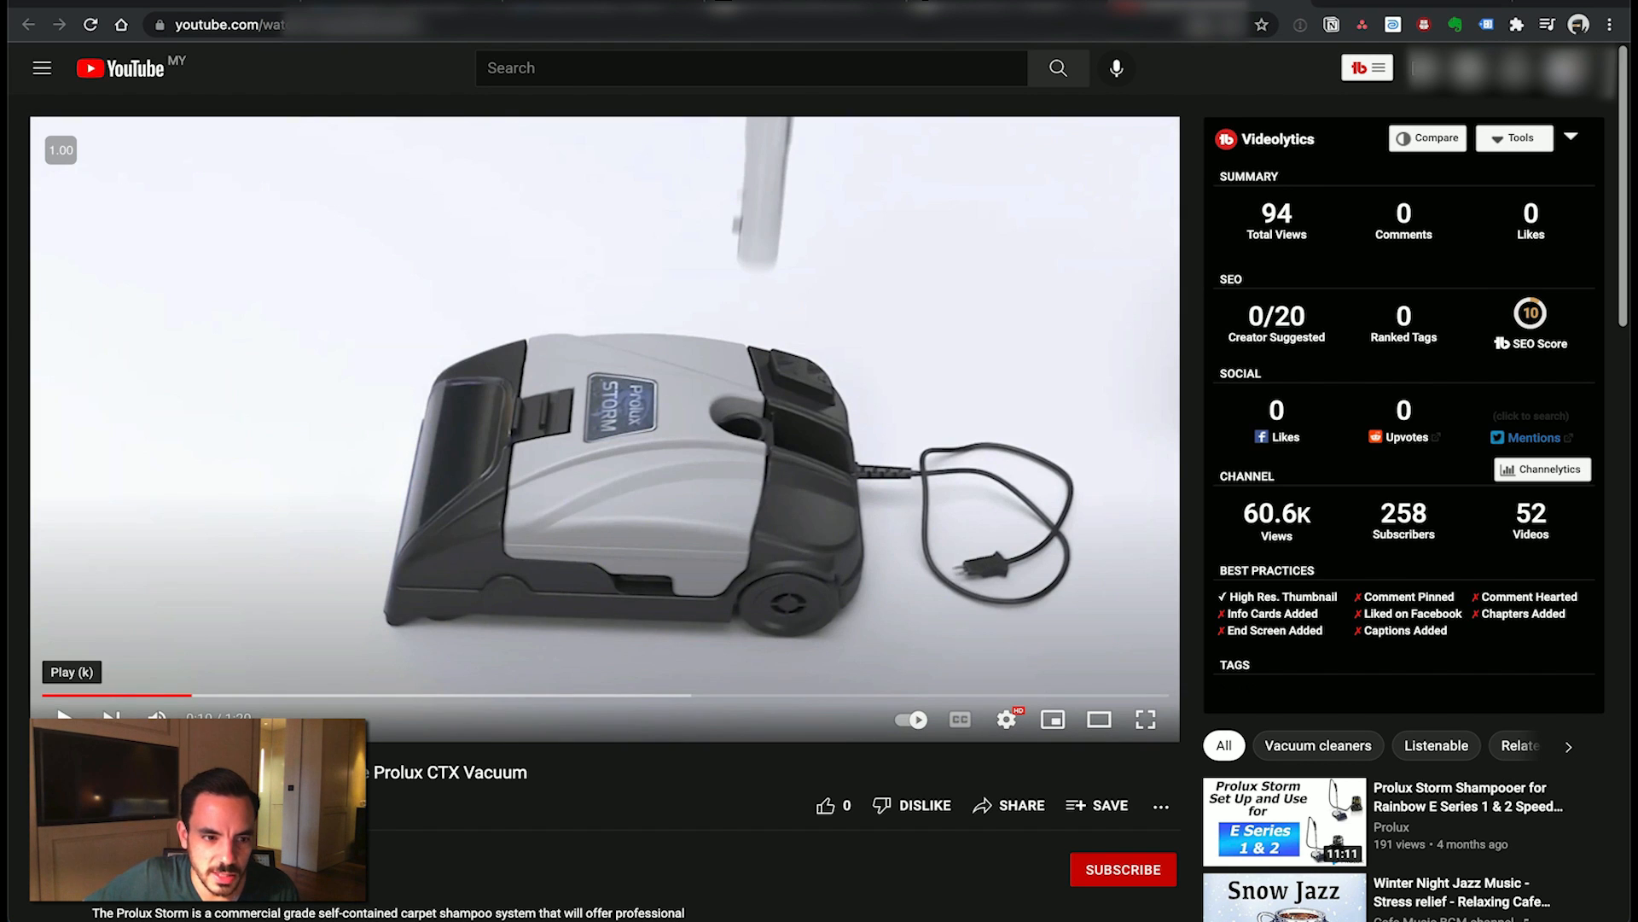
pyautogui.click(64, 715)
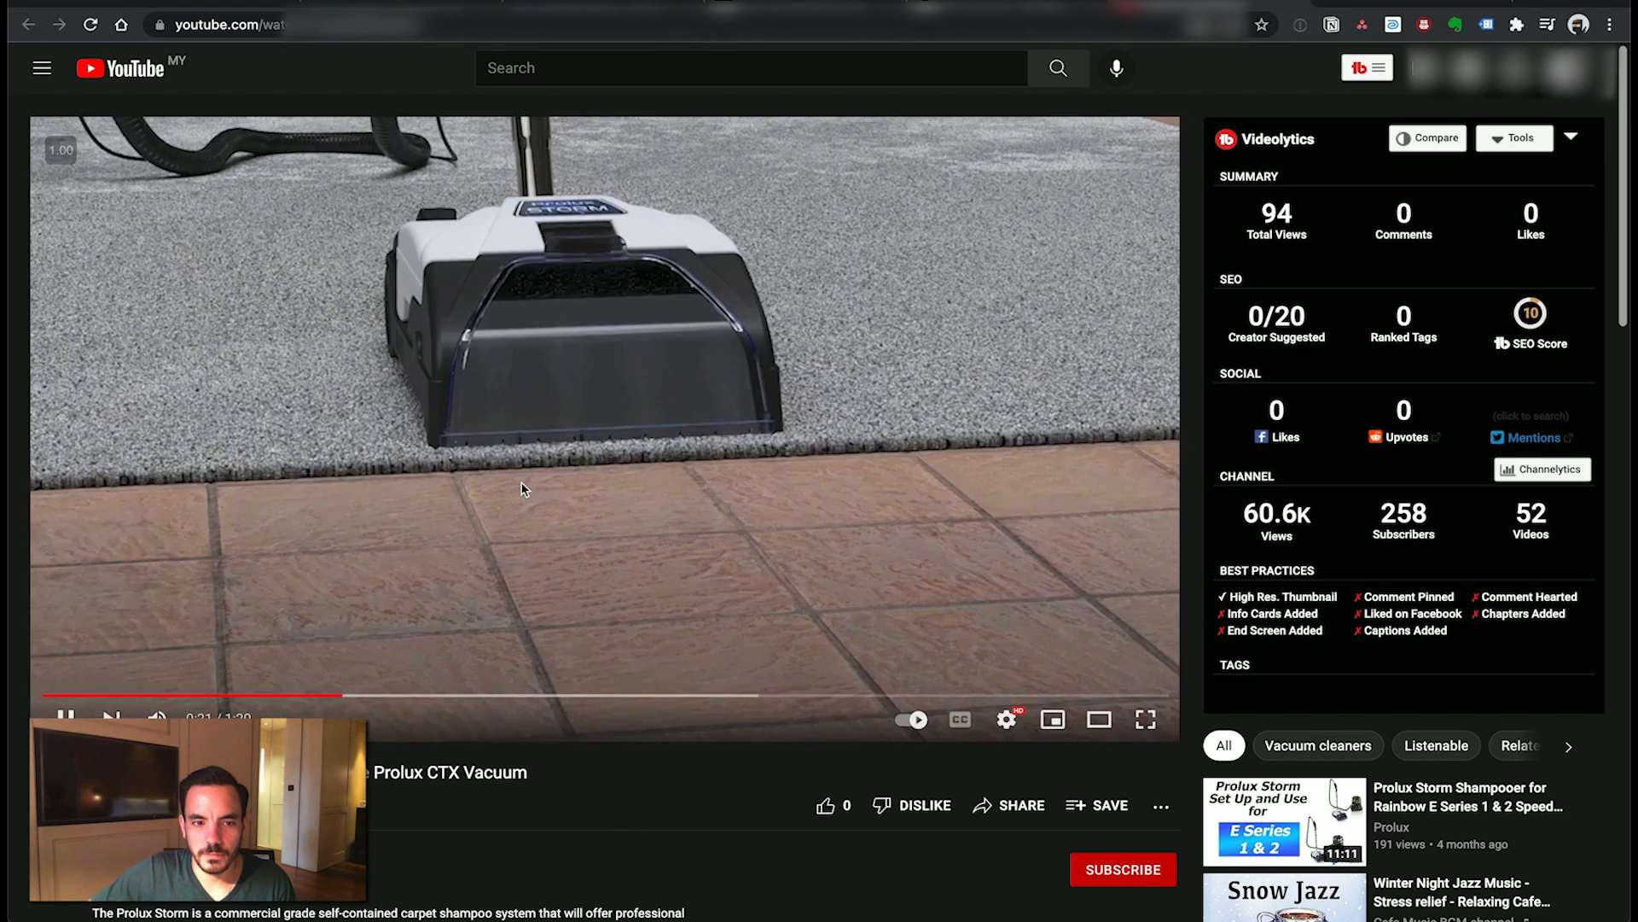
pyautogui.click(520, 473)
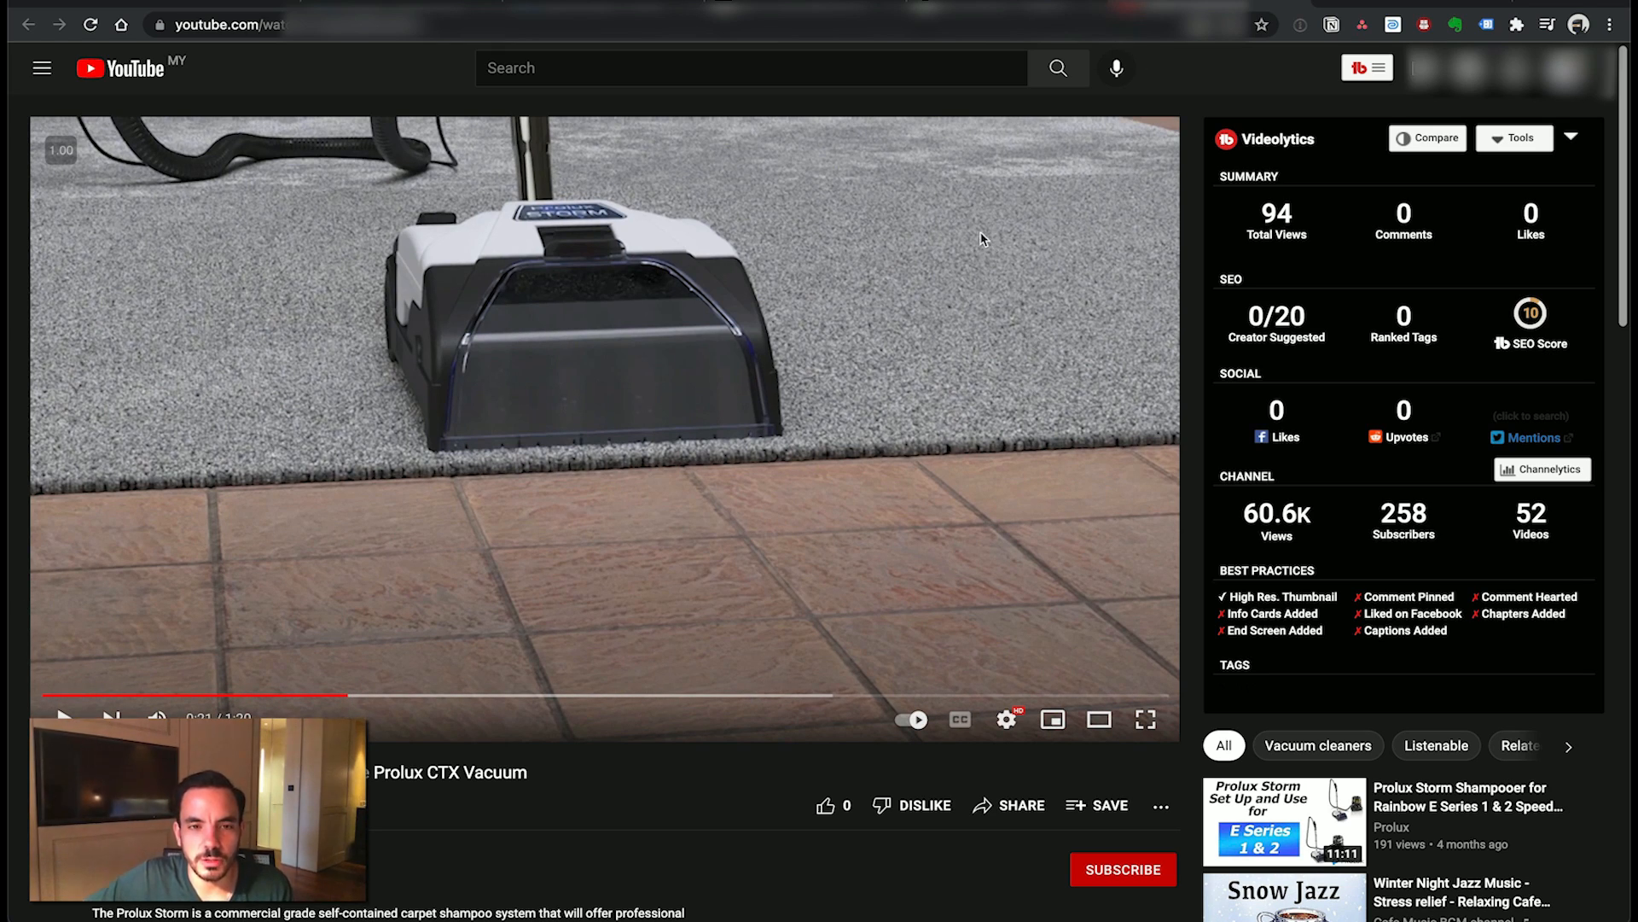
# - Return to the audit notes and open the Prolux Storm product page link under "Voiceover, benefits"
pyautogui.press('super+Tab')
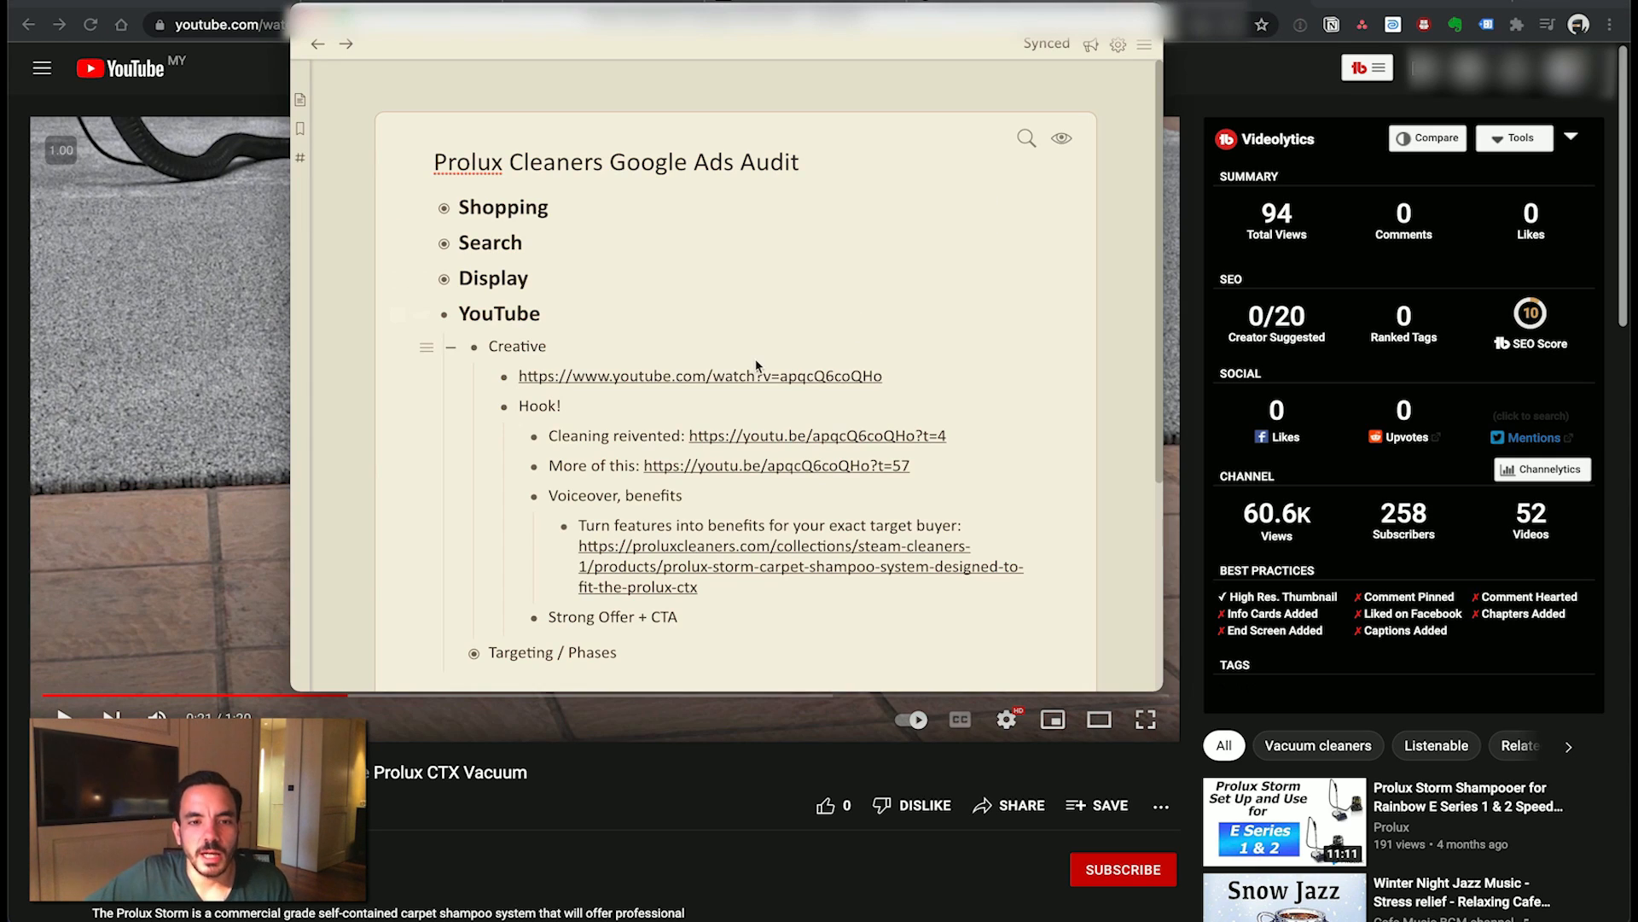
pyautogui.scroll(-2, 804, 373)
pyautogui.click(744, 419)
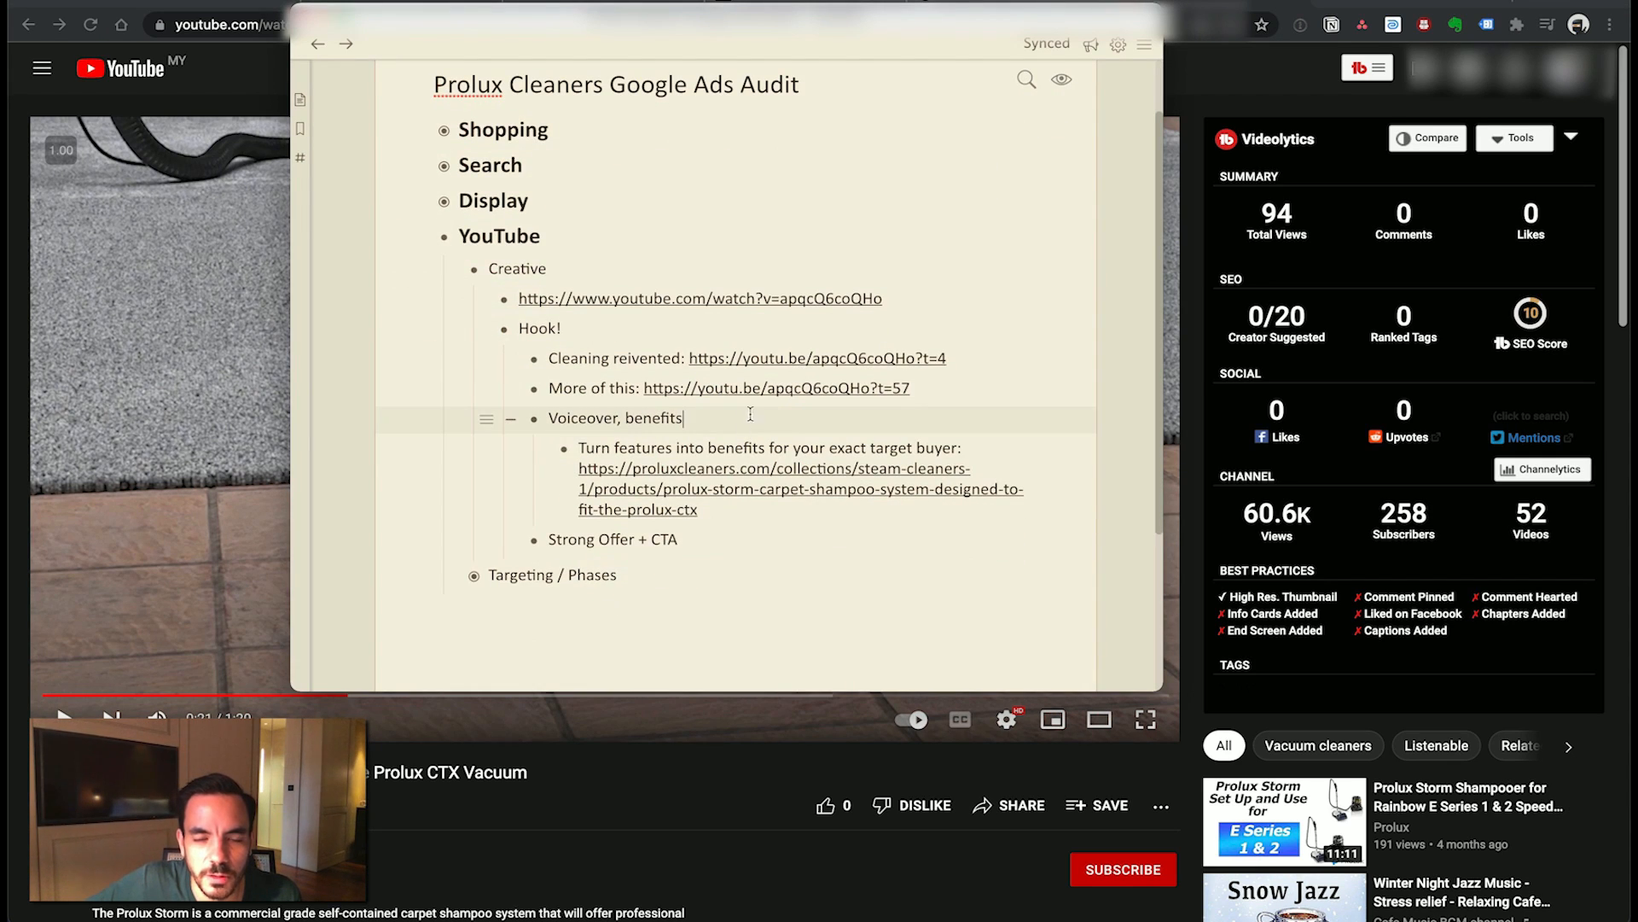
pyautogui.click(648, 476)
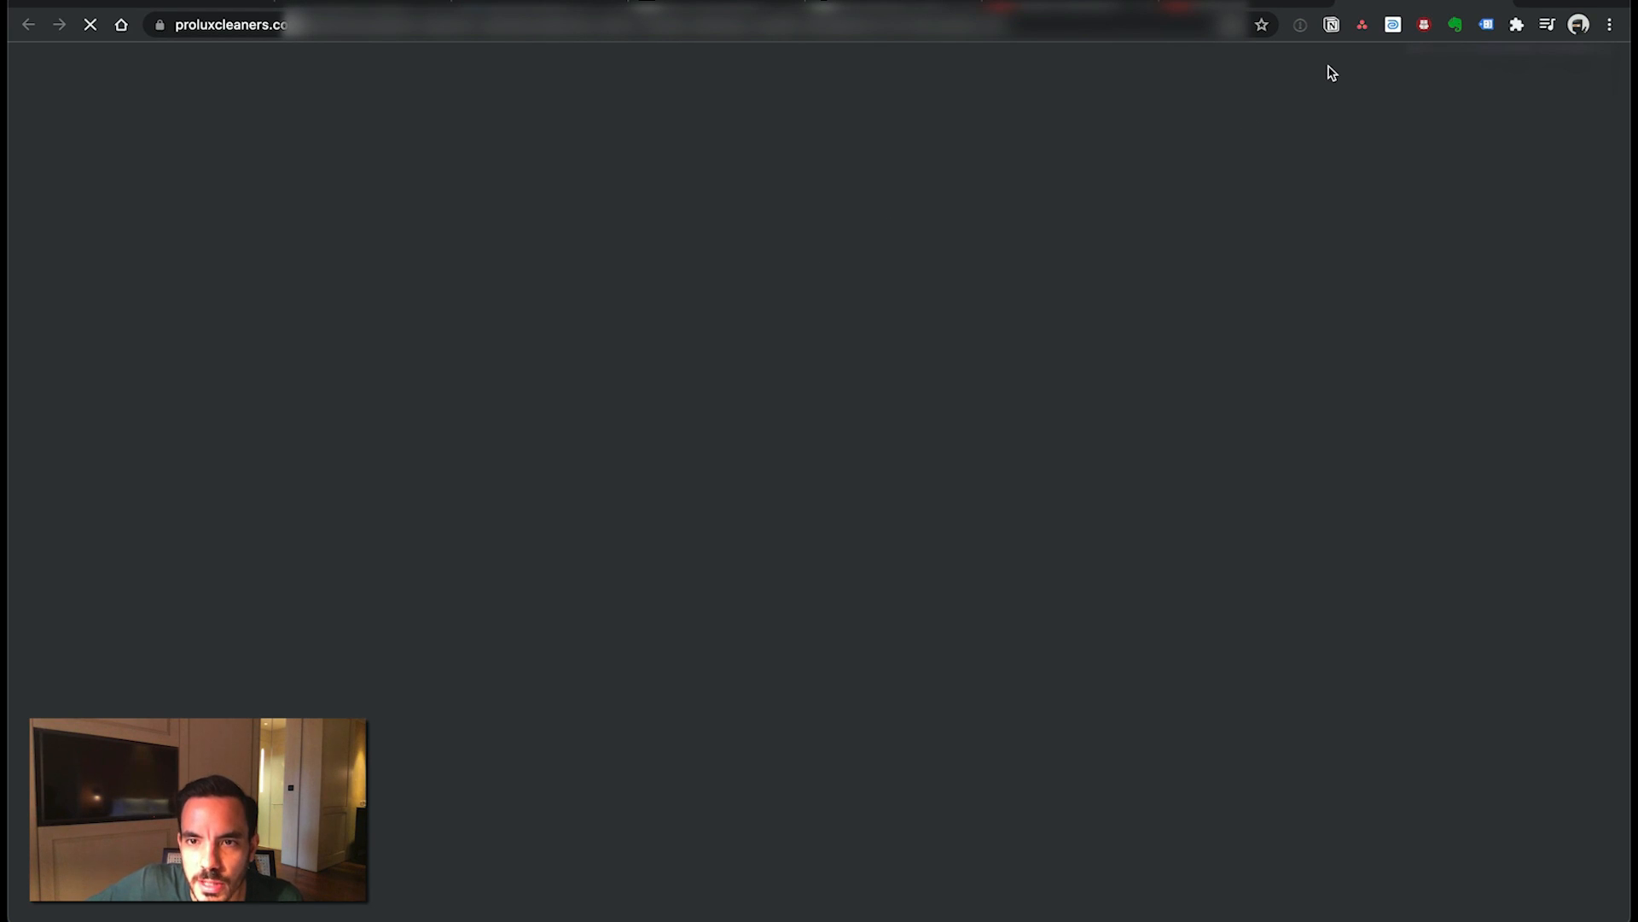
# - Examine the feature list in the Prolux Storm product description, marking the "Easily erase dirt" point
pyautogui.scroll(-4, 1381, 510)
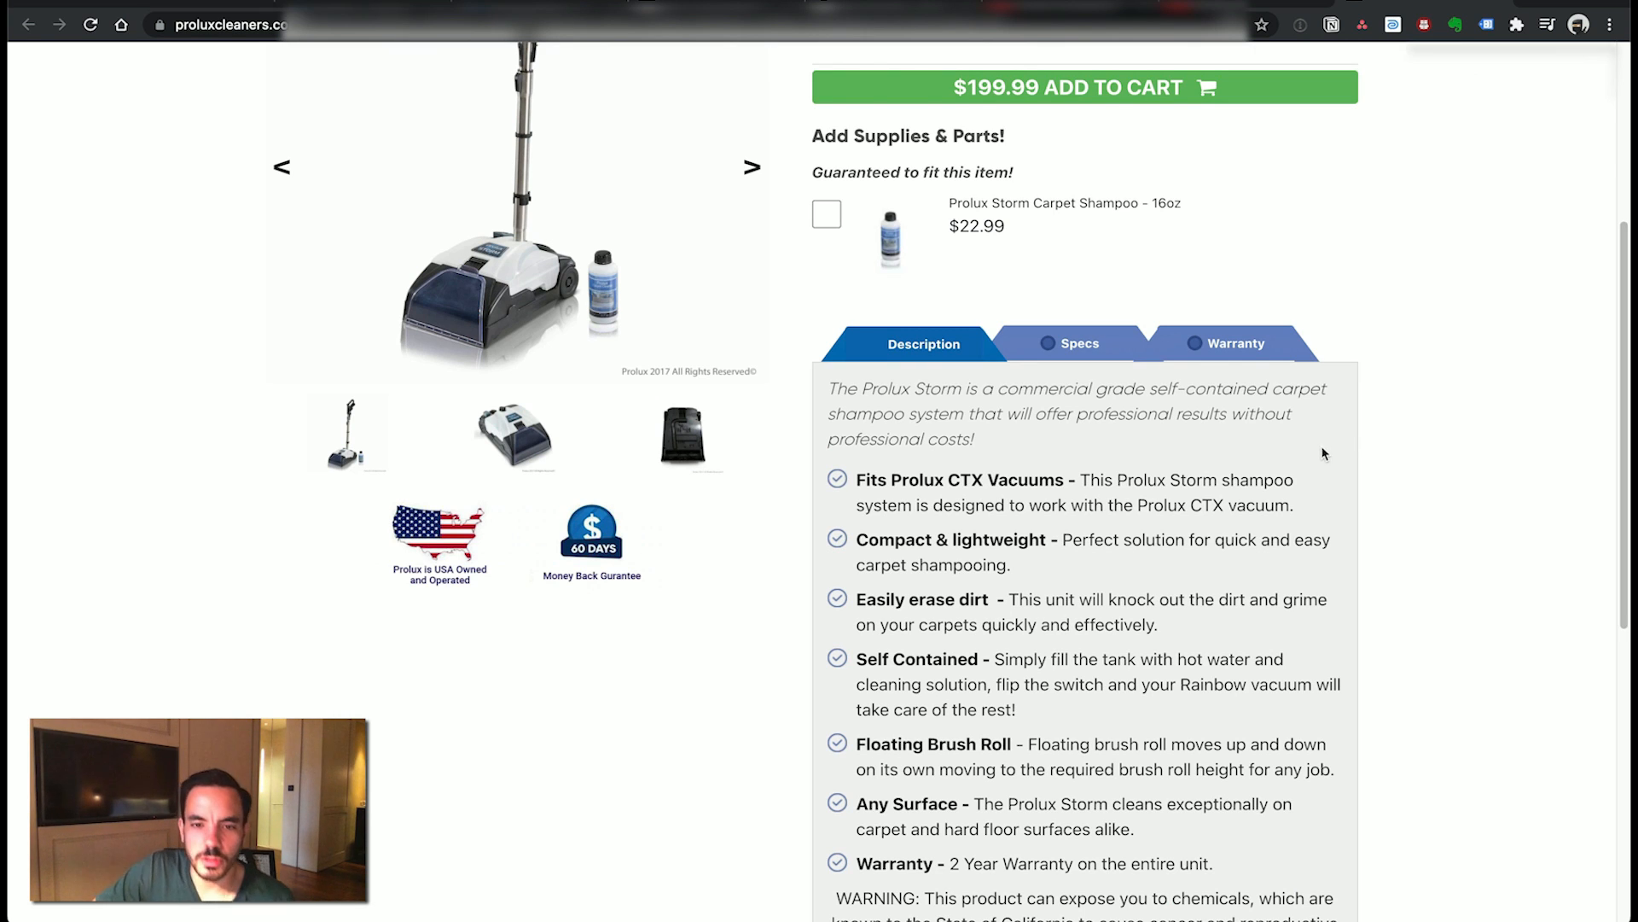
pyautogui.scroll(-1, 1321, 436)
pyautogui.scroll(-2, 1400, 341)
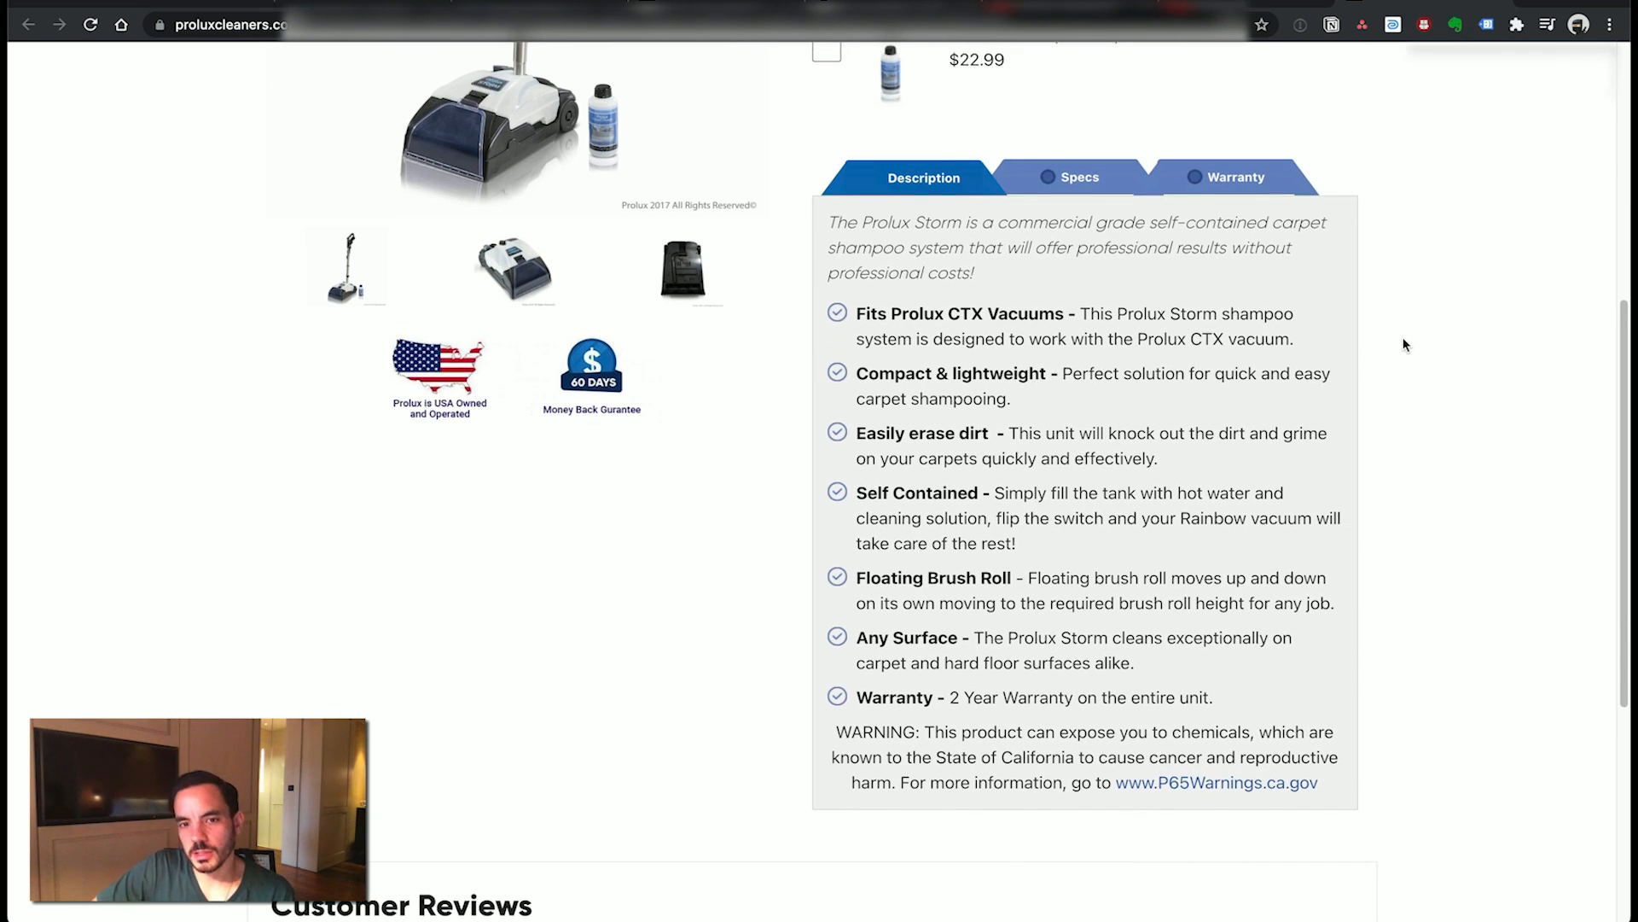
pyautogui.click(1101, 186)
pyautogui.click(963, 189)
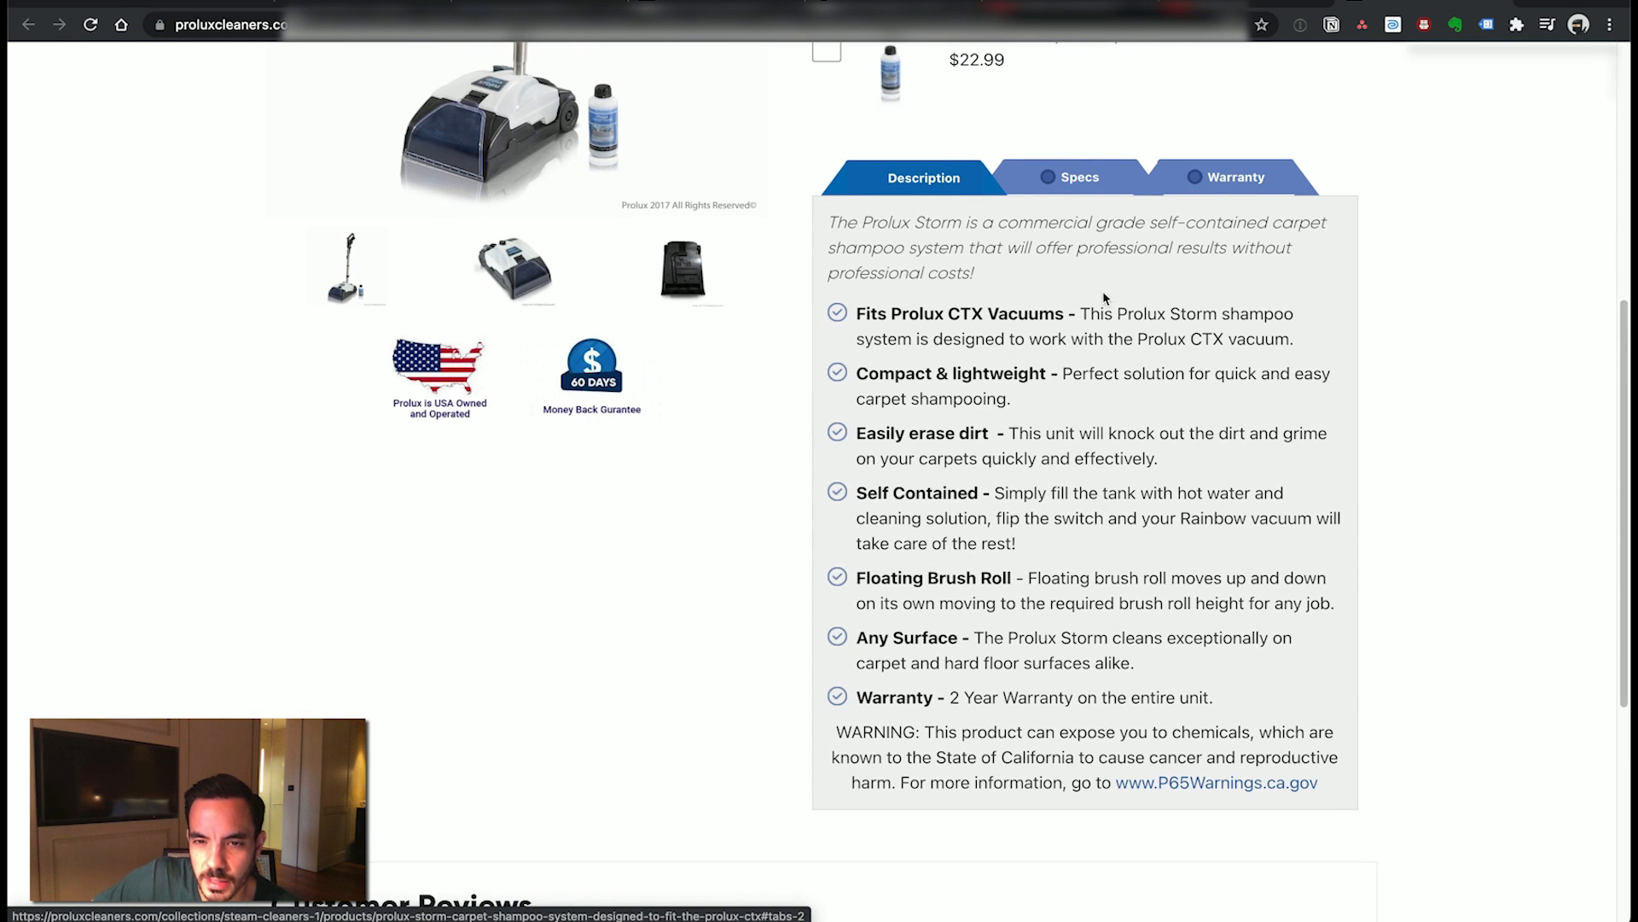
pyautogui.scroll(-1, 1133, 292)
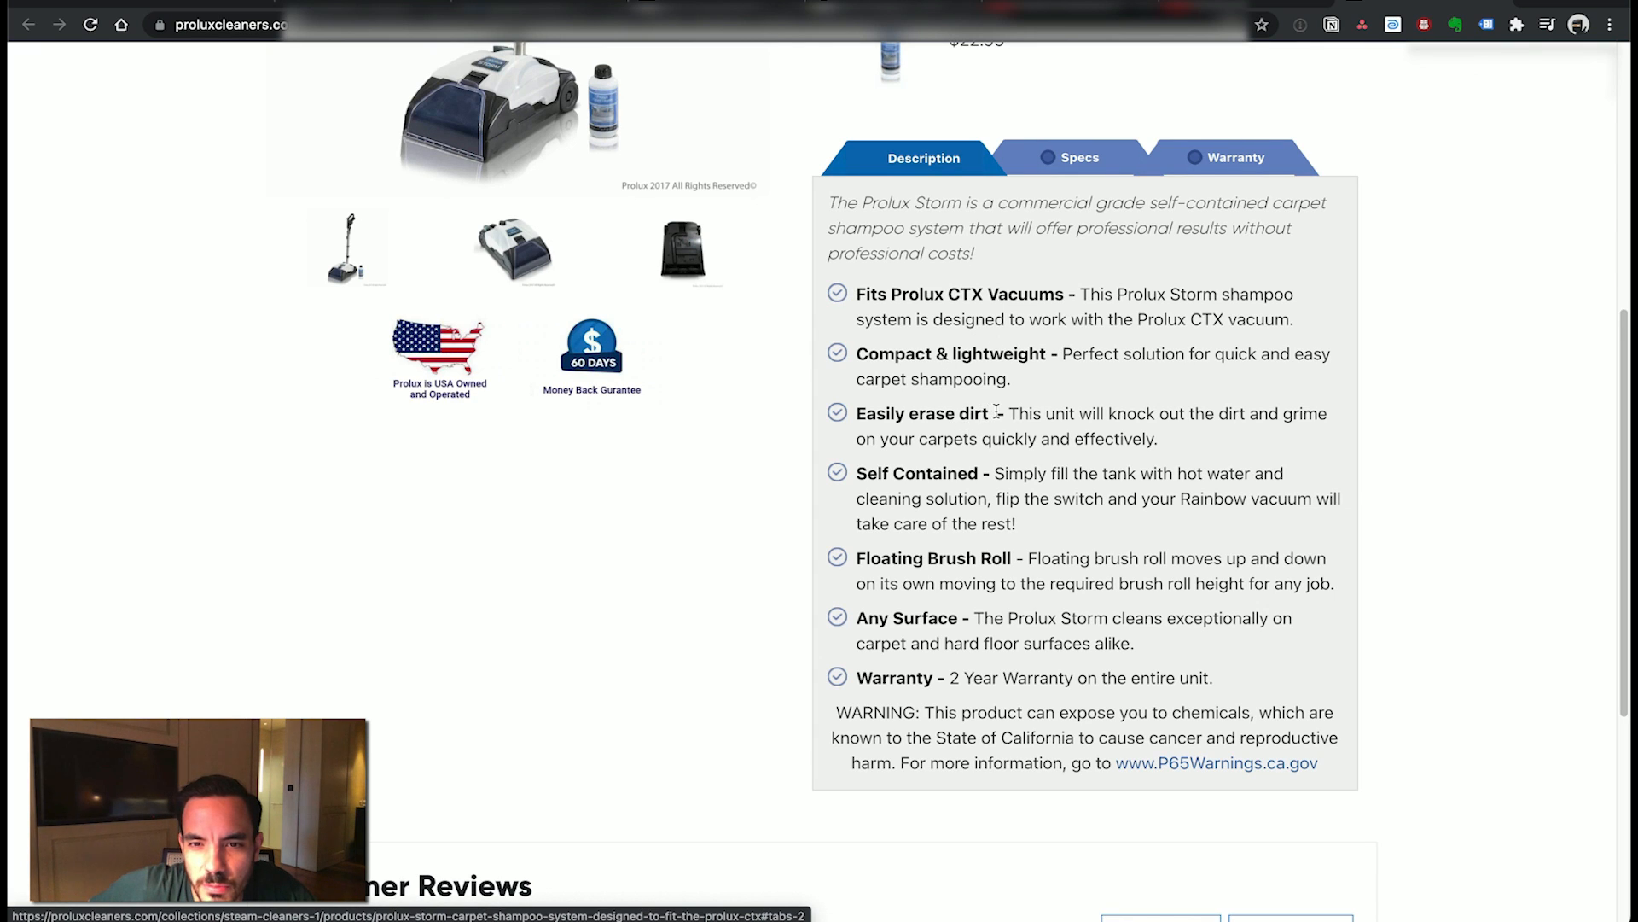
pyautogui.moveTo(1003, 411); pyautogui.dragTo(856, 414)
pyautogui.click(857, 400)
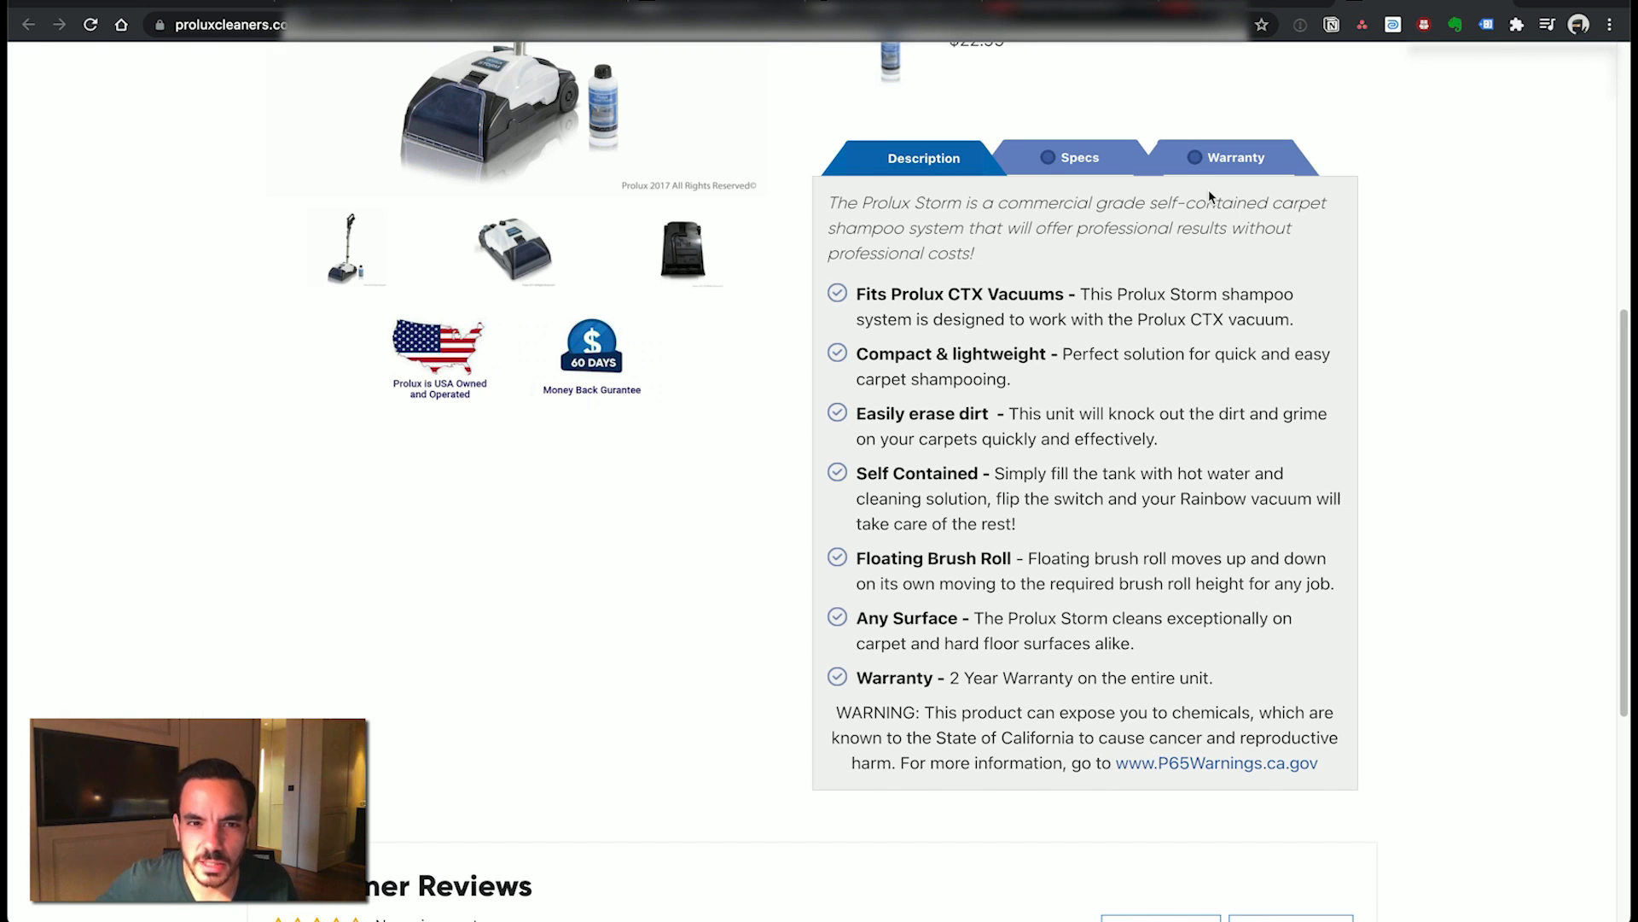
# - Review the whole product page, from the title and price through the description to the customer reviews
pyautogui.scroll(7, 1209, 195)
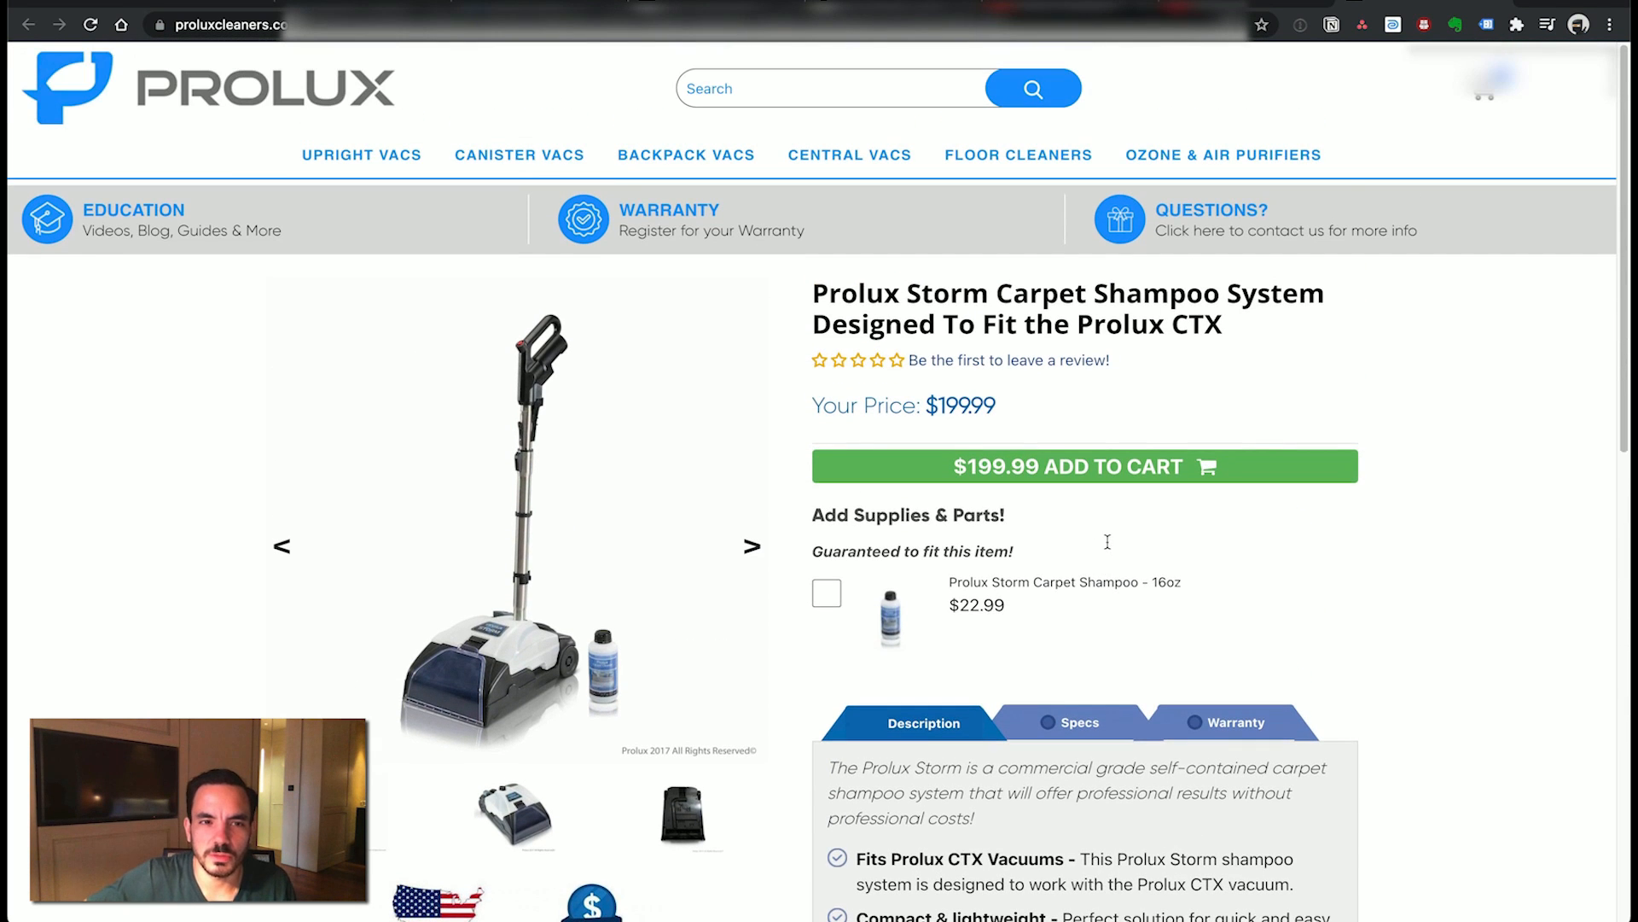
pyautogui.scroll(-3, 1107, 529)
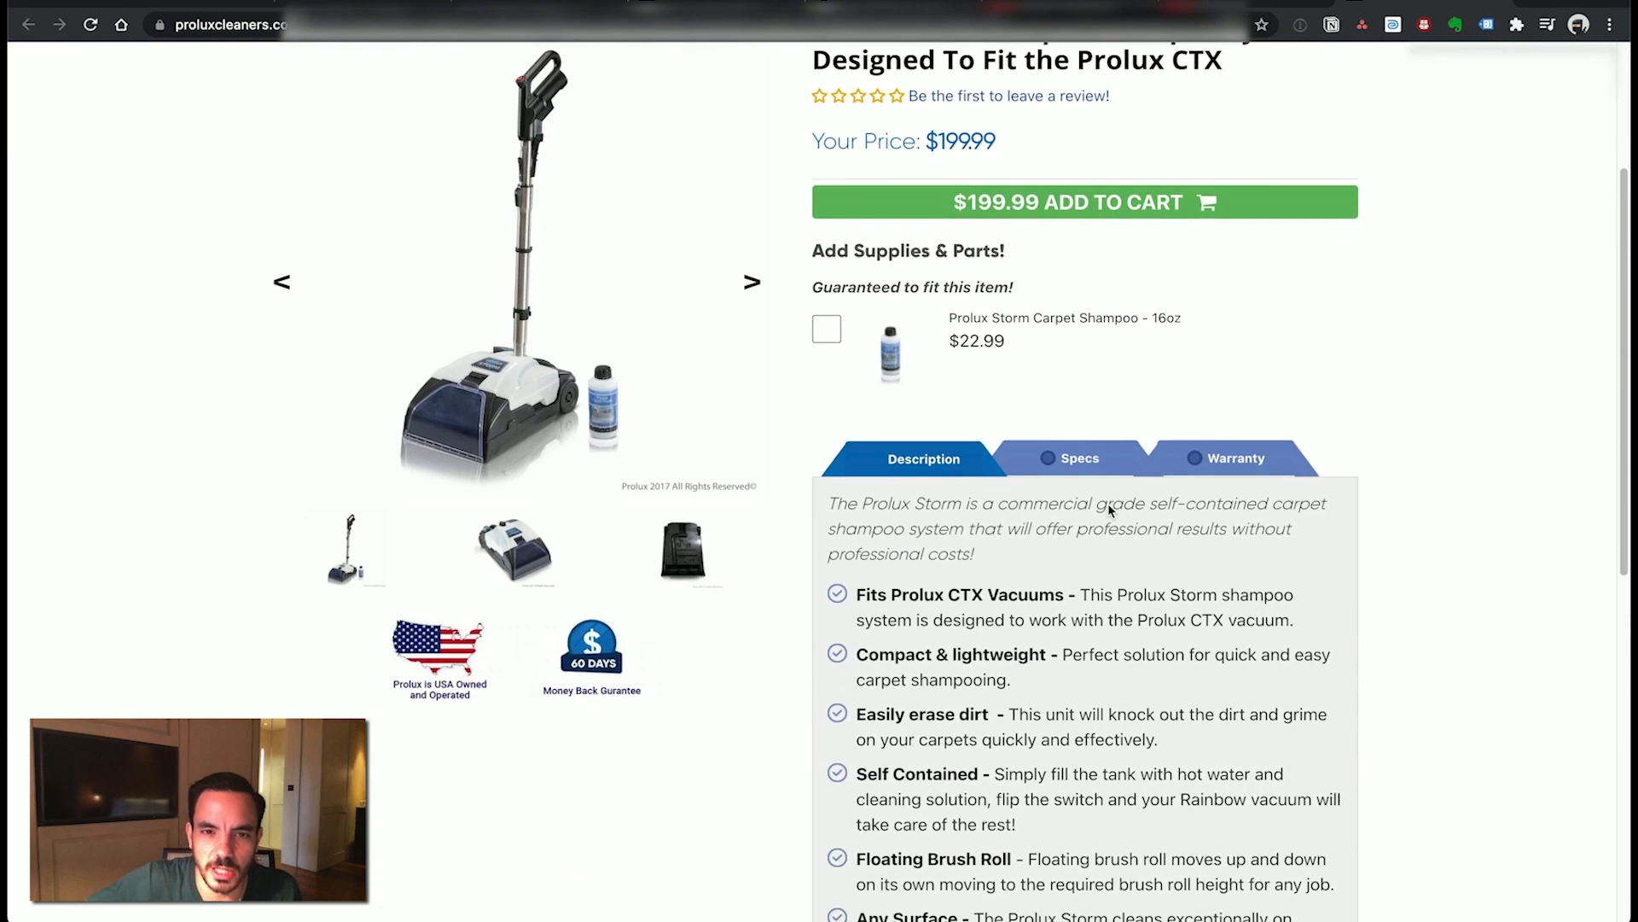
pyautogui.scroll(-1, 1108, 504)
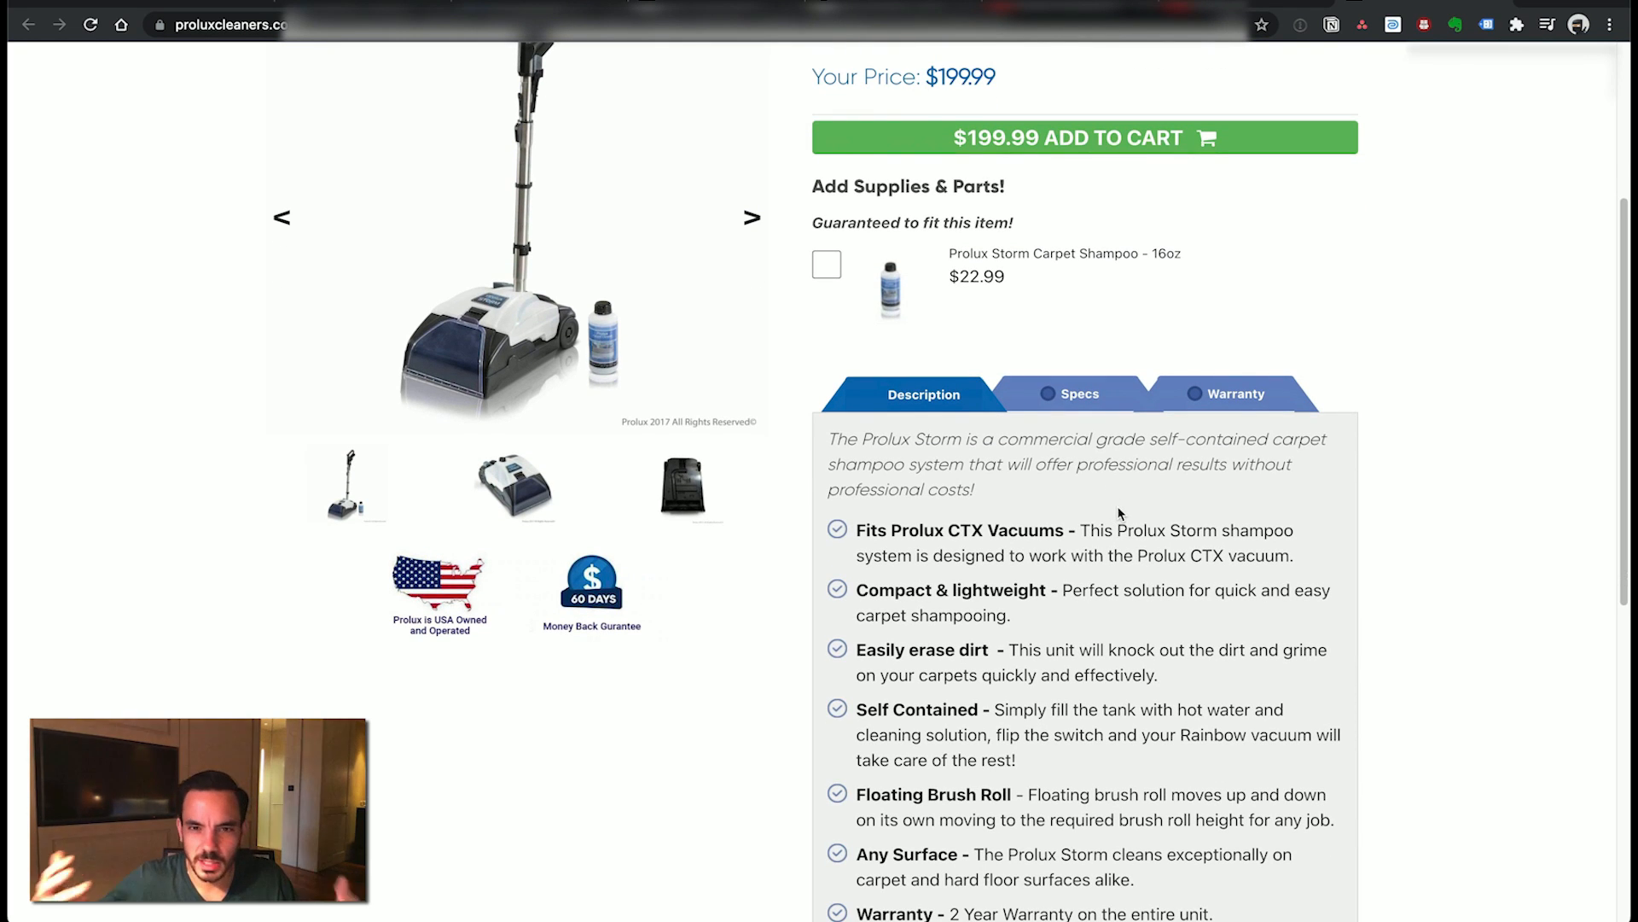
pyautogui.scroll(-3, 1246, 213)
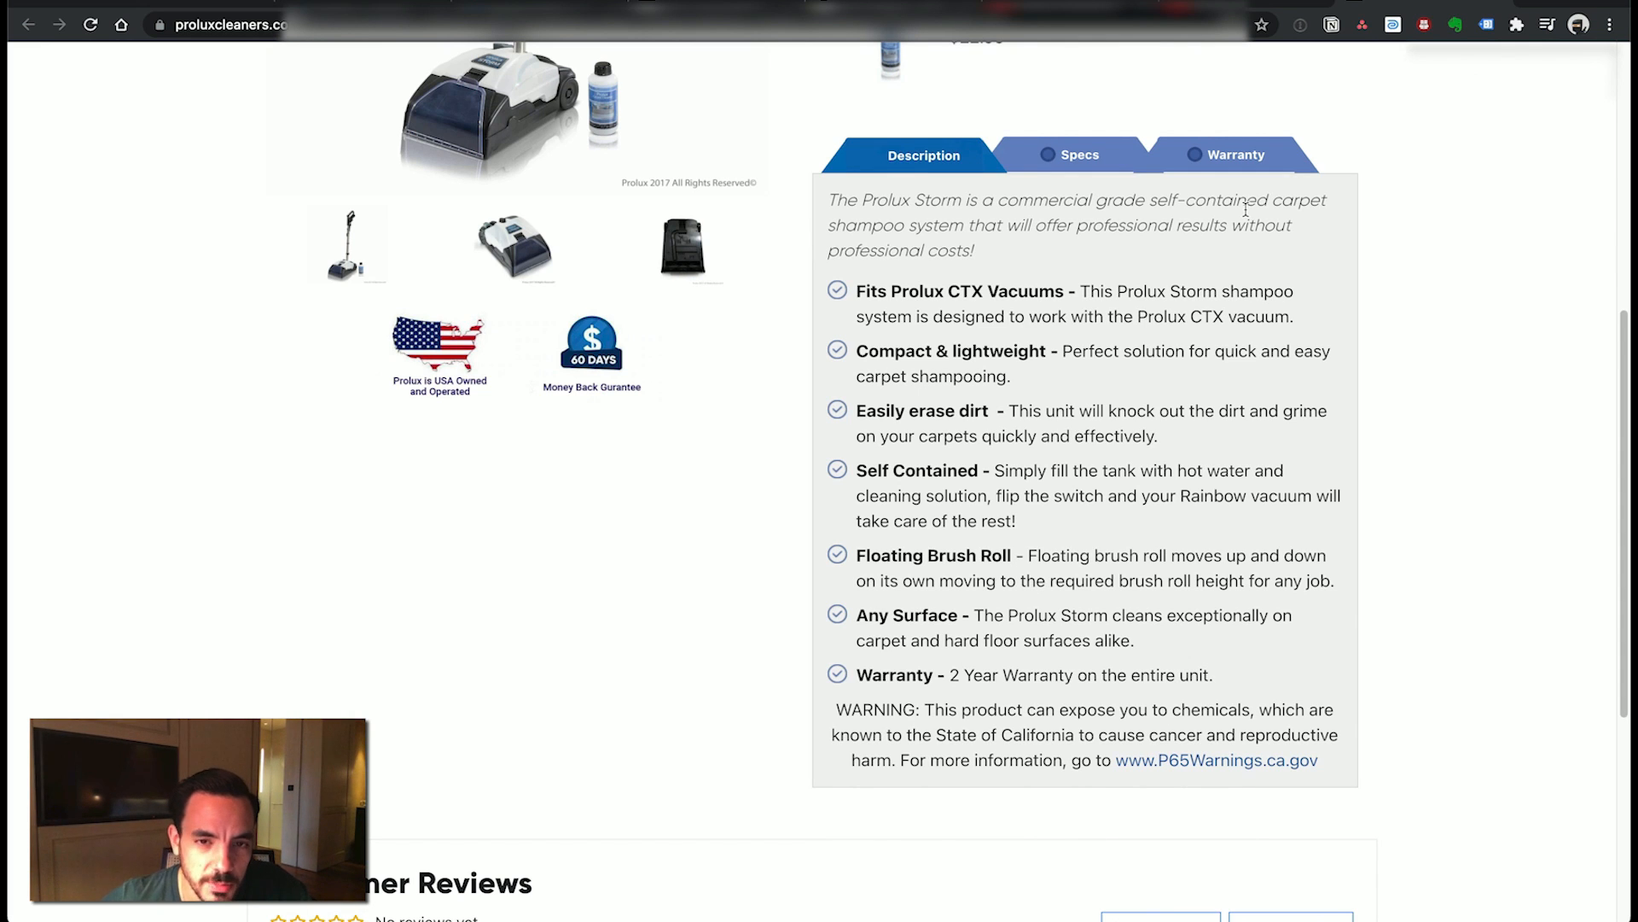
pyautogui.scroll(4, 203, 258)
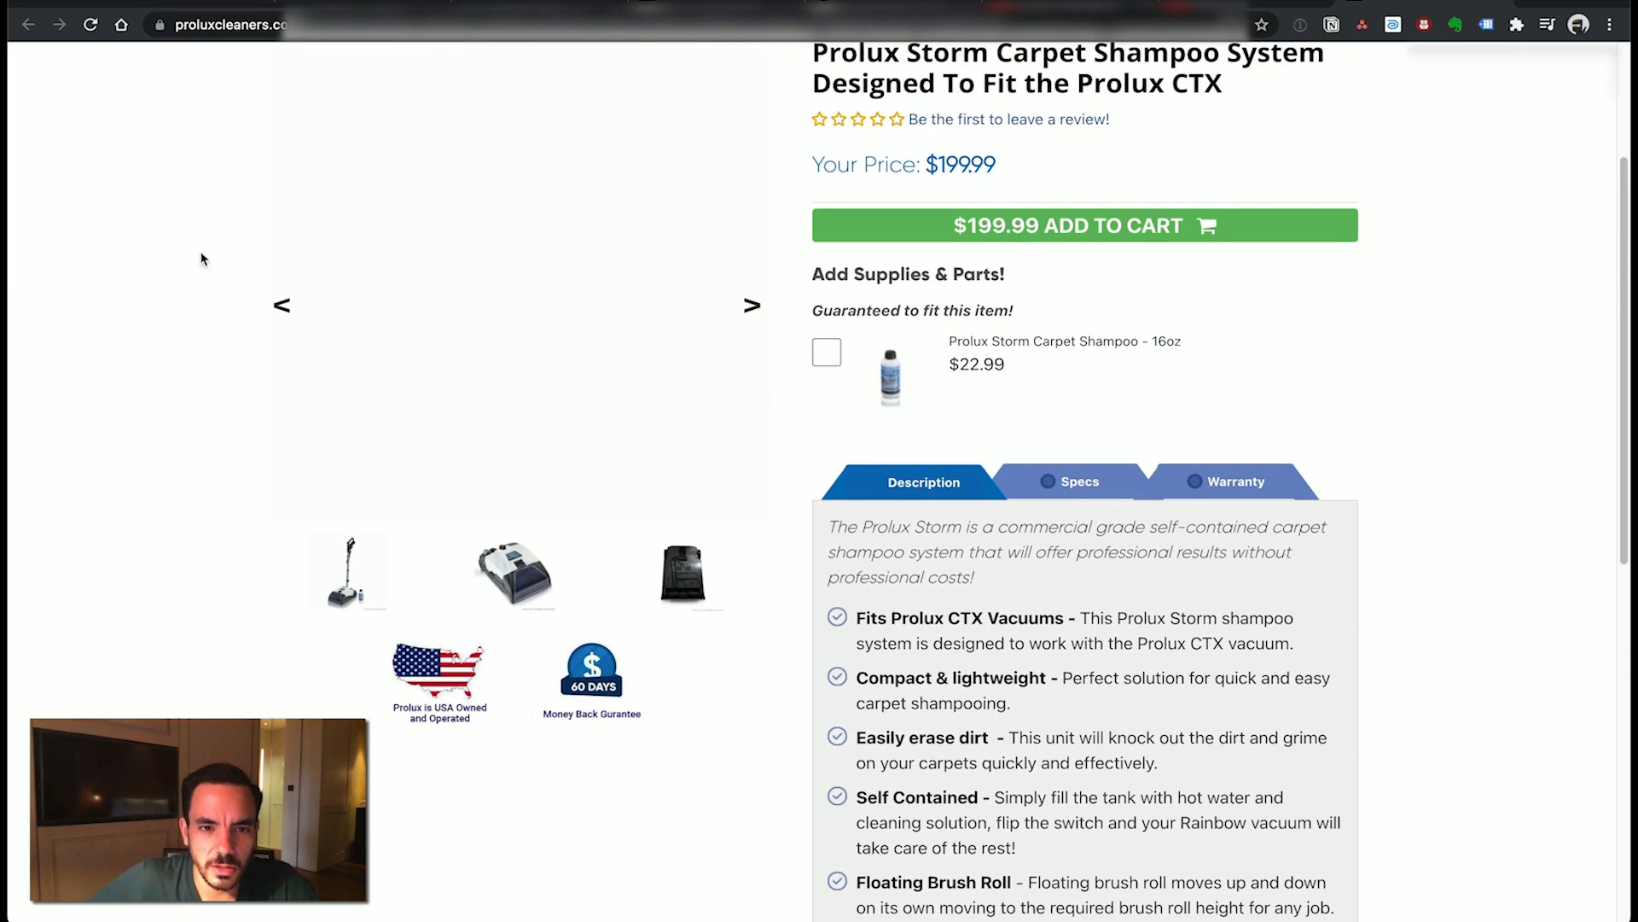
pyautogui.scroll(-3, 146, 454)
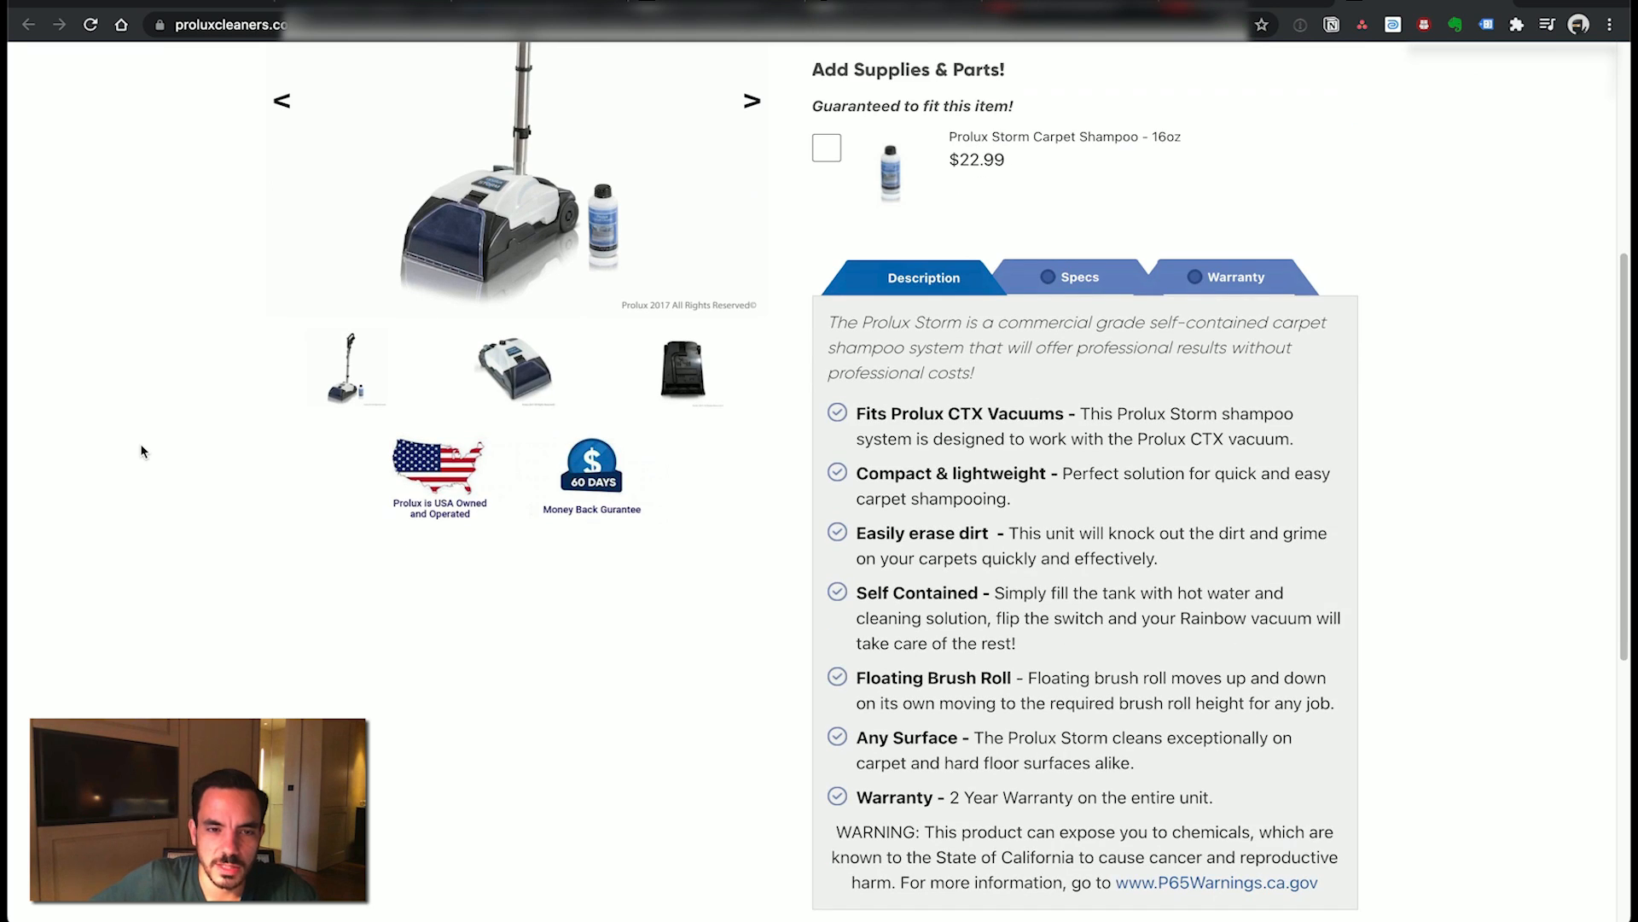
pyautogui.scroll(-3, 228, 522)
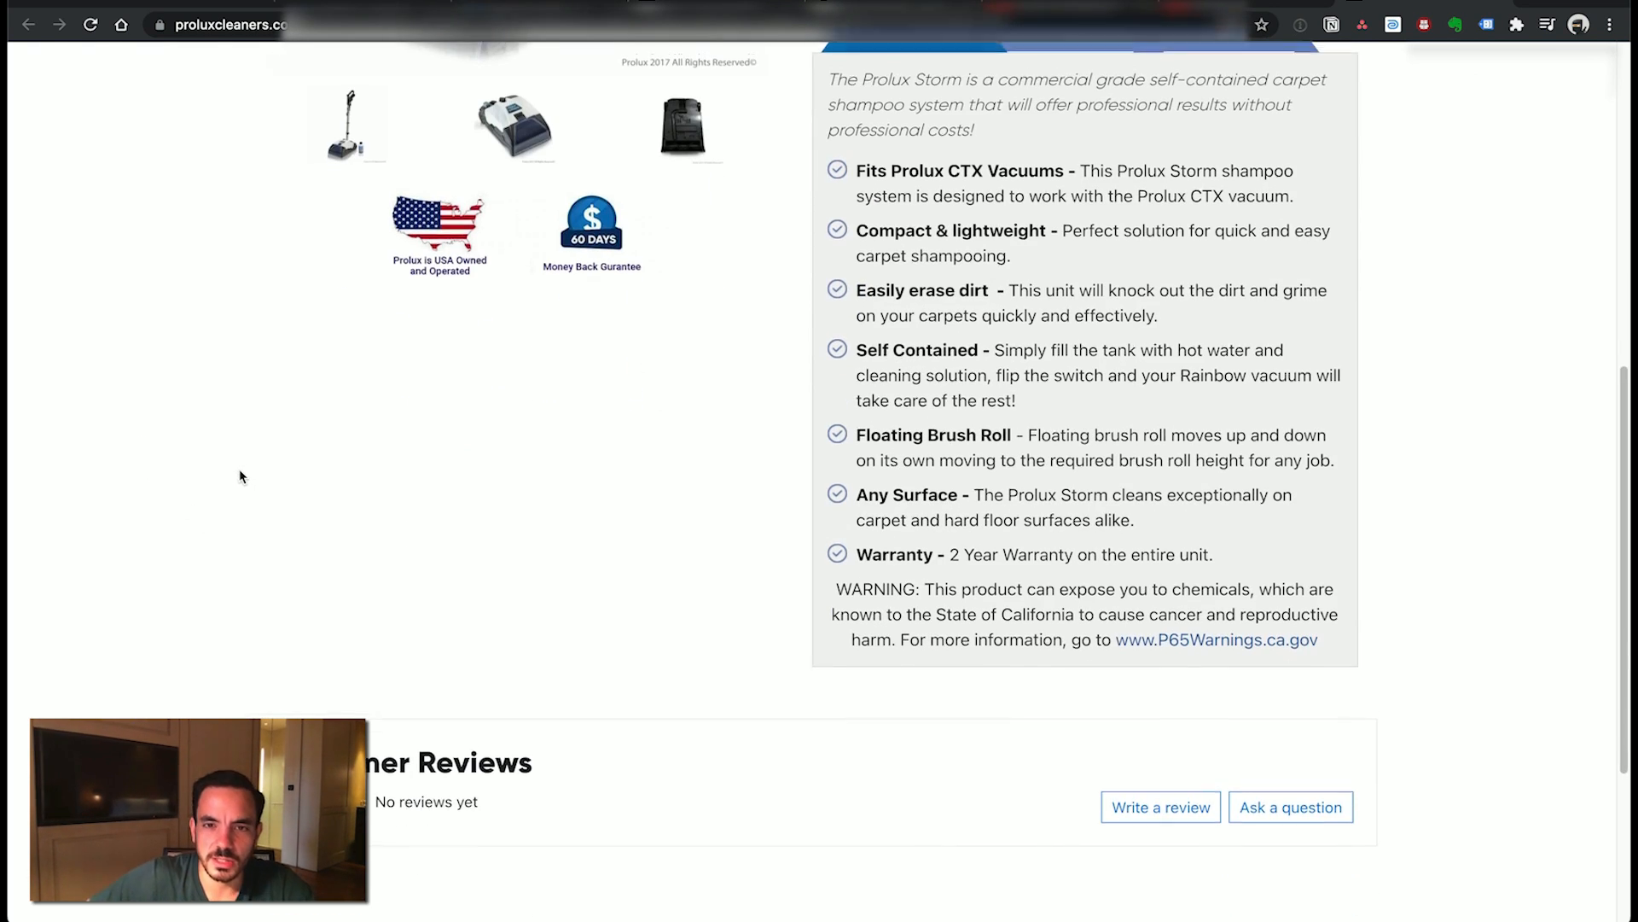
pyautogui.scroll(2, 240, 475)
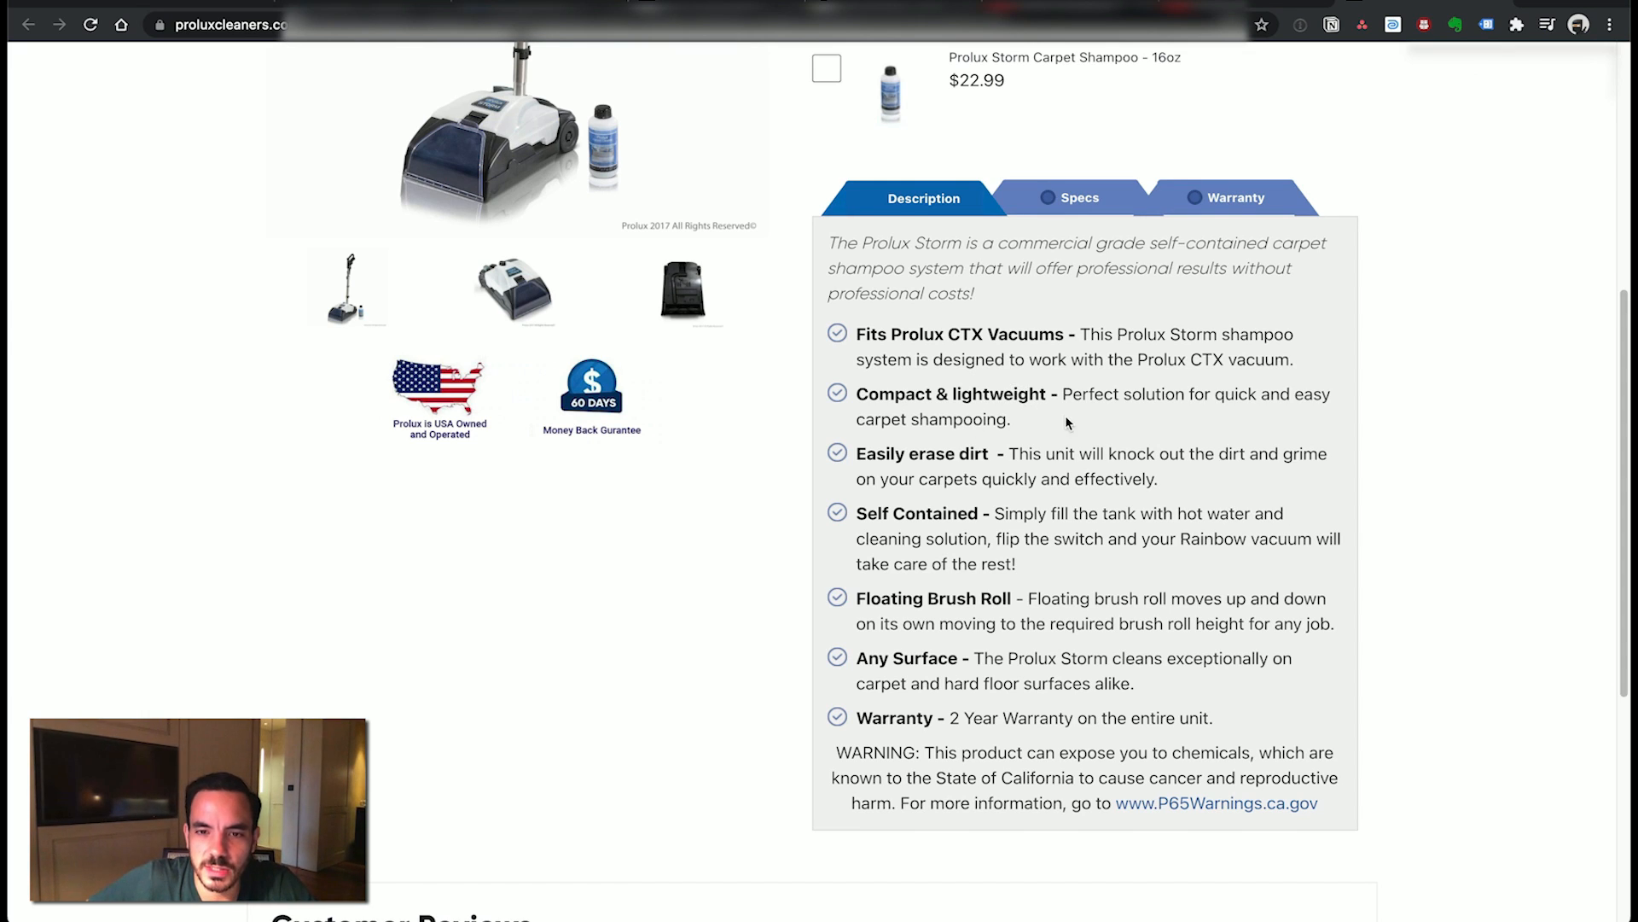
# - Highlight the "Compact & lightweight" and "Easily erase dirt" features in the product description, then clear the highlighting
pyautogui.moveTo(1068, 423); pyautogui.dragTo(1072, 382)
pyautogui.moveTo(1077, 377); pyautogui.dragTo(1073, 358)
pyautogui.click(1089, 351)
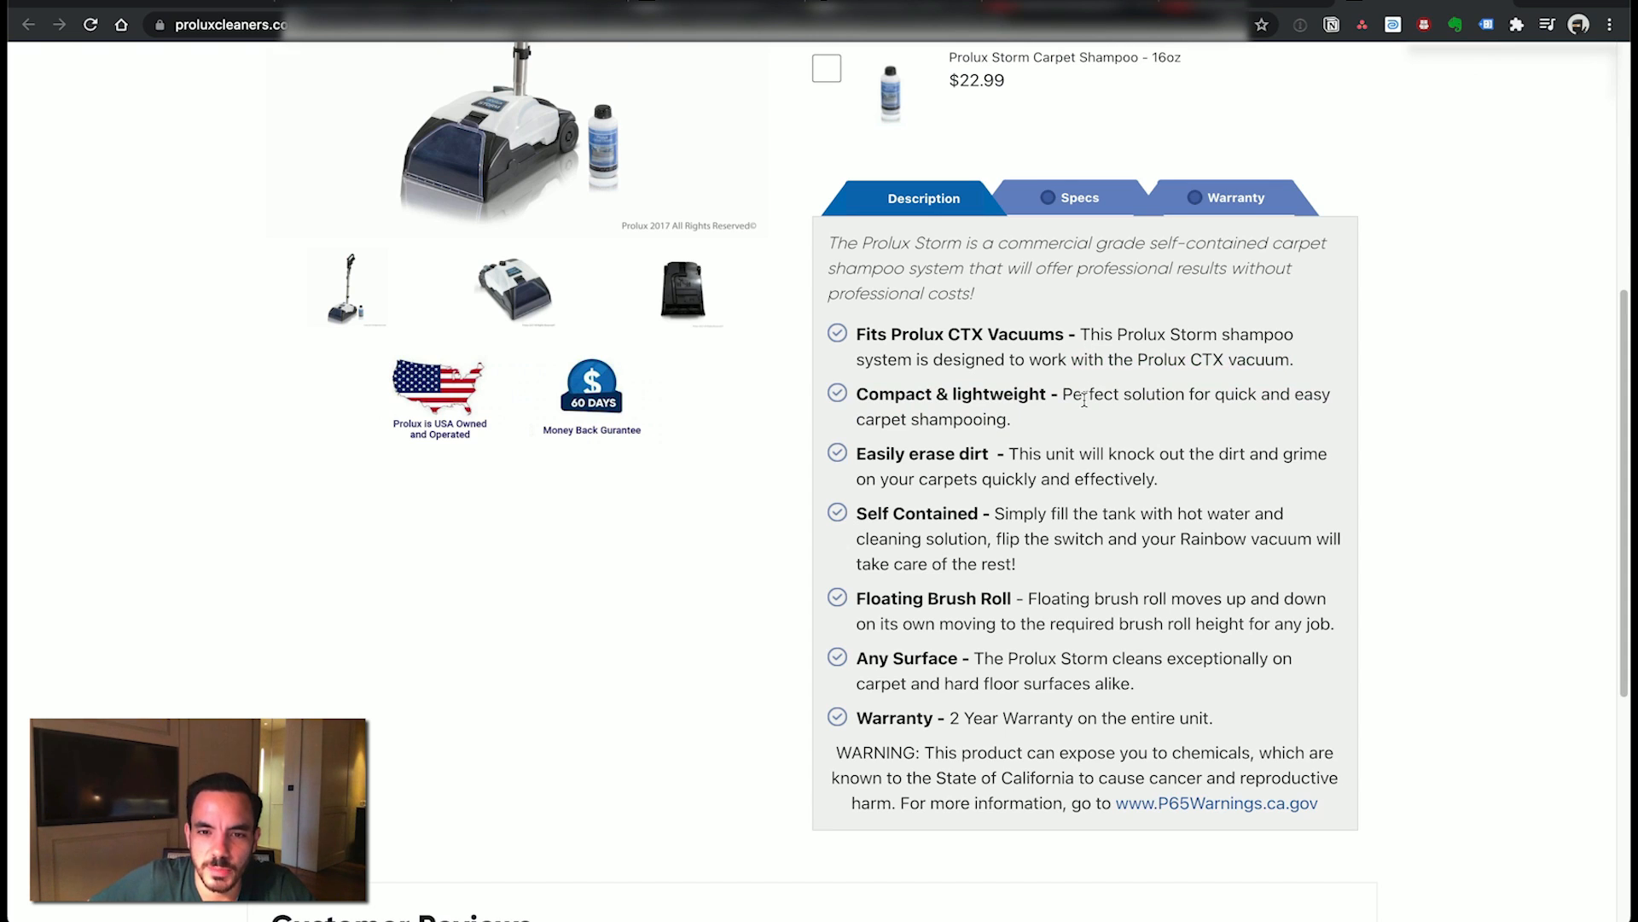
pyautogui.scroll(-1, 1083, 499)
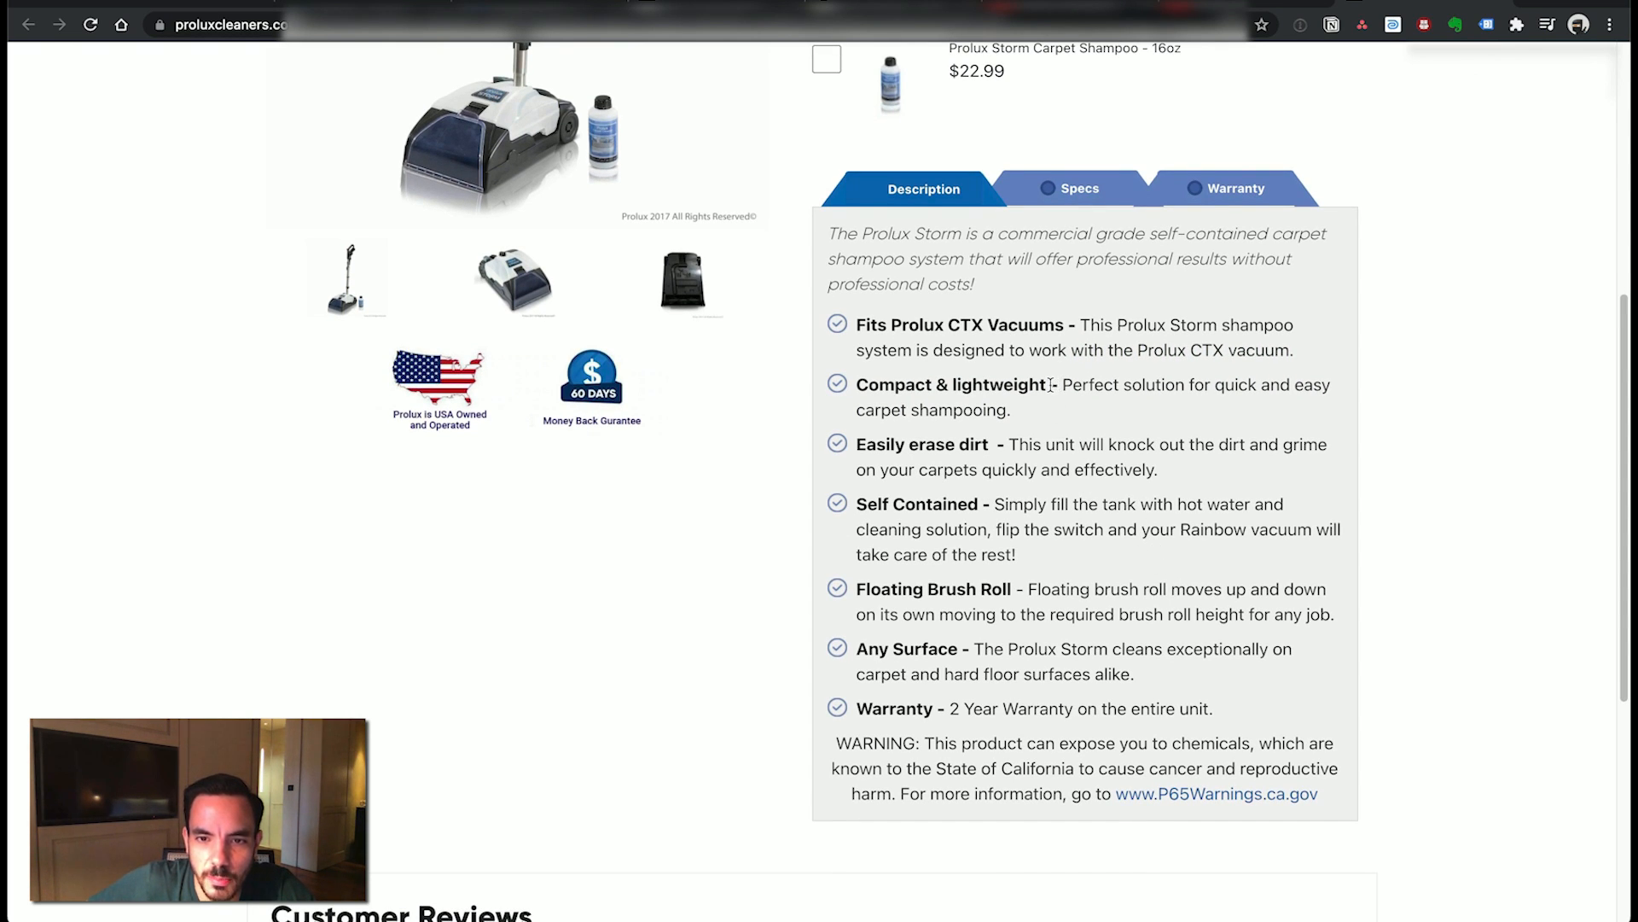
pyautogui.moveTo(1050, 385); pyautogui.dragTo(858, 384)
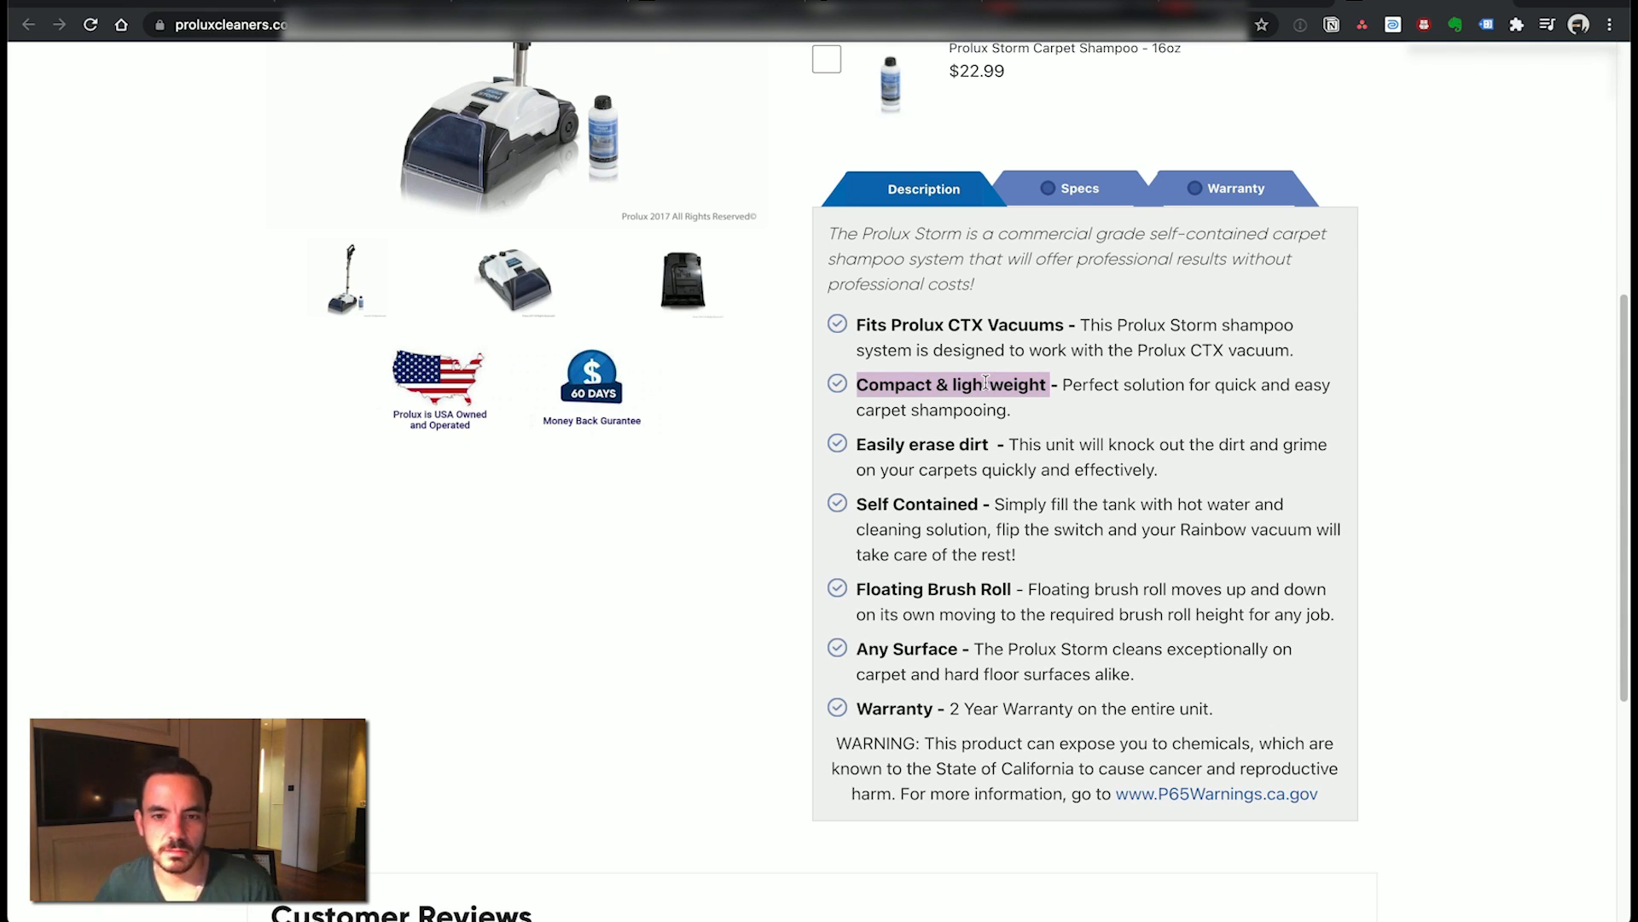
pyautogui.scroll(-1, 988, 380)
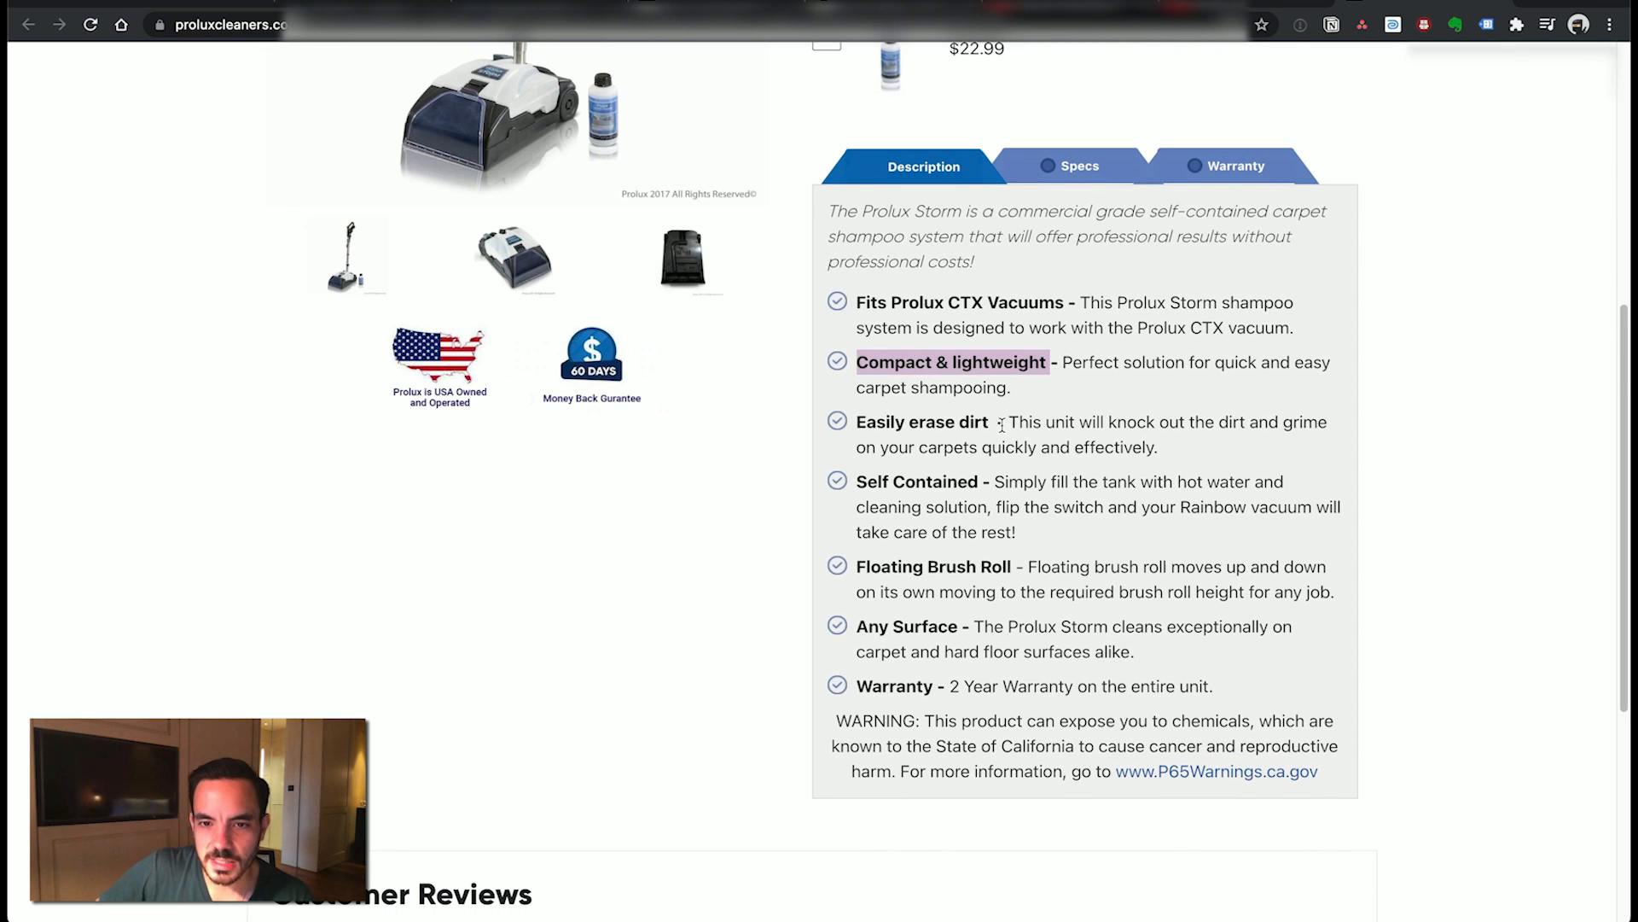
pyautogui.moveTo(1002, 424); pyautogui.dragTo(854, 422)
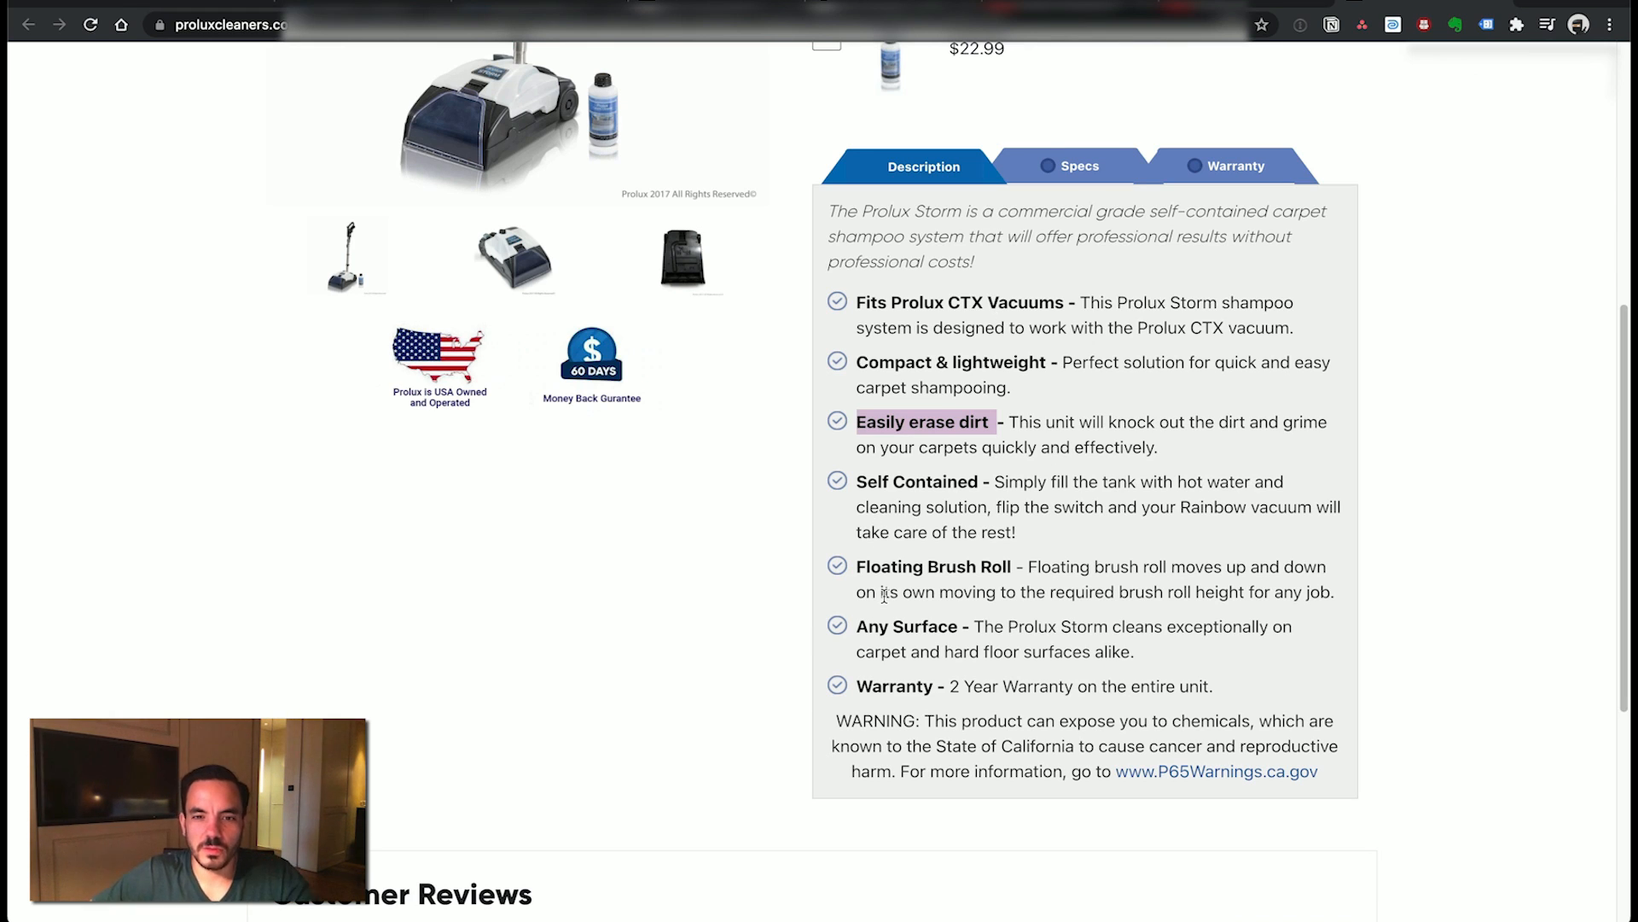
pyautogui.moveTo(1041, 388); pyautogui.dragTo(1050, 321)
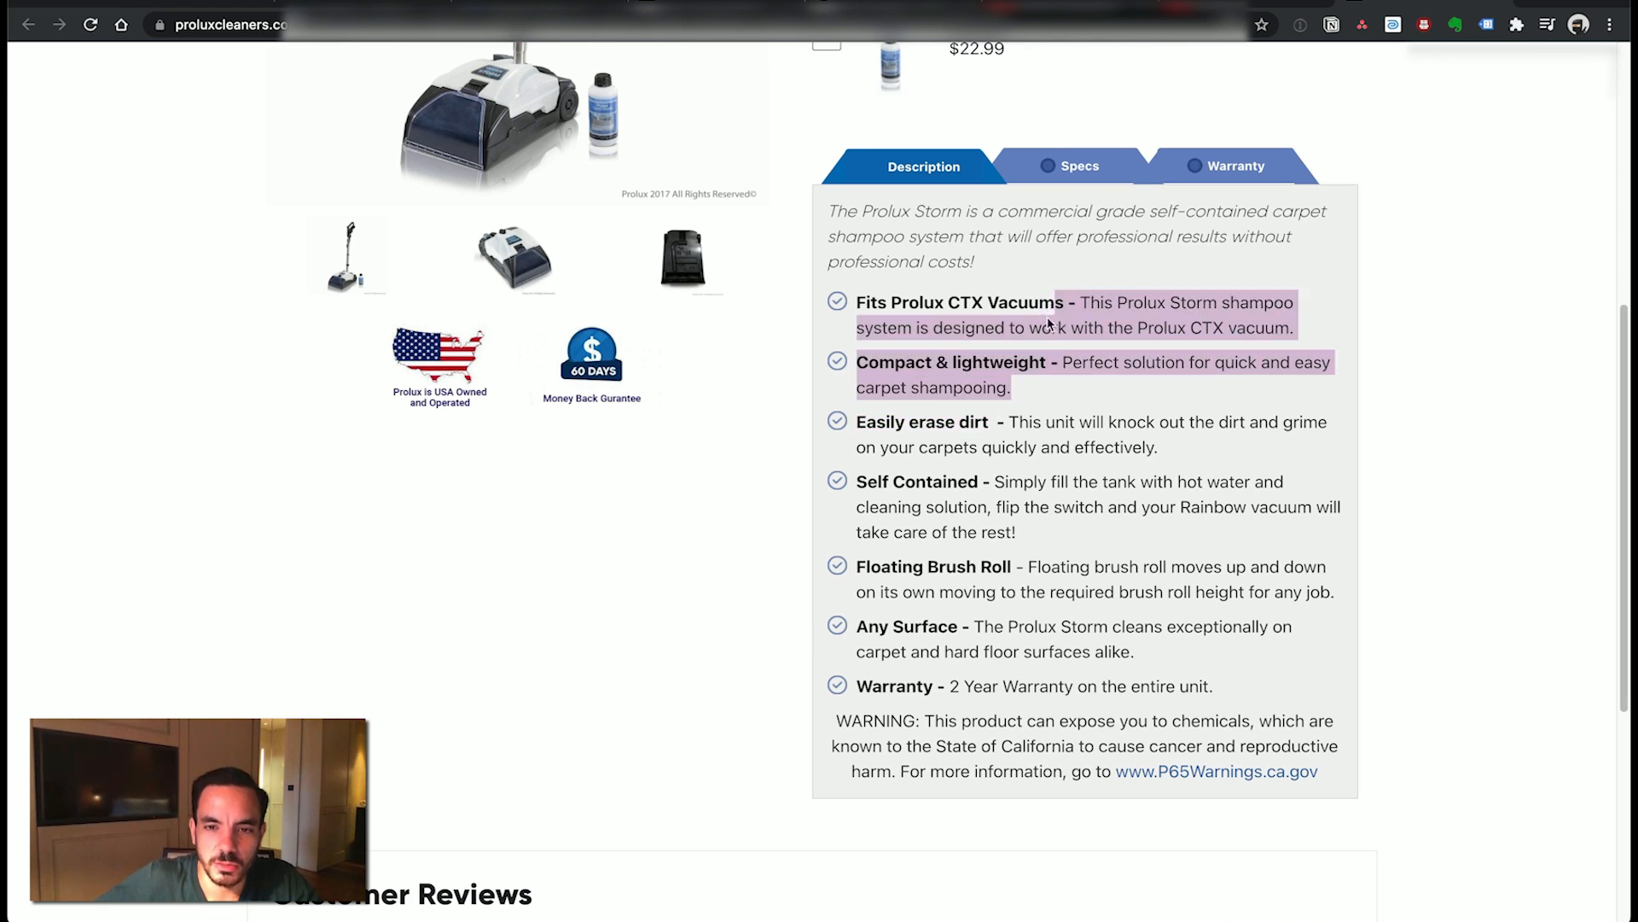
pyautogui.click(1081, 280)
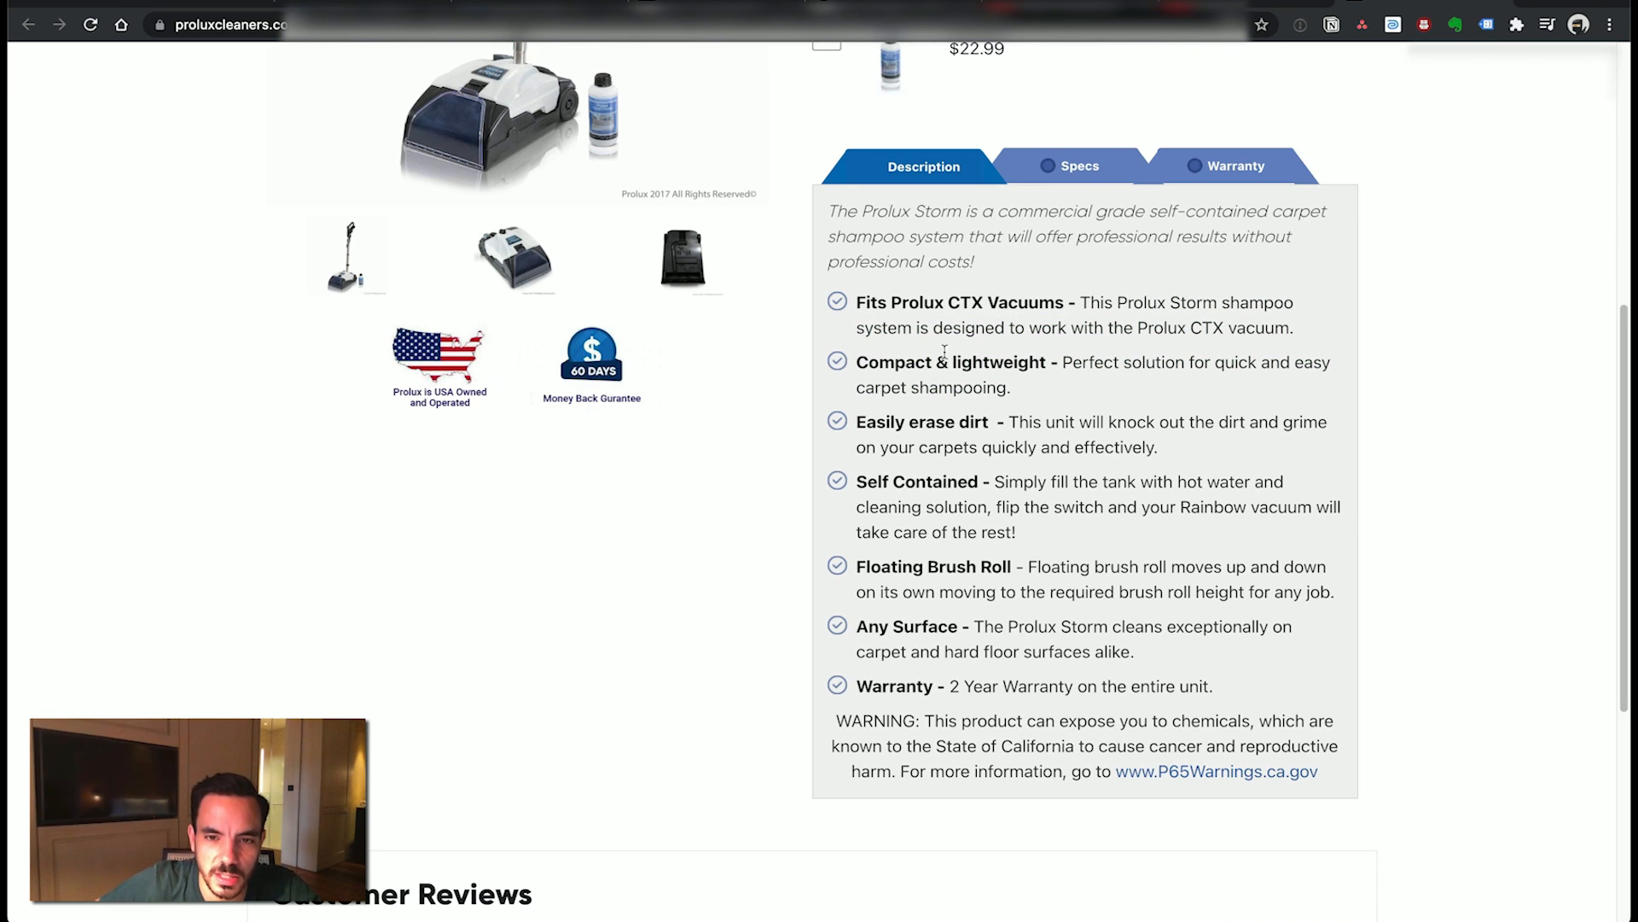
# - Check the "Strong Offer + CTA" item in the audit notes and return to the product page
pyautogui.scroll(1, 936, 355)
pyautogui.scroll(2, 936, 354)
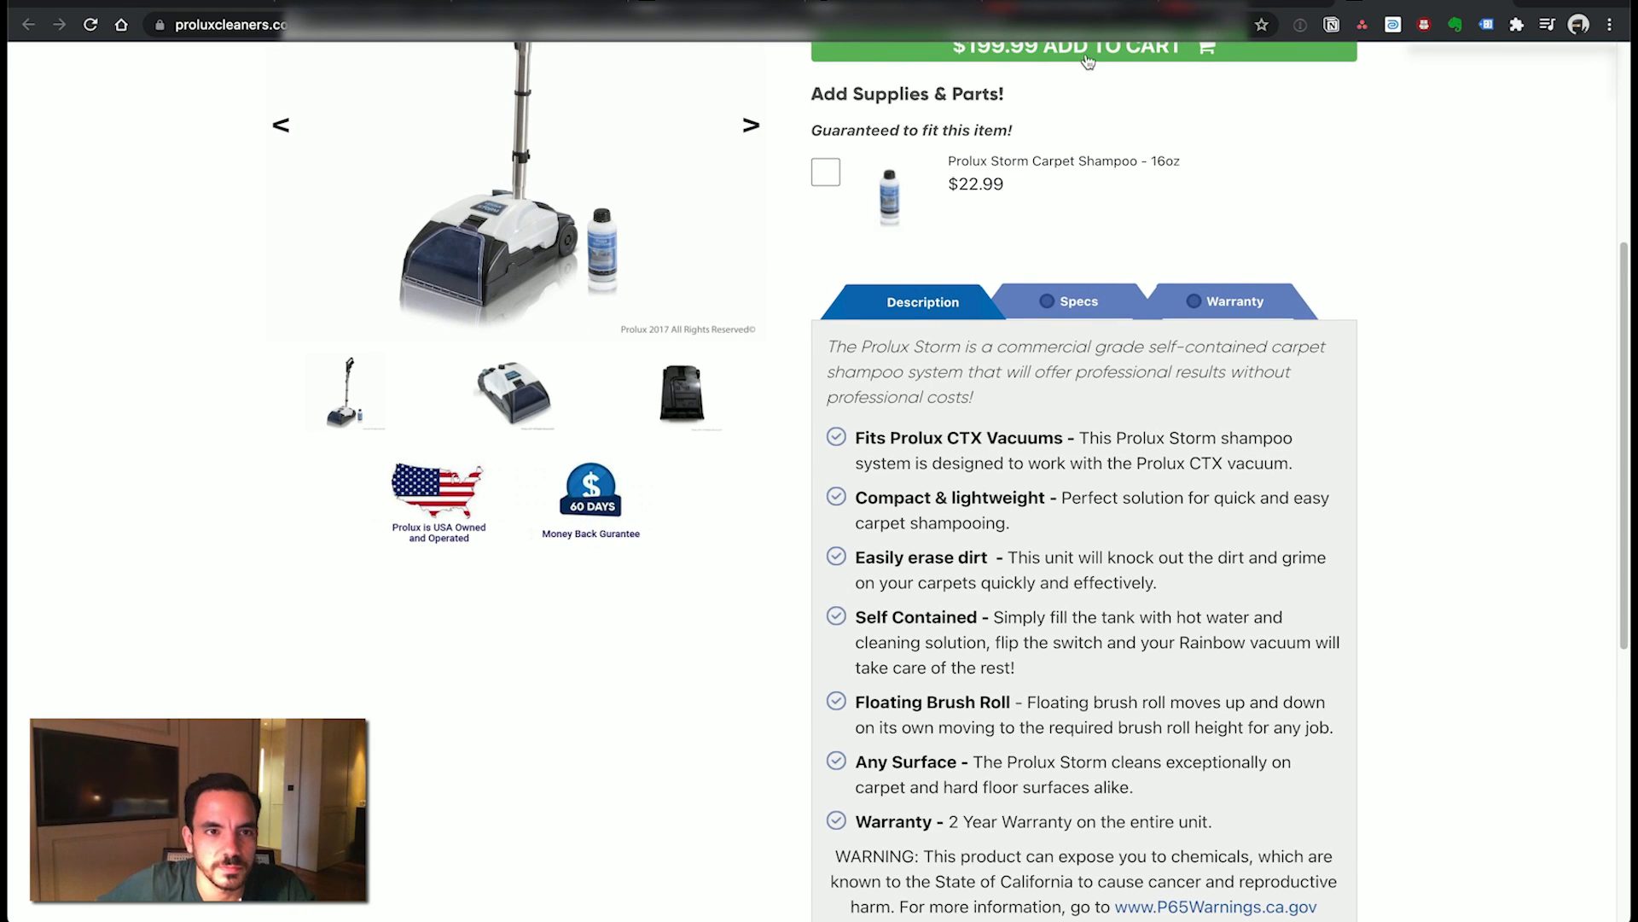
pyautogui.hotkey('ctrl', 'Up')
pyautogui.click(376, 406)
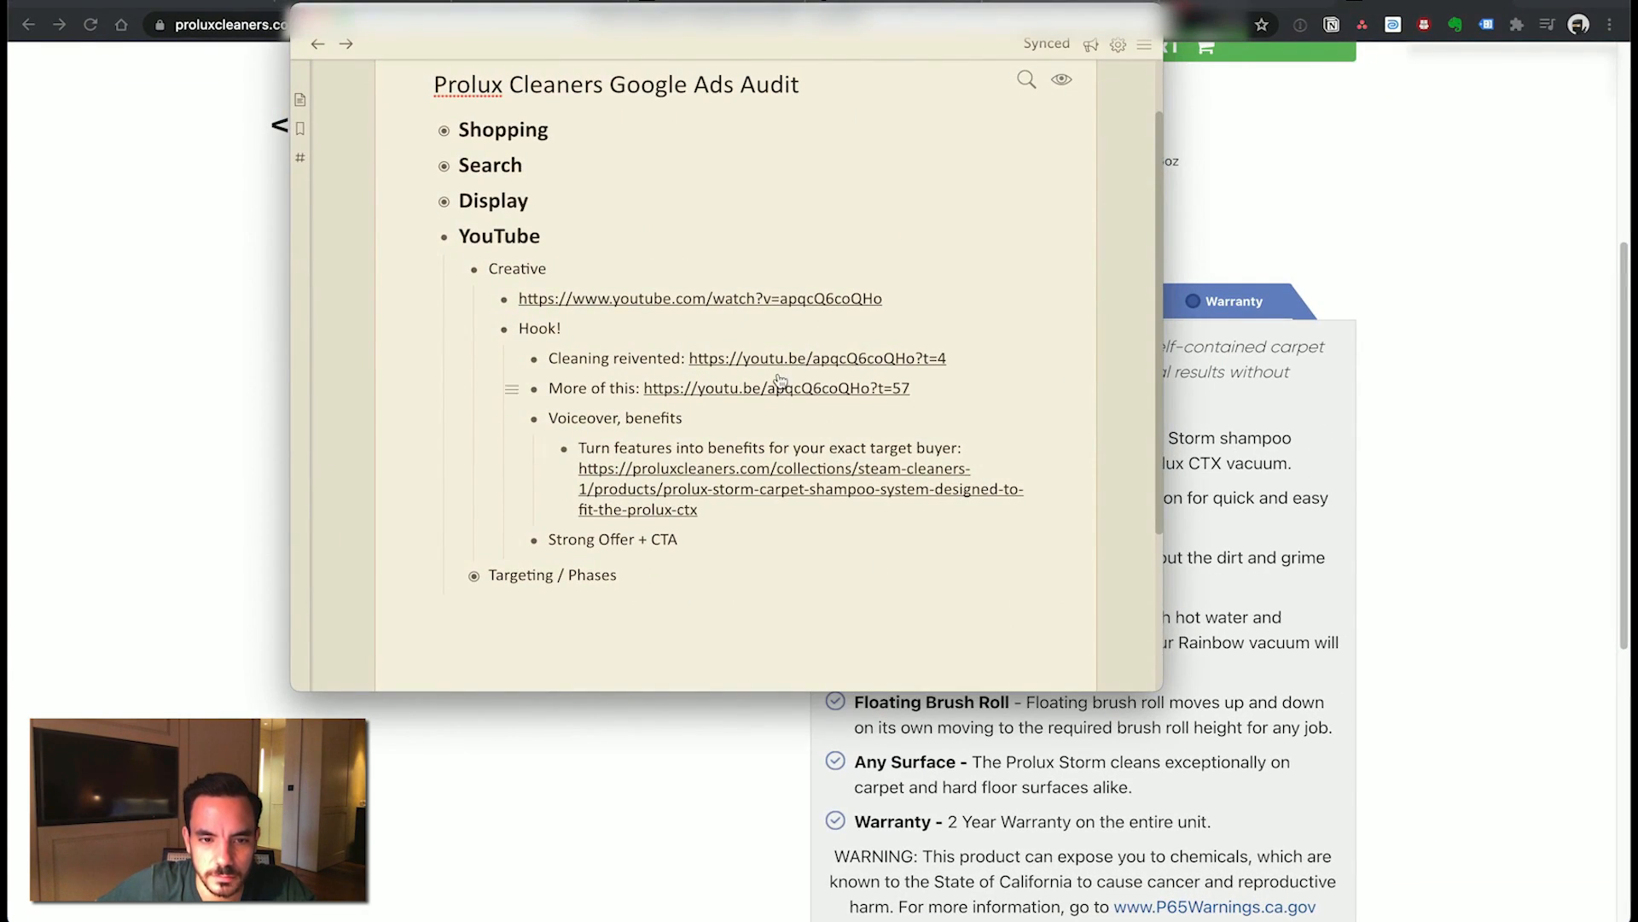
pyautogui.click(737, 539)
pyautogui.press('super+Tab')
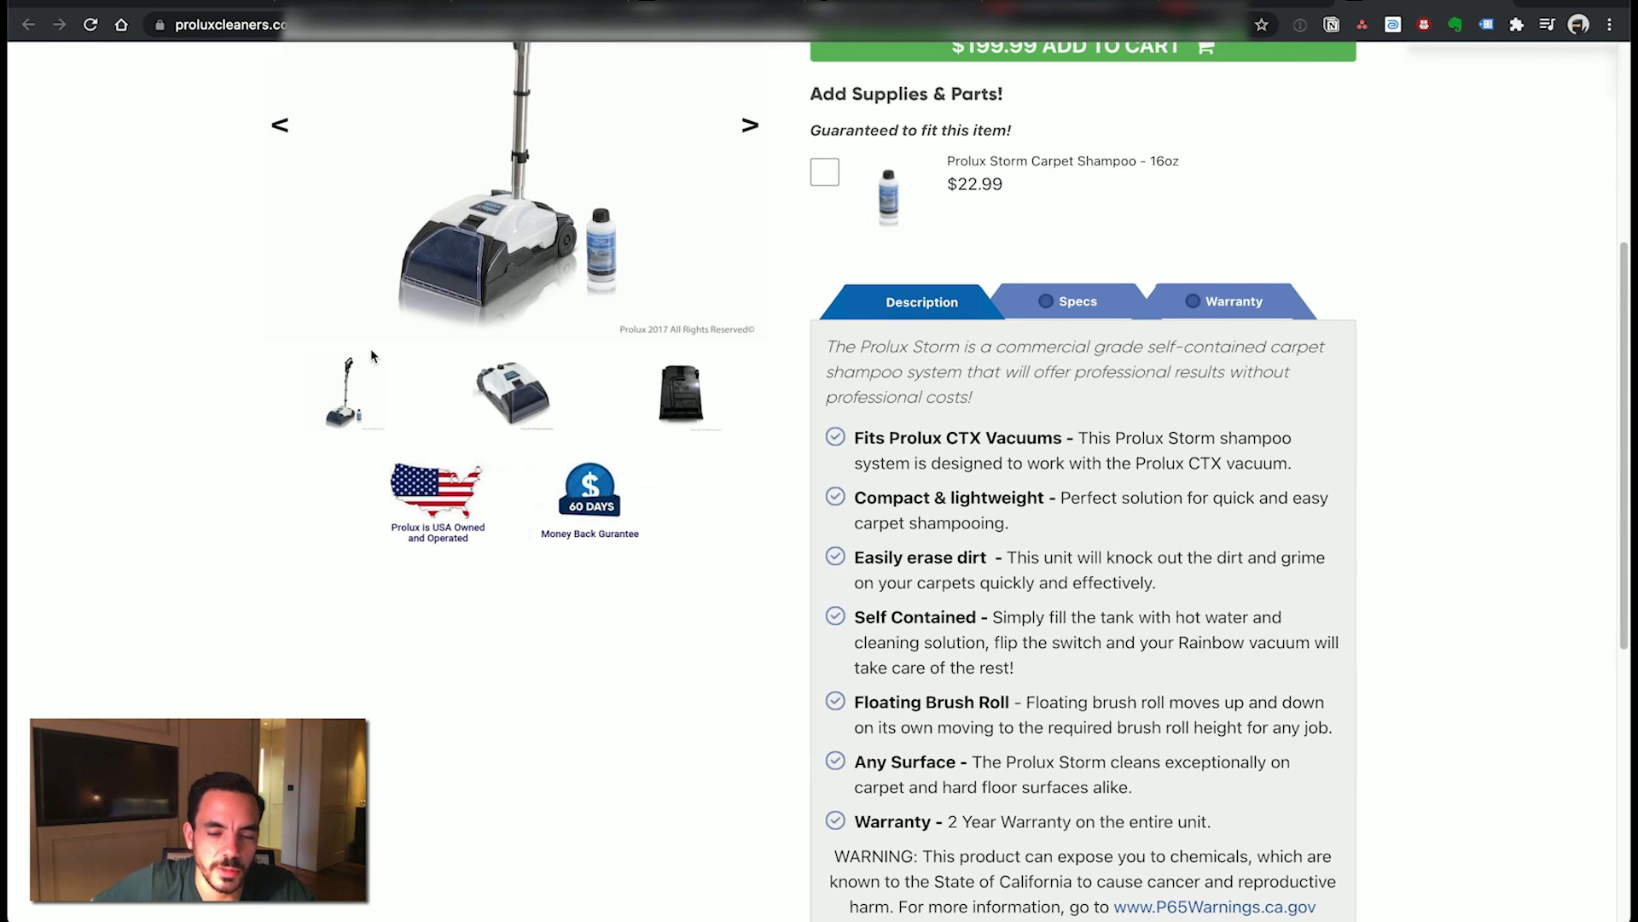
# - In the audit notes, collapse the "Creative" section, expand "Targeting / Phases" and fold the "Lower Funnel Prospecting Test" item
pyautogui.click(1154, 6)
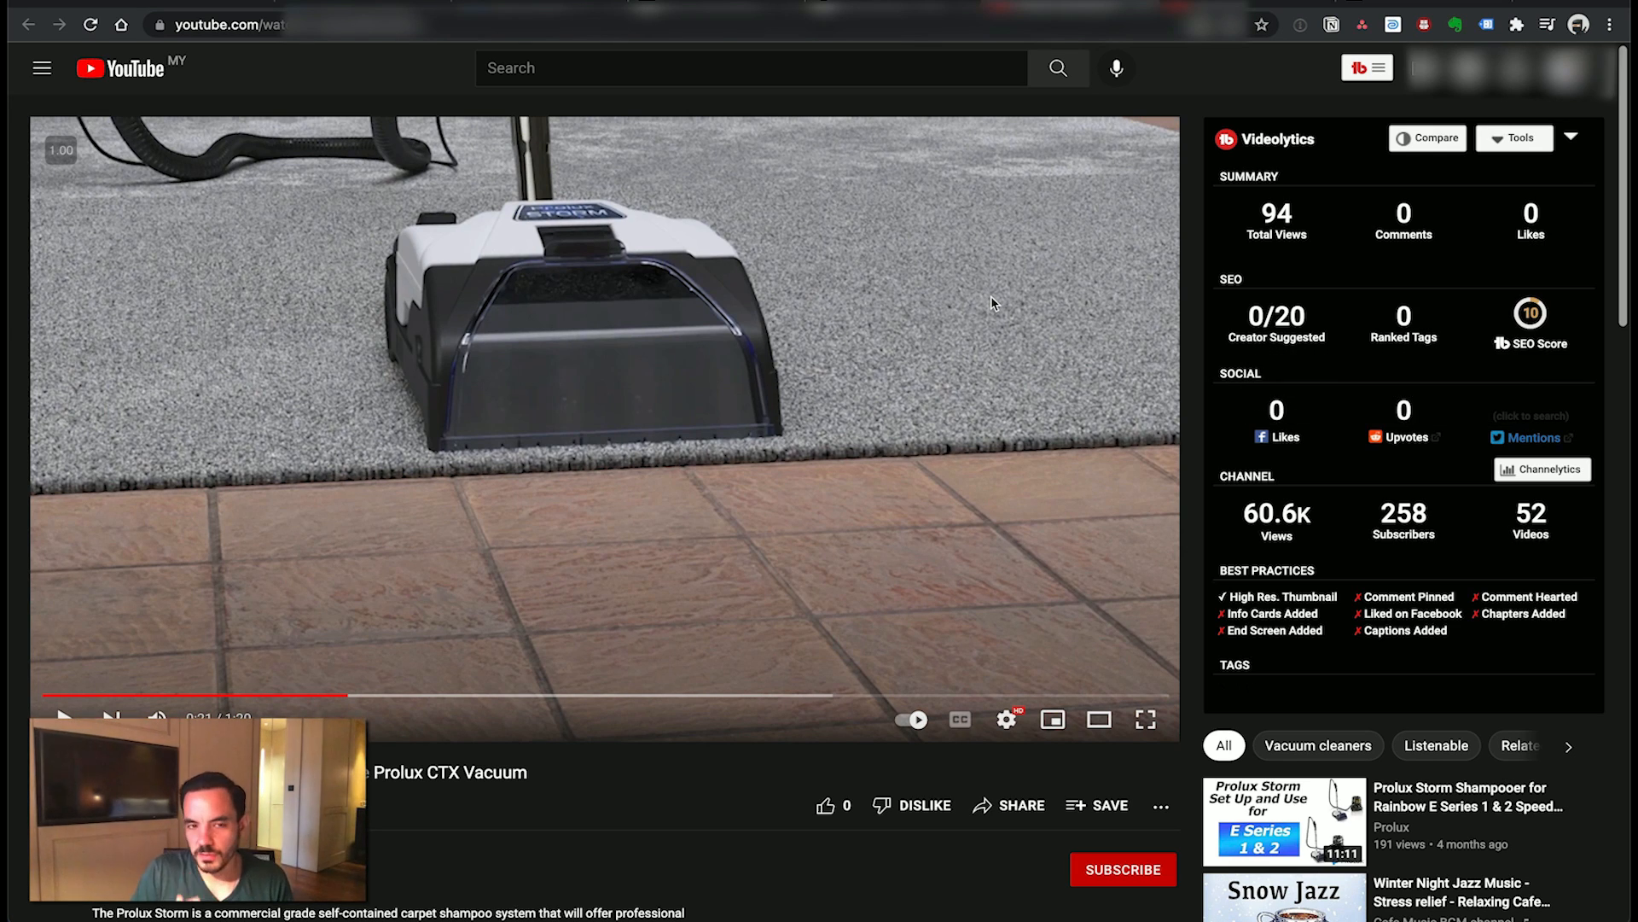
pyautogui.press('super+Tab')
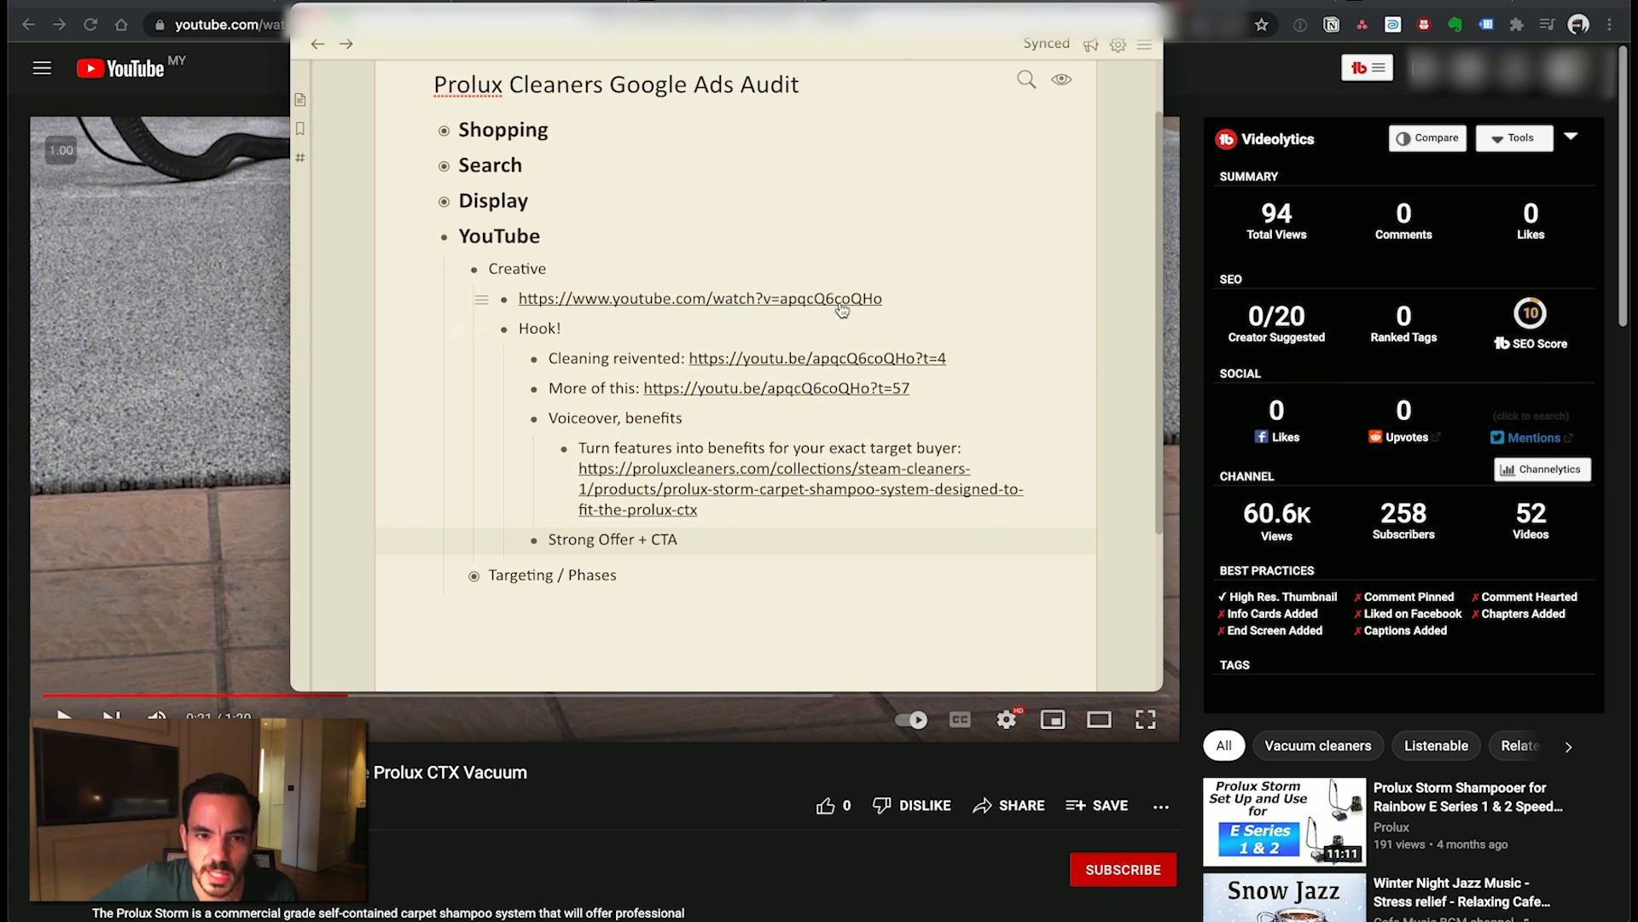
pyautogui.click(458, 270)
pyautogui.click(455, 335)
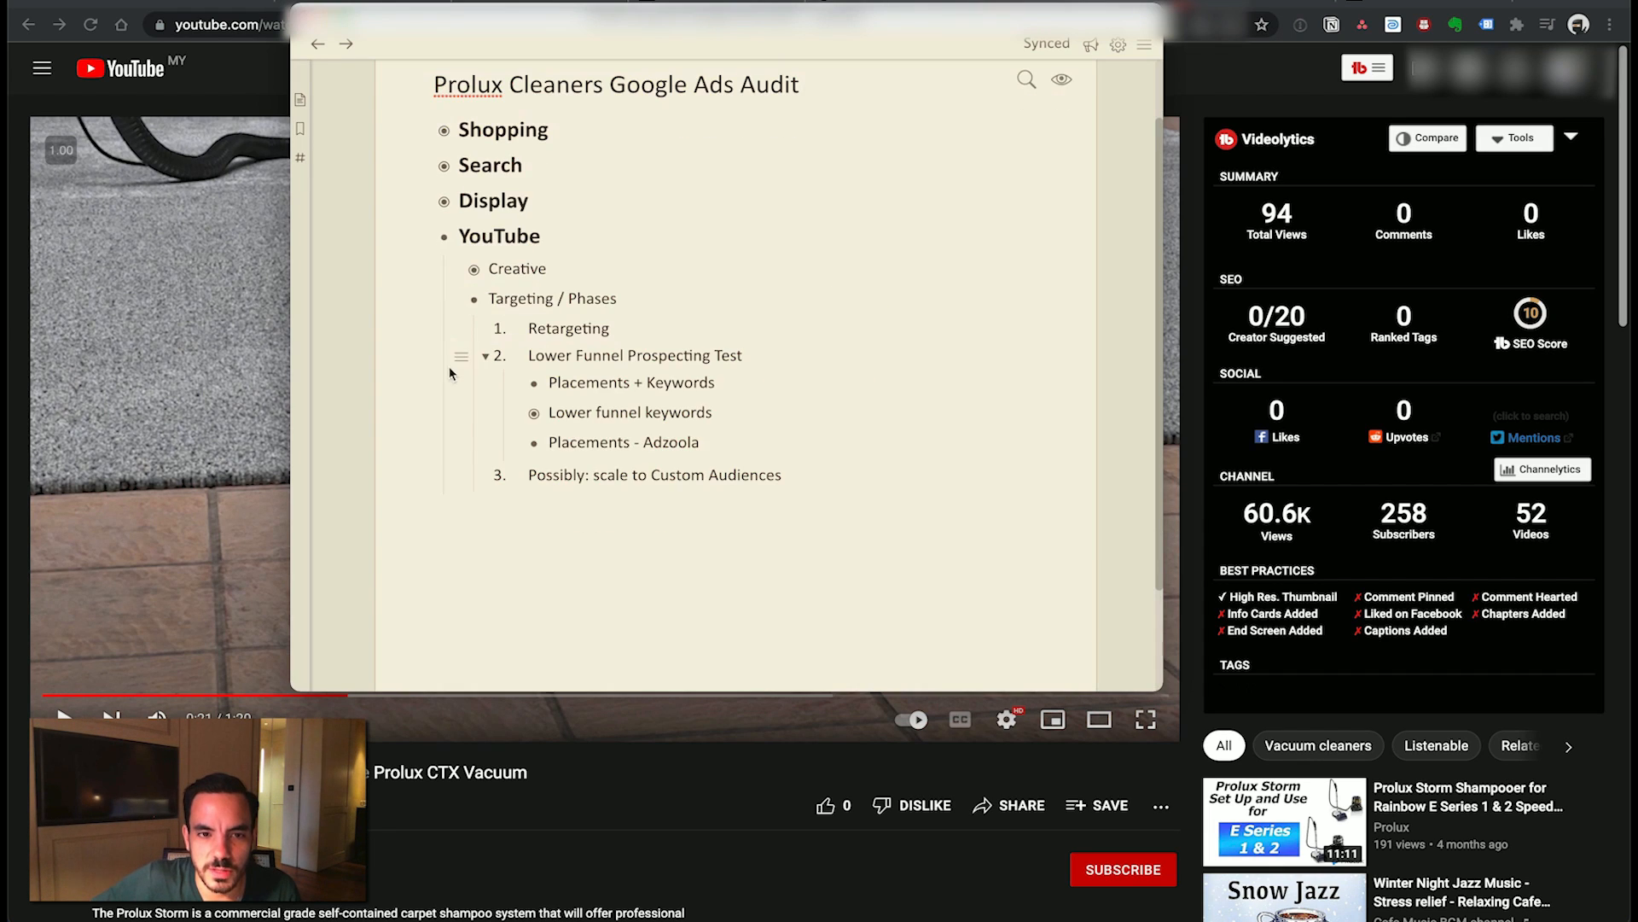
pyautogui.click(485, 356)
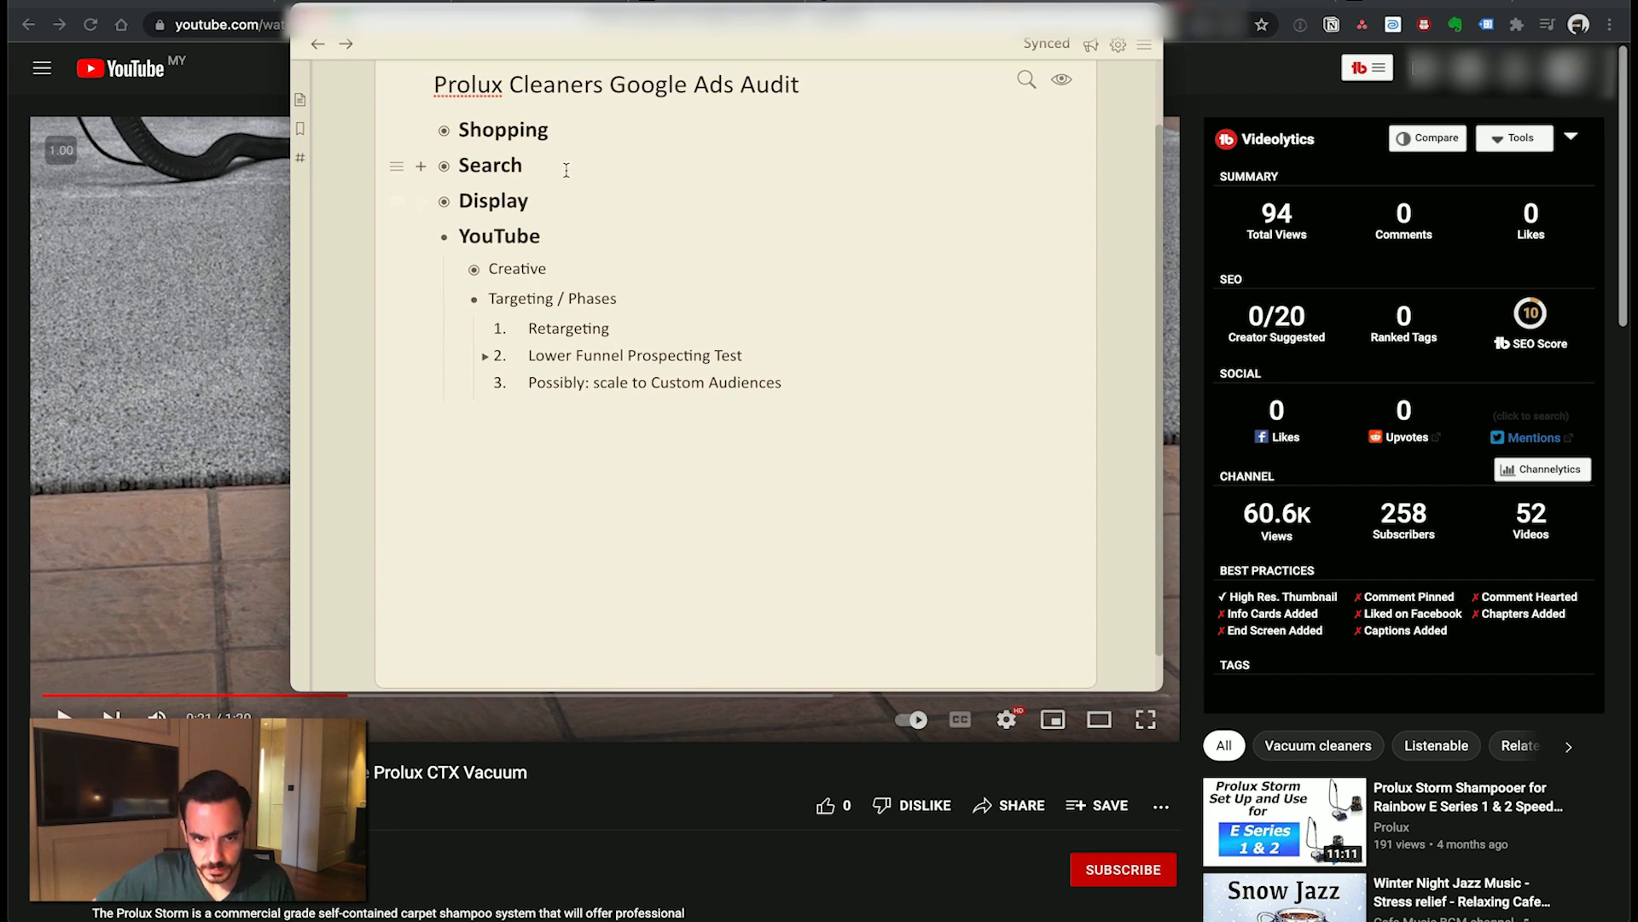
# - Go through the "Retargeting" phase in the notes and expand the "Lower Funnel Prospecting Test" phase
pyautogui.click(628, 326)
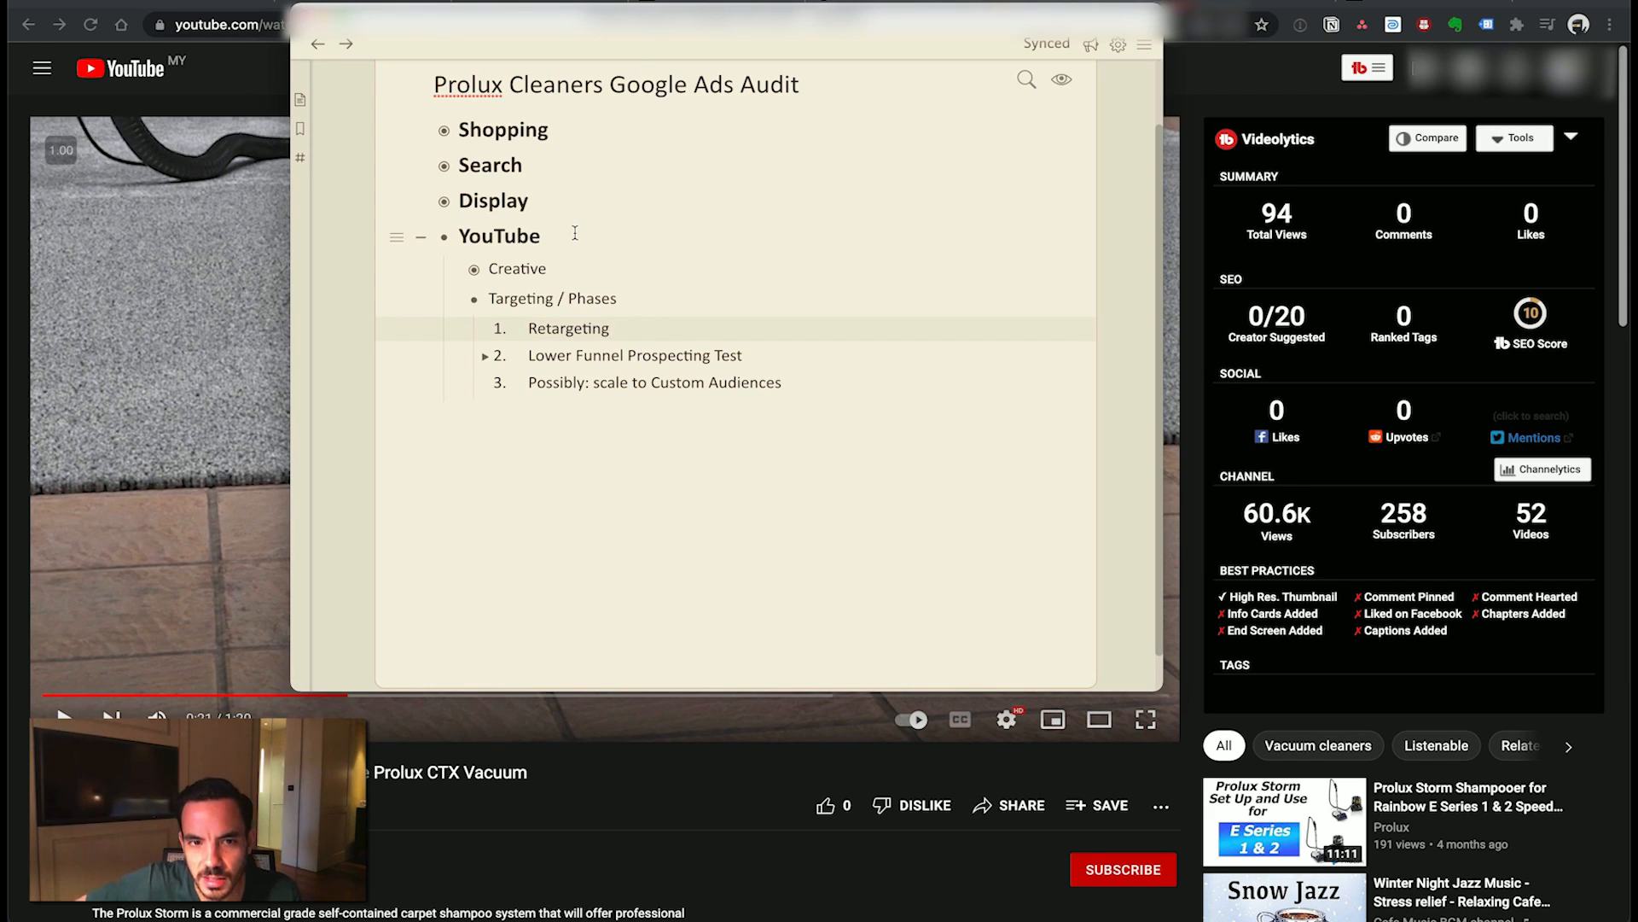
pyautogui.click(531, 357)
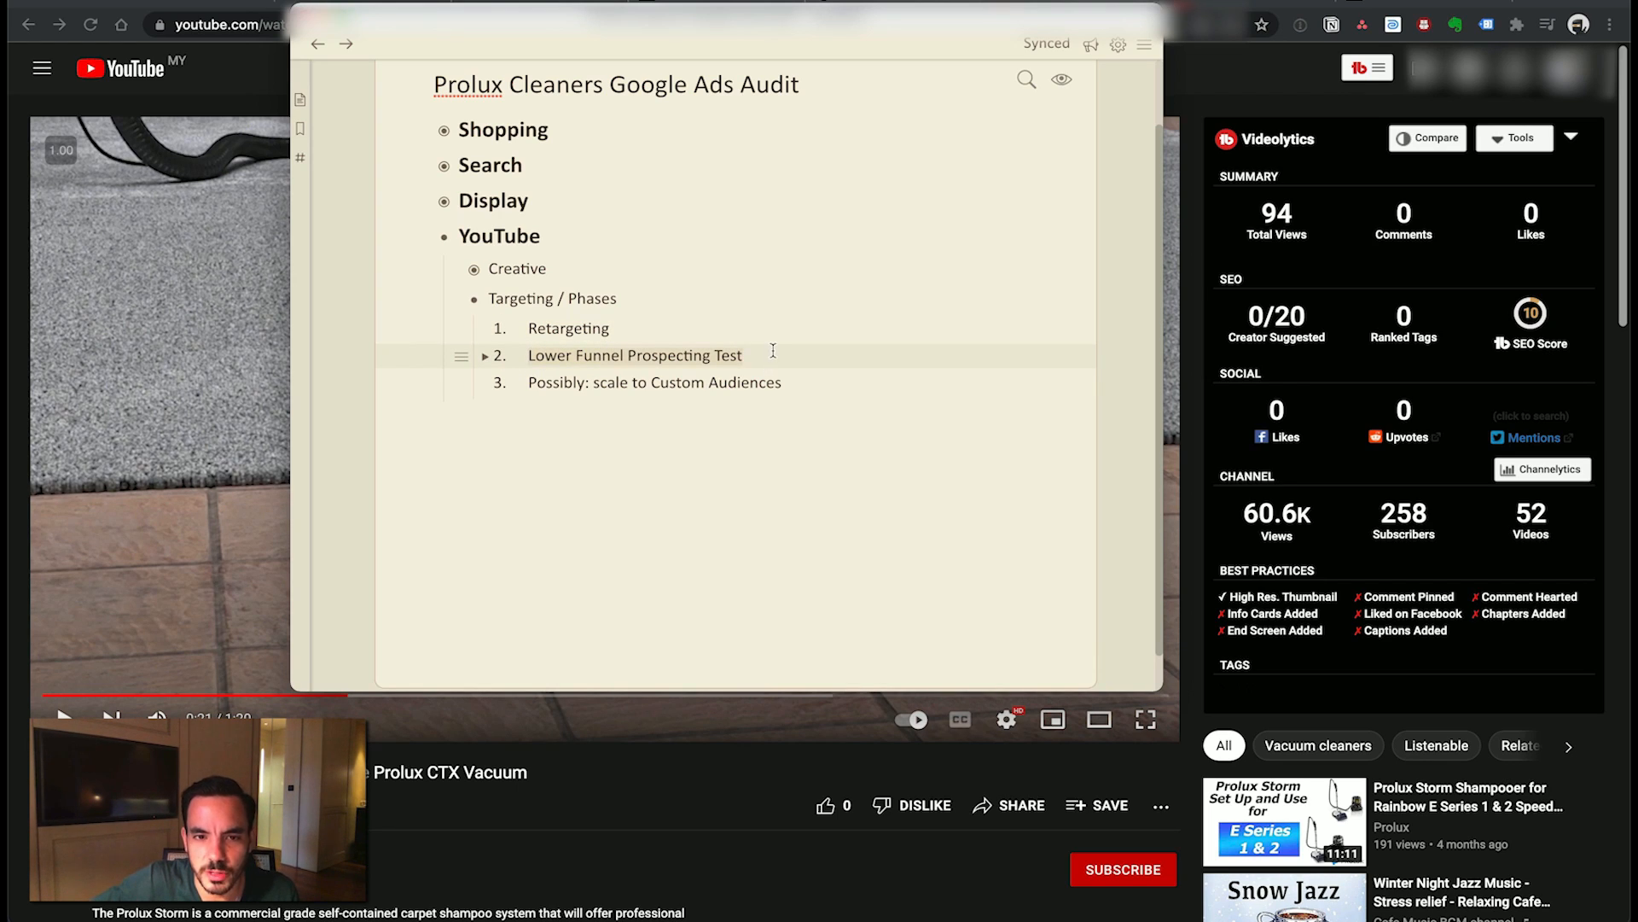
pyautogui.click(485, 356)
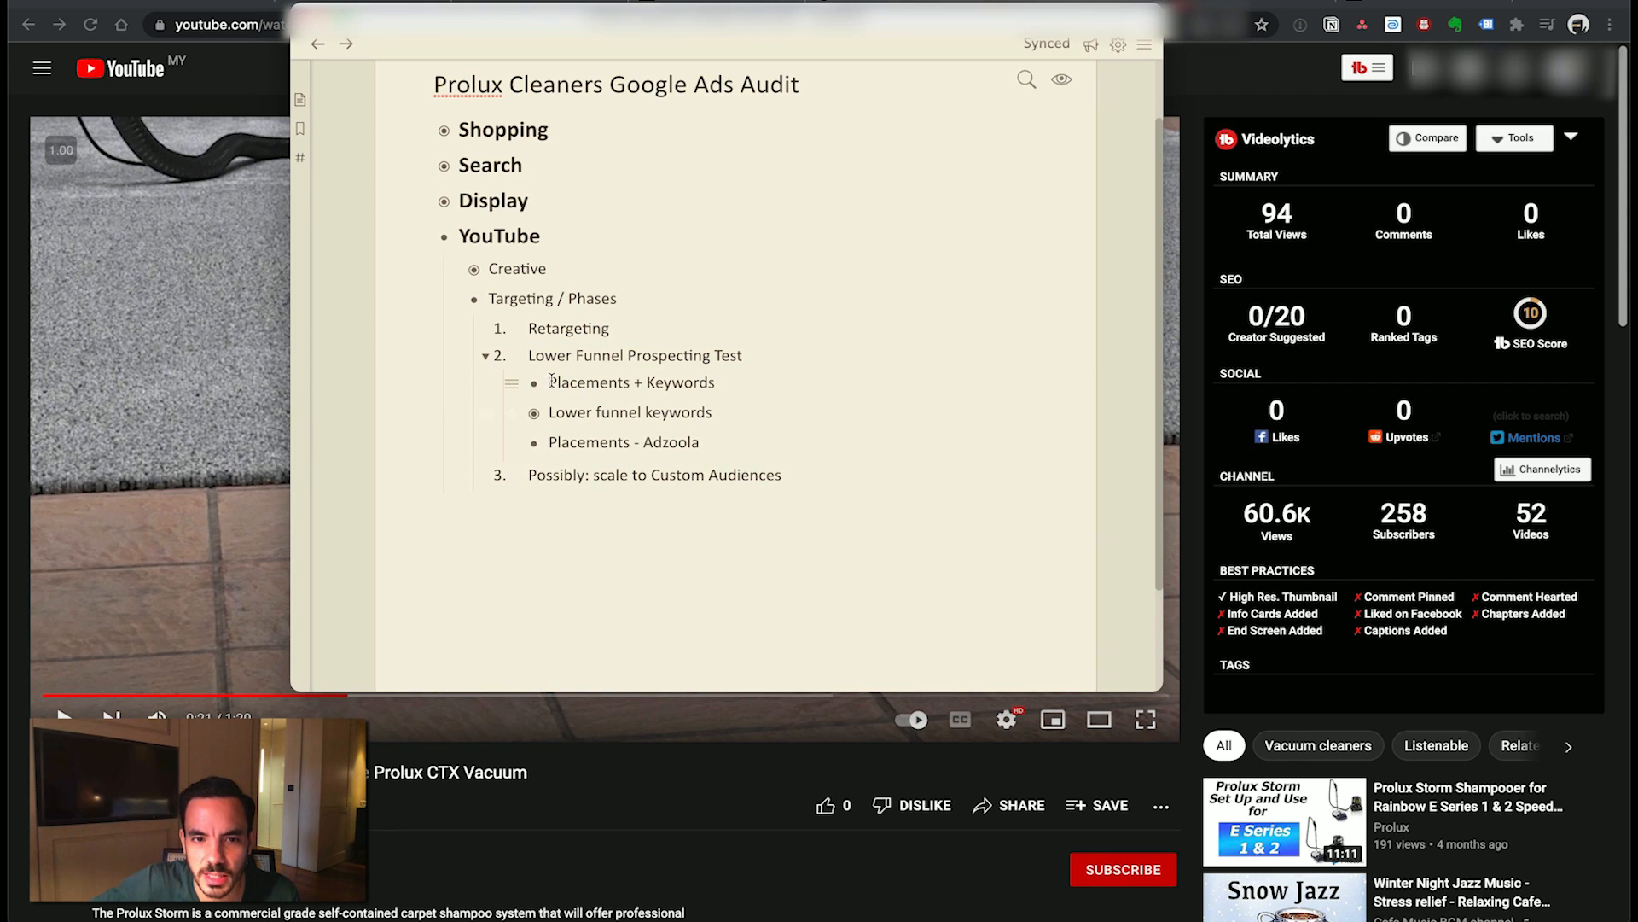
# - Try to move the "Placements - Adzoola" item up and nest it under "Placements + Keywords"
pyautogui.click(588, 443)
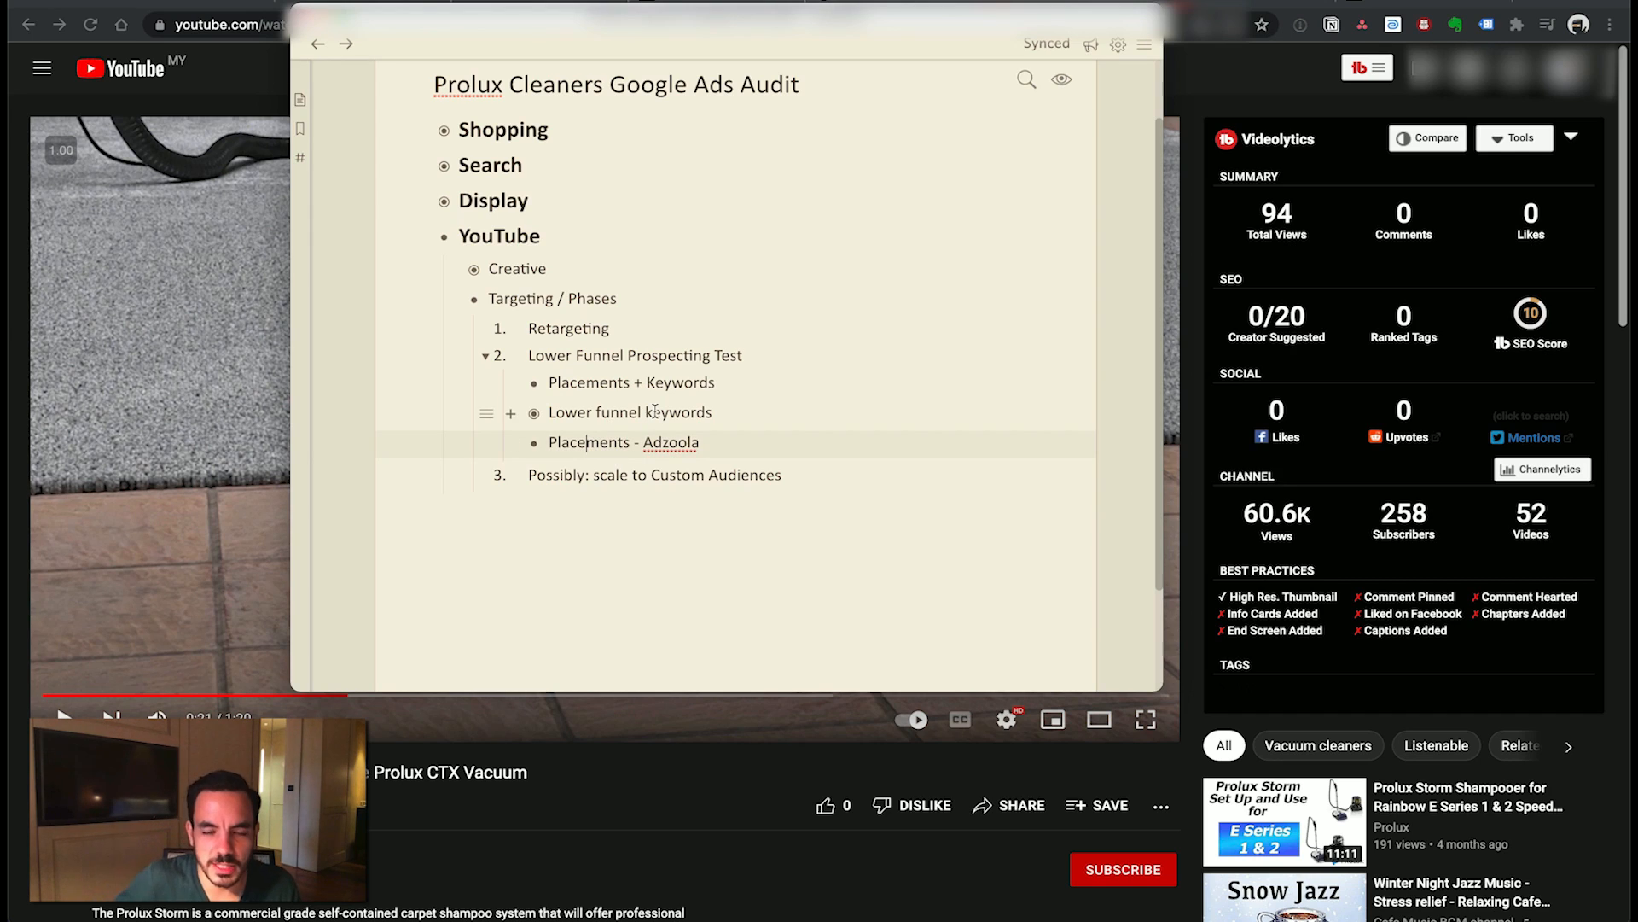
pyautogui.press('super+shift+Up')
pyautogui.press('Tab')
pyautogui.press('super+Up')
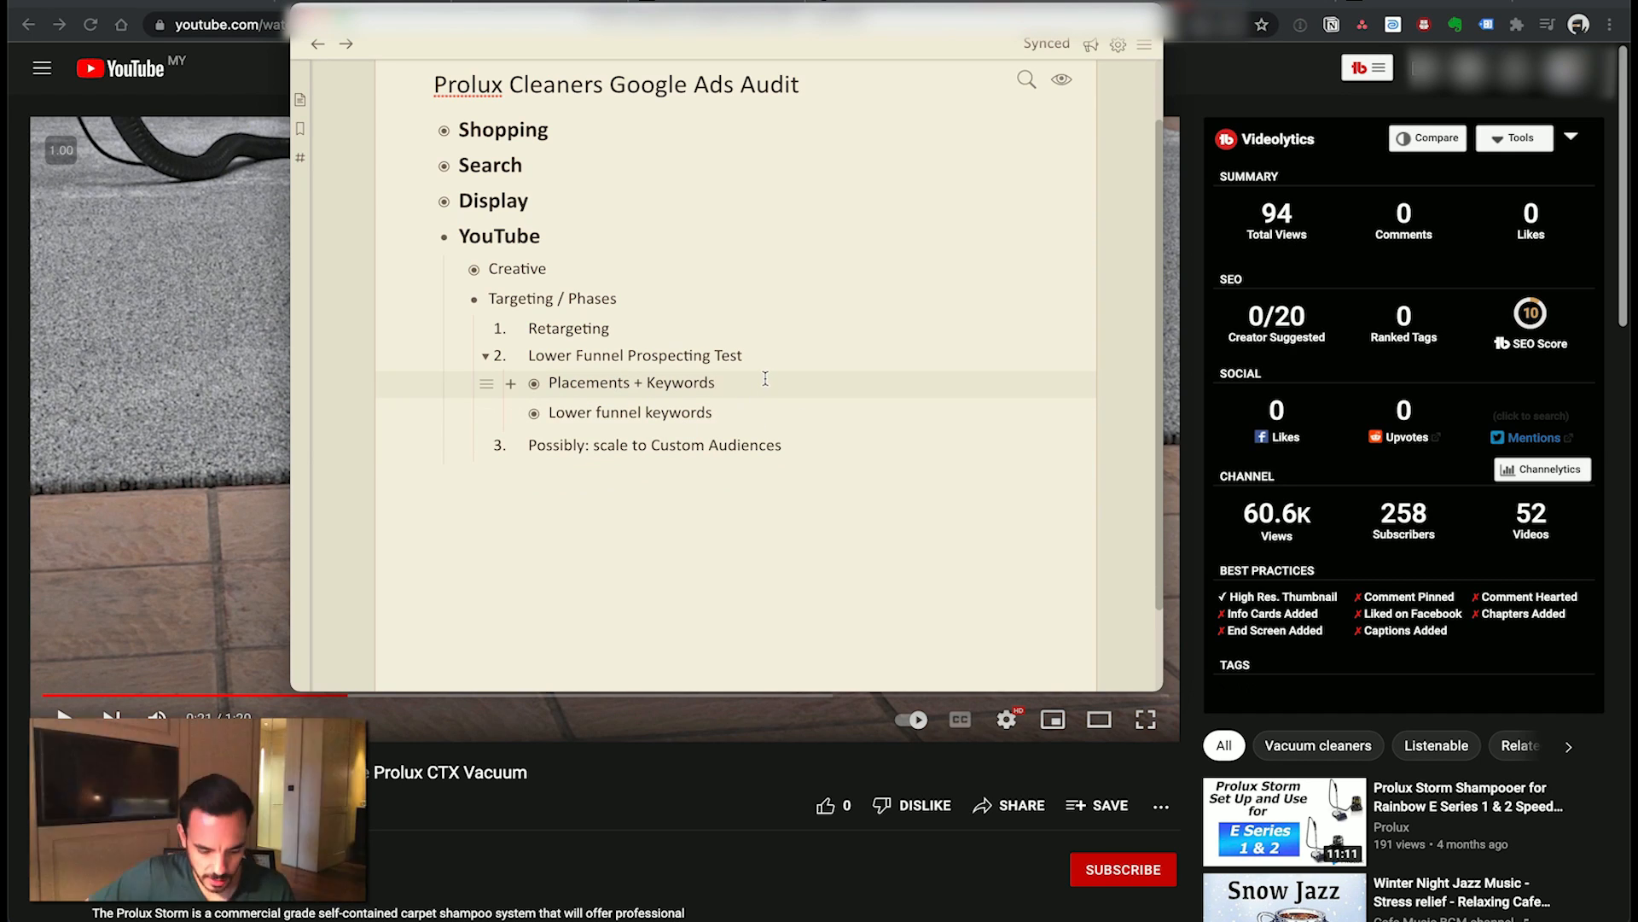
pyautogui.press('super+z')
pyautogui.press('super+z')
pyautogui.press('super+z')
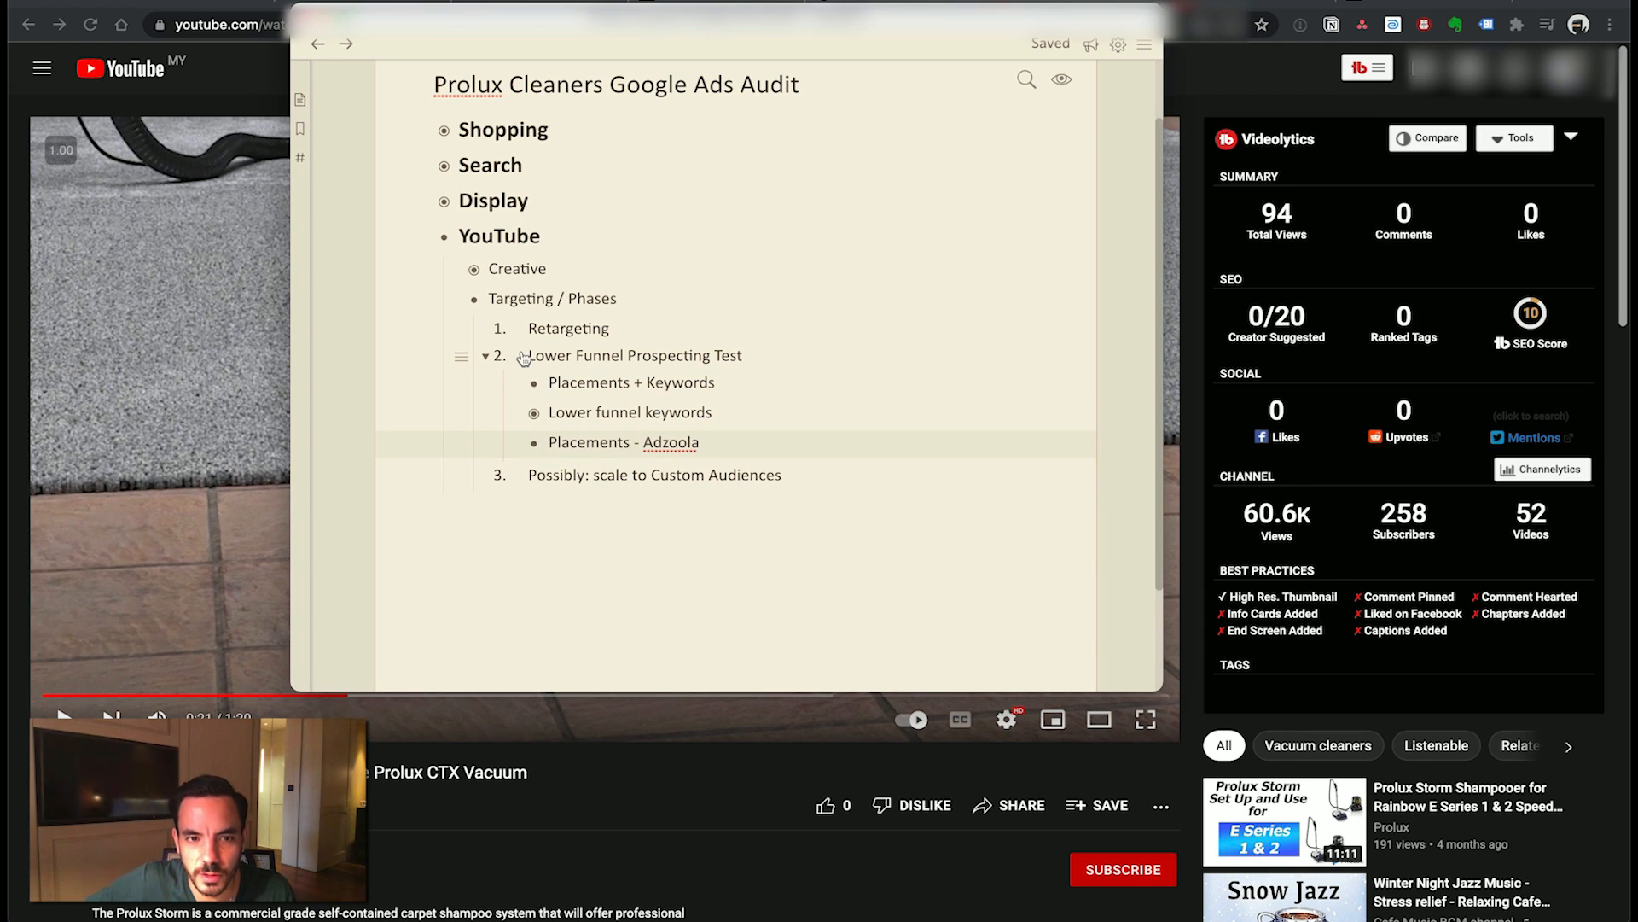
# - Go through "Placements + Keywords" and expand "Lower funnel keywords" to its "How to find" sub-item
pyautogui.click(555, 382)
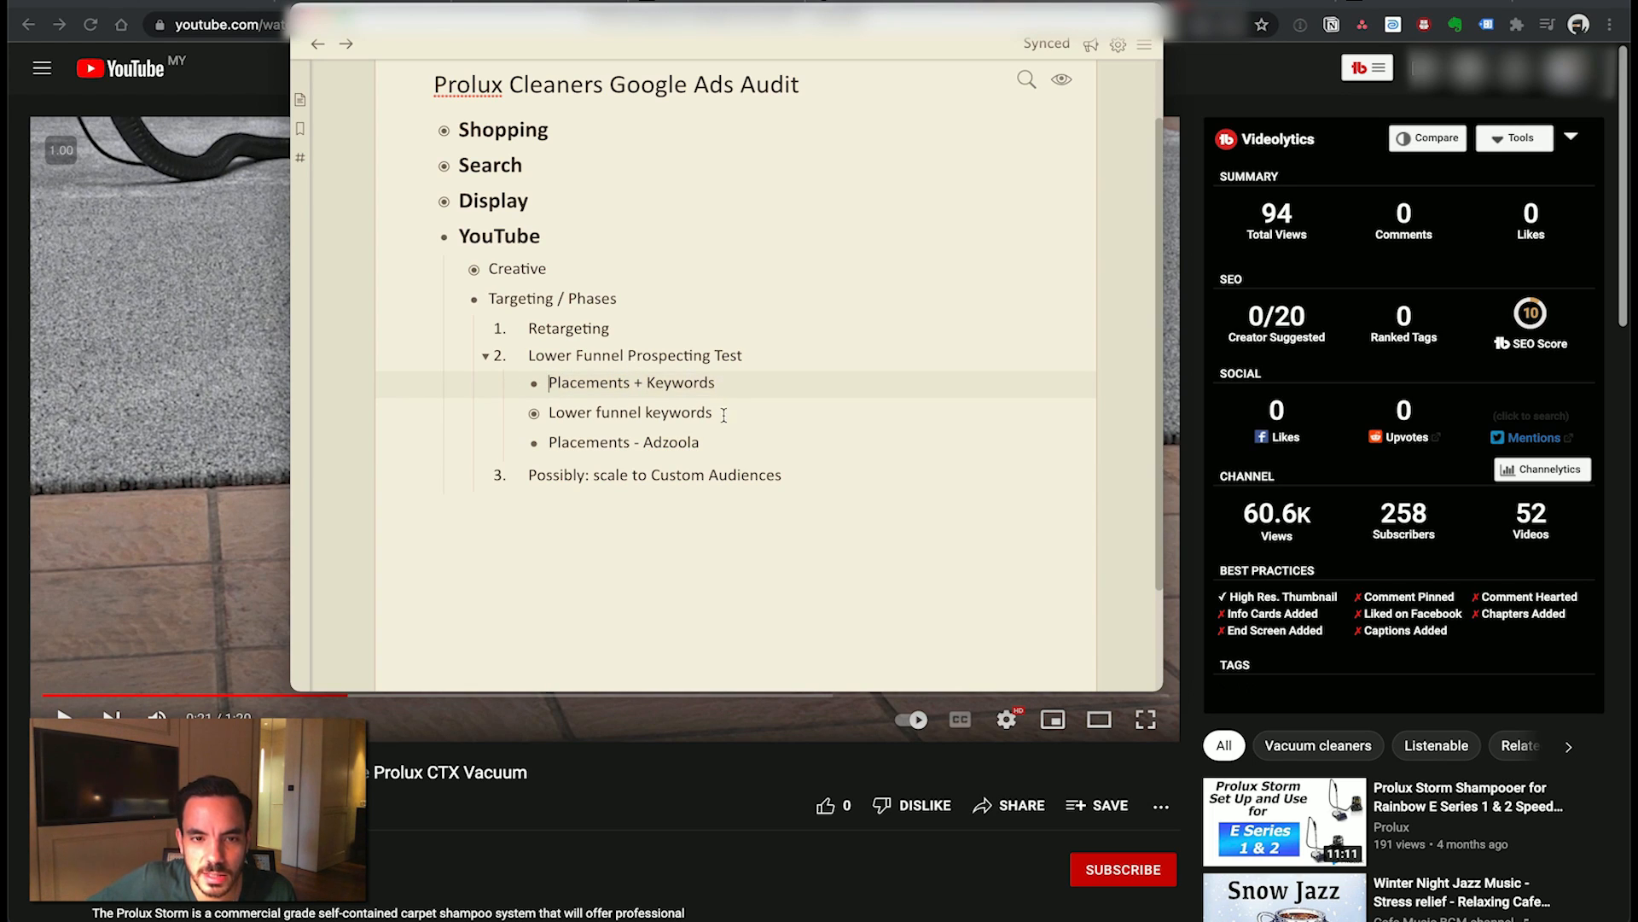
pyautogui.click(603, 413)
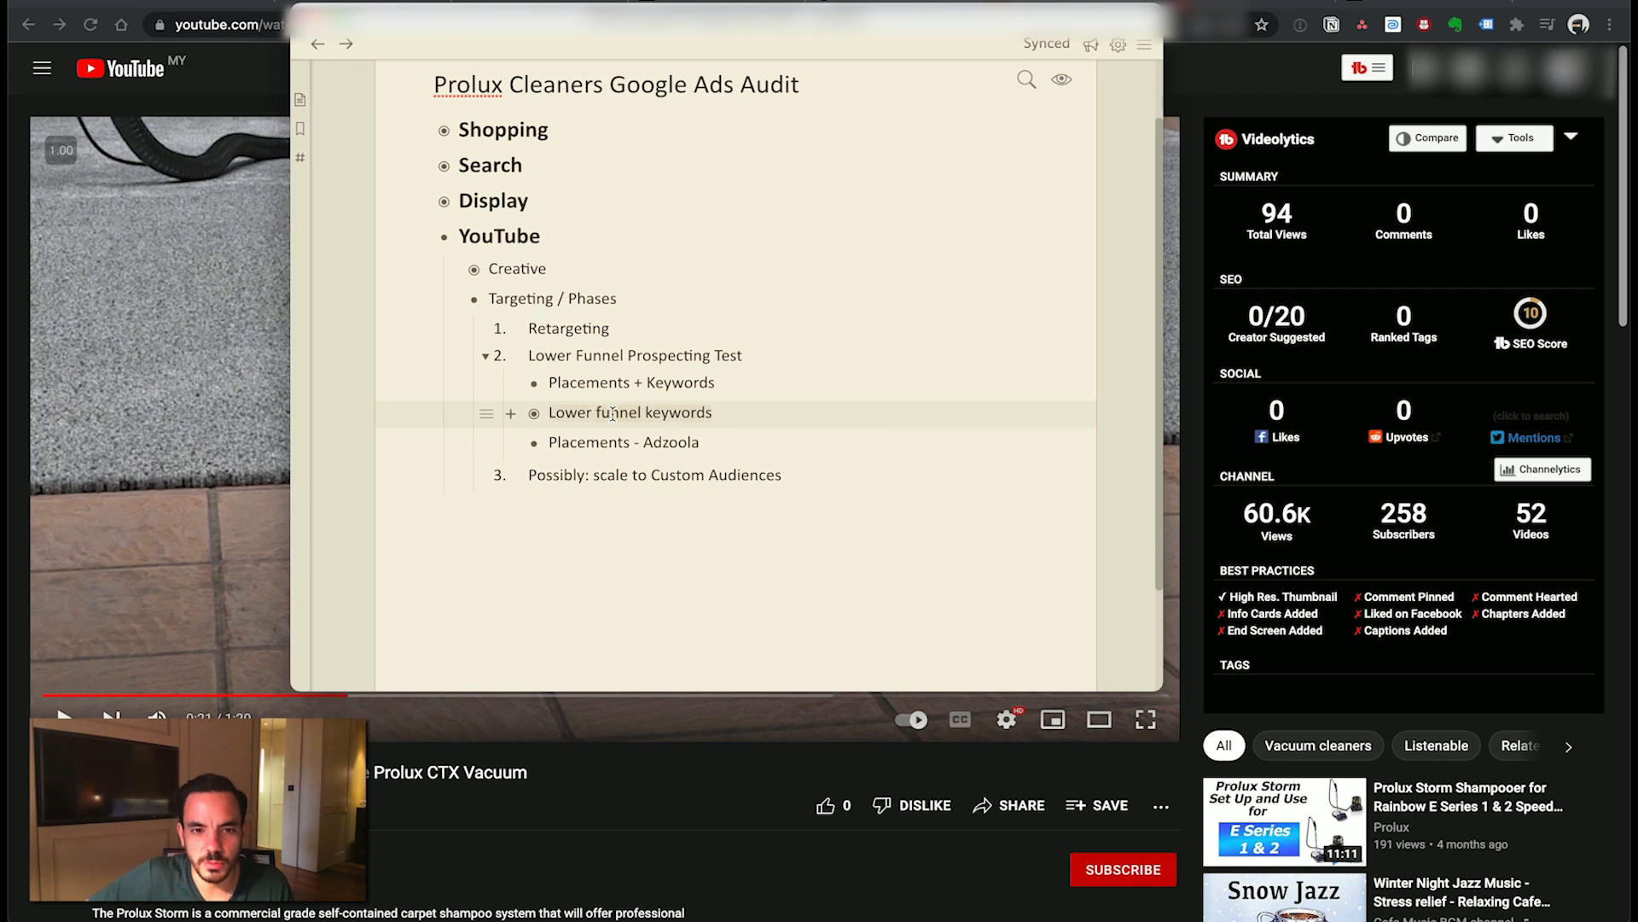
pyautogui.click(511, 415)
pyautogui.click(711, 443)
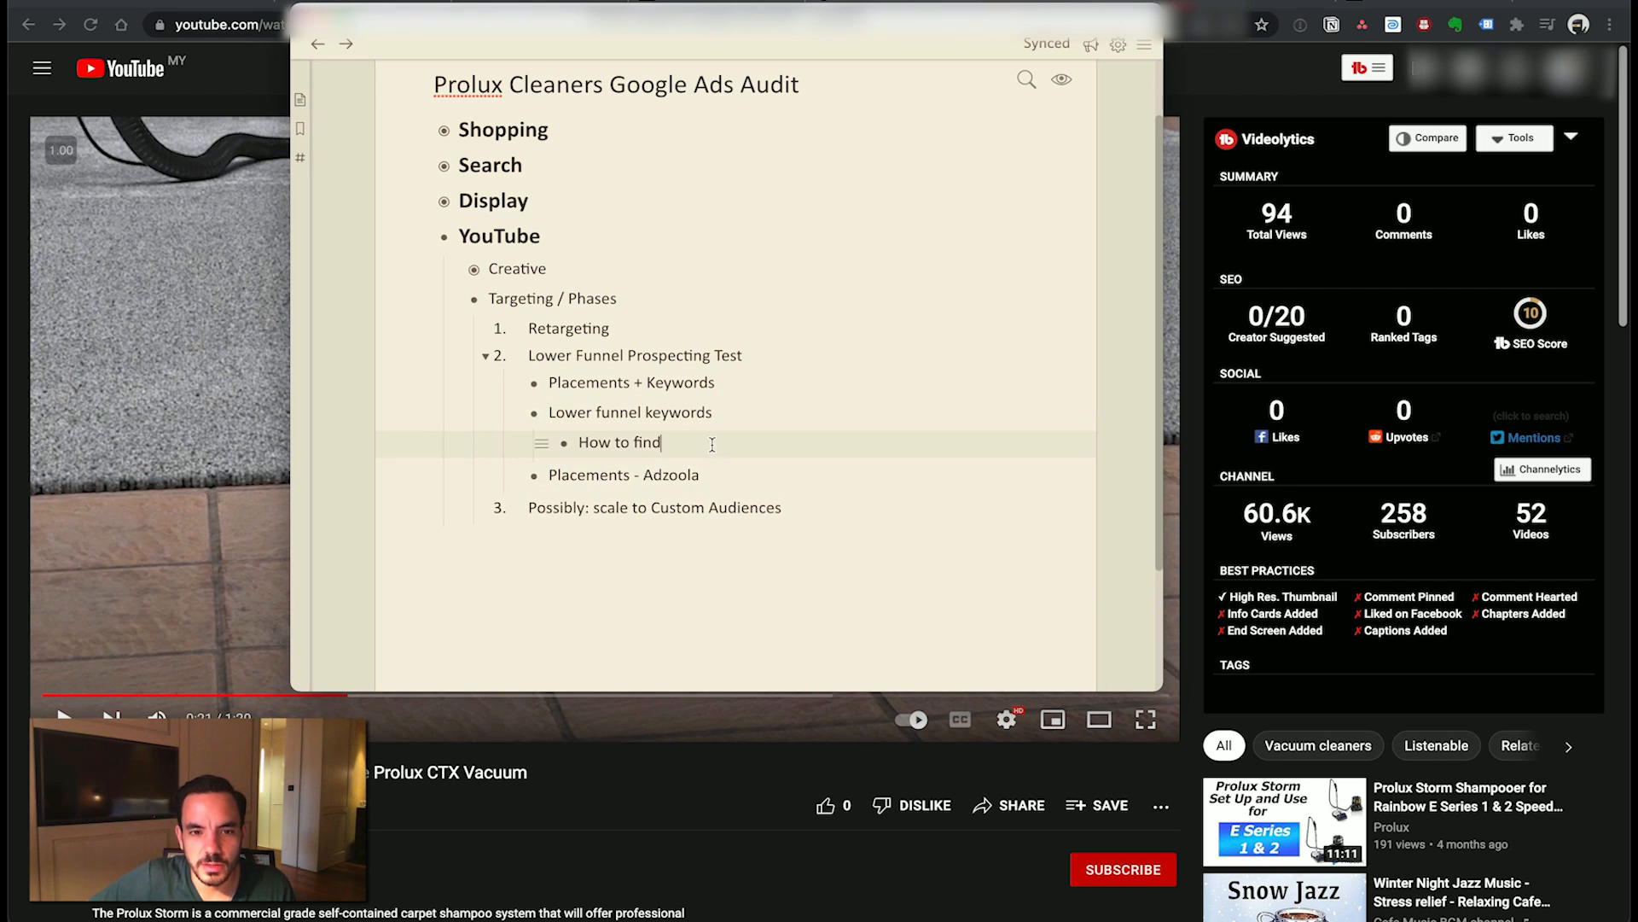
# - Return to YouTube in the browser and search for "commercial vacuum cleaner reviews"
pyautogui.click(237, 86)
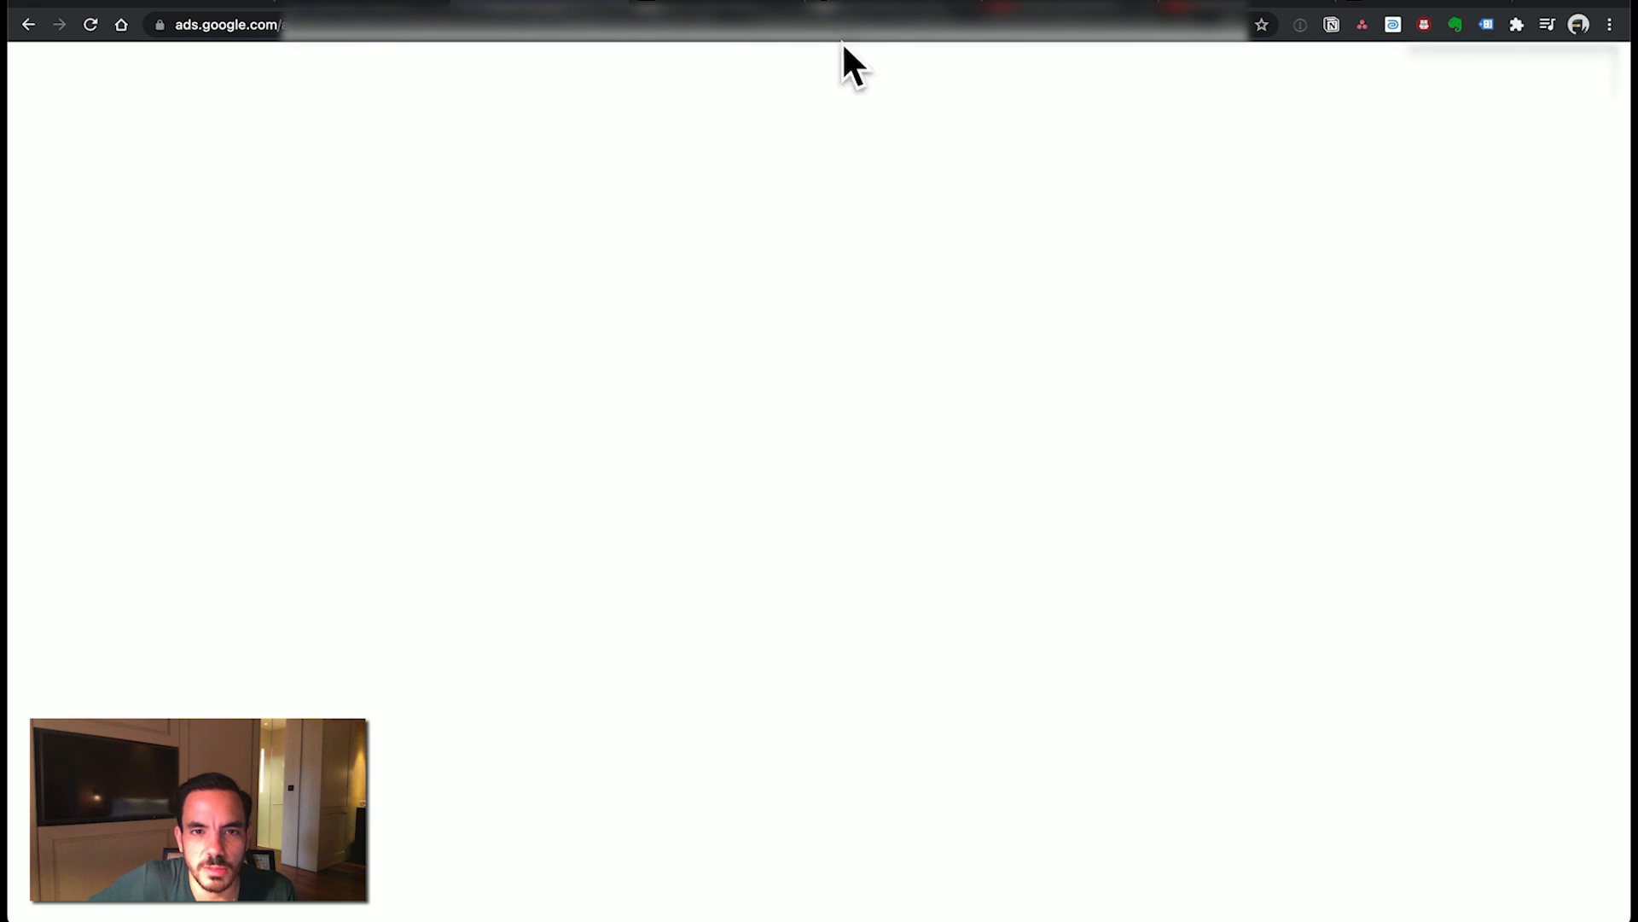
pyautogui.click(1043, 10)
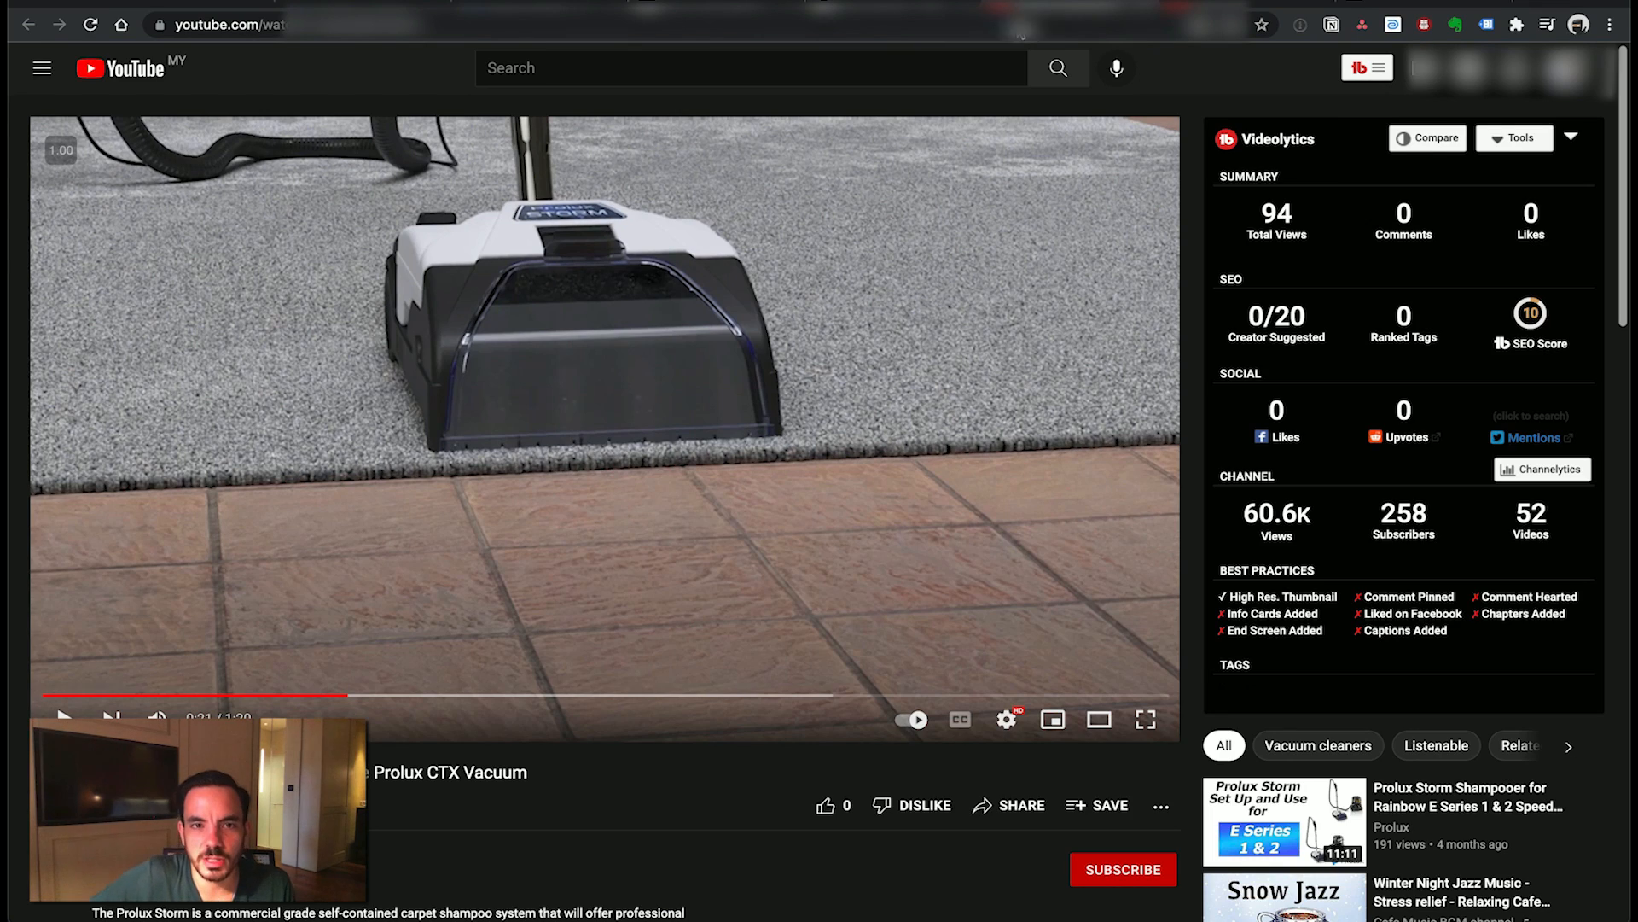
pyautogui.click(936, 56)
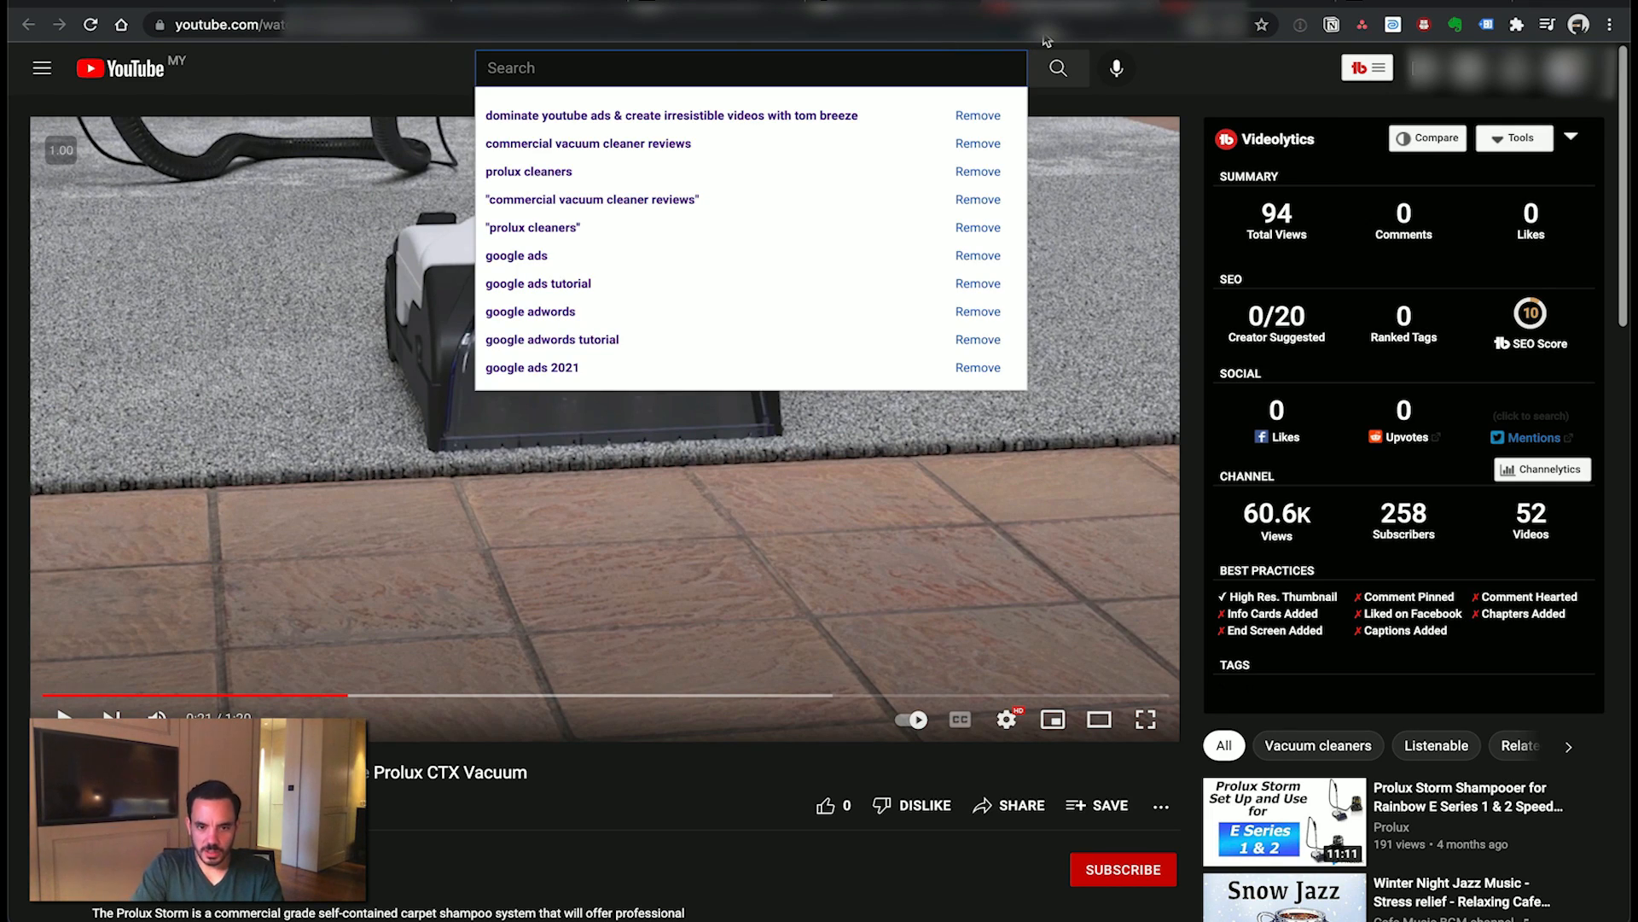
pyautogui.write('COMMERCIAL')
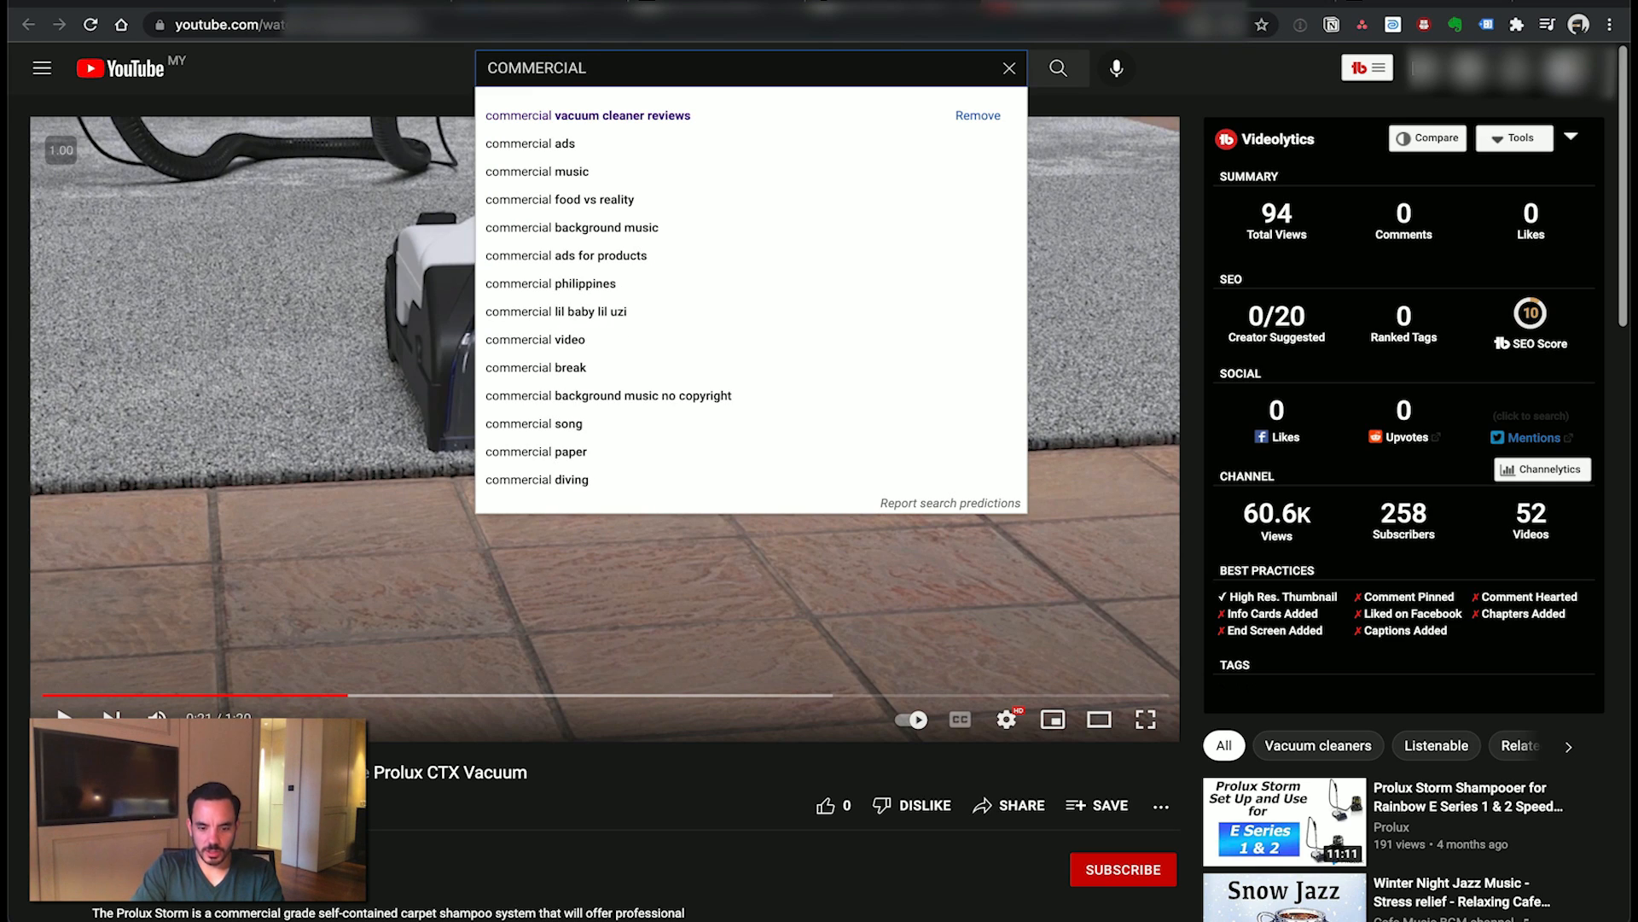
pyautogui.write(' VACUUM')
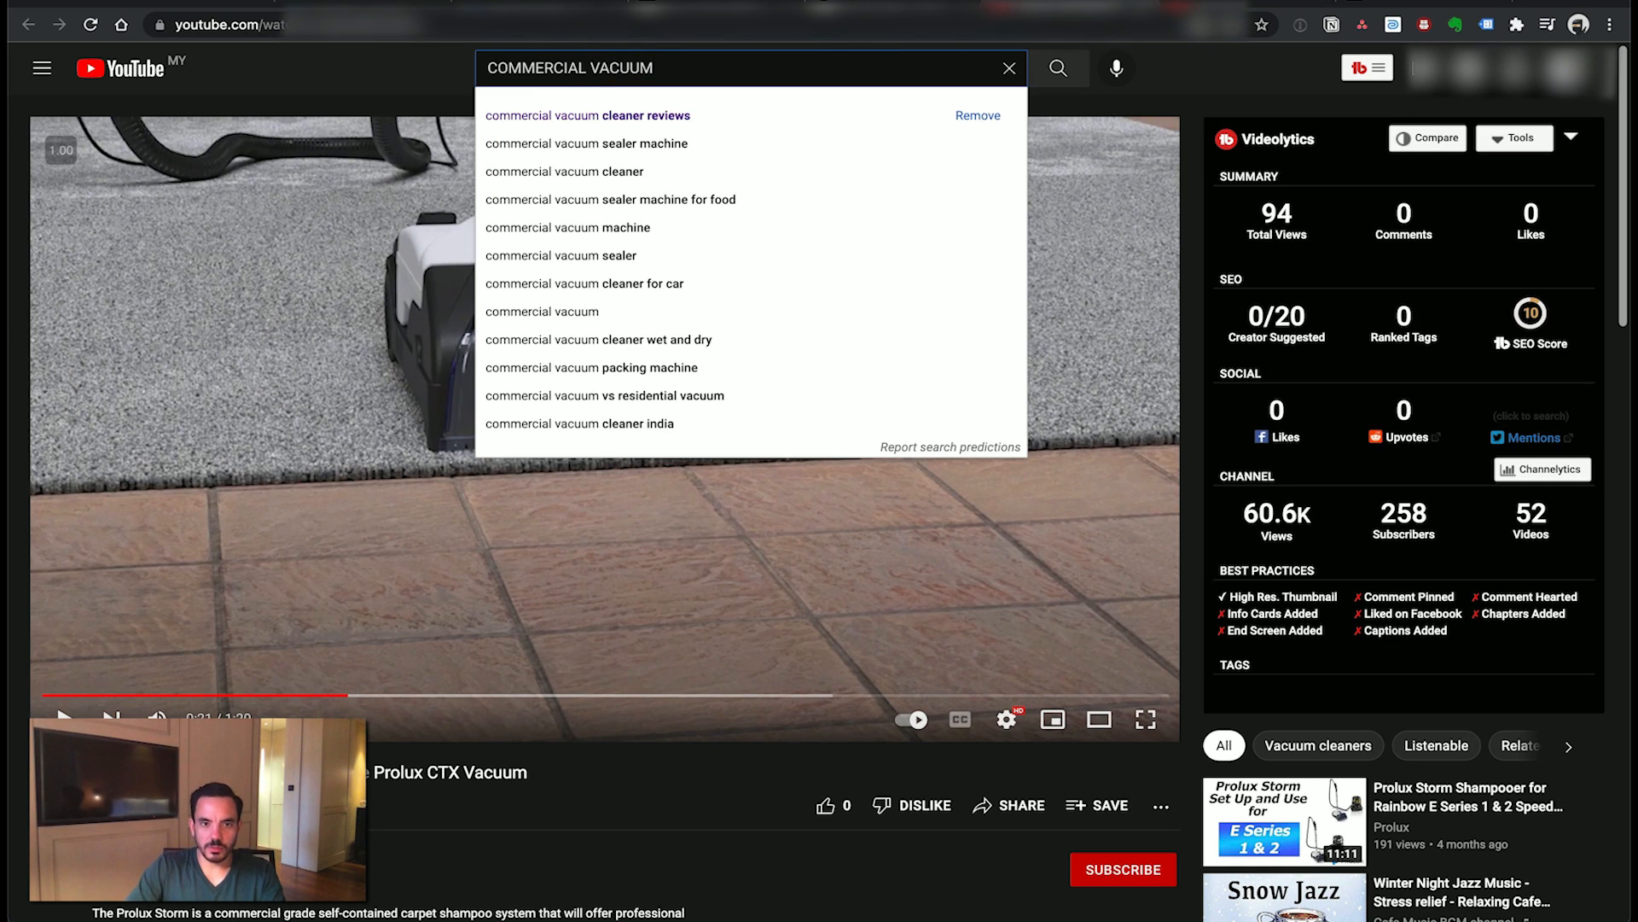
pyautogui.press('Down')
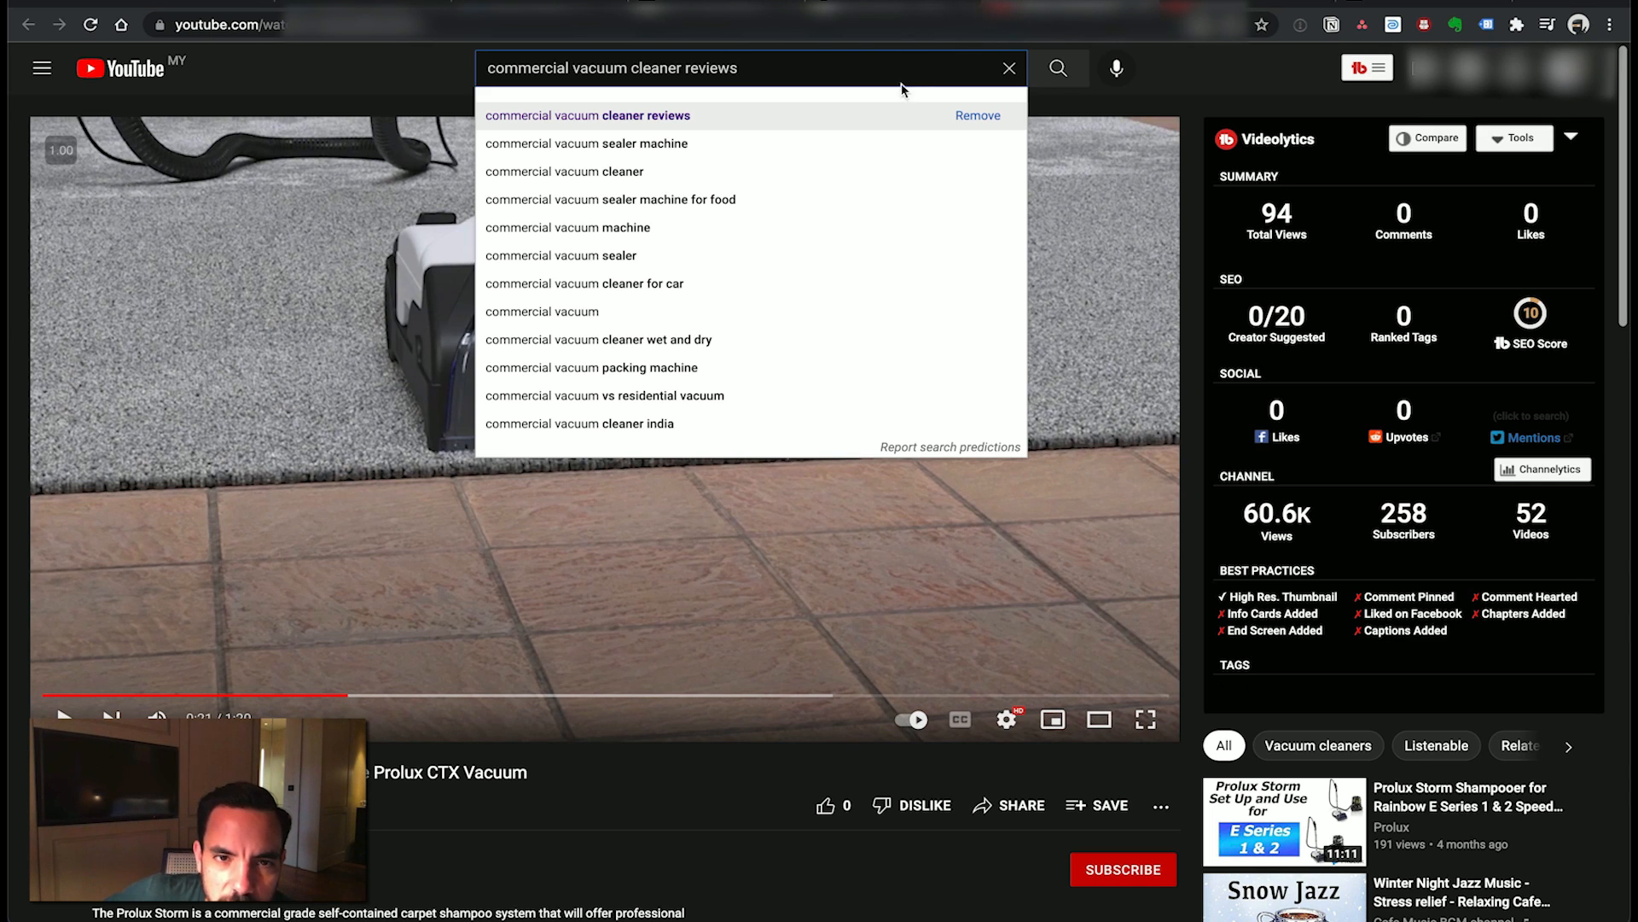
pyautogui.click(598, 116)
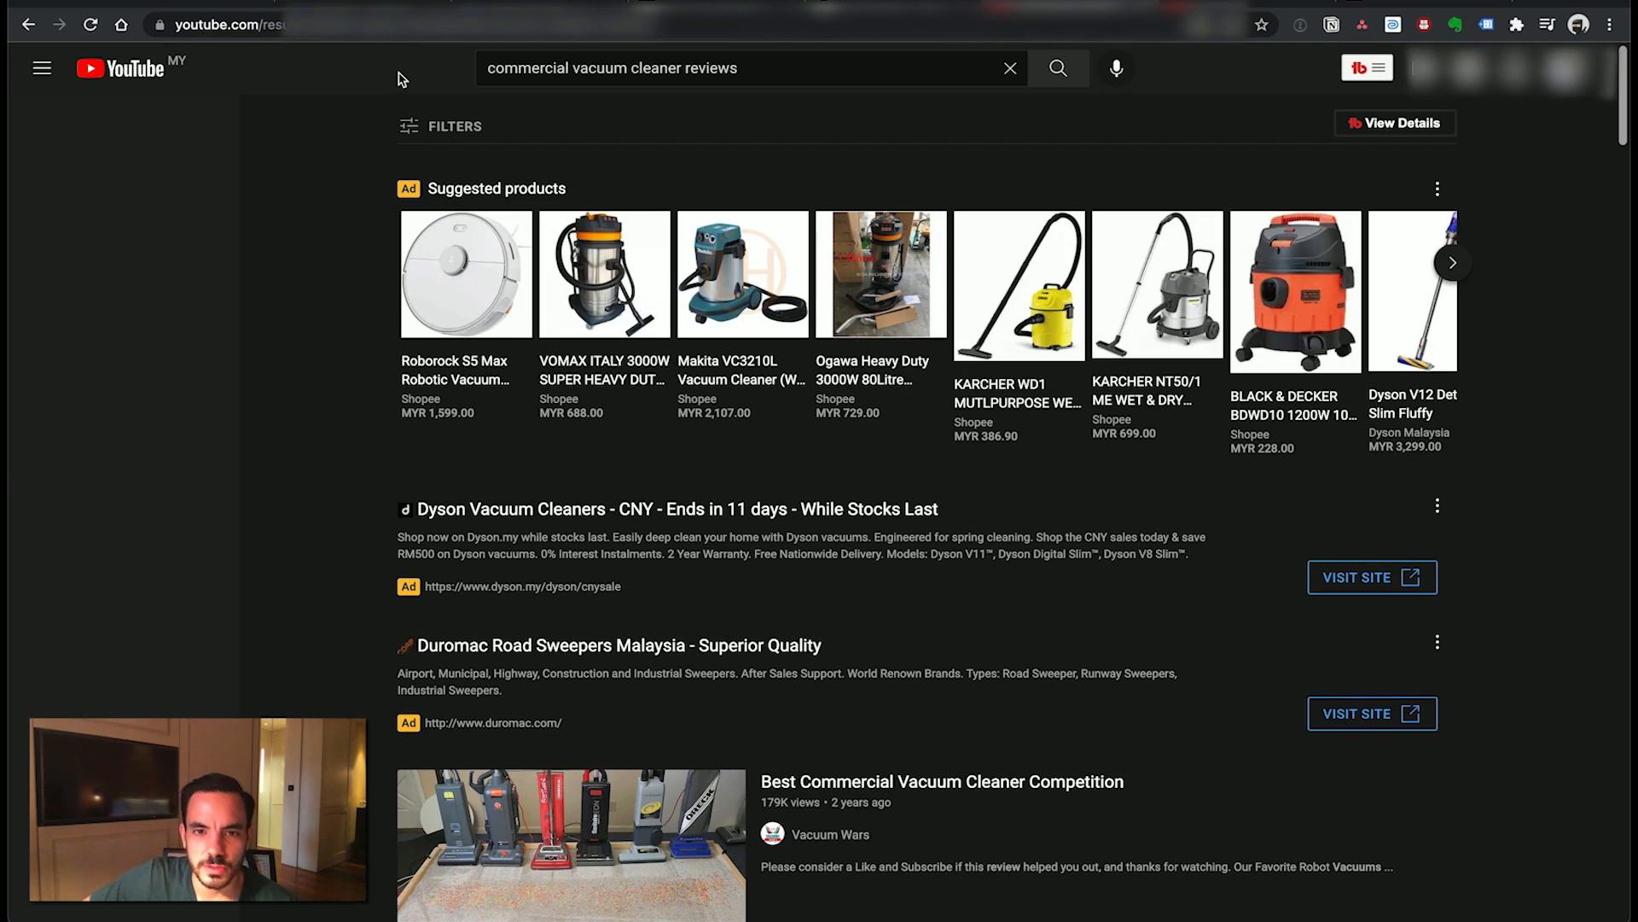
# - Examine the ads and review videos in the search results as possible placements for the YouTube ads
pyautogui.scroll(-4, 629, 232)
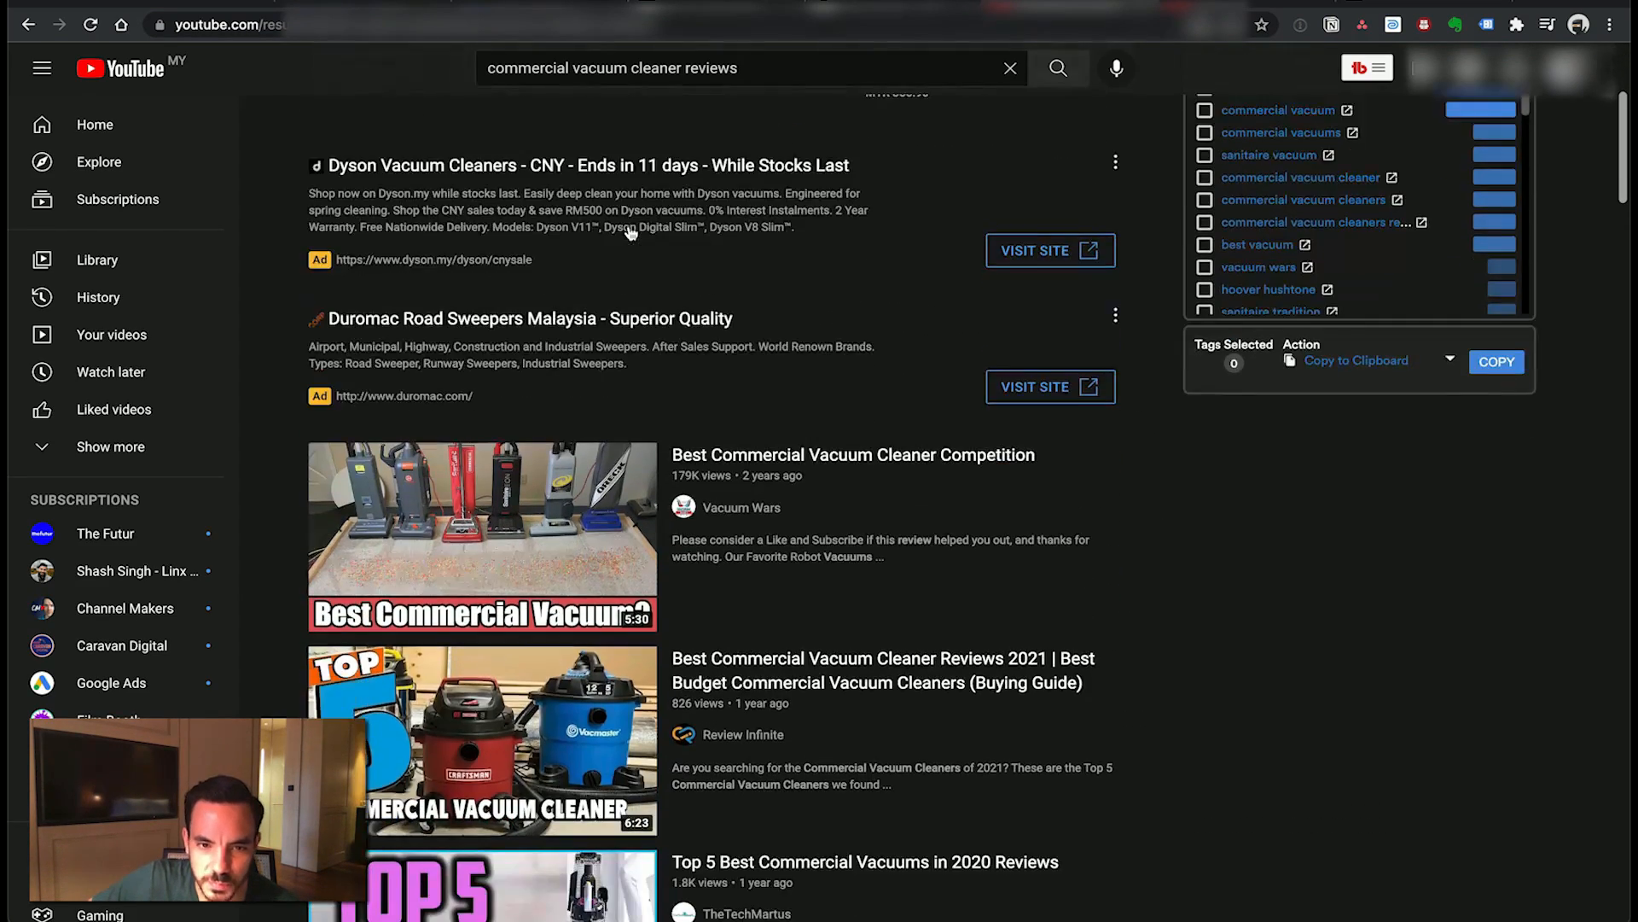
pyautogui.scroll(4, 632, 228)
pyautogui.scroll(-5, 546, 213)
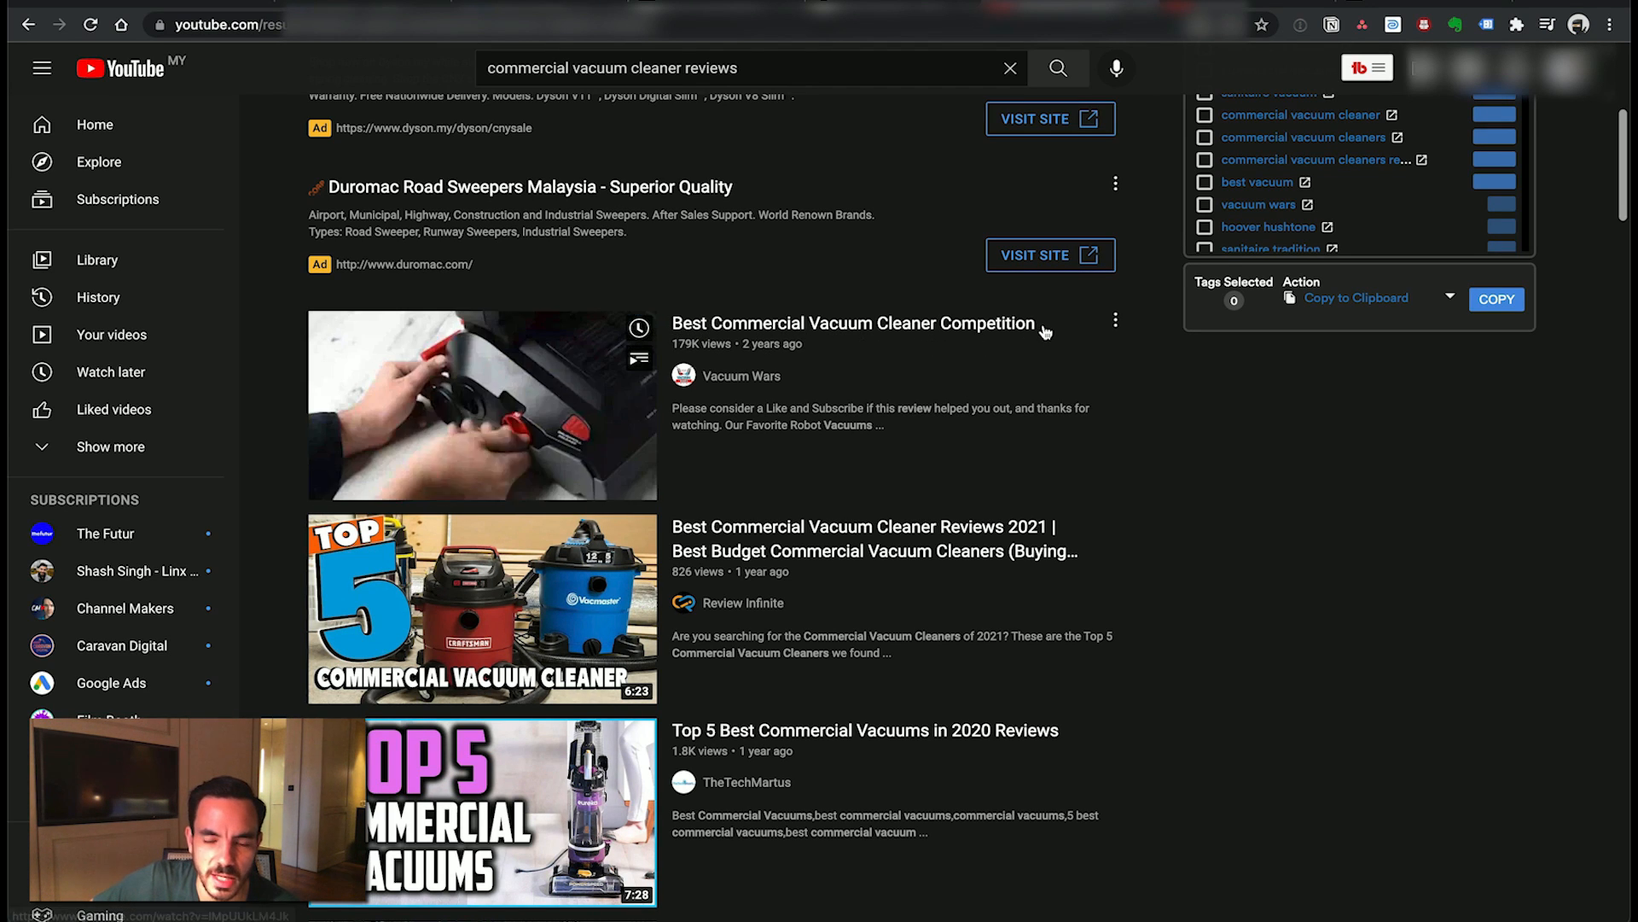
pyautogui.scroll(-3, 799, 282)
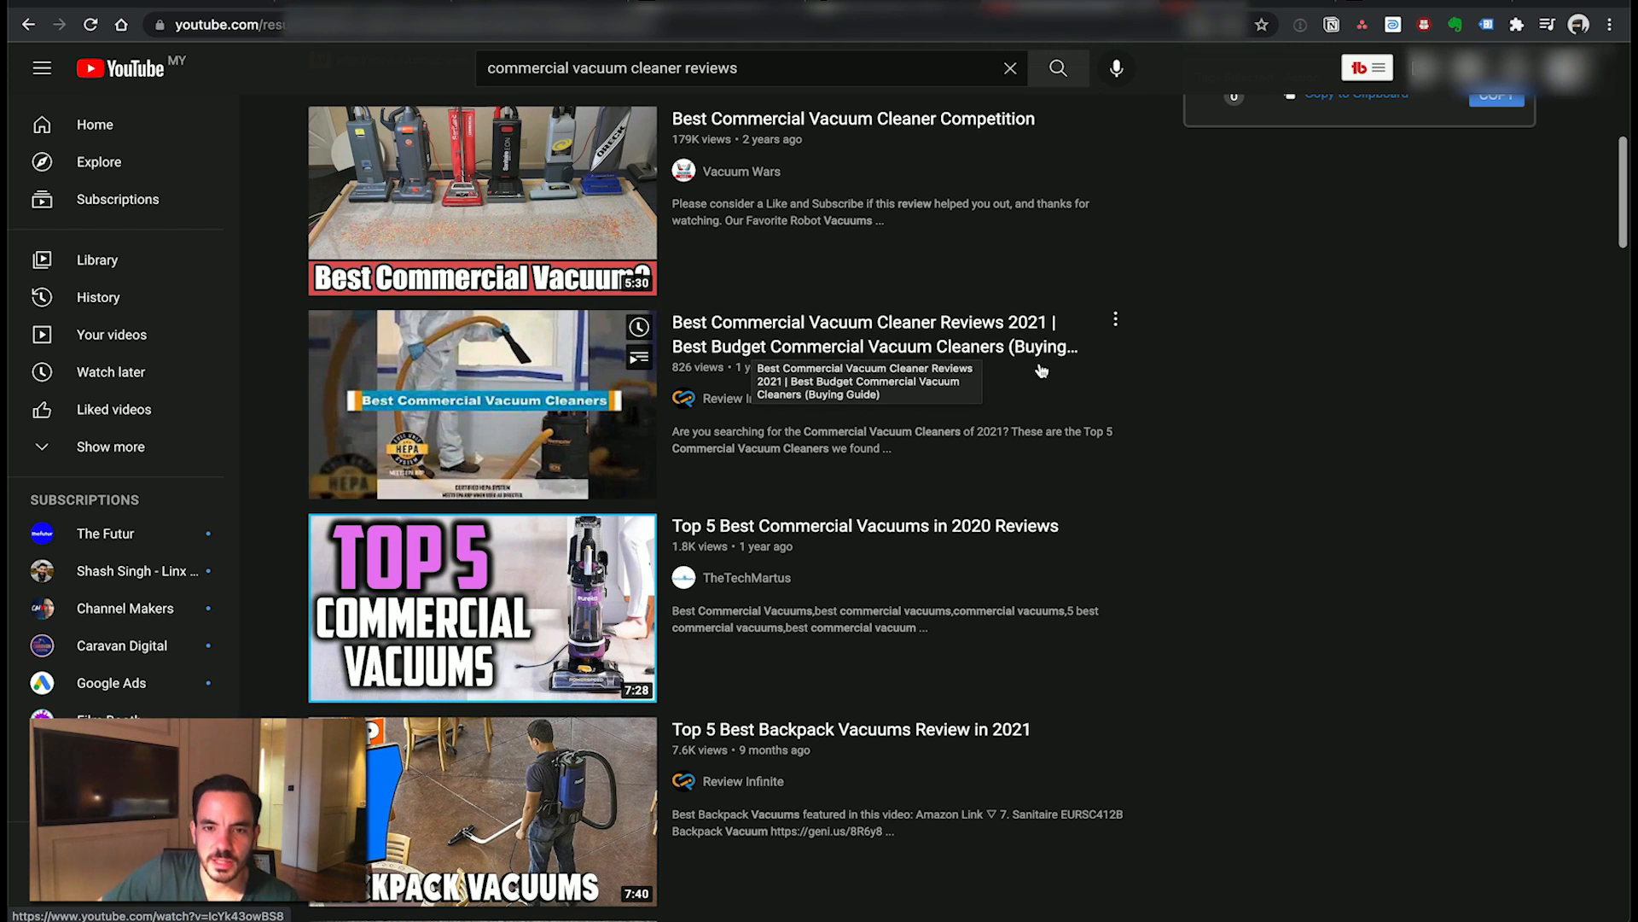
pyautogui.scroll(-1, 1033, 352)
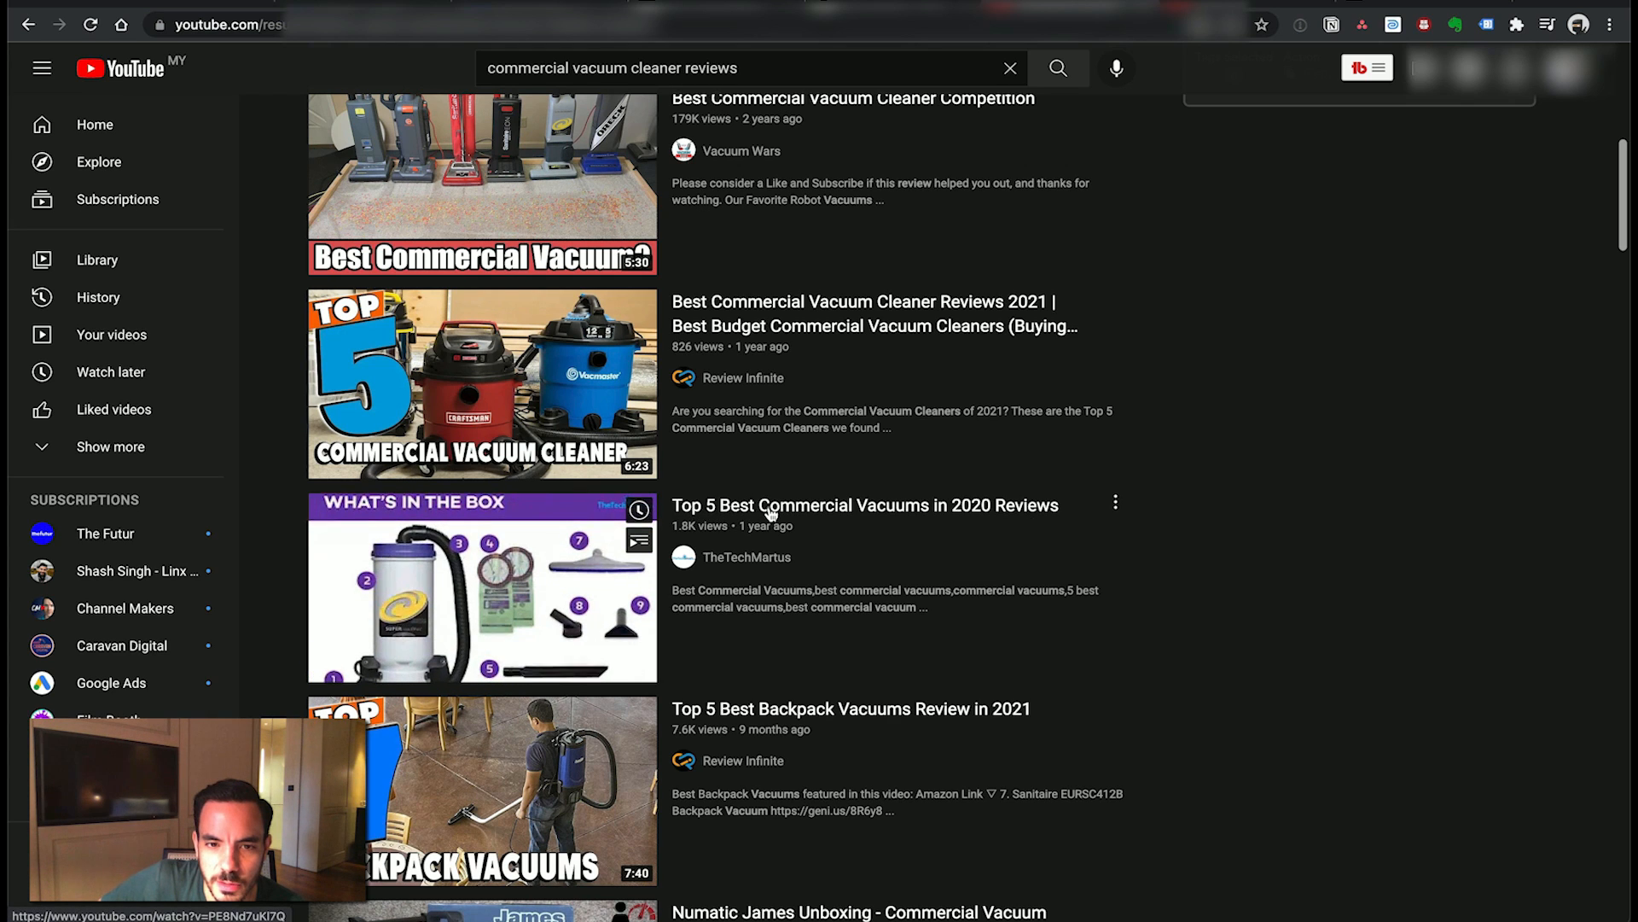
pyautogui.scroll(-2, 1143, 376)
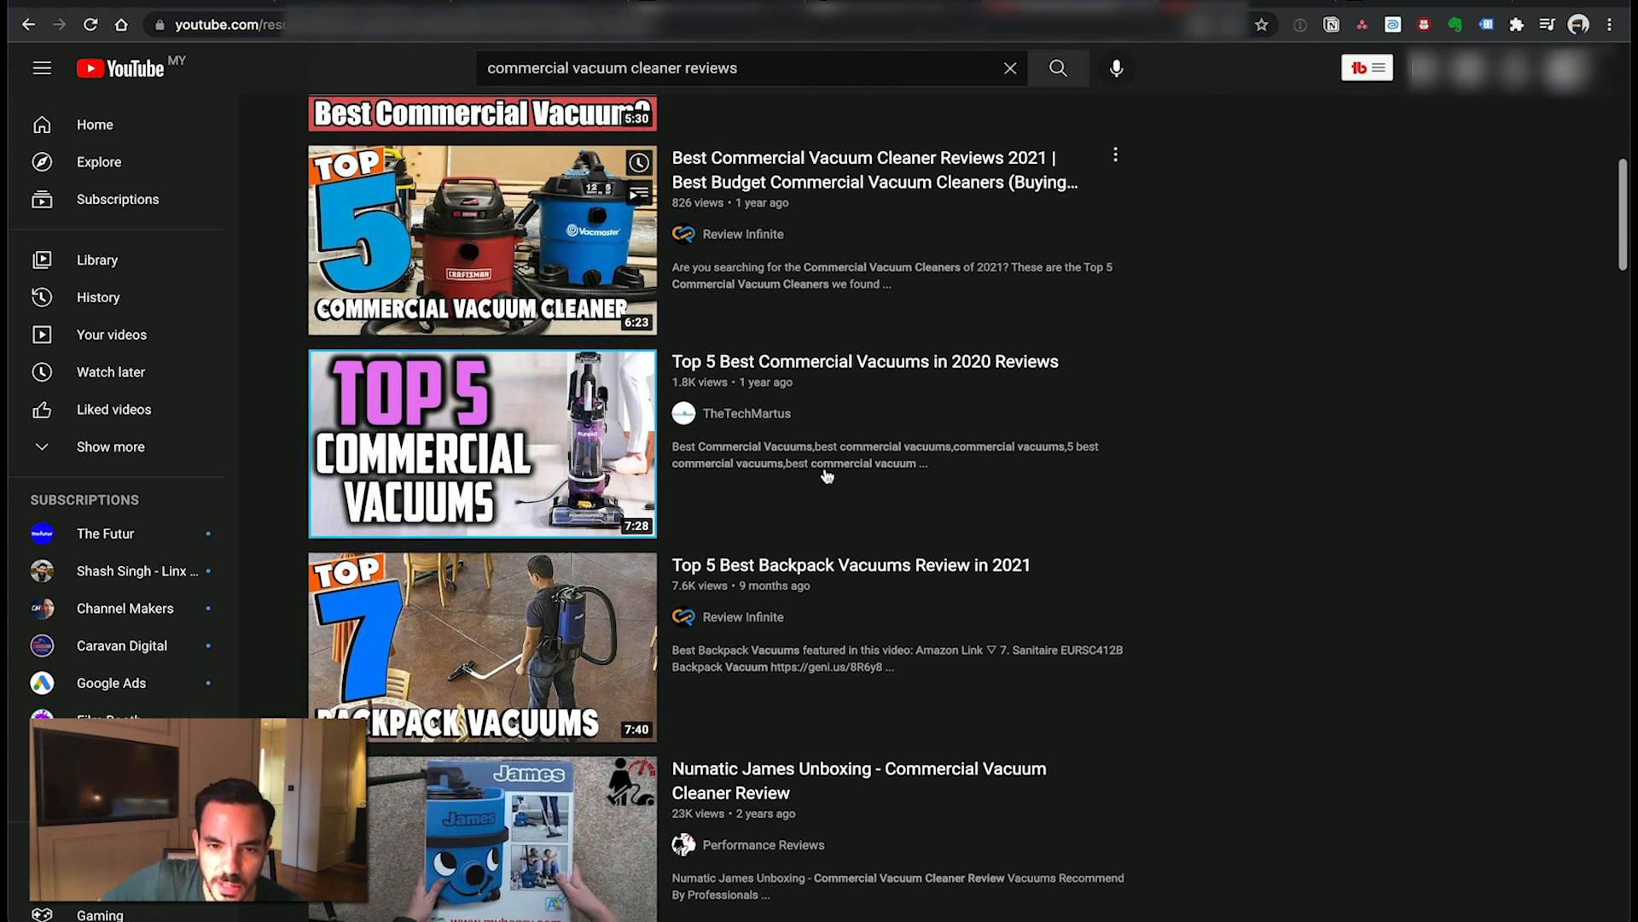
pyautogui.scroll(-4, 827, 472)
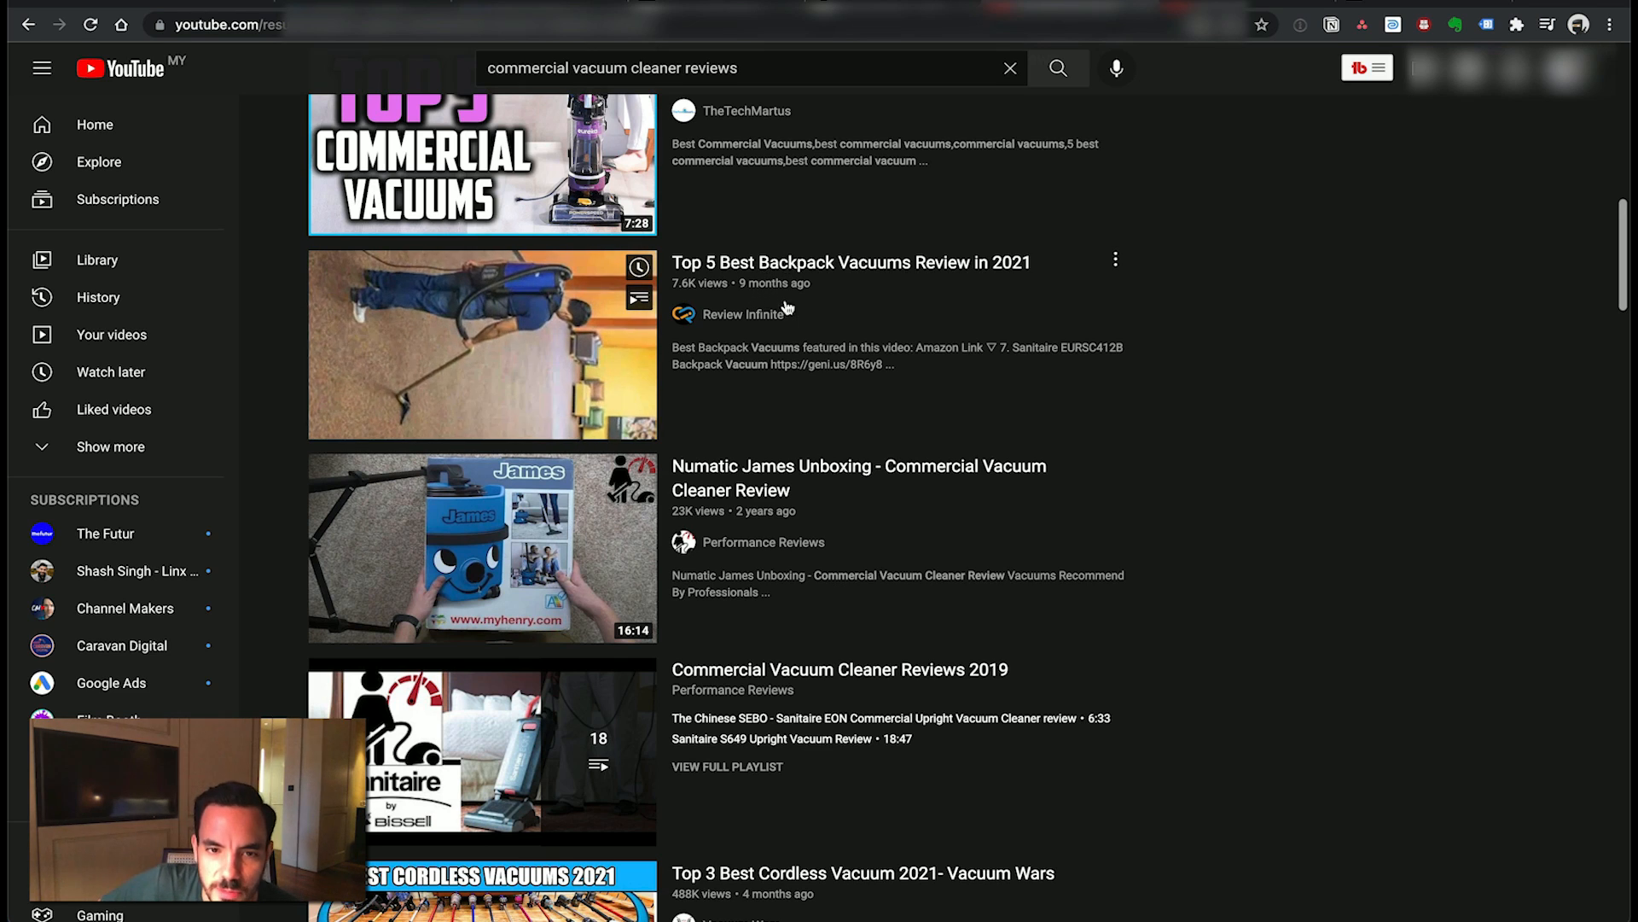
pyautogui.scroll(-1, 819, 367)
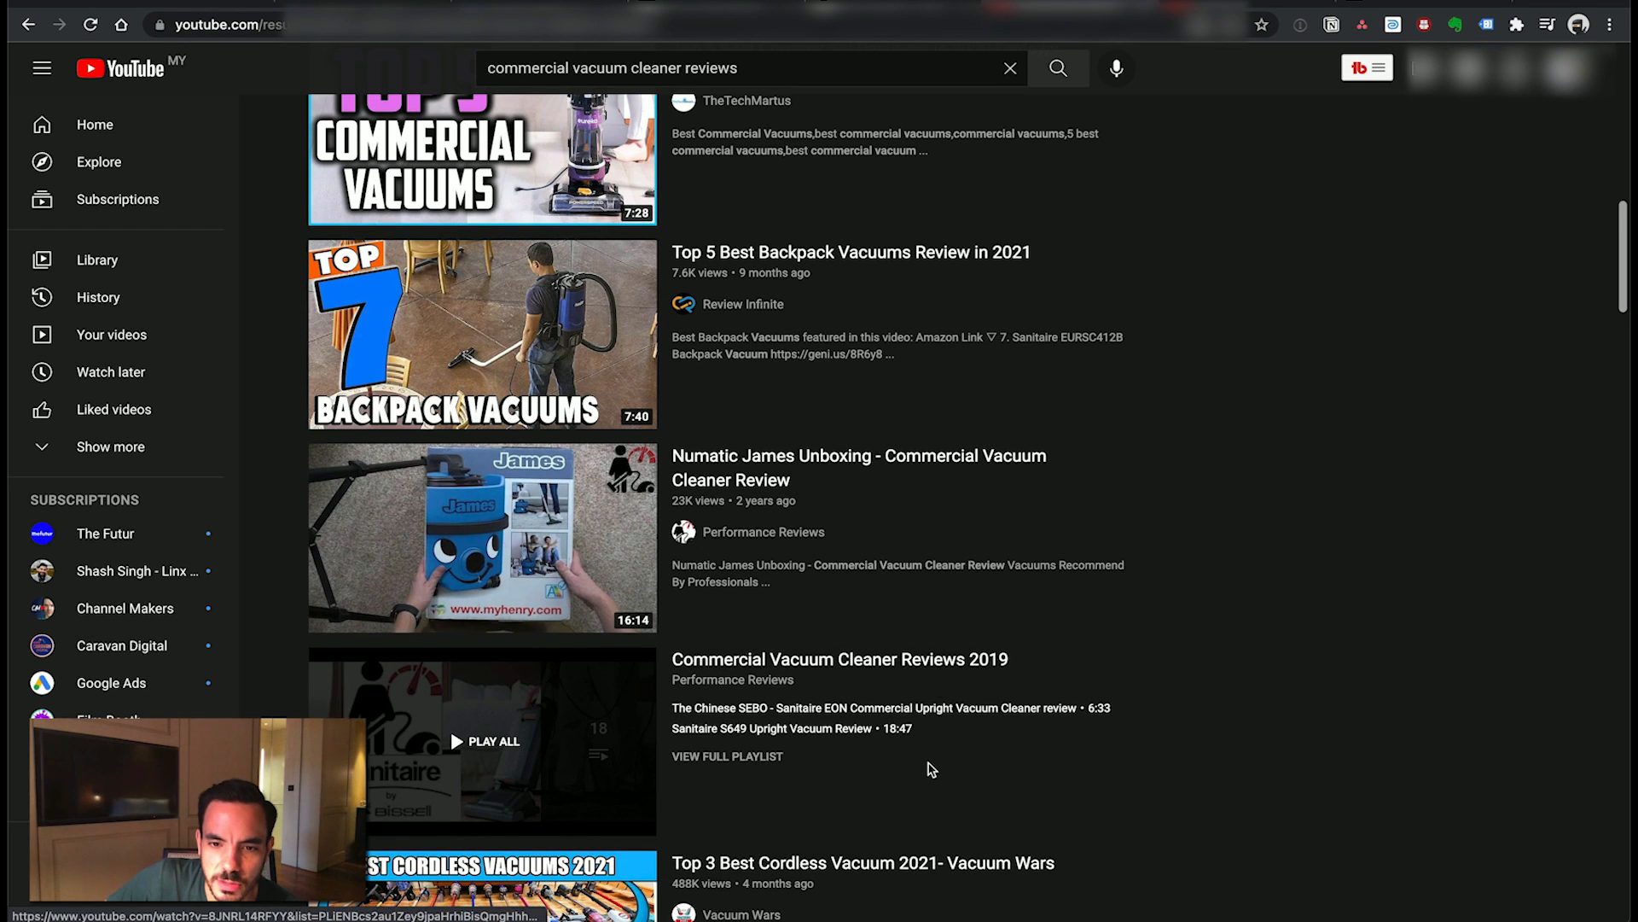
pyautogui.scroll(-1, 930, 766)
pyautogui.scroll(-5, 926, 764)
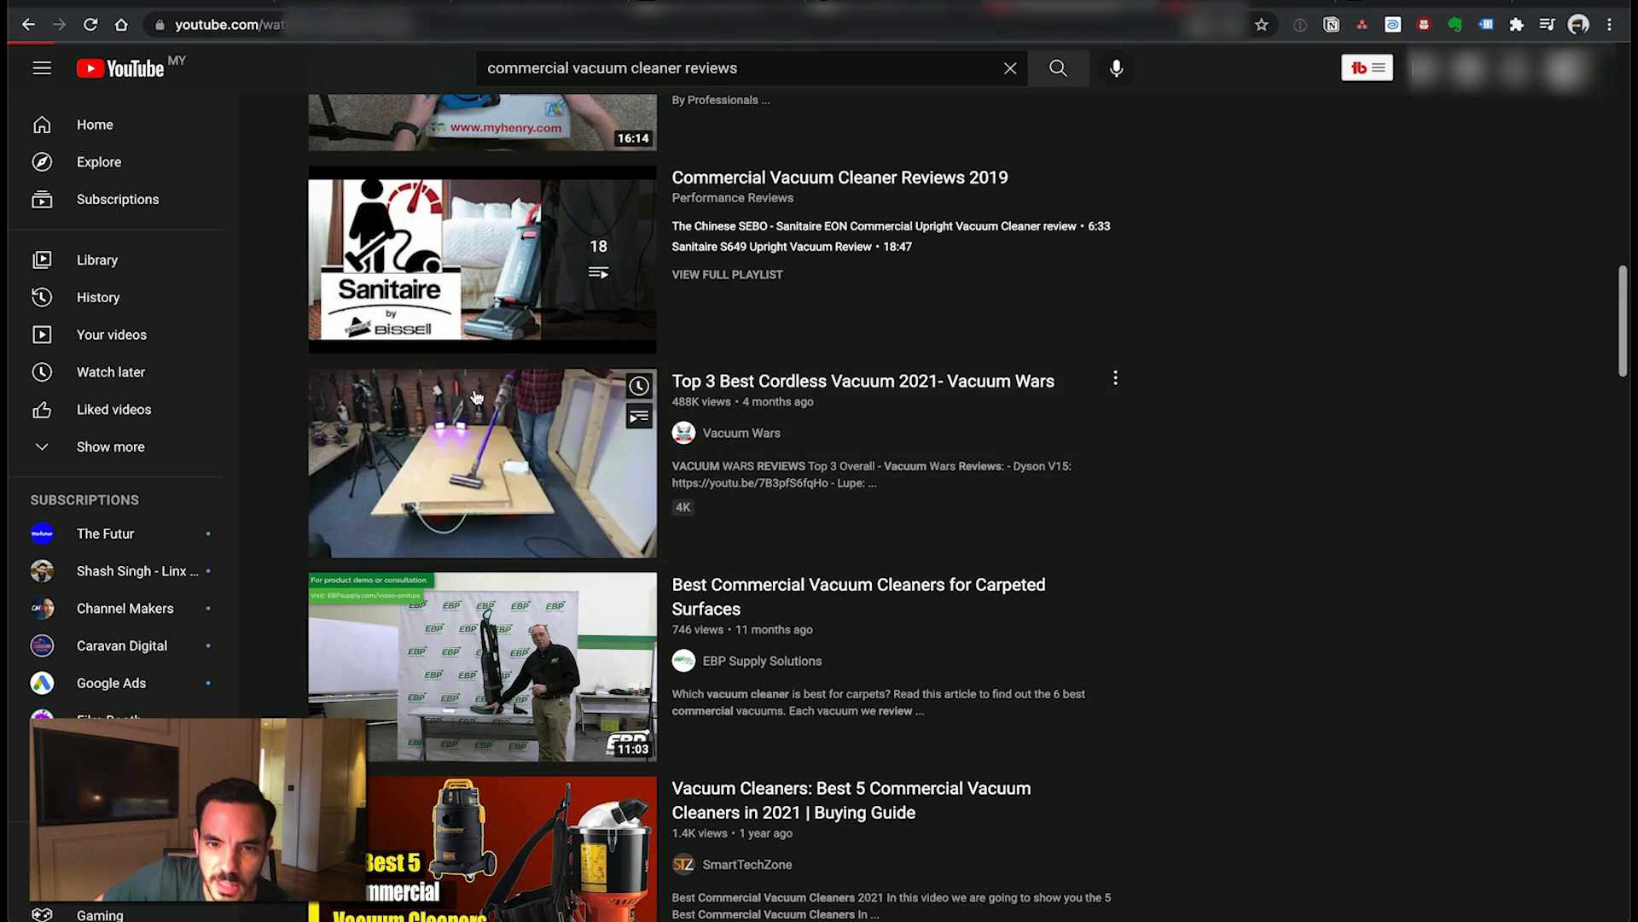
# - Open the "Top 3 Best Cordless Vacuum 2021- Vacuum Wars" video, pause its ad and review the suggested videos for more placements
pyautogui.click(911, 386)
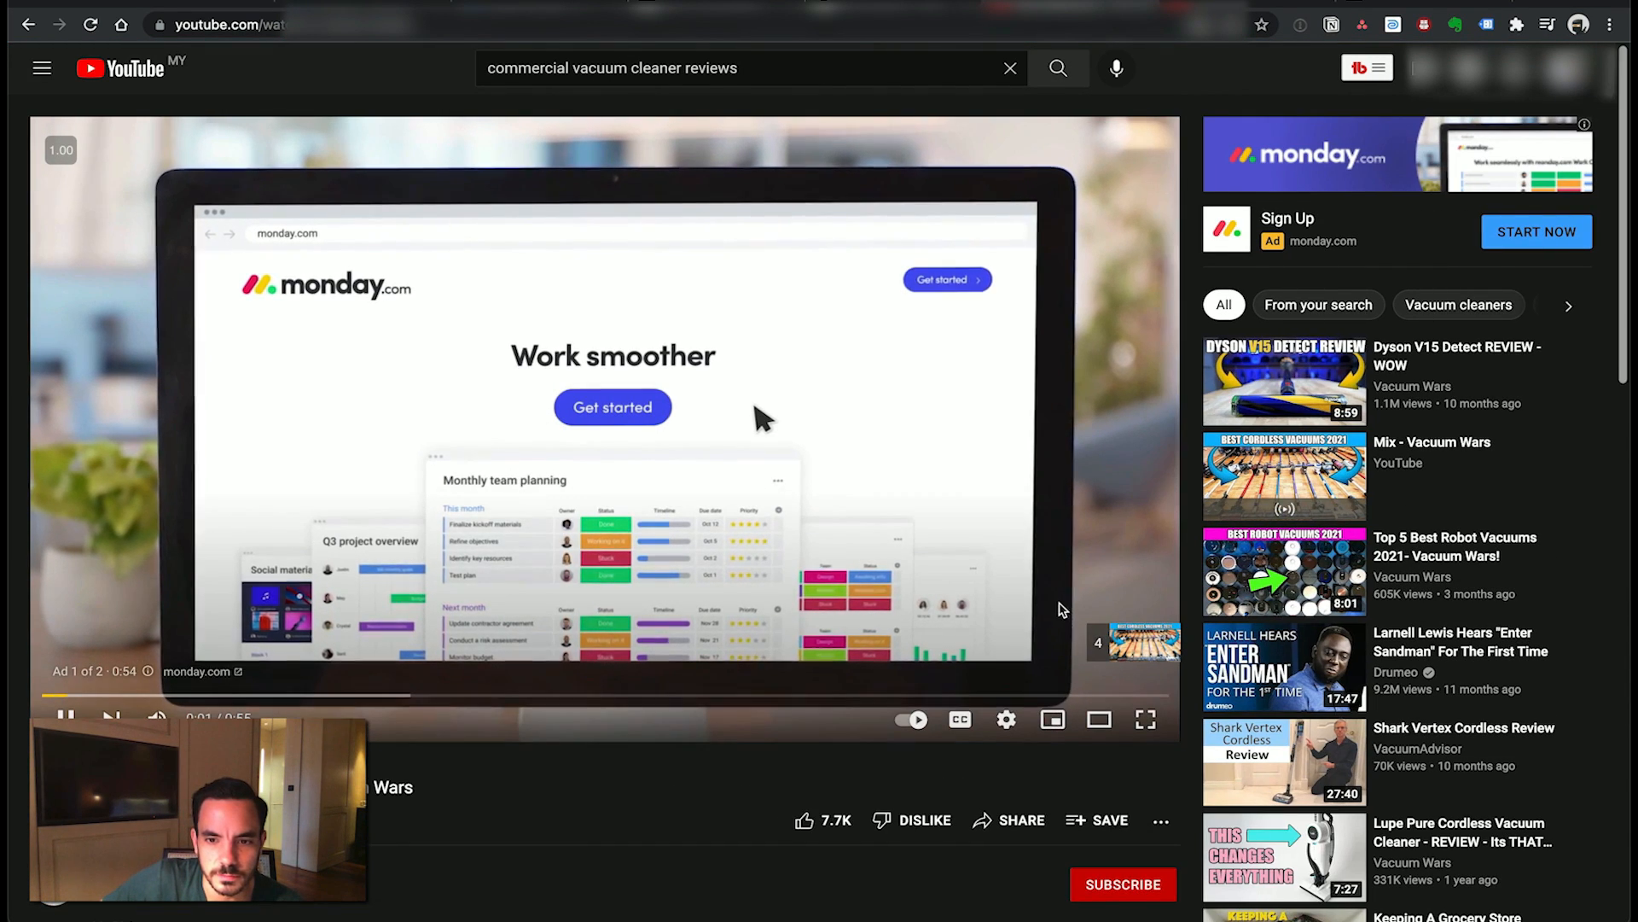
pyautogui.click(1061, 609)
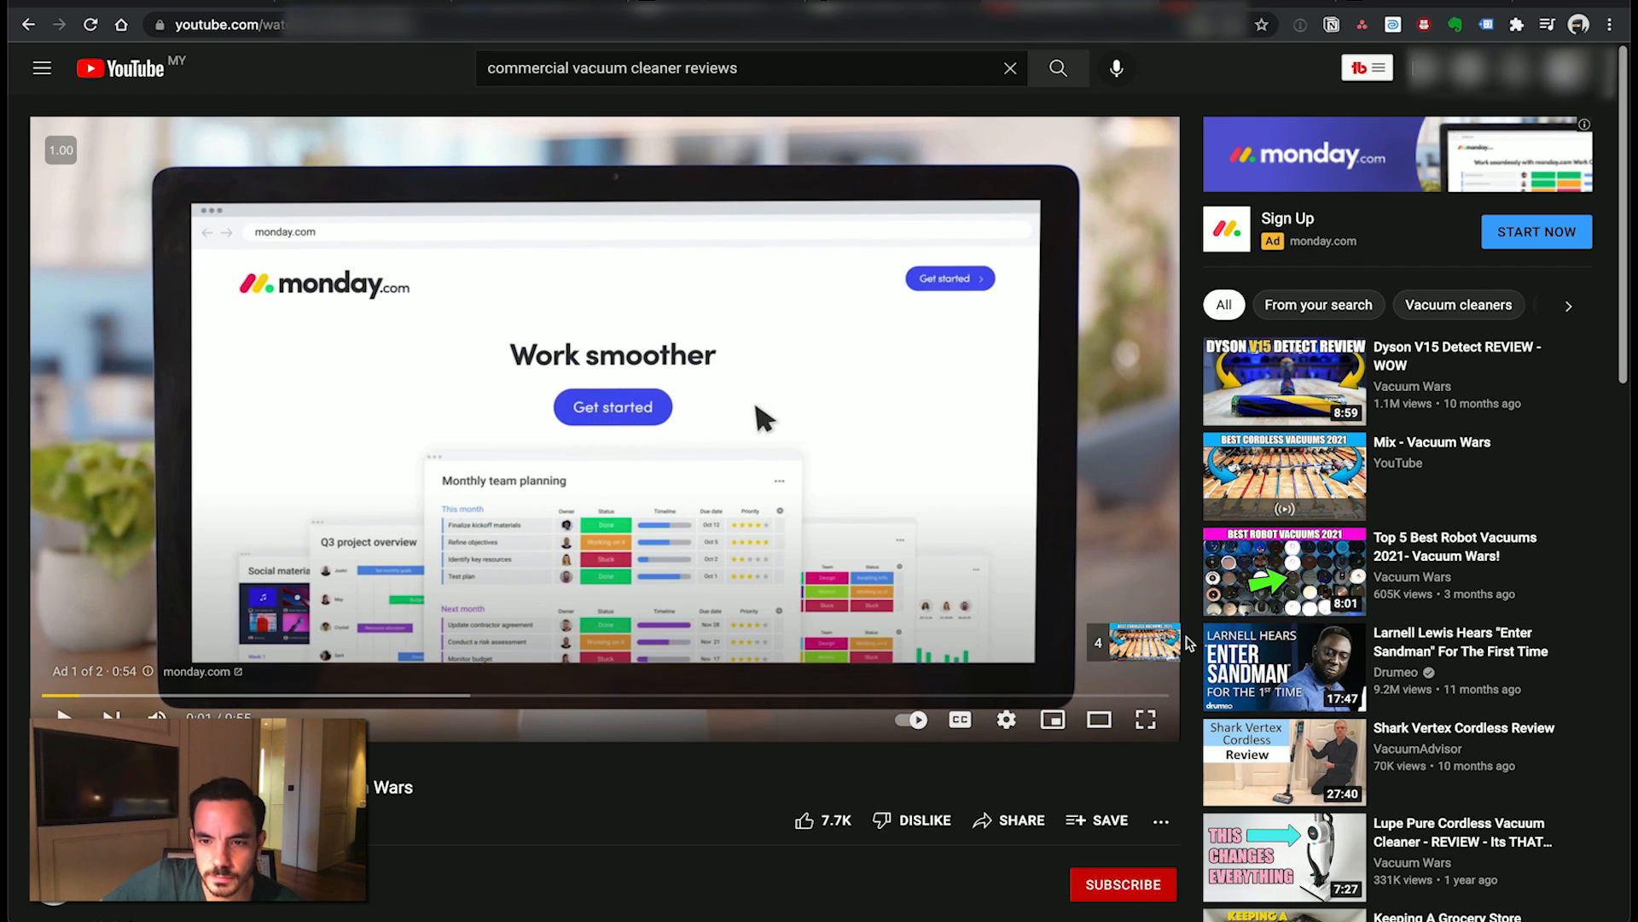
pyautogui.scroll(-6, 1515, 599)
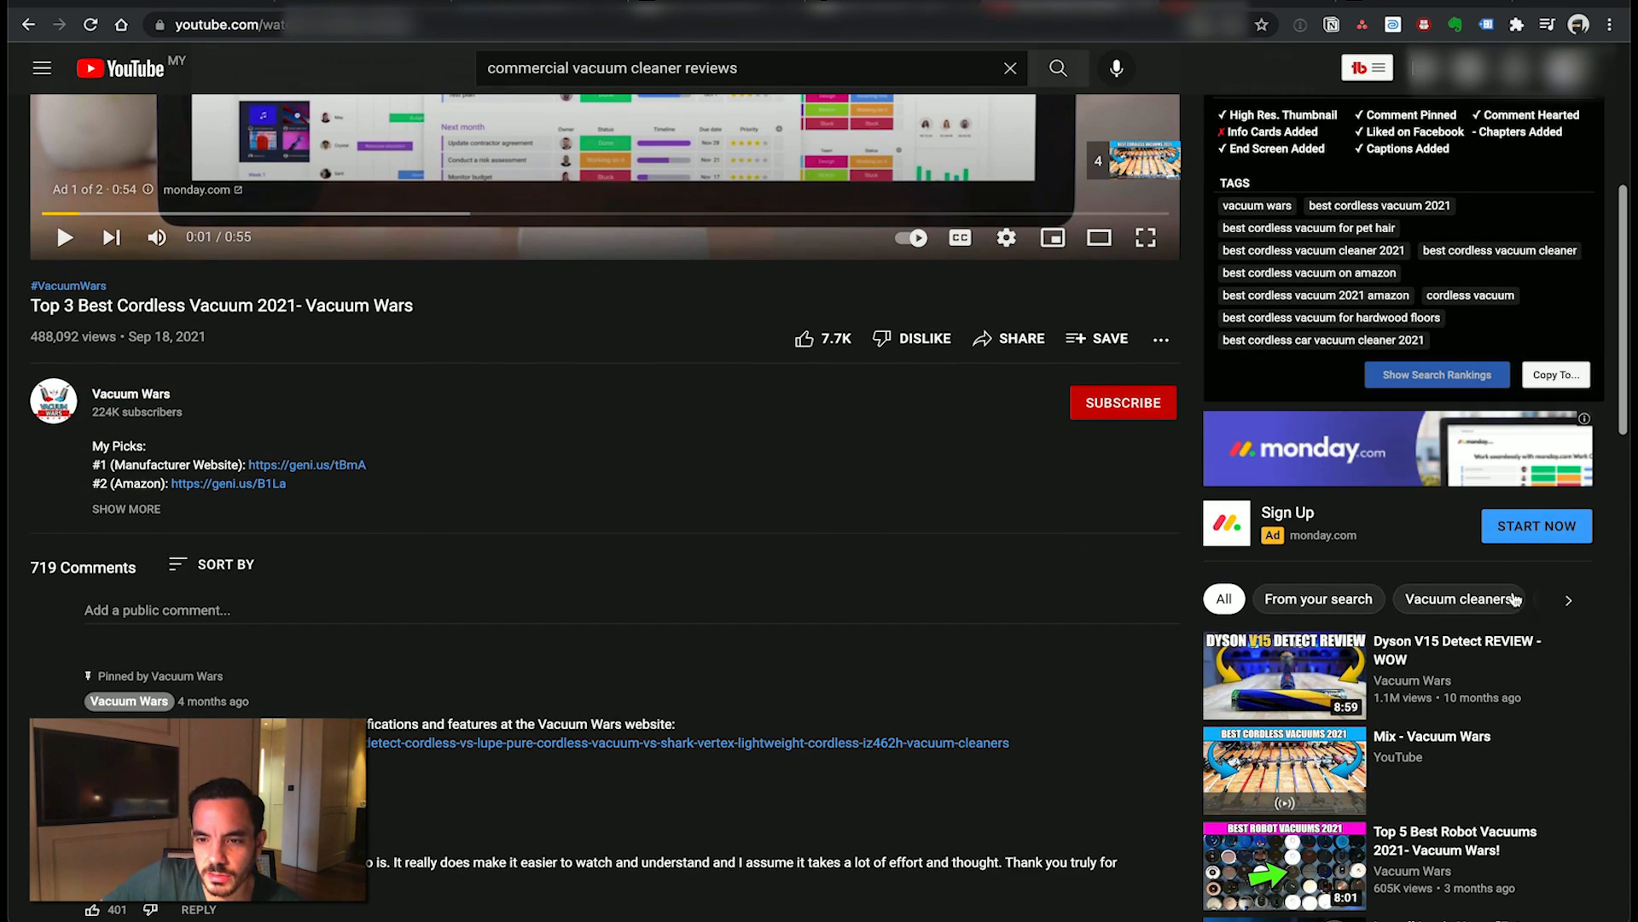
pyautogui.click(1568, 600)
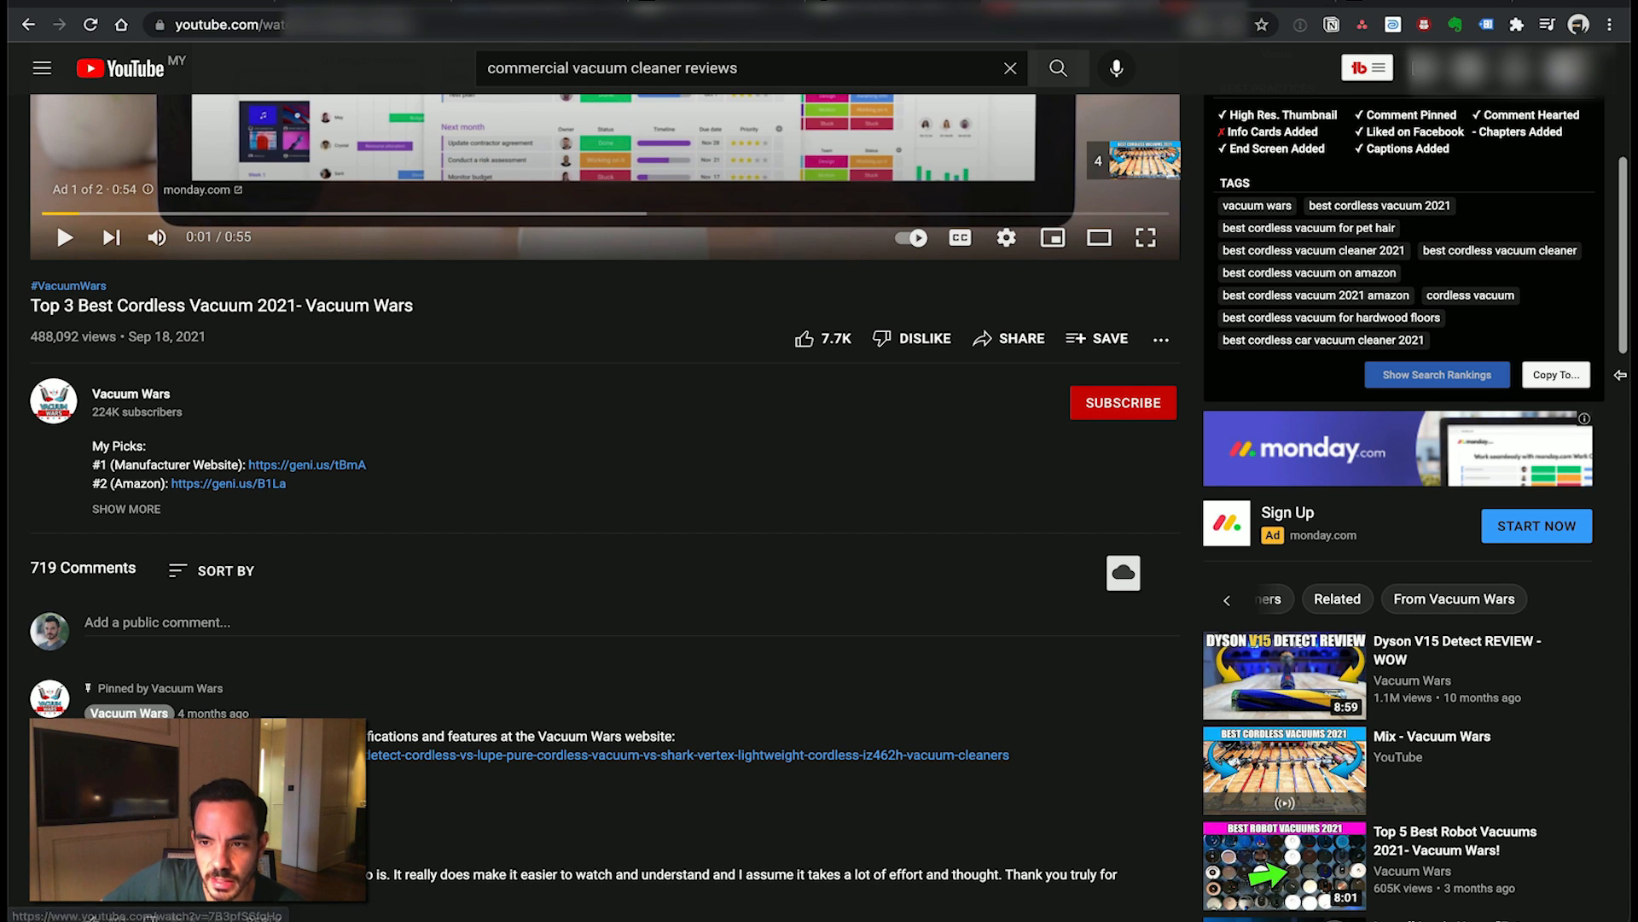
pyautogui.scroll(-1, 1624, 346)
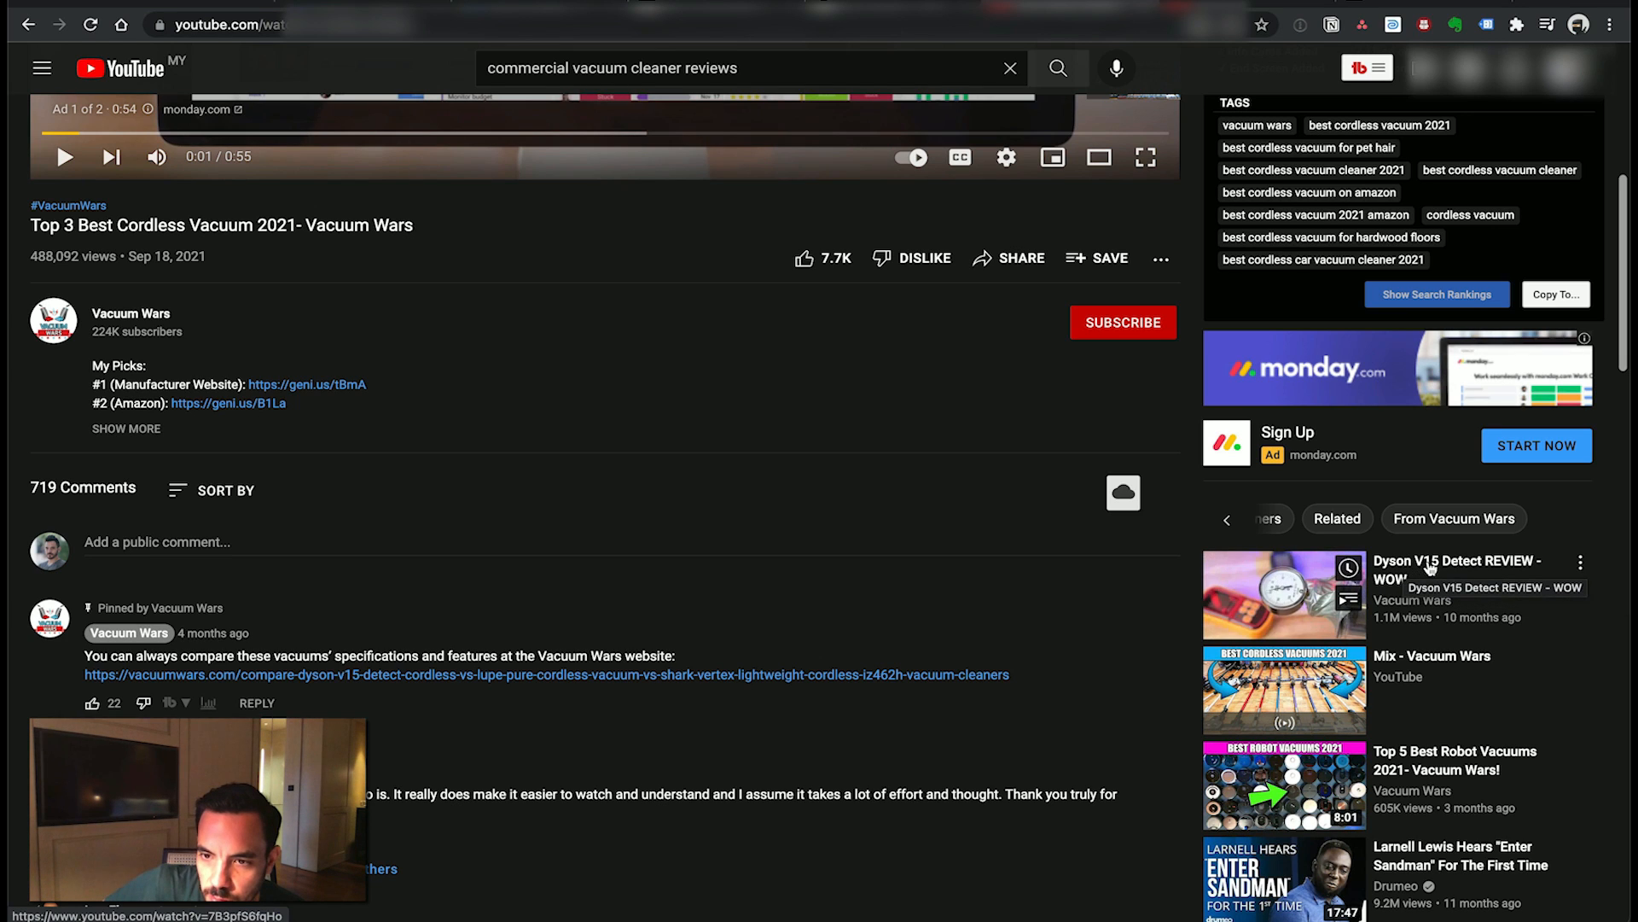
pyautogui.moveTo(1622, 359); pyautogui.dragTo(1622, 386)
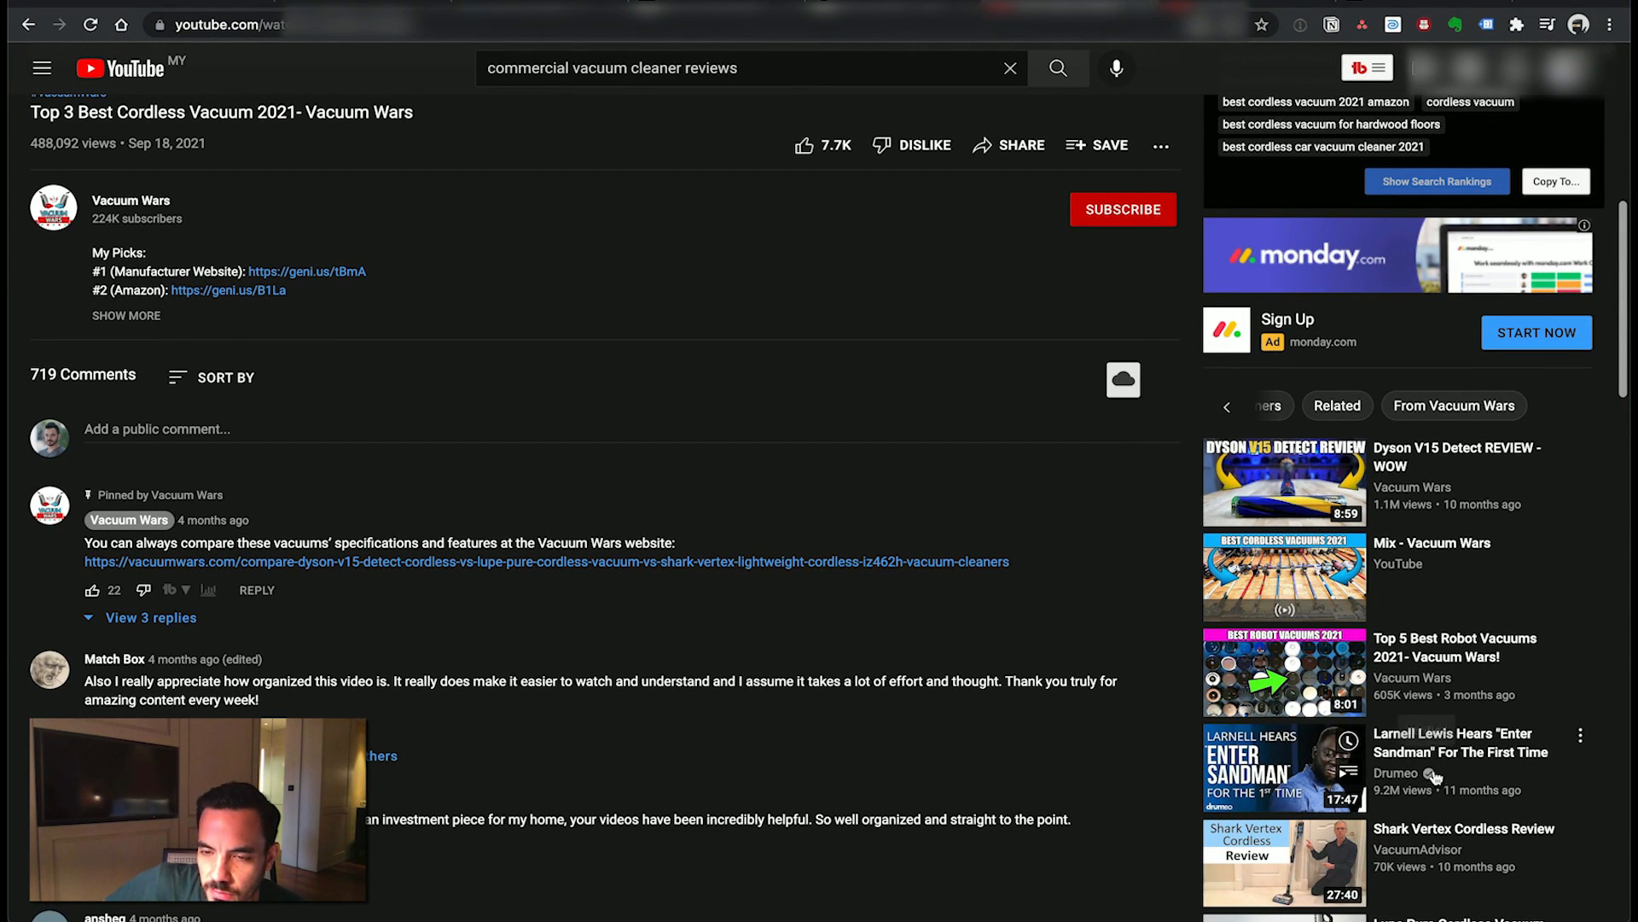
pyautogui.hotkey('ctrl', 'Up')
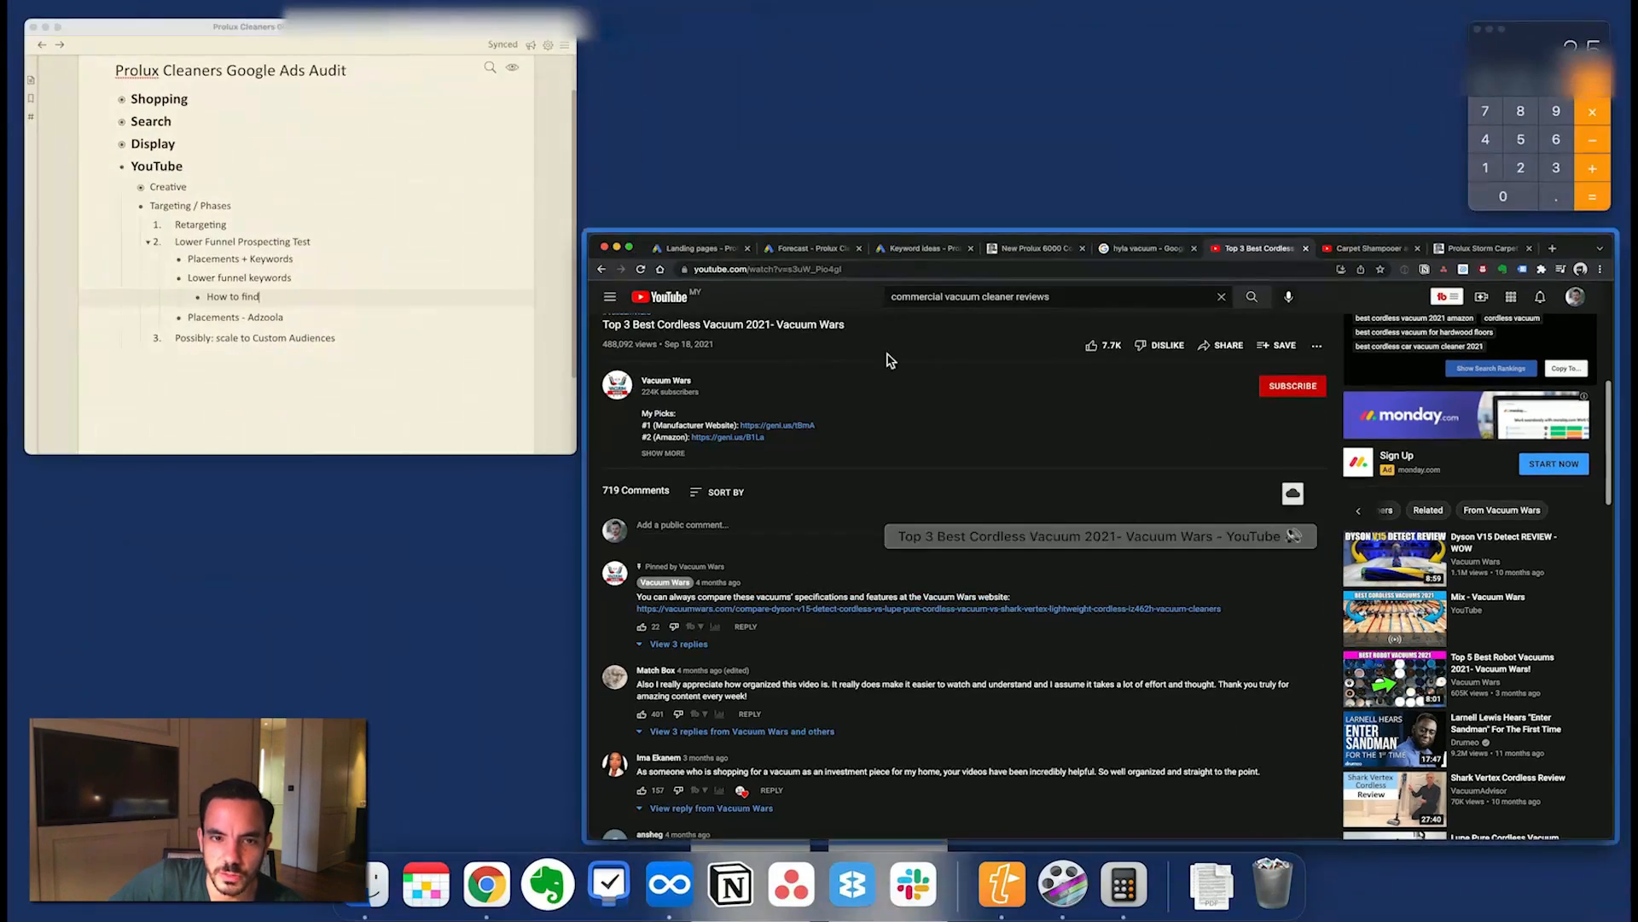
# - Switch to the Dynalist audit notes, collapse "Lower funnel keywords" and go over the "Placements + Keywords" and "Placements - Adzoola" items
pyautogui.click(427, 299)
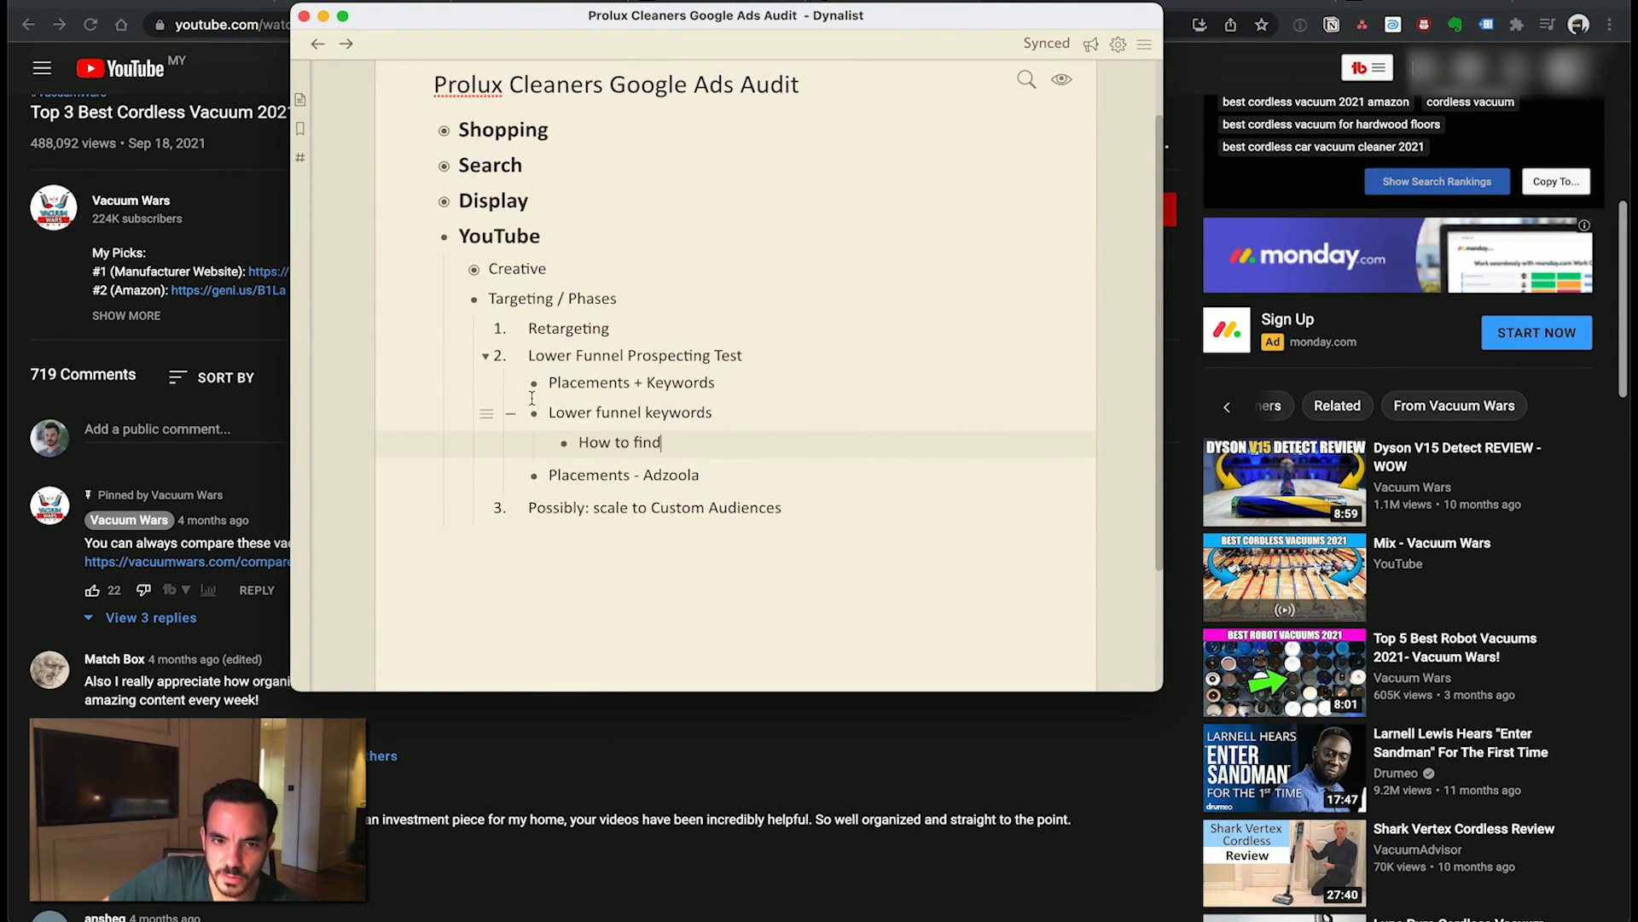
pyautogui.click(510, 413)
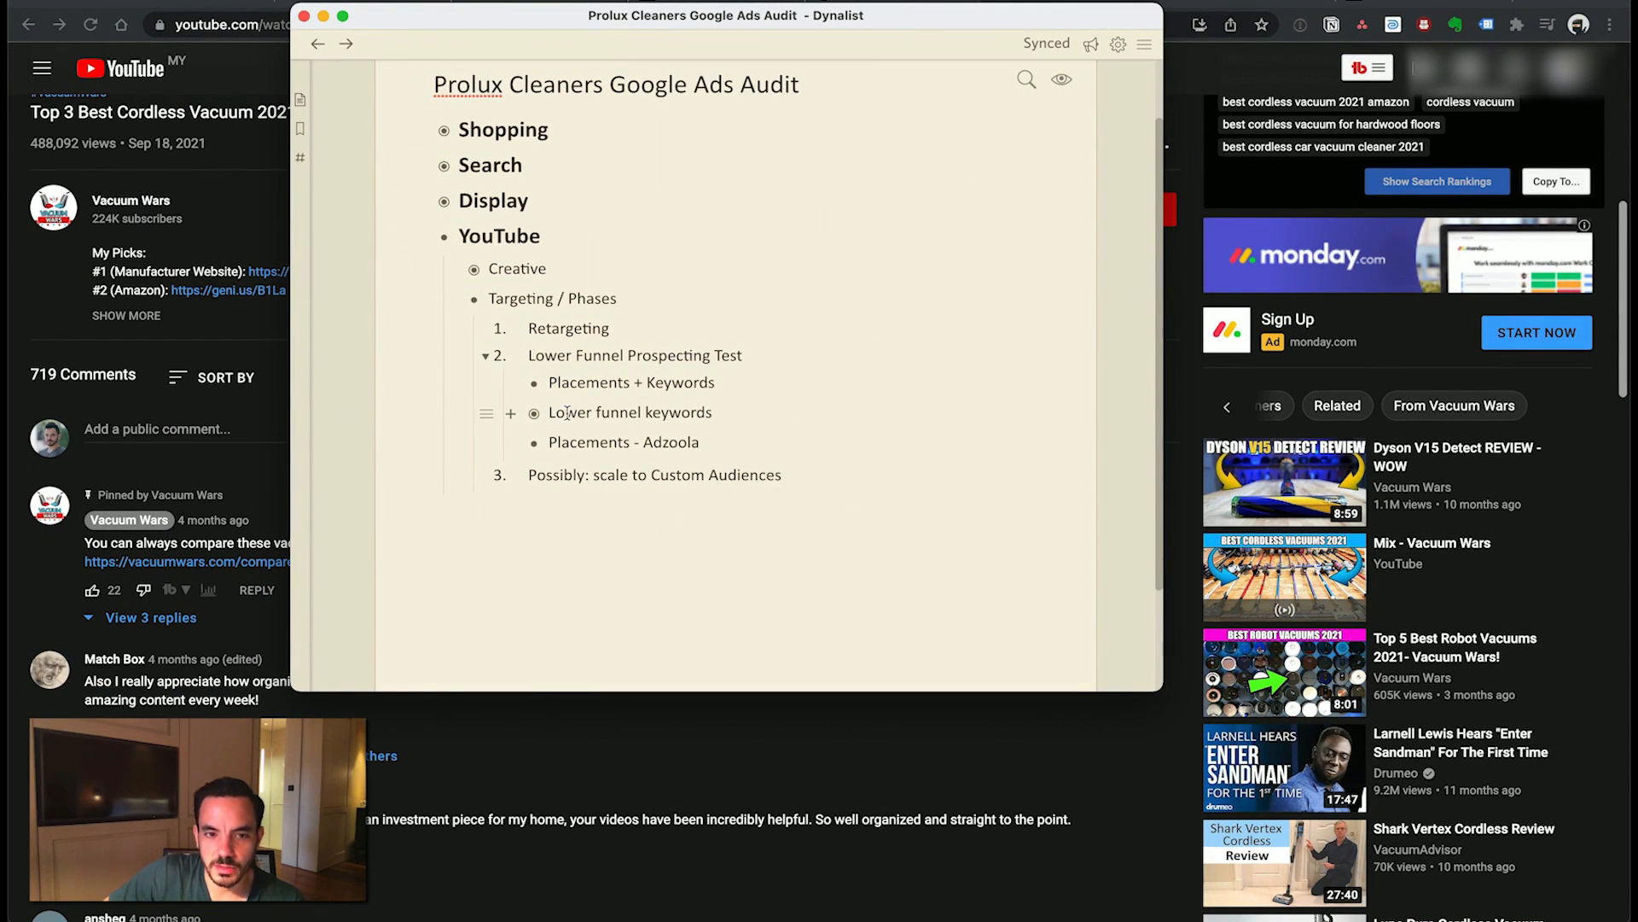
pyautogui.click(555, 413)
pyautogui.press('Up')
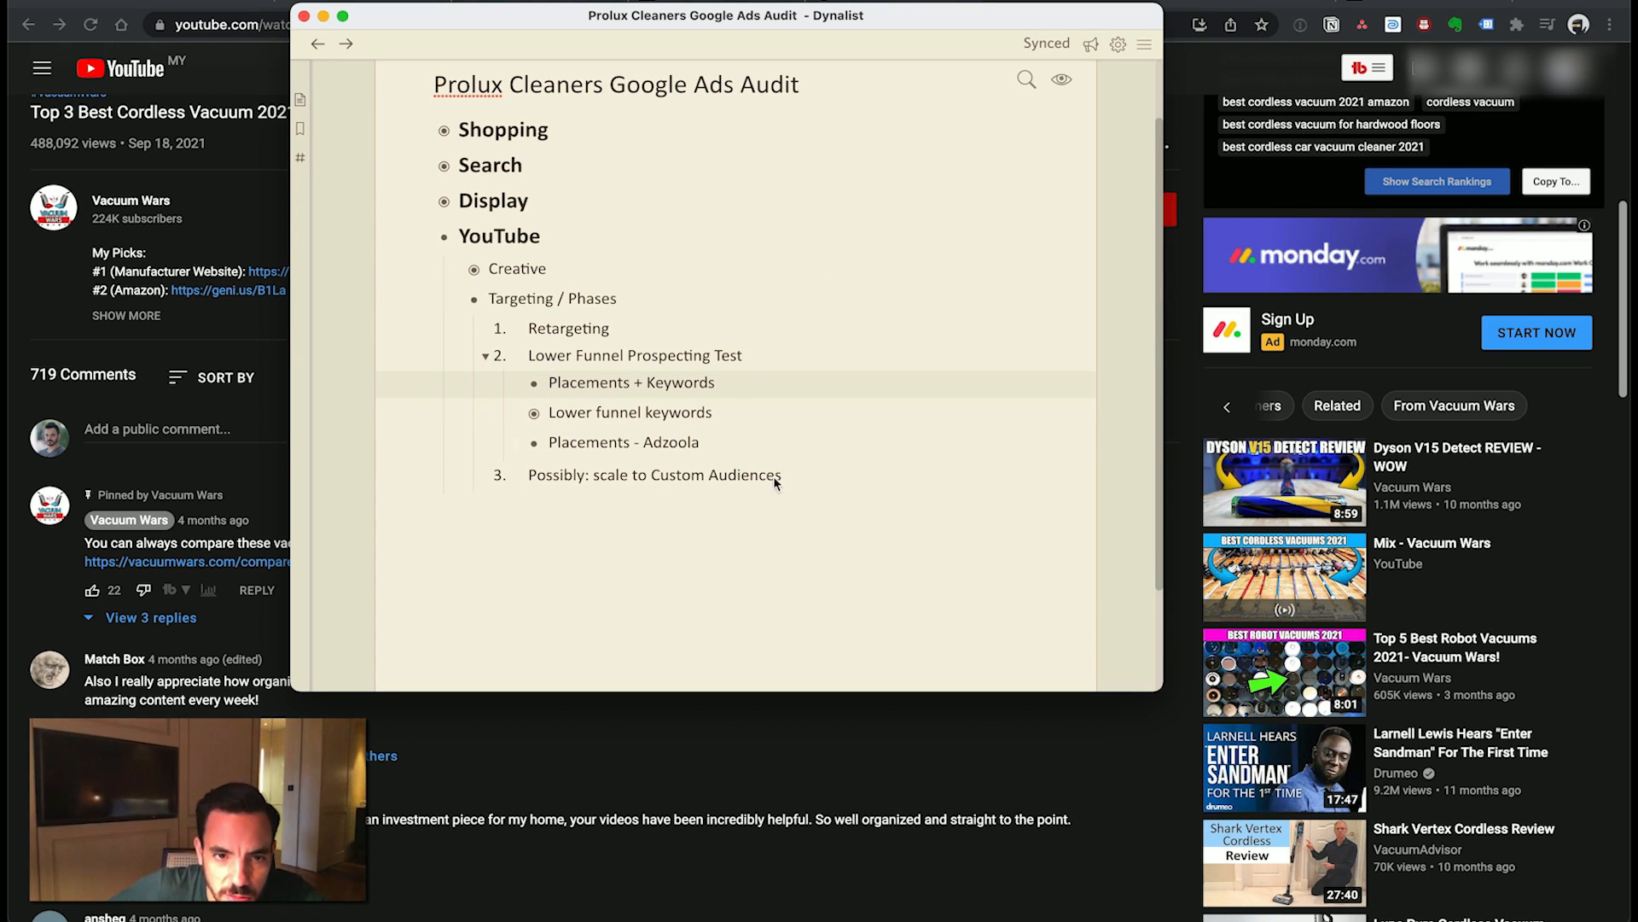
pyautogui.click(769, 425)
pyautogui.click(773, 435)
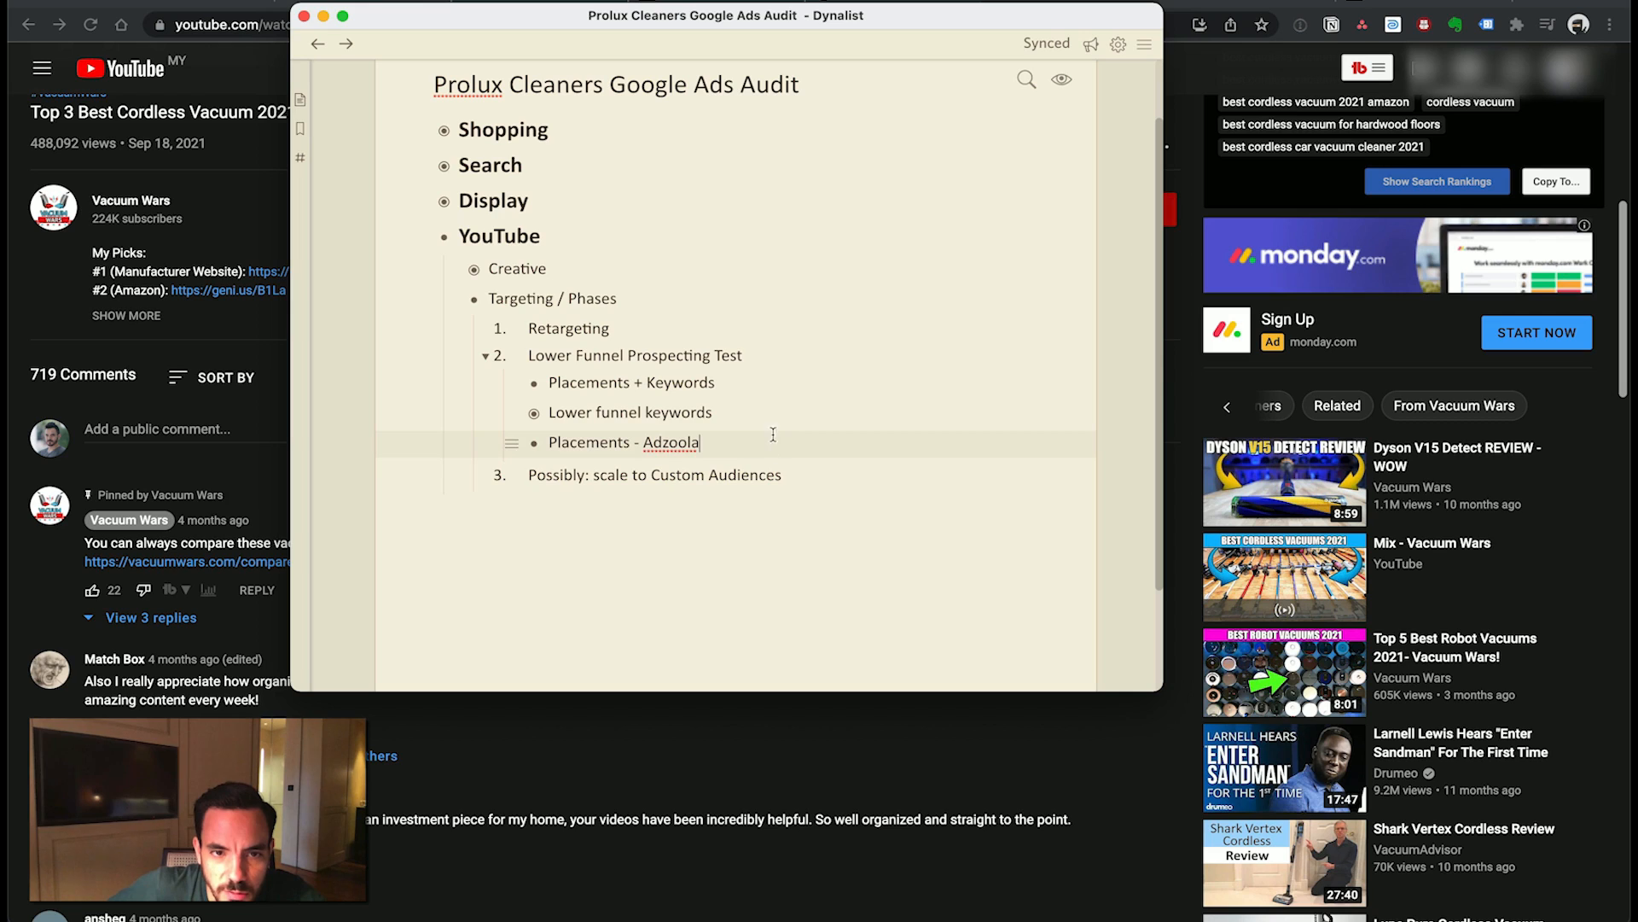
pyautogui.doubleClick(547, 384)
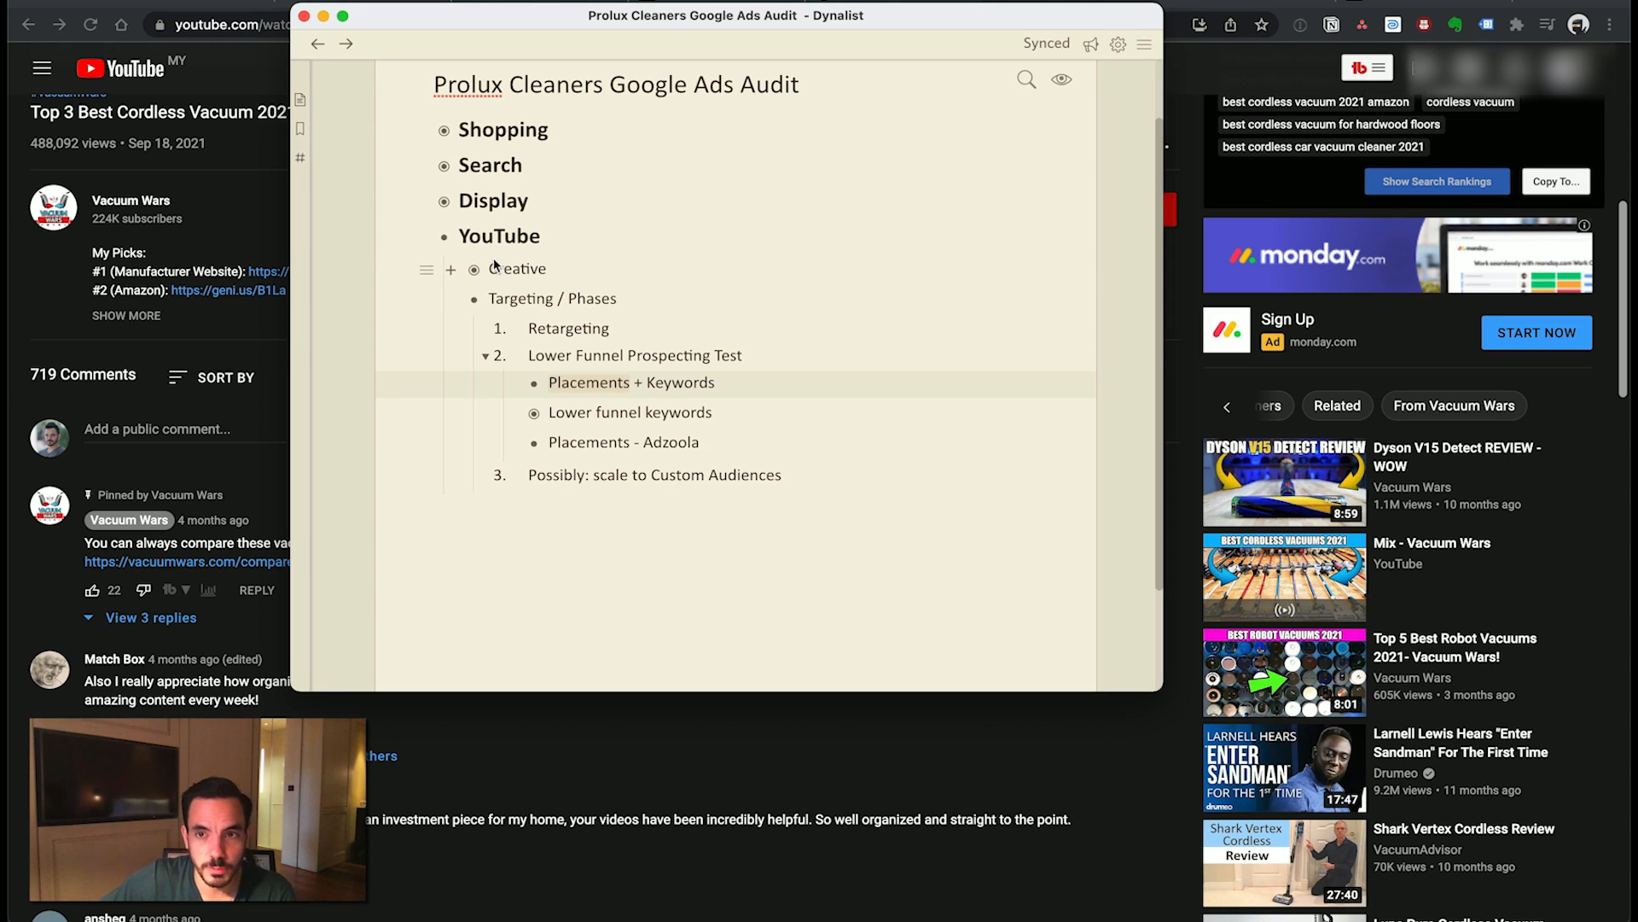
pyautogui.click(804, 388)
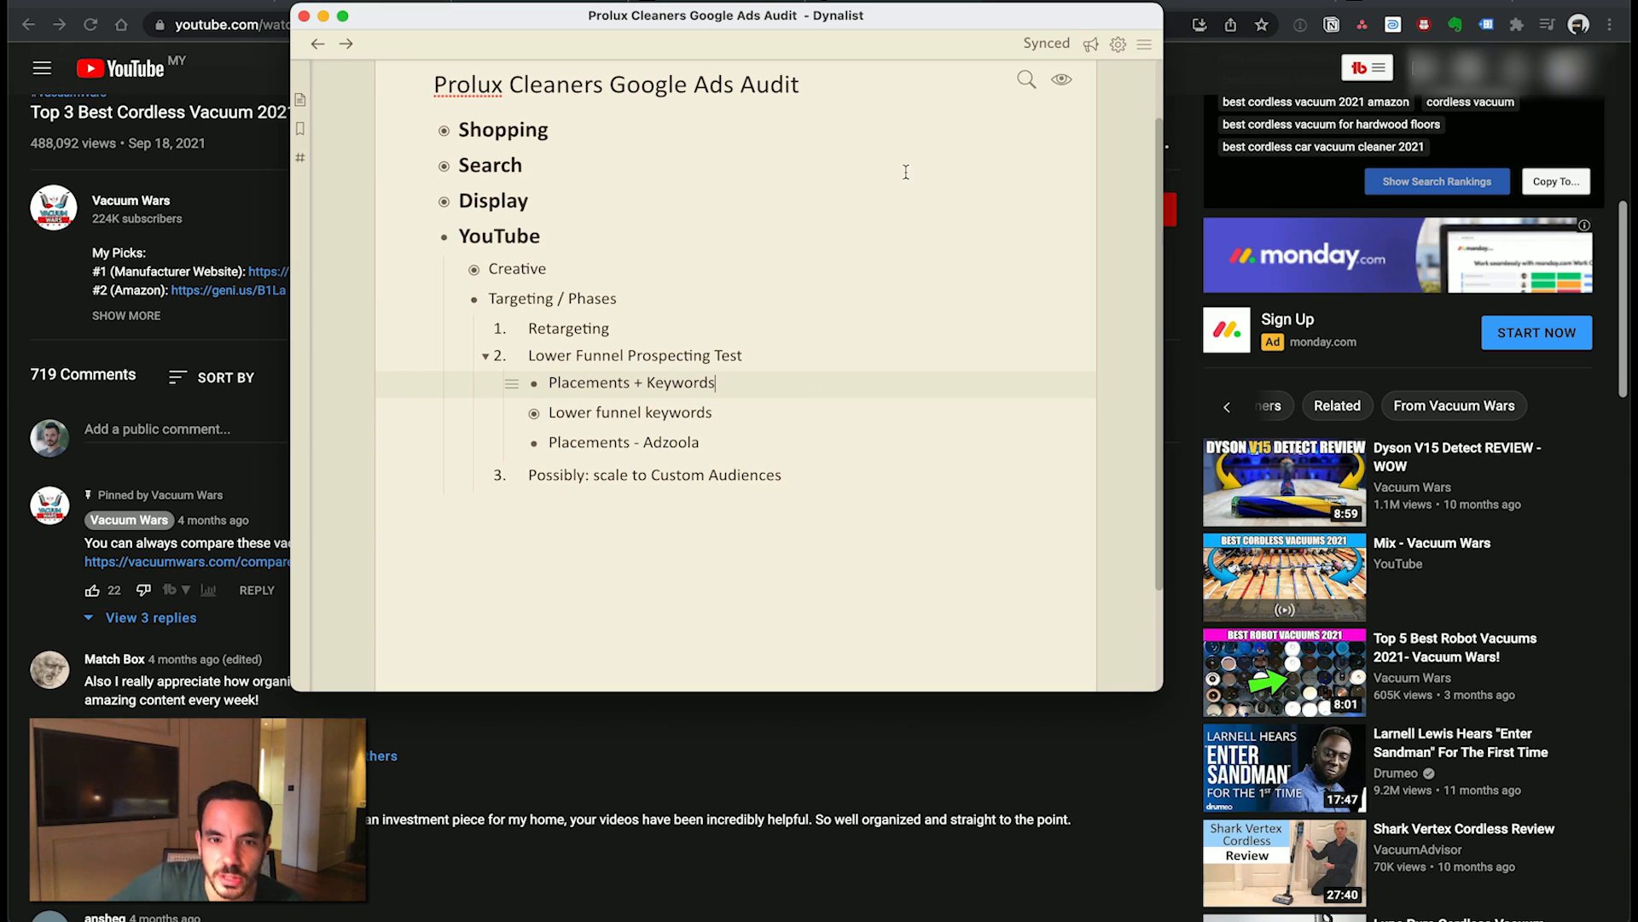
pyautogui.click(744, 440)
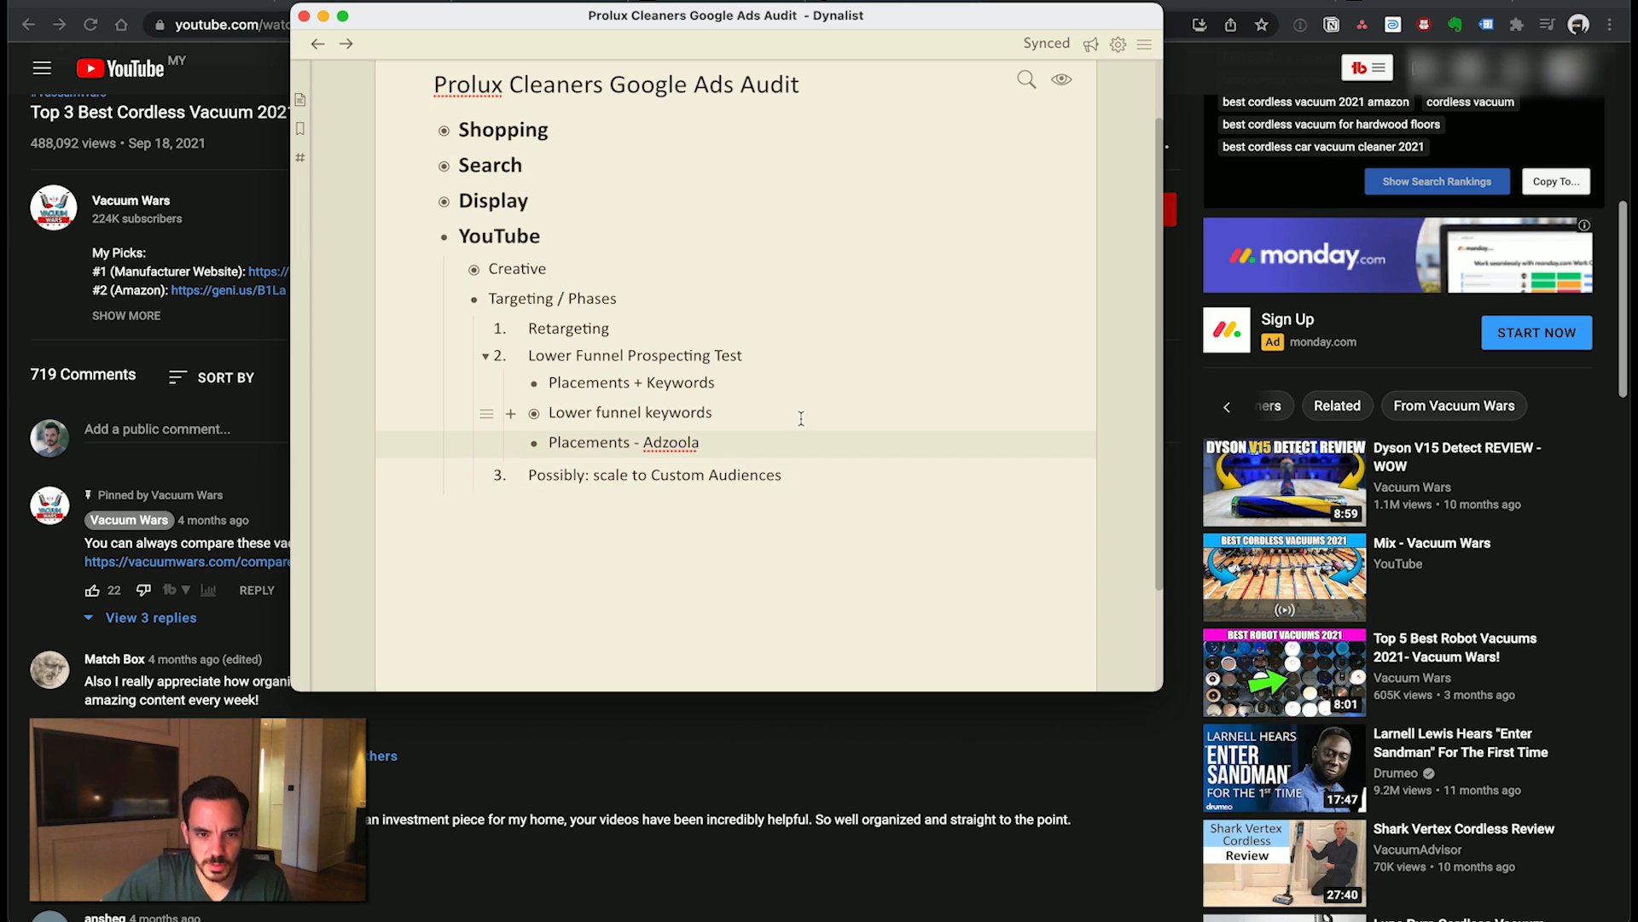
# - Search Google for "adzoola" in a new Chrome tab and open the Adzoola website
pyautogui.press('super+Tab')
pyautogui.press('super+t')
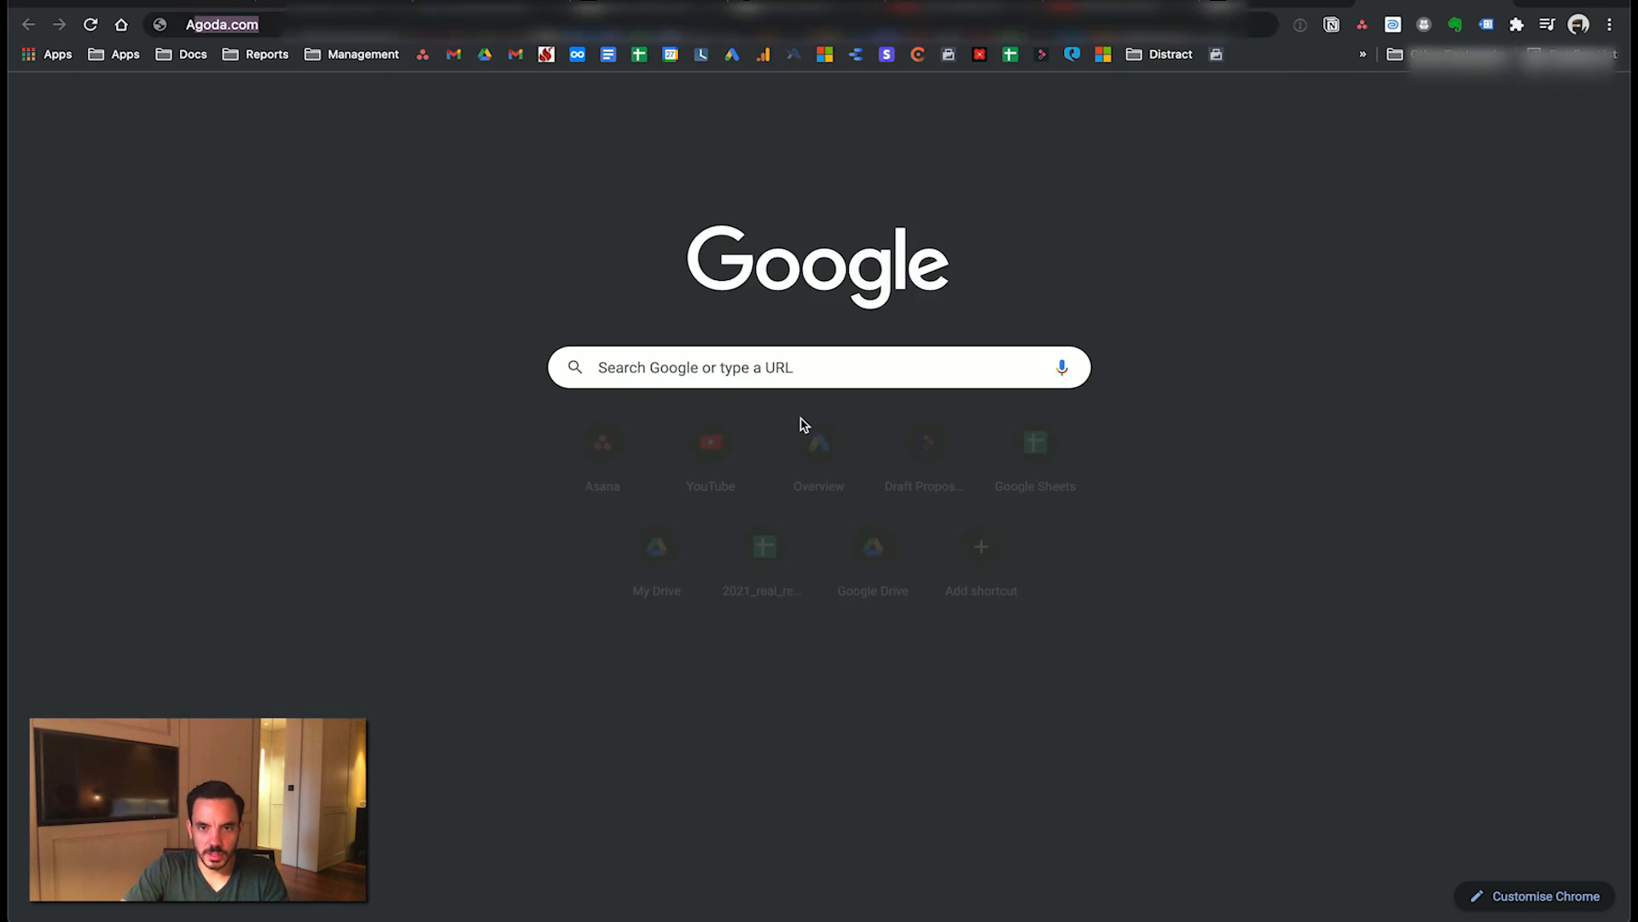
pyautogui.write('adzoola')
pyautogui.press('Return')
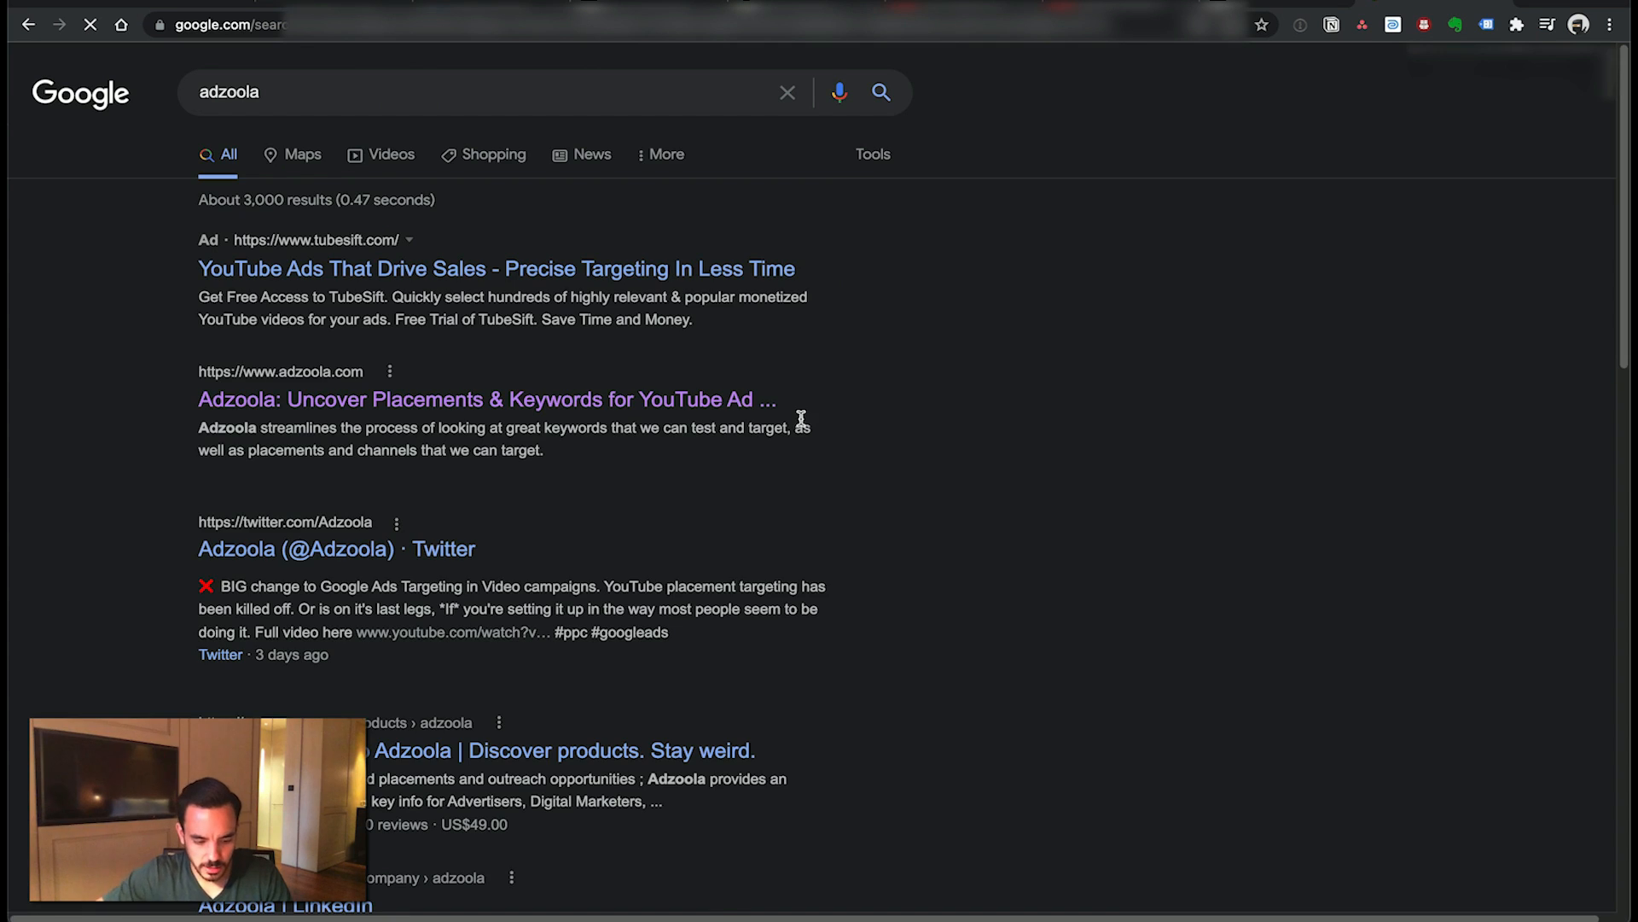
pyautogui.click(420, 397)
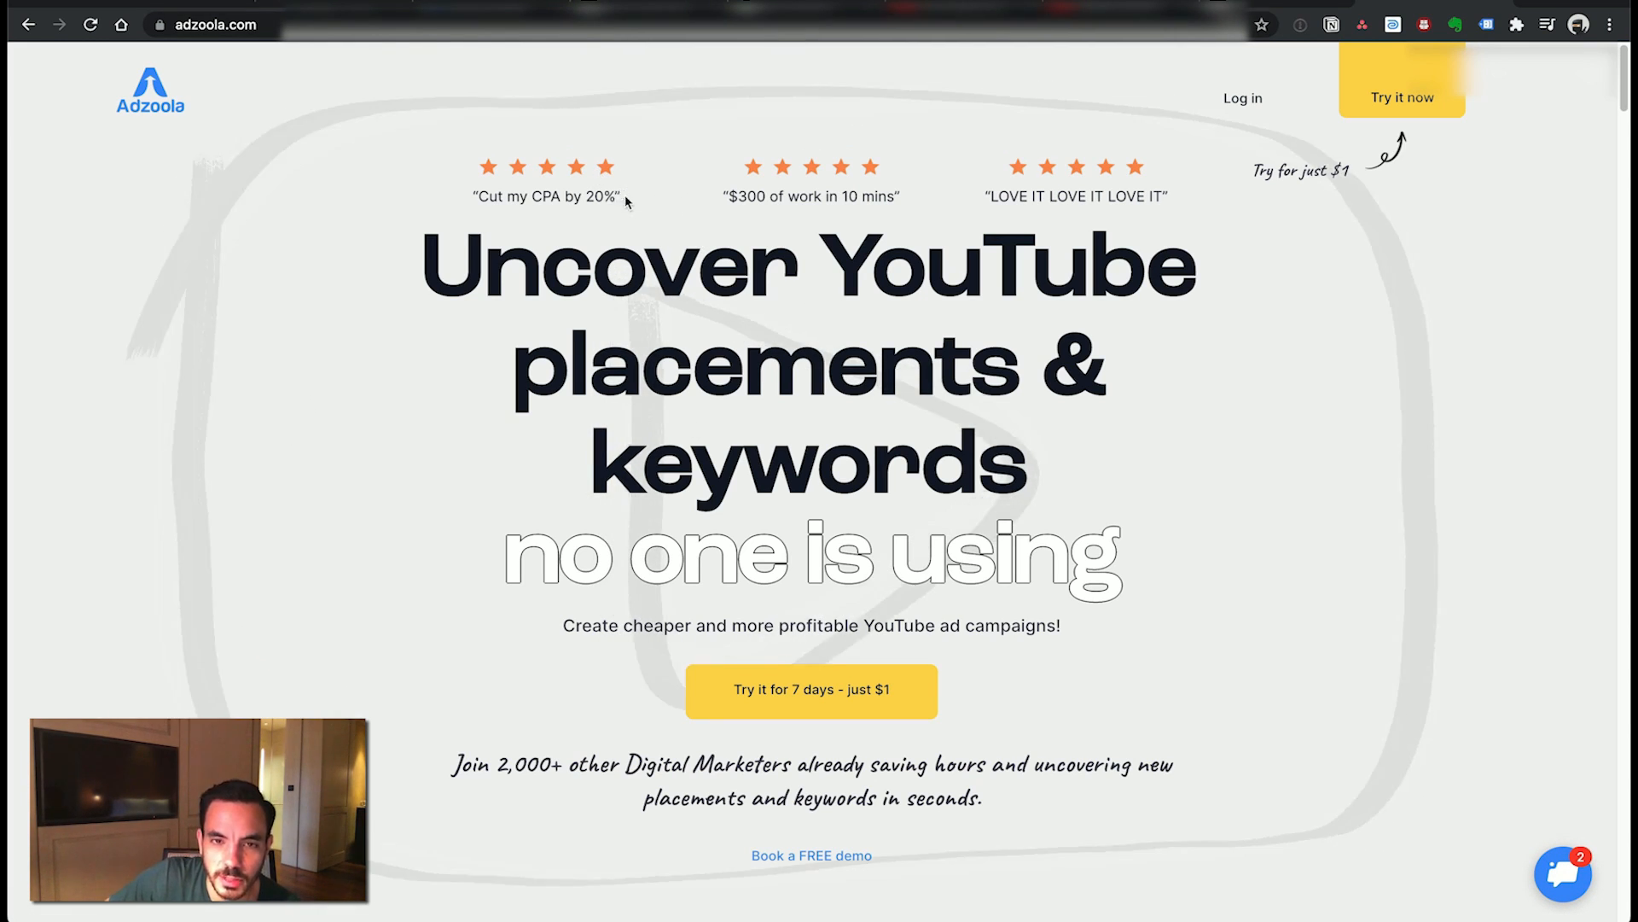
# - Return to the Dynalist audit notes and collapse the "Lower Funnel Prospecting Test" phase
pyautogui.hotkey('ctrl', 'Up')
pyautogui.click(487, 322)
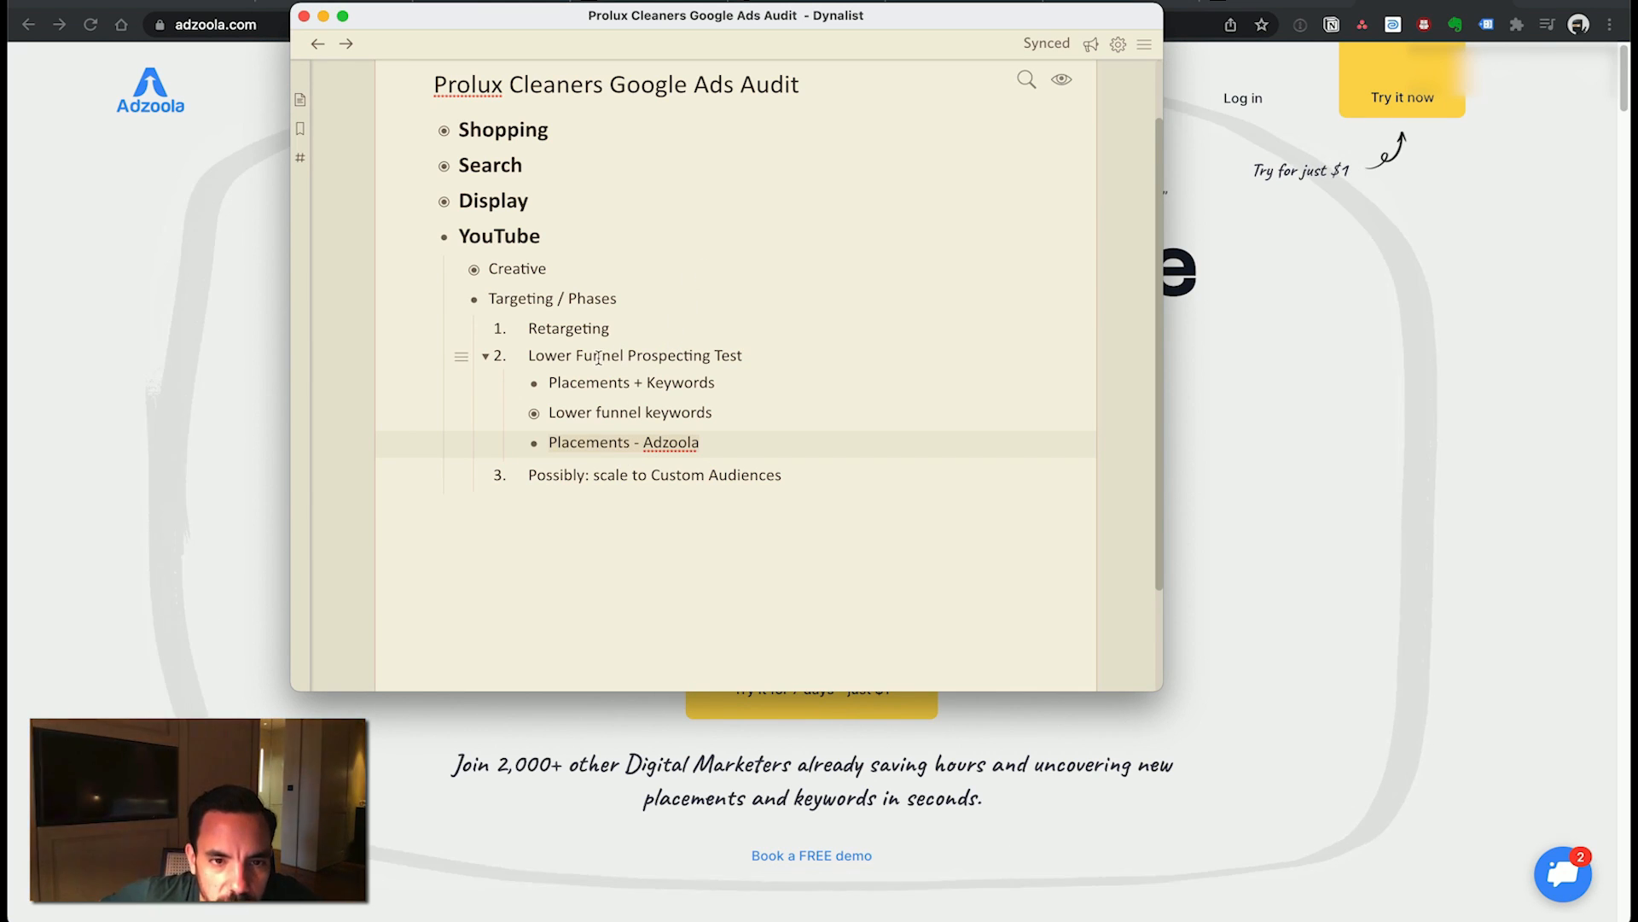
pyautogui.click(528, 357)
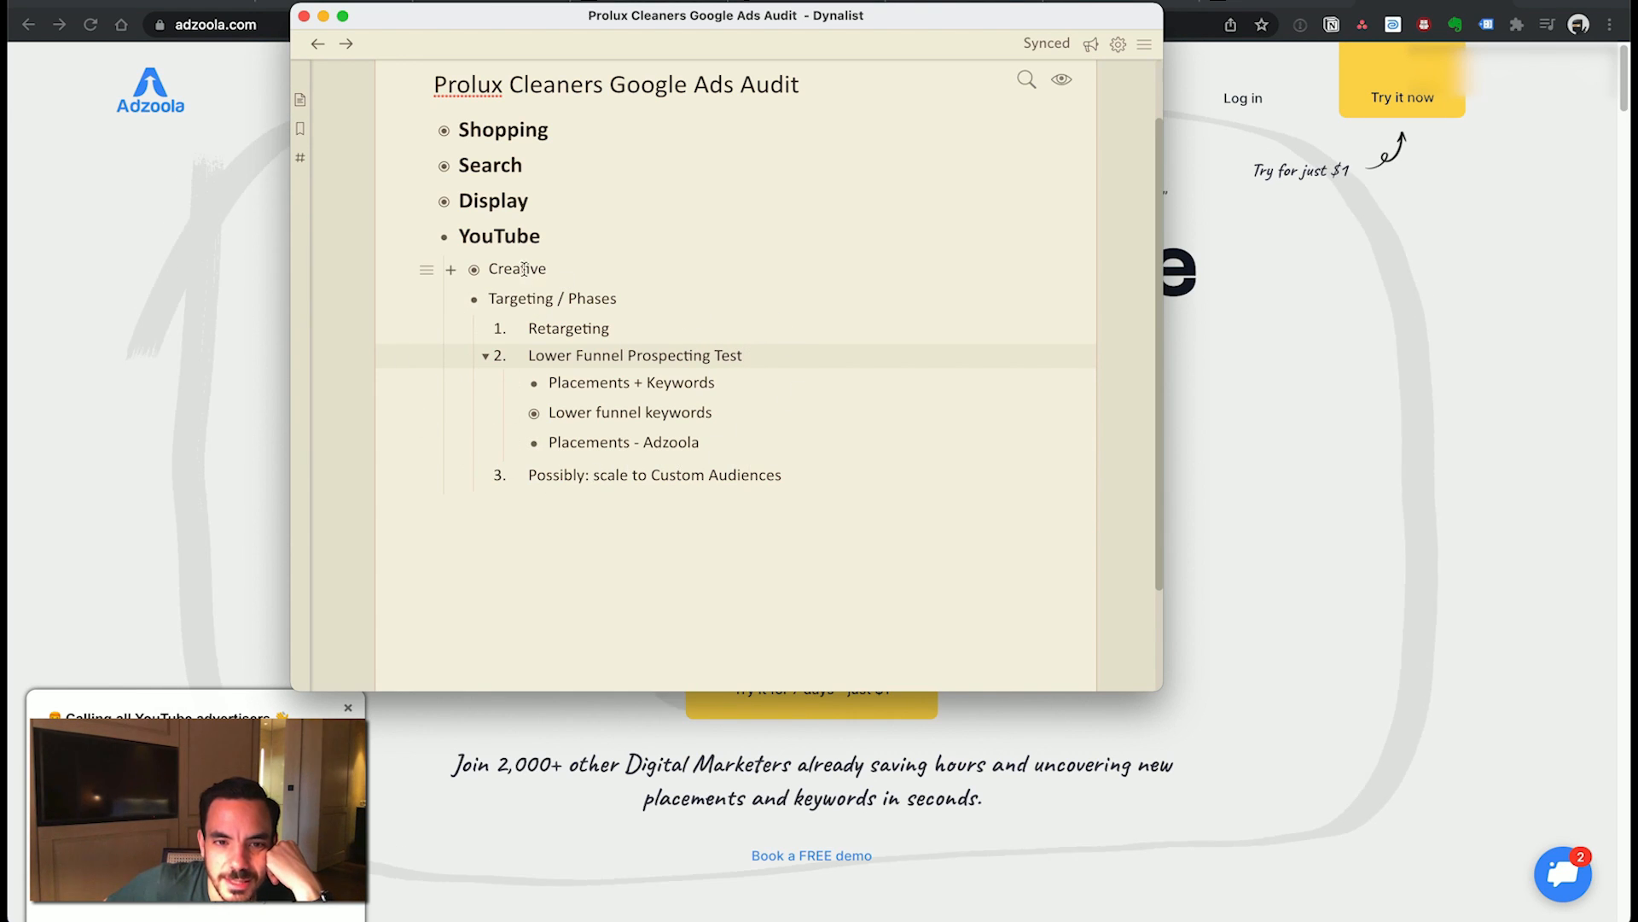
pyautogui.click(486, 356)
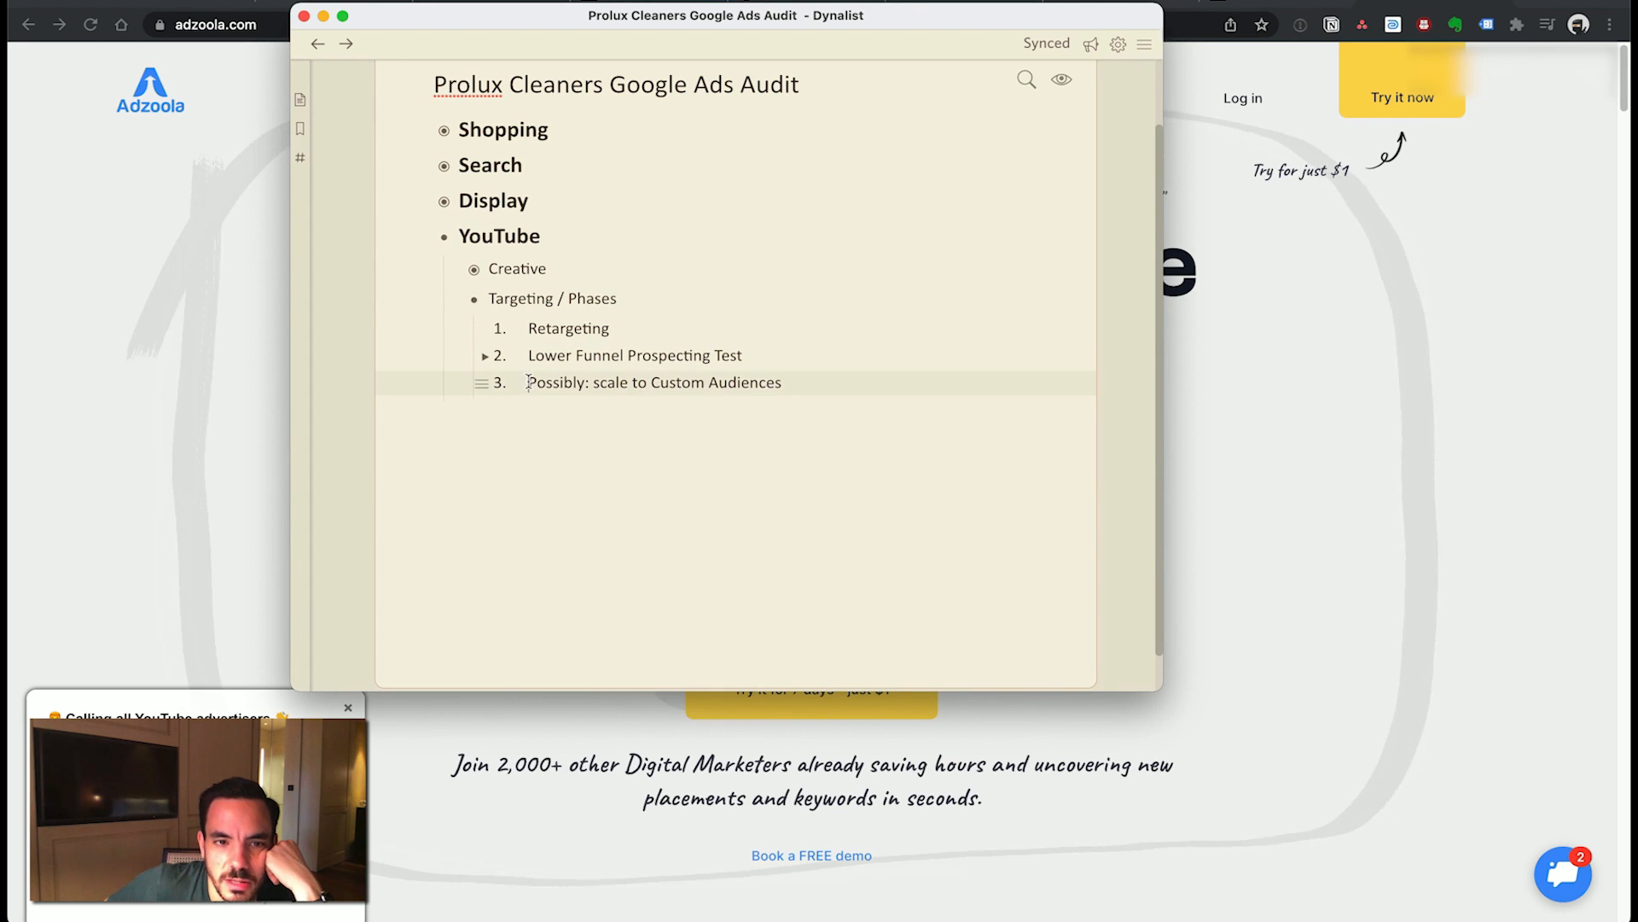
# - Extend the third targeting phase, "Possibly: scale to Custom Audiences", with "/ In Market / Affinity / Topics"
pyautogui.click(529, 383)
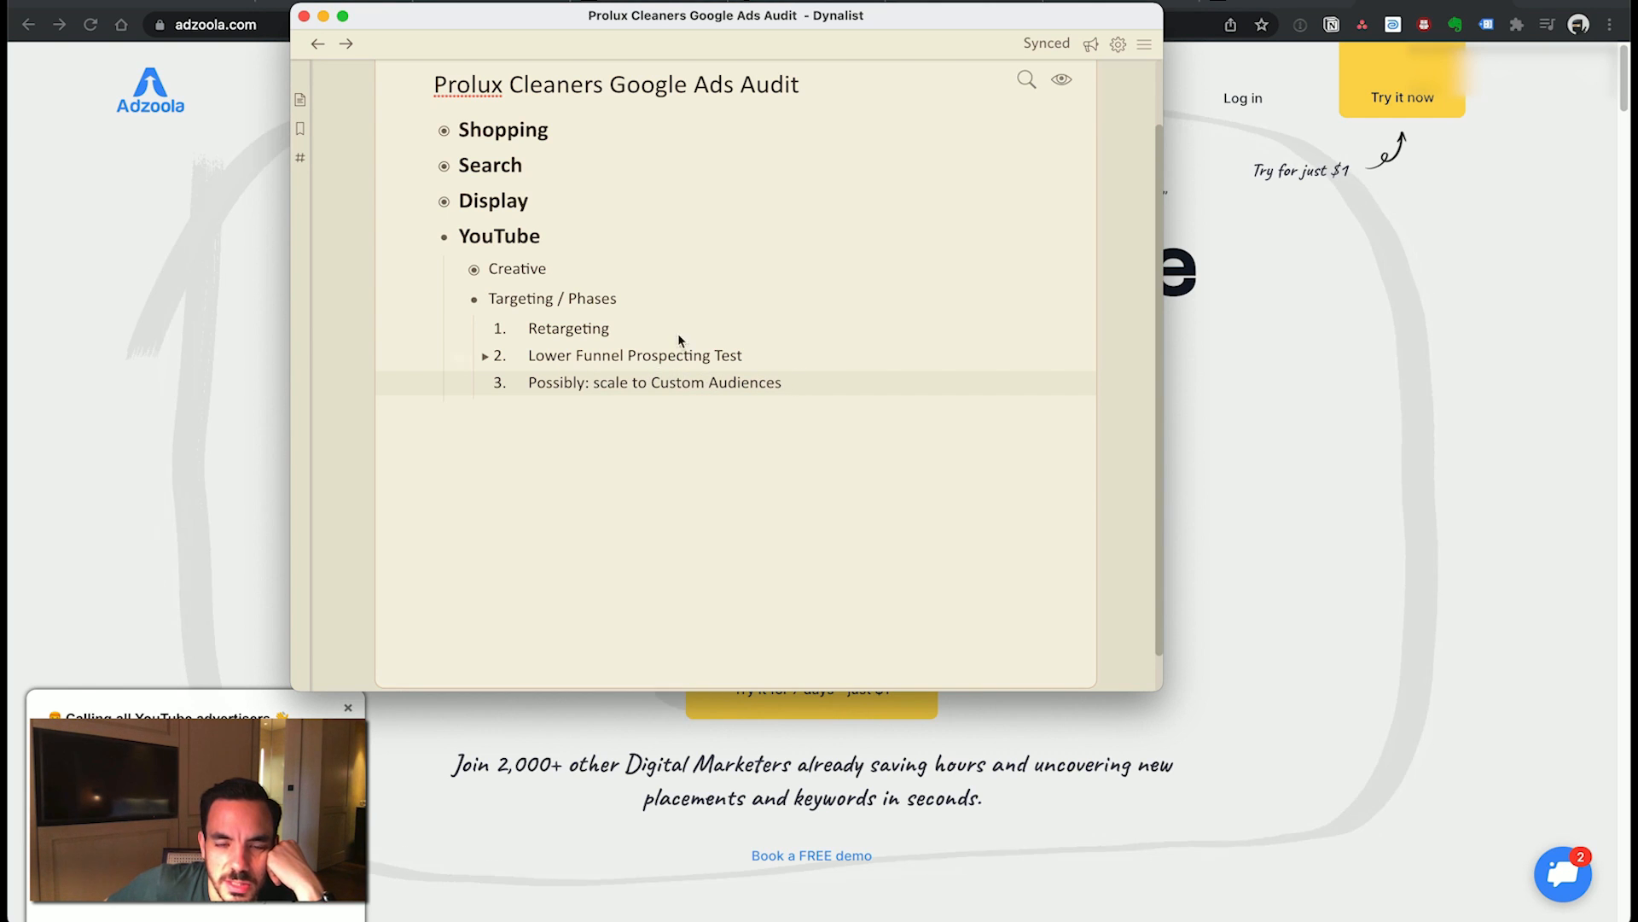
pyautogui.write('/ In')
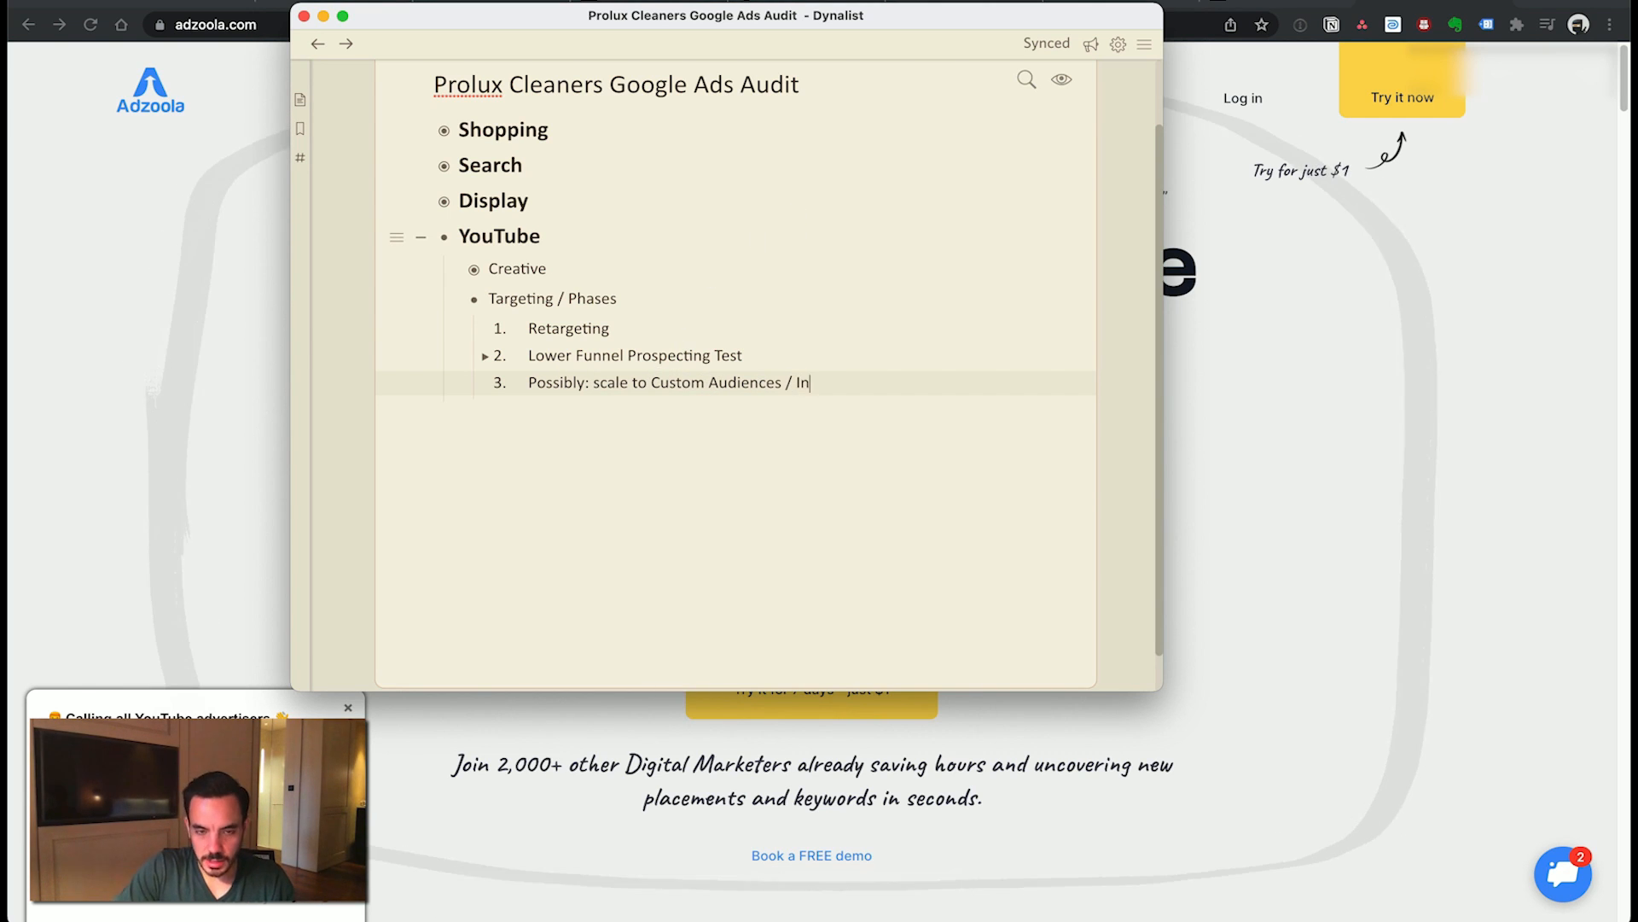
pyautogui.write(' Market /')
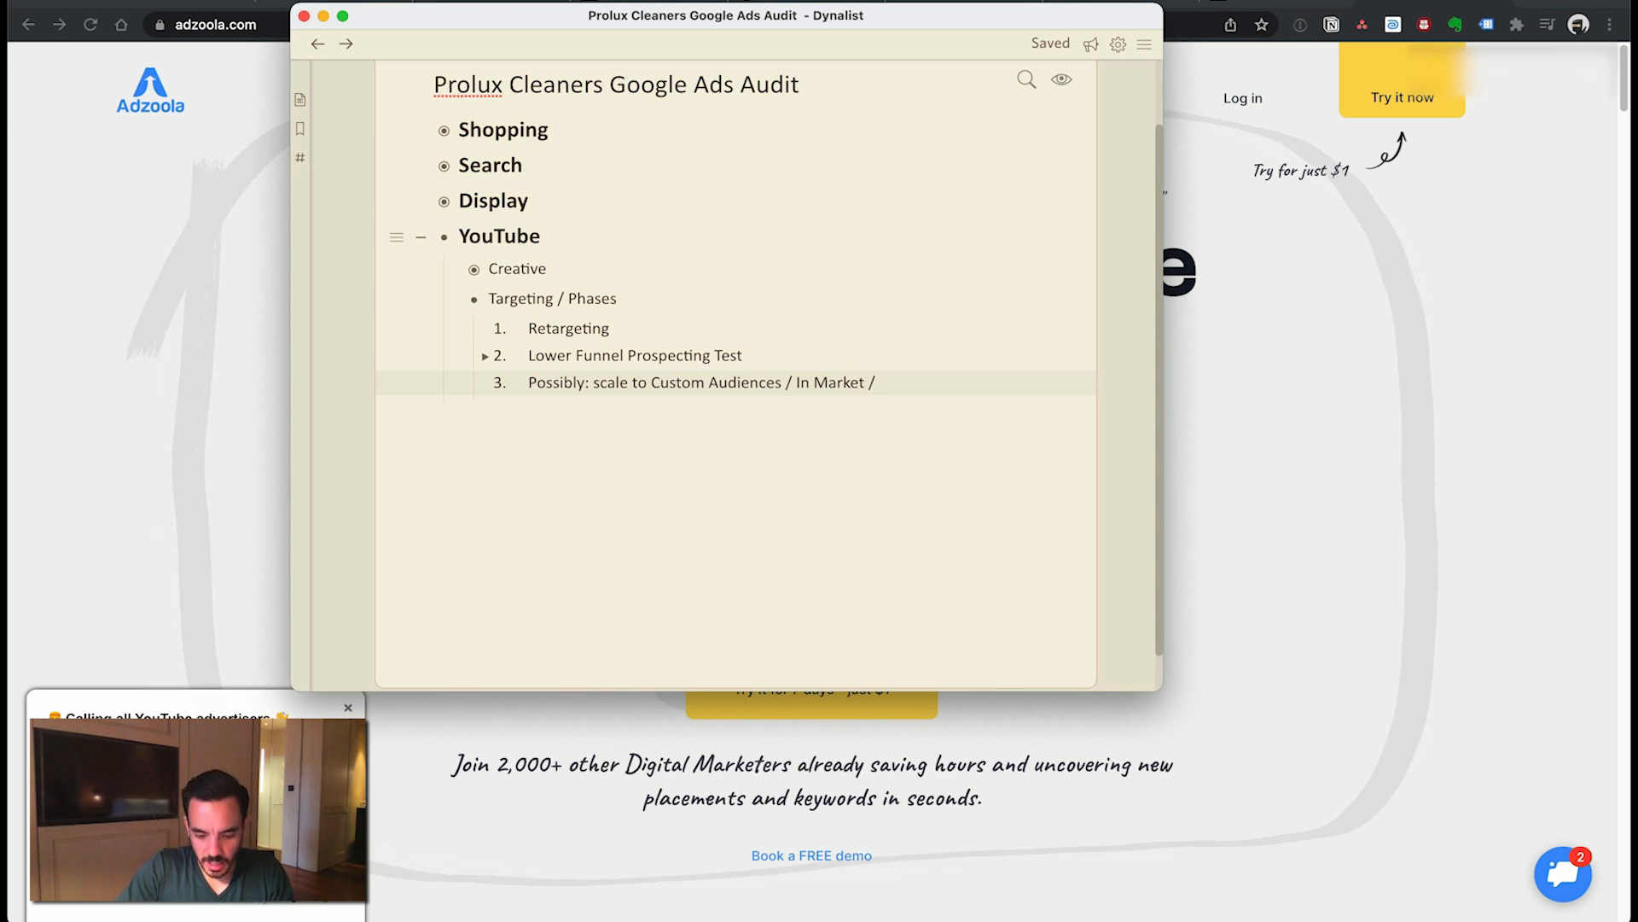
pyautogui.write(' Affinity /')
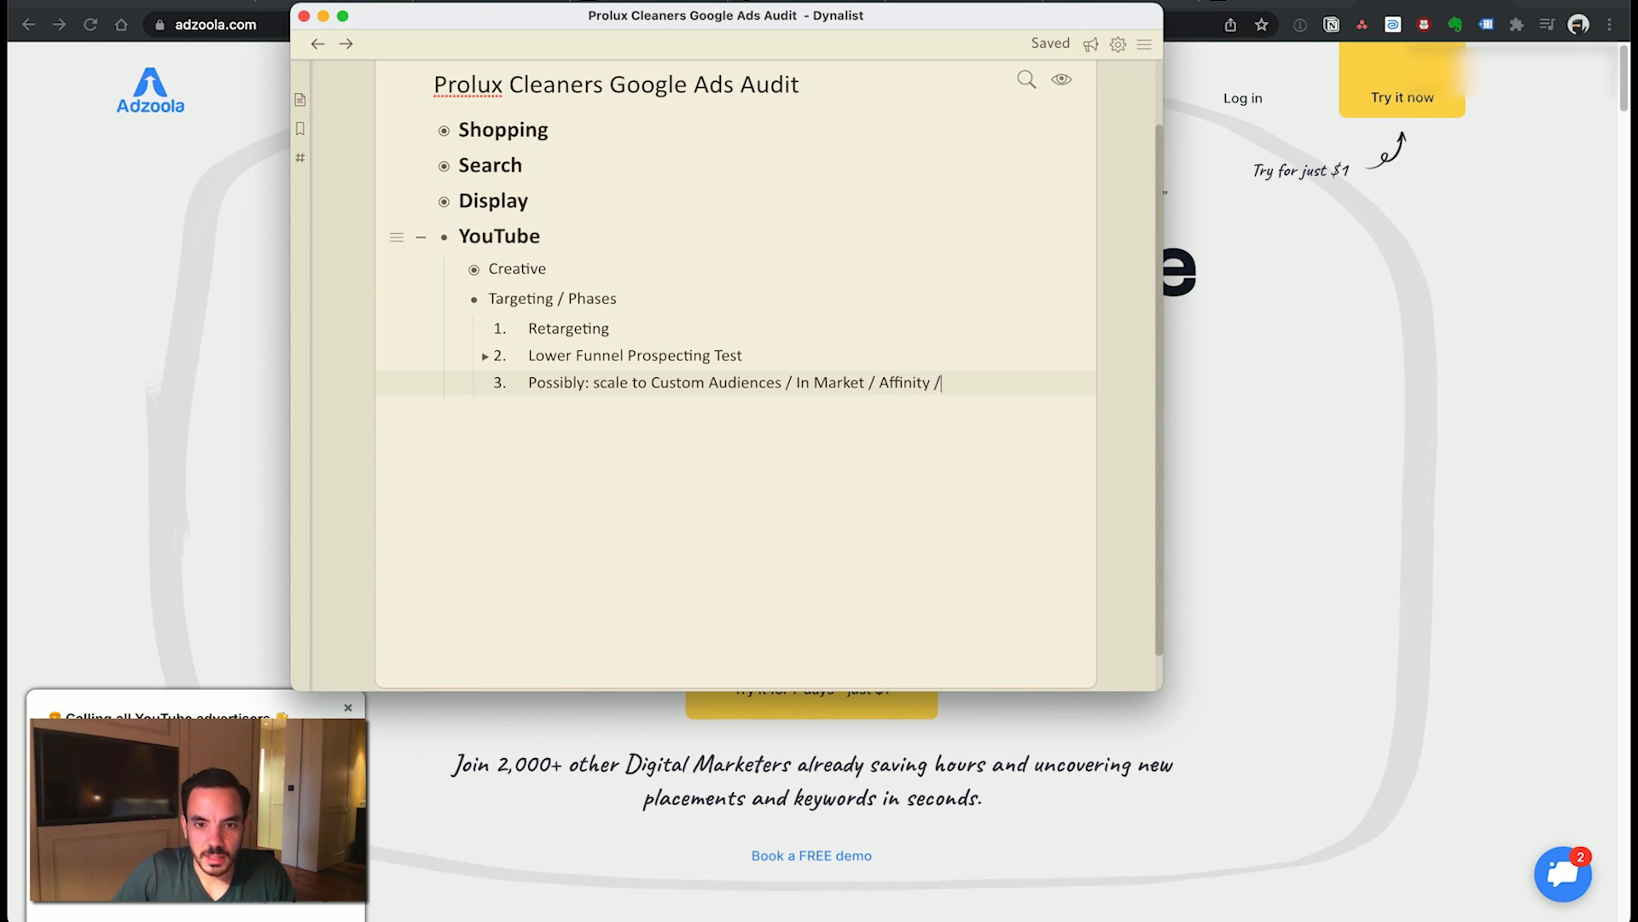
pyautogui.write(' Topicsx')
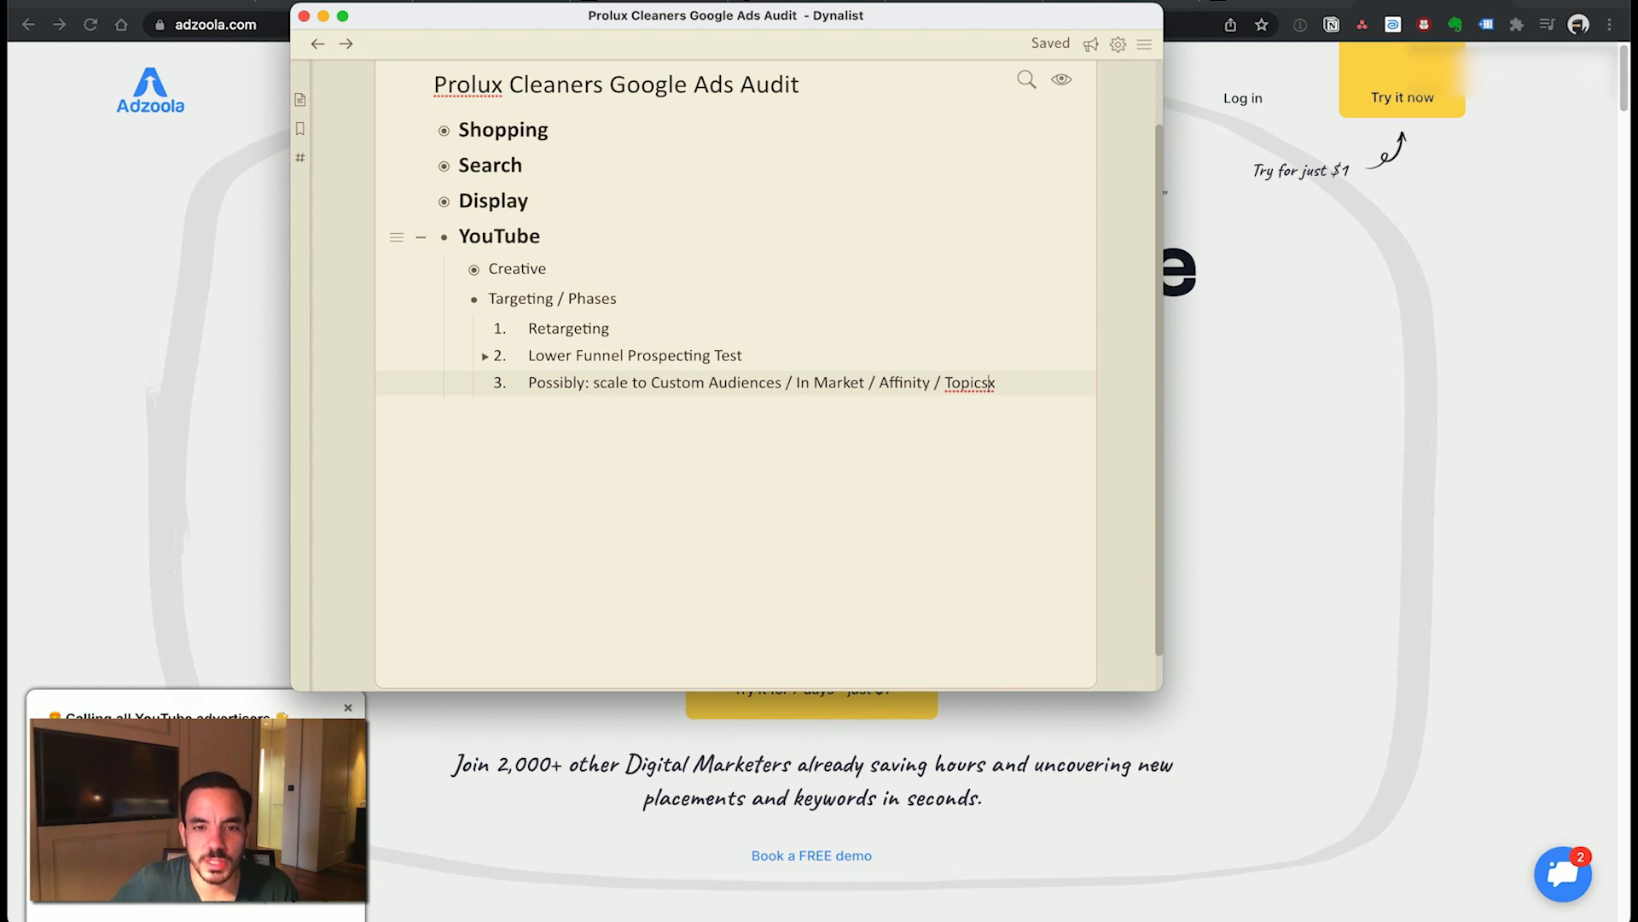
pyautogui.press('BackSpace')
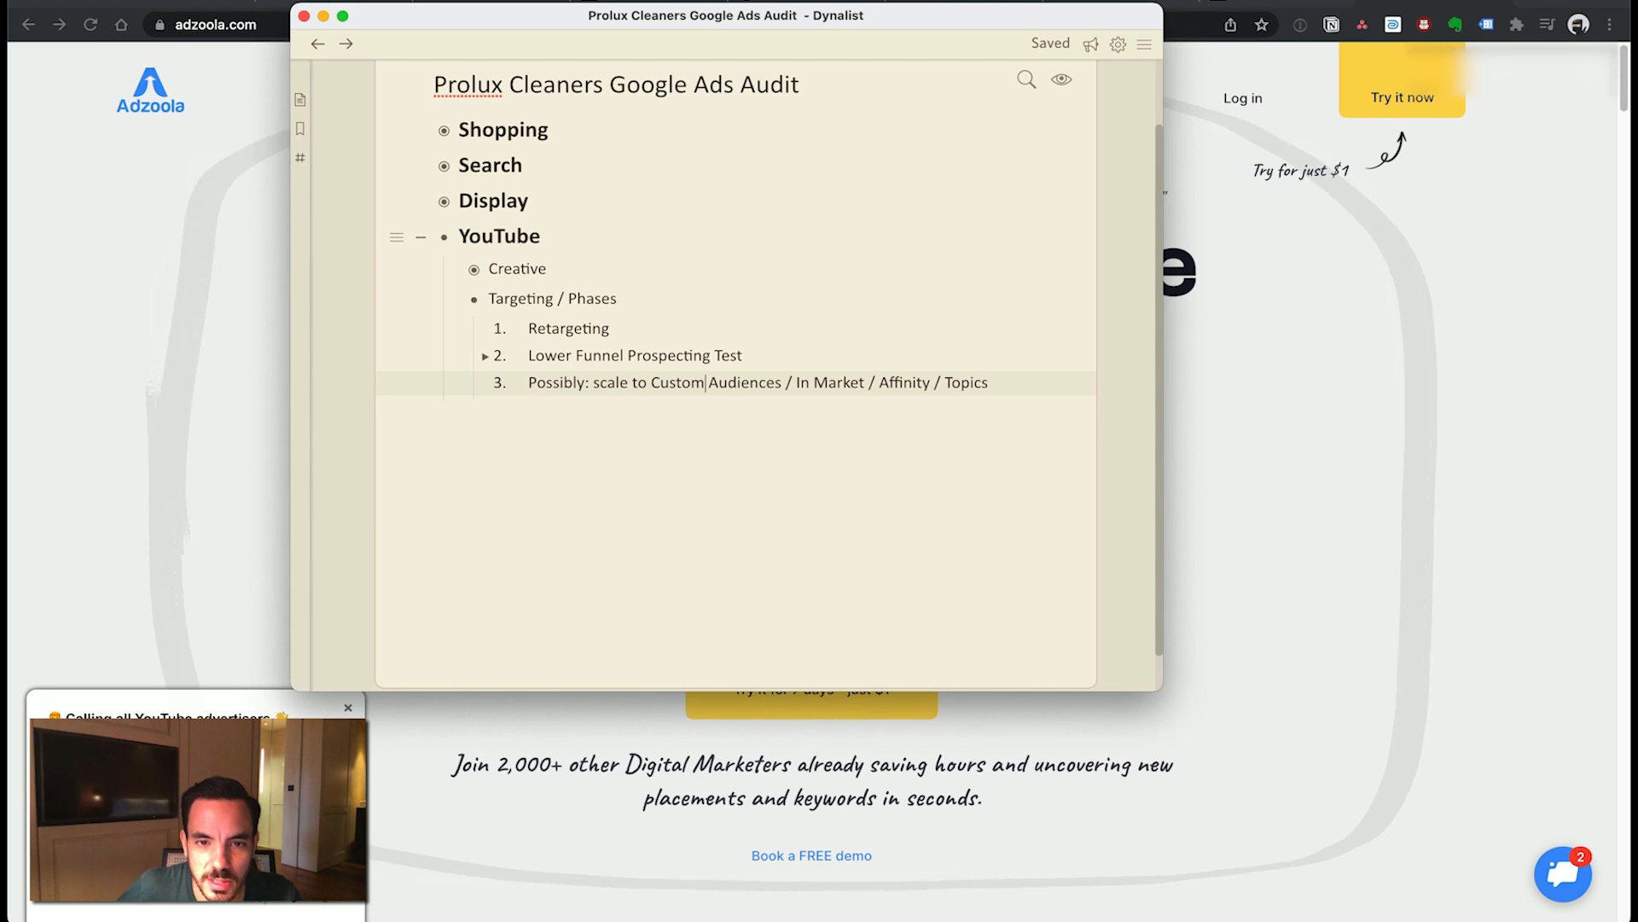
# - Go over the "In Market" option and the YouTube targeting phases, and collapse "Targeting / Phases"
pyautogui.click(810, 382)
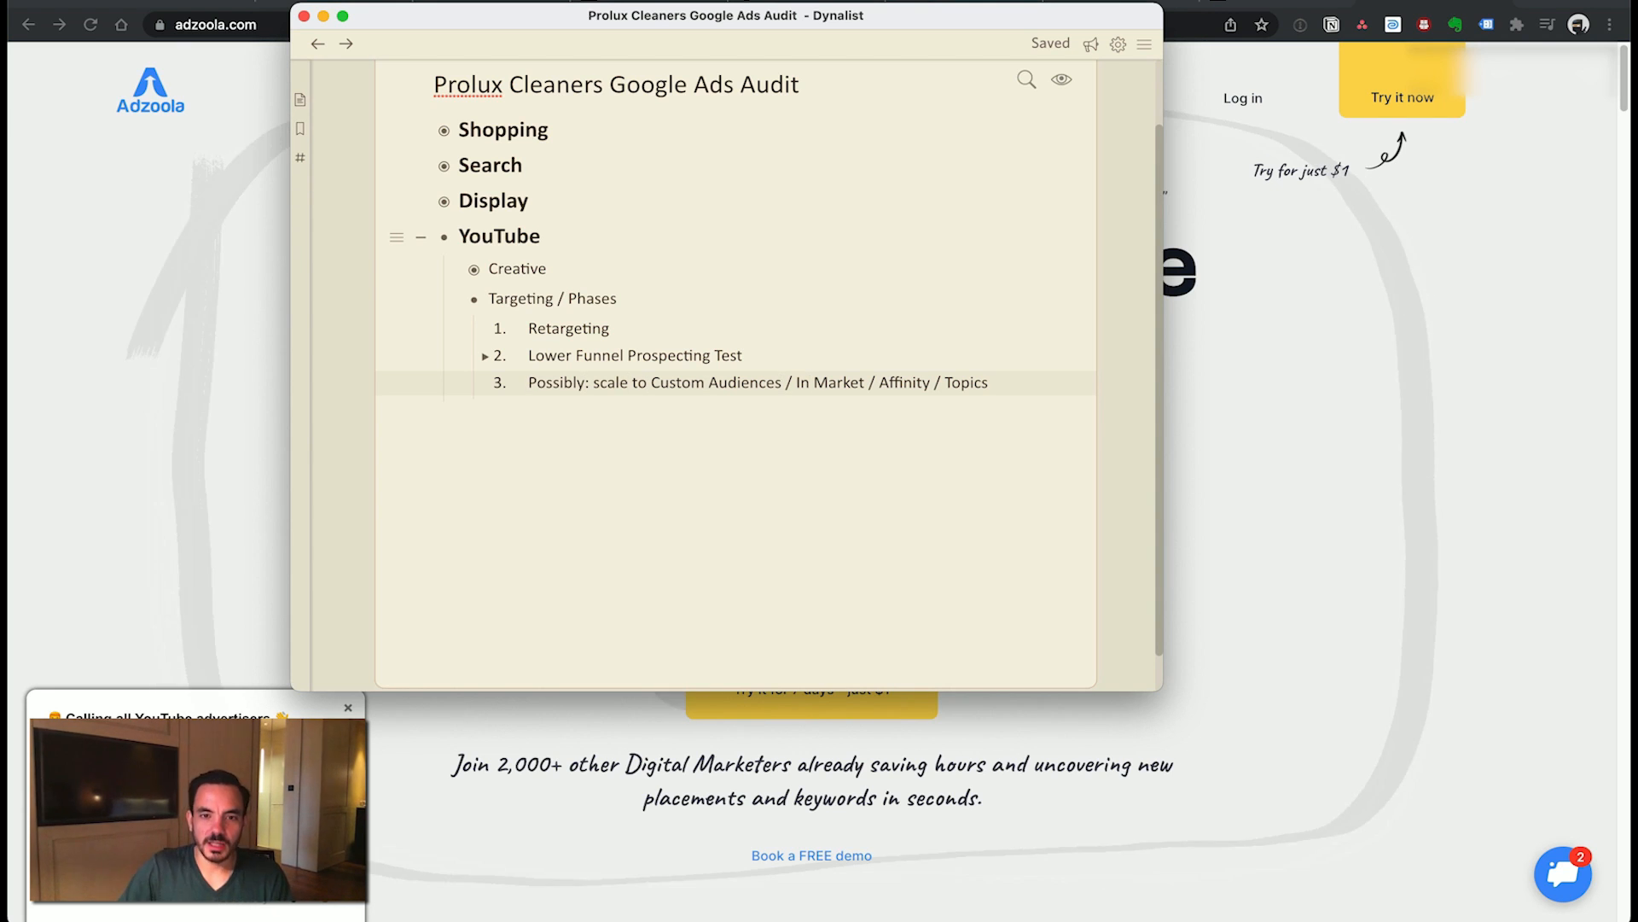
pyautogui.hotkey('alt', 'shift', 'Right')
pyautogui.hotkey('alt', 'shift', 'Right')
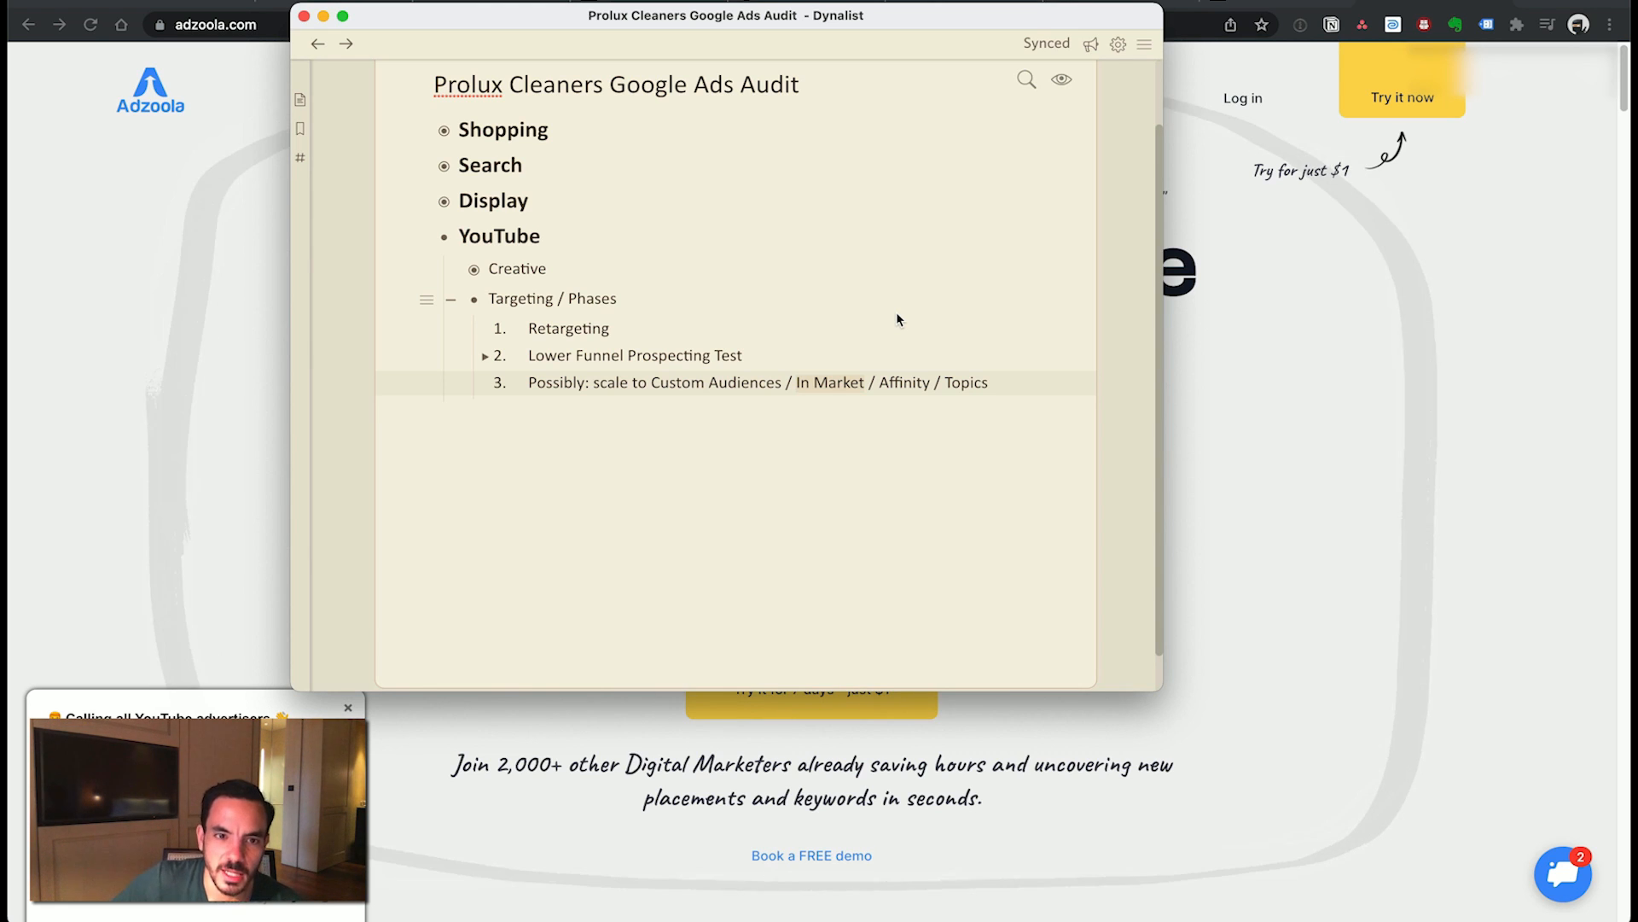
pyautogui.click(549, 331)
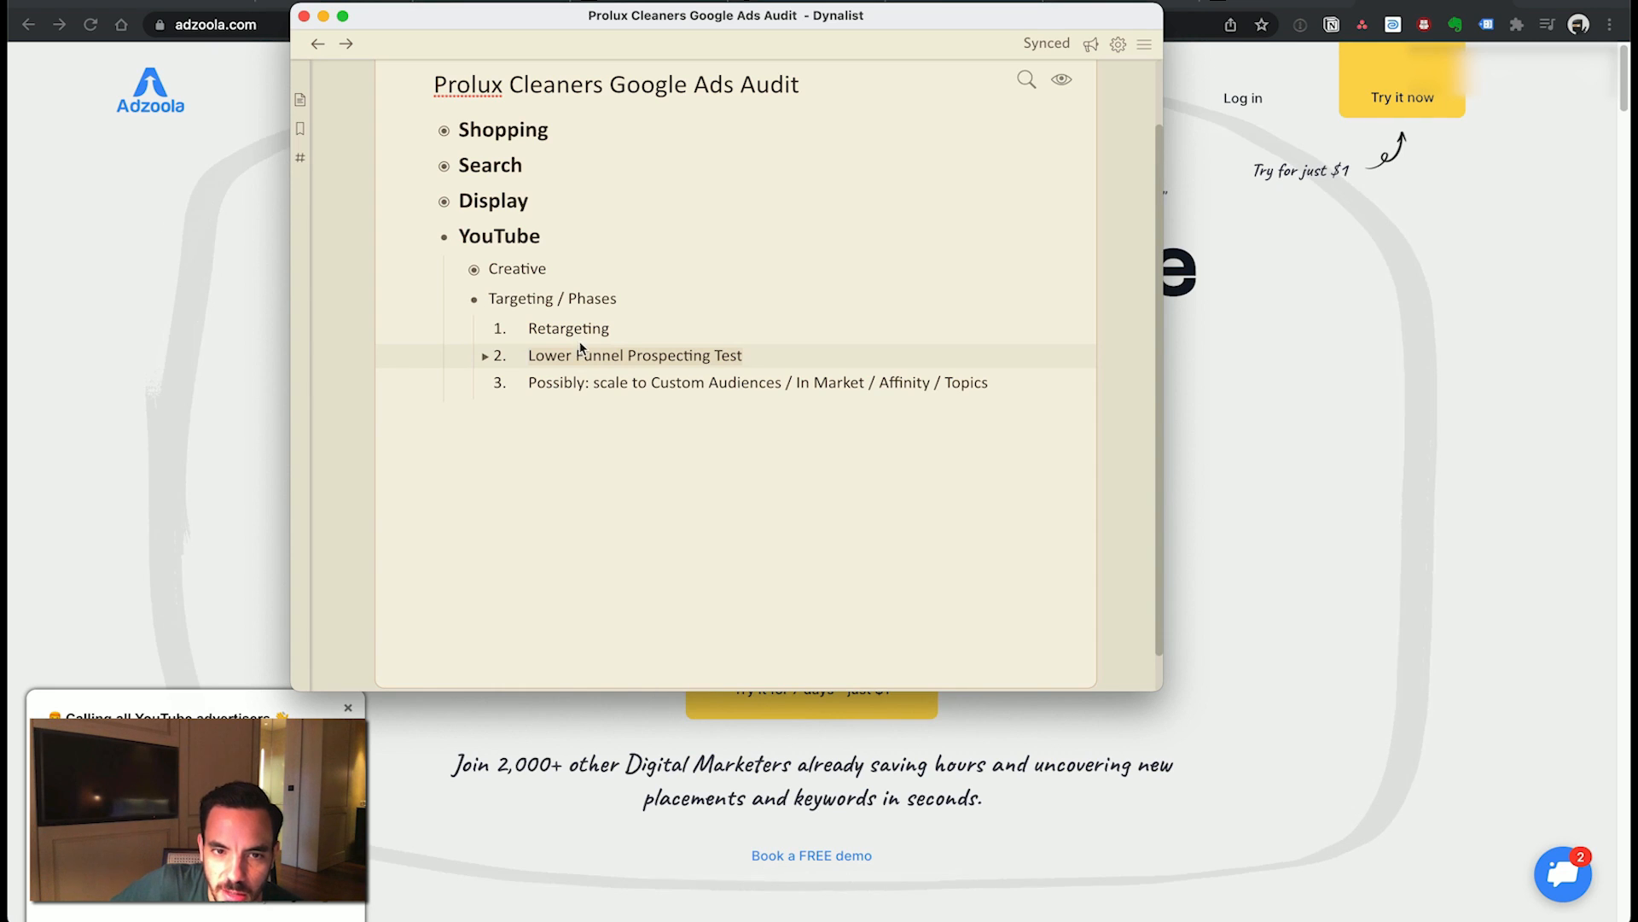
pyautogui.click(629, 386)
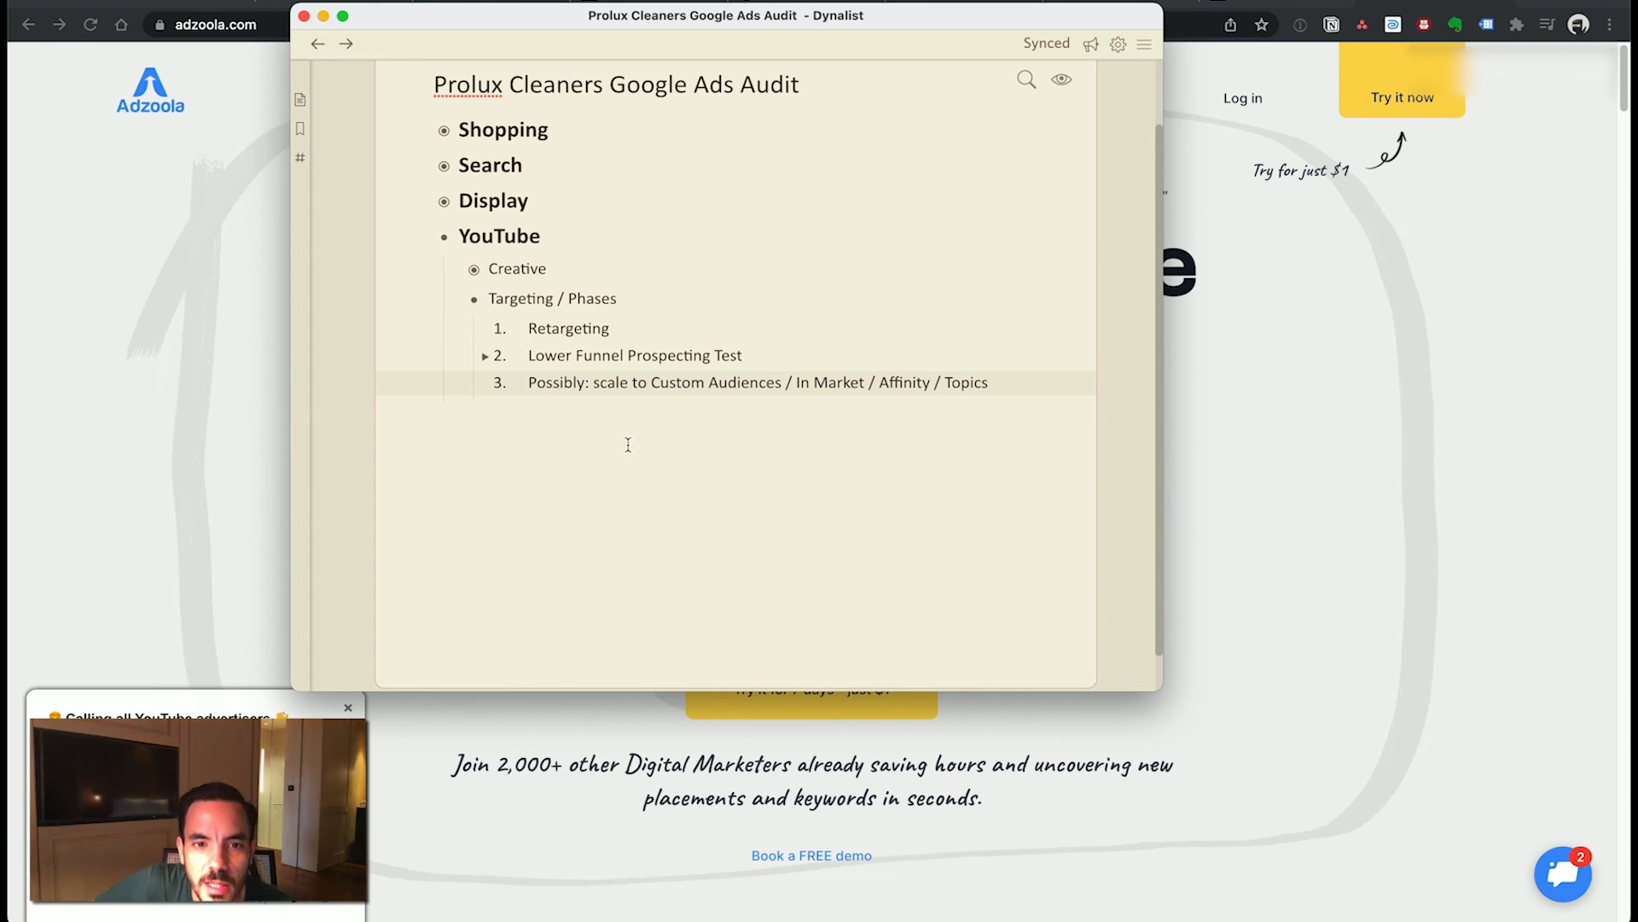
pyautogui.press('super+Left')
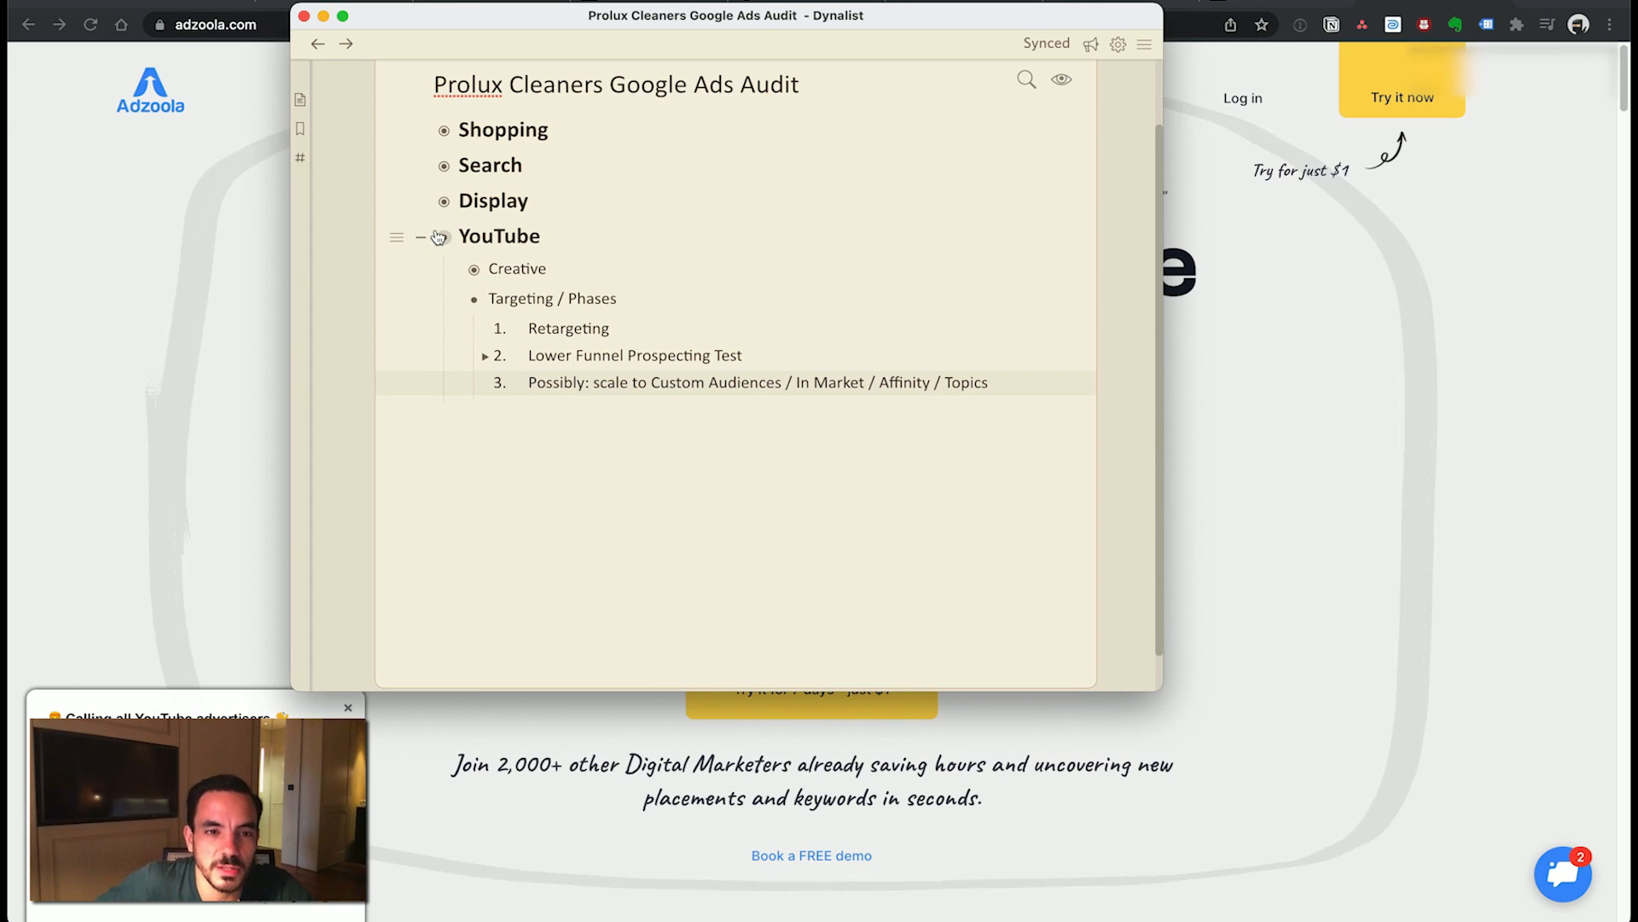
pyautogui.click(452, 301)
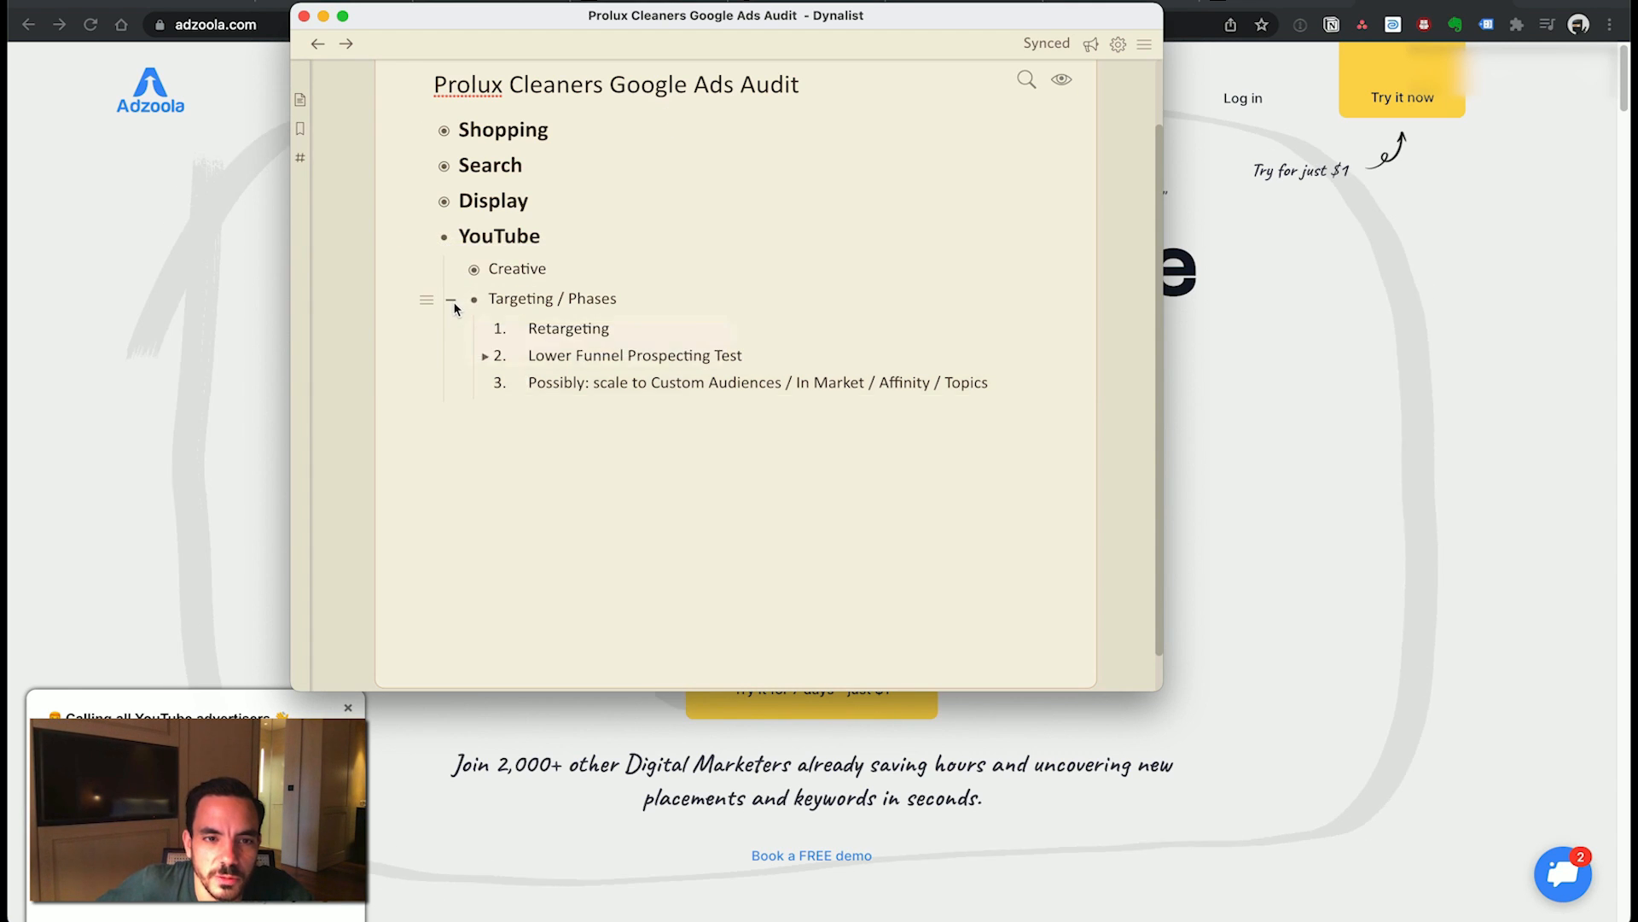
pyautogui.click(555, 281)
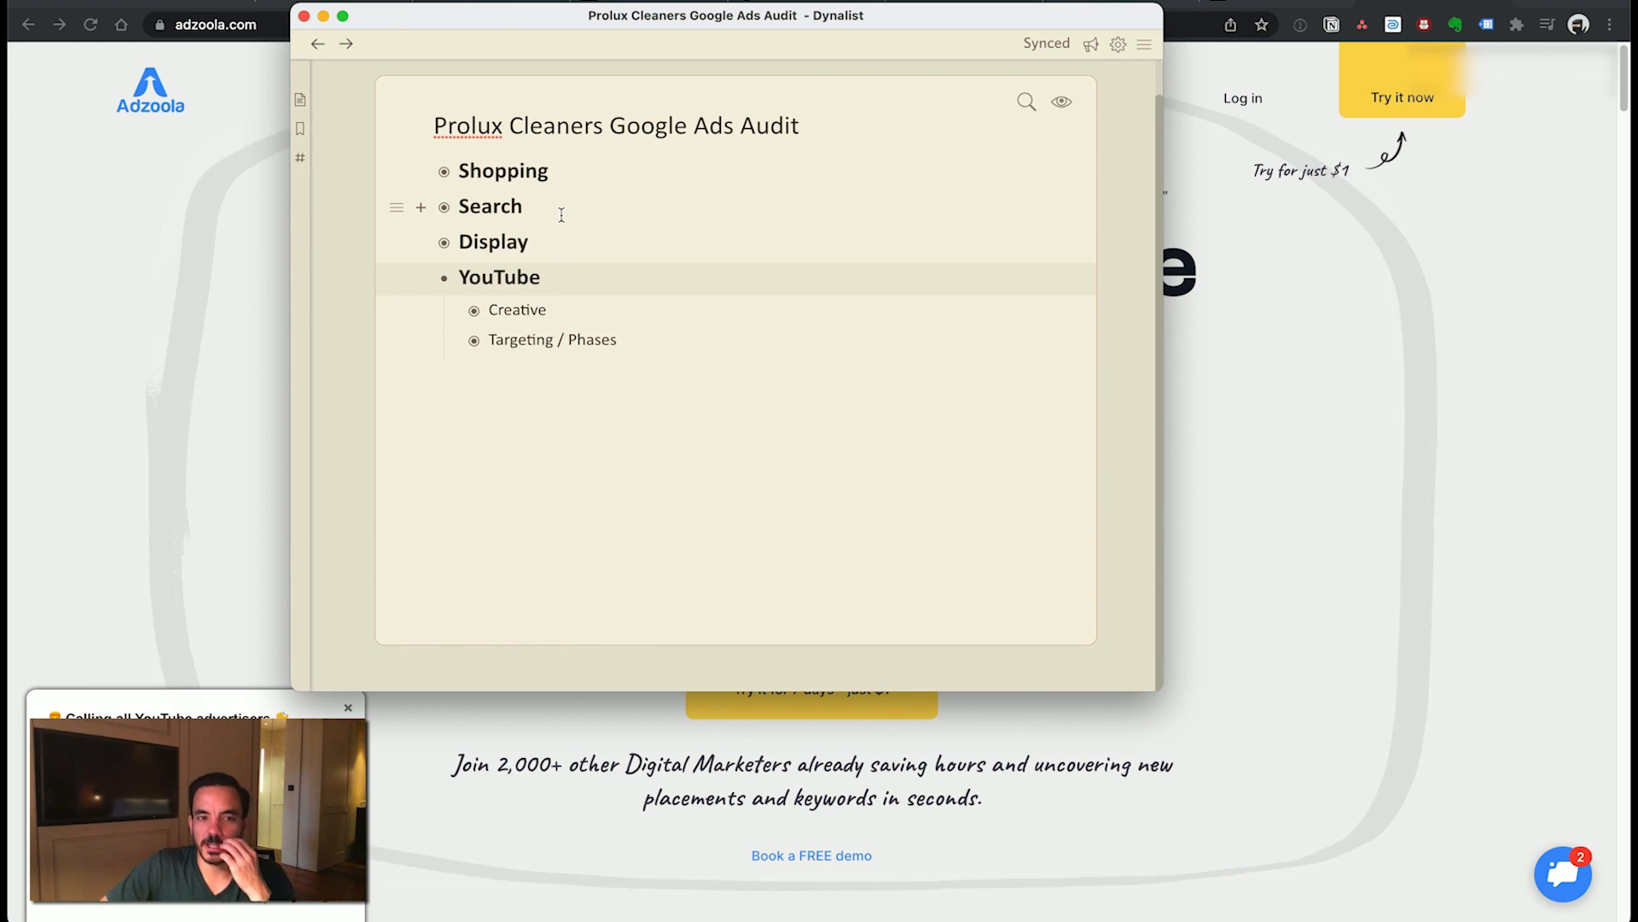